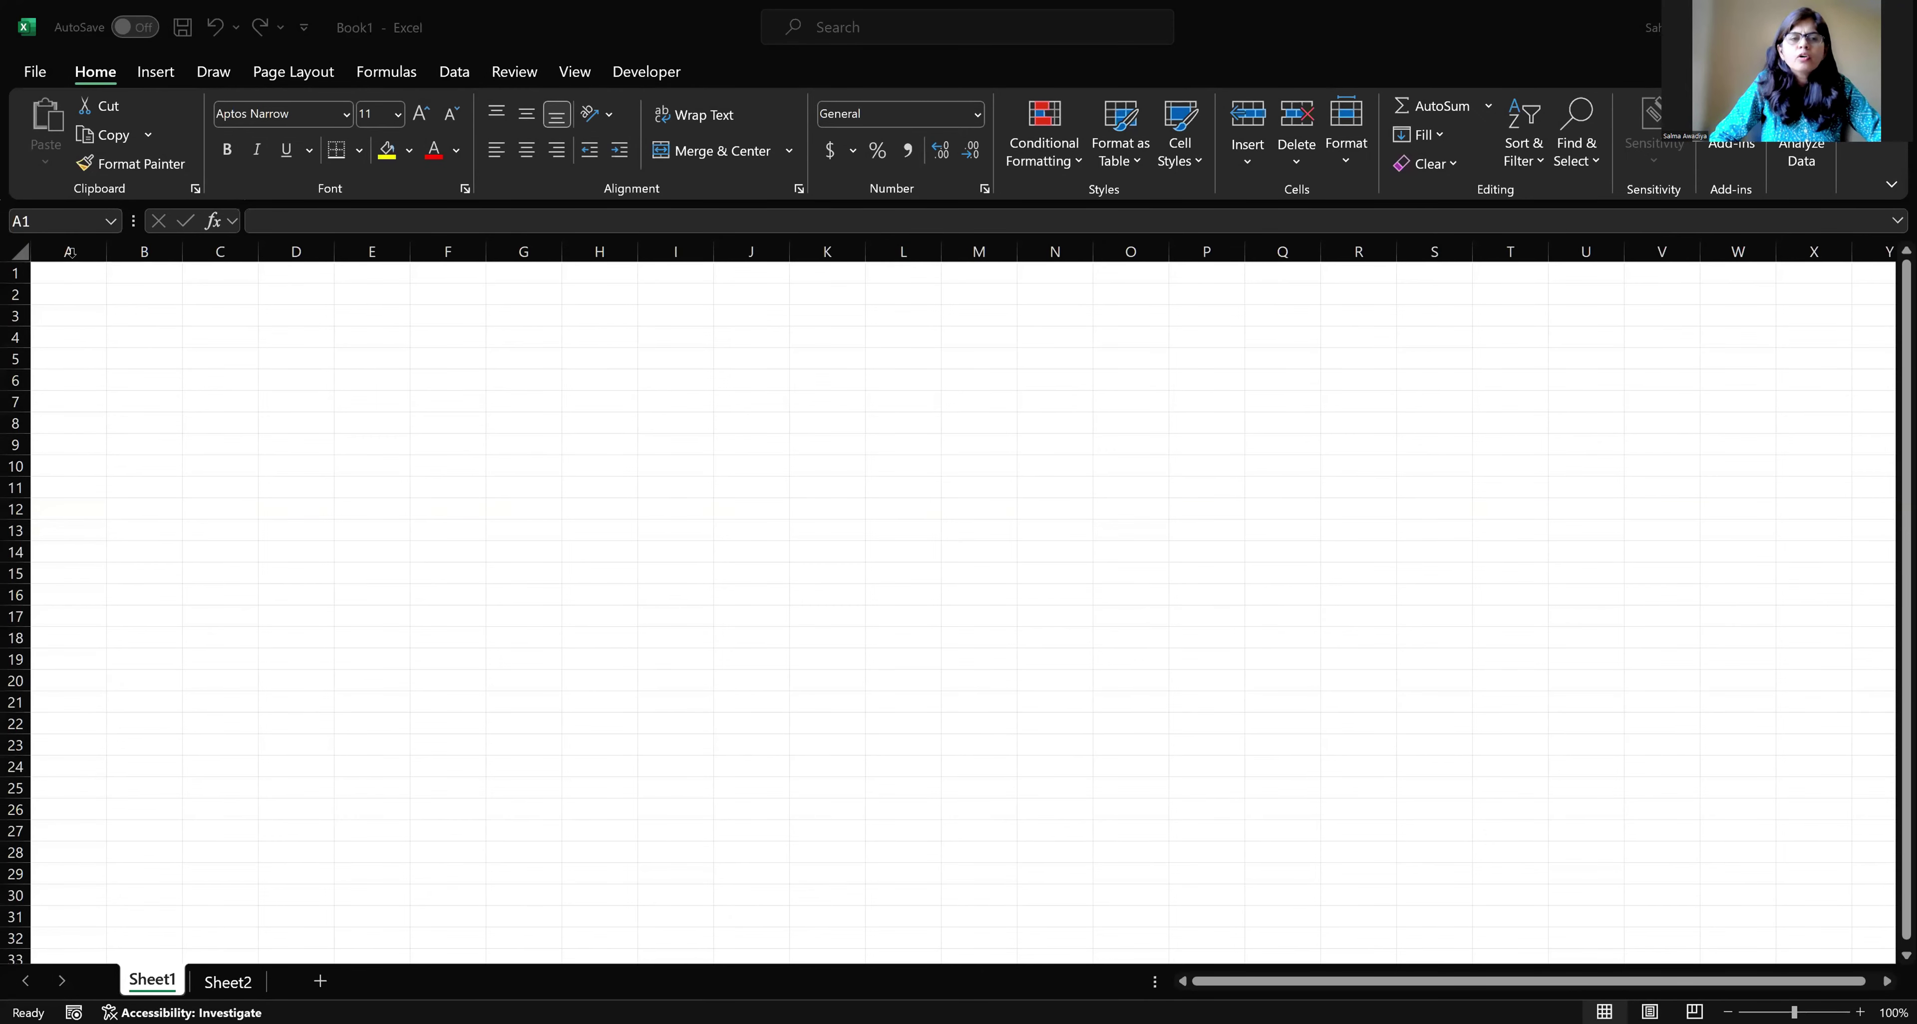
Step: Widen column A to 79.29, narrow column F slightly, and make row 1 much taller
{"action": "key", "text": "ctrl+space"}
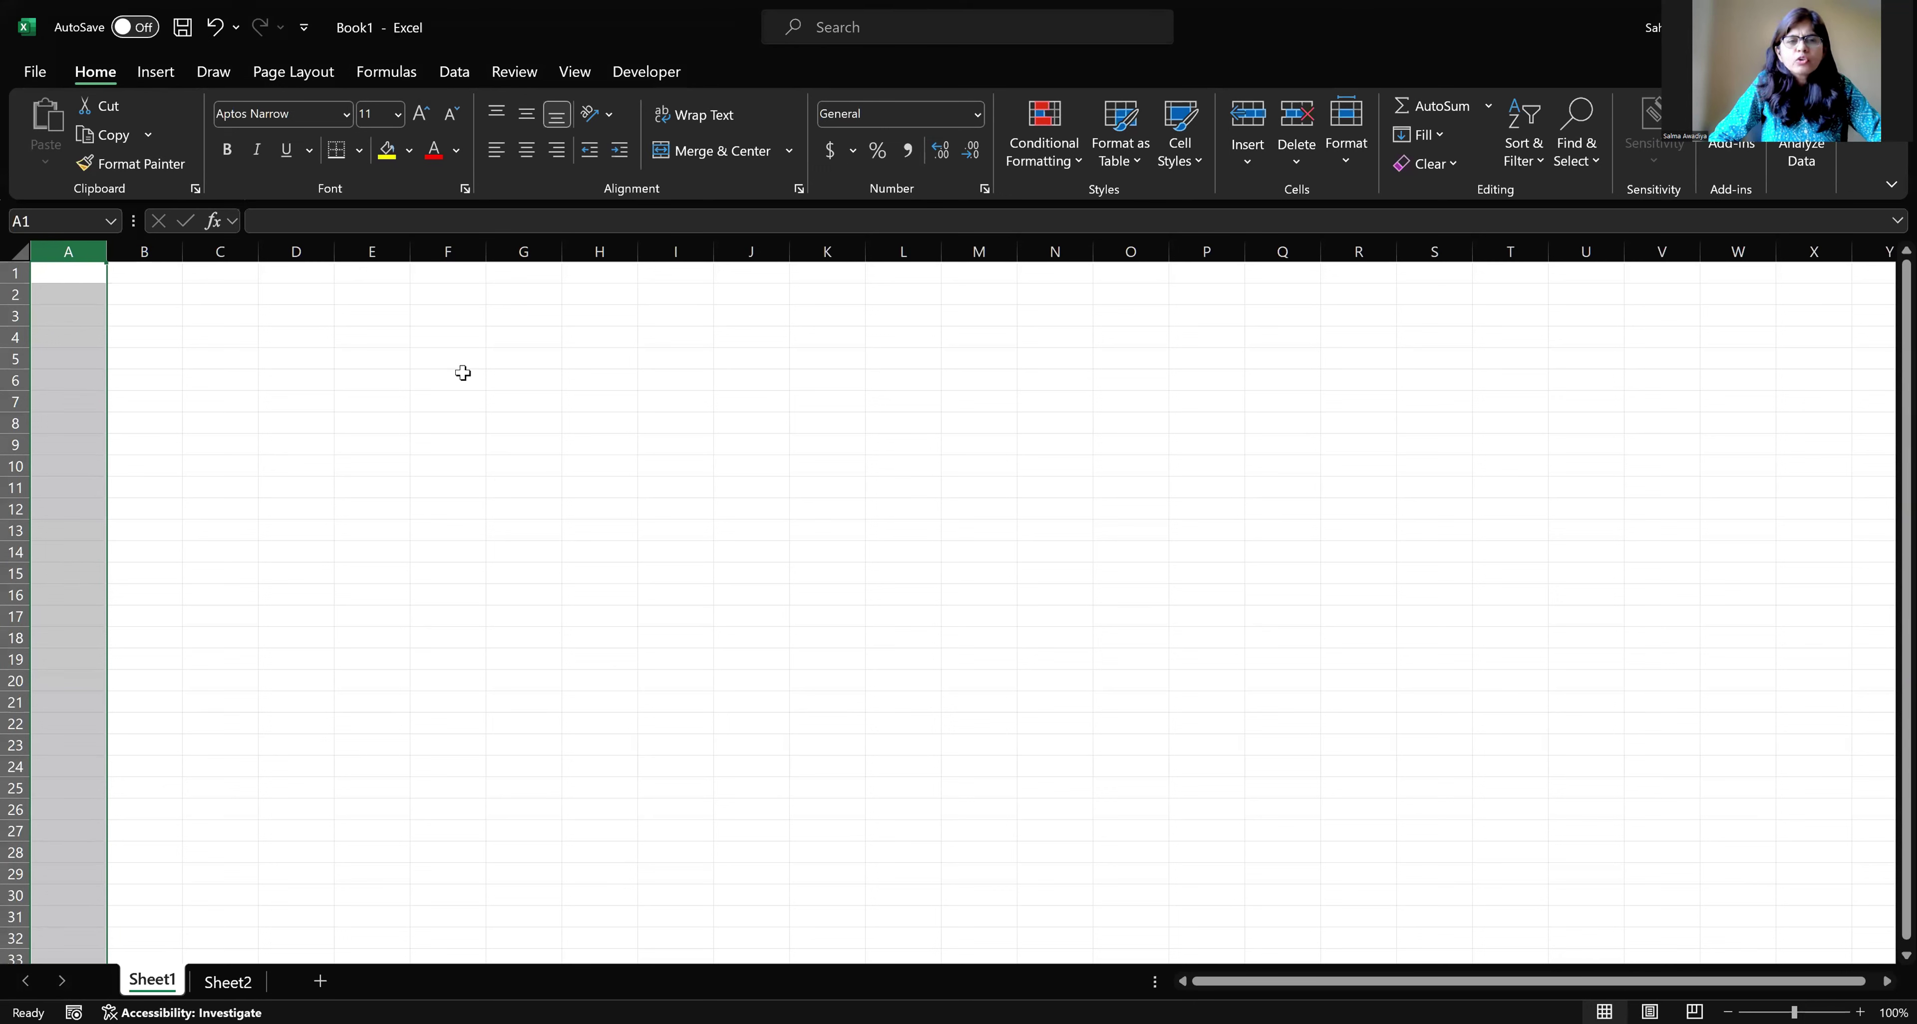
{"action": "left_click_drag", "start_coordinate": [599, 487], "coordinate": [676, 488]}
{"action": "left_click", "coordinate": [68, 253]}
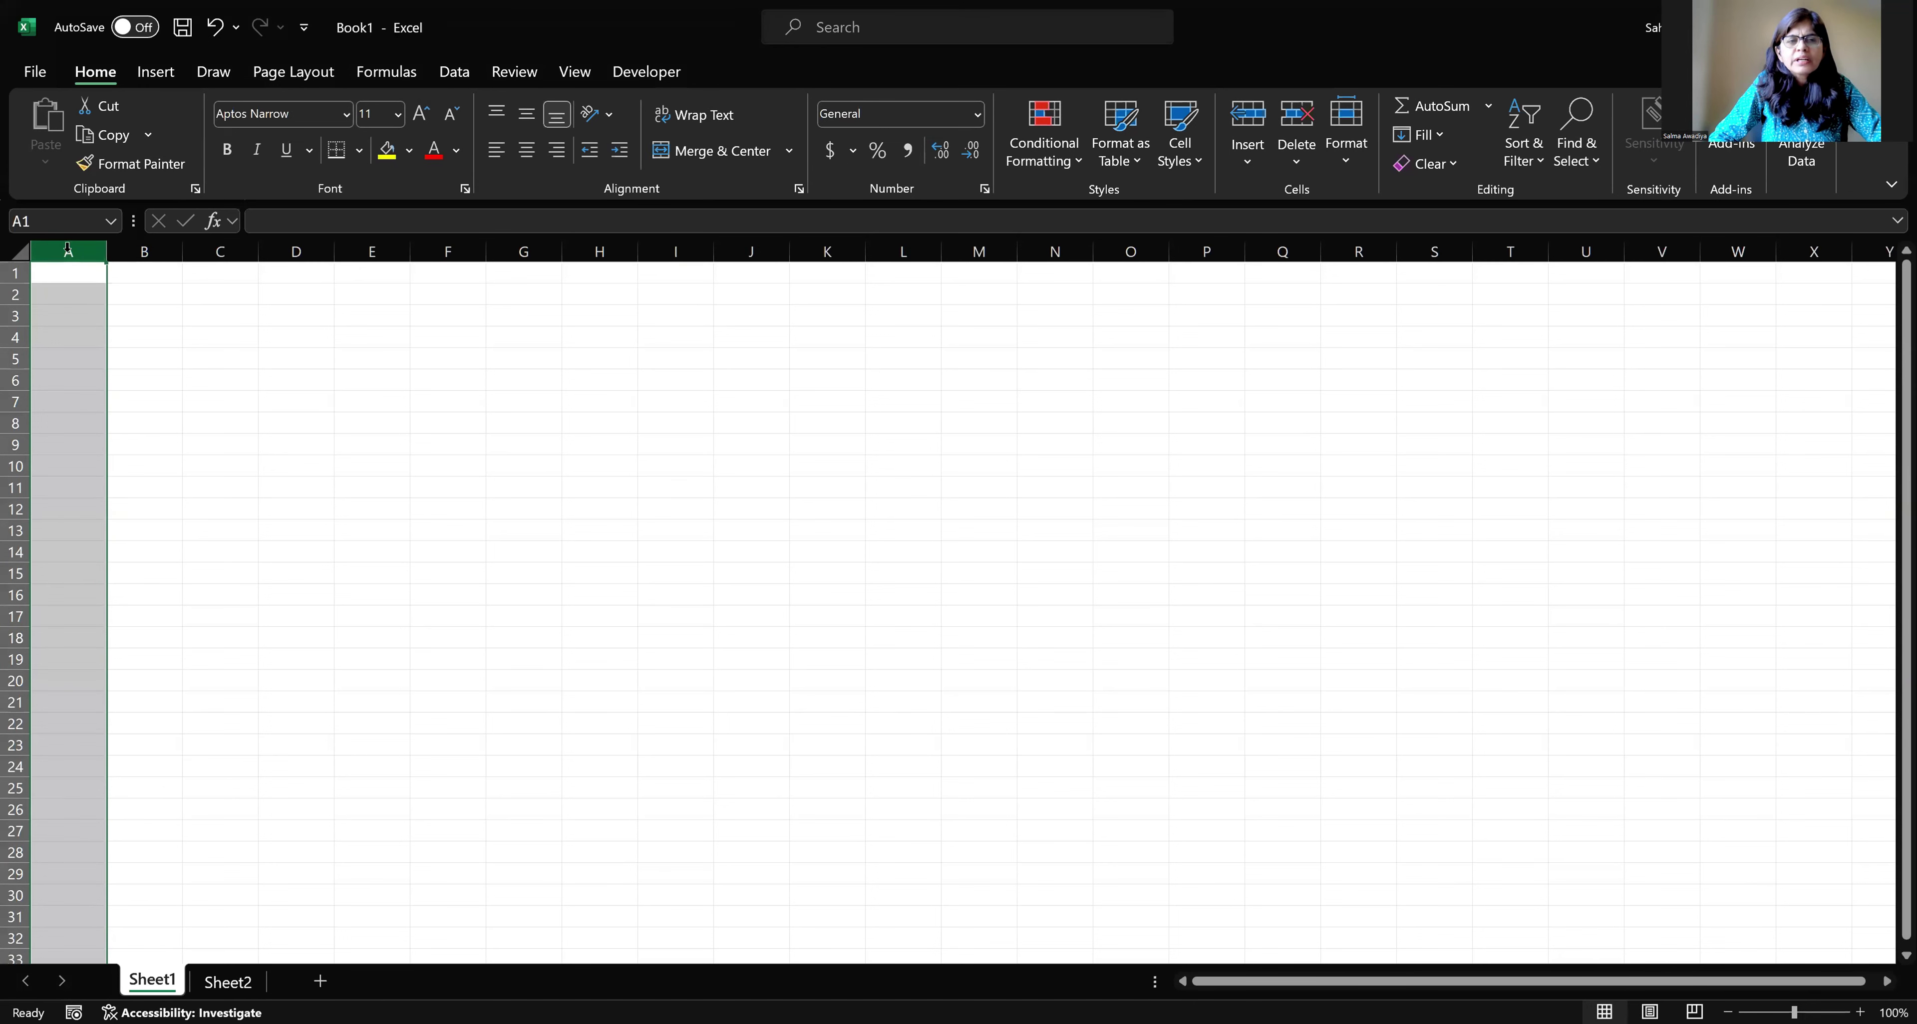
{"action": "left_click", "coordinate": [15, 294]}
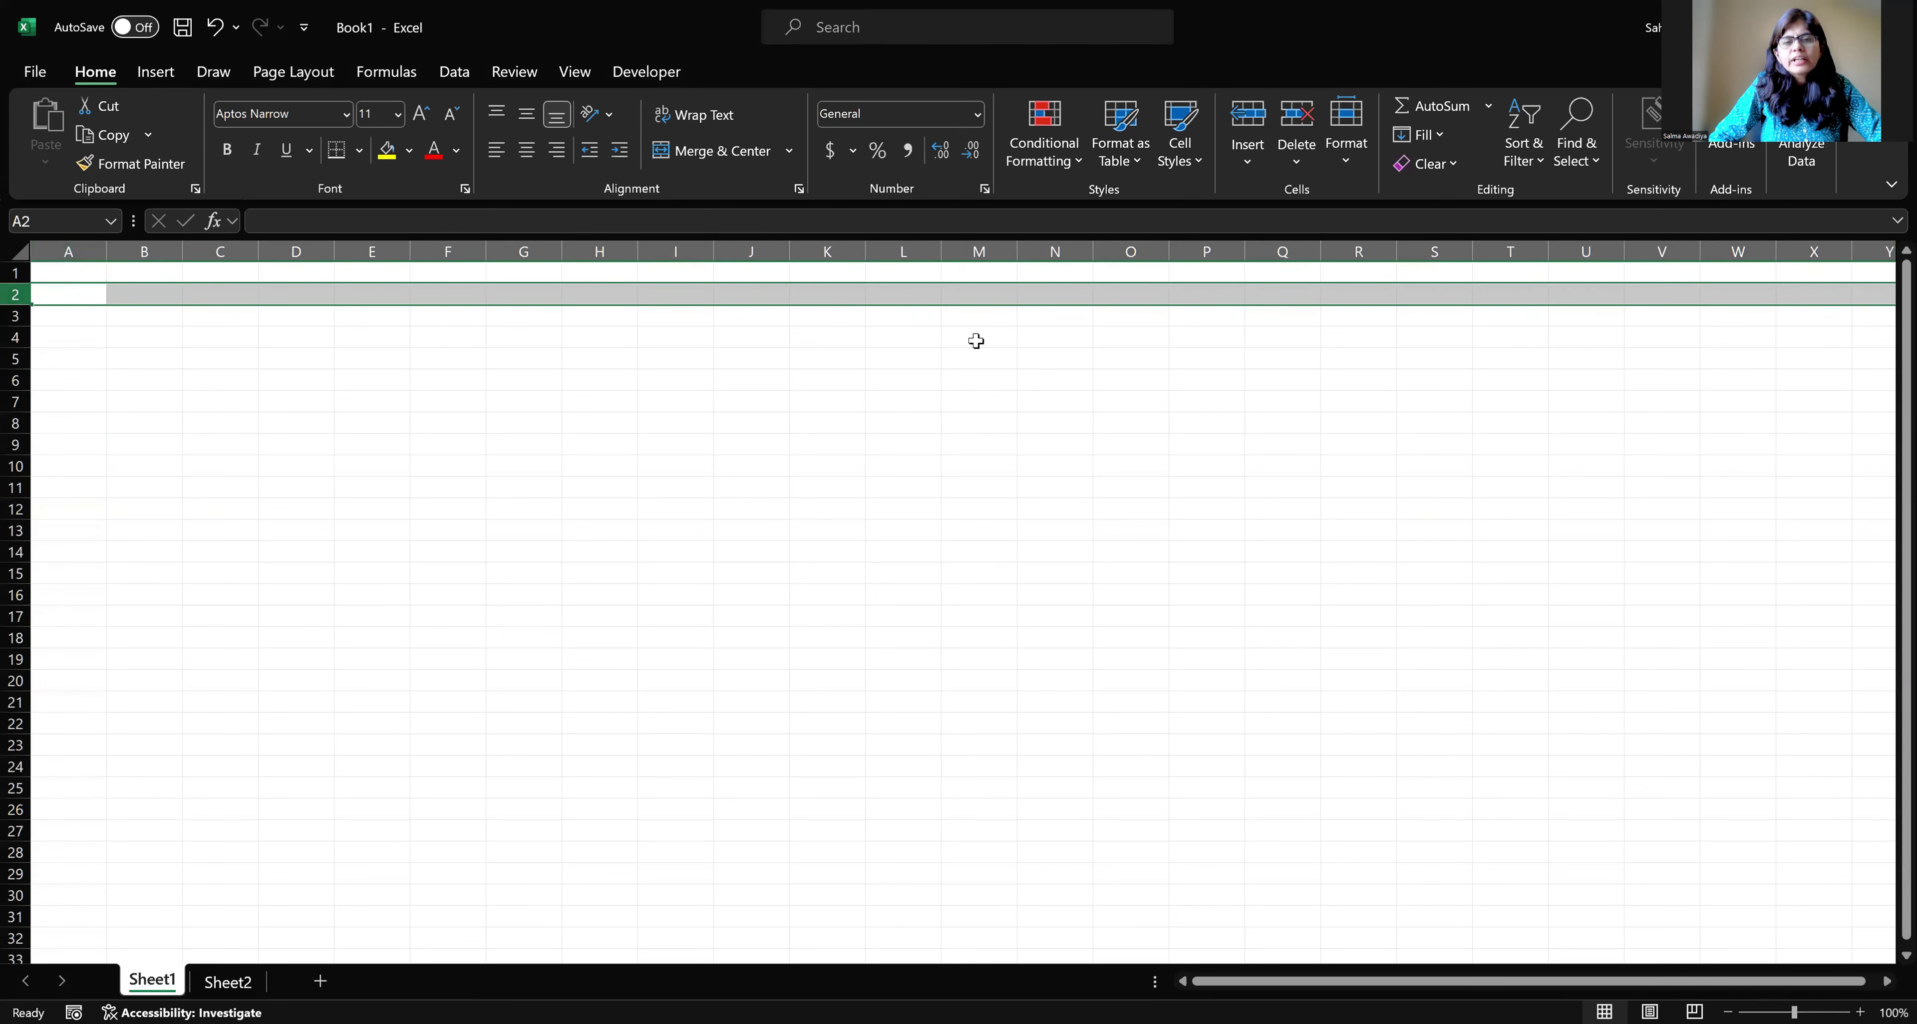
{"action": "left_click", "coordinate": [443, 341]}
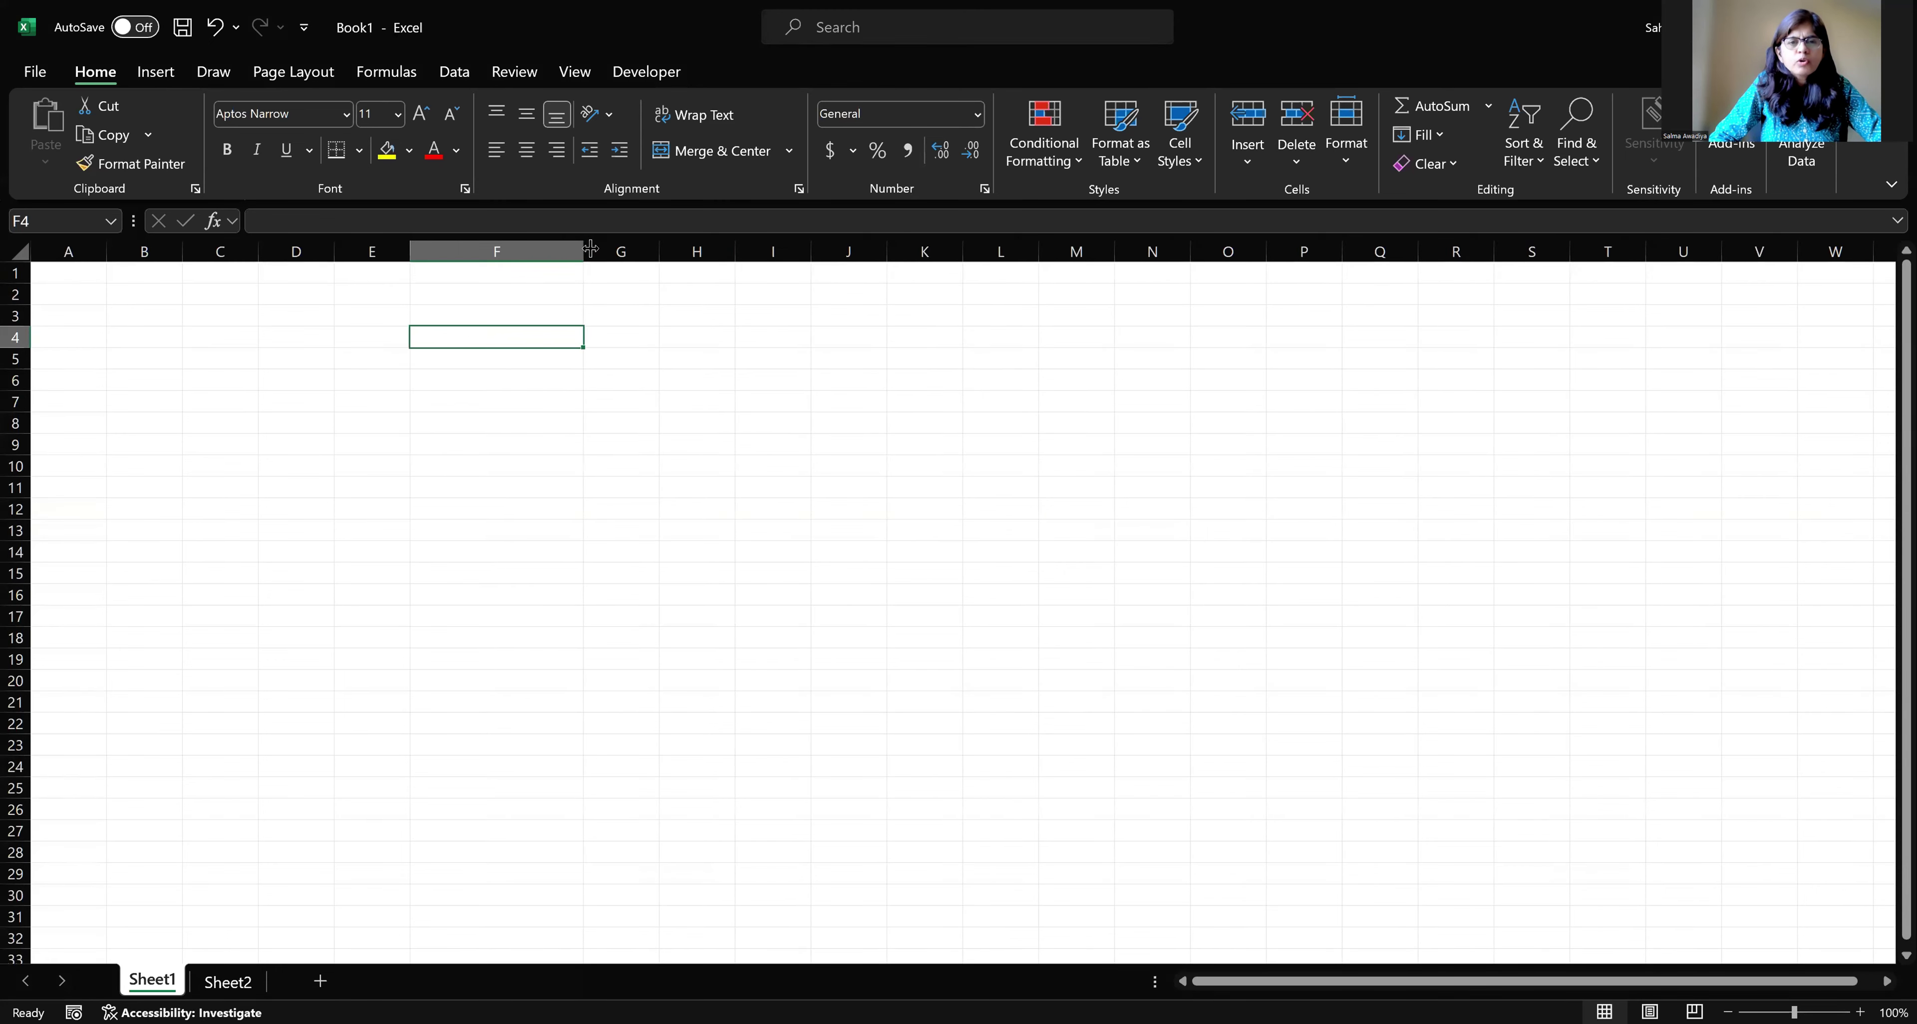
{"action": "left_click_drag", "start_coordinate": [585, 251], "coordinate": [538, 252]}
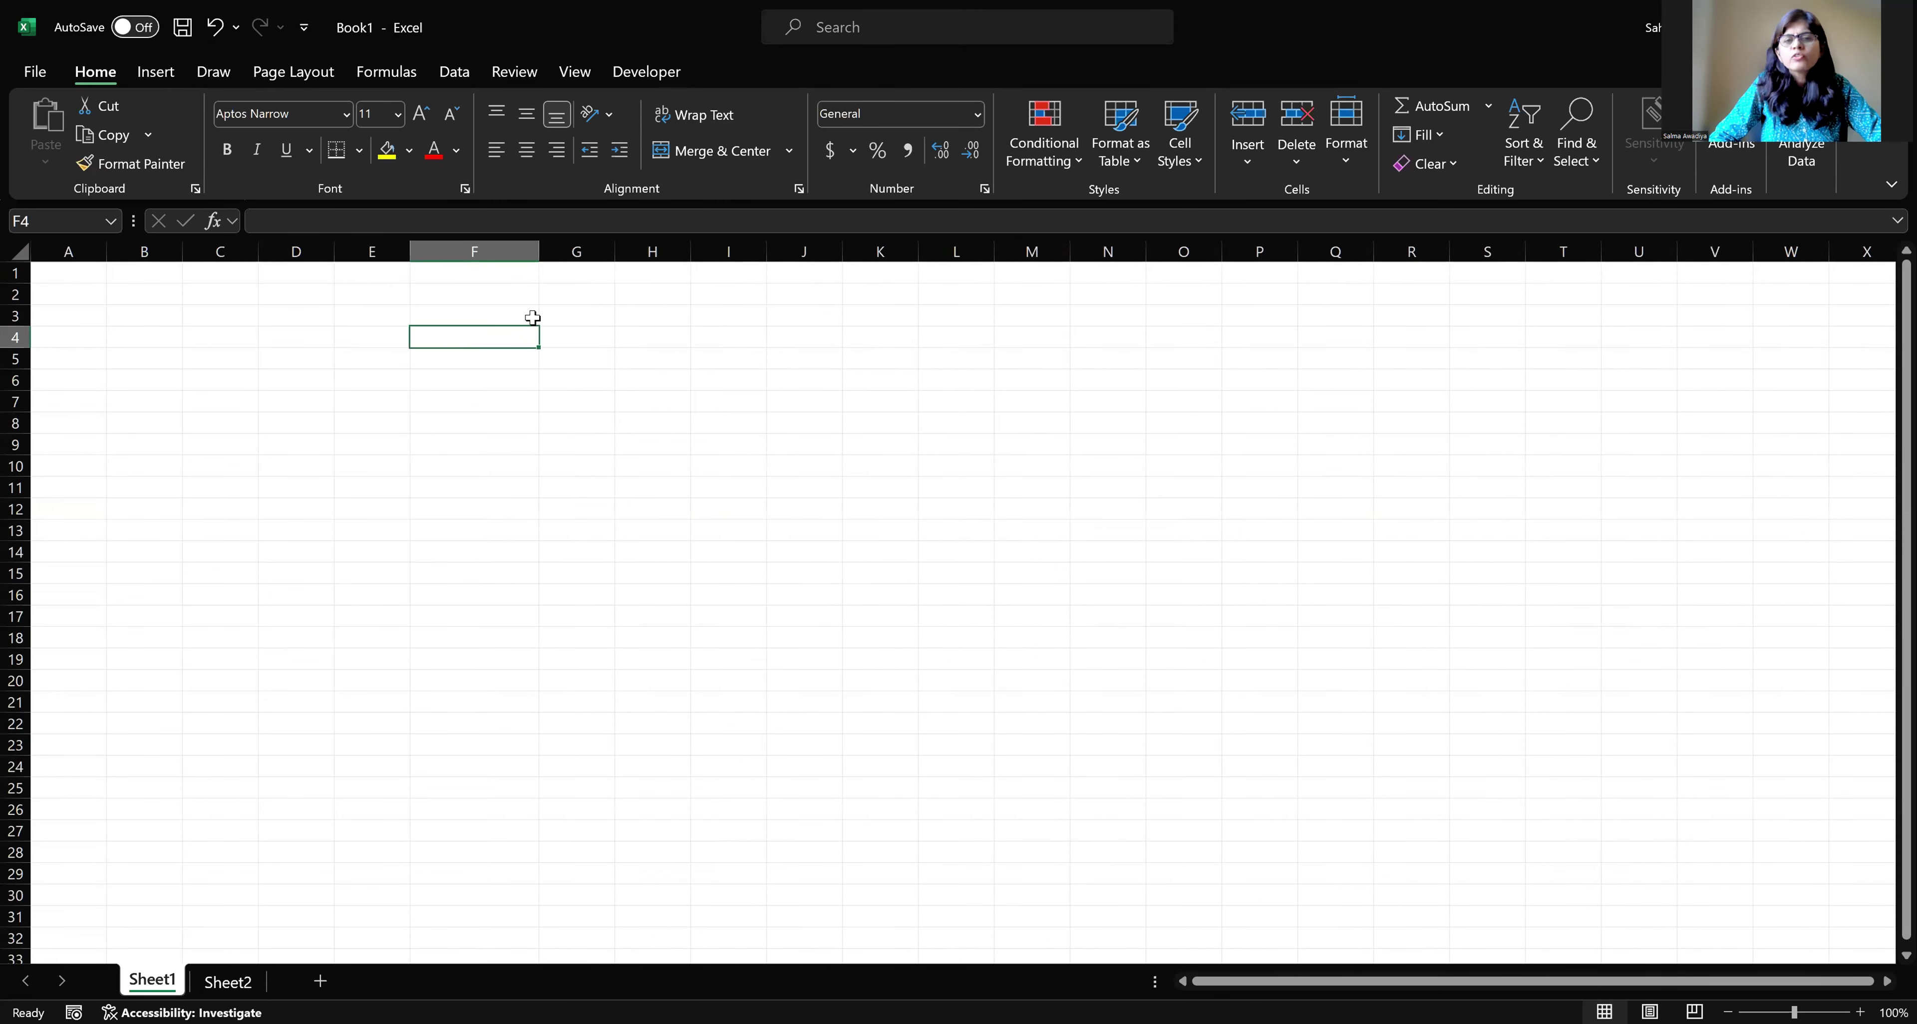
{"action": "left_click_drag", "start_coordinate": [106, 252], "coordinate": [710, 273]}
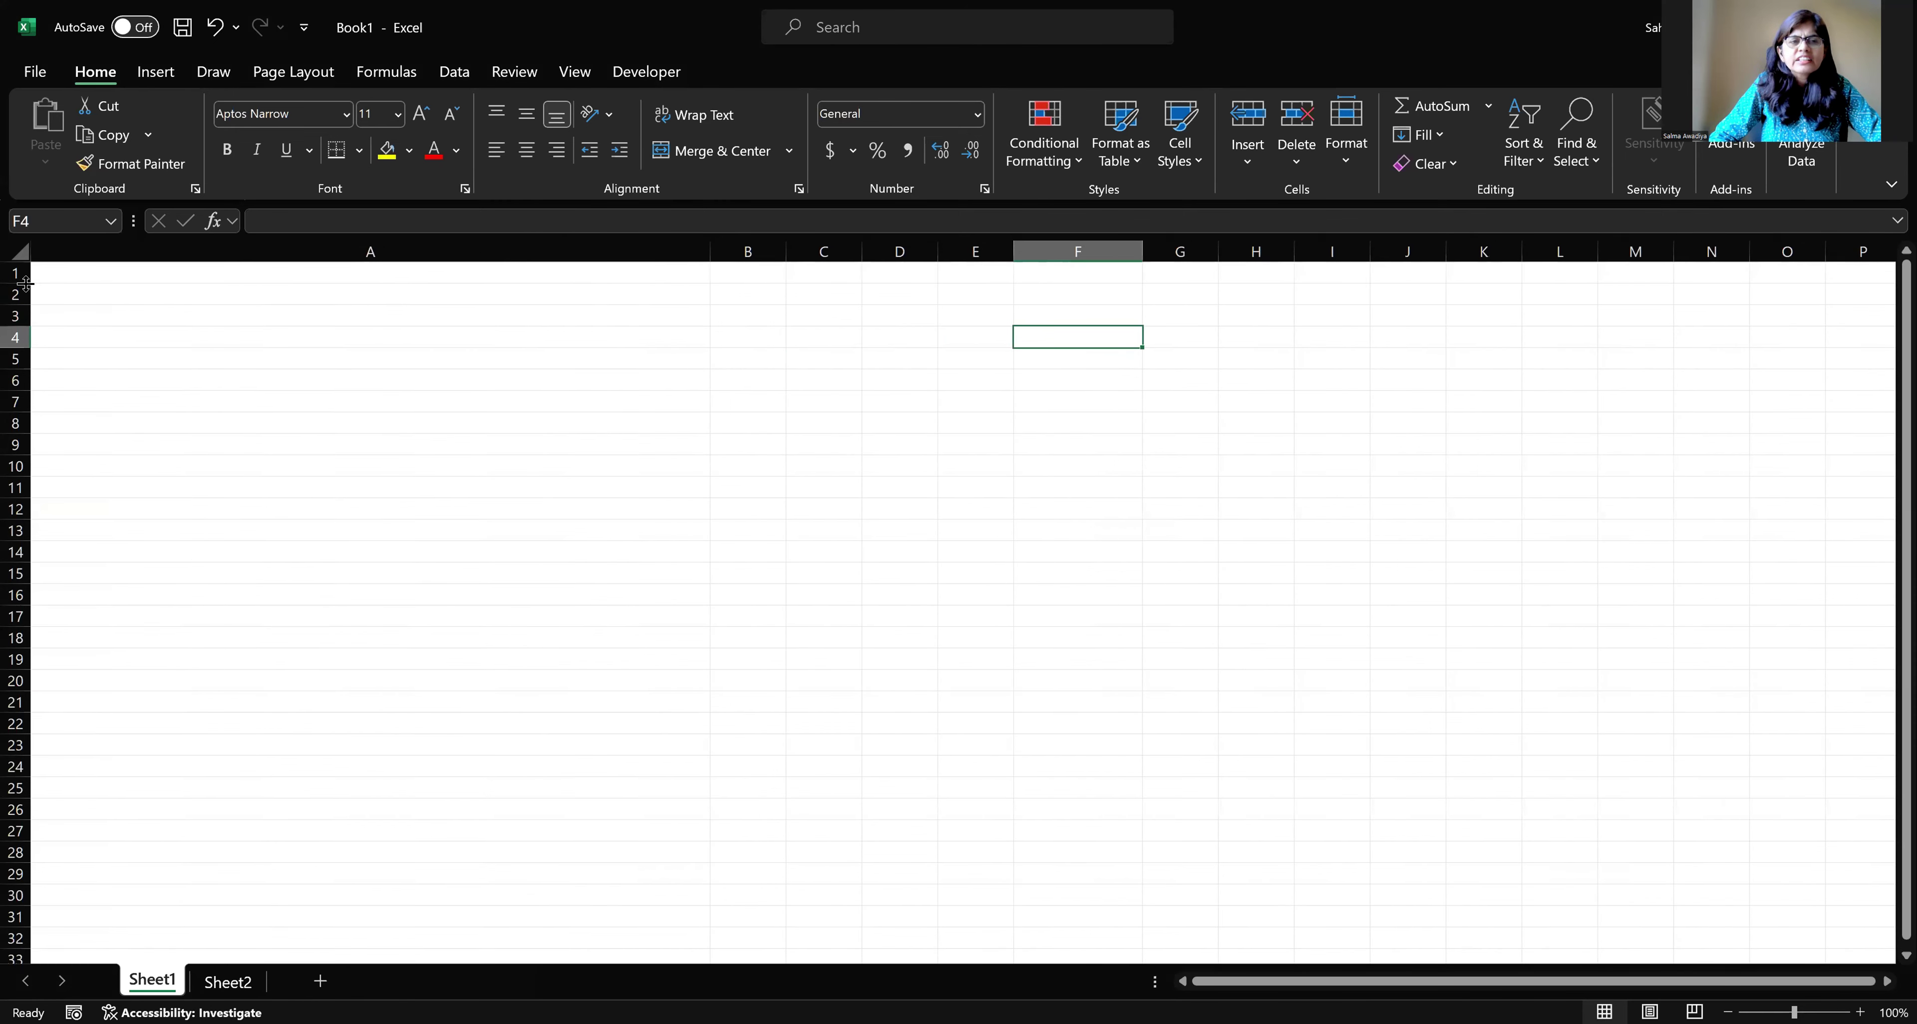
{"action": "left_click_drag", "start_coordinate": [16, 551], "coordinate": [16, 561]}
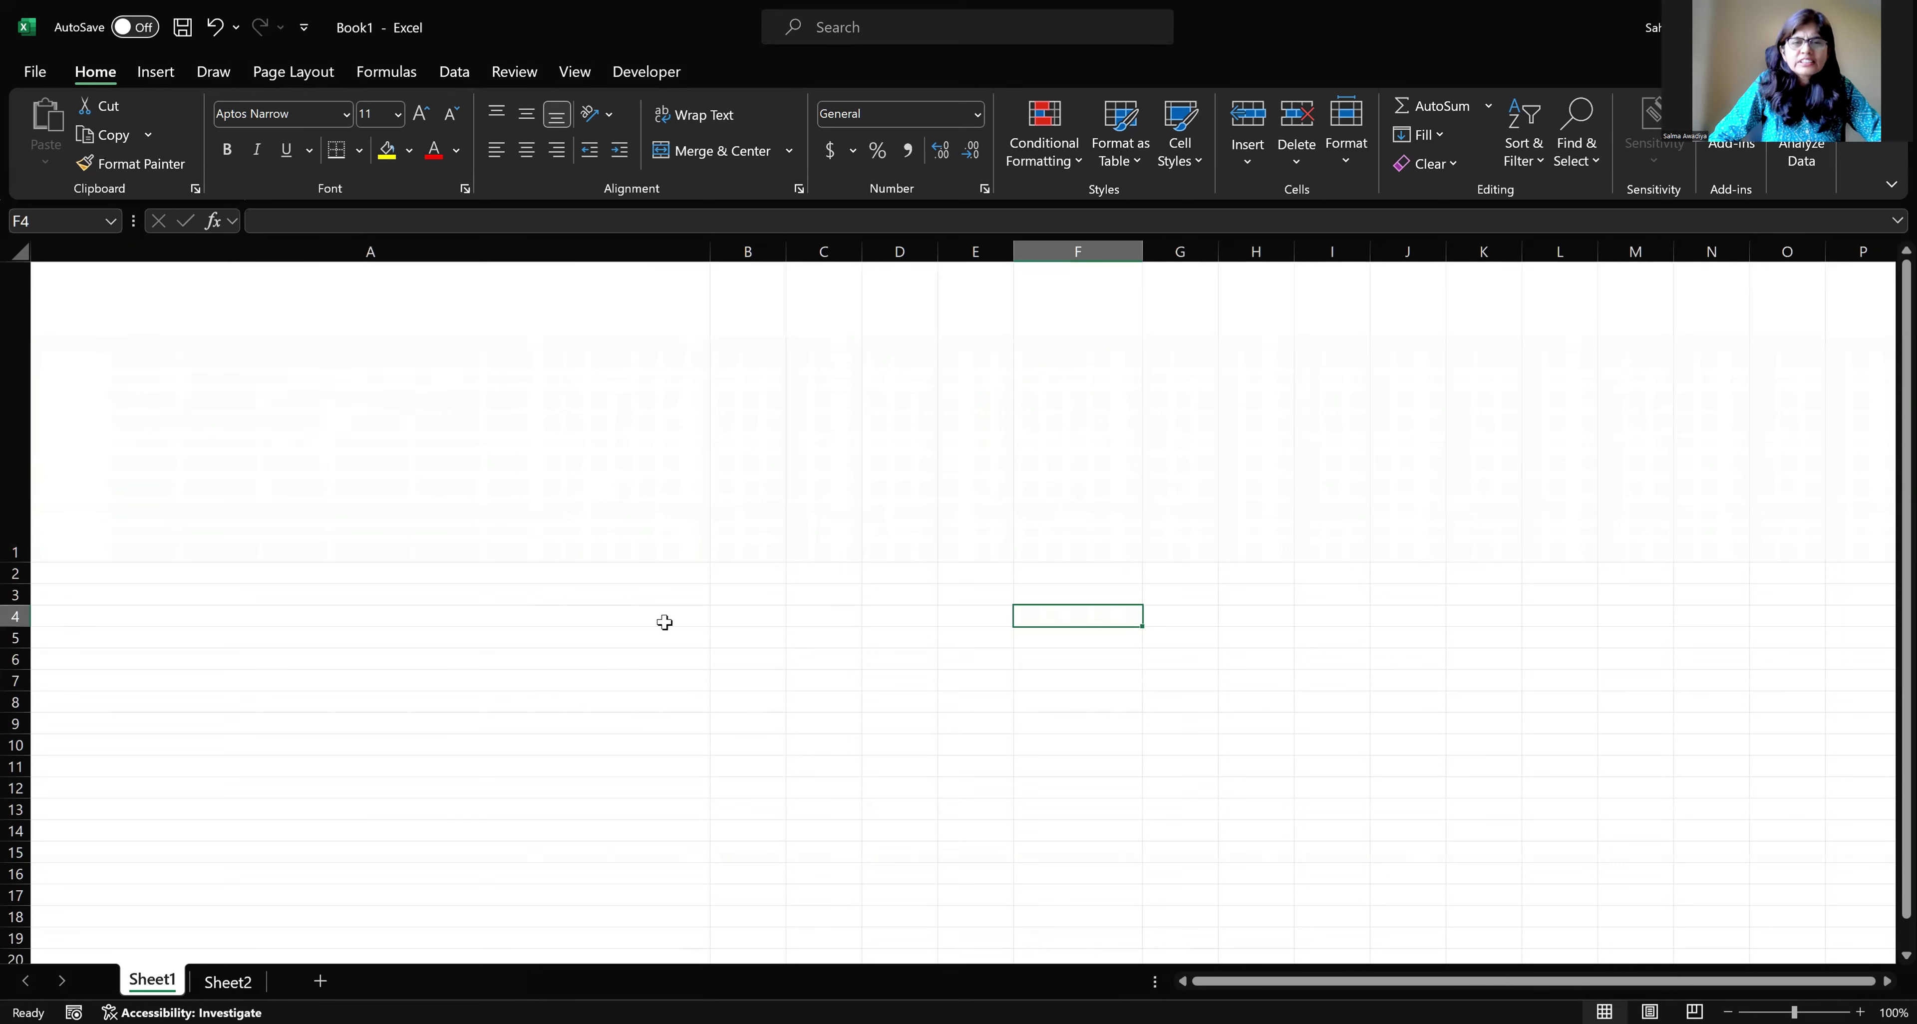
Step: Shrink row 1 back to height 21.00 and narrow column A to 11.35
{"action": "left_click", "coordinate": [315, 403]}
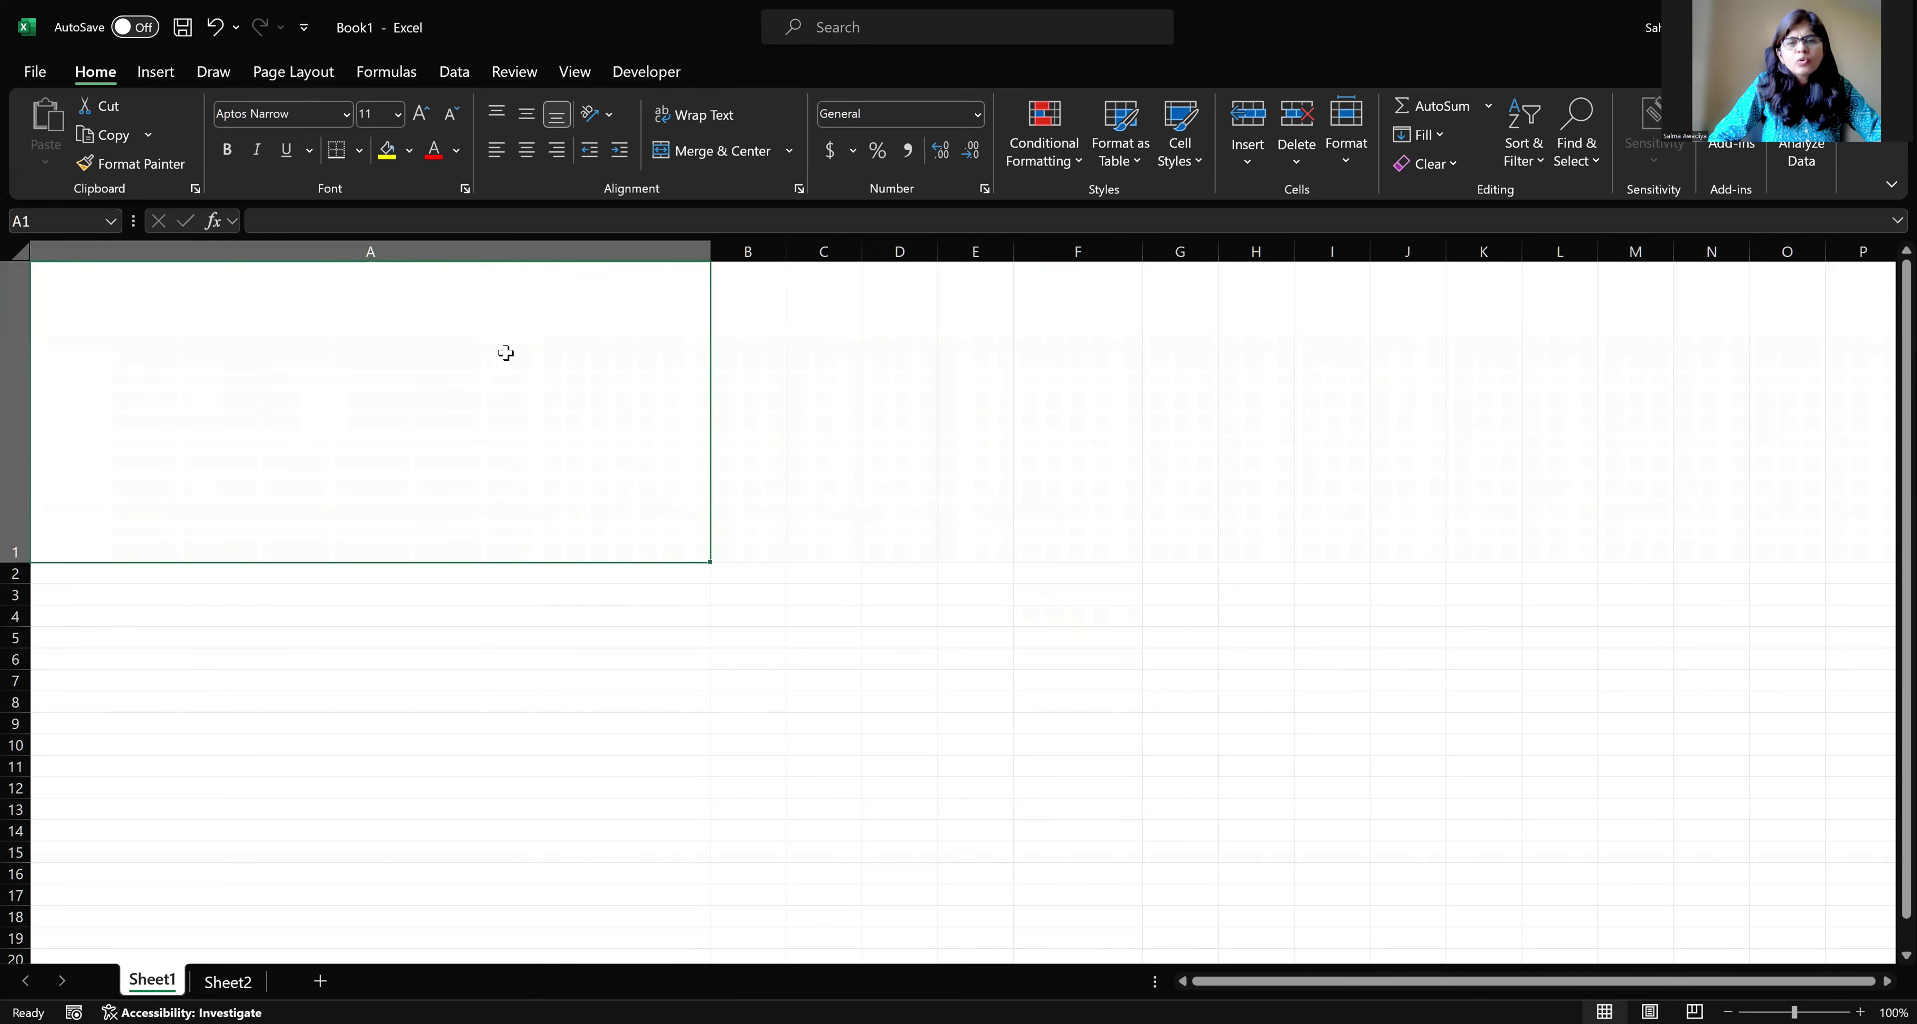
{"action": "left_click", "coordinate": [756, 402]}
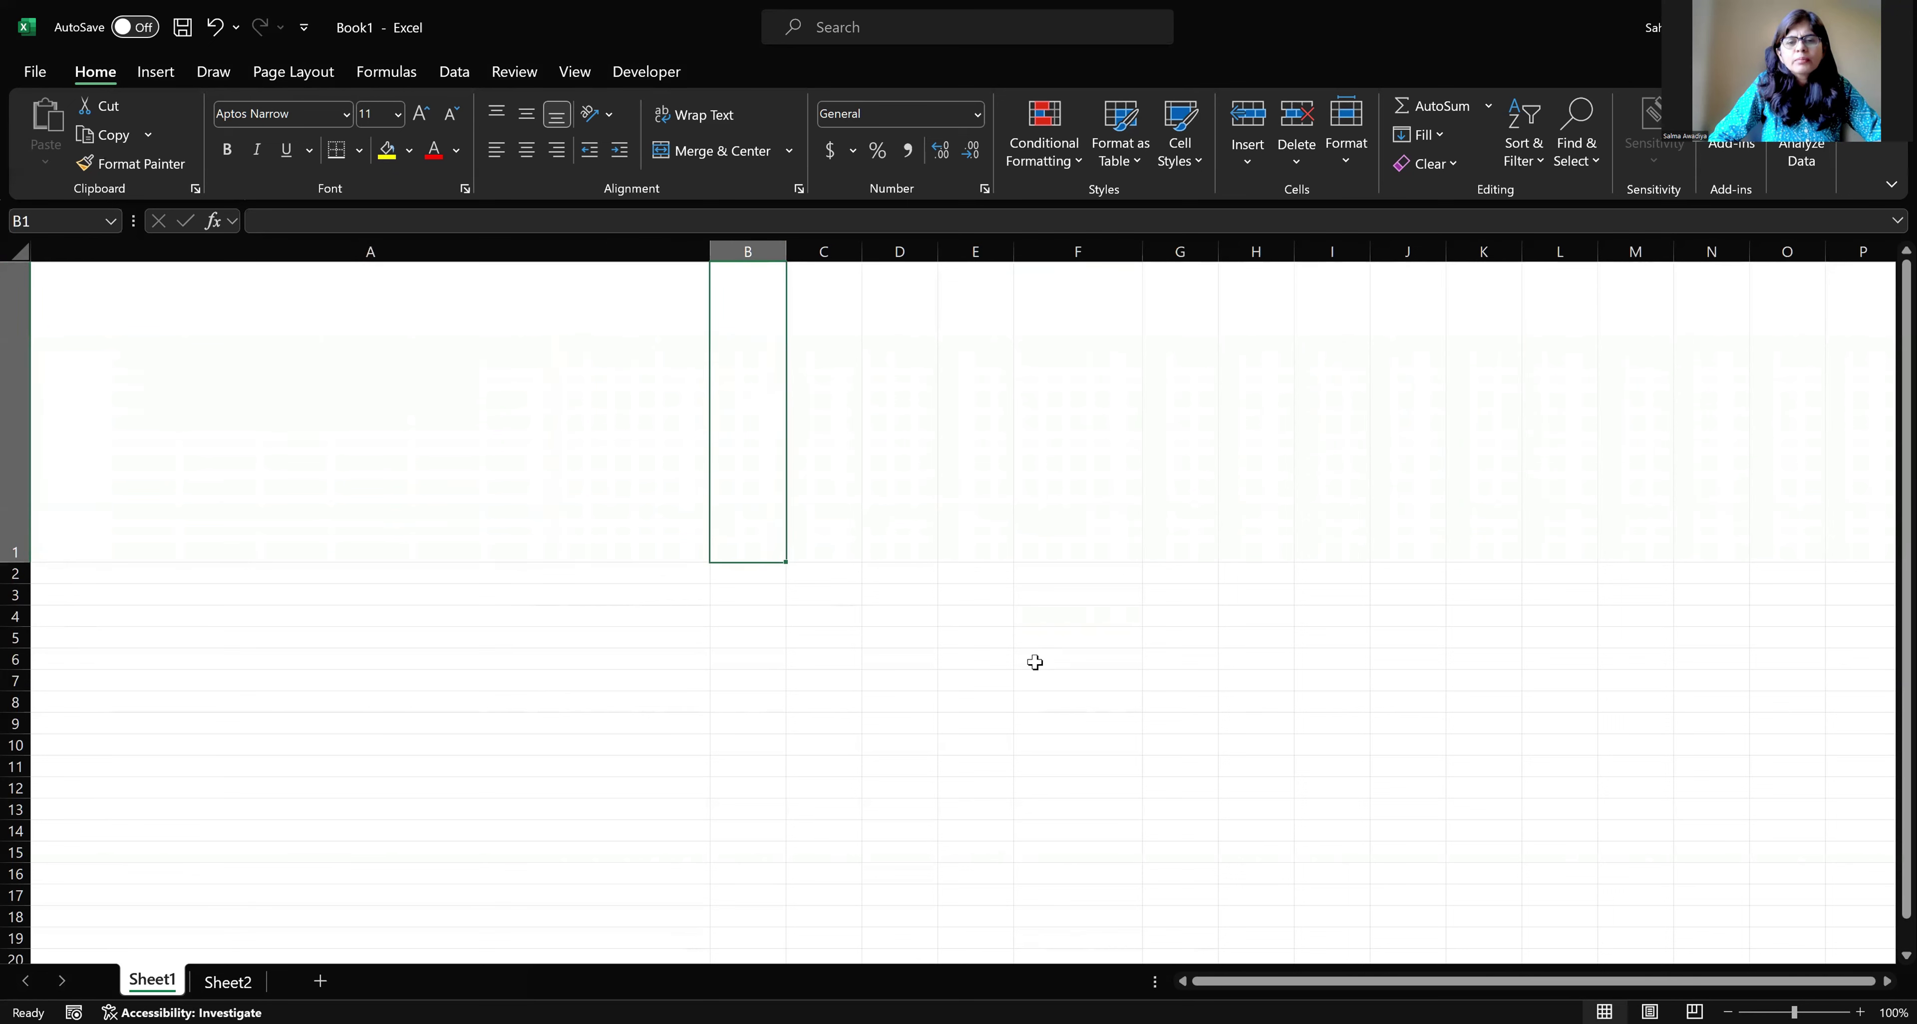
{"action": "left_click", "coordinate": [966, 719]}
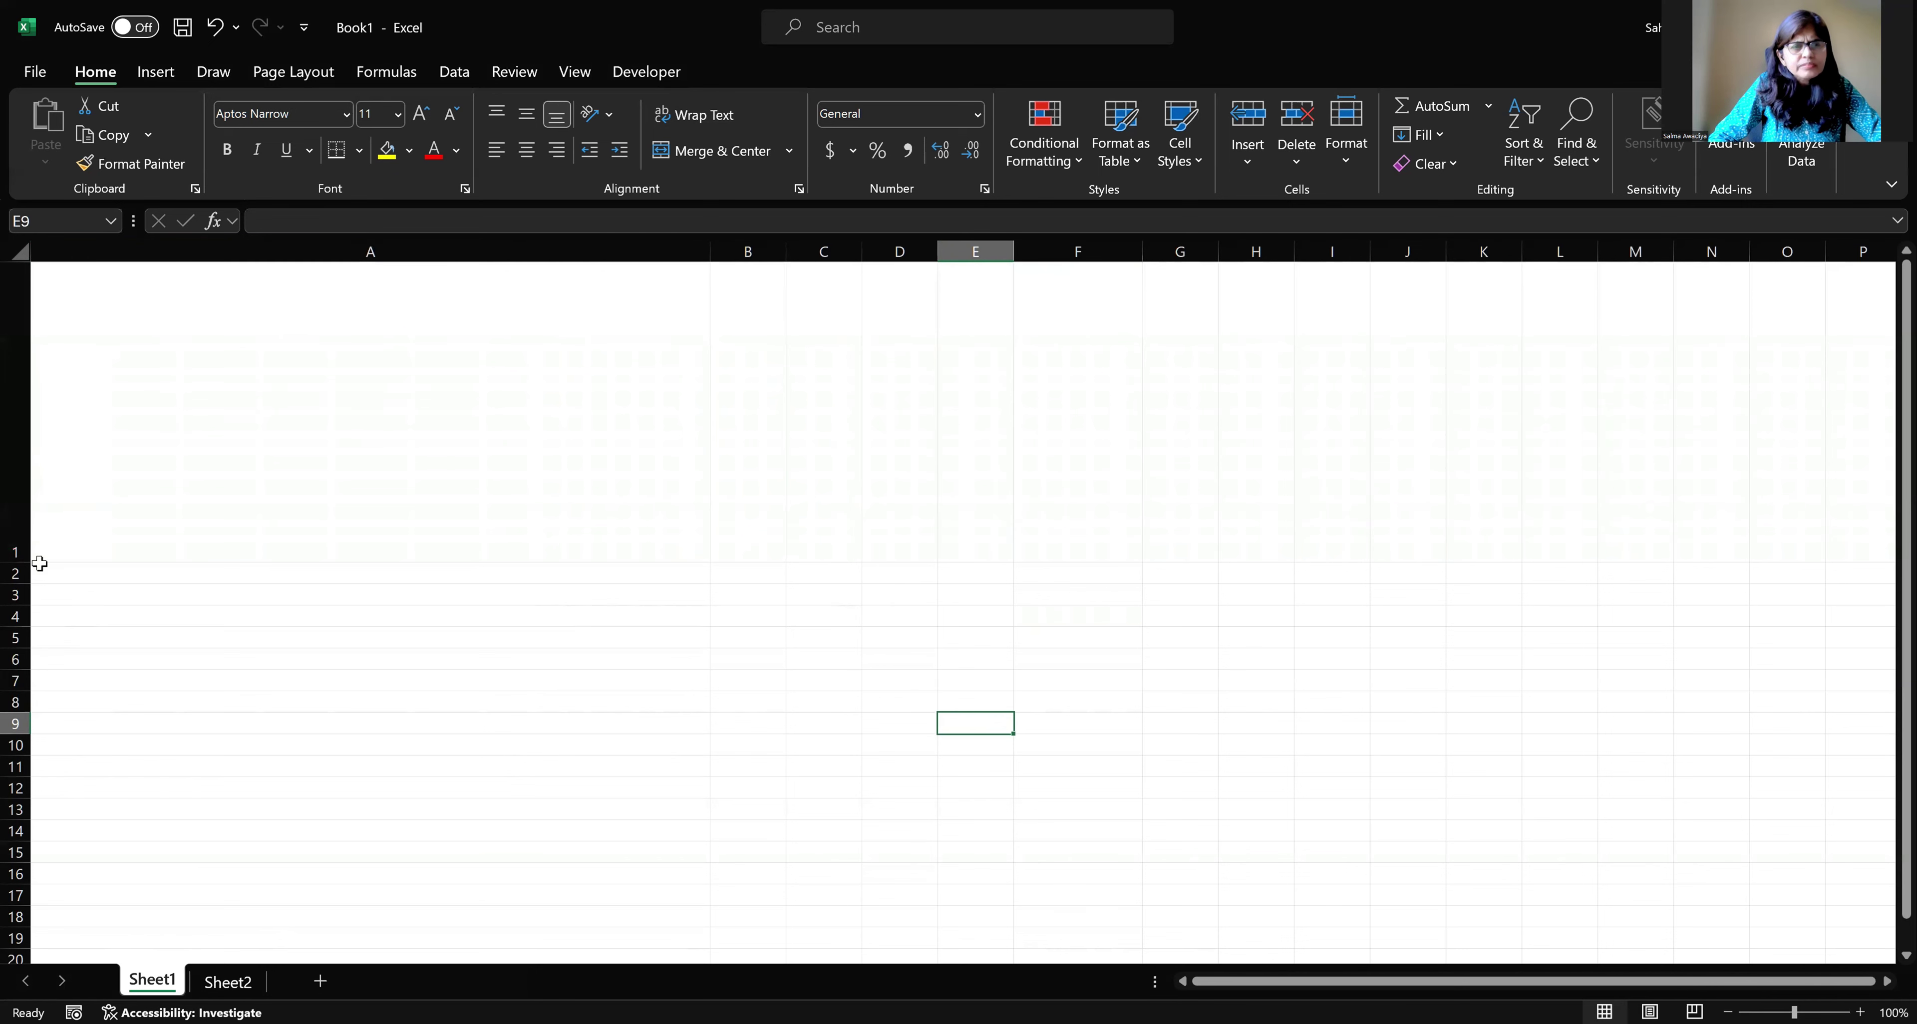
{"action": "left_click_drag", "start_coordinate": [23, 560], "coordinate": [67, 294]}
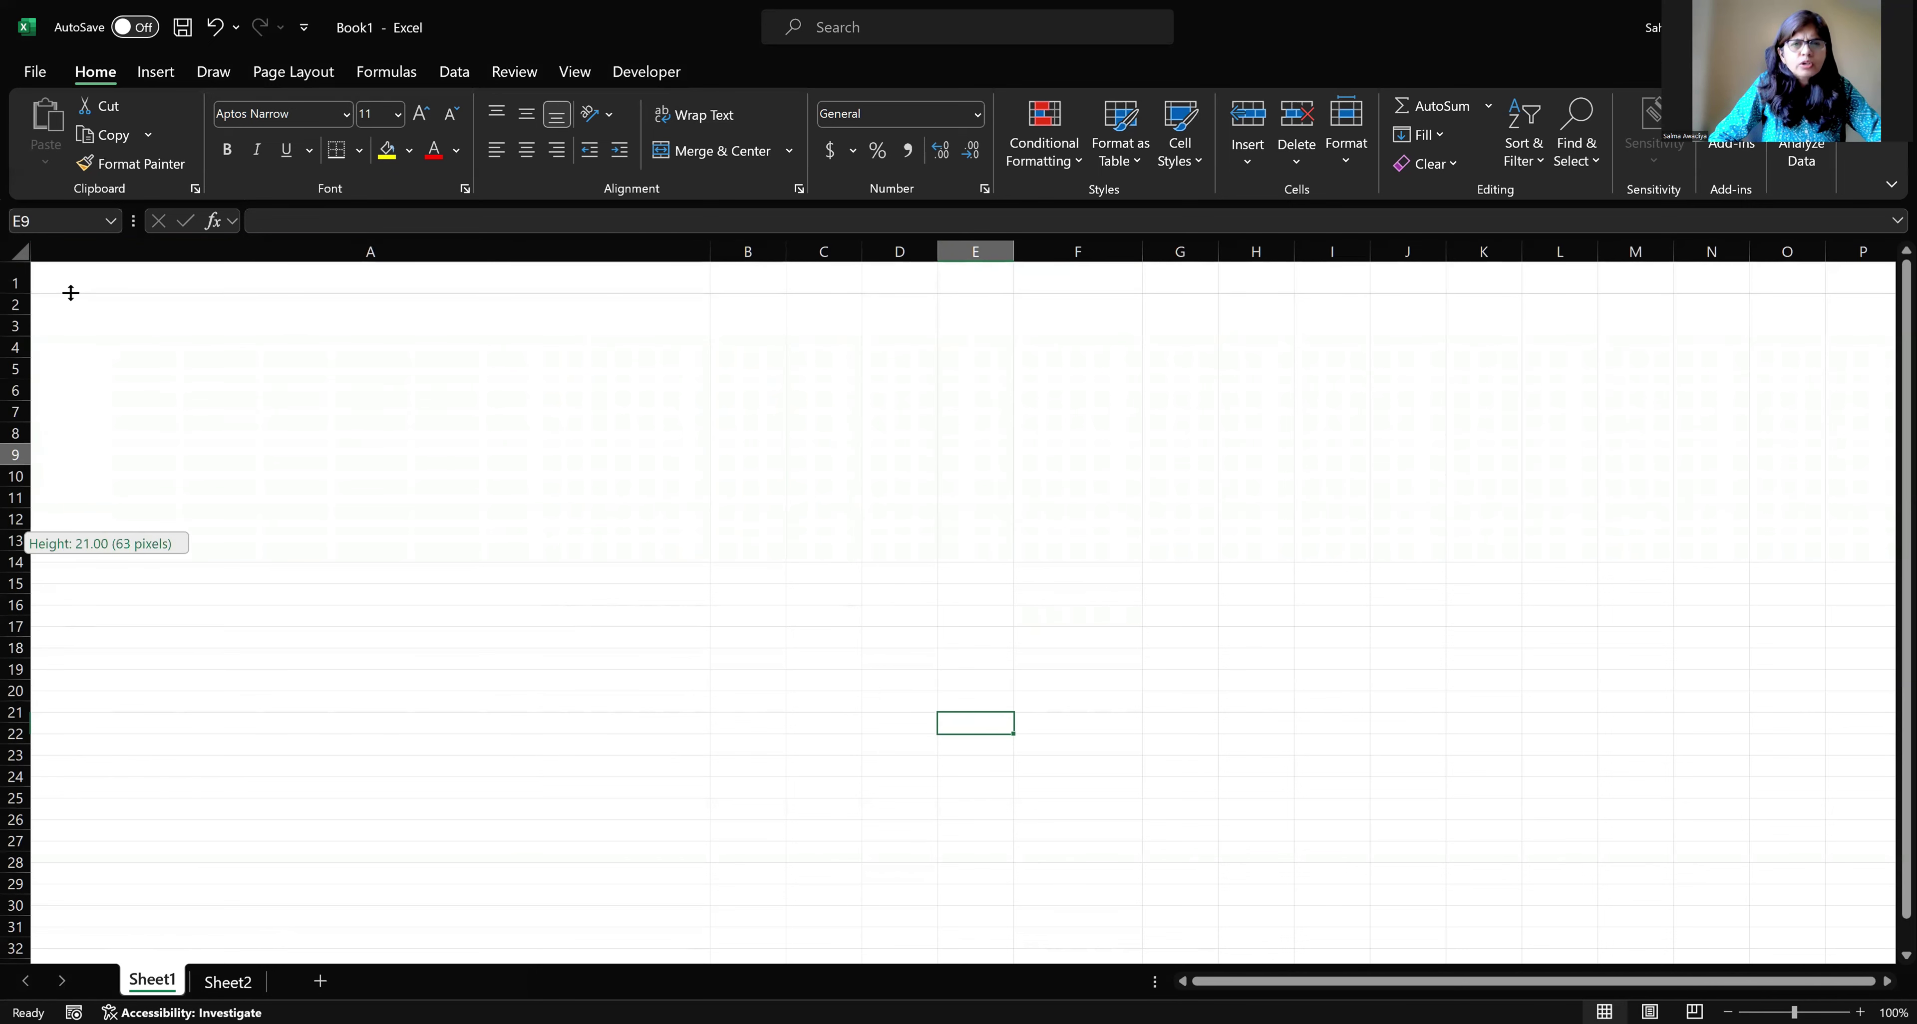
{"action": "left_click_drag", "start_coordinate": [279, 235], "coordinate": [132, 253]}
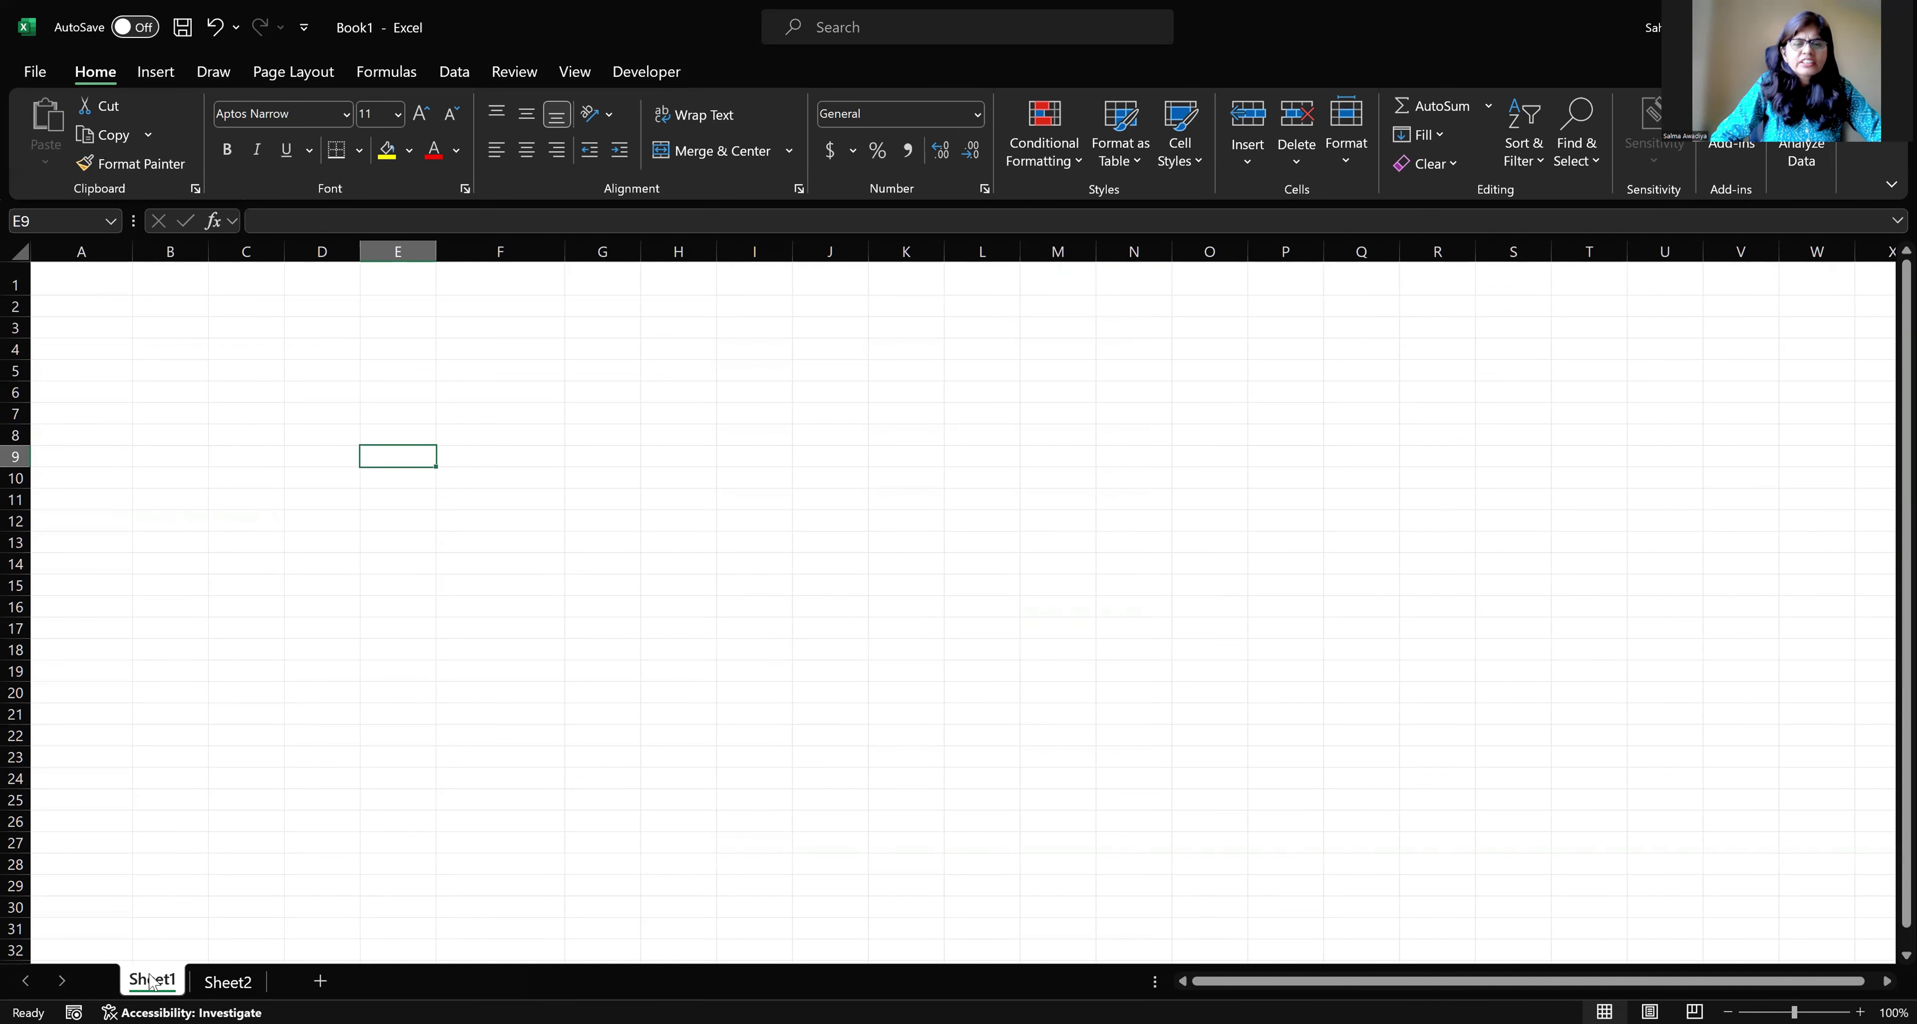
Step: Add new blank worksheets Sheet3 through Sheet6 to the workbook
{"action": "left_click", "coordinate": [321, 982]}
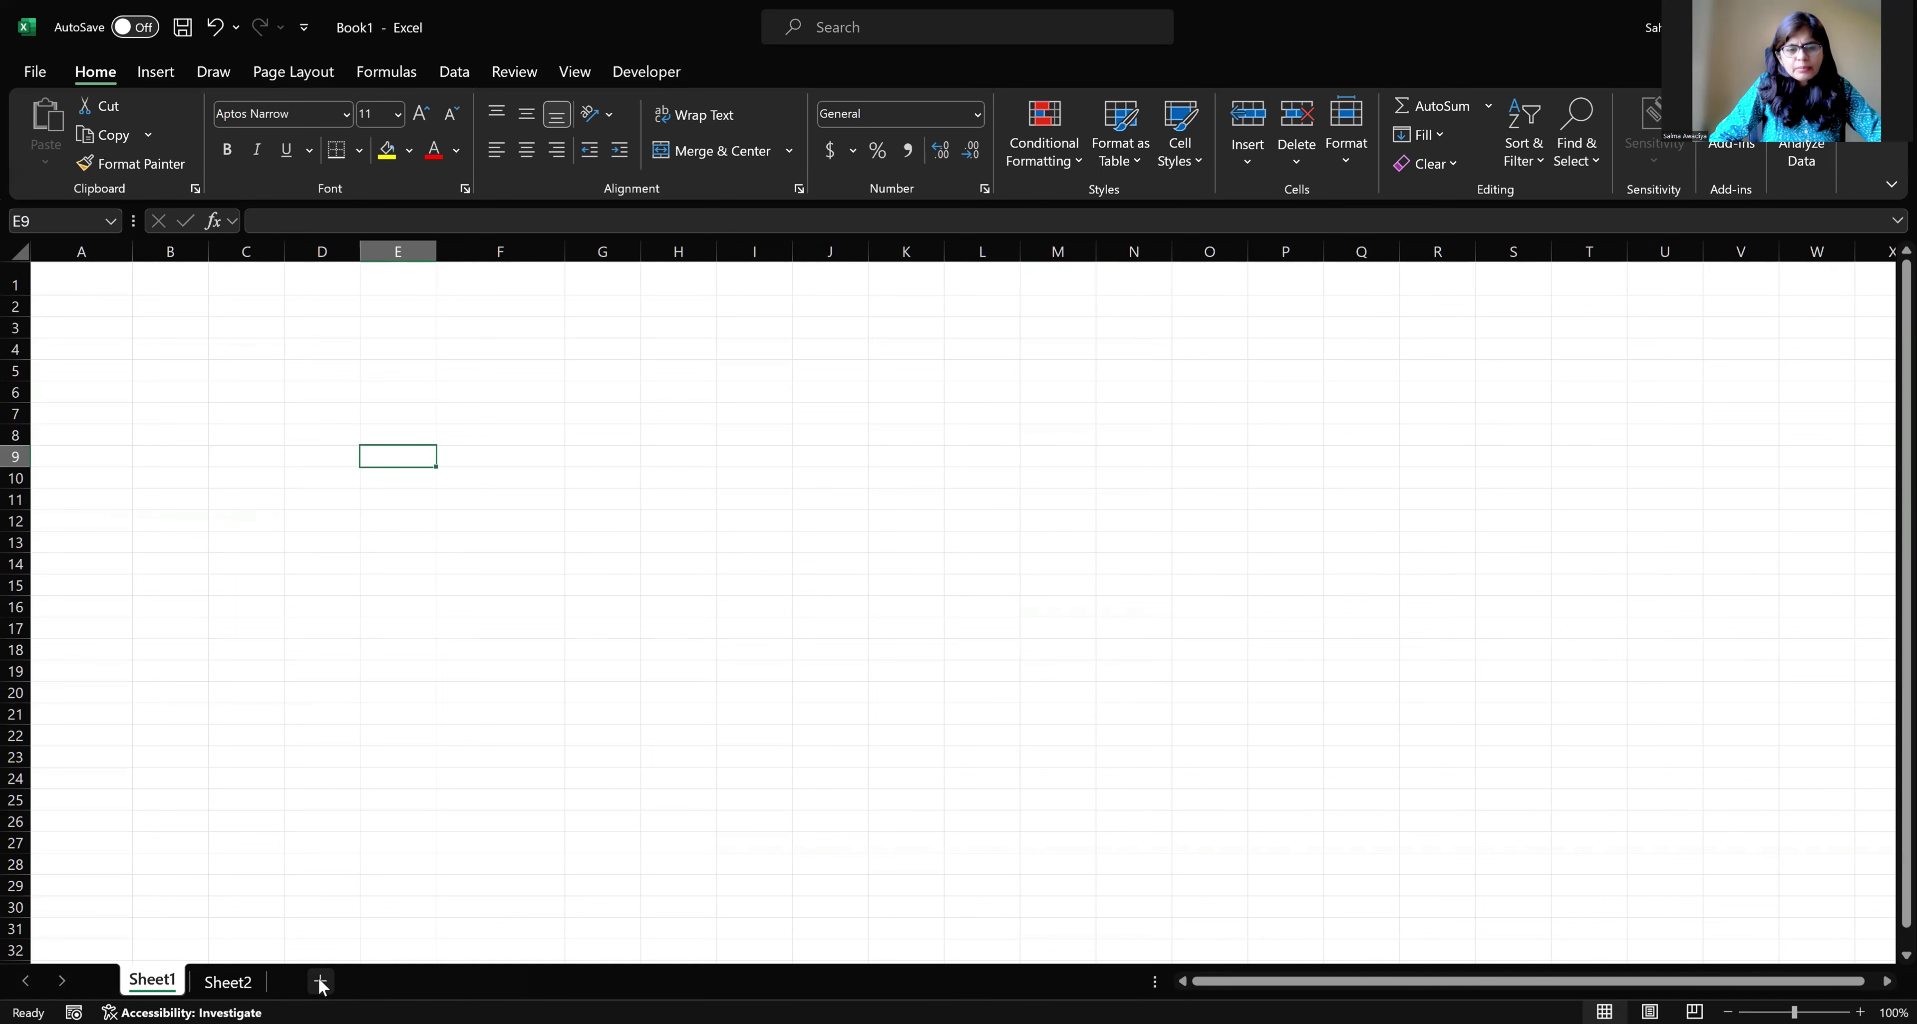
{"action": "left_click", "coordinate": [396, 984]}
{"action": "left_click", "coordinate": [479, 986]}
{"action": "left_click", "coordinate": [479, 984]}
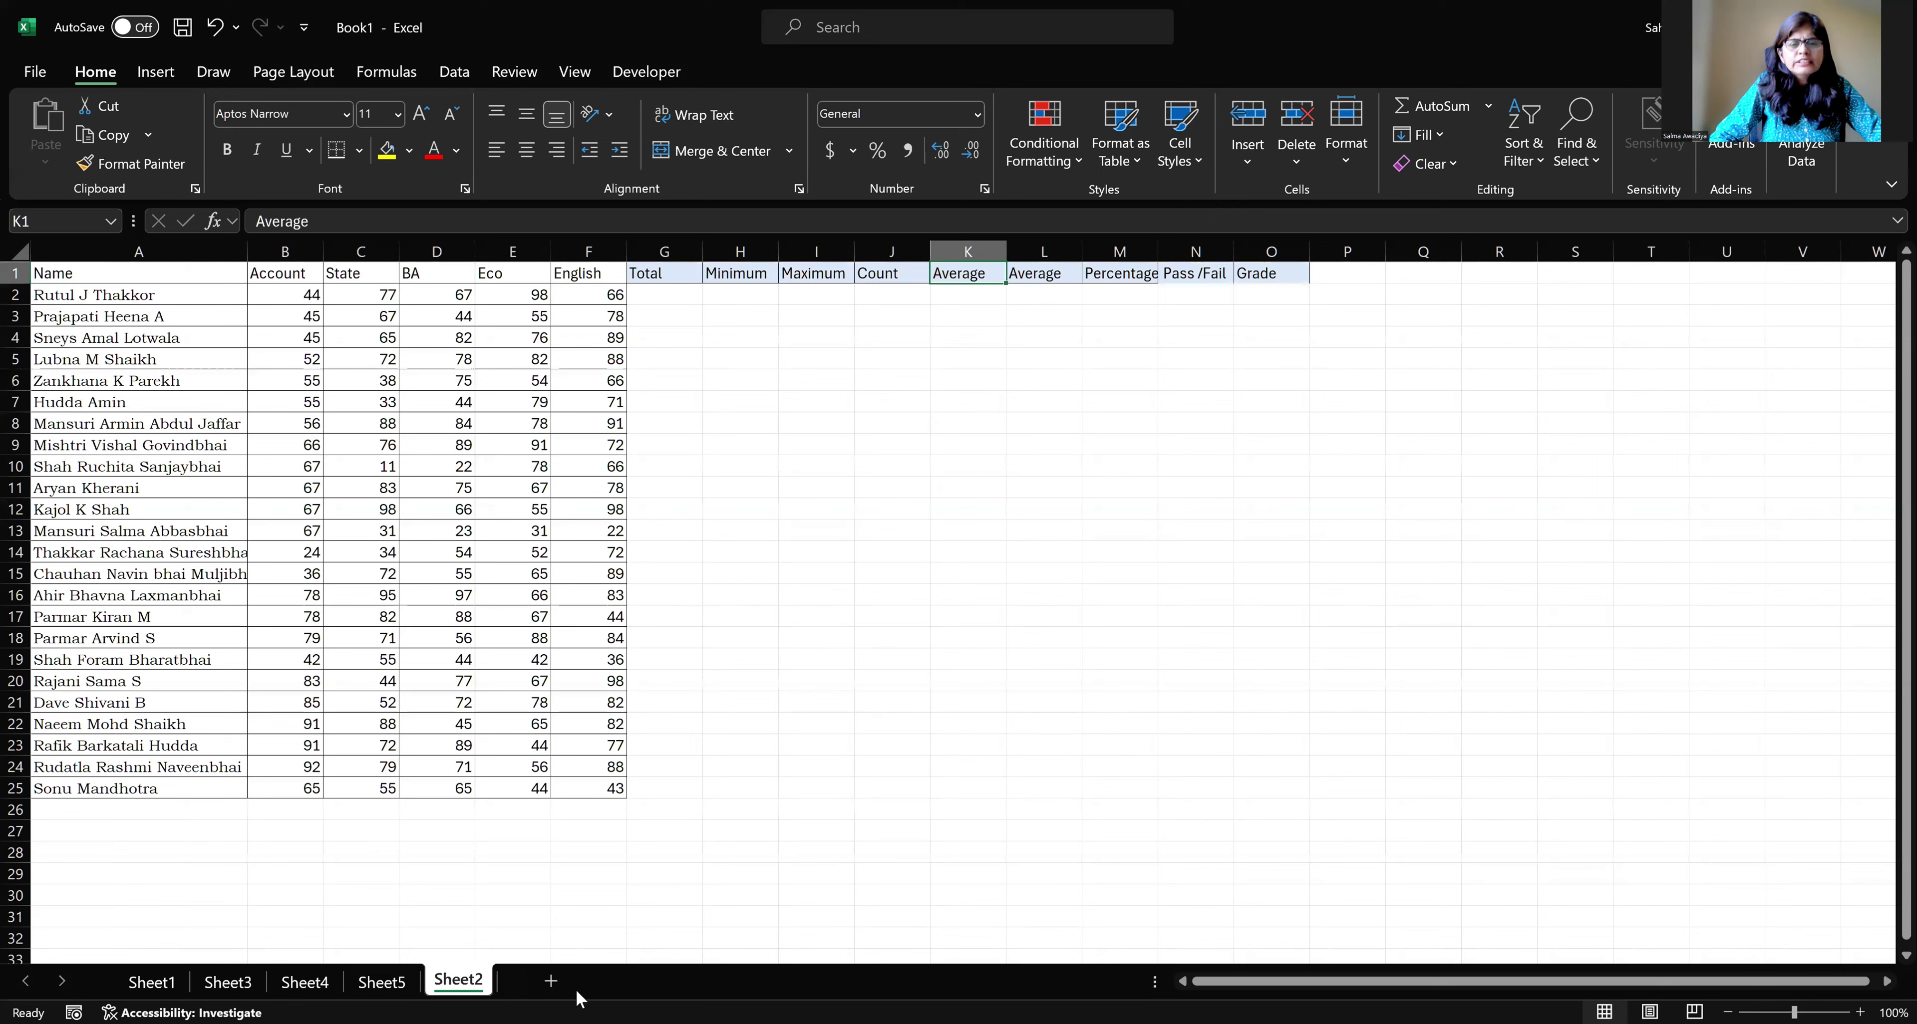
{"action": "left_click", "coordinate": [552, 982]}
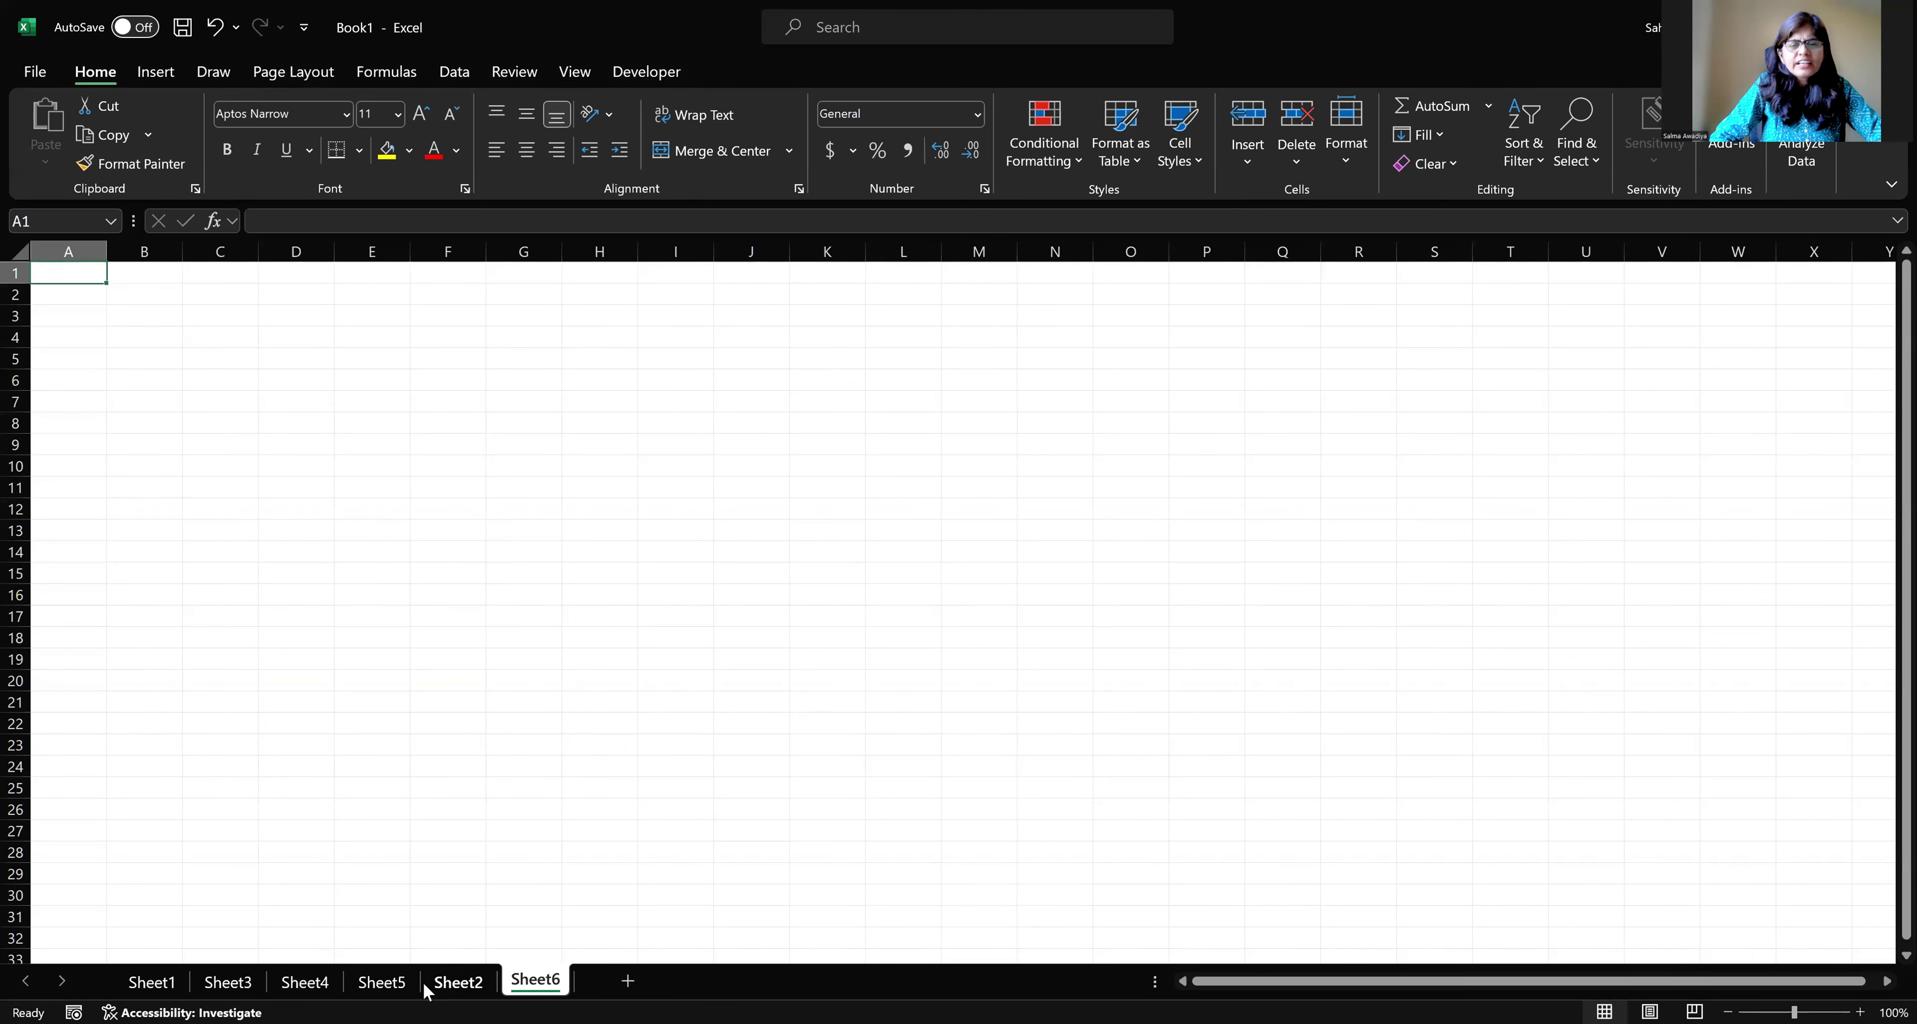
Step: Return to Sheet1 and select the ranges A1:F1 and A1:J1
{"action": "left_click", "coordinate": [152, 982]}
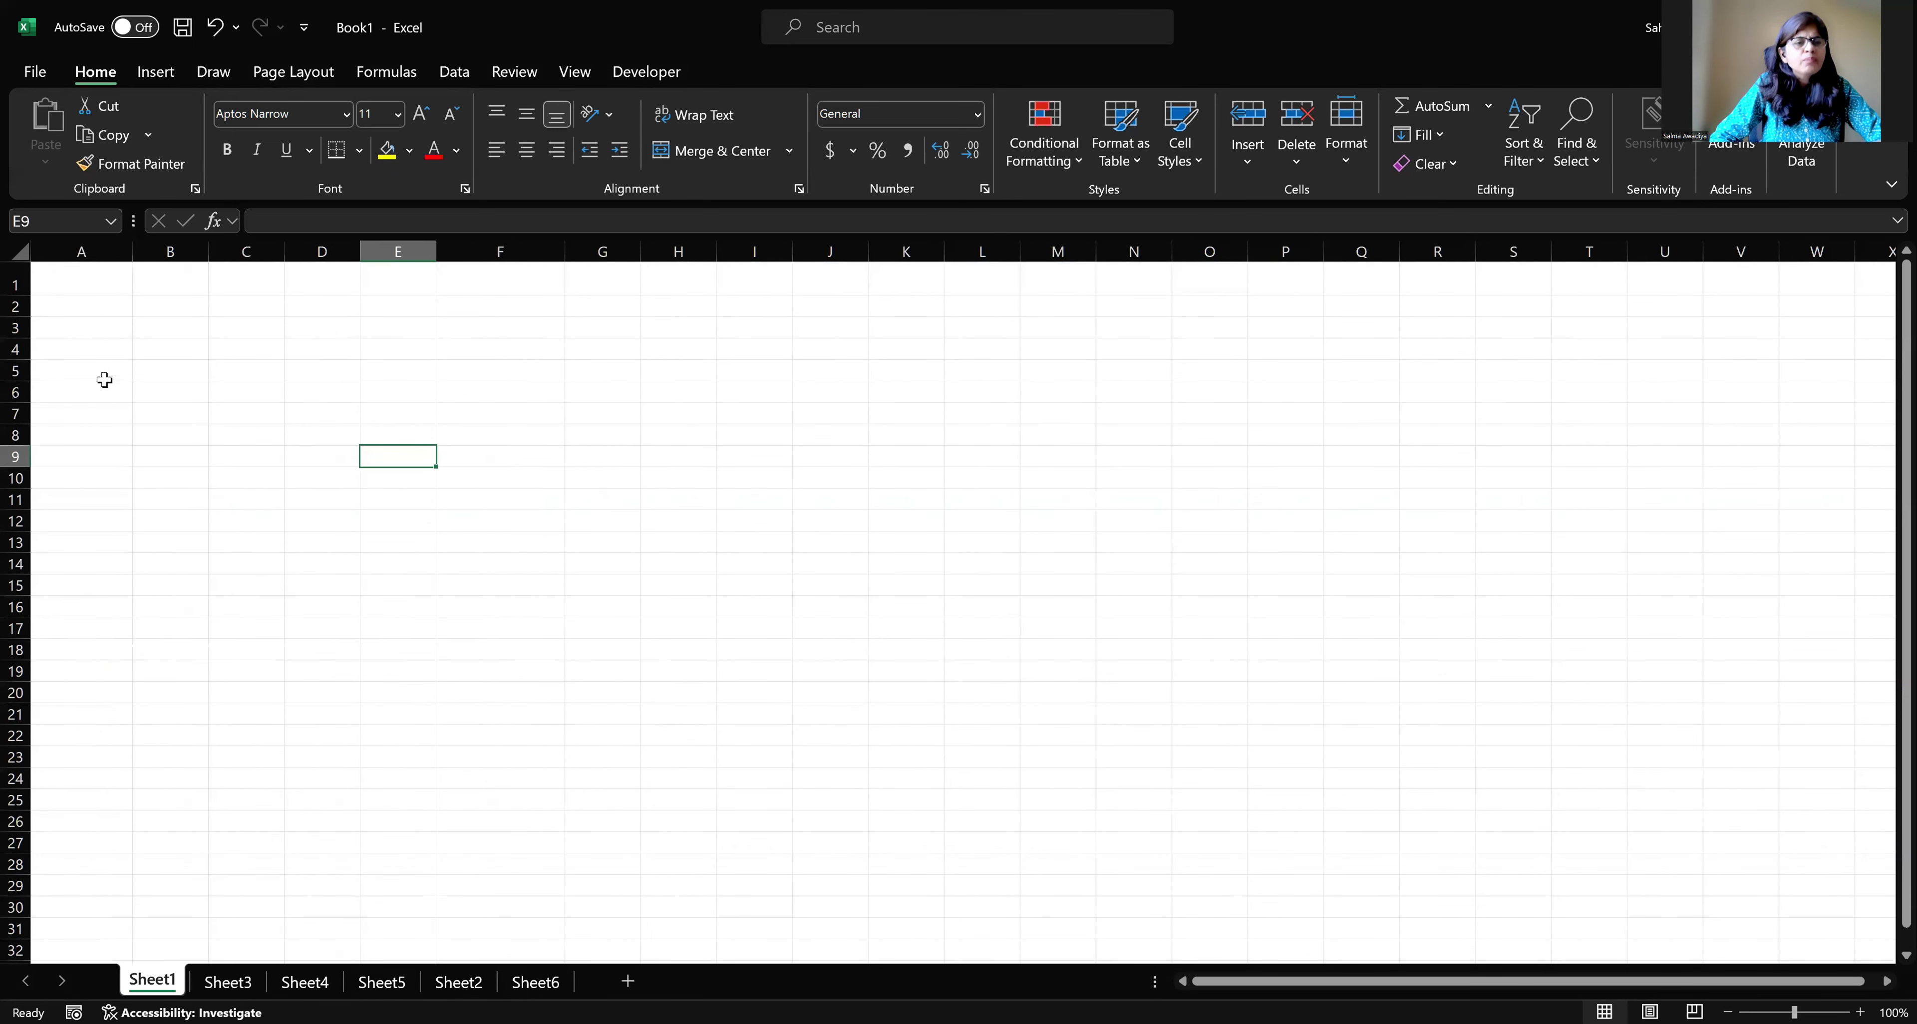
{"action": "left_click_drag", "start_coordinate": [77, 277], "coordinate": [513, 277]}
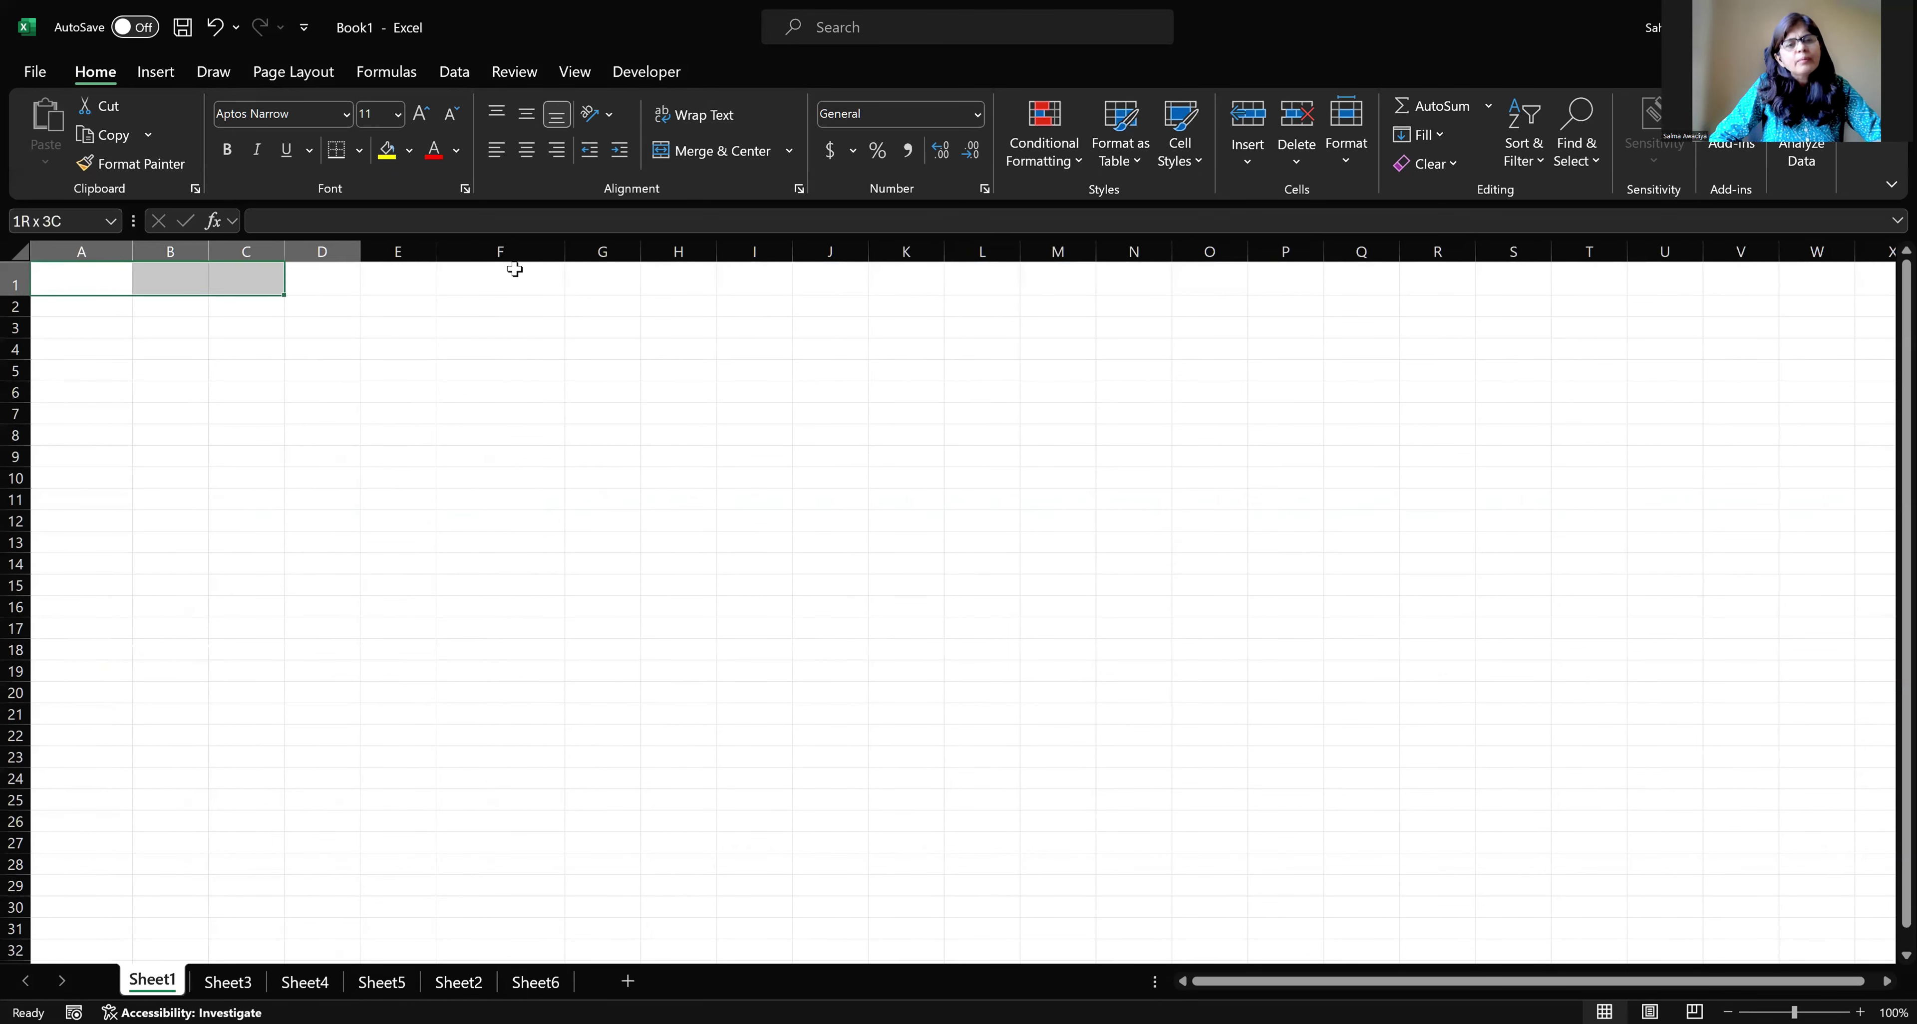
{"action": "left_click", "coordinate": [451, 431]}
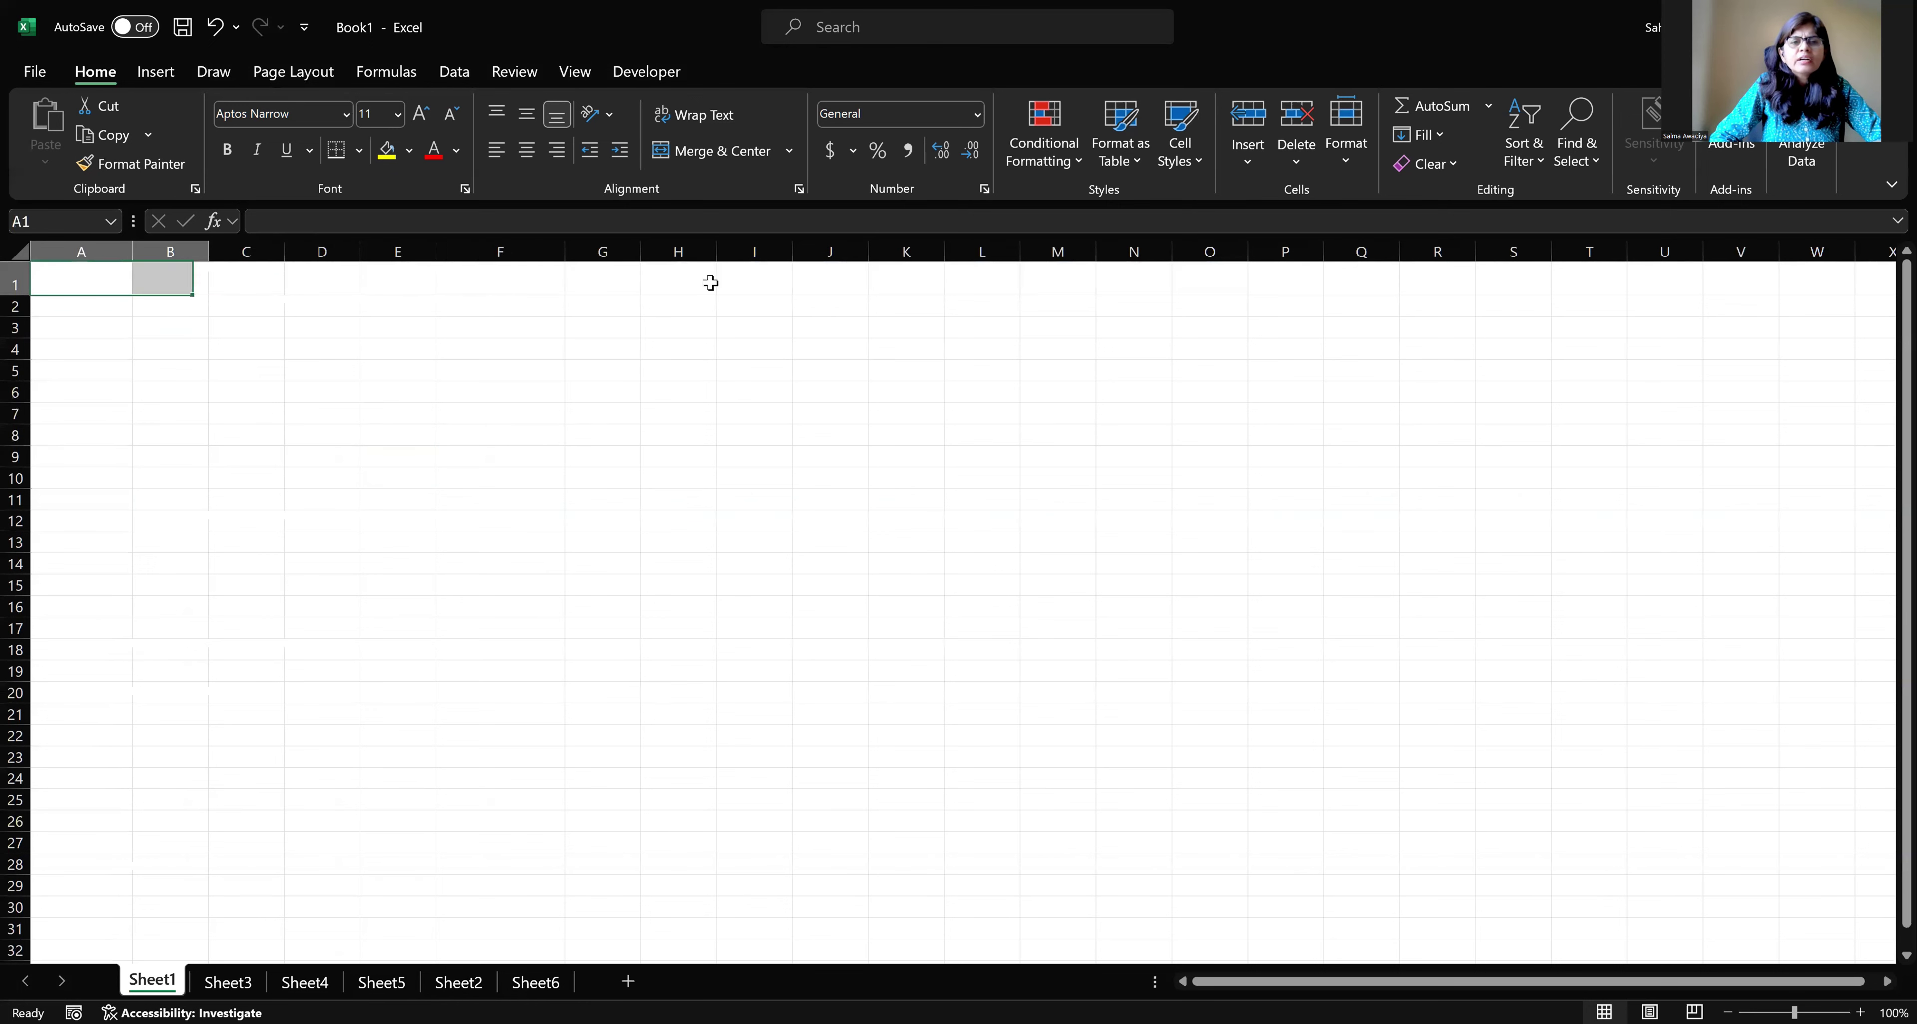
{"action": "left_click_drag", "start_coordinate": [80, 275], "coordinate": [855, 282]}
{"action": "left_click", "coordinate": [826, 387]}
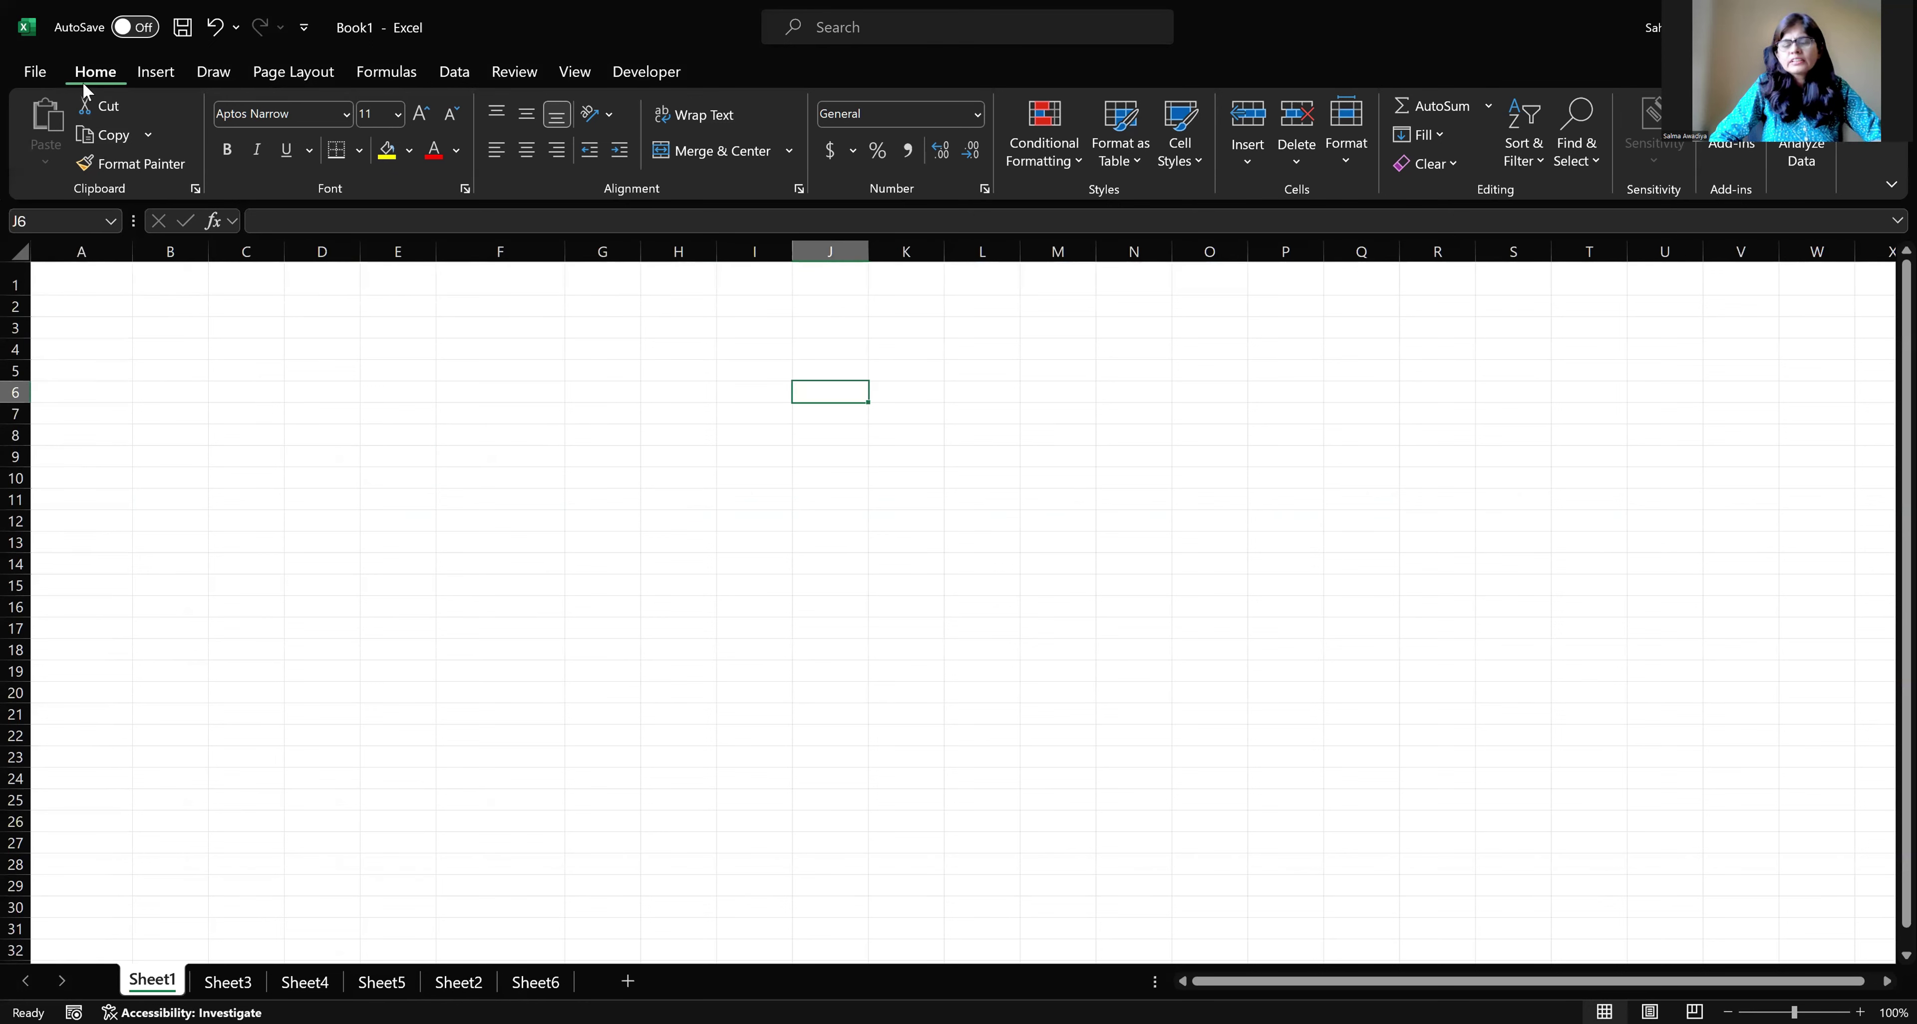
{"action": "left_click", "coordinate": [35, 75]}
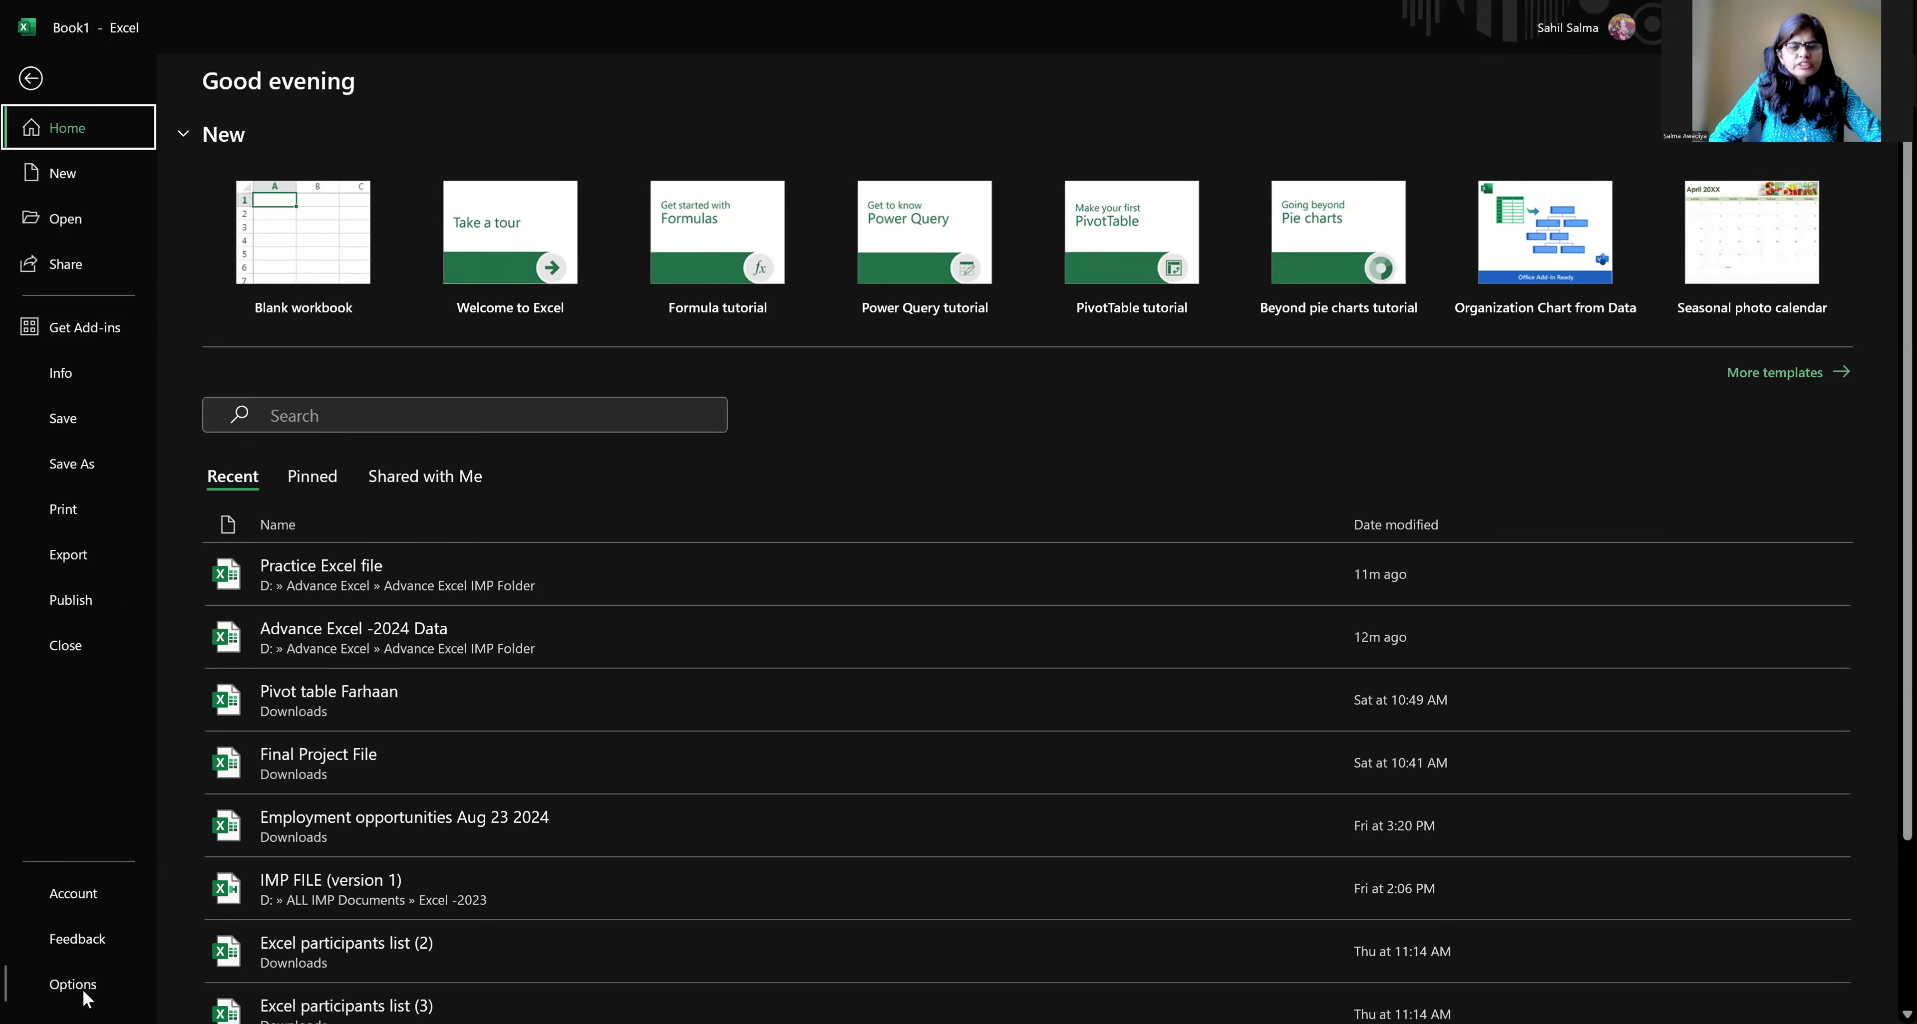
{"action": "left_click", "coordinate": [31, 79]}
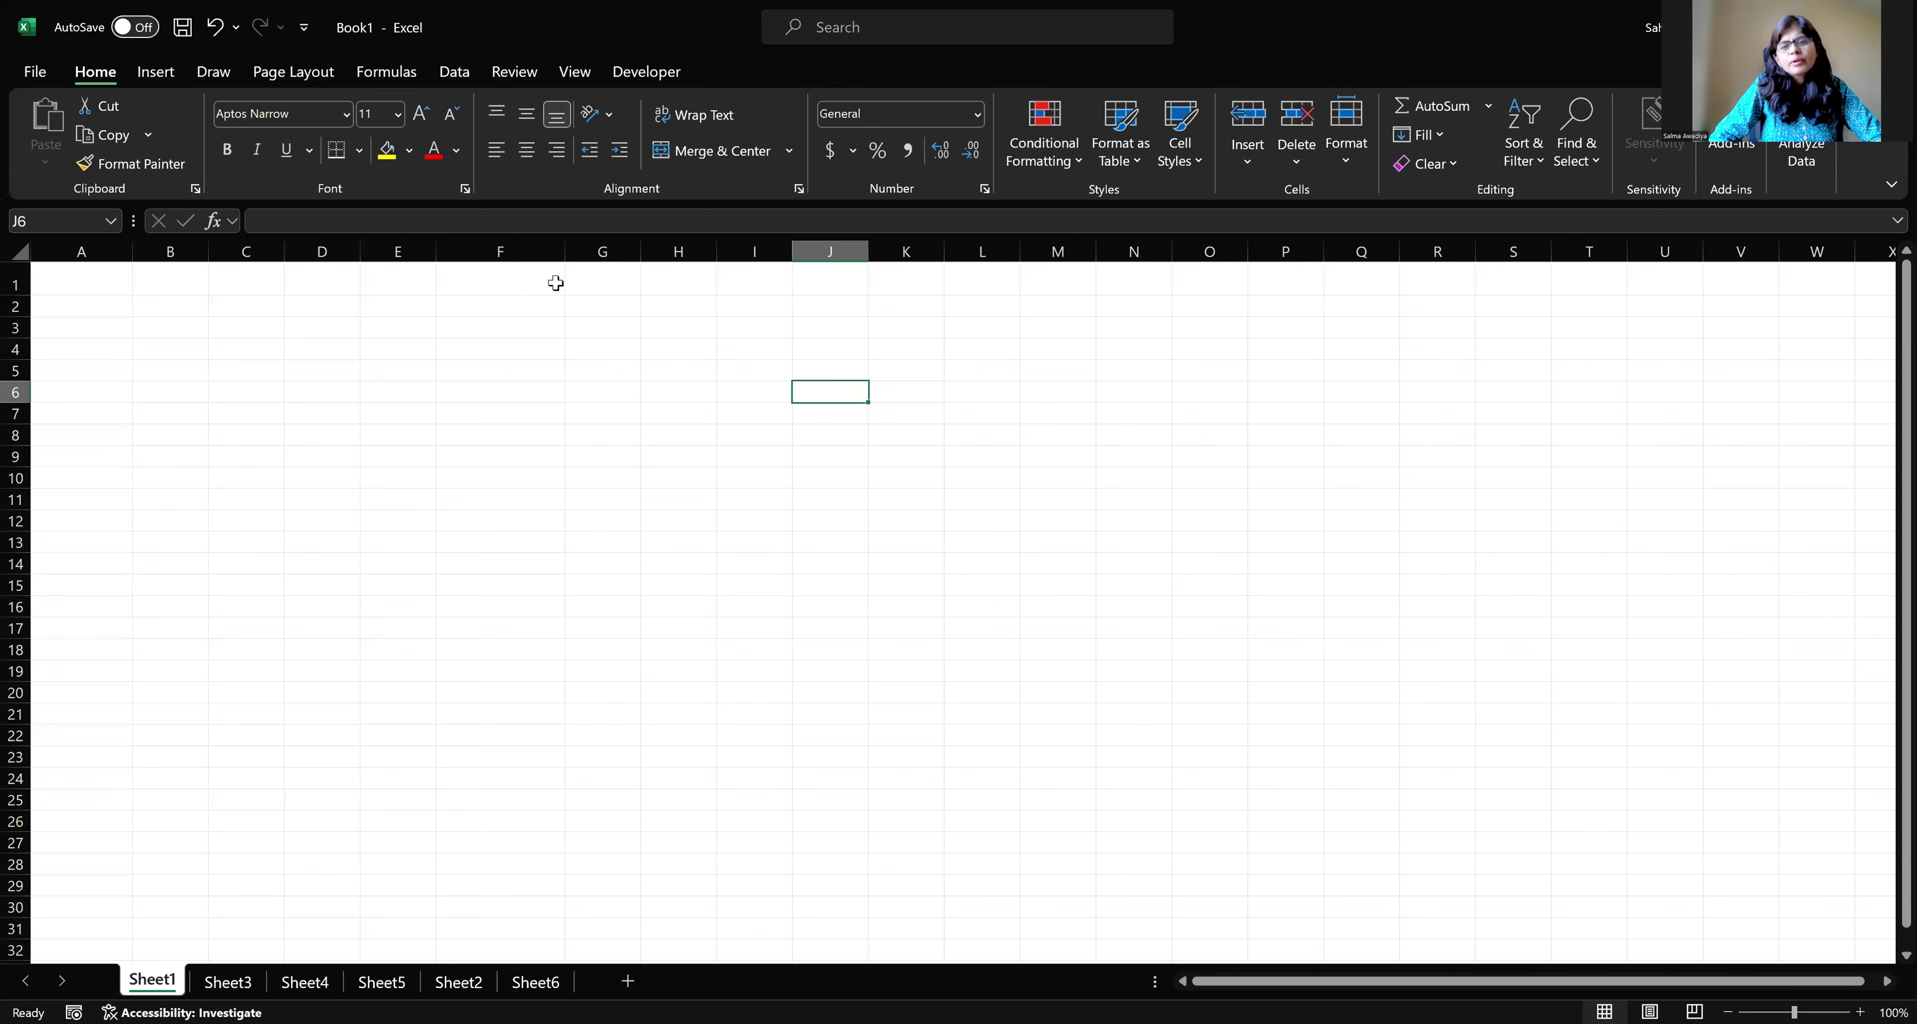
Step: Enter the text 'dsadsadsd' in cell F2
{"action": "left_click", "coordinate": [564, 312]}
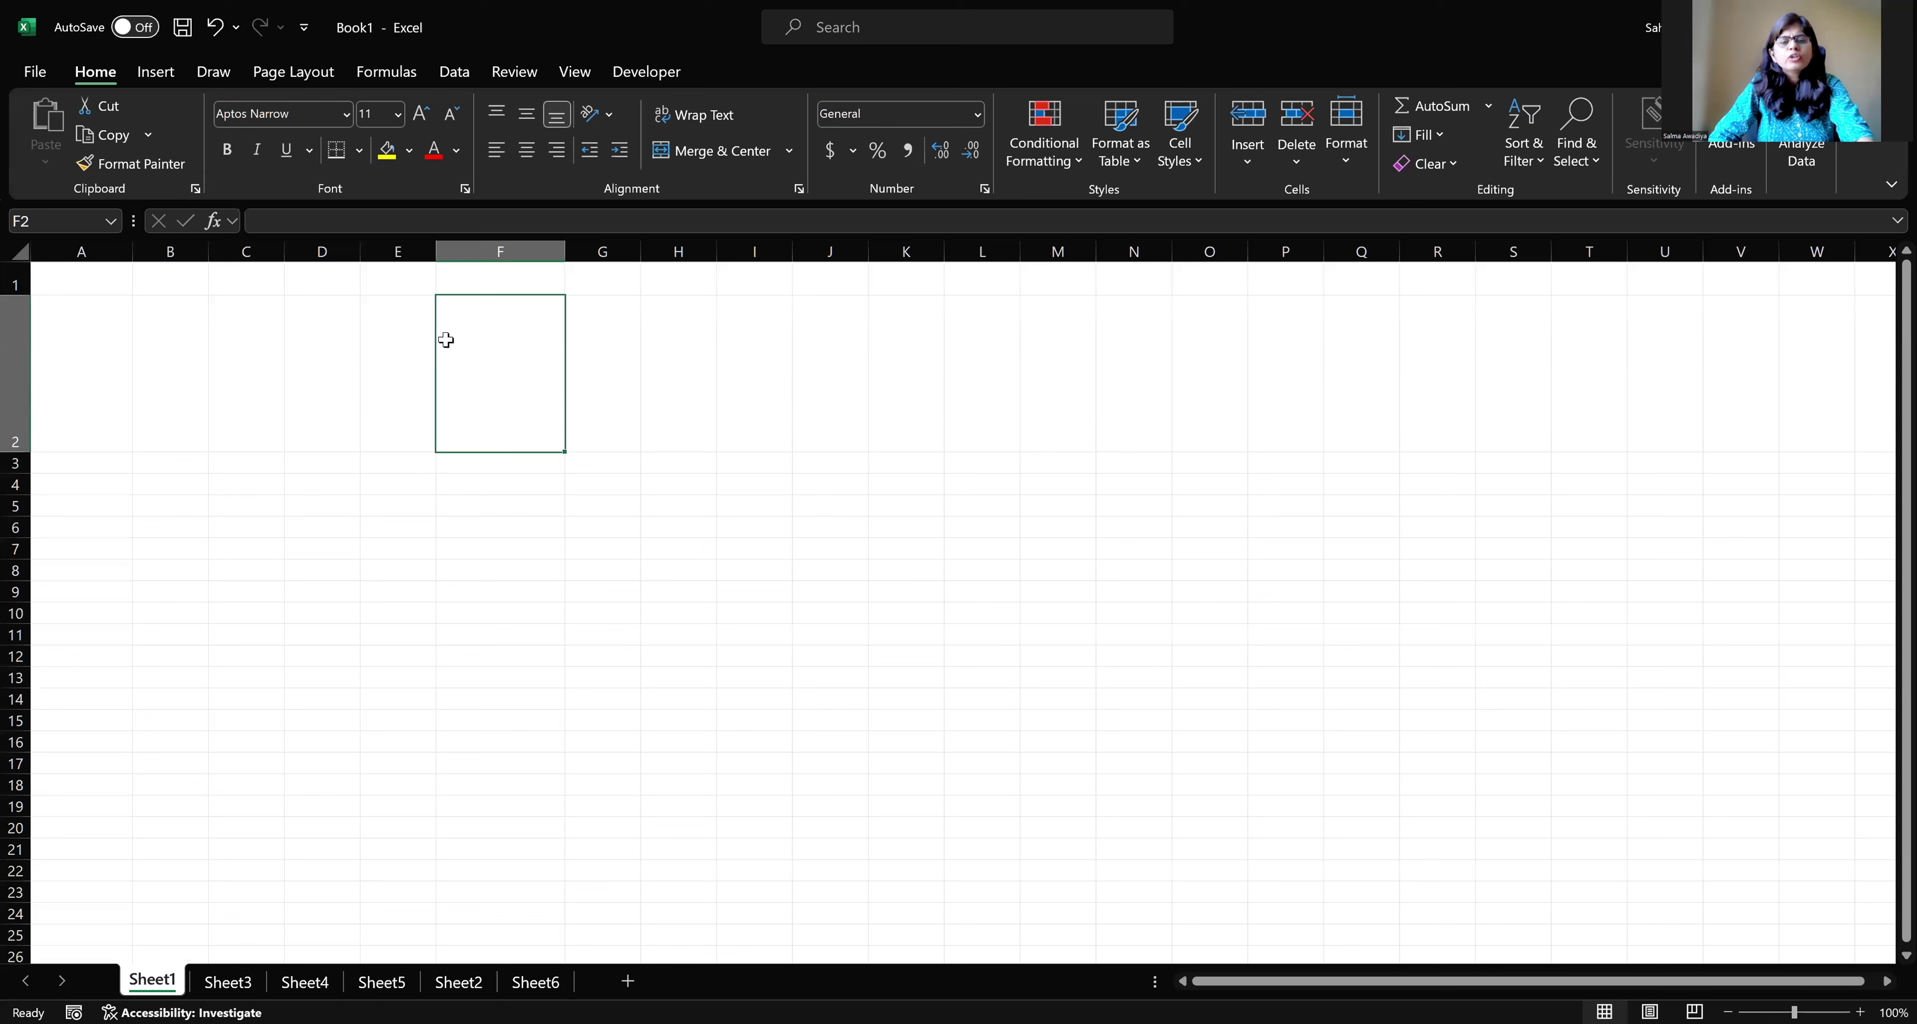
{"action": "type", "text": "dsadsadsd"}
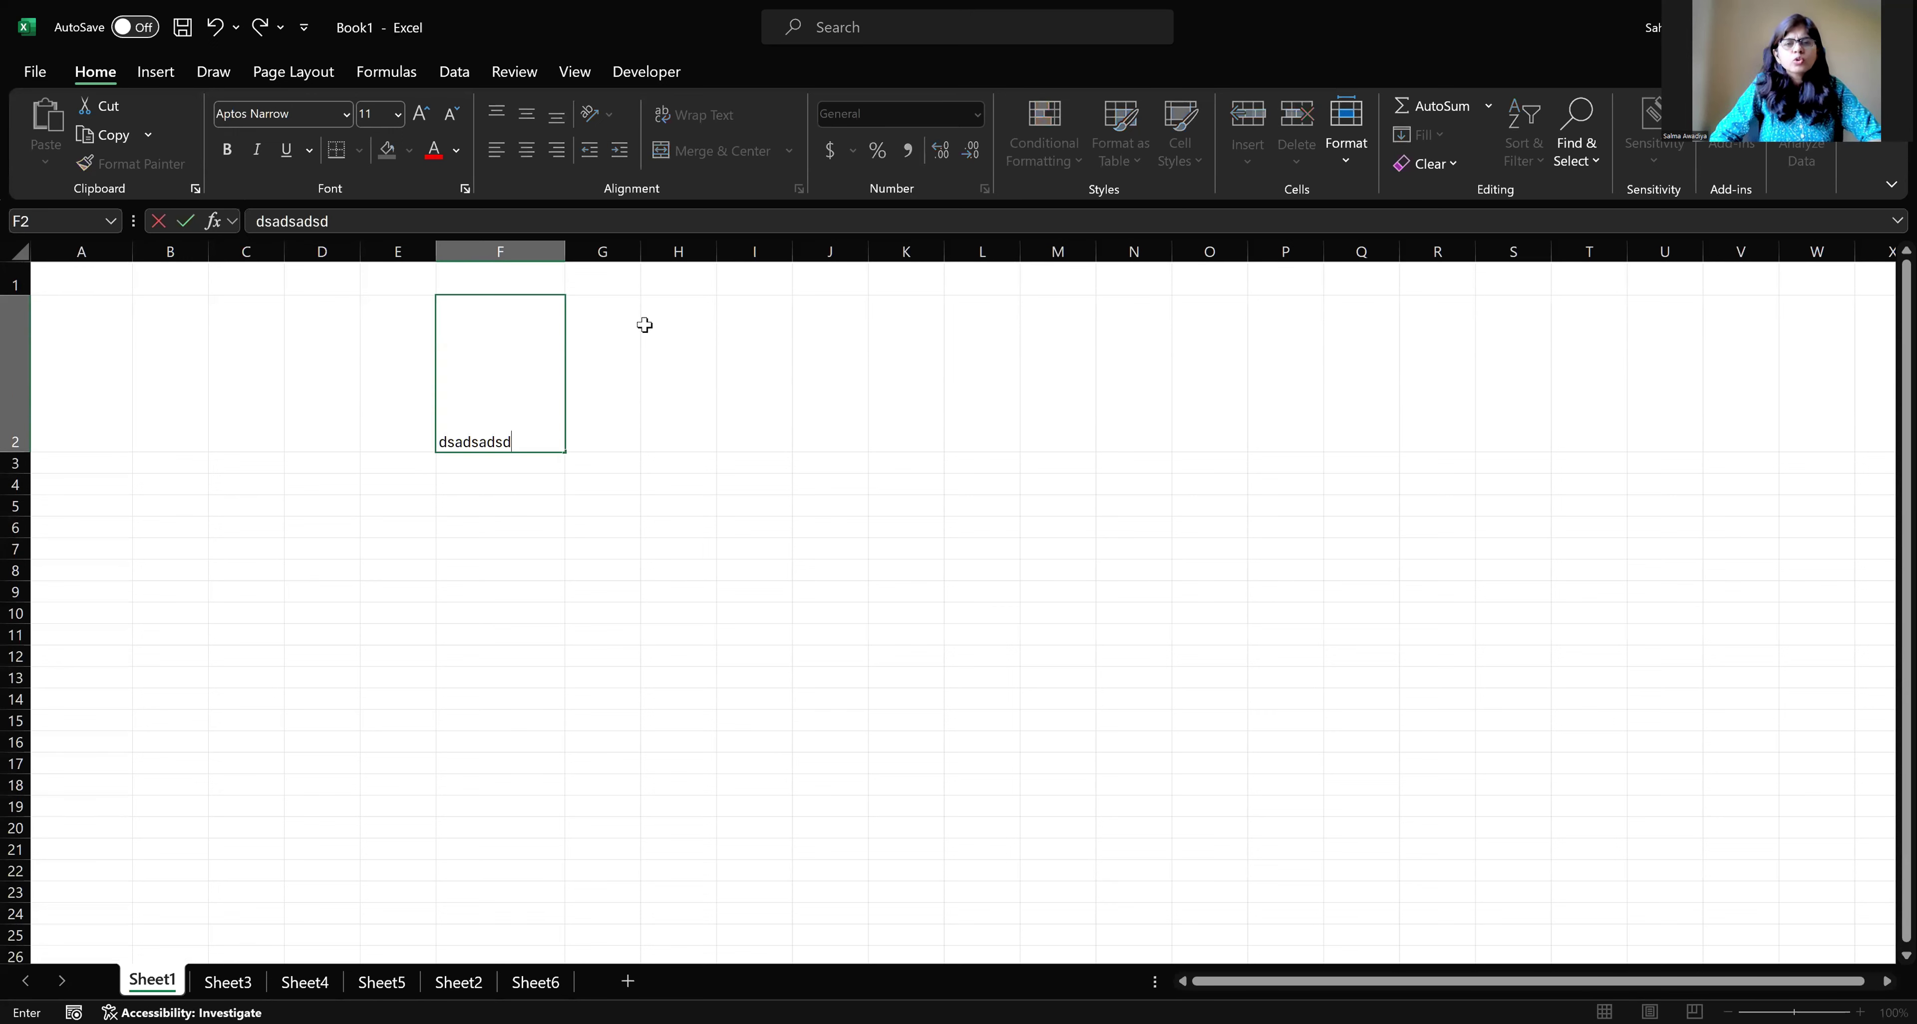
{"action": "key", "text": "Tab"}
{"action": "key", "text": "Tab"}
{"action": "key", "text": "Tab"}
Step: Try several alignments on F2, ending with middle vertical and left horizontal alignment
{"action": "left_click", "coordinate": [513, 393]}
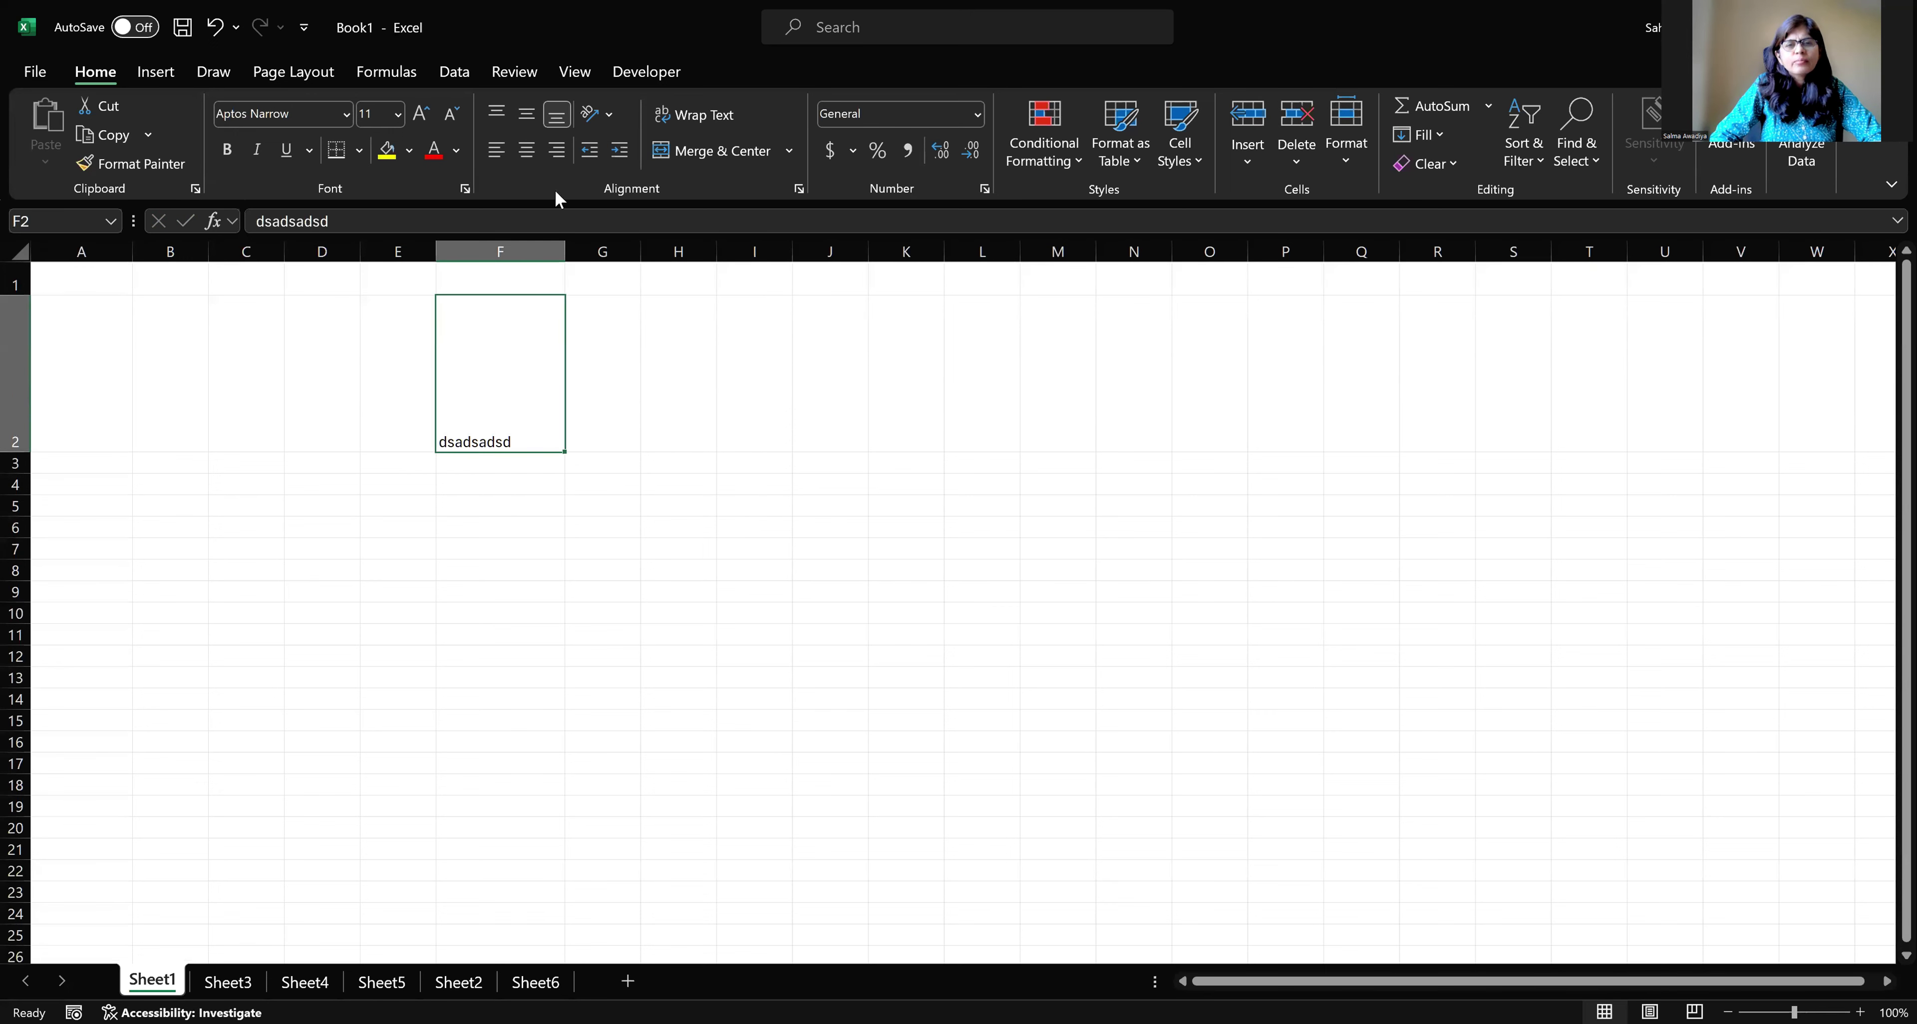
{"action": "left_click", "coordinate": [525, 116]}
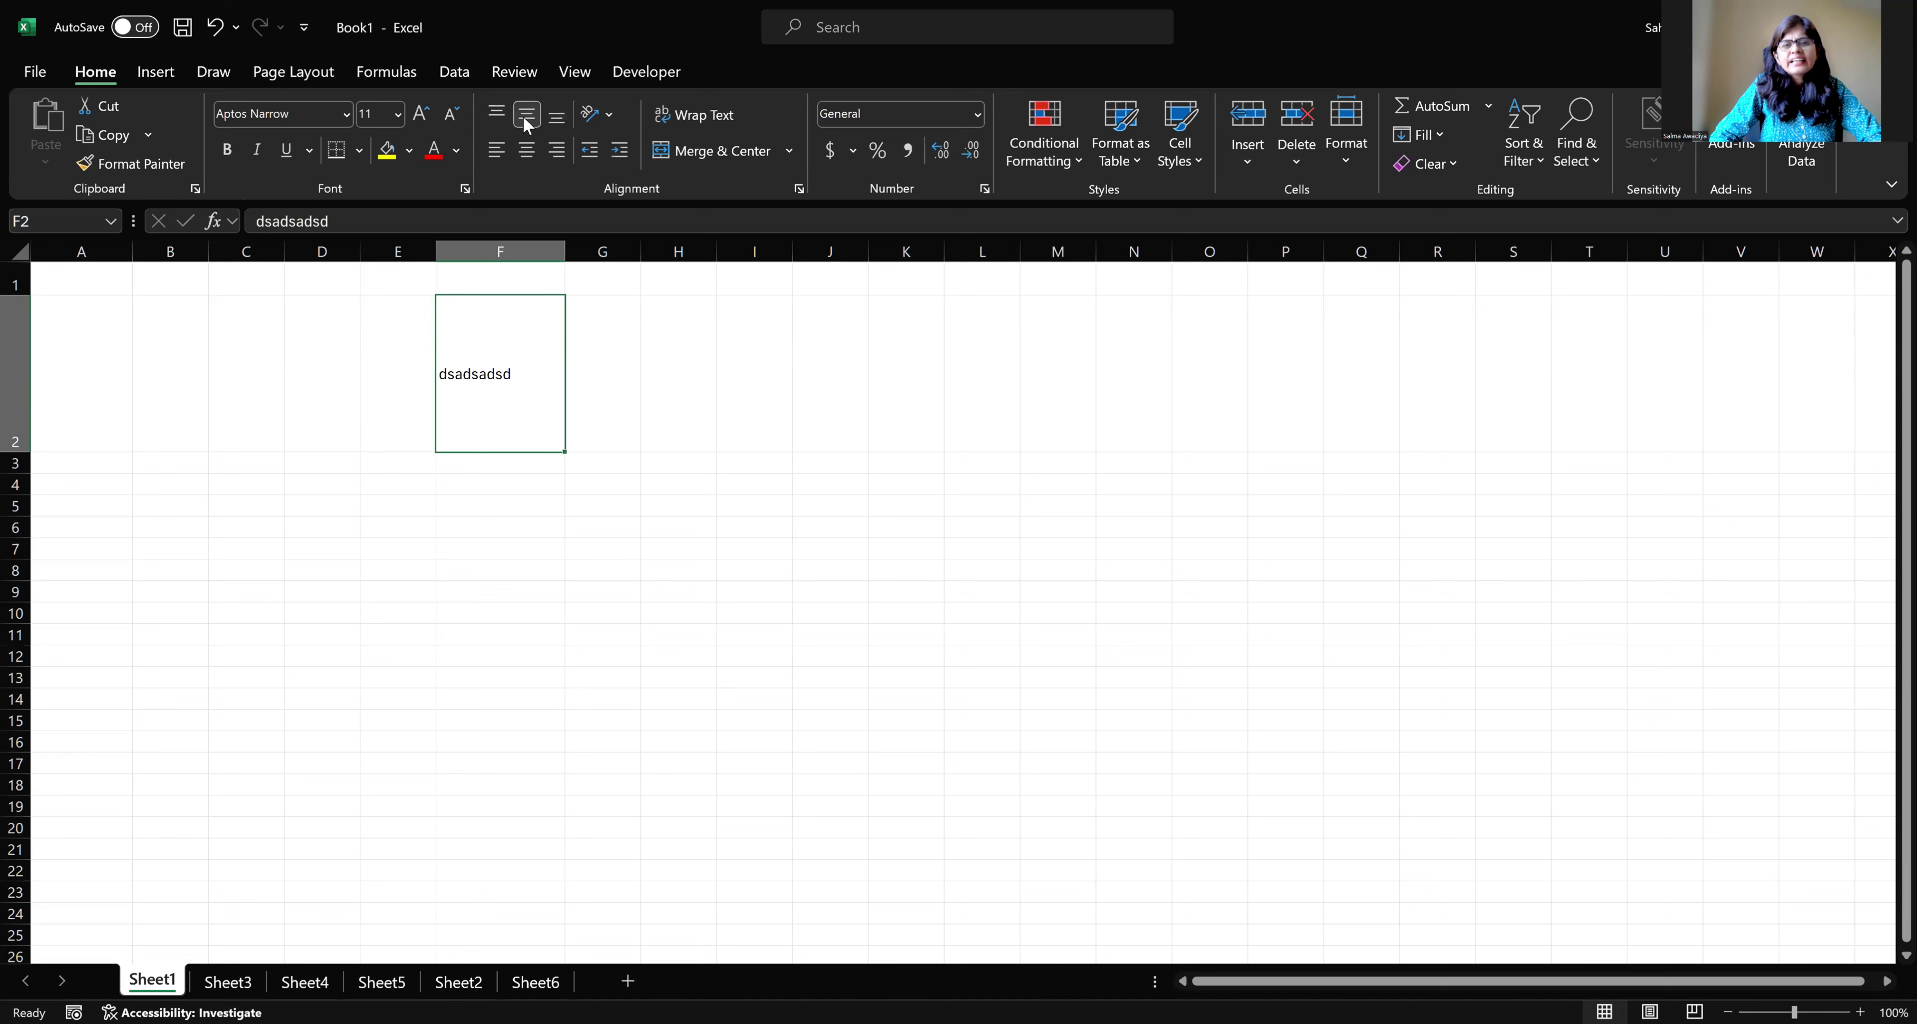
{"action": "left_click", "coordinate": [500, 115]}
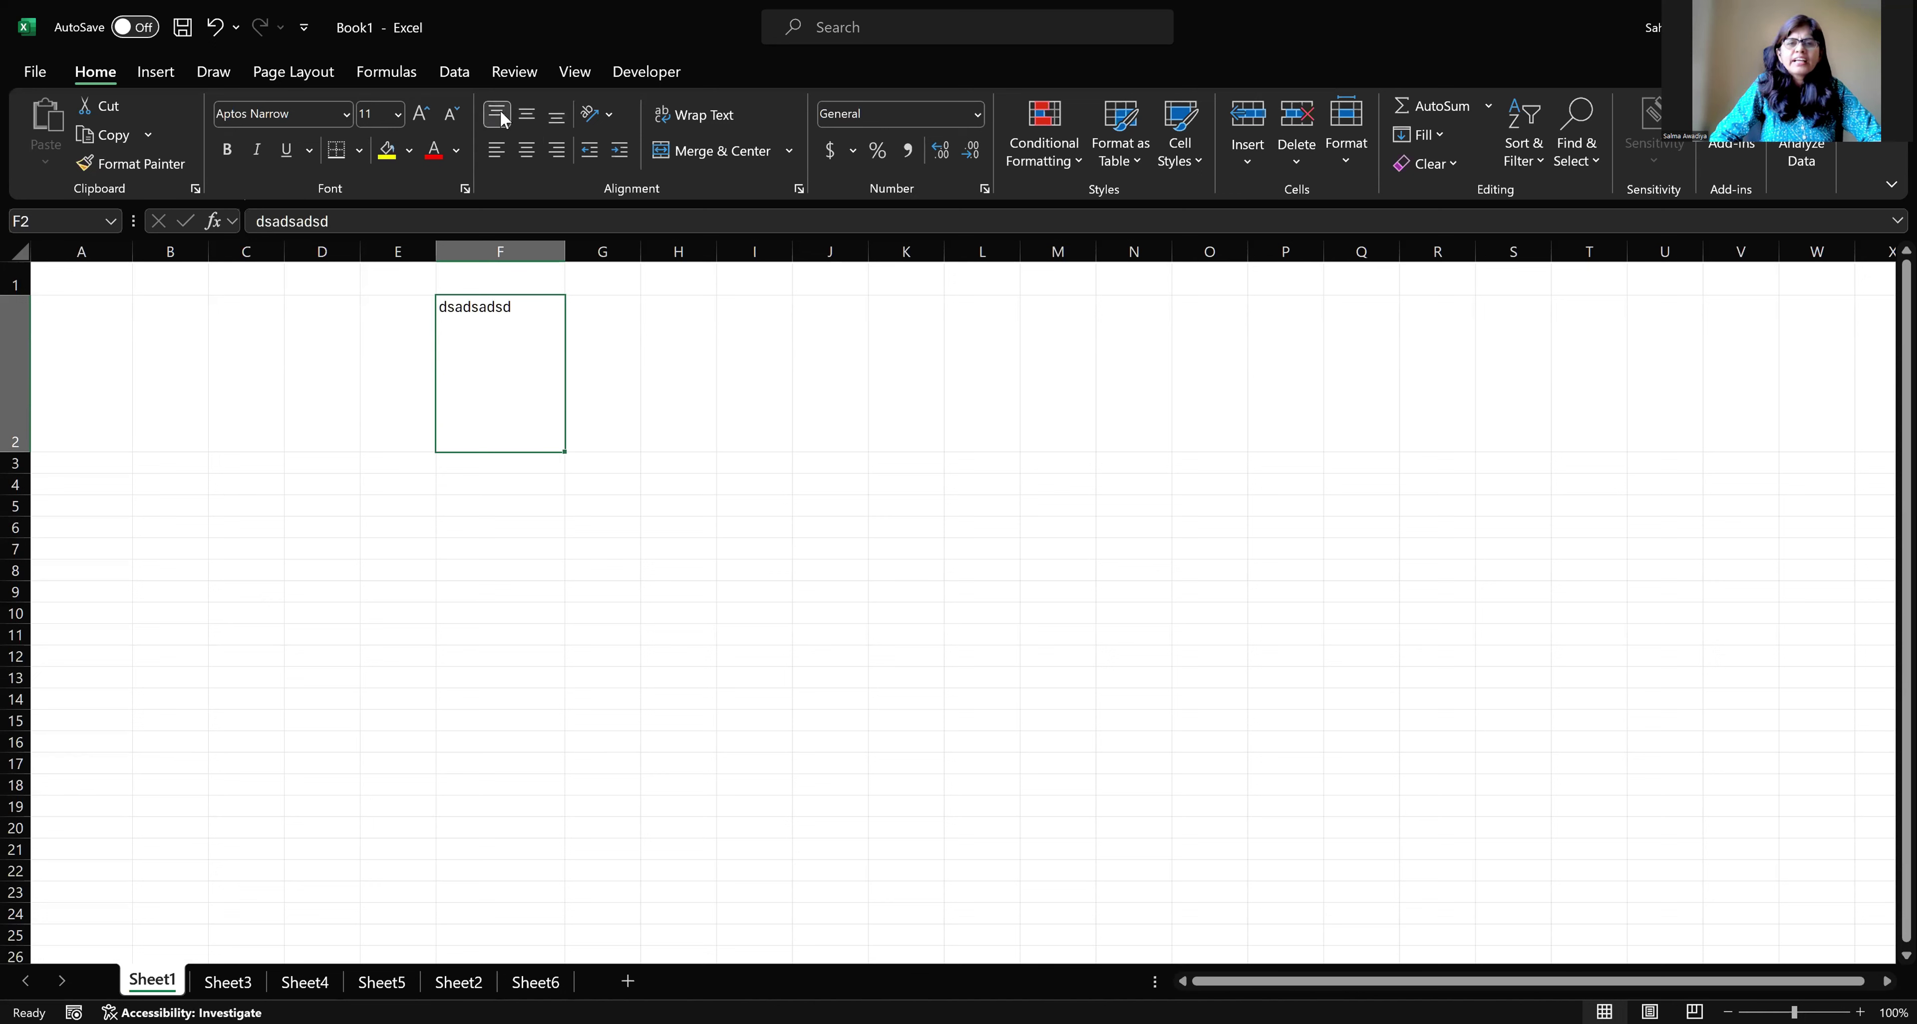
{"action": "left_click", "coordinate": [529, 152]}
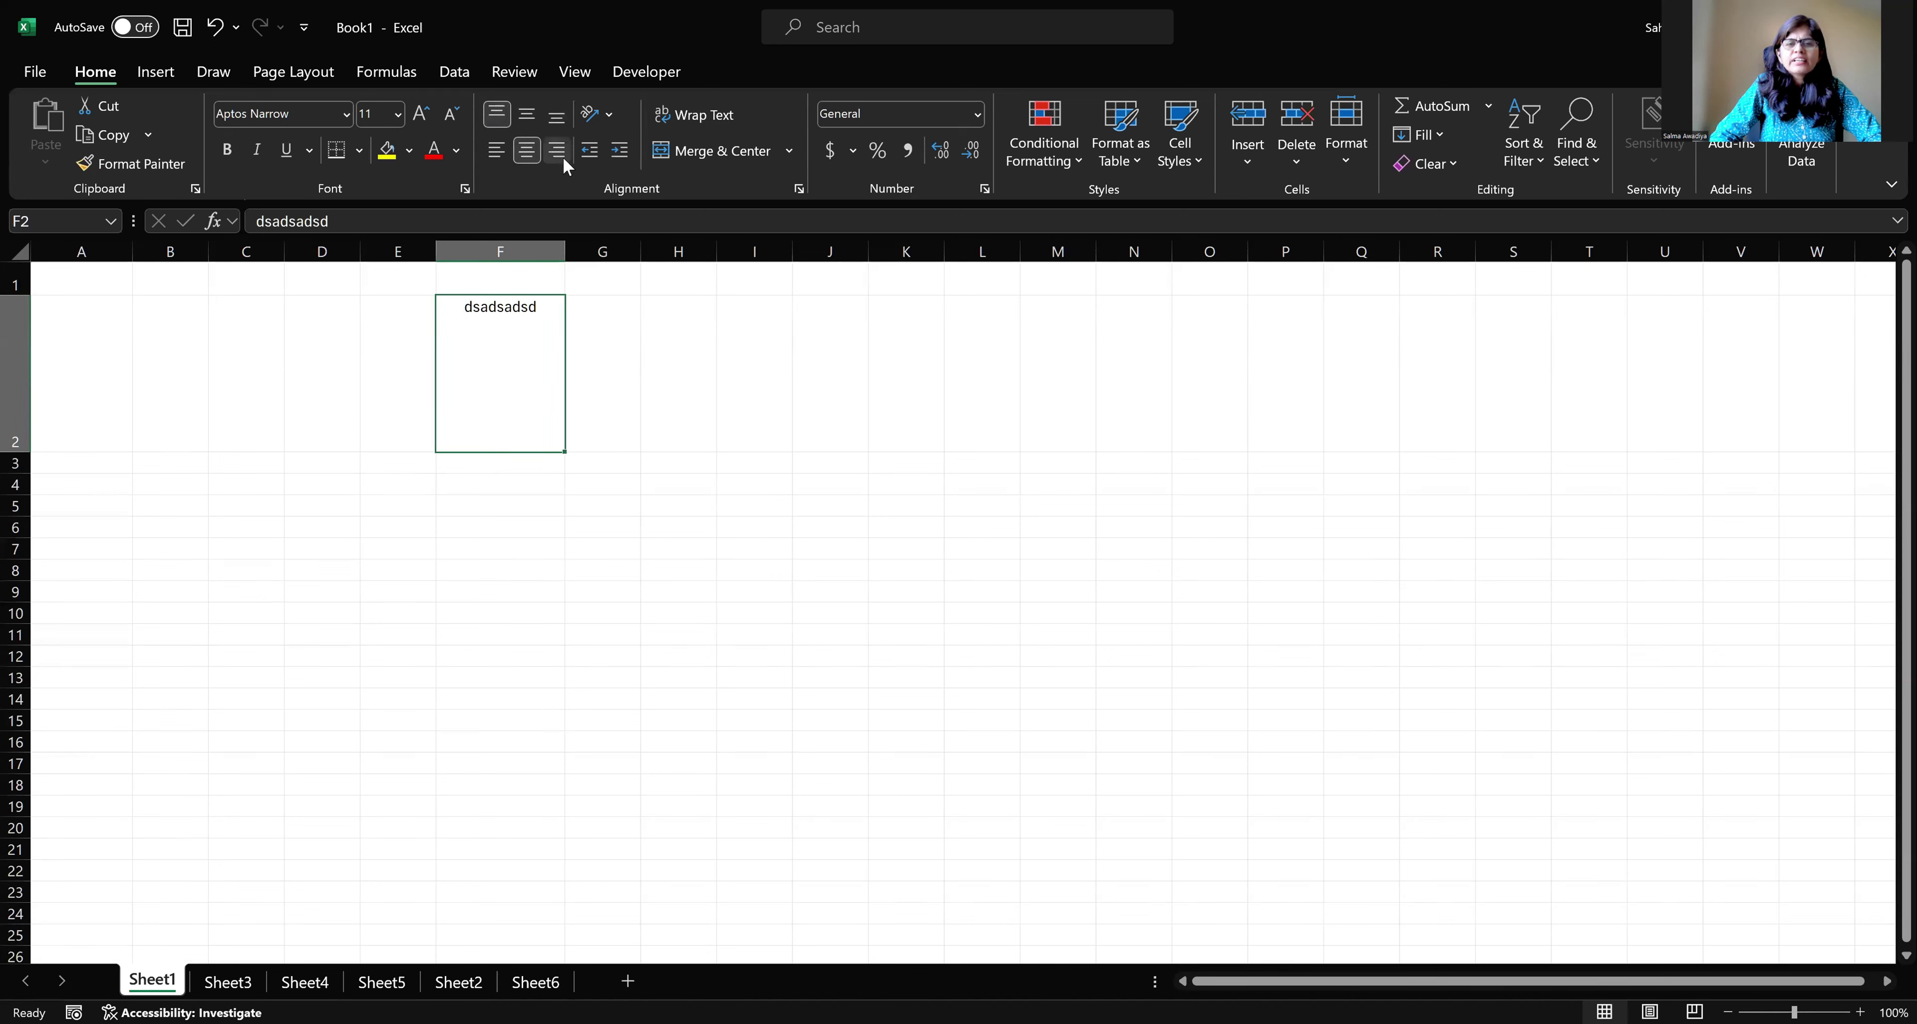
{"action": "left_click", "coordinate": [563, 160]}
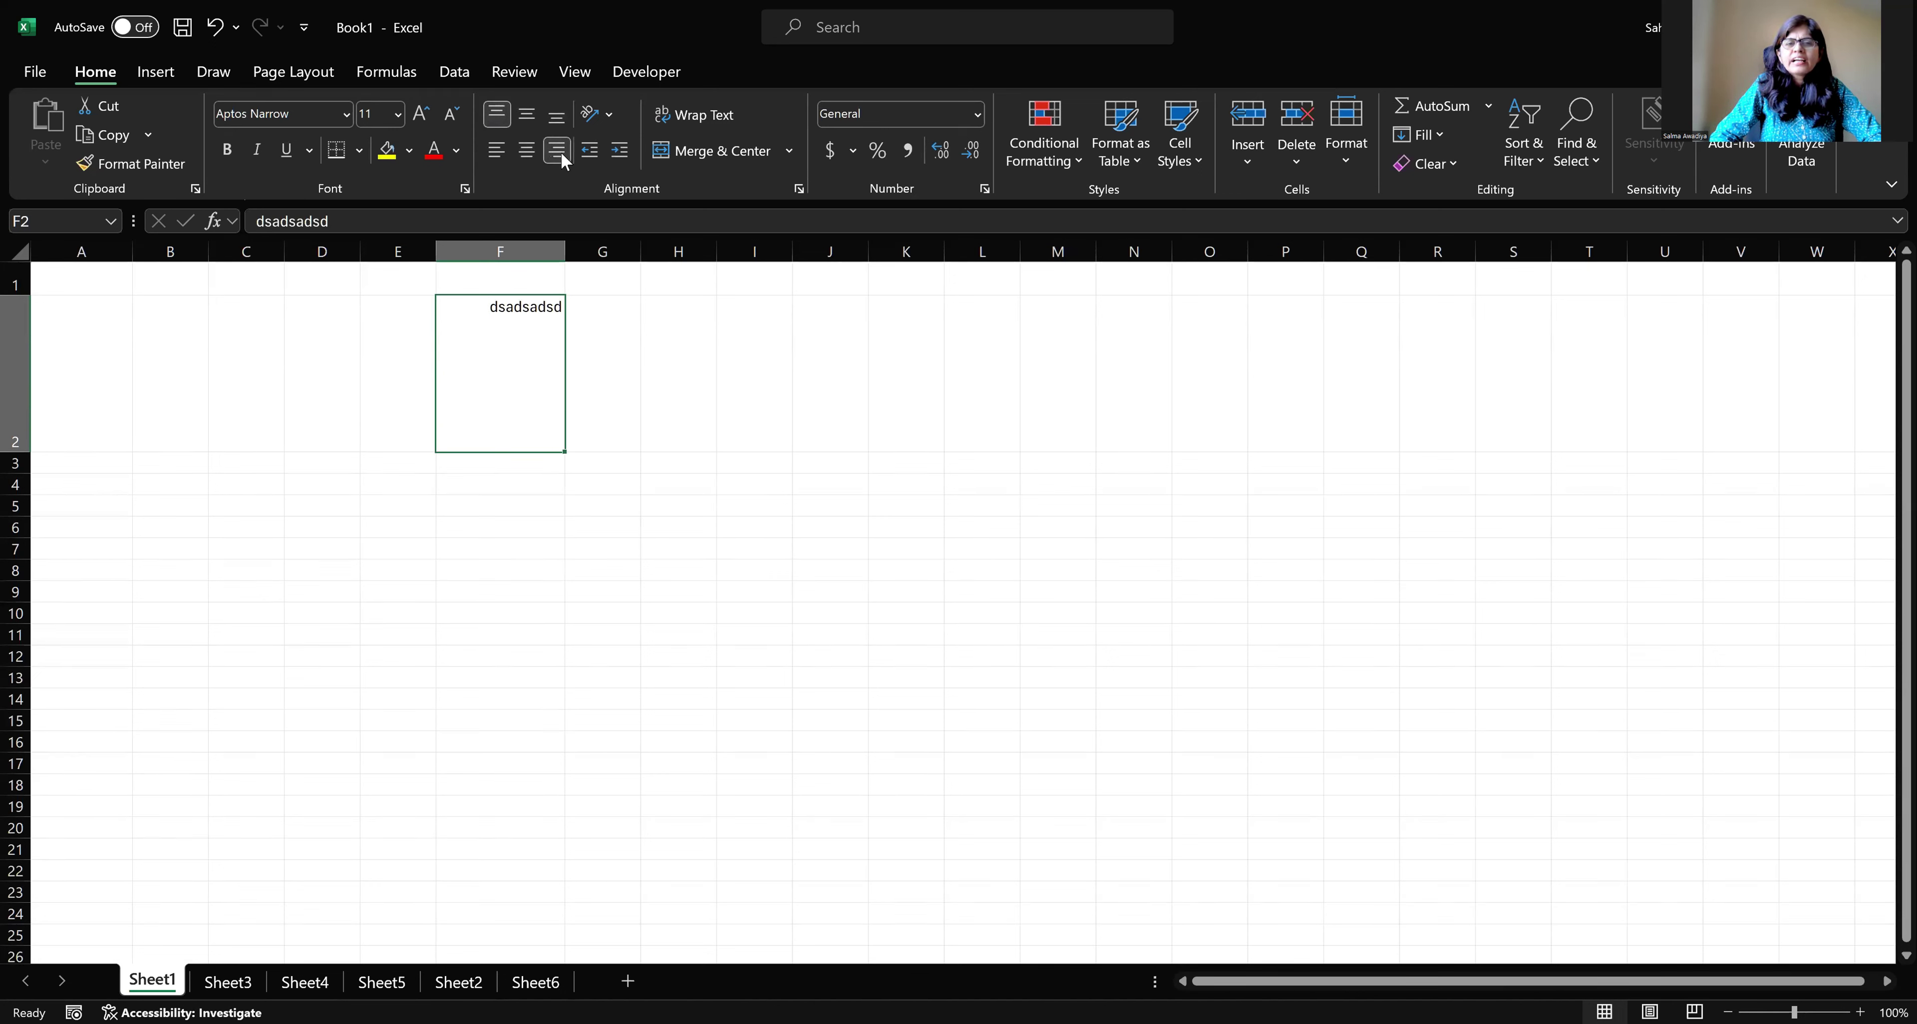
{"action": "left_click", "coordinate": [496, 154]}
{"action": "left_click", "coordinate": [634, 373]}
{"action": "left_click", "coordinate": [514, 350]}
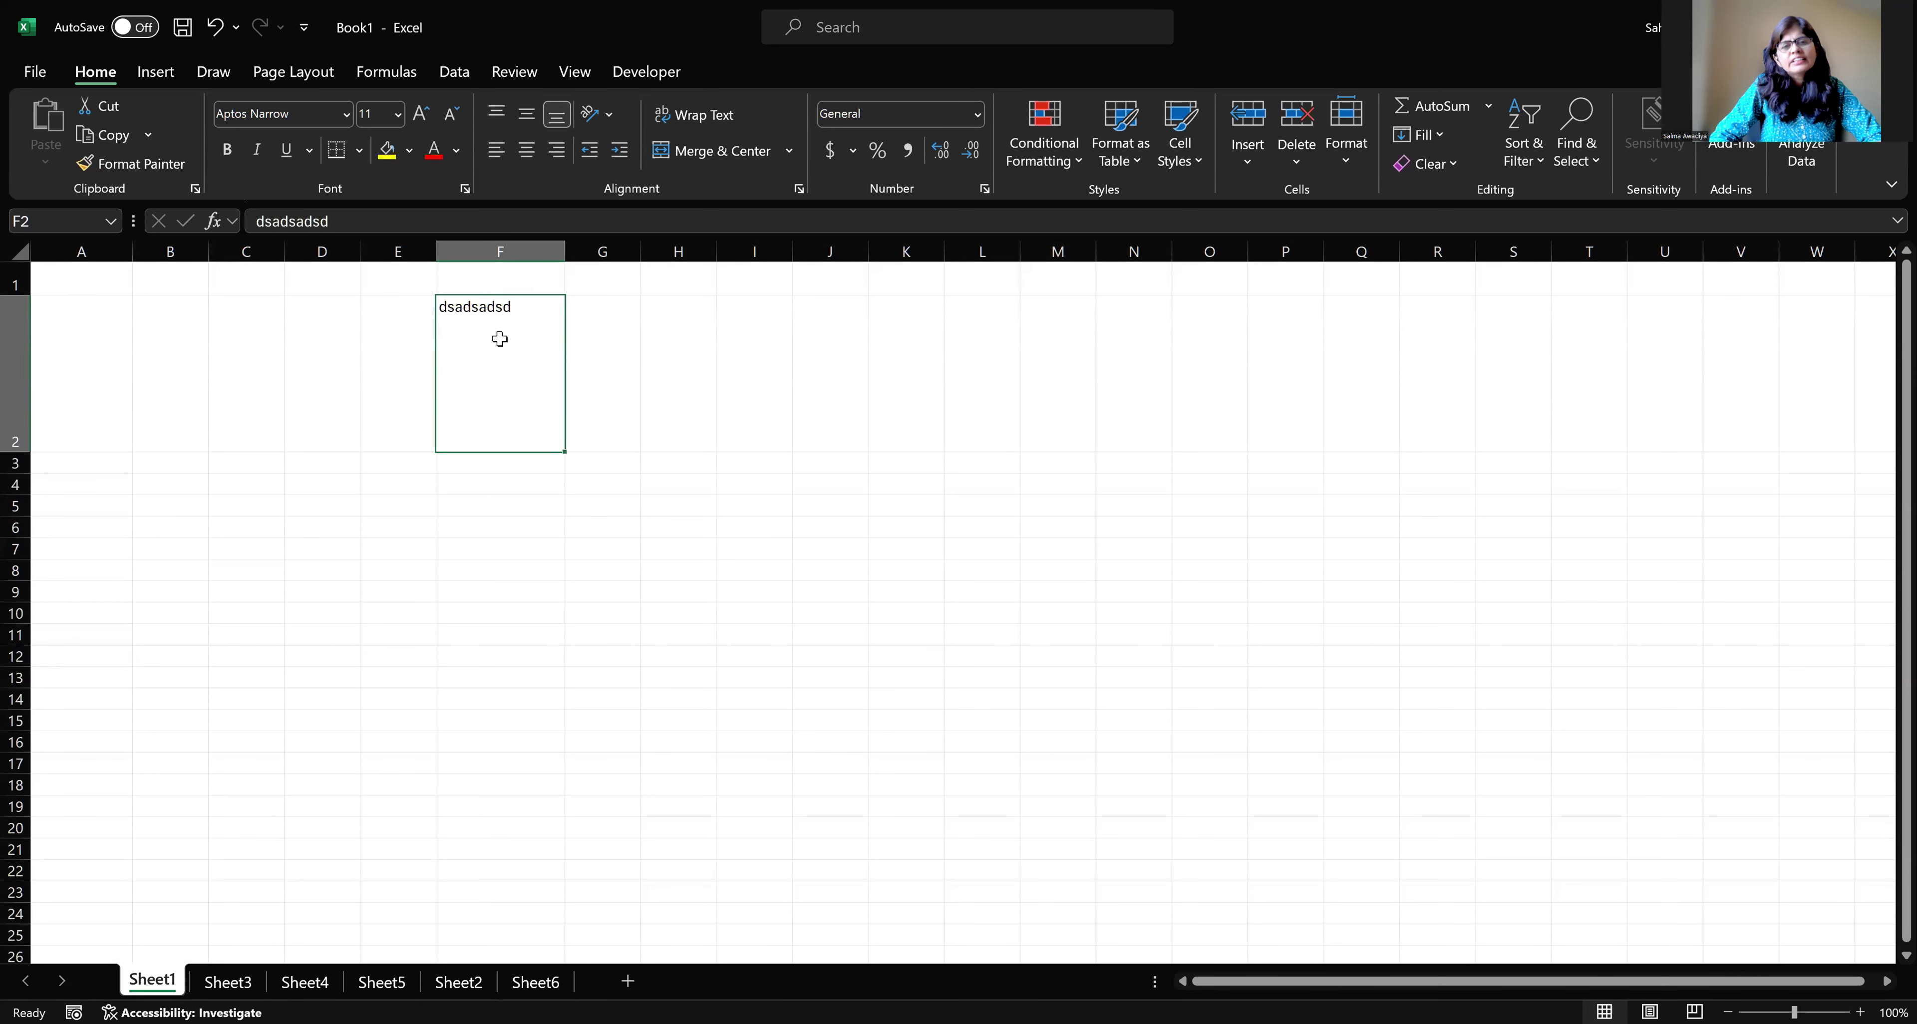
{"action": "left_click", "coordinate": [526, 113]}
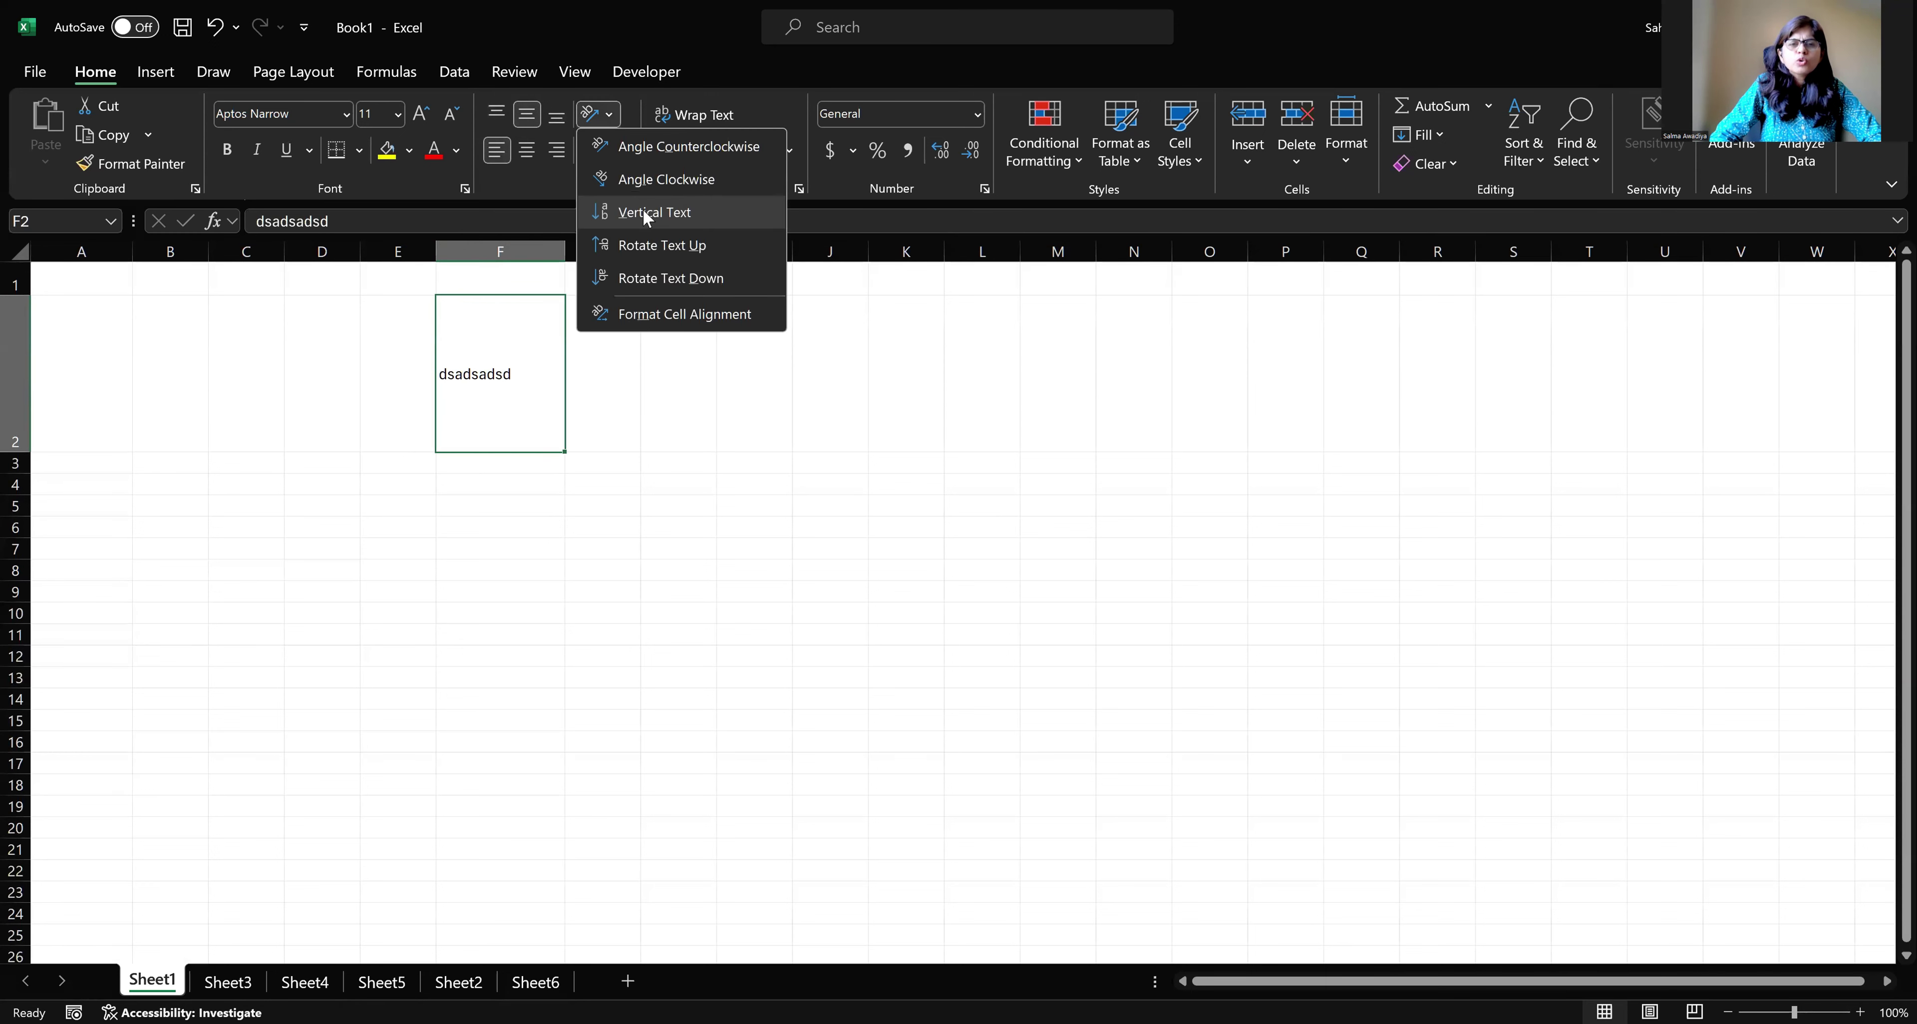
Step: Try Angle Clockwise, Rotate Text Down and Angle Counterclockwise on F2, ending with Vertical Text
{"action": "left_click", "coordinate": [645, 214]}
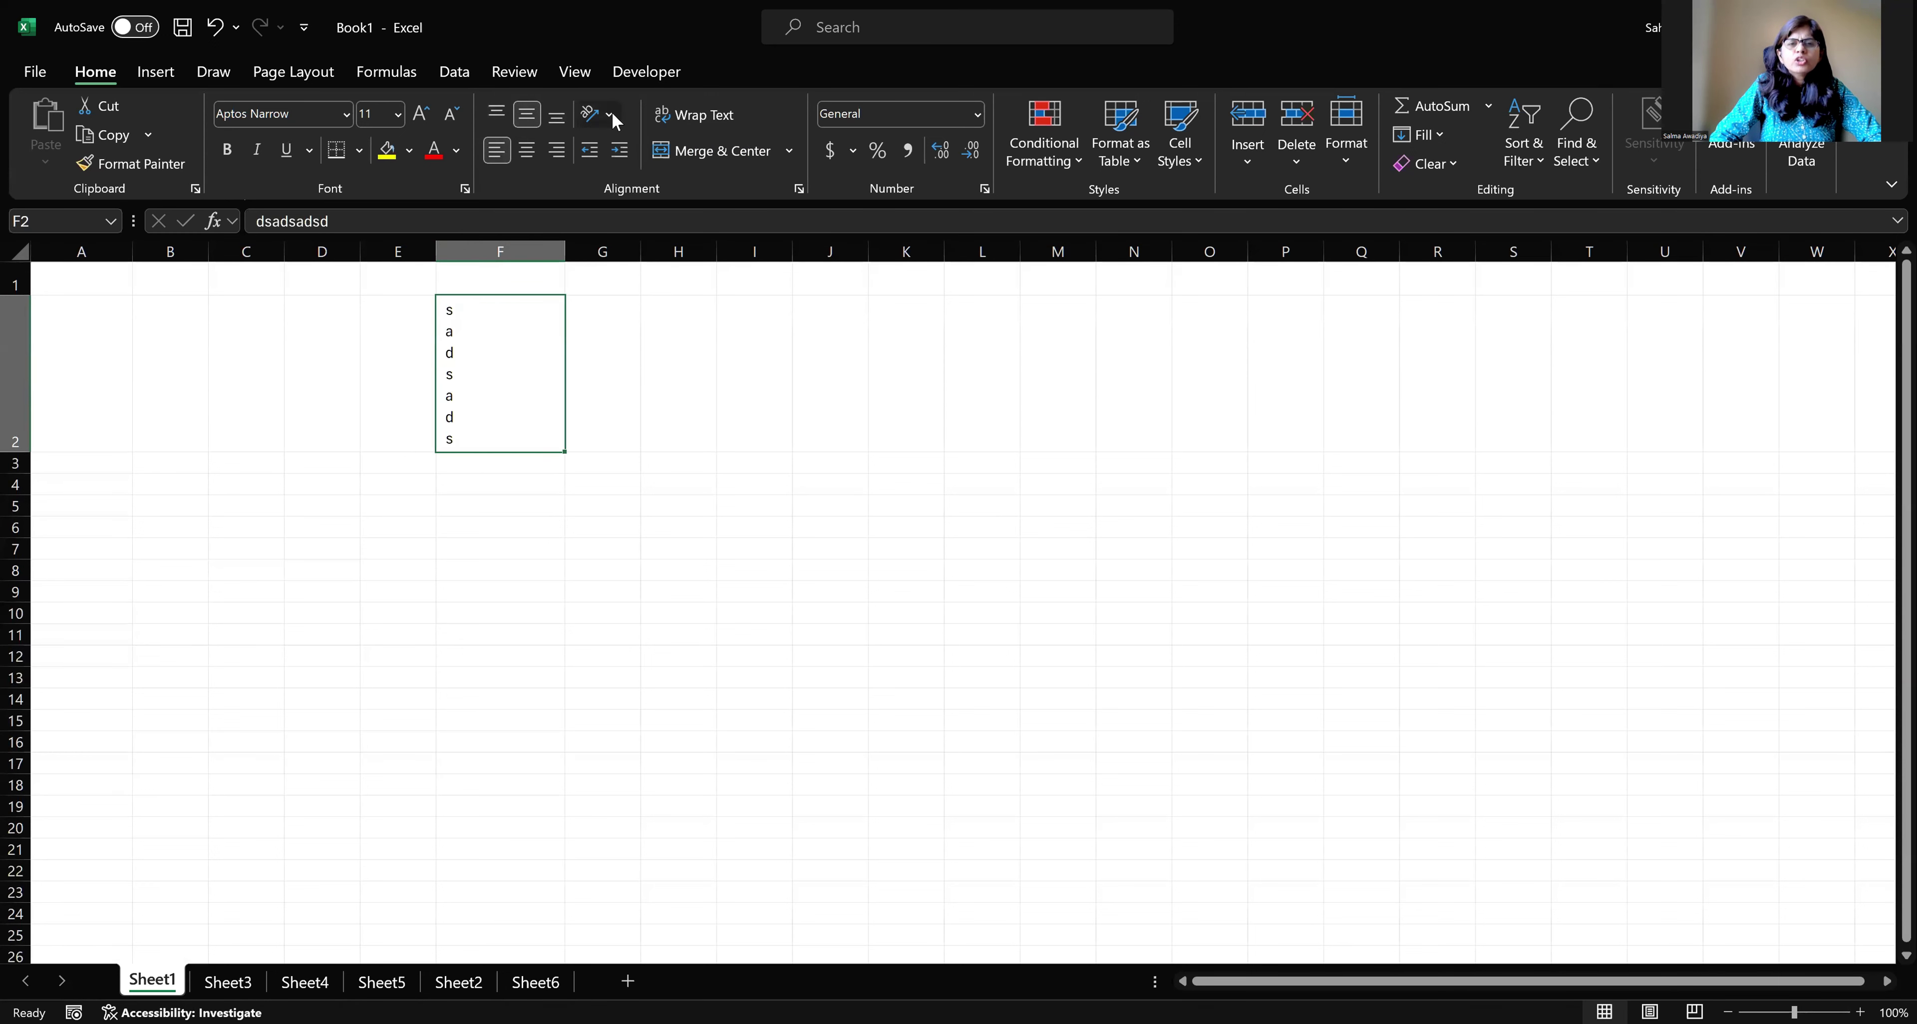
{"action": "left_click", "coordinate": [611, 116]}
{"action": "left_click", "coordinate": [652, 181]}
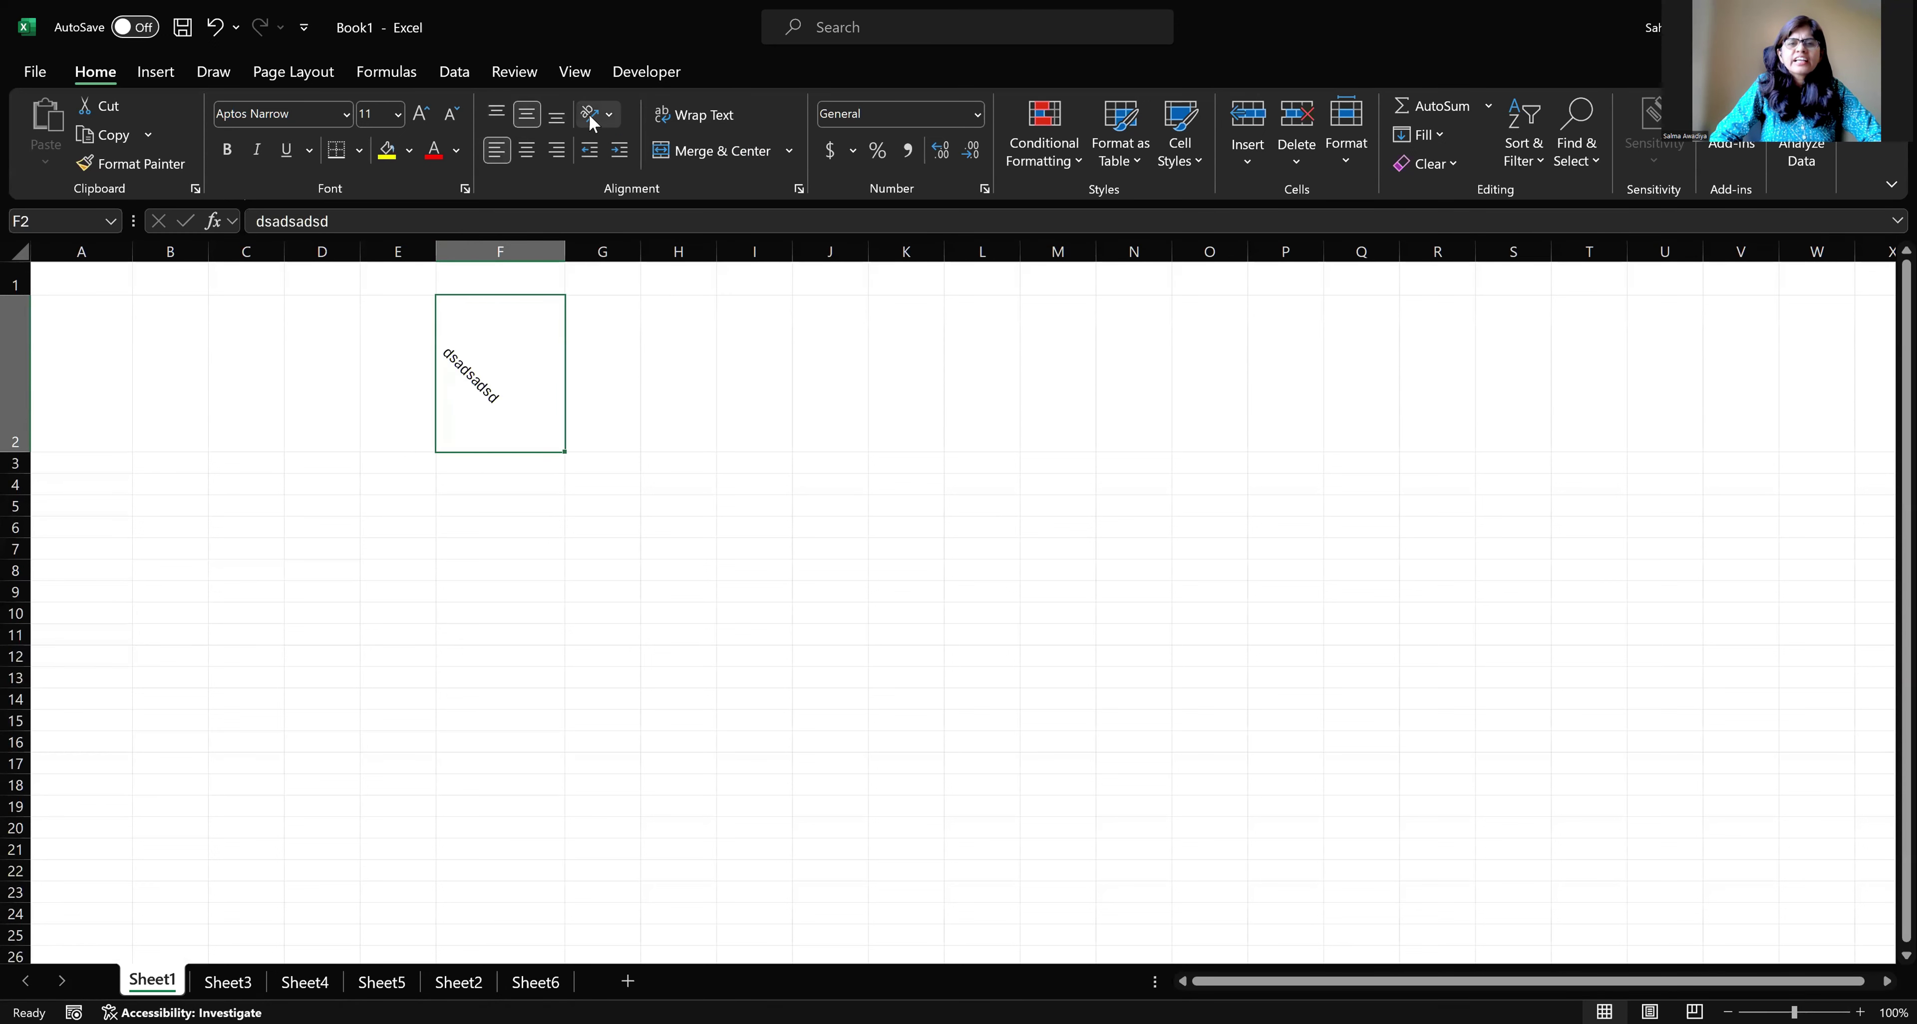
{"action": "left_click", "coordinate": [594, 122]}
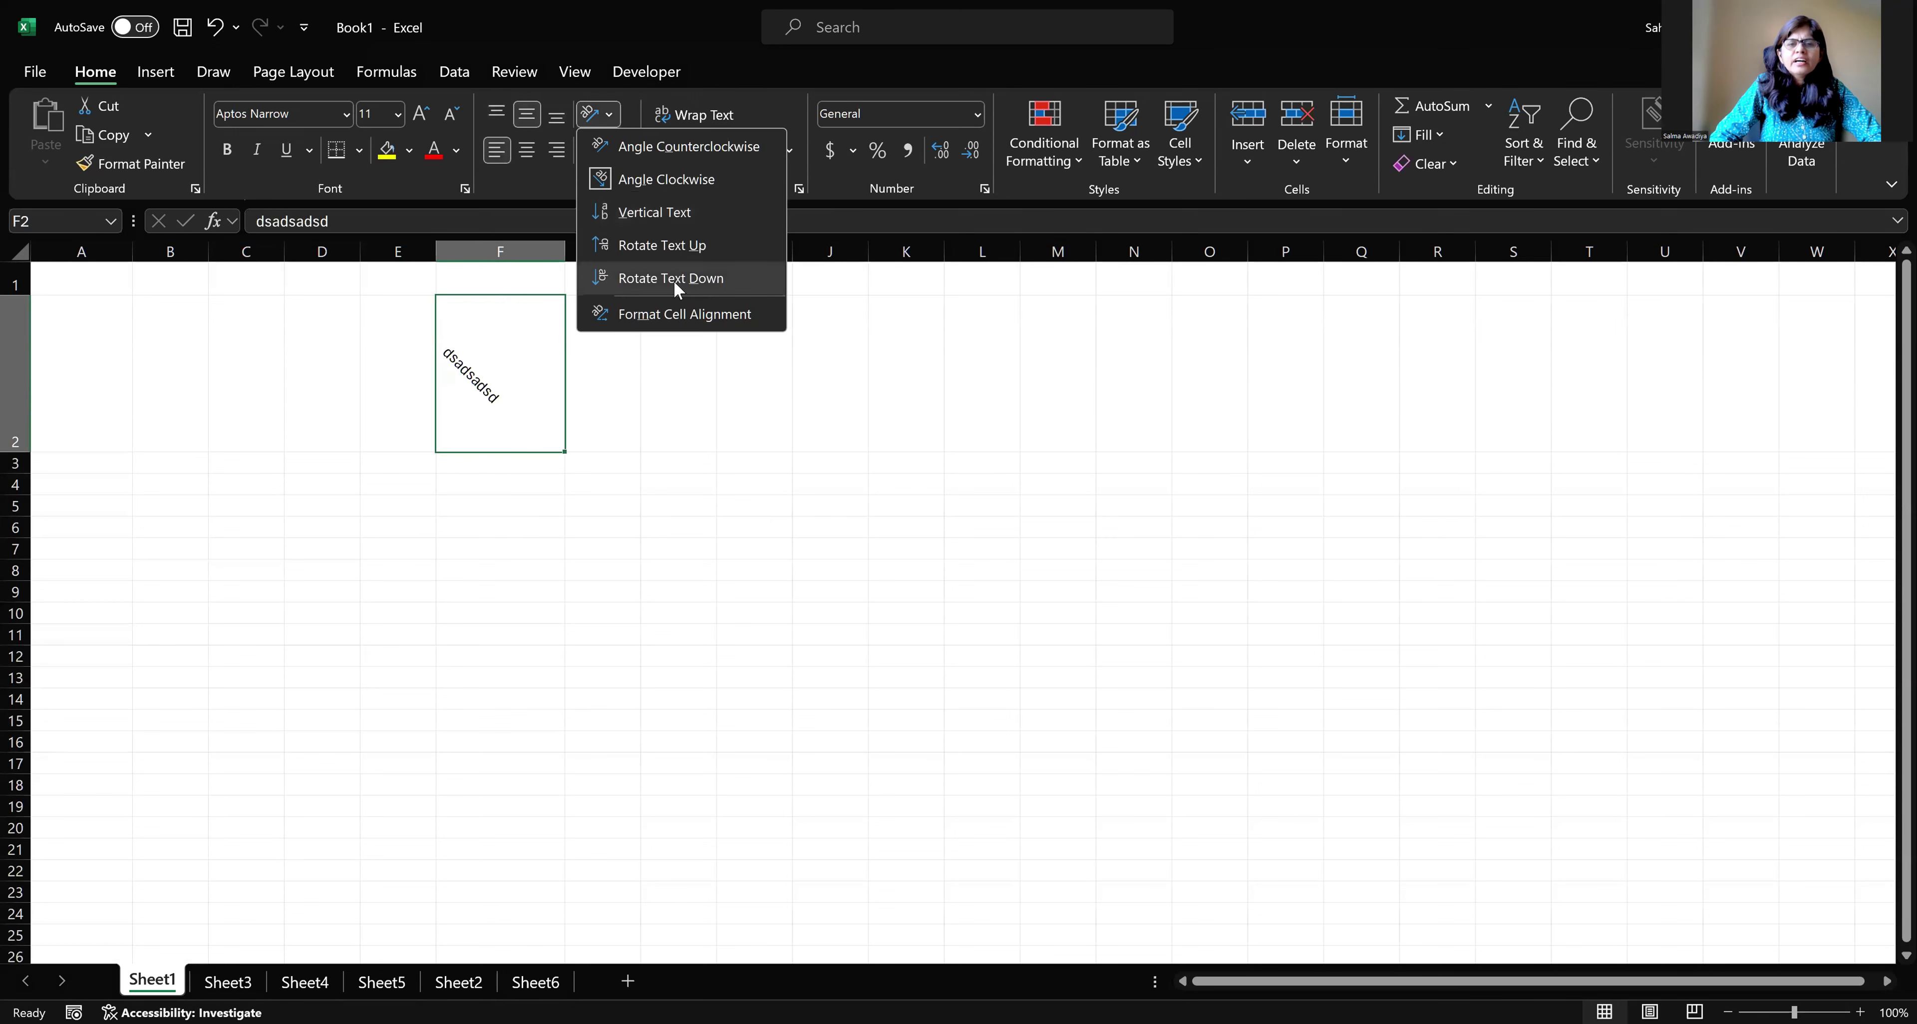
{"action": "left_click", "coordinate": [675, 280]}
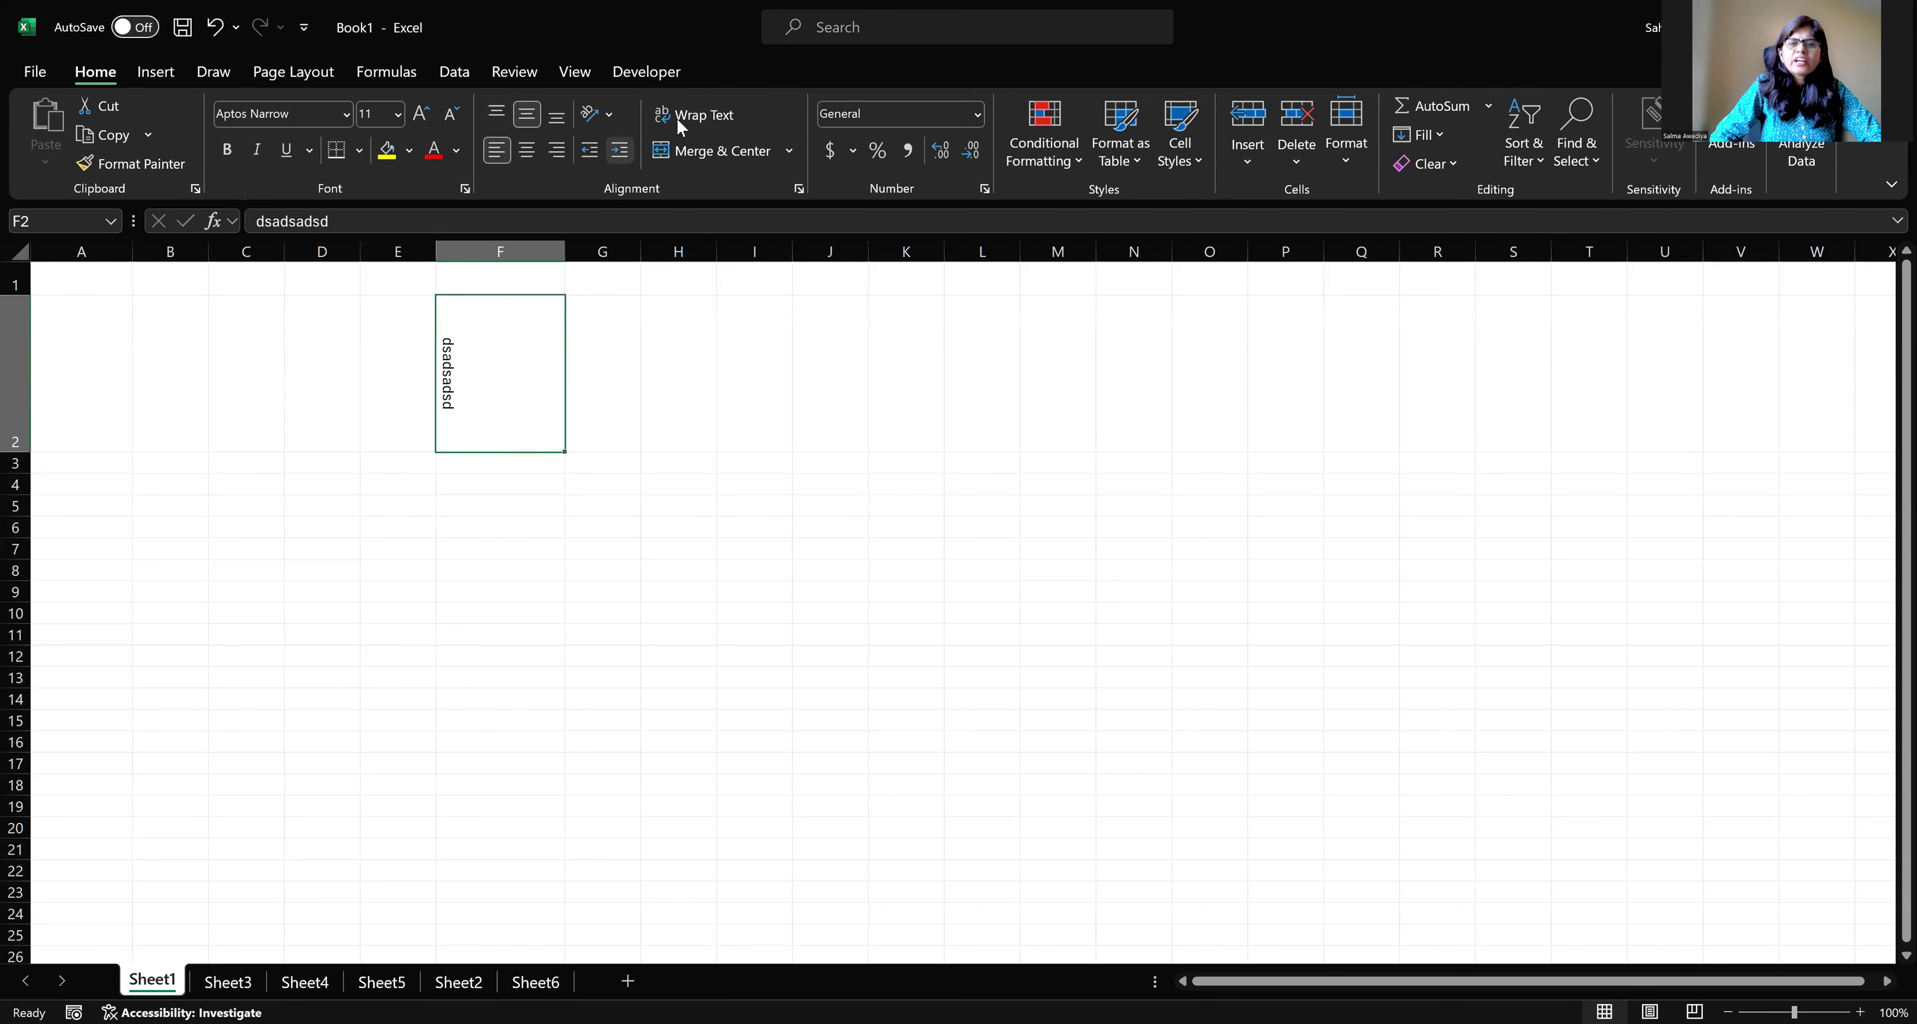
{"action": "left_click", "coordinate": [603, 117]}
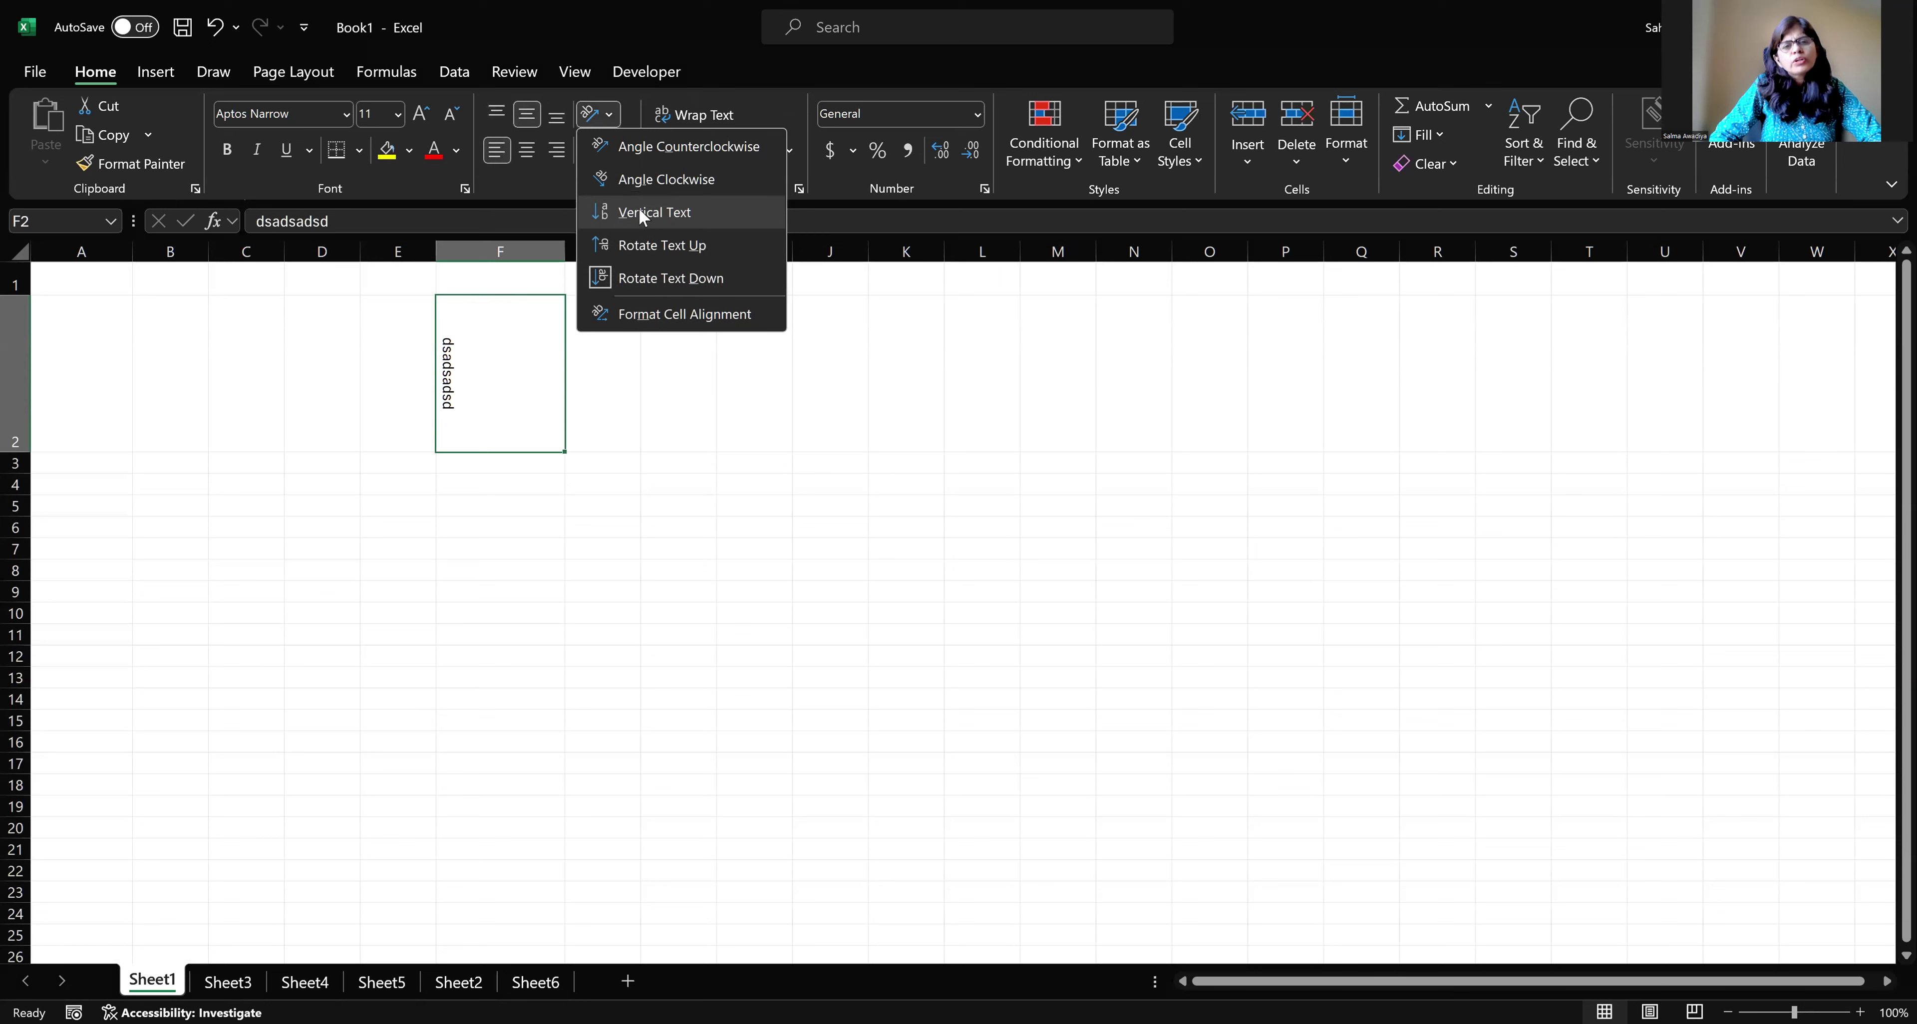
{"action": "left_click", "coordinate": [642, 215]}
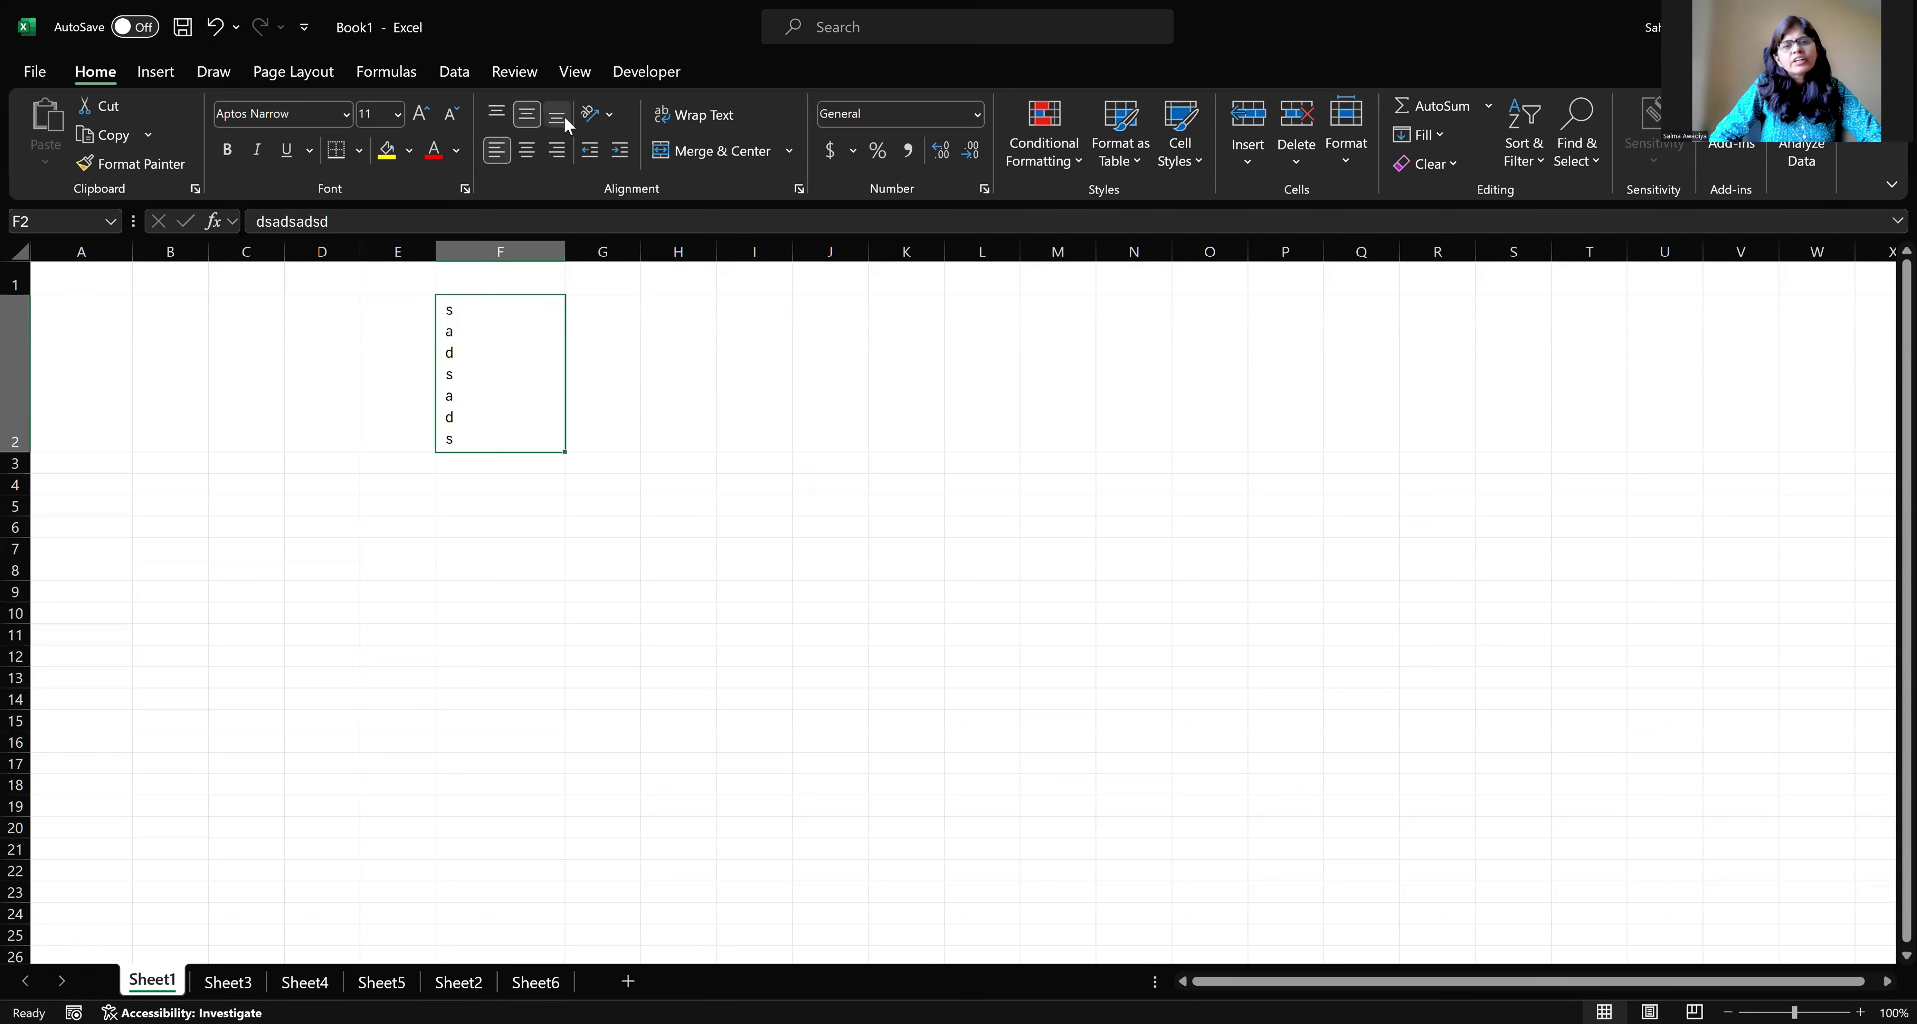
{"action": "left_click", "coordinate": [611, 115]}
{"action": "left_click", "coordinate": [642, 142]}
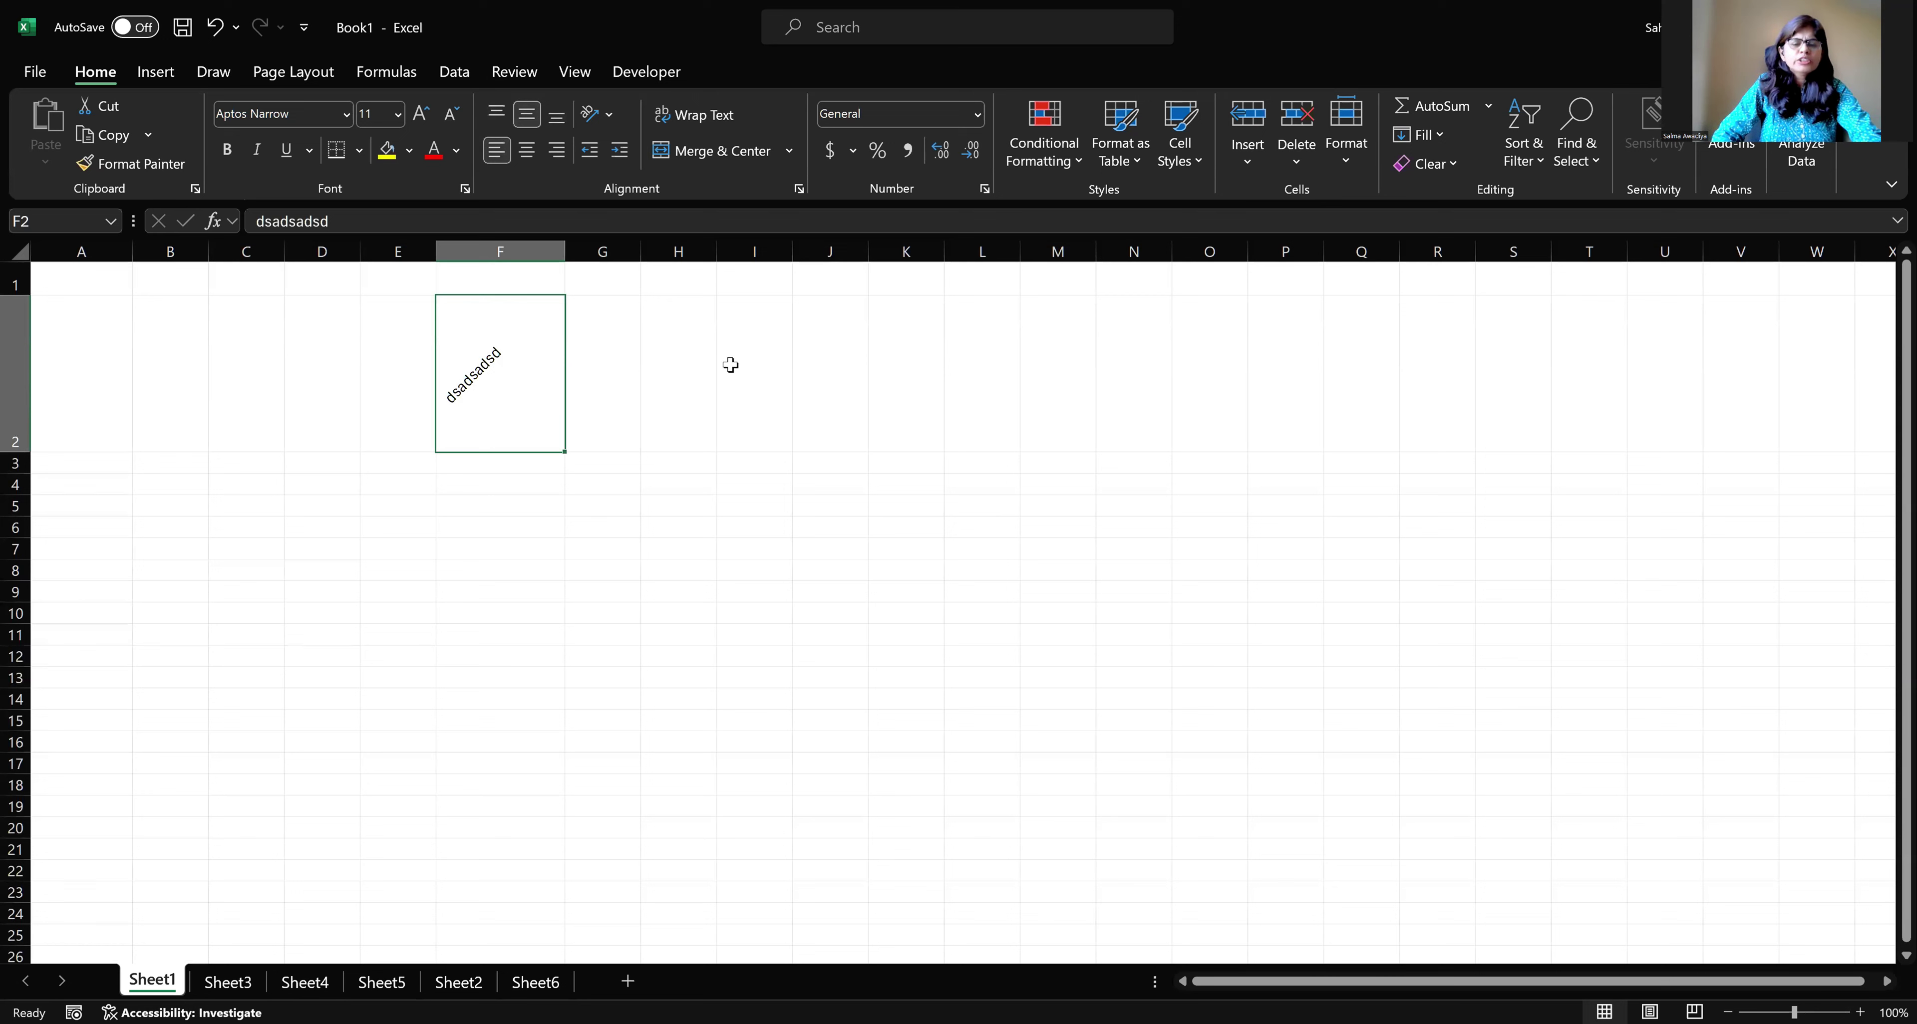
{"action": "key", "text": "ctrl+z"}
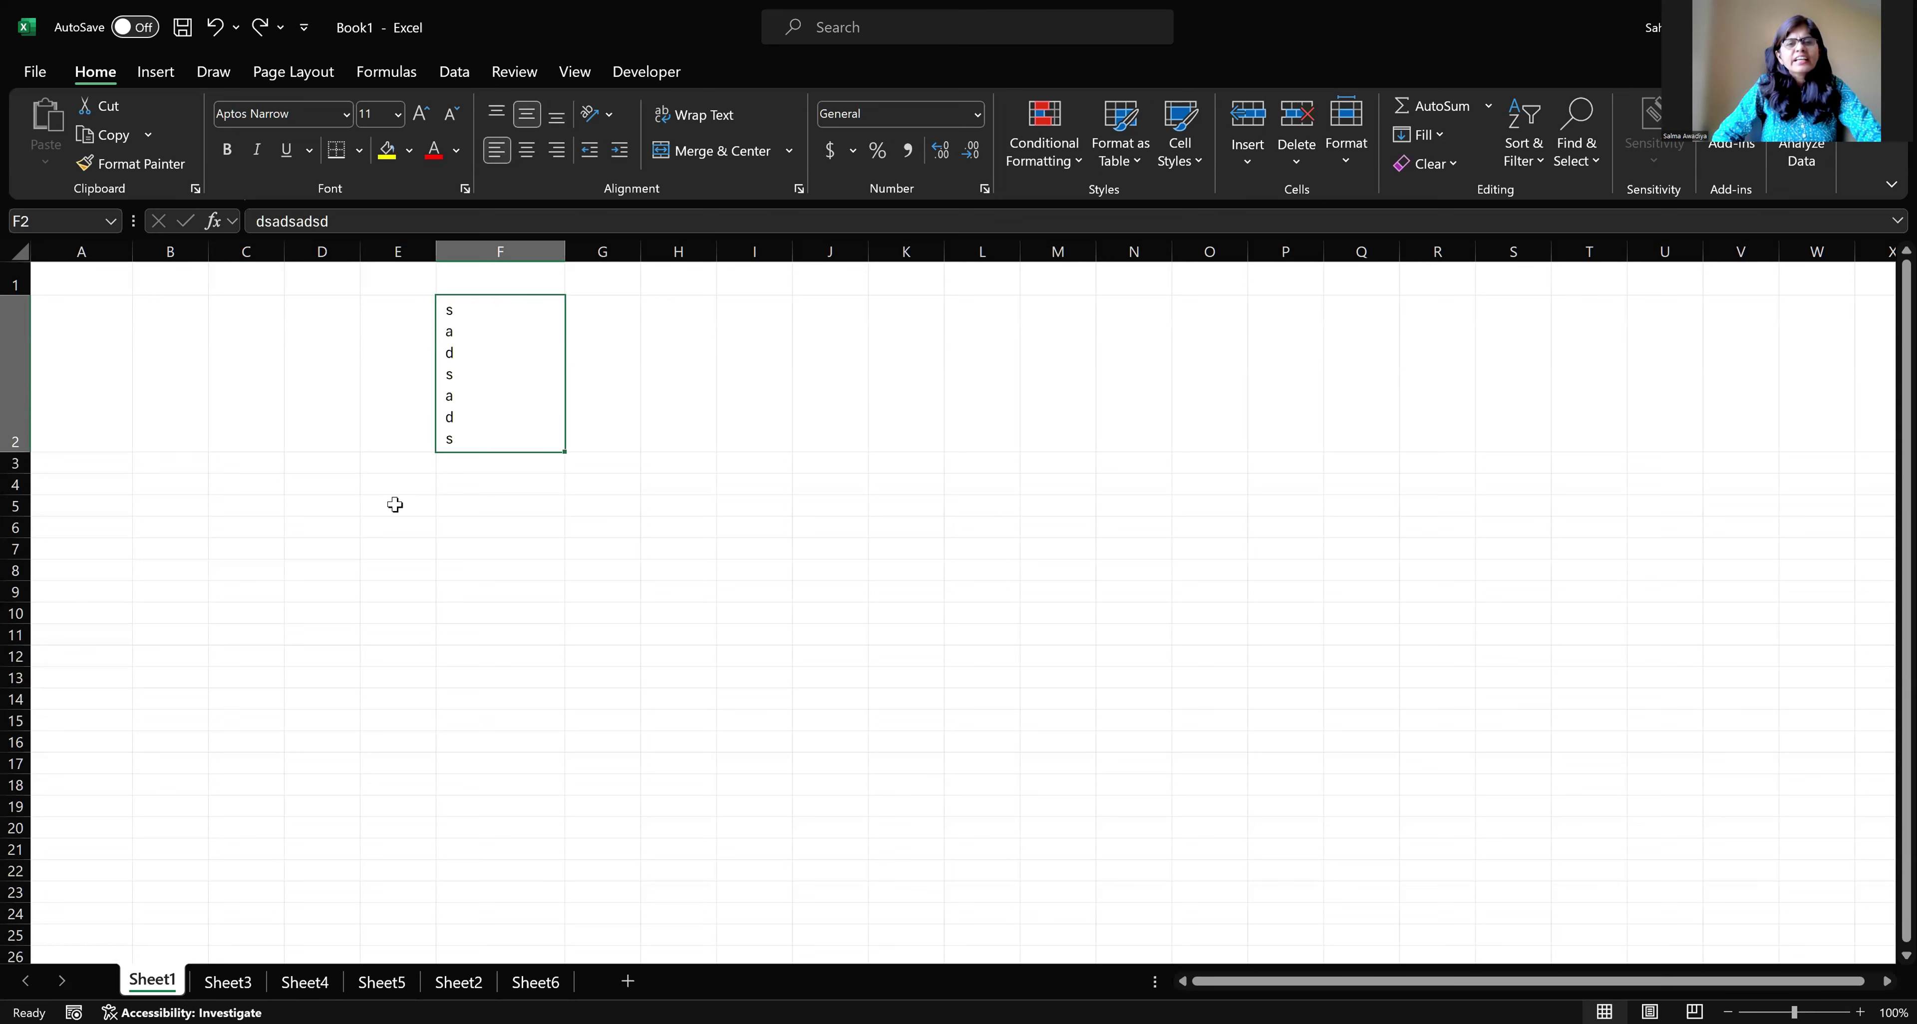
{"action": "left_click", "coordinate": [17, 383]}
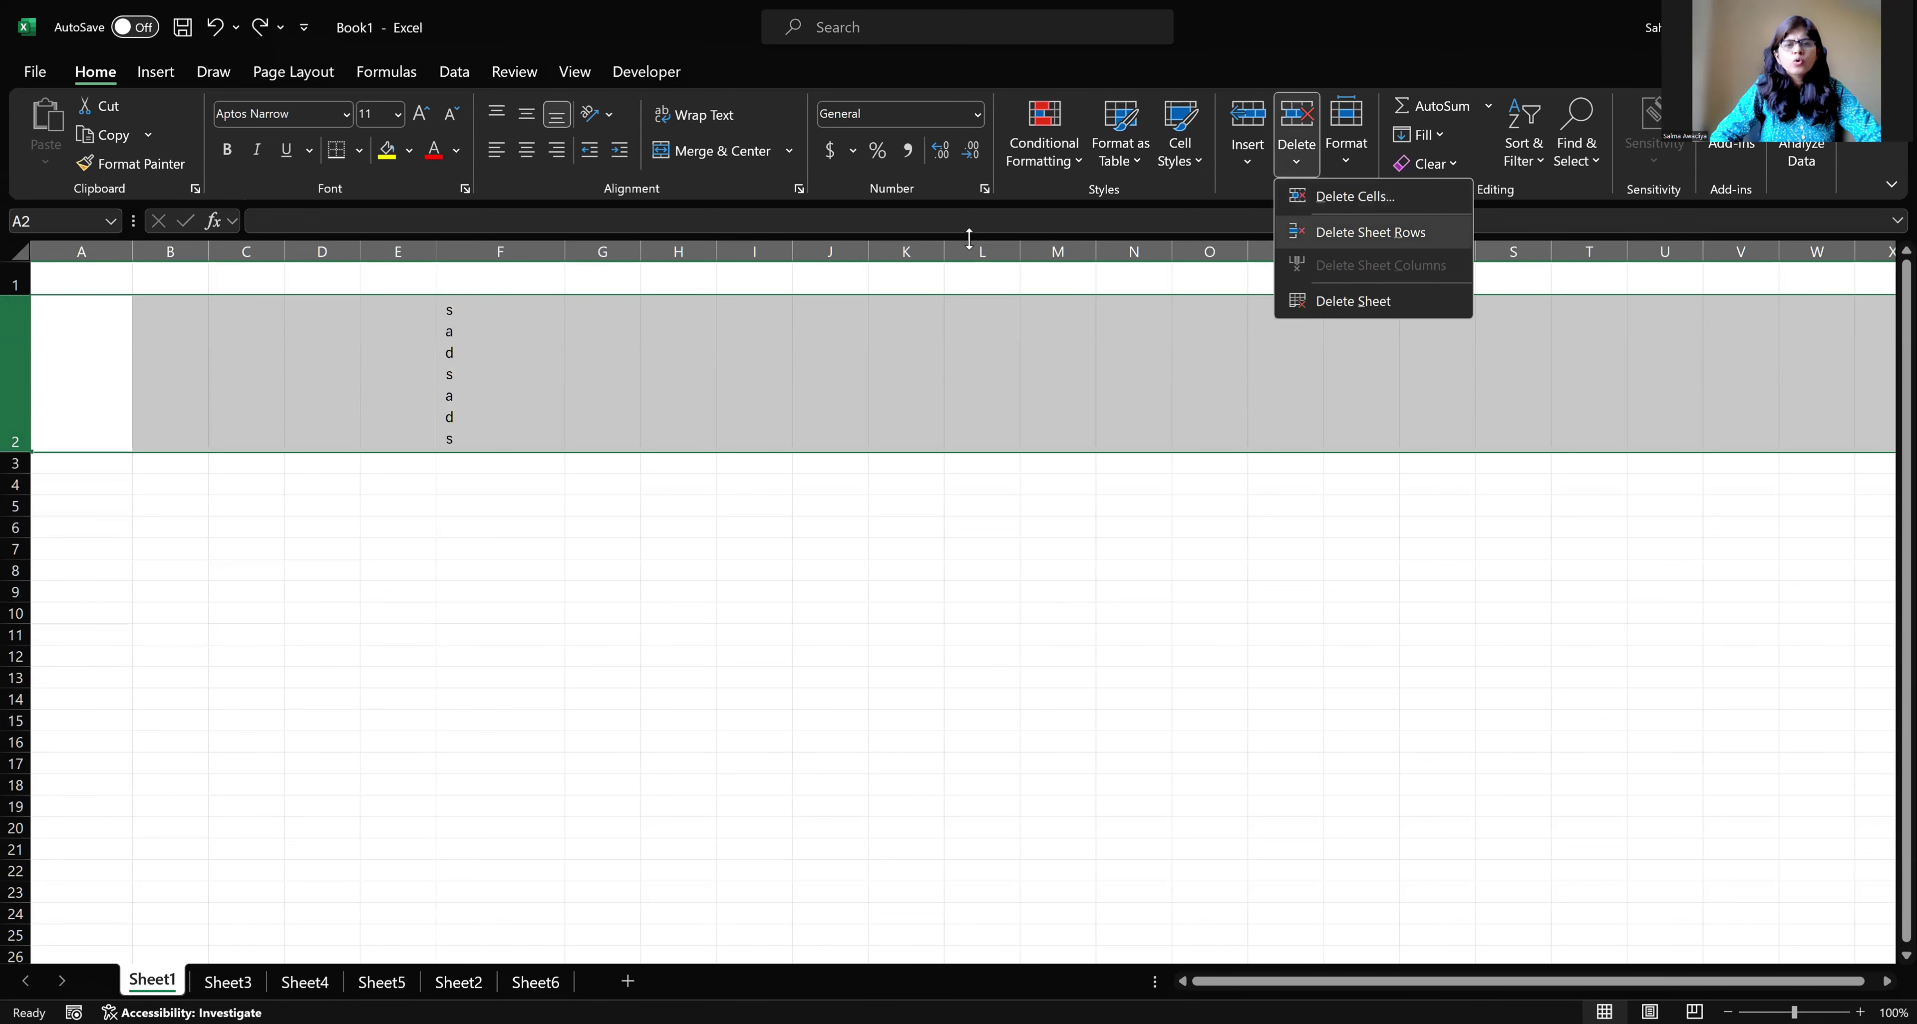
Step: Delete row 2, enter 'sdsadsad' in D3, then delete column D
{"action": "key", "text": "Return"}
{"action": "left_click", "coordinate": [295, 334]}
{"action": "type", "text": "sdsadsa"}
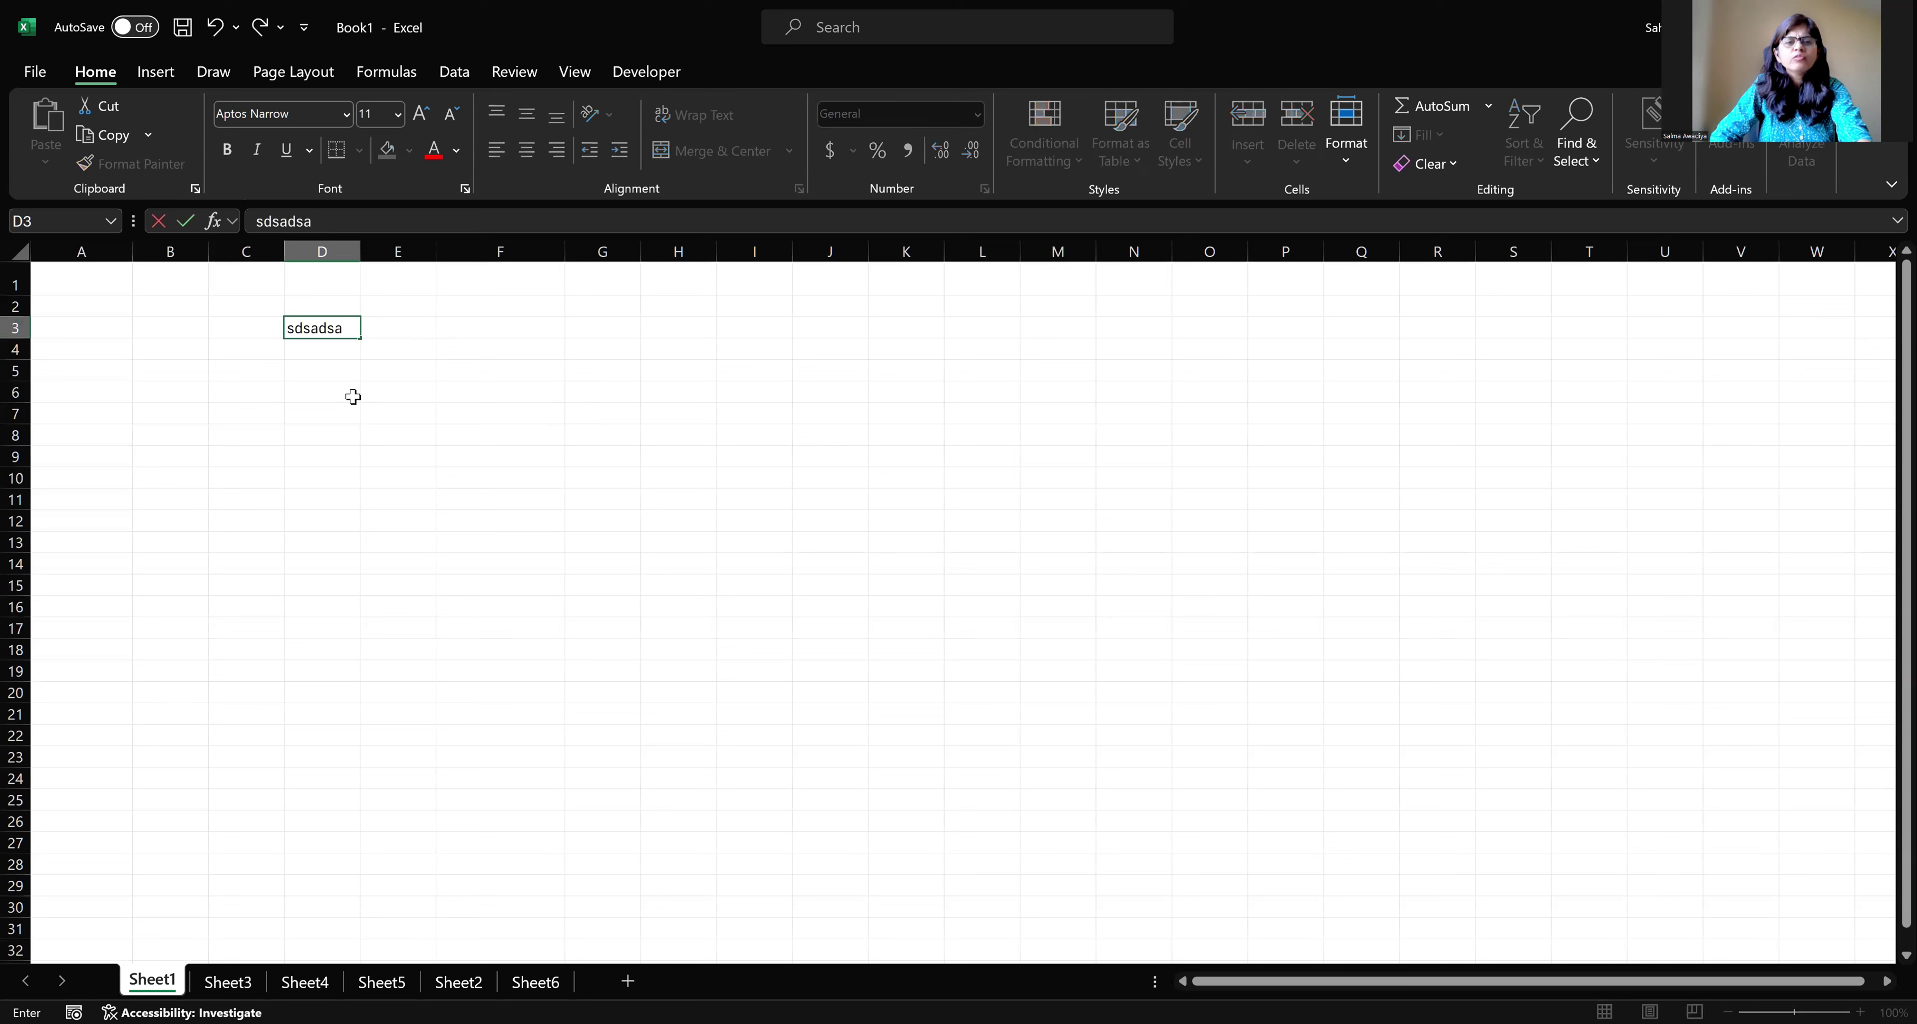
{"action": "type", "text": "d"}
{"action": "left_click", "coordinate": [353, 397]}
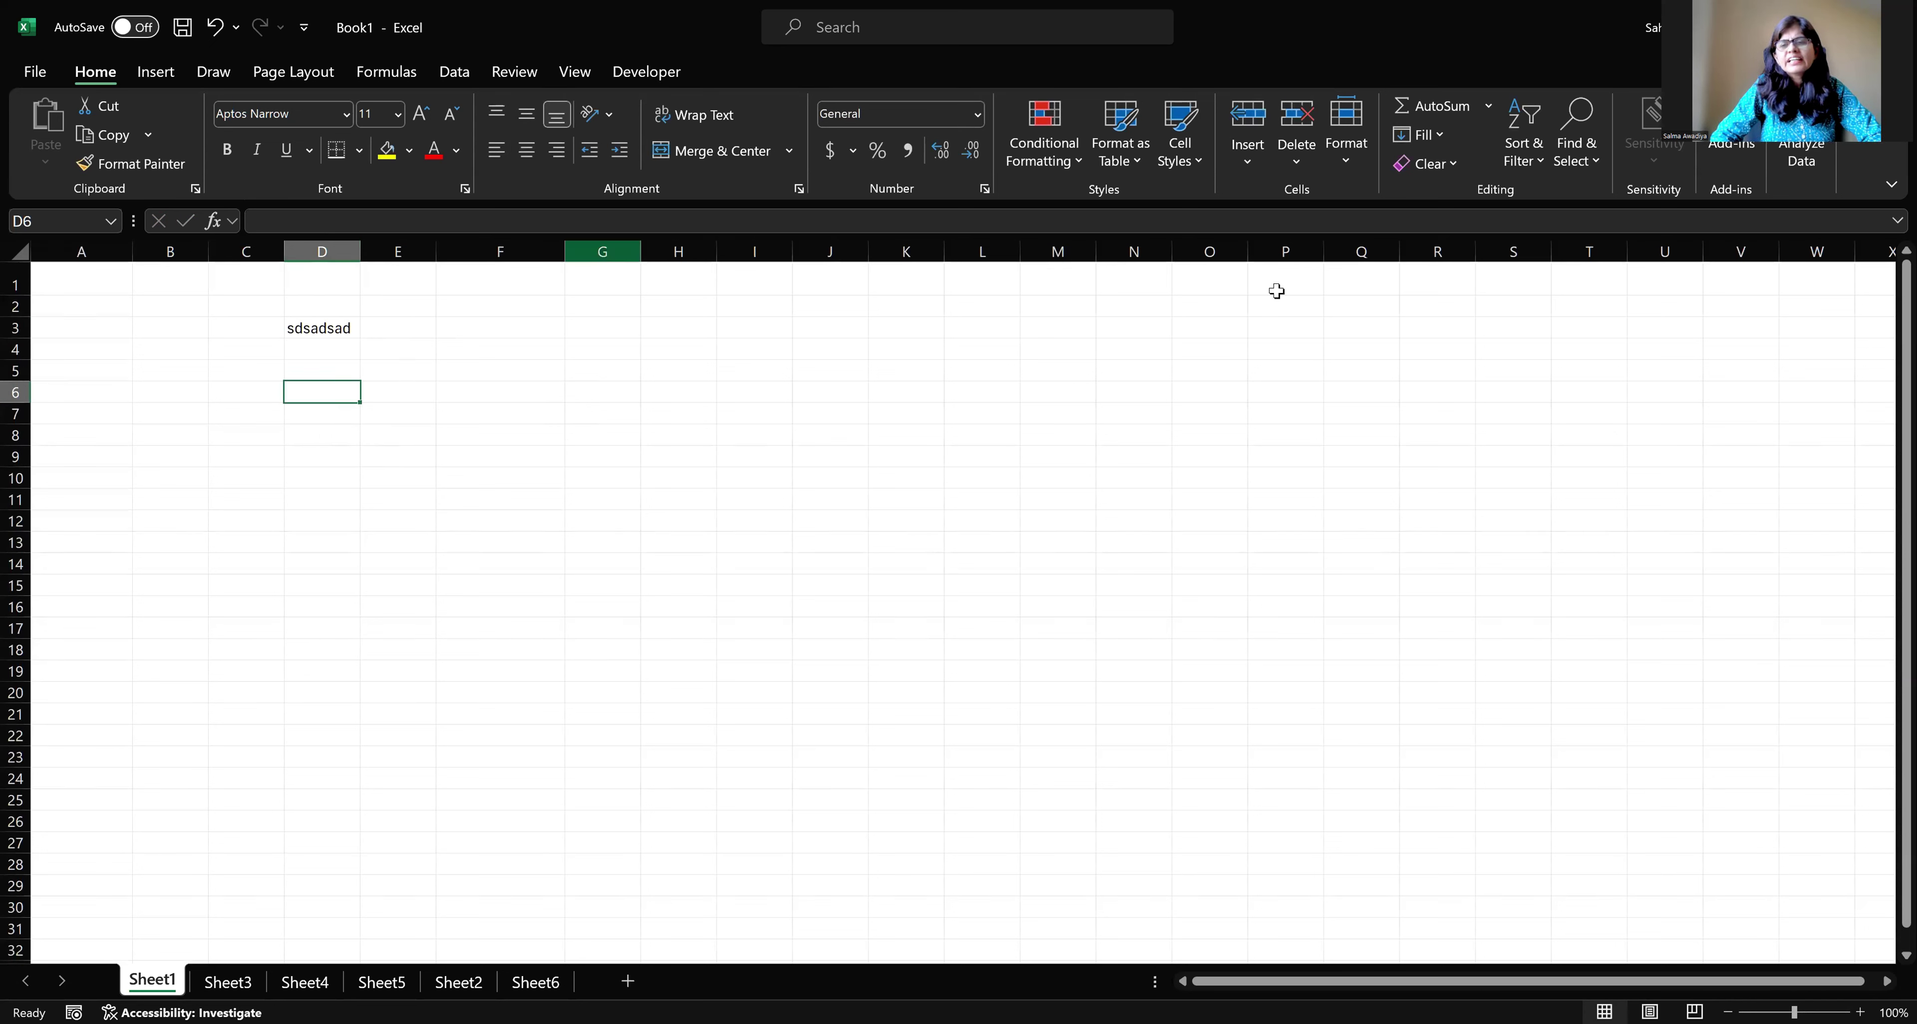
{"action": "left_click", "coordinate": [1297, 164]}
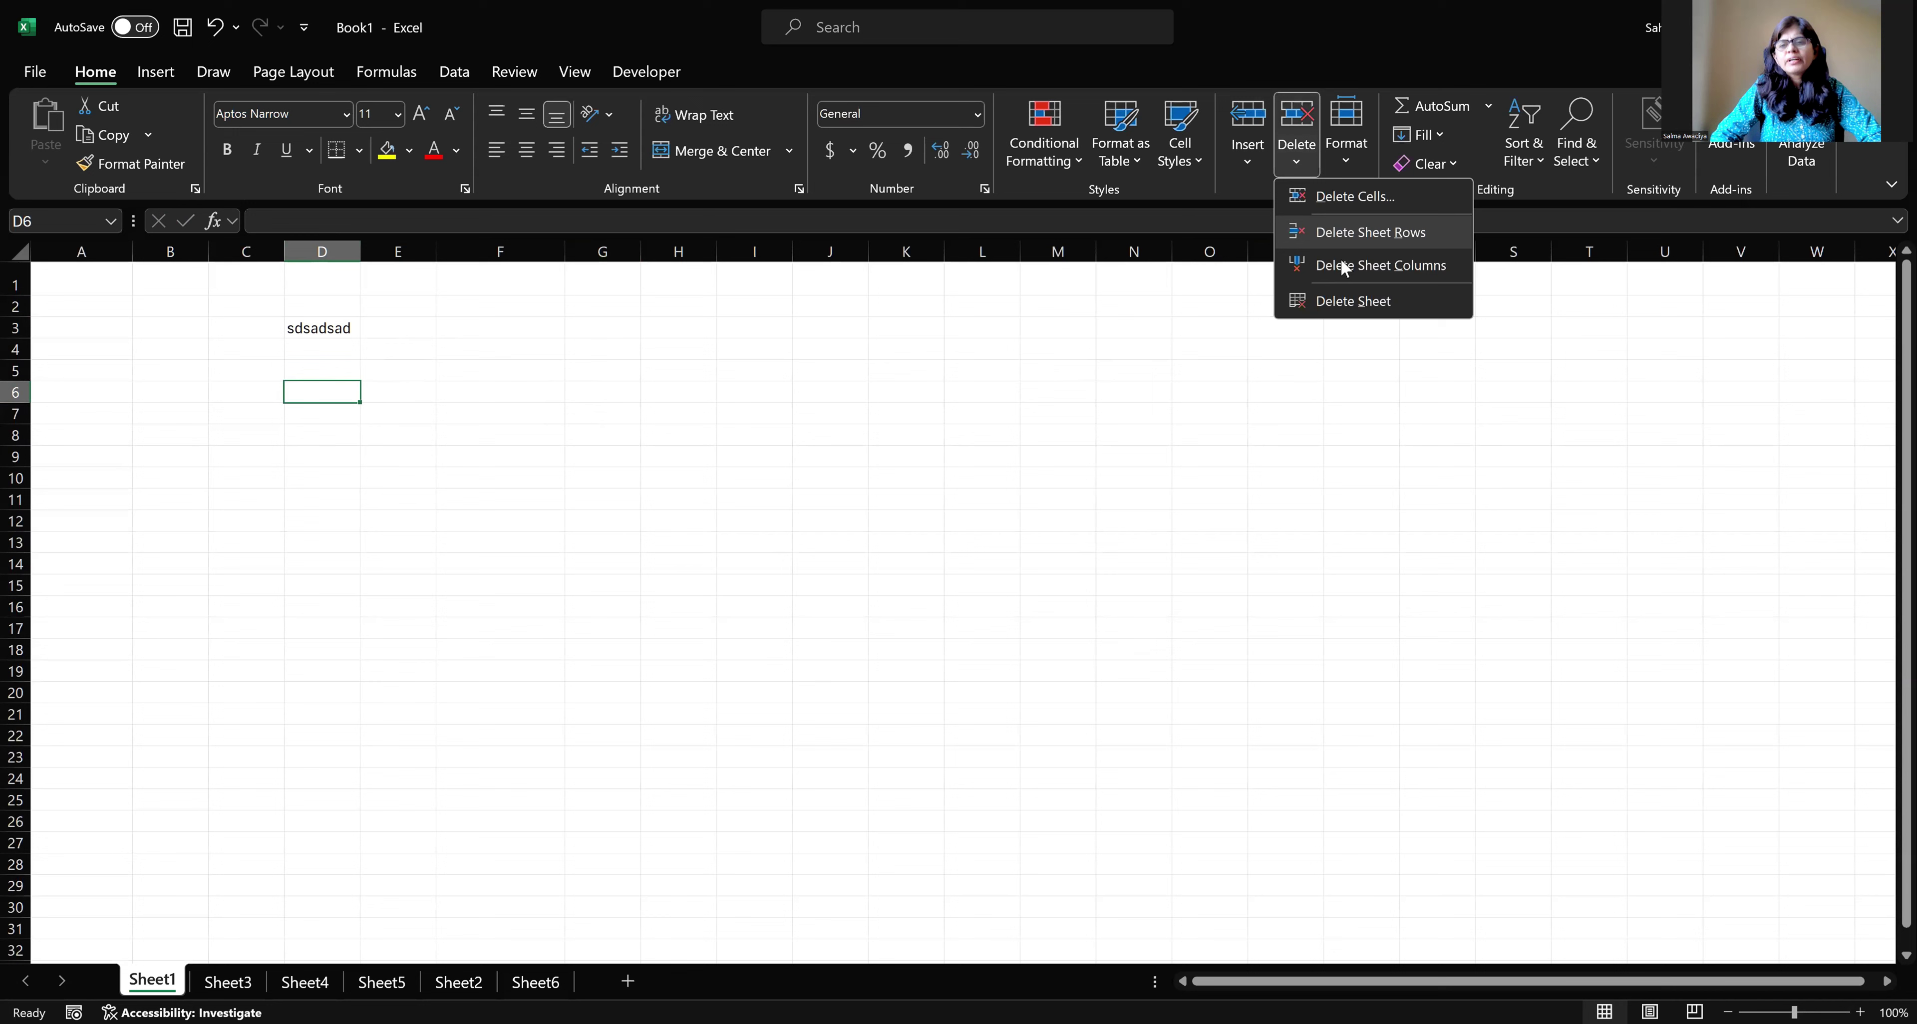
{"action": "left_click", "coordinate": [1346, 265]}
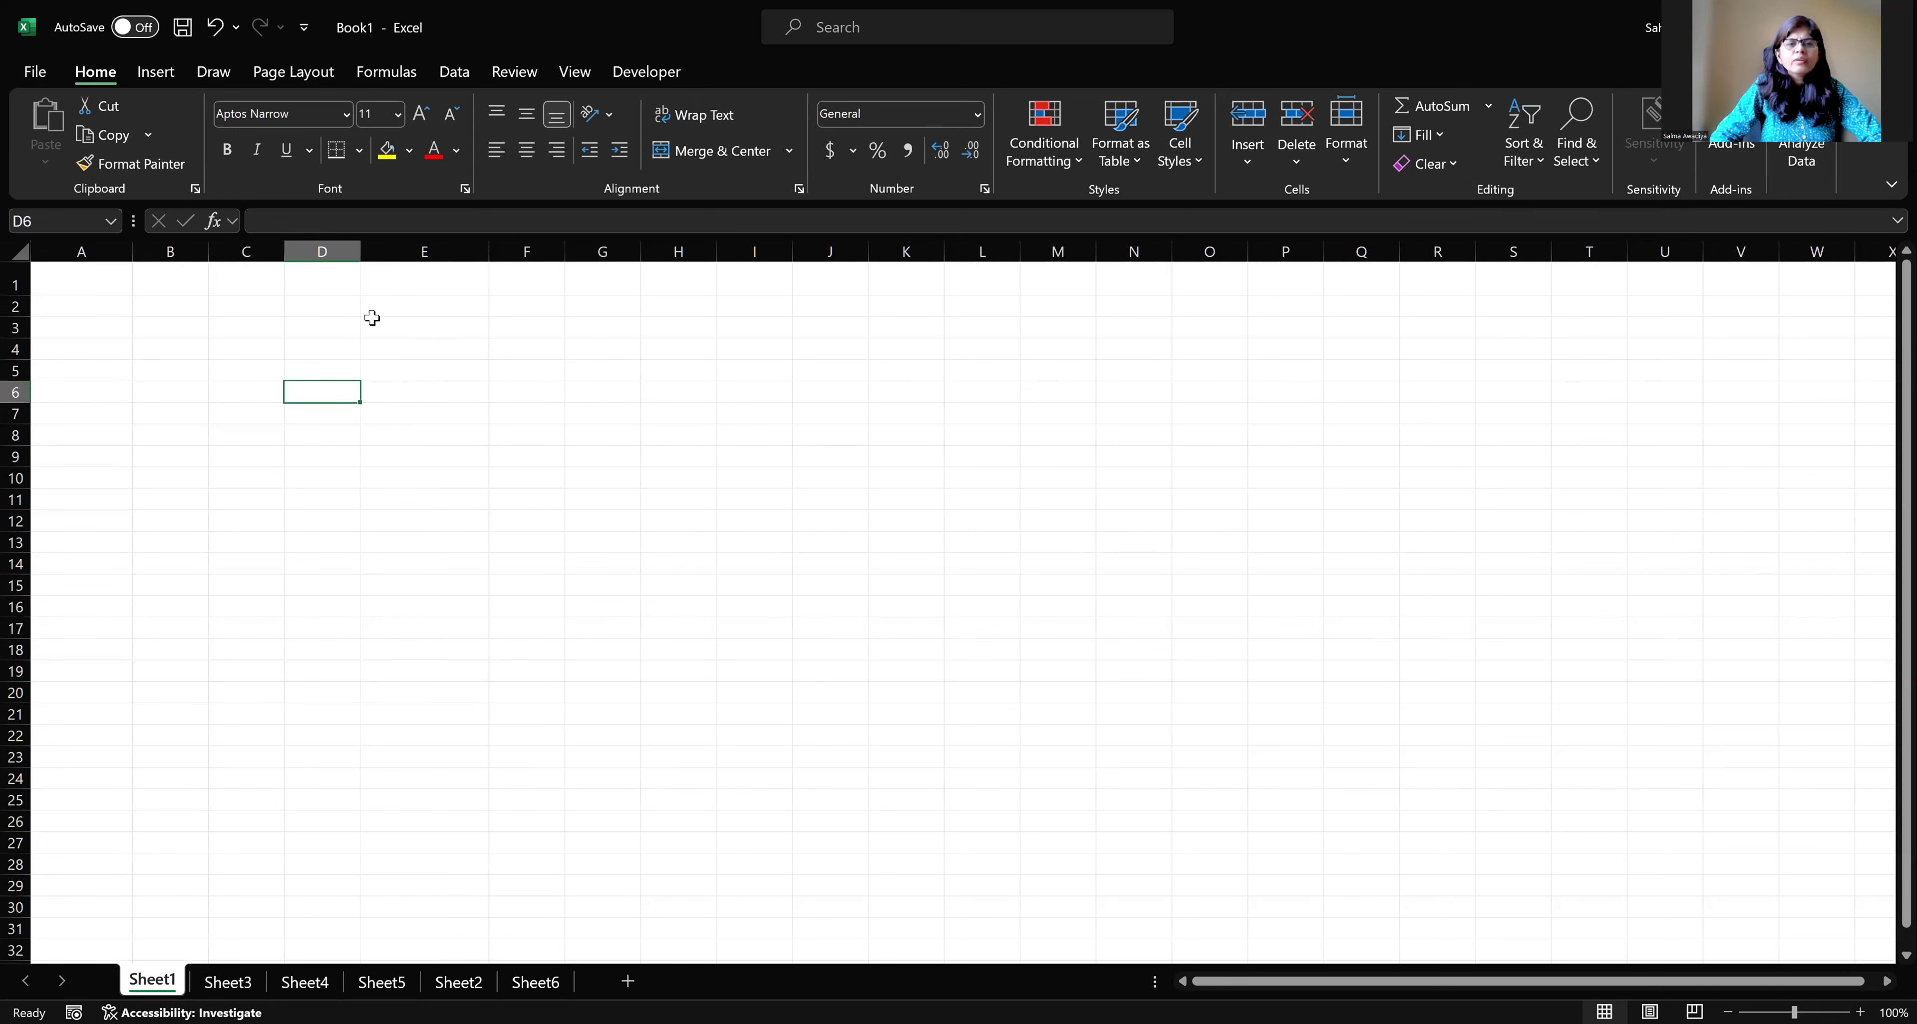
Step: Fill C3:C5 and B3, B5 with sample text like 'xadsadsa', 'dsadsadsa' and 'sadsad'
{"action": "left_click", "coordinate": [246, 331]}
{"action": "type", "text": "xadsadsa"}
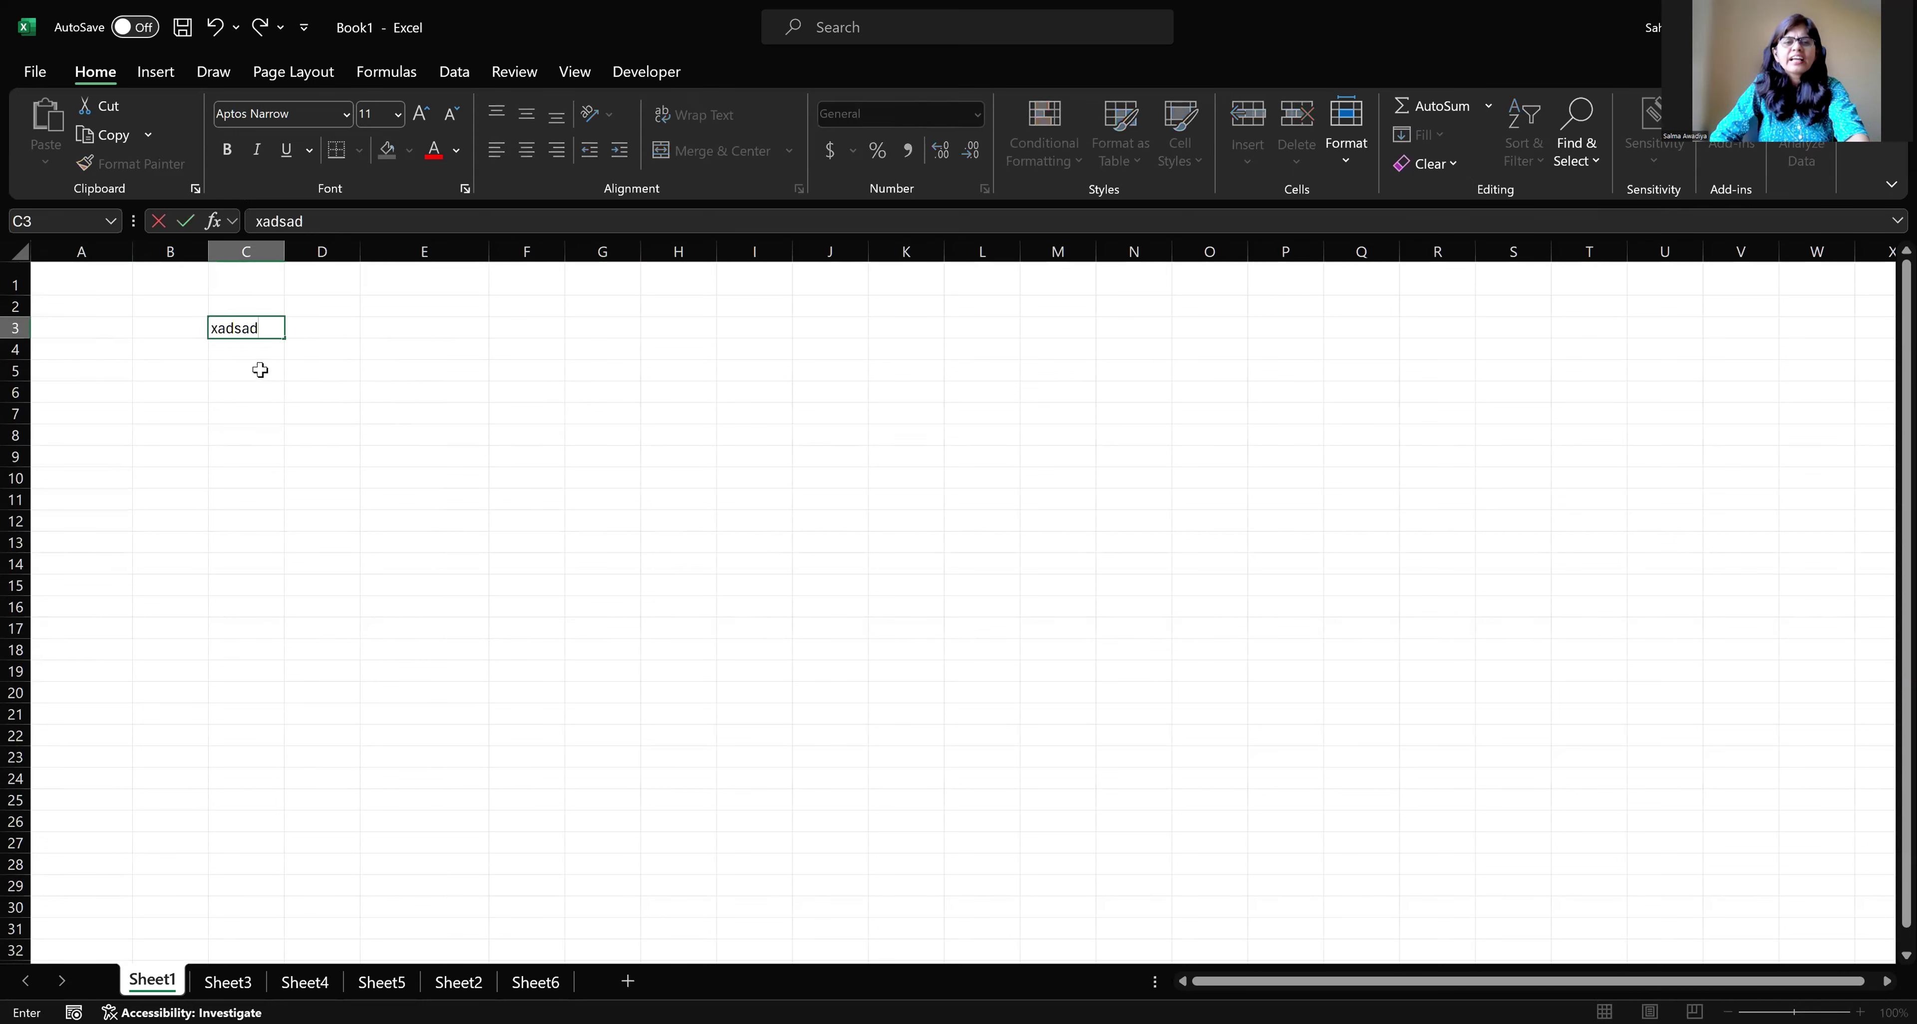
{"action": "left_click", "coordinate": [253, 369]}
{"action": "type", "text": "dsadsadsa"}
{"action": "left_click", "coordinate": [235, 353]}
{"action": "type", "text": "sadsadsad"}
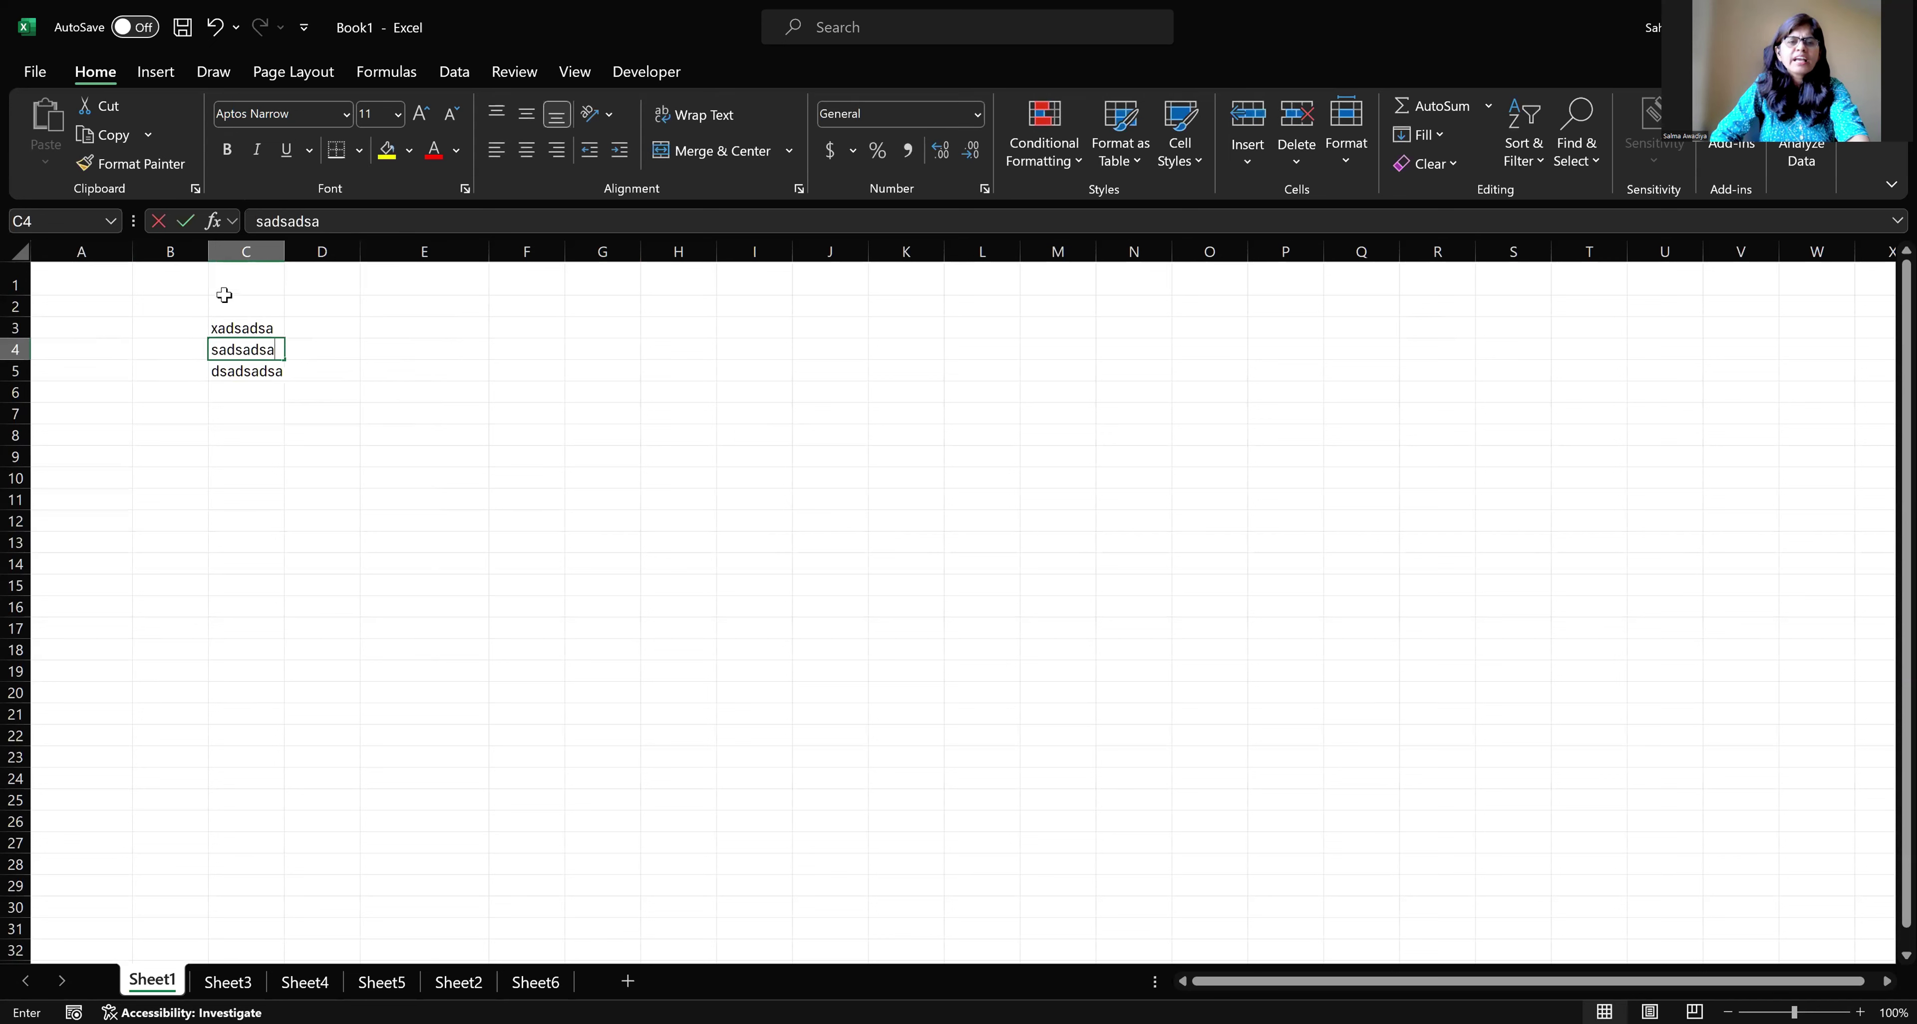
{"action": "left_click", "coordinate": [149, 329]}
{"action": "type", "text": "sadsad"}
{"action": "left_click", "coordinate": [175, 369]}
{"action": "type", "text": "sadsad"}
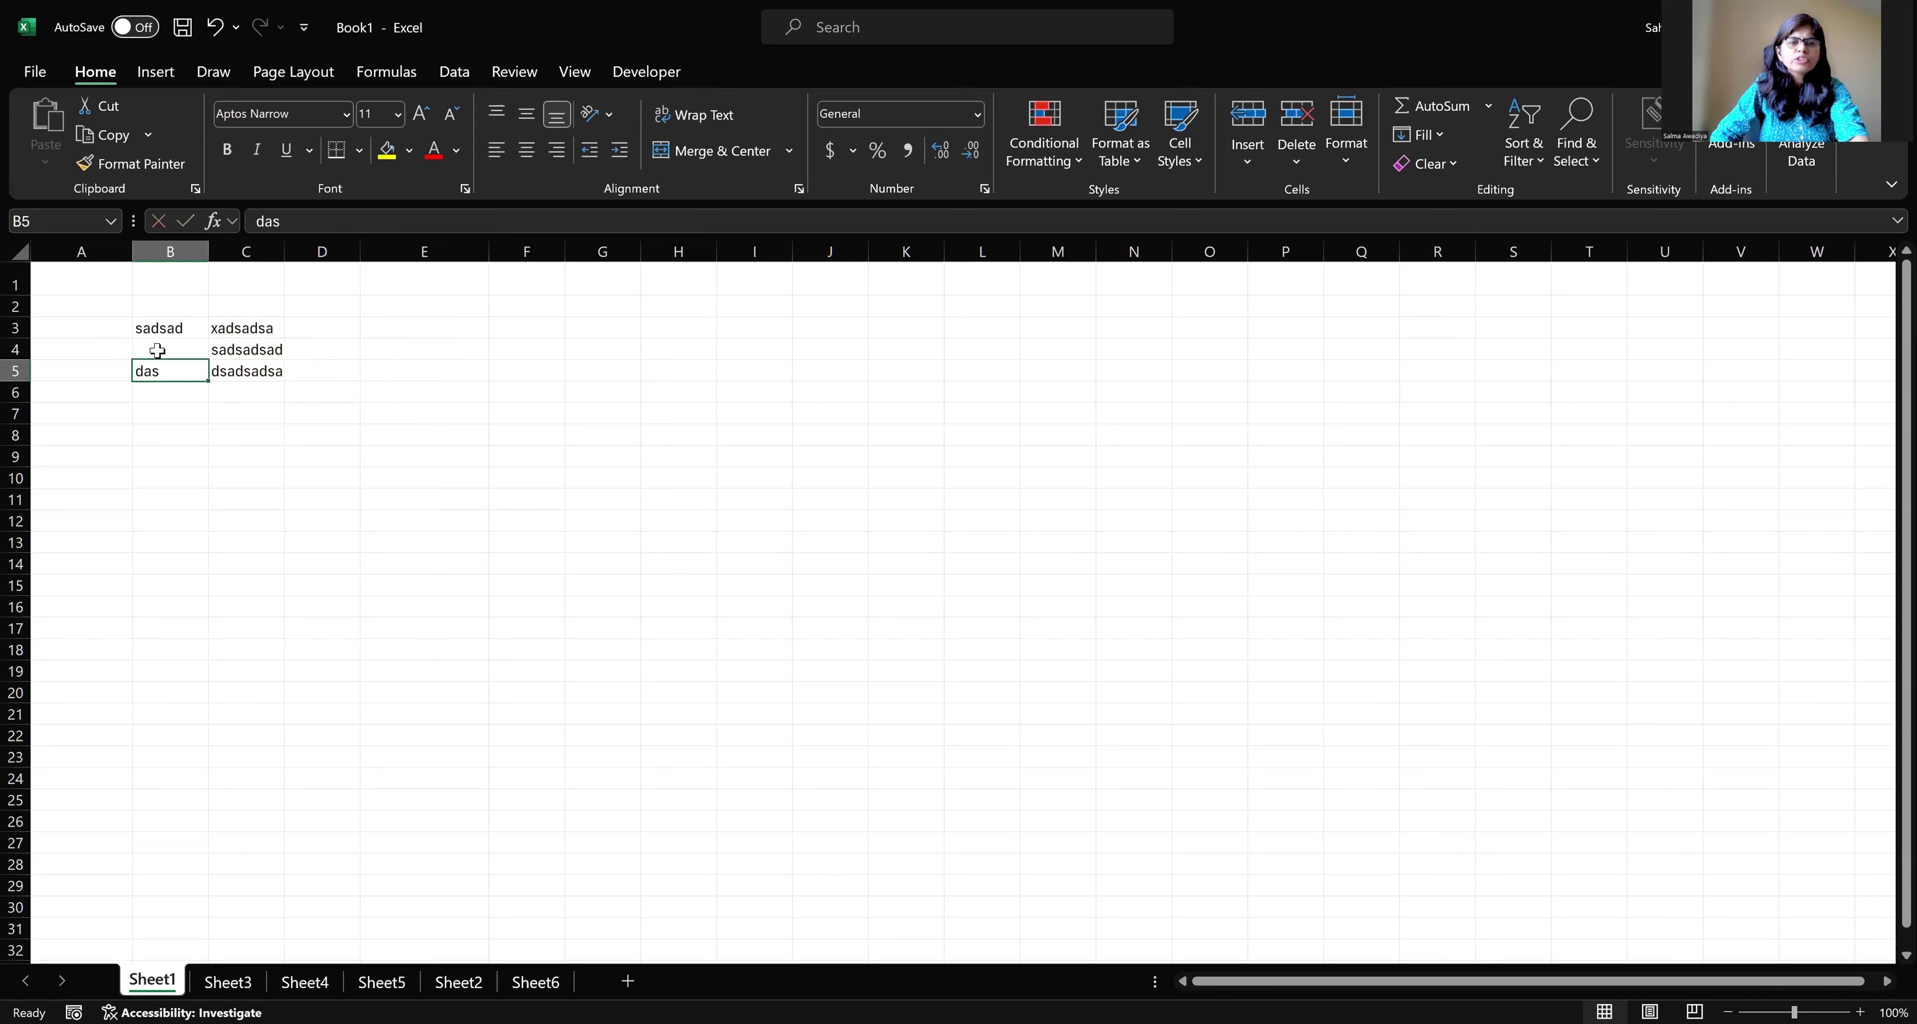
{"action": "left_click", "coordinate": [156, 354]}
Step: Finish B4 with 'asdsads' and insert a blank sheet column at C
{"action": "type", "text": "asdsads"}
{"action": "left_click", "coordinate": [242, 352]}
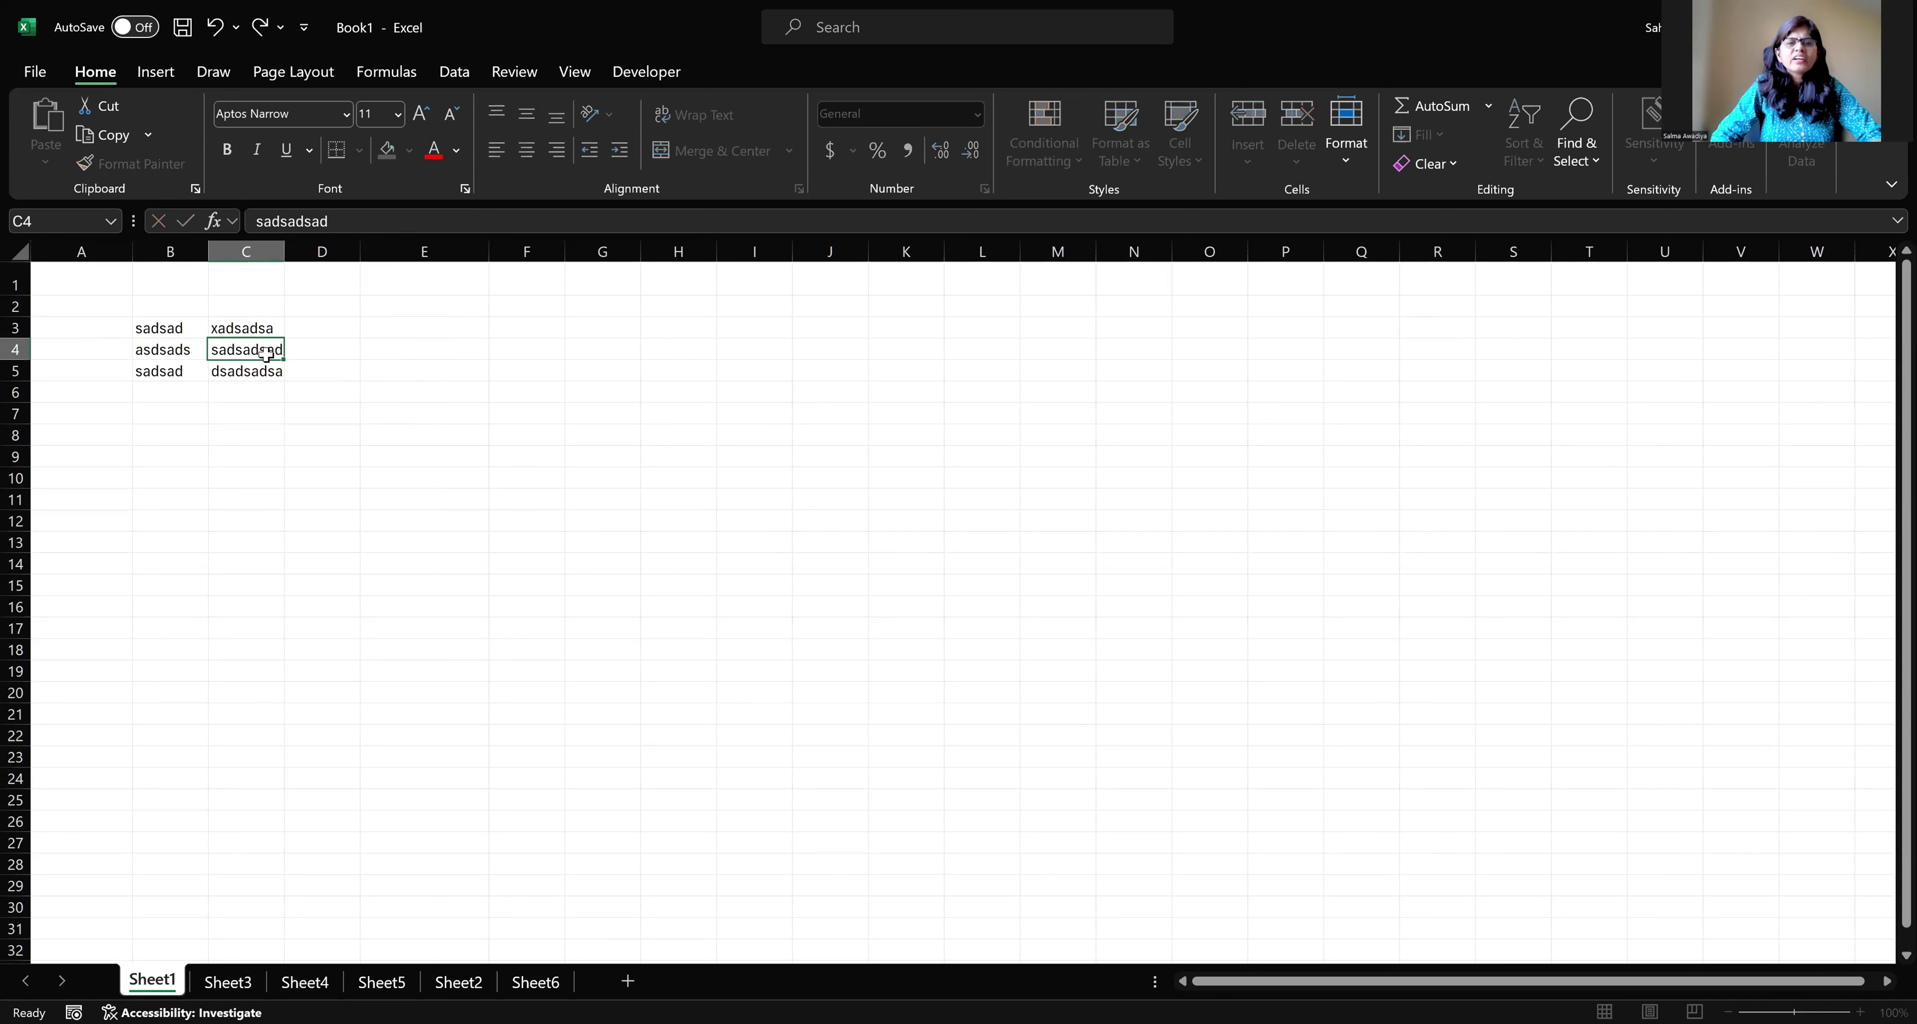
{"action": "left_click", "coordinate": [1253, 165]}
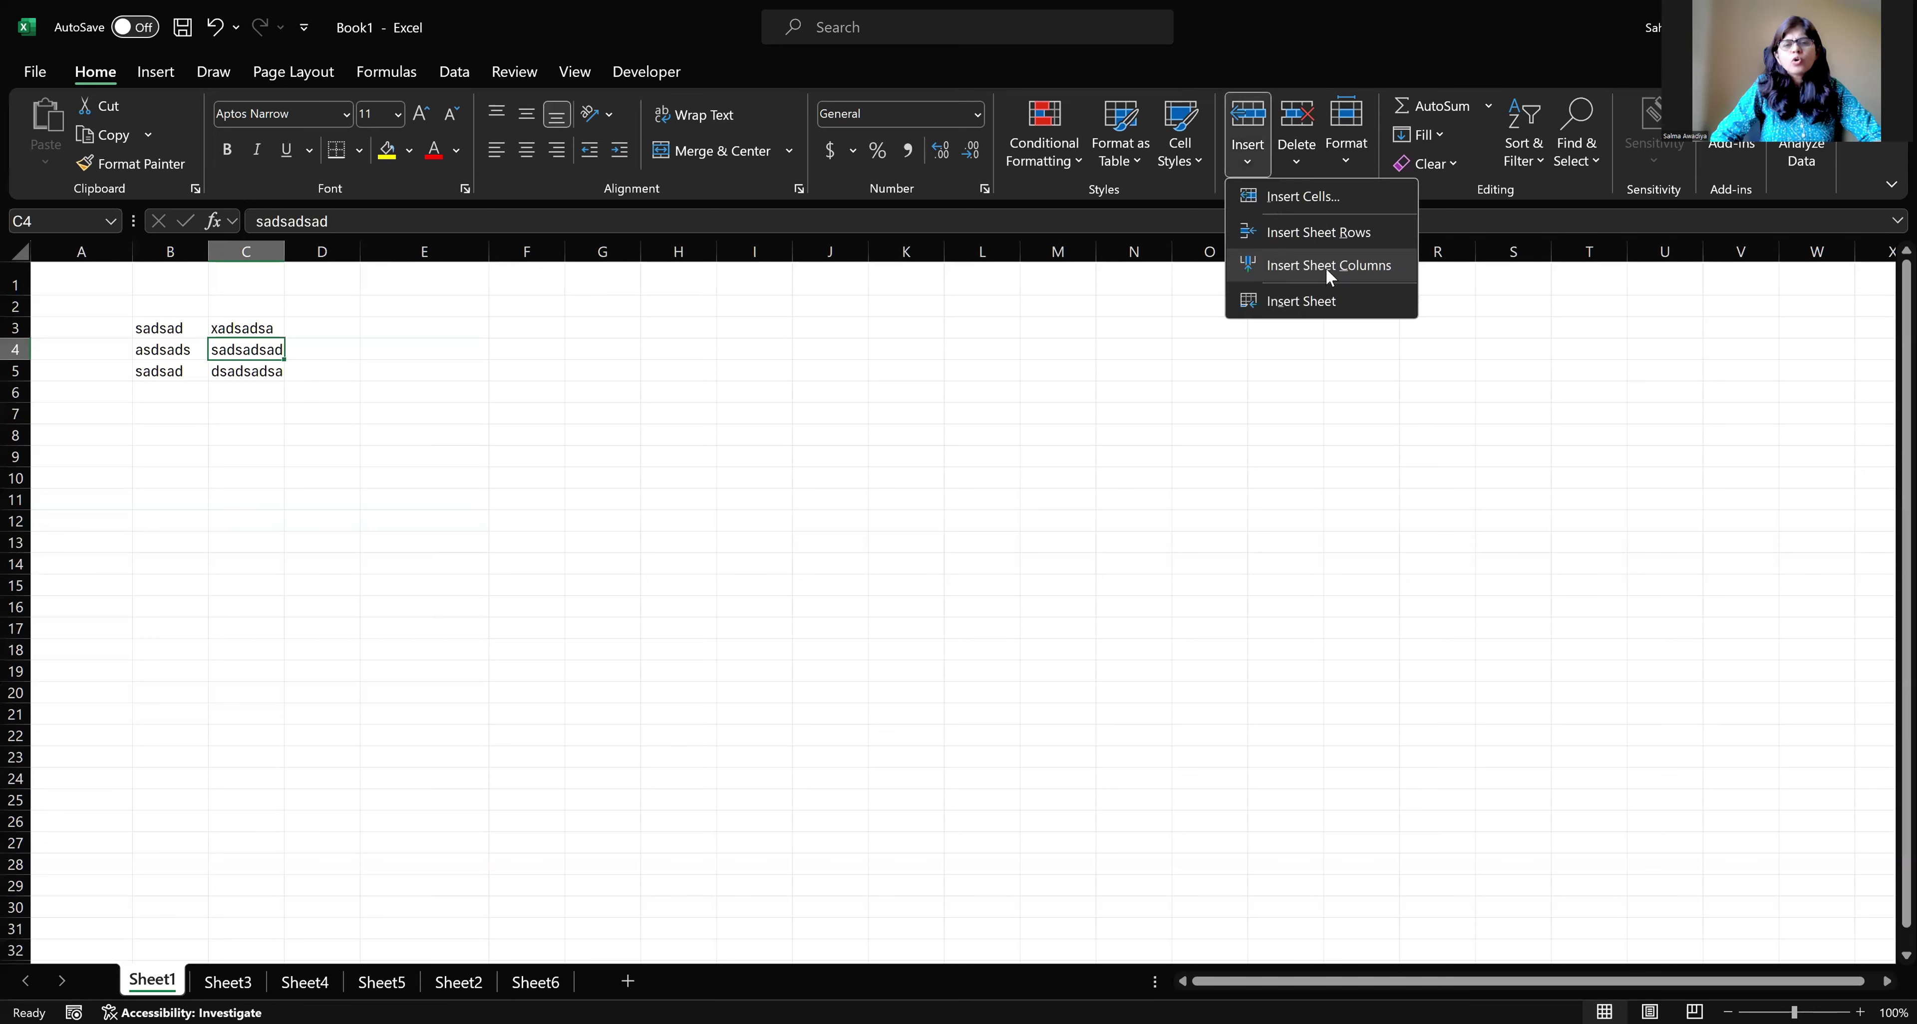
{"action": "left_click", "coordinate": [1265, 266]}
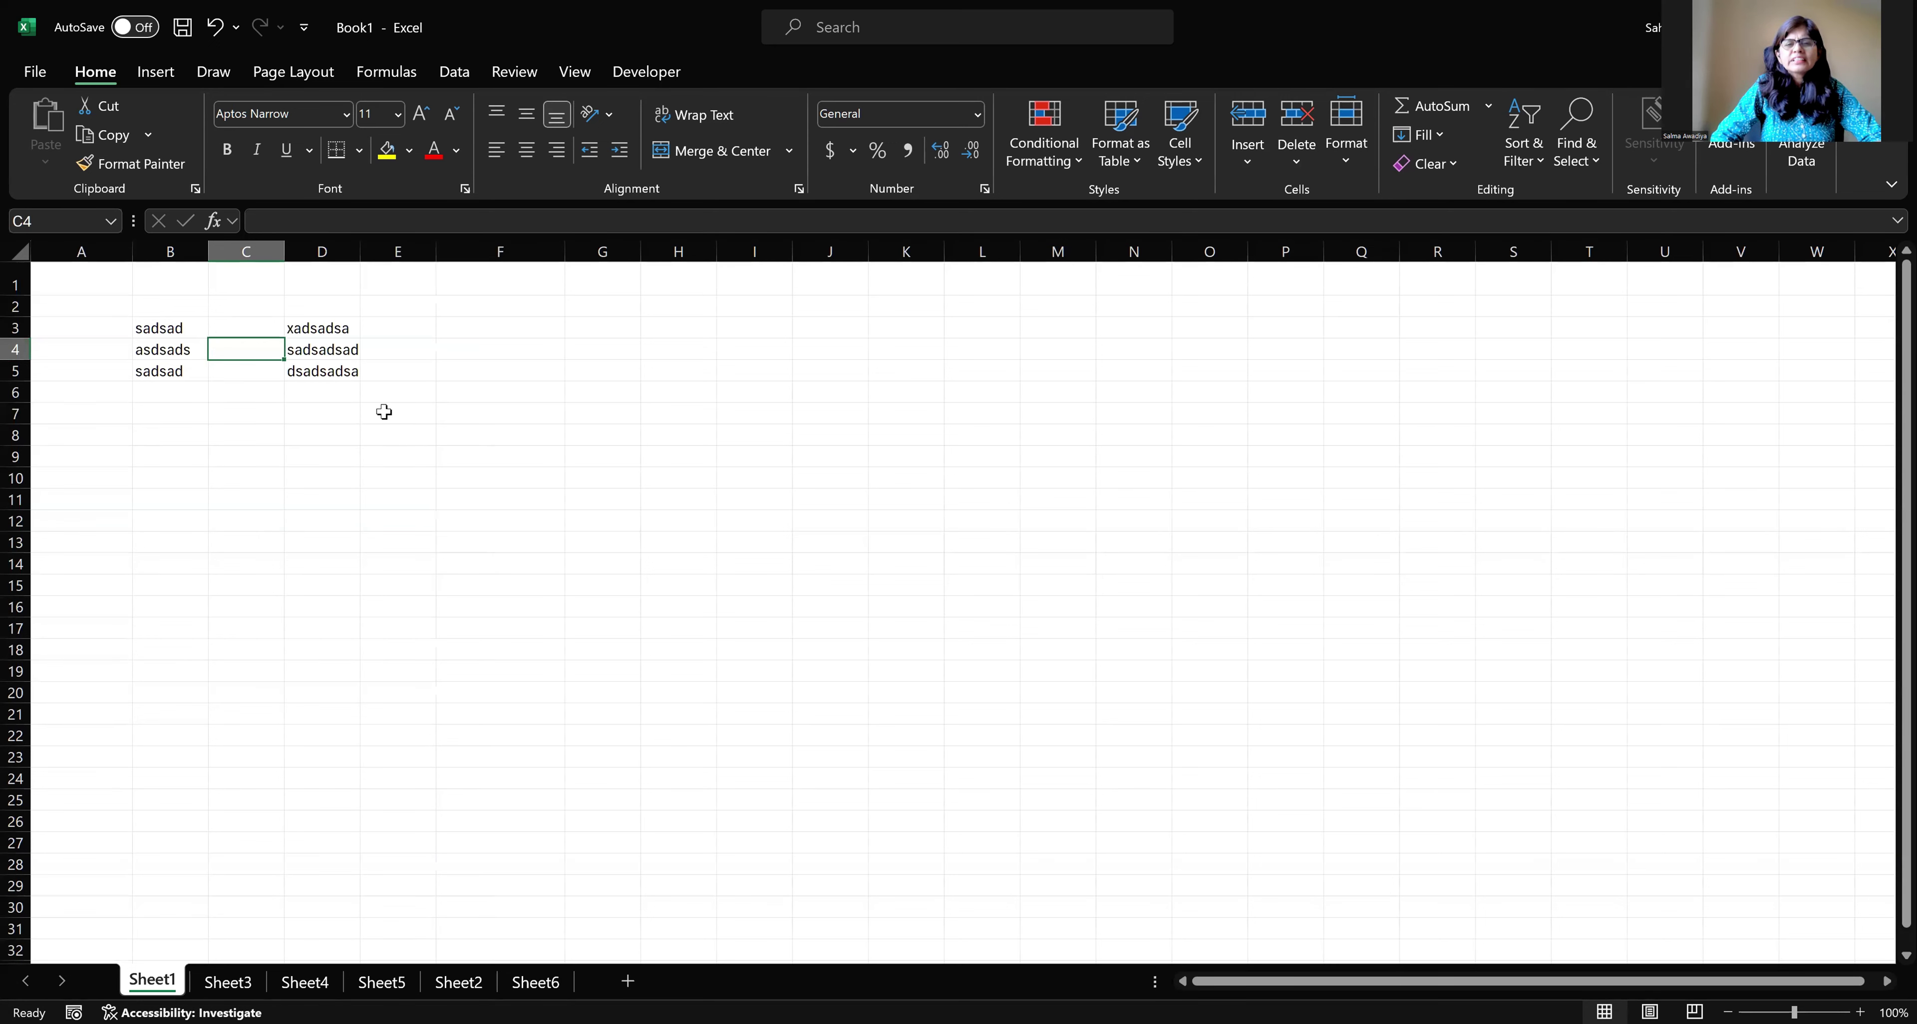
Step: Insert another blank column at B, shifting the sample text into columns C and E
{"action": "left_click", "coordinate": [147, 350]}
{"action": "left_click", "coordinate": [89, 252]}
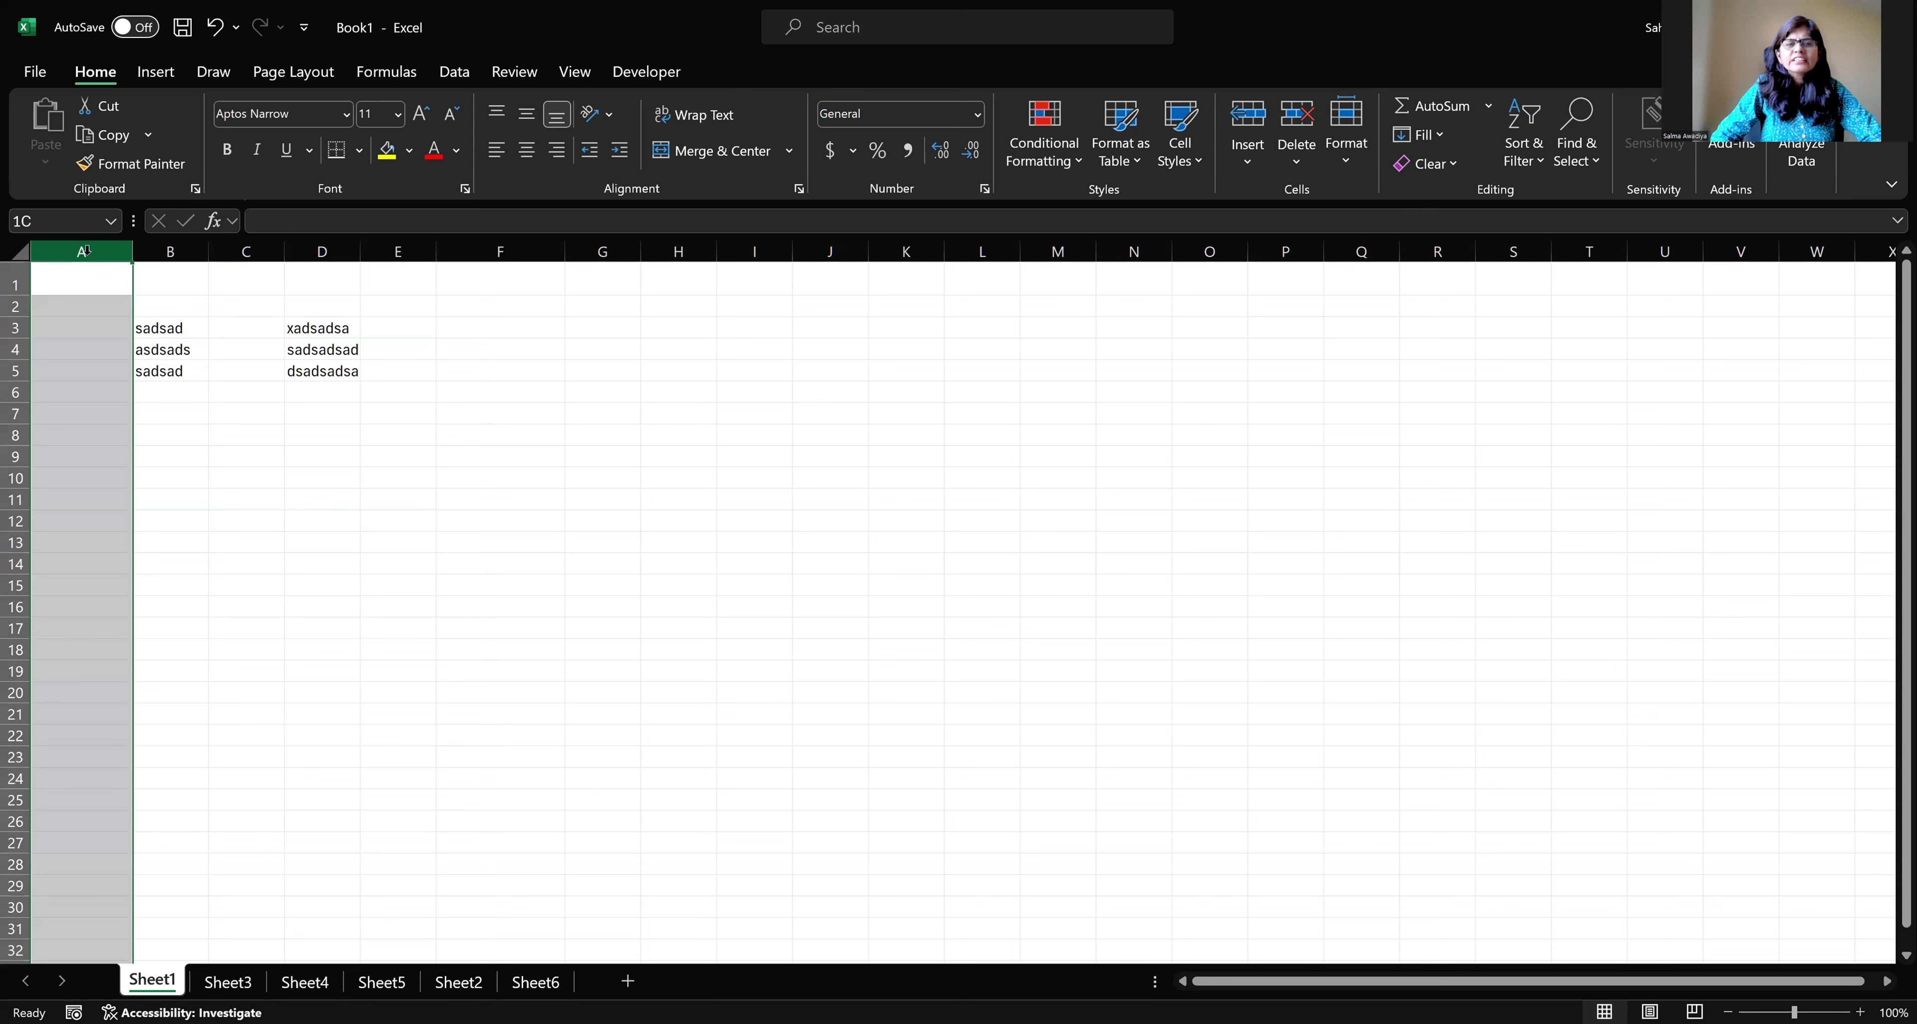
{"action": "left_click", "coordinate": [181, 243]}
{"action": "left_click", "coordinate": [245, 252]}
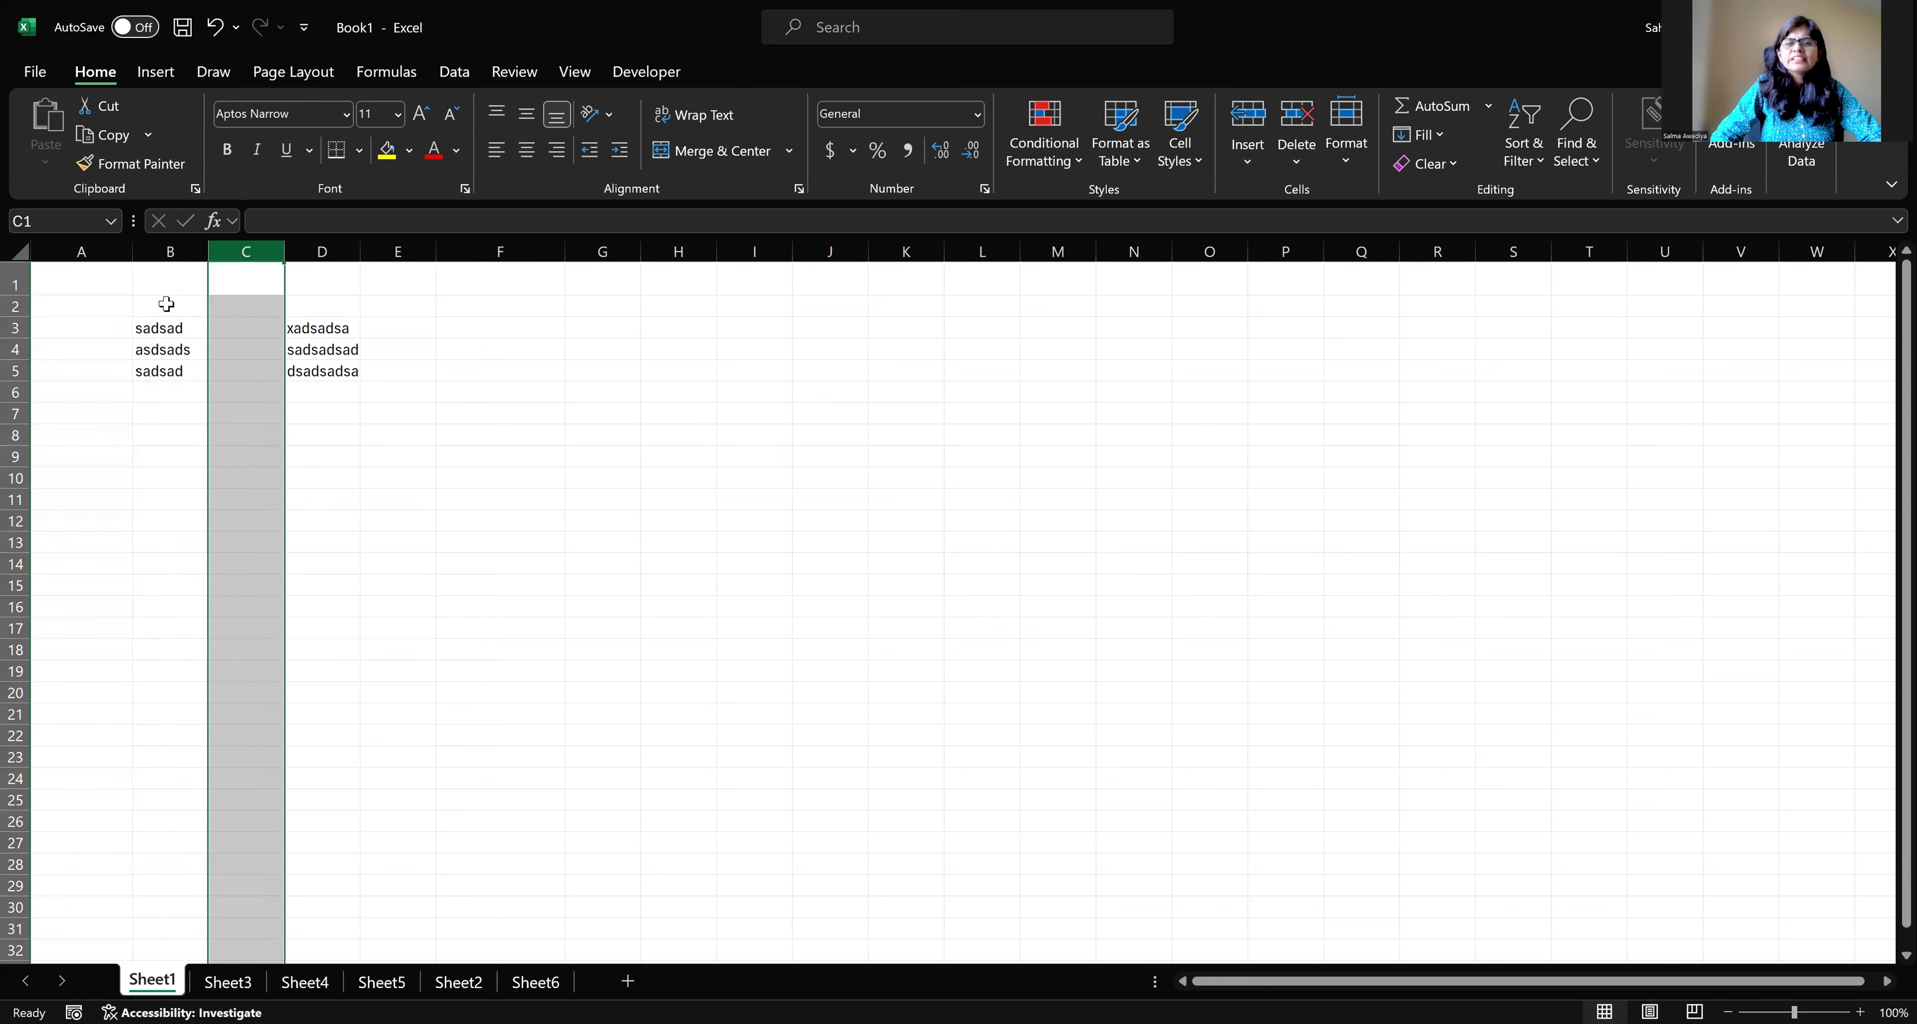
{"action": "left_click", "coordinate": [157, 335]}
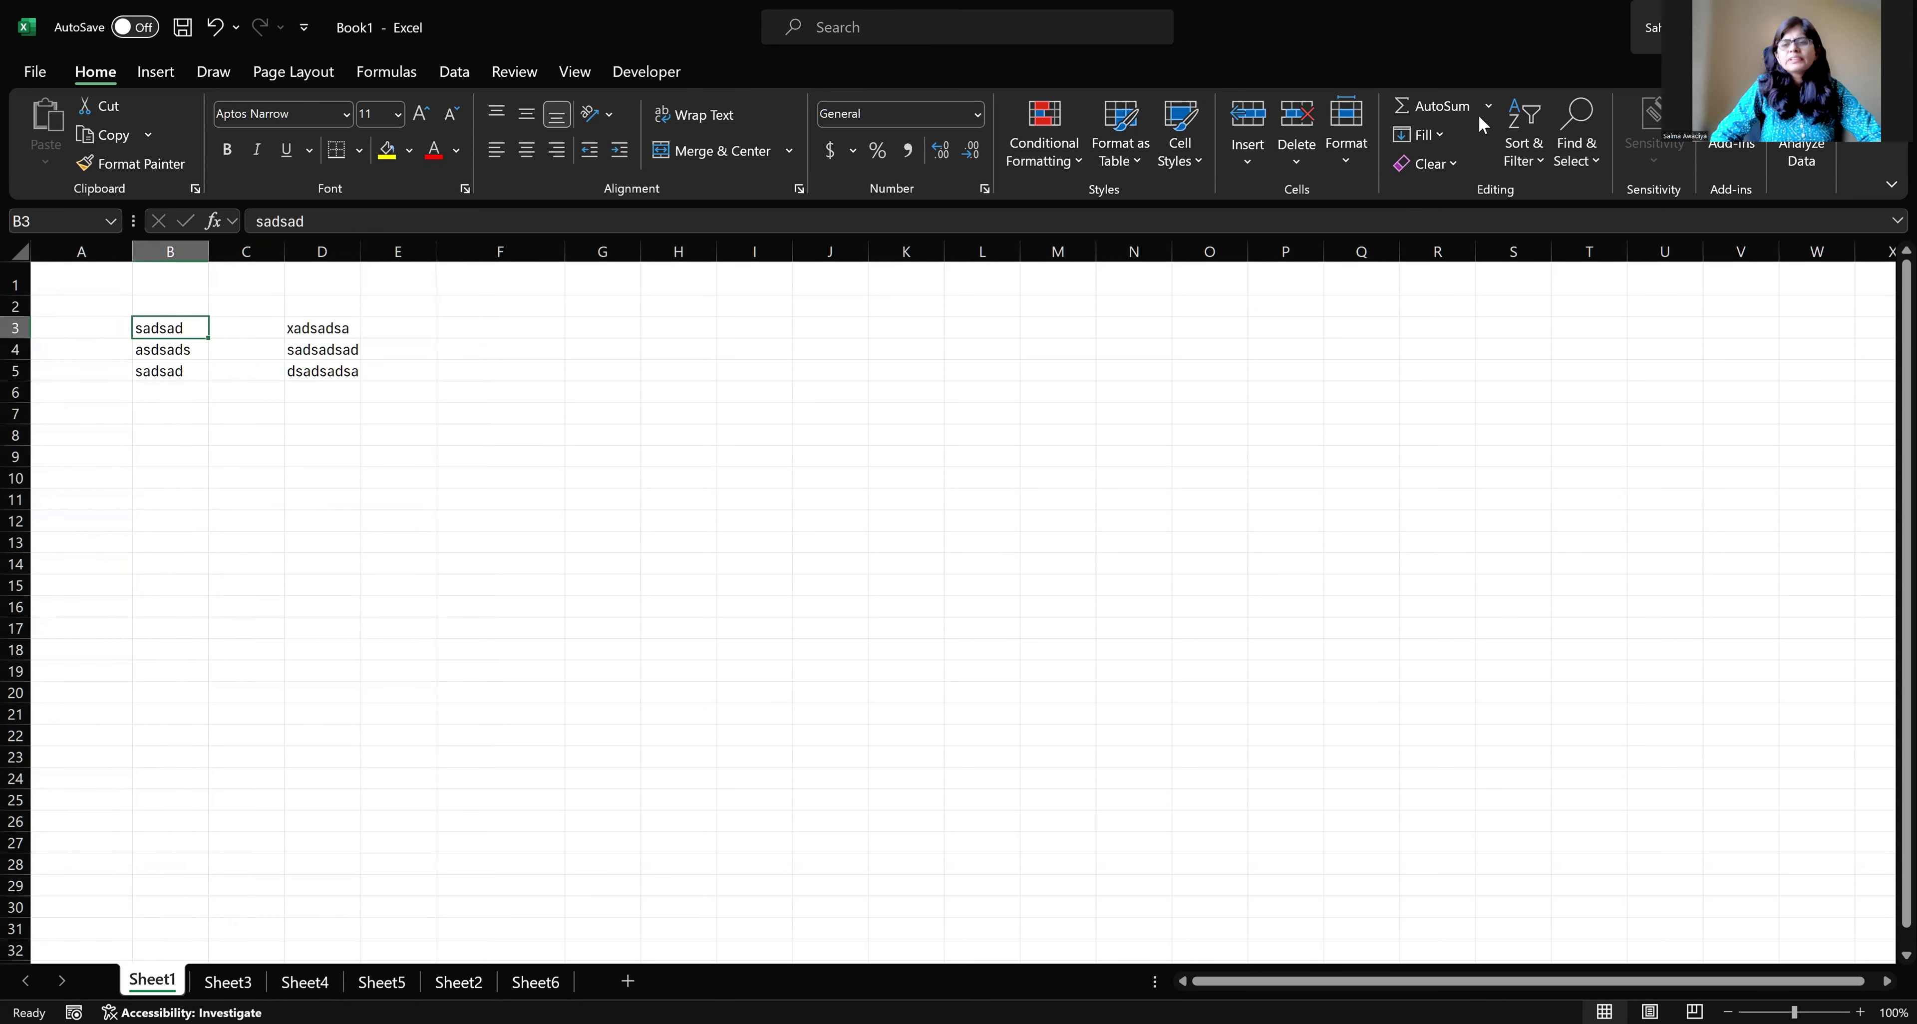
{"action": "left_click", "coordinate": [1248, 168]}
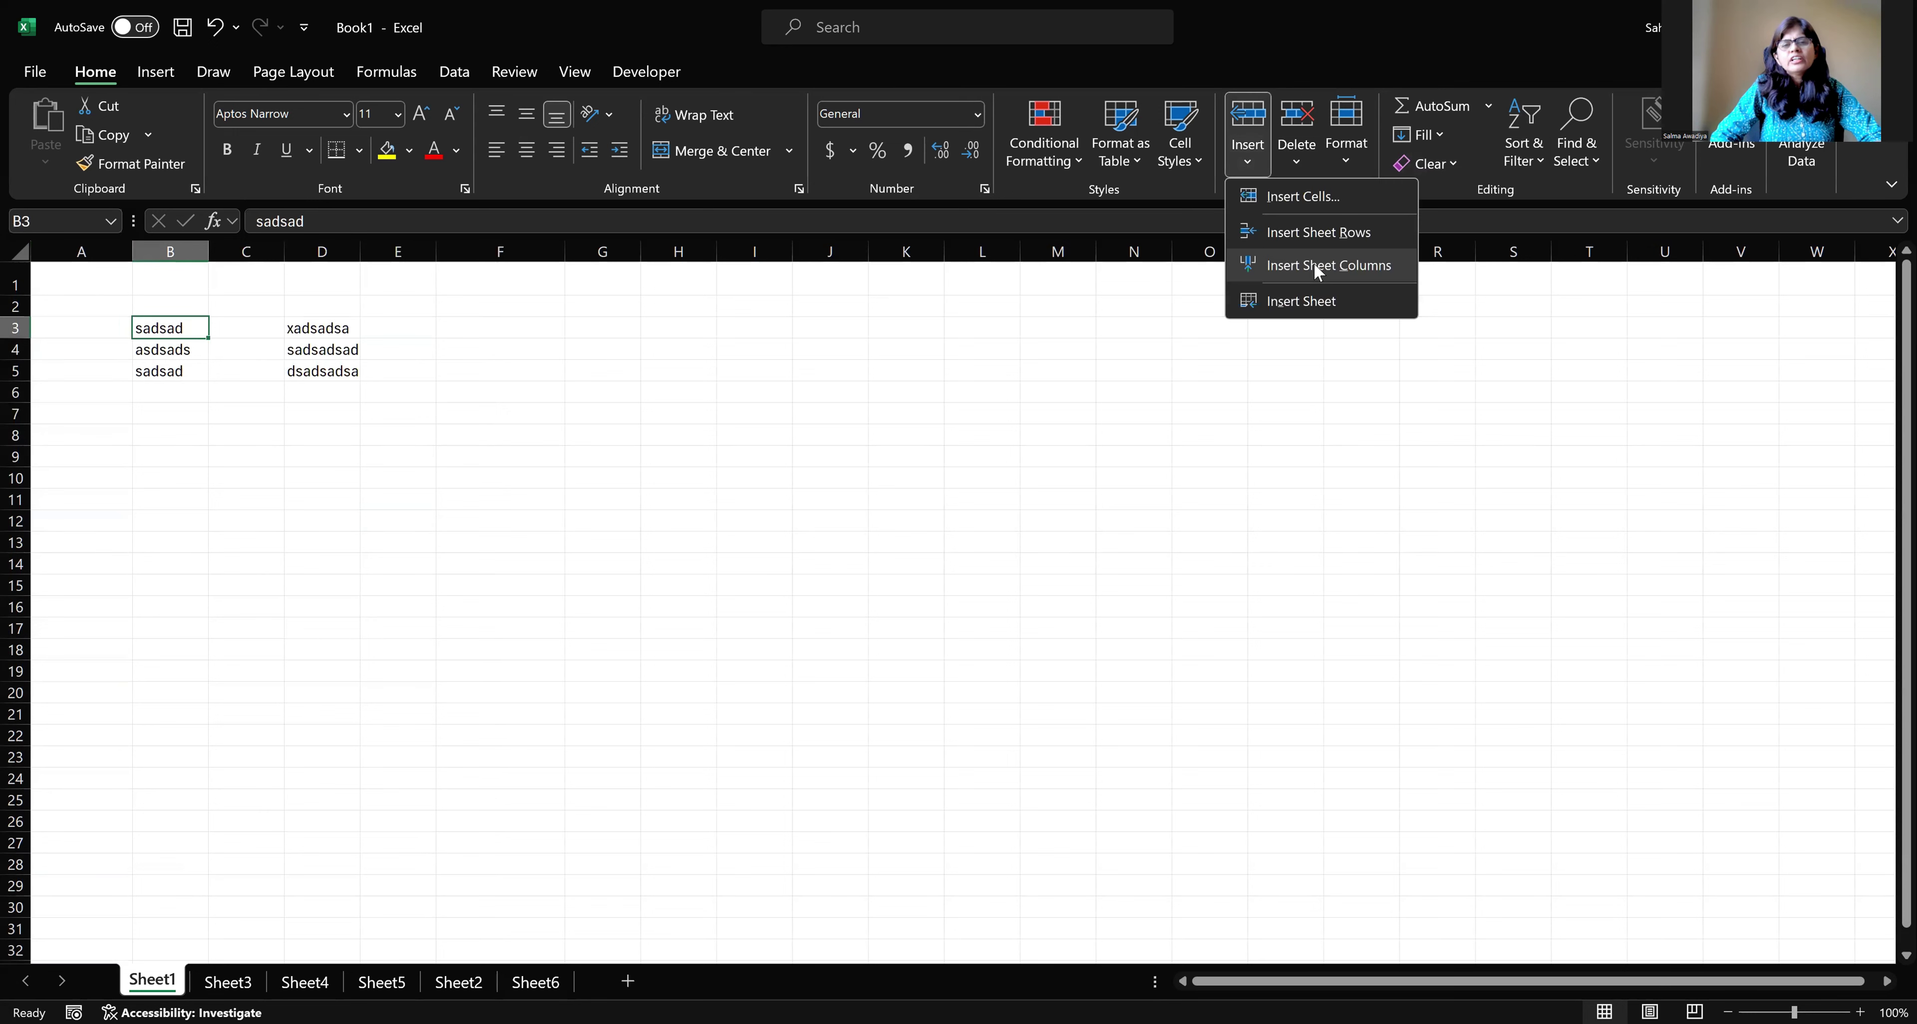
{"action": "left_click", "coordinate": [1317, 267]}
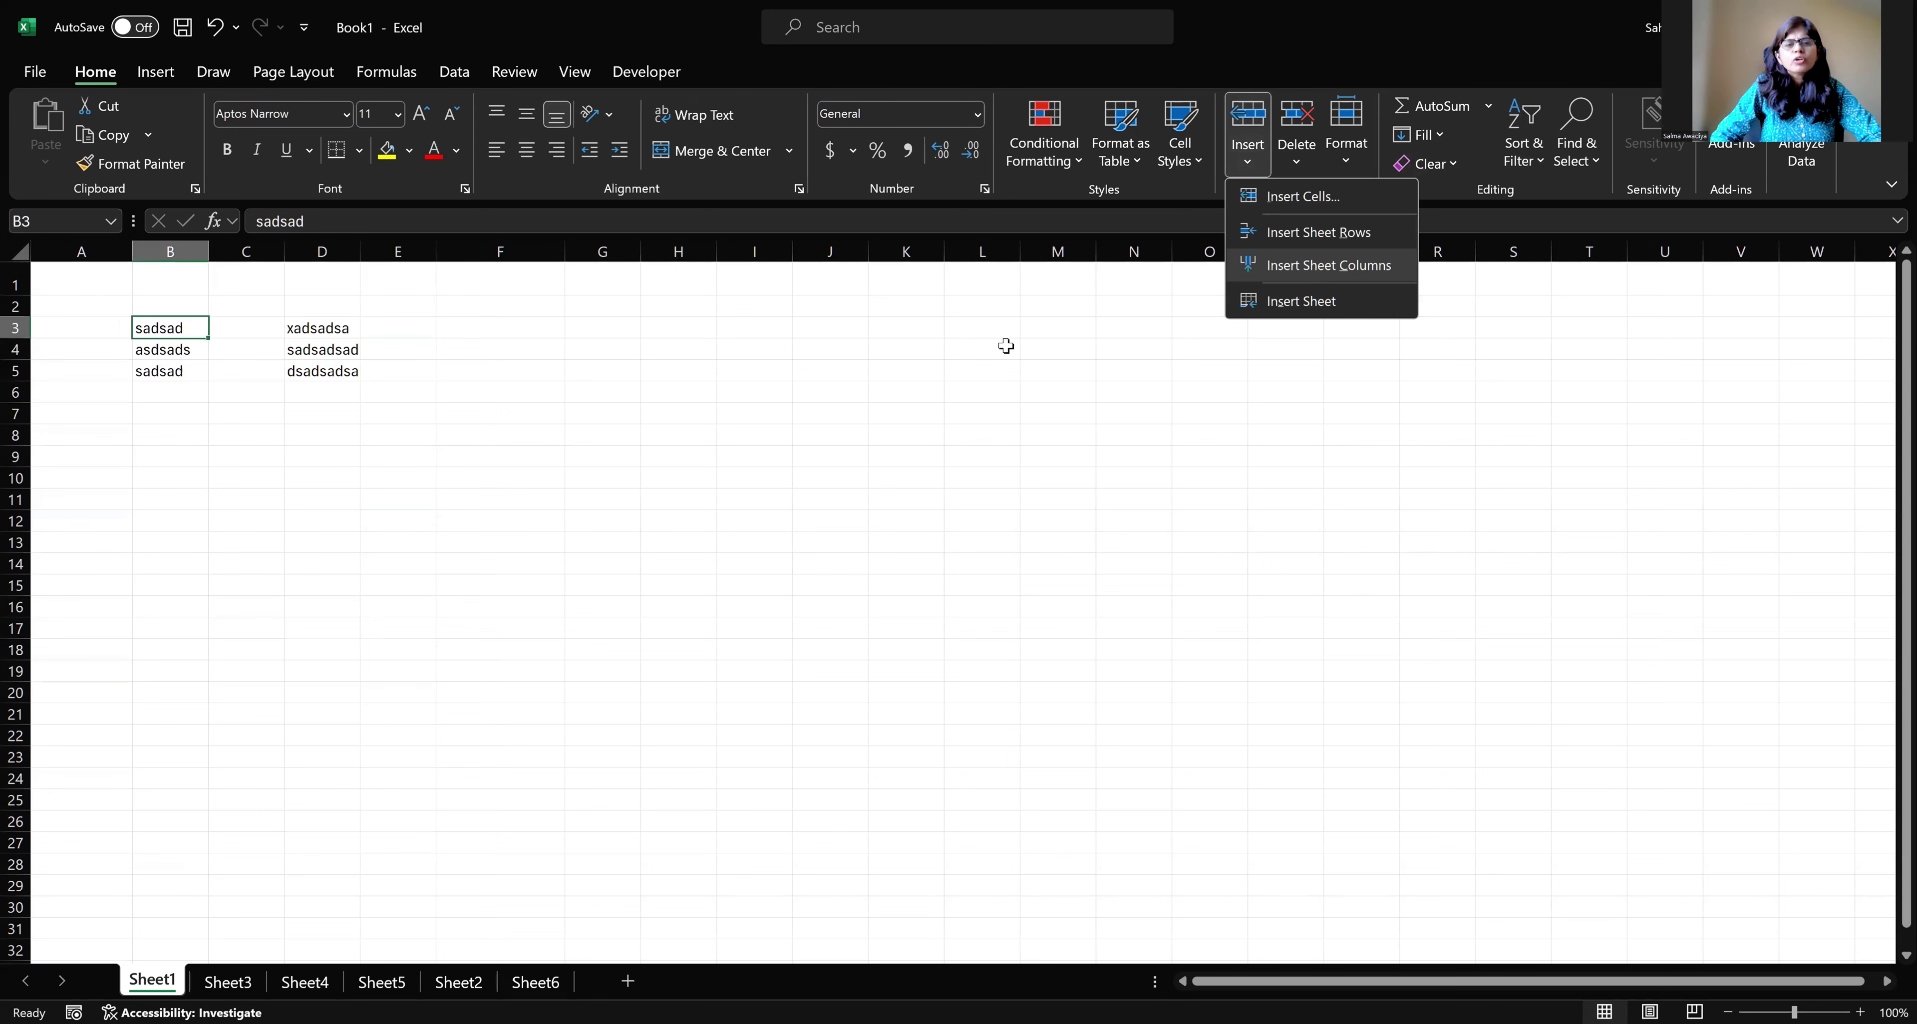
{"action": "left_click", "coordinate": [179, 253]}
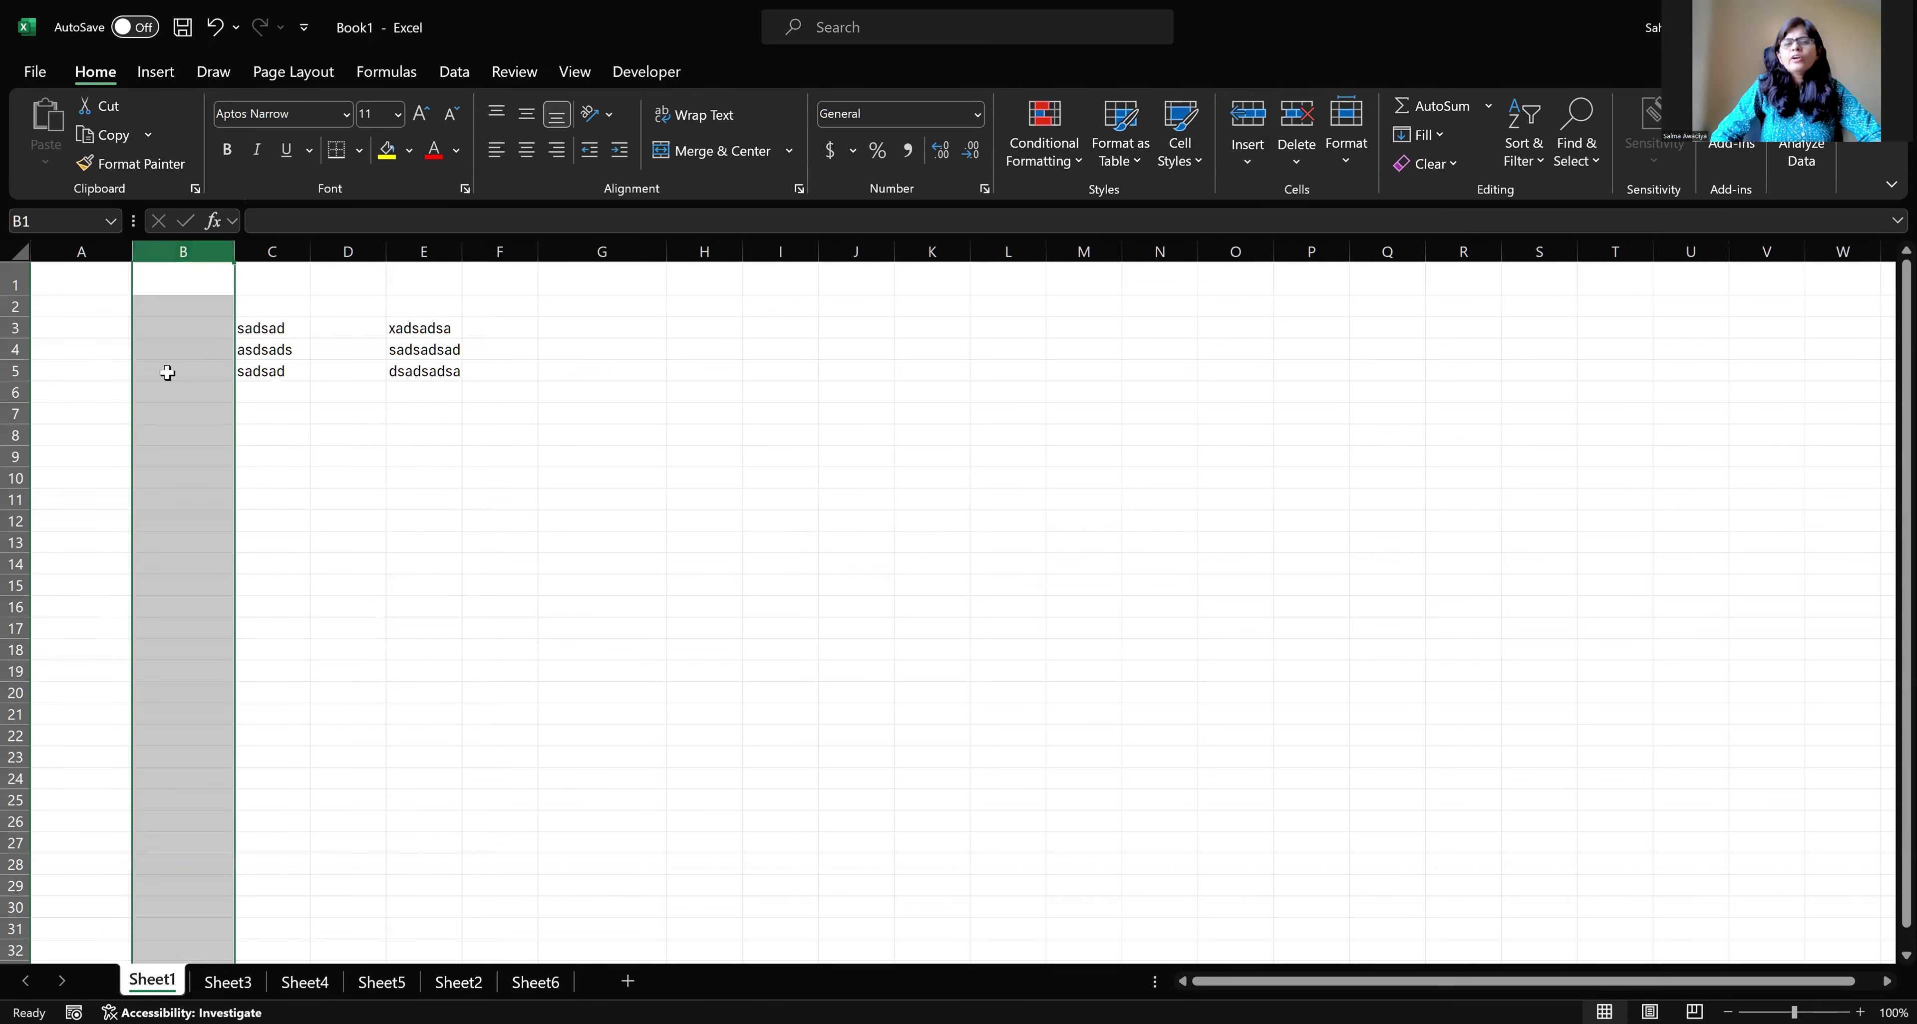
{"action": "left_click", "coordinate": [104, 347]}
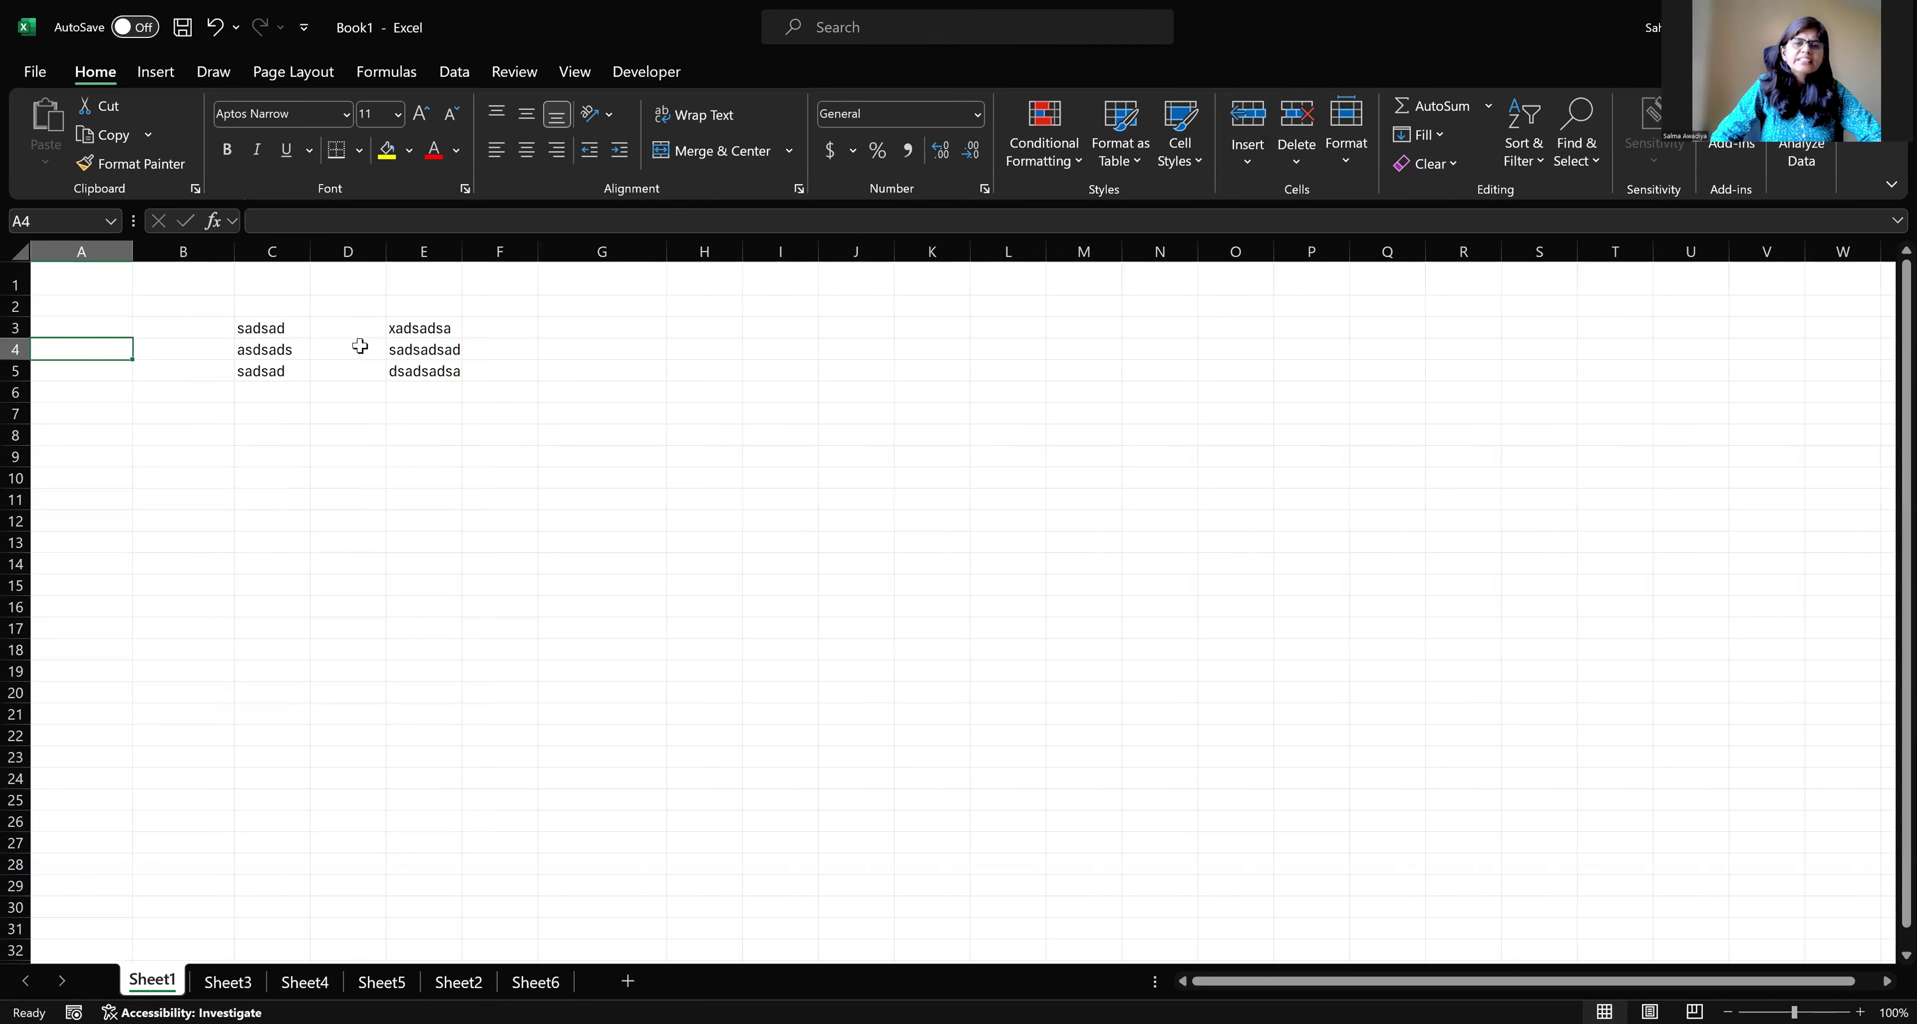
{"action": "left_click", "coordinate": [445, 348]}
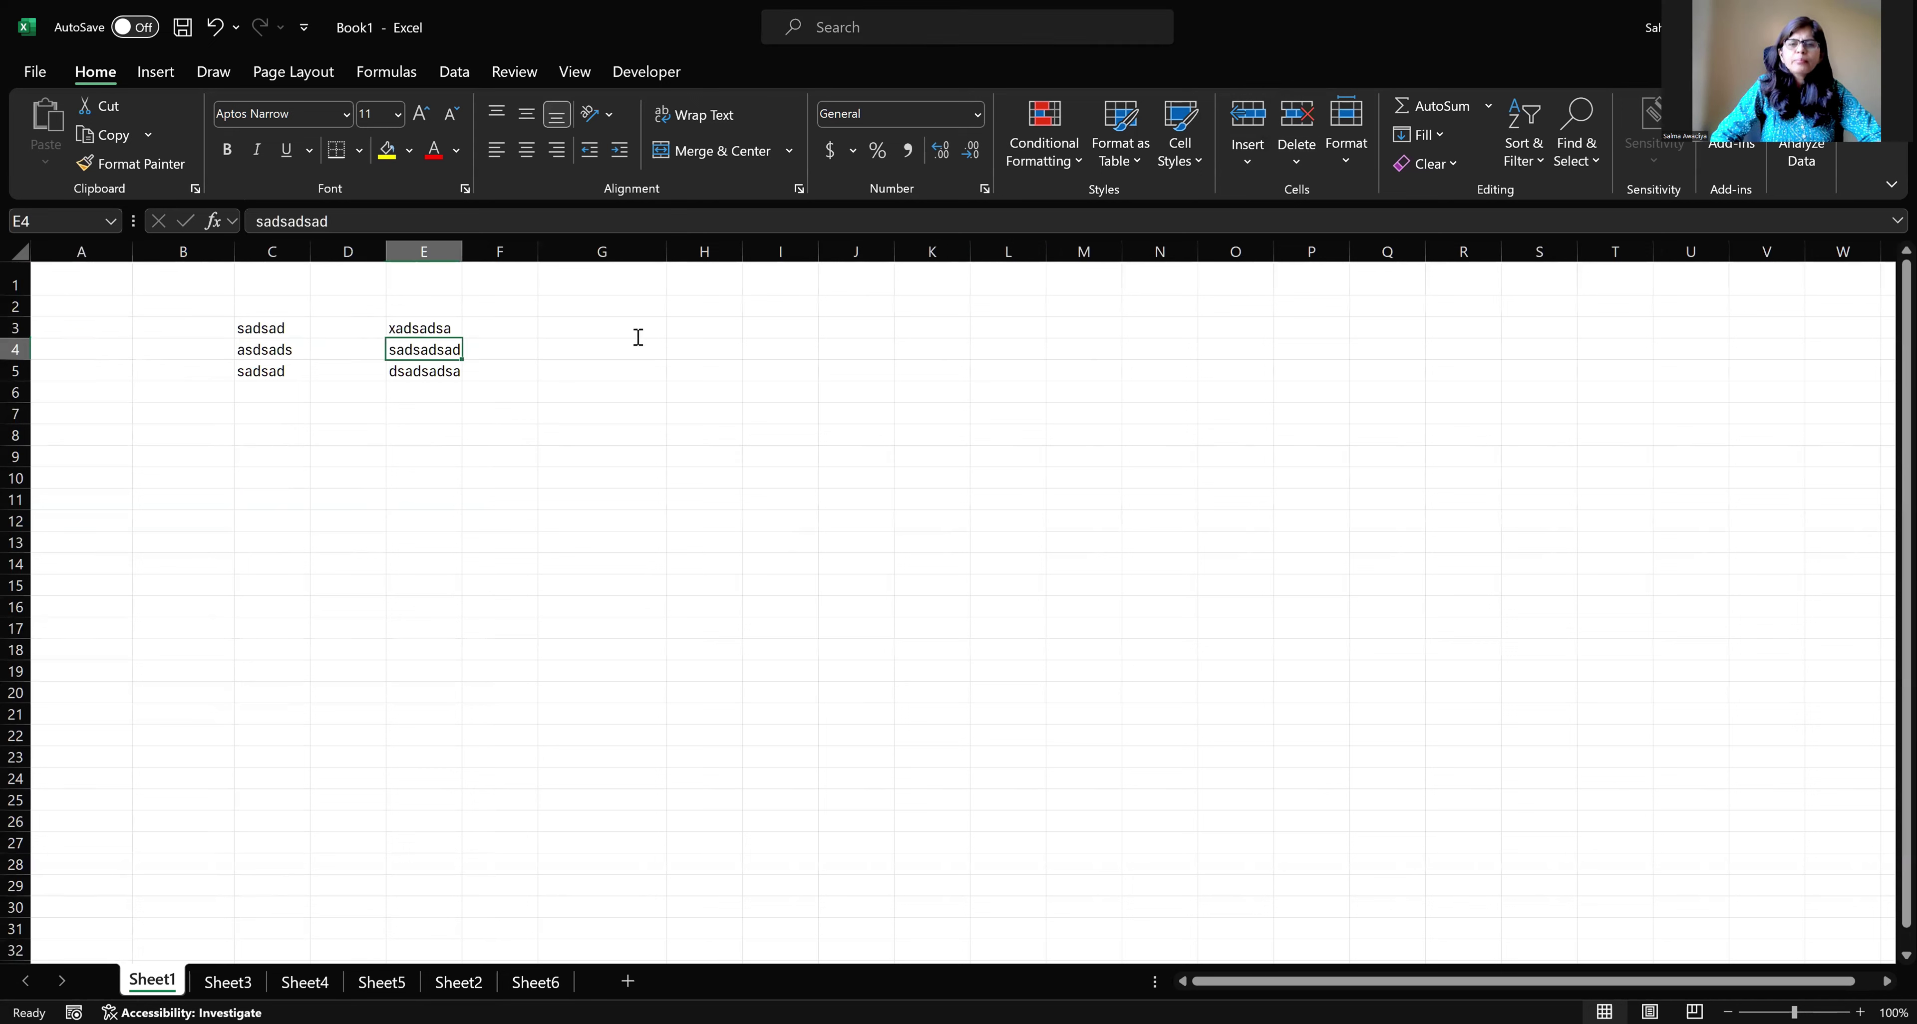
Step: Insert a blank row at row 4 between the sample text rows
{"action": "left_click", "coordinate": [1262, 170]}
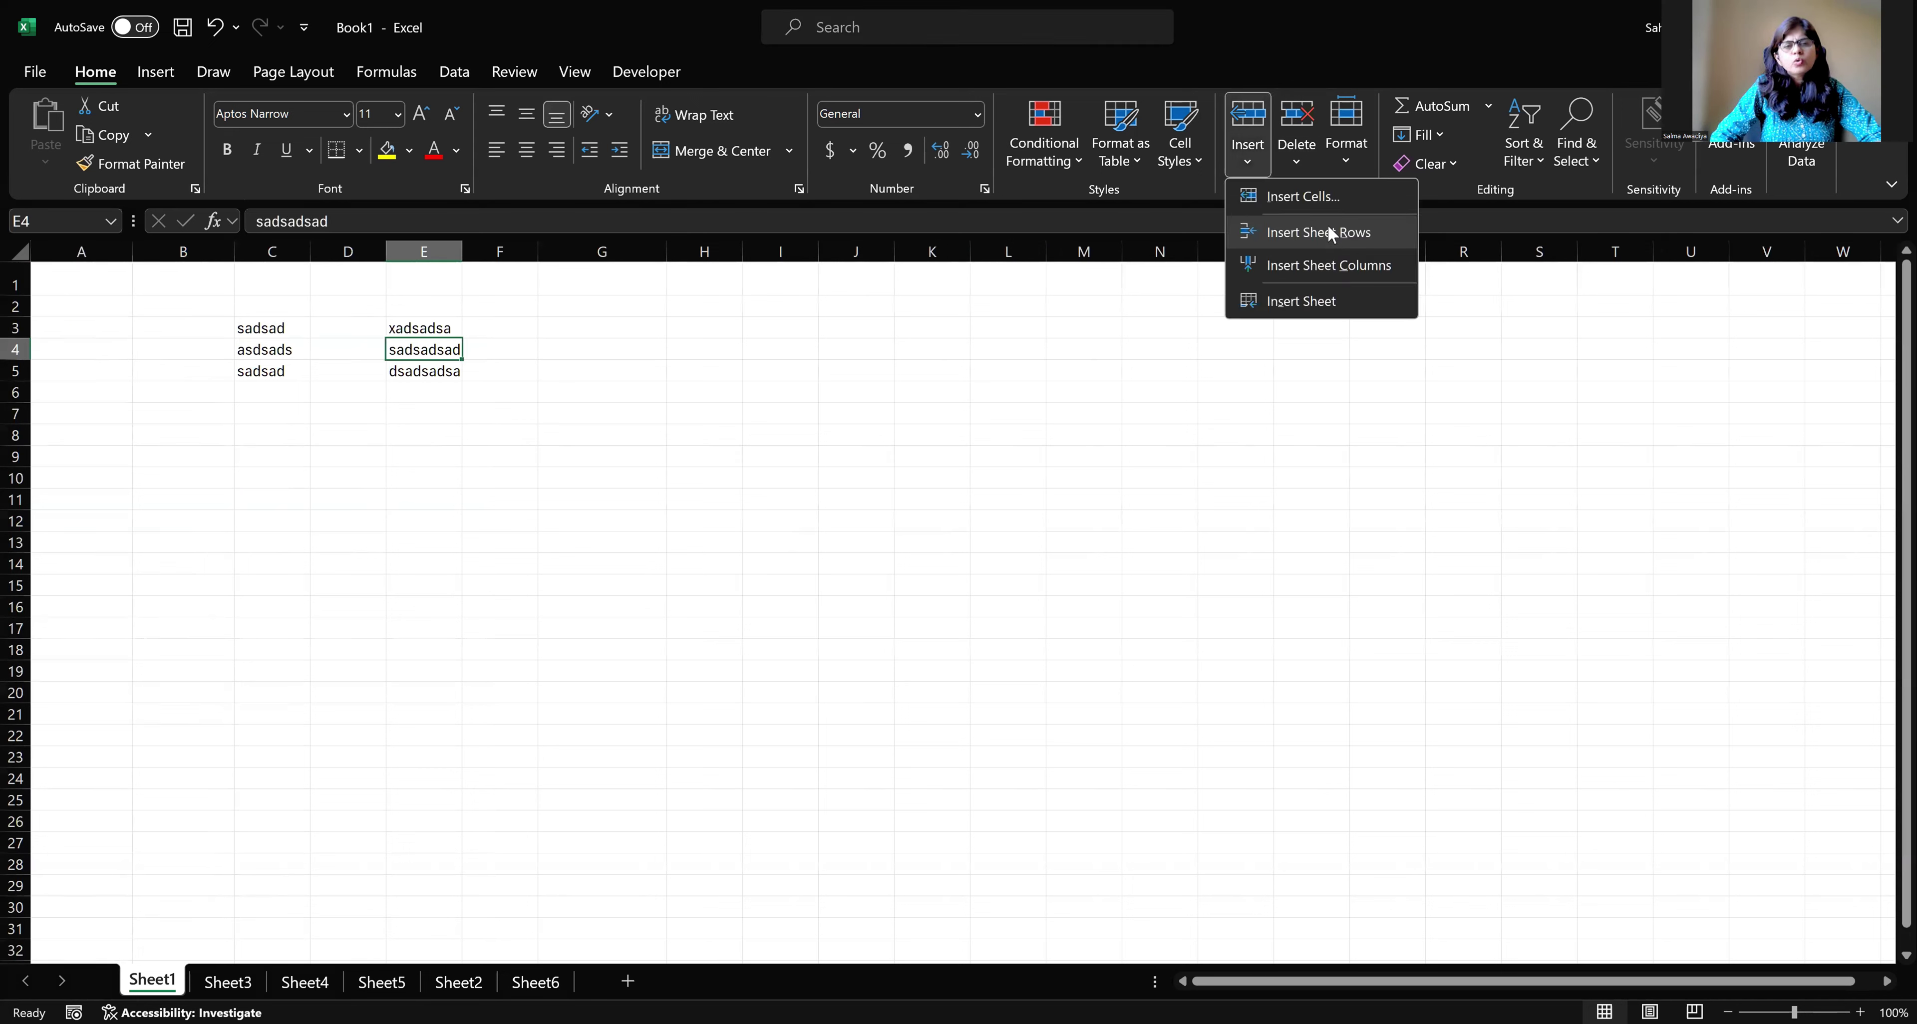
{"action": "left_click", "coordinate": [1330, 232]}
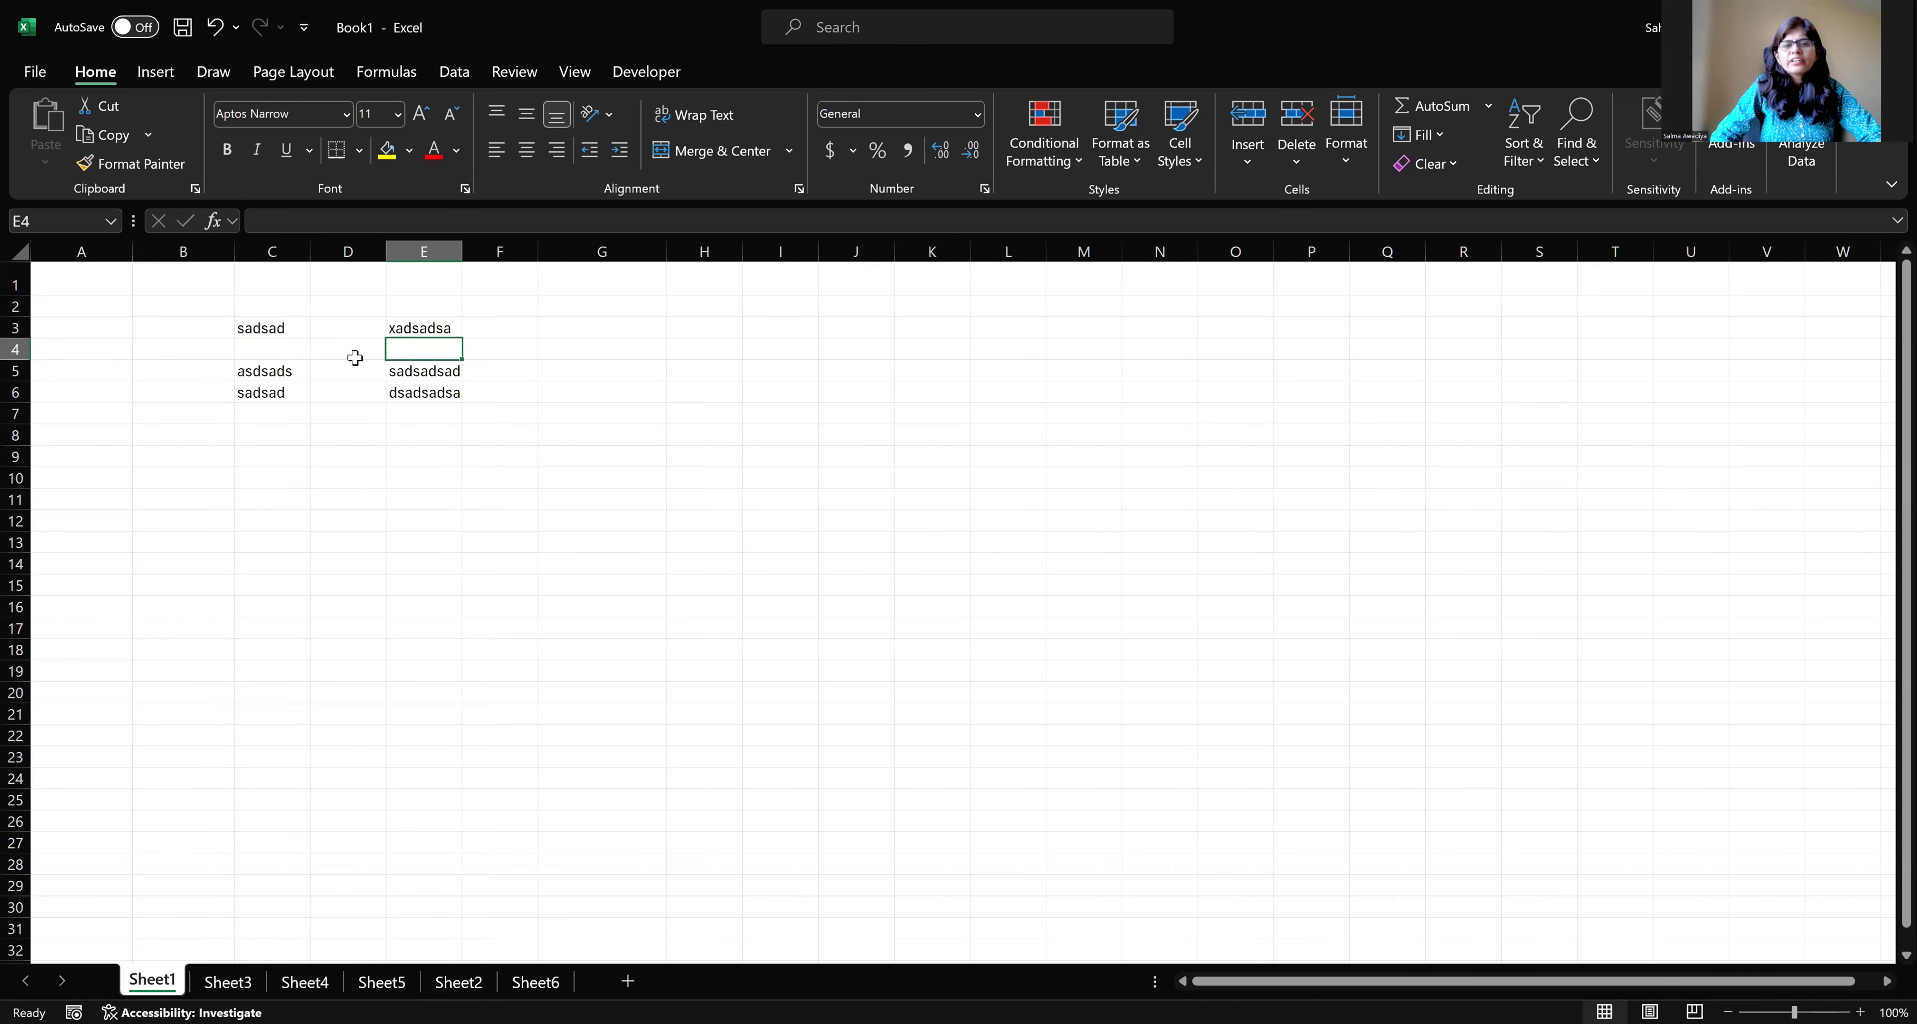
{"action": "left_click_drag", "start_coordinate": [355, 358], "coordinate": [500, 372]}
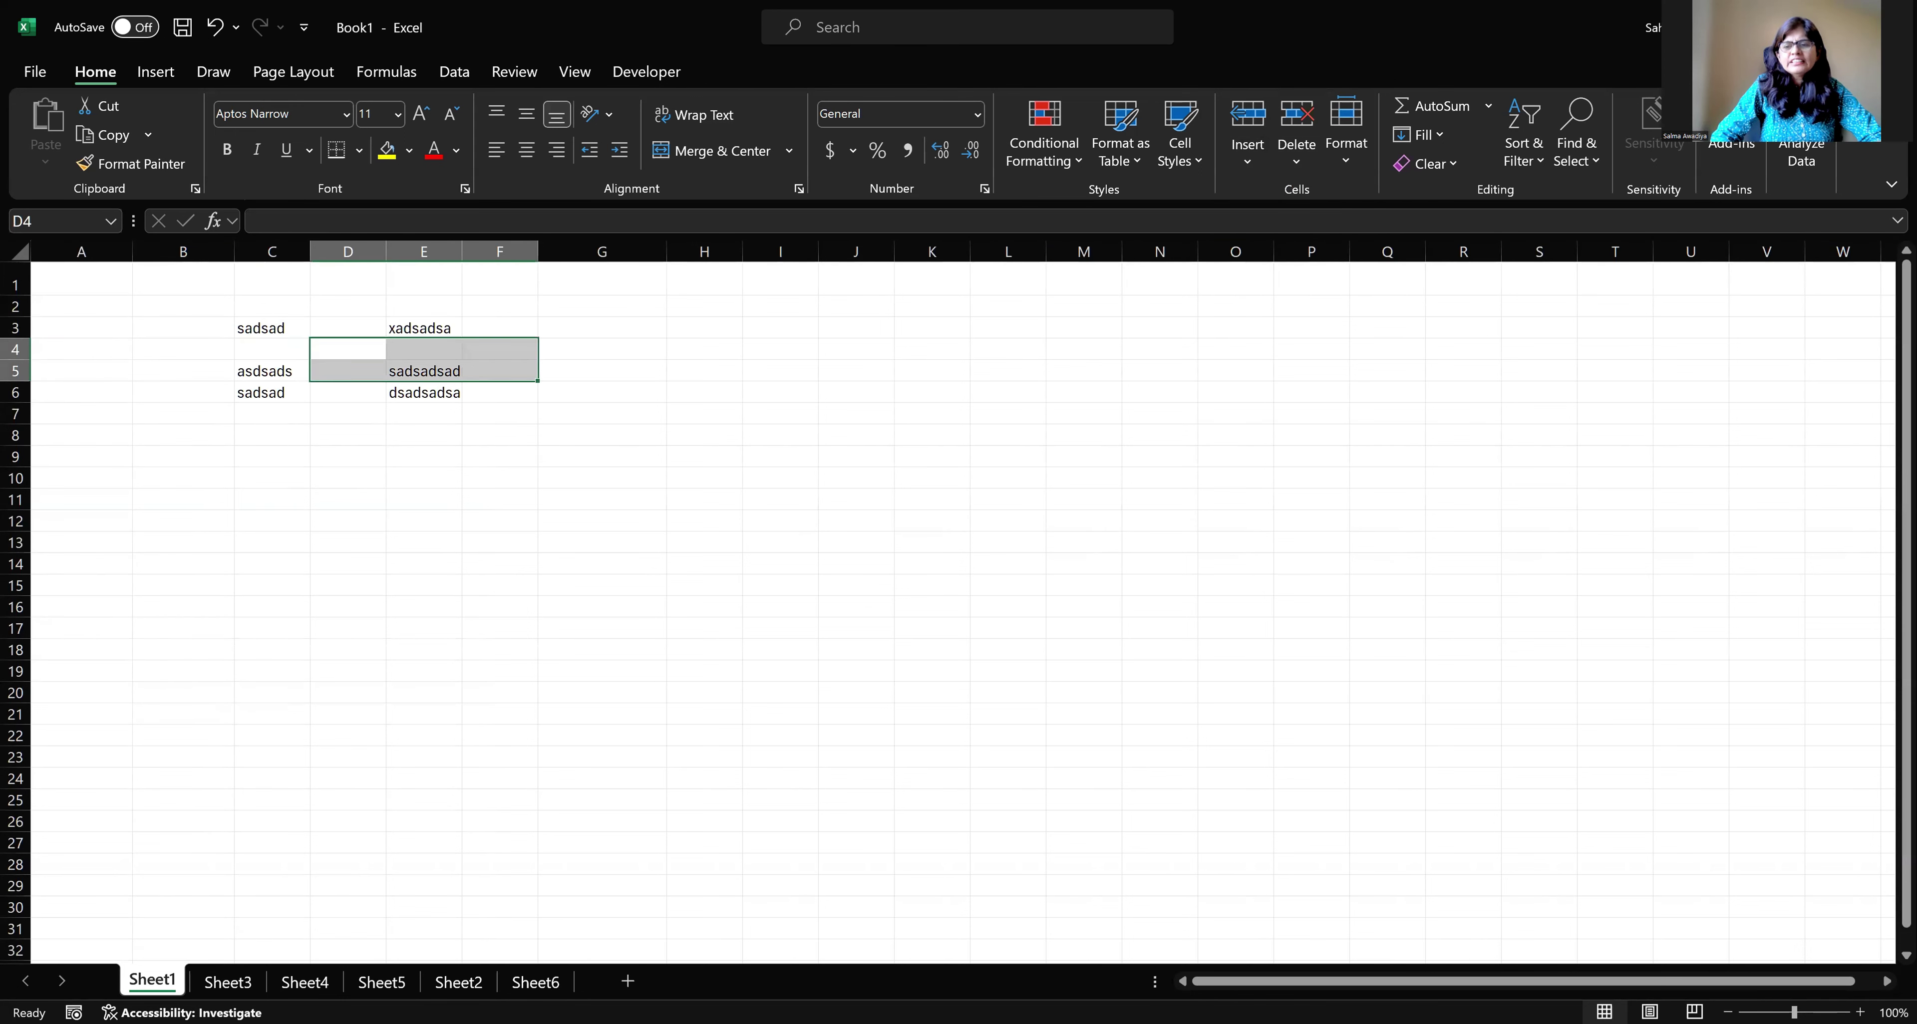
{"action": "scroll", "coordinate": [1425, 783], "scroll_direction": "up", "scroll_amount": 2}
{"action": "scroll", "coordinate": [1425, 783], "scroll_direction": "up", "scroll_amount": 2}
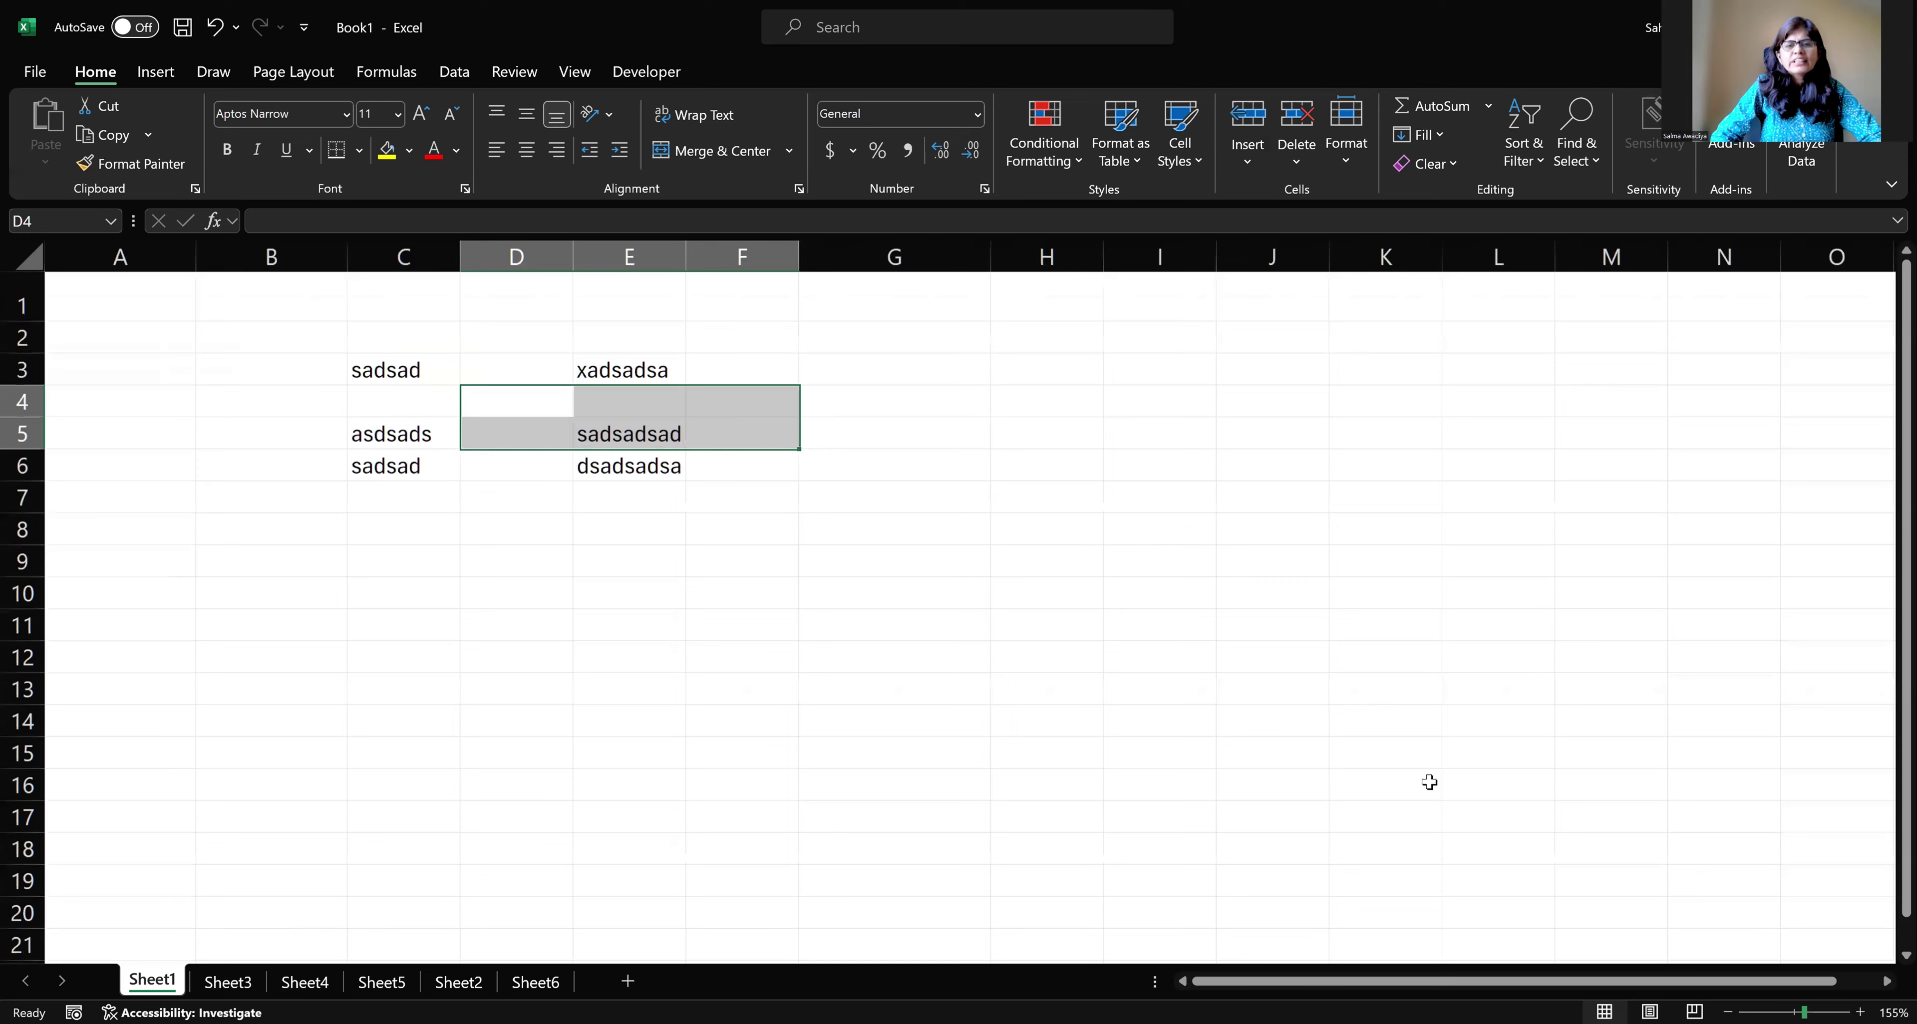
{"action": "scroll", "coordinate": [971, 624], "scroll_direction": "up", "scroll_amount": 2}
Step: Insert a blank row at row 6 so sadsad and dsadsadsa move to row 7
{"action": "left_click", "coordinate": [971, 624]}
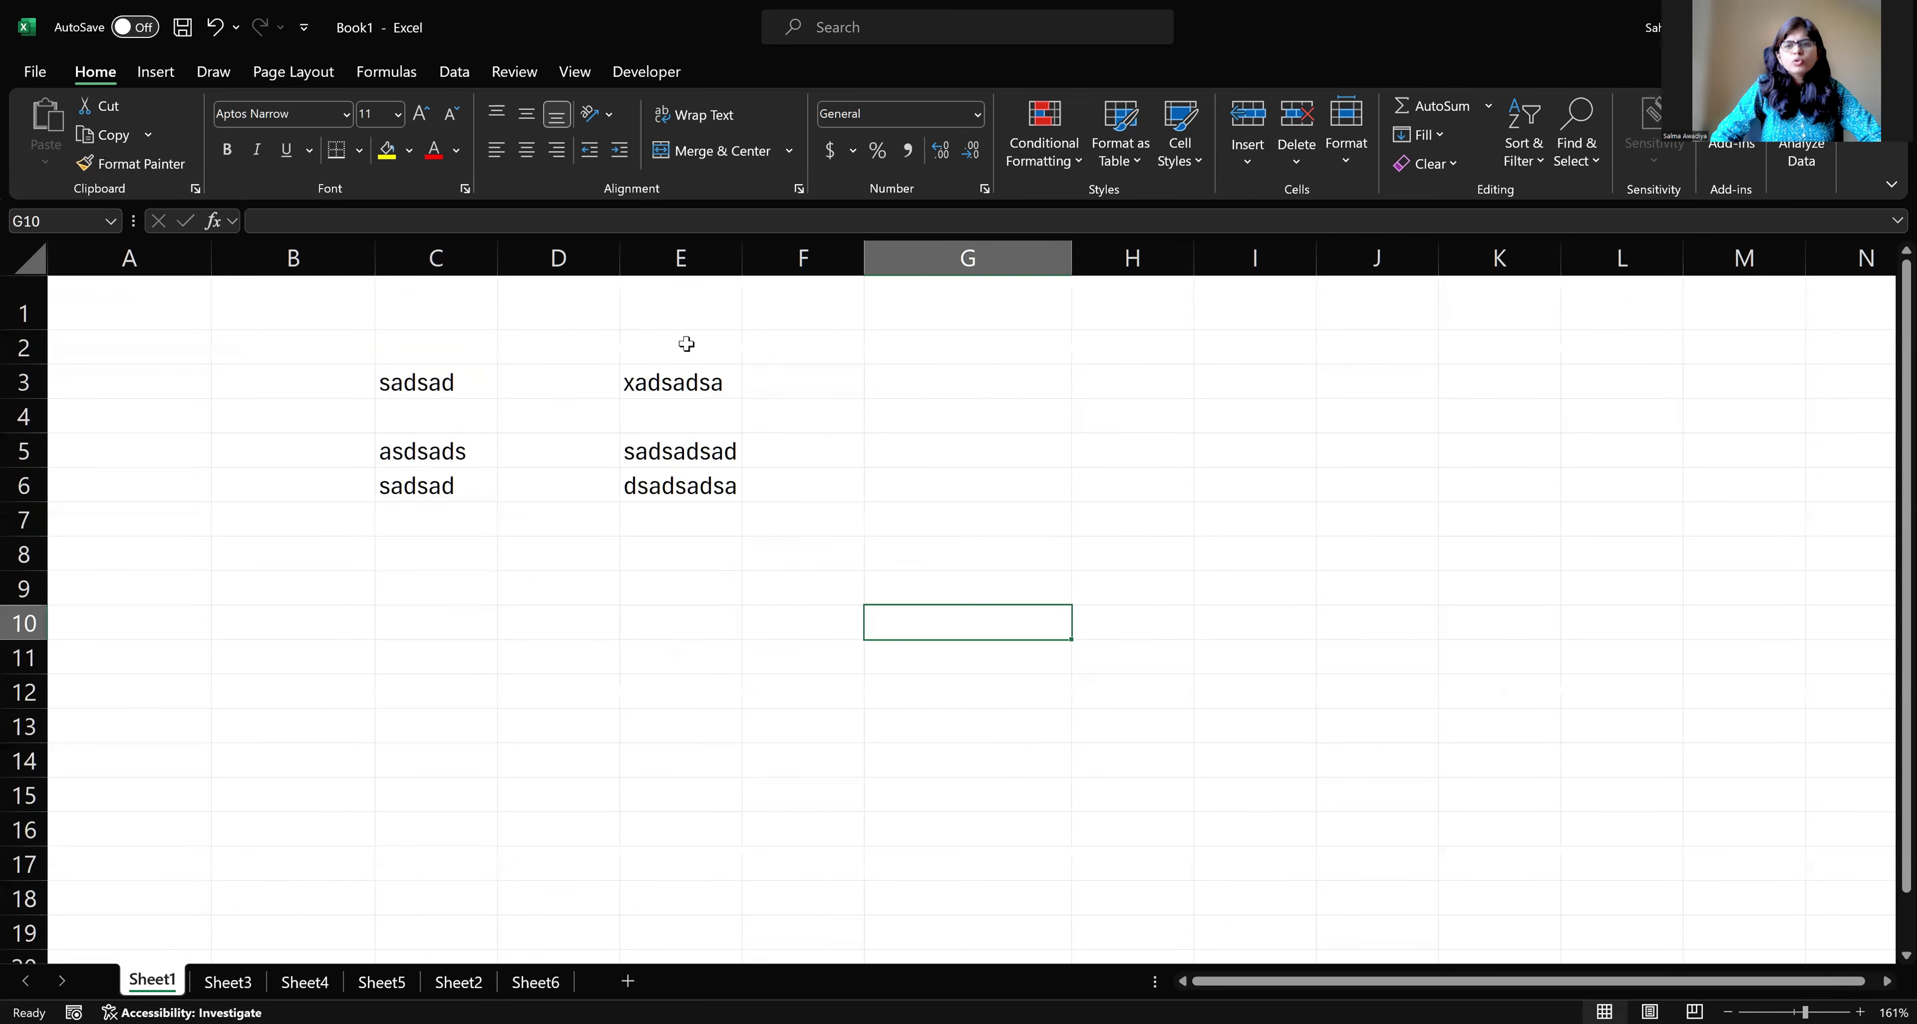
{"action": "left_click", "coordinate": [1237, 168]}
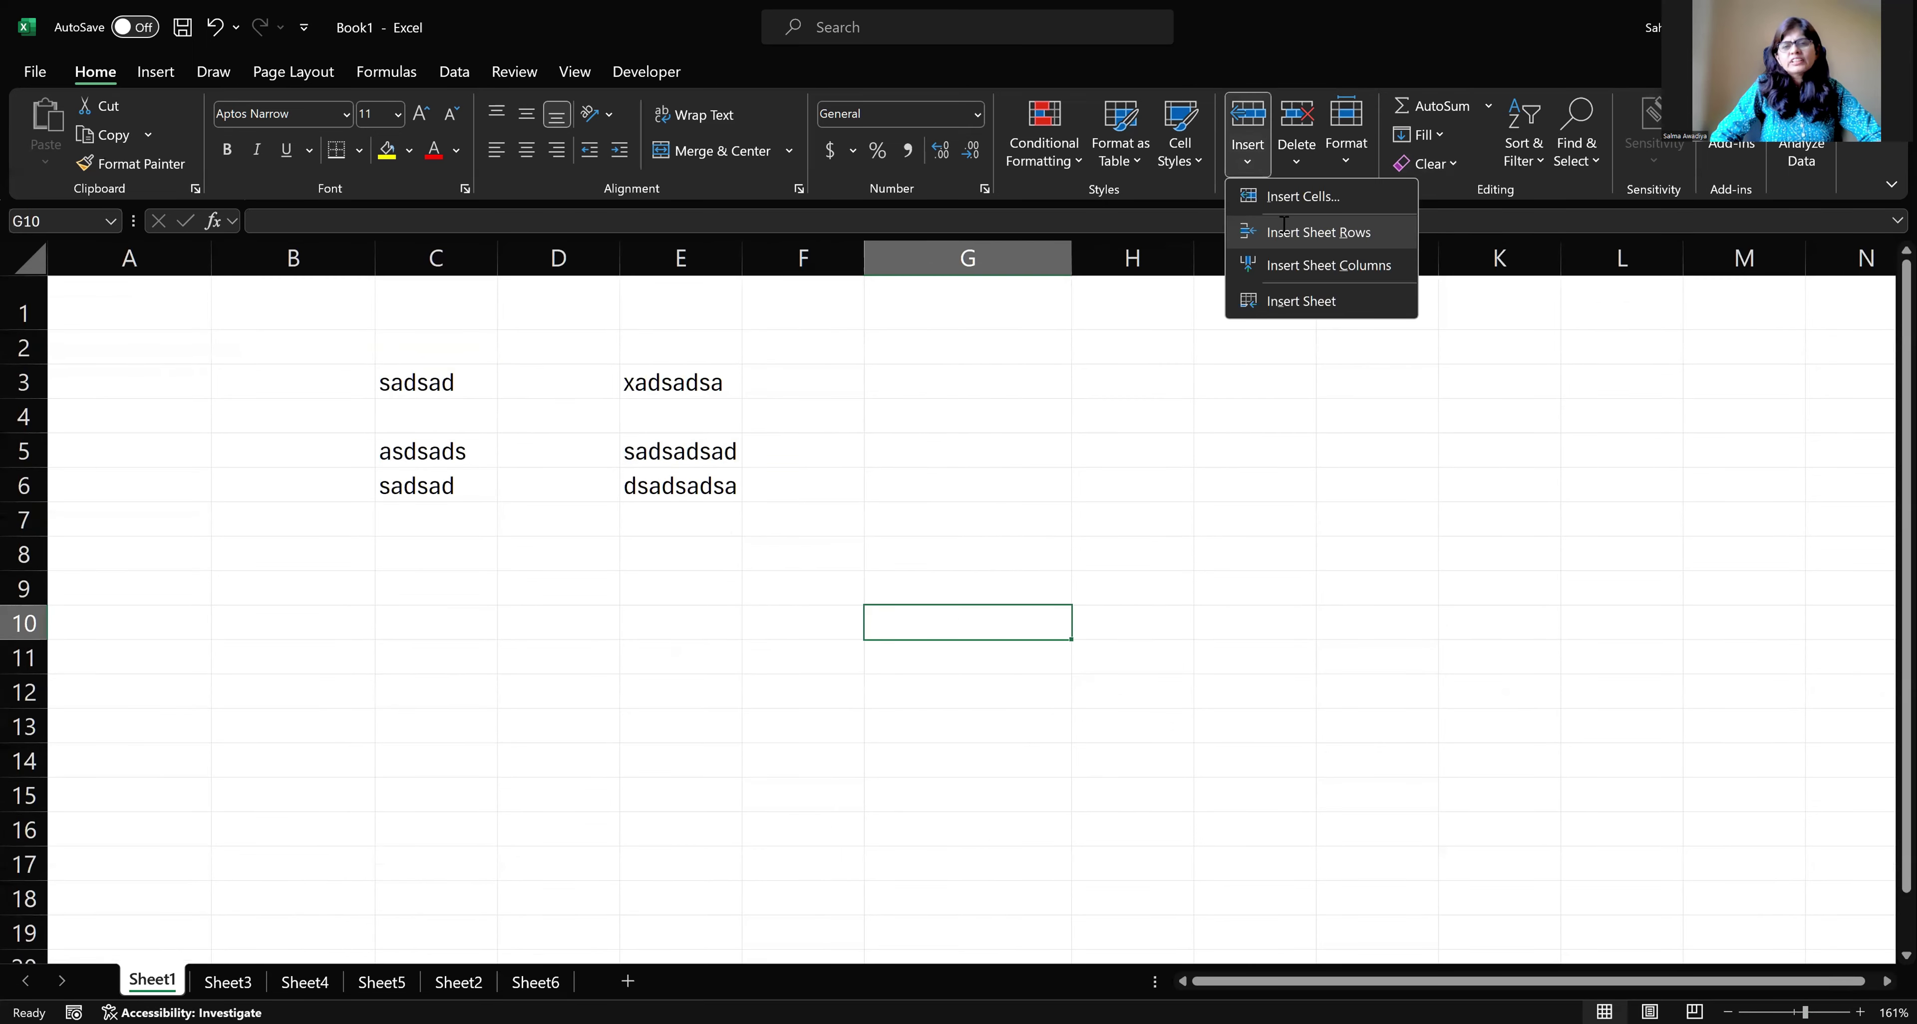
{"action": "left_click", "coordinate": [698, 402]}
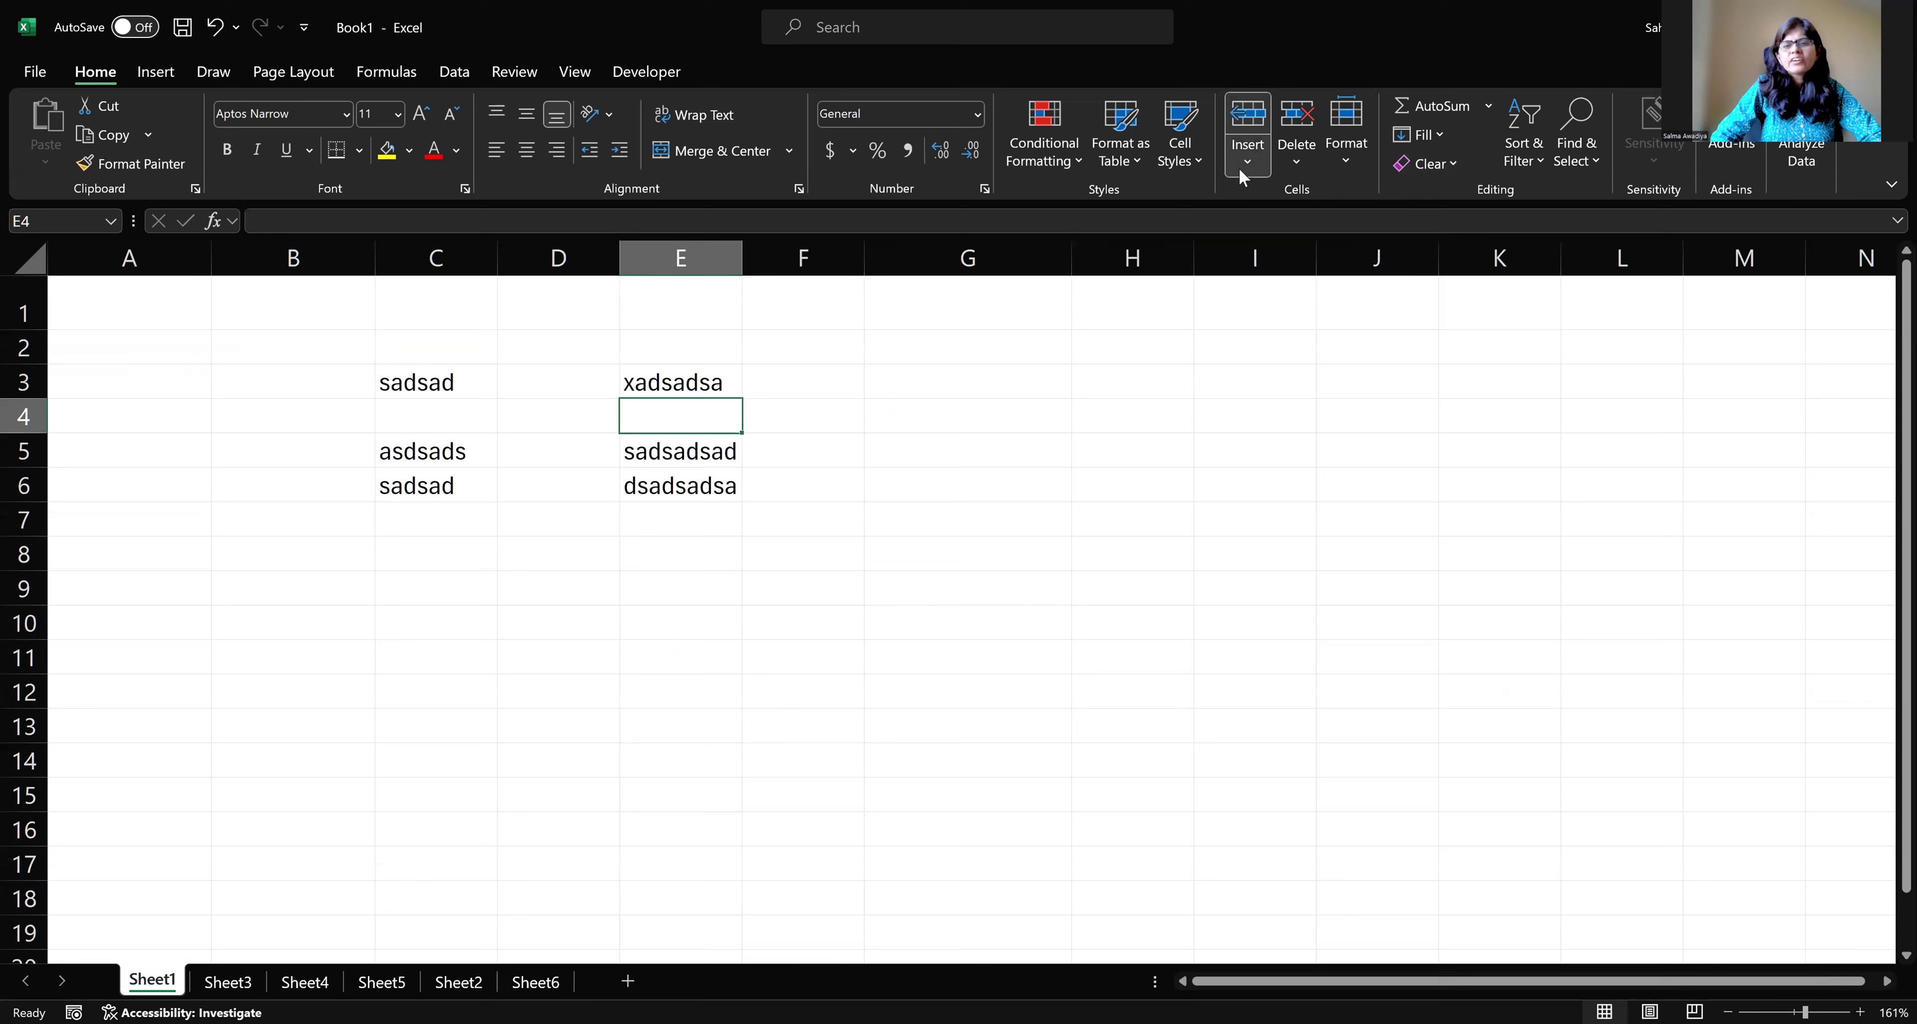
{"action": "left_click", "coordinate": [1246, 158]}
{"action": "left_click", "coordinate": [685, 486]}
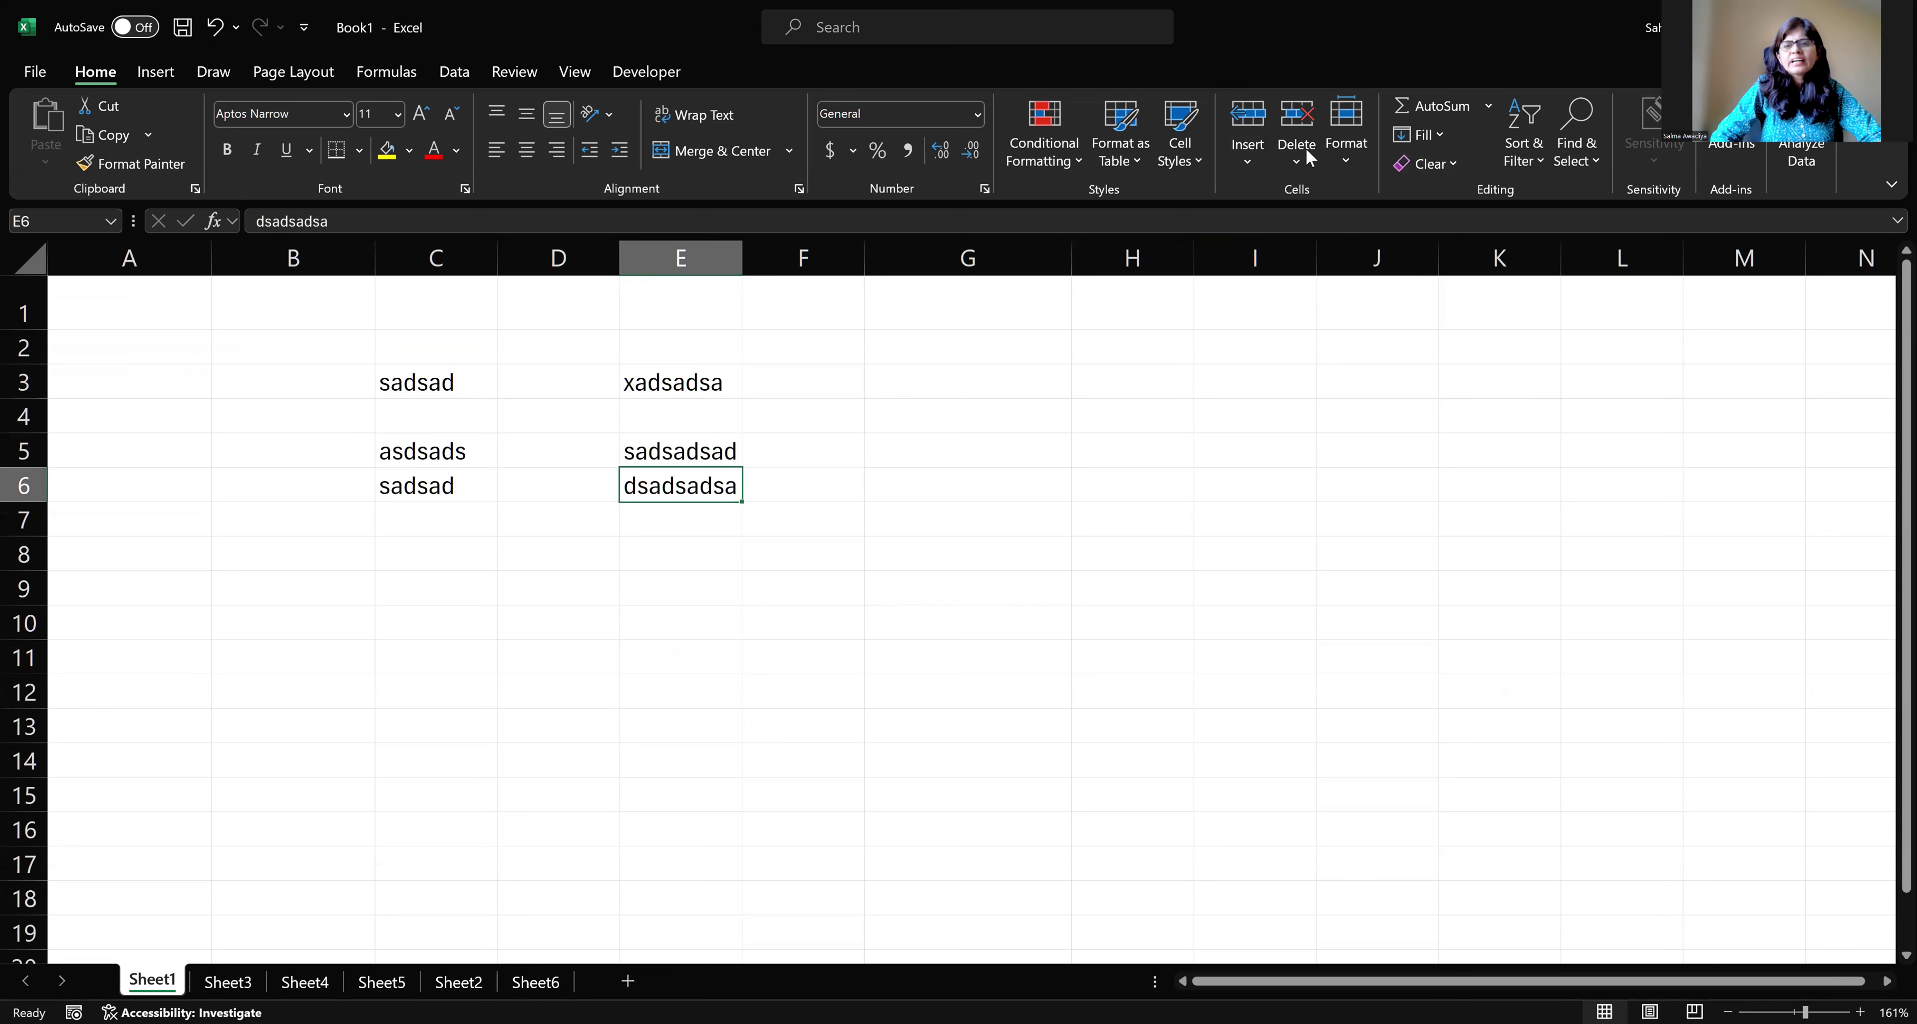
{"action": "left_click", "coordinate": [1230, 173]}
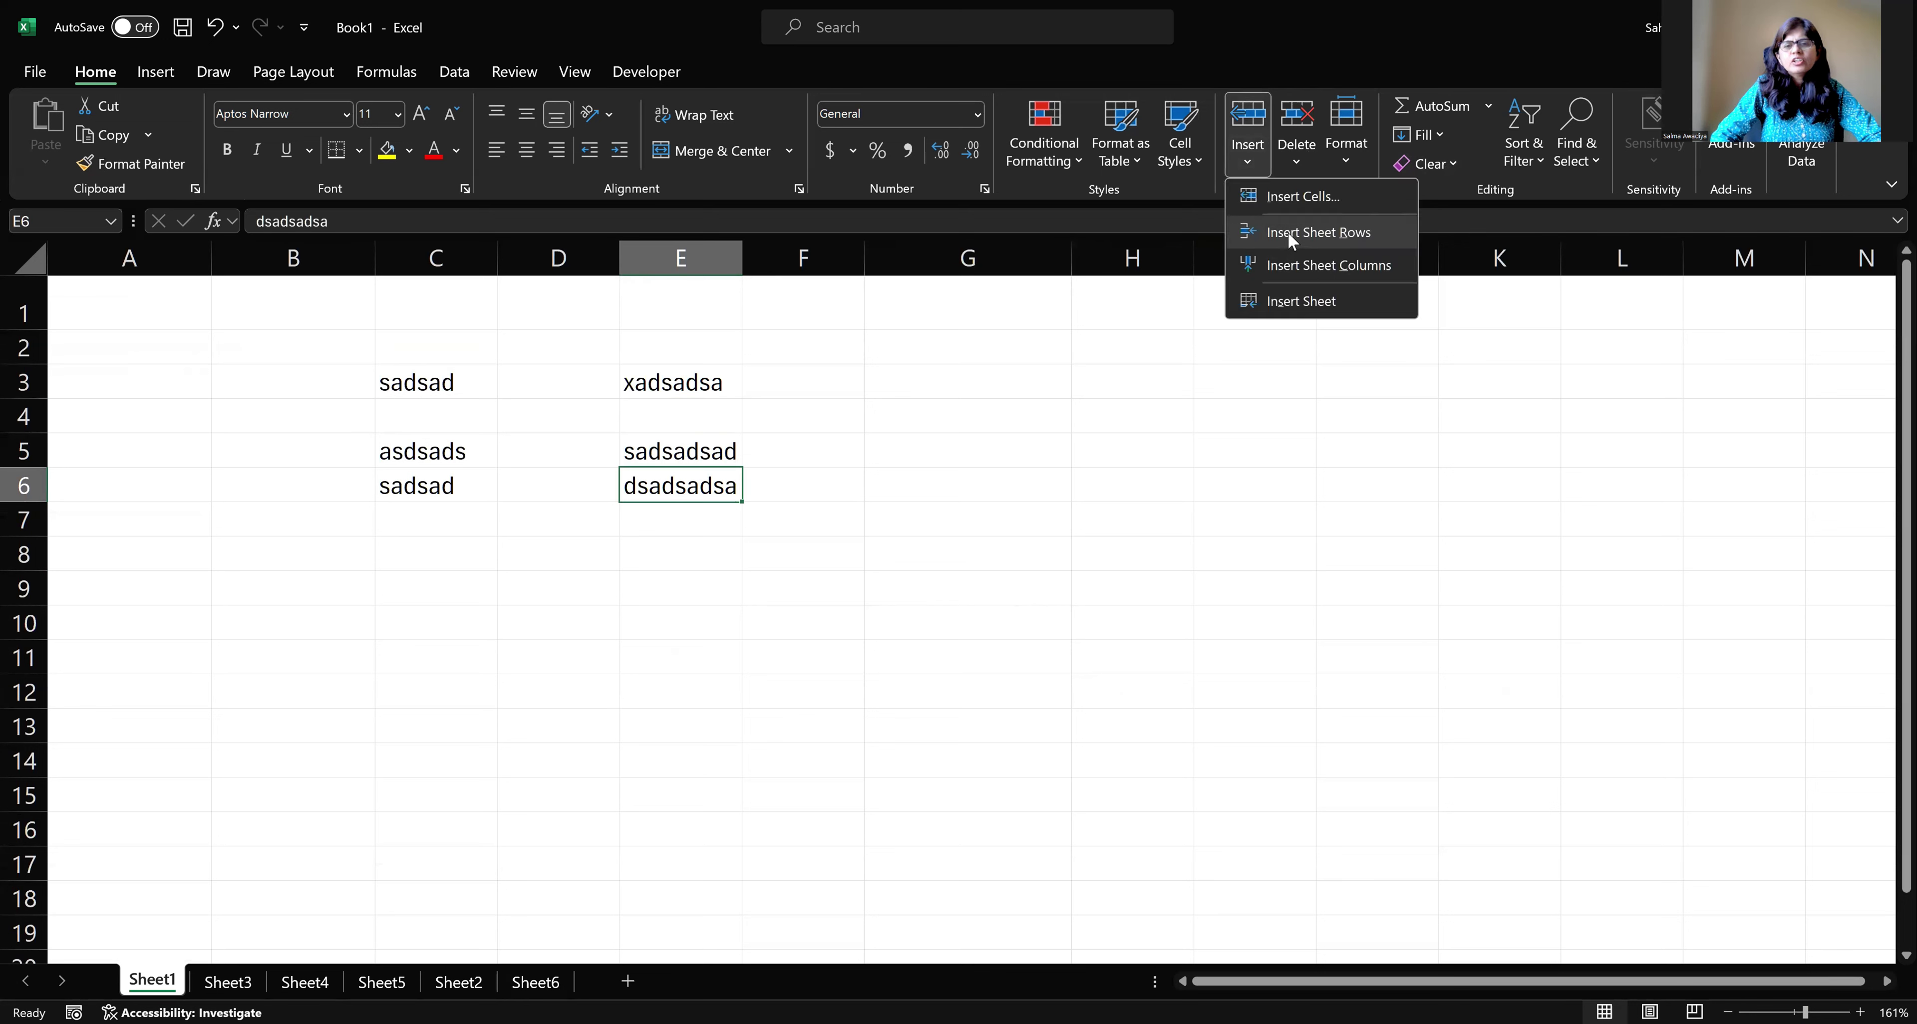
{"action": "left_click", "coordinate": [1288, 232]}
{"action": "left_click", "coordinate": [669, 382]}
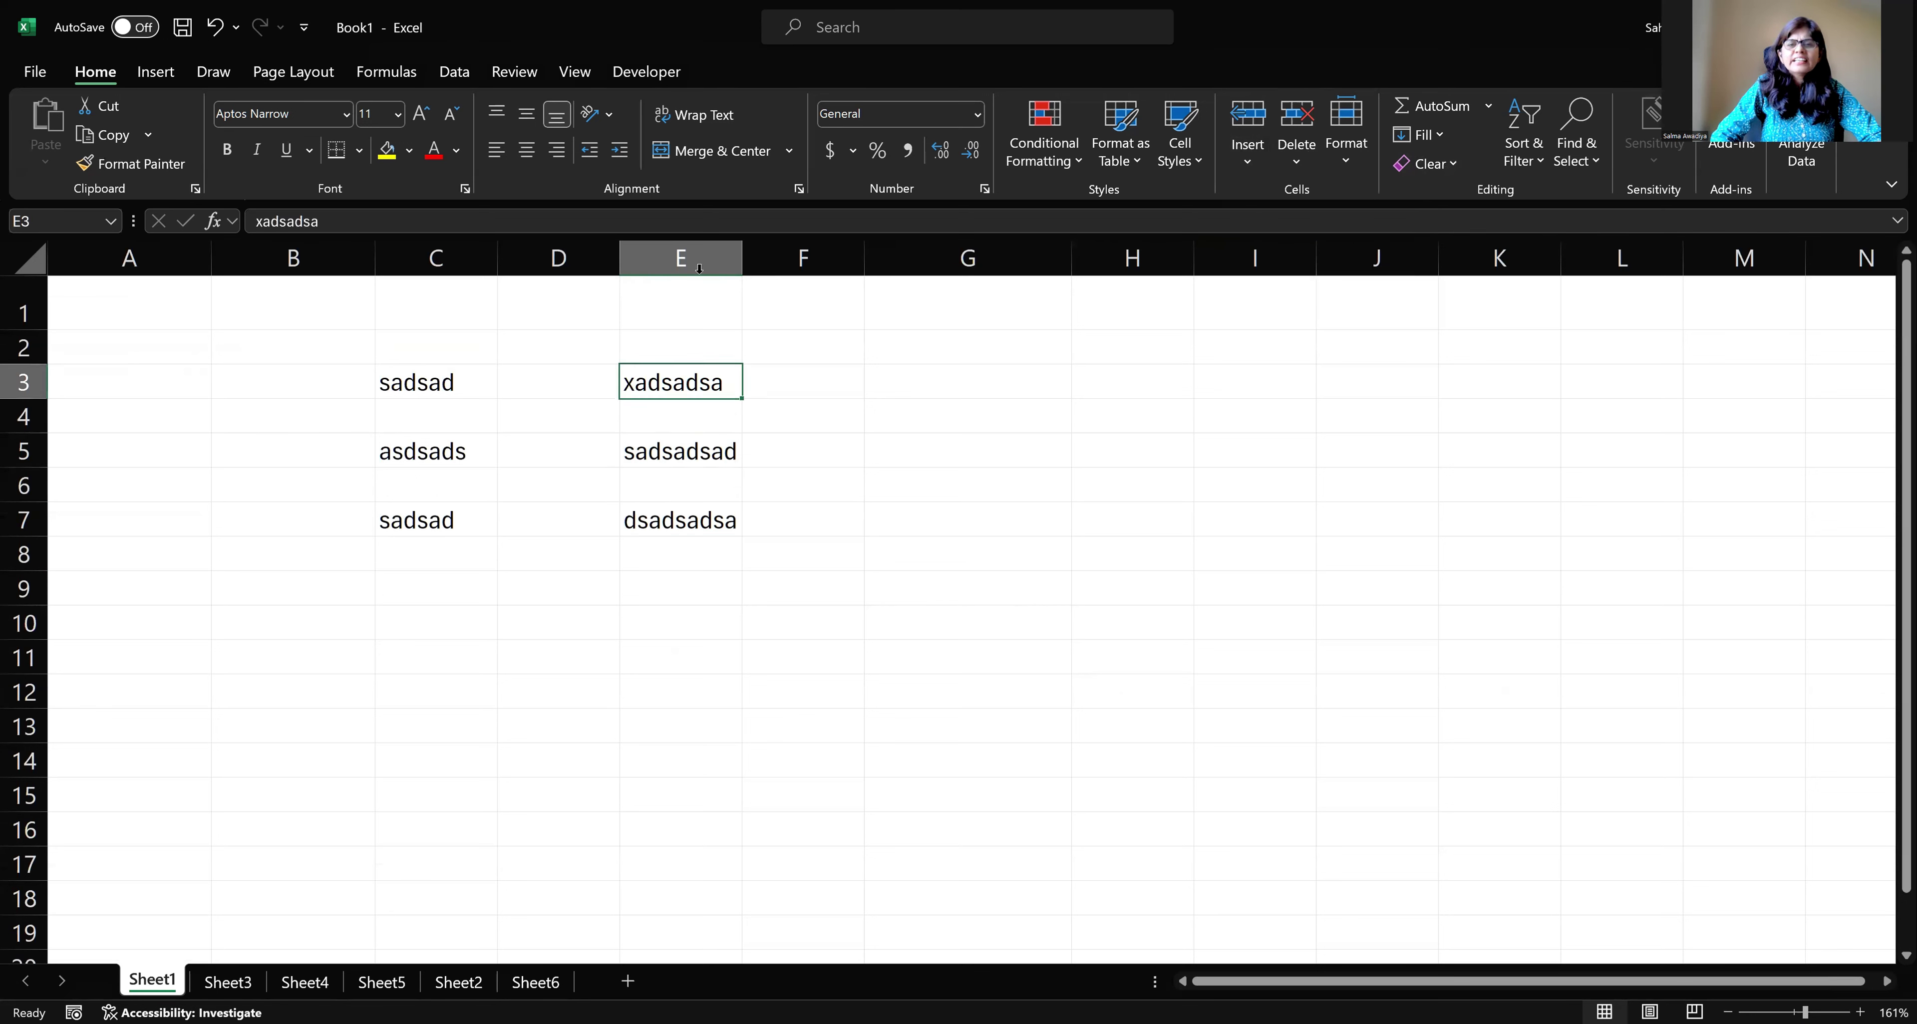
Step: Insert a blank column at E, shifting the data into column F
{"action": "left_click", "coordinate": [1243, 163]}
{"action": "left_click", "coordinate": [1310, 265]}
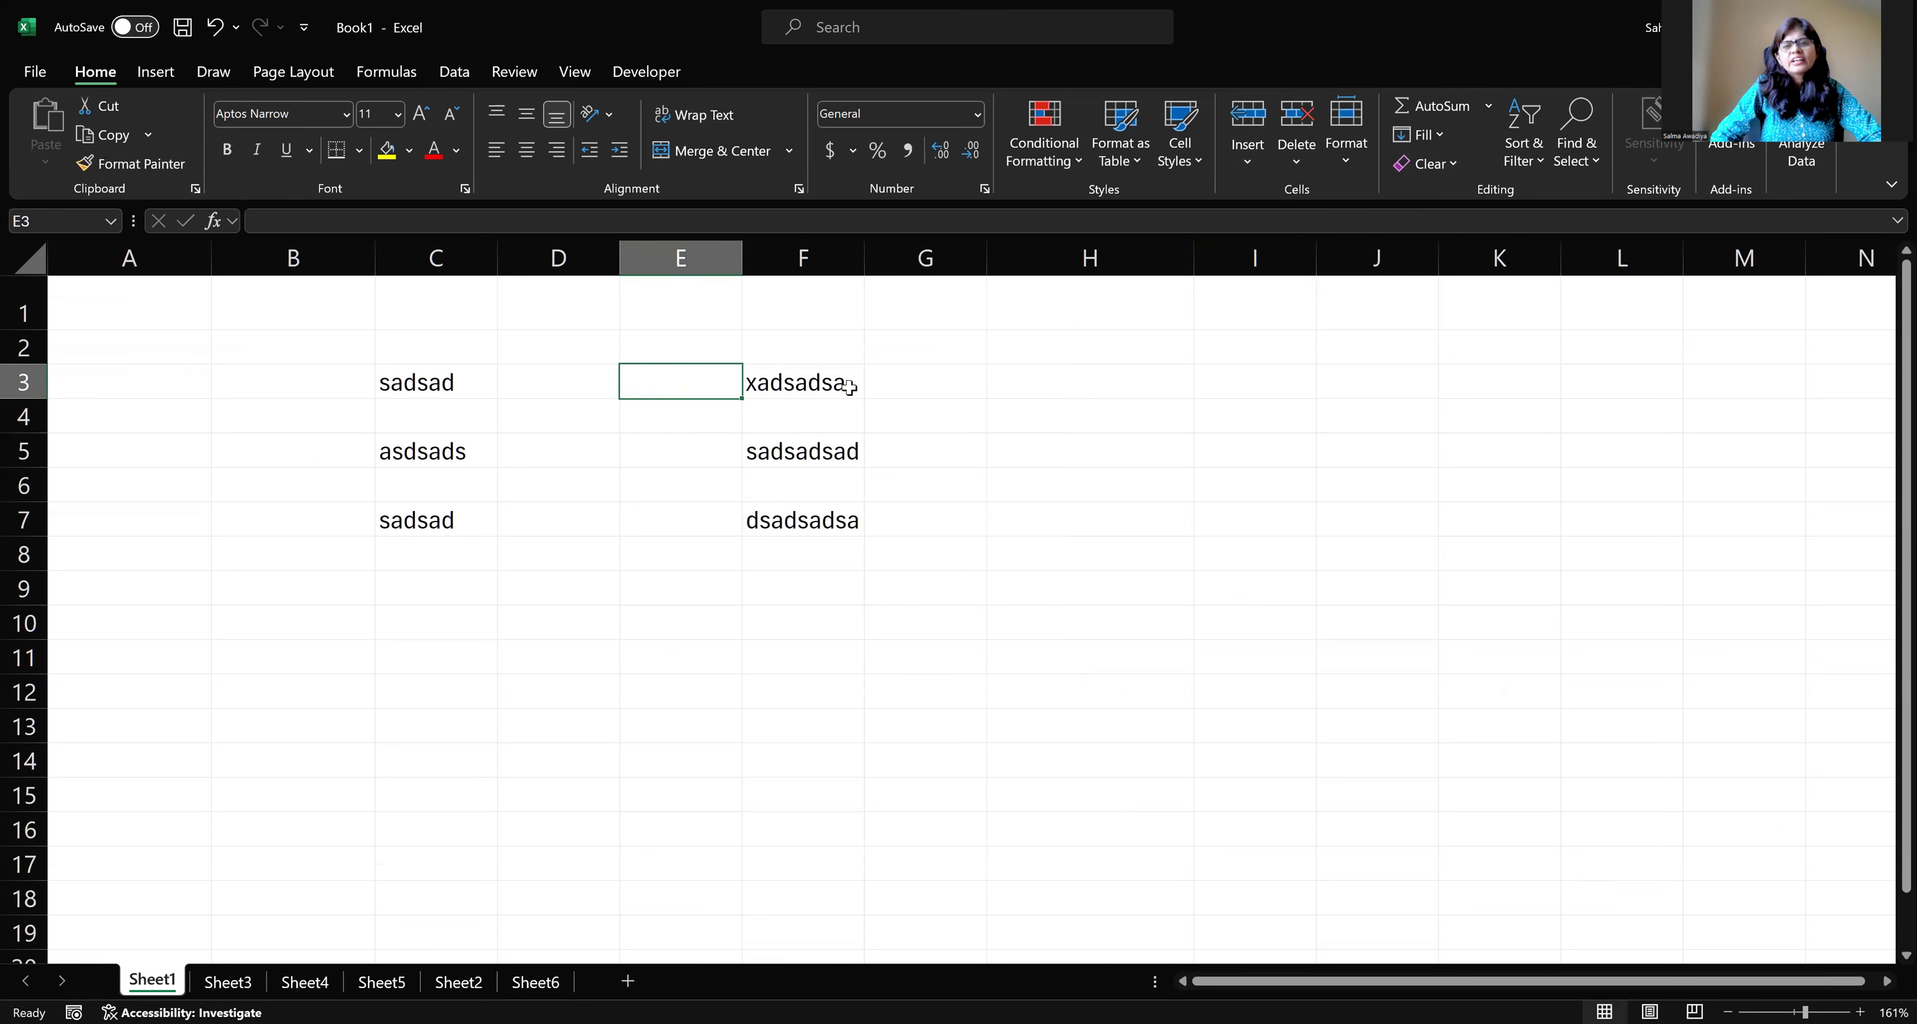
{"action": "left_click", "coordinate": [1300, 171]}
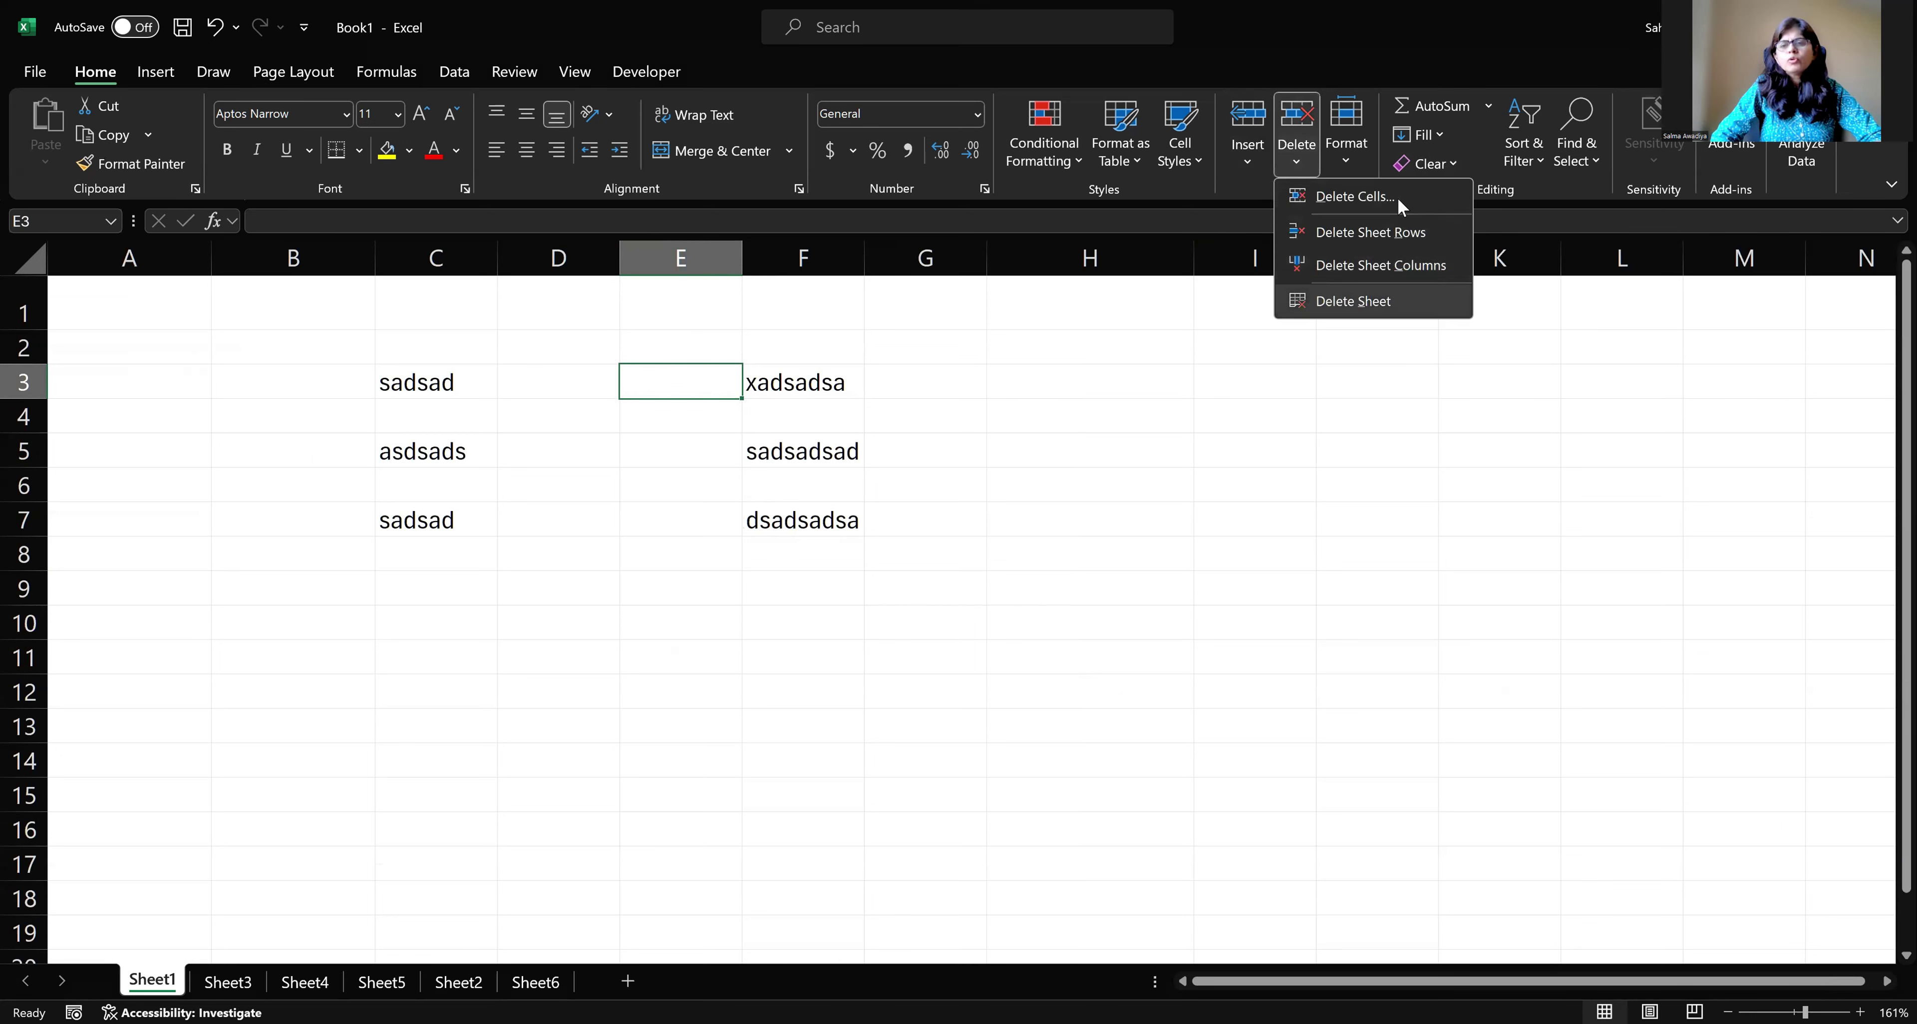
{"action": "left_click", "coordinate": [1246, 153]}
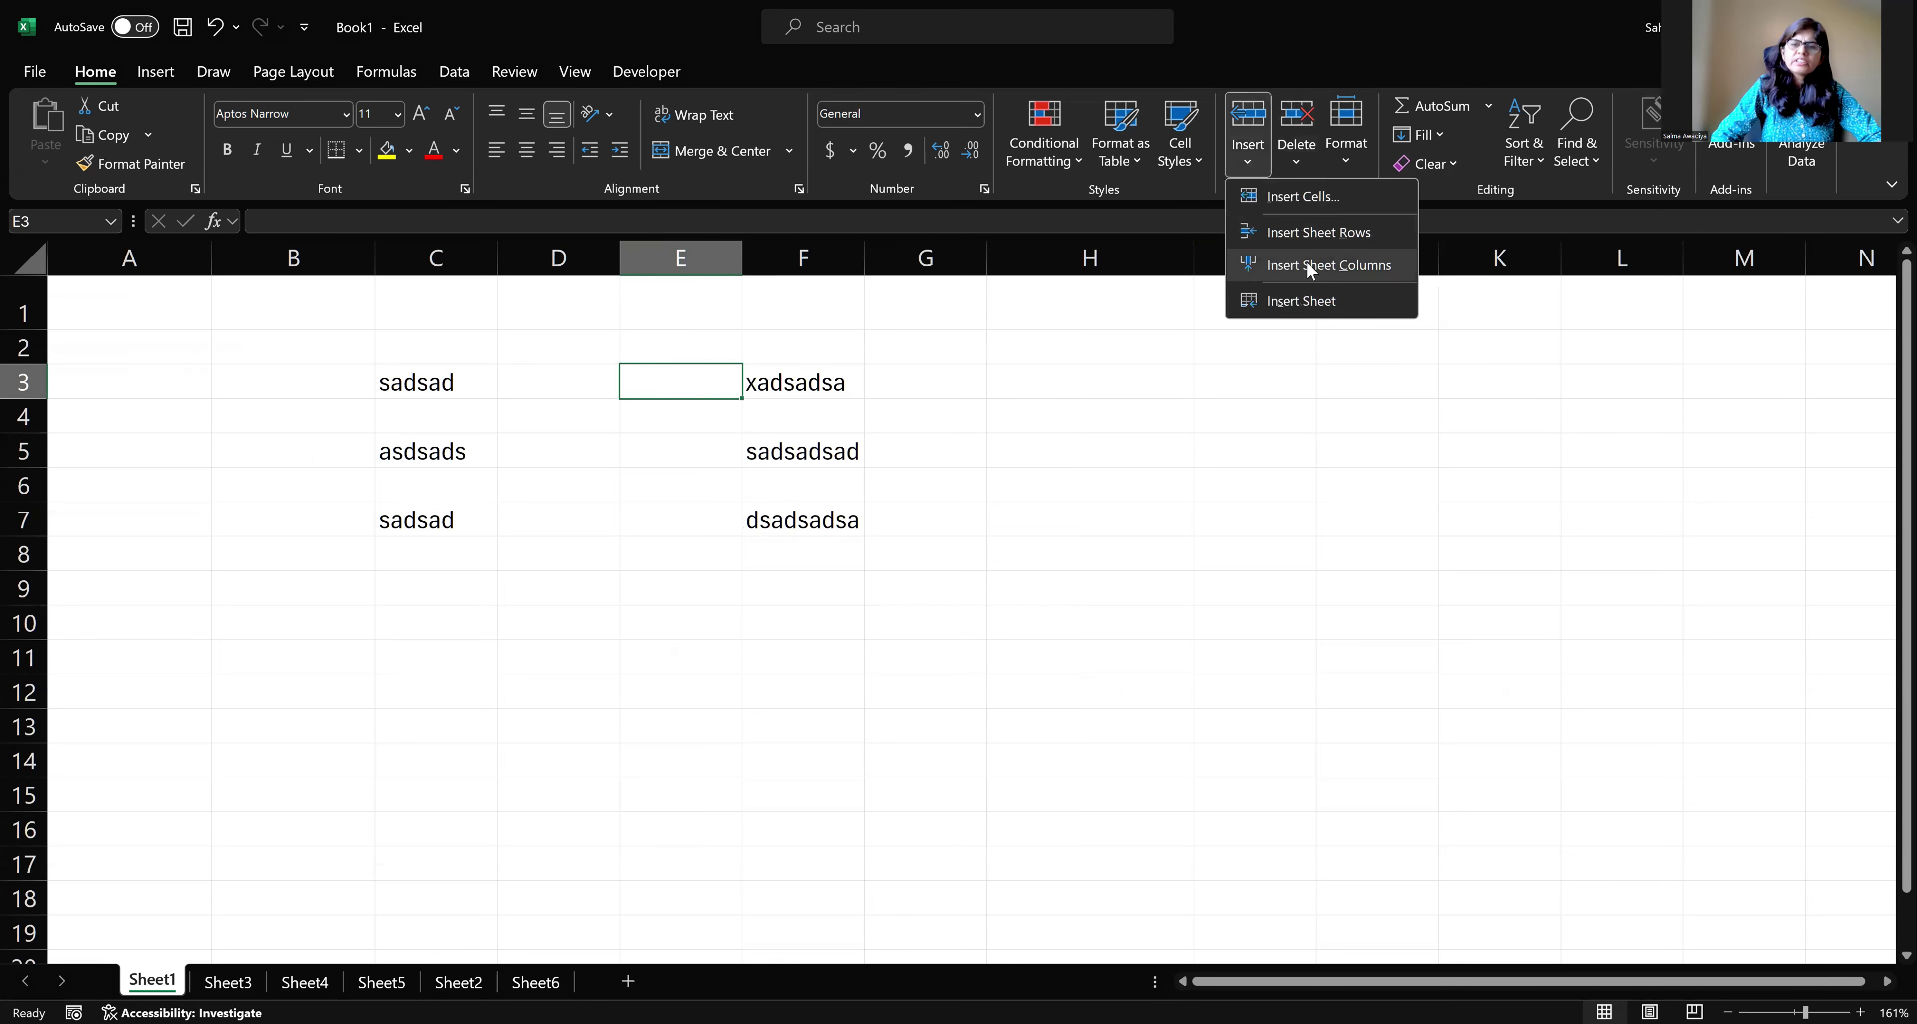
Step: Add worksheets Sheet7, Sheet8 and Sheet9, then delete Sheet9 and Sheet8 again
{"action": "left_click", "coordinate": [1316, 301]}
{"action": "left_click", "coordinate": [705, 983]}
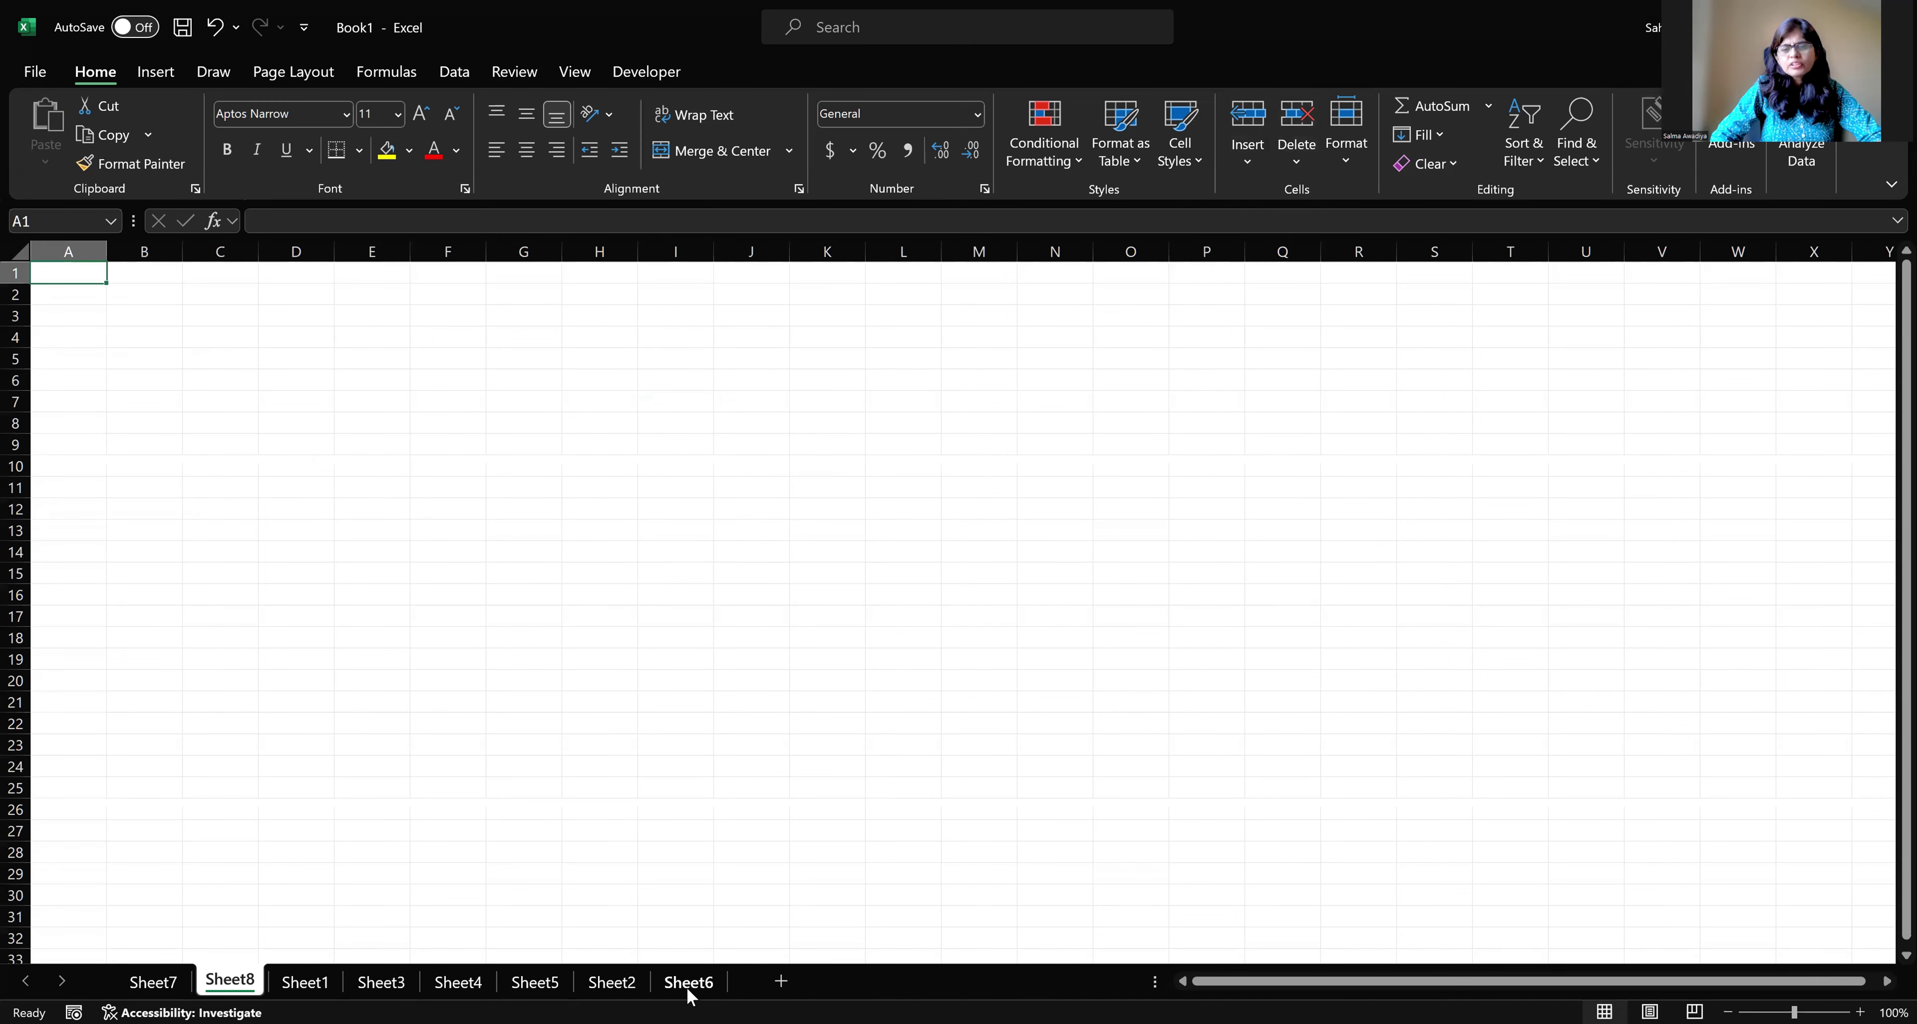
{"action": "left_click", "coordinate": [1247, 153]}
{"action": "left_click", "coordinate": [1288, 298]}
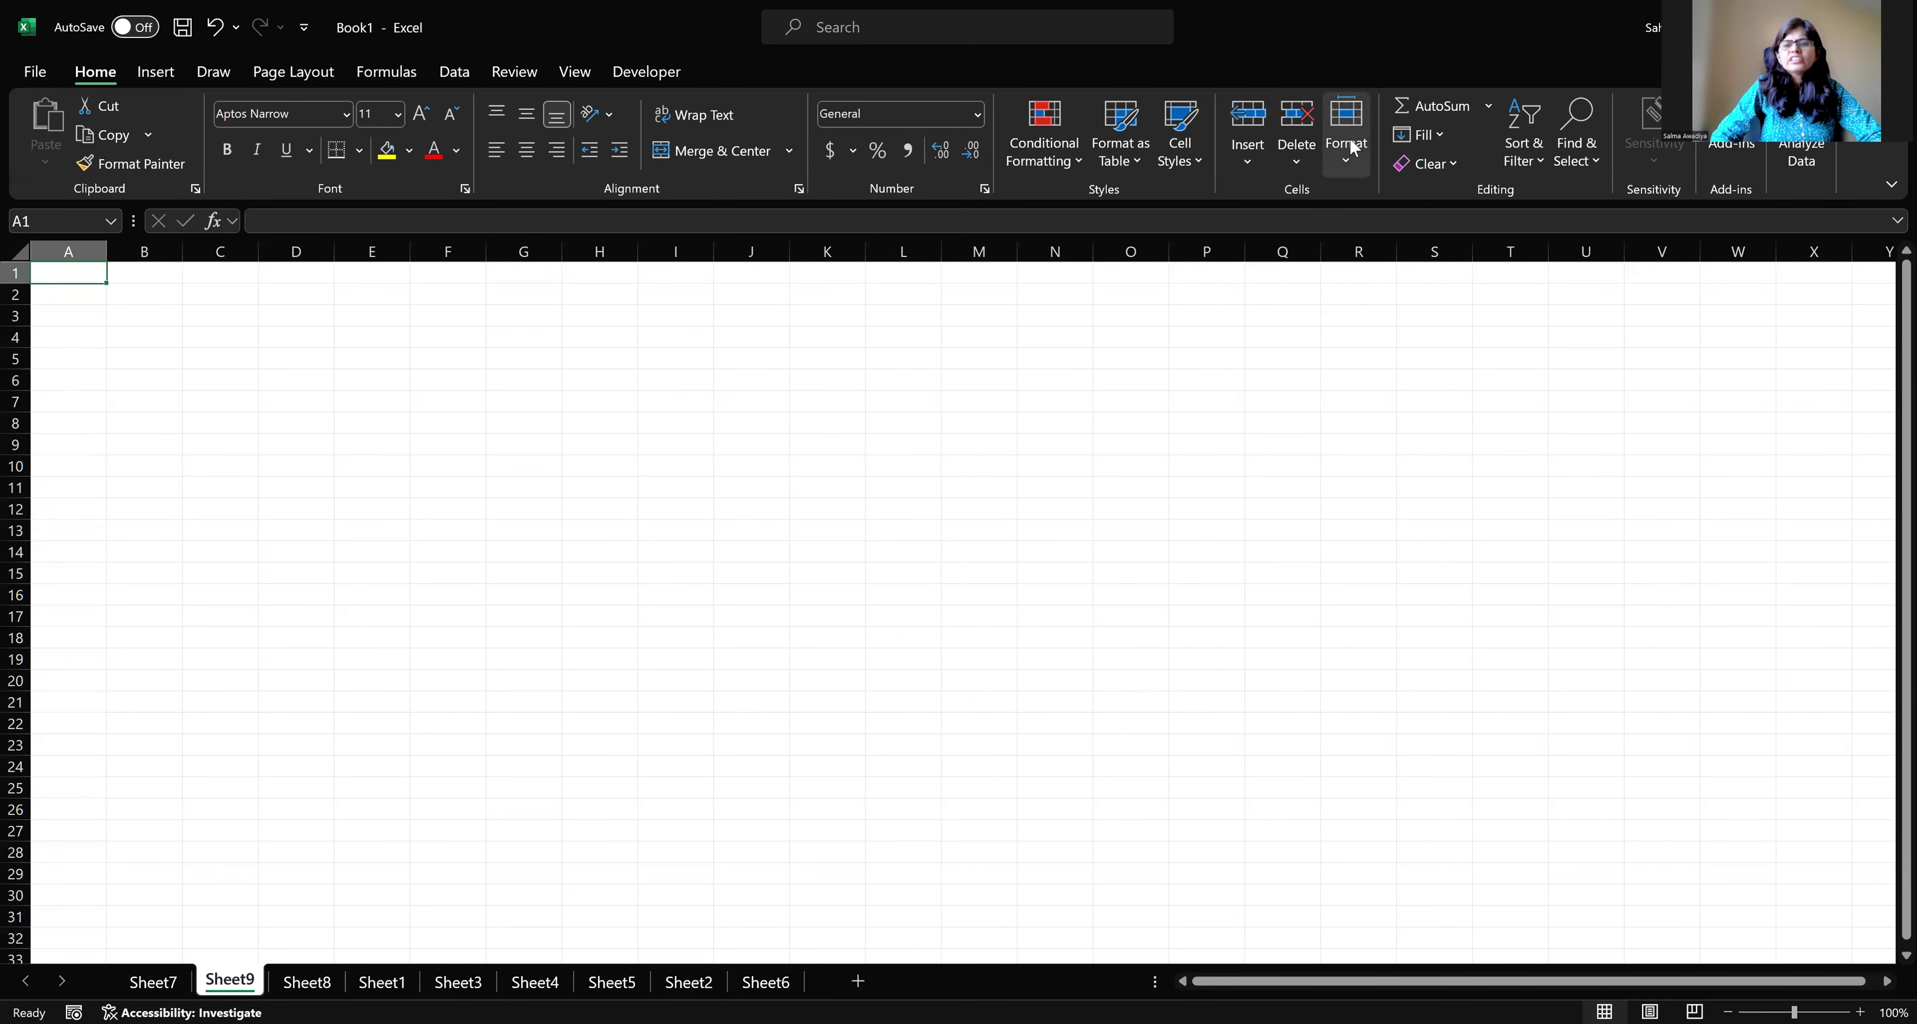
{"action": "left_click", "coordinate": [1301, 165]}
{"action": "left_click", "coordinate": [1343, 304]}
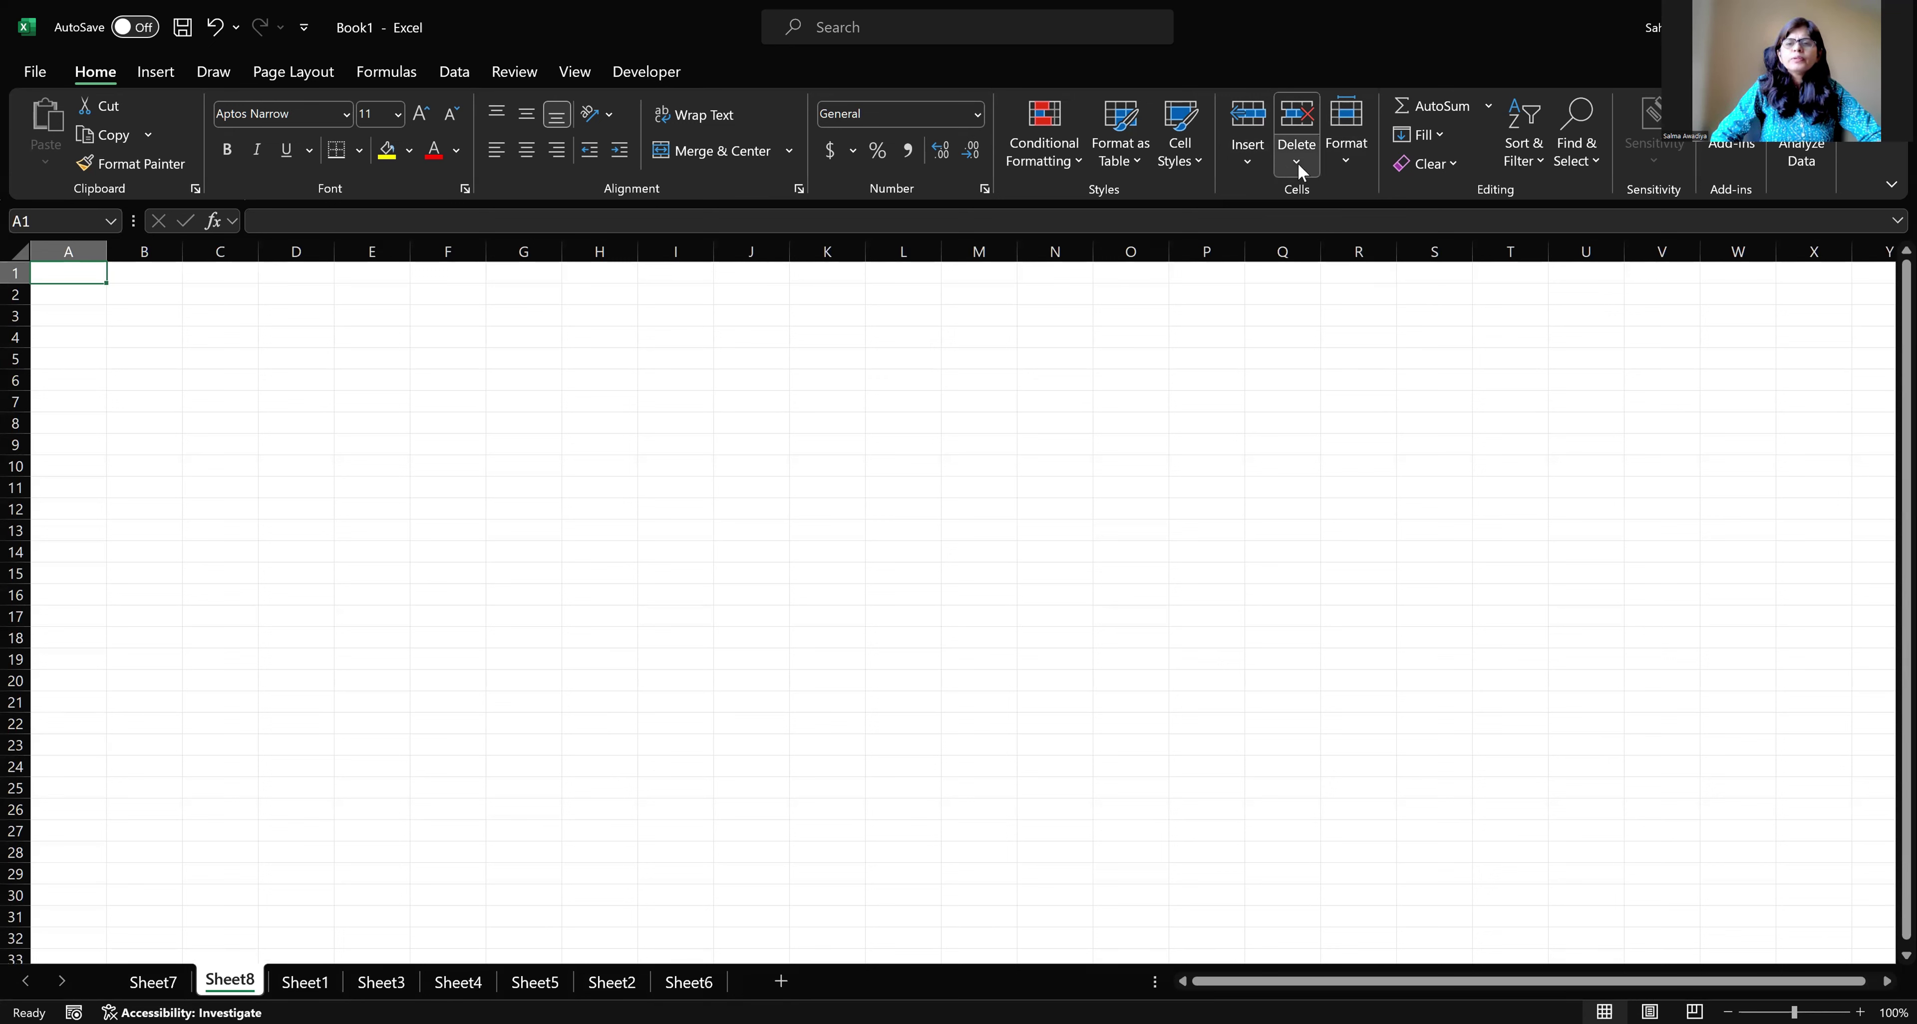
{"action": "left_click", "coordinate": [1335, 300]}
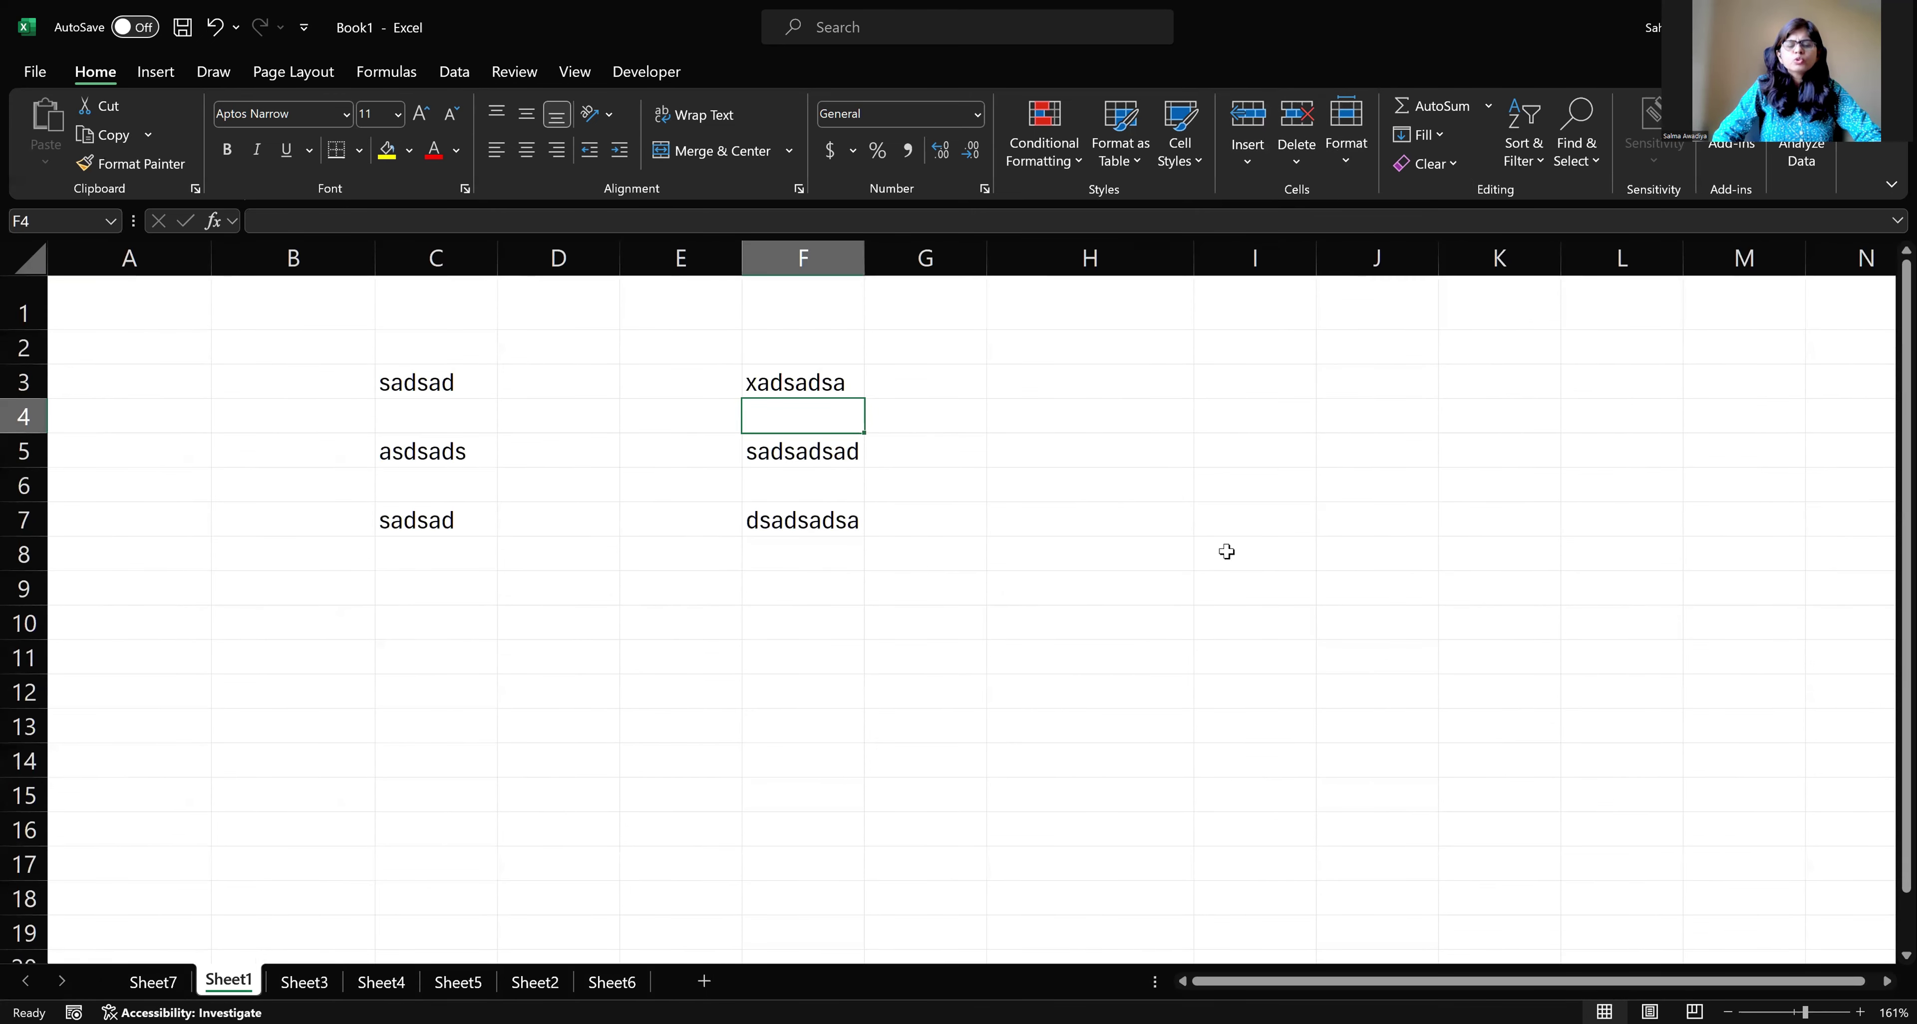
Step: Delete the Sheet1 worksheet and confirm its permanent deletion
{"action": "left_click", "coordinate": [1301, 171]}
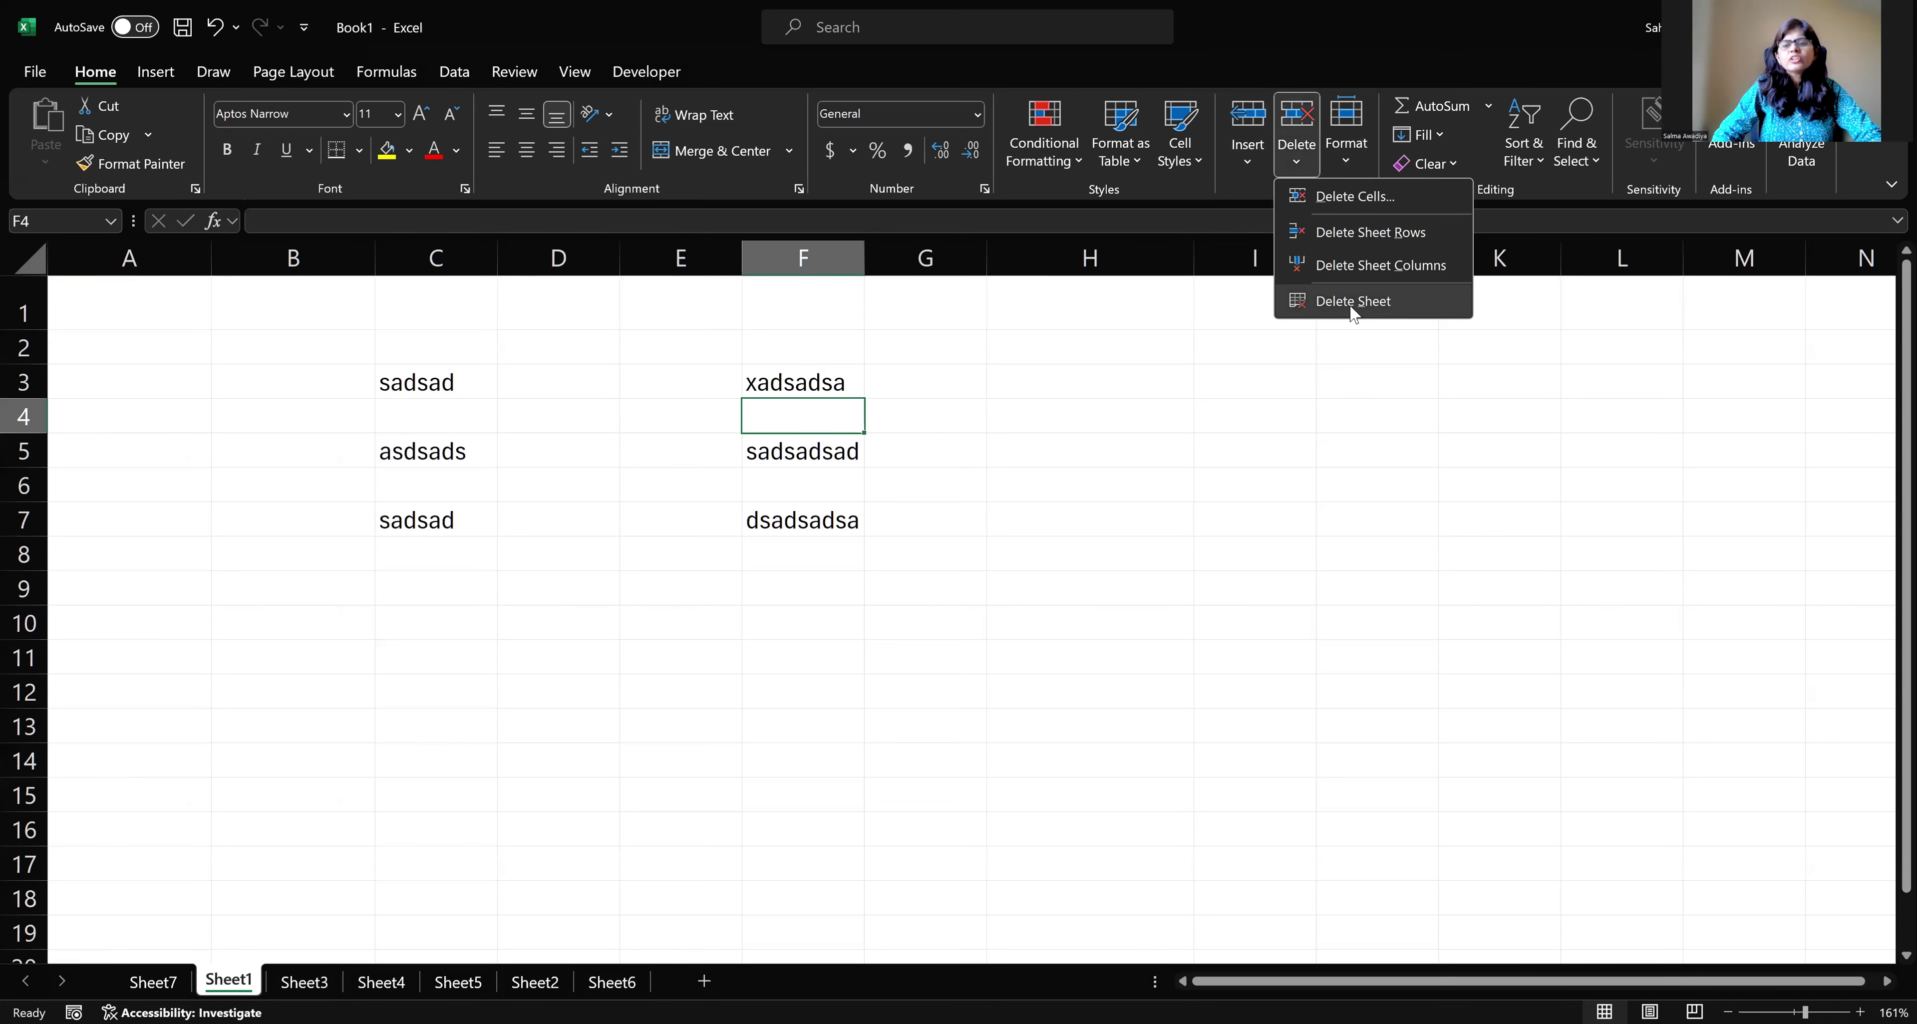
{"action": "left_click", "coordinate": [1353, 302]}
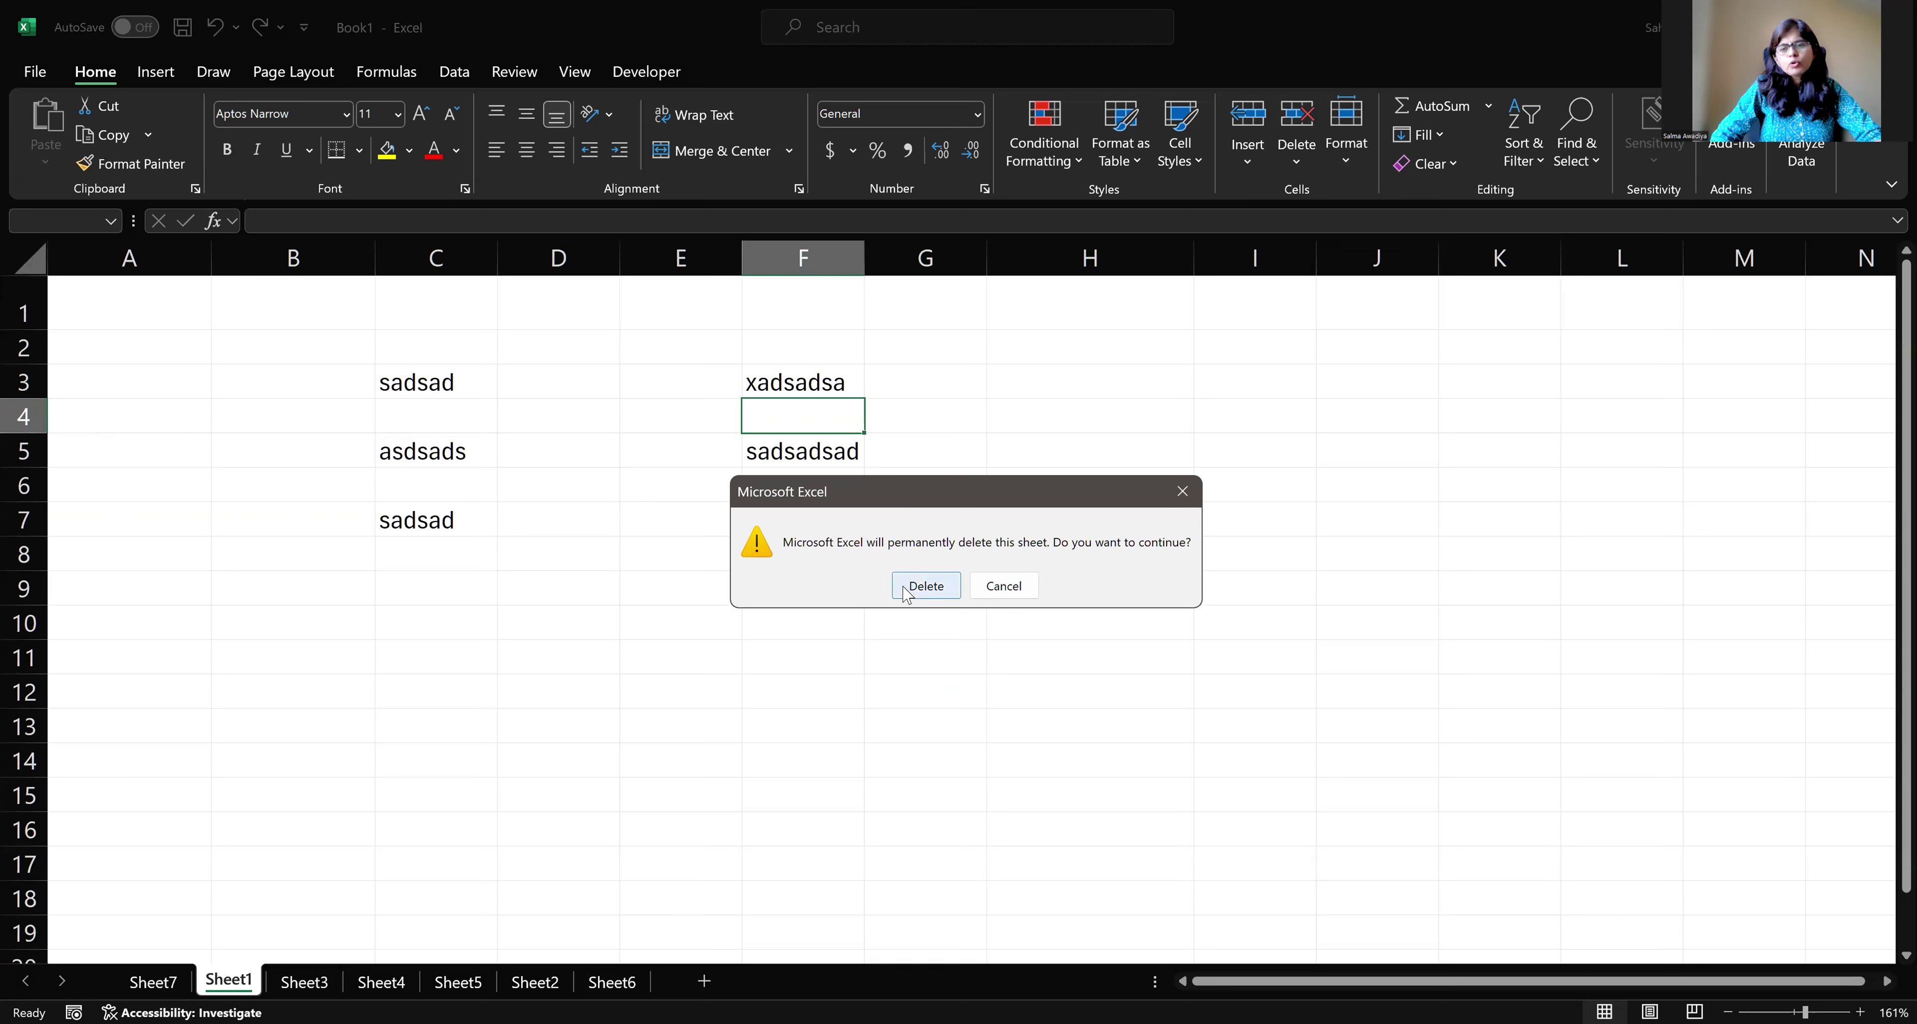
{"action": "left_click", "coordinate": [902, 587]}
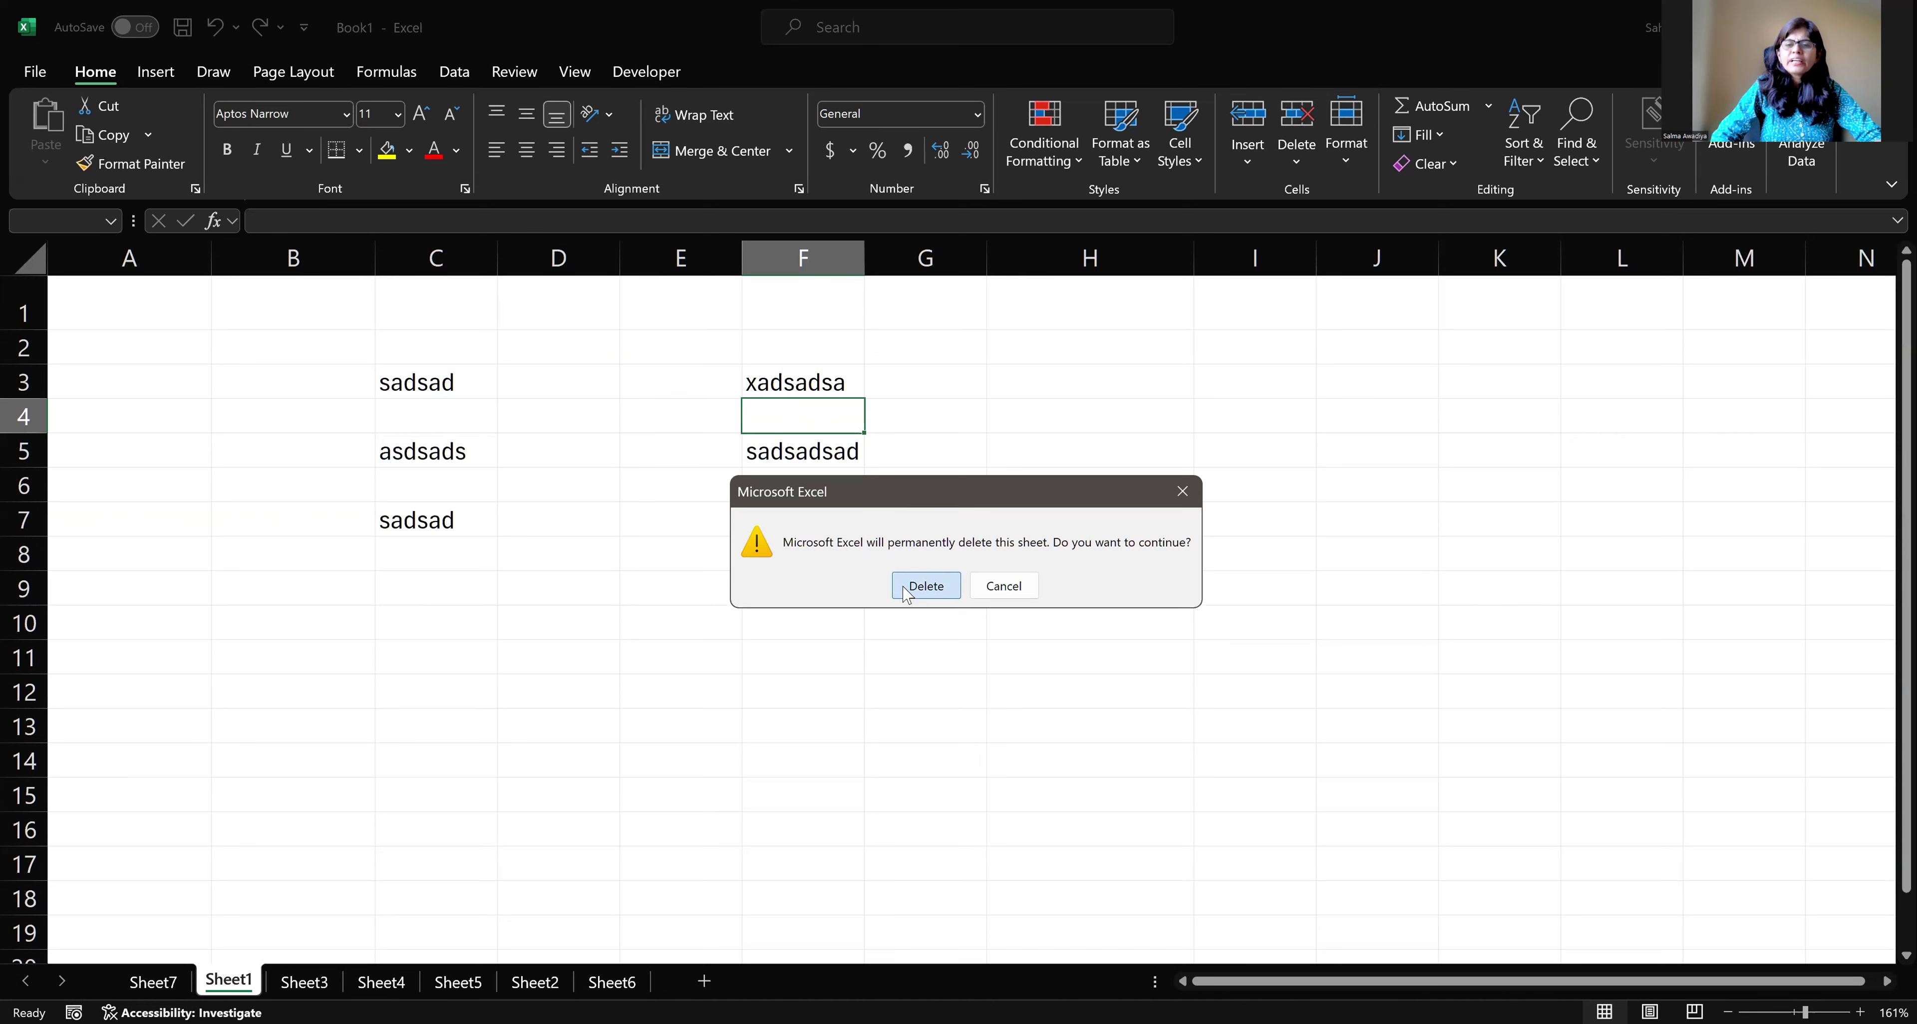
{"action": "left_click", "coordinate": [903, 586]}
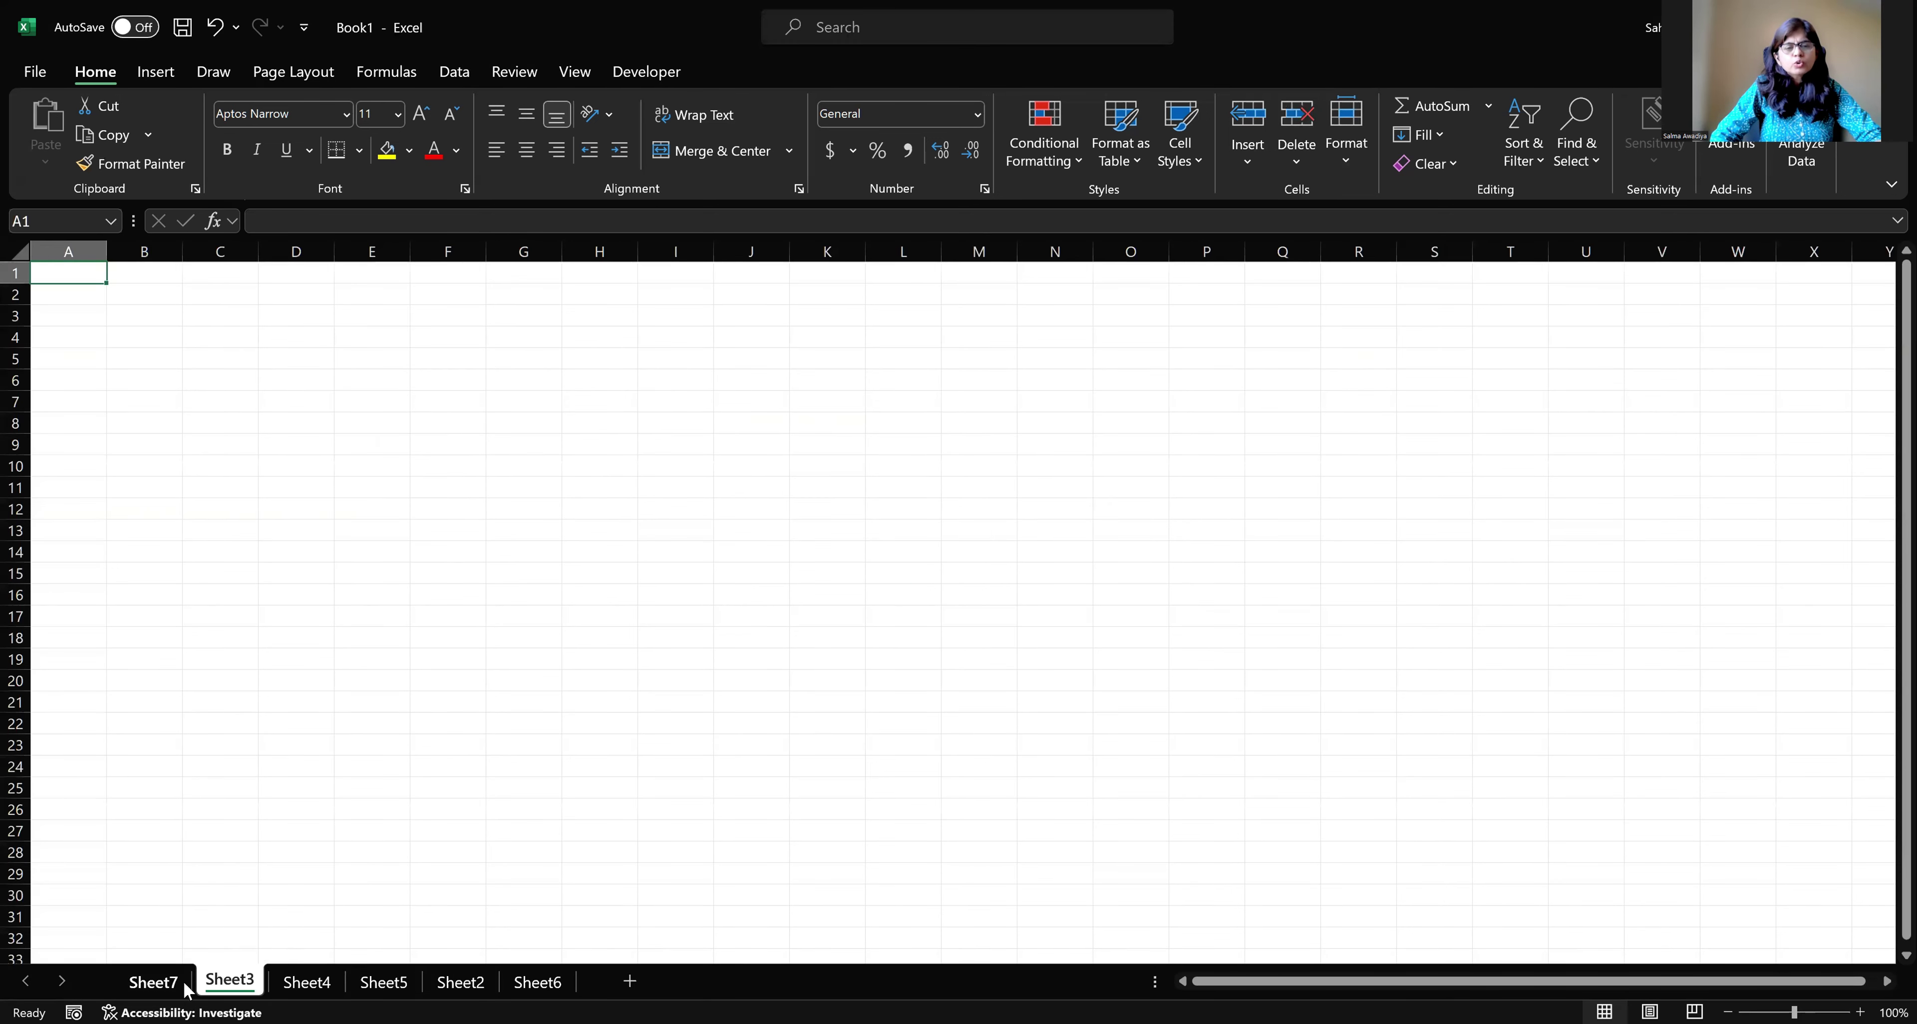
Step: Rename the Sheet3 tab to 'Marksheet', correcting the misspelled 'Makrs' entry
{"action": "right_click", "coordinate": [234, 988]}
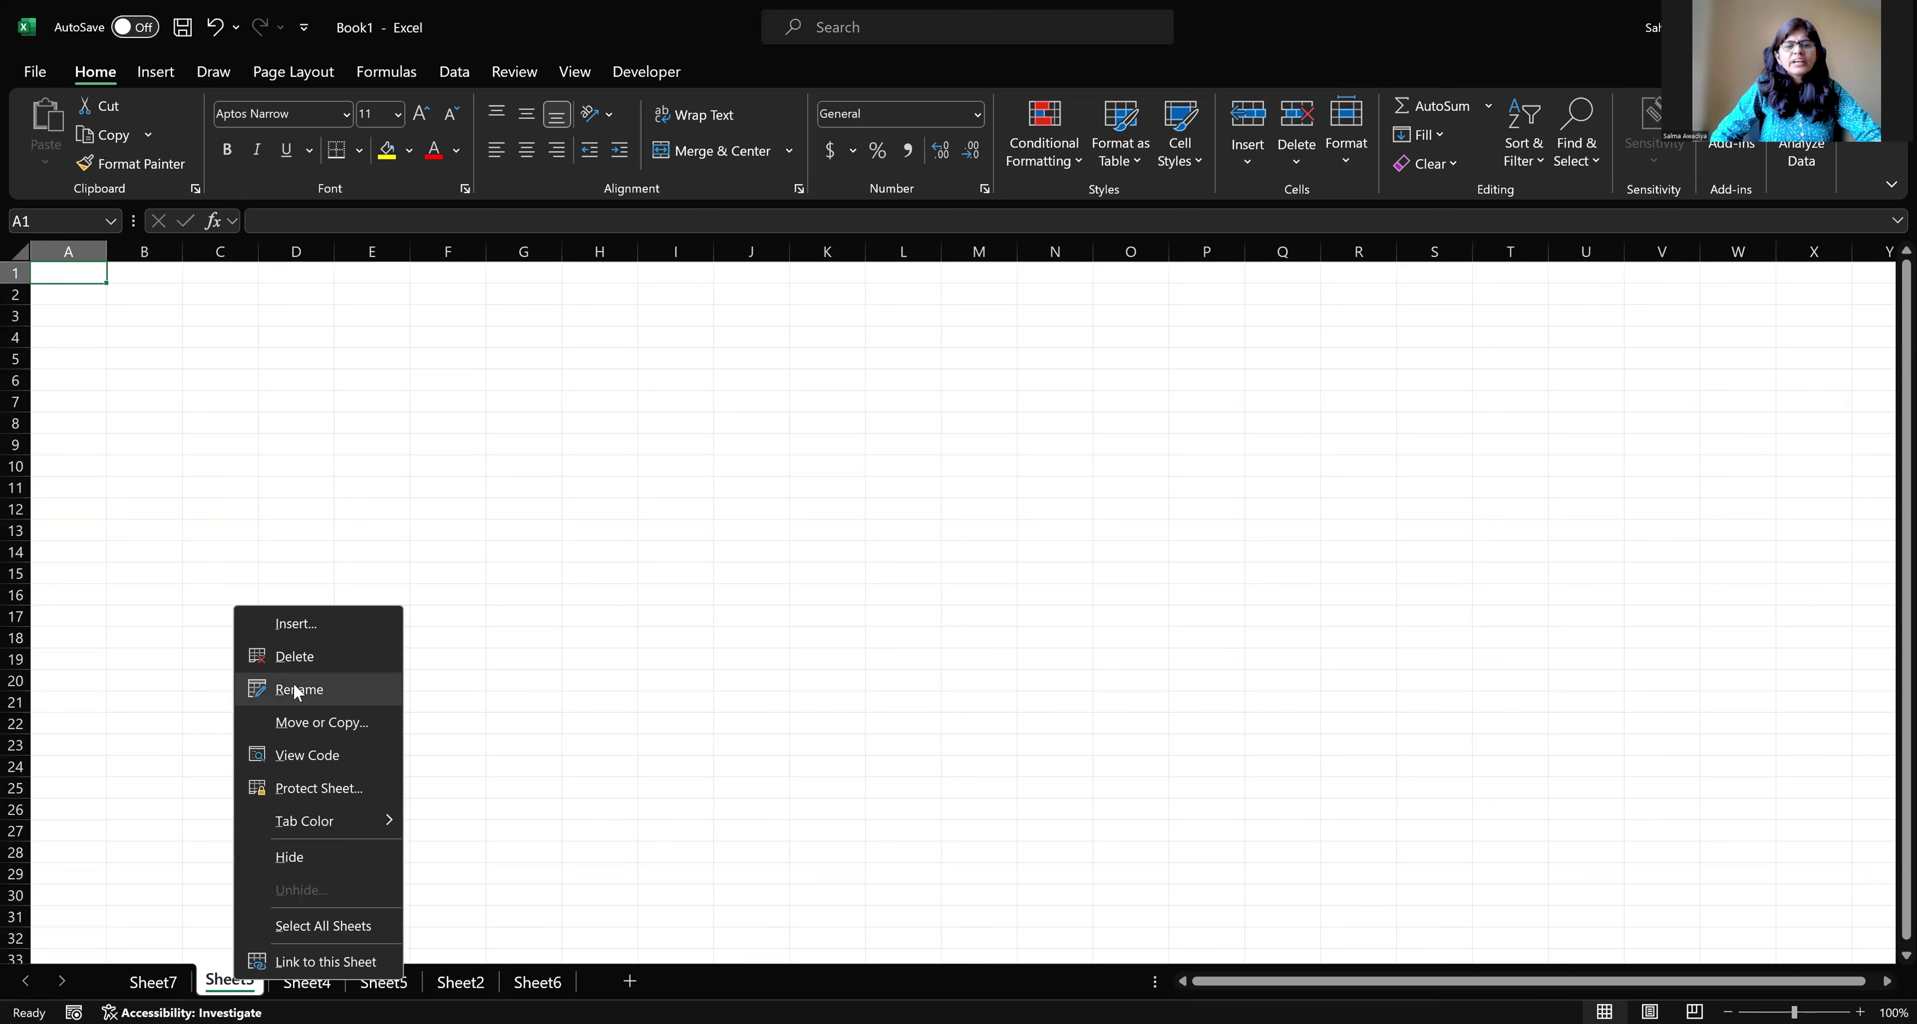
{"action": "left_click", "coordinate": [149, 984]}
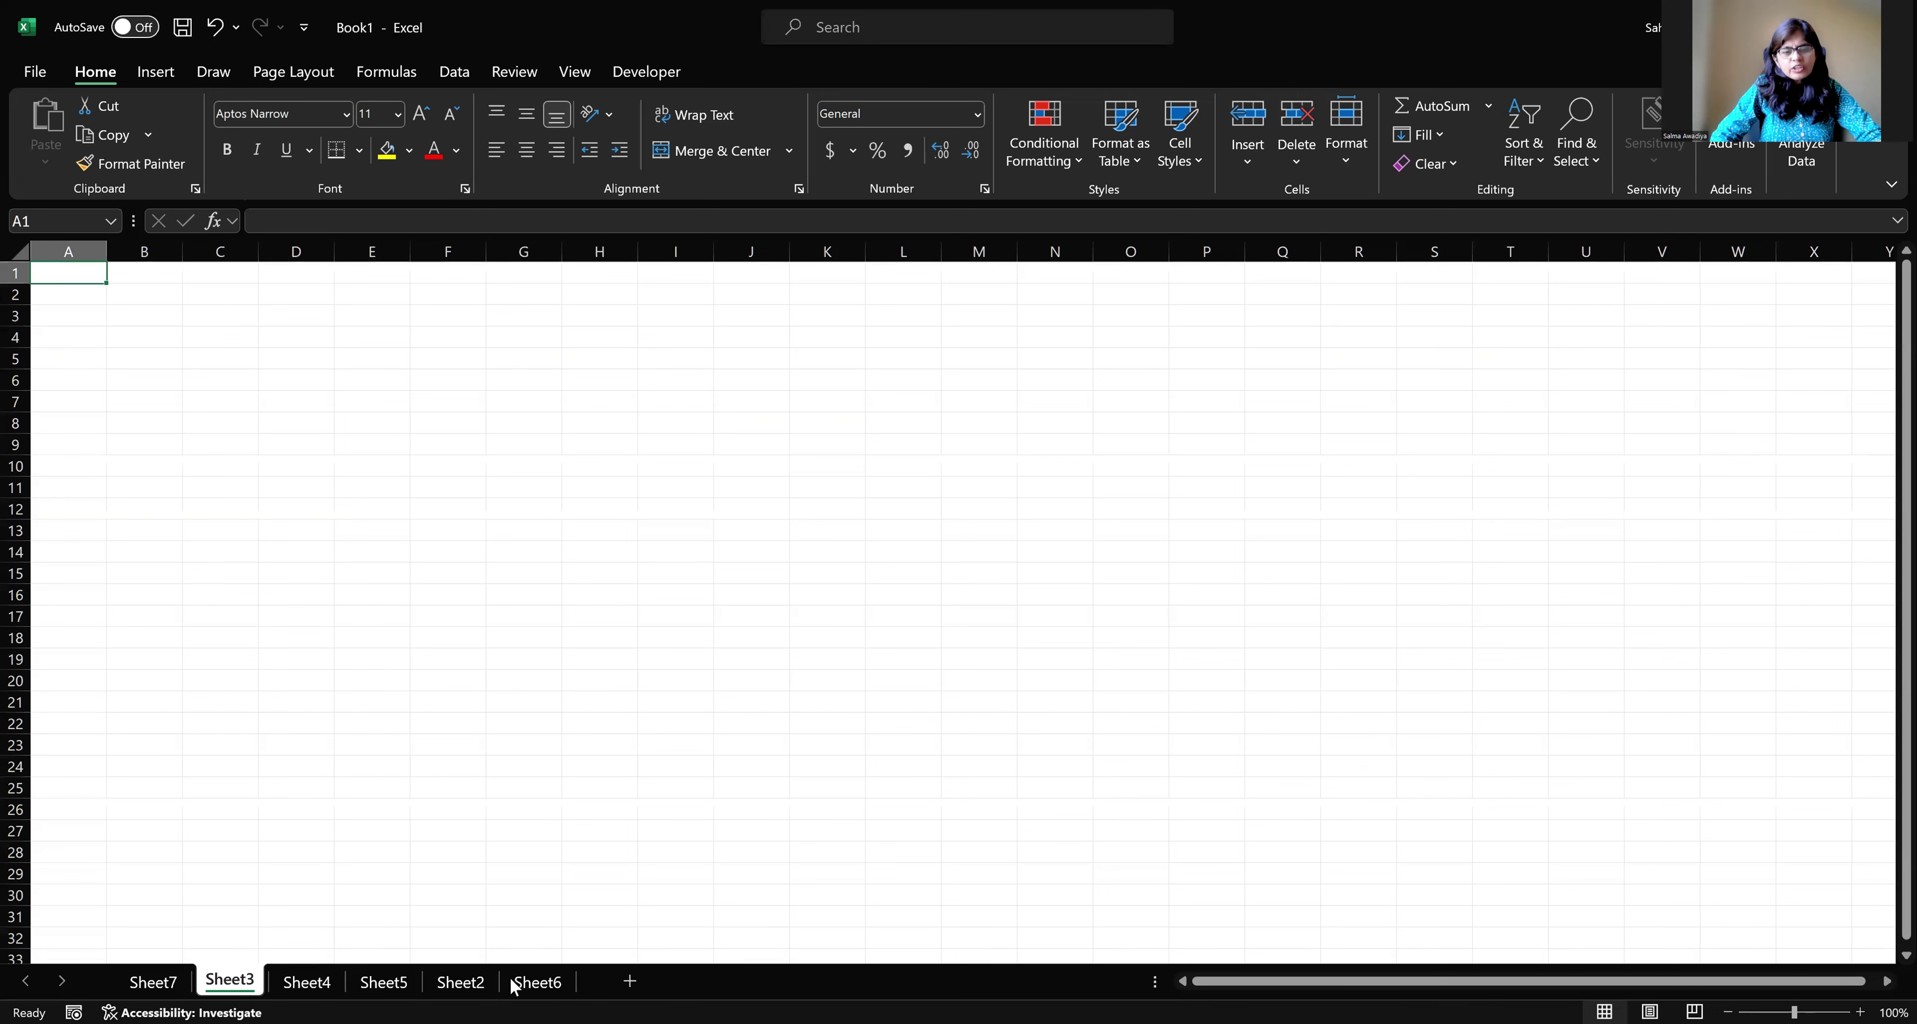
{"action": "right_click", "coordinate": [213, 981]}
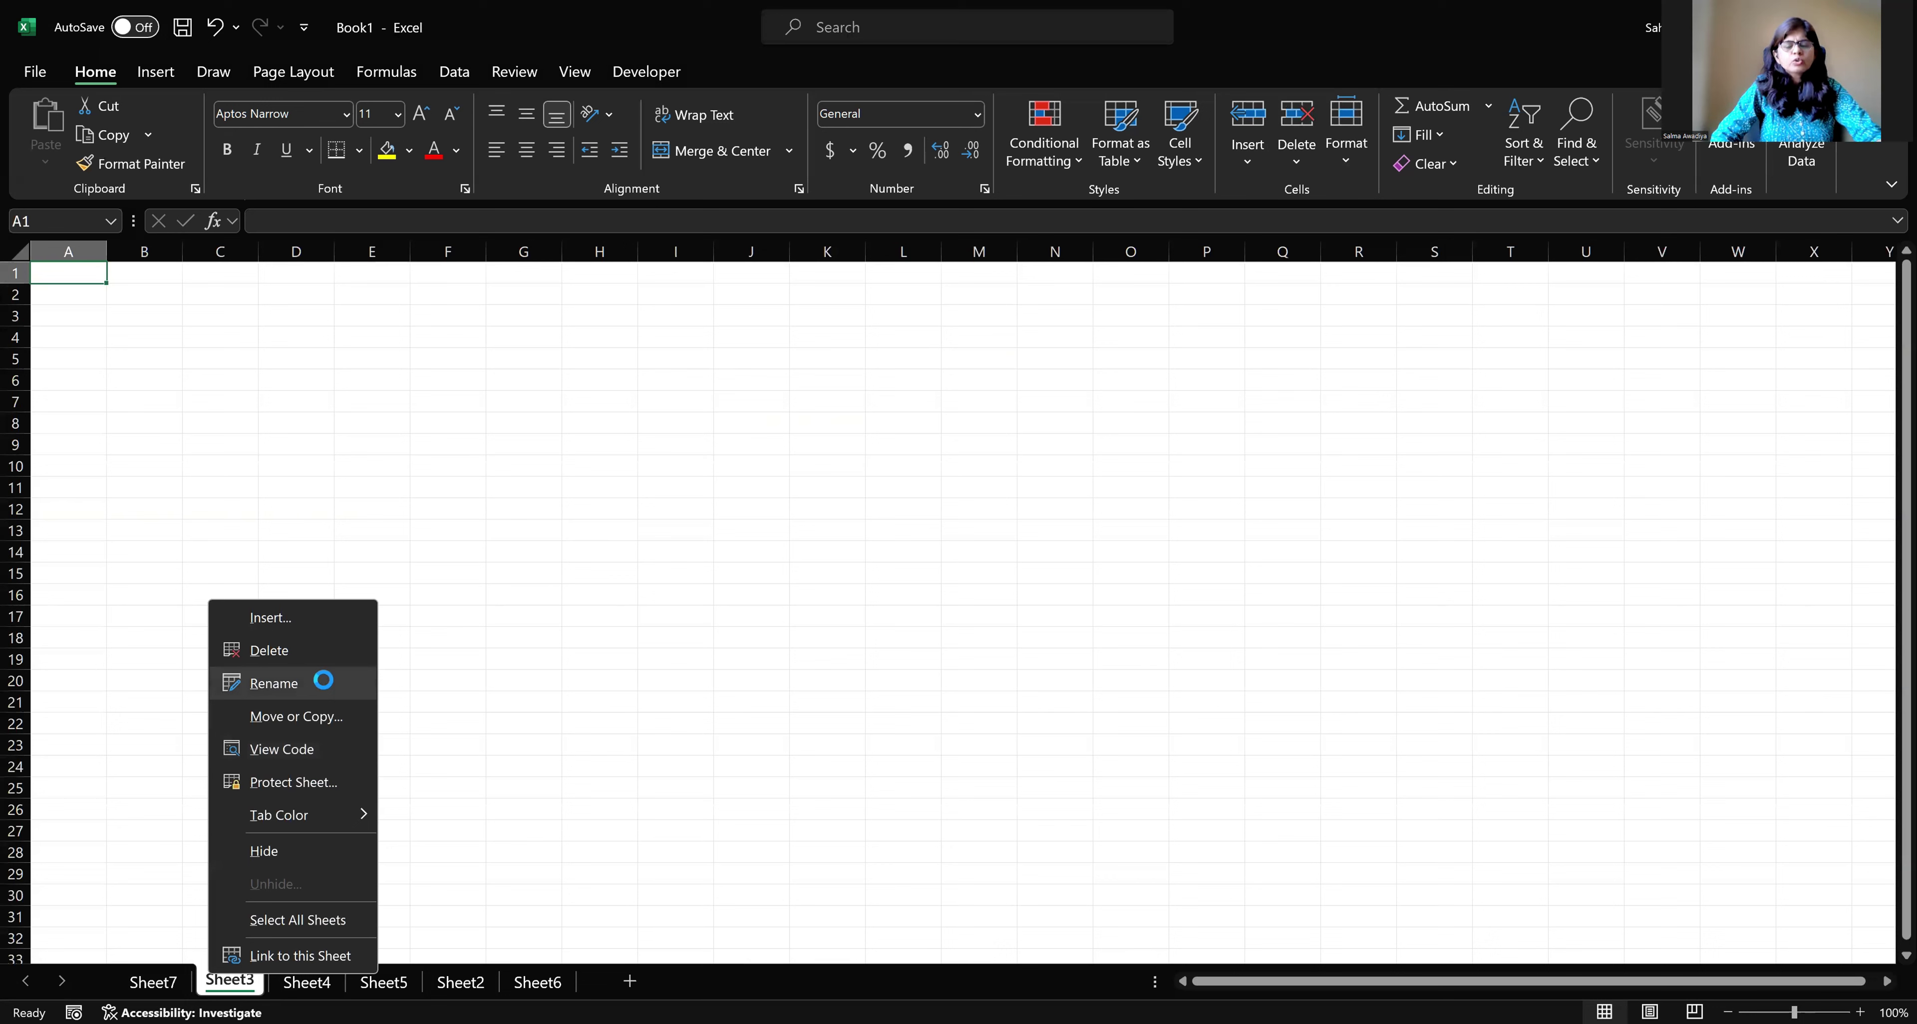
{"action": "left_click", "coordinate": [323, 681]}
{"action": "type", "text": "Makrs"}
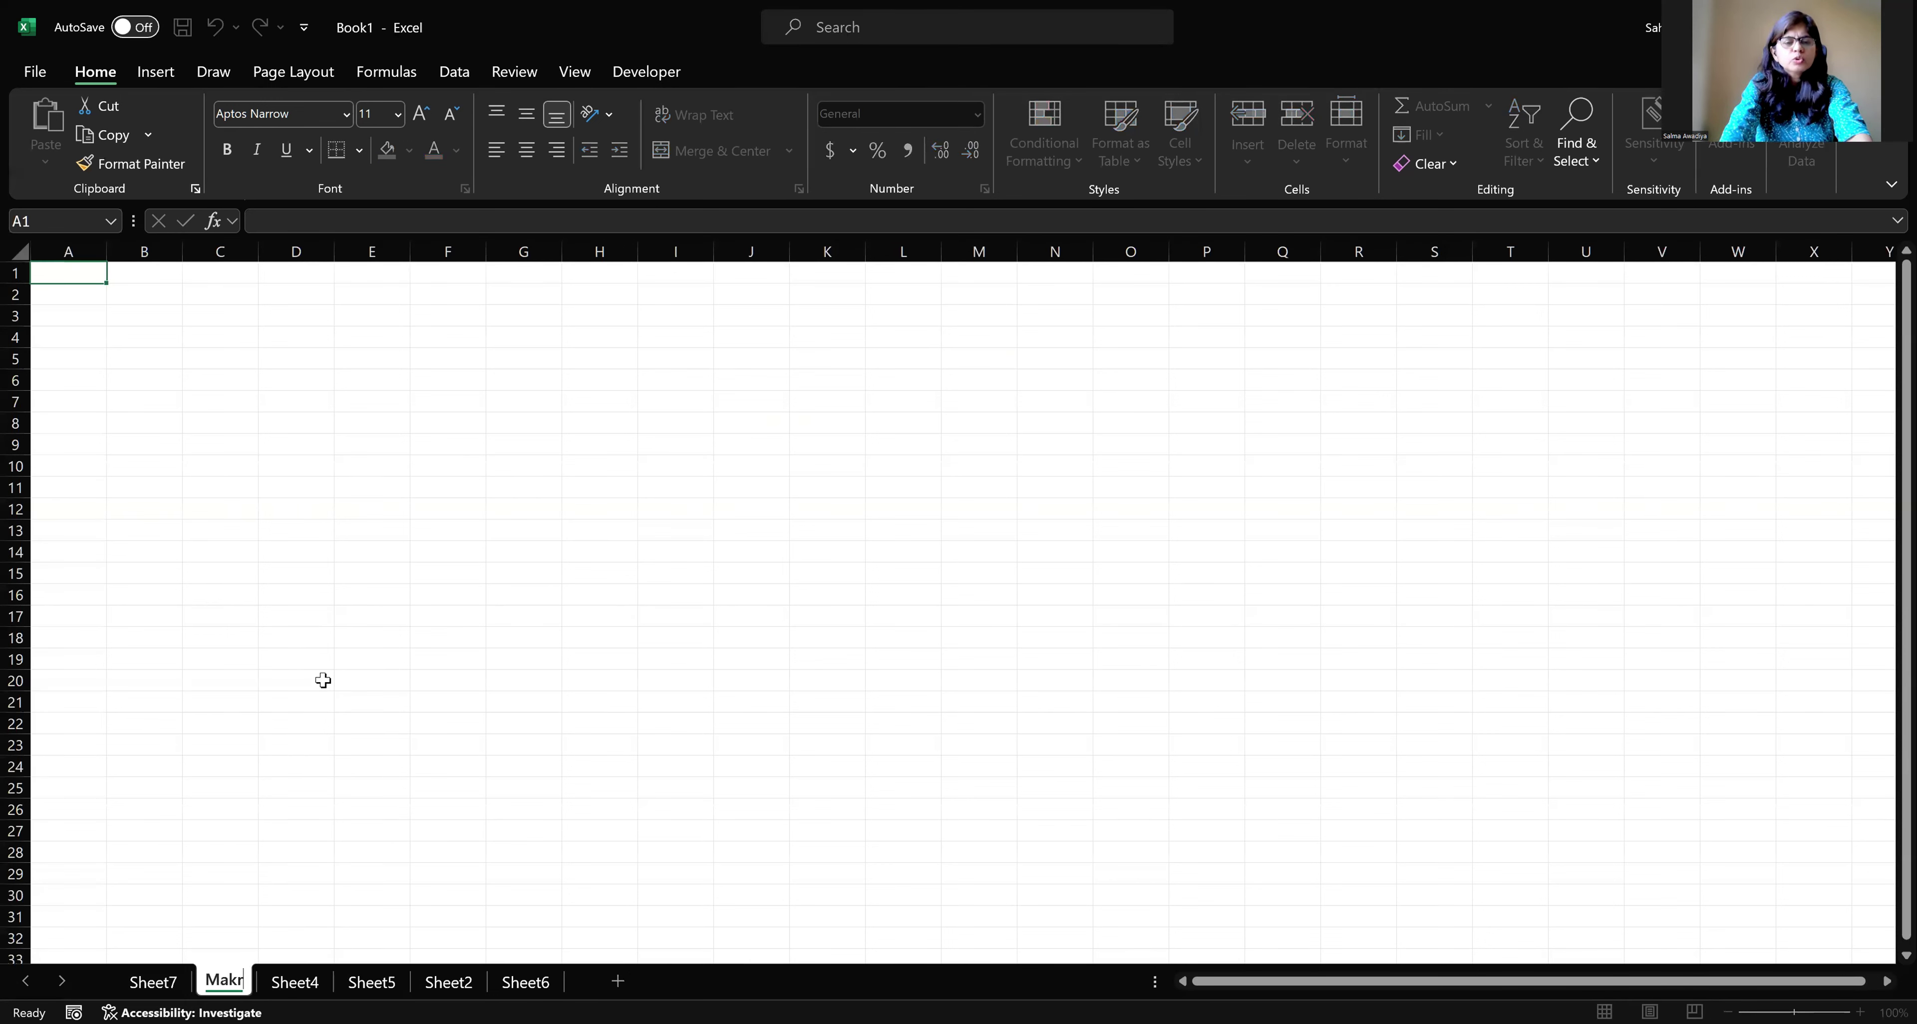
{"action": "key", "text": "Return"}
{"action": "key", "text": "Left"}
{"action": "key", "text": "BackSpace"}
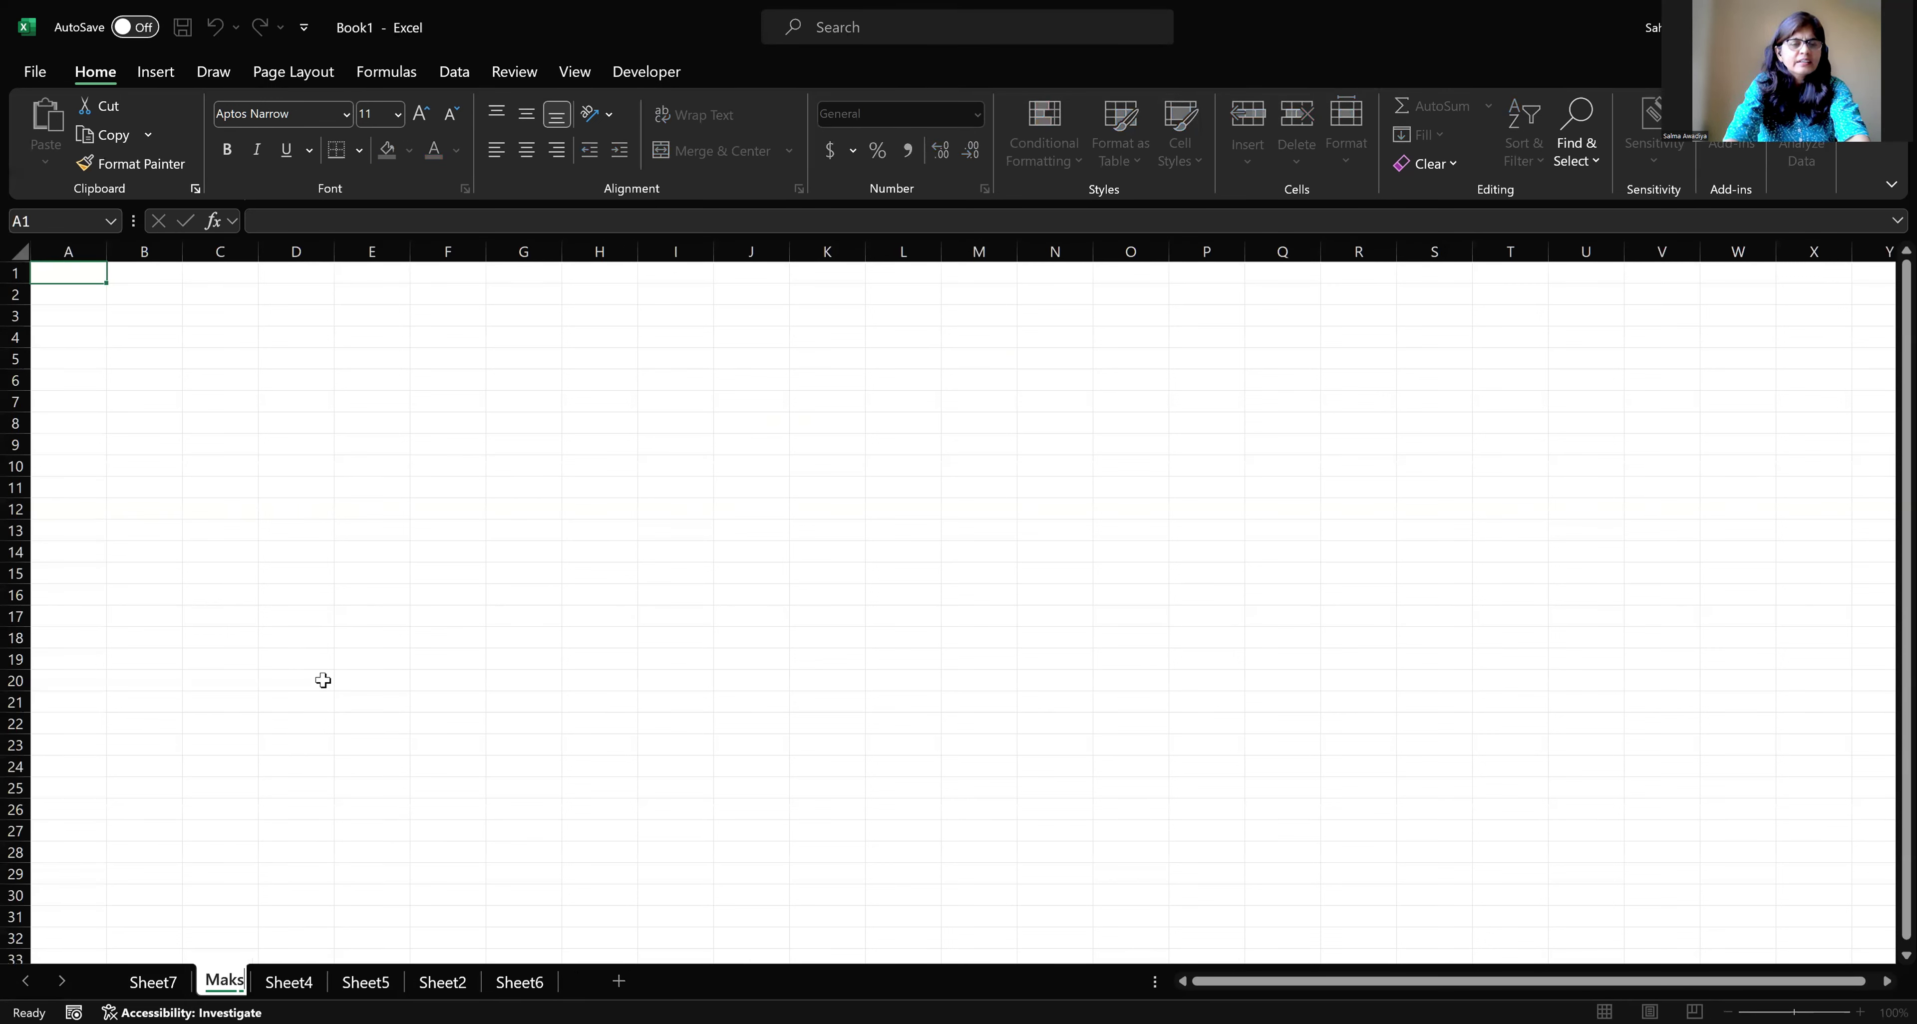
{"action": "key", "text": "Return"}
{"action": "key", "text": "BackSpace"}
{"action": "key", "text": "BackSpace"}
{"action": "type", "text": "r"}
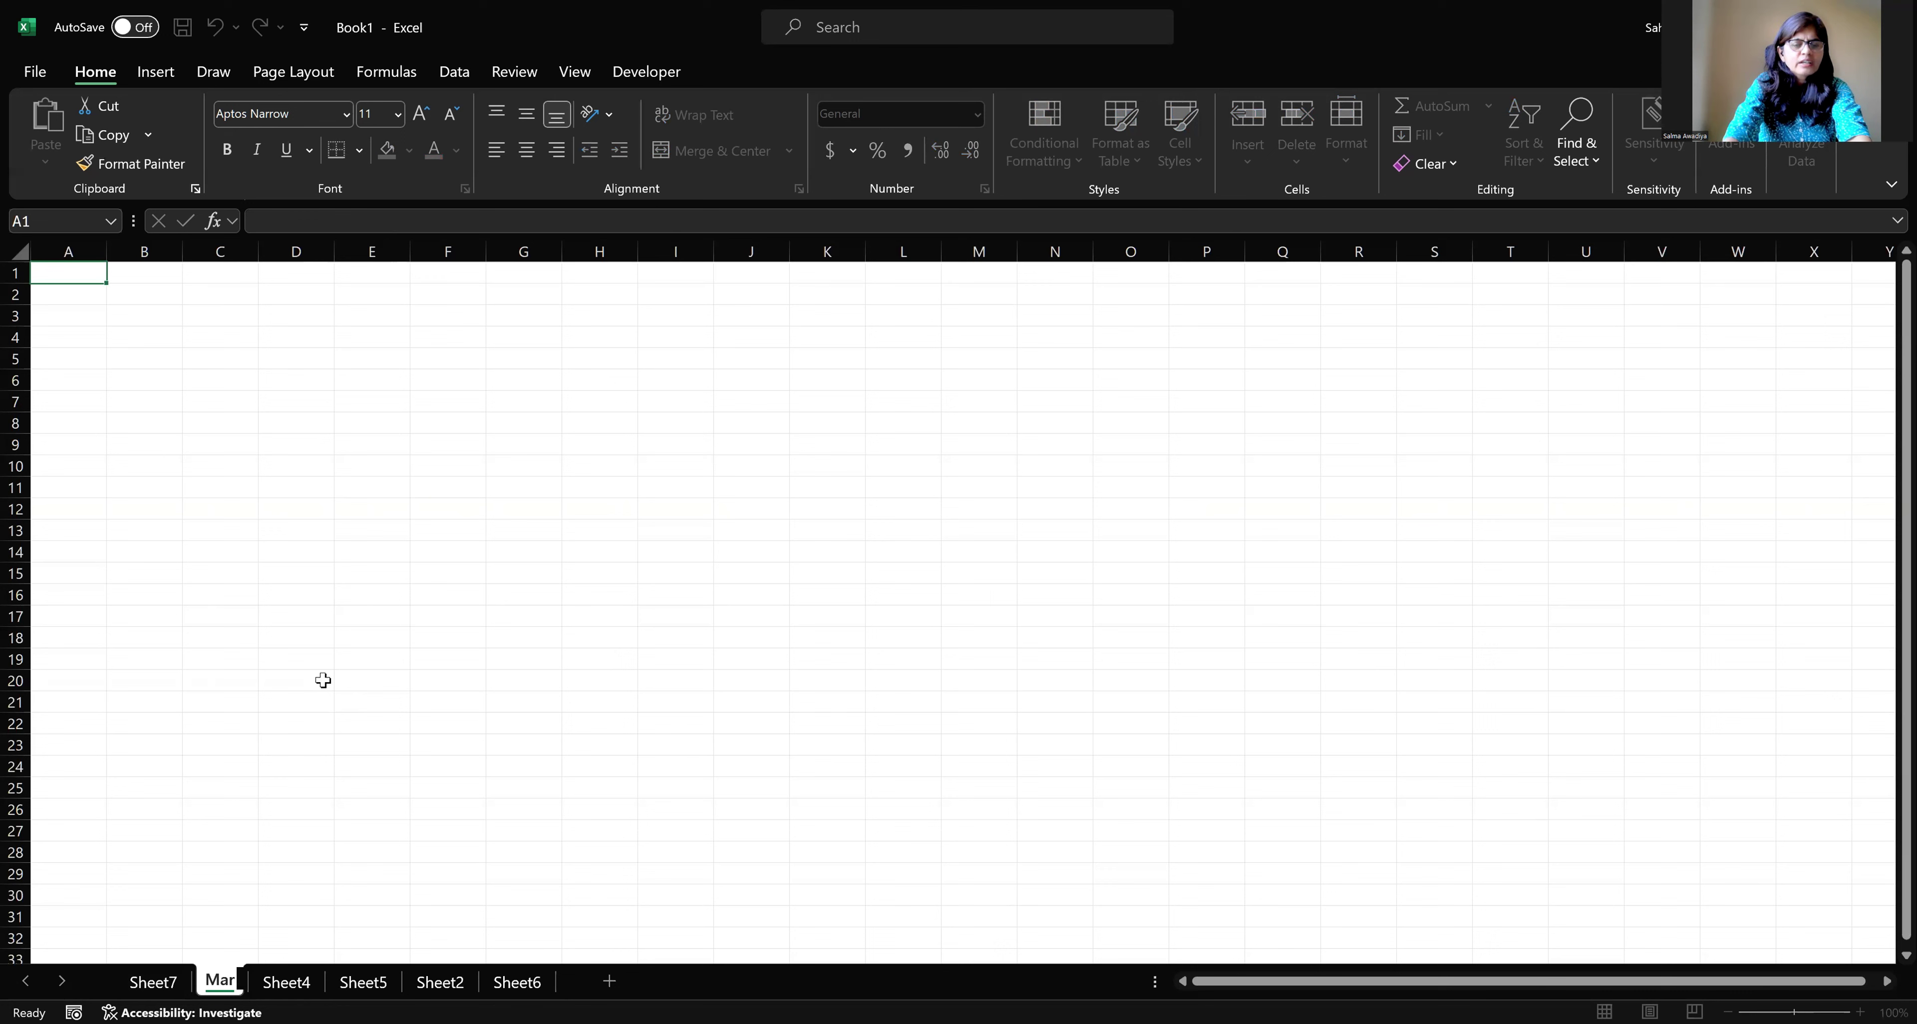
{"action": "type", "text": "ksheet"}
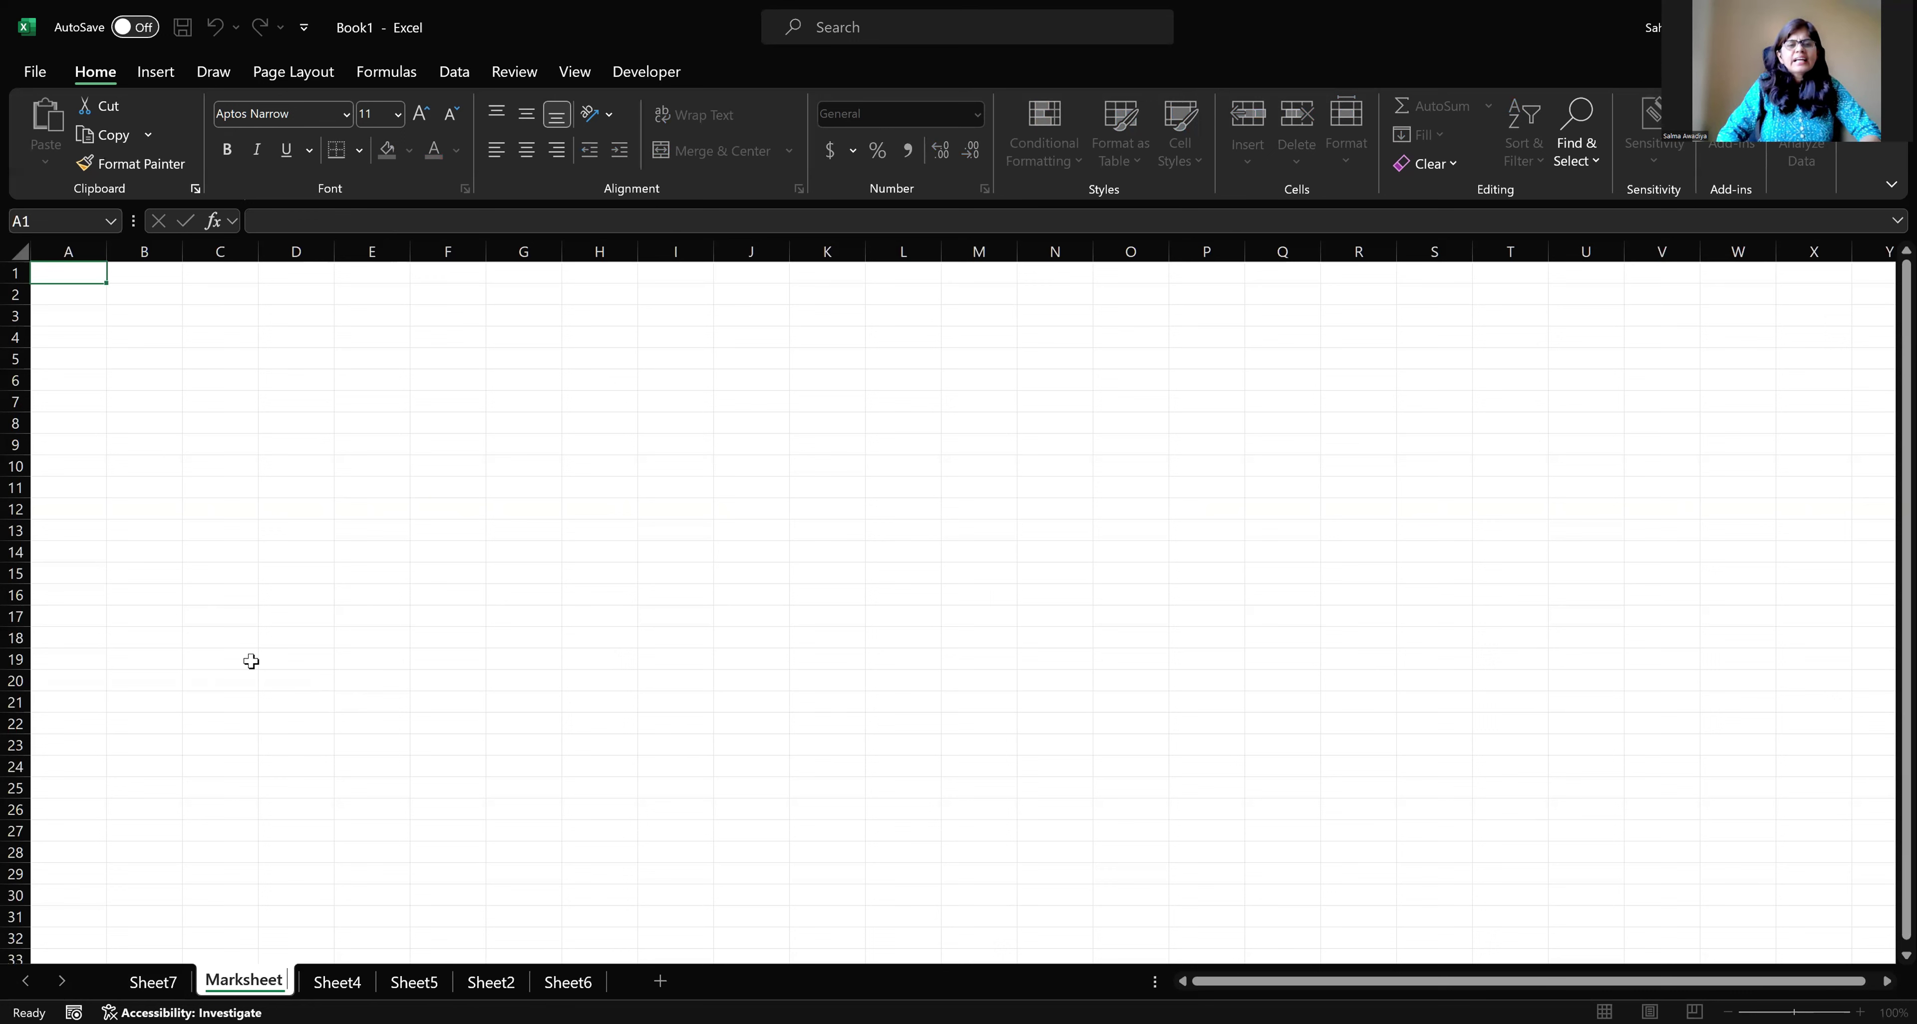
{"action": "left_click", "coordinate": [252, 659]}
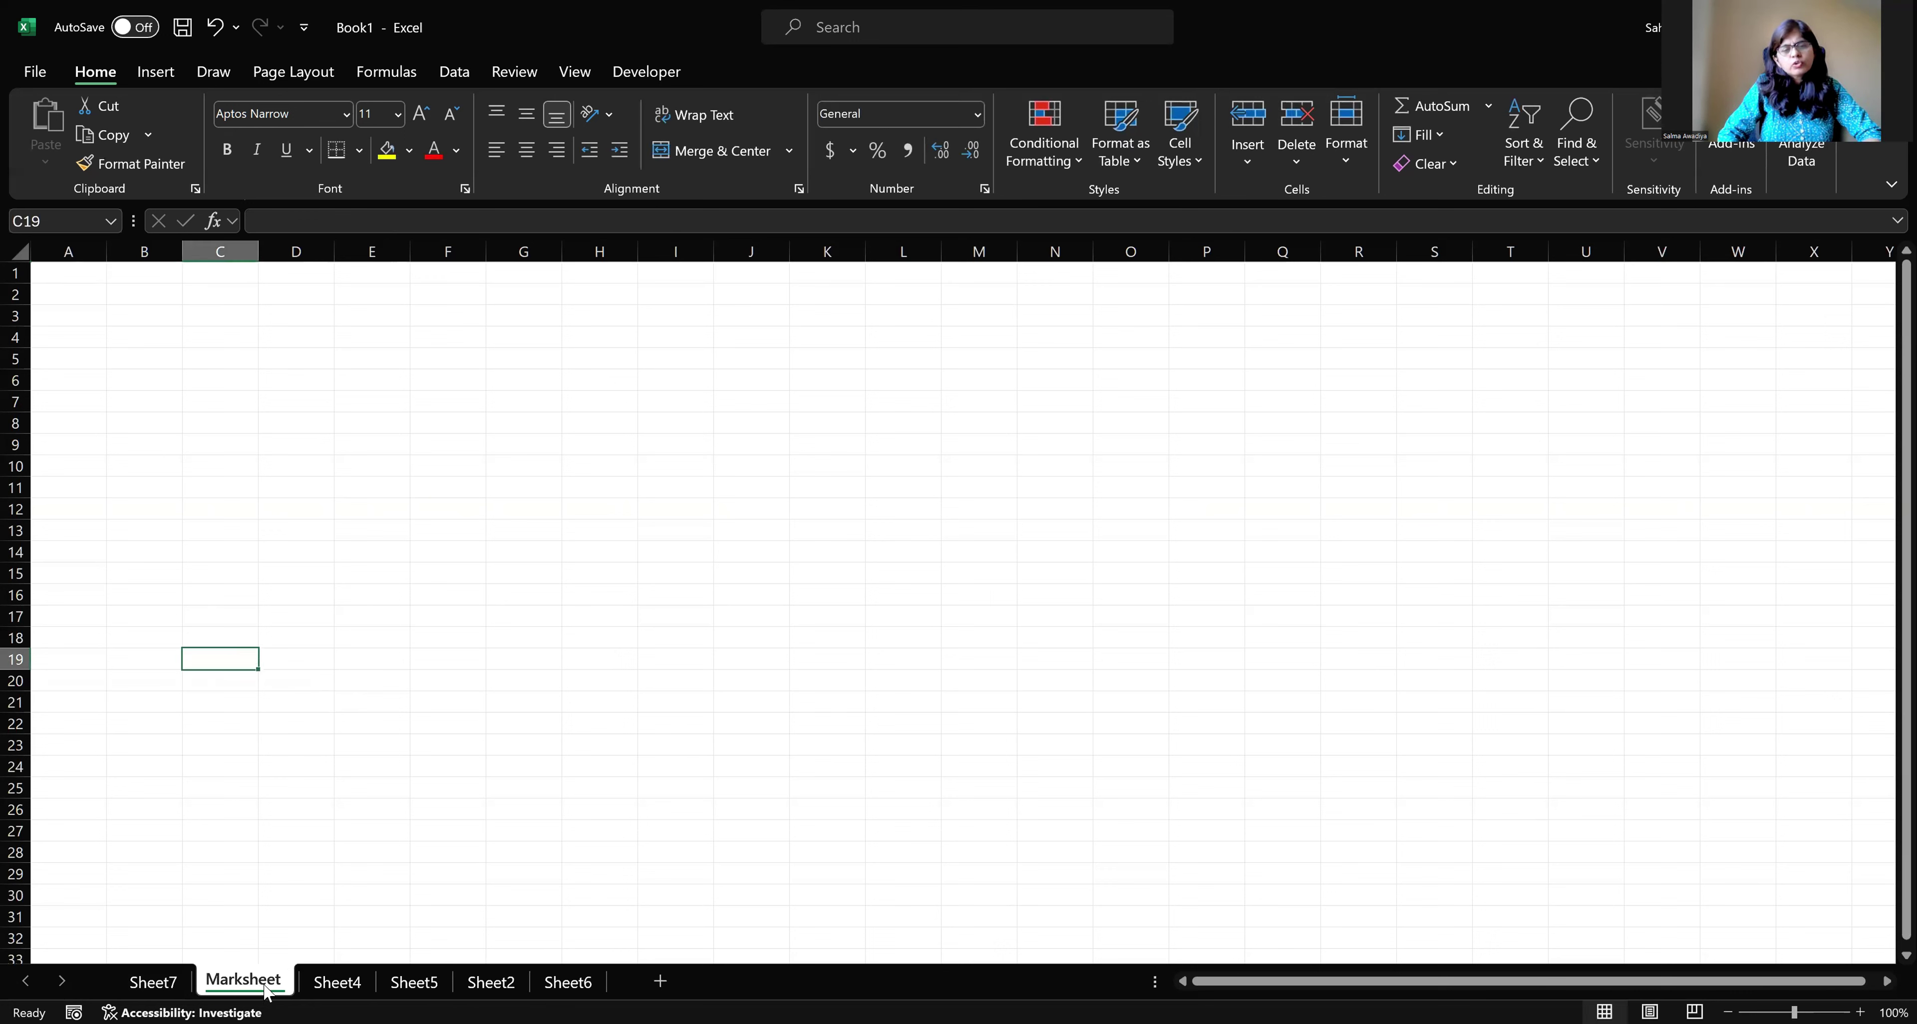
Step: Drag the Marksheet tab to the front, ahead of Sheet7
{"action": "mouse_move", "coordinate": [268, 993]}
{"action": "left_mouse_down"}
{"action": "mouse_move", "coordinate": [211, 910]}
{"action": "mouse_move", "coordinate": [234, 956]}
{"action": "mouse_move", "coordinate": [138, 975]}
{"action": "left_mouse_up"}
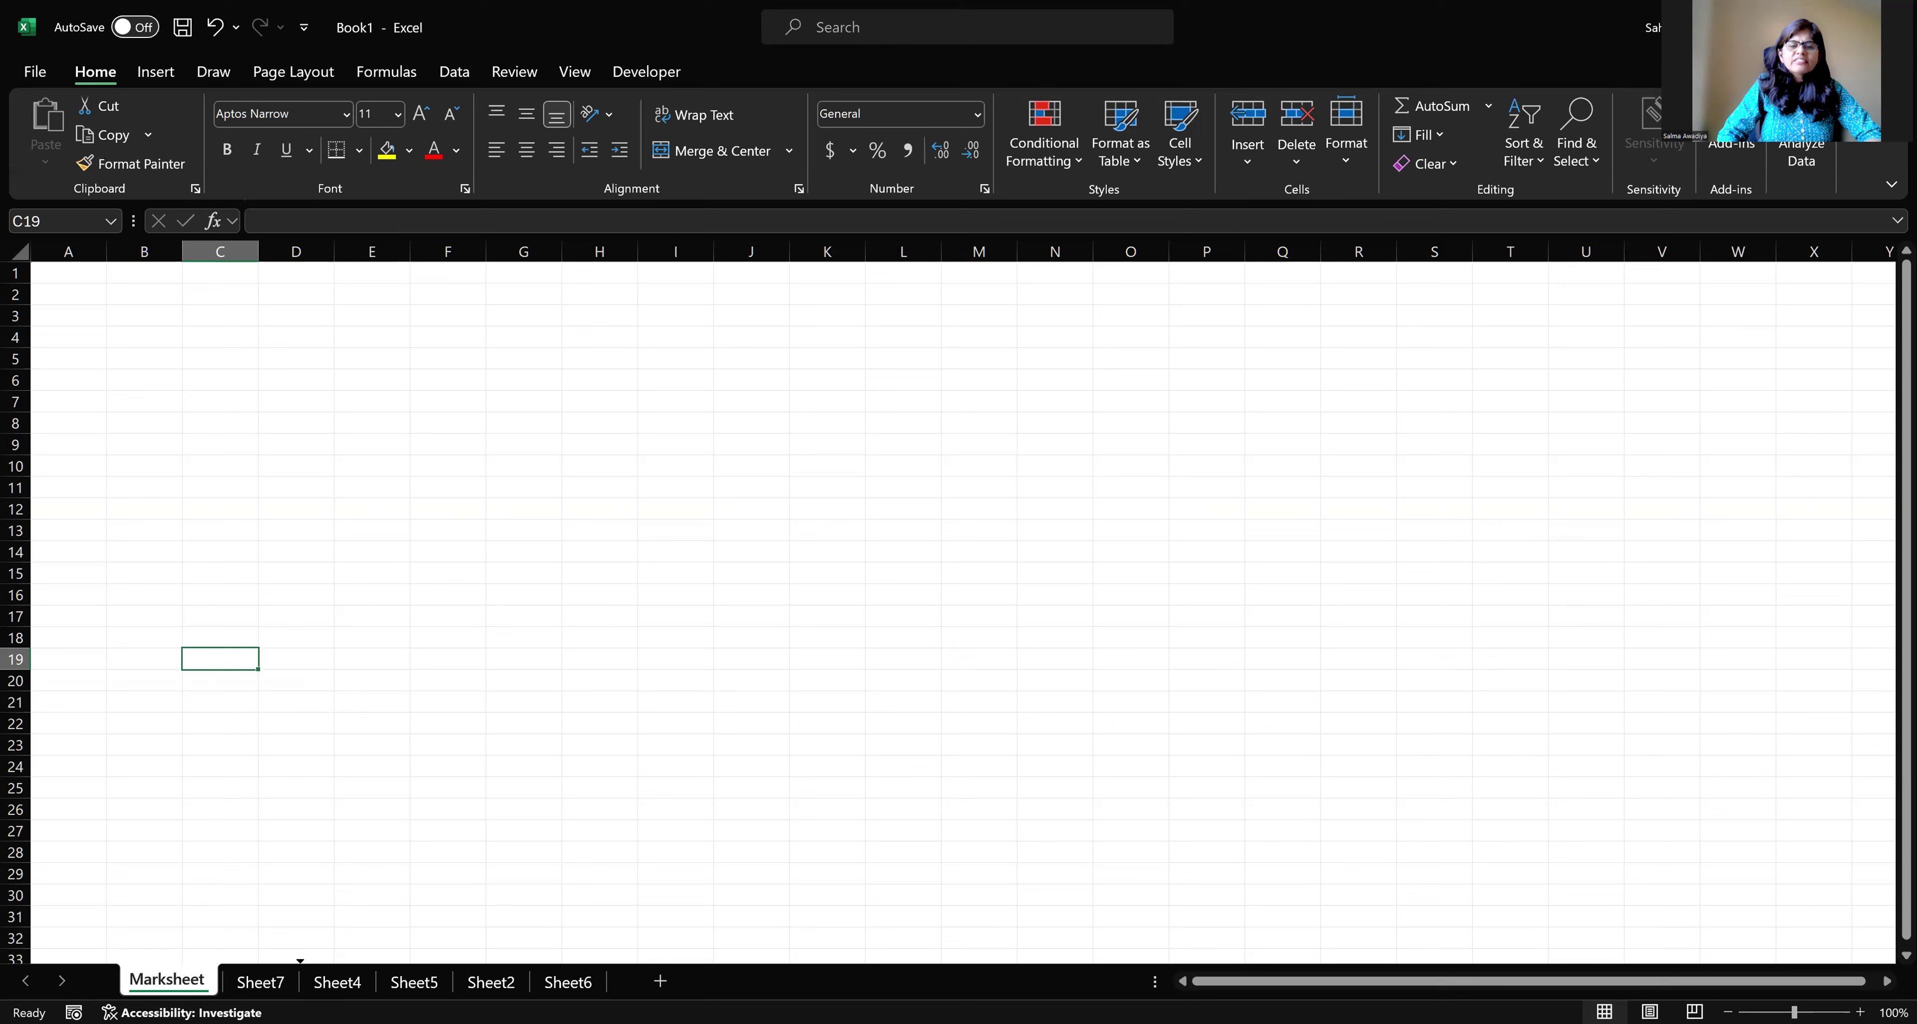
{"action": "mouse_move", "coordinate": [185, 979]}
{"action": "left_mouse_down"}
{"action": "mouse_move", "coordinate": [380, 971]}
{"action": "mouse_move", "coordinate": [195, 988]}
{"action": "left_mouse_up"}
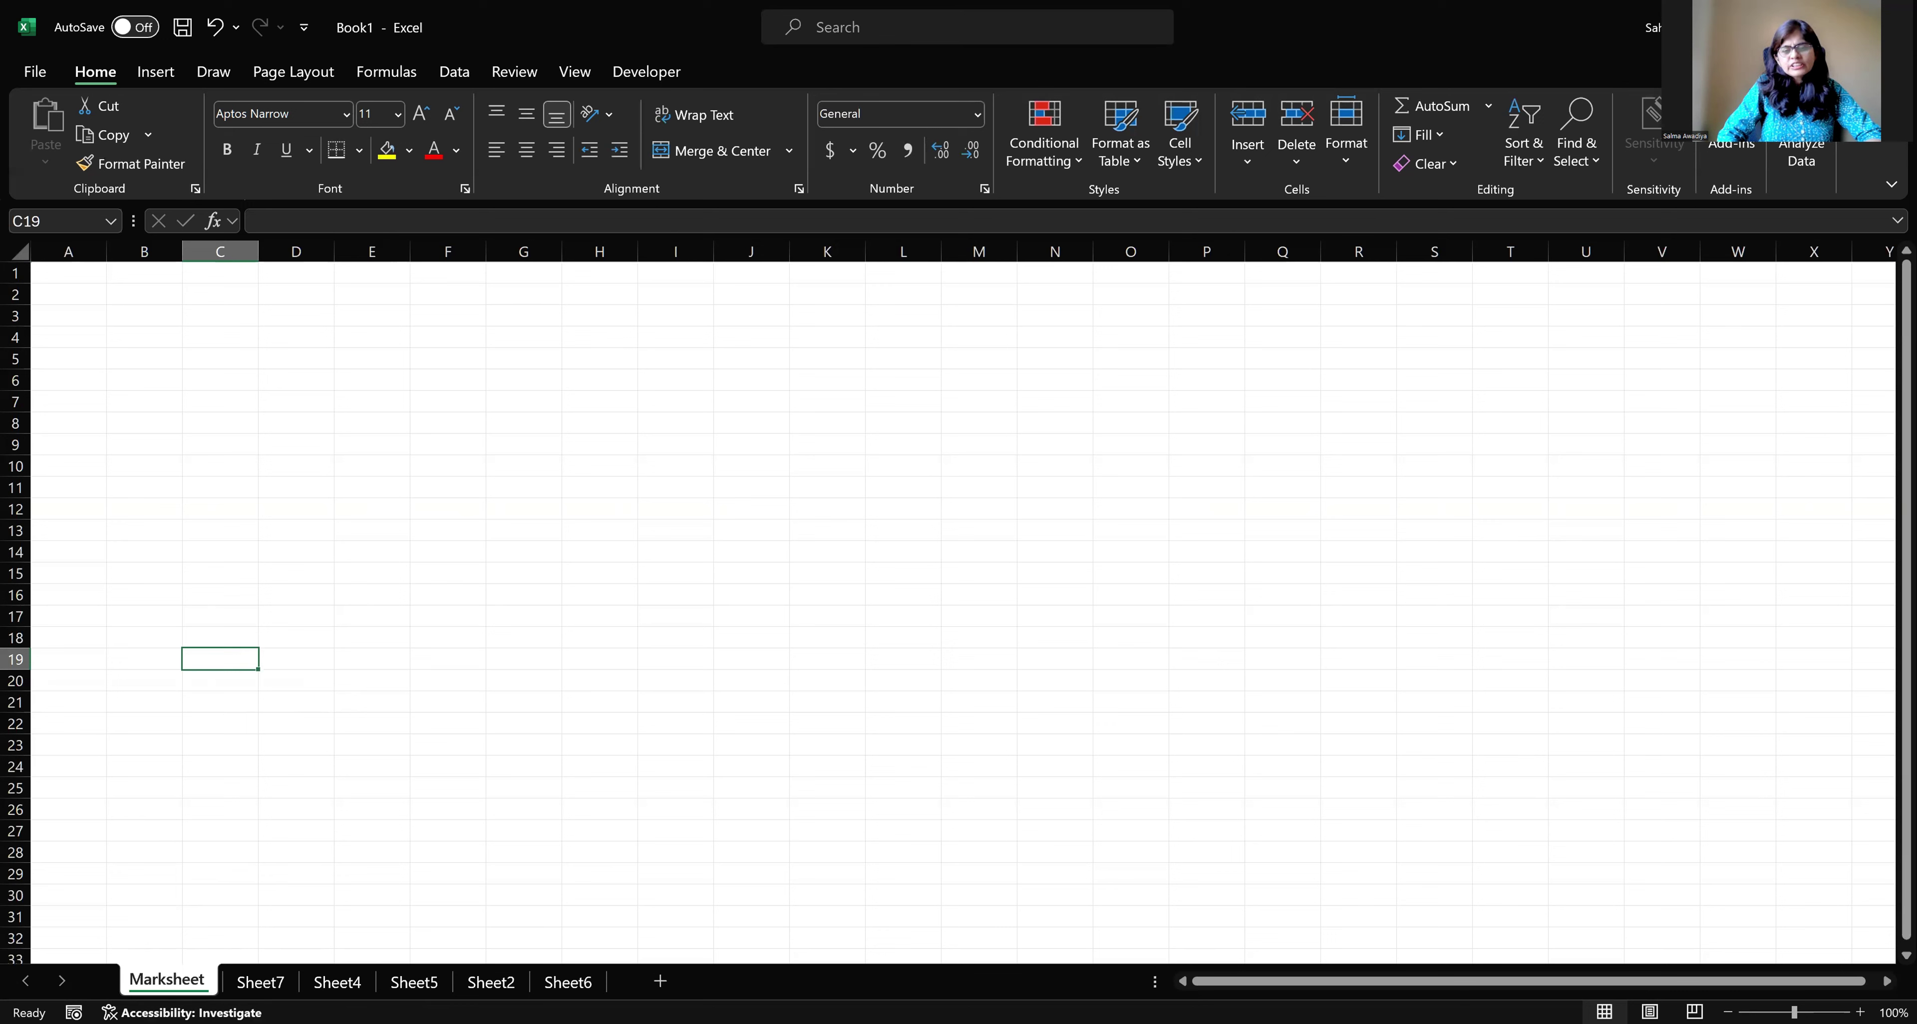
Step: Insert a new blank worksheet, Sheet10, before Marksheet
{"action": "right_click", "coordinate": [164, 983]}
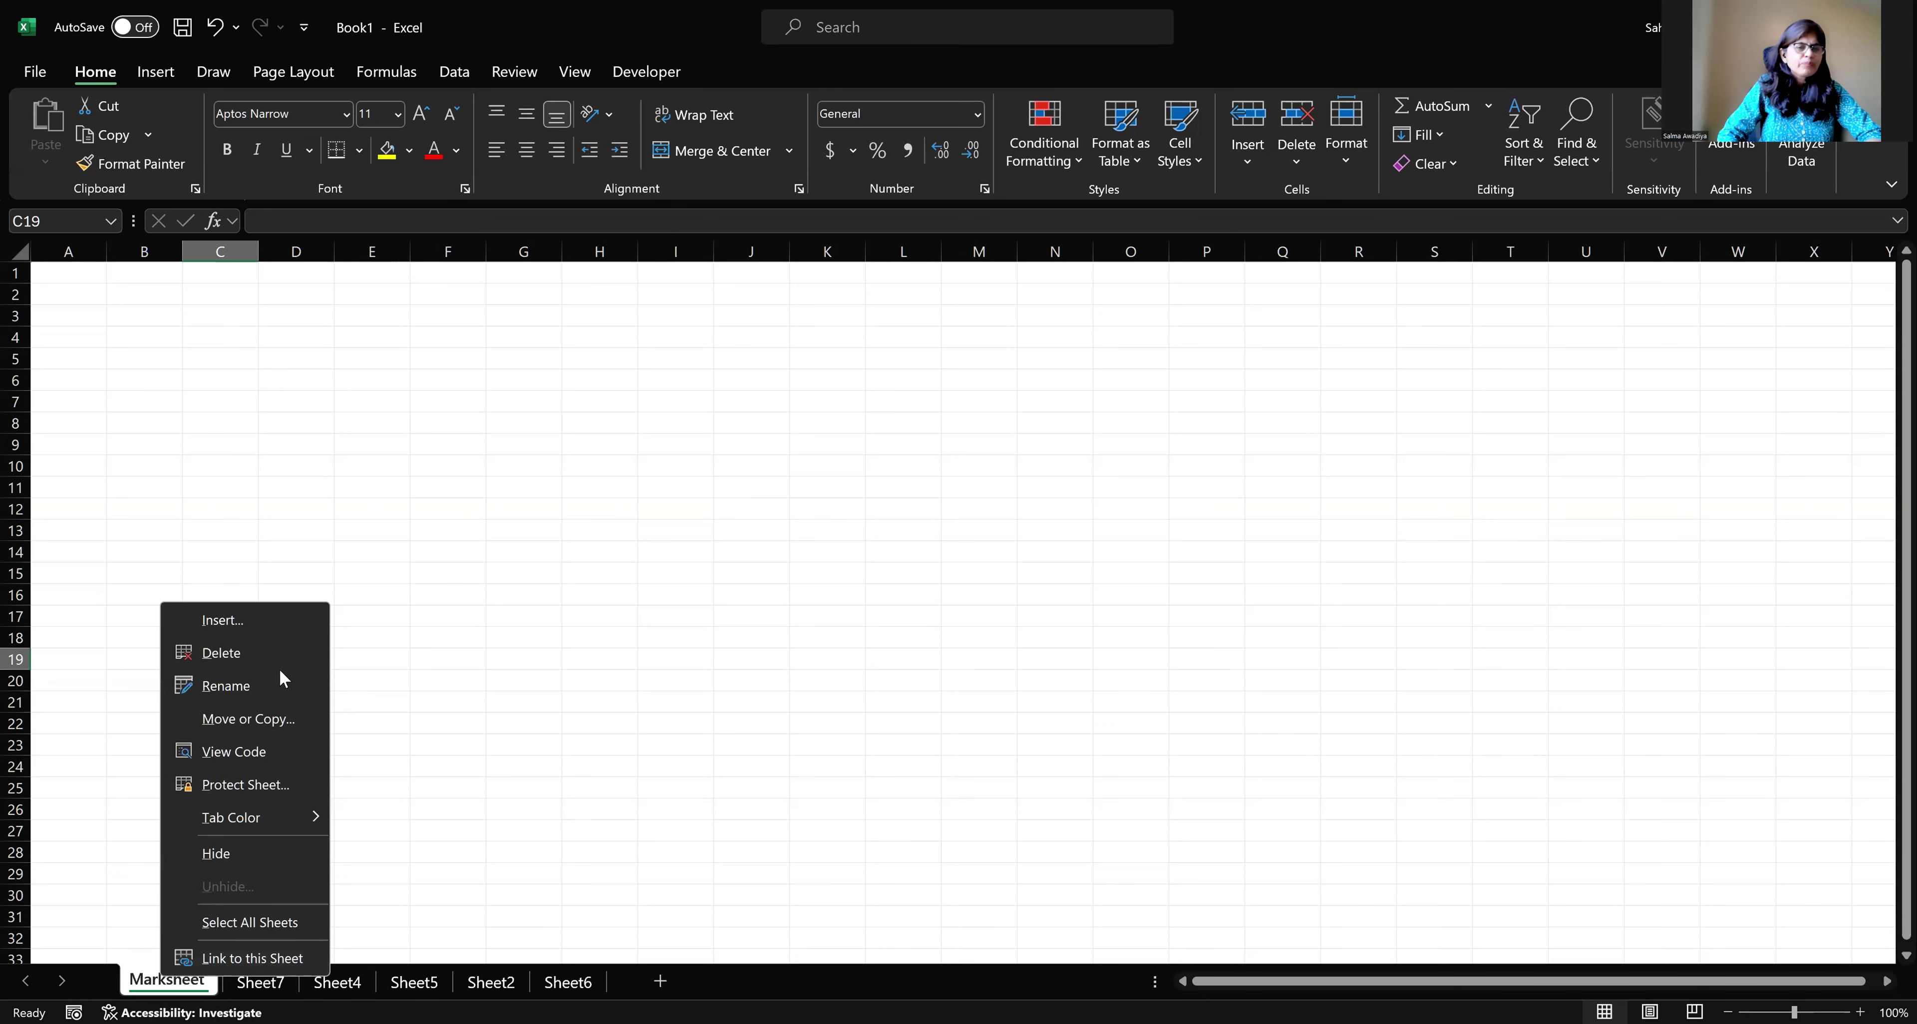
{"action": "left_click", "coordinate": [236, 621]}
{"action": "left_click", "coordinate": [487, 795]}
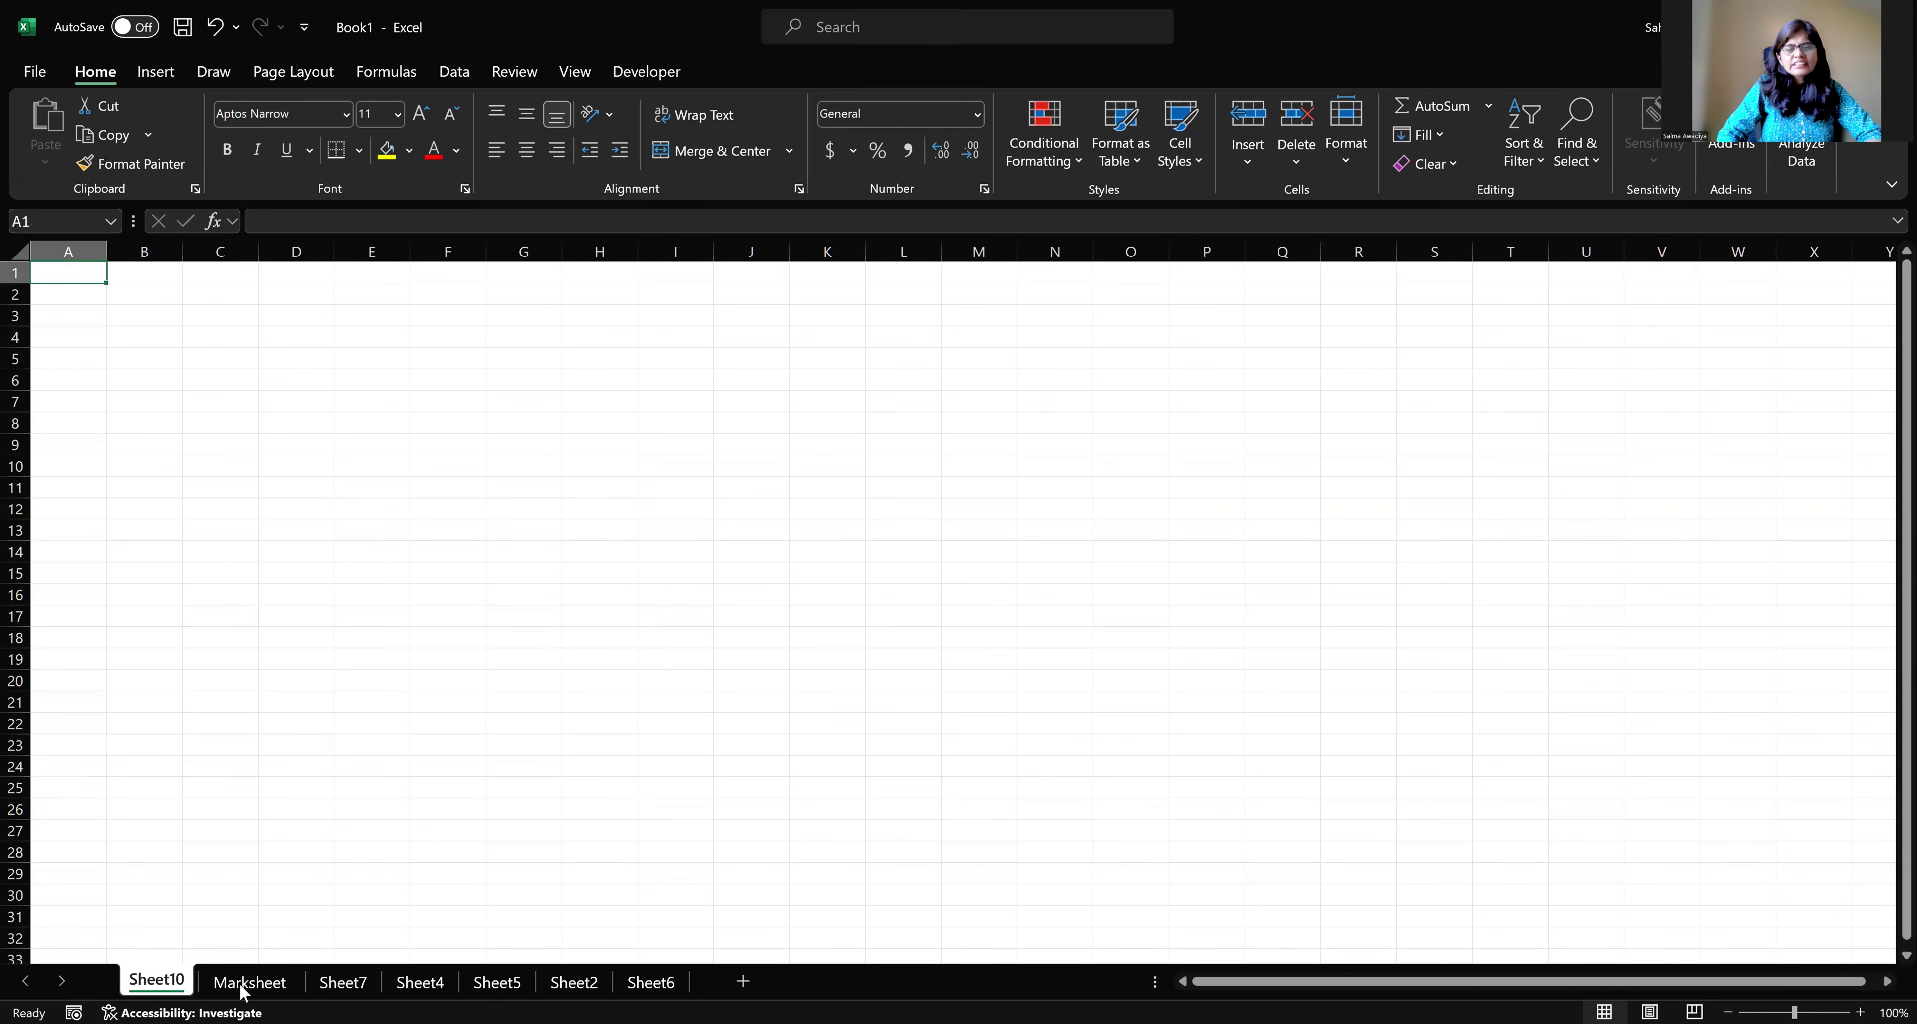
{"action": "right_click", "coordinate": [269, 989]}
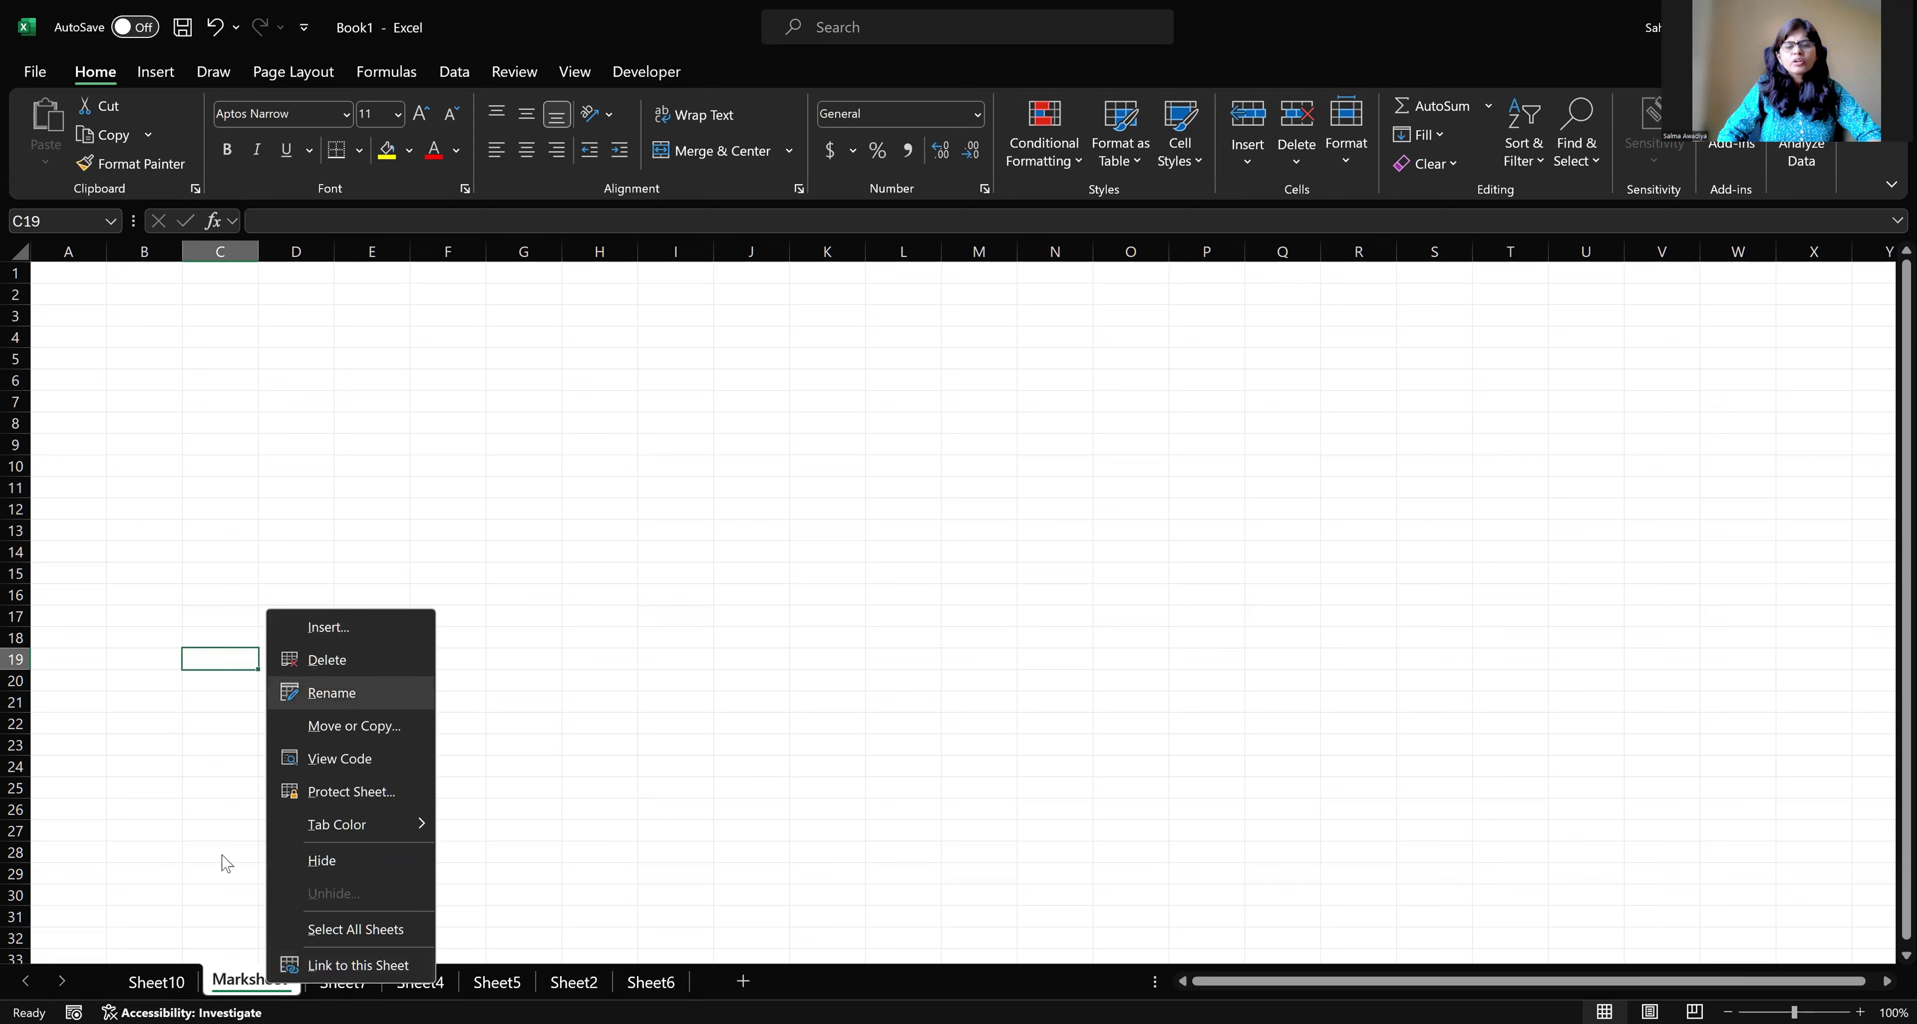
{"action": "left_click", "coordinate": [171, 983]}
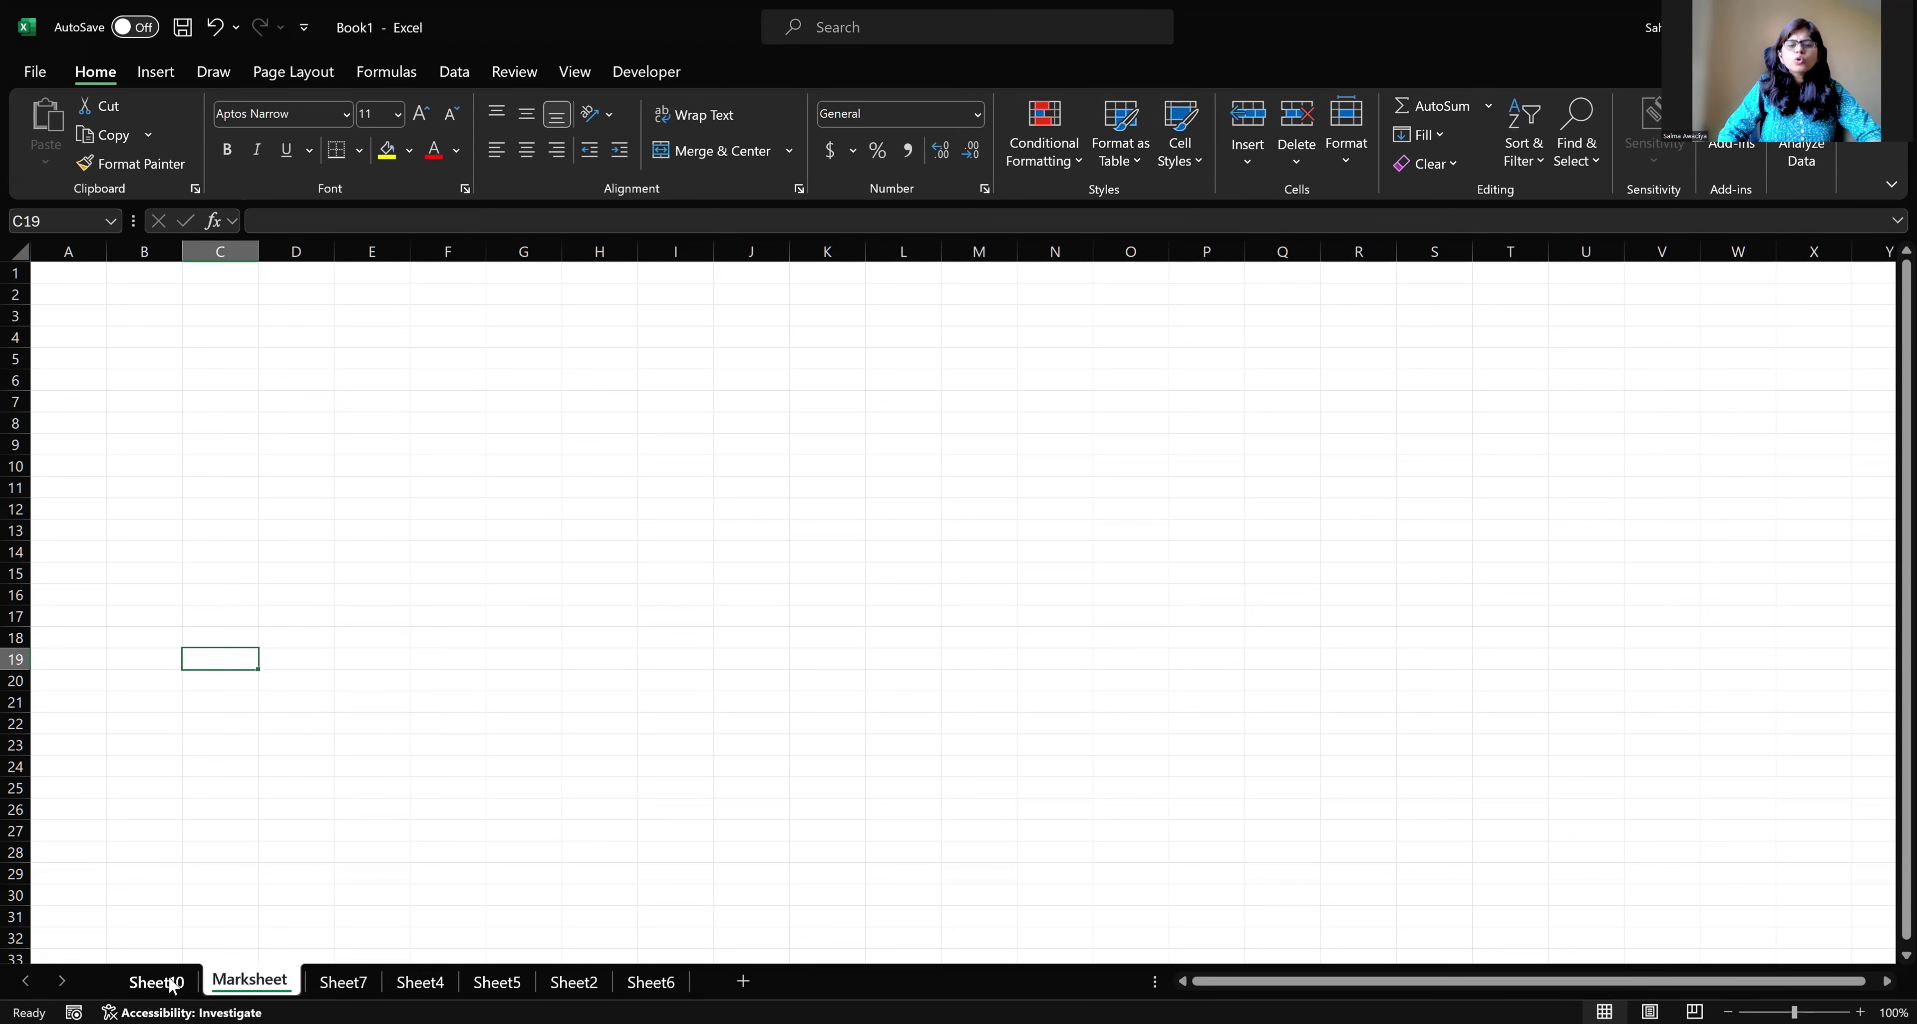
Step: Type the test text 'zxz' into cell E14 on Sheet10
{"action": "left_click", "coordinate": [355, 556]}
{"action": "type", "text": "zxz"}
{"action": "left_click", "coordinate": [359, 743]}
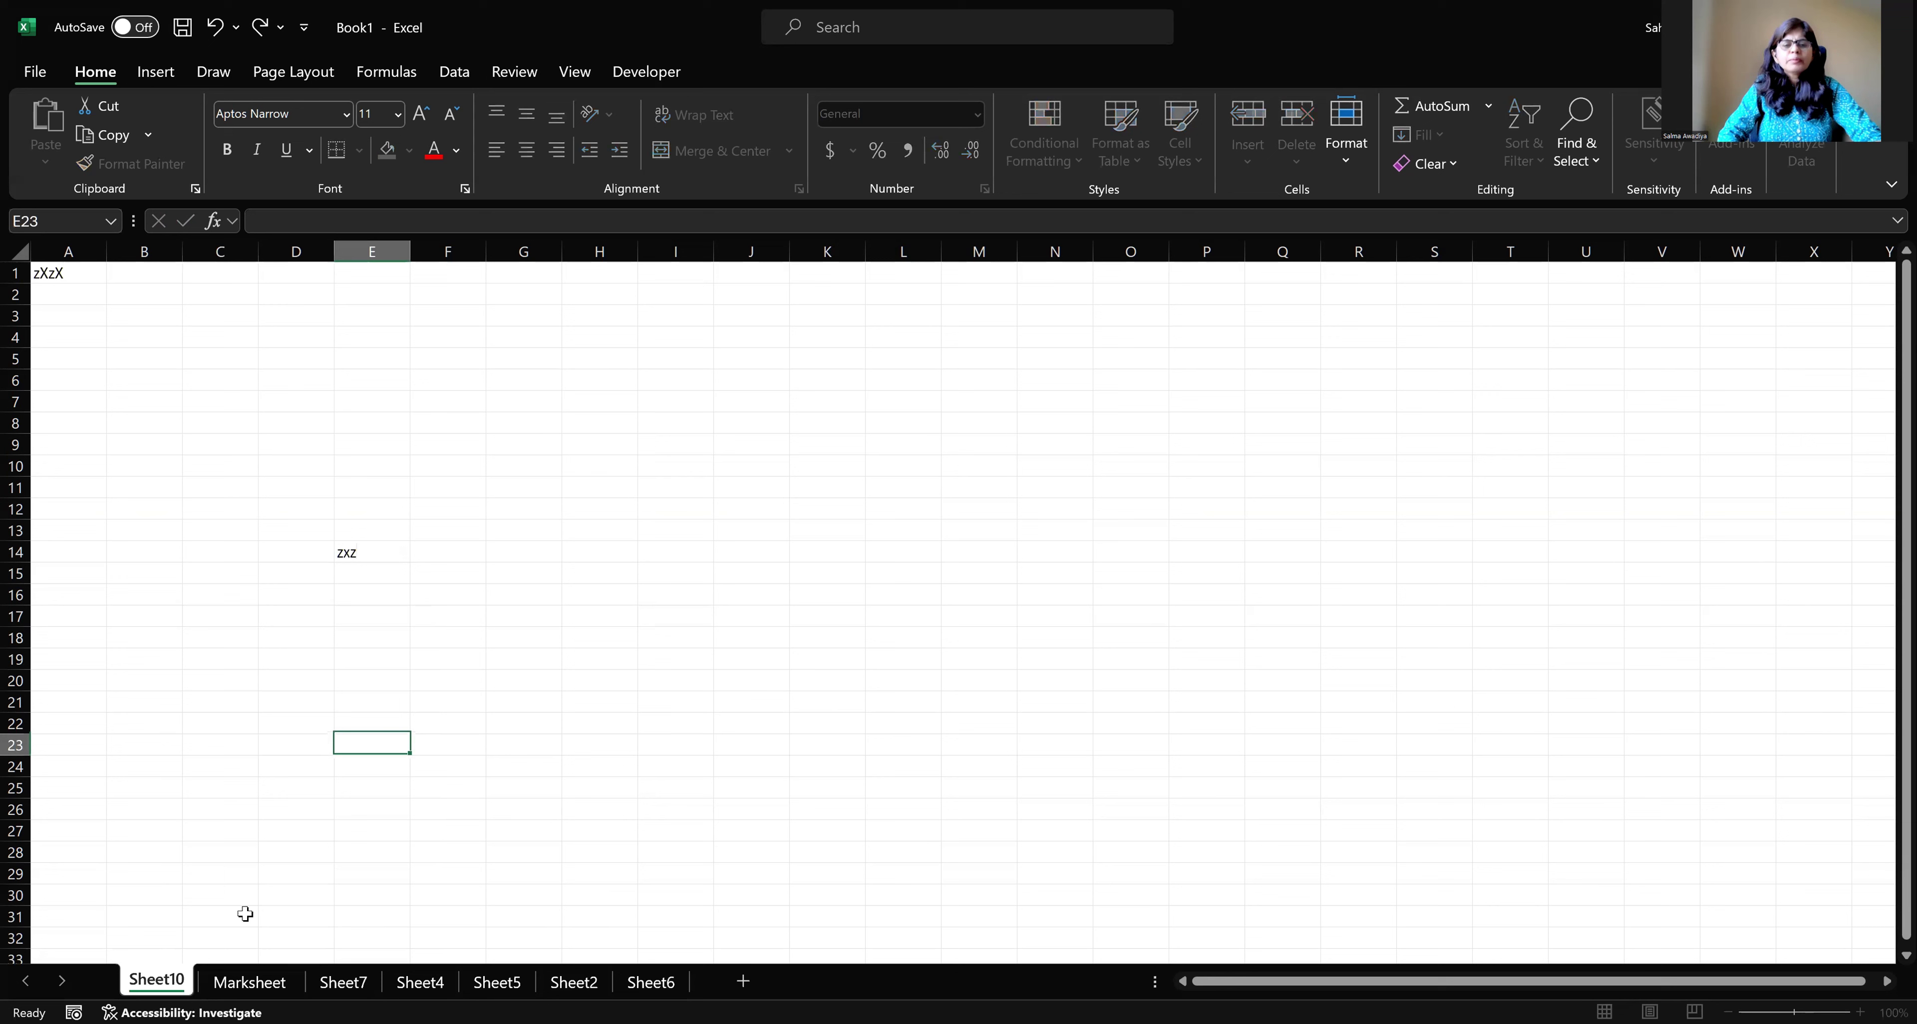
{"action": "right_click", "coordinate": [153, 983]}
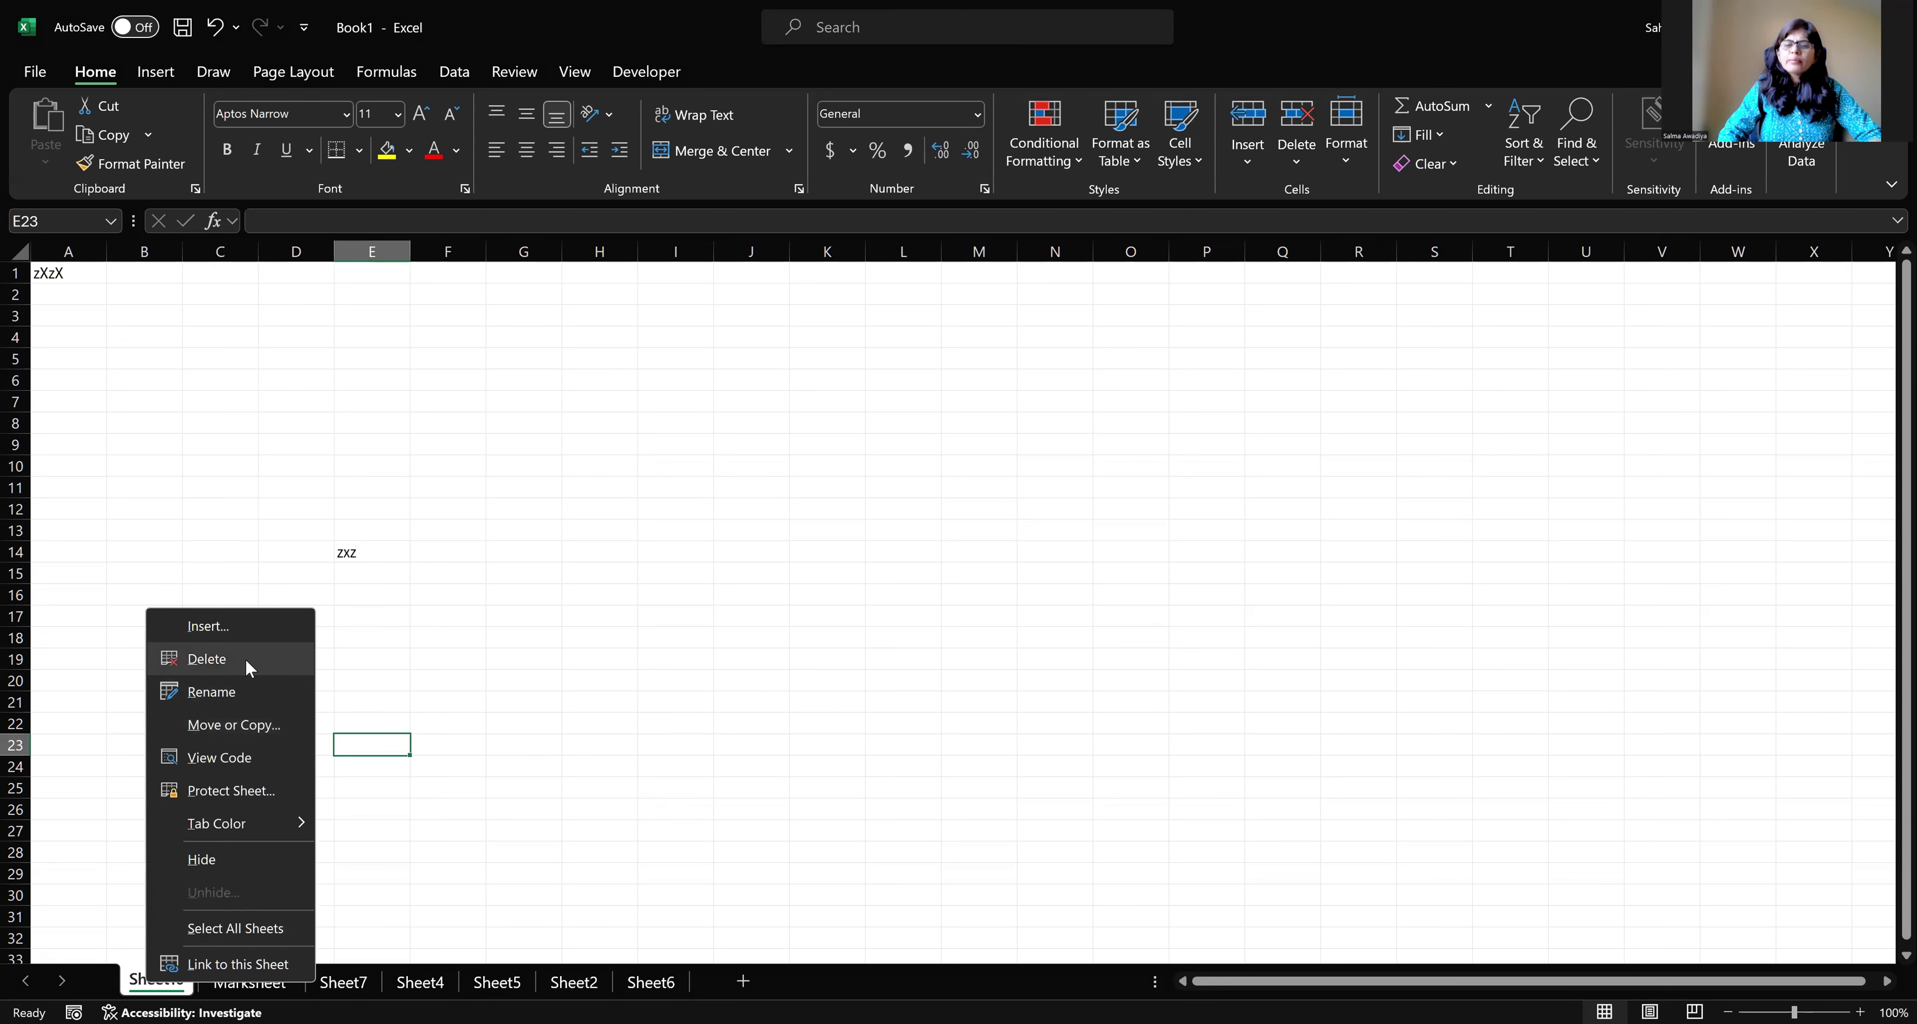
Step: Delete Sheet10 from the workbook
{"action": "left_click", "coordinate": [248, 665]}
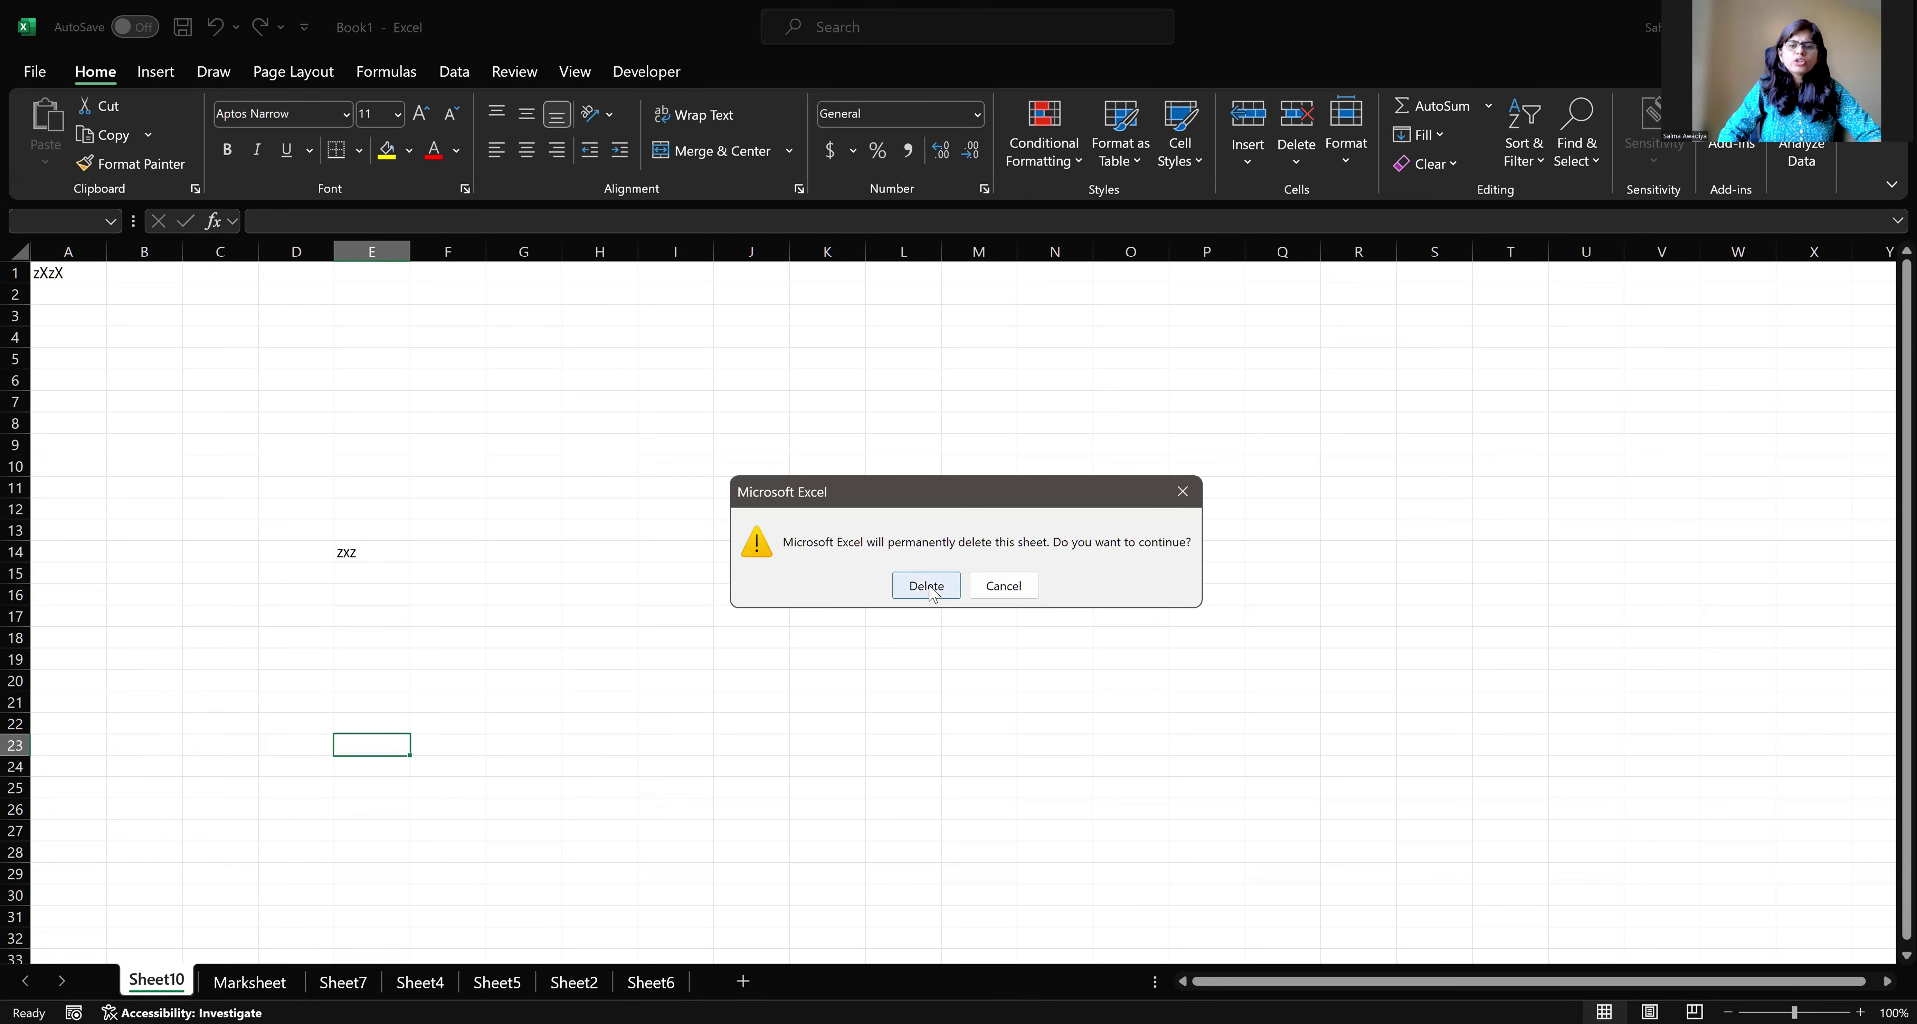
{"action": "left_click", "coordinate": [927, 585]}
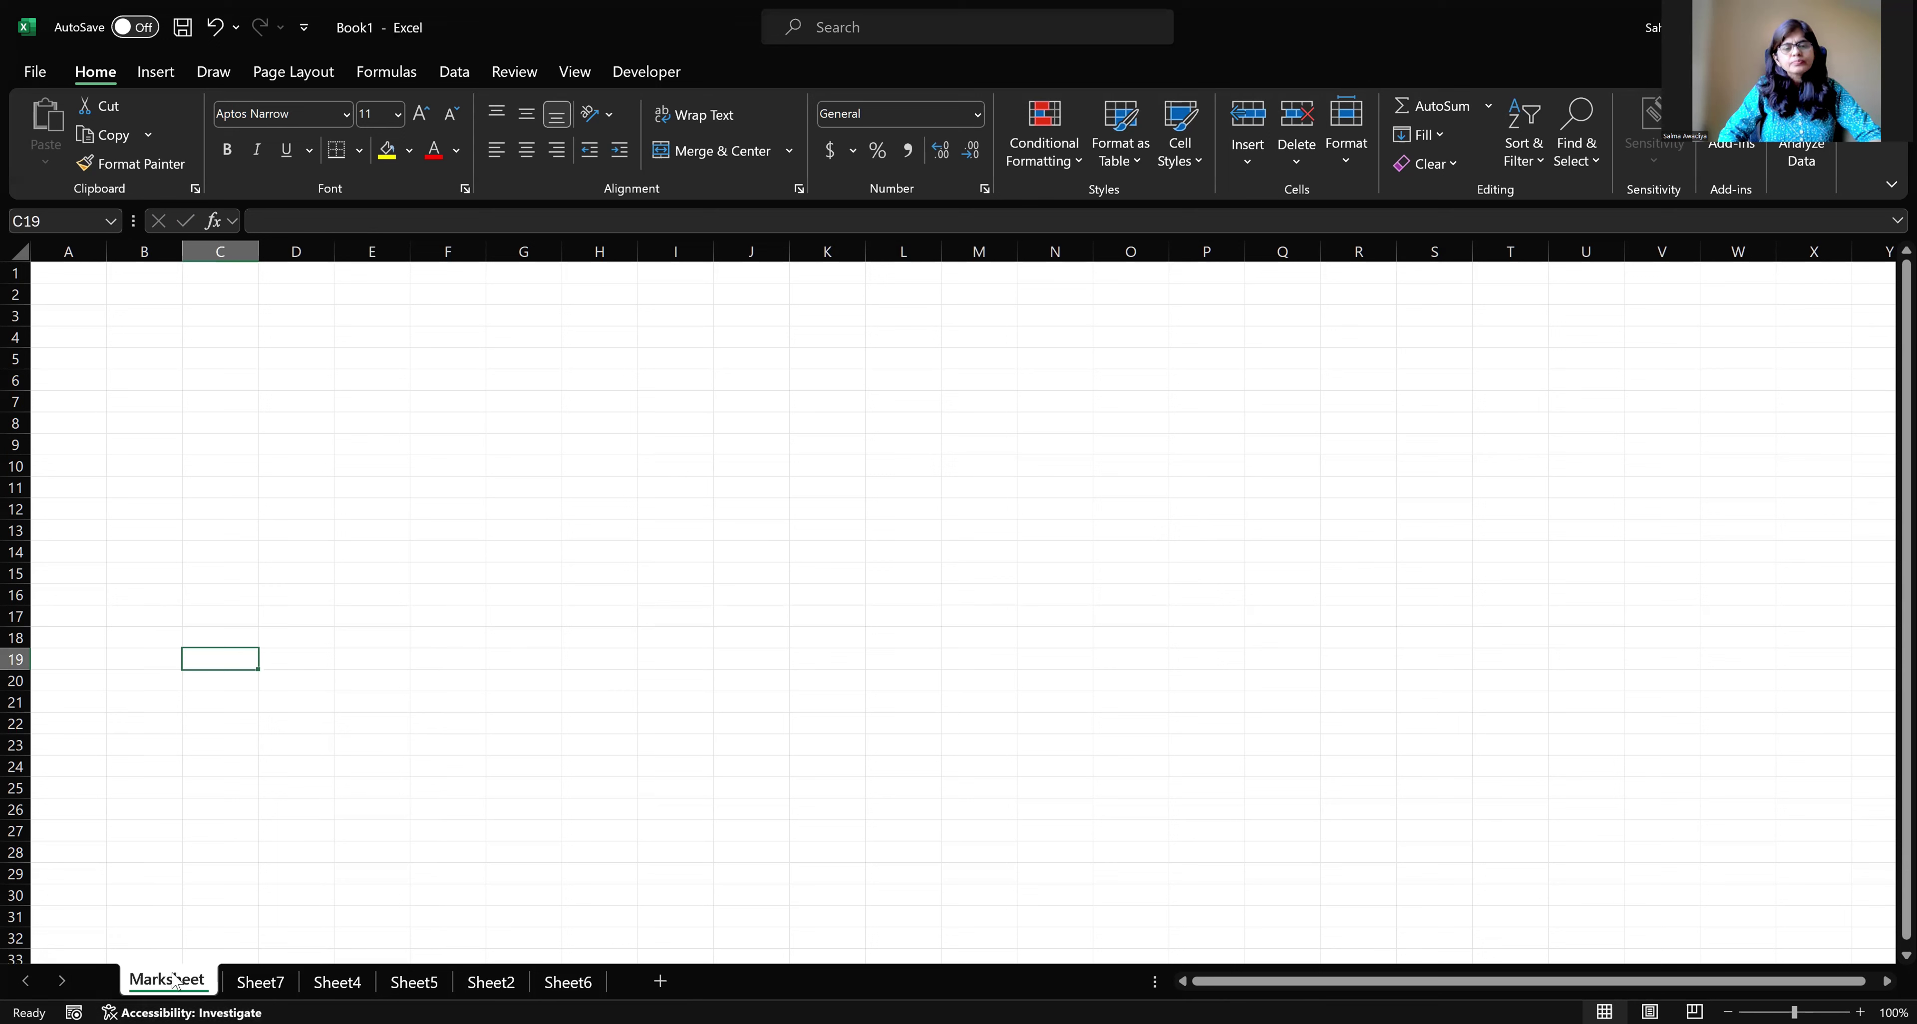
{"action": "left_click", "coordinate": [261, 983]}
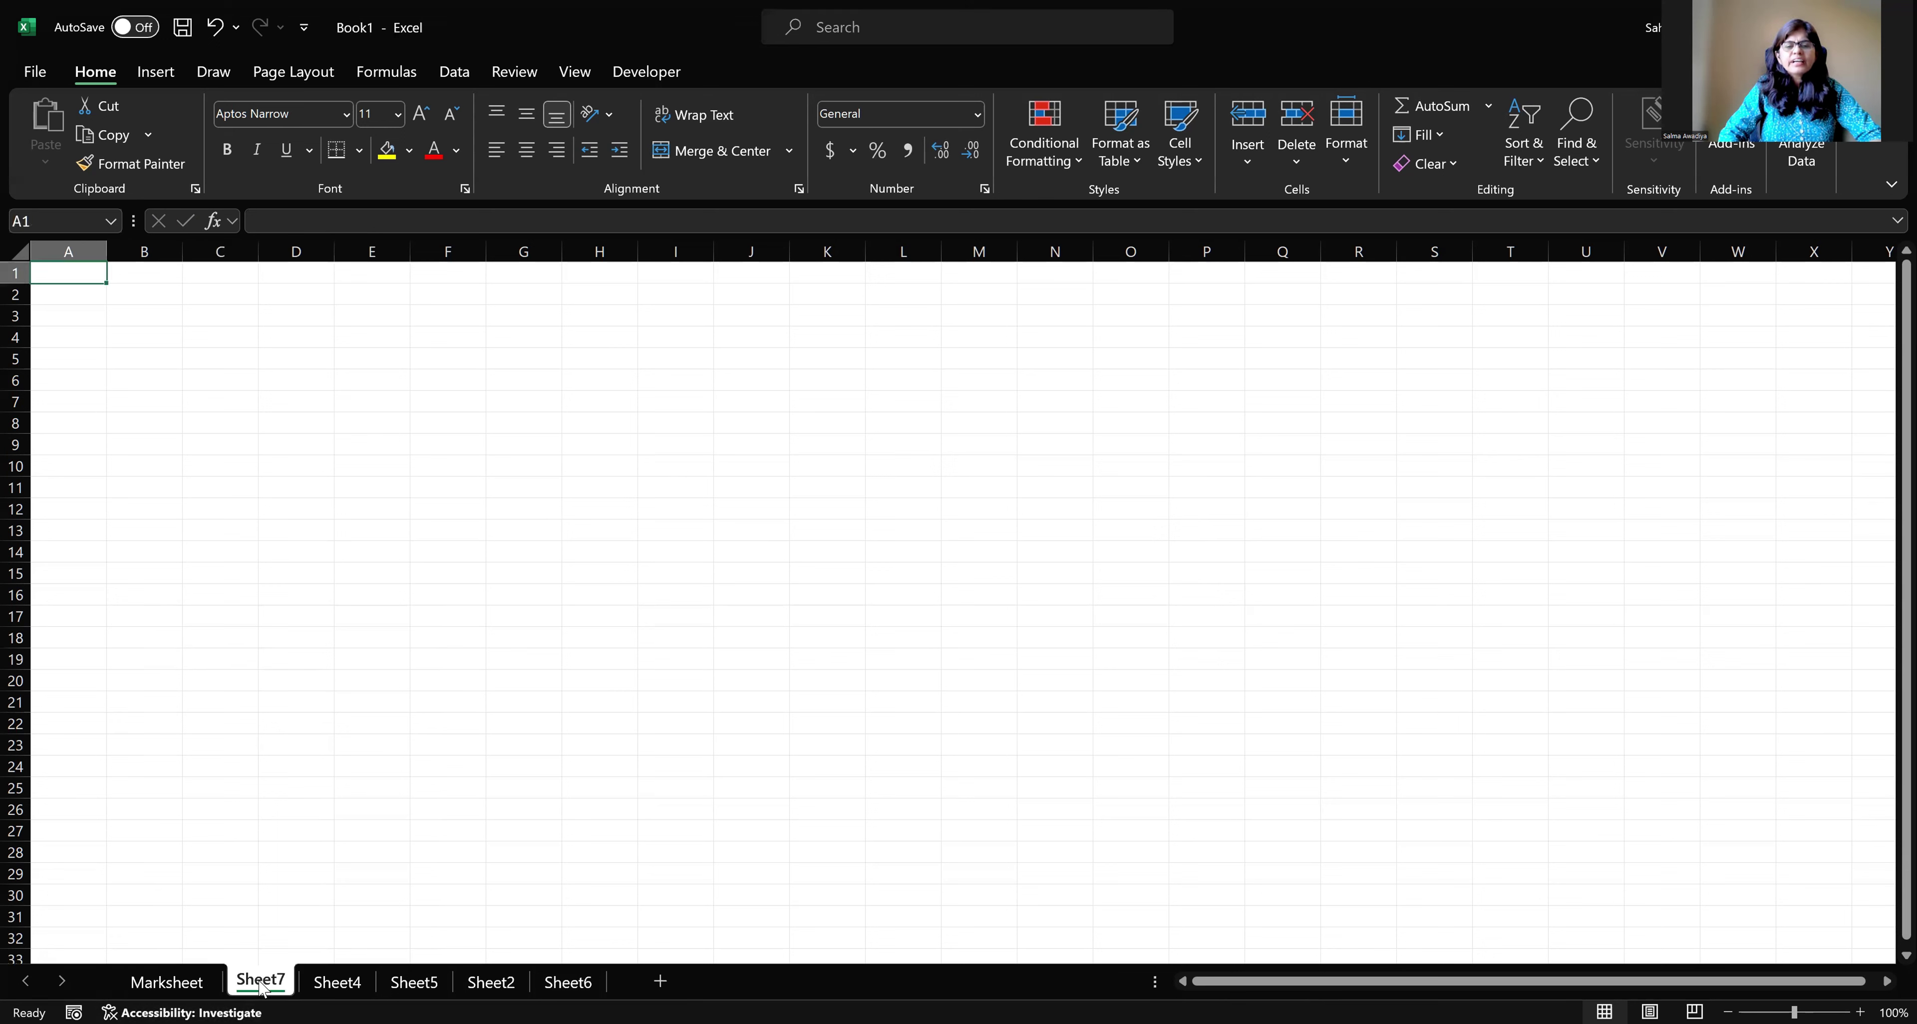
Step: Rename Sheet7 to 'Stock Management sheet', then bring up Sheet4
{"action": "right_click", "coordinate": [261, 981]}
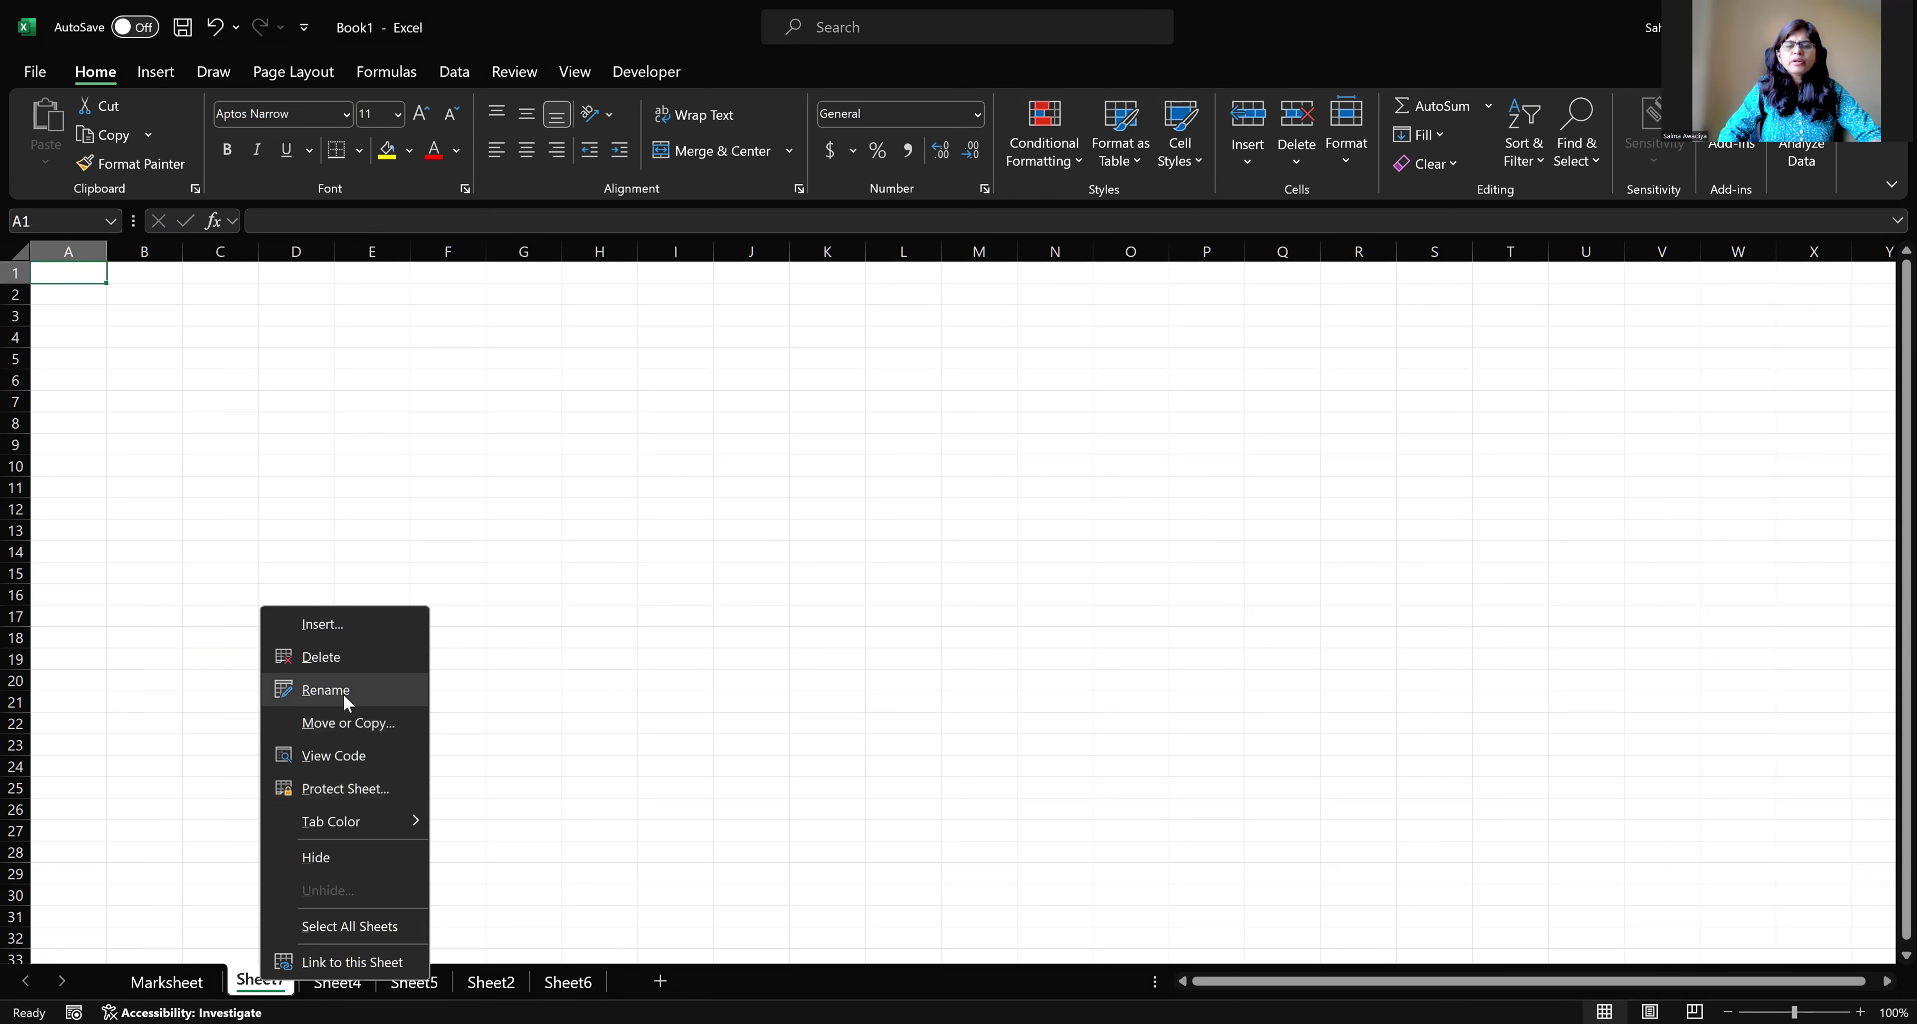
{"action": "left_click", "coordinate": [344, 695]}
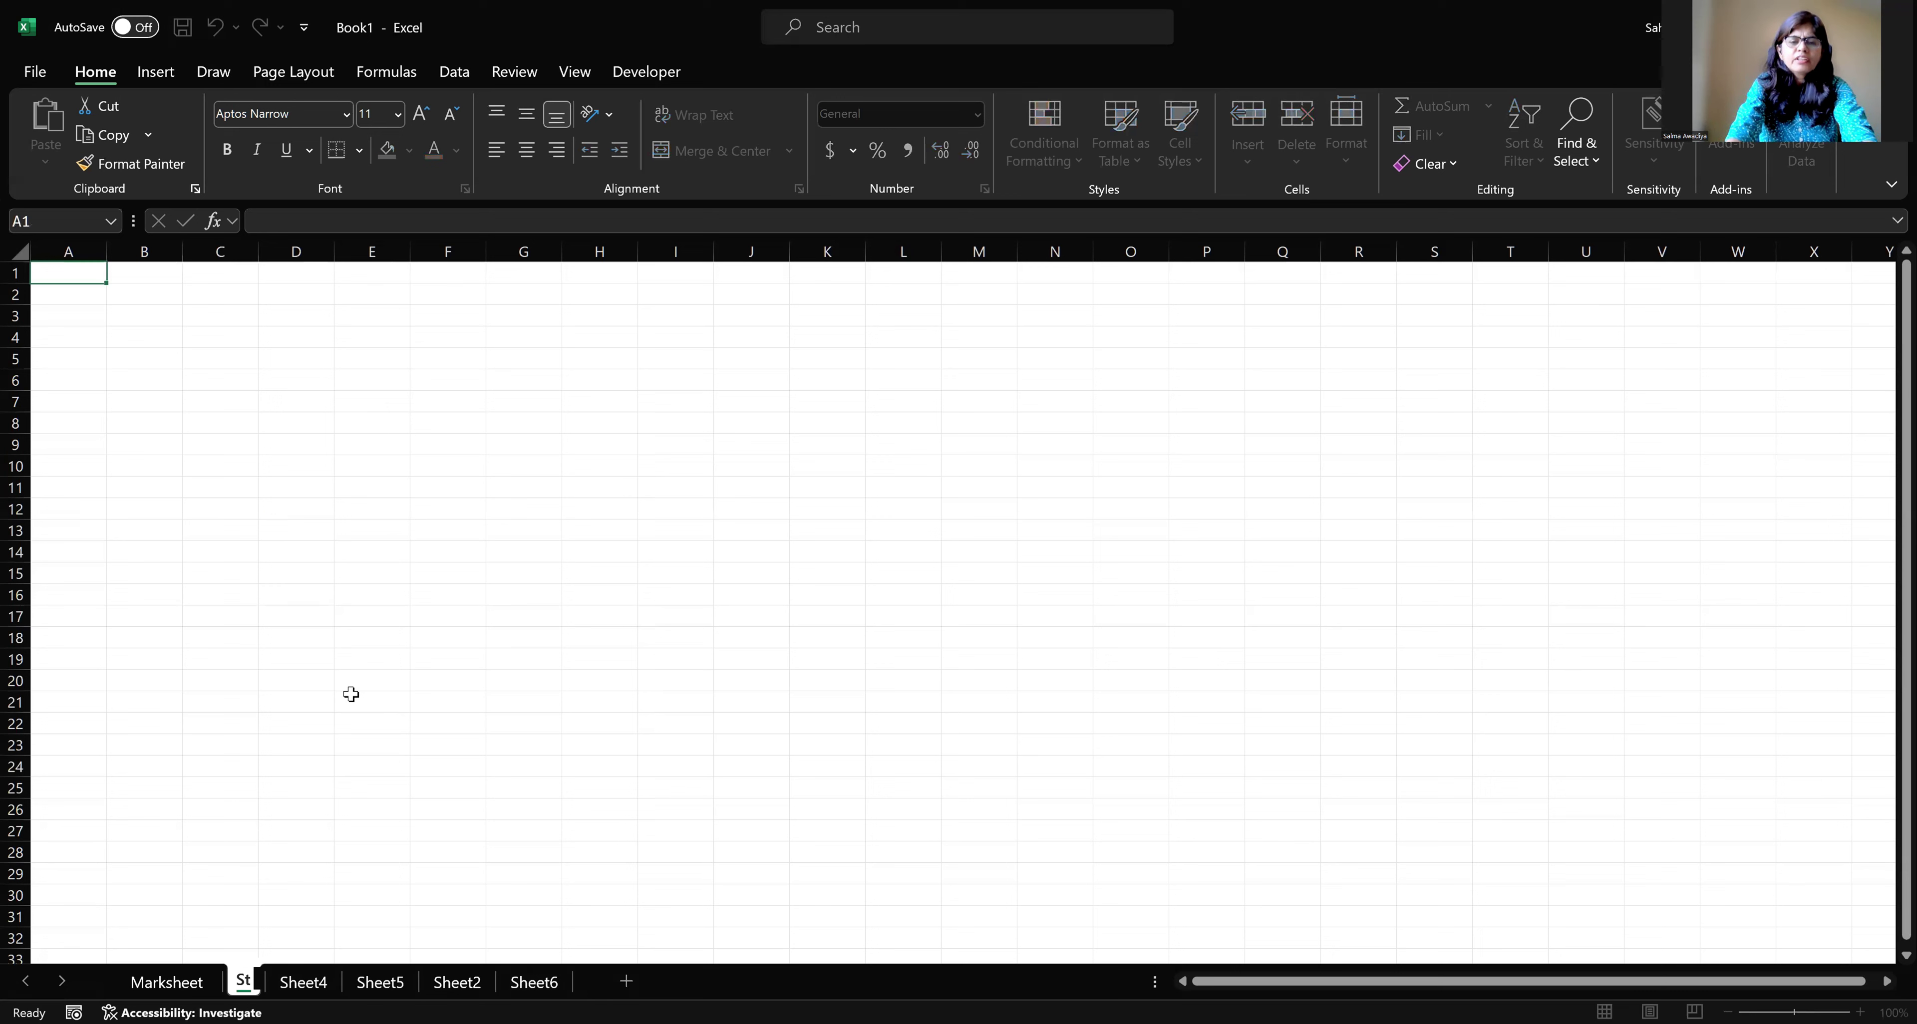
{"action": "type", "text": "Stock Manage"}
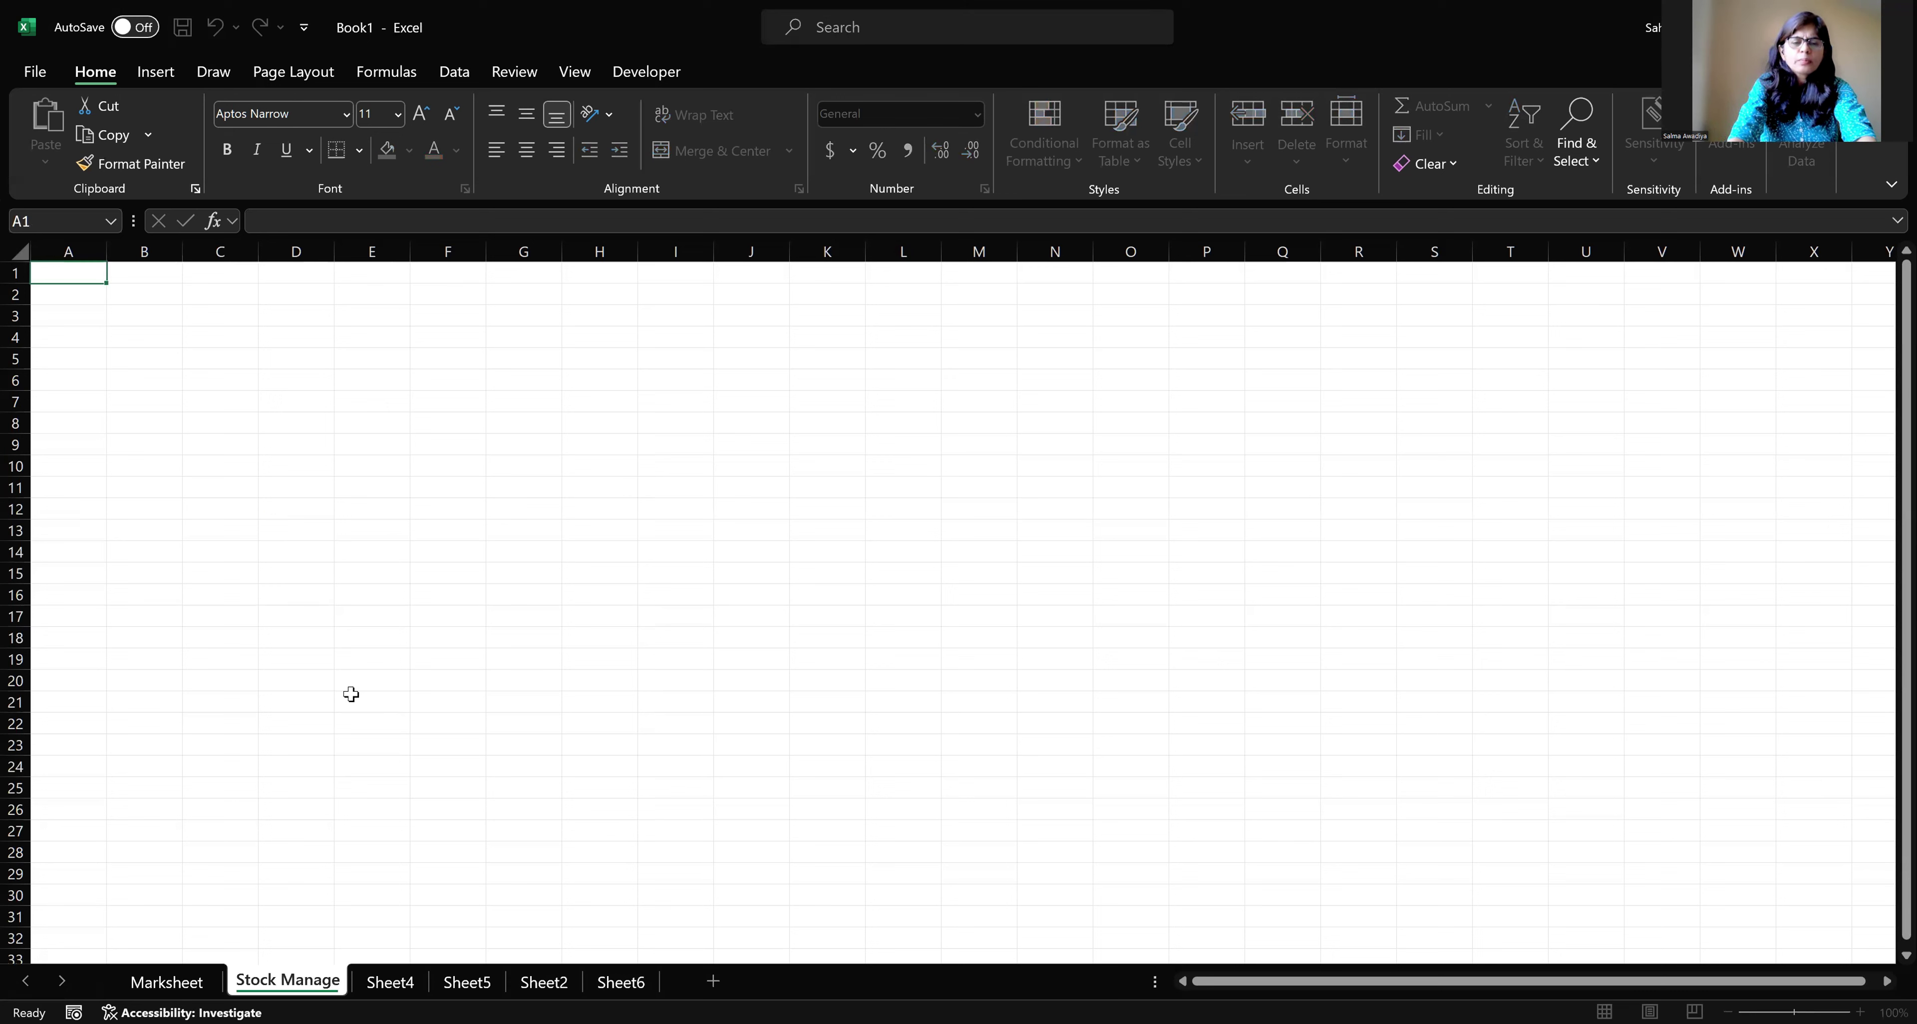
{"action": "type", "text": "ment sheet"}
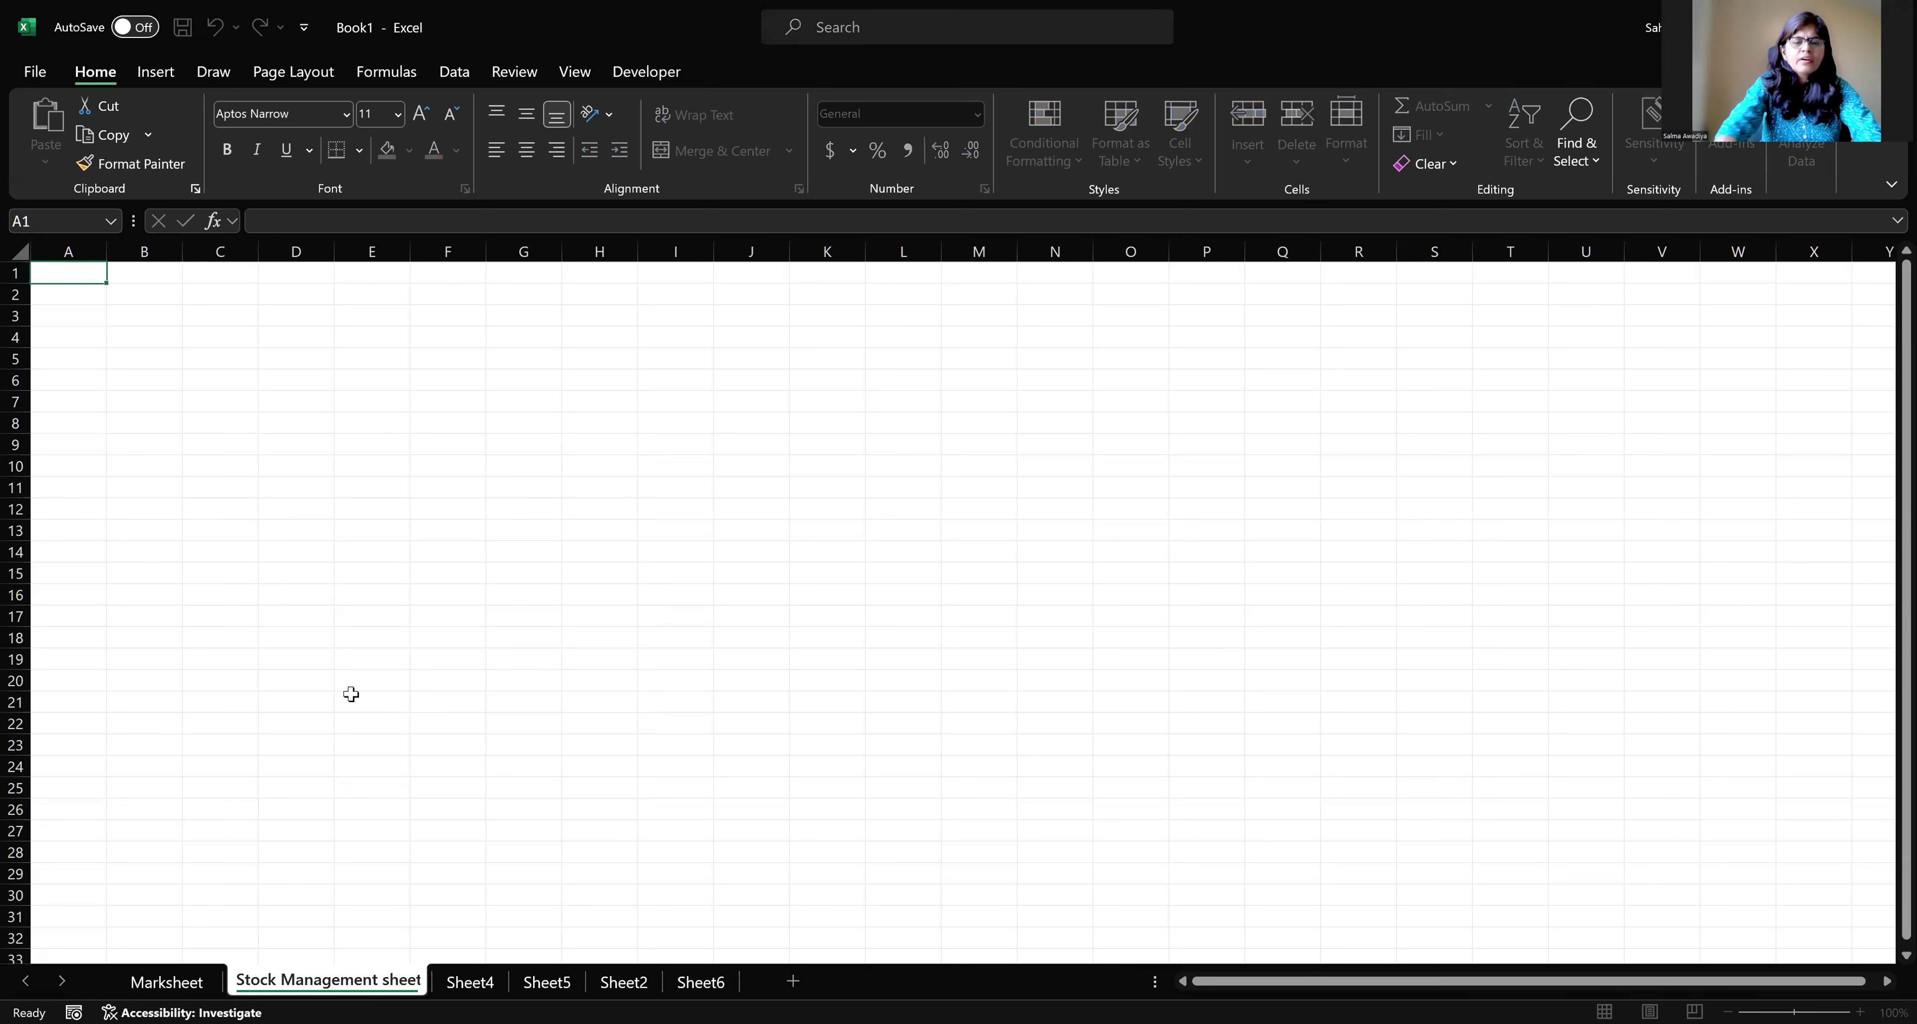
{"action": "key", "text": "Return"}
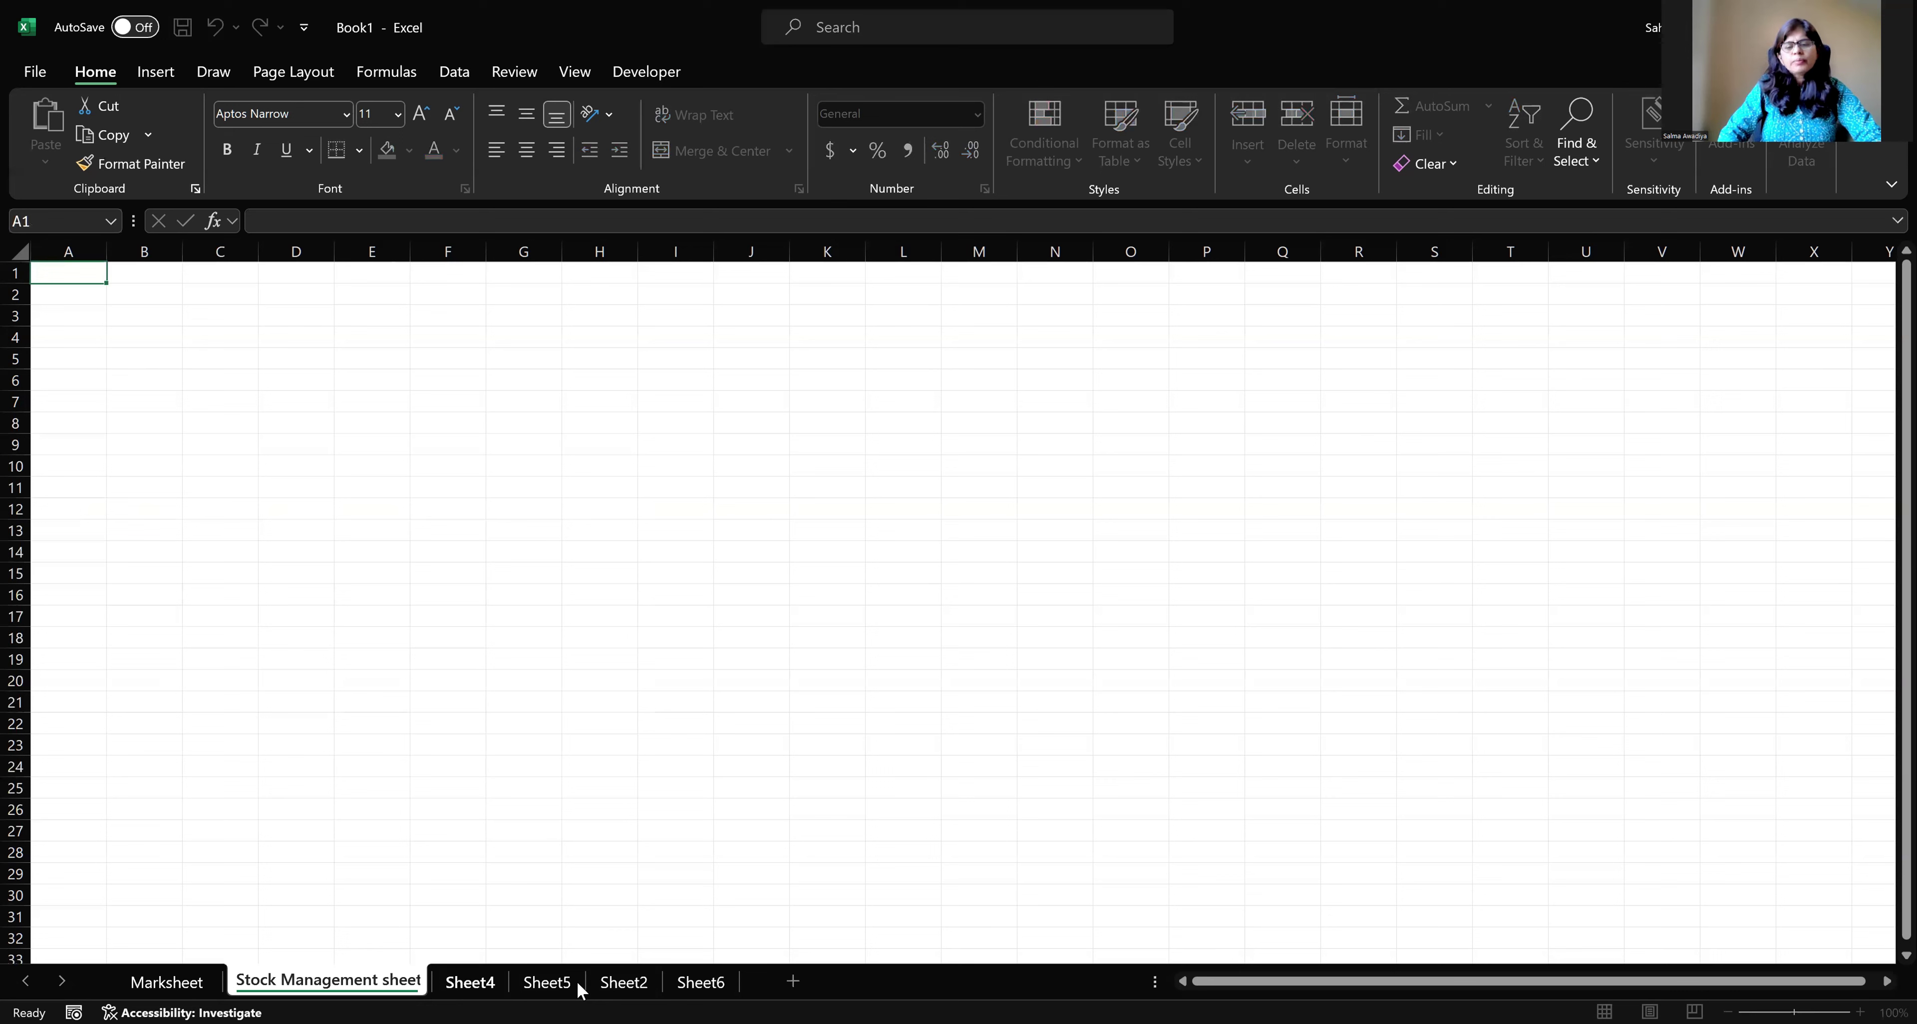
{"action": "left_click", "coordinate": [469, 979]}
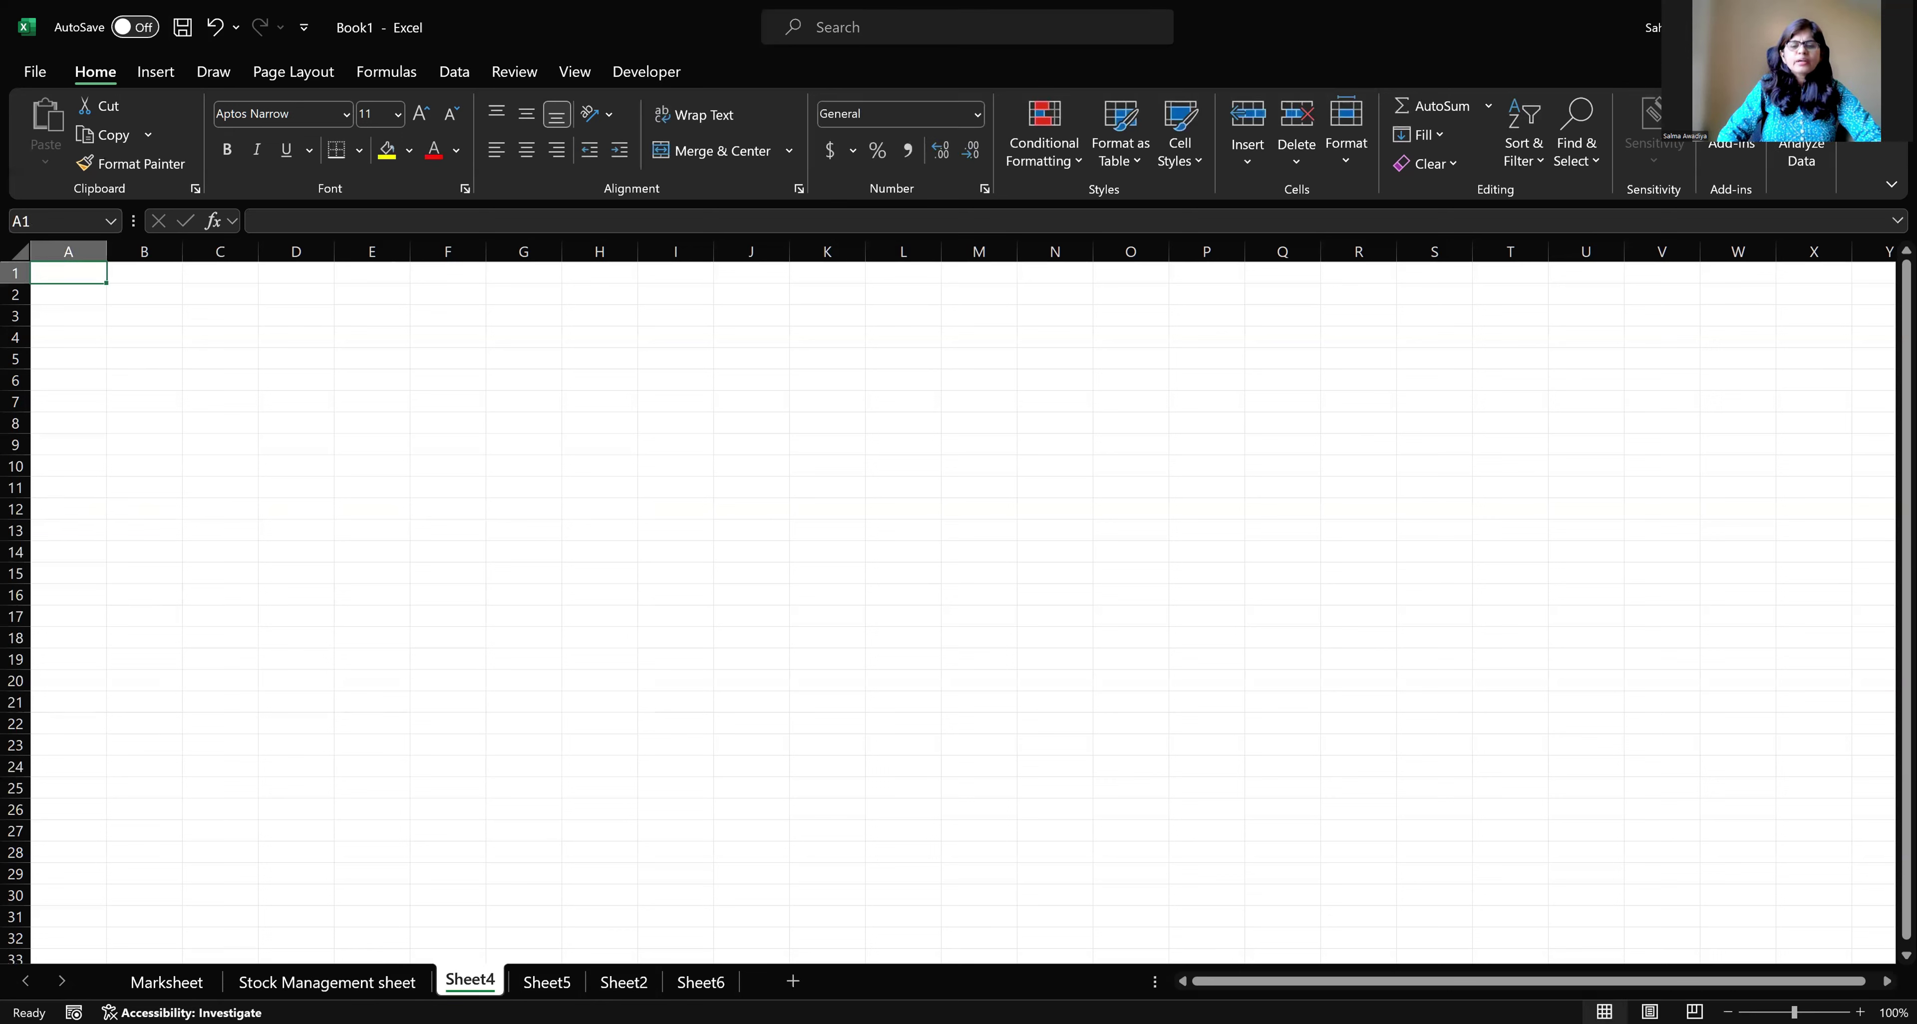
Step: Create a copy of Marksheet placed before the original sheet
{"action": "right_click", "coordinate": [476, 980]}
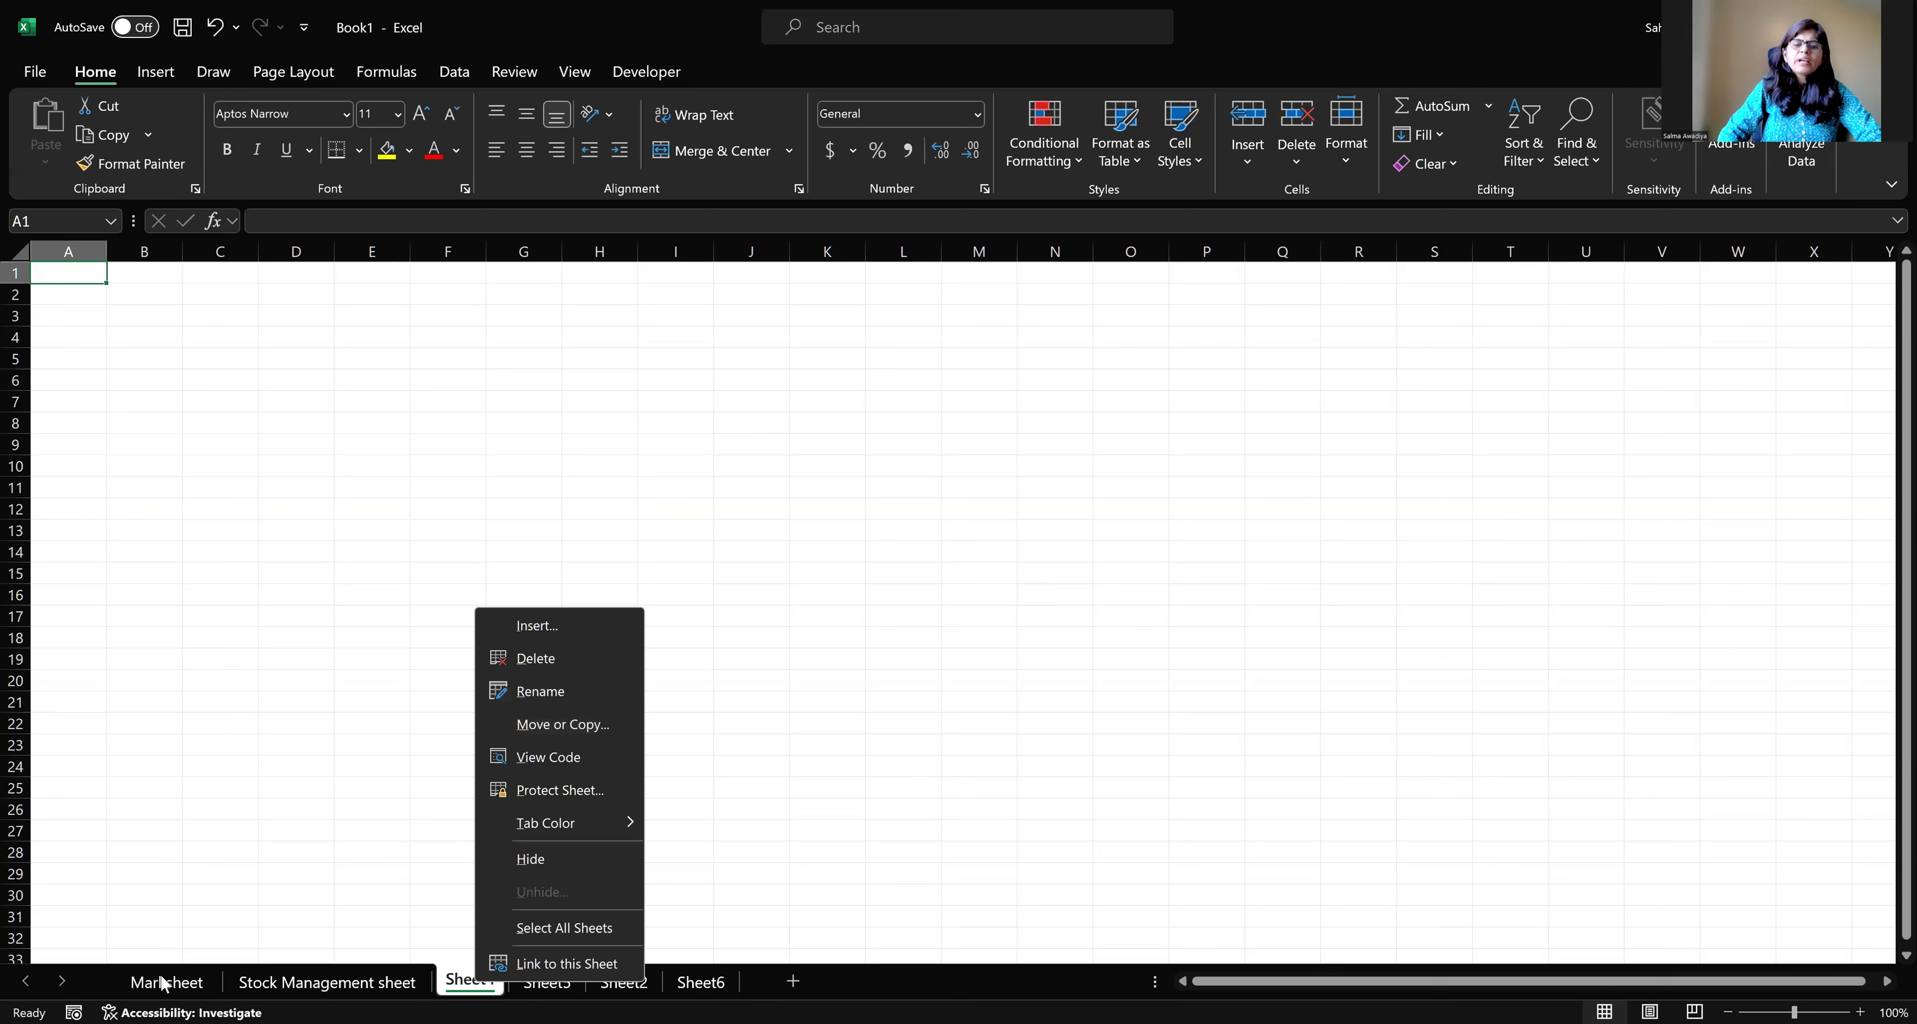
{"action": "key", "text": "Escape"}
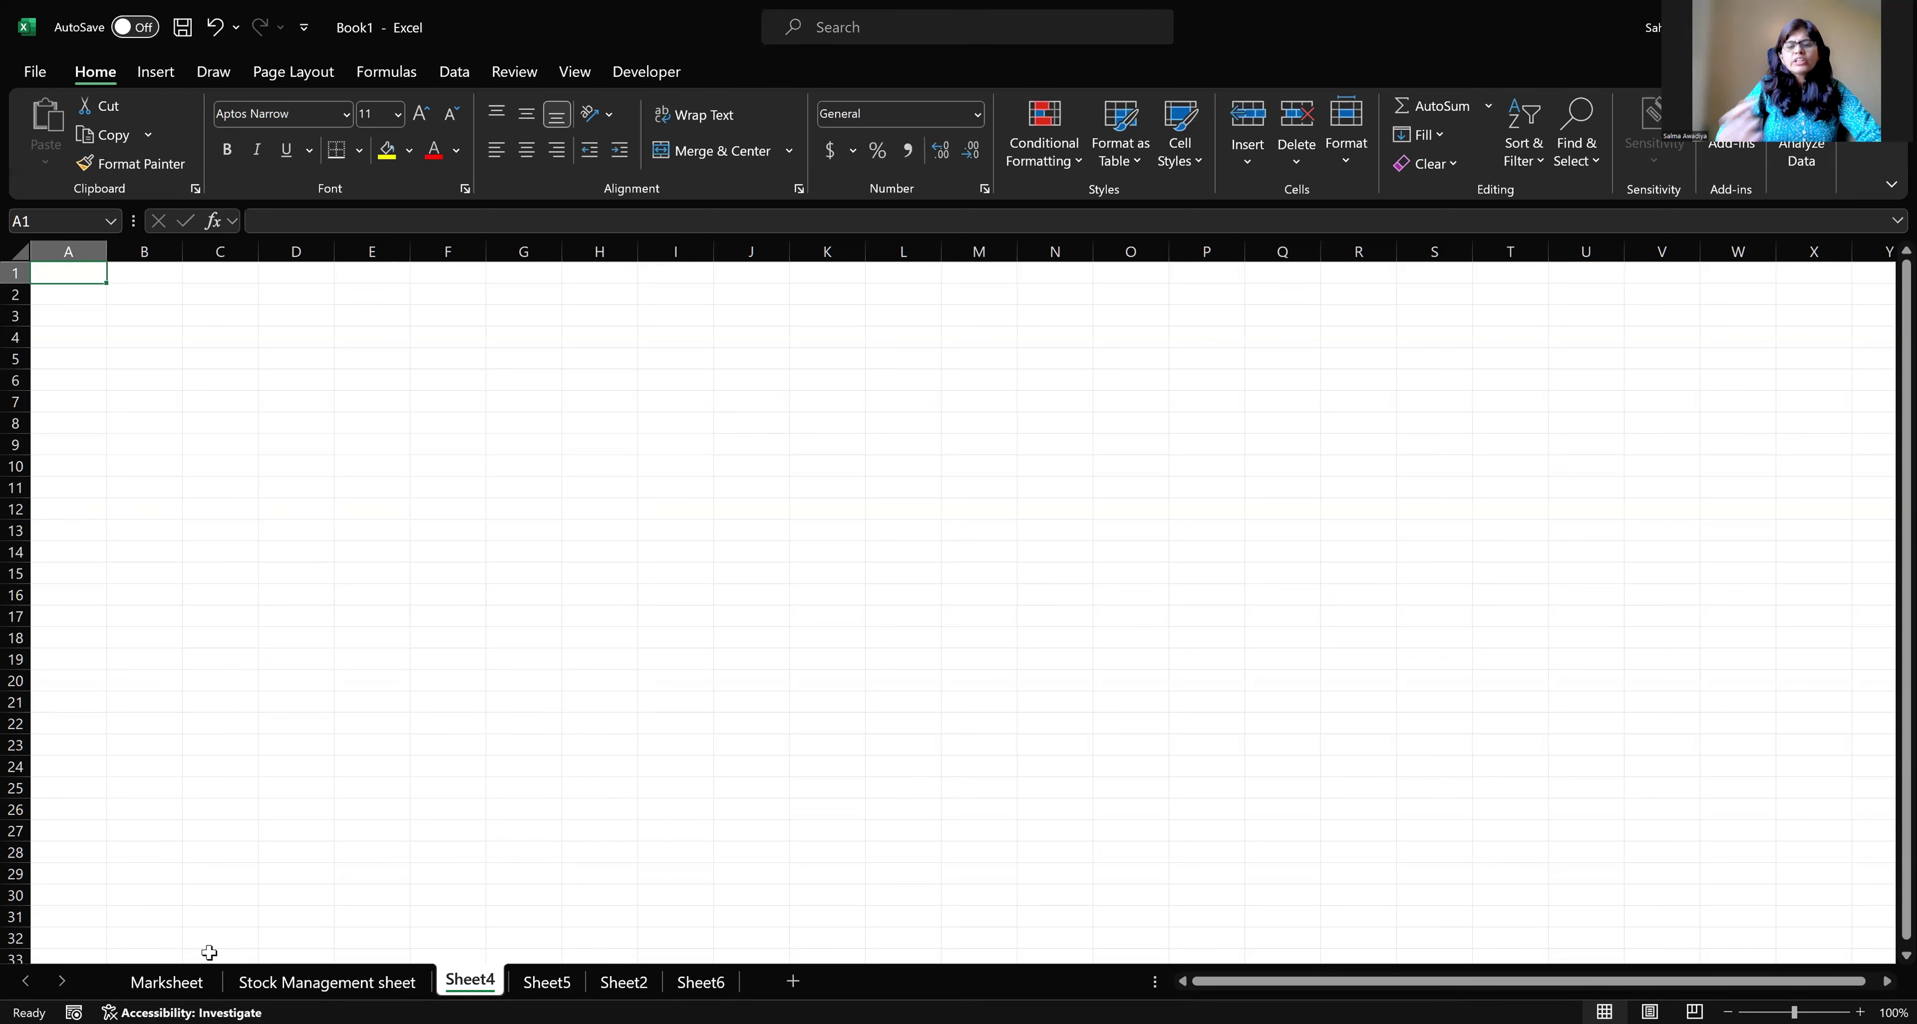
{"action": "right_click", "coordinate": [182, 993]}
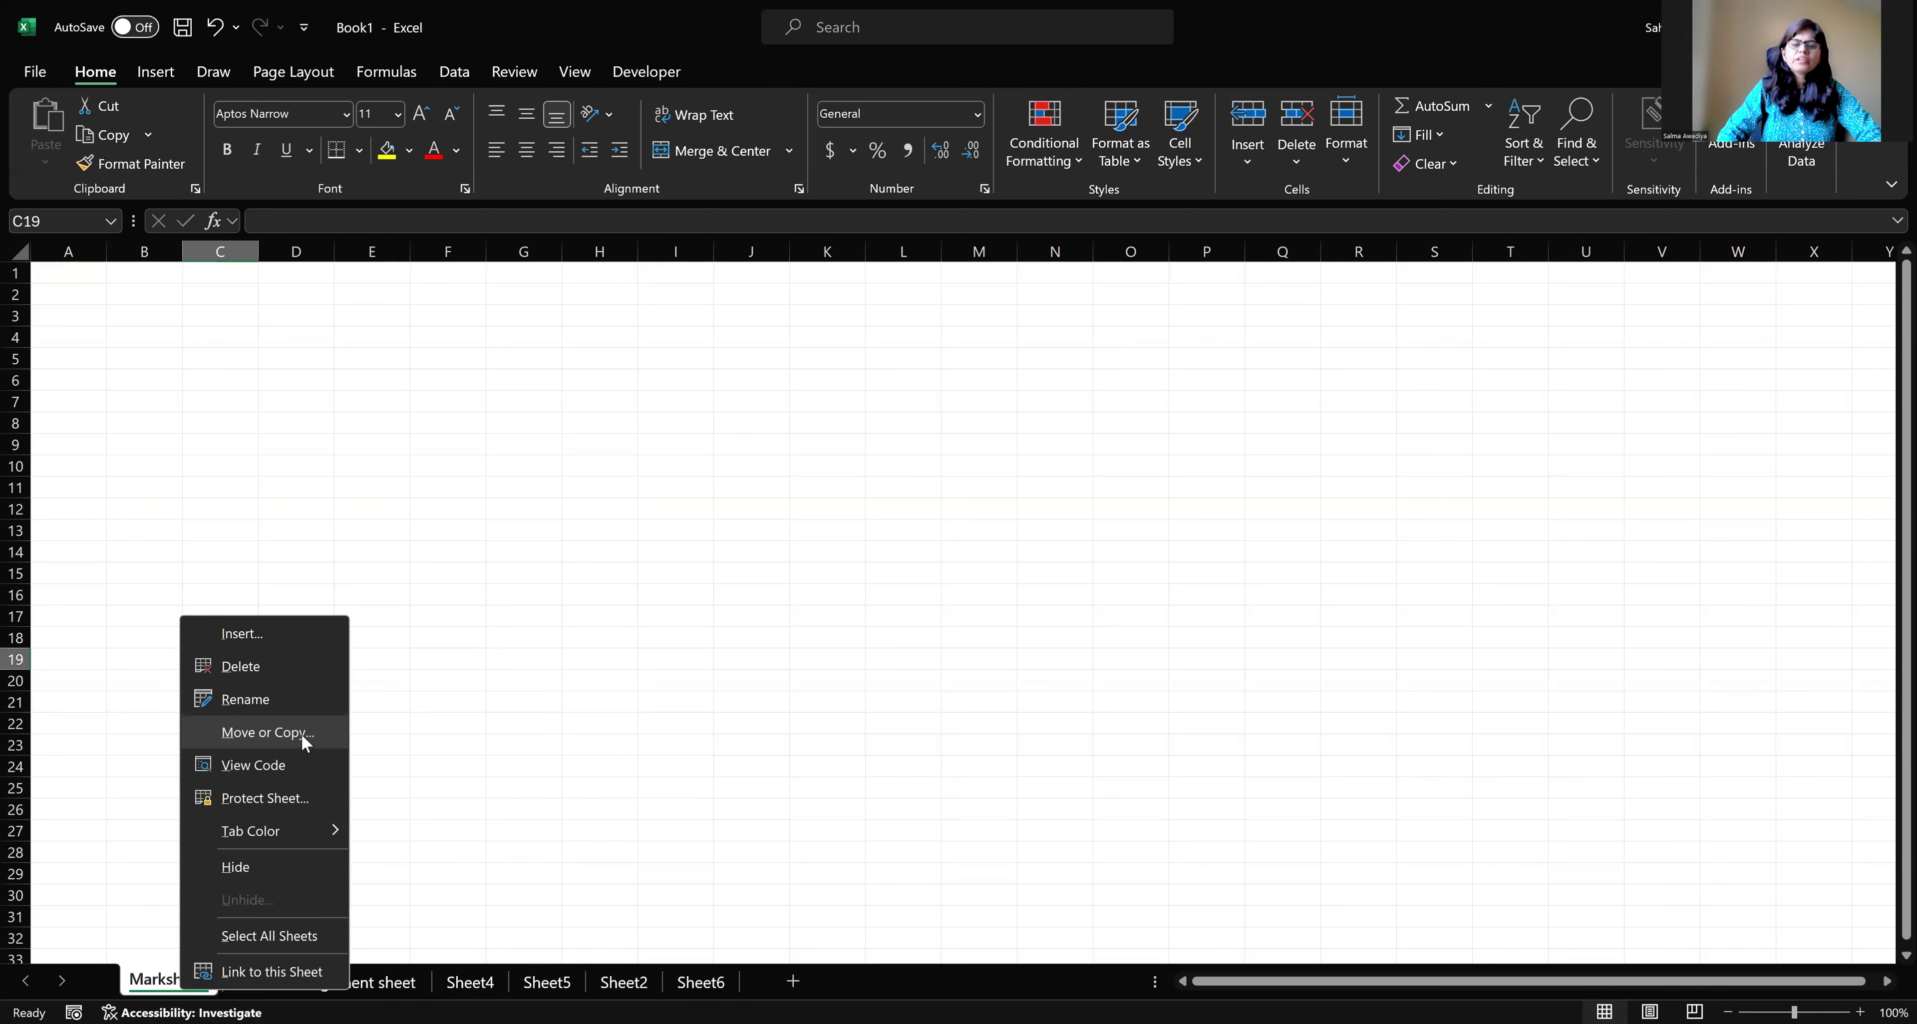
{"action": "left_click", "coordinate": [305, 734]}
{"action": "left_click", "coordinate": [143, 870]}
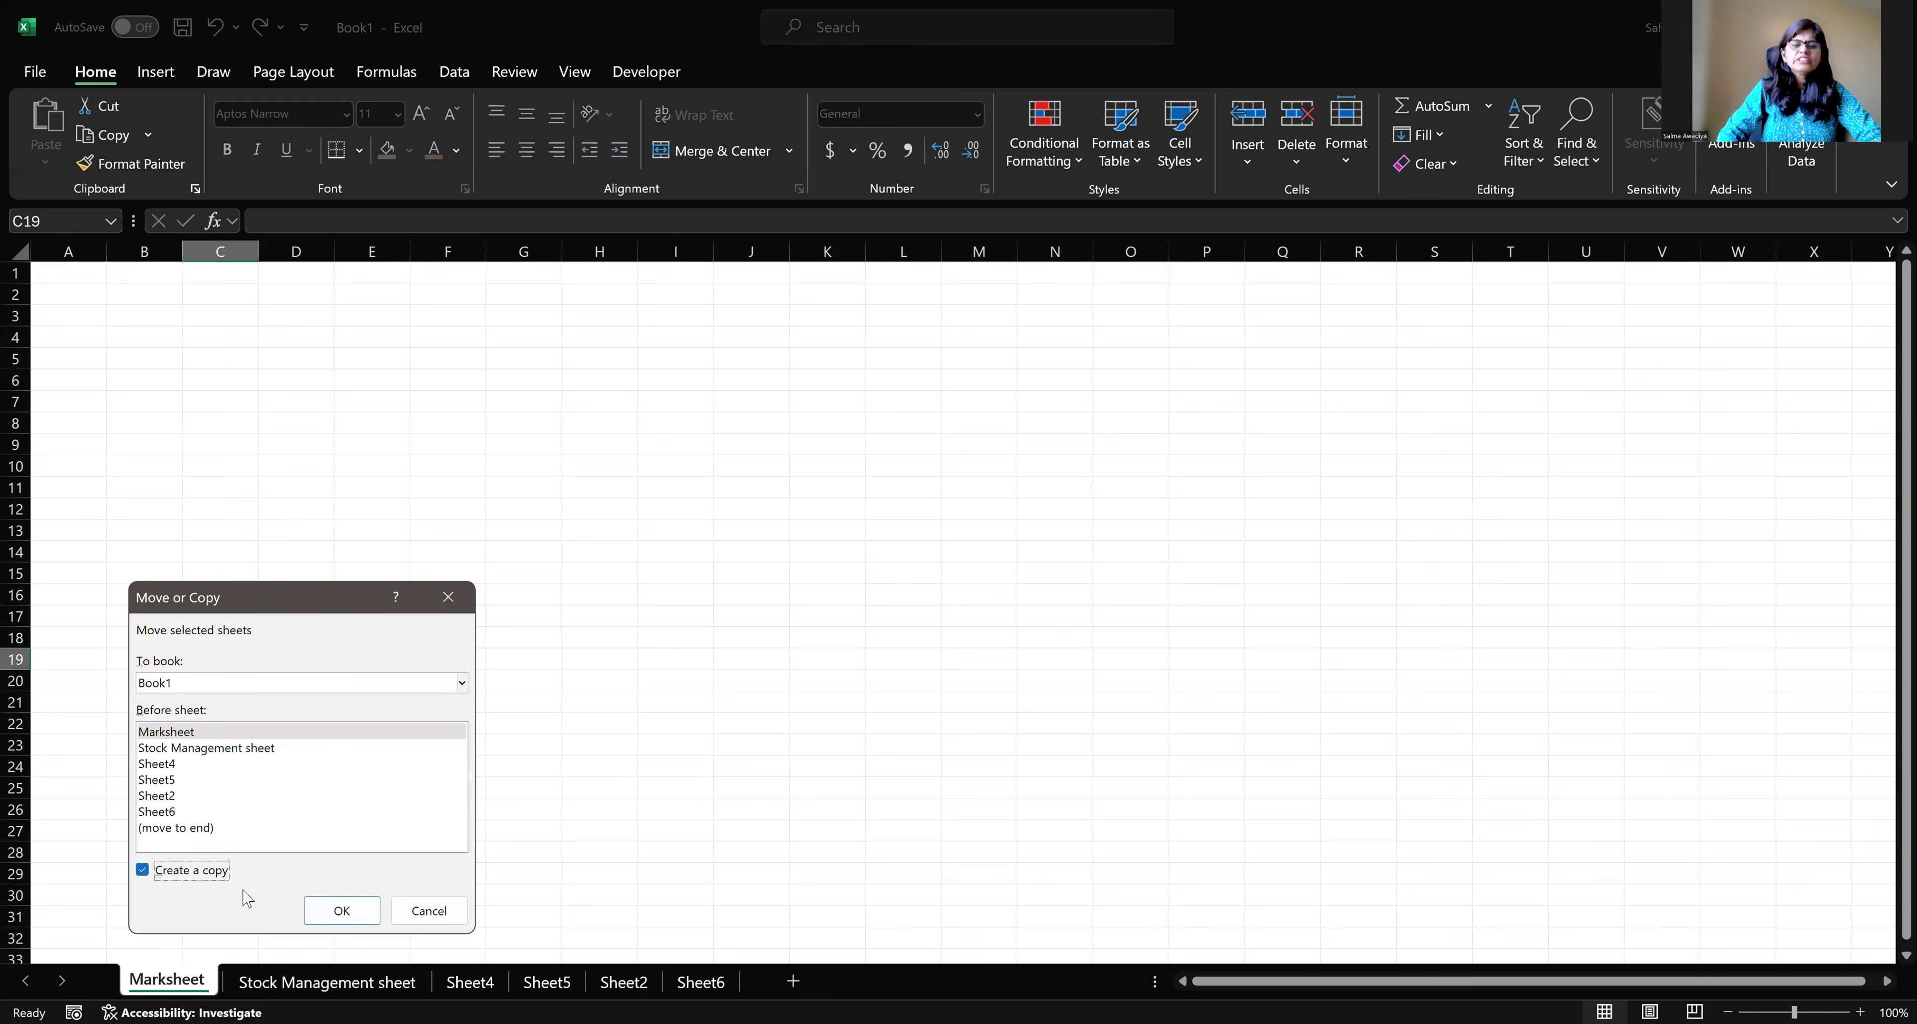
{"action": "left_click", "coordinate": [342, 911]}
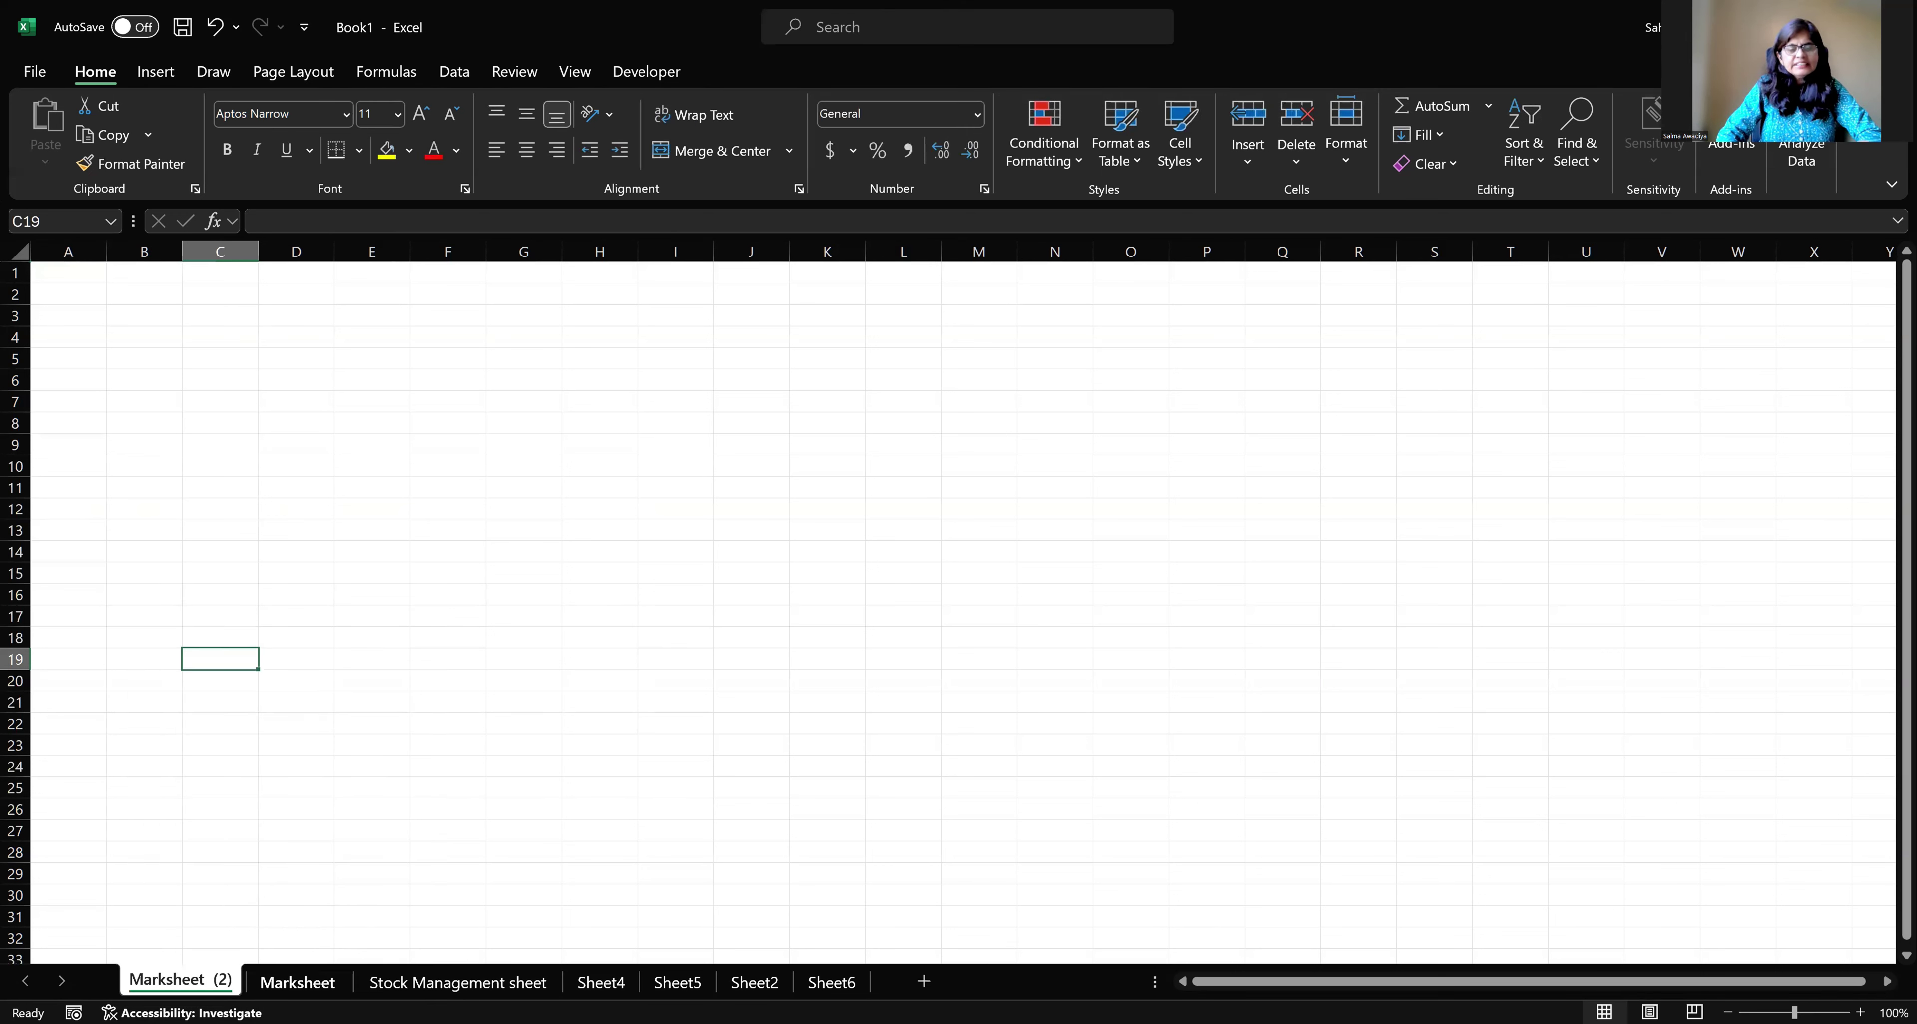
Step: Rename the Marksheet (2) copy to 'Std -9th'
{"action": "right_click", "coordinate": [170, 983]}
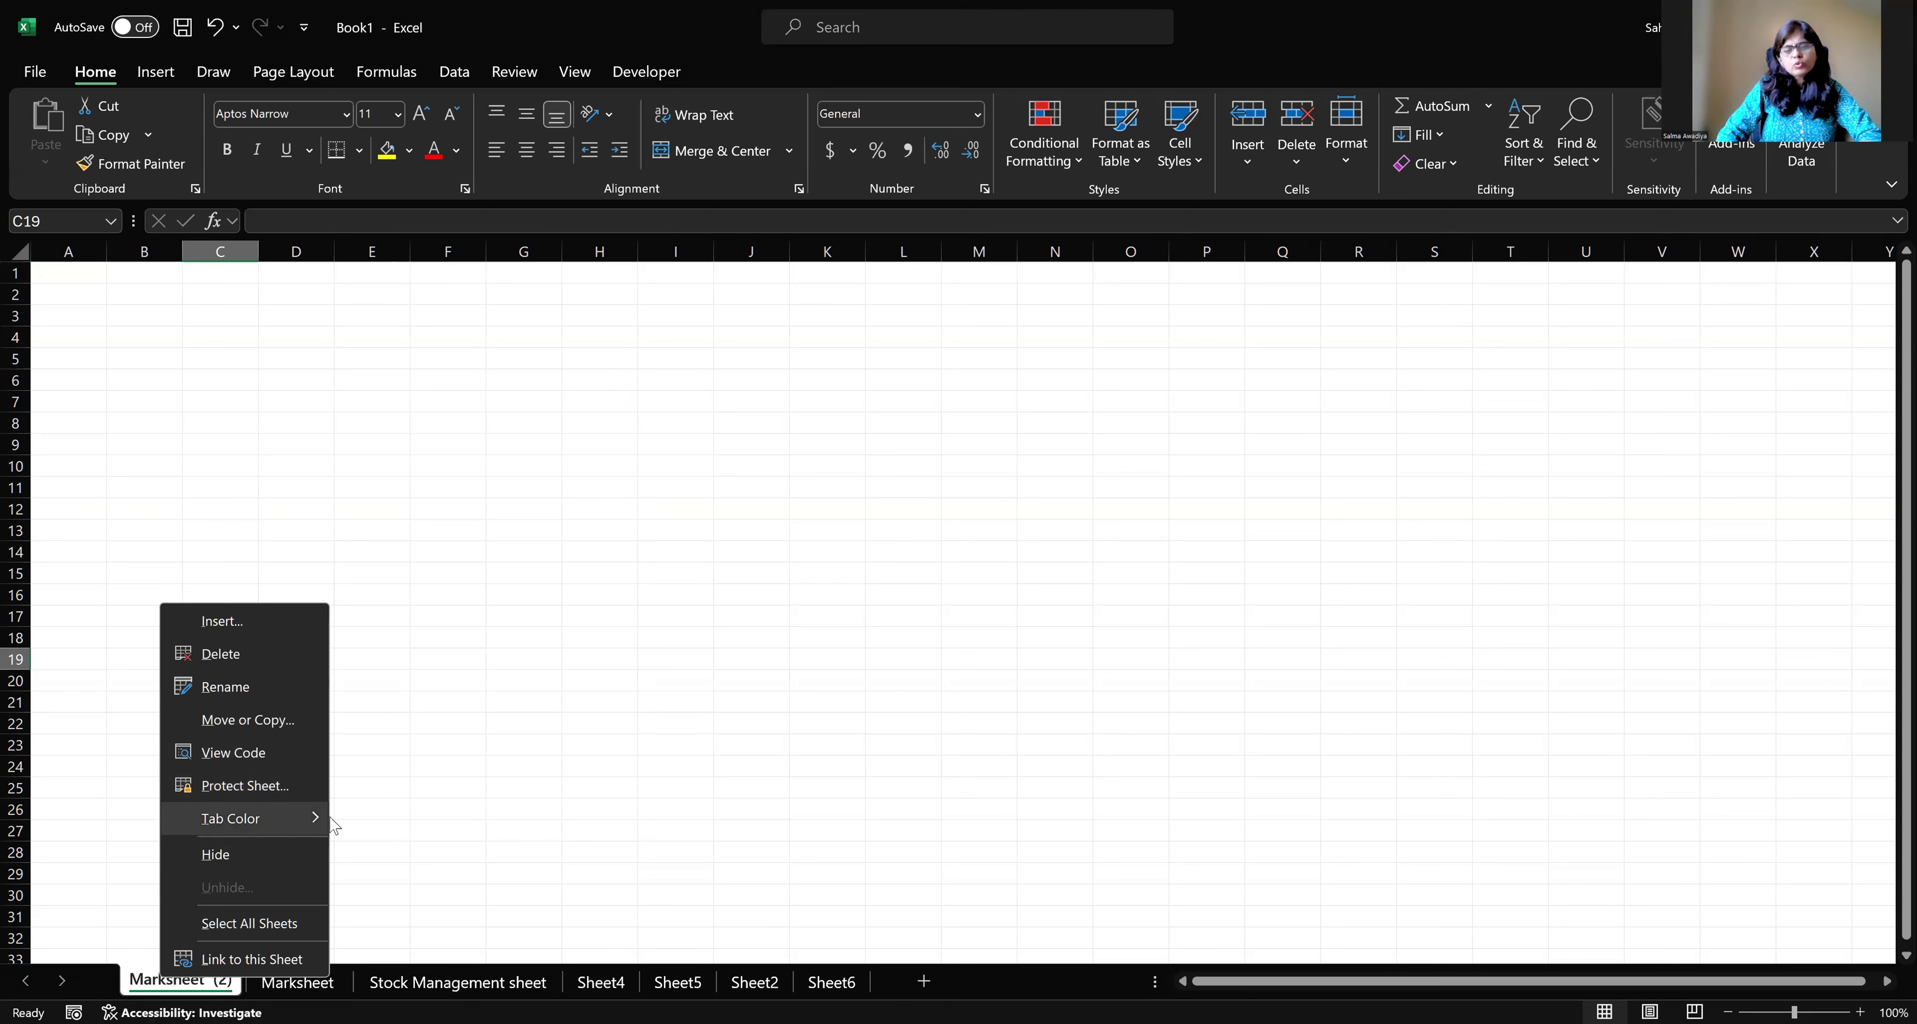
{"action": "mouse_move", "coordinate": [240, 819]}
{"action": "left_click", "coordinate": [438, 846]}
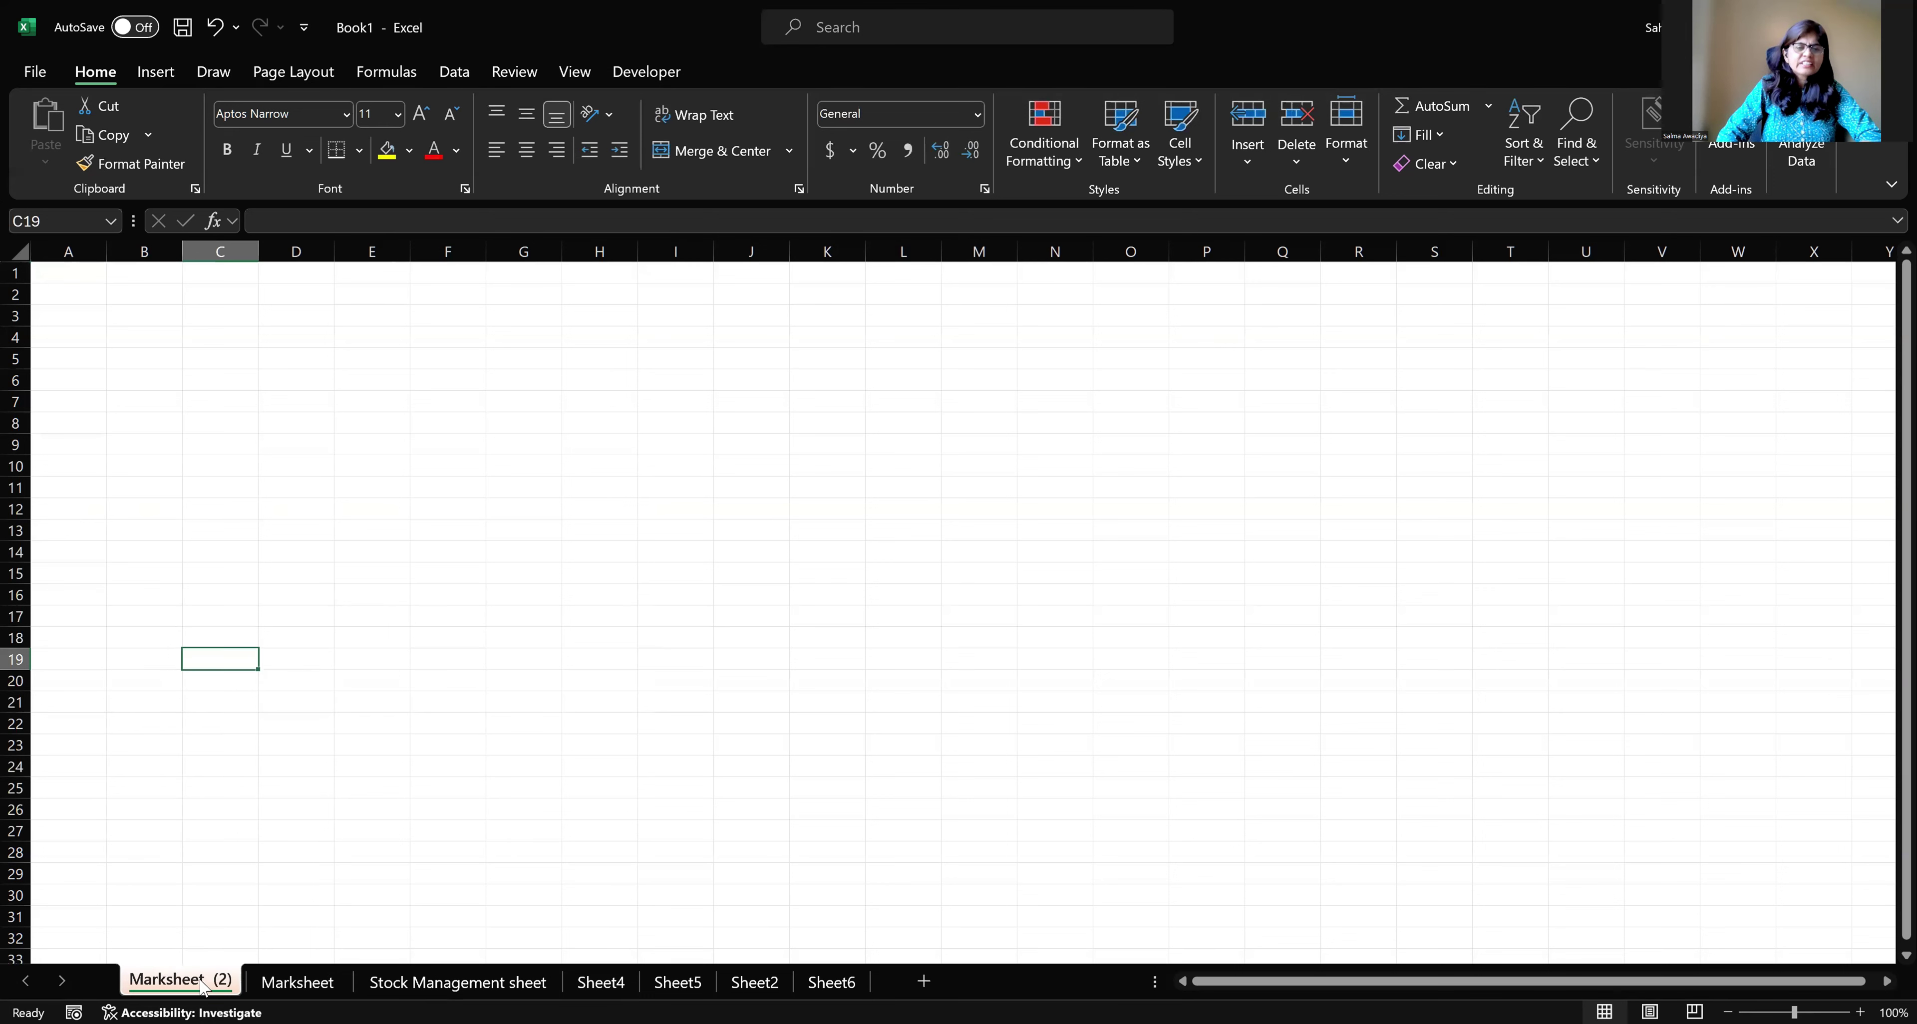
{"action": "right_click", "coordinate": [201, 980]}
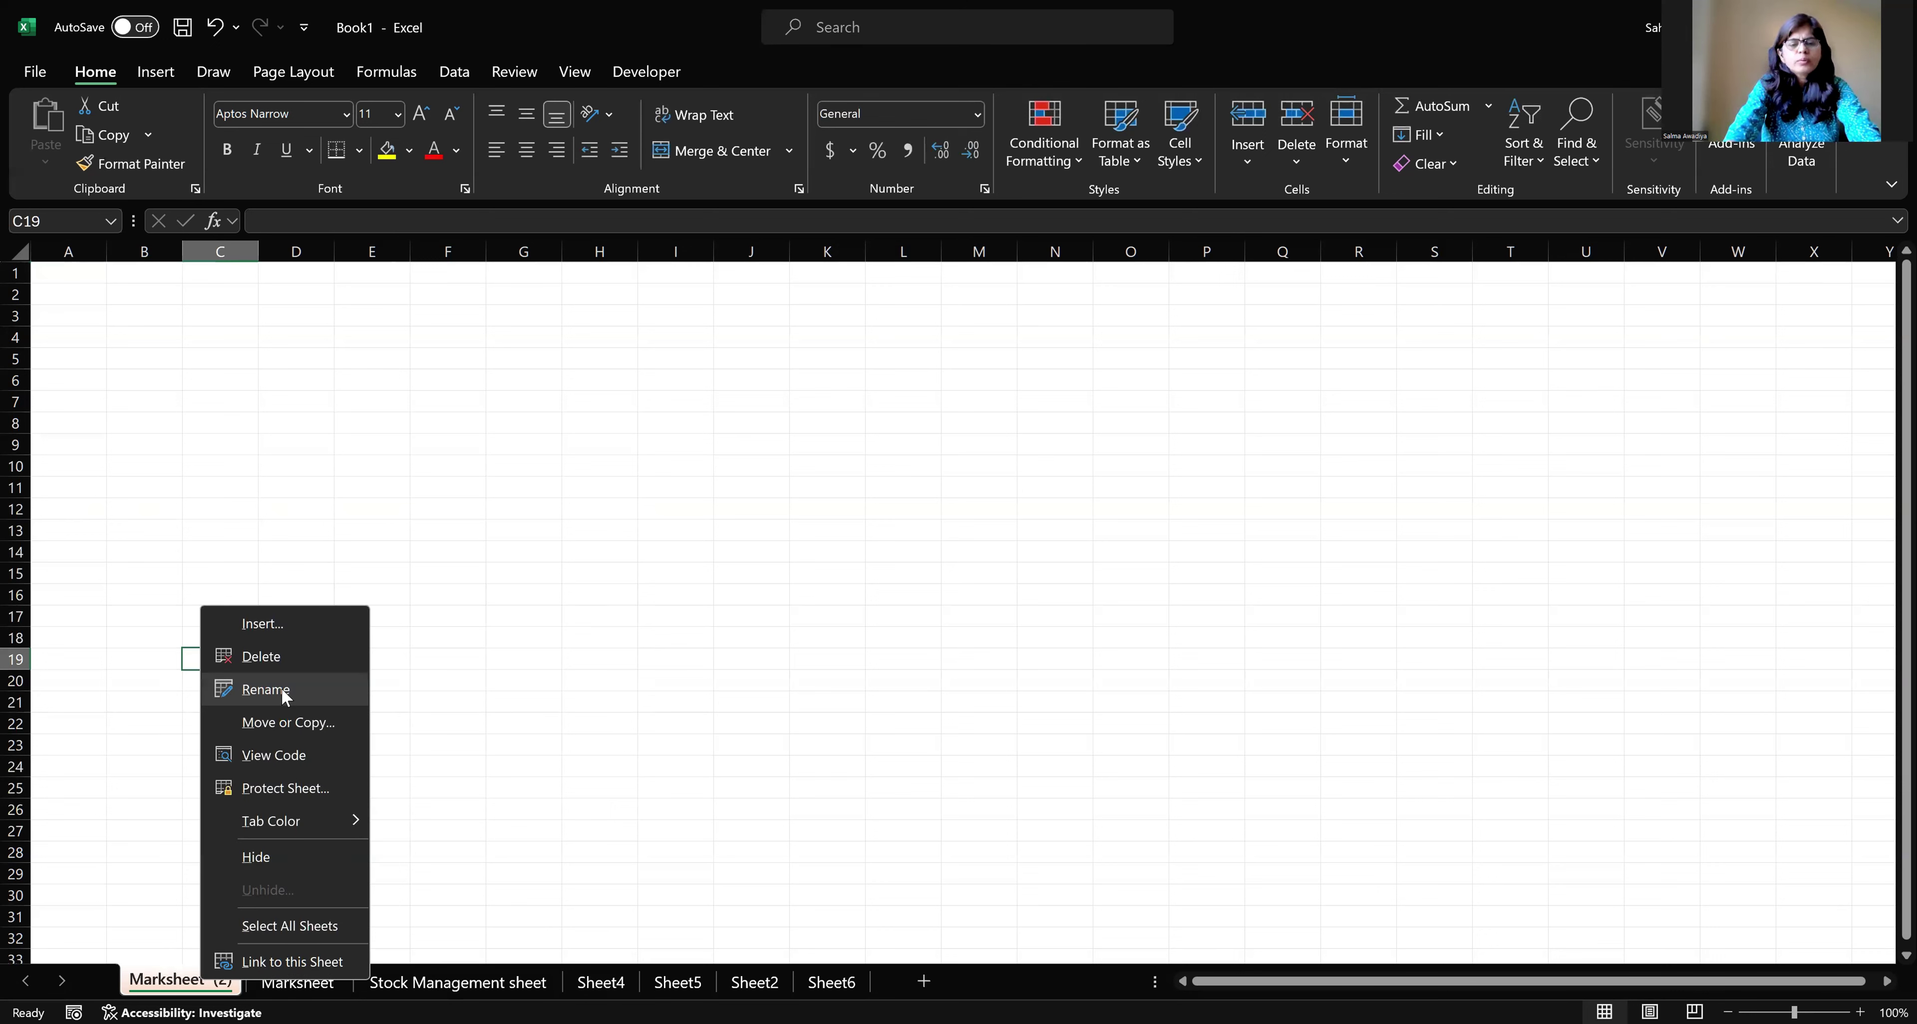
{"action": "left_click", "coordinate": [265, 689]}
{"action": "type", "text": "Std -"}
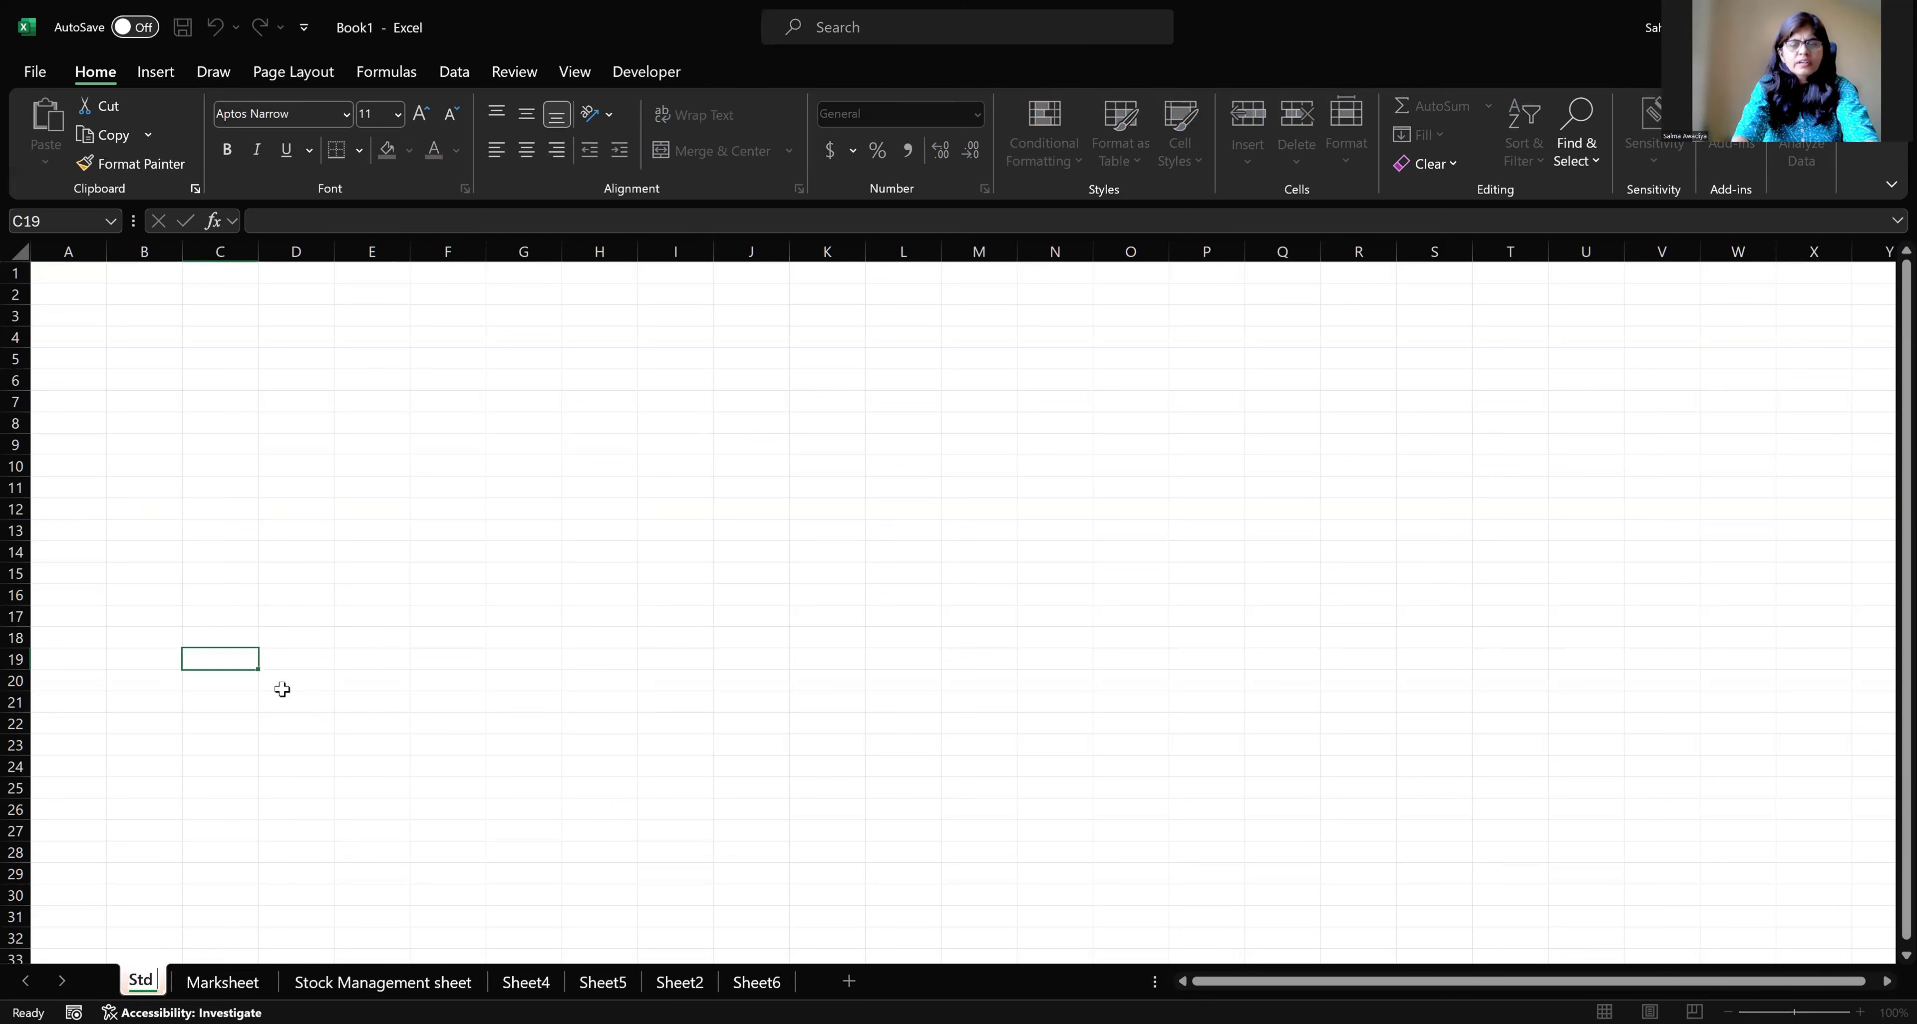
{"action": "type", "text": "9th"}
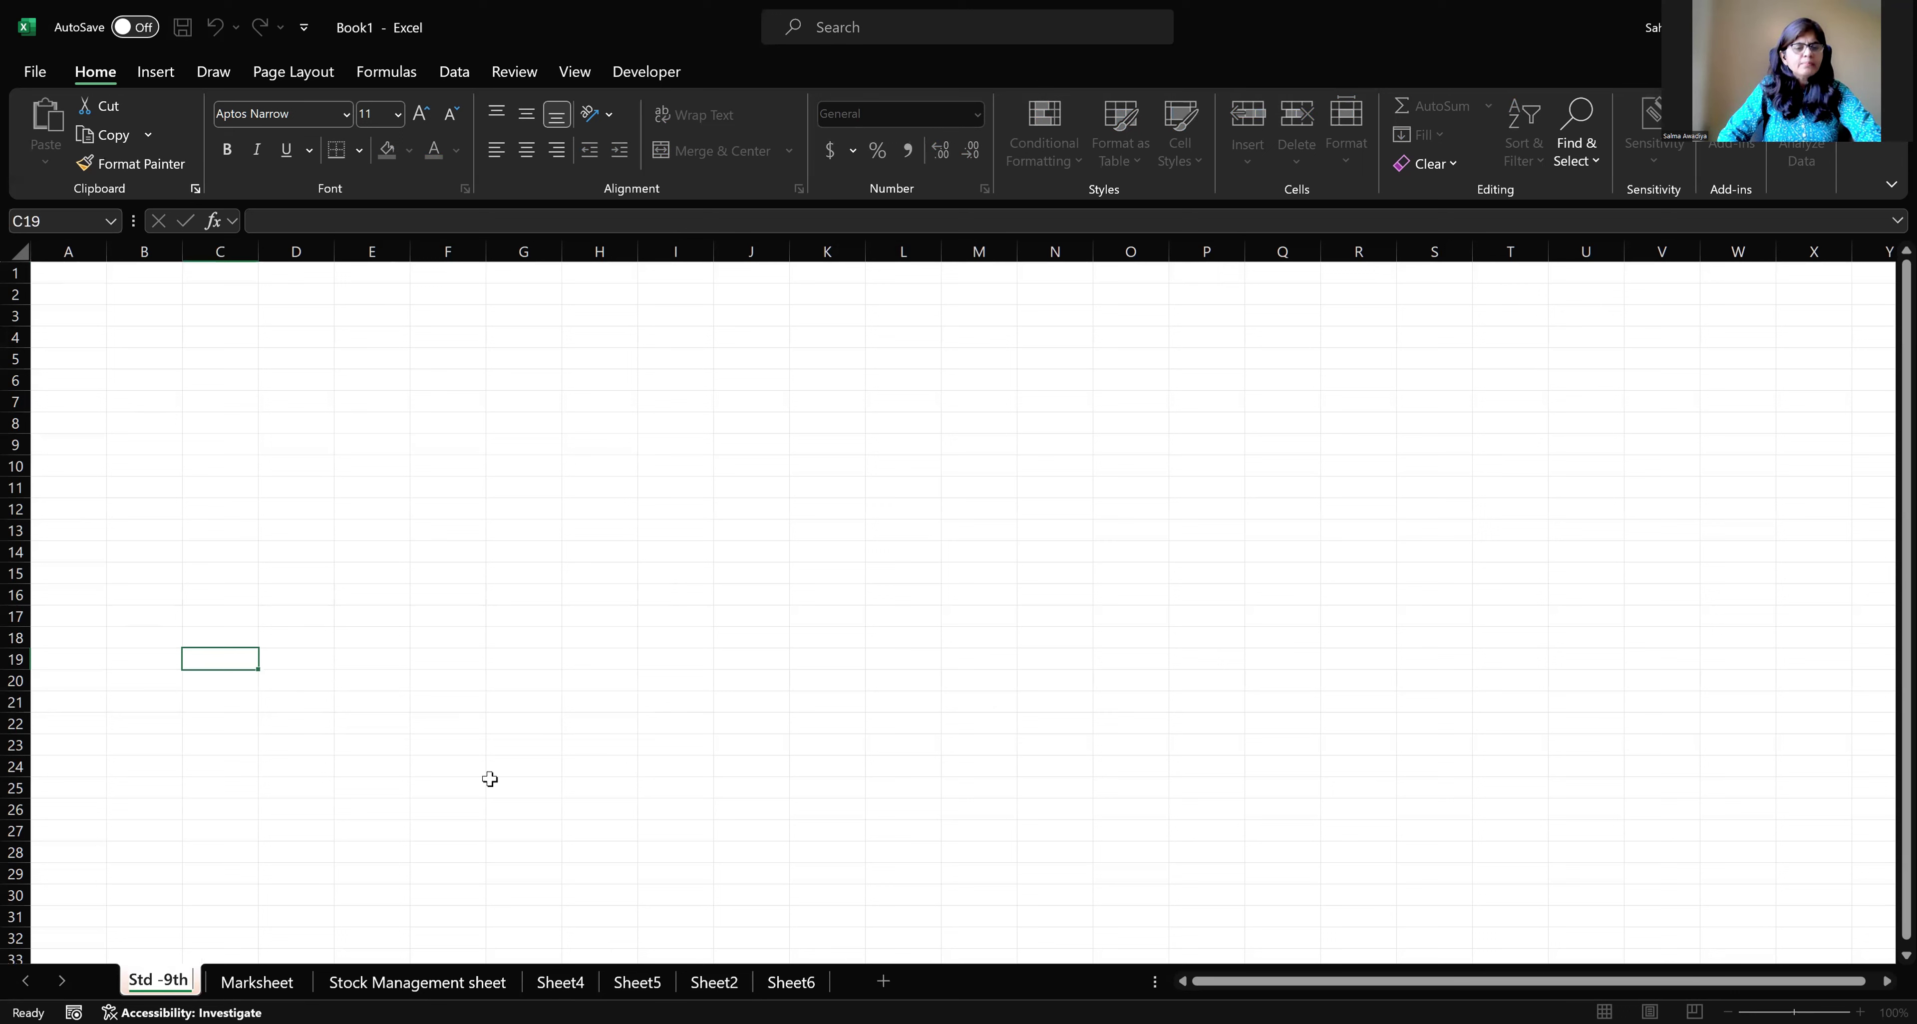
{"action": "left_click", "coordinate": [130, 403]}
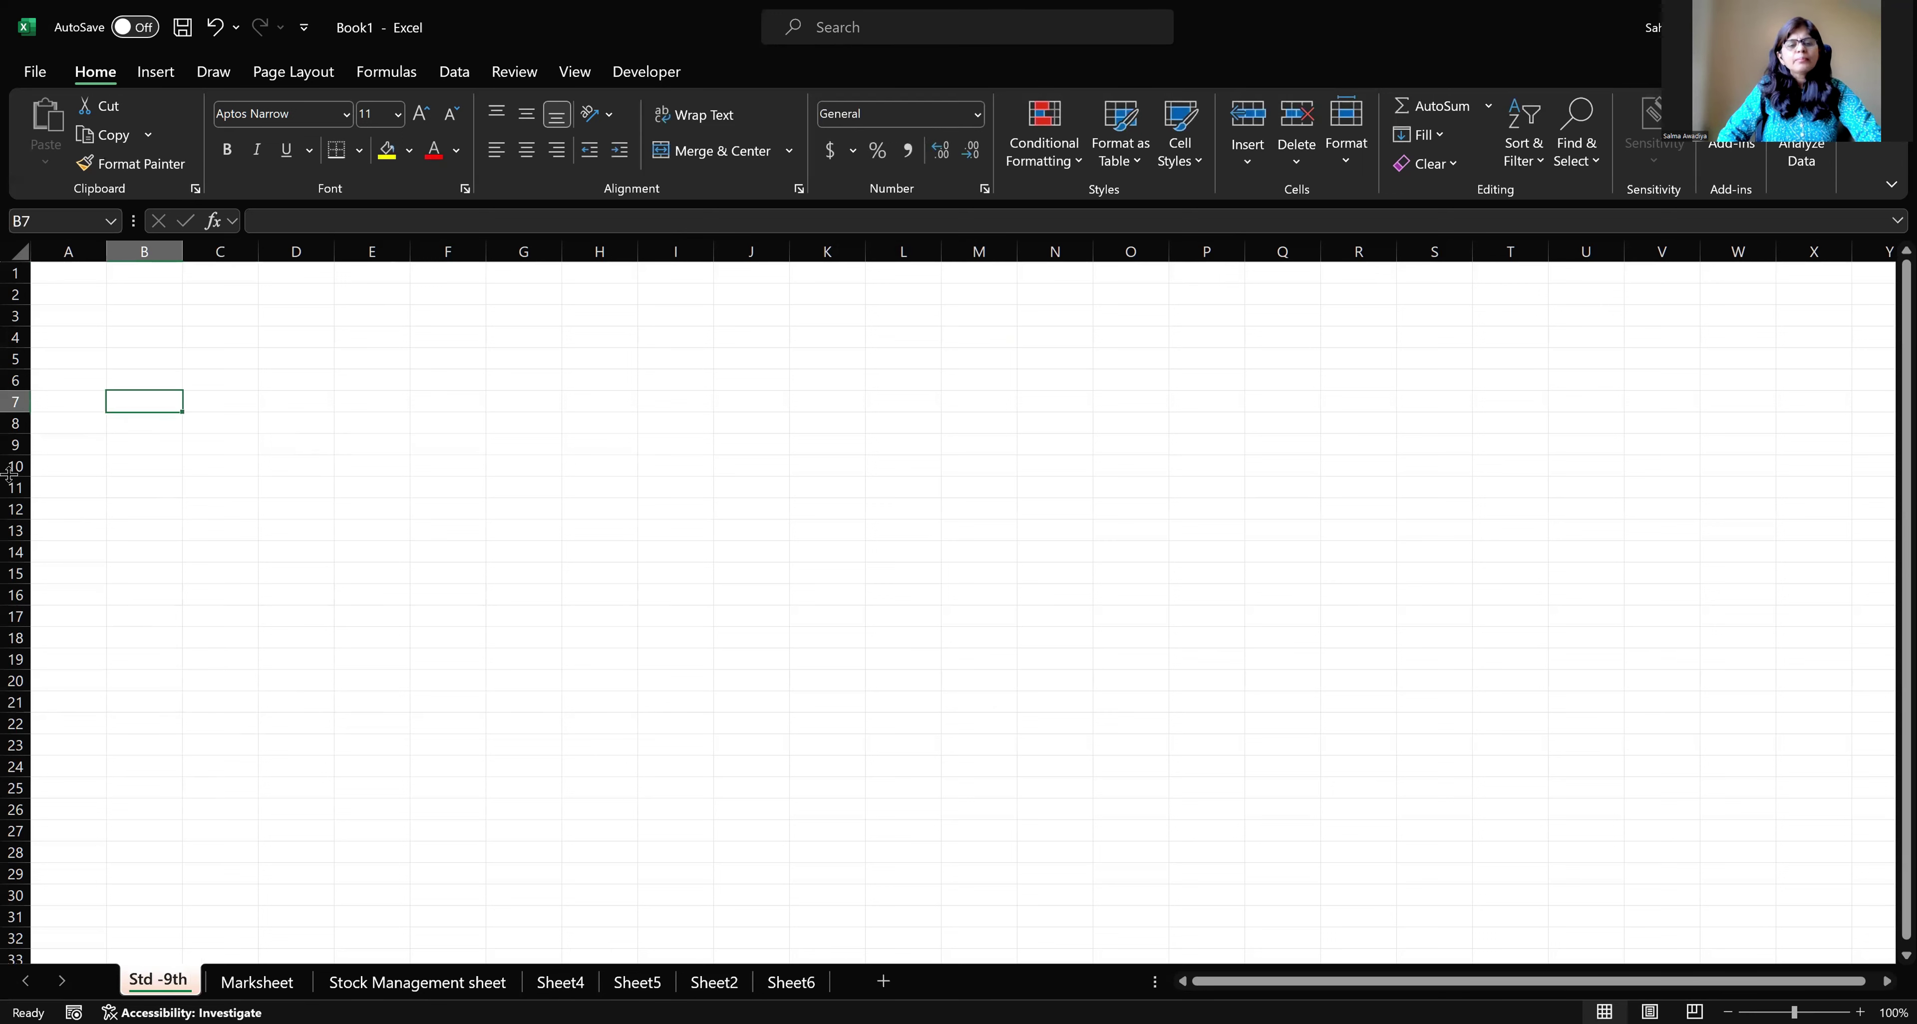
Step: Merge and centre A1:P1 and enter the title 'Ankur School'
{"action": "left_click", "coordinate": [82, 271]}
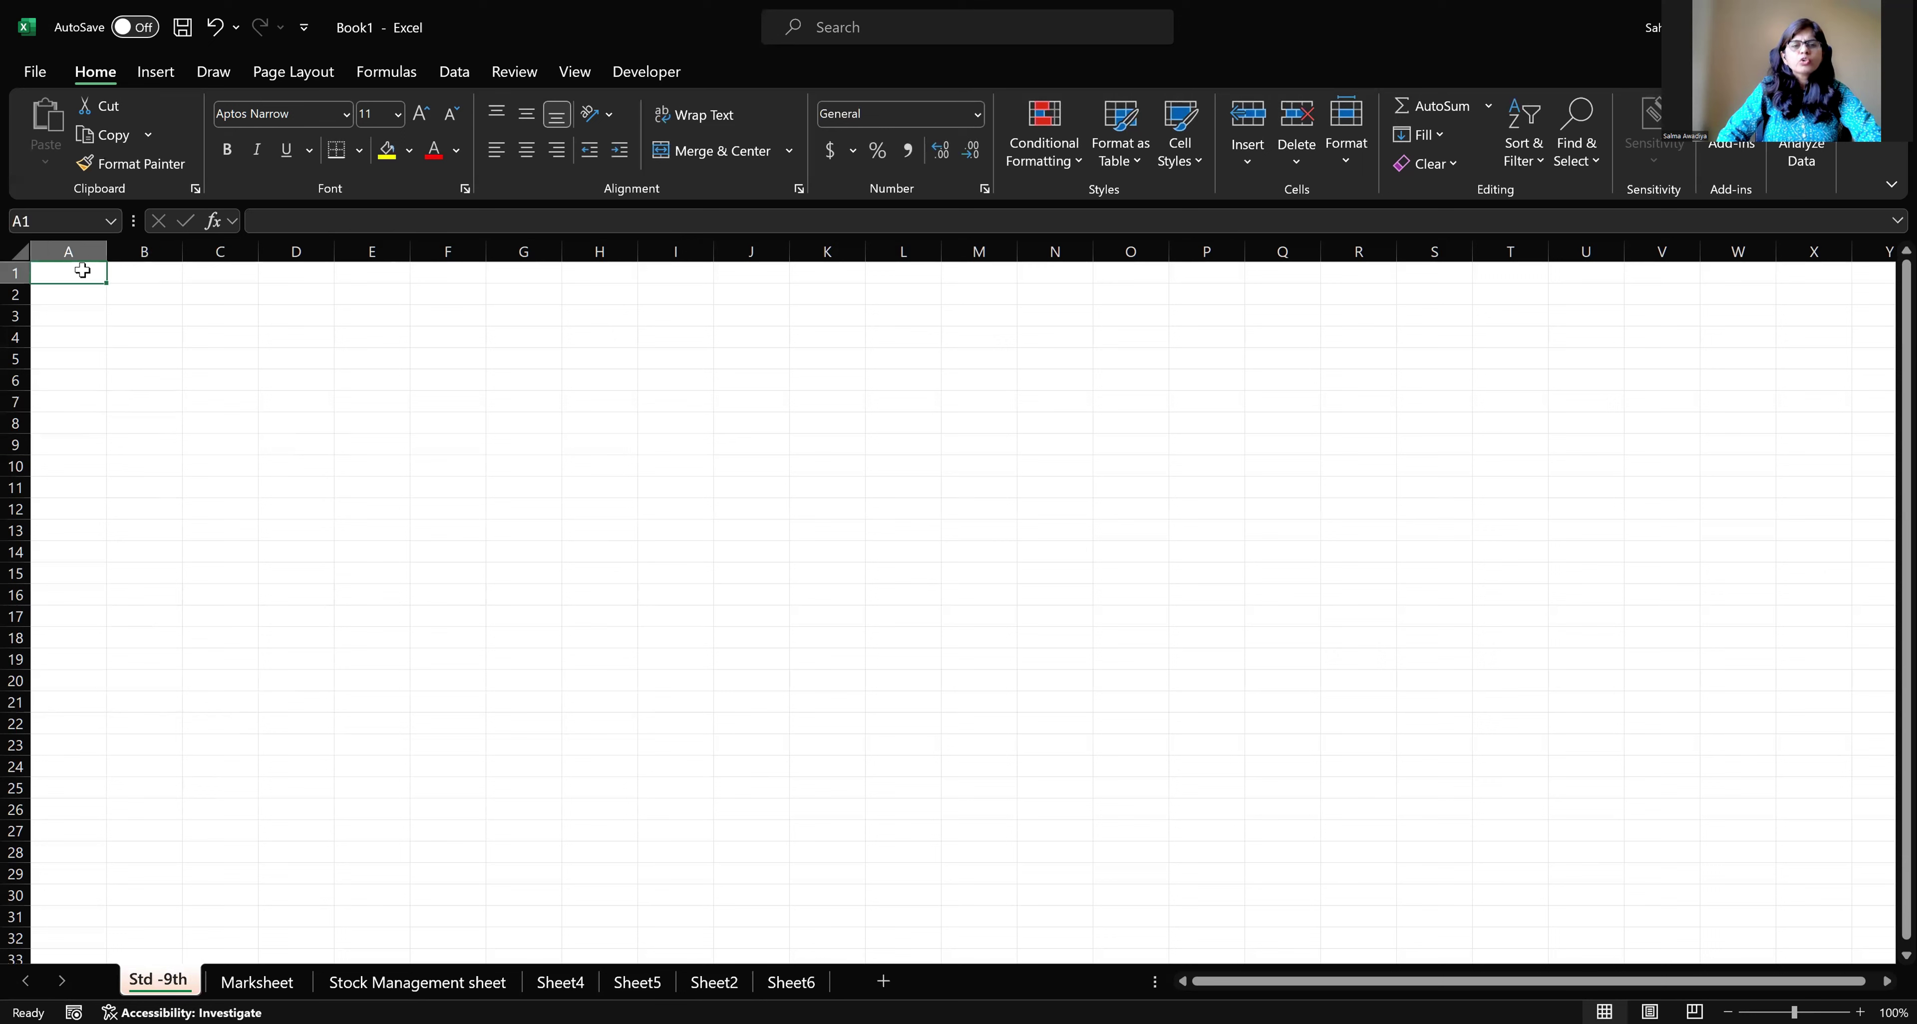
{"action": "mouse_move", "coordinate": [117, 271]}
{"action": "left_mouse_down"}
{"action": "mouse_move", "coordinate": [1318, 299]}
{"action": "mouse_move", "coordinate": [1390, 298]}
{"action": "mouse_move", "coordinate": [1403, 273]}
{"action": "left_mouse_up"}
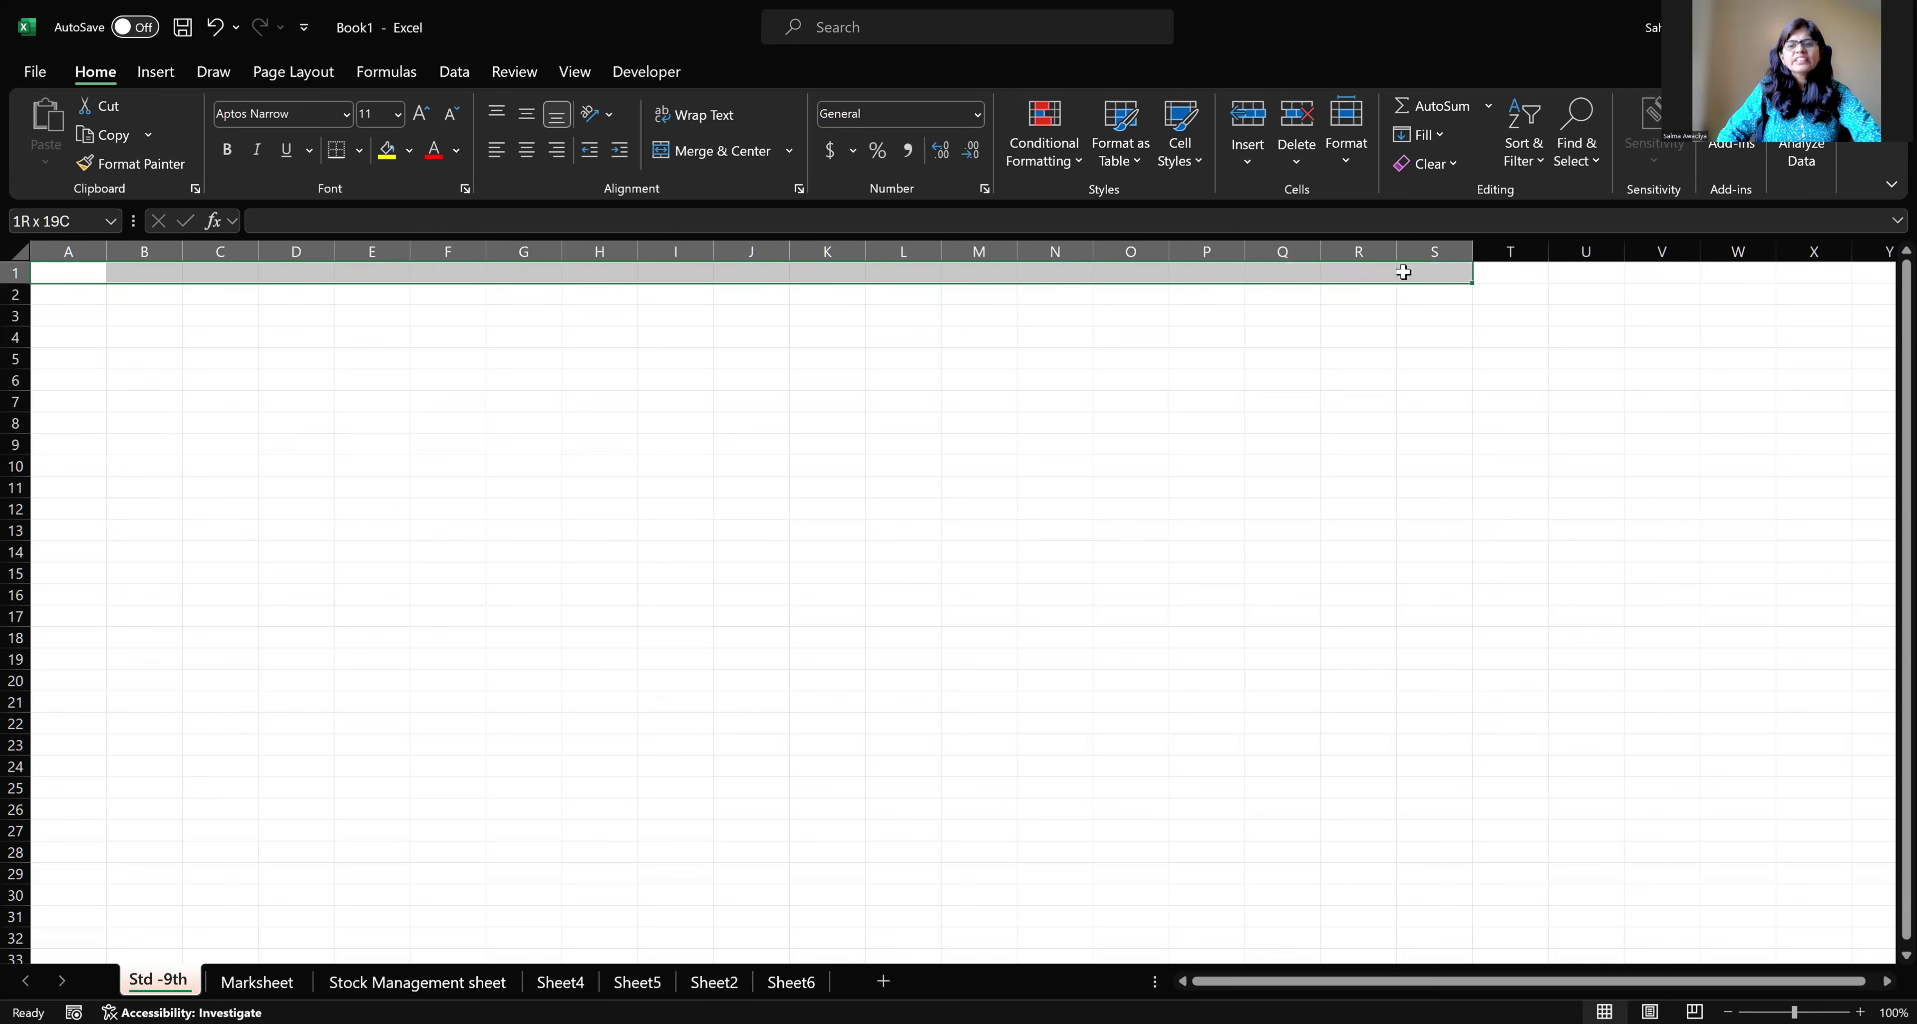
{"action": "left_click", "coordinate": [57, 276]}
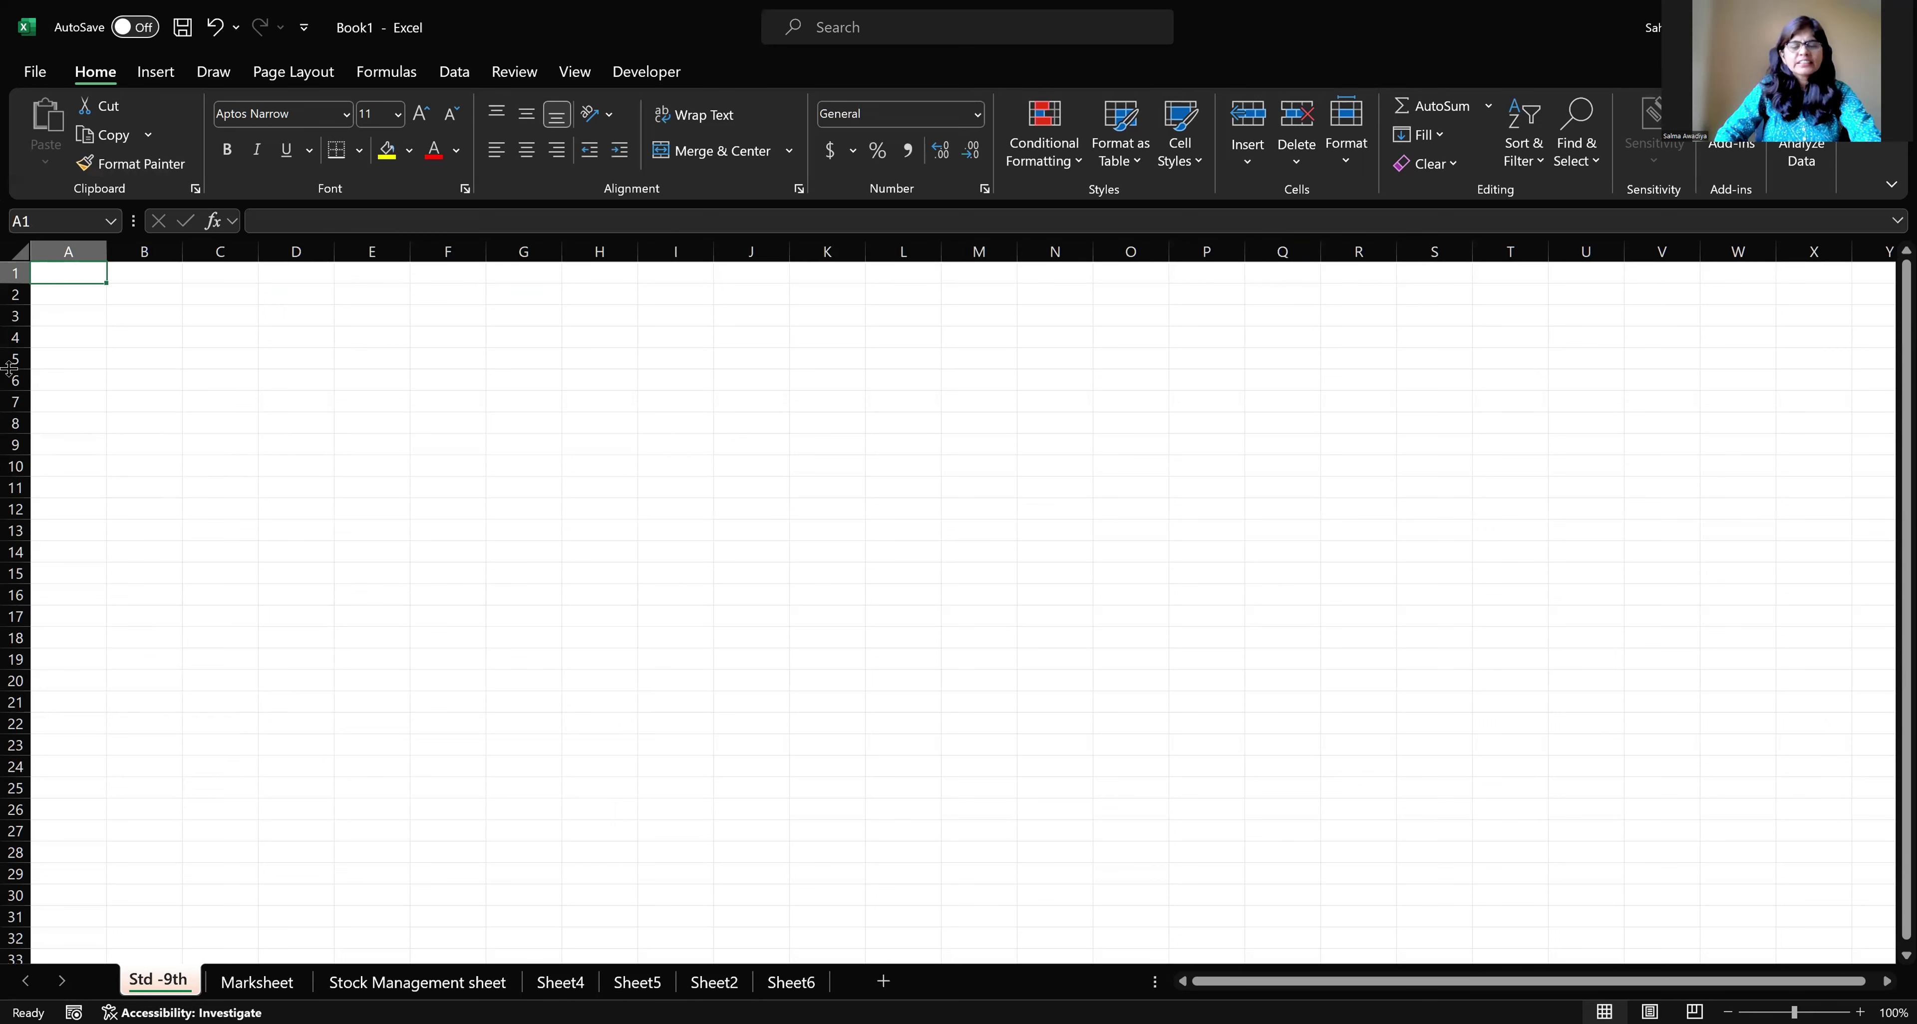
{"action": "key", "text": "shift+Right"}
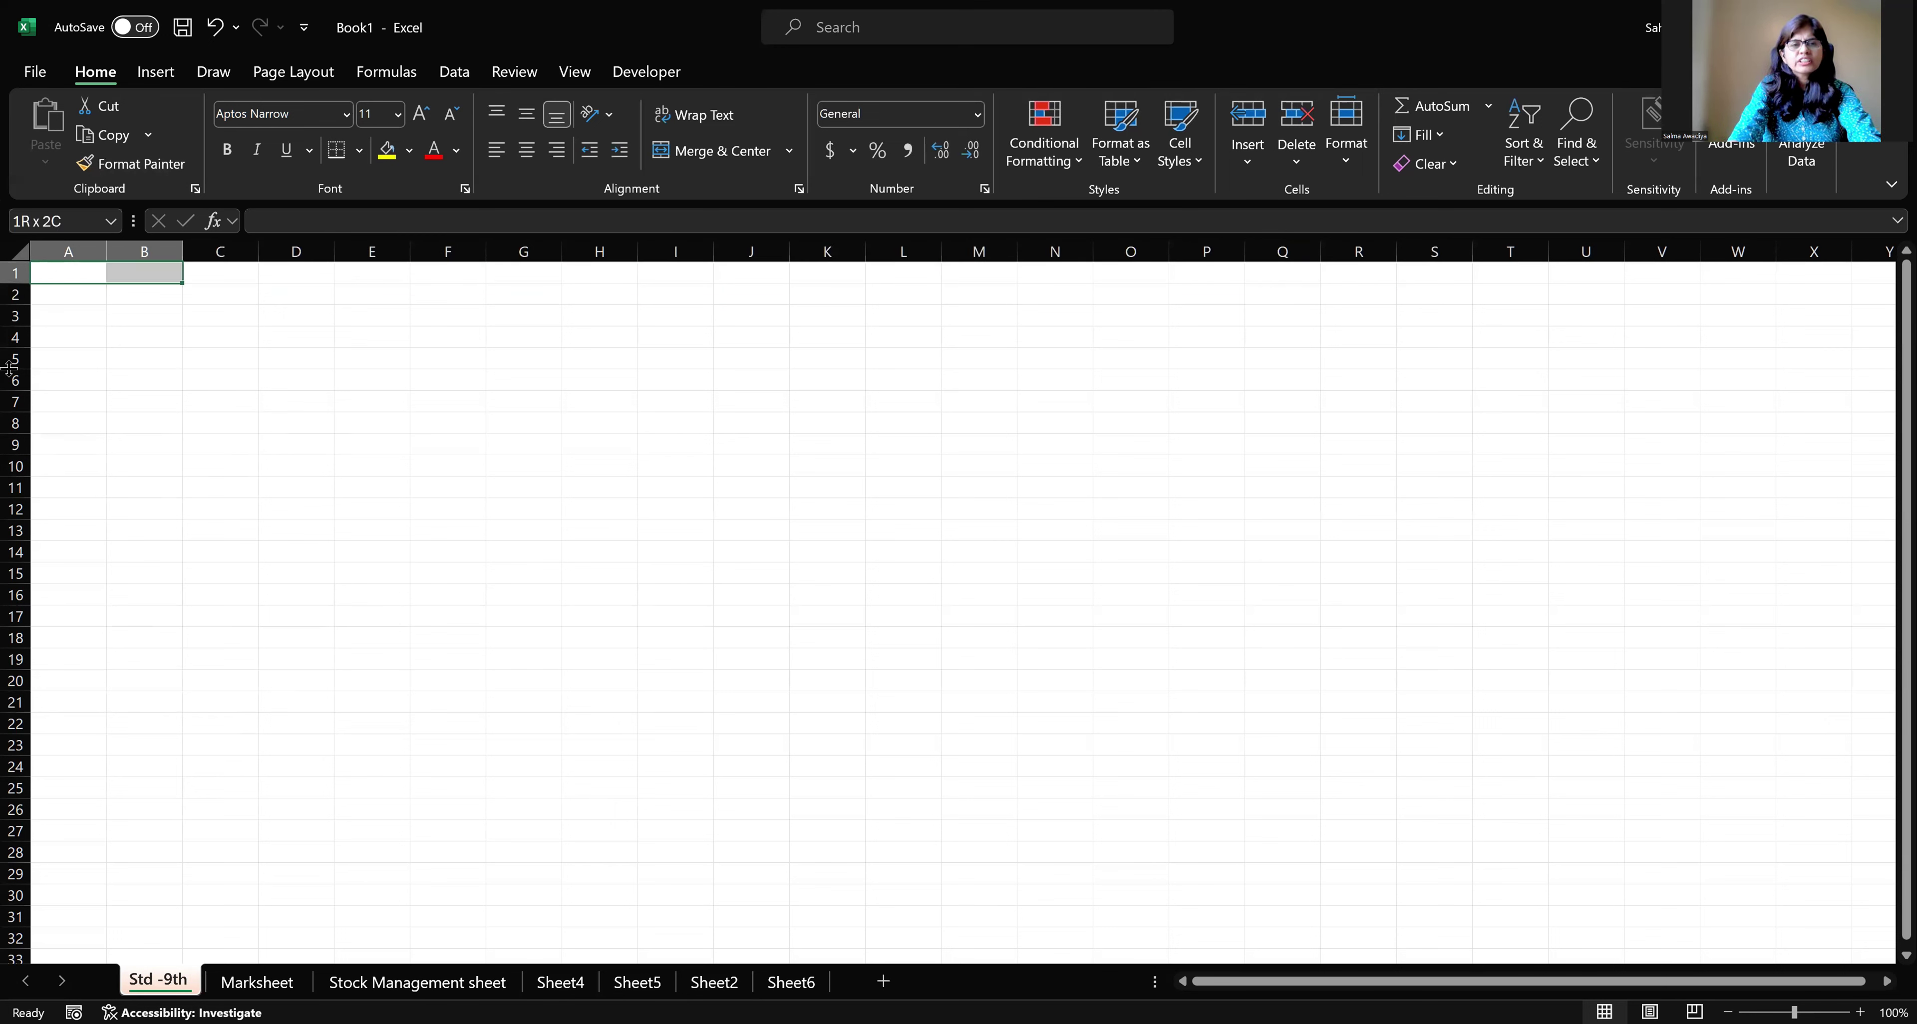
{"action": "key", "text": "shift+Right"}
{"action": "key", "text": "shift+Right"}
{"action": "key", "text": "shift+Right"}
{"action": "key", "text": "shift+Right"}
{"action": "key", "text": "shift+Right"}
{"action": "key", "text": "shift+Right"}
{"action": "key", "text": "shift+Right"}
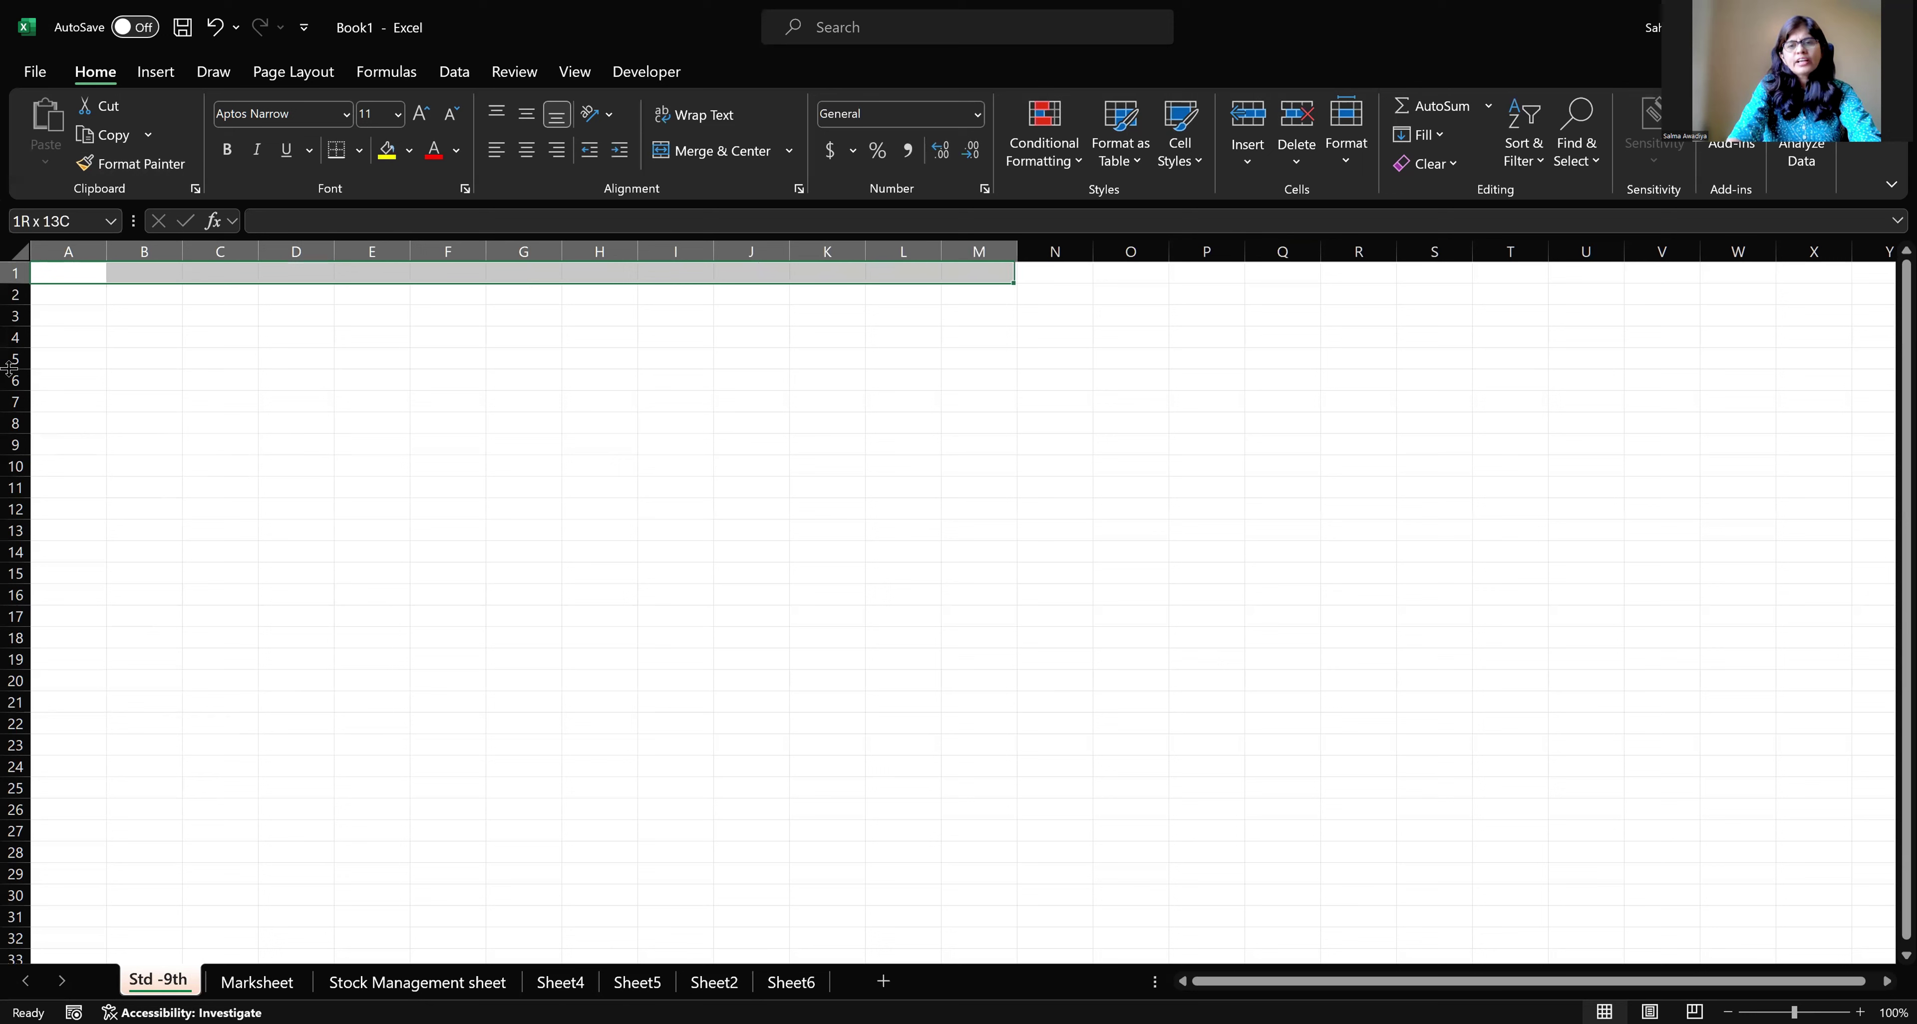
{"action": "key", "text": "shift+Right"}
{"action": "key", "text": "shift+Right"}
{"action": "key", "text": "shift+Right"}
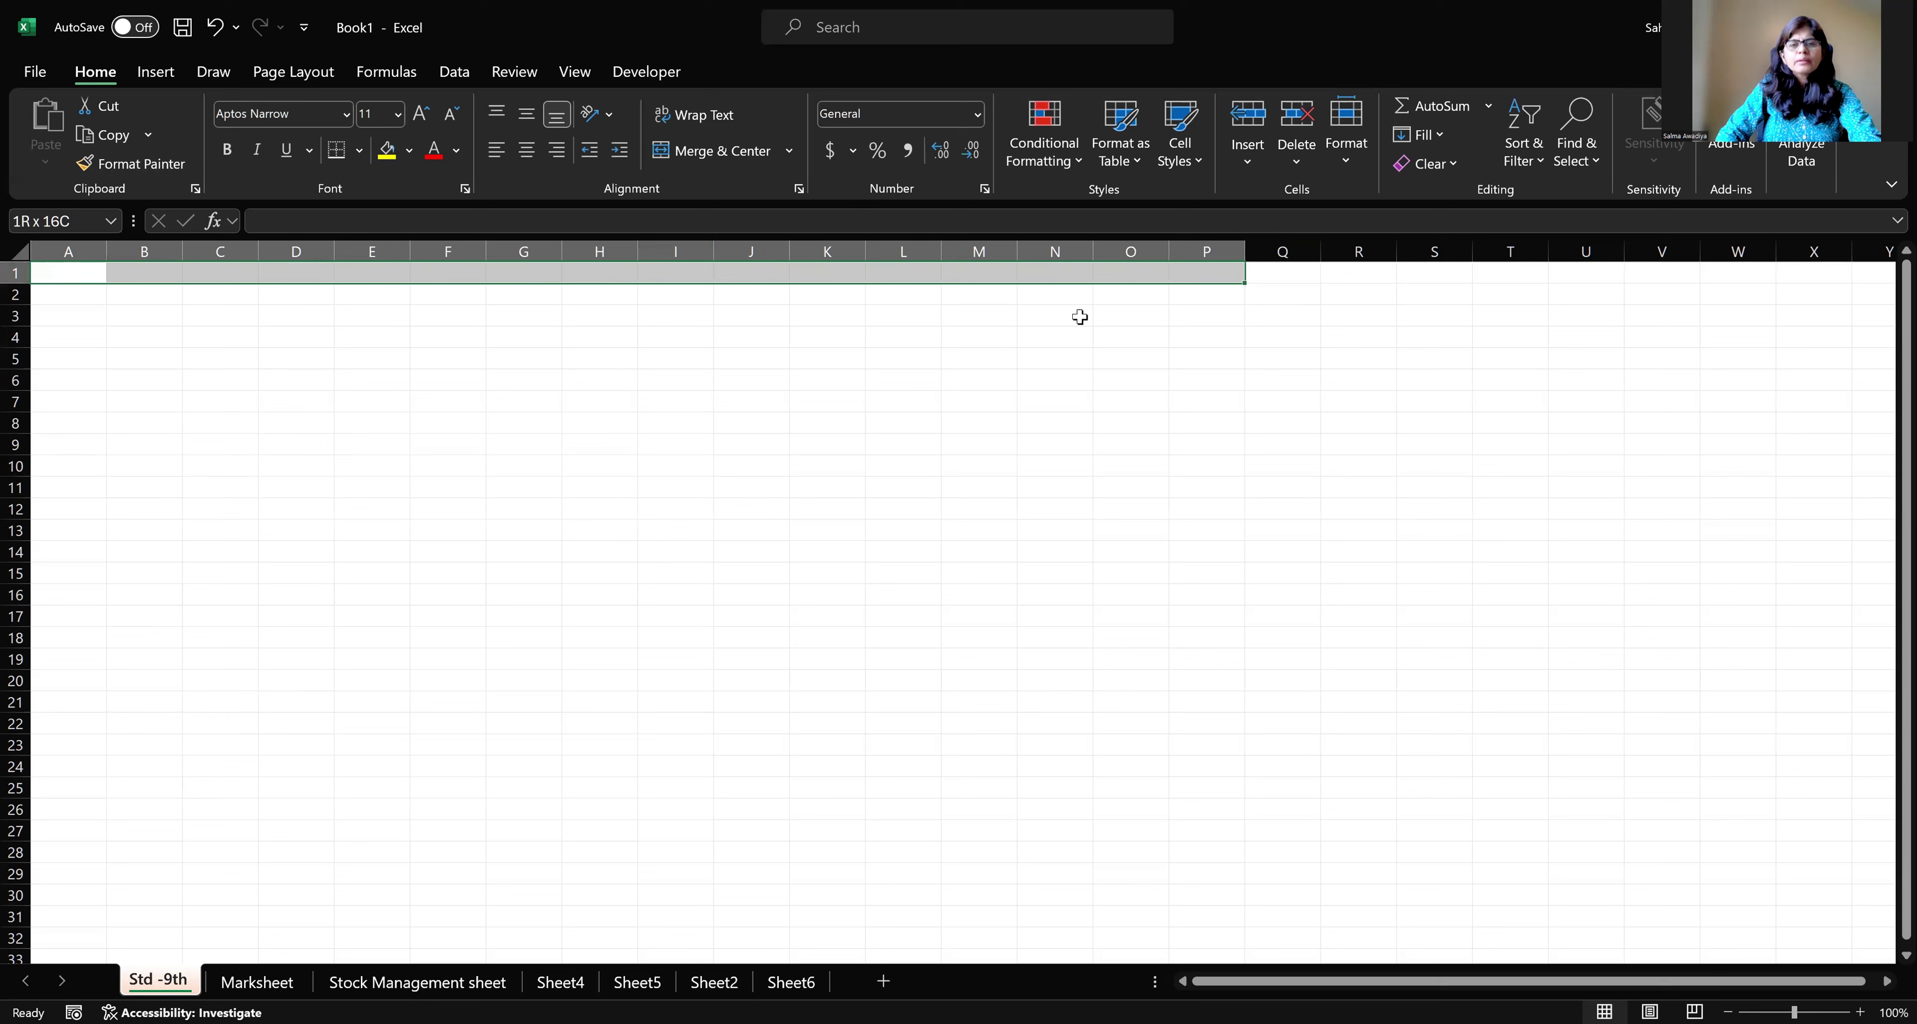
{"action": "left_click", "coordinate": [702, 153]}
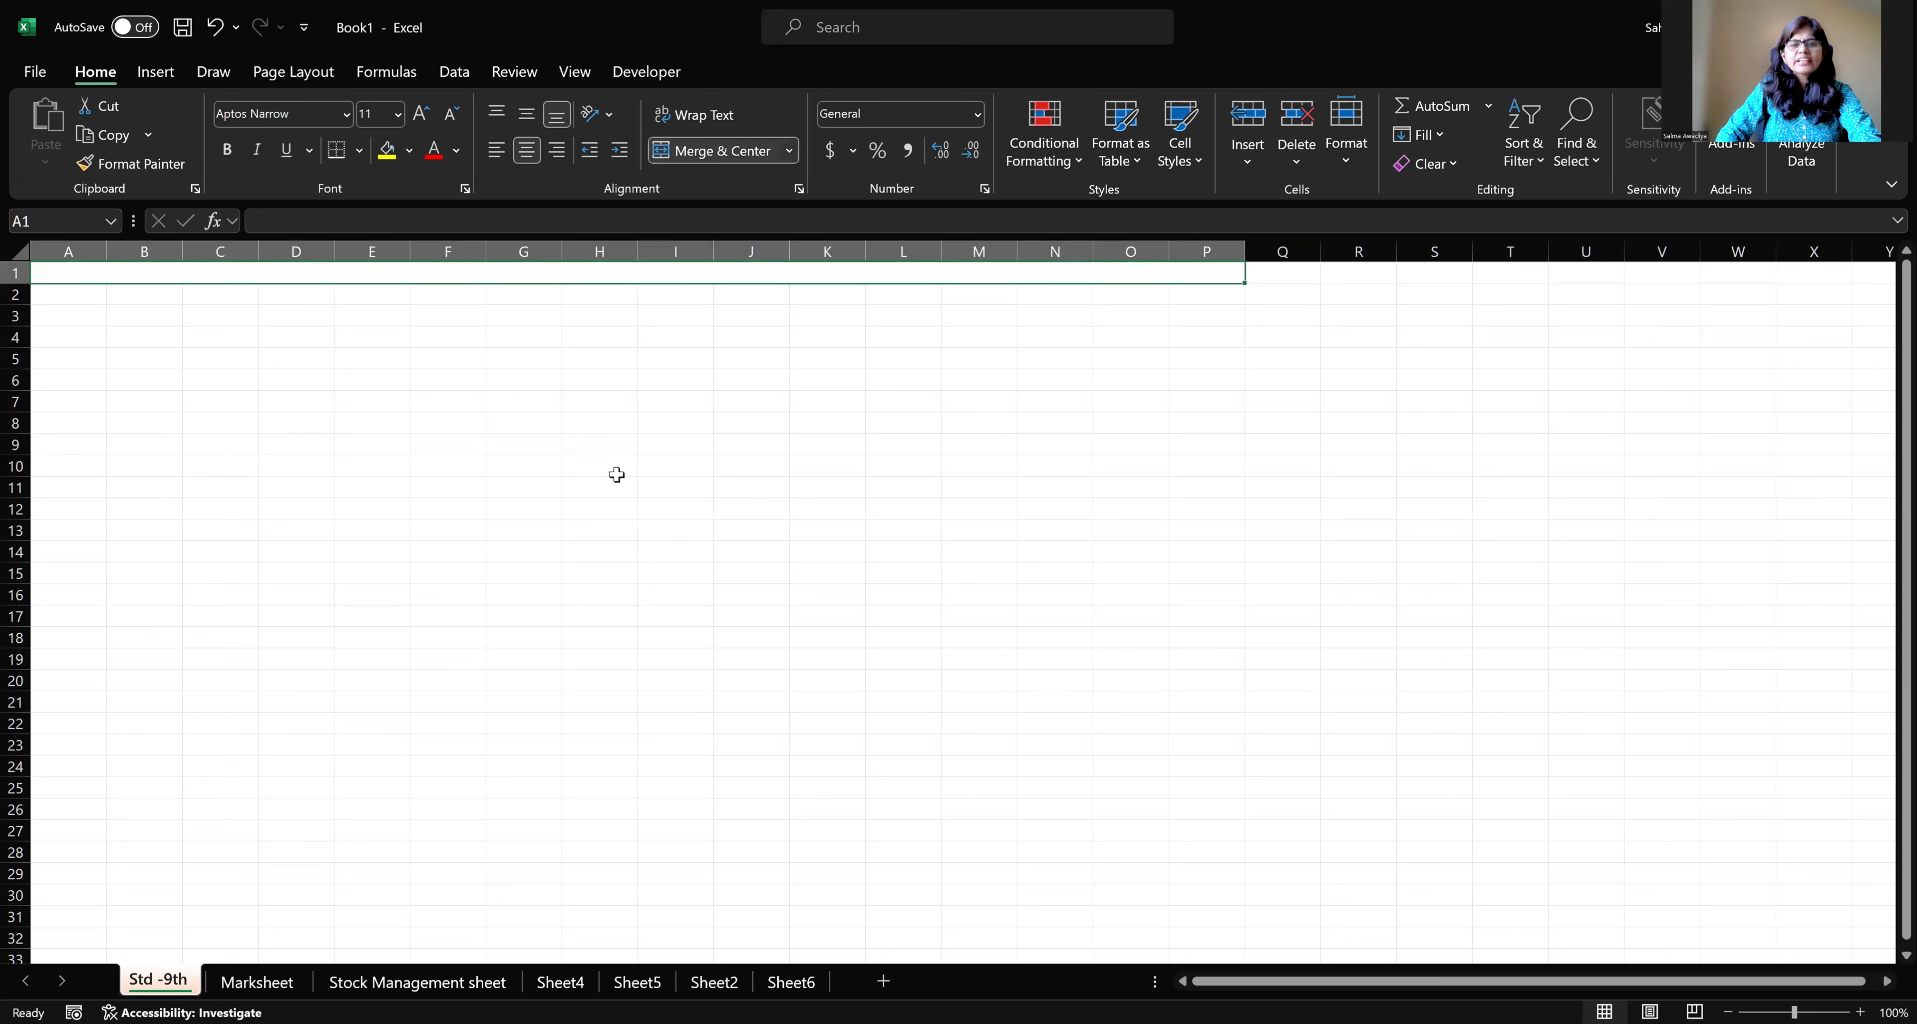
{"action": "type", "text": "Ankur"}
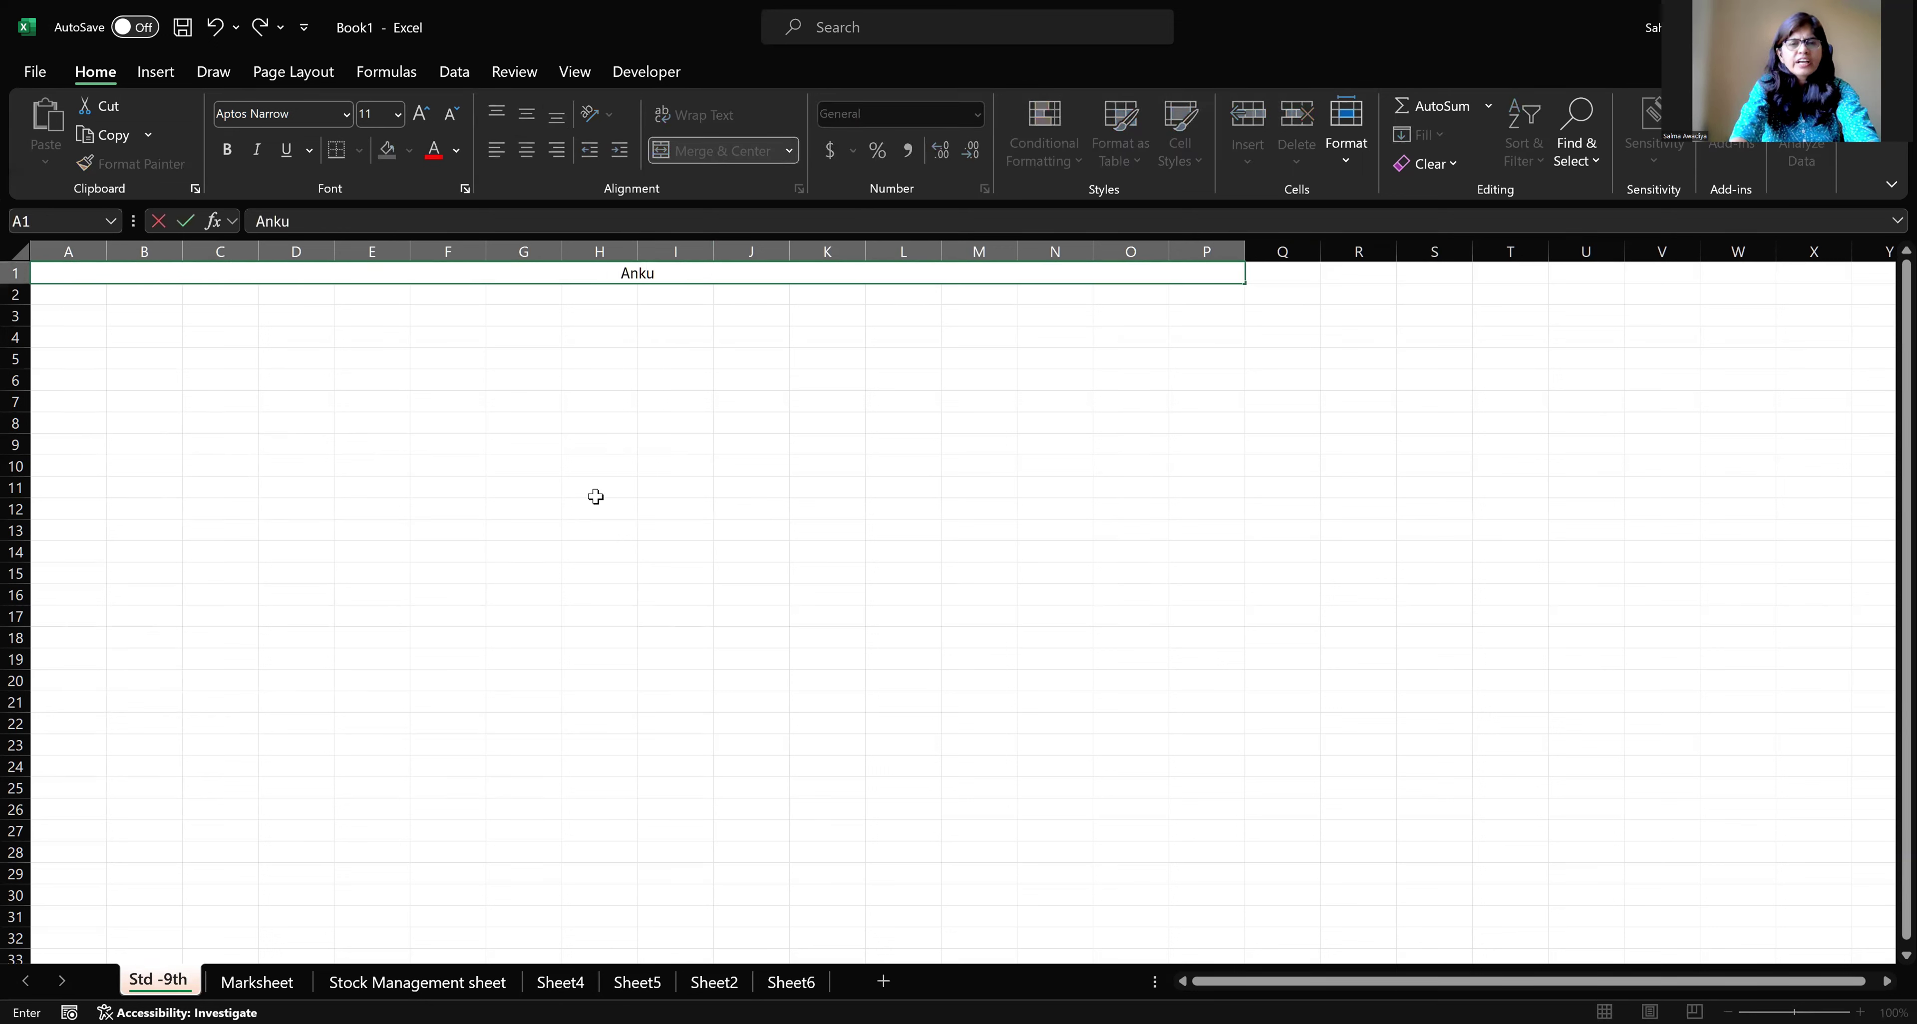
{"action": "type", "text": " Scho"}
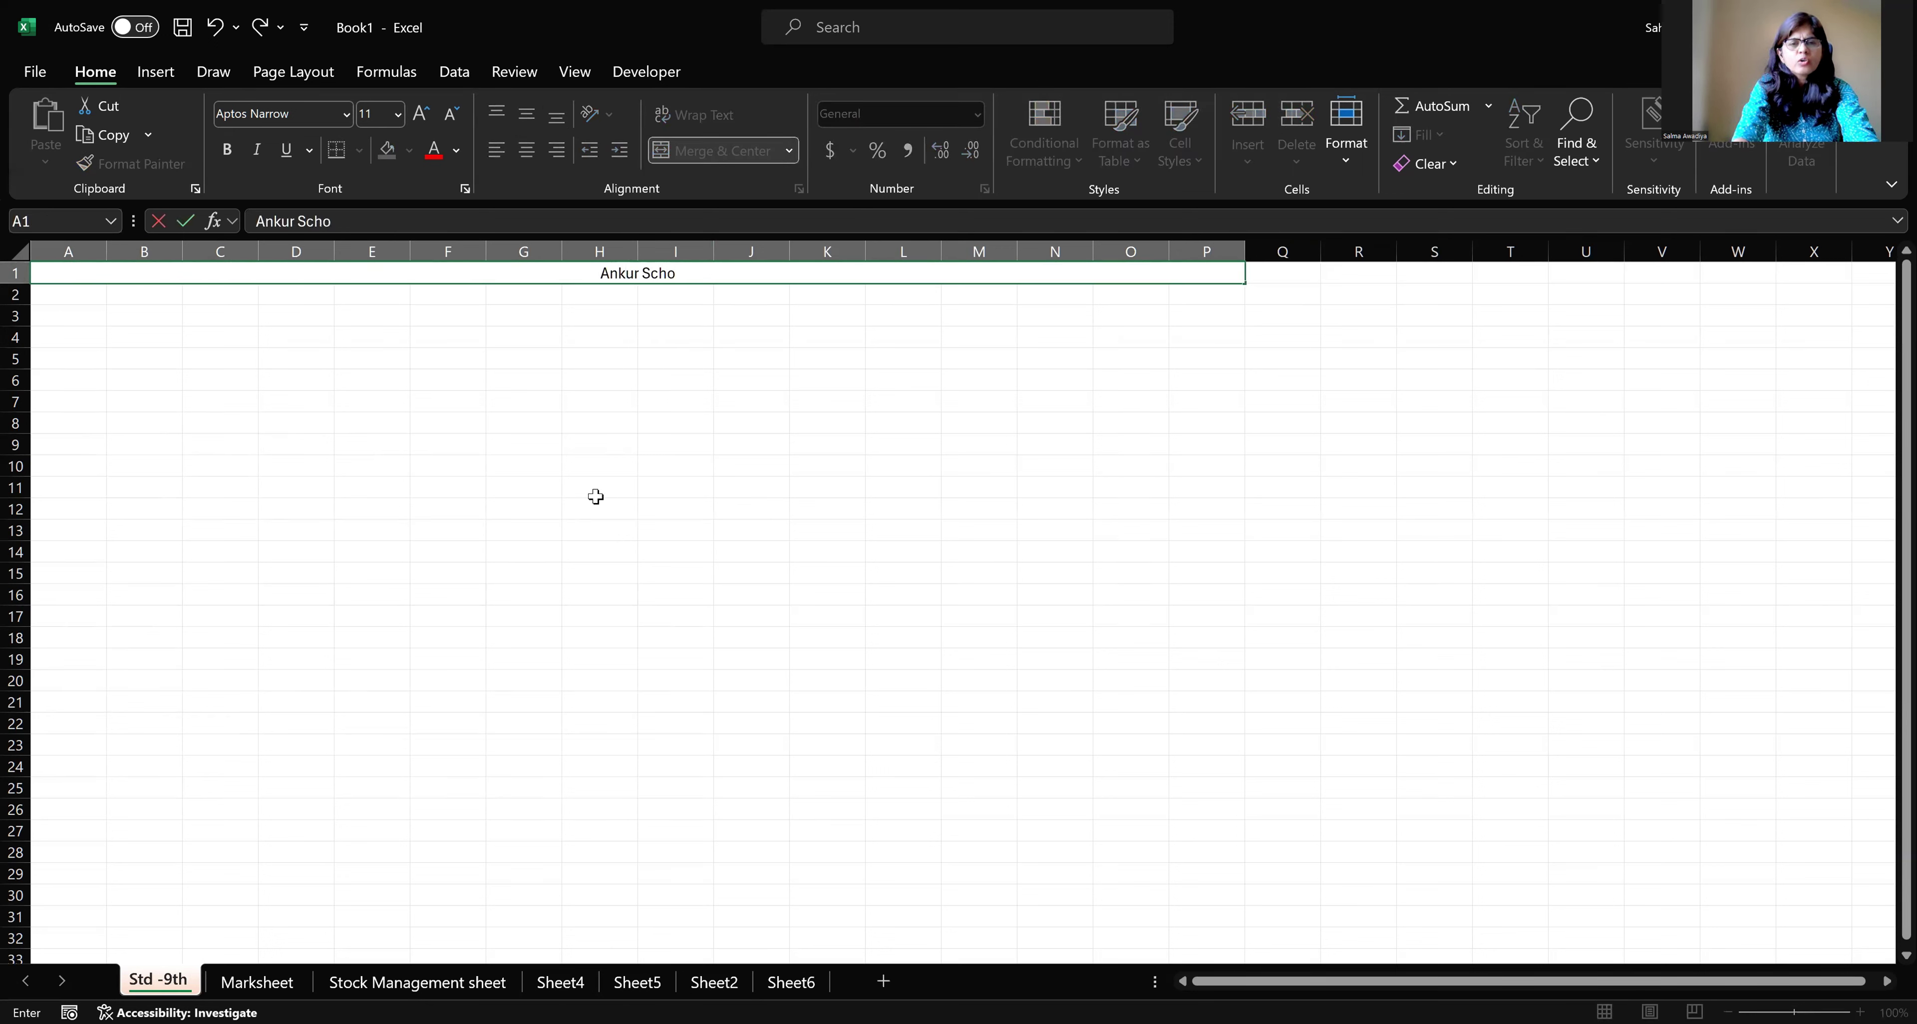
{"action": "type", "text": "ol"}
{"action": "key", "text": "Return"}
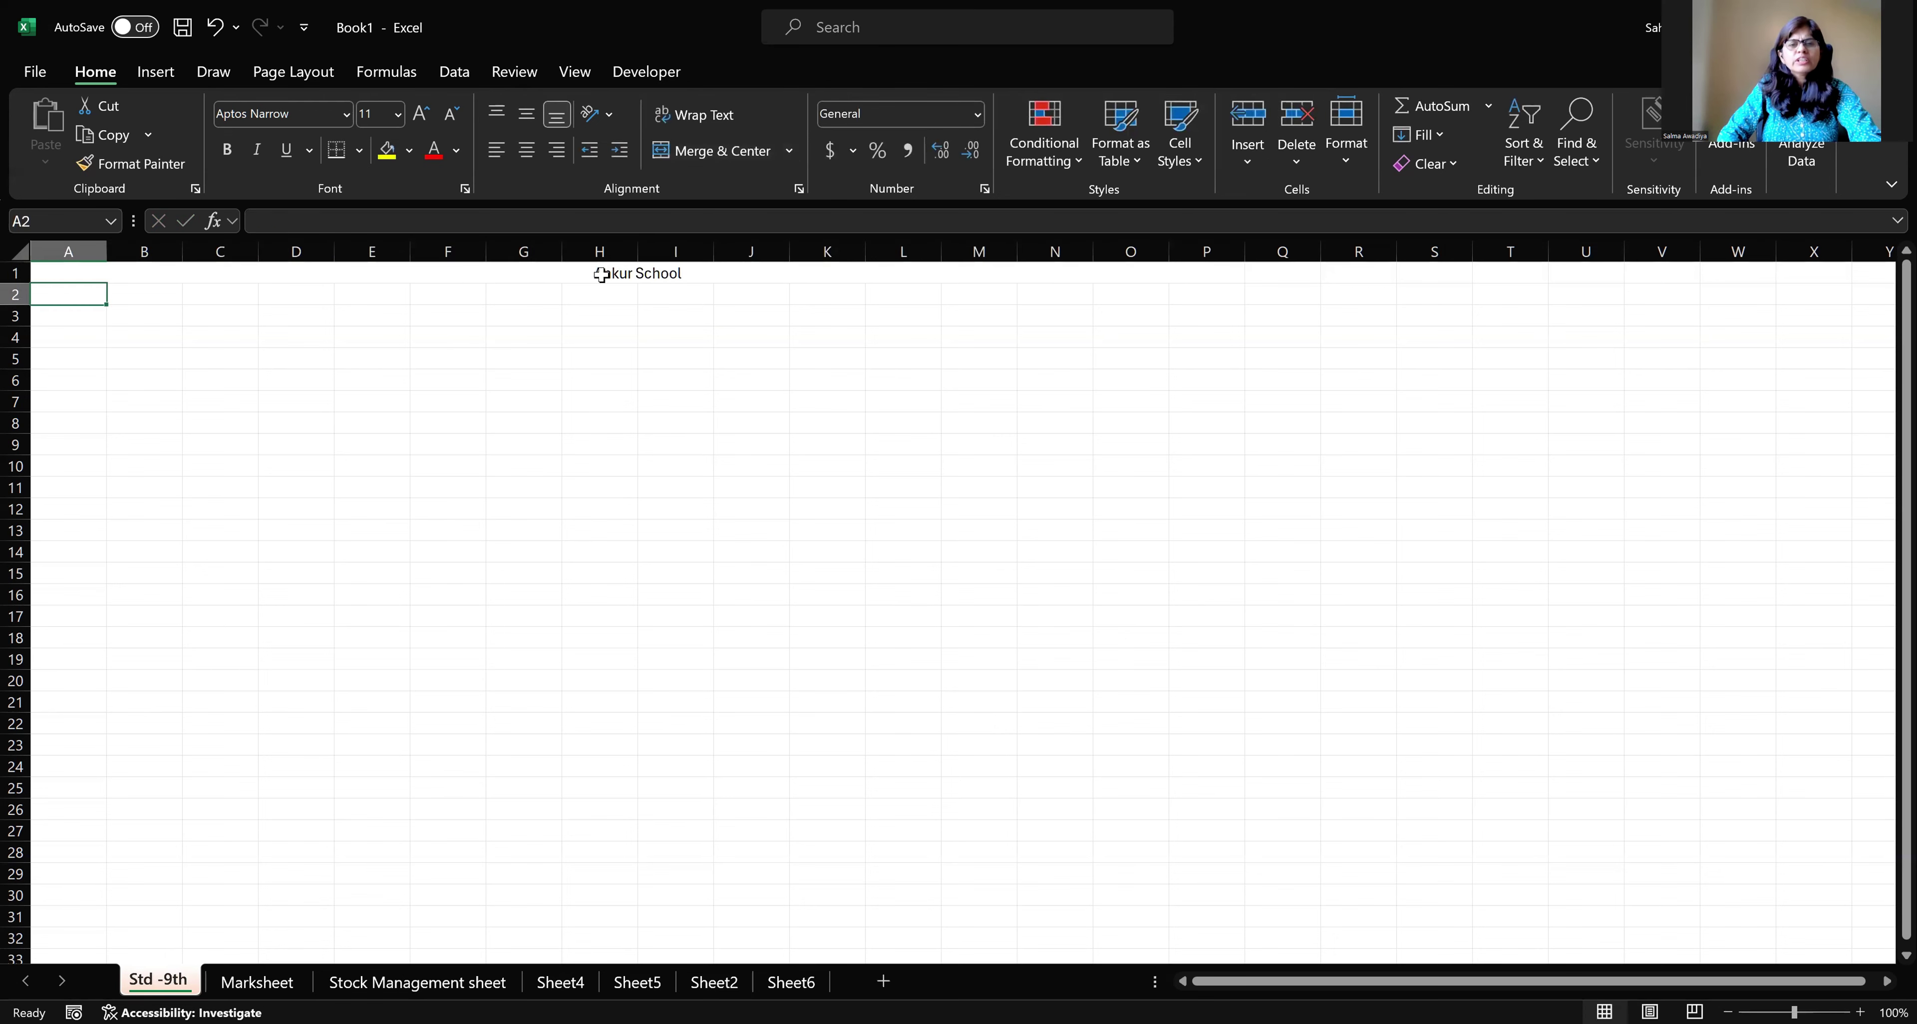
Step: Enlarge the title font to 26 pt and give it a light blue fill
{"action": "left_click", "coordinate": [601, 274]}
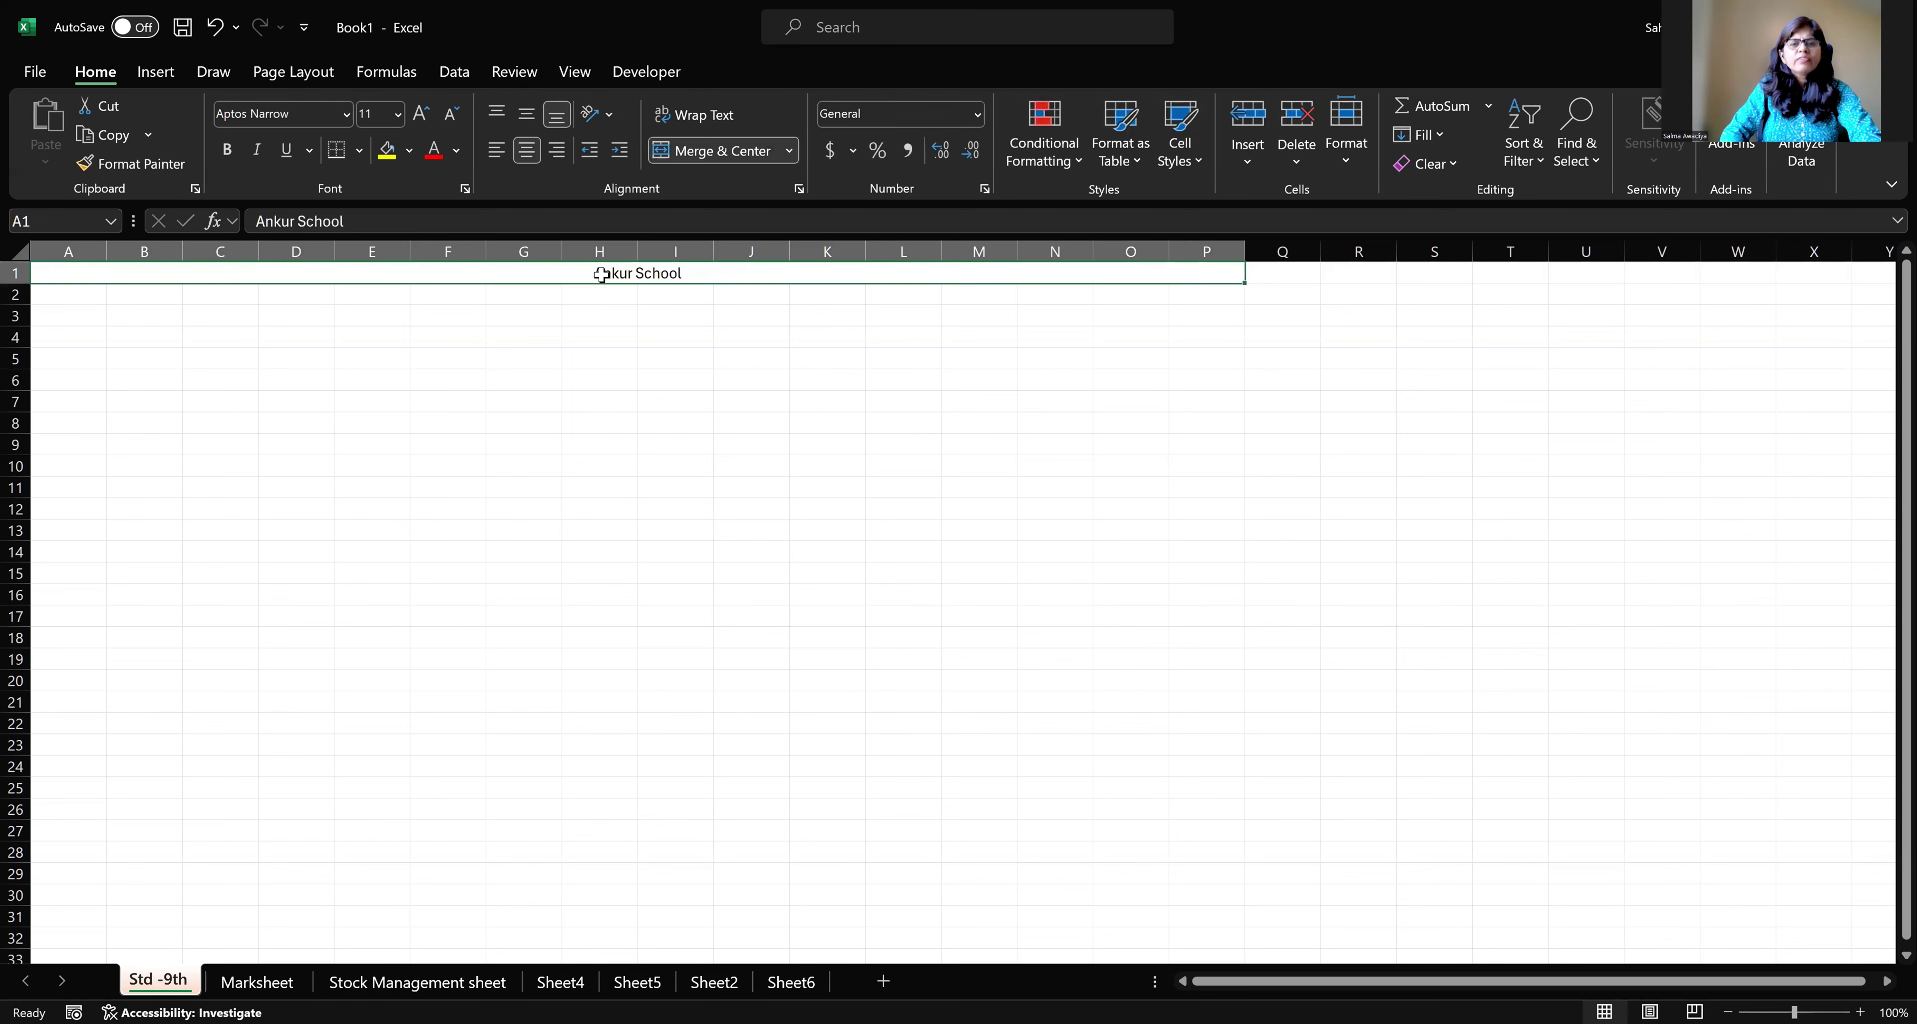
{"action": "left_click", "coordinate": [421, 113]}
{"action": "left_click", "coordinate": [422, 113]}
{"action": "left_click", "coordinate": [421, 113]}
{"action": "left_click", "coordinate": [421, 113]}
{"action": "left_click", "coordinate": [422, 113]}
{"action": "left_click", "coordinate": [422, 113]}
{"action": "left_click", "coordinate": [421, 113]}
{"action": "left_click", "coordinate": [421, 113]}
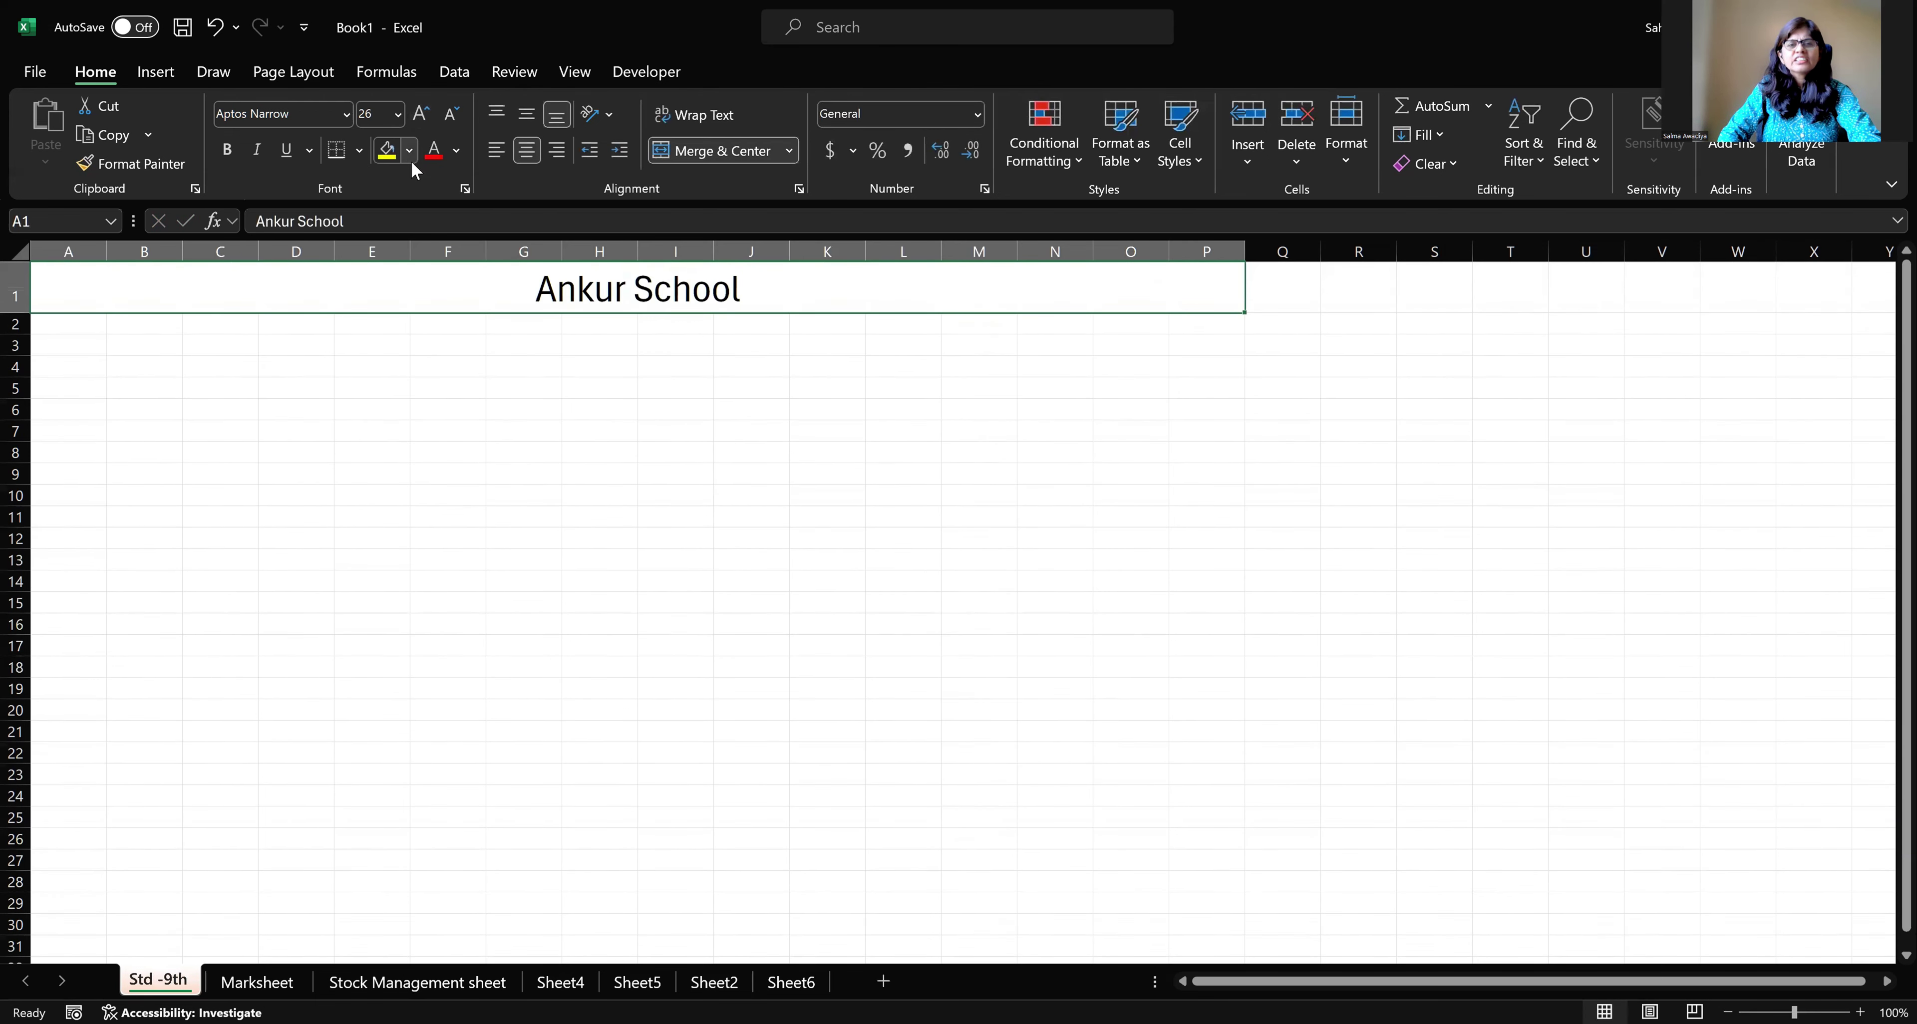
{"action": "left_click", "coordinate": [410, 153]}
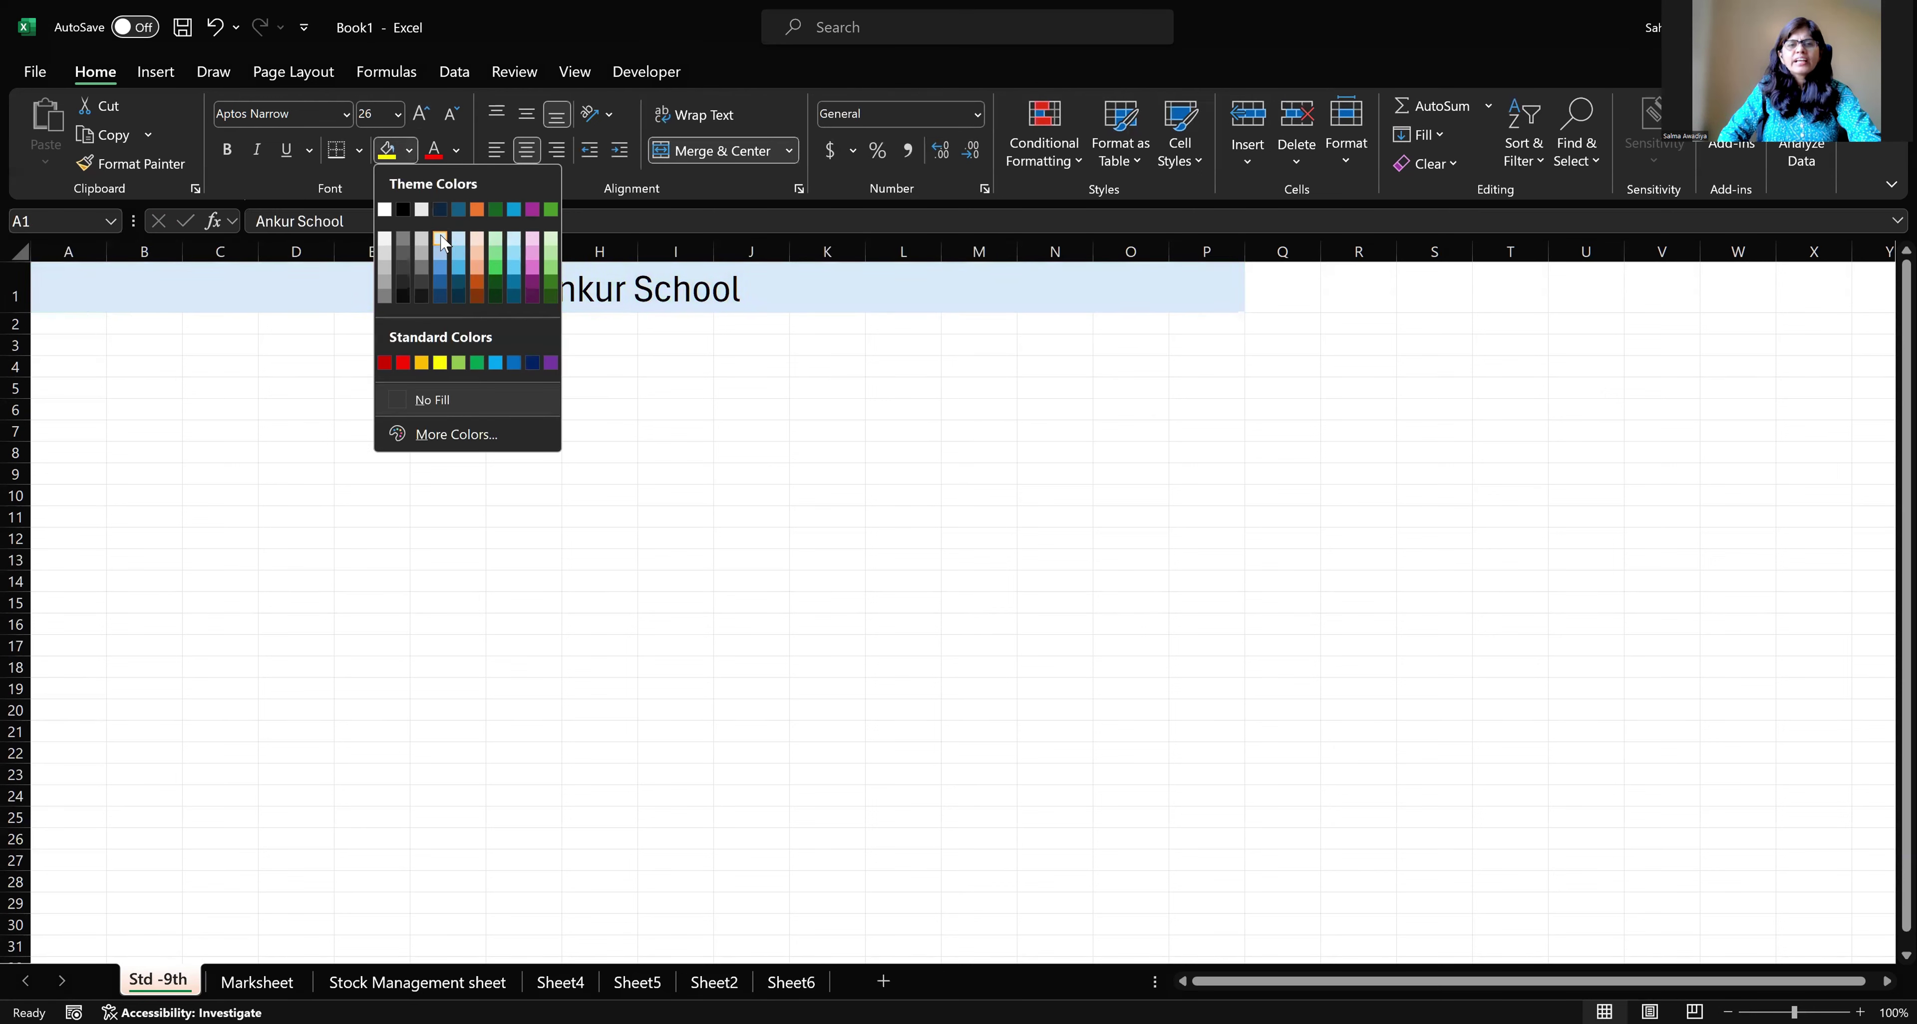
{"action": "left_click", "coordinate": [441, 235]}
{"action": "left_click", "coordinate": [84, 334]}
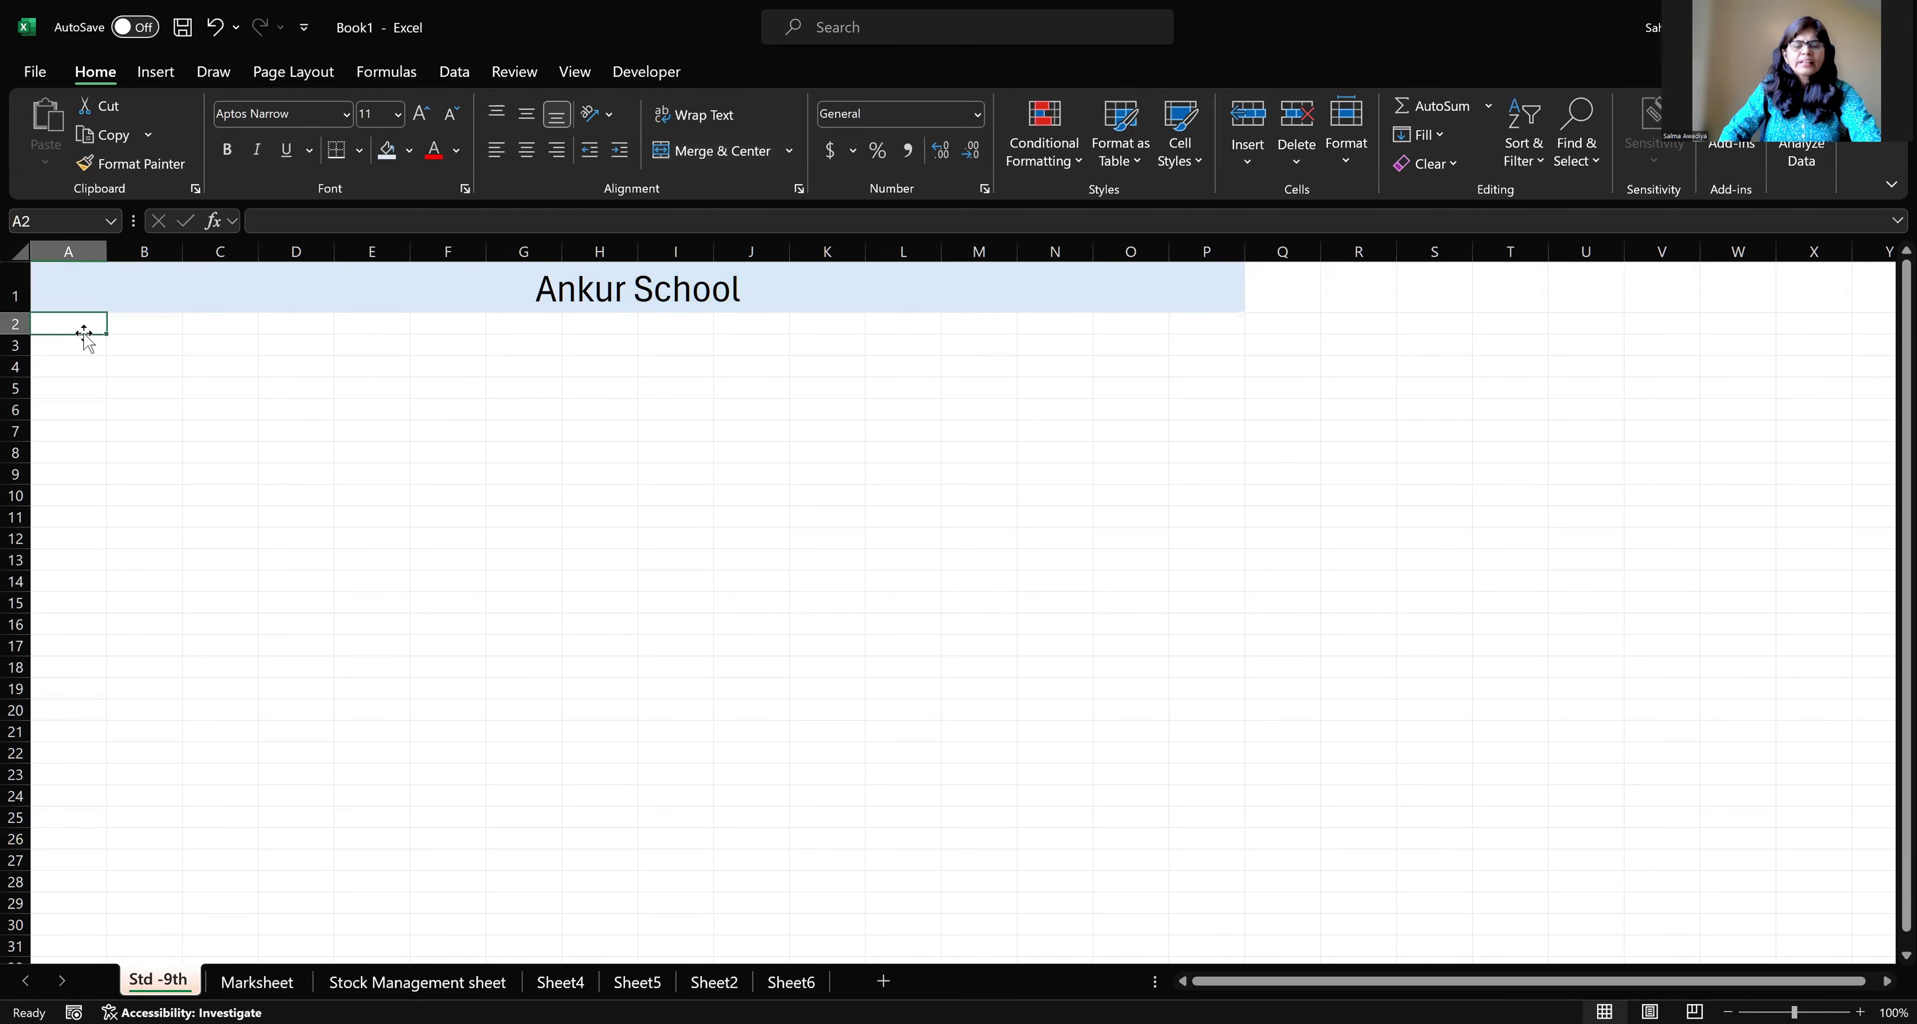
Step: Merge and centre A2:P2 and enter the subtitle 'Standard 9th Result'
{"action": "key", "text": "shift+Right"}
{"action": "key", "text": "shift+Right"}
{"action": "key", "text": "shift+Right"}
{"action": "key", "text": "shift+Right"}
{"action": "key", "text": "shift+Right"}
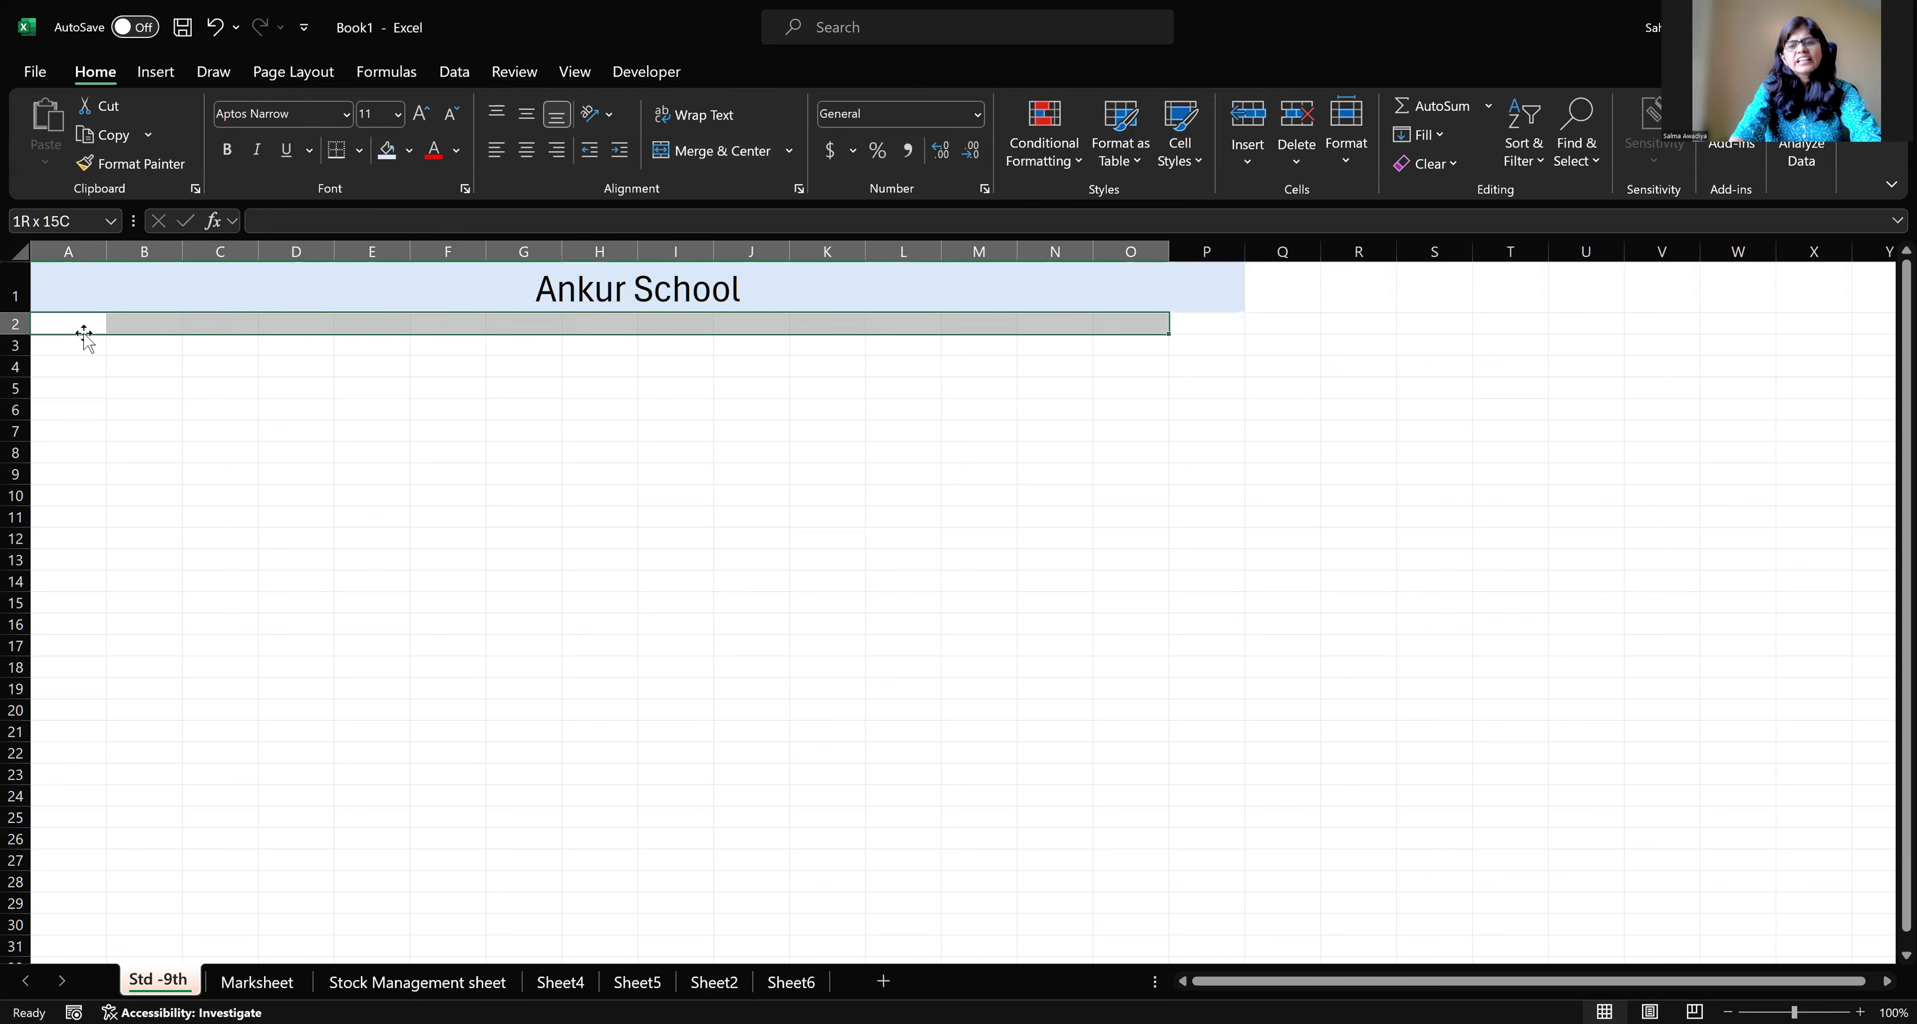
{"action": "key", "text": "shift+Right"}
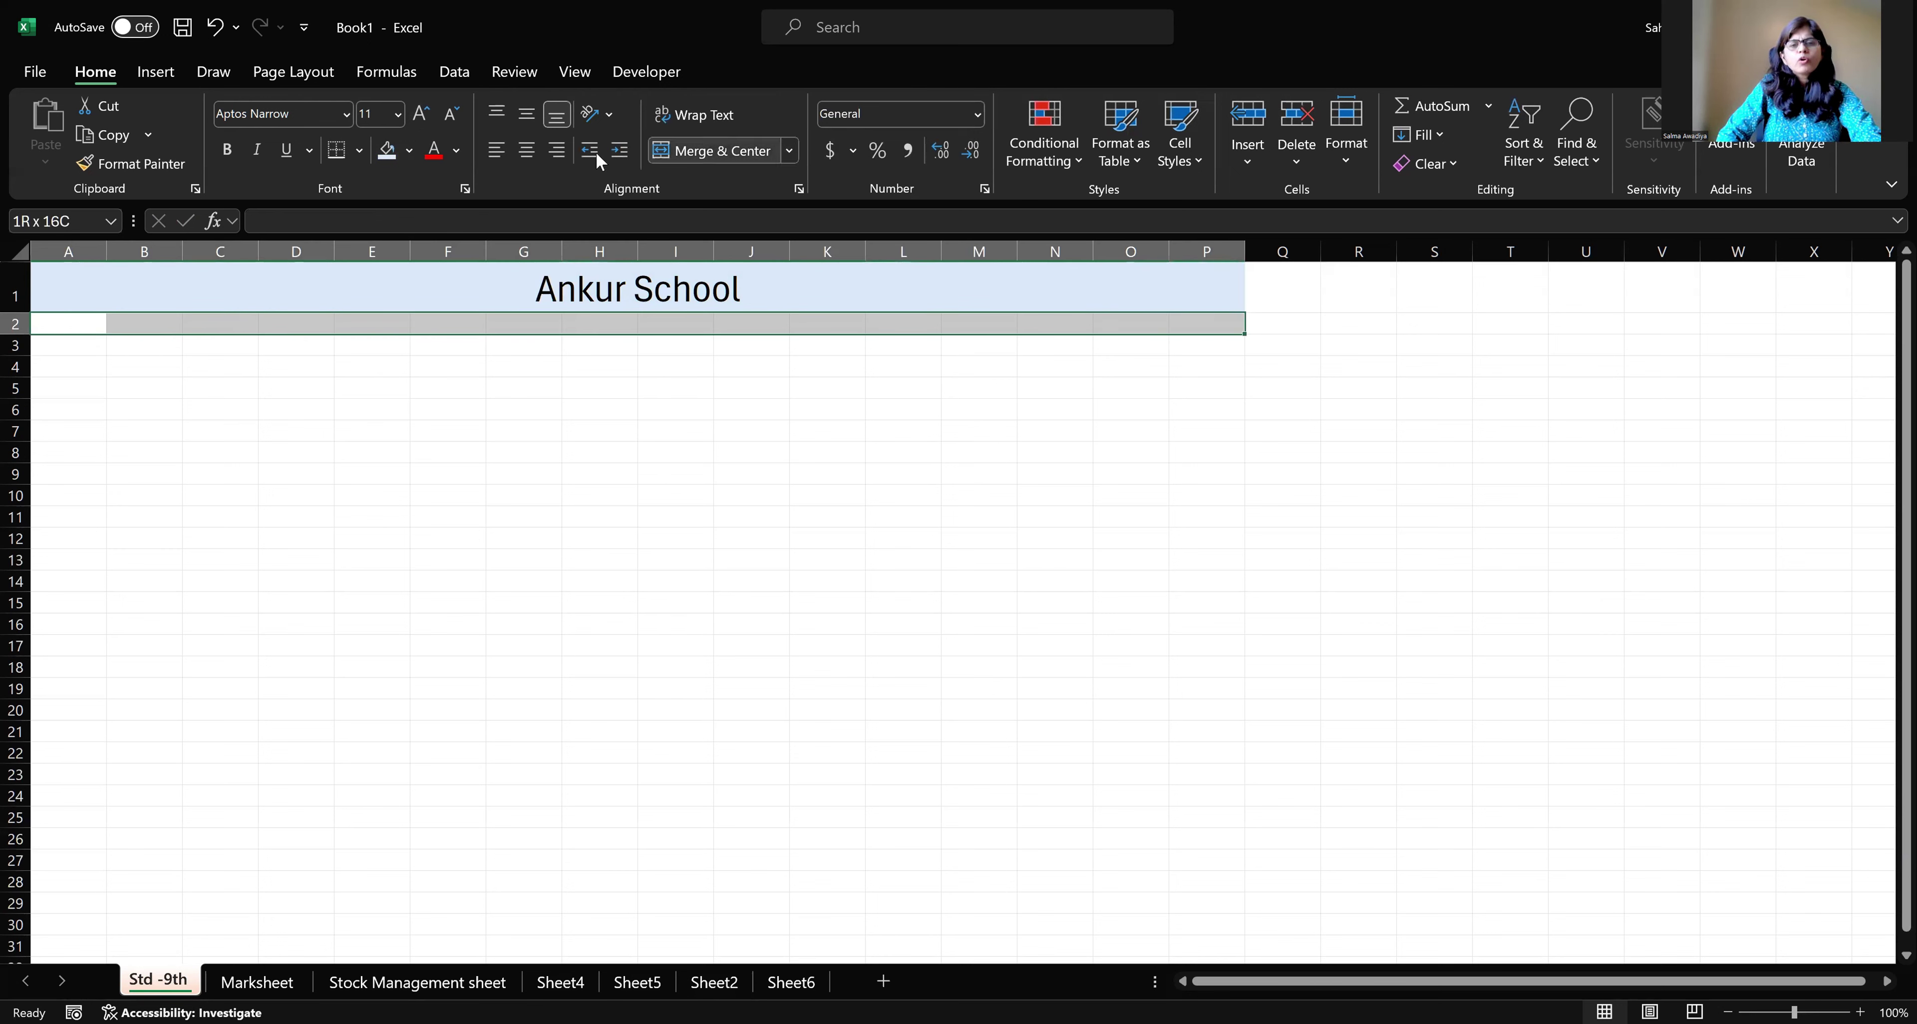
{"action": "left_click", "coordinate": [691, 152]}
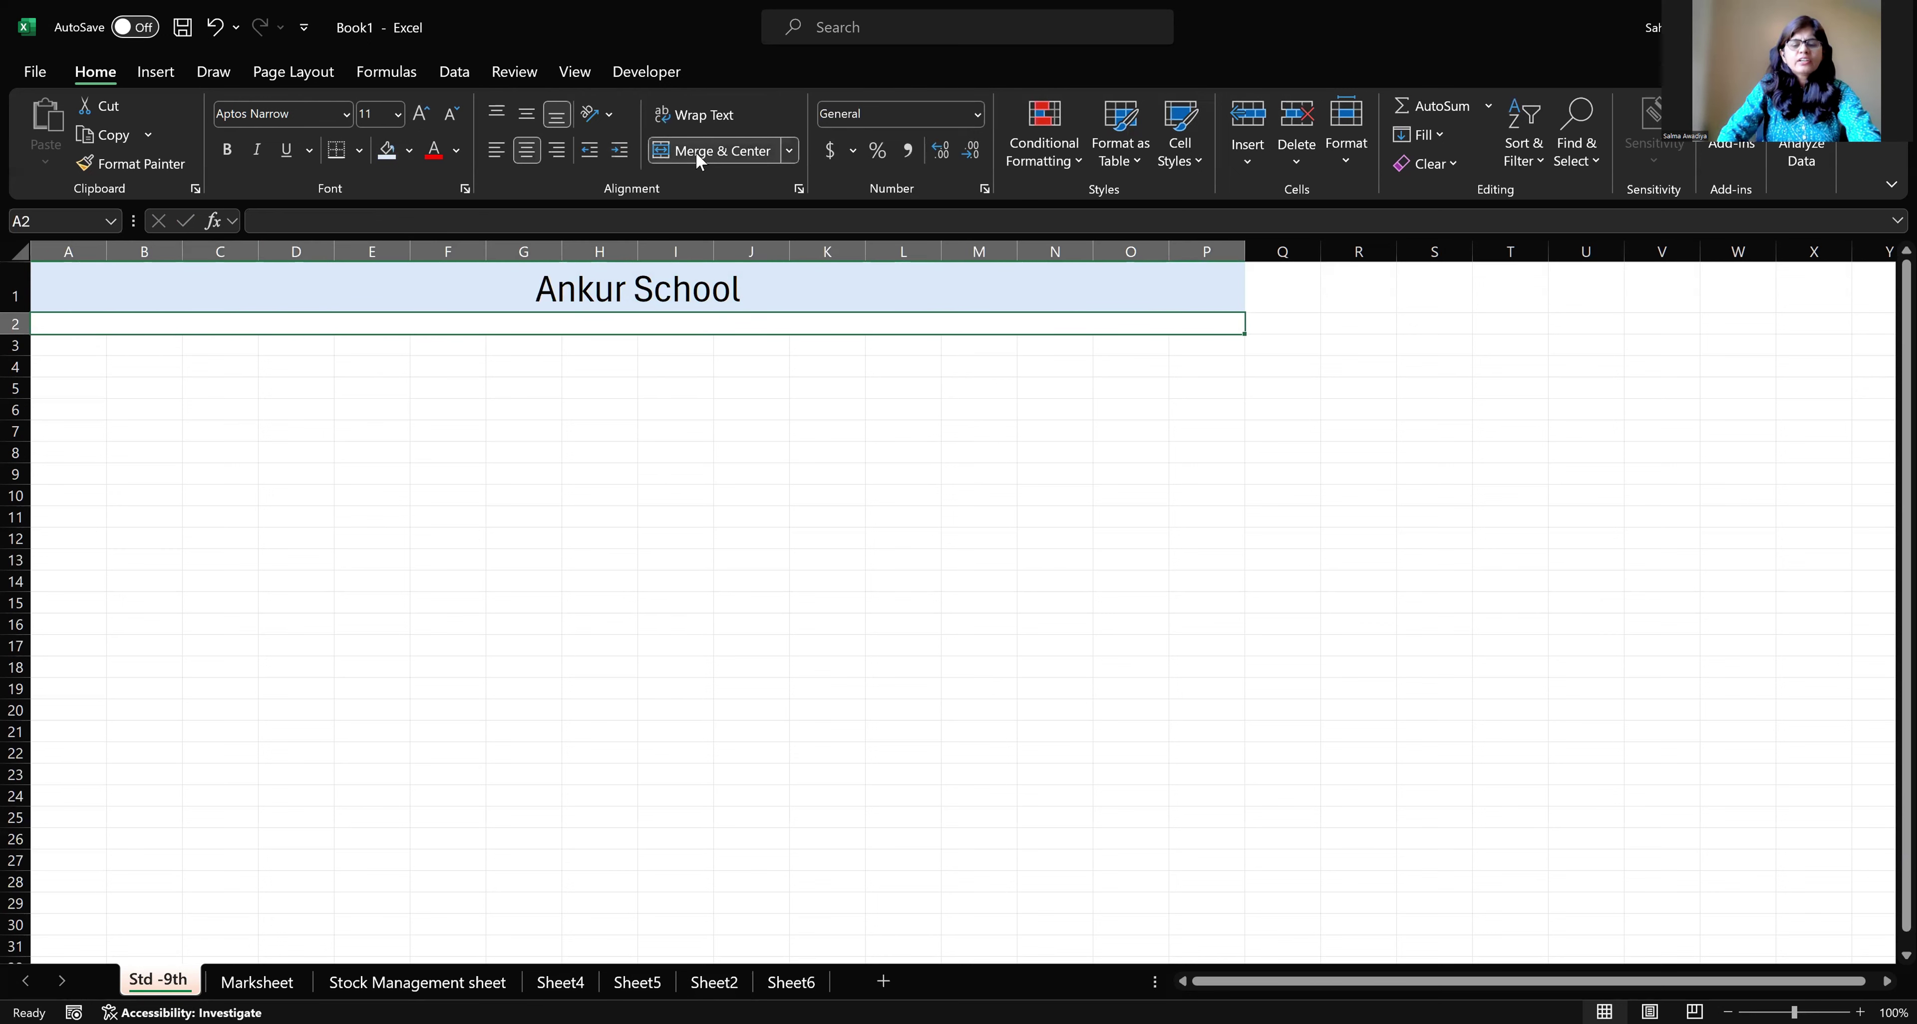
{"action": "type", "text": "Standard"}
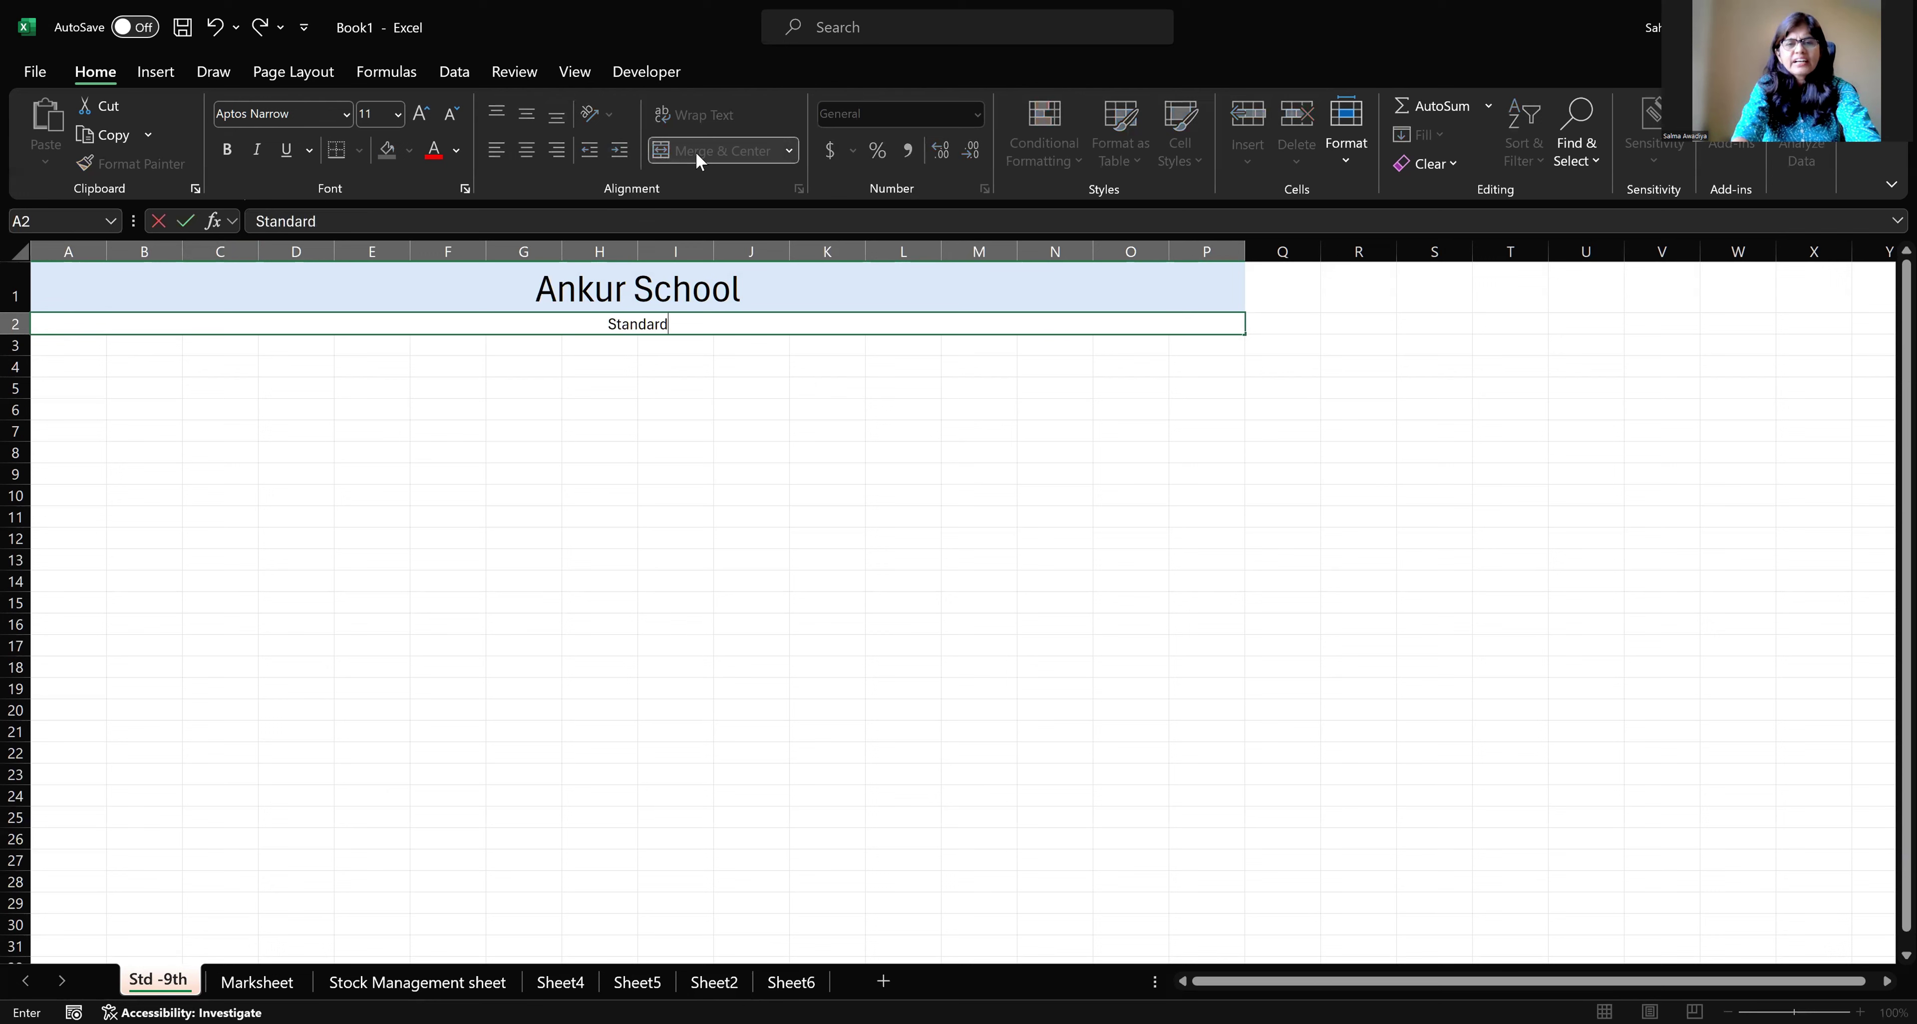
{"action": "type", "text": " 9th"}
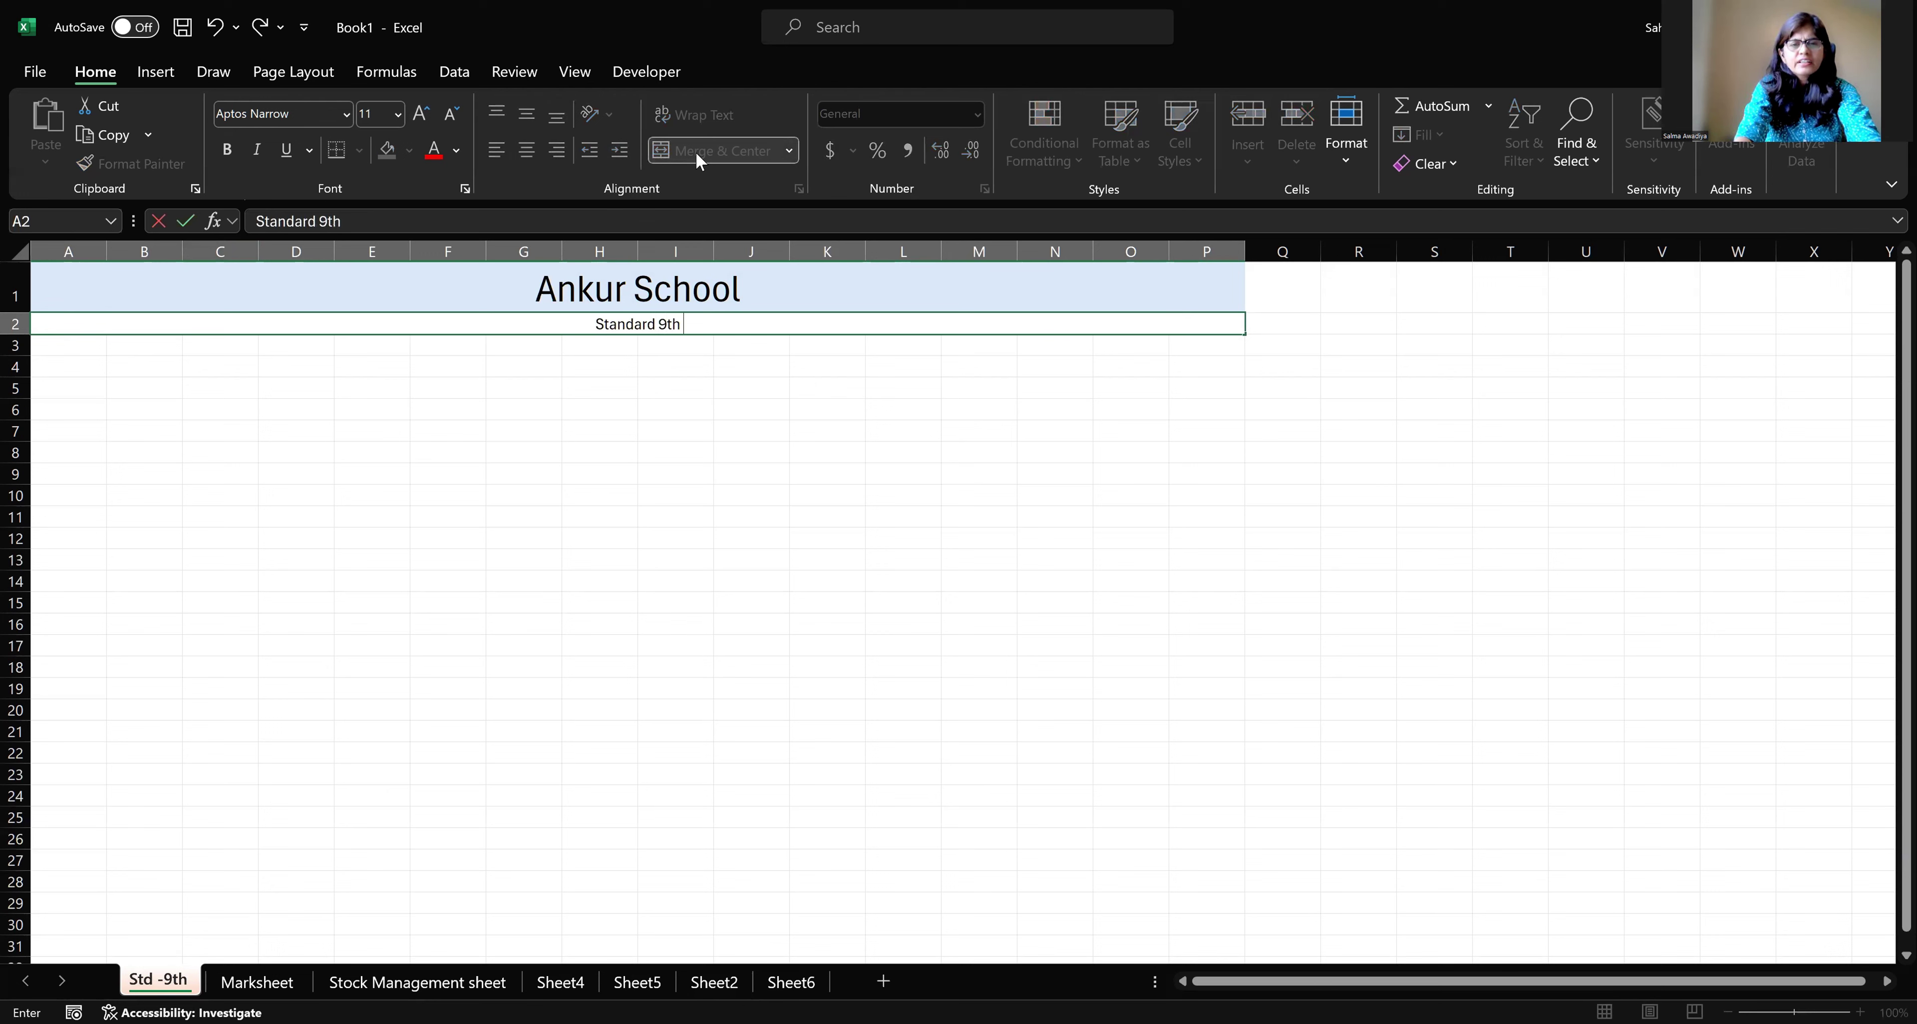
{"action": "type", "text": " Result"}
{"action": "key", "text": "Return"}
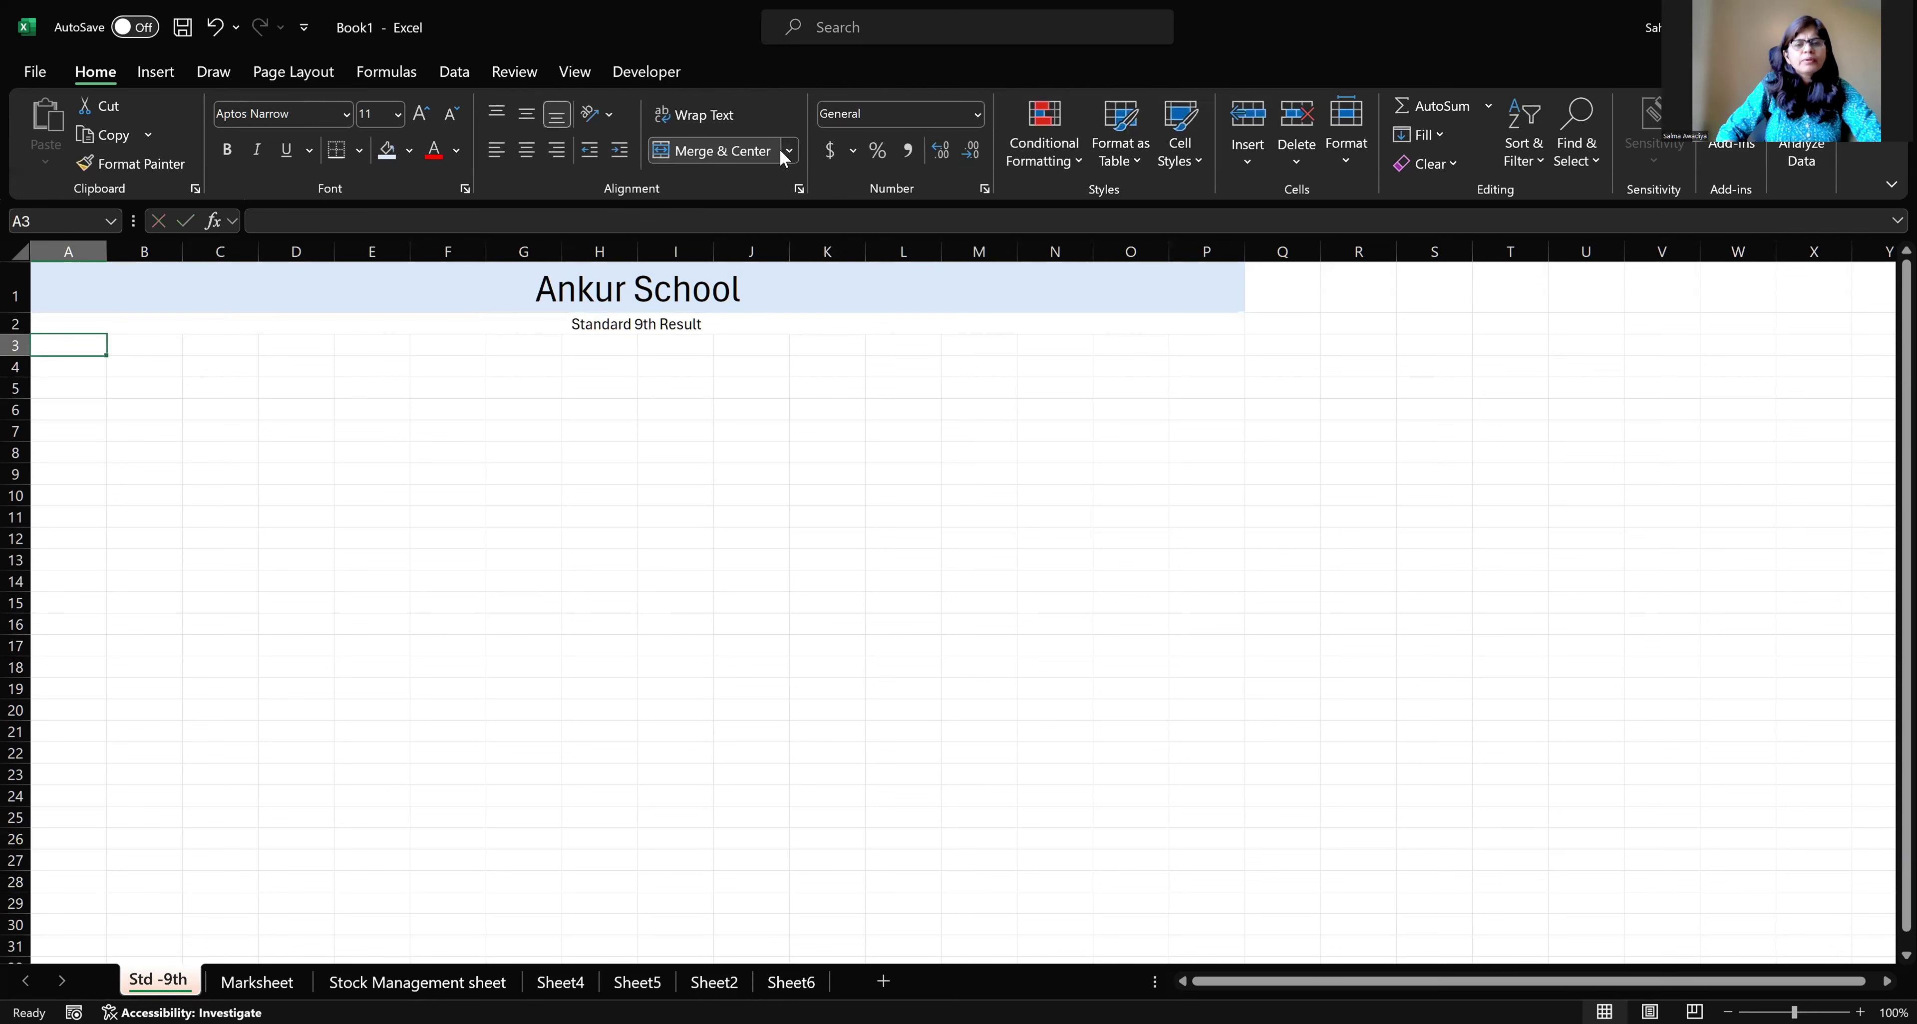
Step: Enlarge the subtitle font to 20 pt and apply a light blue fill
{"action": "left_click", "coordinate": [666, 326]}
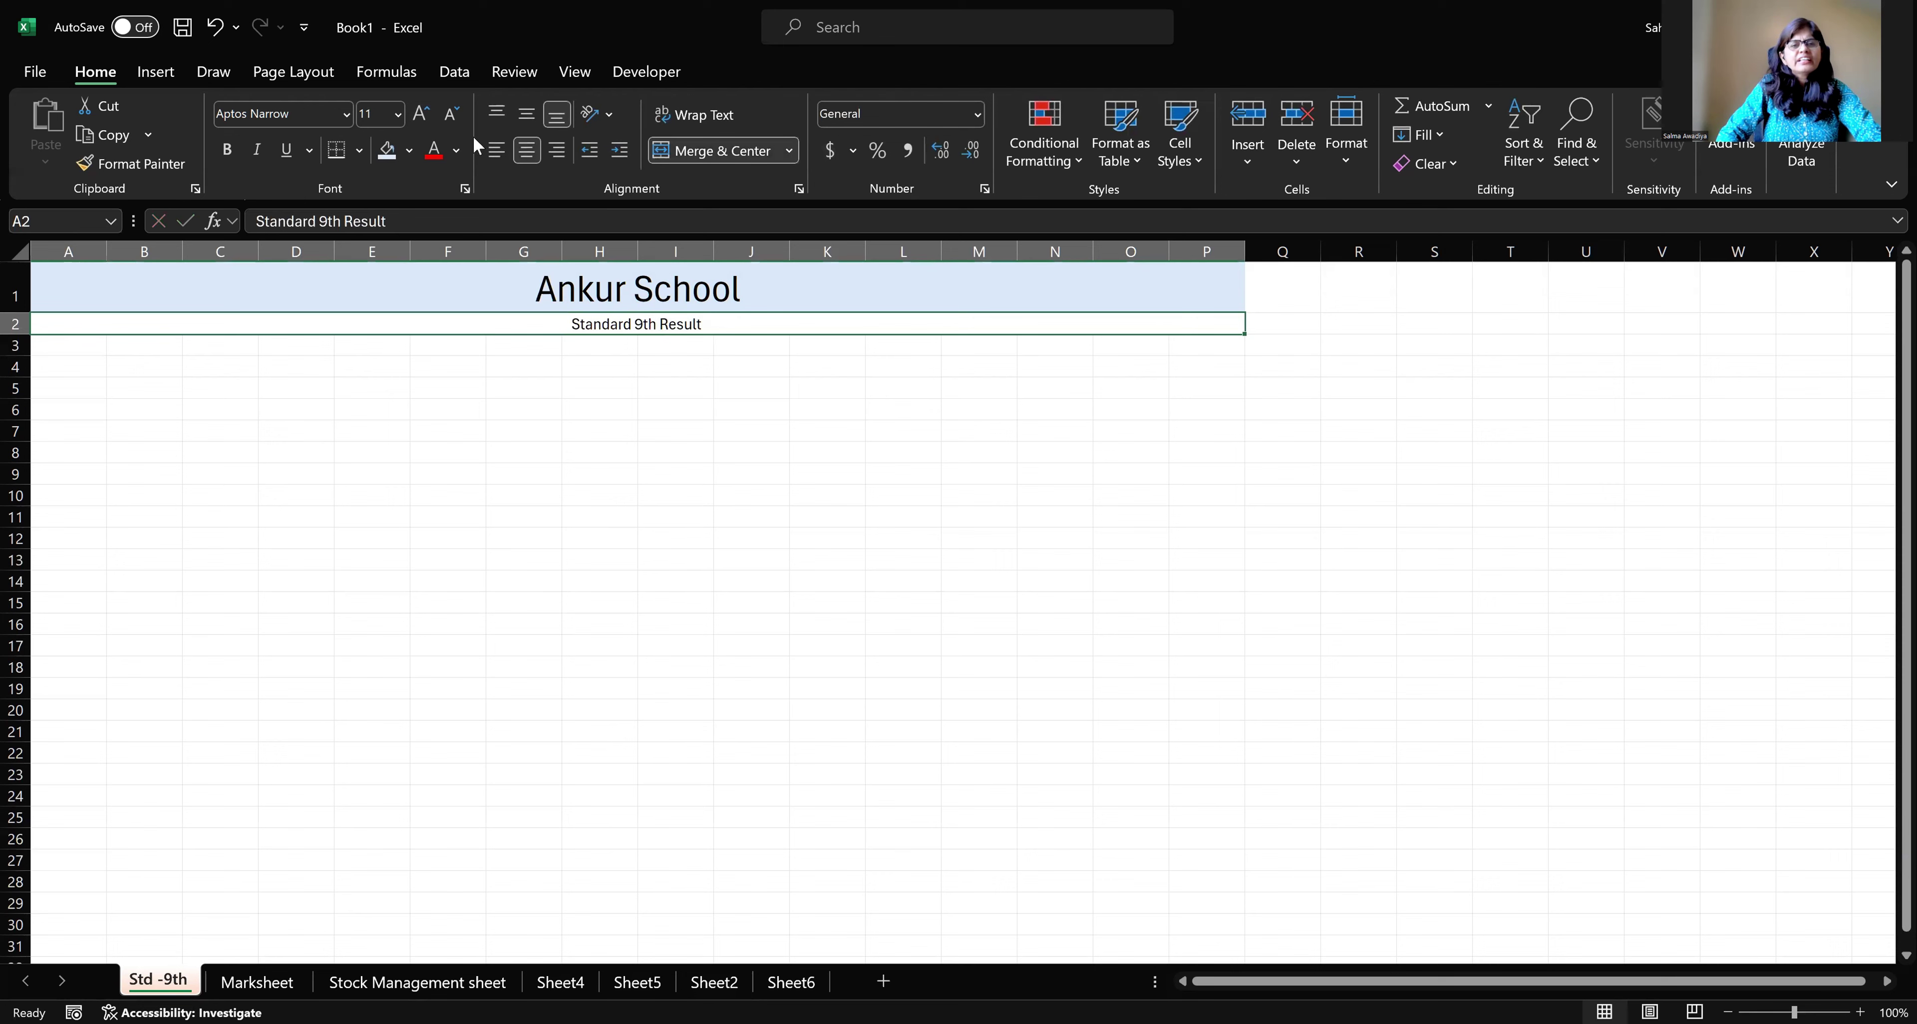
{"action": "left_click", "coordinate": [420, 113]}
{"action": "left_click", "coordinate": [421, 114]}
{"action": "left_click", "coordinate": [420, 113]}
{"action": "left_click", "coordinate": [420, 113]}
{"action": "left_click", "coordinate": [420, 113]}
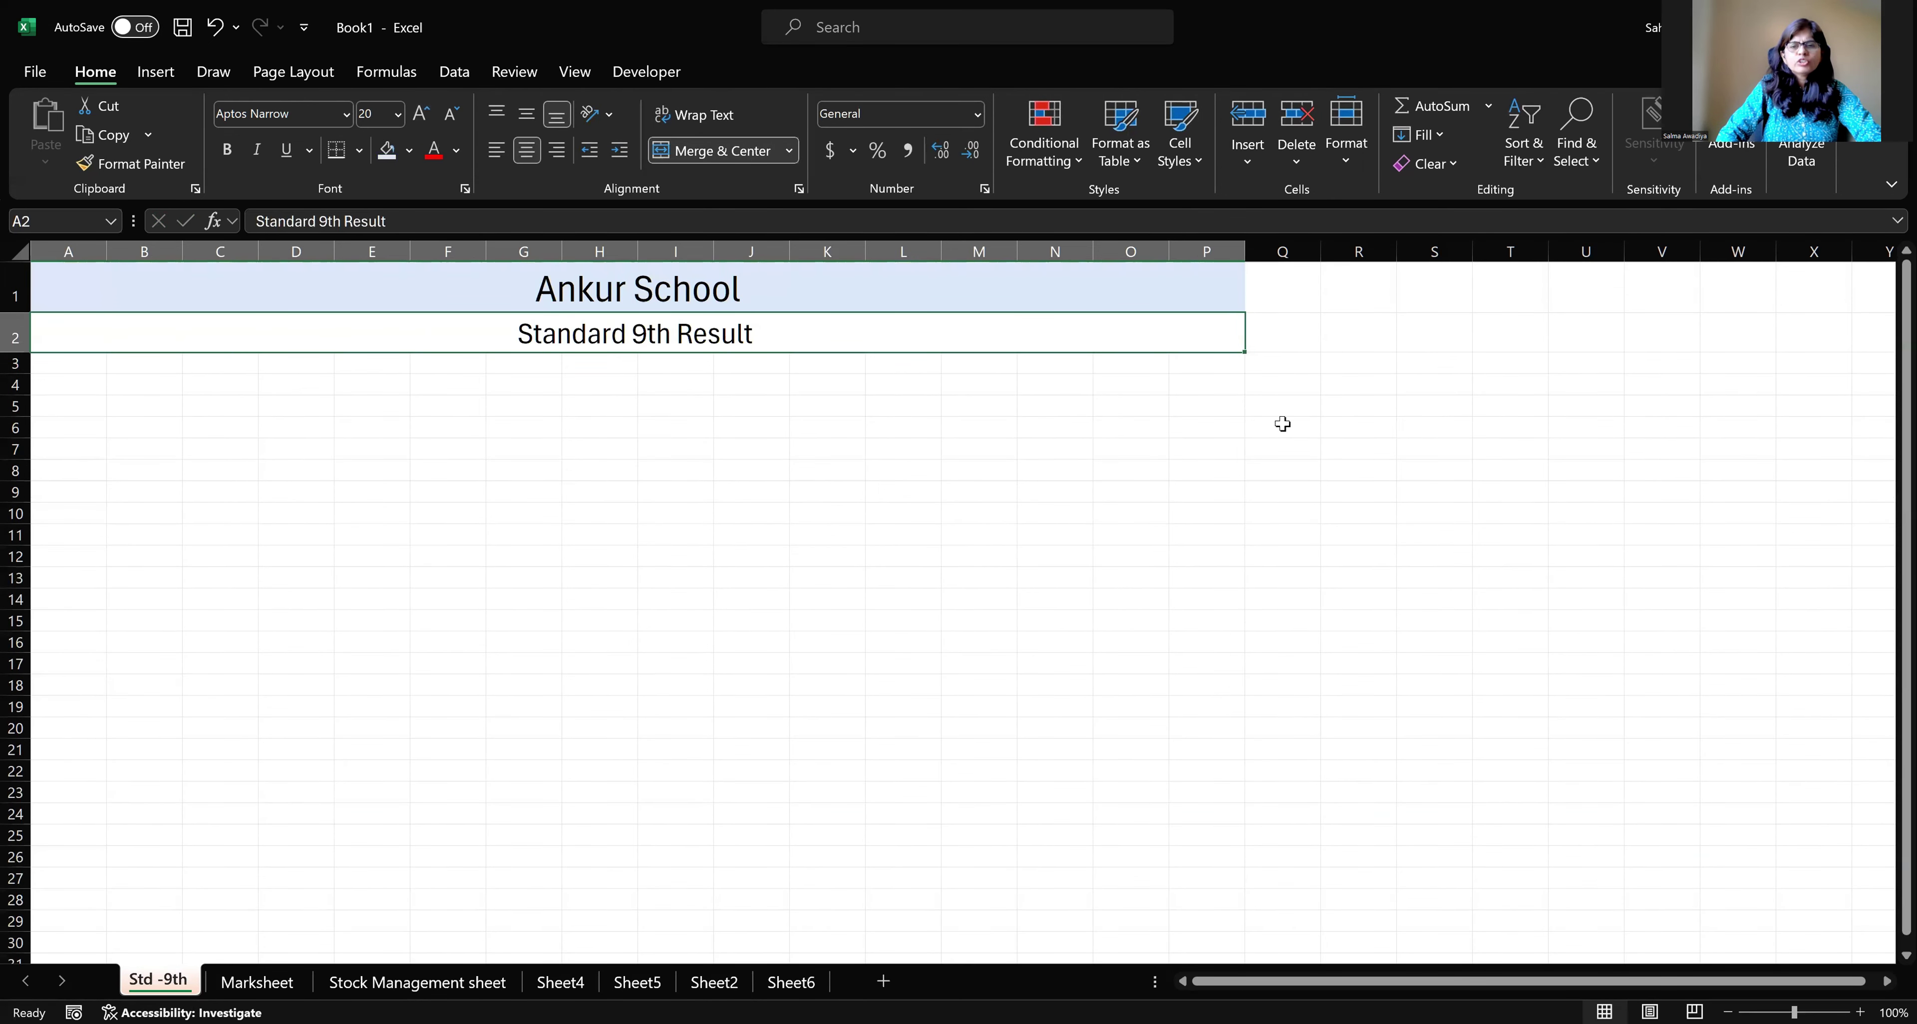
{"action": "left_click", "coordinate": [409, 150]}
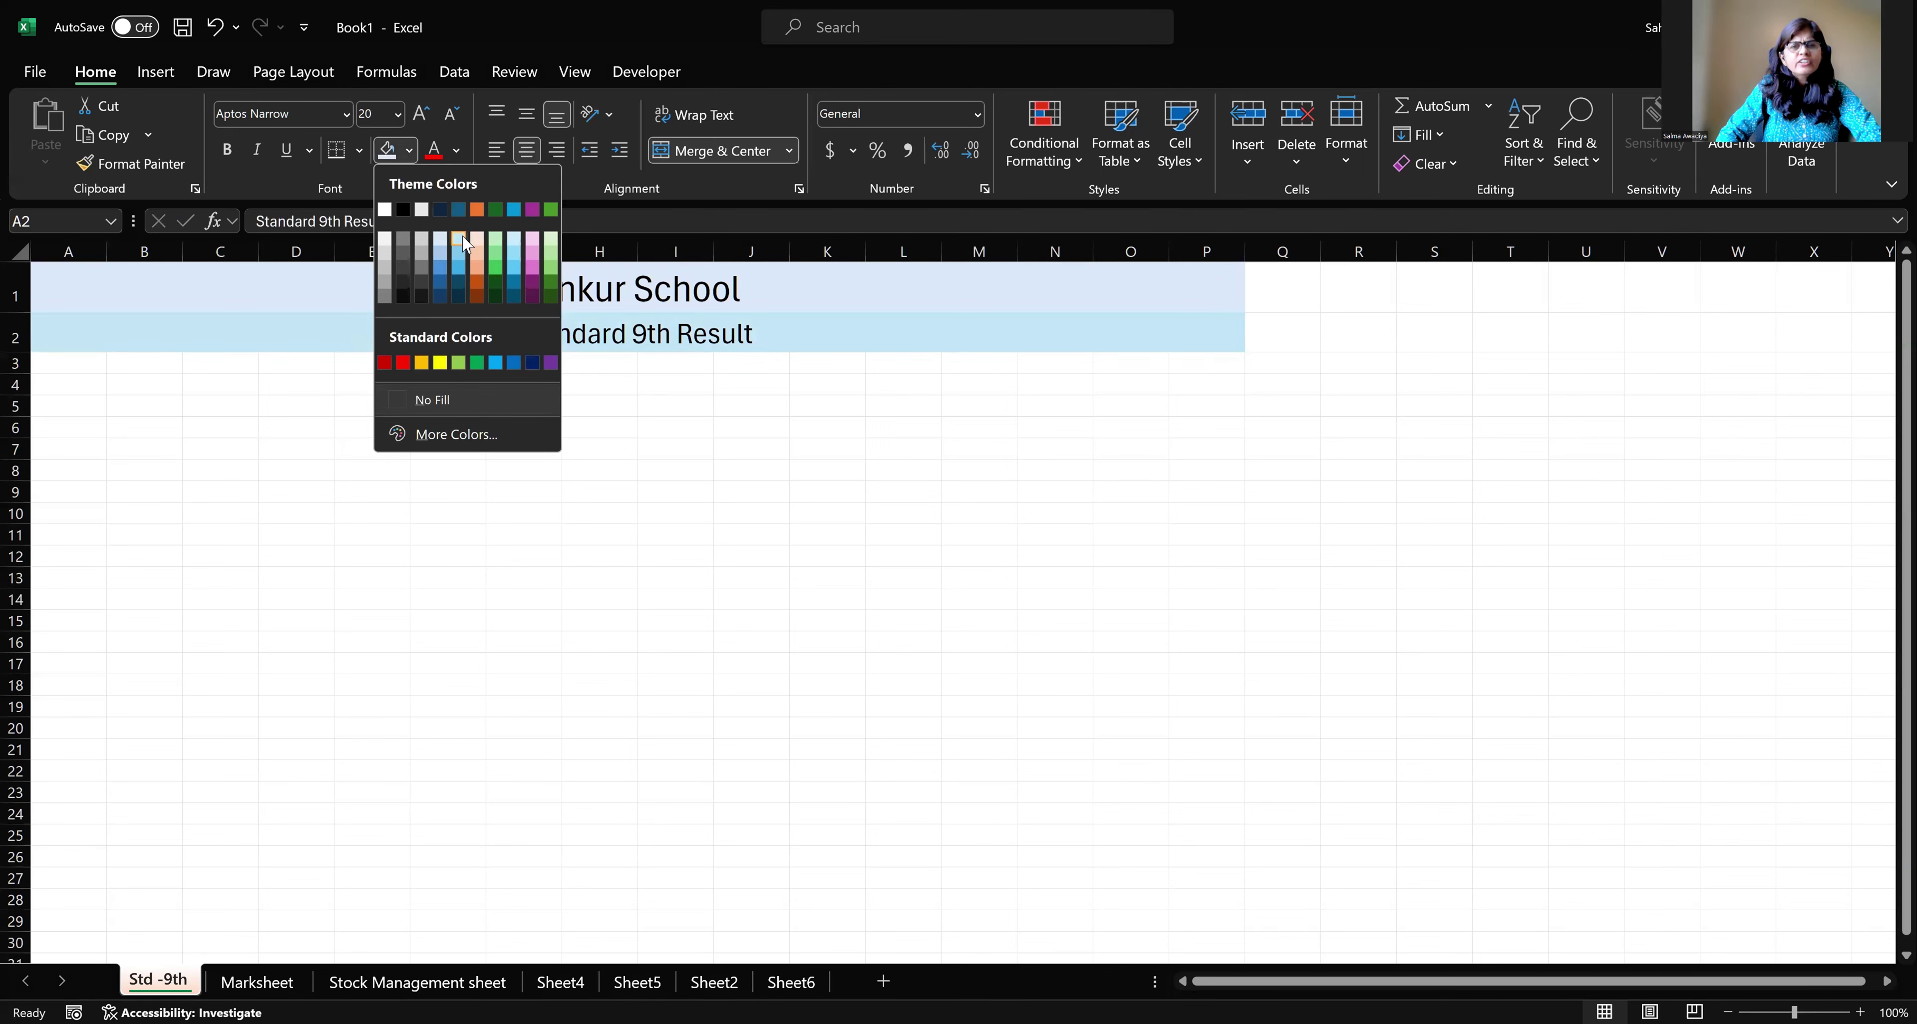
{"action": "left_click", "coordinate": [464, 243]}
{"action": "left_click", "coordinate": [848, 439]}
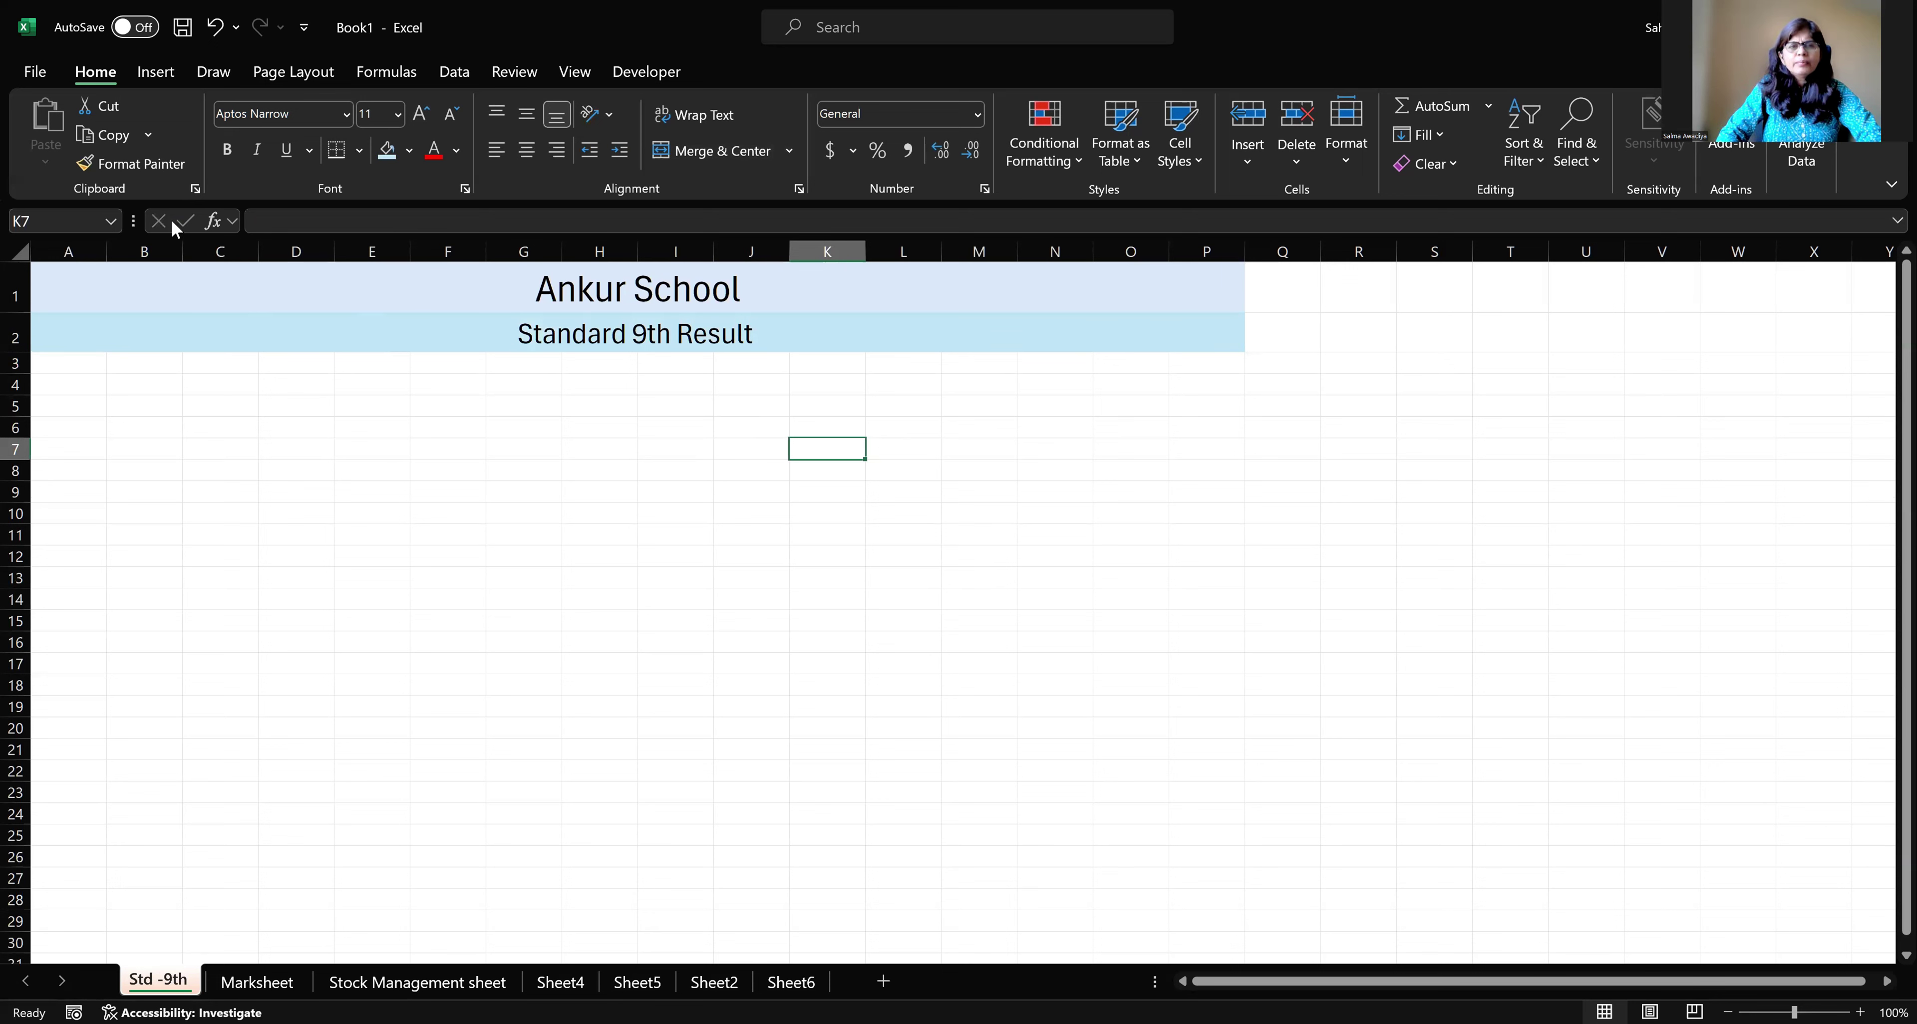
Step: Make the Ankur School title bold and the subtitle italic
{"action": "left_click", "coordinate": [530, 298]}
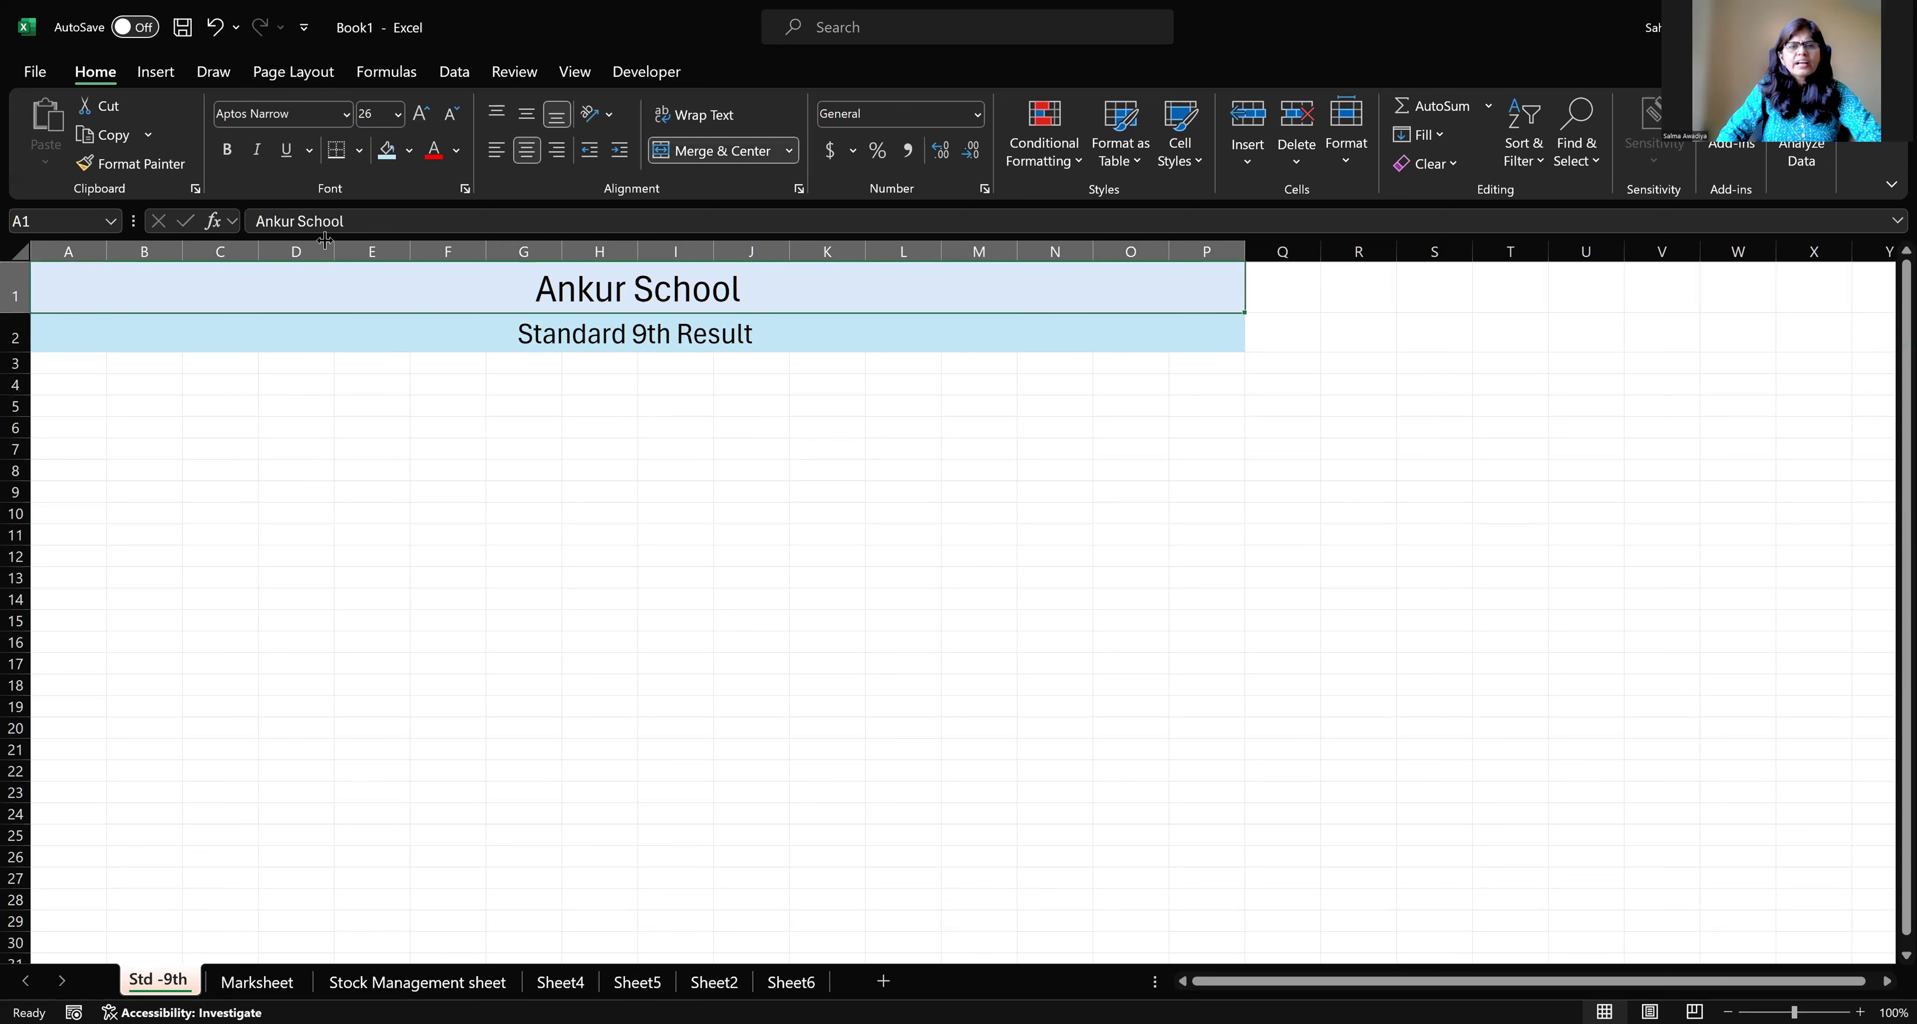
{"action": "left_click", "coordinate": [227, 150]}
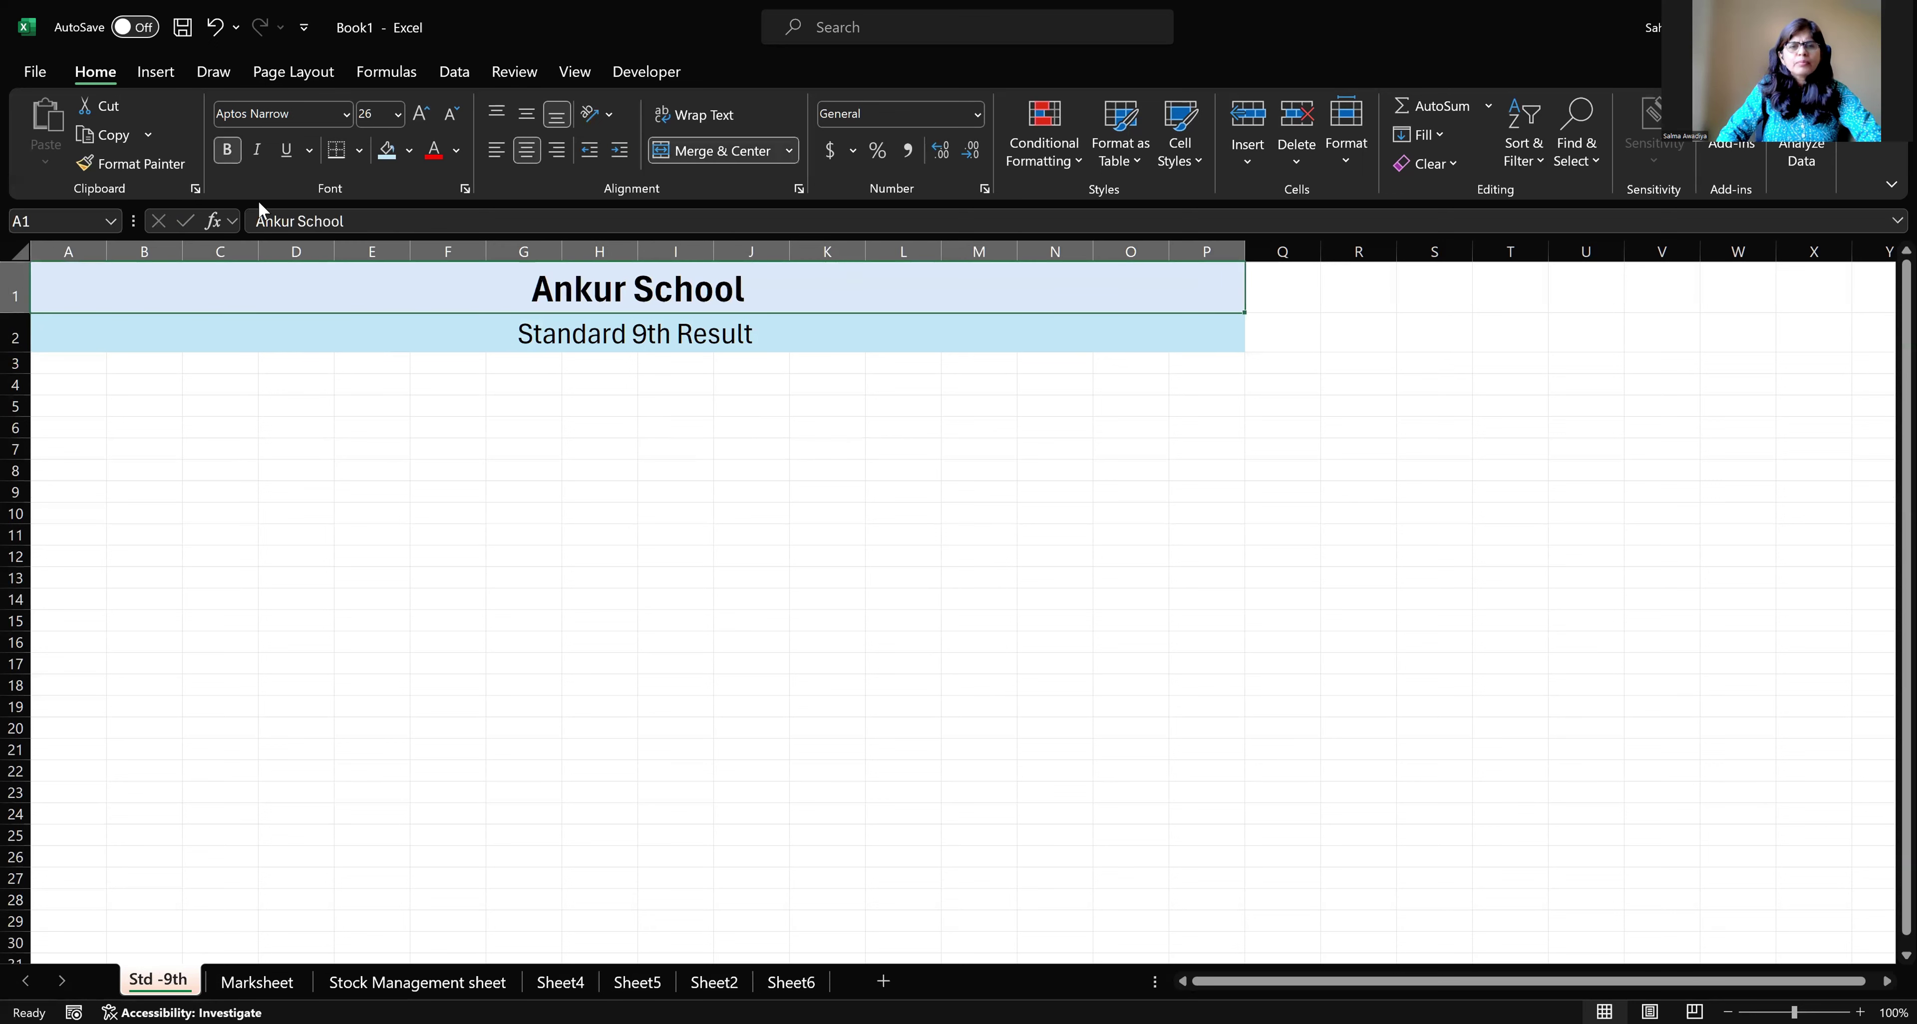
{"action": "left_click", "coordinate": [499, 329]}
{"action": "left_click", "coordinate": [257, 150]}
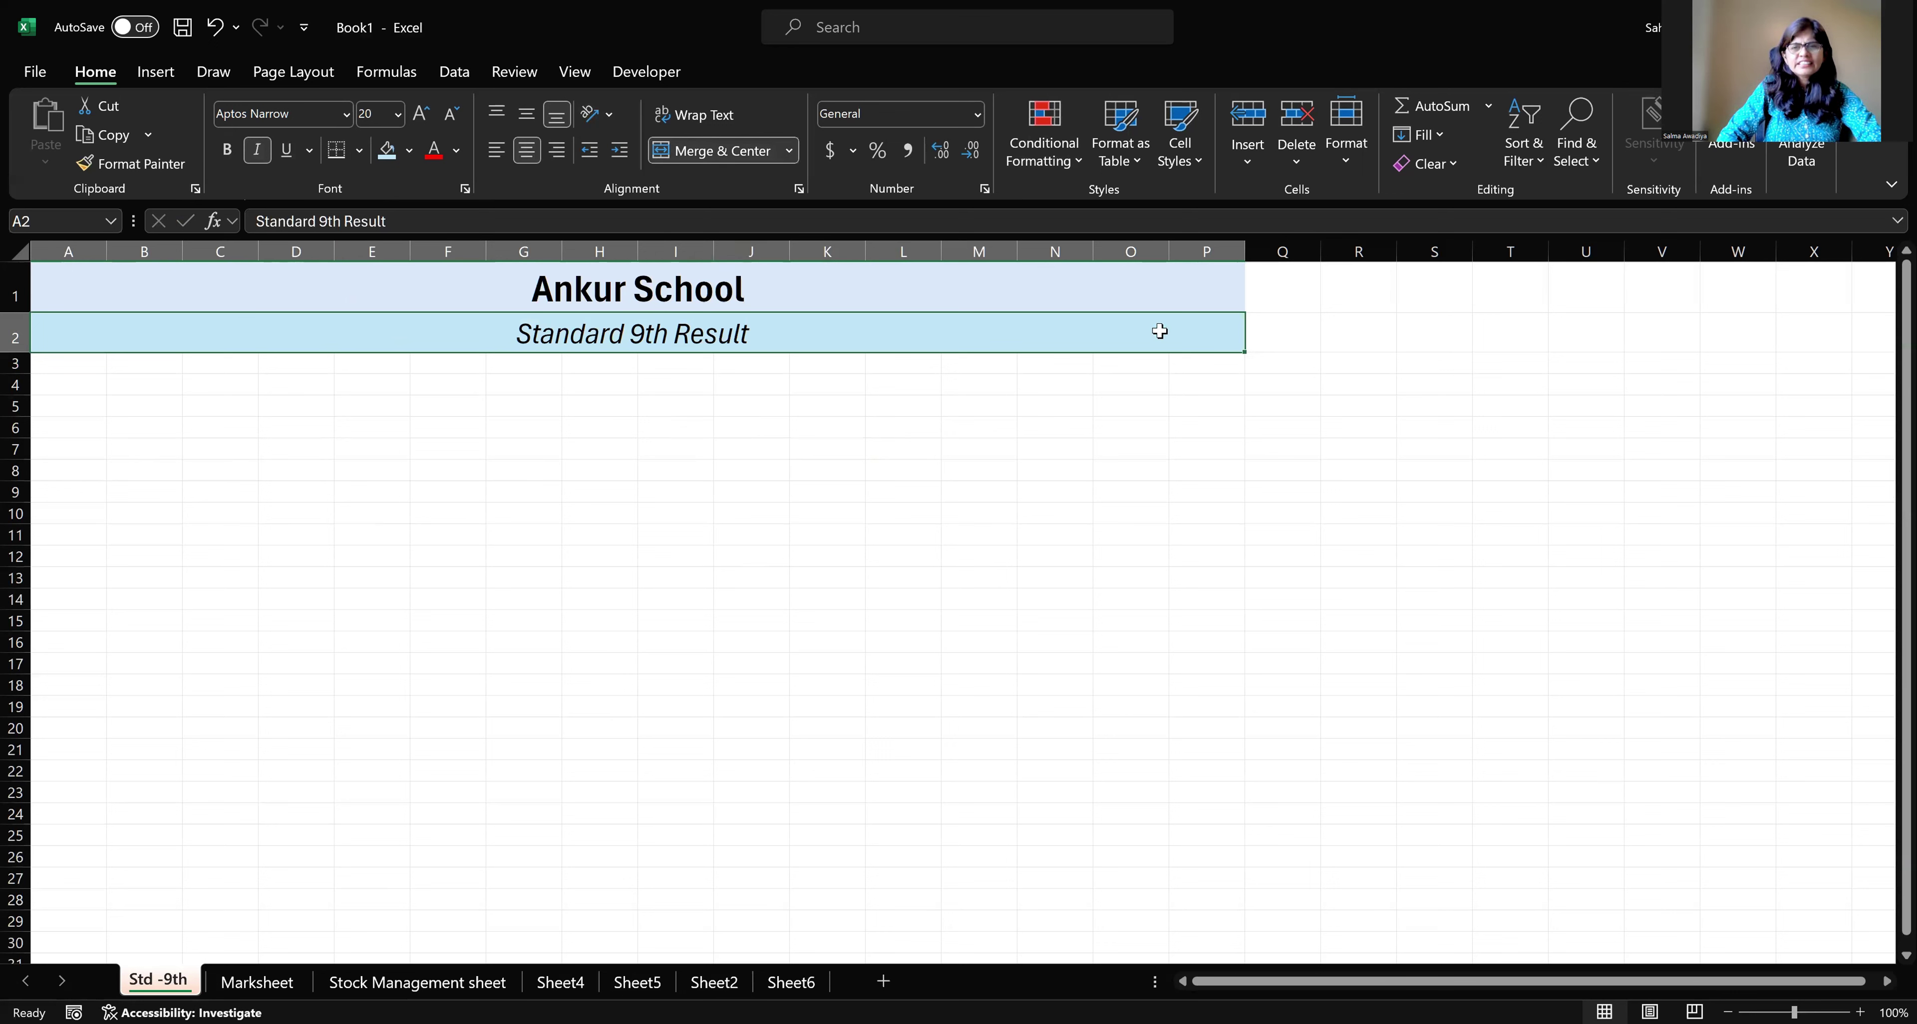
Step: Enter the headings 'No' in A3 and 'Full Name' in B3
{"action": "left_click", "coordinate": [78, 361]}
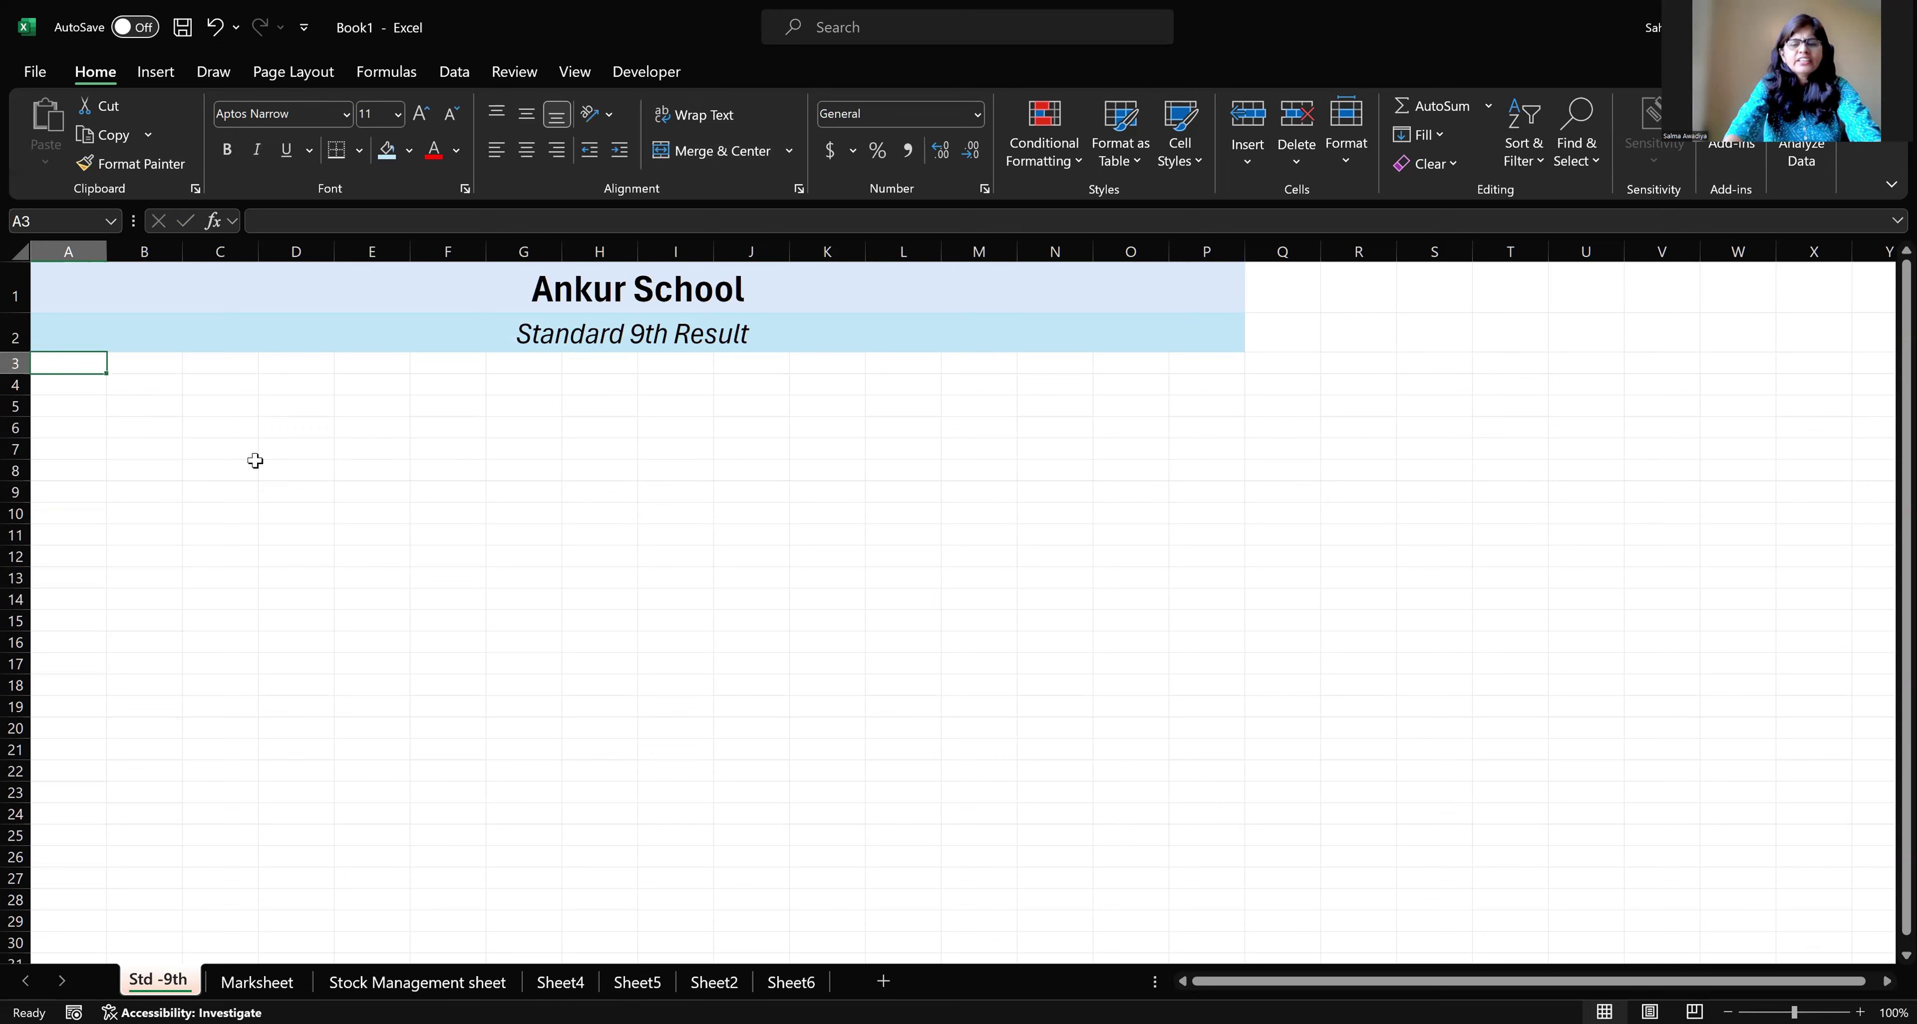
{"action": "type", "text": "No"}
{"action": "key", "text": "Tab"}
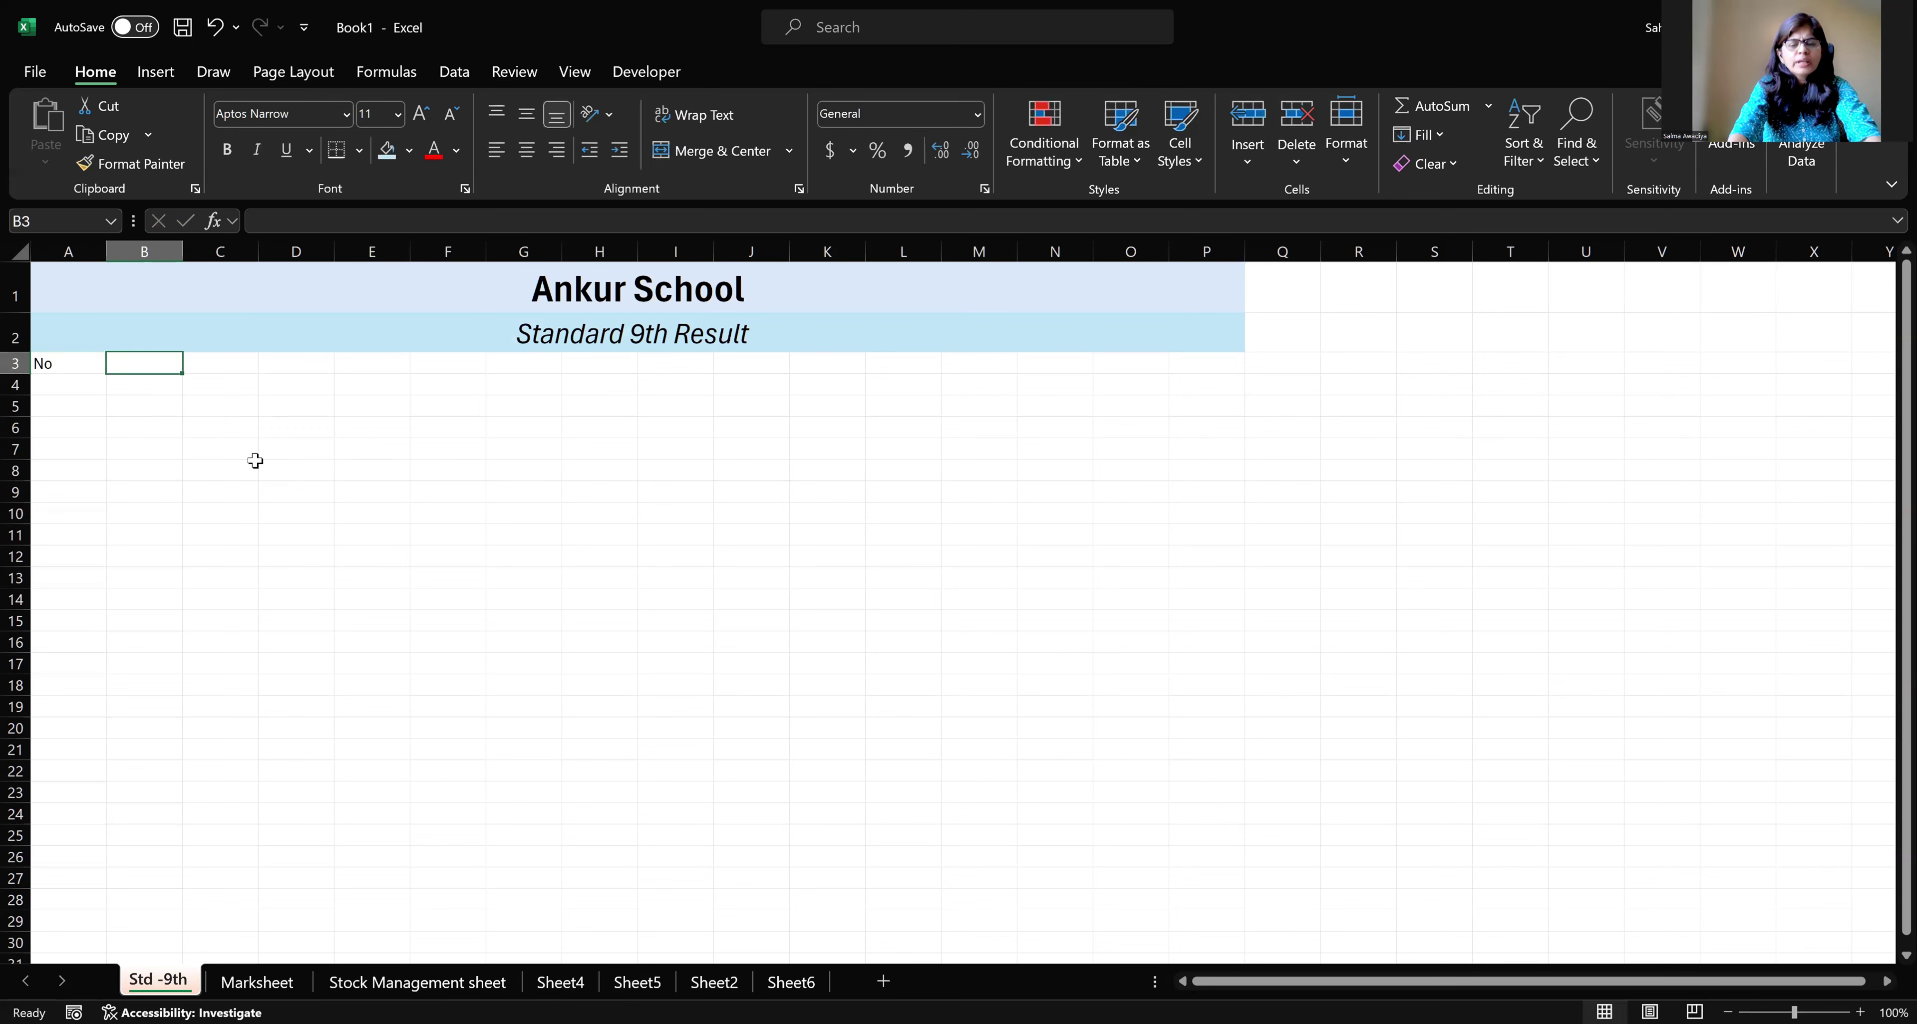
{"action": "type", "text": "Full Name"}
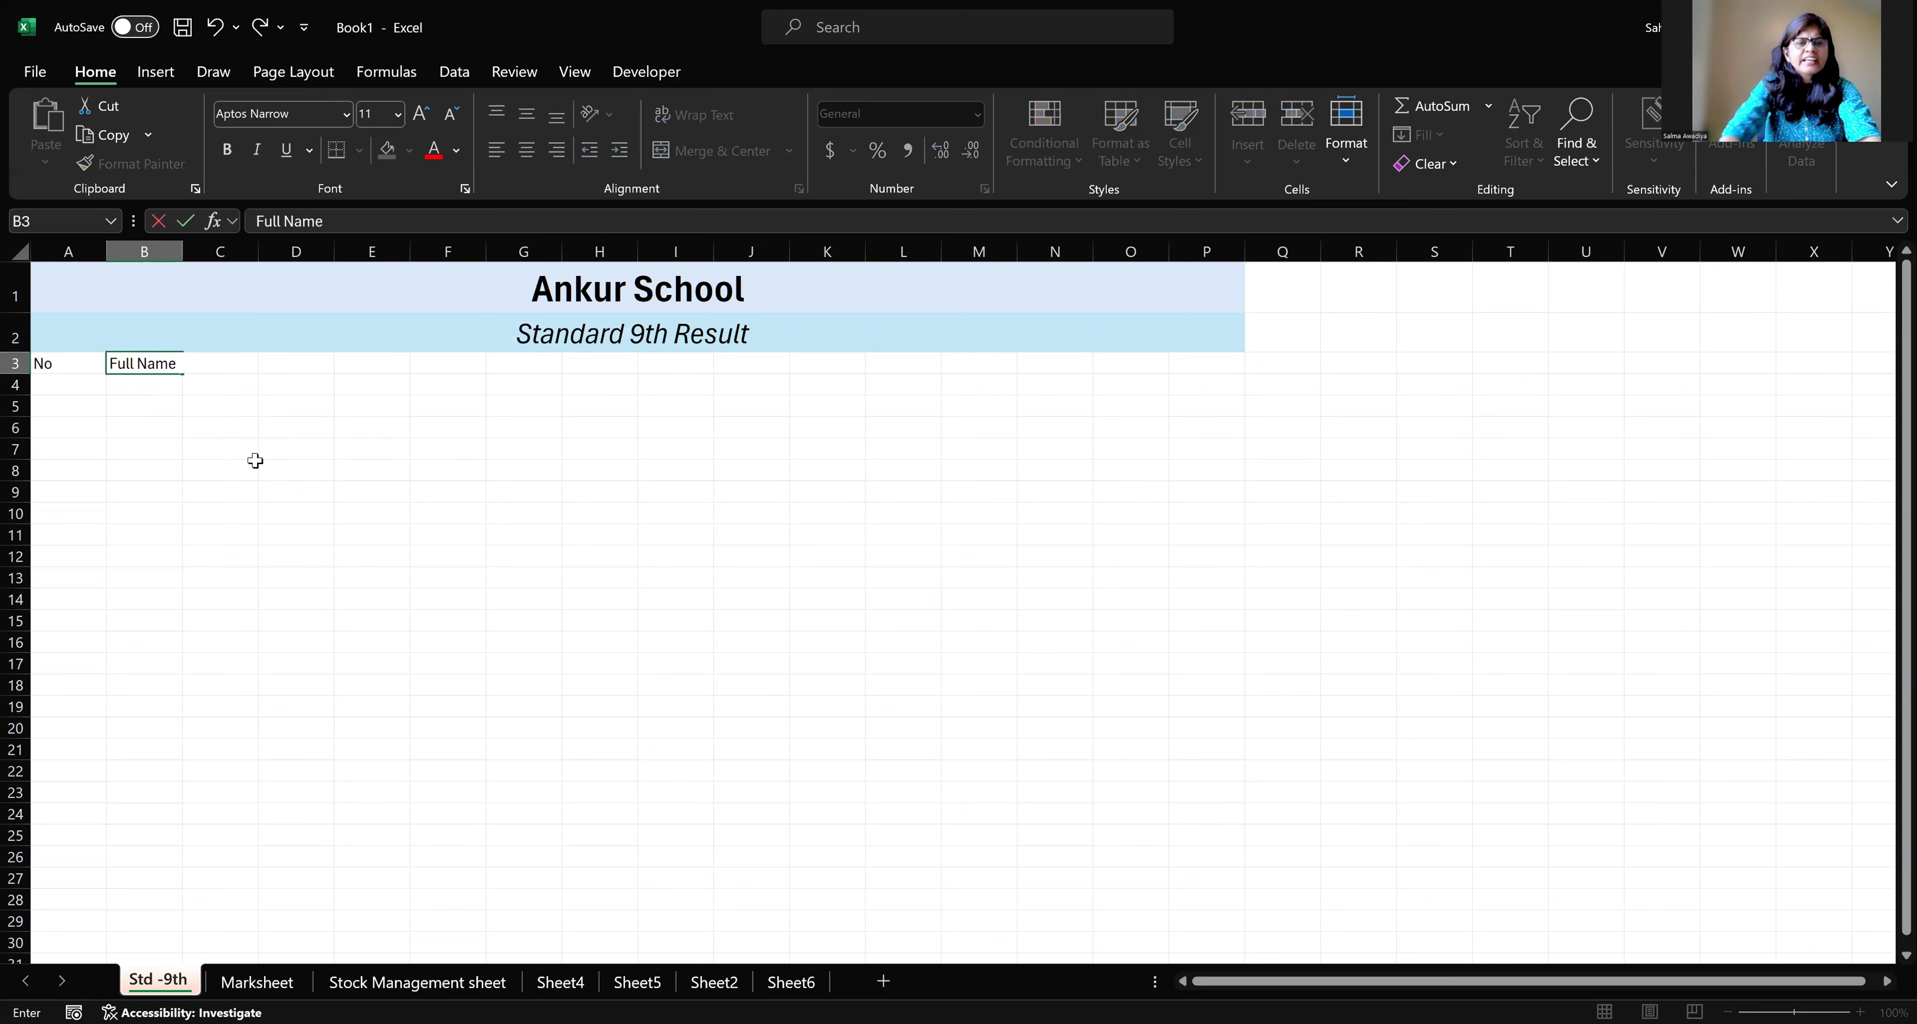
Step: Widen column B to fit full names and open Sheet2's marks table
{"action": "left_click", "coordinate": [174, 252]}
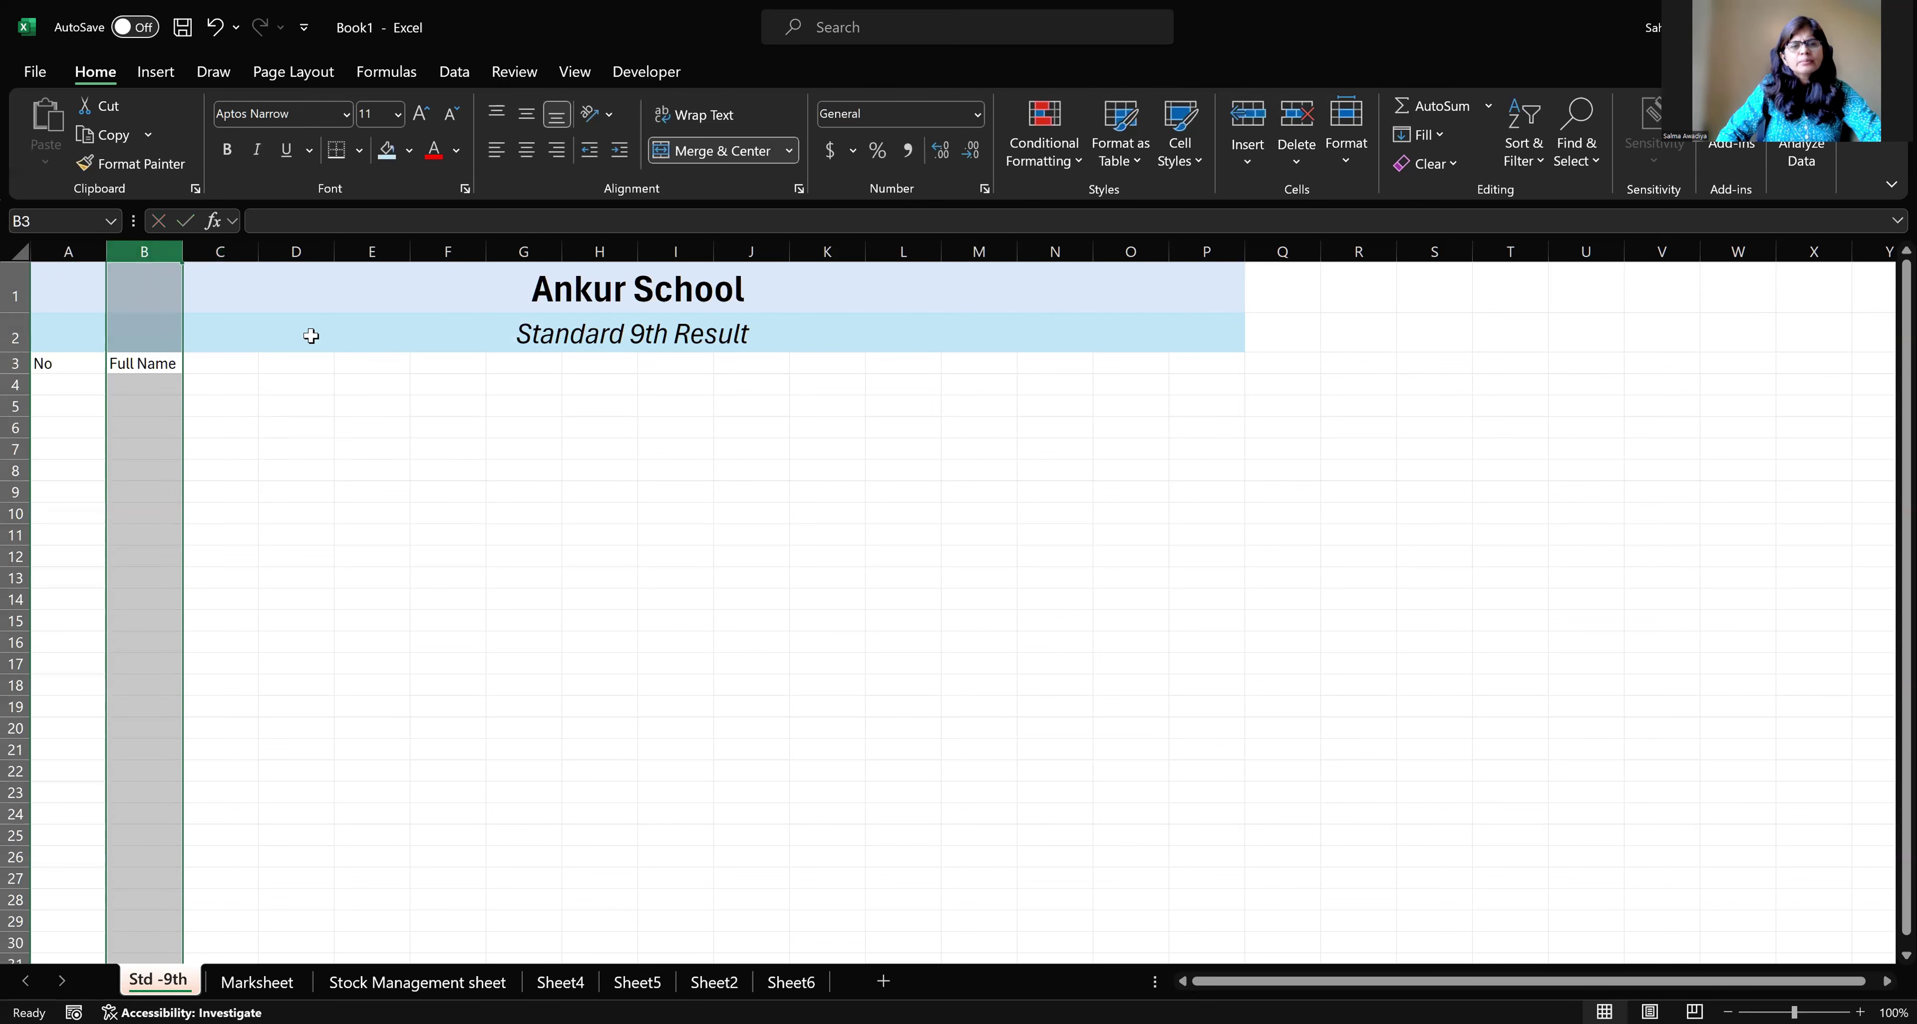
{"action": "left_click_drag", "start_coordinate": [183, 251], "coordinate": [294, 250]}
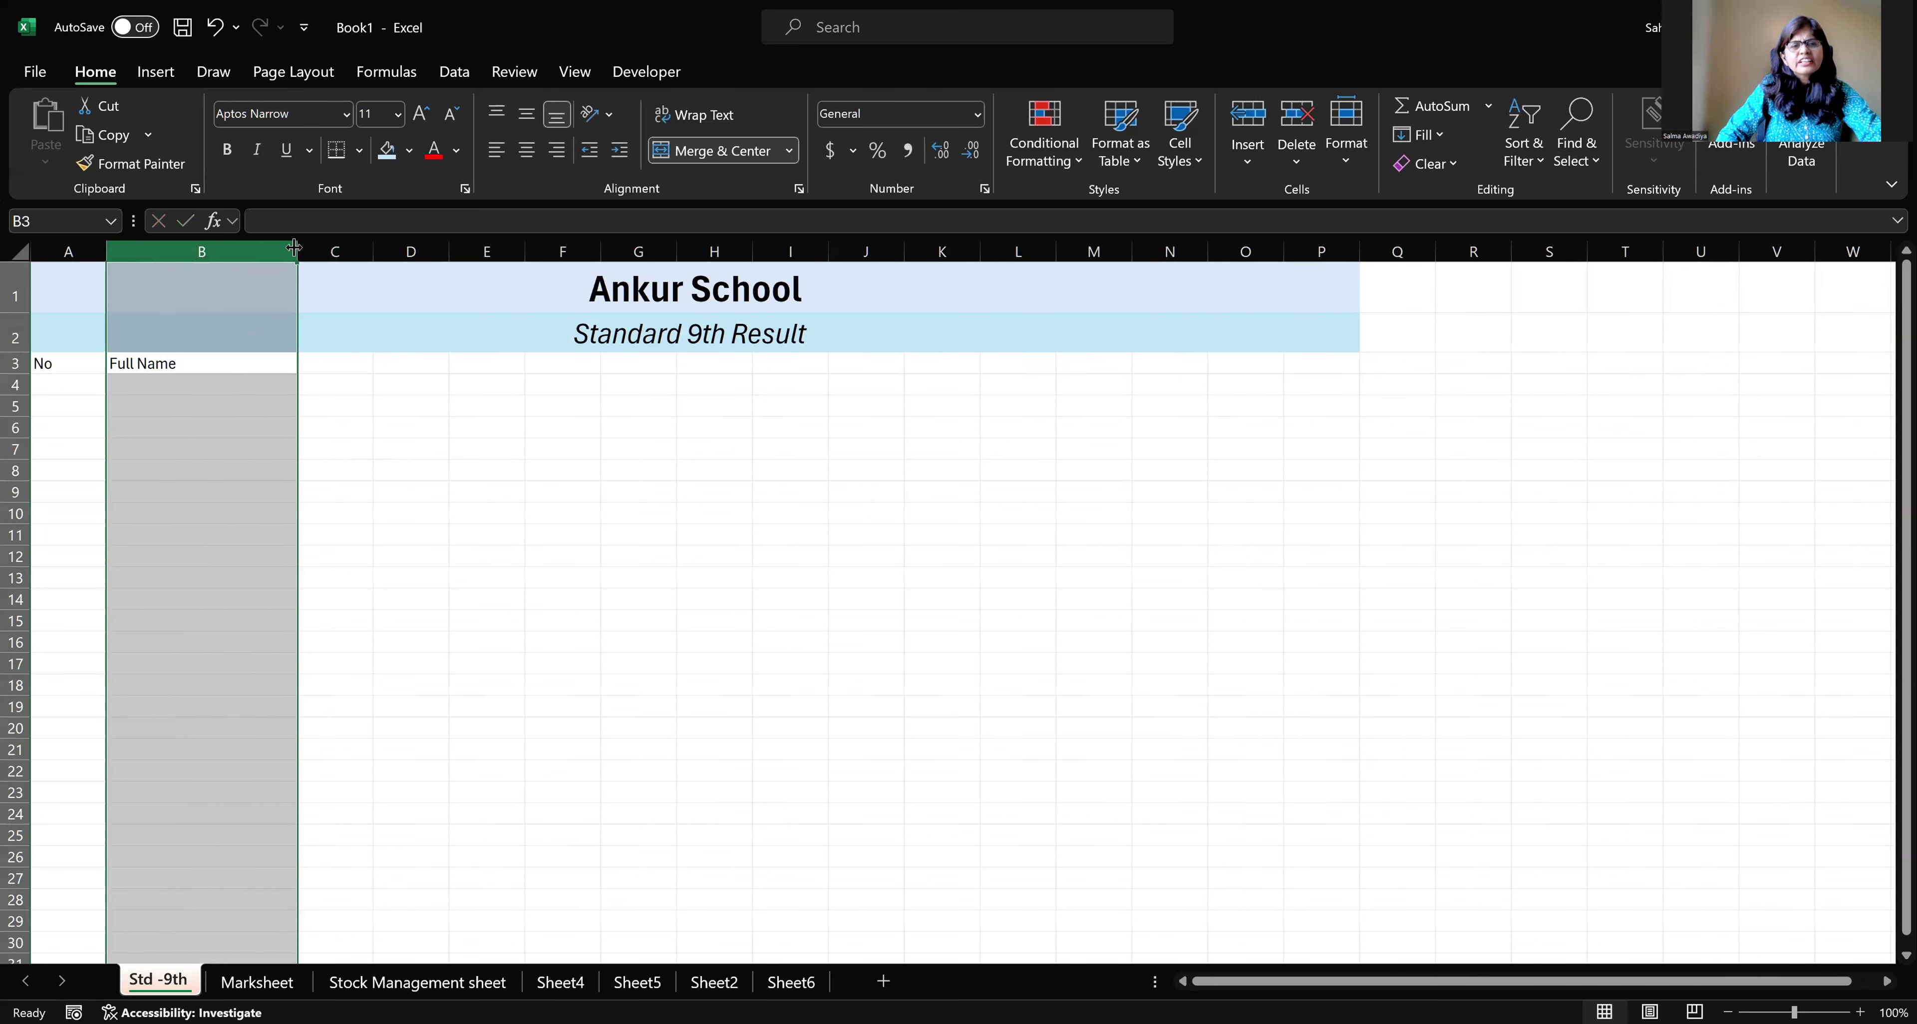
{"action": "left_click", "coordinate": [253, 385]}
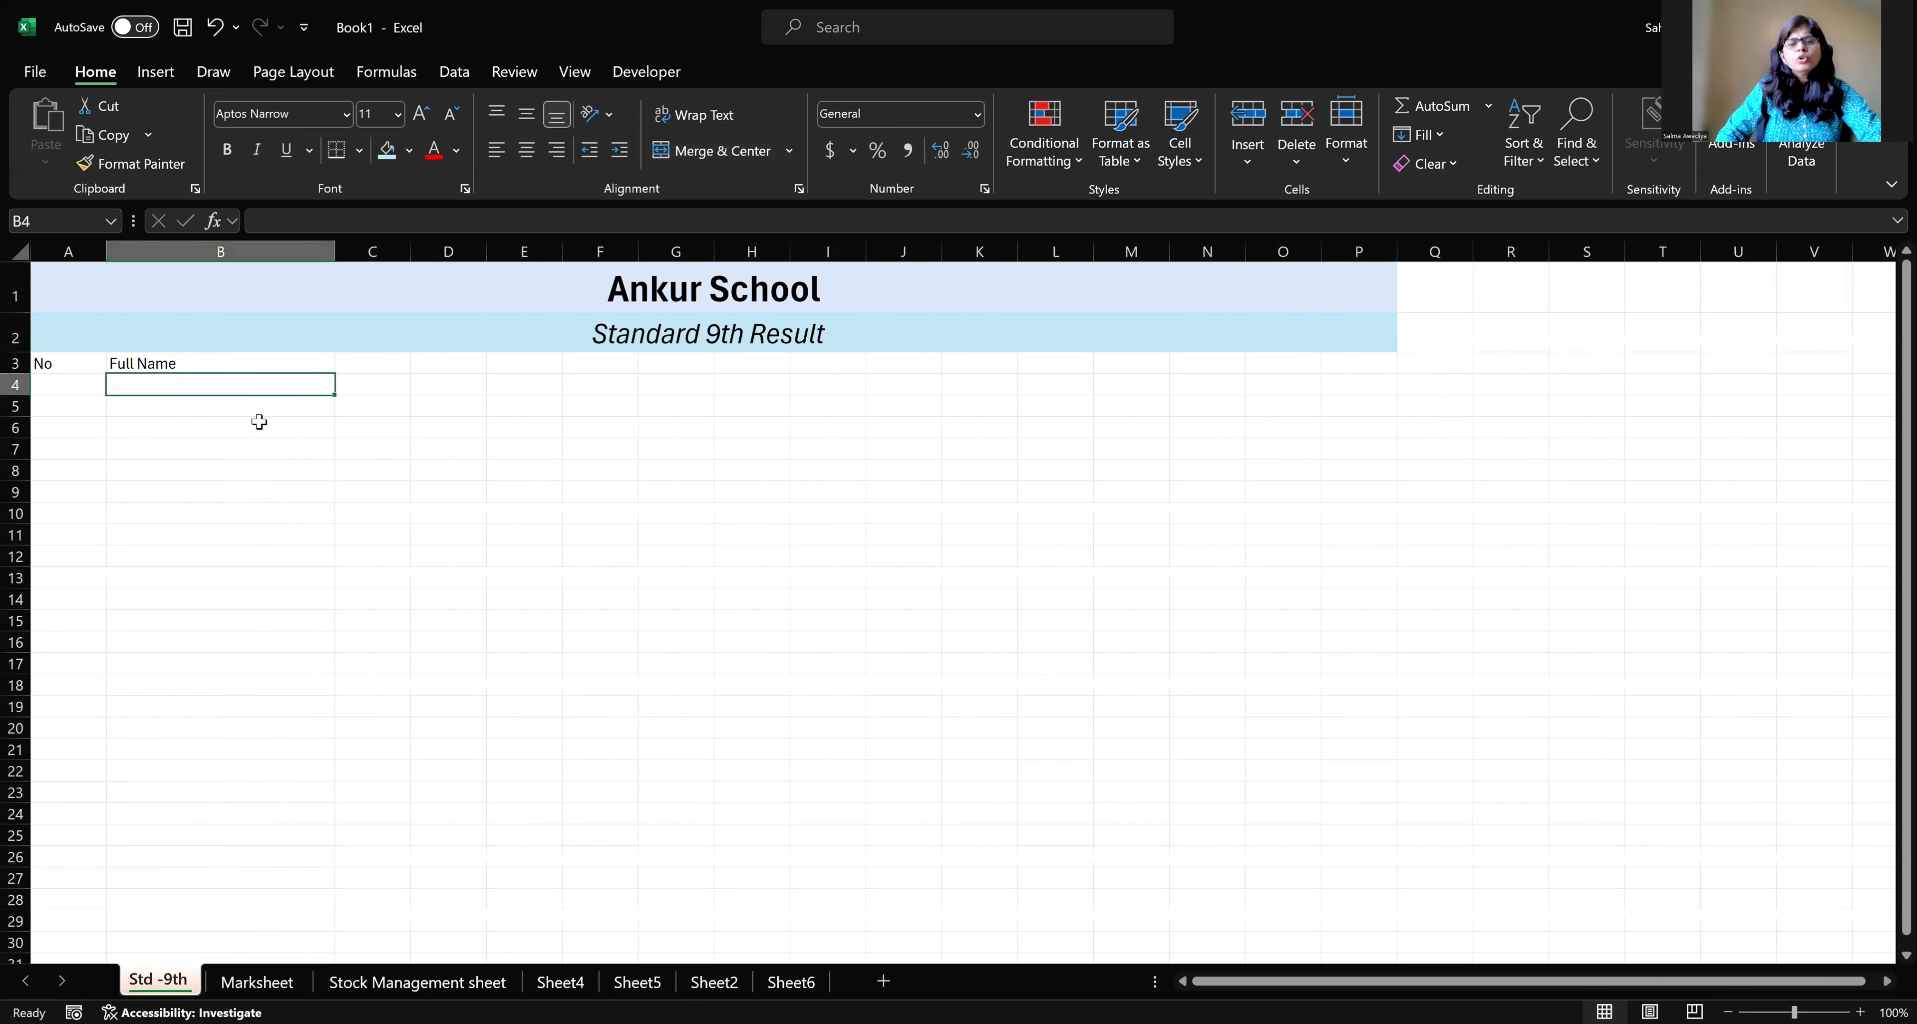
{"action": "left_click", "coordinate": [714, 982]}
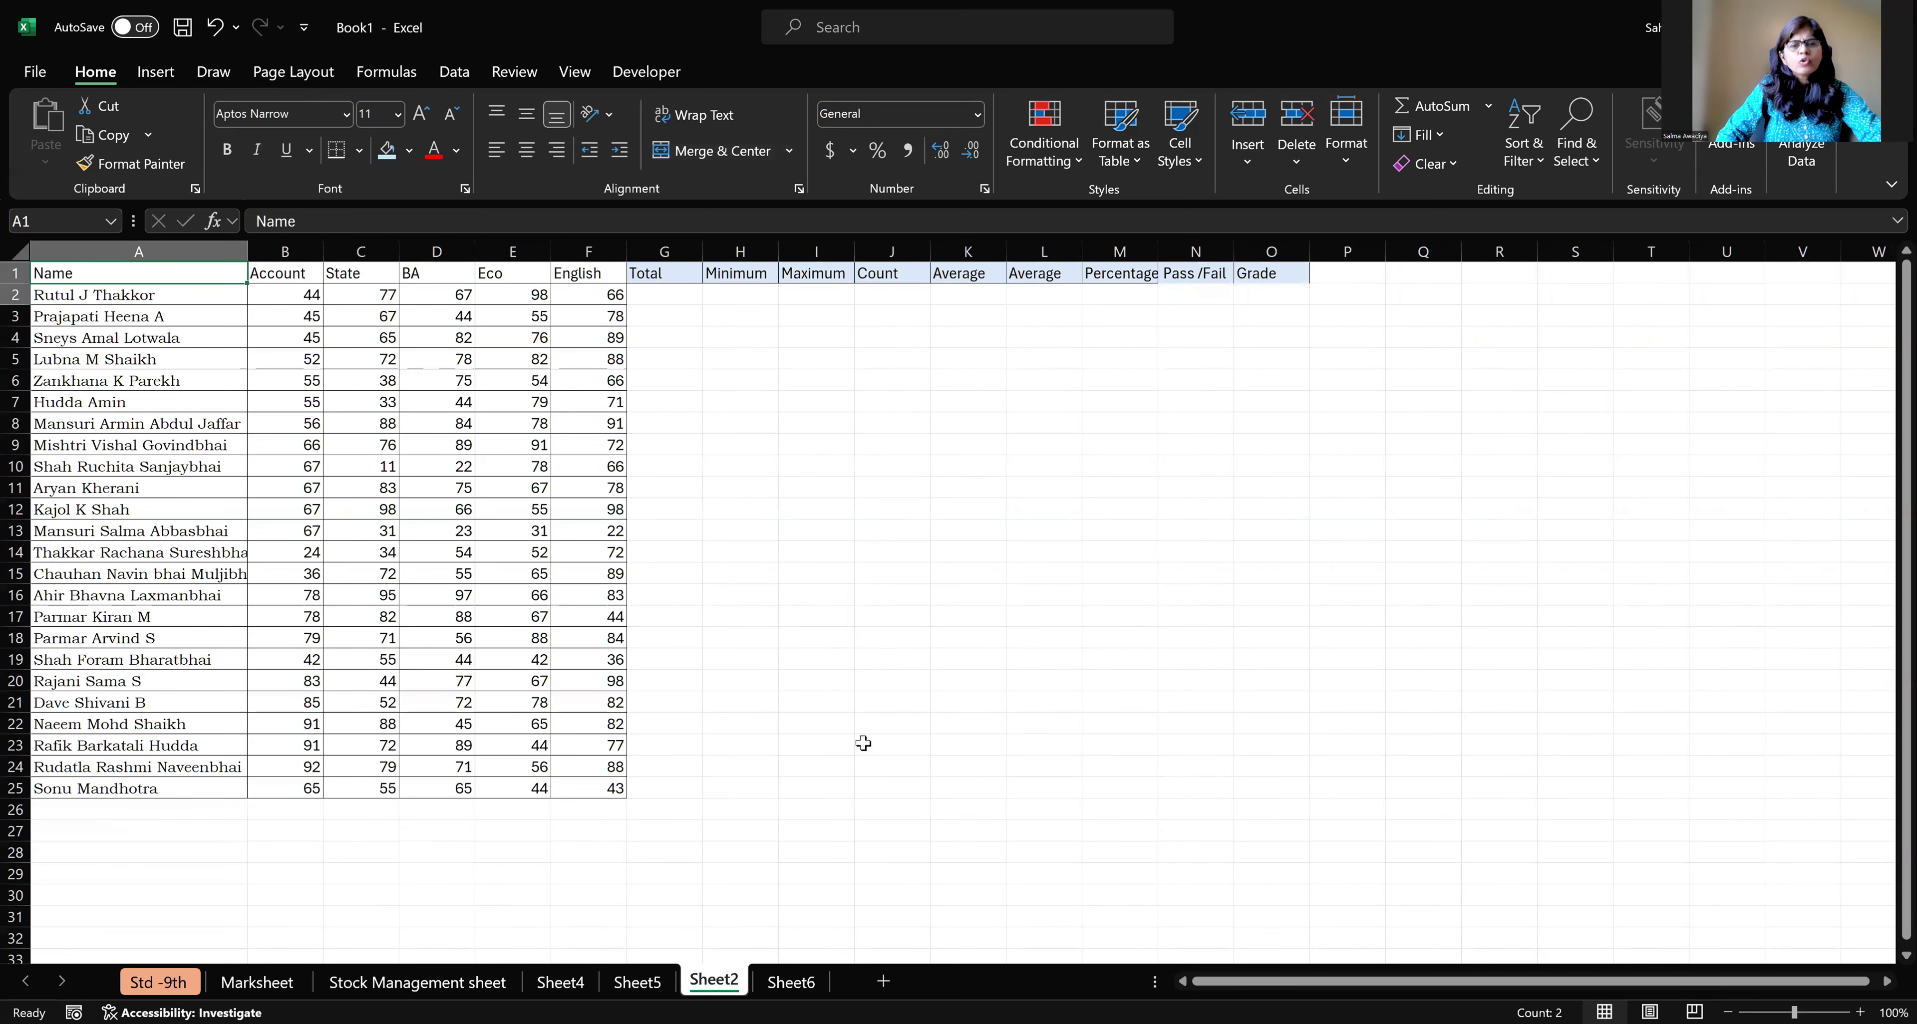
Step: Copy Sheet2's marks table and paste it at A3 on the Std -9th sheet
{"action": "left_click_drag", "start_coordinate": [153, 269], "coordinate": [1430, 700]}
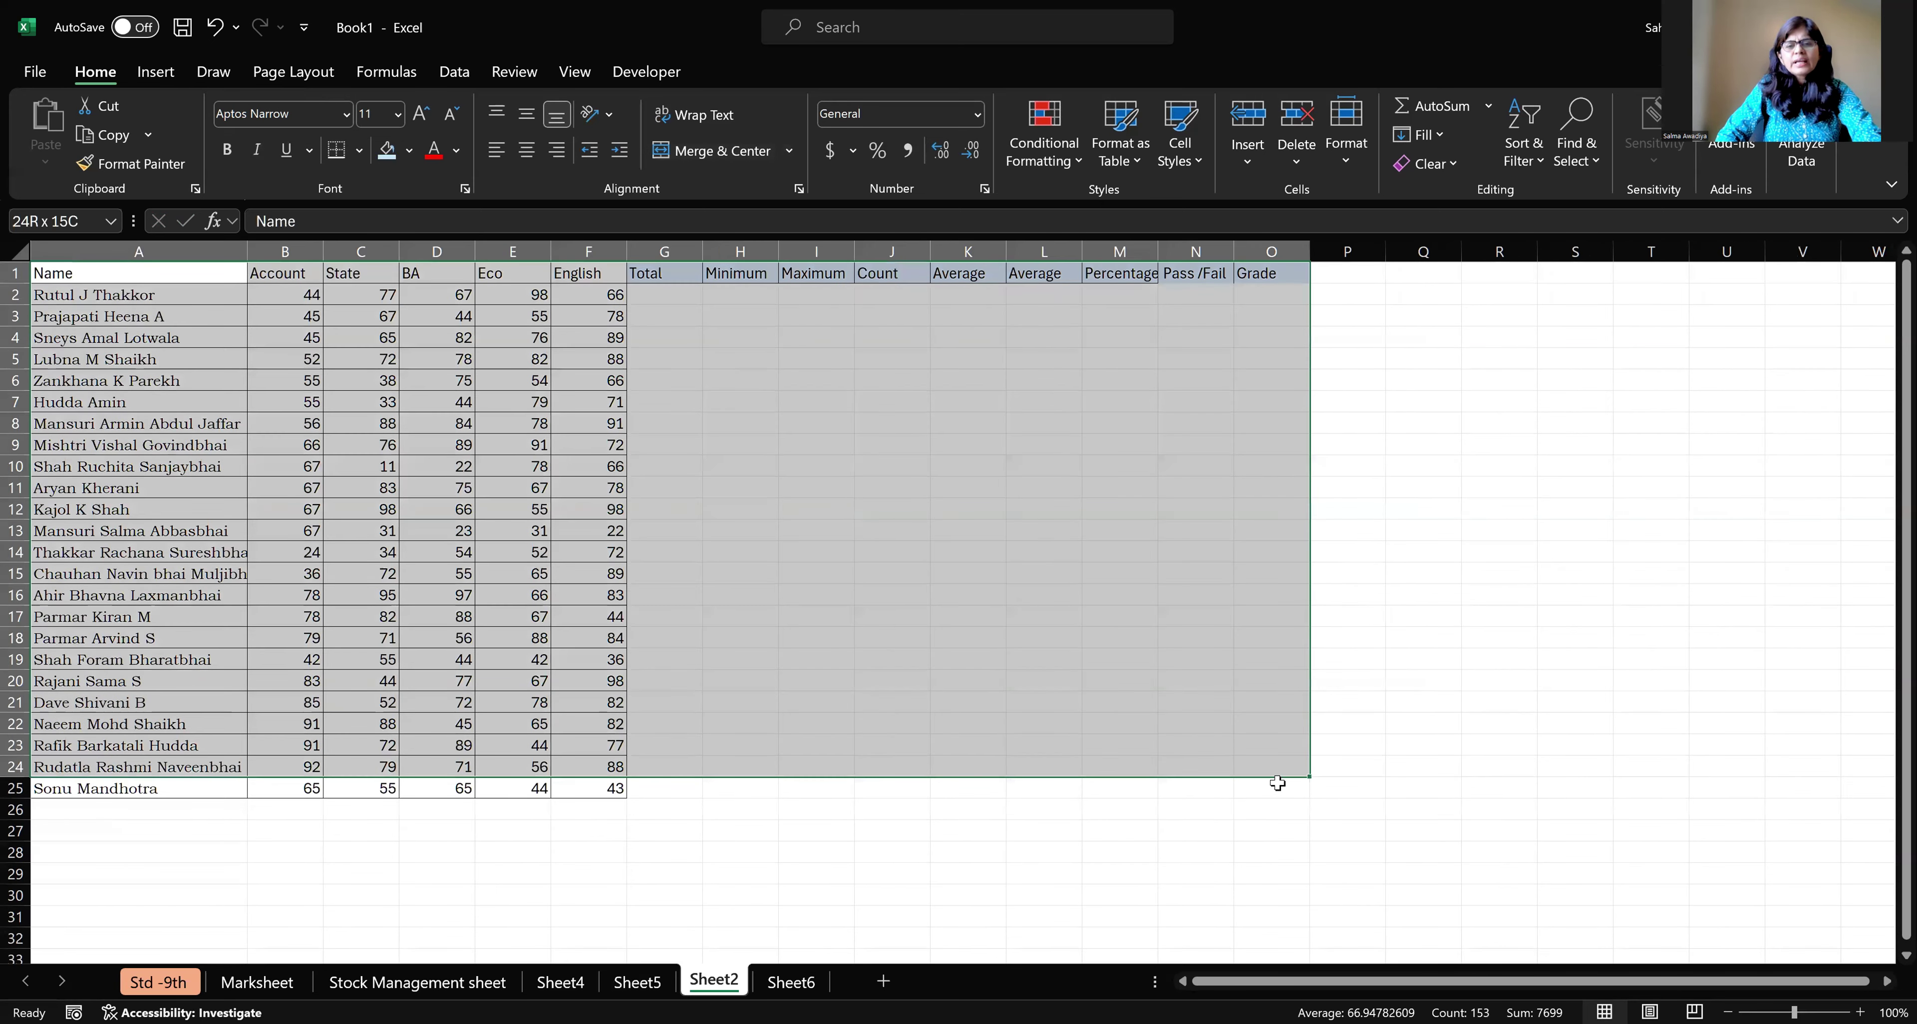
{"action": "left_click_drag", "start_coordinate": [1281, 726], "coordinate": [1280, 790]}
{"action": "key", "text": "ctrl+c"}
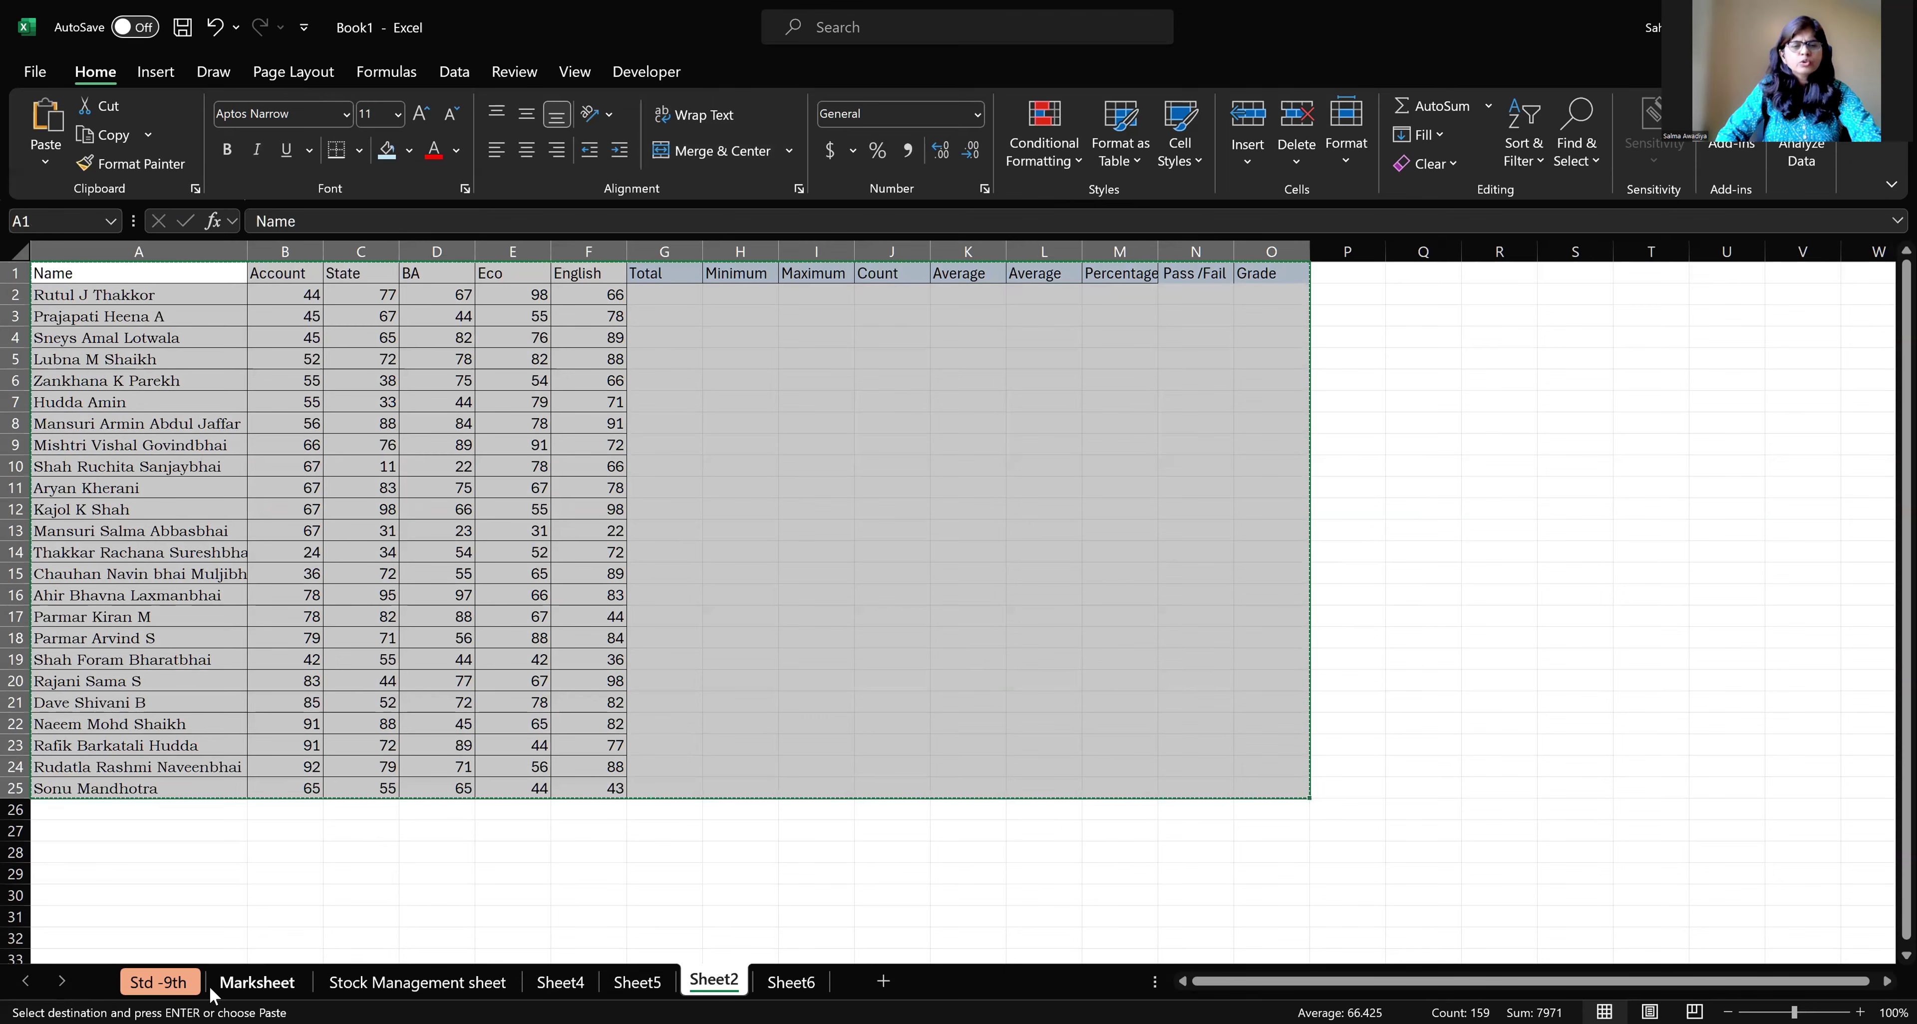
{"action": "left_click", "coordinate": [173, 983]}
{"action": "left_click", "coordinate": [58, 367]}
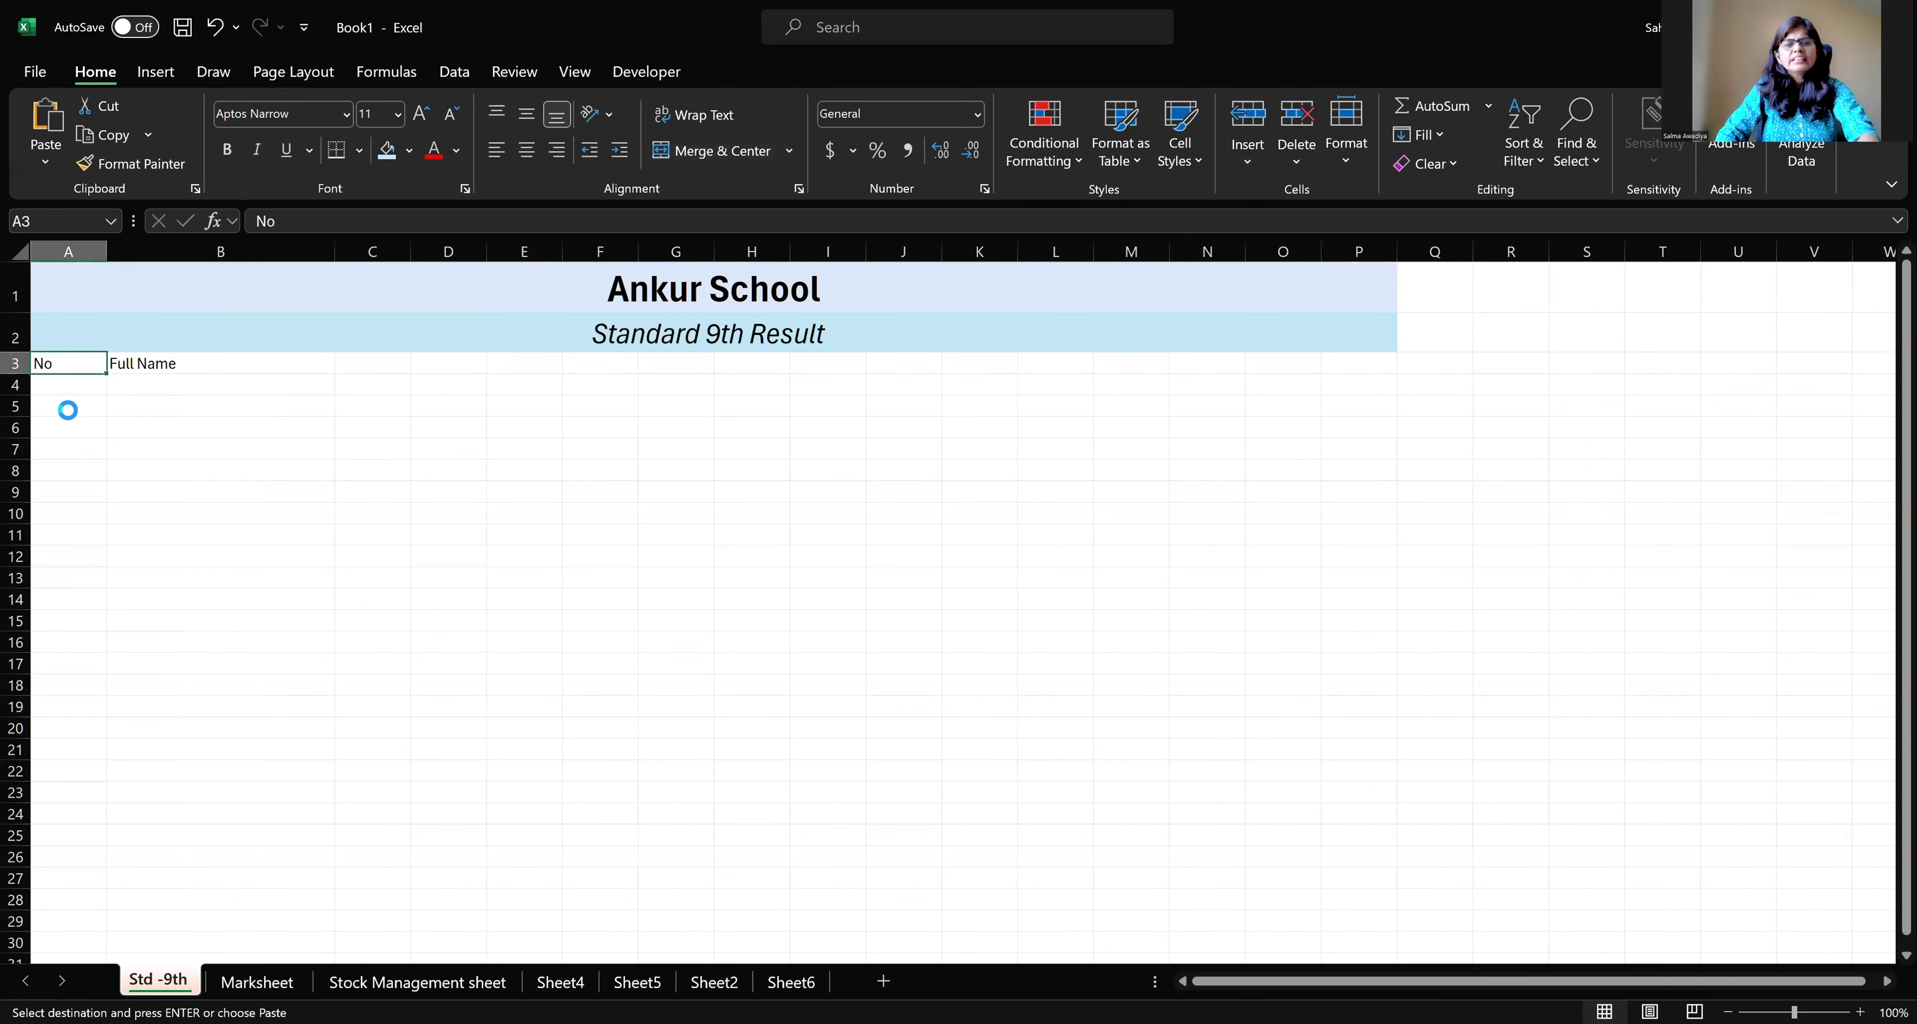
{"action": "key", "text": "ctrl+v"}
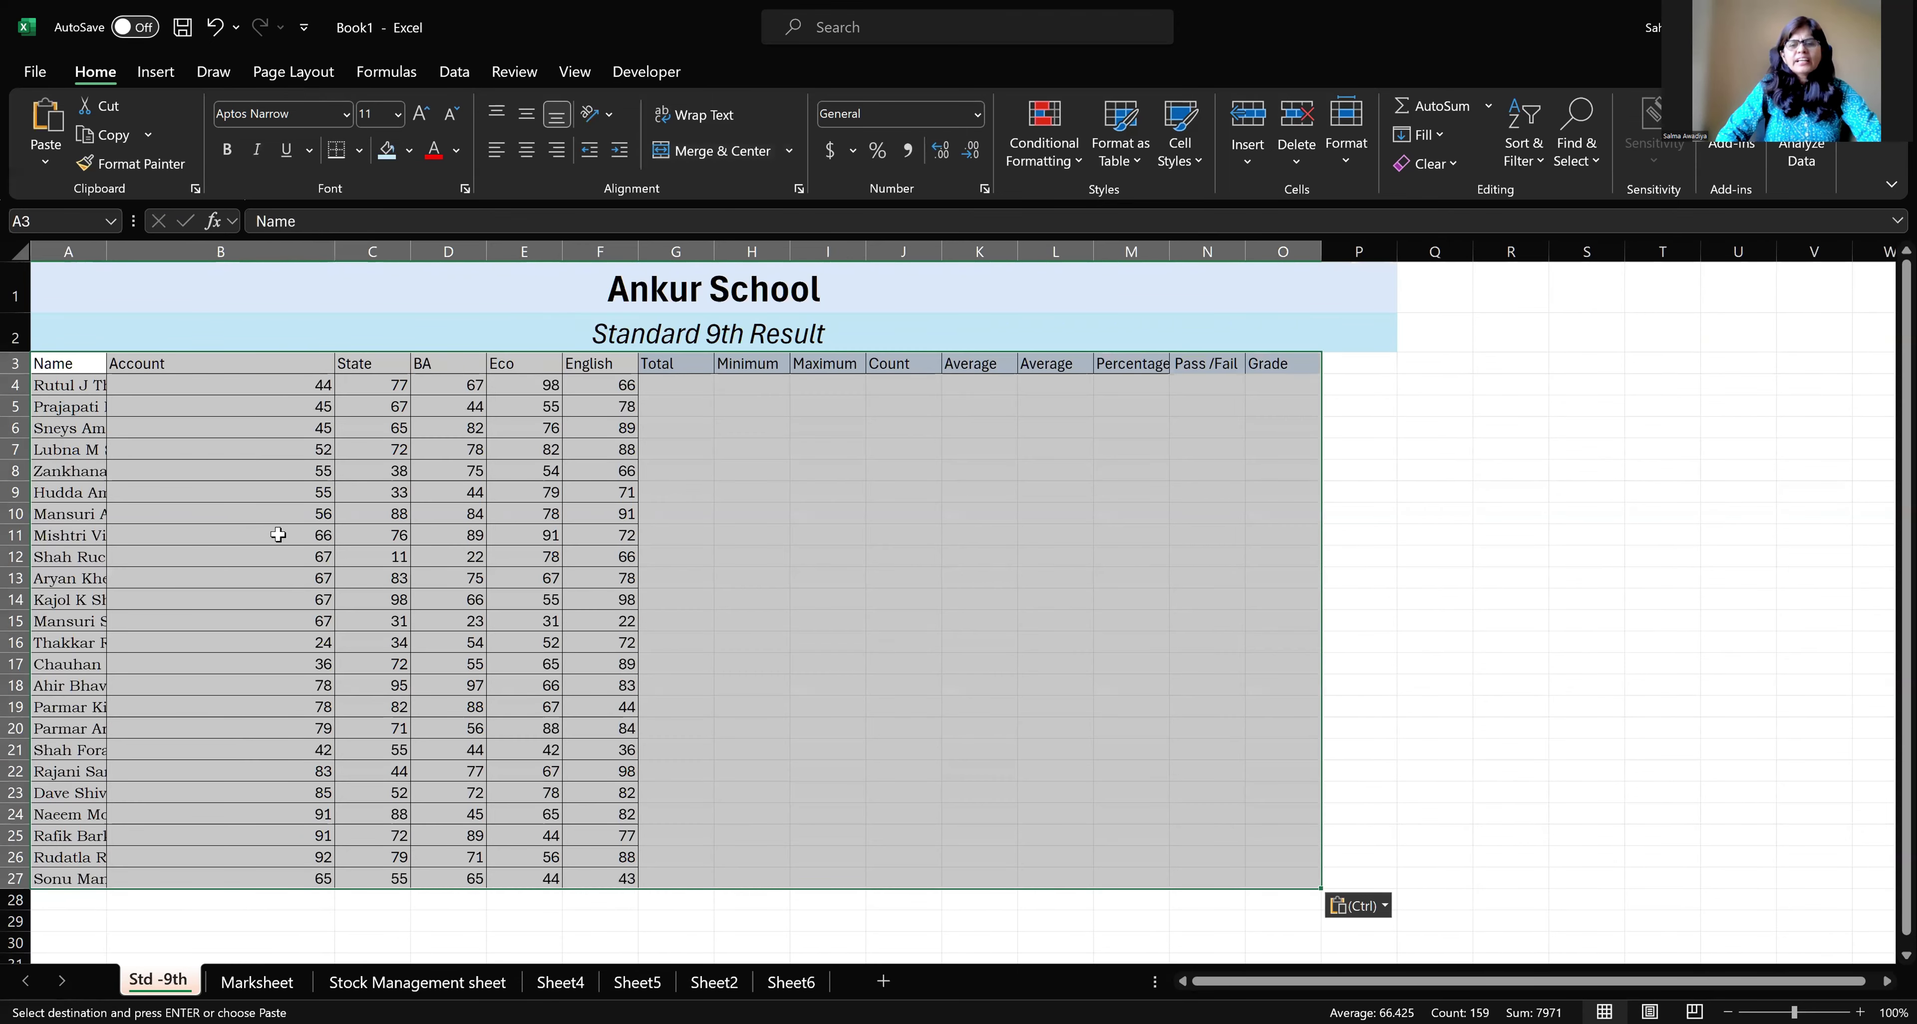
Step: Shift the pasted table from A3:P27 to start at B3, leaving column A empty
{"action": "left_click", "coordinate": [124, 427]}
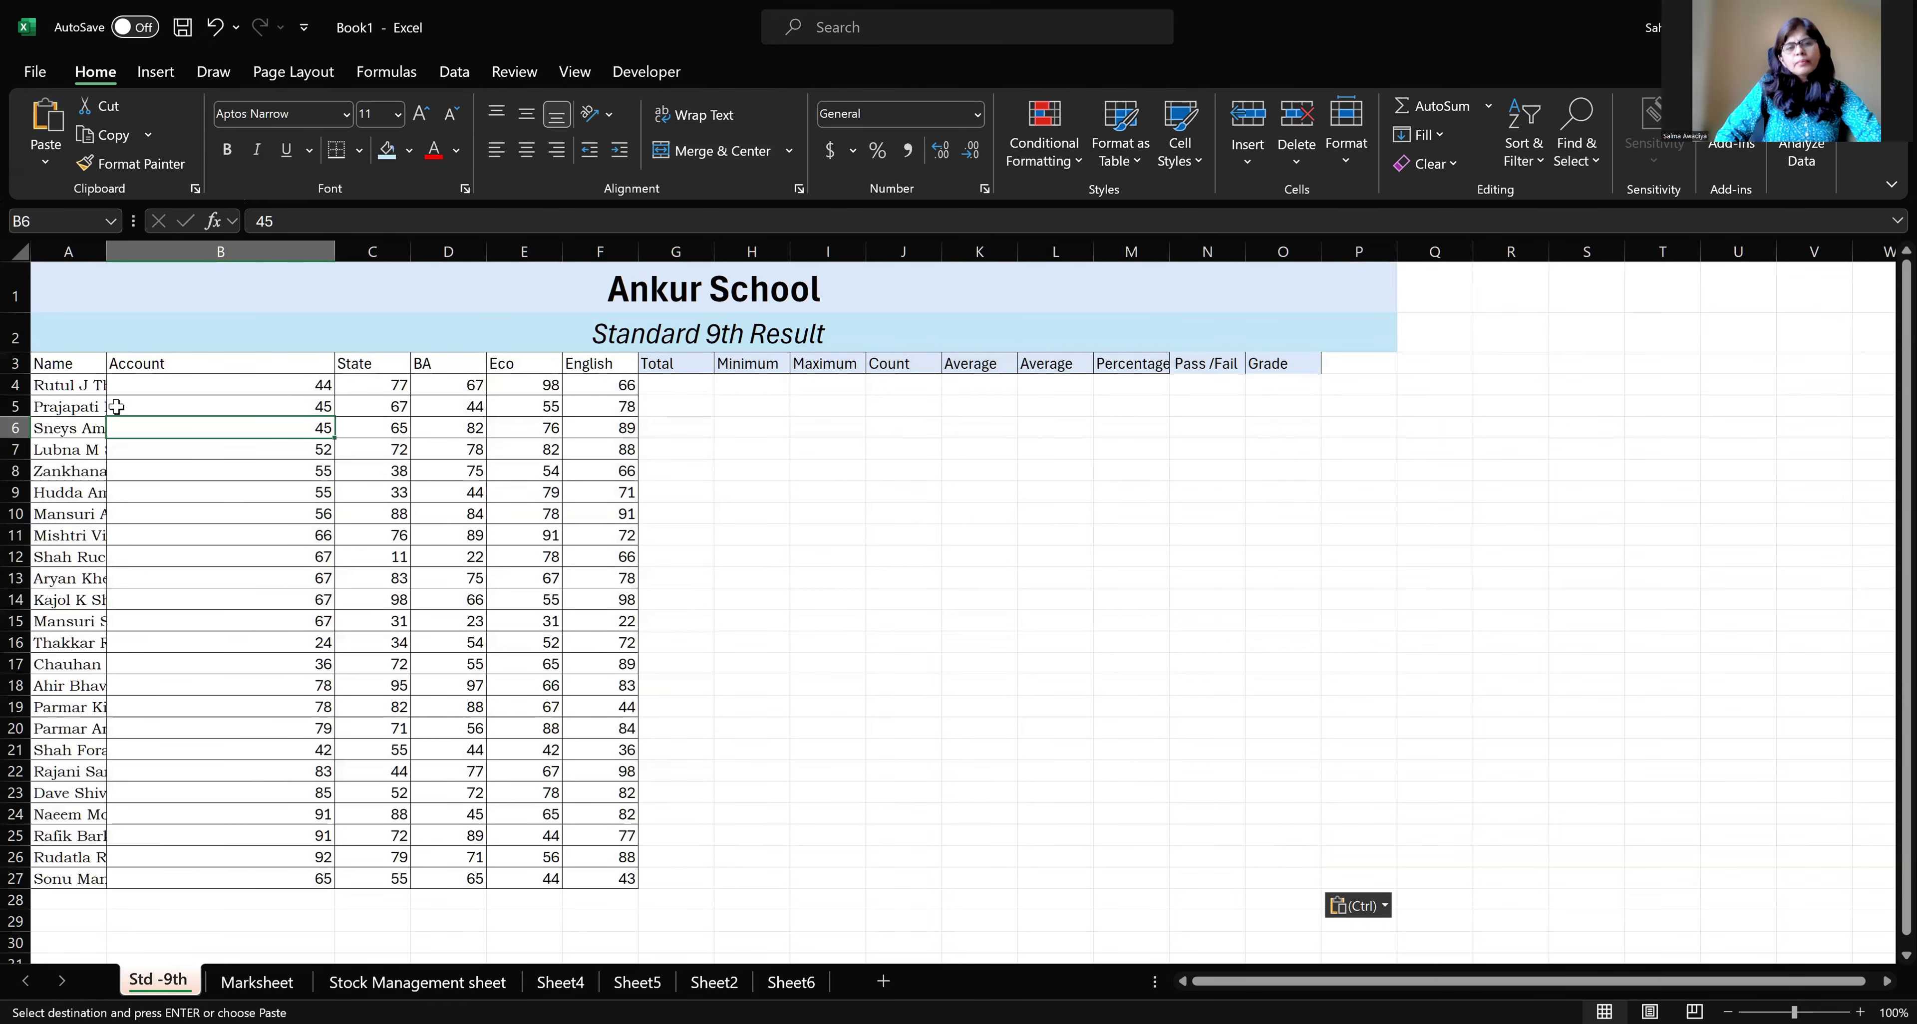
{"action": "key", "text": "ctrl+w"}
{"action": "left_click", "coordinate": [115, 365]}
{"action": "left_click_drag", "start_coordinate": [130, 627], "coordinate": [162, 867]}
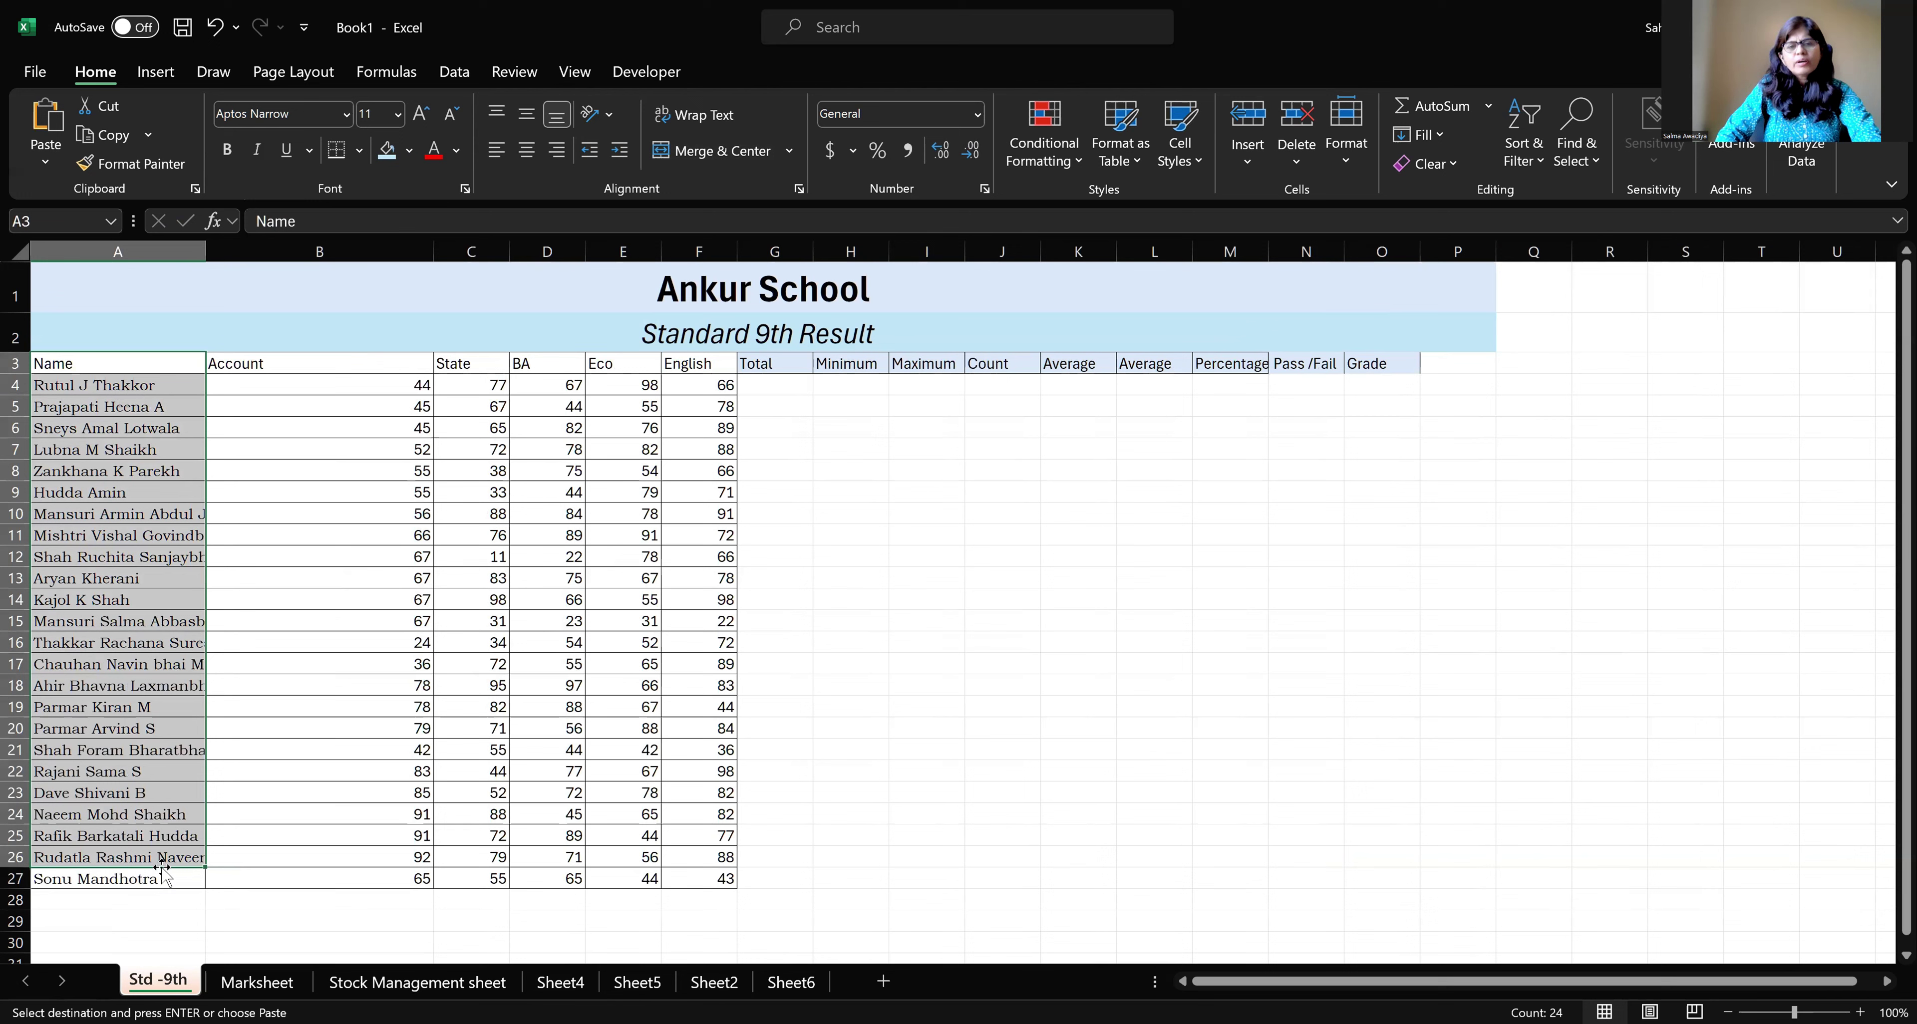
{"action": "key", "text": "ctrl+Right"}
{"action": "left_click", "coordinate": [883, 688]}
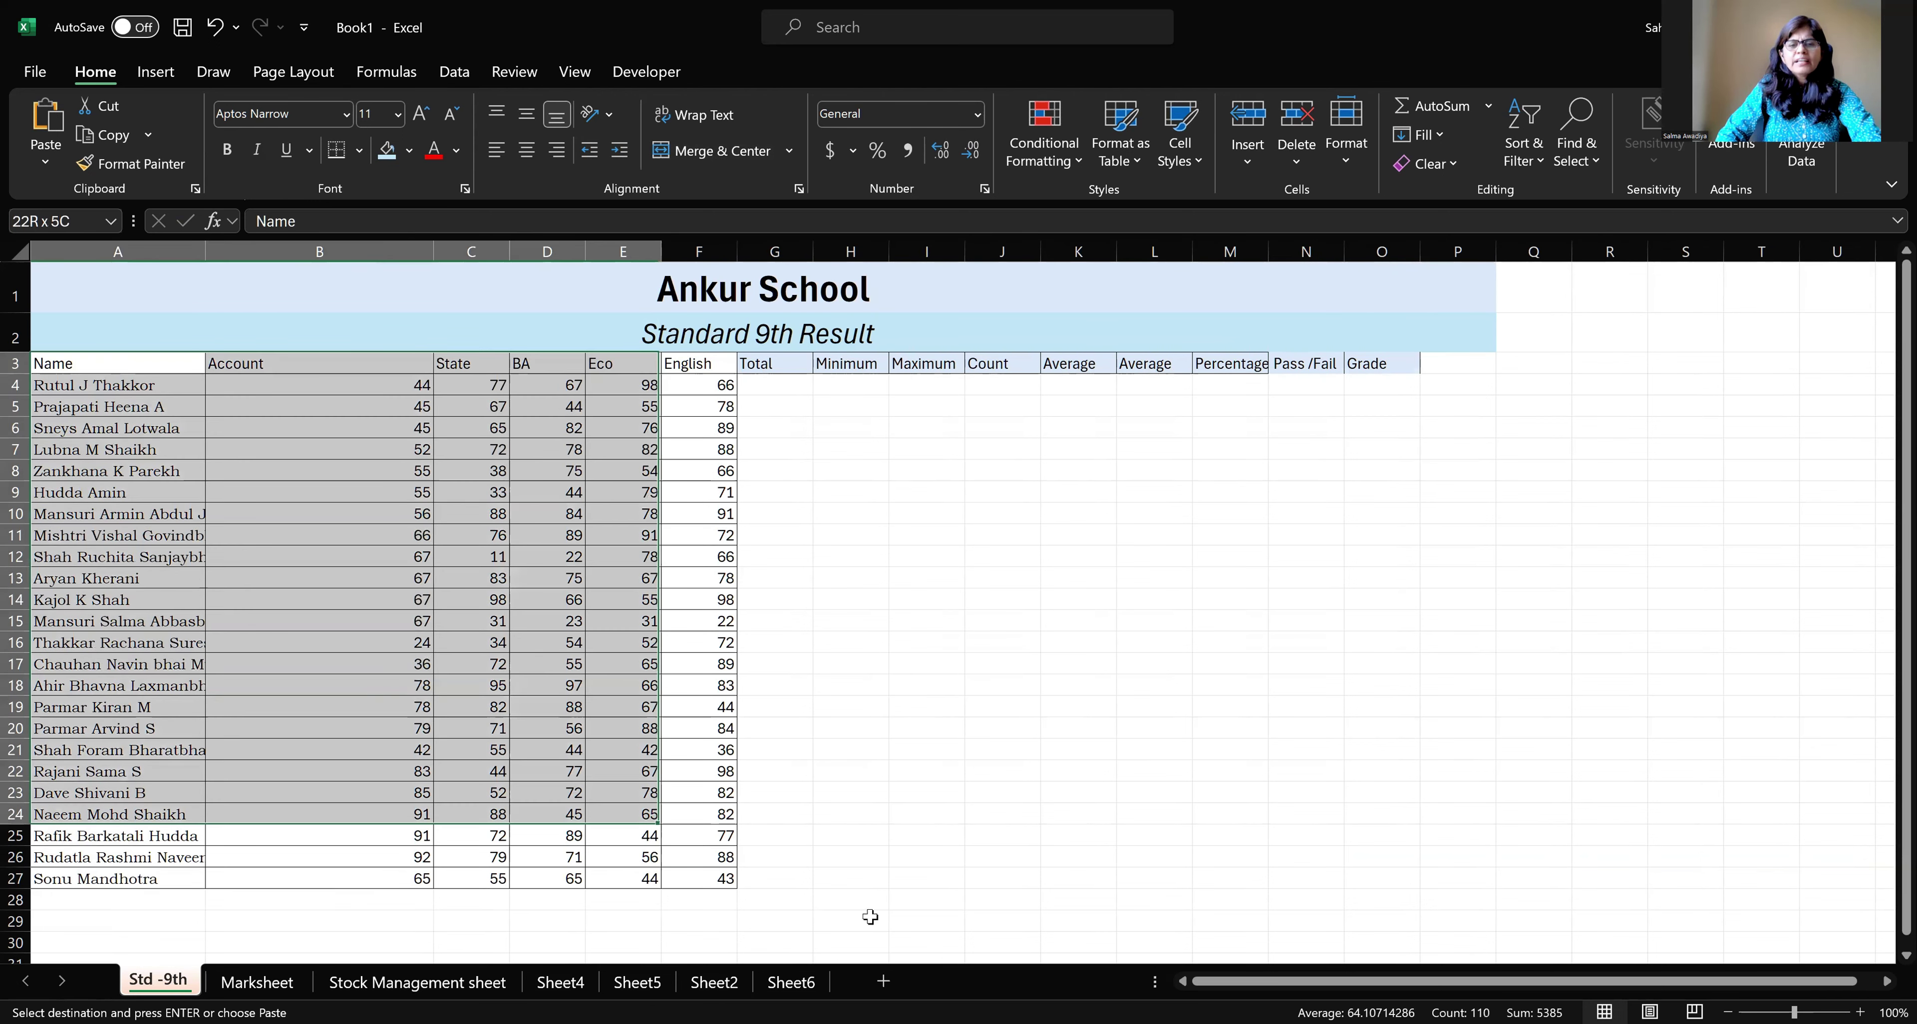
{"action": "left_click_drag", "start_coordinate": [93, 369], "coordinate": [1331, 882]}
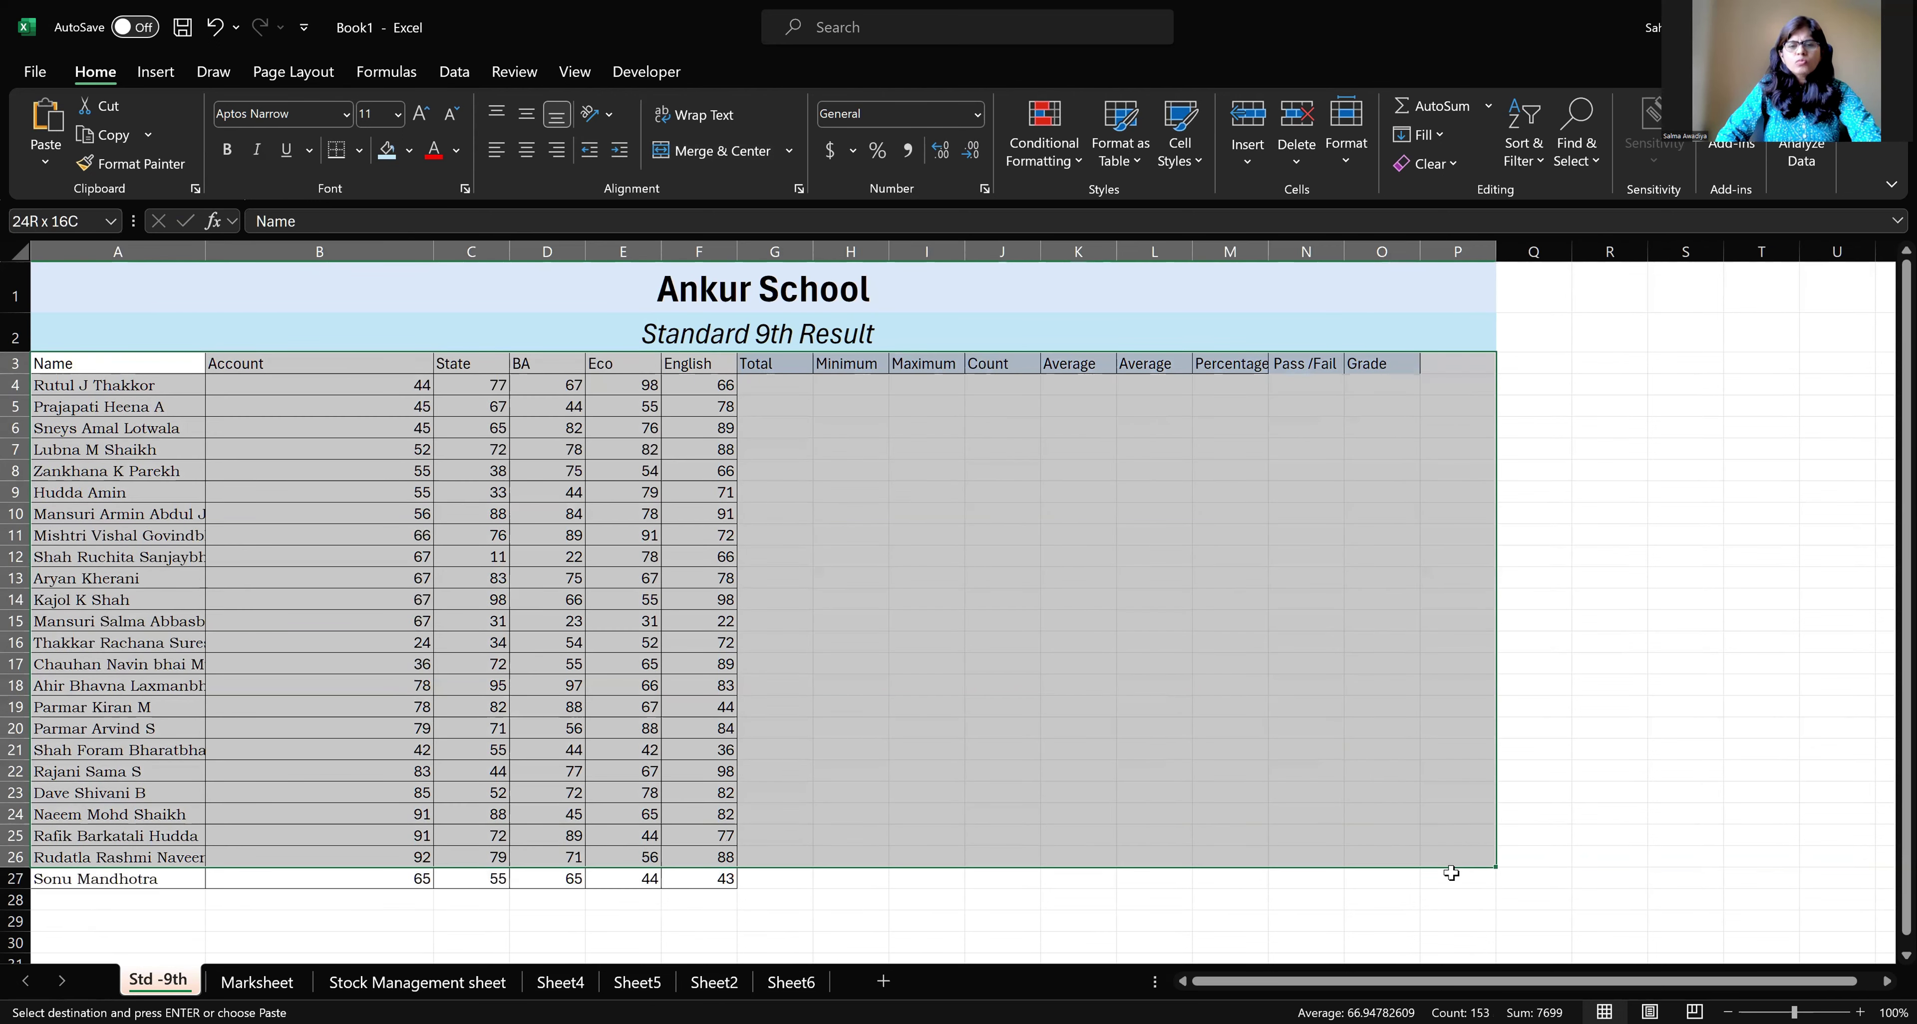
{"action": "left_click_drag", "start_coordinate": [1484, 820], "coordinate": [1490, 893]}
{"action": "key", "text": "ctrl+c"}
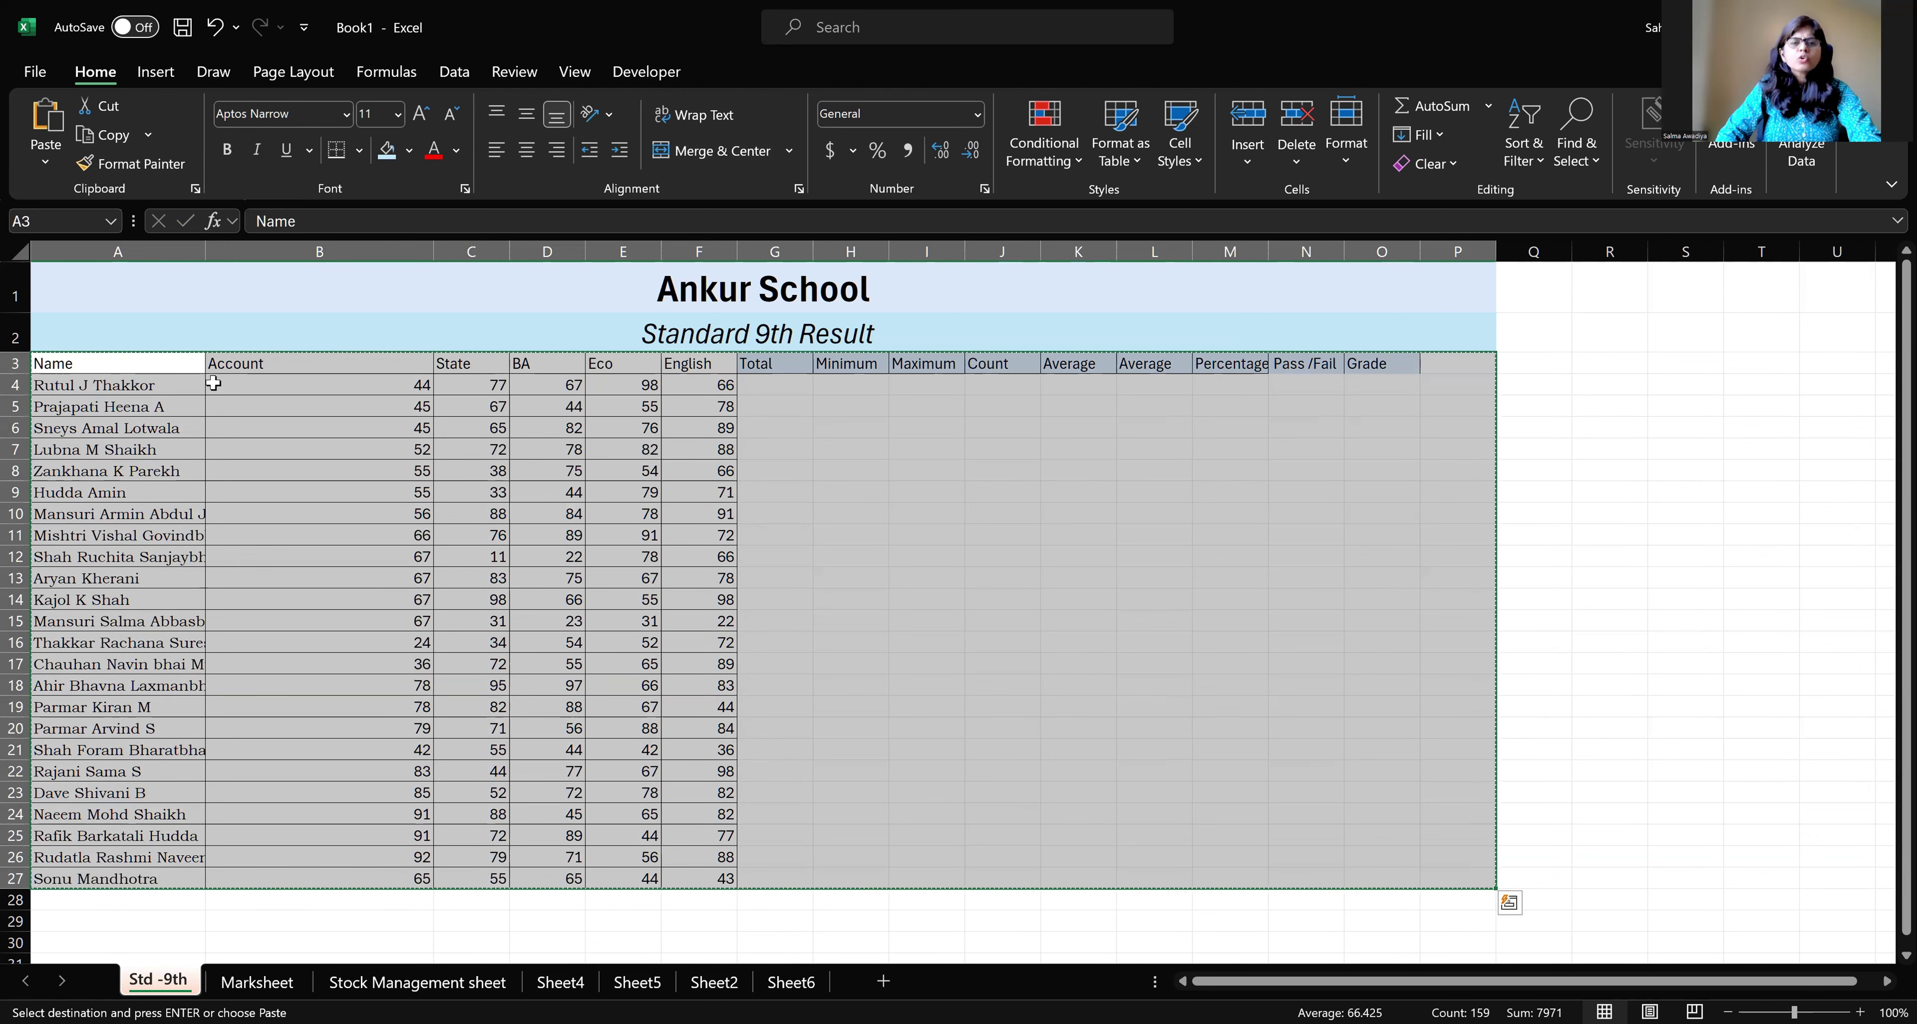
{"action": "left_click", "coordinate": [249, 362]}
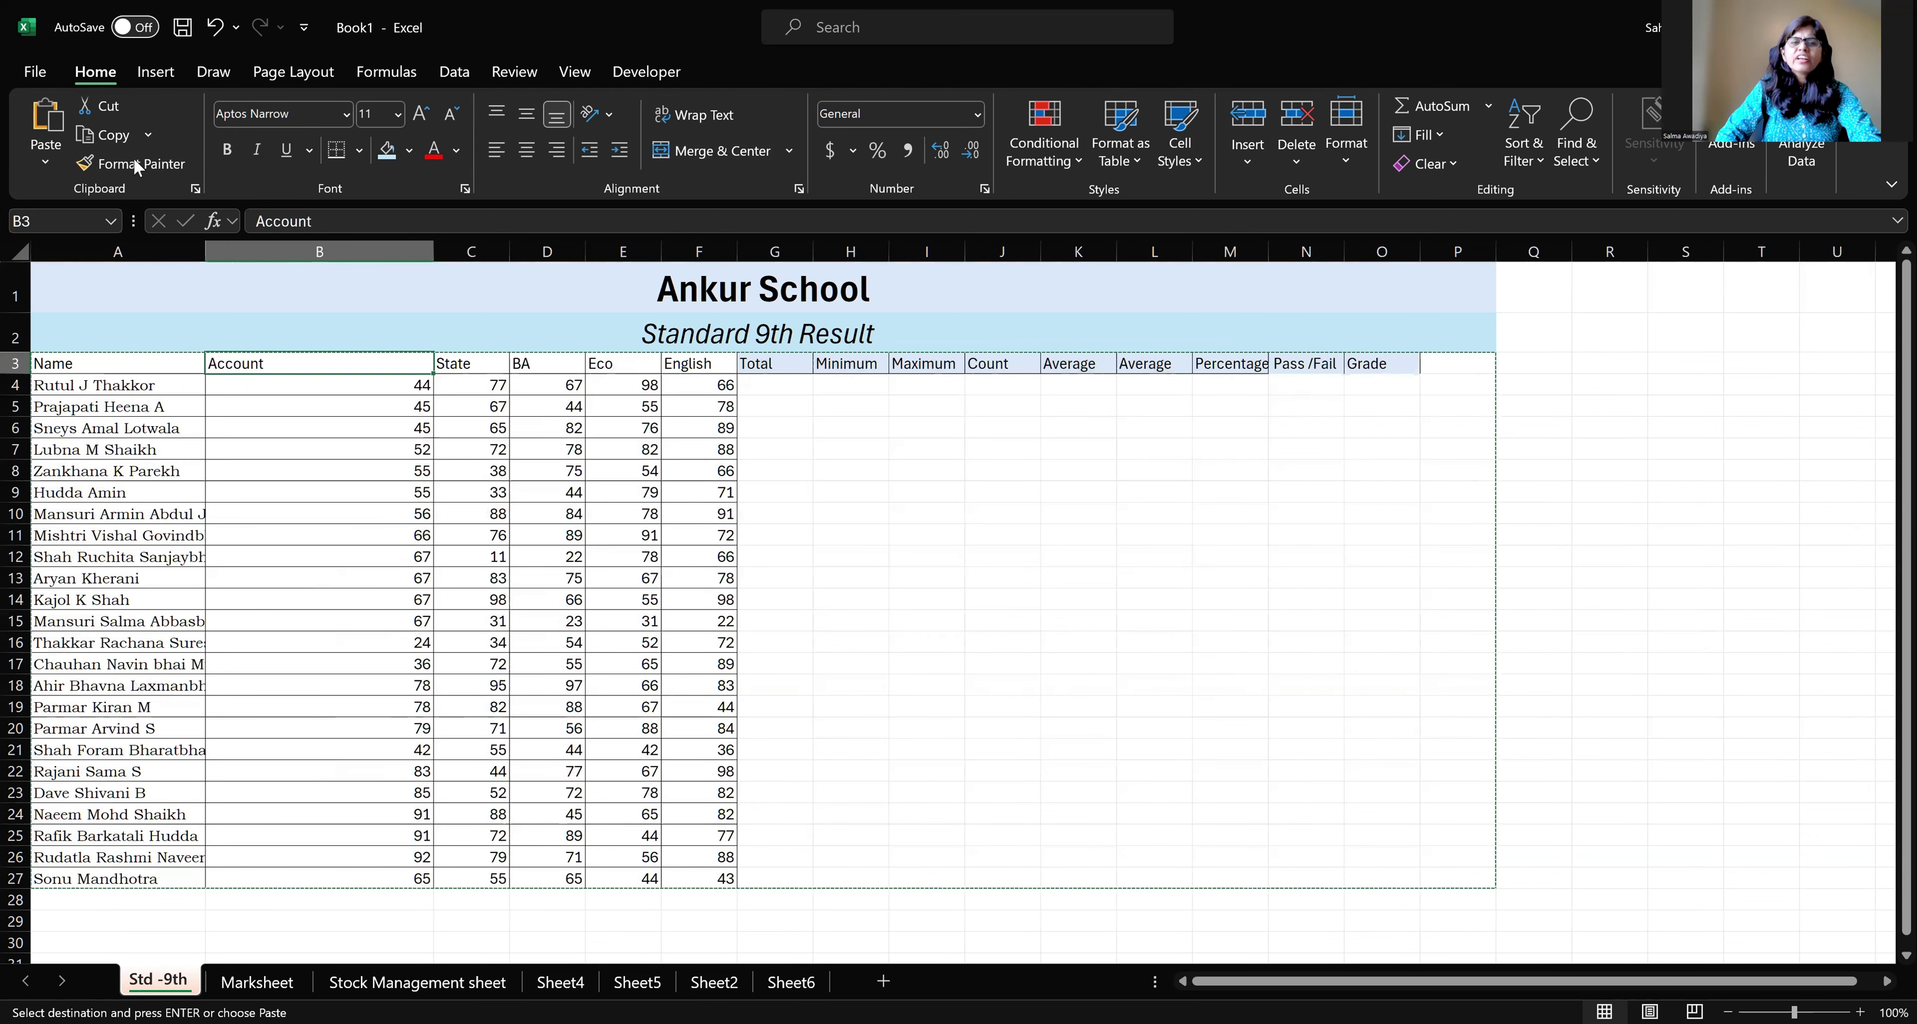
{"action": "left_click", "coordinate": [45, 123]}
Step: Enter the heading 'No' in A3 and narrow column A for serial numbers
{"action": "left_click", "coordinate": [109, 373]}
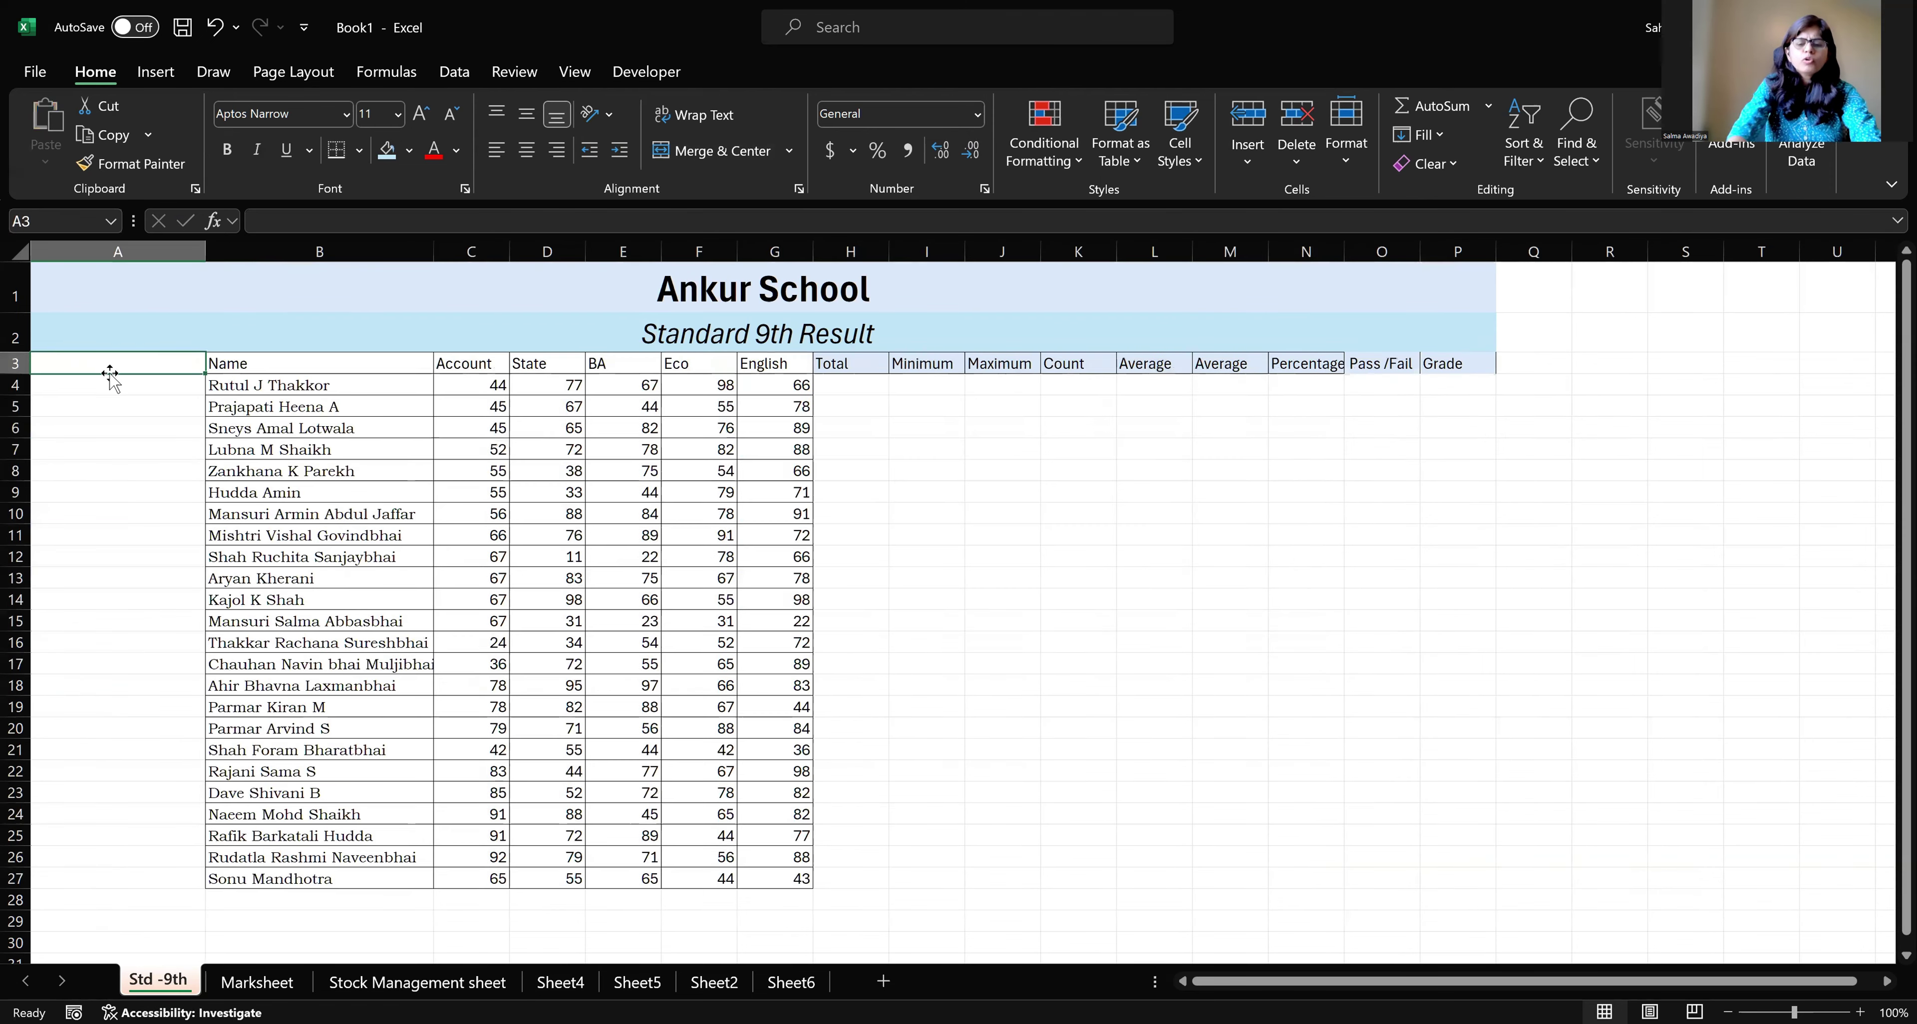
{"action": "type", "text": "No"}
{"action": "key", "text": "Return"}
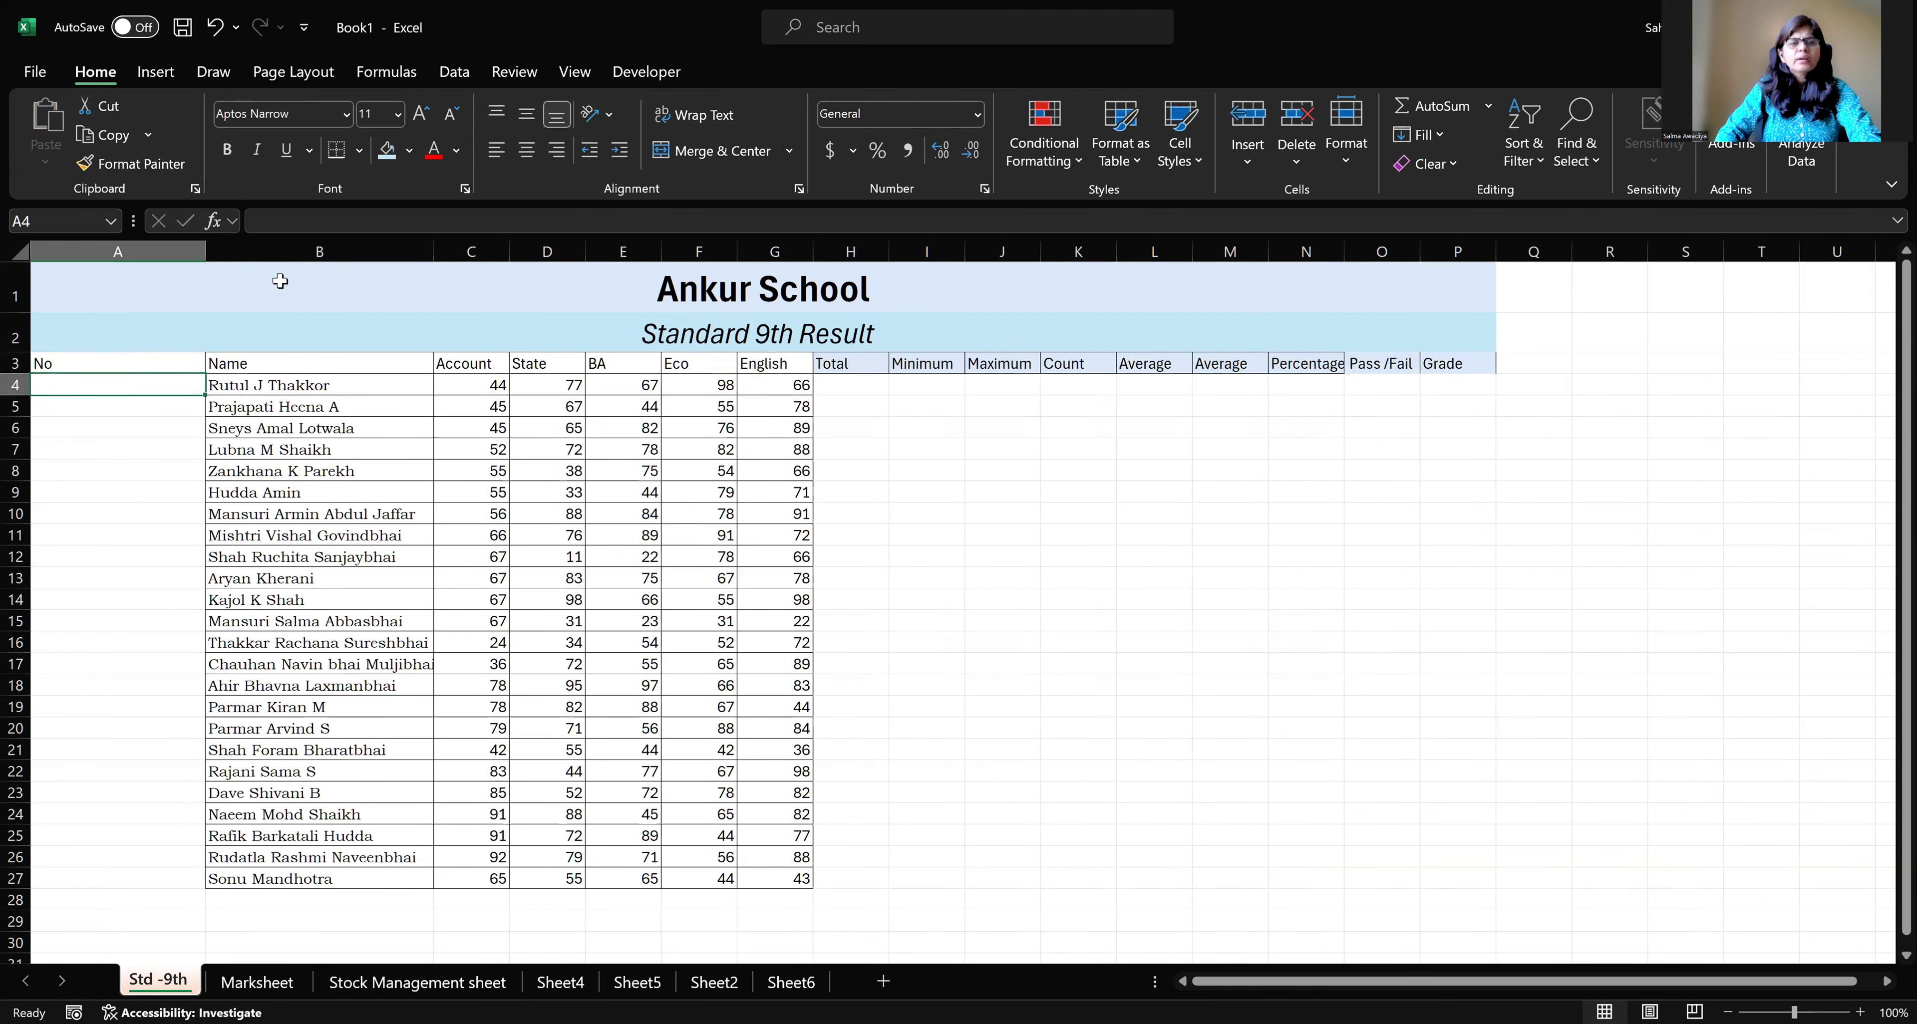
{"action": "left_click_drag", "start_coordinate": [208, 250], "coordinate": [123, 250]}
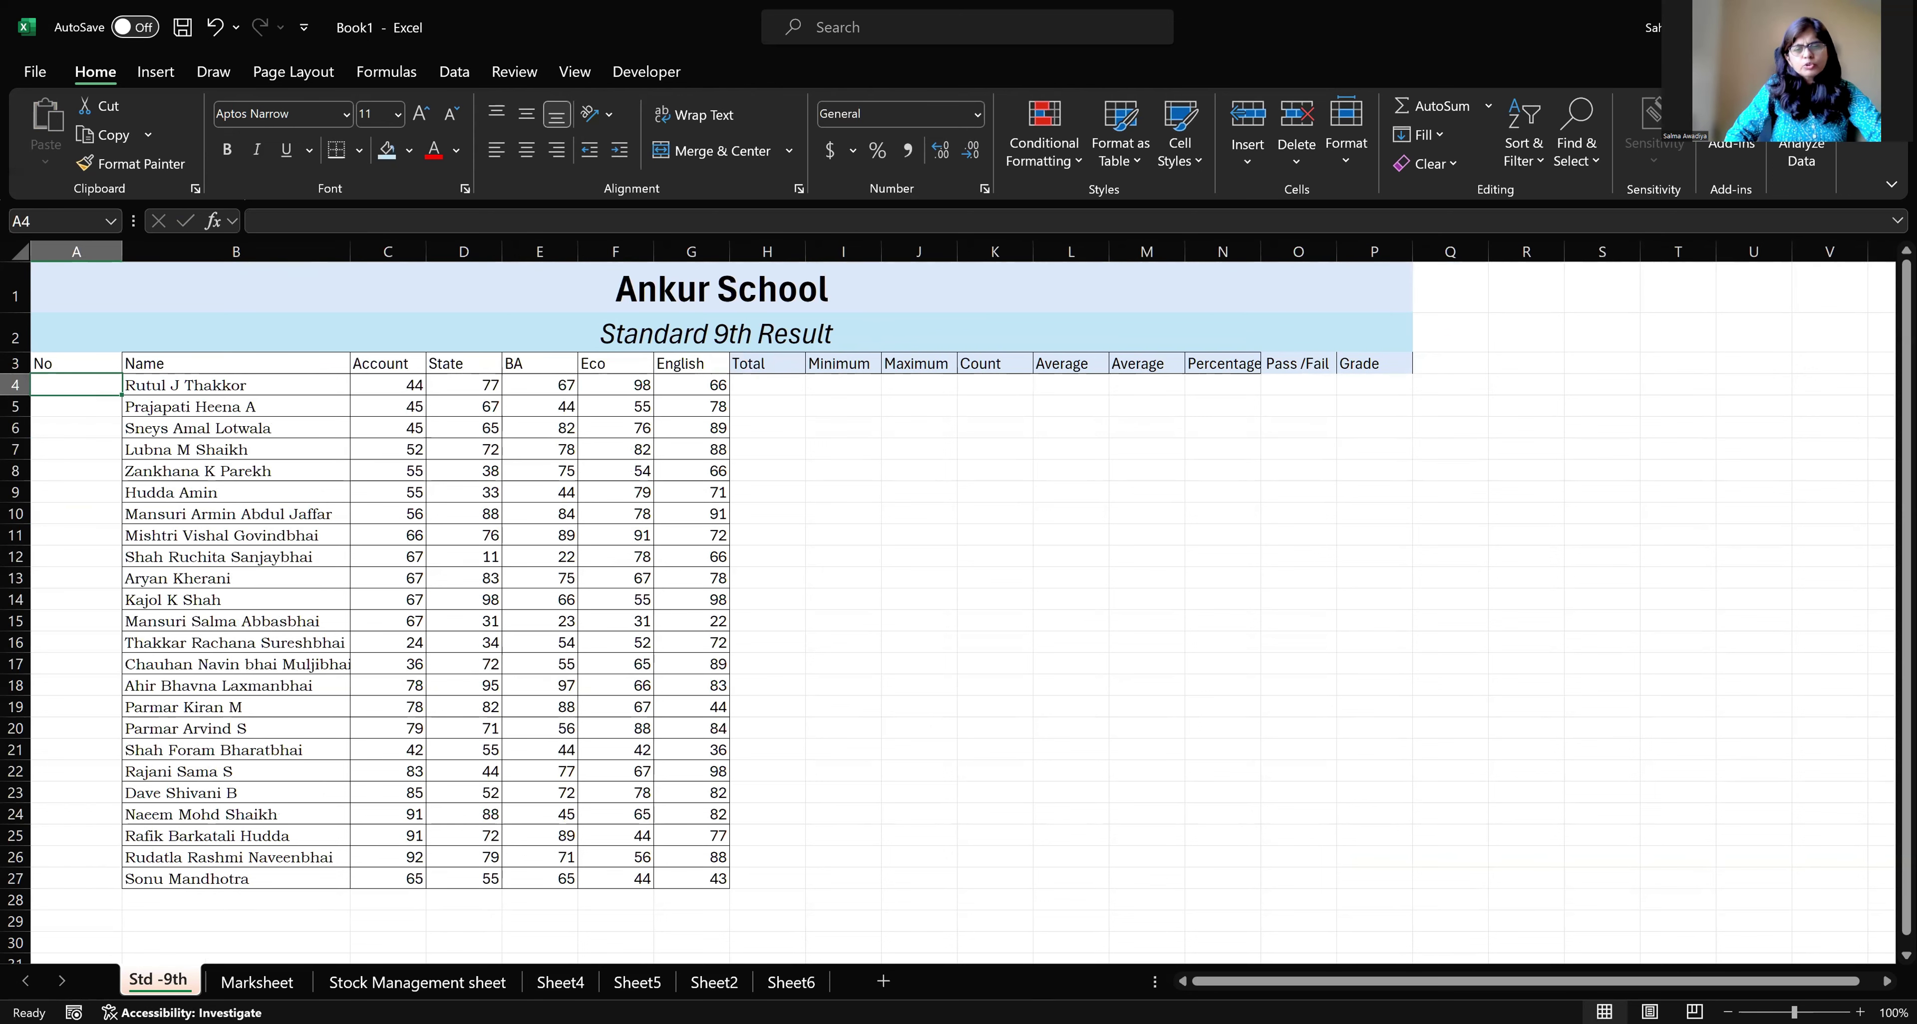
Step: Enter serial number 1 in cell A4, discarding a mistyped long number
{"action": "scroll", "coordinate": [948, 601], "scroll_direction": "up", "scroll_amount": 1}
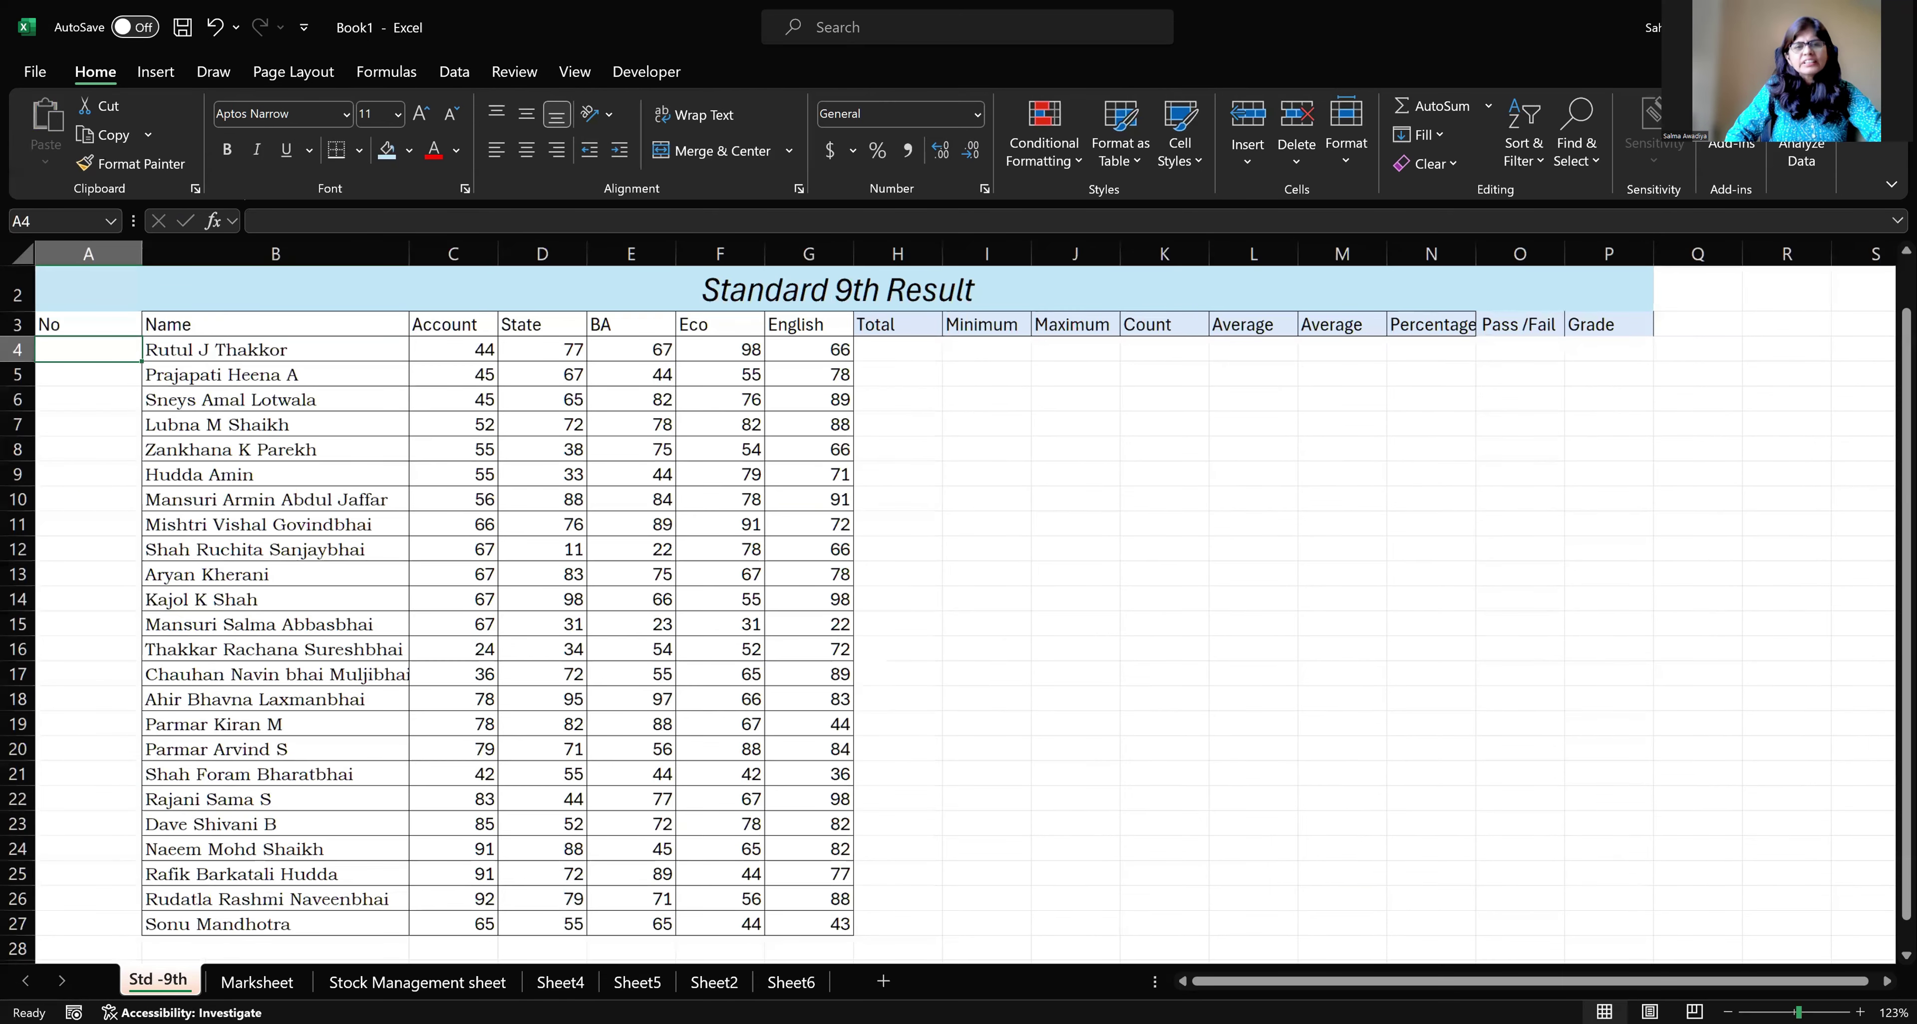
{"action": "scroll", "coordinate": [304, 236], "scroll_direction": "up", "scroll_amount": 3}
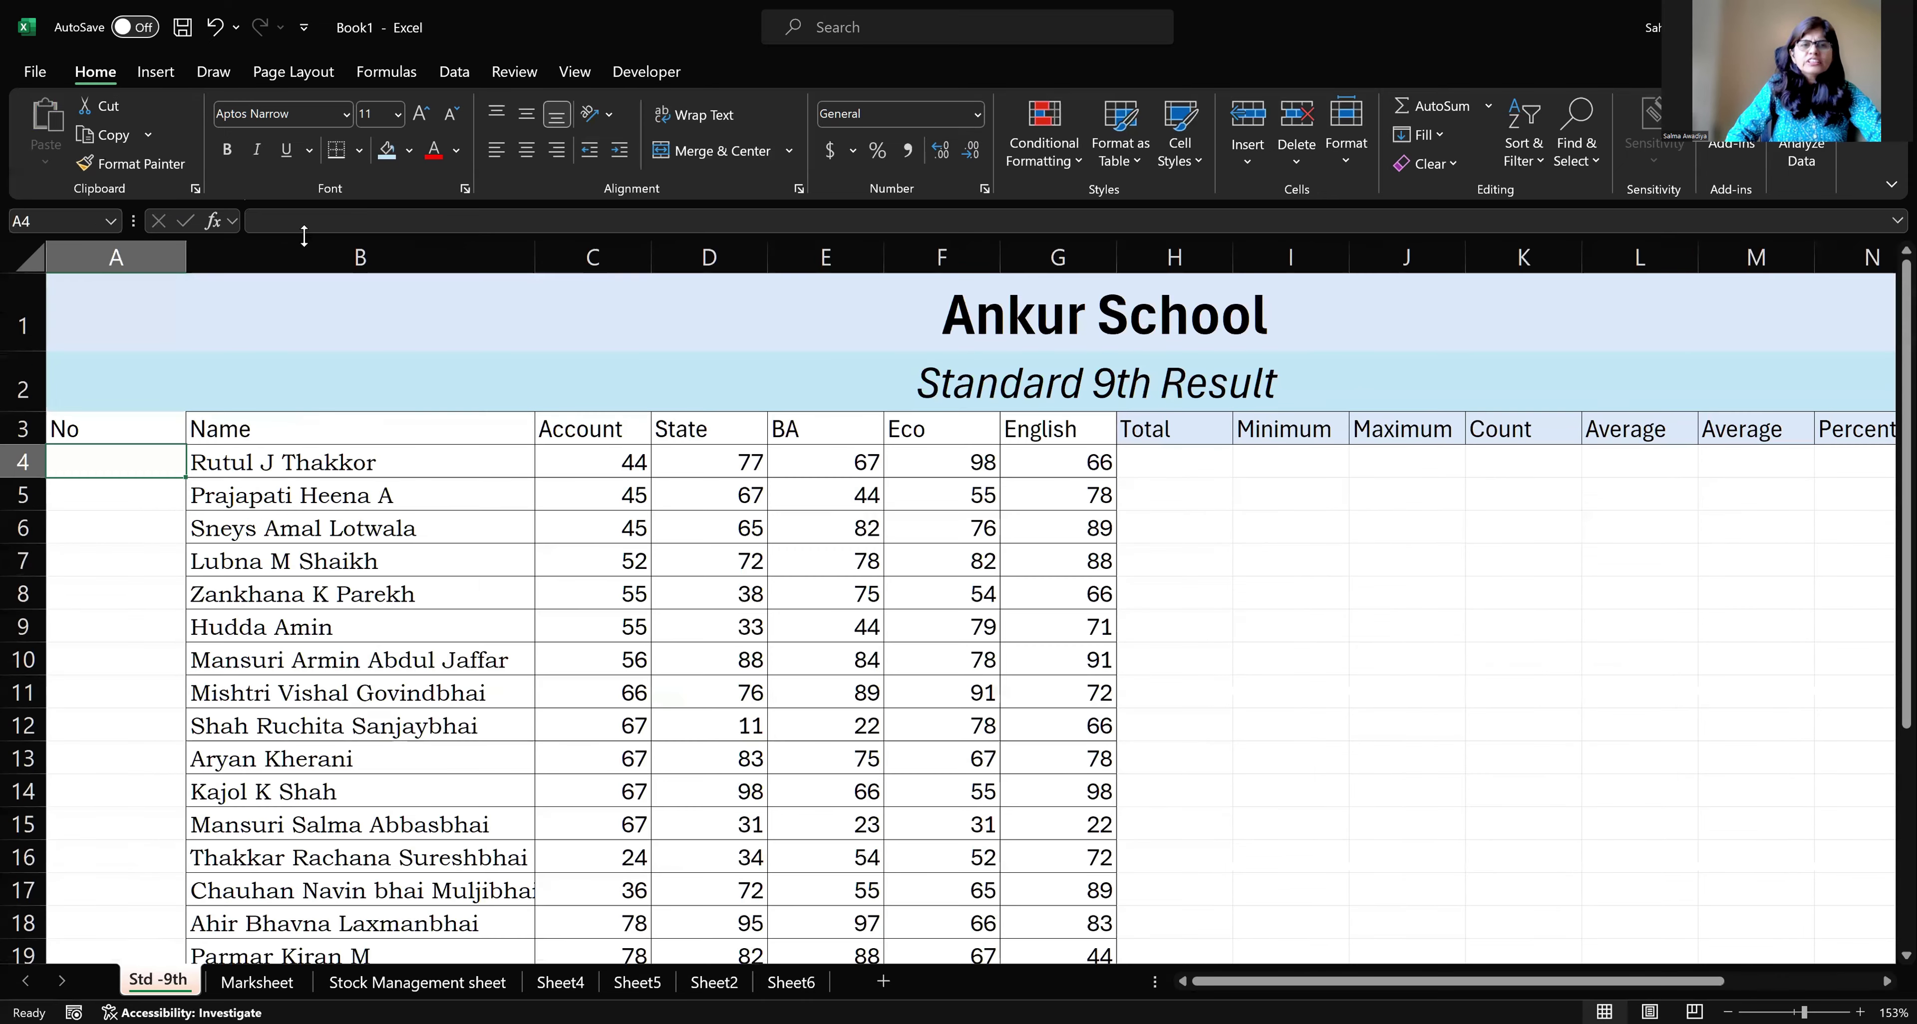
{"action": "key", "text": "F2"}
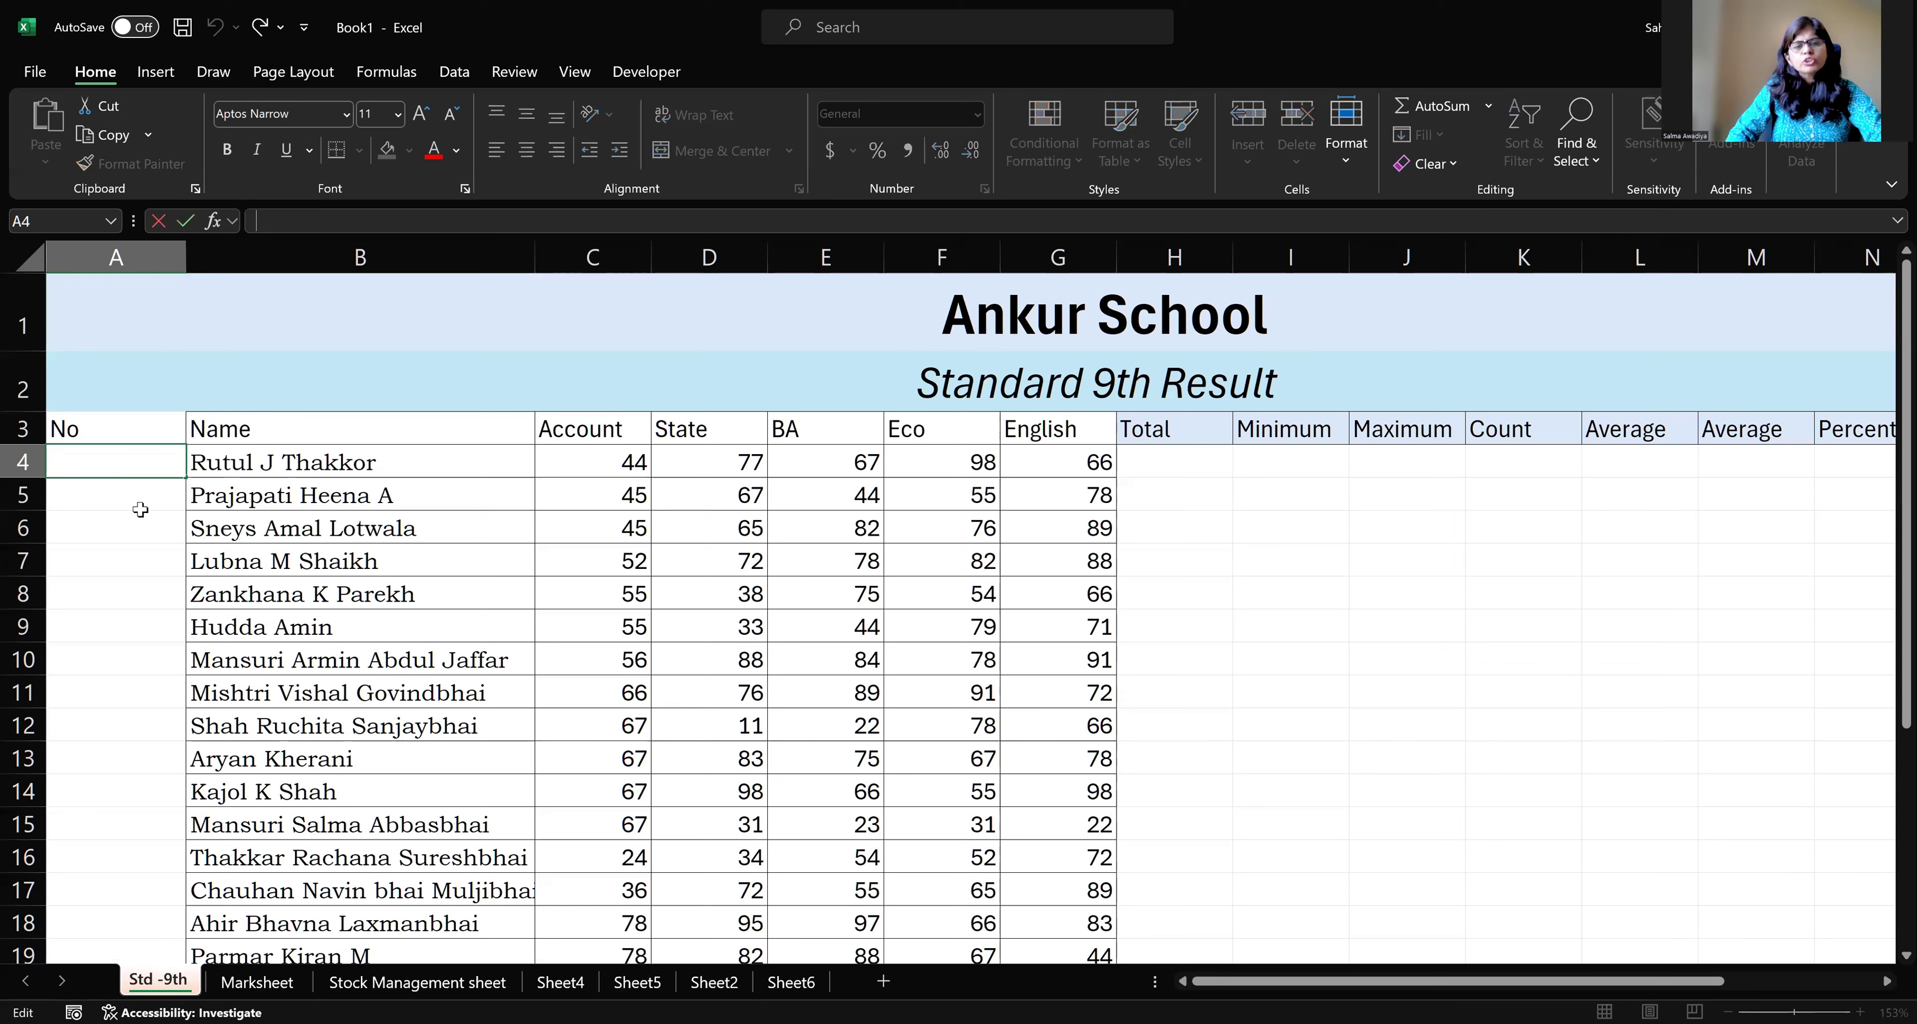
{"action": "type", "text": "1"}
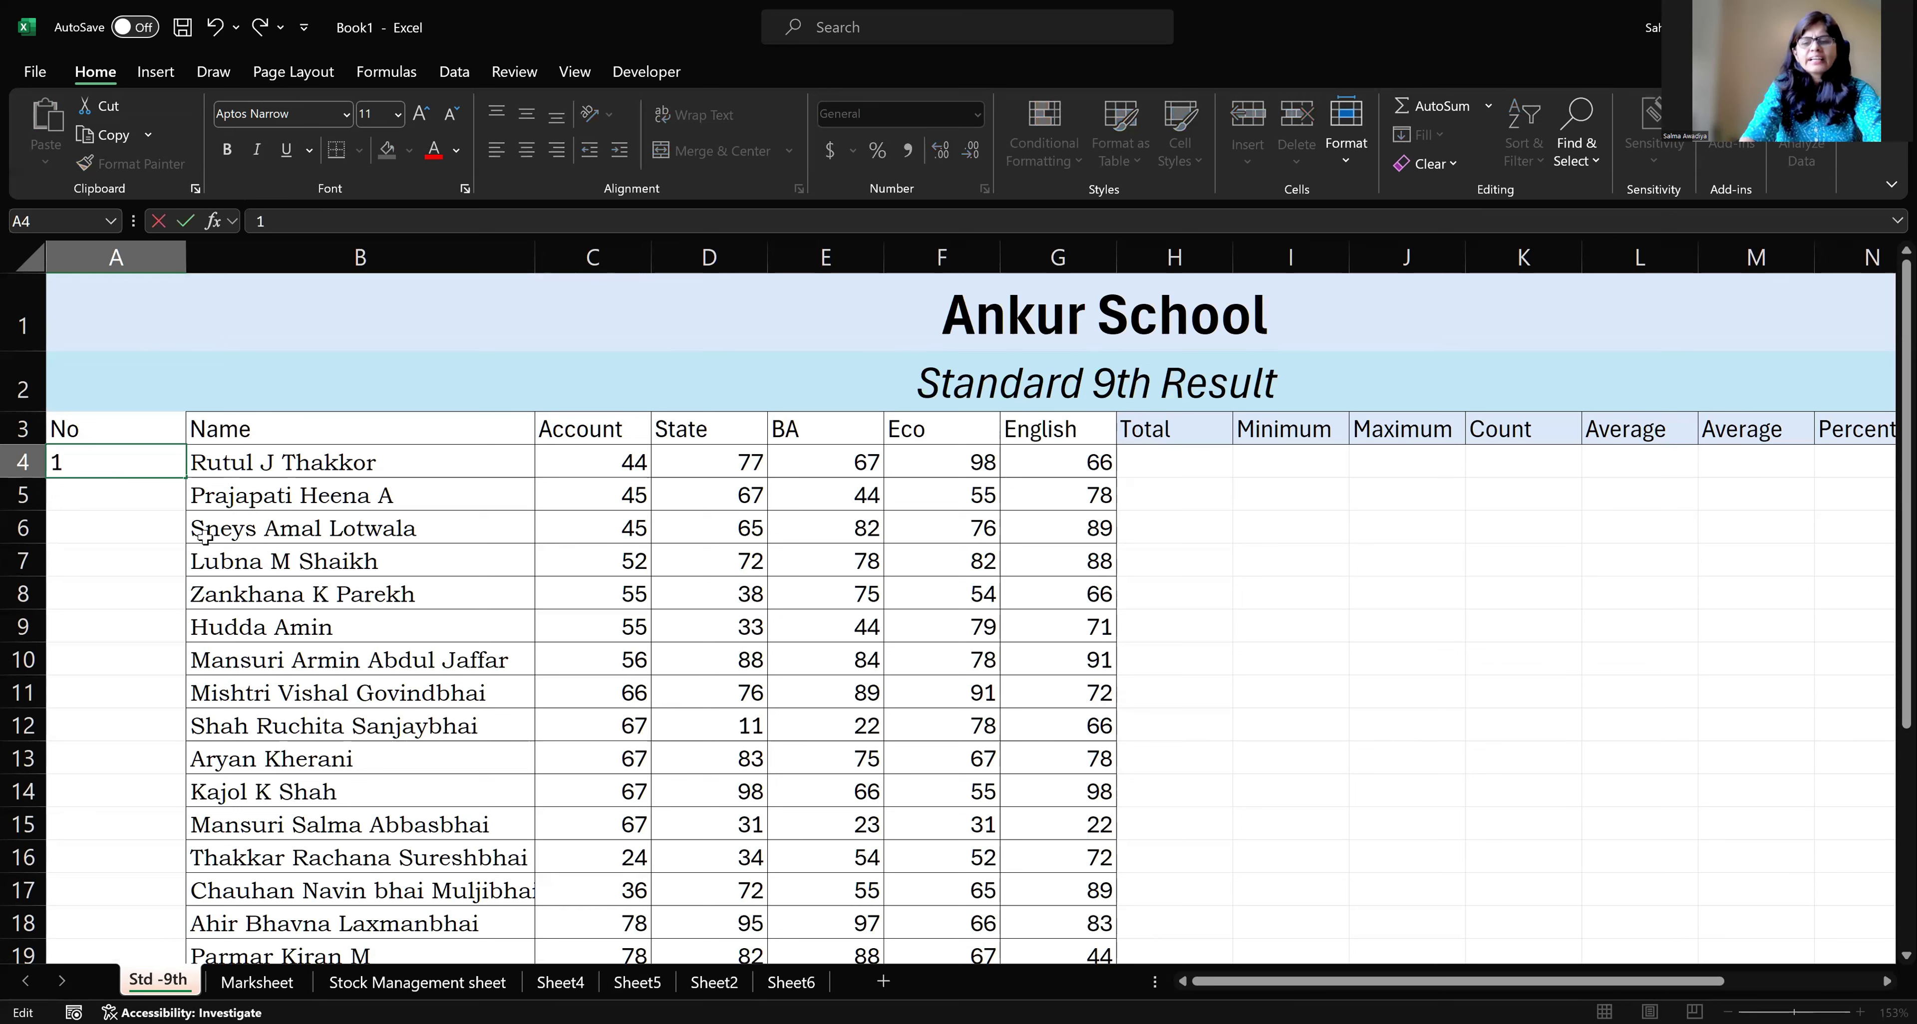
{"action": "key", "text": "Return"}
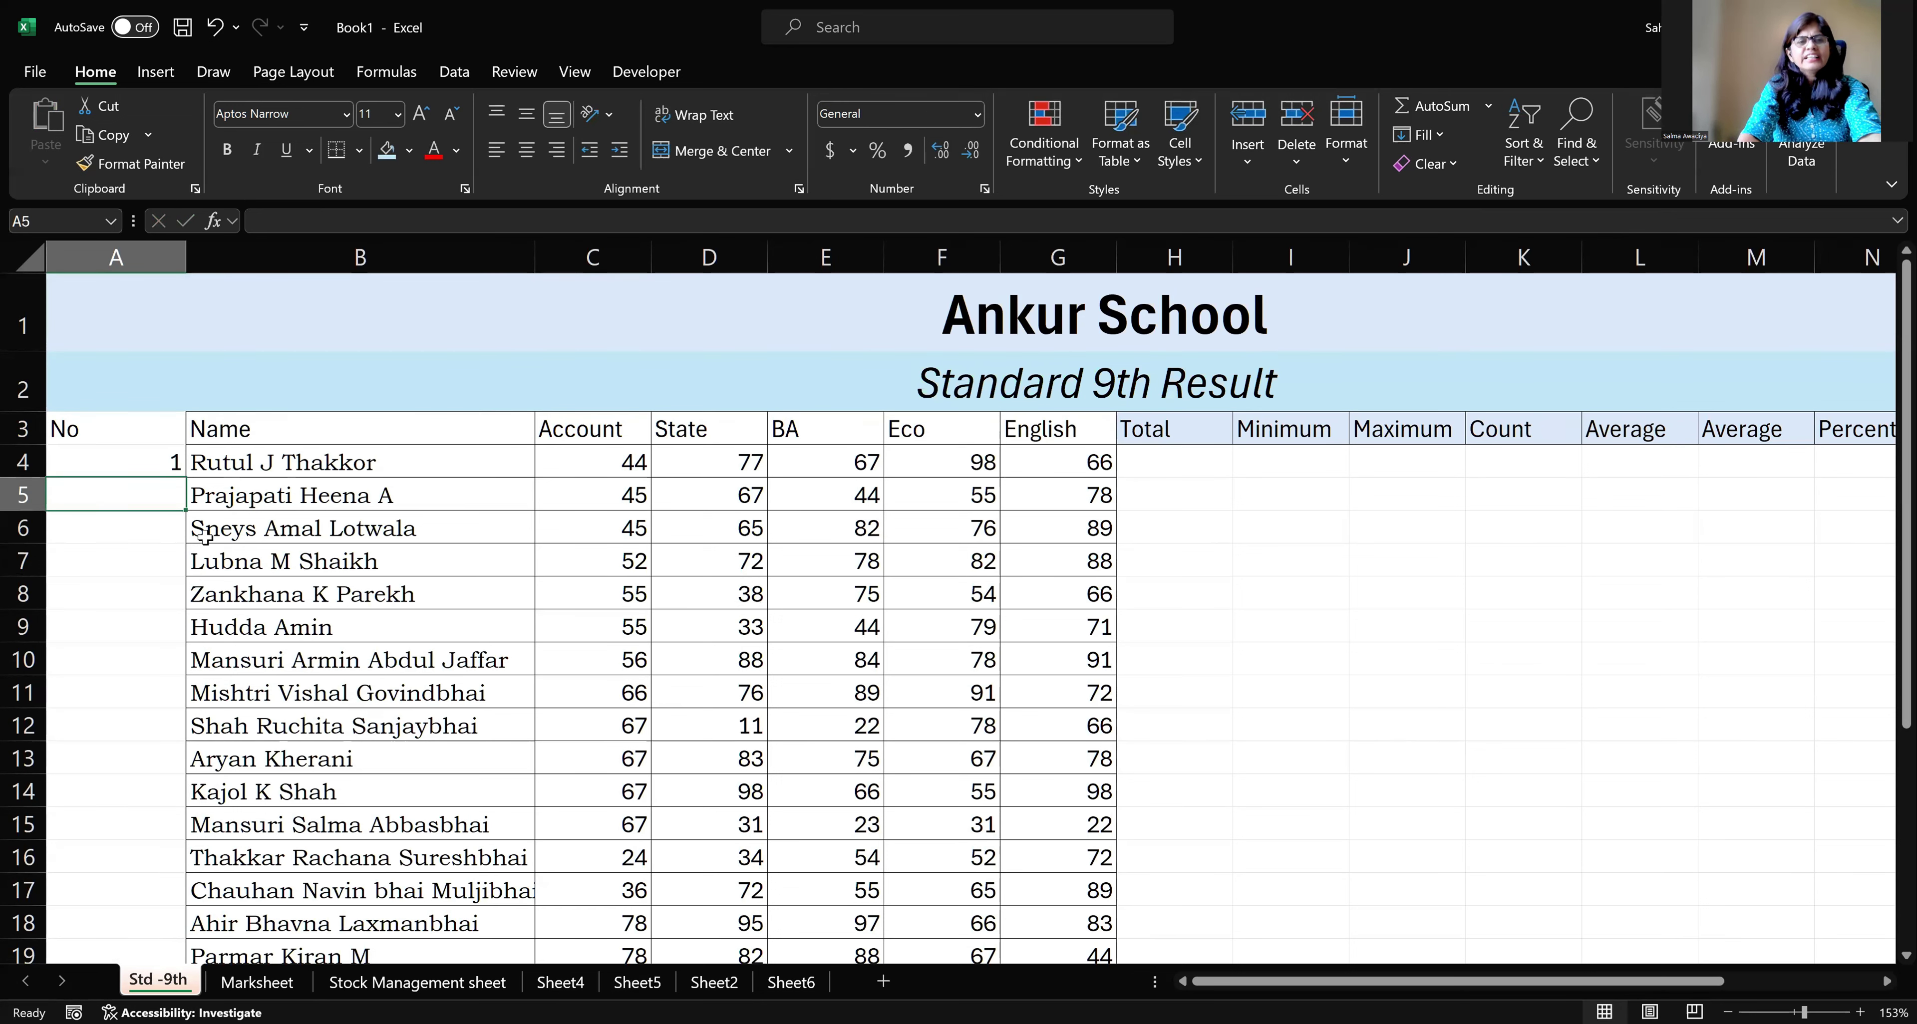
{"action": "key", "text": "Up"}
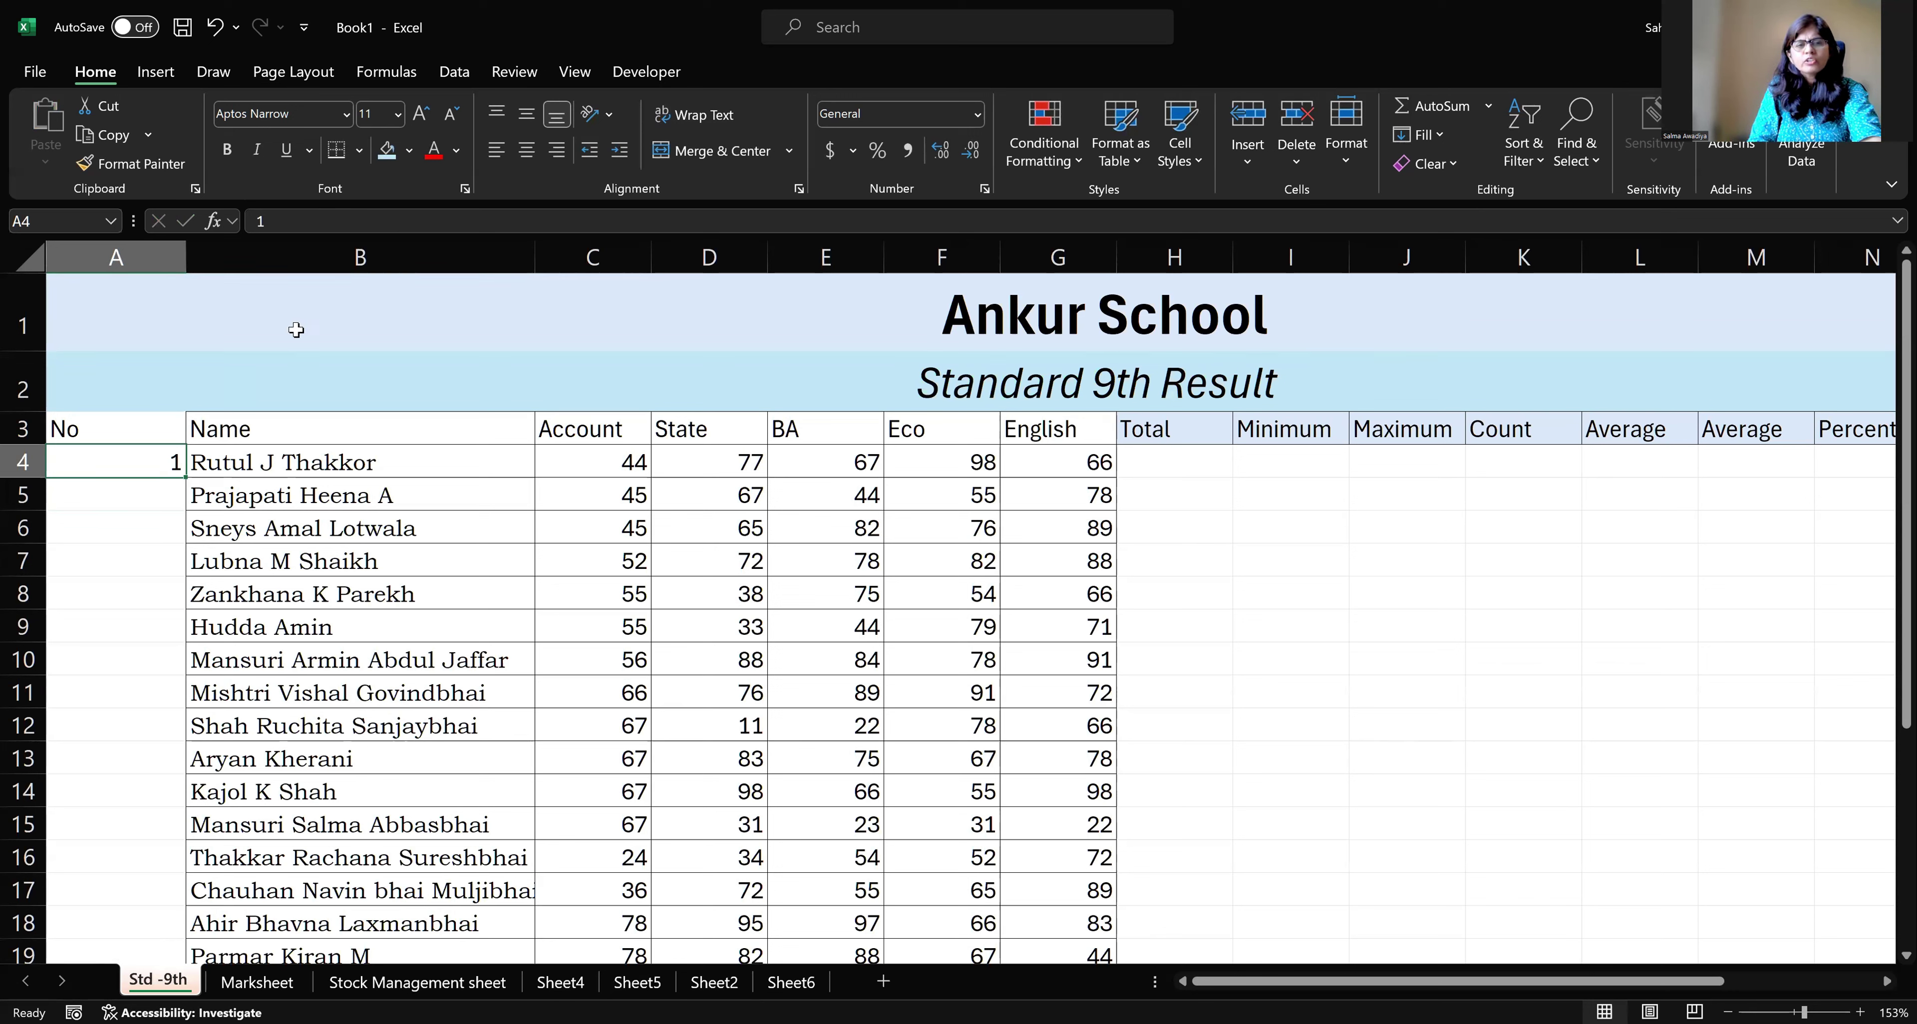
{"action": "type", "text": "2321321321"}
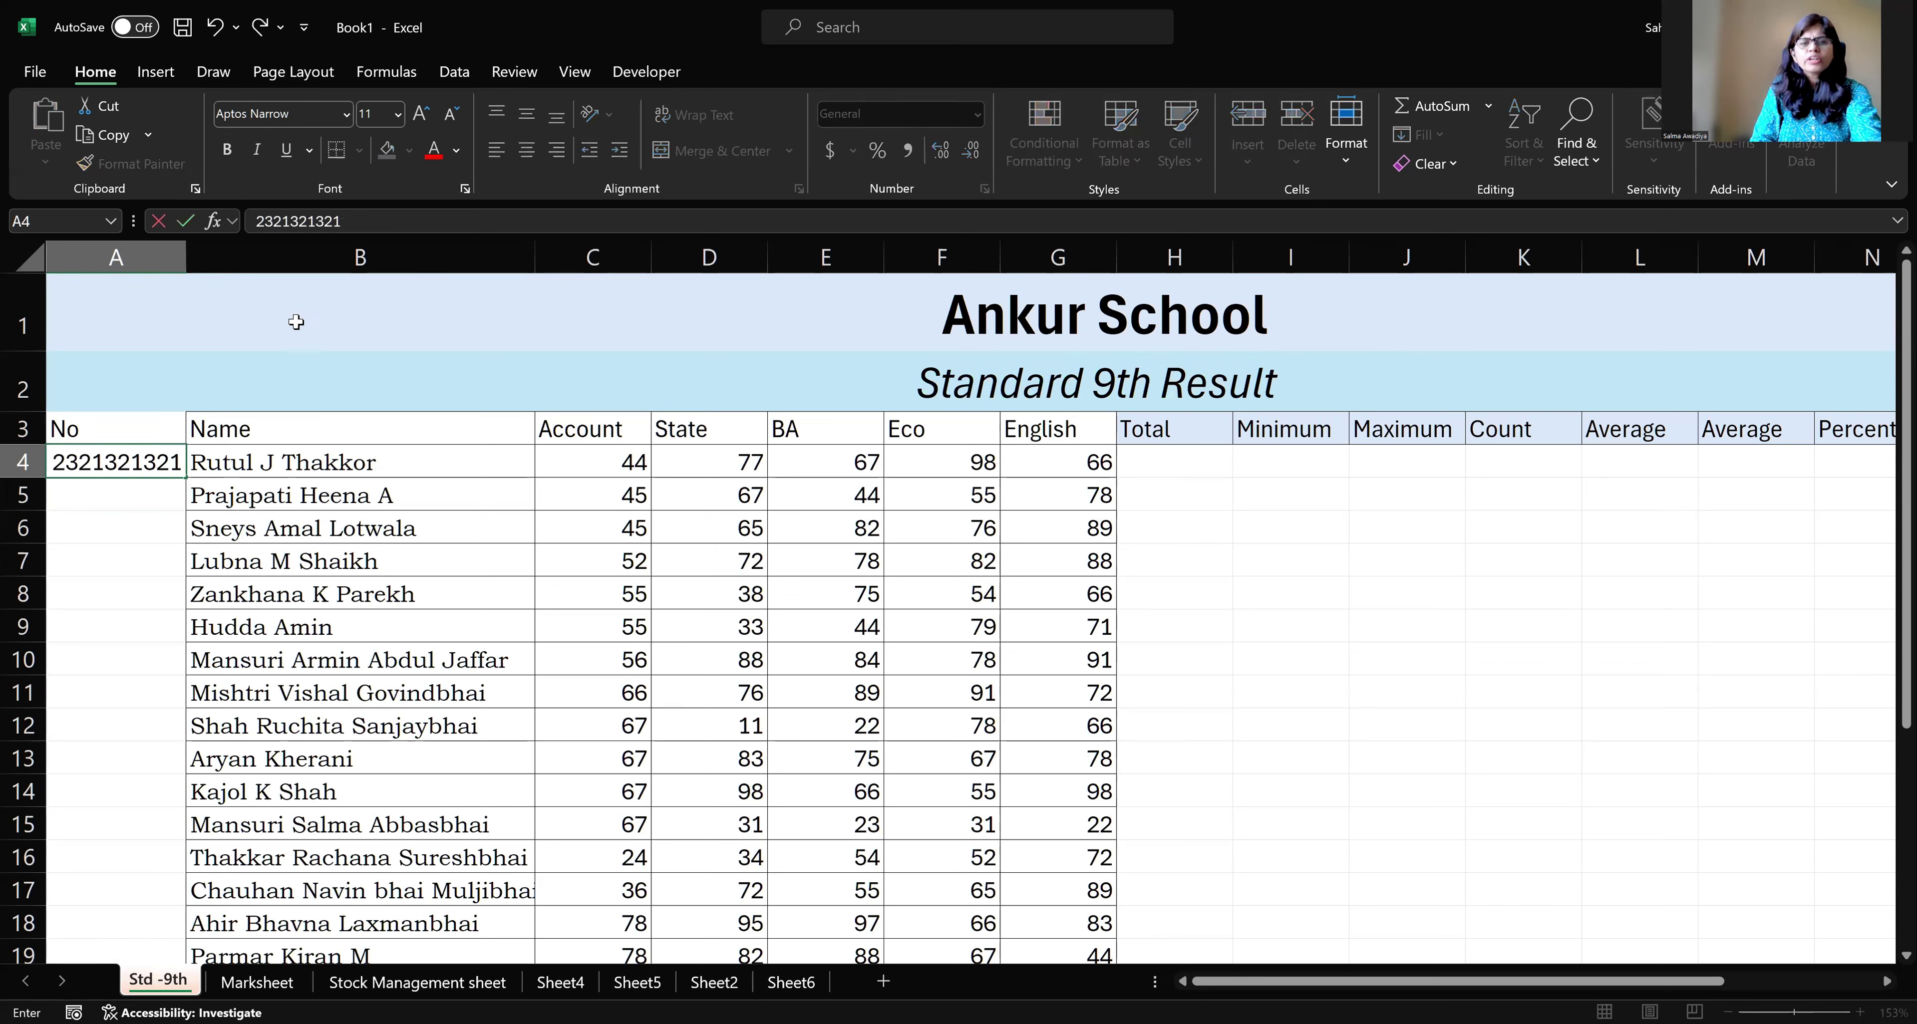
{"action": "double_click", "coordinate": [354, 220]}
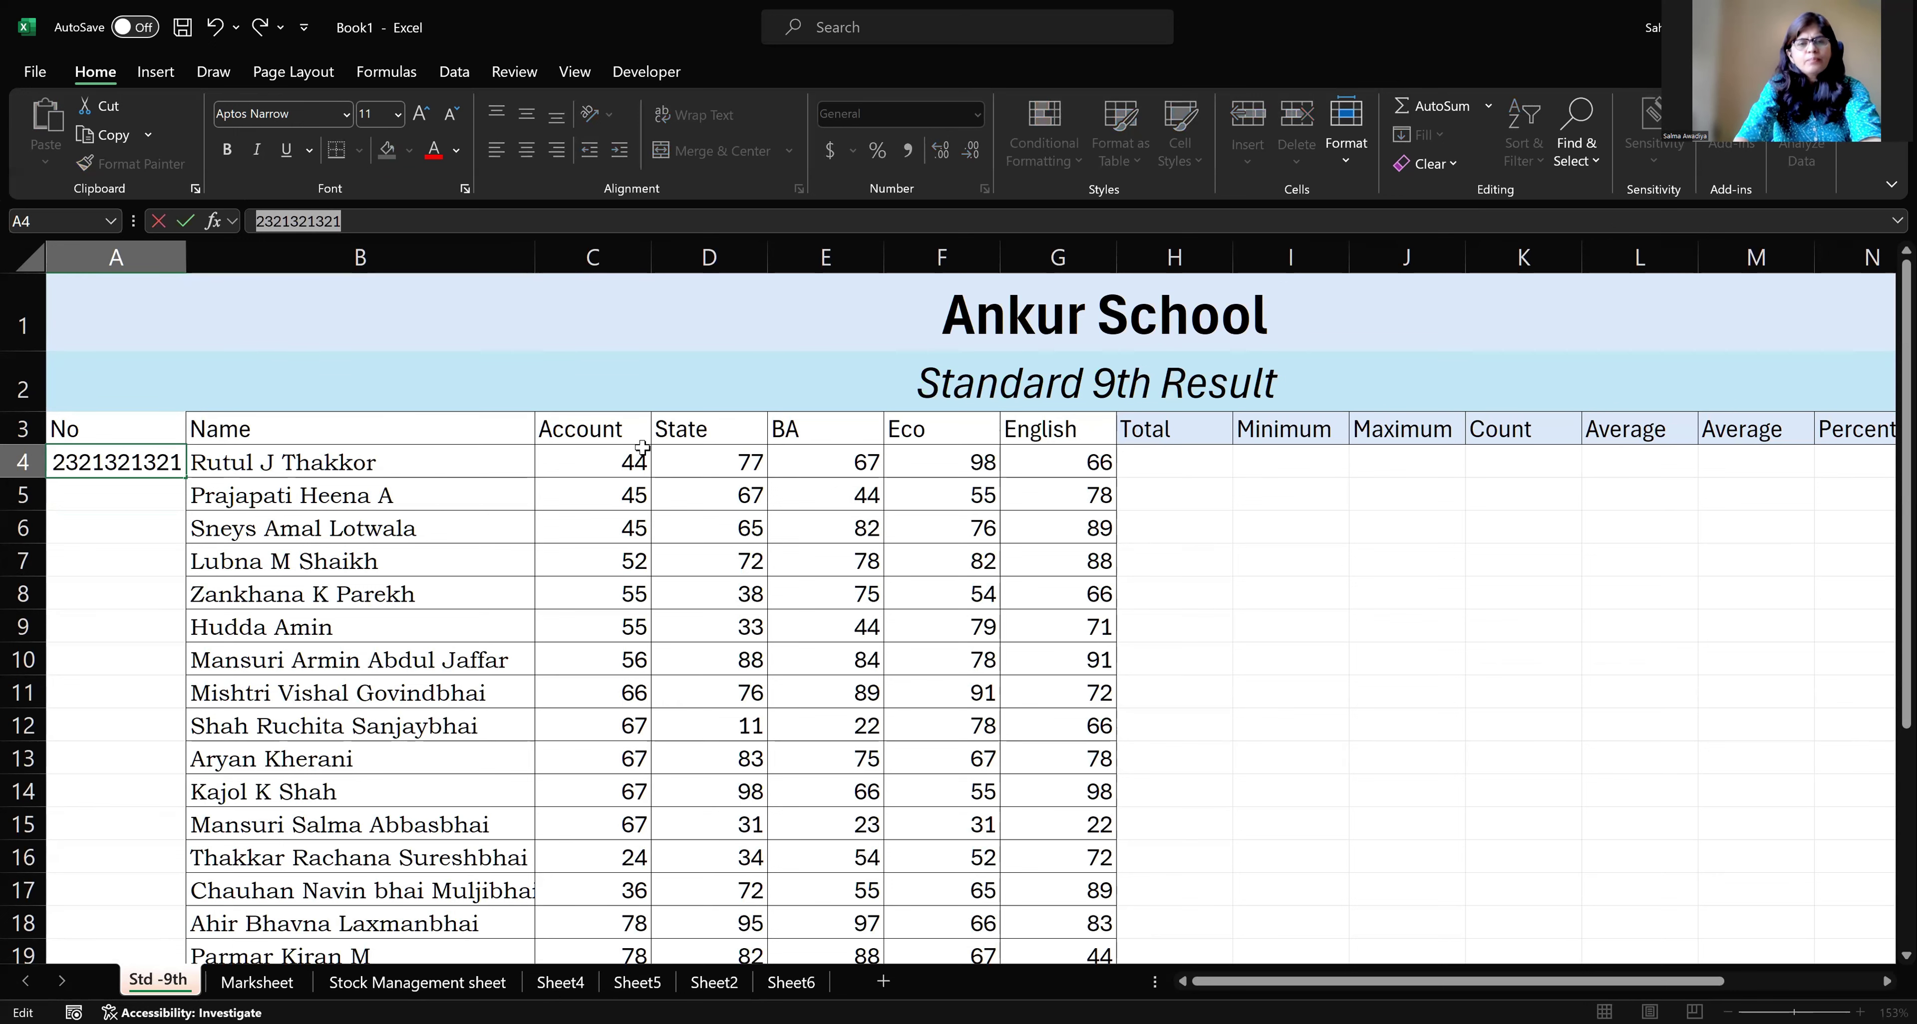
{"action": "key", "text": "BackSpace"}
{"action": "type", "text": "1"}
{"action": "key", "text": "Return"}
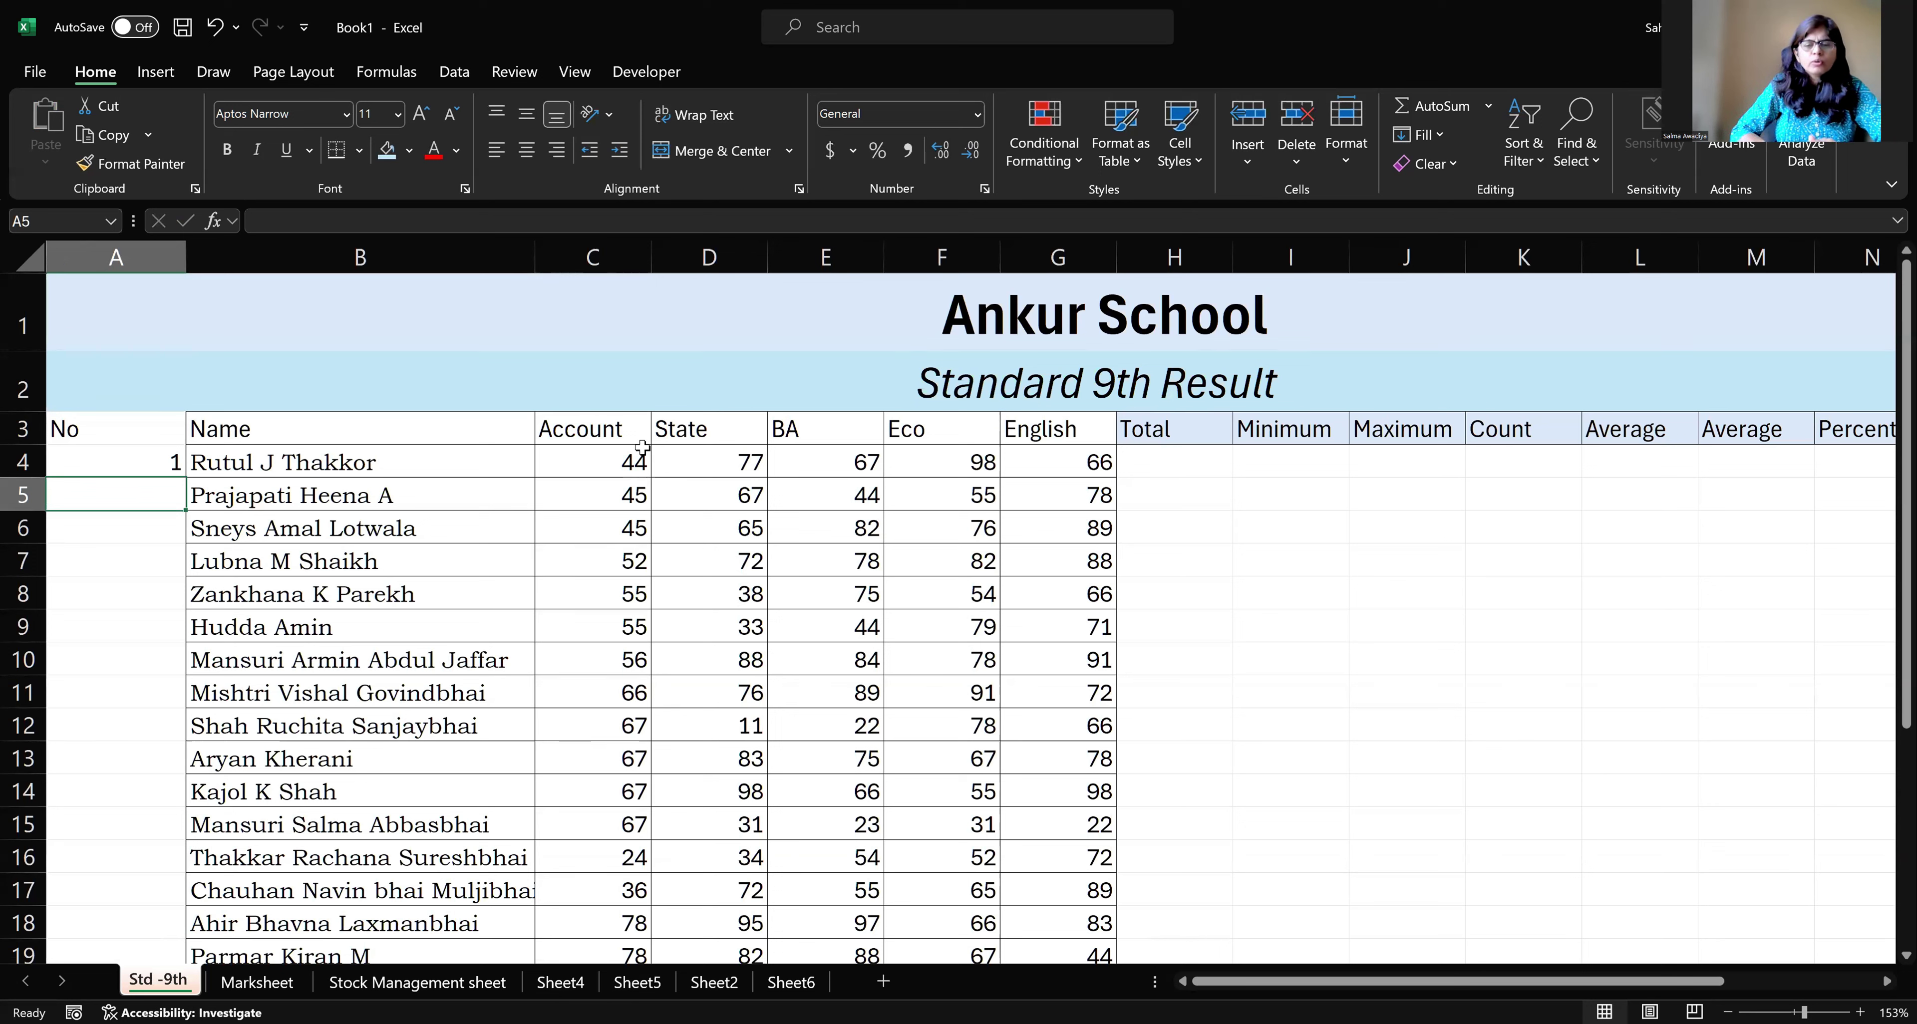
Step: Enter =A4+1 in A5 and fill it down to A27, numbering students 1 to 24
{"action": "type", "text": "="}
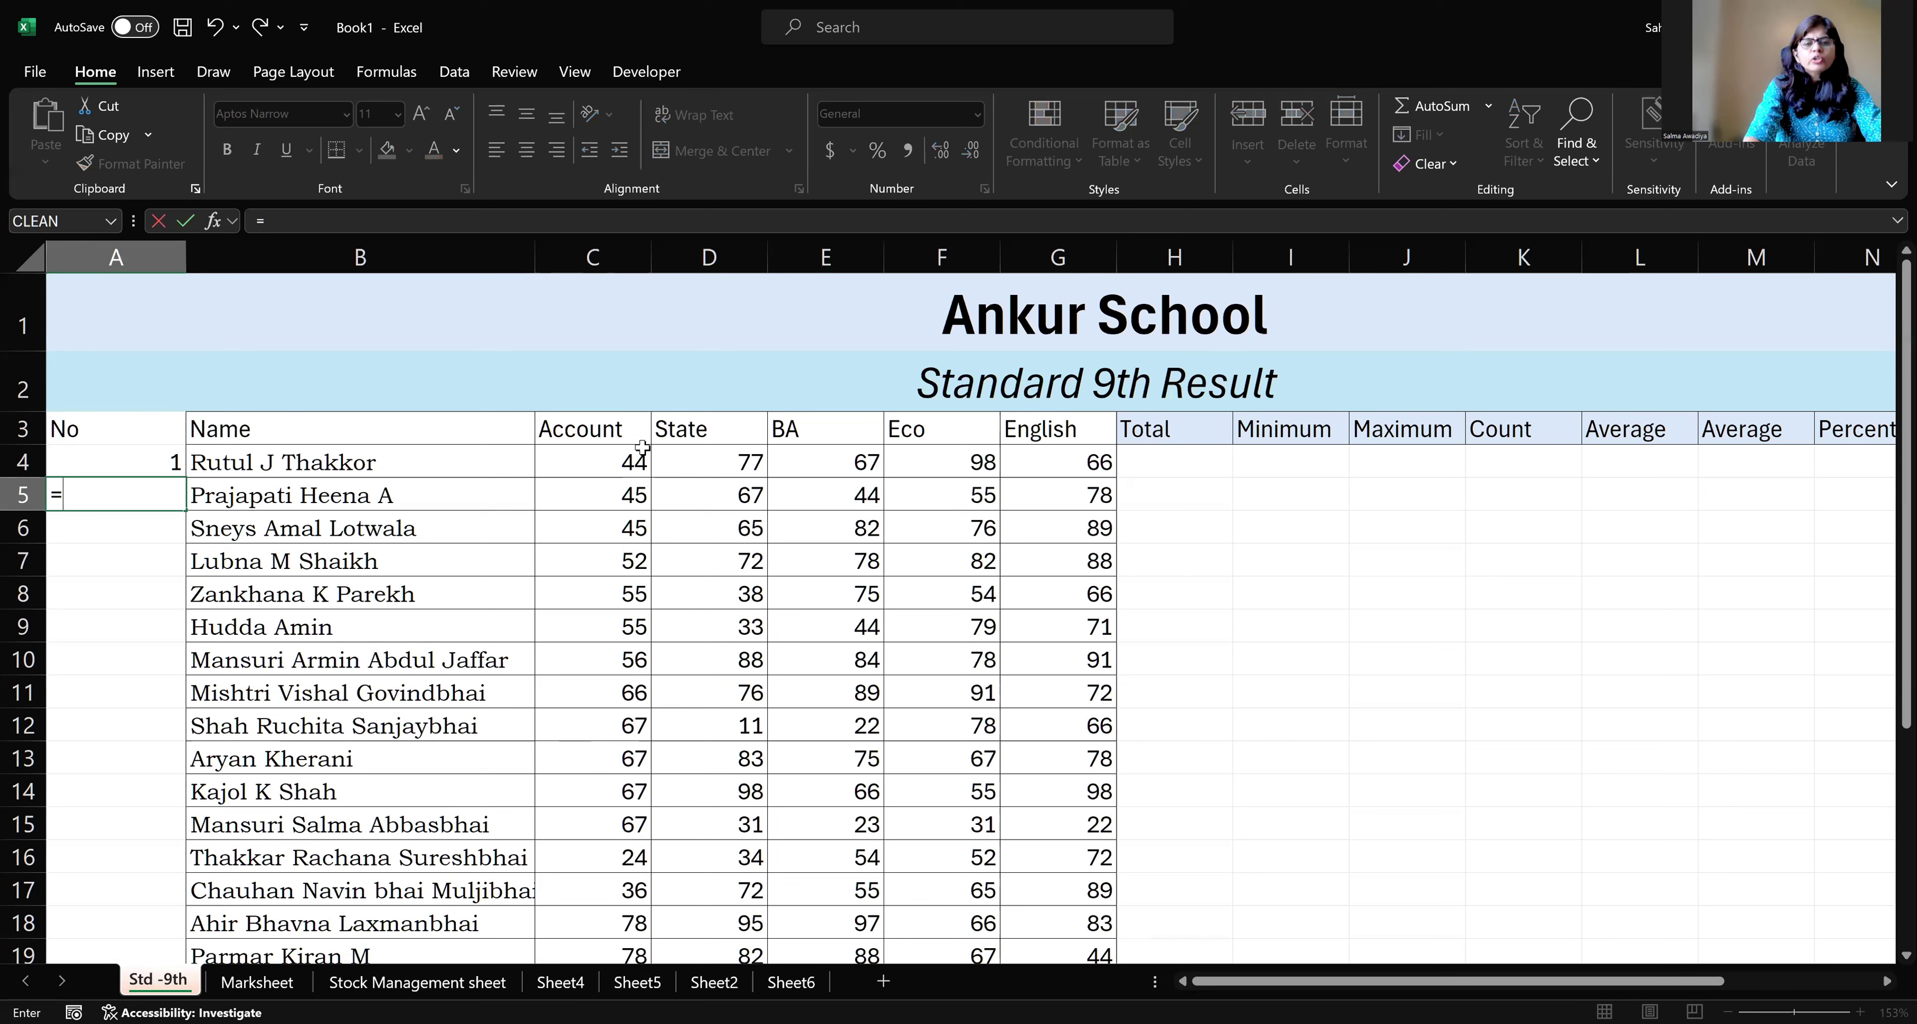
{"action": "key", "text": "Up"}
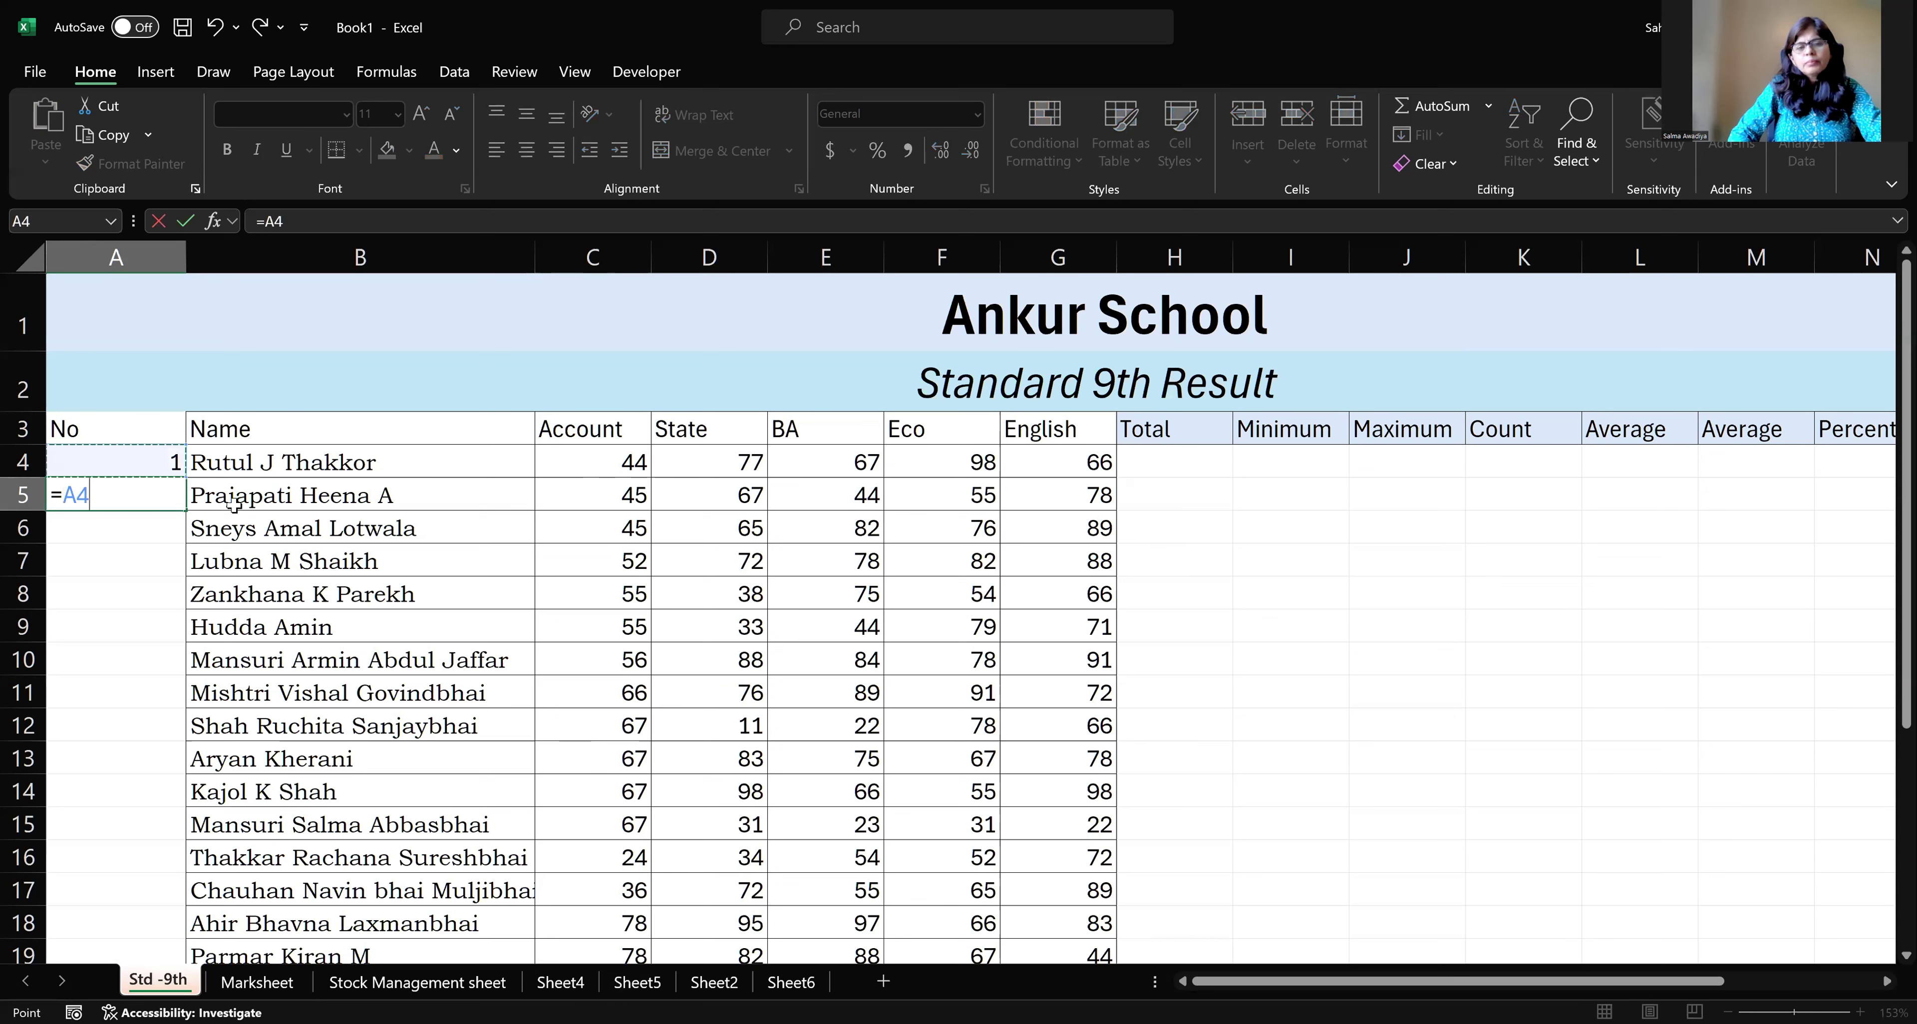
{"action": "left_click", "coordinate": [128, 463]}
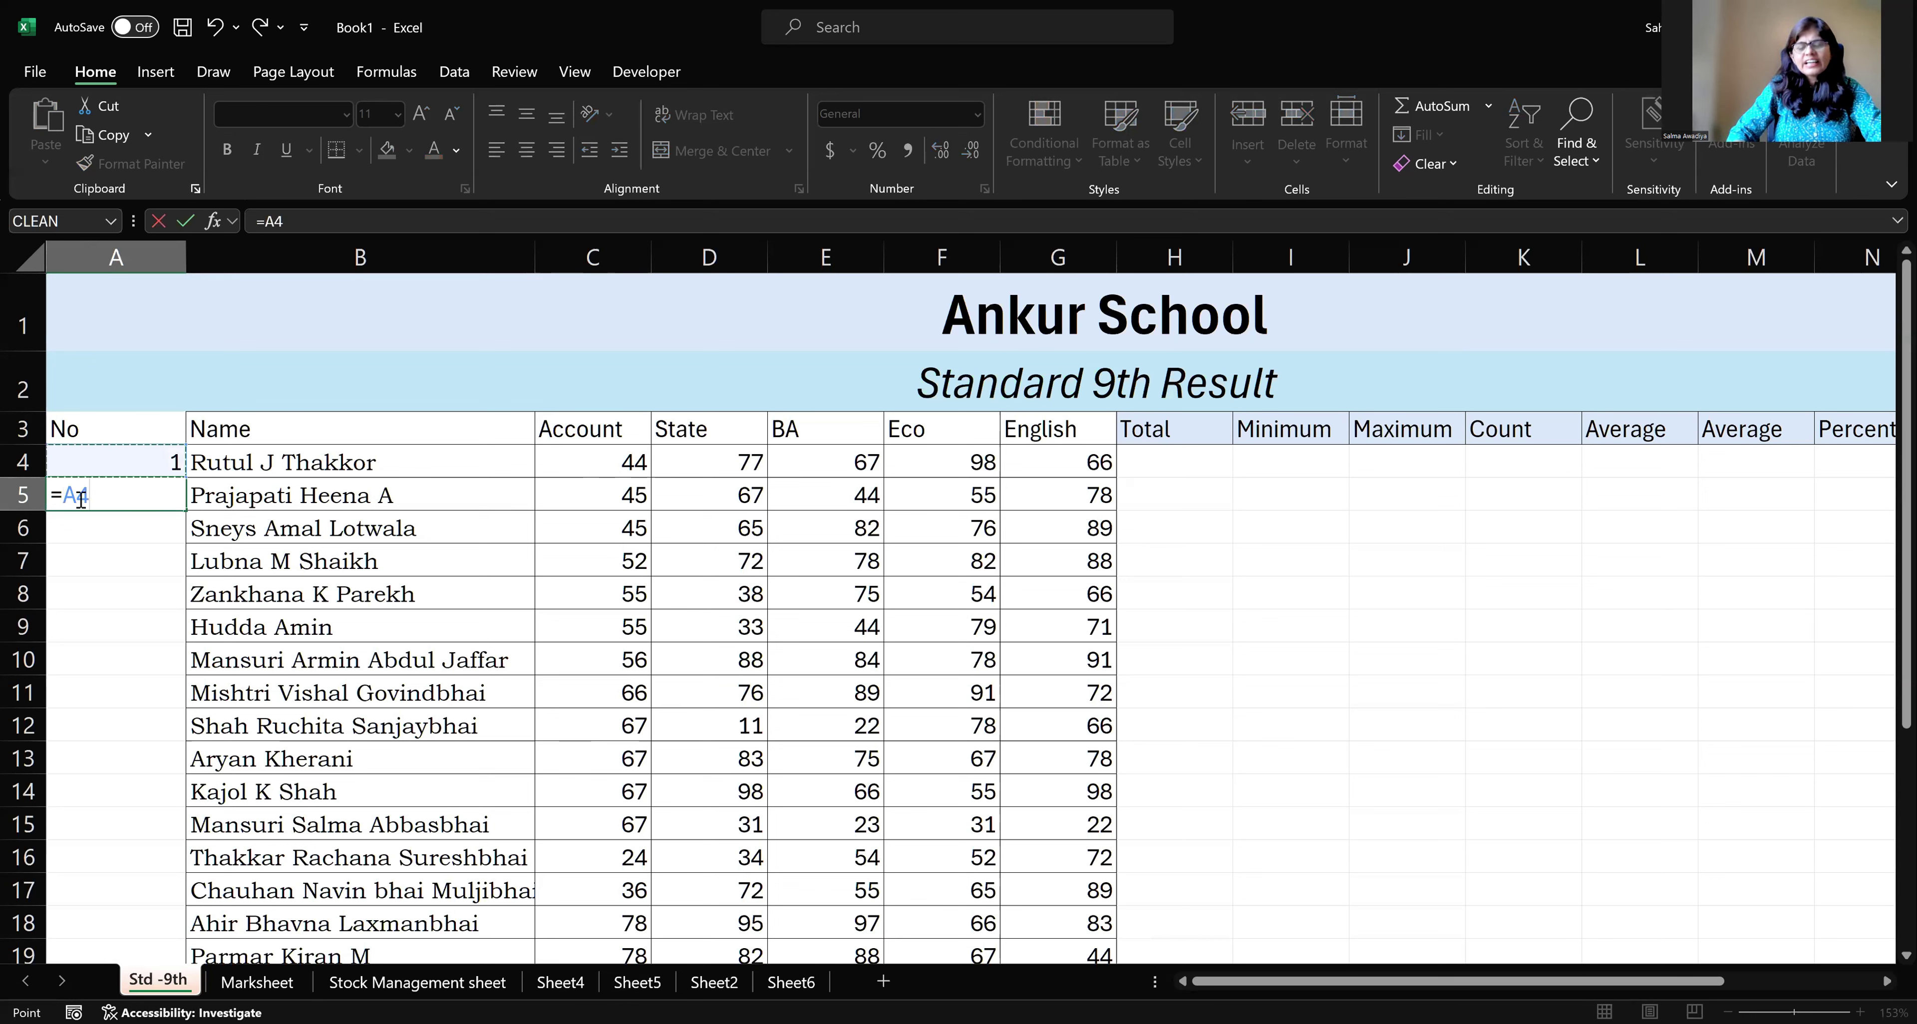
{"action": "type", "text": "+1"}
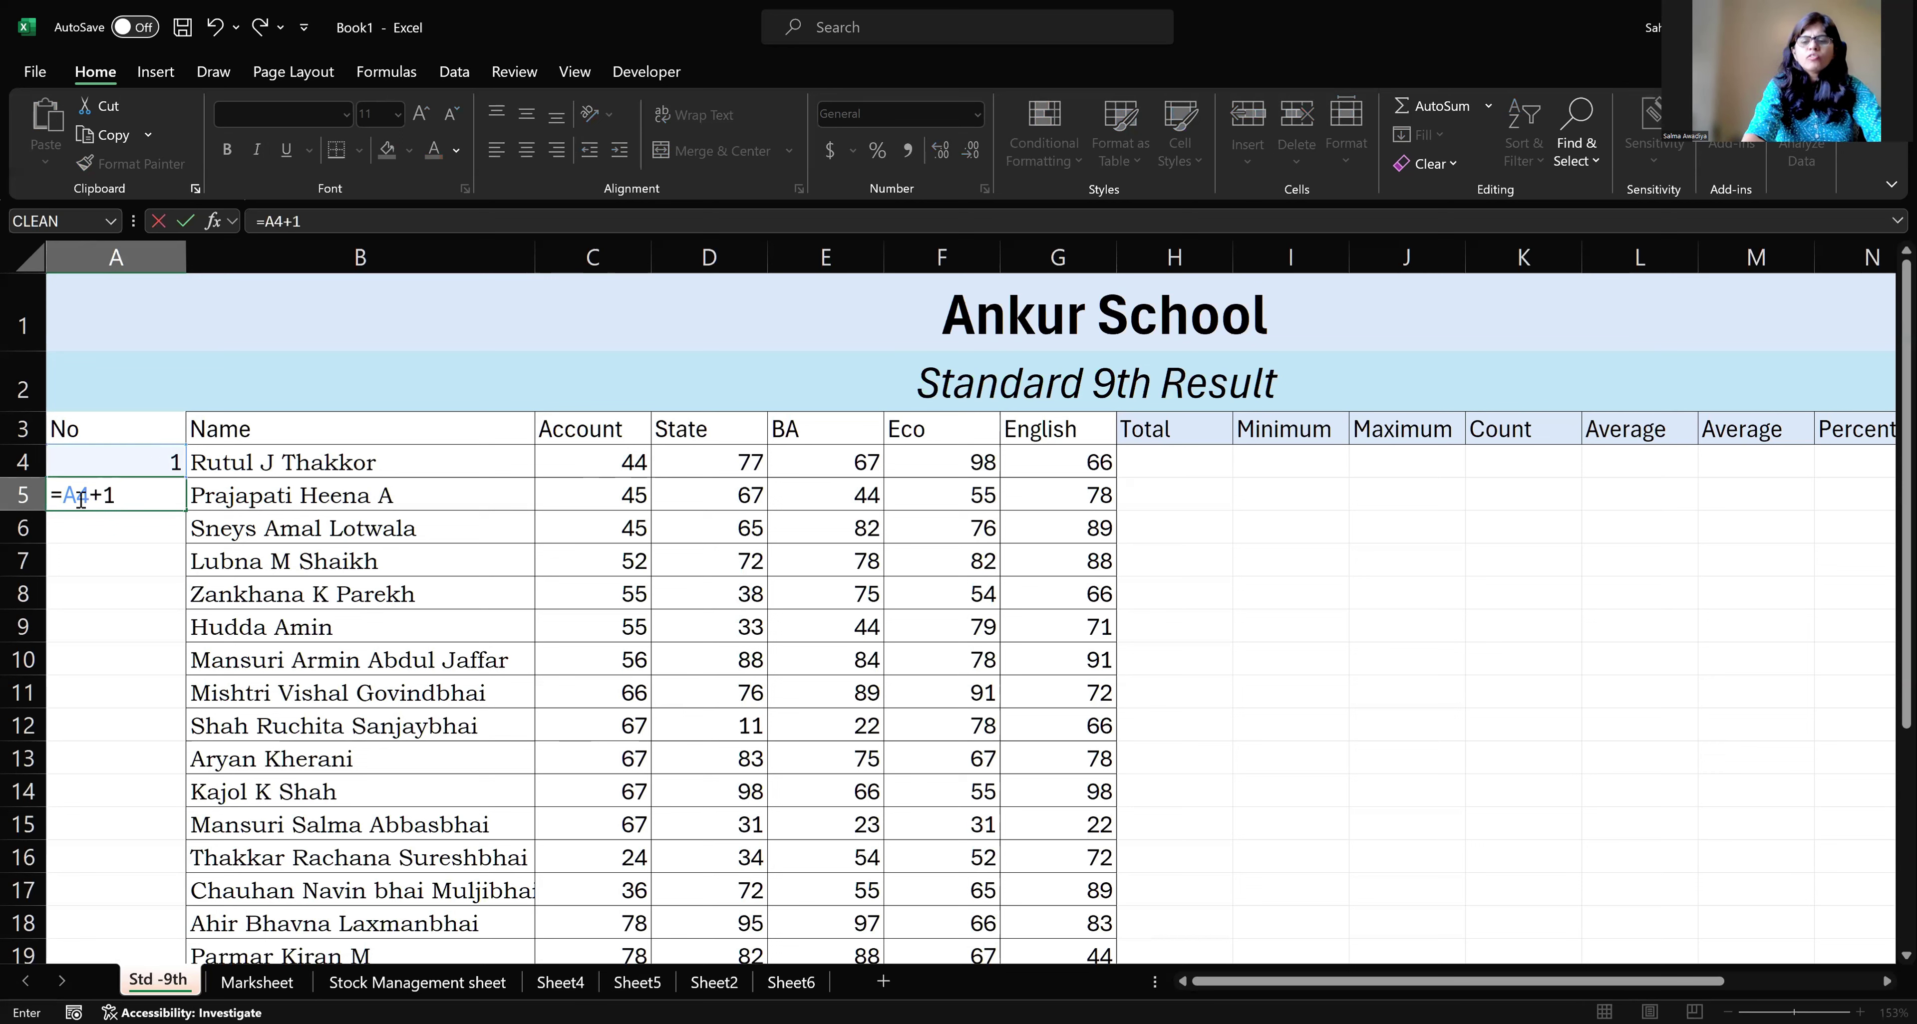
{"action": "key", "text": "Return"}
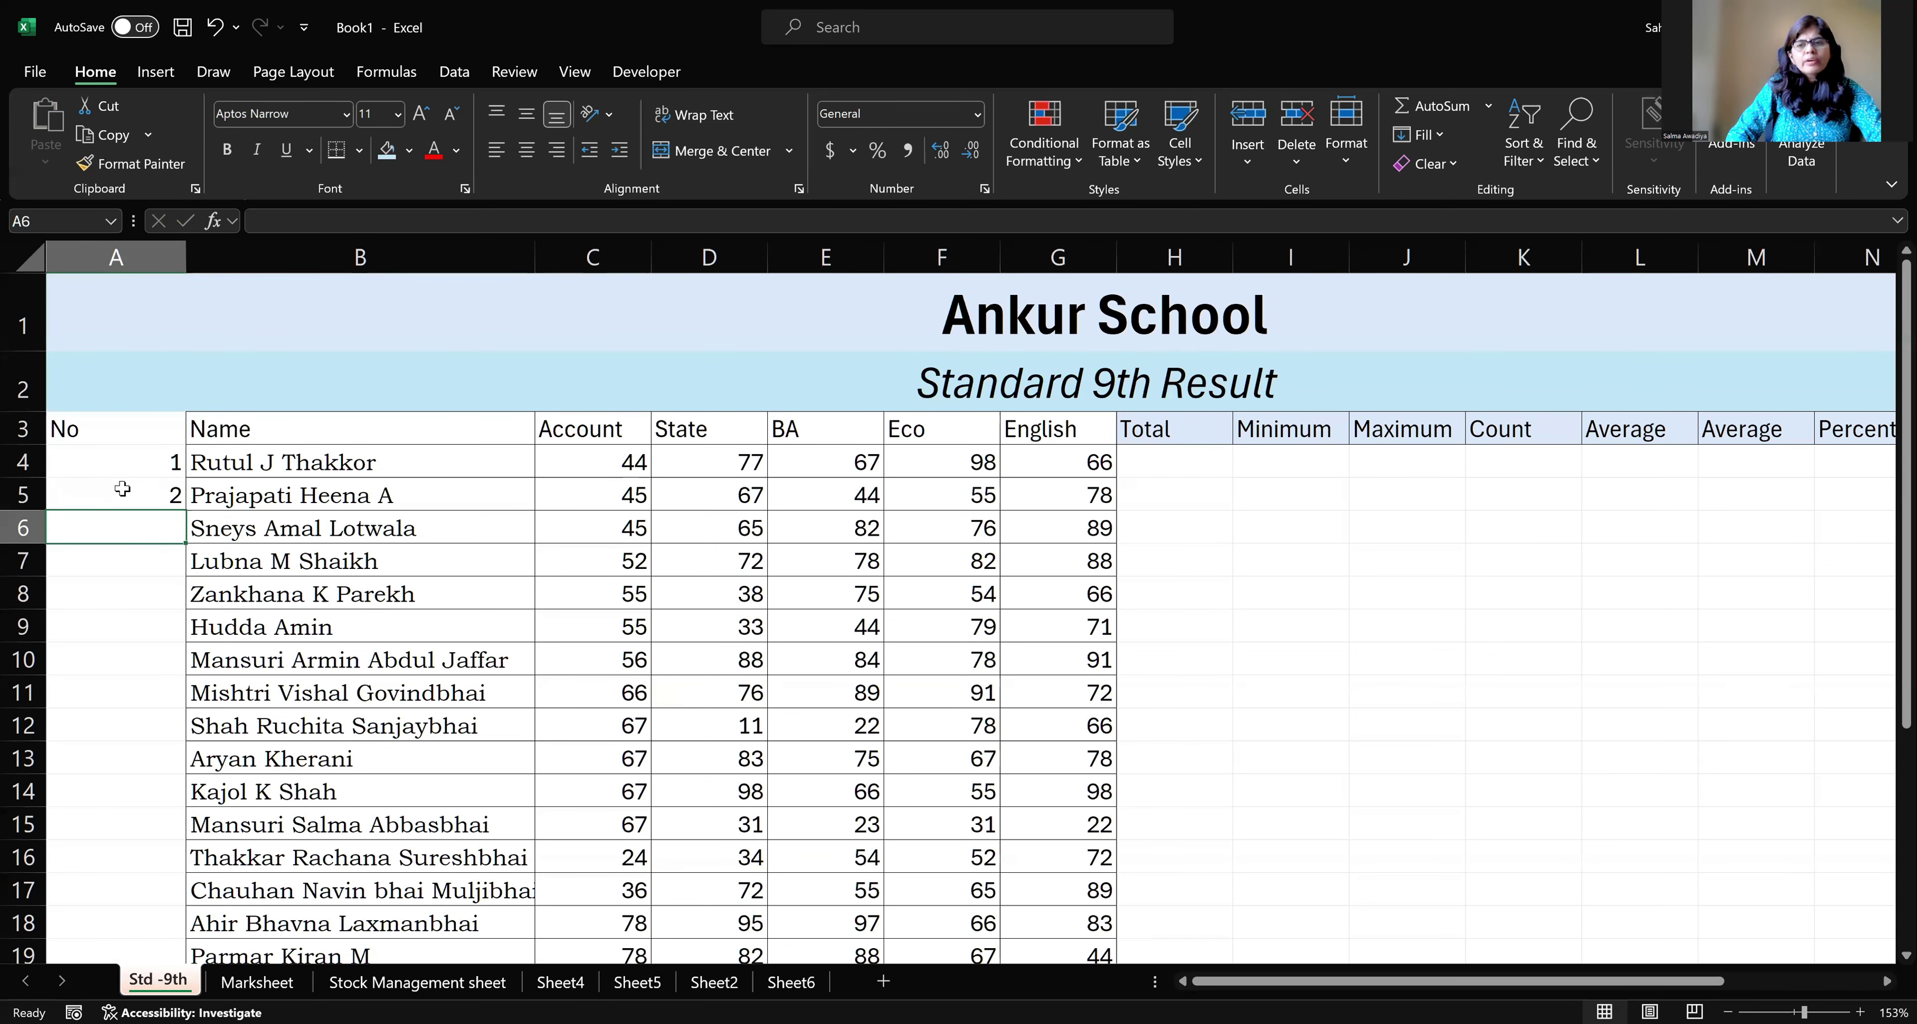
{"action": "left_click", "coordinate": [128, 492]}
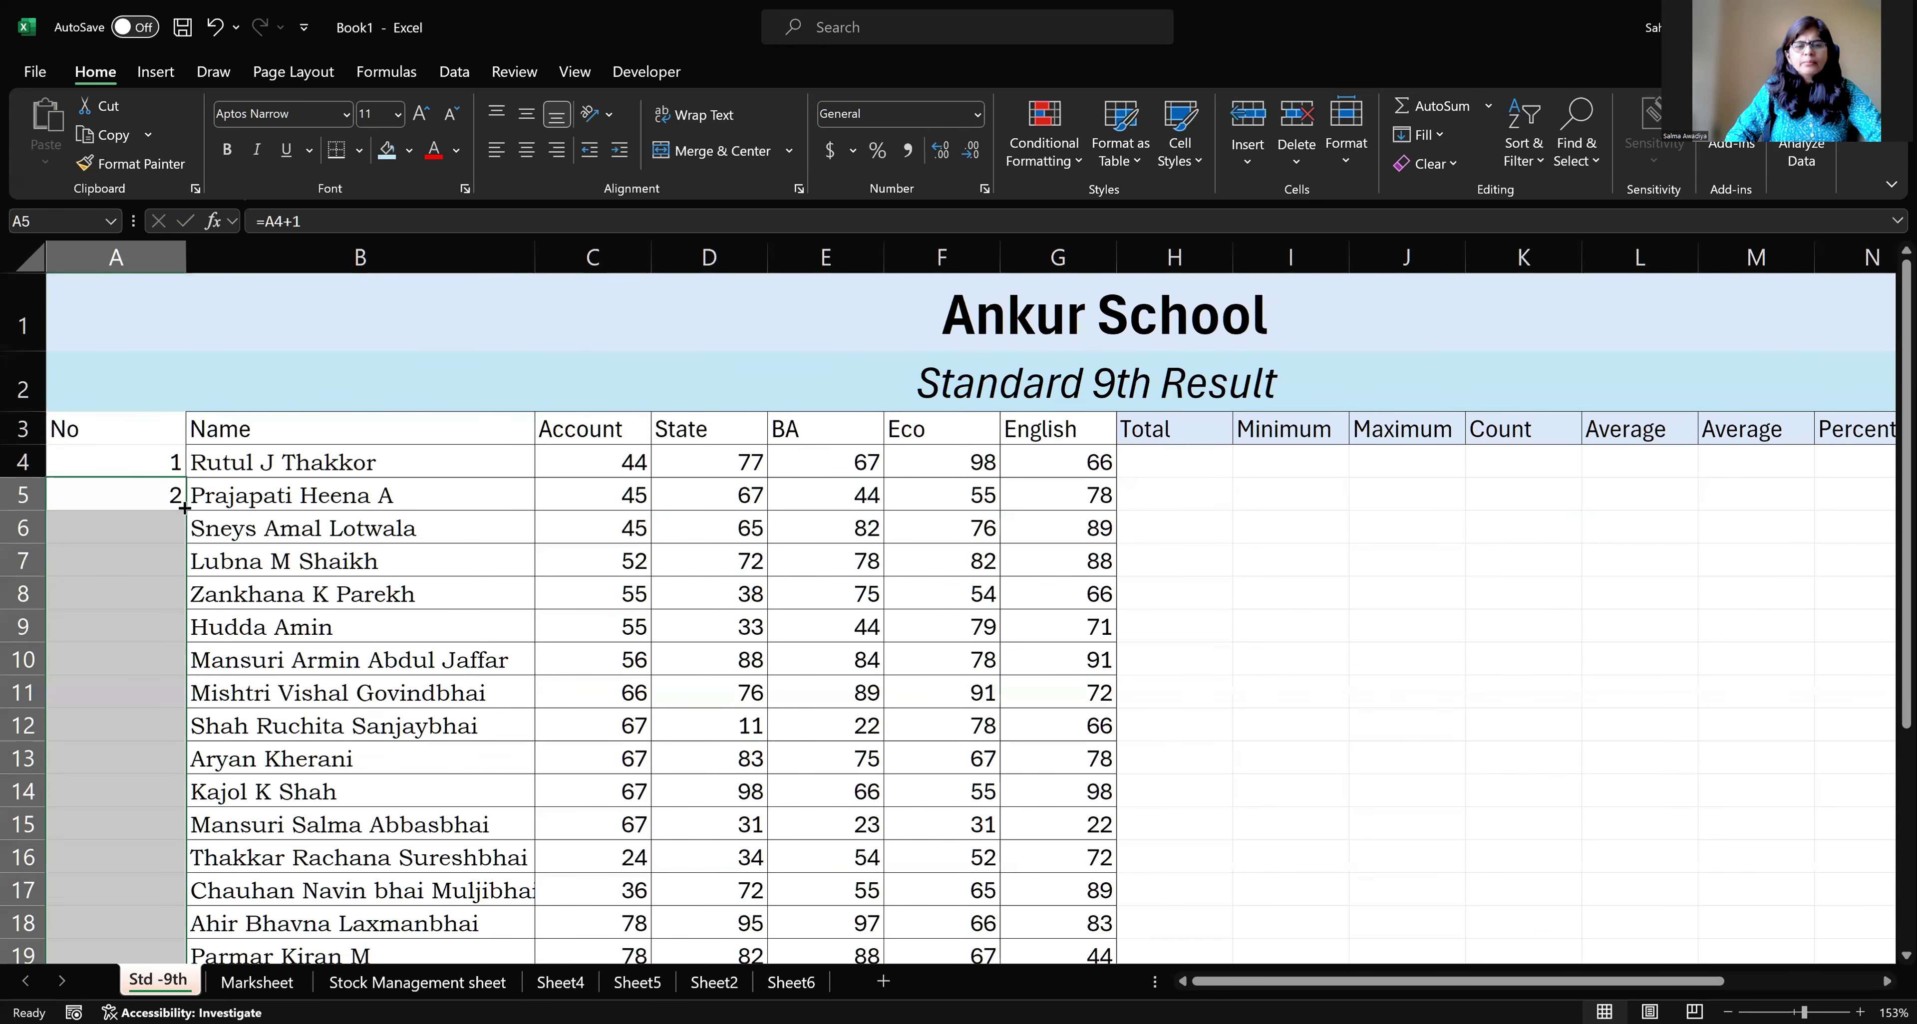
{"action": "left_click_drag", "start_coordinate": [184, 507], "coordinate": [190, 956]}
{"action": "scroll", "coordinate": [196, 626], "scroll_direction": "down", "scroll_amount": 2}
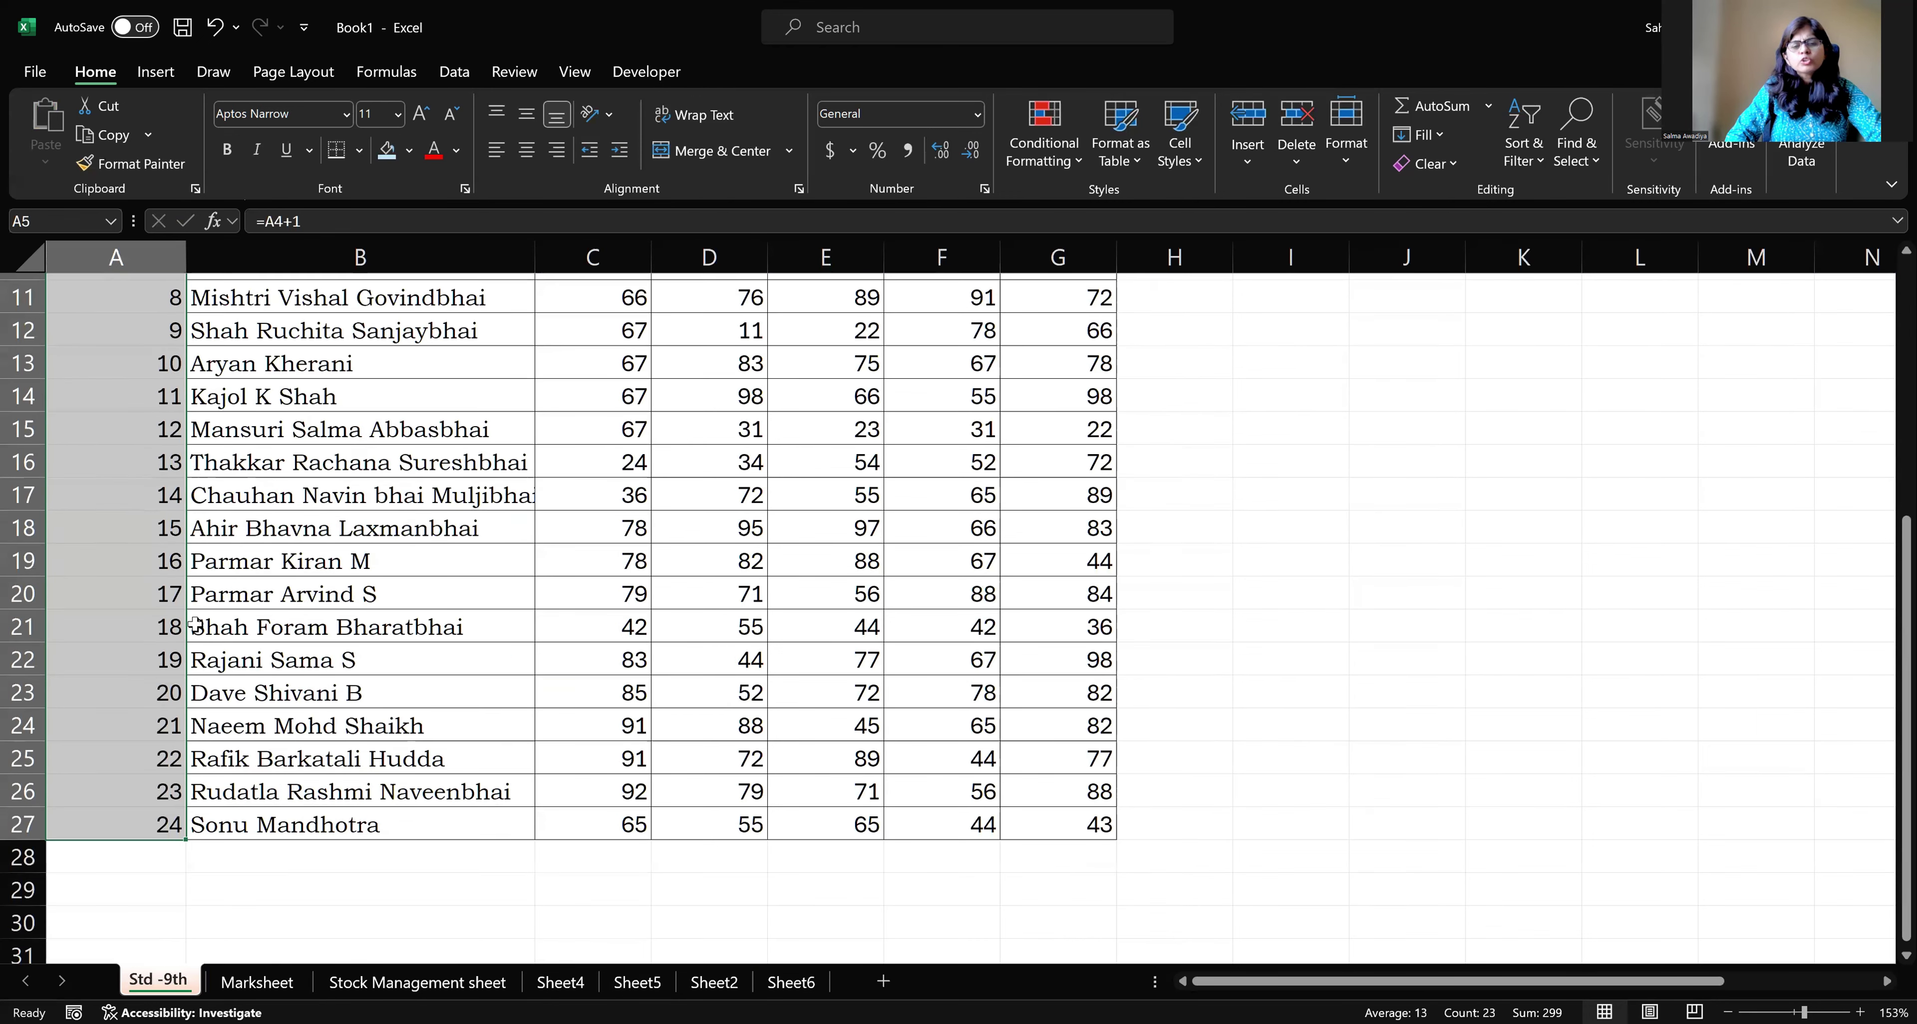
{"action": "scroll", "coordinate": [196, 626], "scroll_direction": "up", "scroll_amount": 4}
{"action": "scroll", "coordinate": [187, 623], "scroll_direction": "up", "scroll_amount": 1}
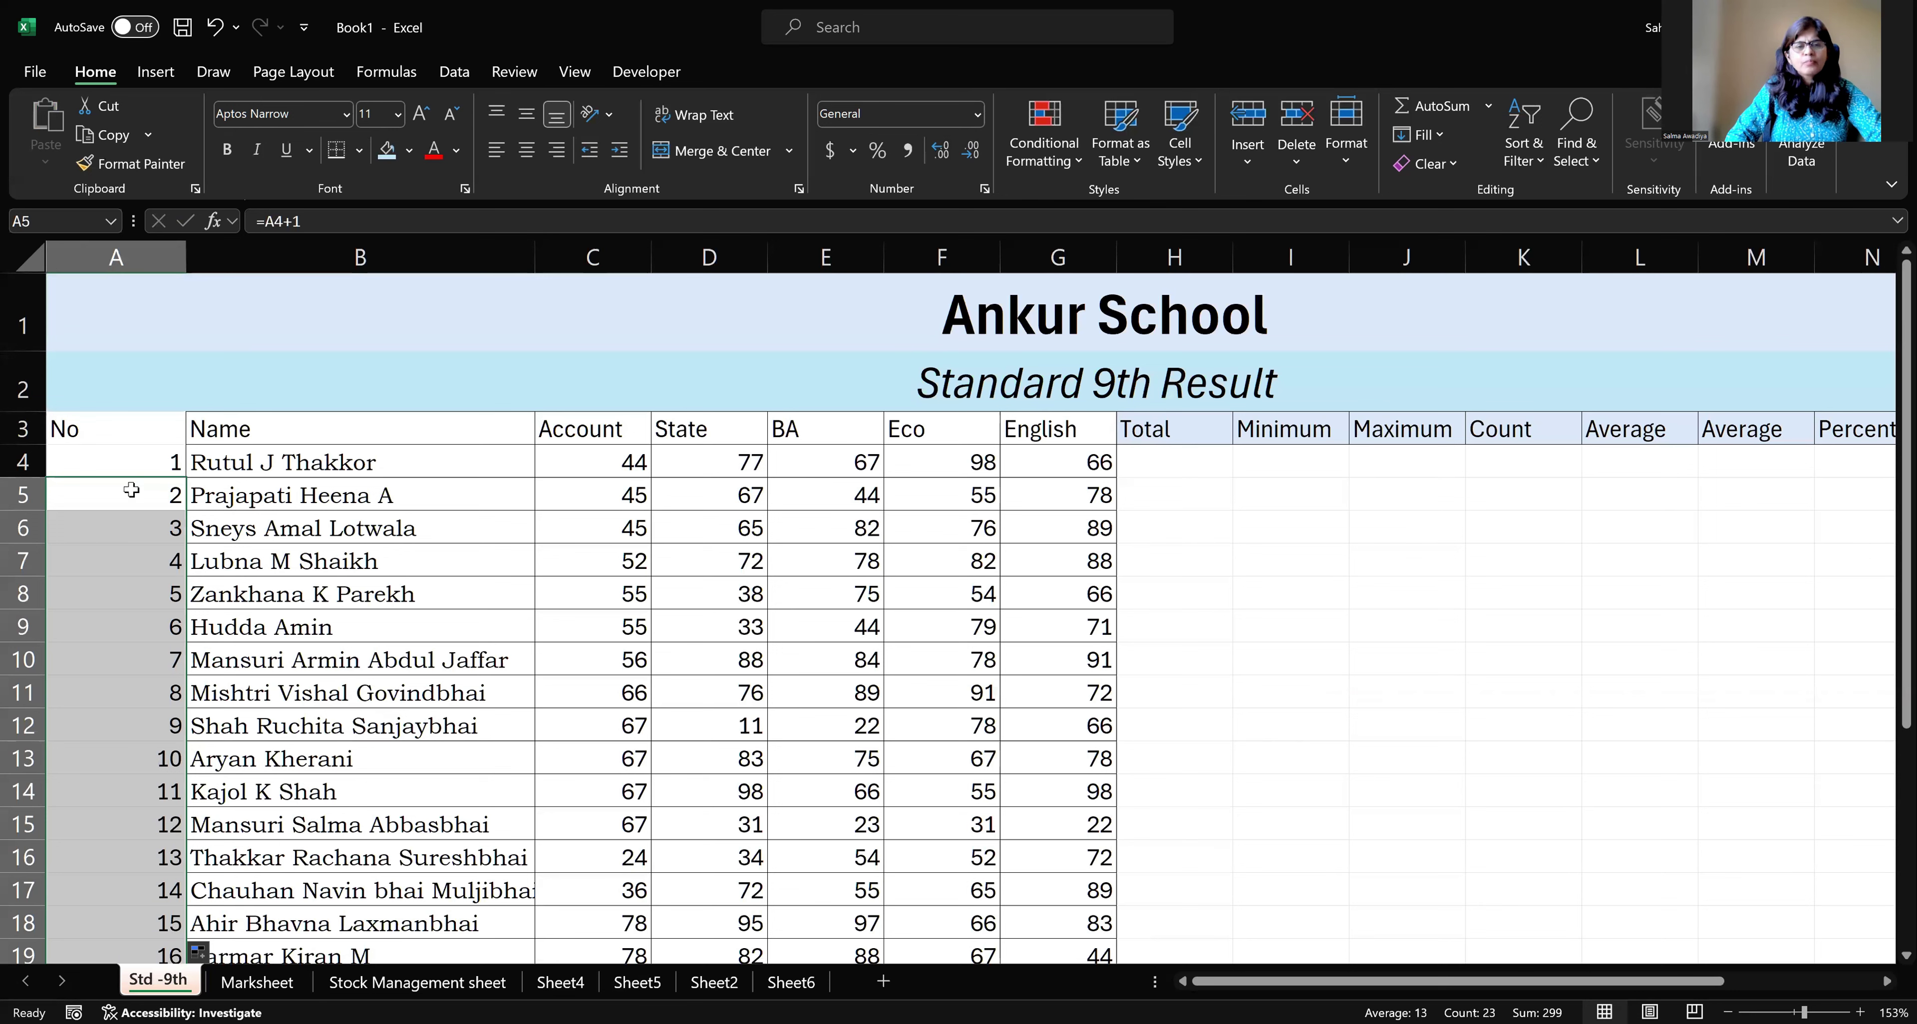
Step: Narrow column A slightly and select the serial numbers in rows 9 to 11
{"action": "left_click_drag", "start_coordinate": [184, 264], "coordinate": [157, 267]}
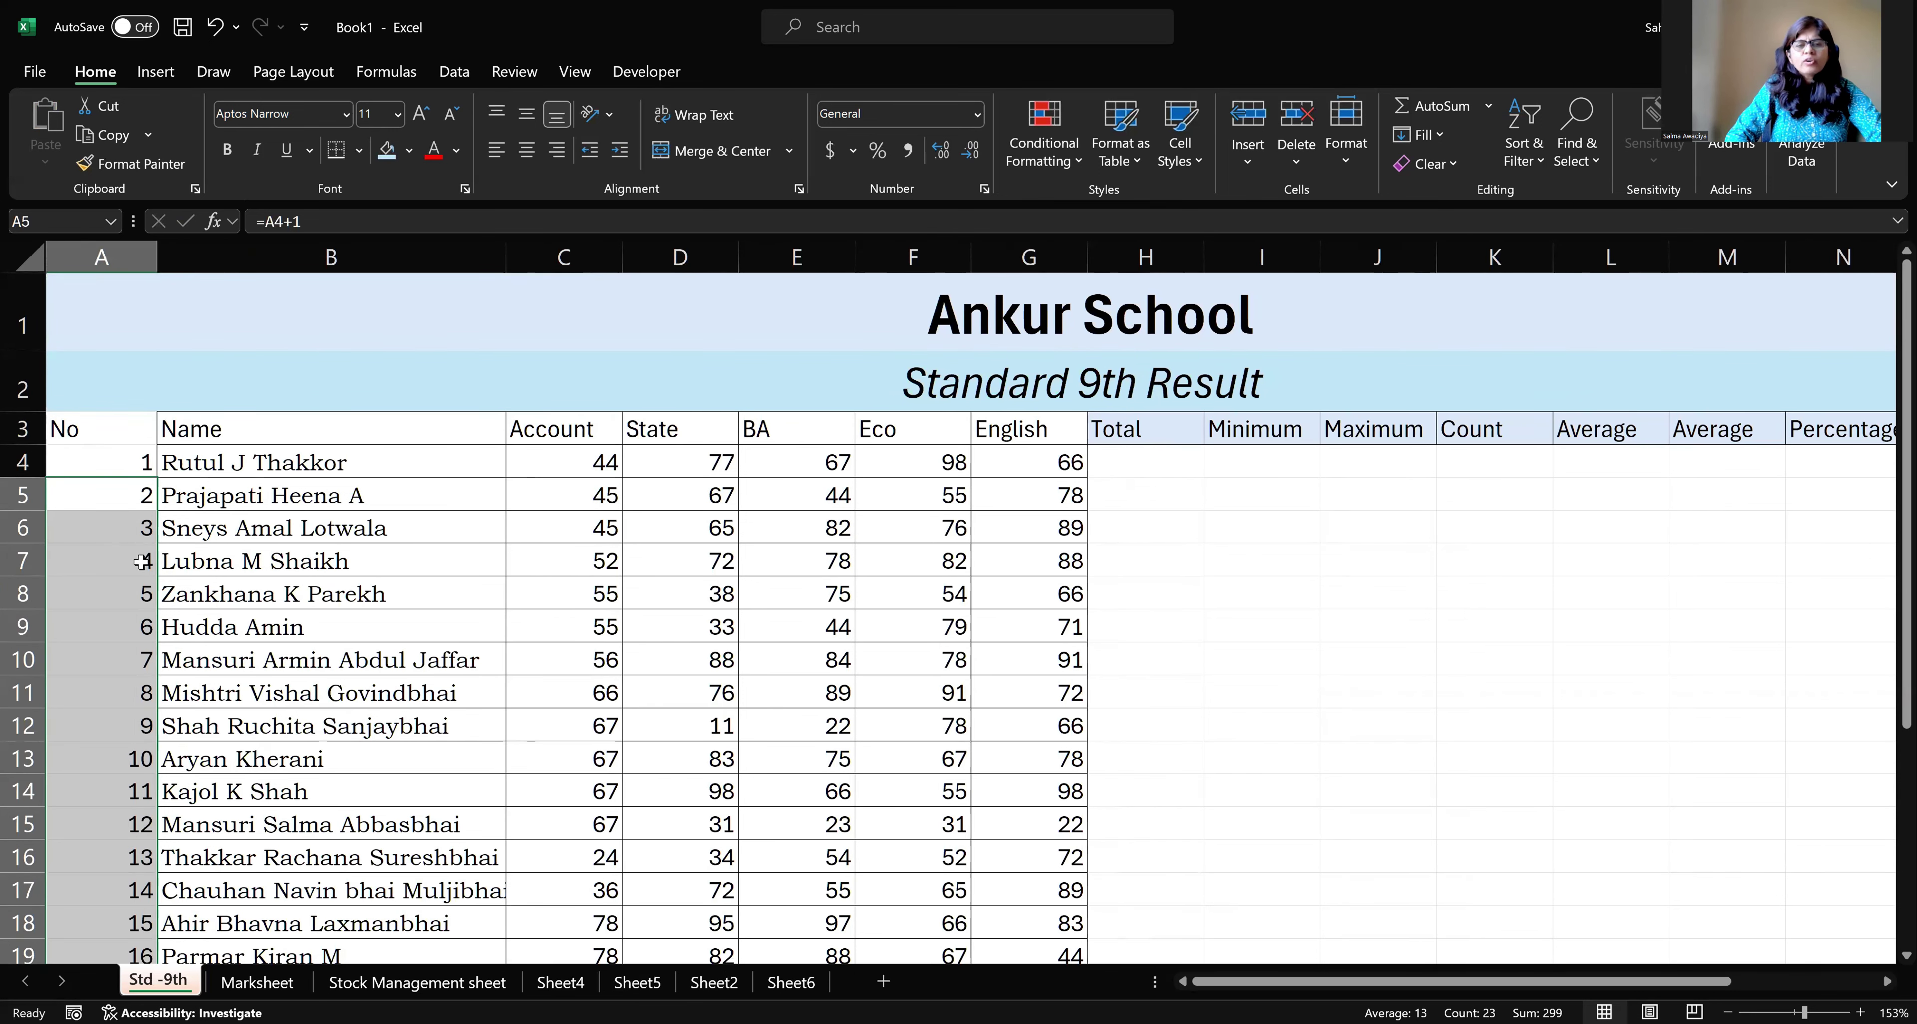
{"action": "left_click", "coordinate": [140, 684]}
{"action": "left_click_drag", "start_coordinate": [133, 633], "coordinate": [141, 703]}
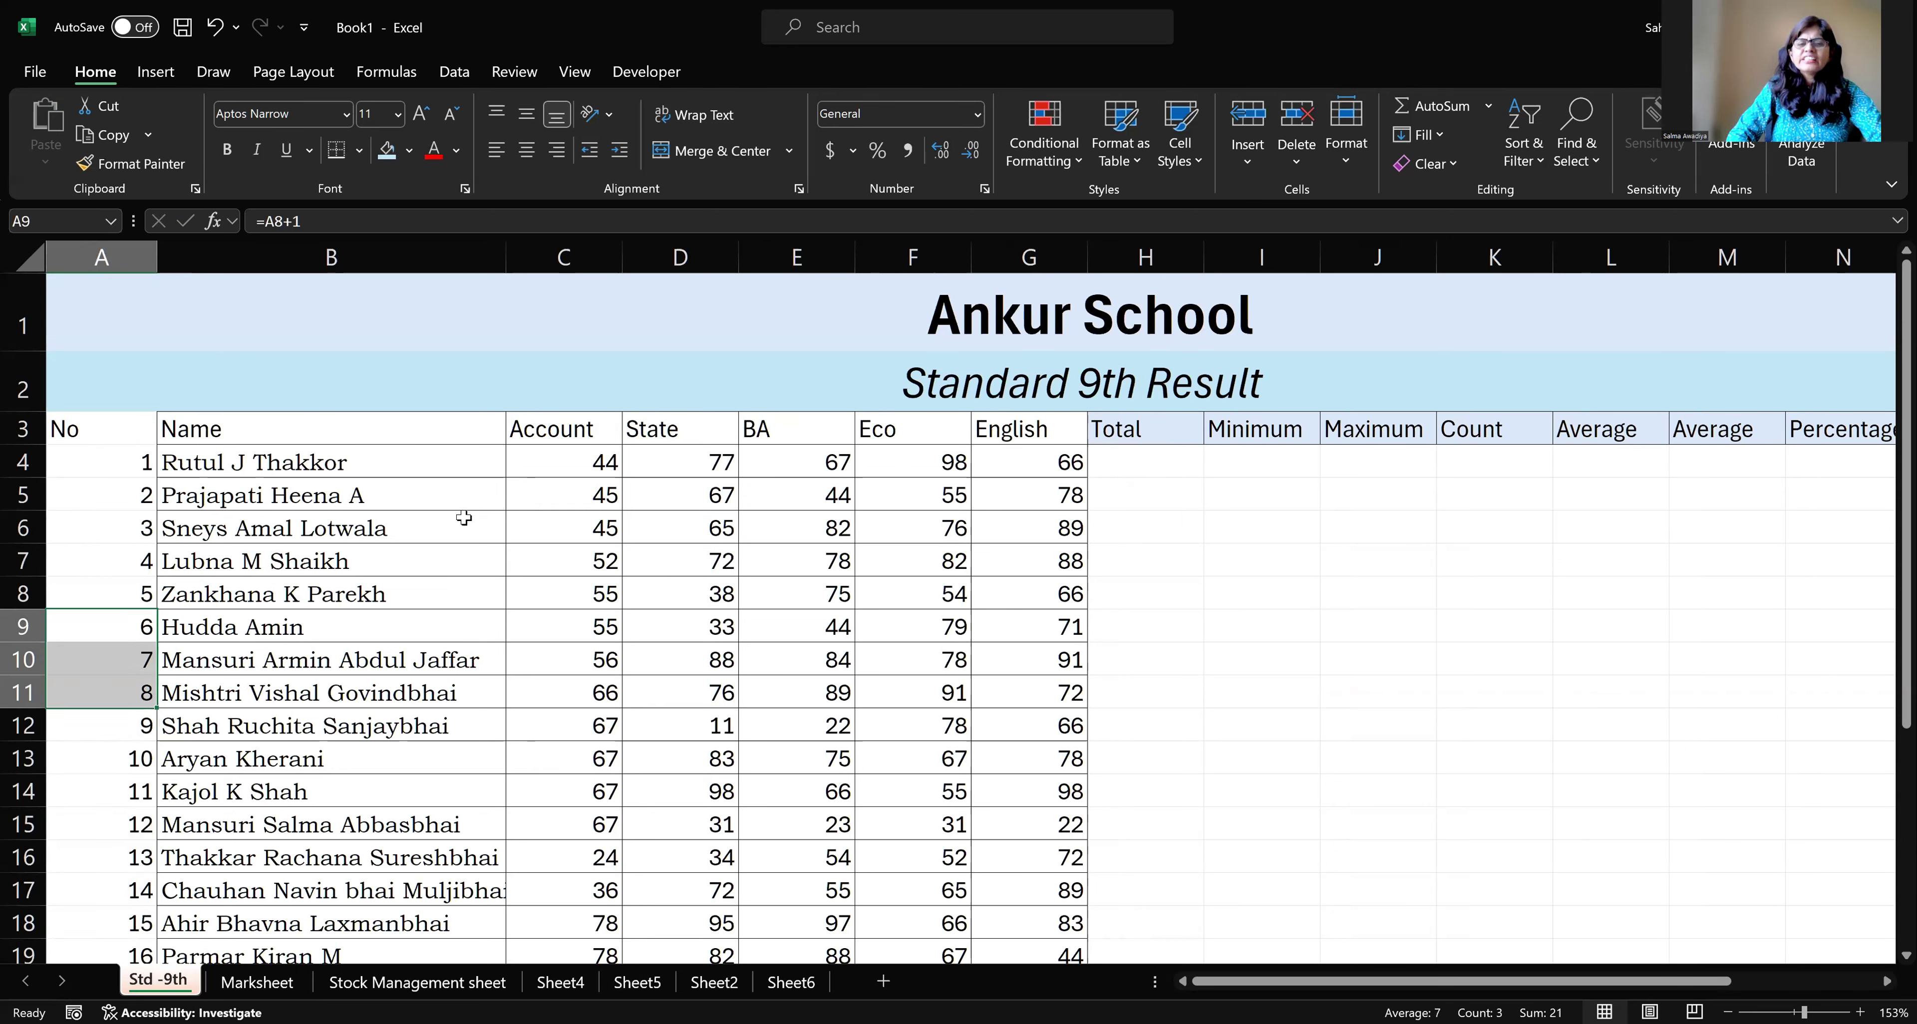
Step: Delete sheet rows 9 to 11
{"action": "left_click", "coordinate": [1296, 164]}
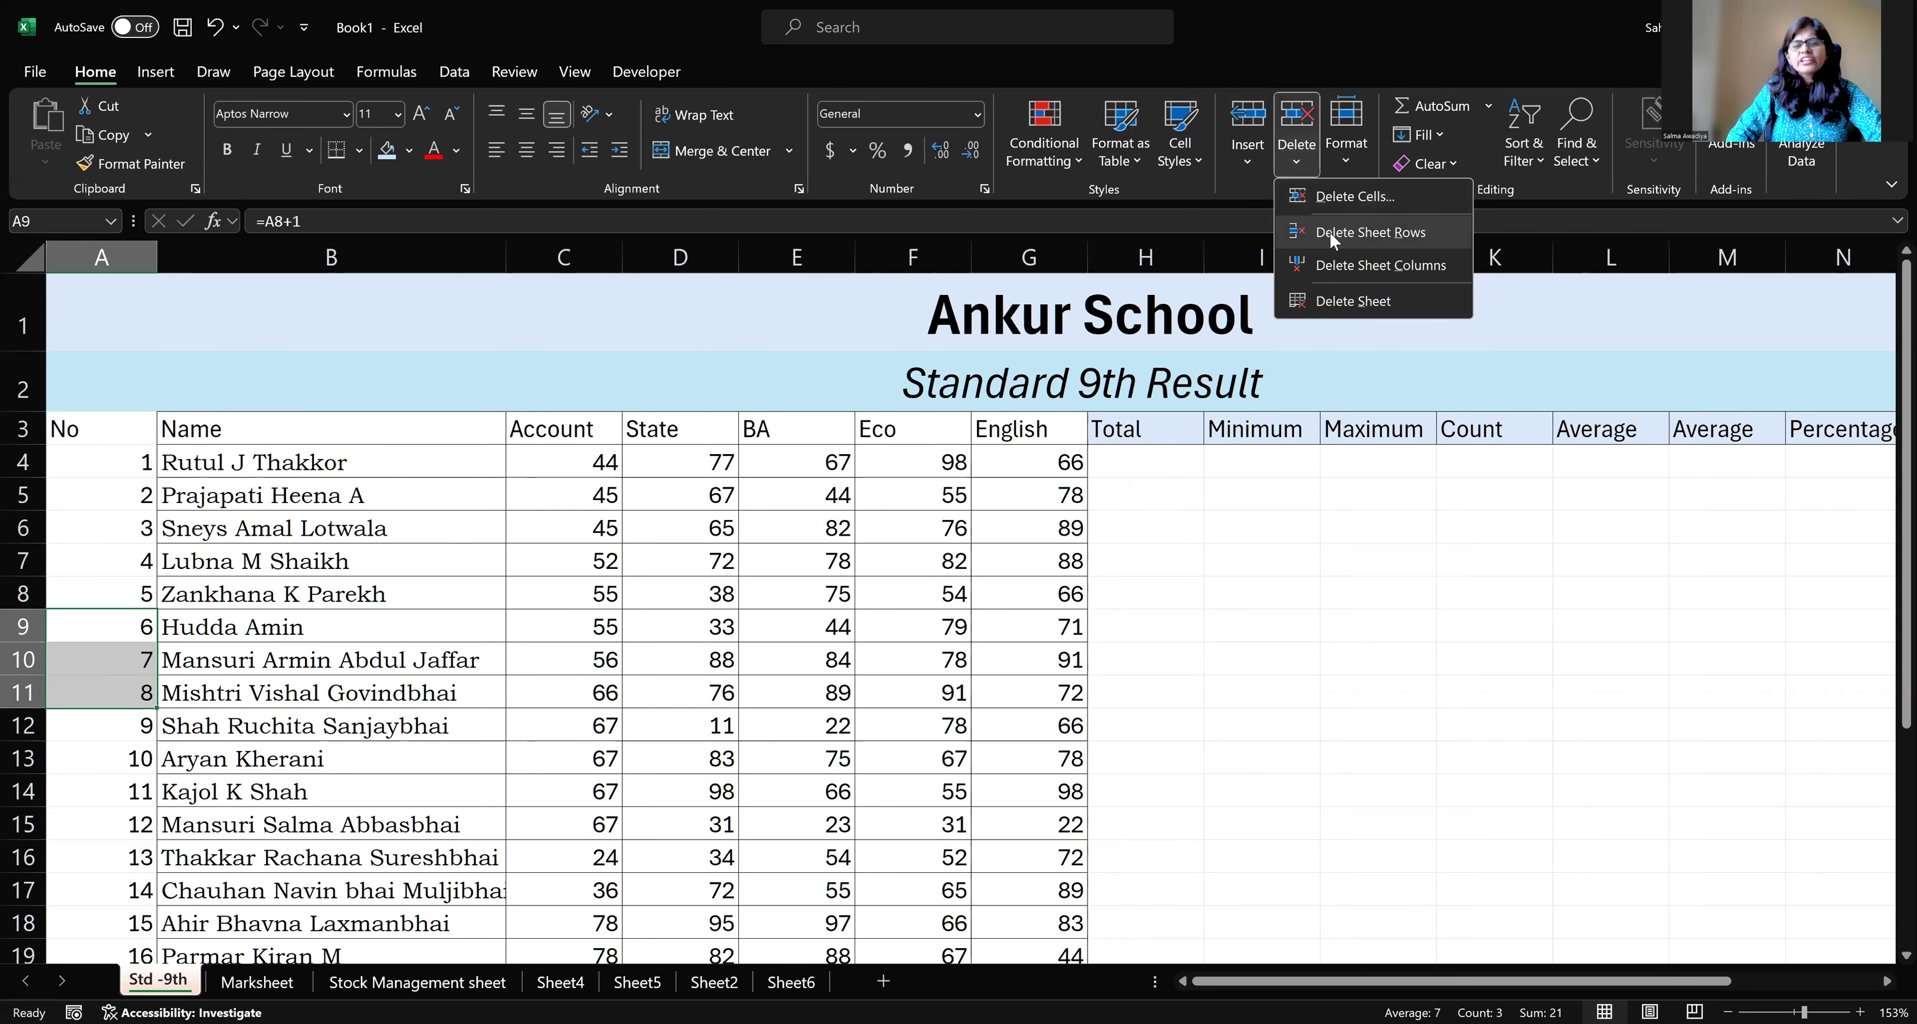
{"action": "left_click", "coordinate": [1330, 232]}
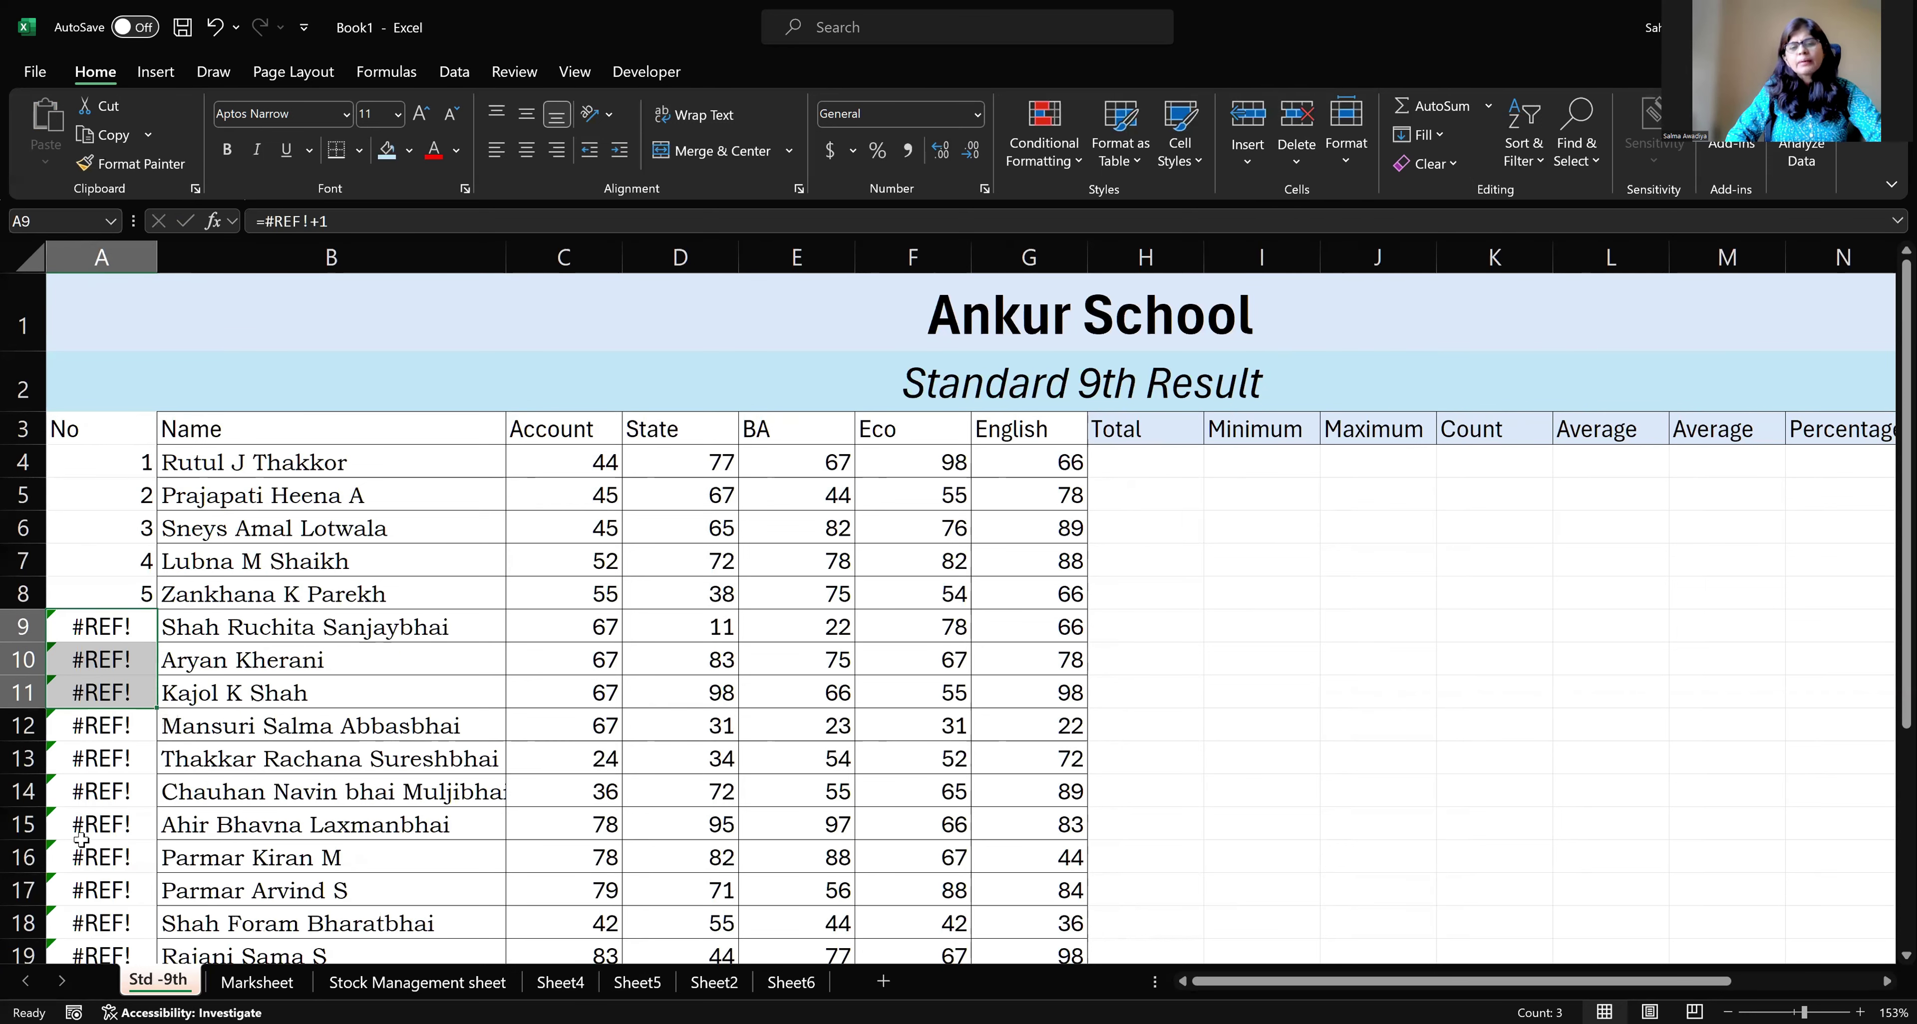
{"action": "scroll", "coordinate": [81, 839], "scroll_direction": "down", "scroll_amount": 2}
{"action": "scroll", "coordinate": [122, 597], "scroll_direction": "up", "scroll_amount": 2}
Step: Refill the numbering formula down from A8 and centre the No column with its heading
{"action": "left_click", "coordinate": [122, 597]}
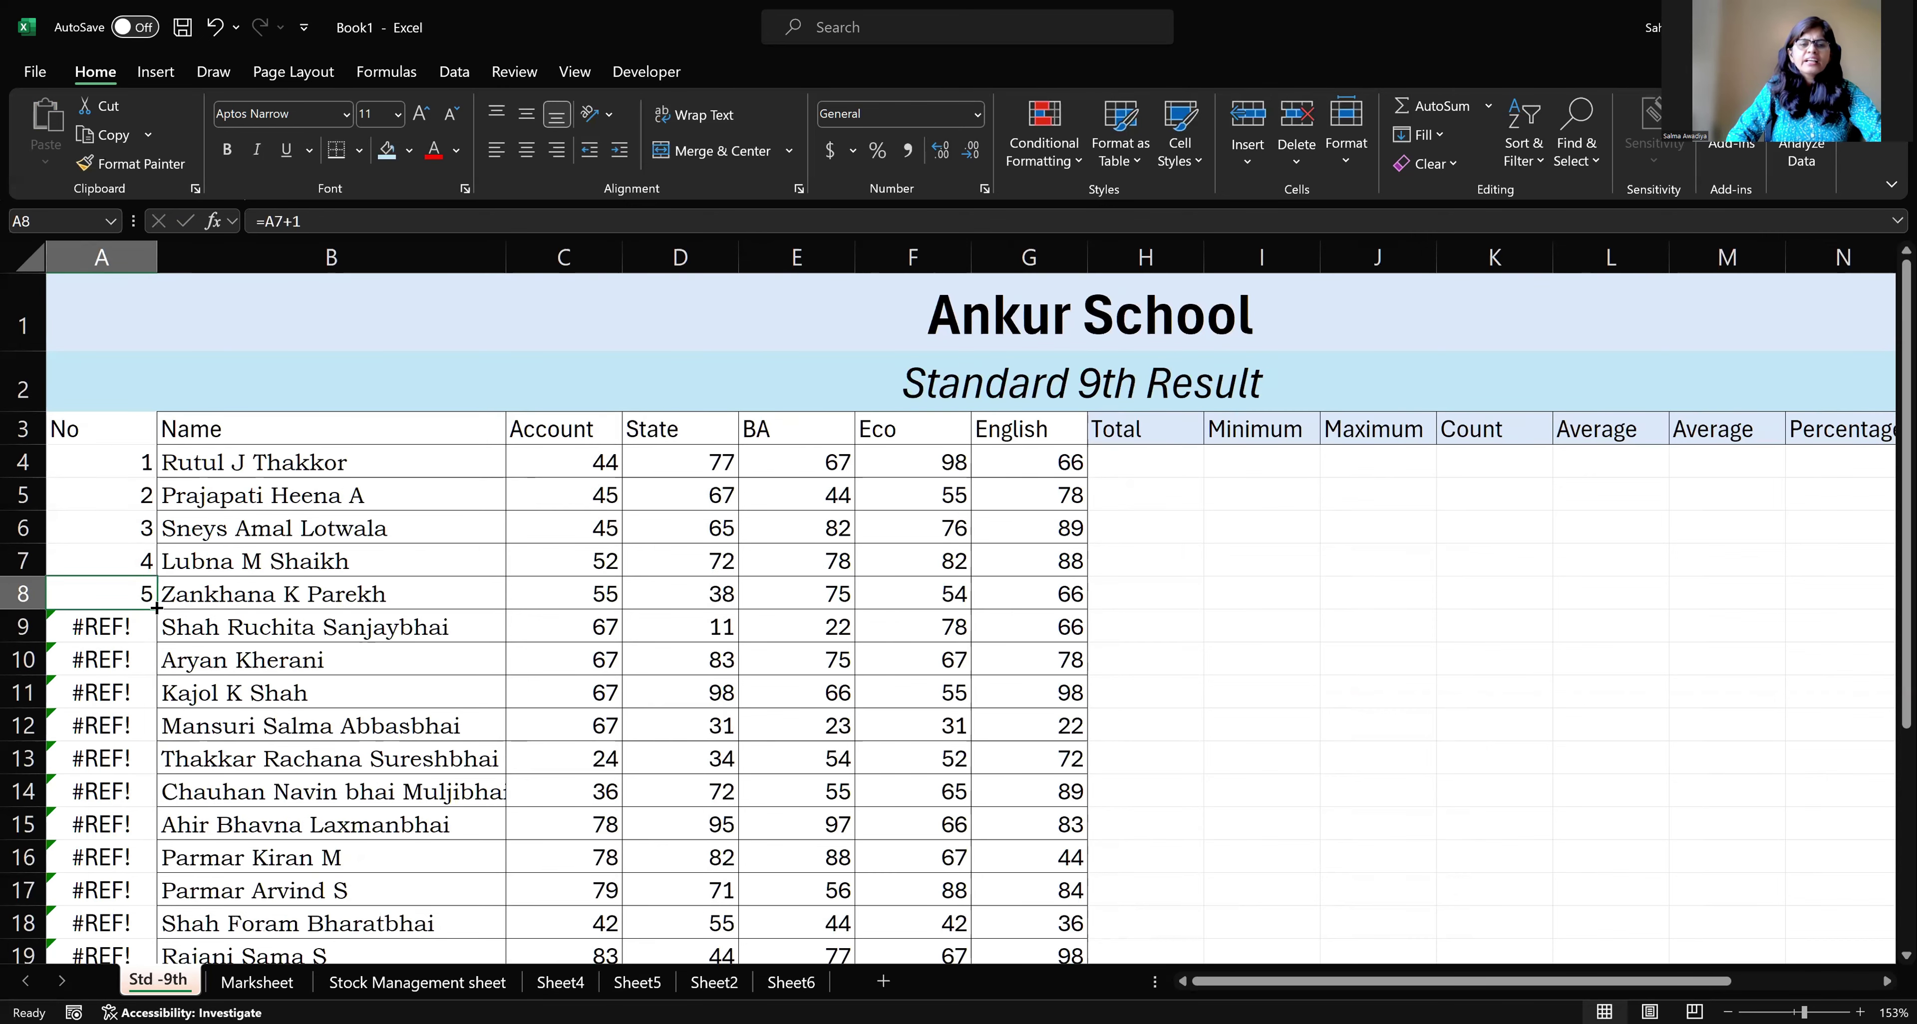
{"action": "double_click", "coordinate": [156, 608]}
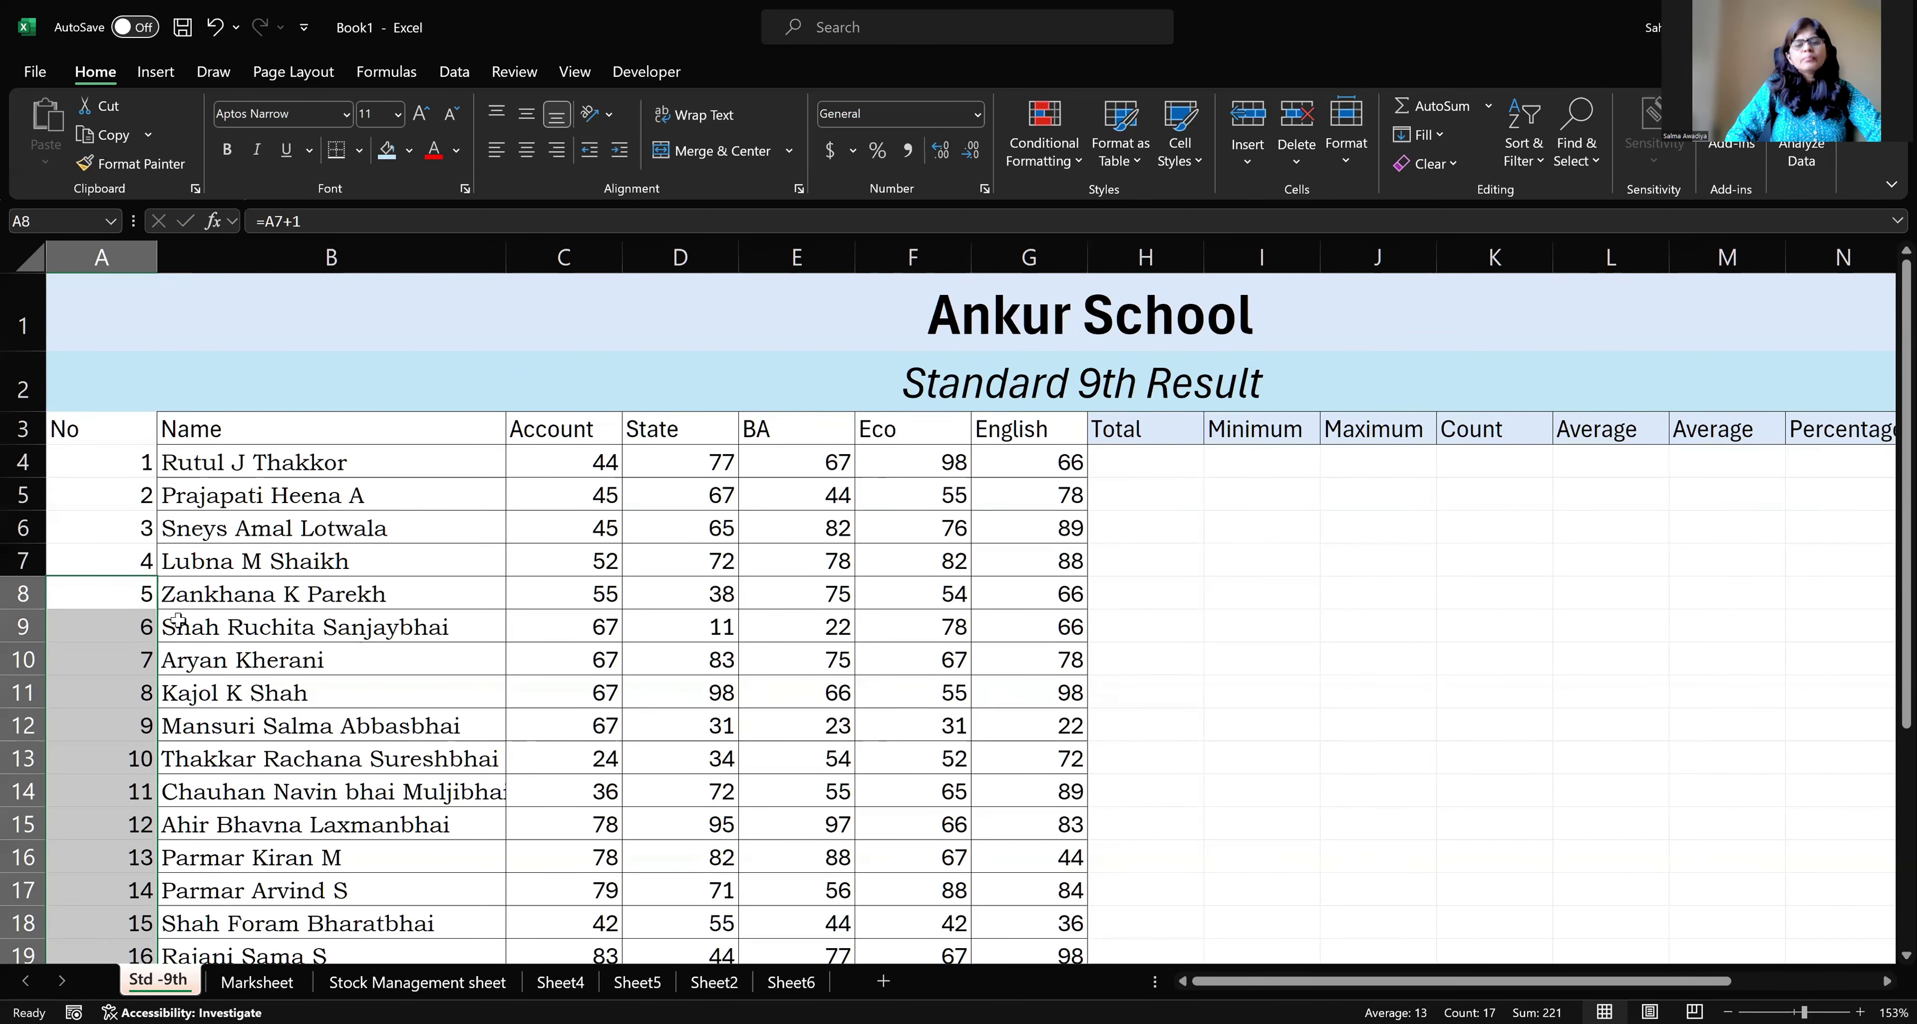
{"action": "scroll", "coordinate": [179, 620], "scroll_direction": "down", "scroll_amount": 4}
{"action": "scroll", "coordinate": [179, 620], "scroll_direction": "up", "scroll_amount": 3}
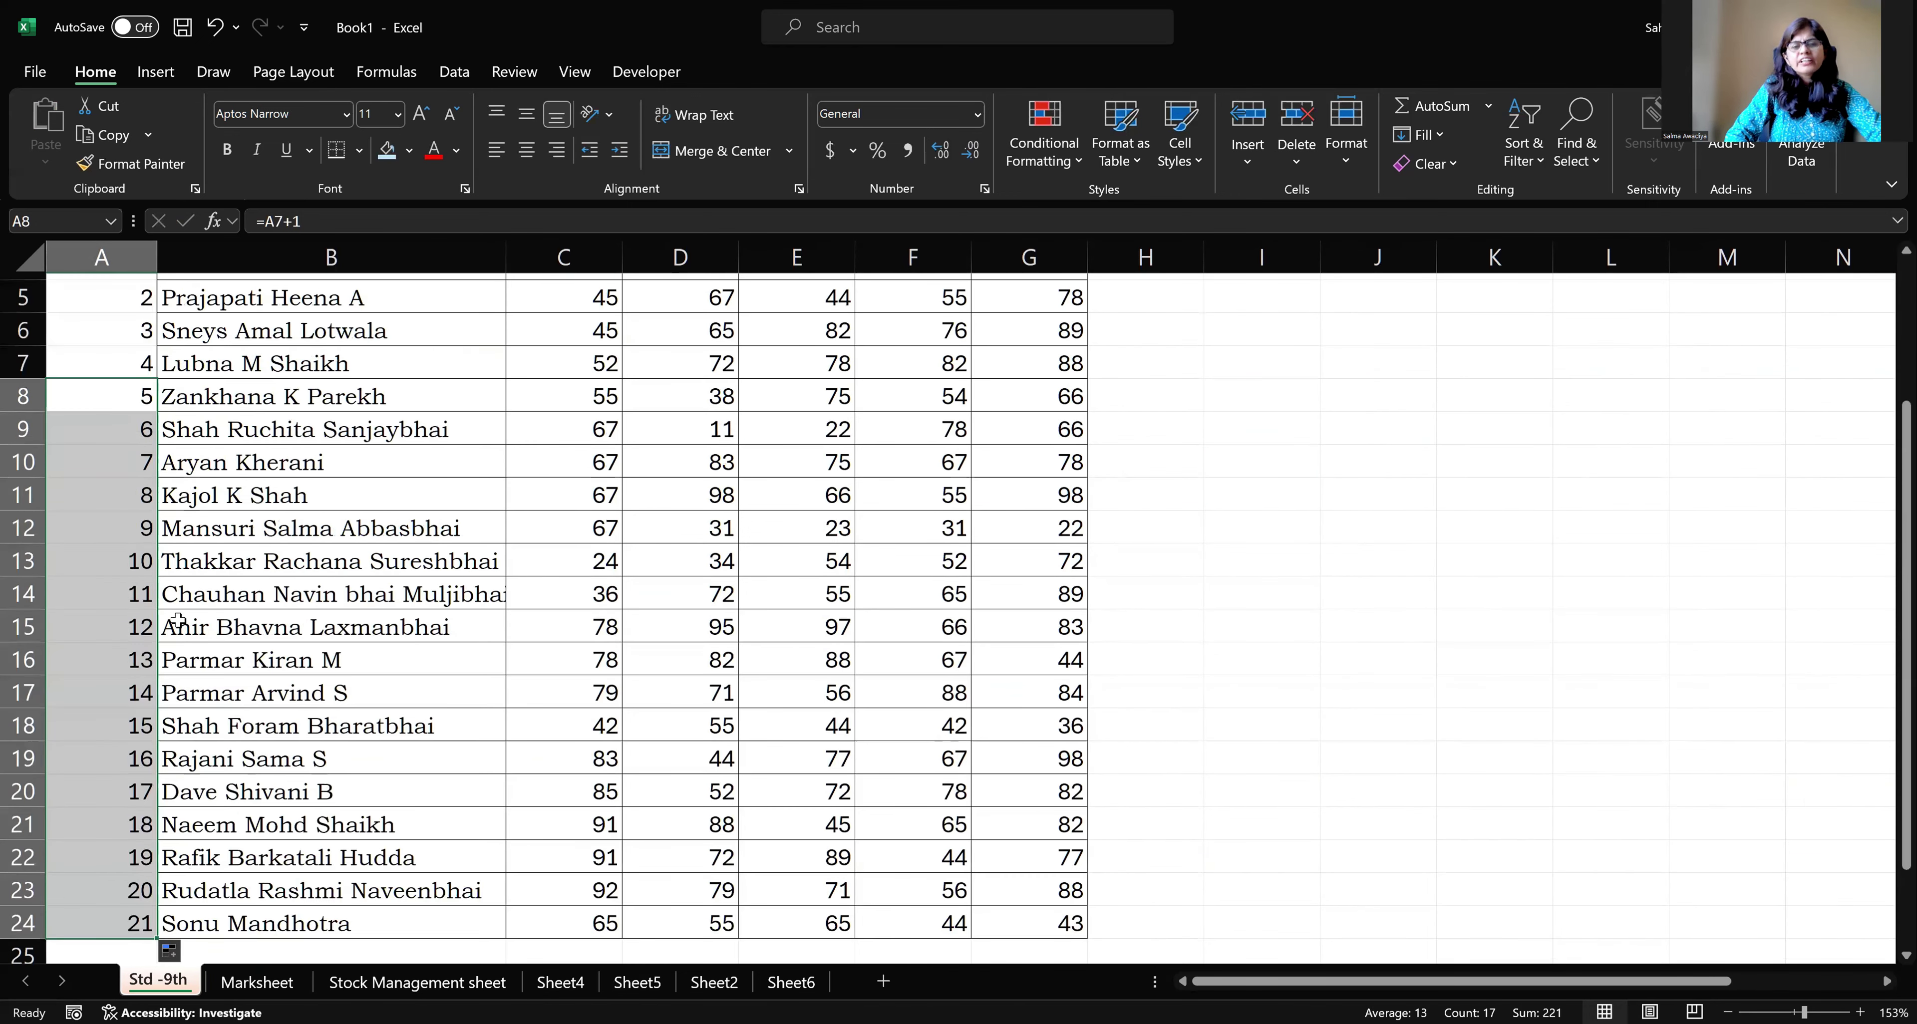
{"action": "scroll", "coordinate": [179, 620], "scroll_direction": "up", "scroll_amount": 1}
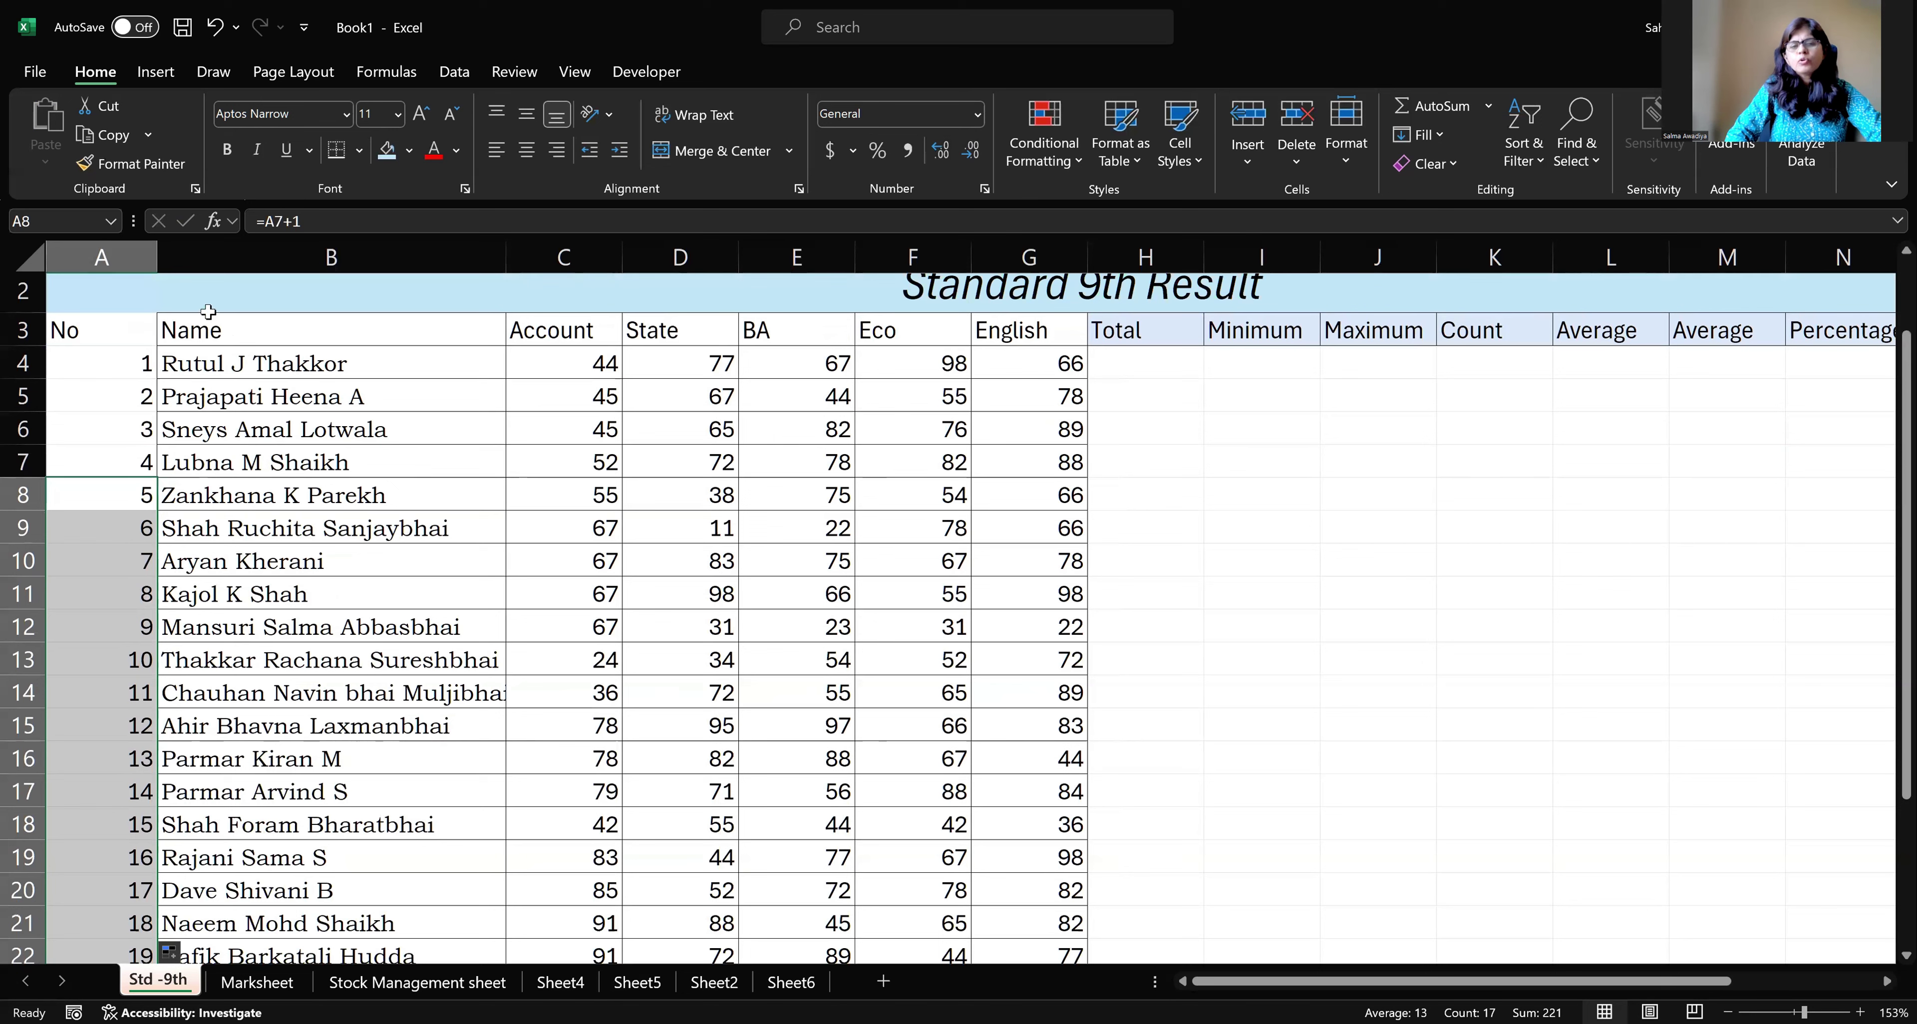
{"action": "left_click", "coordinate": [114, 297], "text": "shift"}
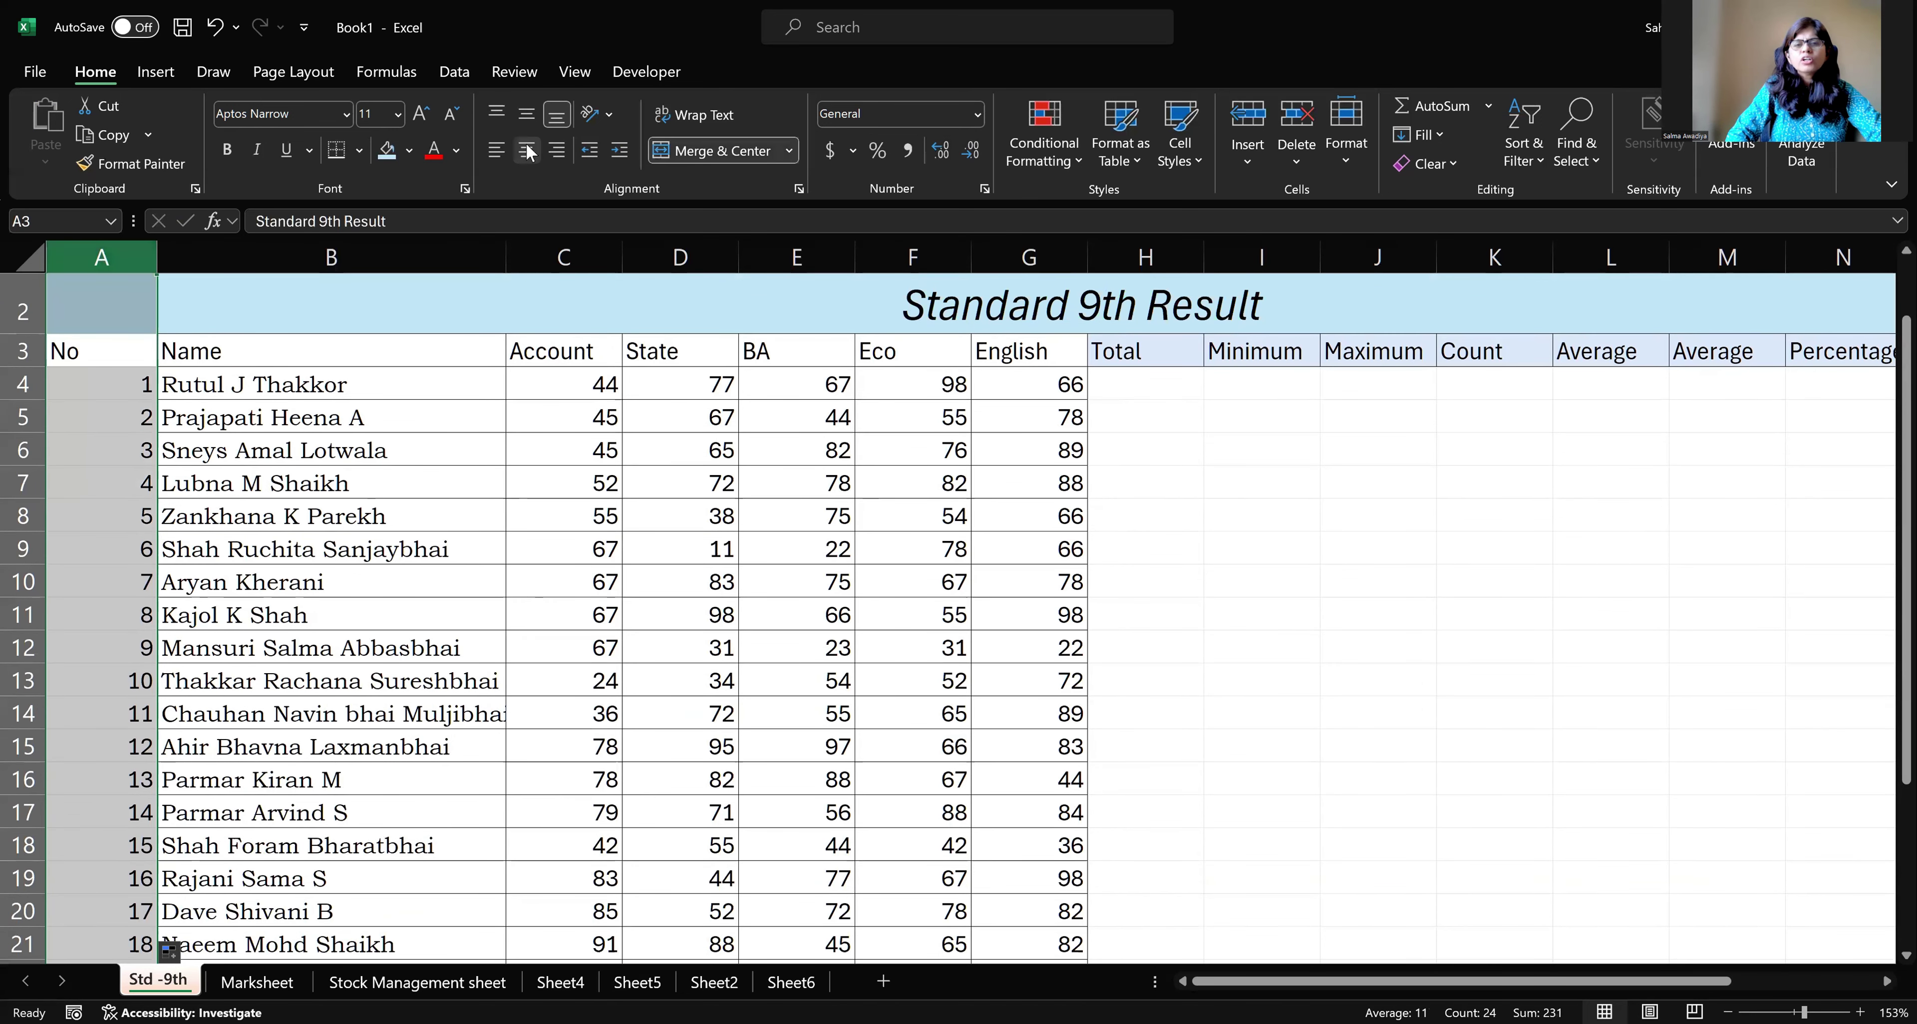
{"action": "left_click", "coordinate": [527, 152]}
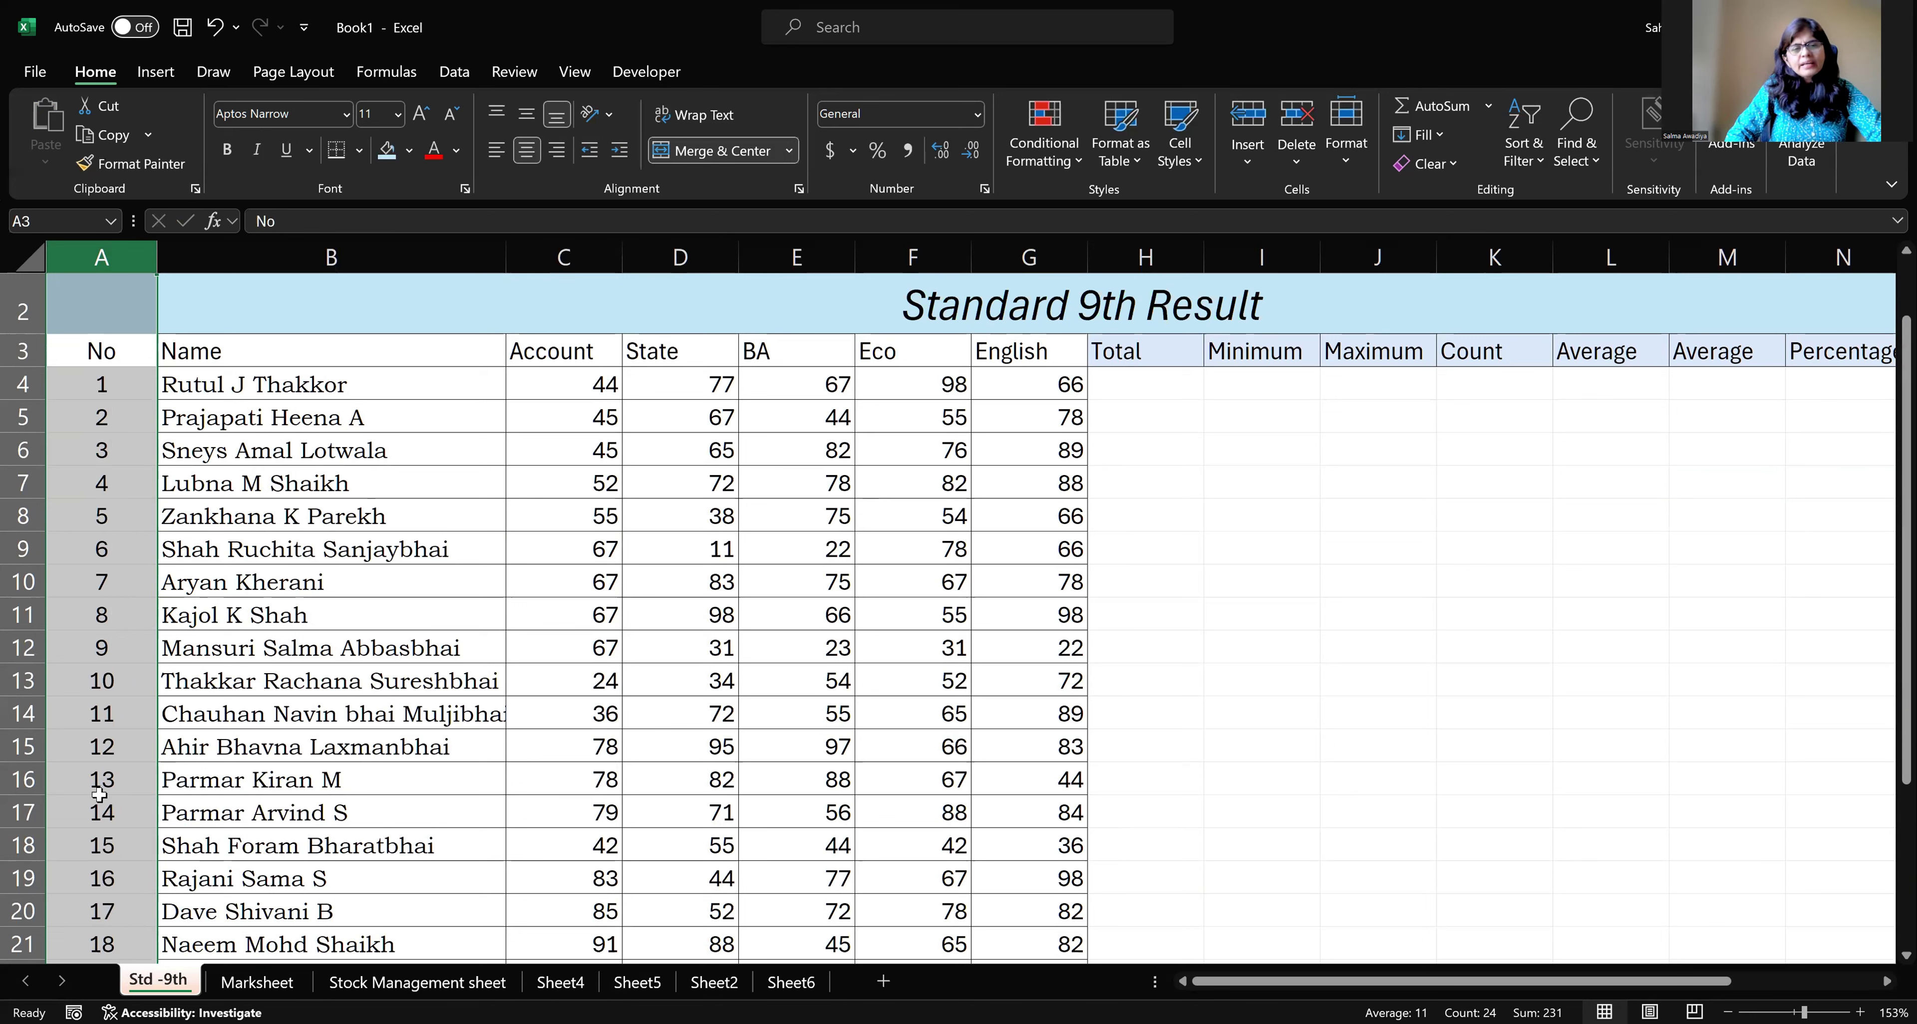
Step: Insert a blank row at row 10 and enter the new student's name in B10
{"action": "left_click", "coordinate": [223, 580]}
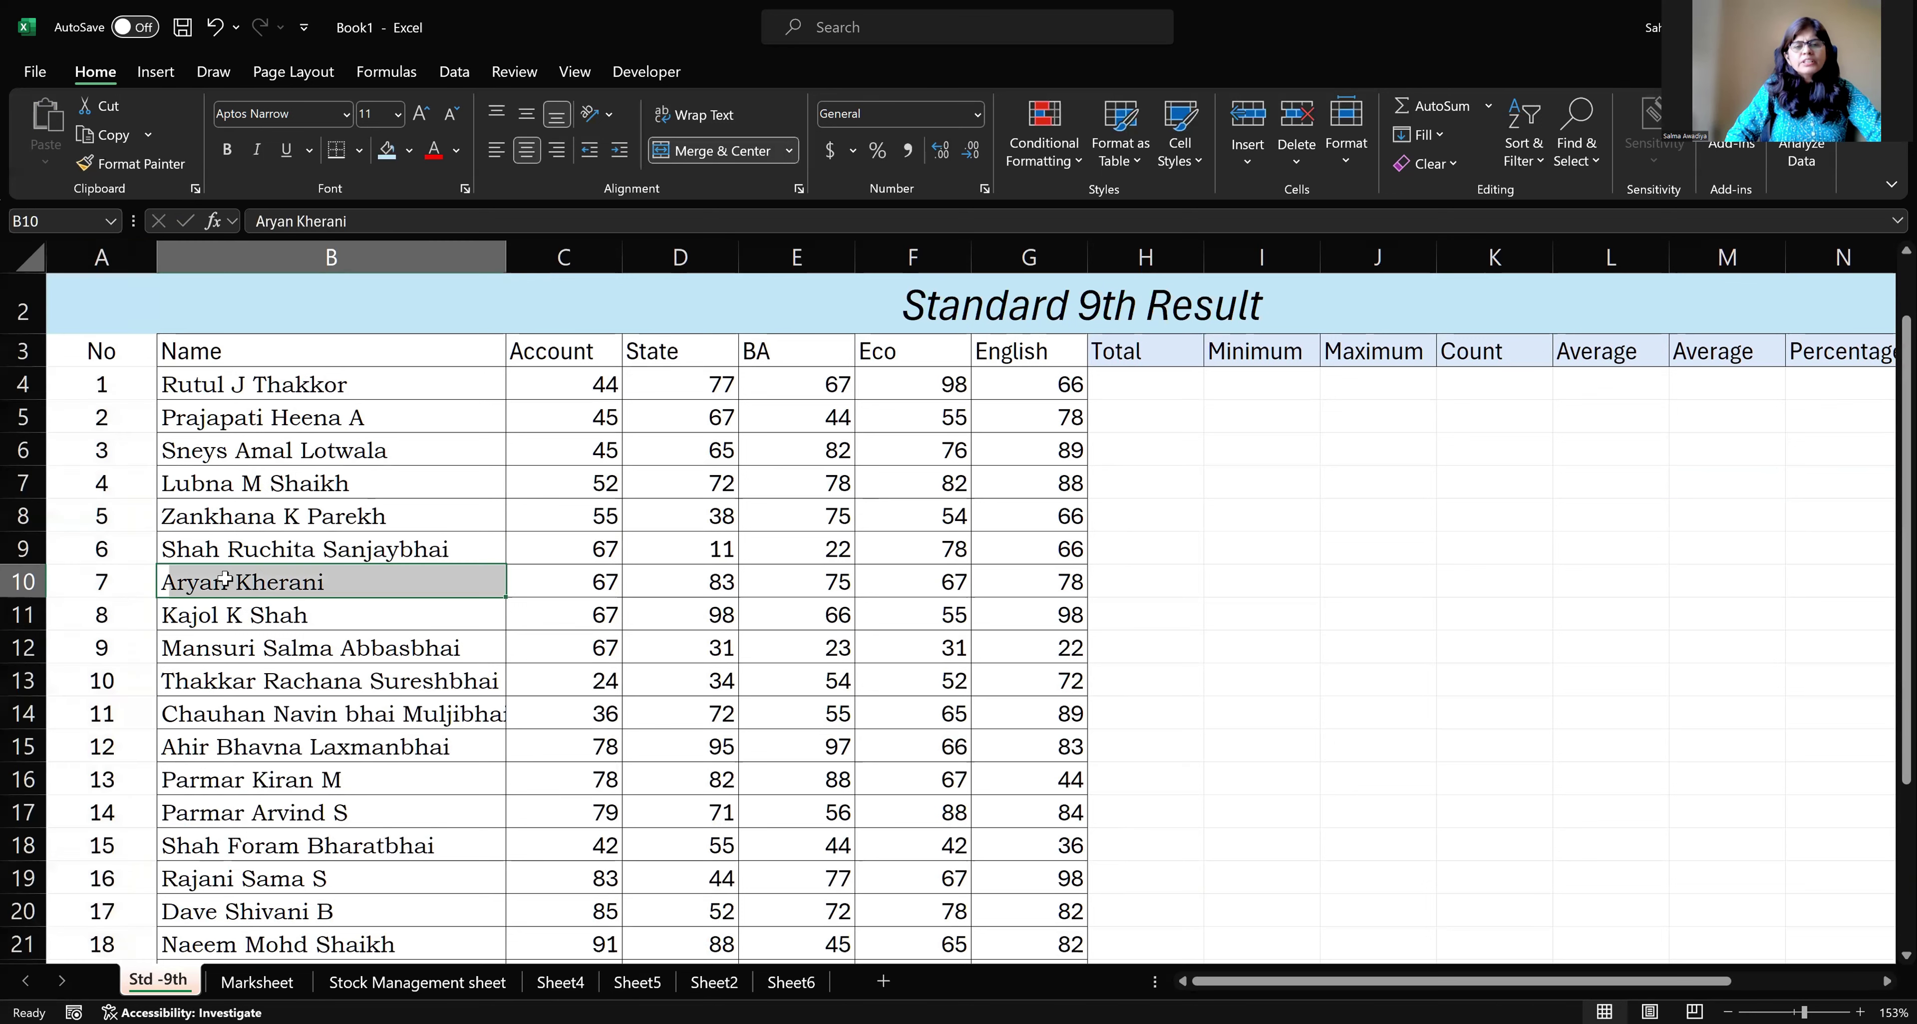
{"action": "left_click", "coordinate": [1253, 155]}
{"action": "left_click", "coordinate": [1287, 231]}
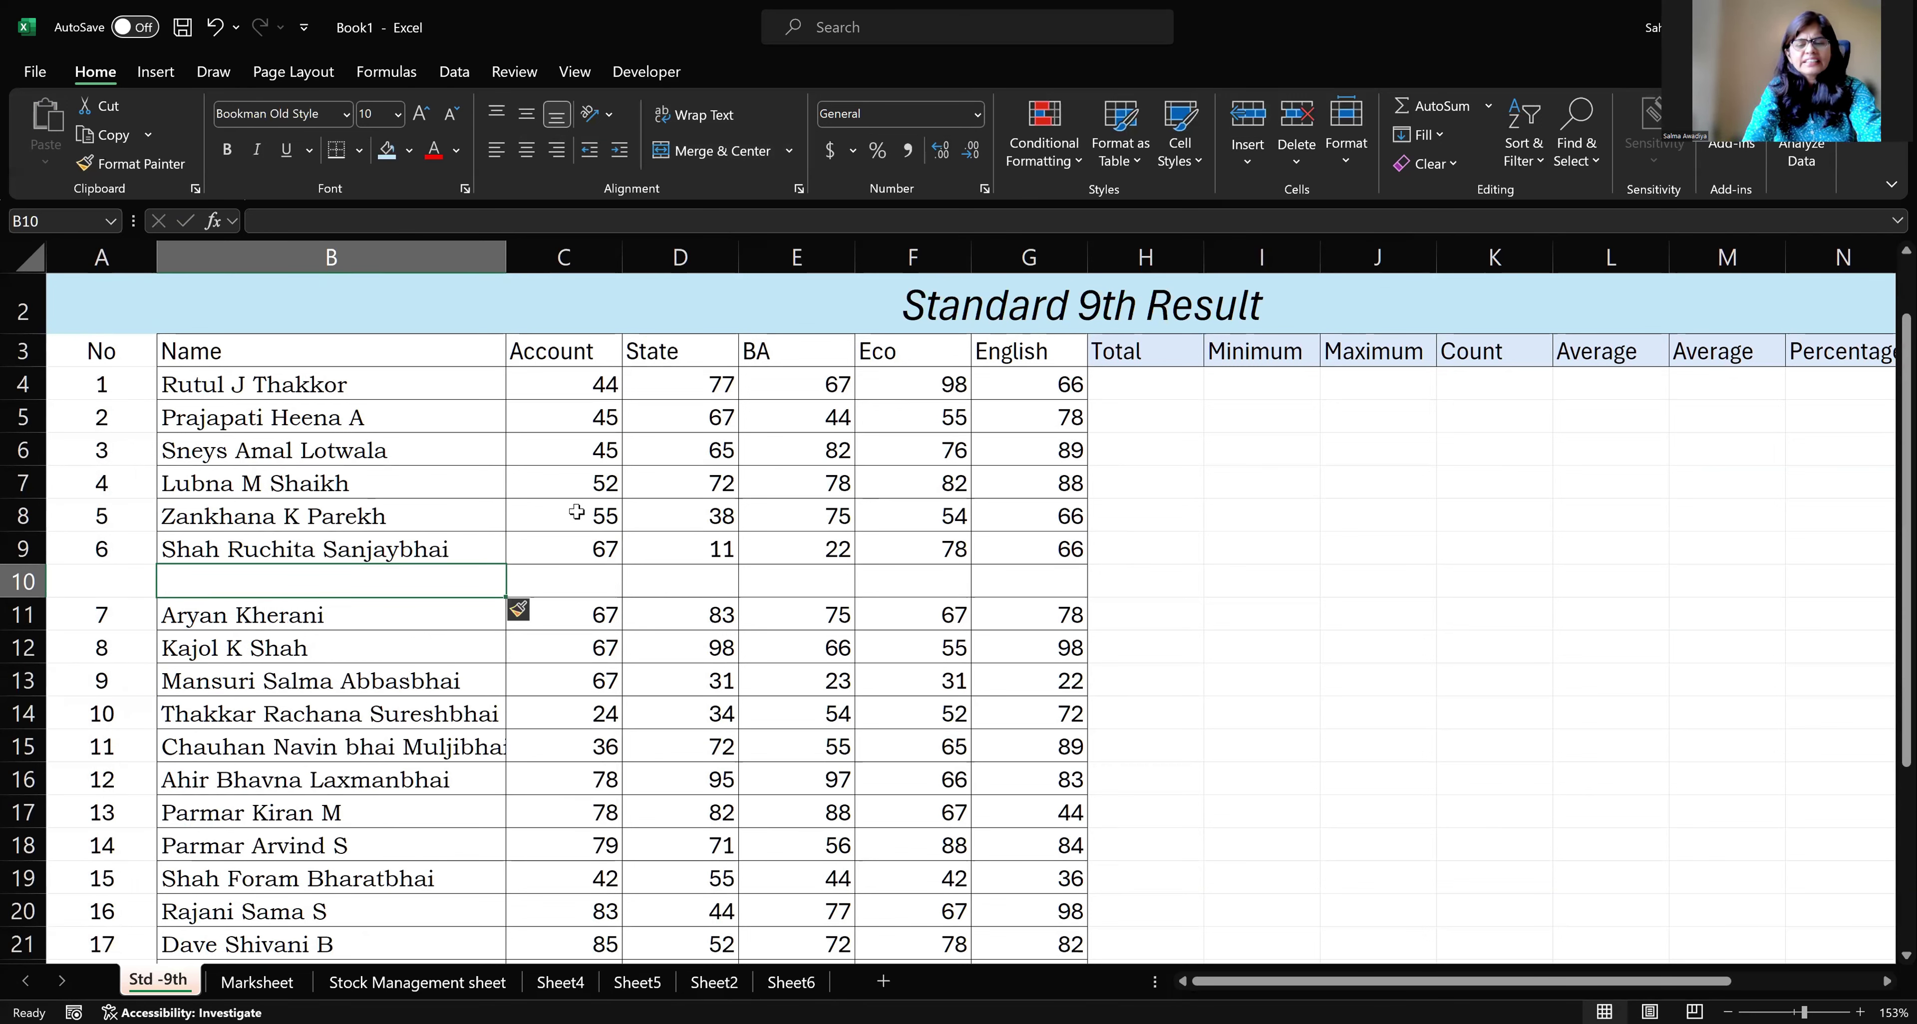
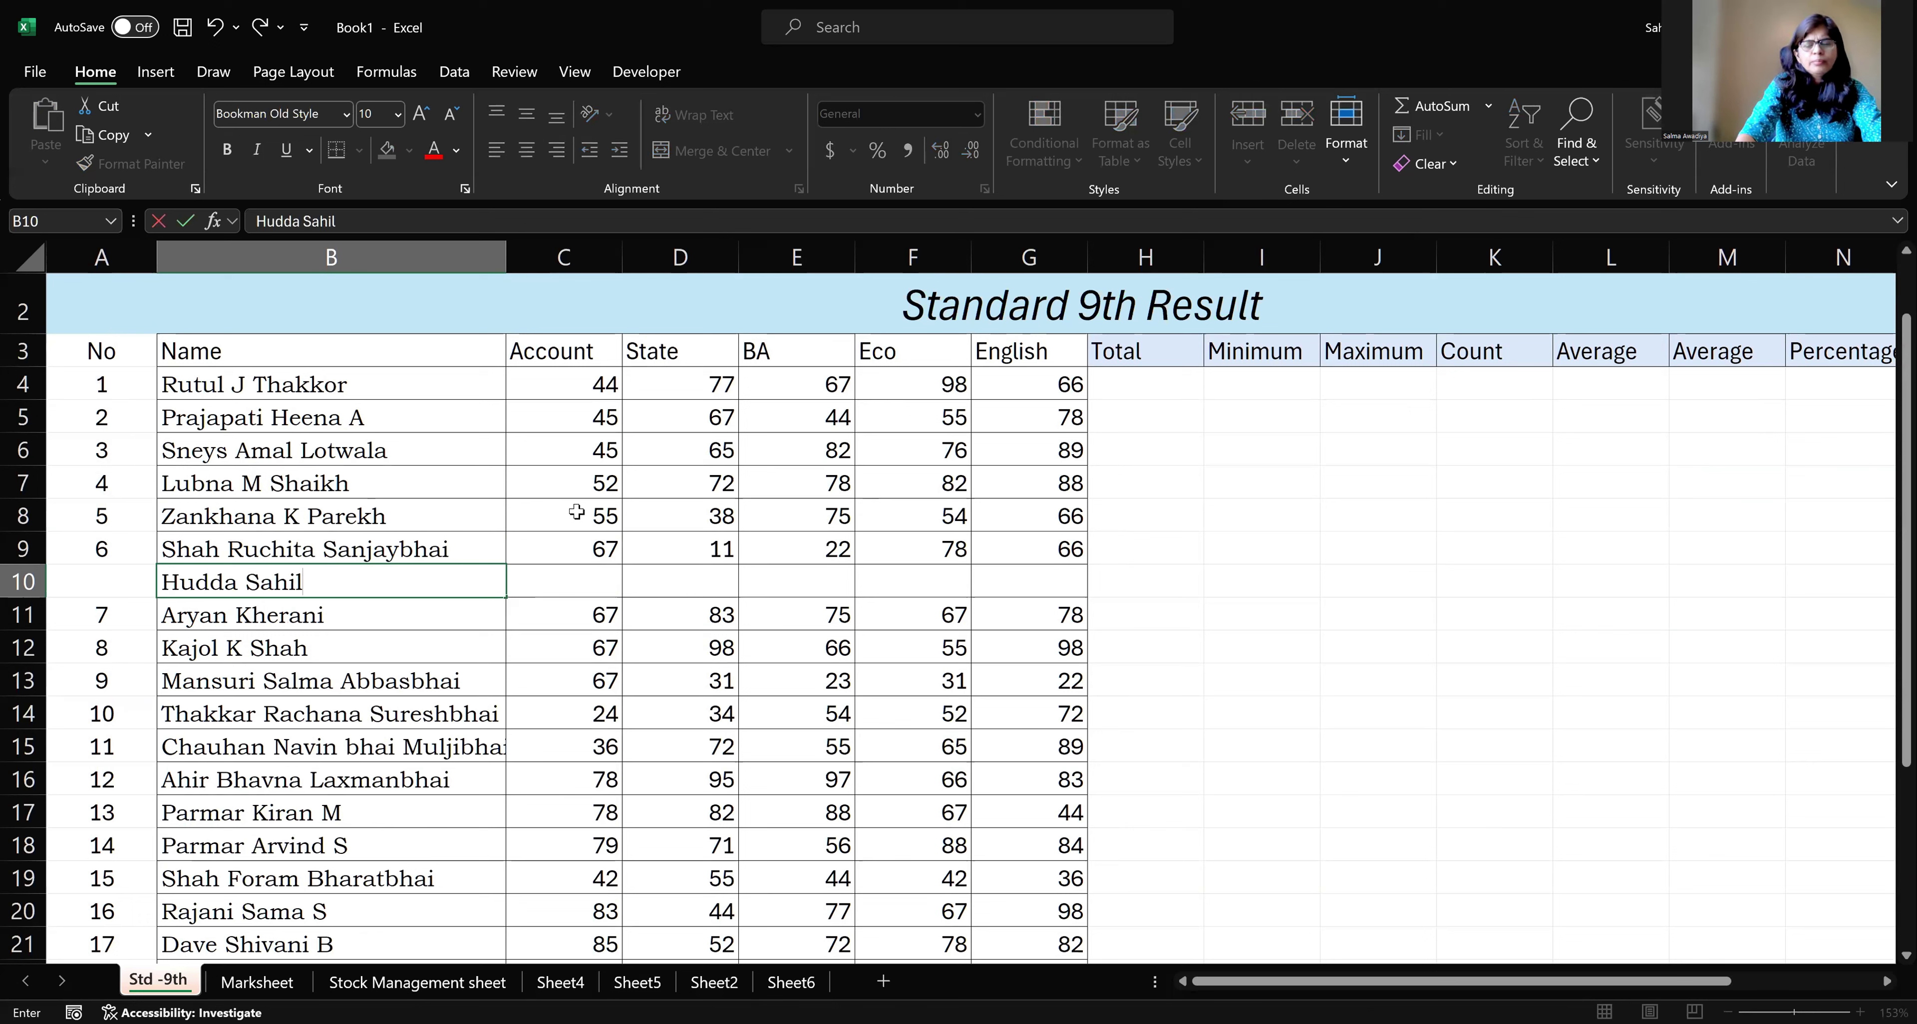
{"action": "key", "text": "Return"}
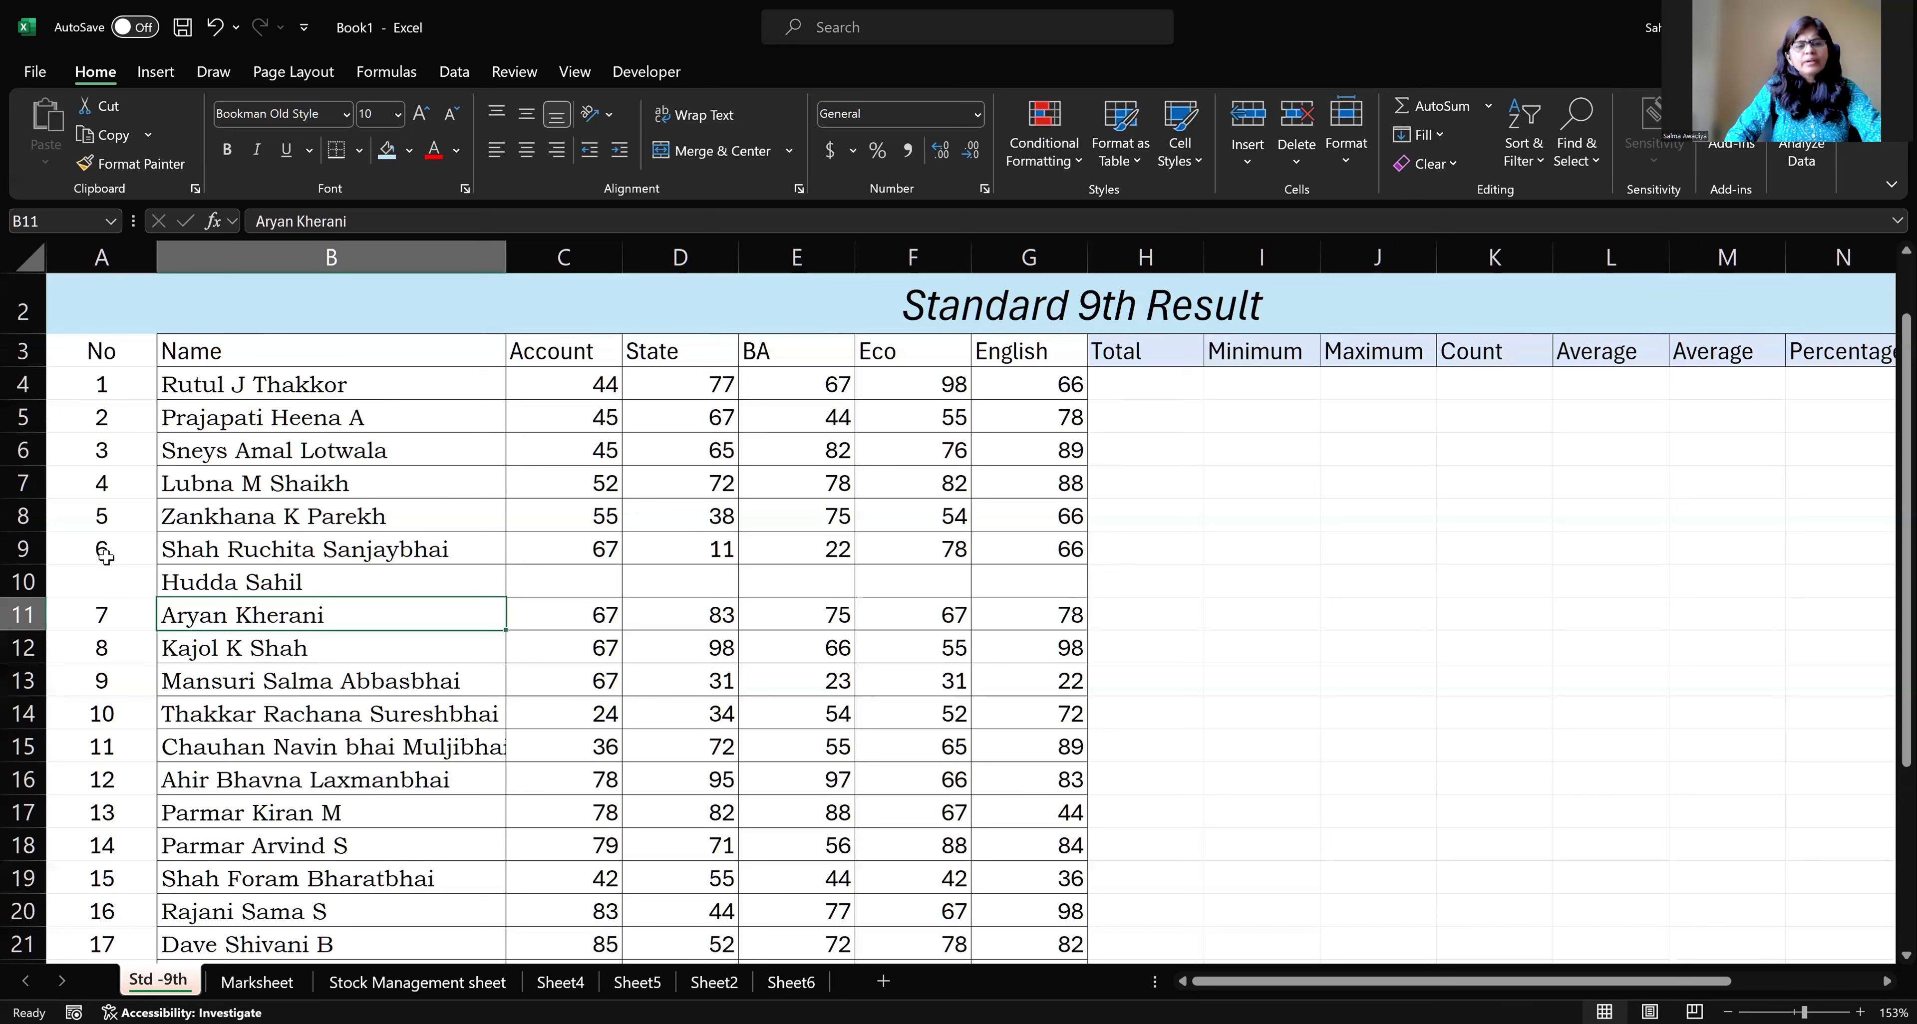
Step: Extend the serial-number formula from A9 down through A11 so numbering continues 7, 8, 9
{"action": "left_click", "coordinate": [105, 553]}
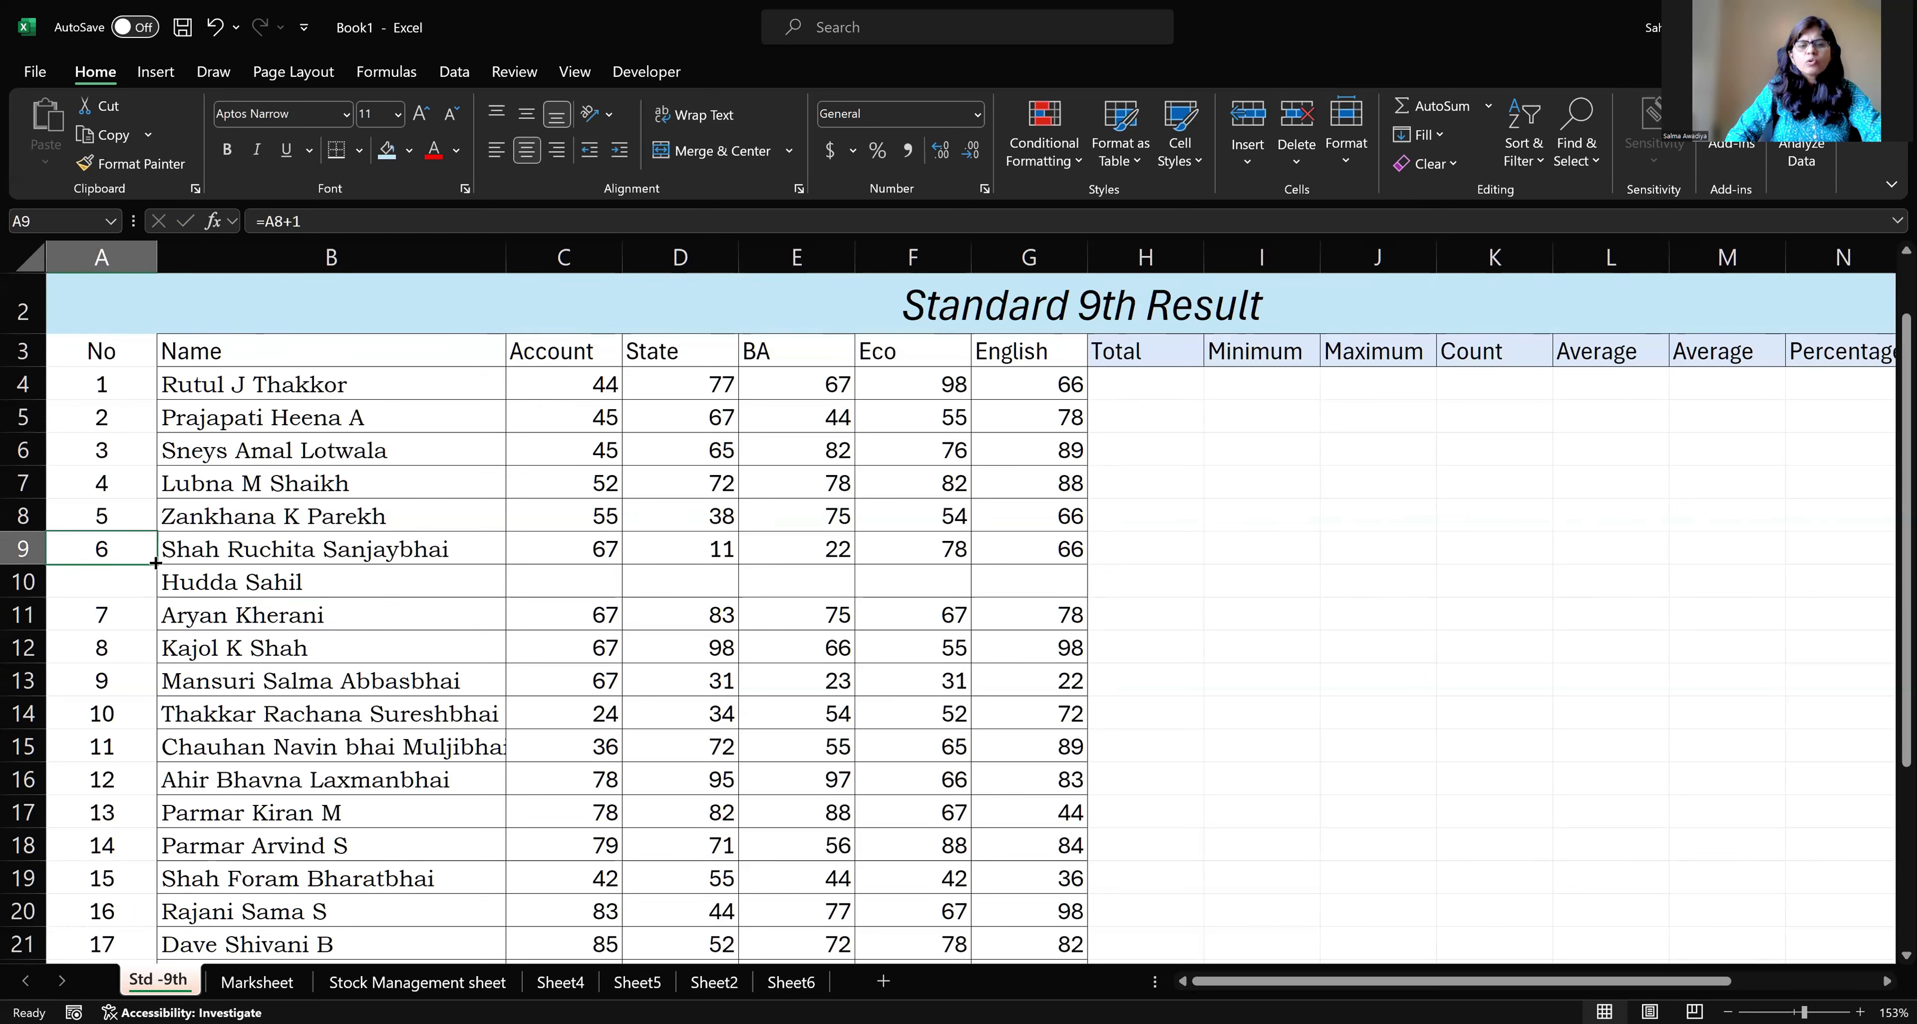
{"action": "left_click_drag", "start_coordinate": [156, 564], "coordinate": [156, 628]}
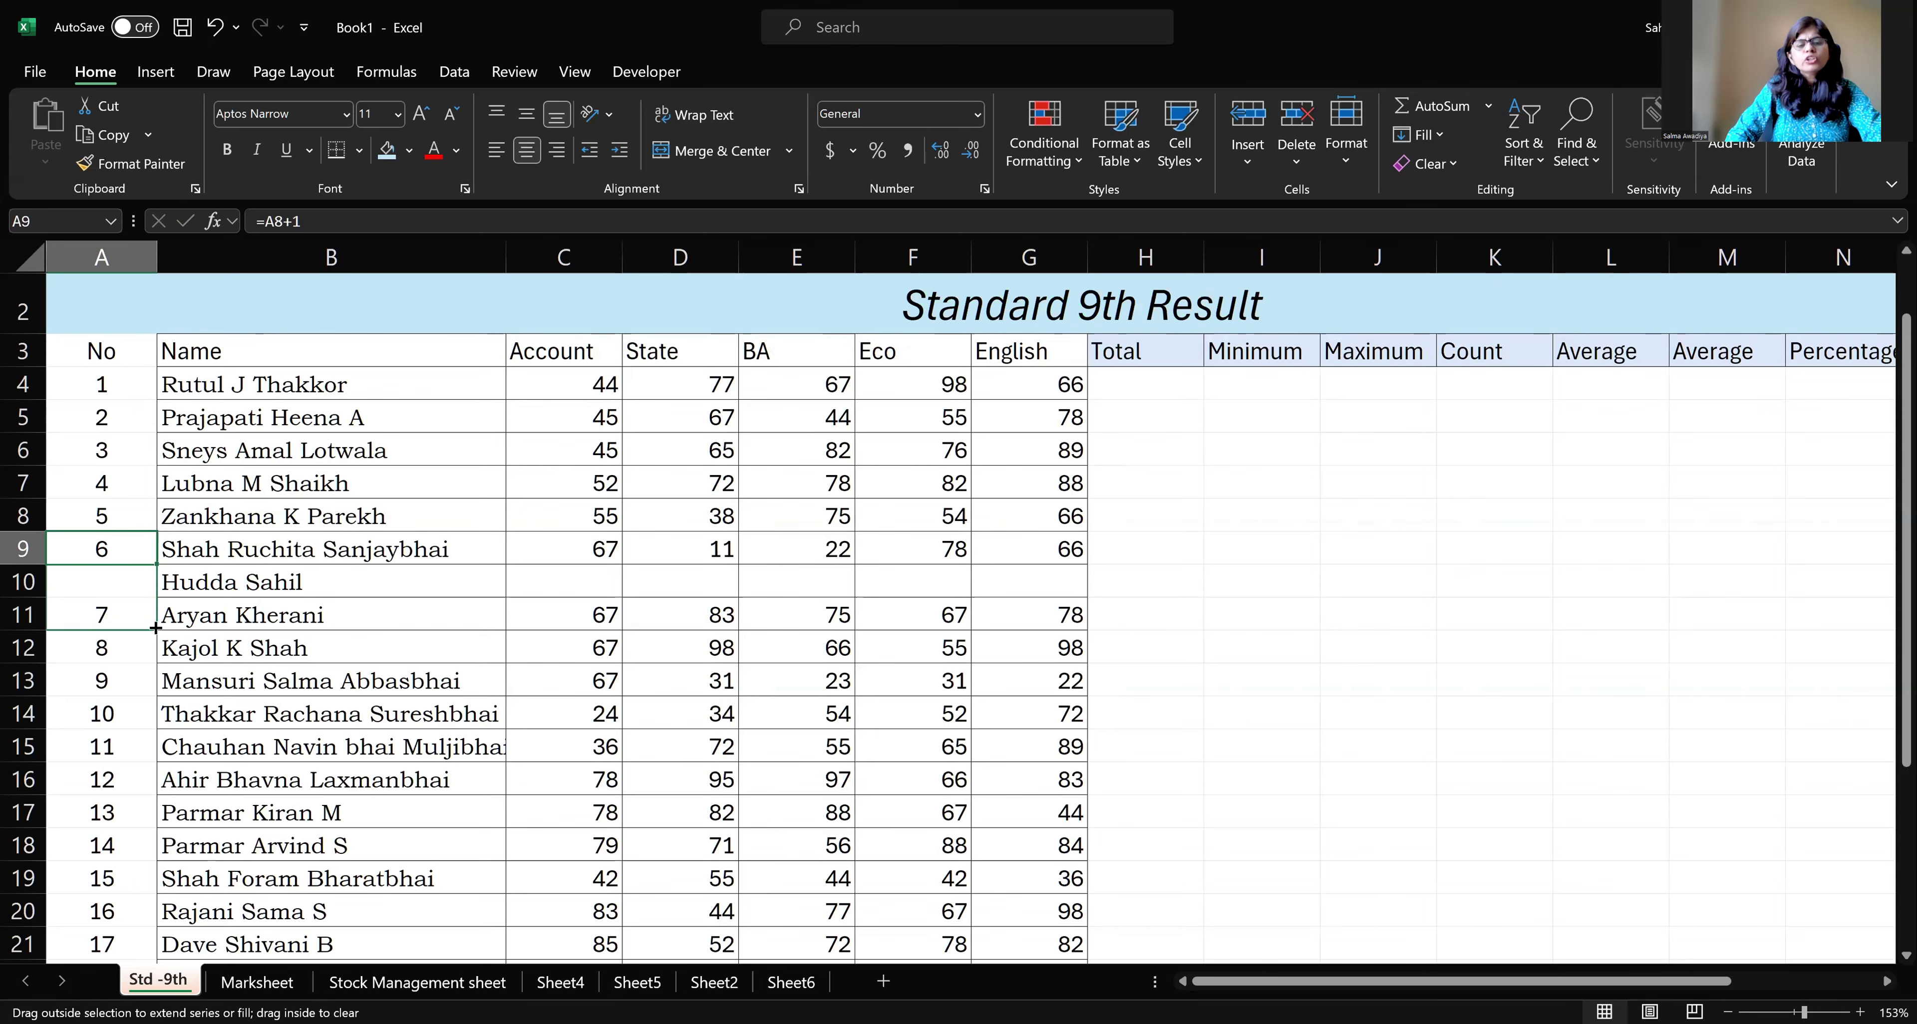
{"action": "left_click_drag", "start_coordinate": [156, 628], "coordinate": [155, 629]}
{"action": "scroll", "coordinate": [142, 744], "scroll_direction": "down", "scroll_amount": 5}
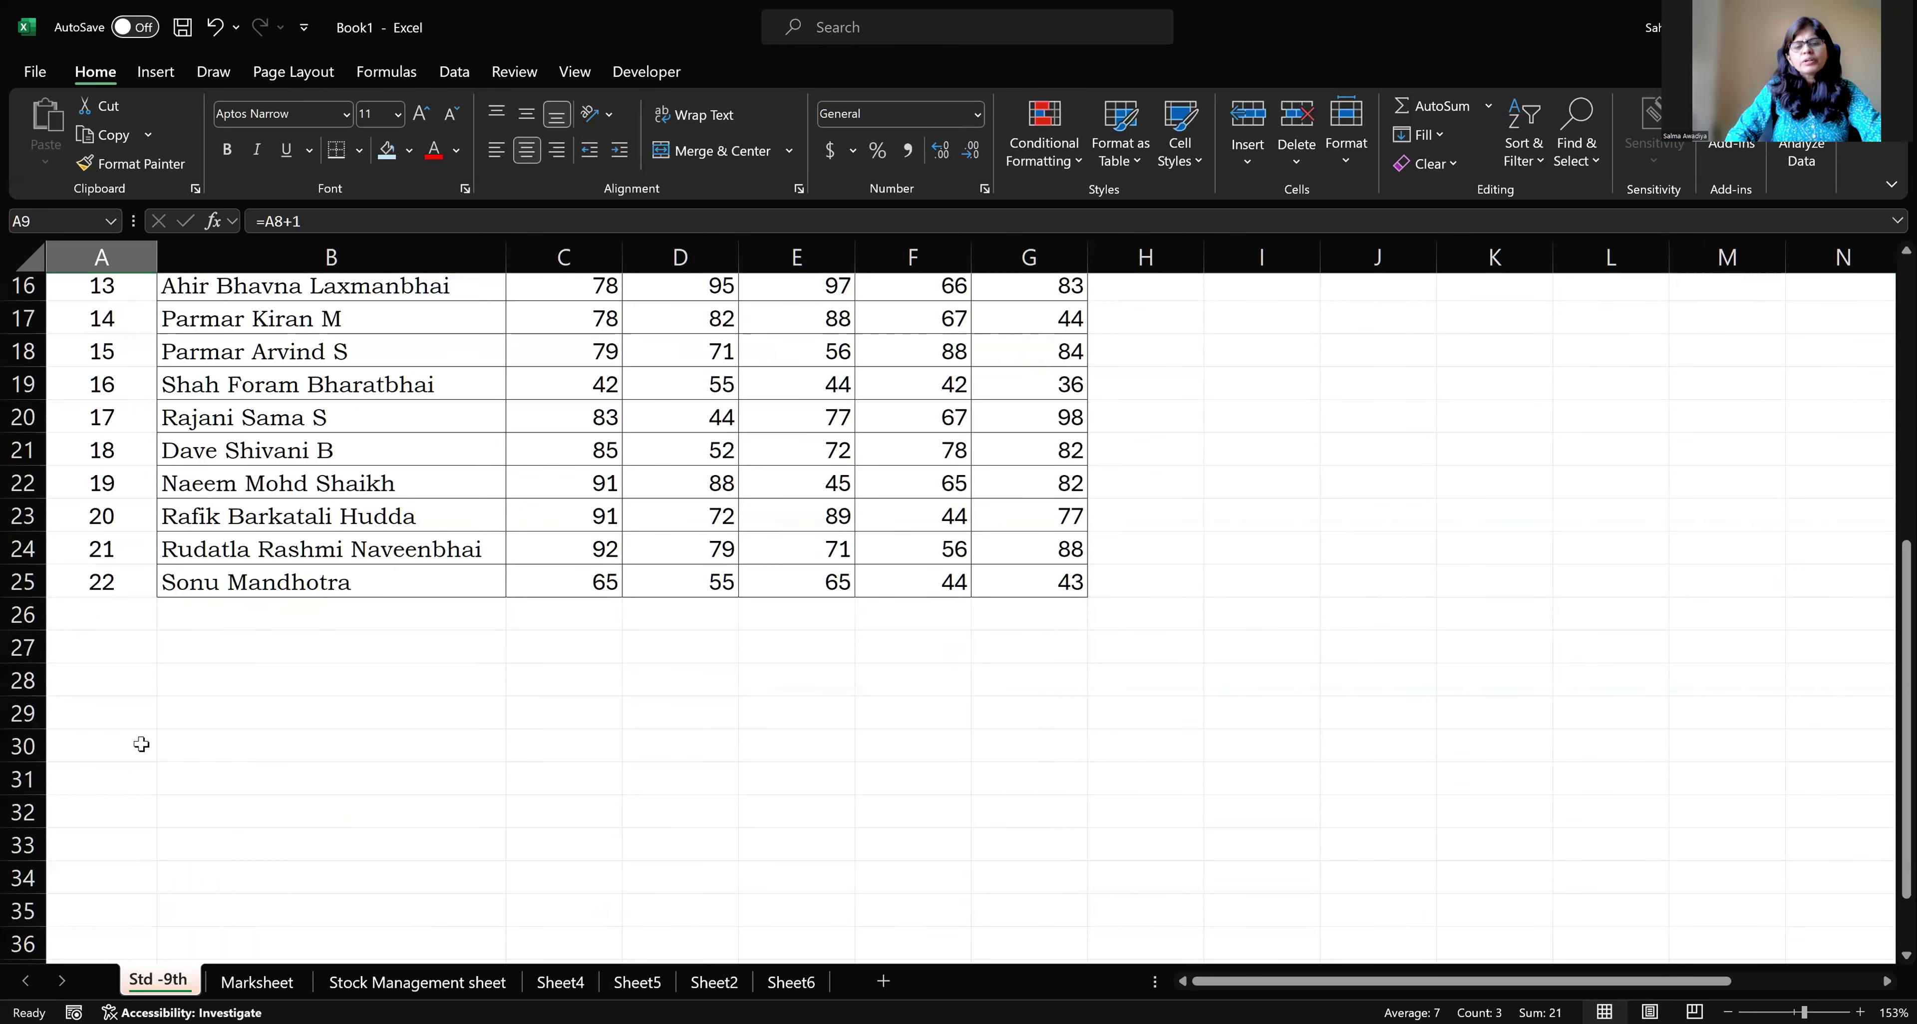
{"action": "scroll", "coordinate": [166, 717], "scroll_direction": "up", "scroll_amount": 2}
{"action": "scroll", "coordinate": [166, 717], "scroll_direction": "up", "scroll_amount": 3}
{"action": "scroll", "coordinate": [165, 716], "scroll_direction": "up", "scroll_amount": 1}
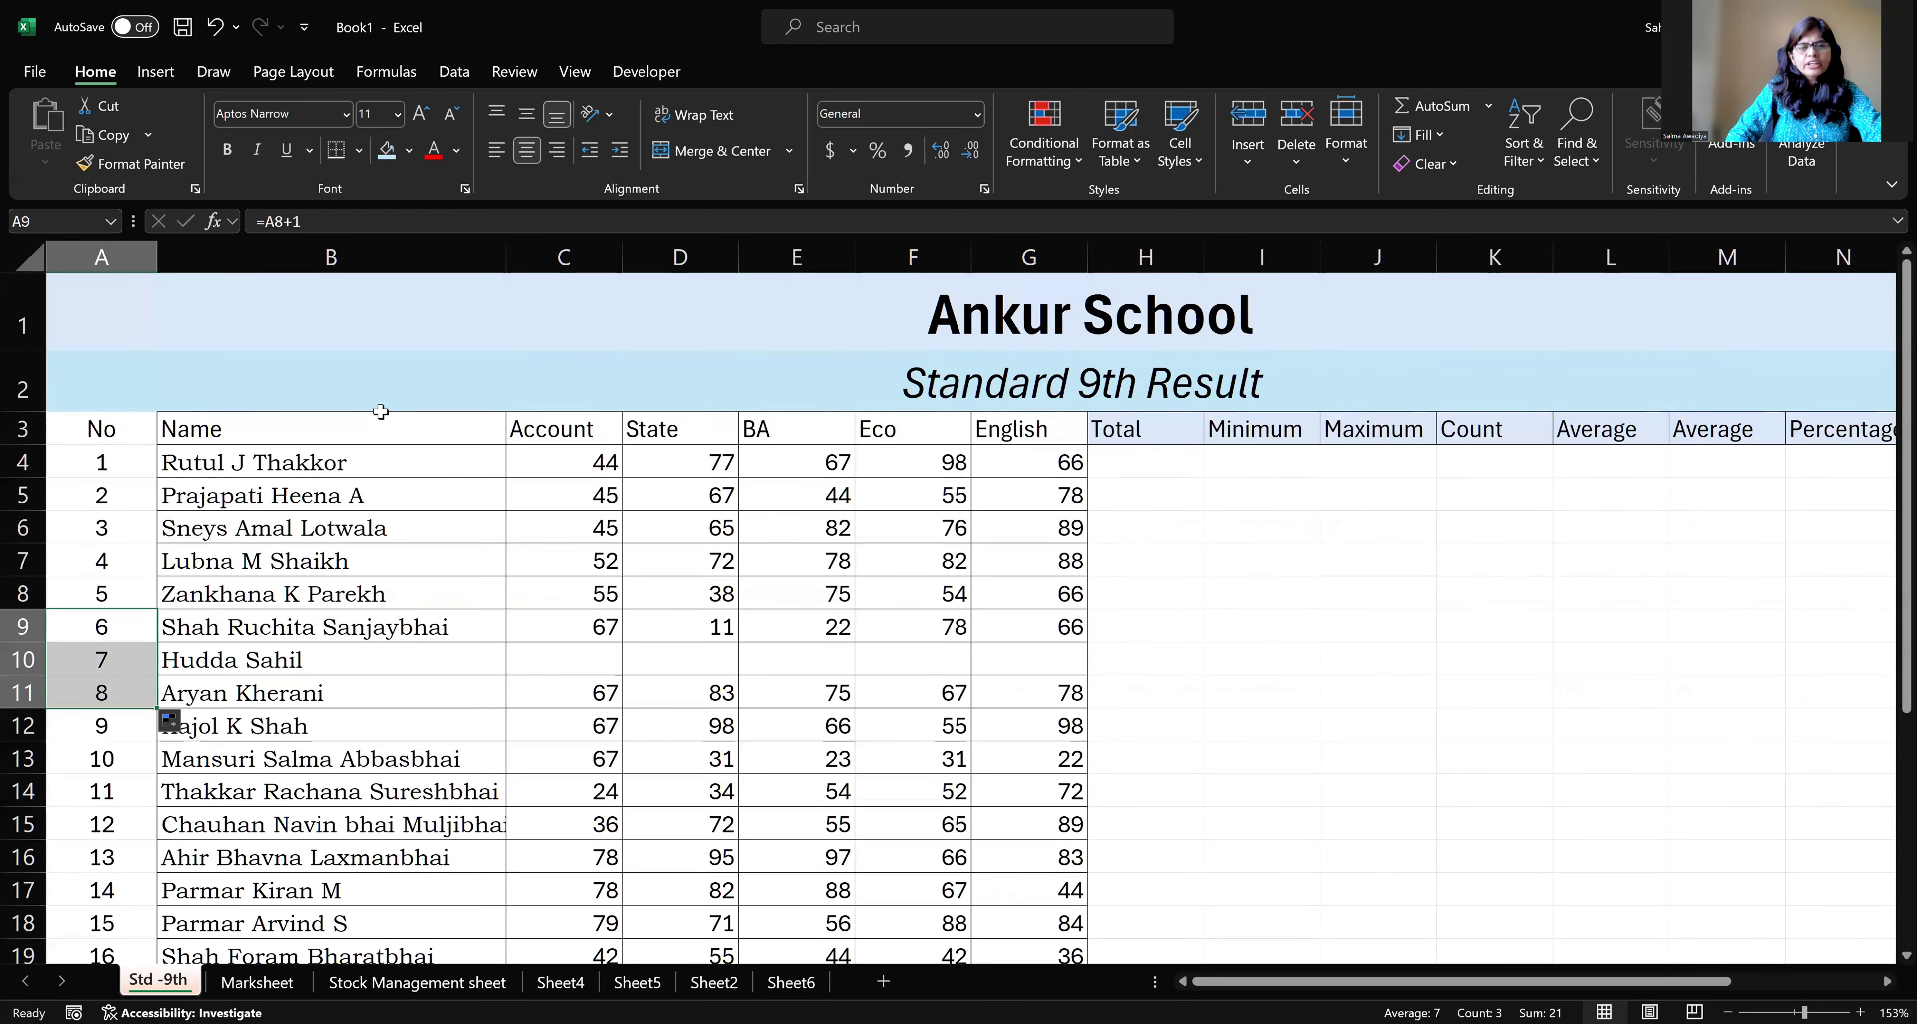
Step: Enter the new student's marks 78, 88, 66, 88 and 23 in C10 through G10
{"action": "left_click", "coordinate": [563, 665]}
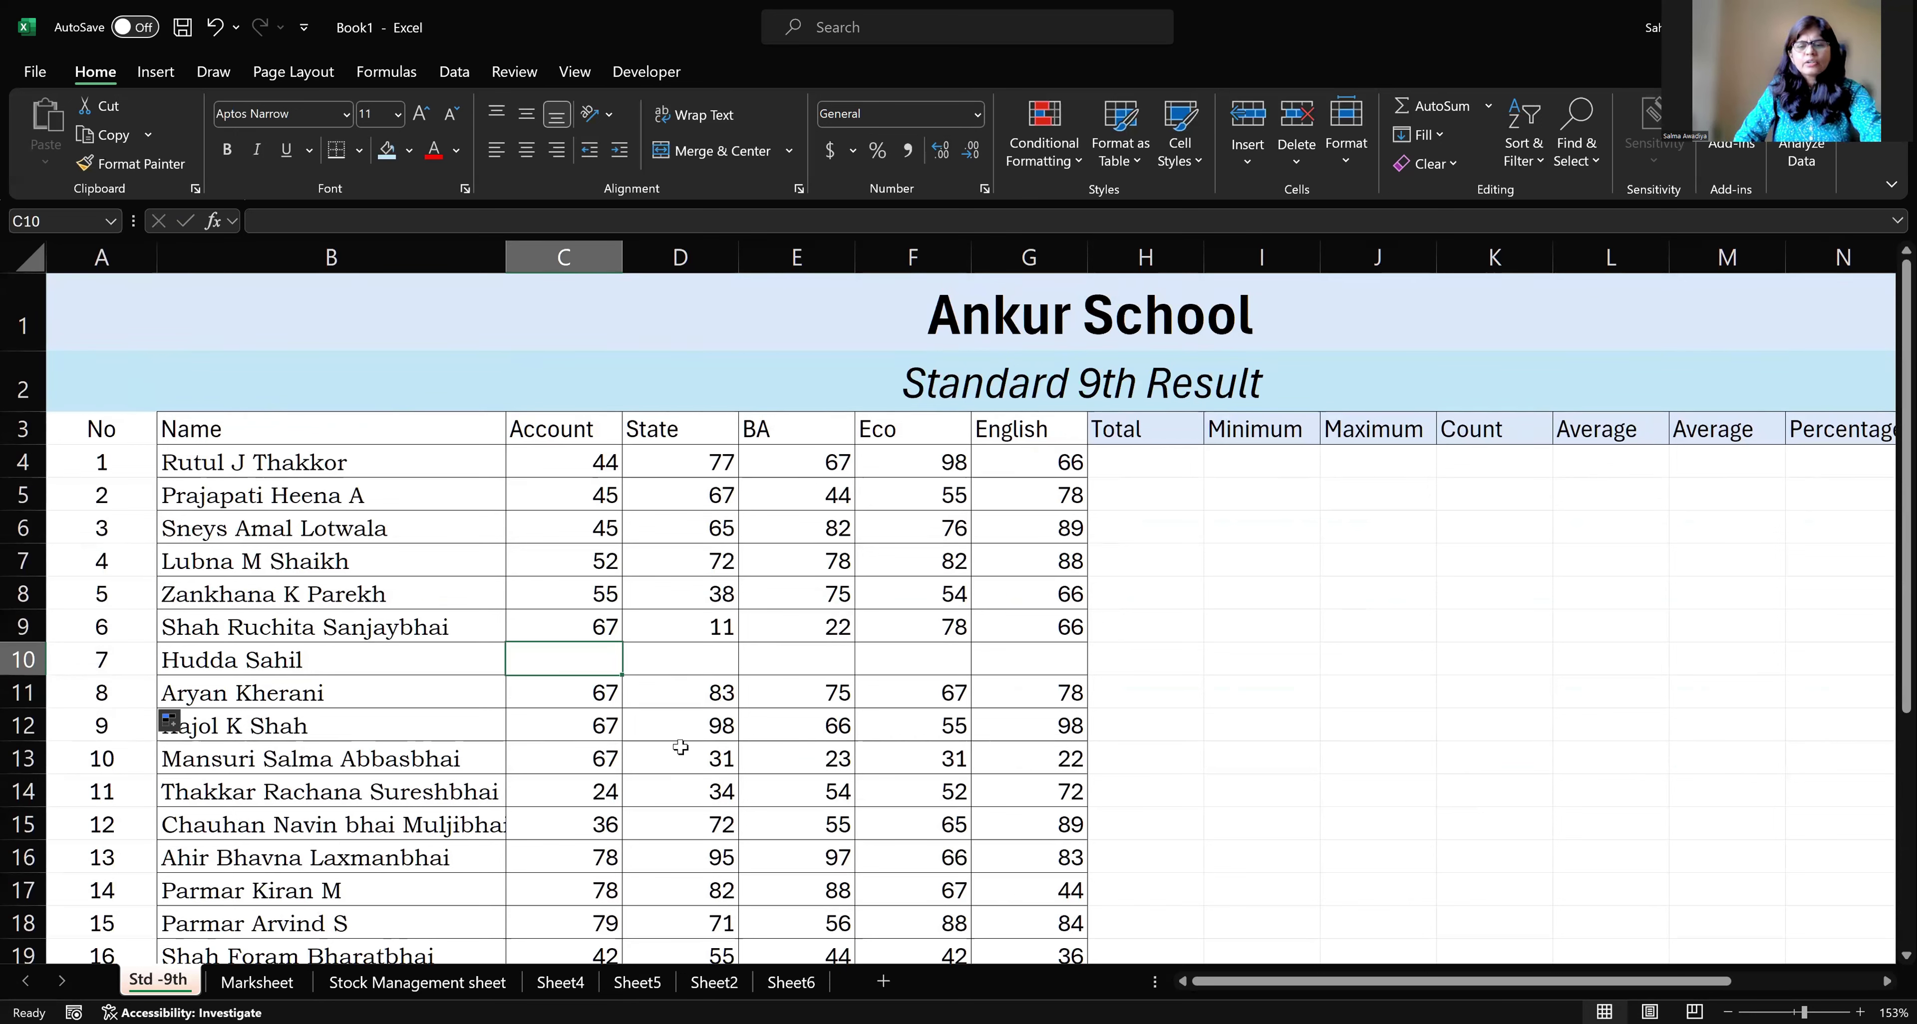
{"action": "type", "text": "78"}
{"action": "key", "text": "Tab"}
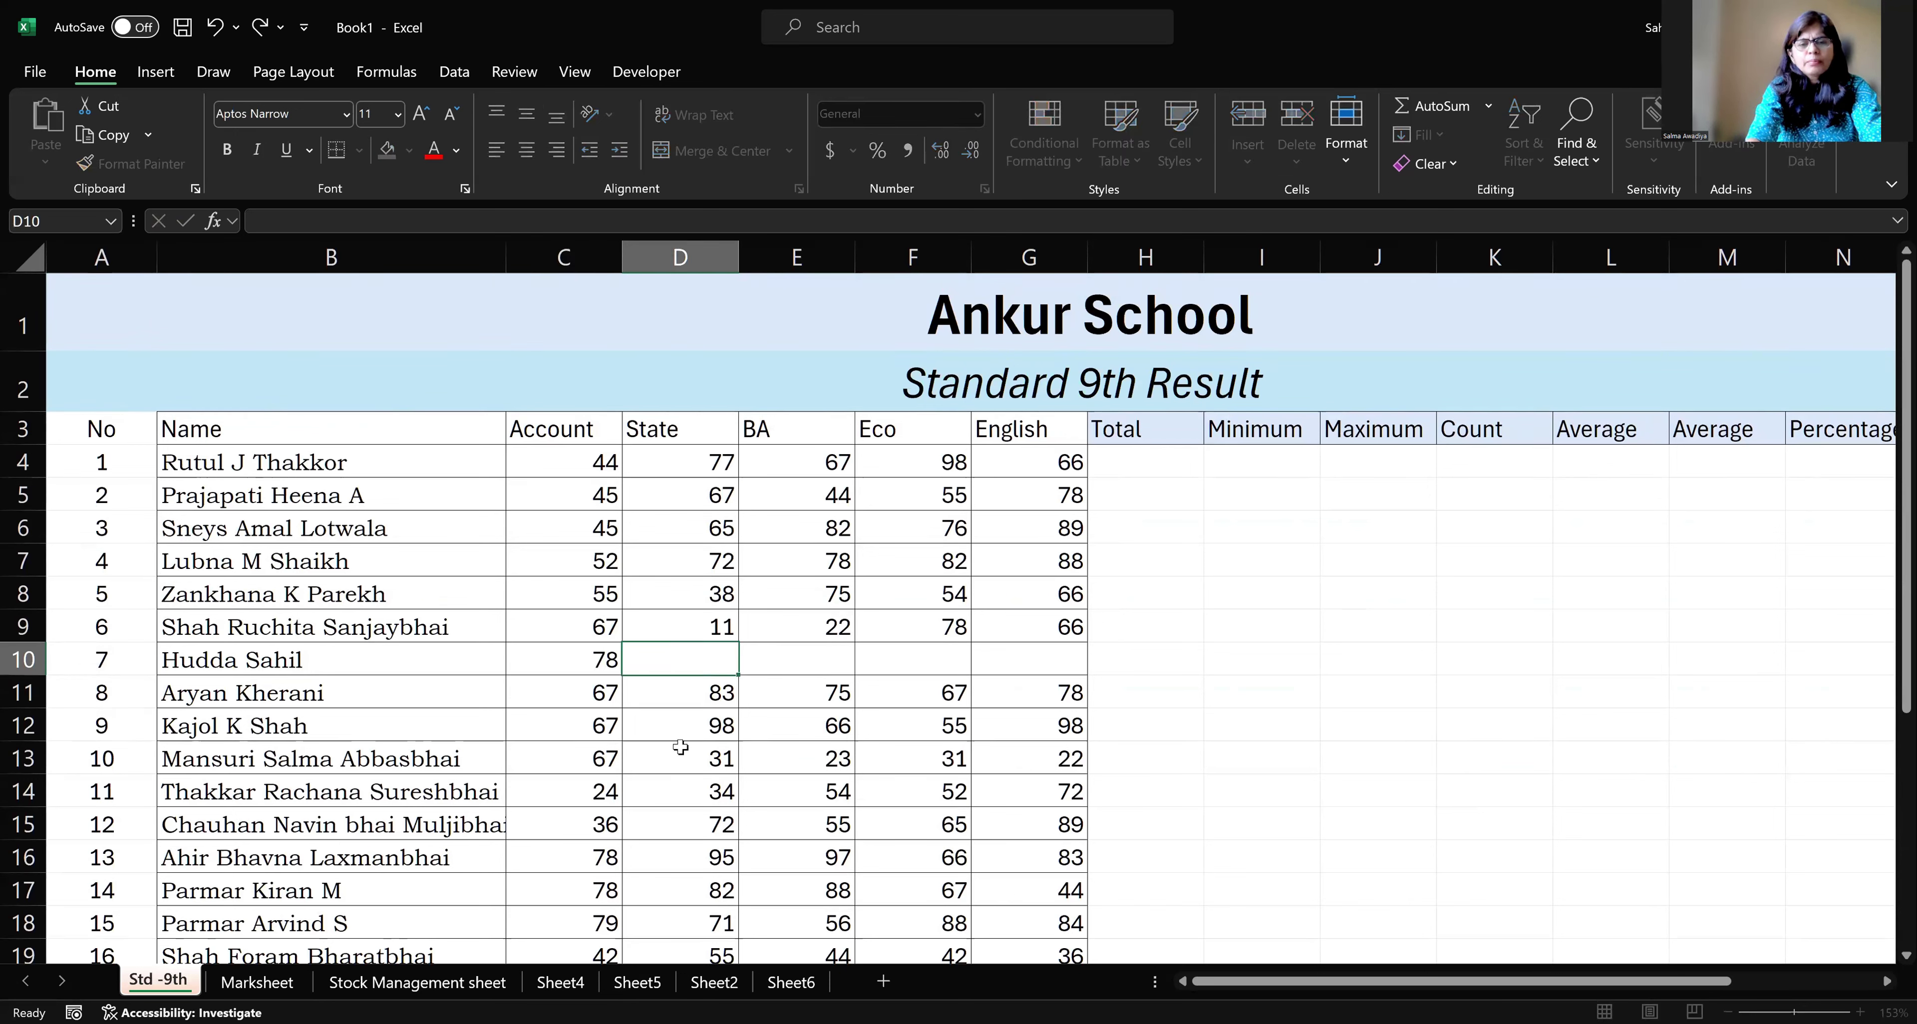
{"action": "type", "text": "88"}
{"action": "key", "text": "Tab"}
{"action": "type", "text": "66"}
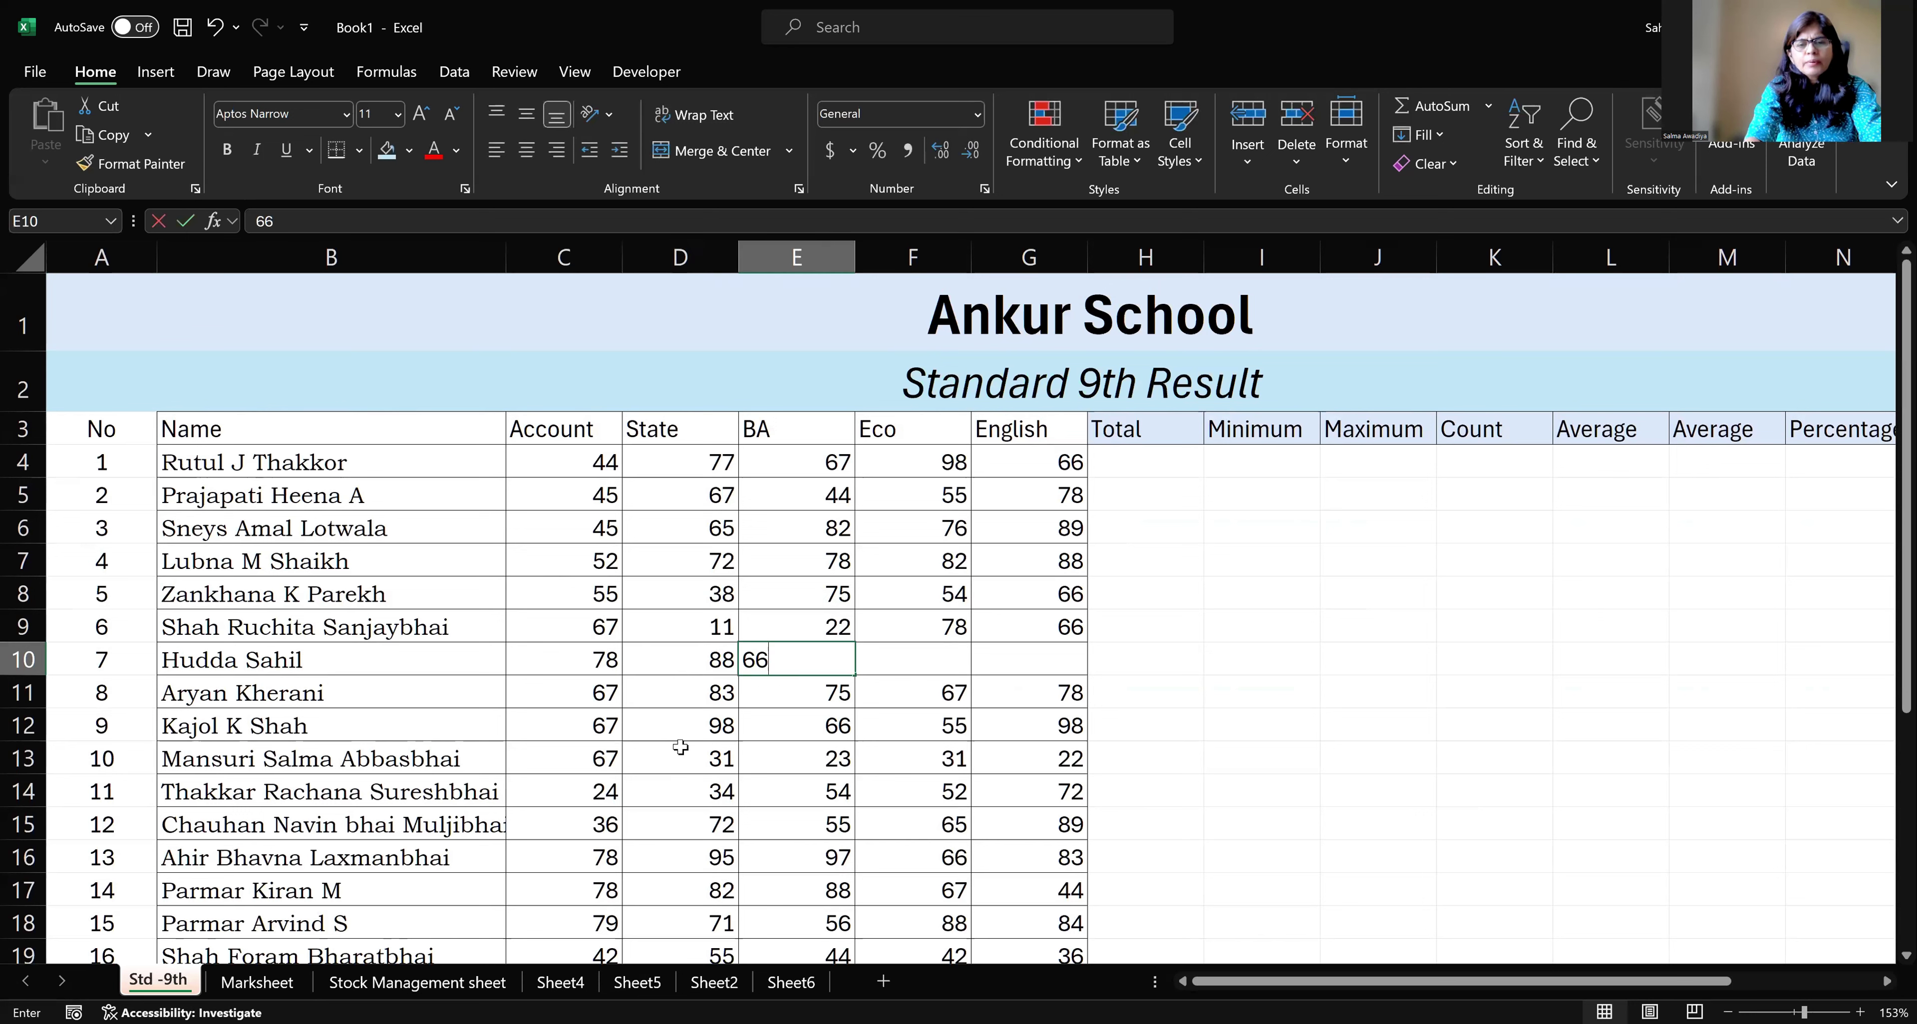
{"action": "key", "text": "Tab"}
{"action": "type", "text": "88"}
{"action": "key", "text": "Tab"}
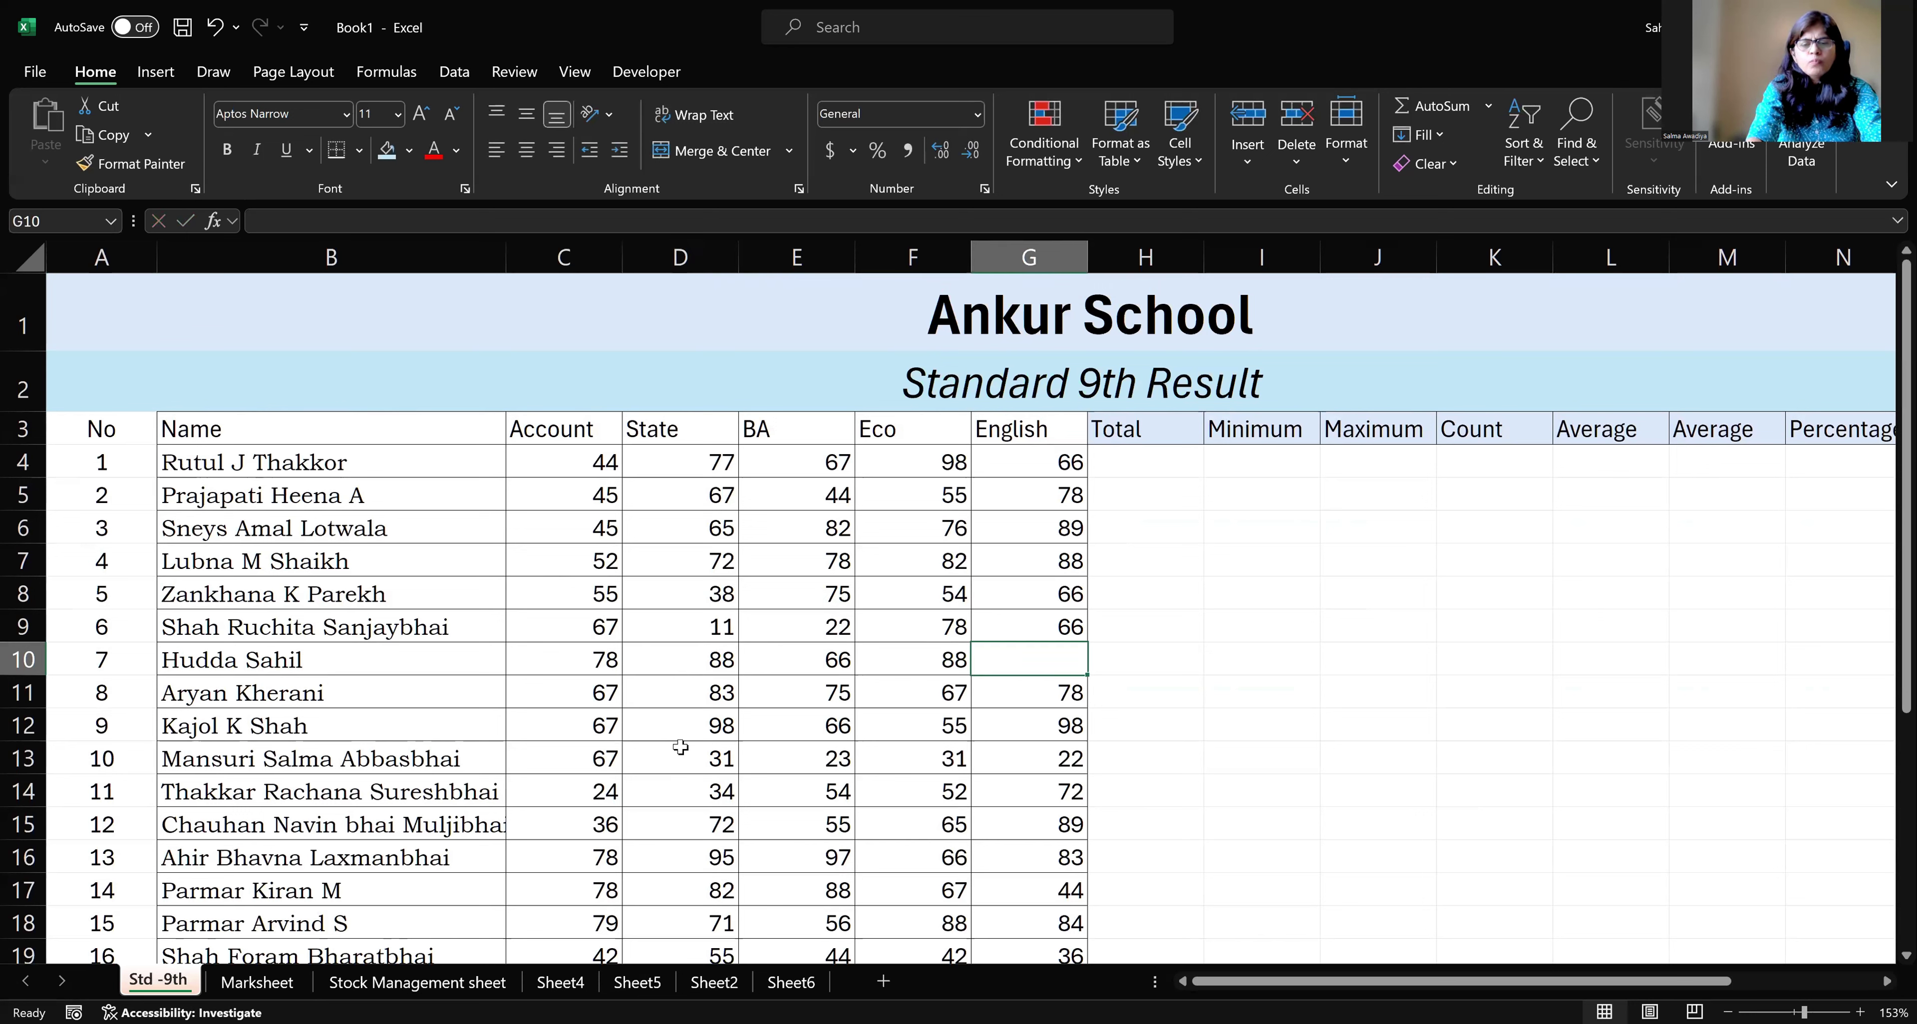
{"action": "type", "text": "23"}
{"action": "key", "text": "Return"}
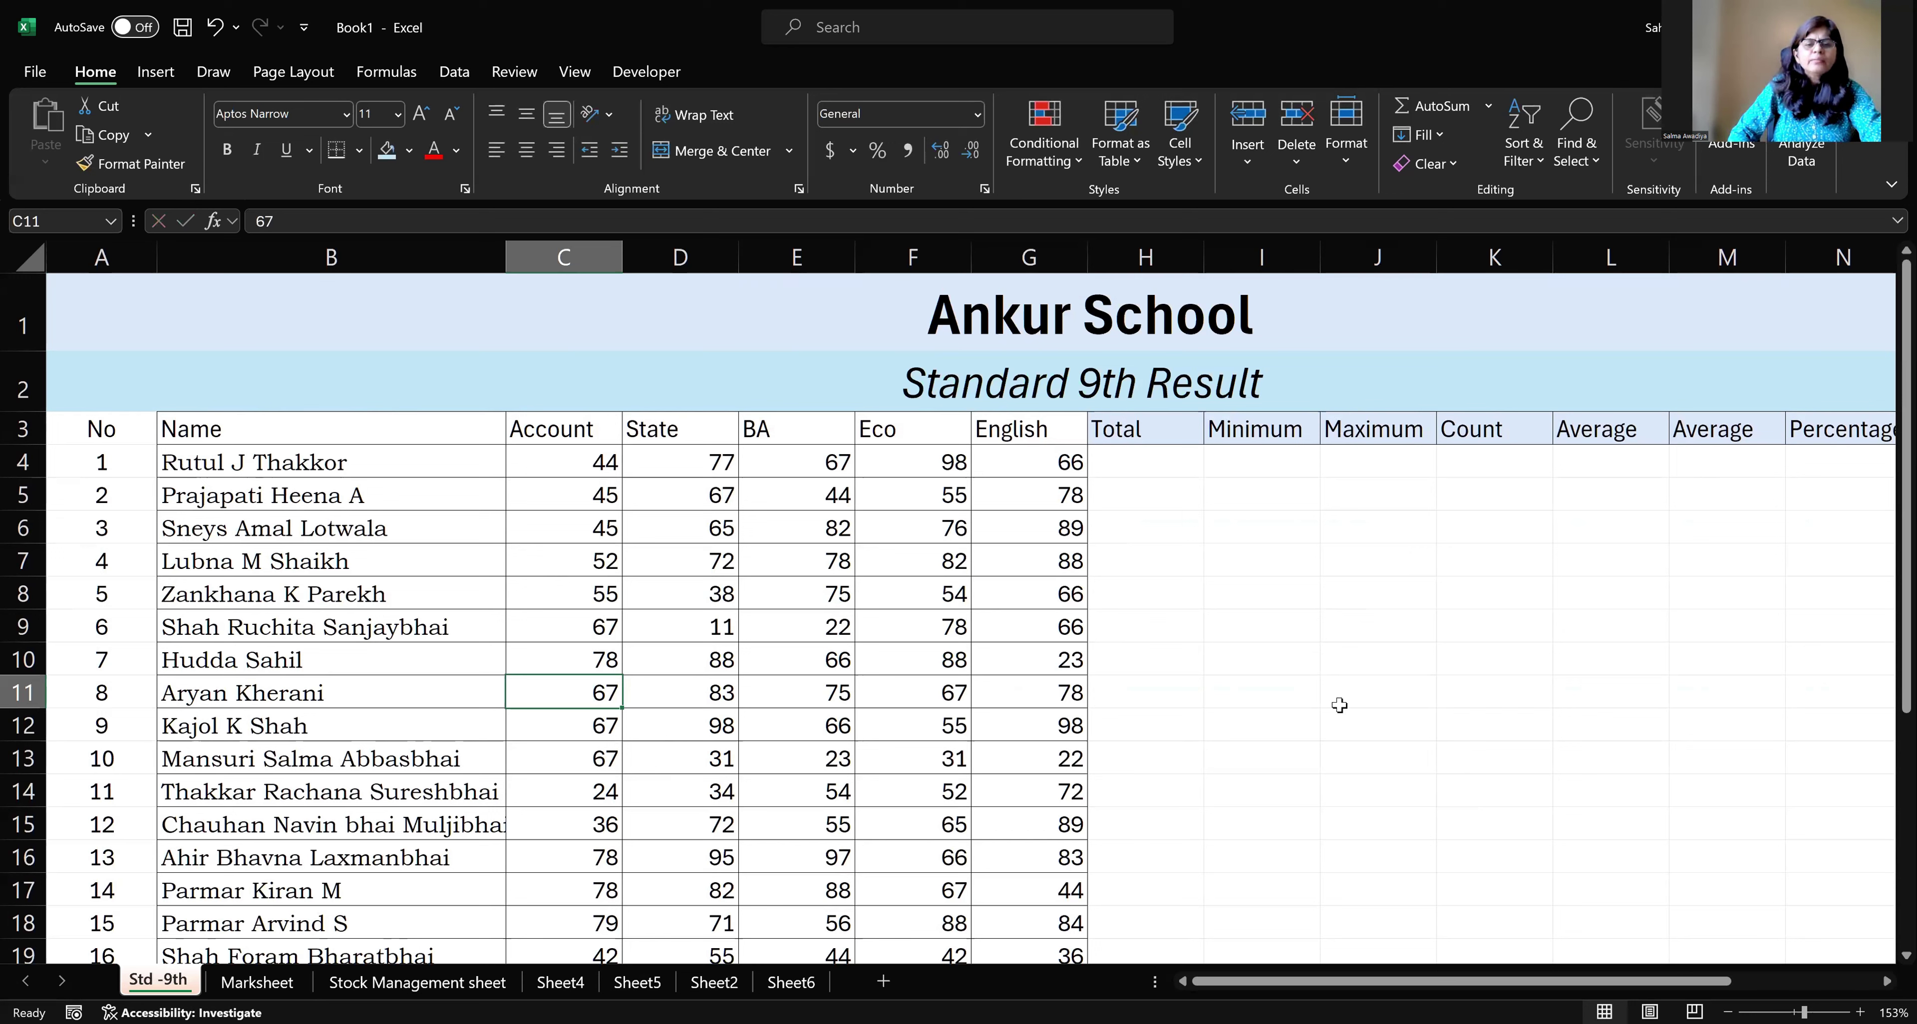
Step: Rename the subject headers in C3:F3 to Gujarati, Hindi, Maths and Science
{"action": "left_click_drag", "start_coordinate": [581, 434], "coordinate": [957, 430]}
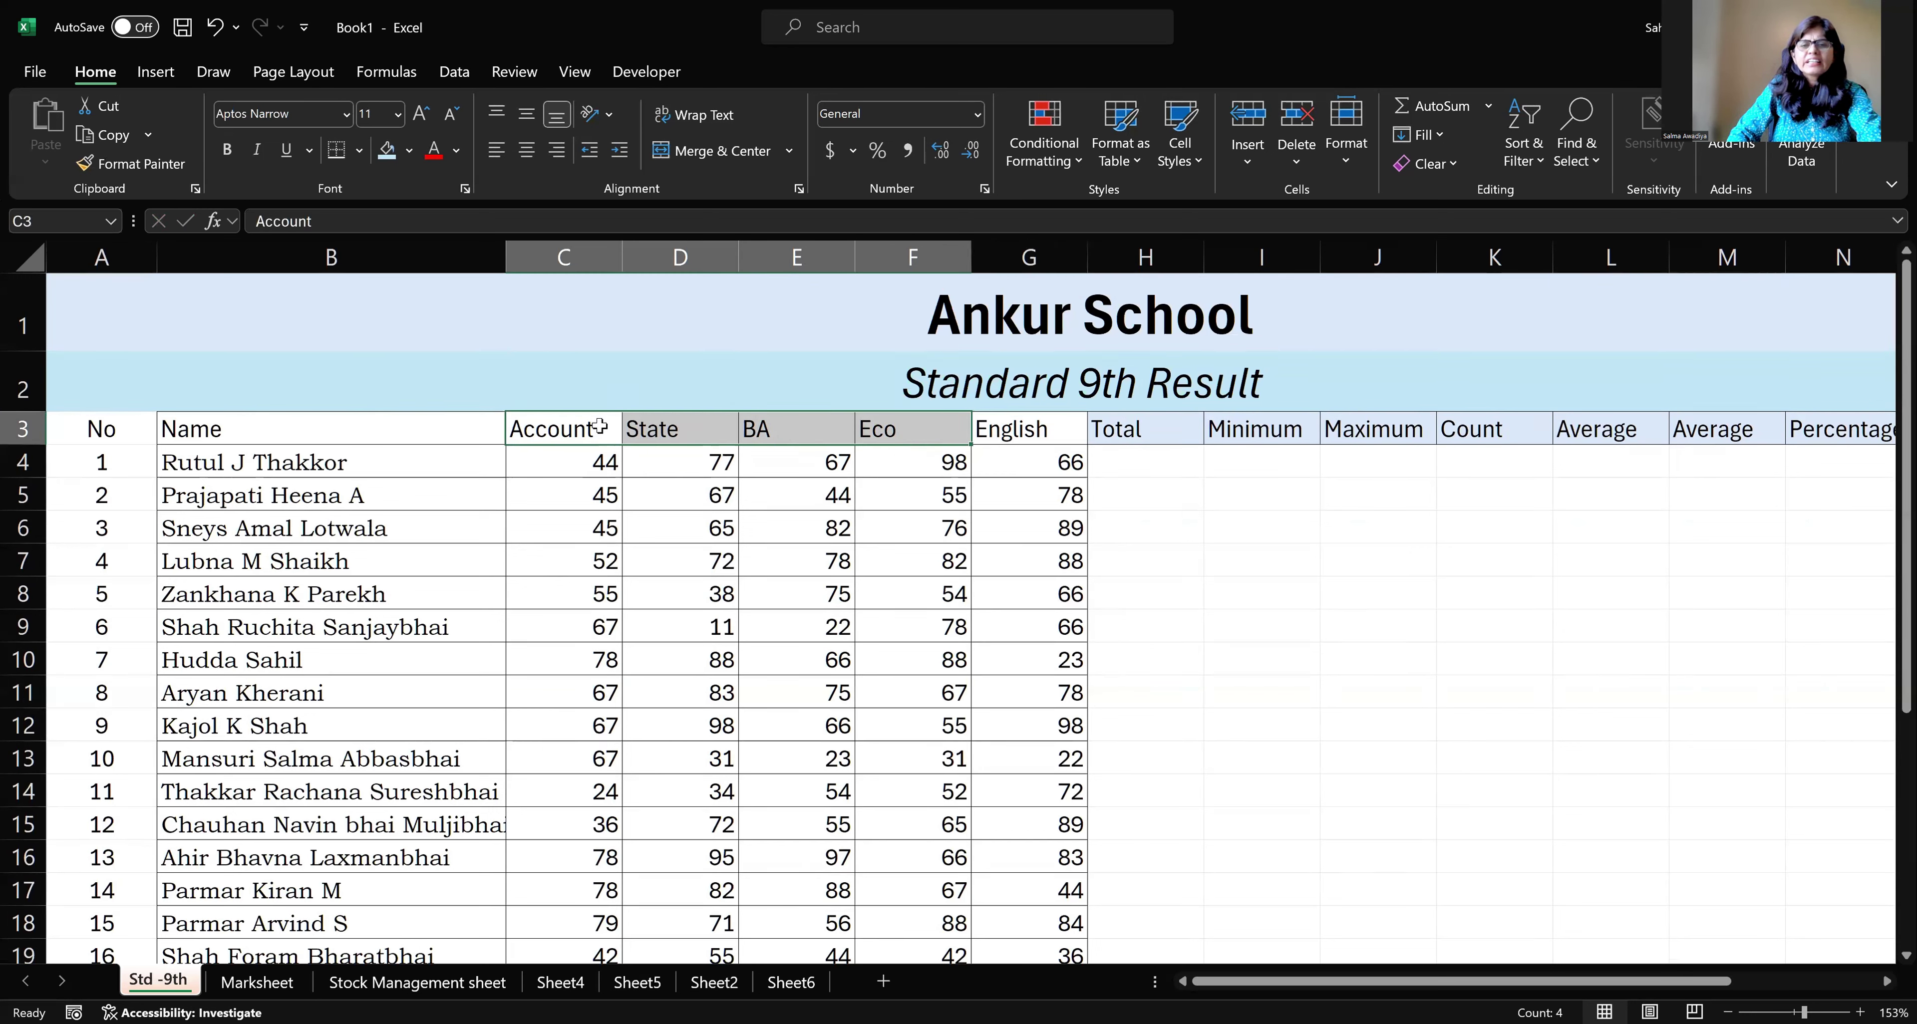
{"action": "type", "text": "Guj"}
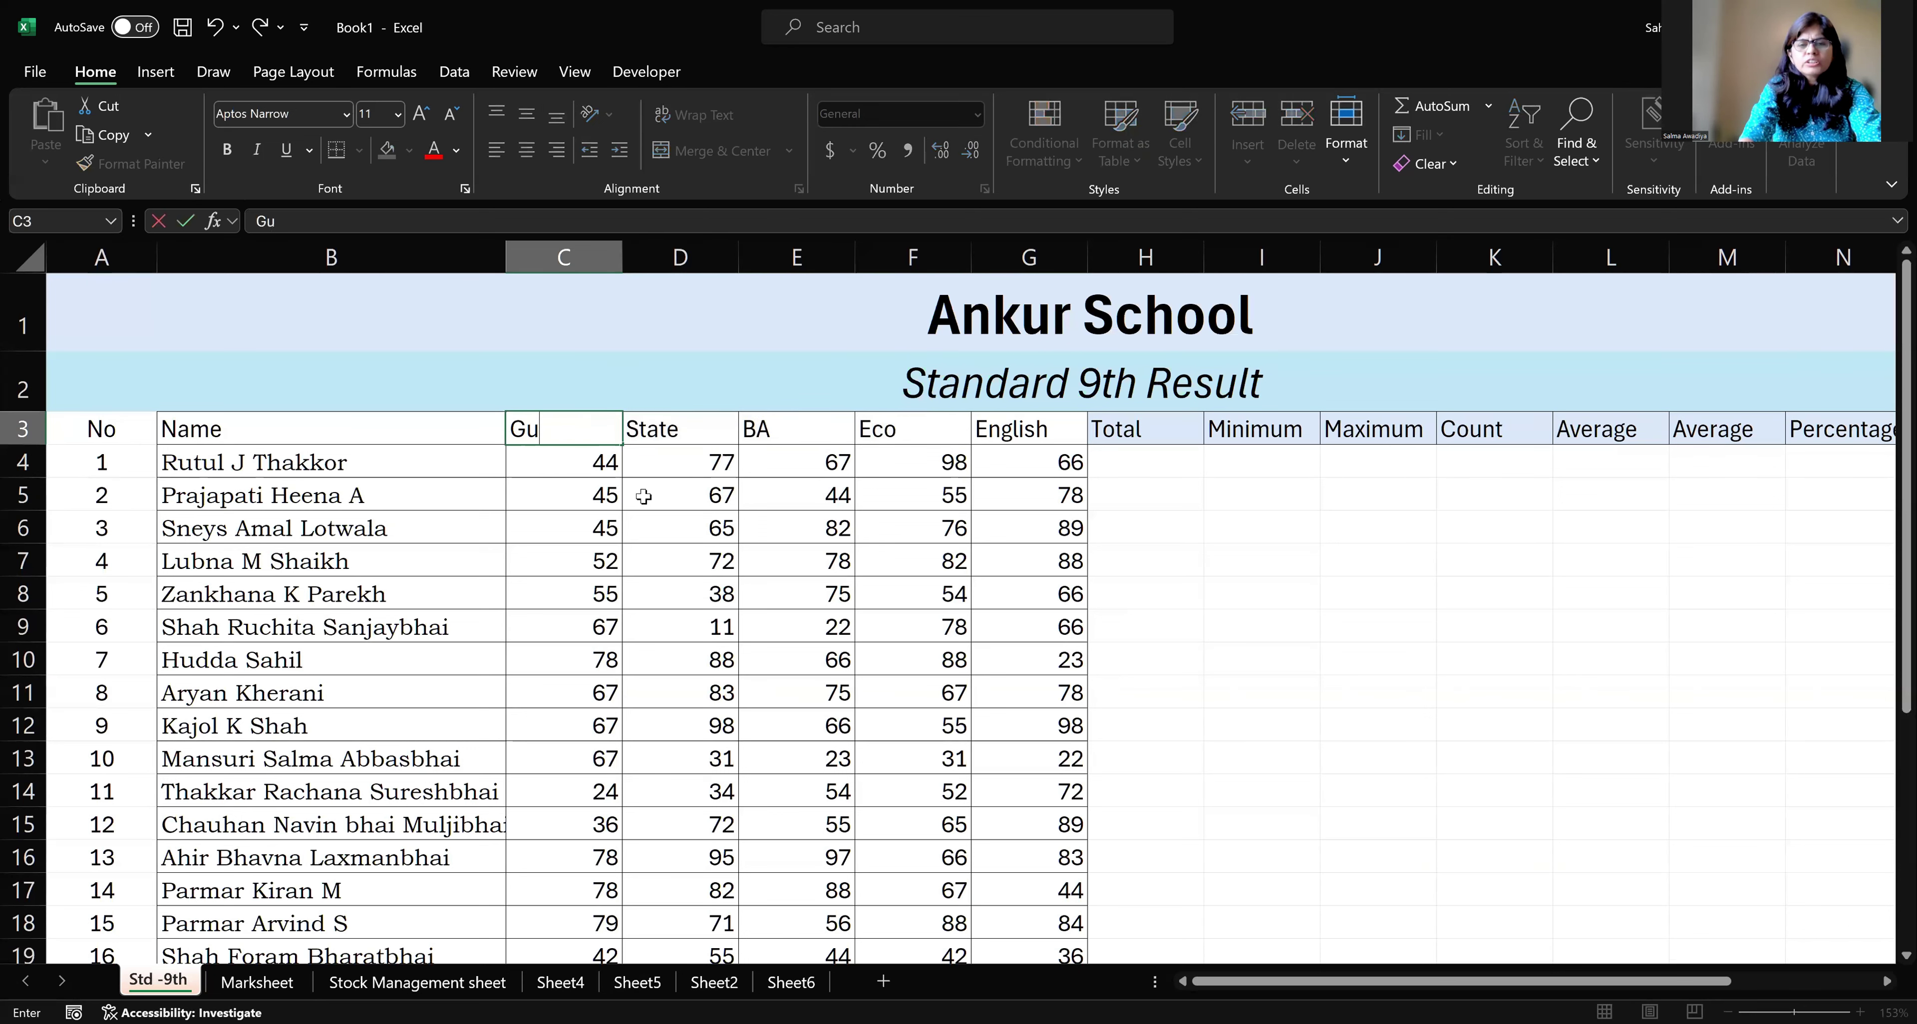
{"action": "type", "text": "arati"}
{"action": "key", "text": "Tab"}
{"action": "type", "text": "Hindi"}
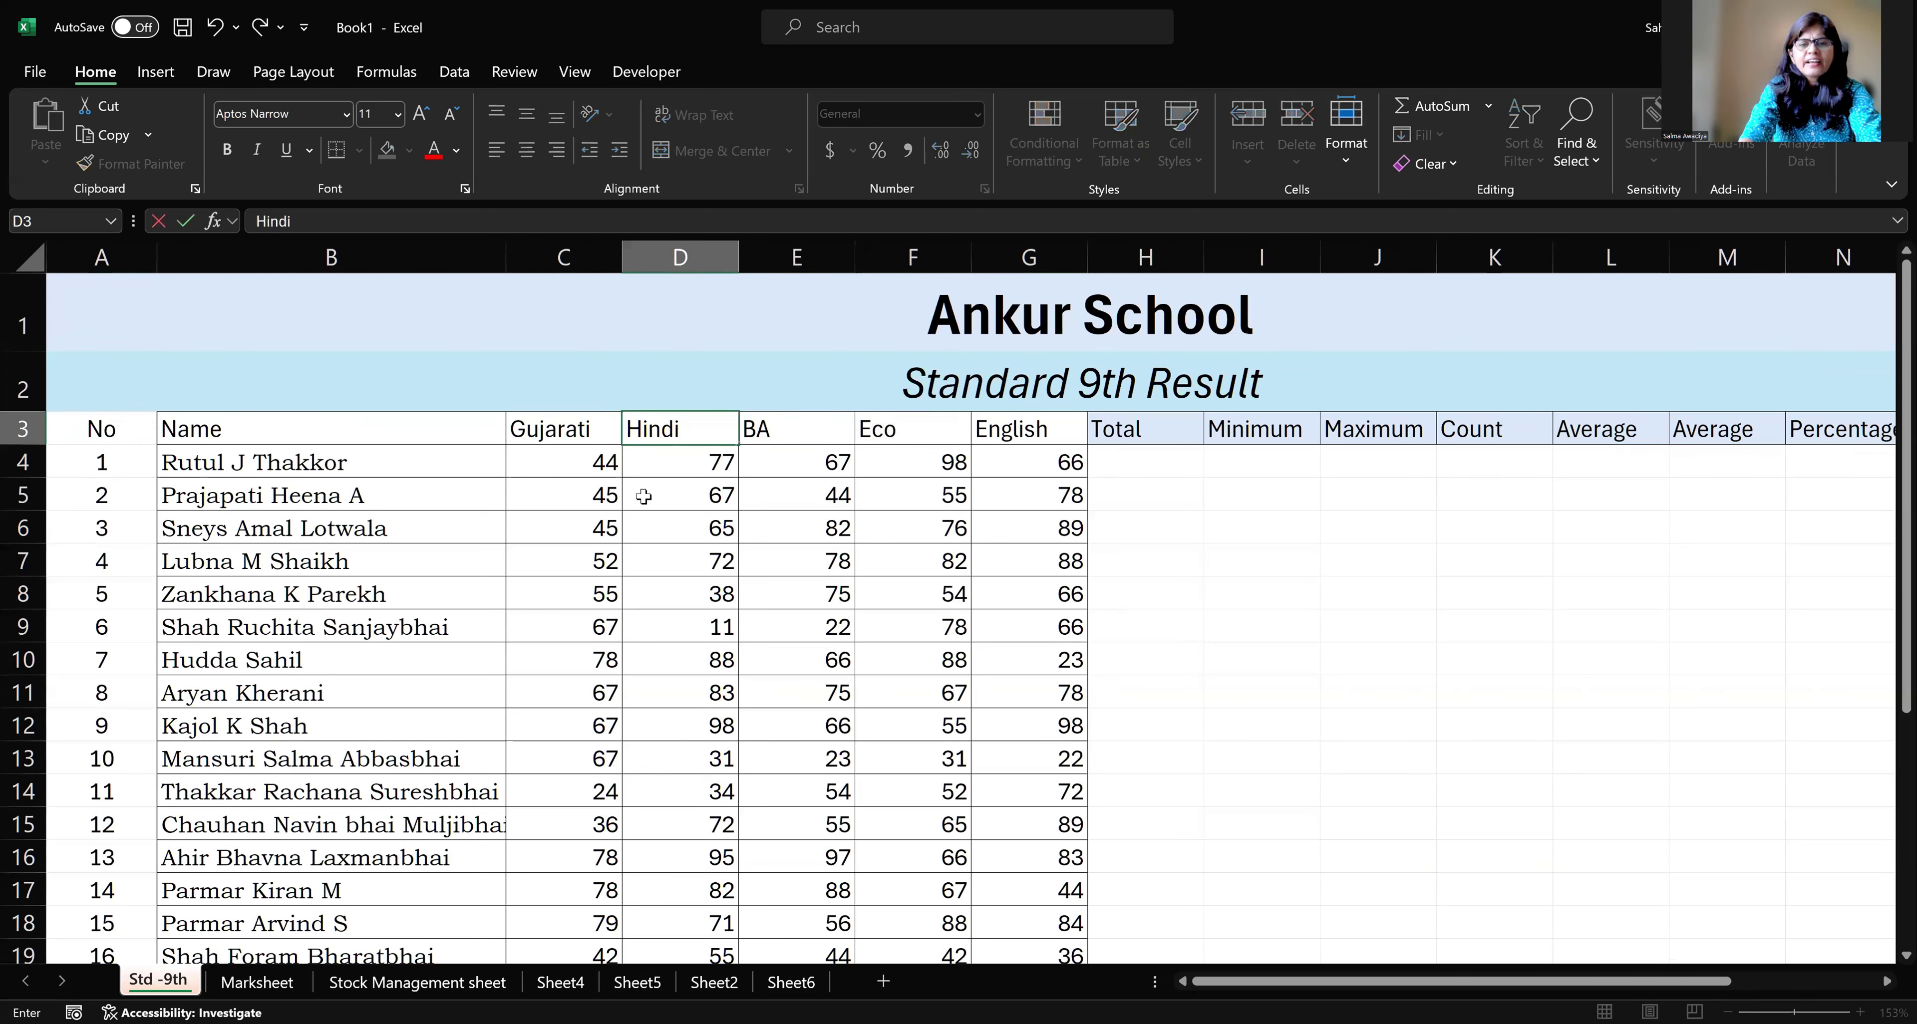
{"action": "key", "text": "Tab"}
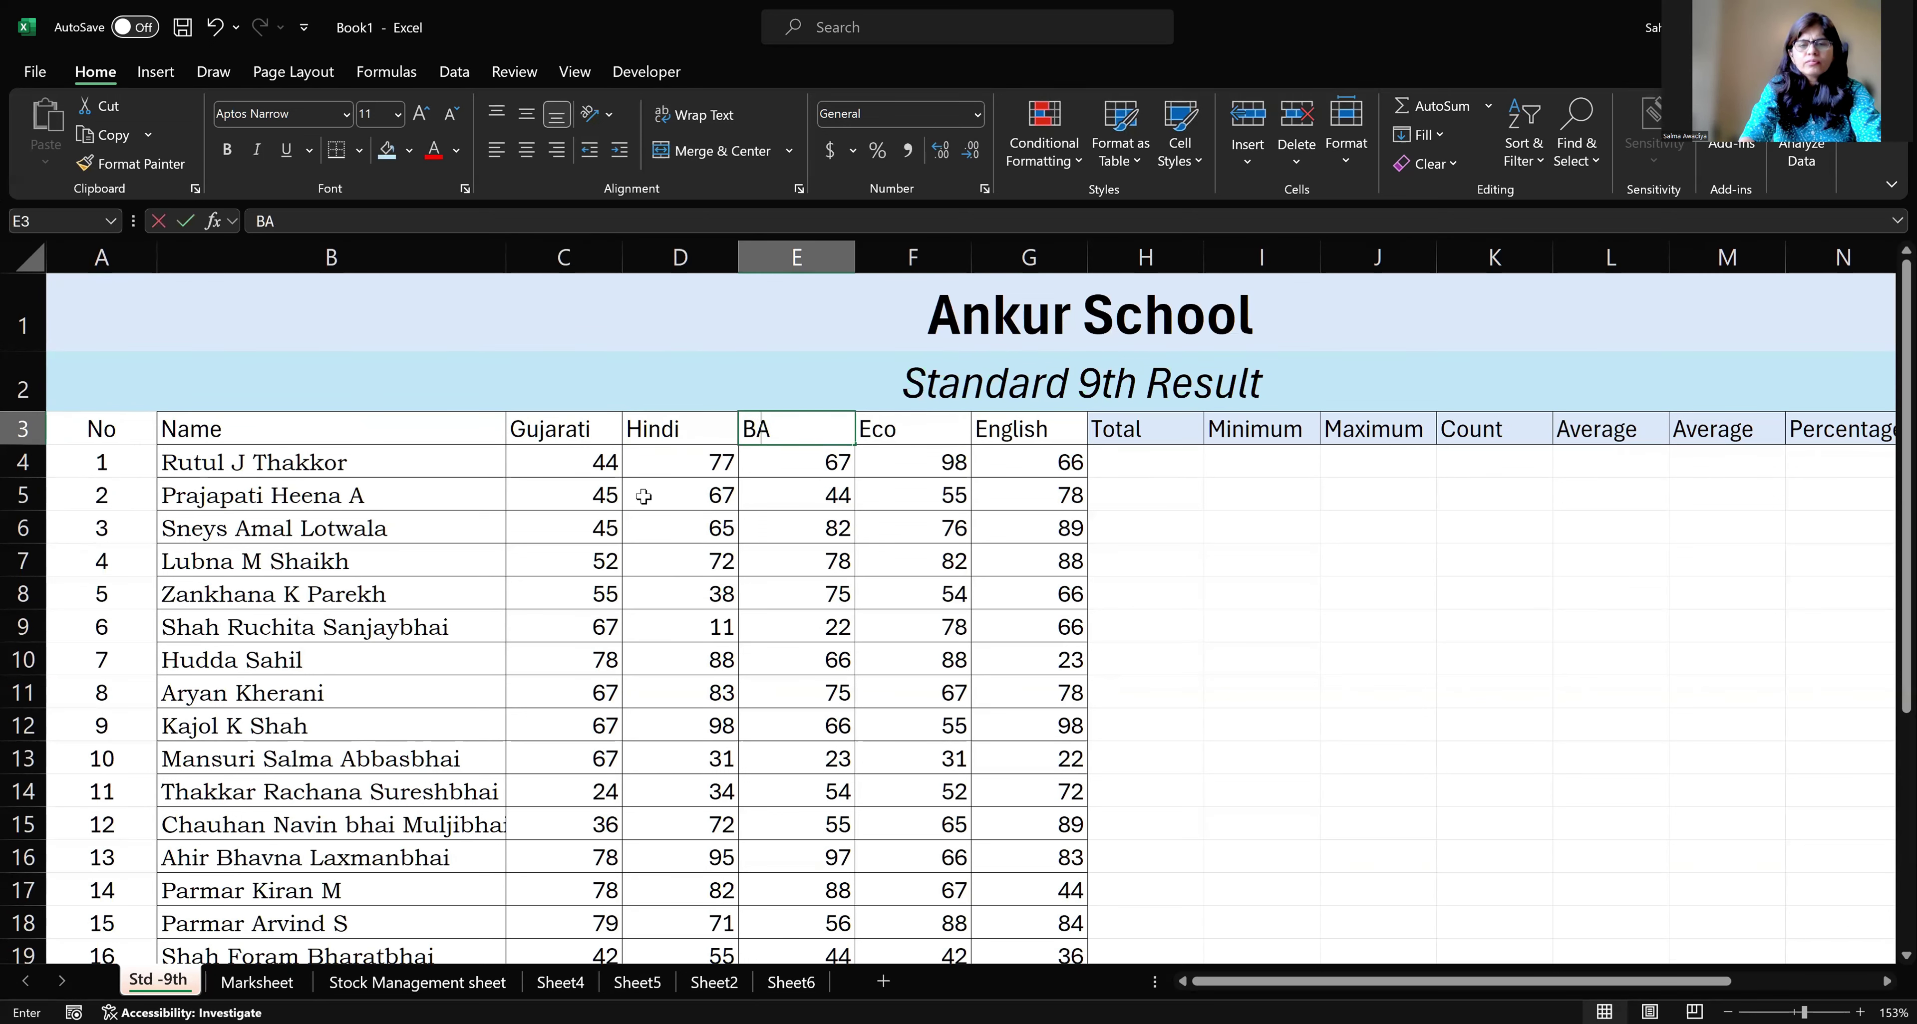
{"action": "type", "text": "Maths"}
{"action": "key", "text": "Tab"}
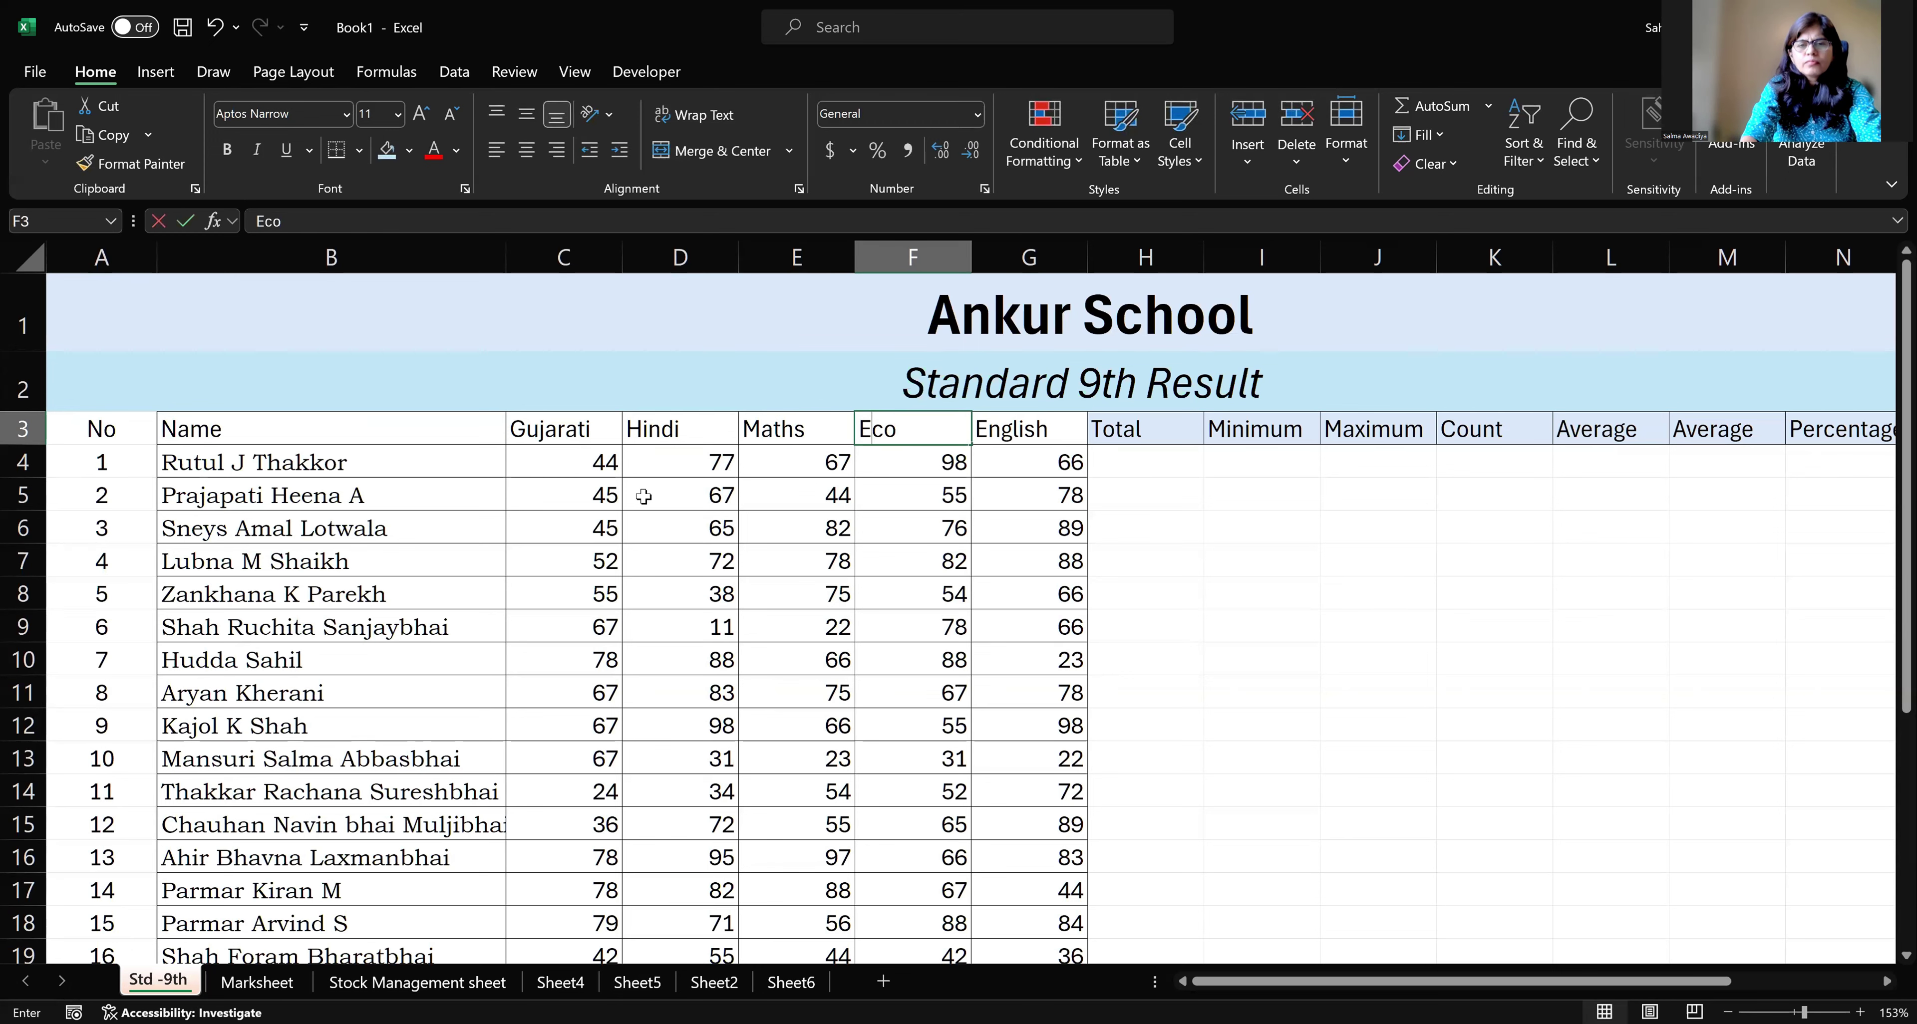
{"action": "type", "text": "Science"}
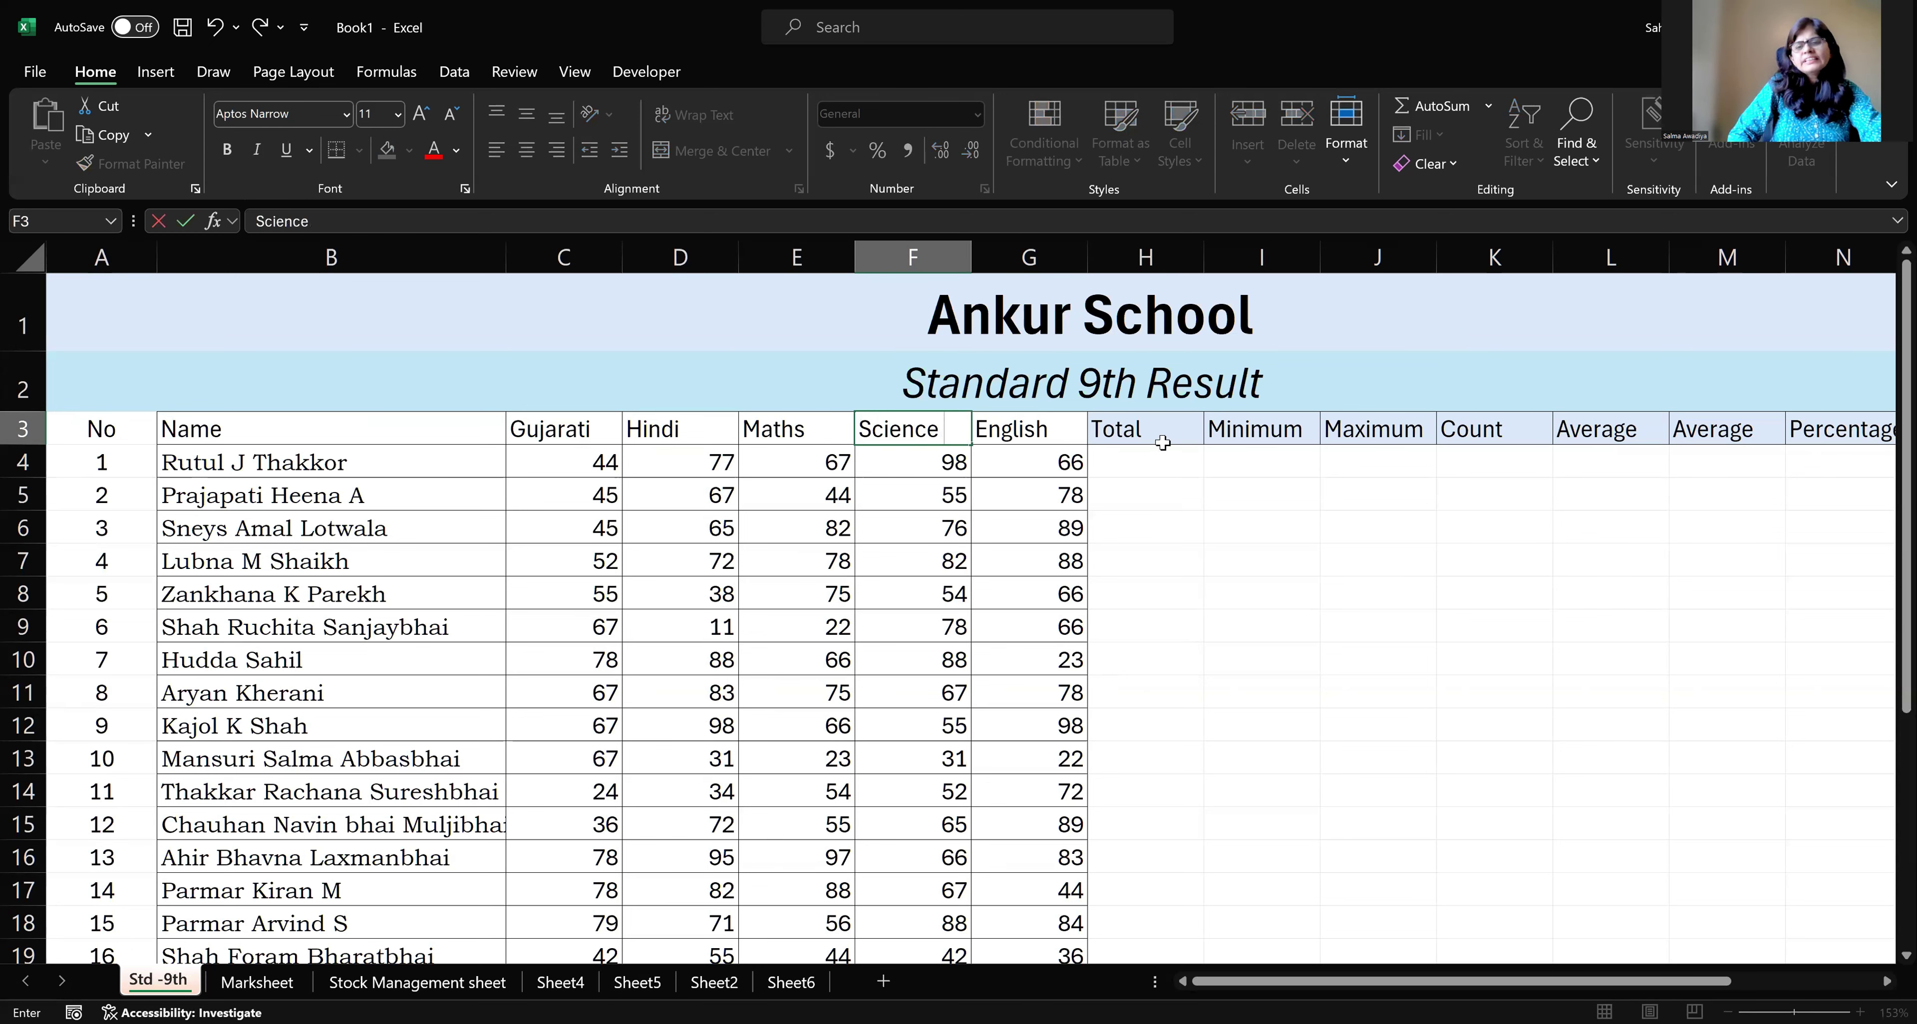
{"action": "left_click", "coordinate": [1151, 458]}
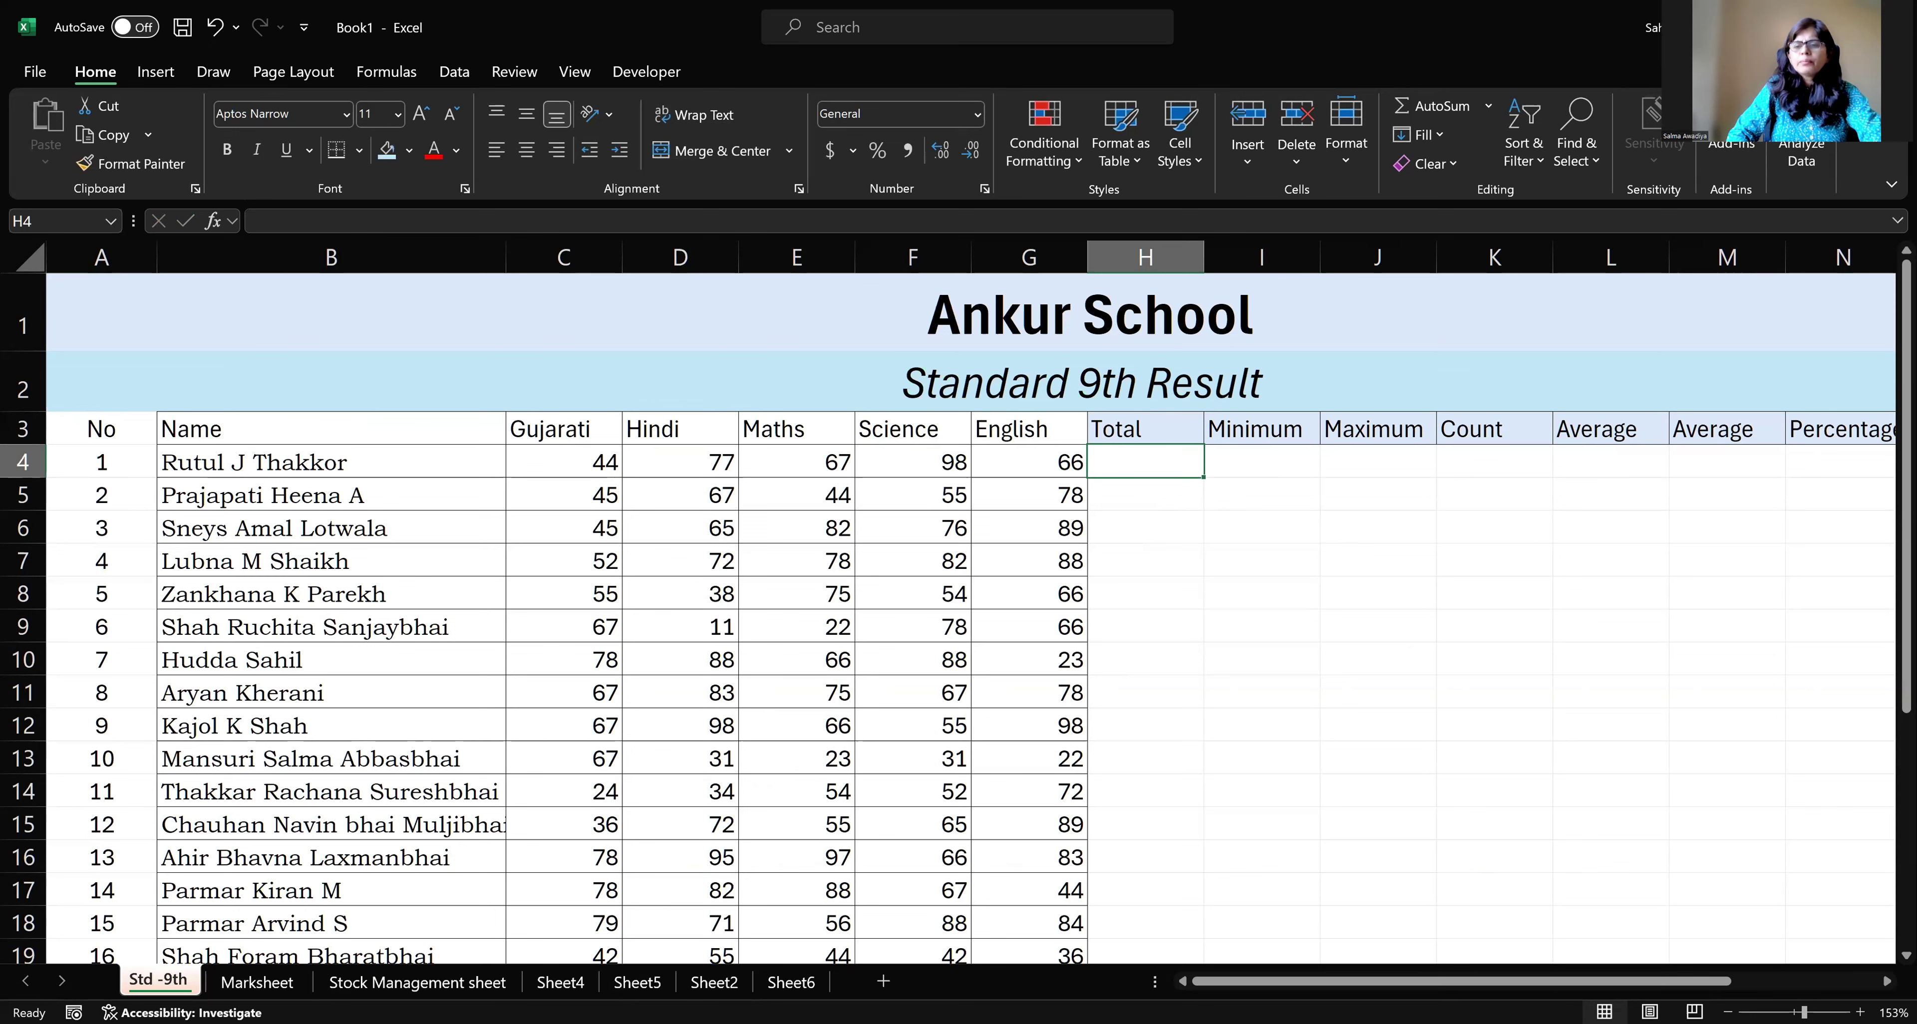
Step: Autofit the Percentage column so its heading fits
{"action": "left_click_drag", "start_coordinate": [1596, 980], "coordinate": [1800, 980]}
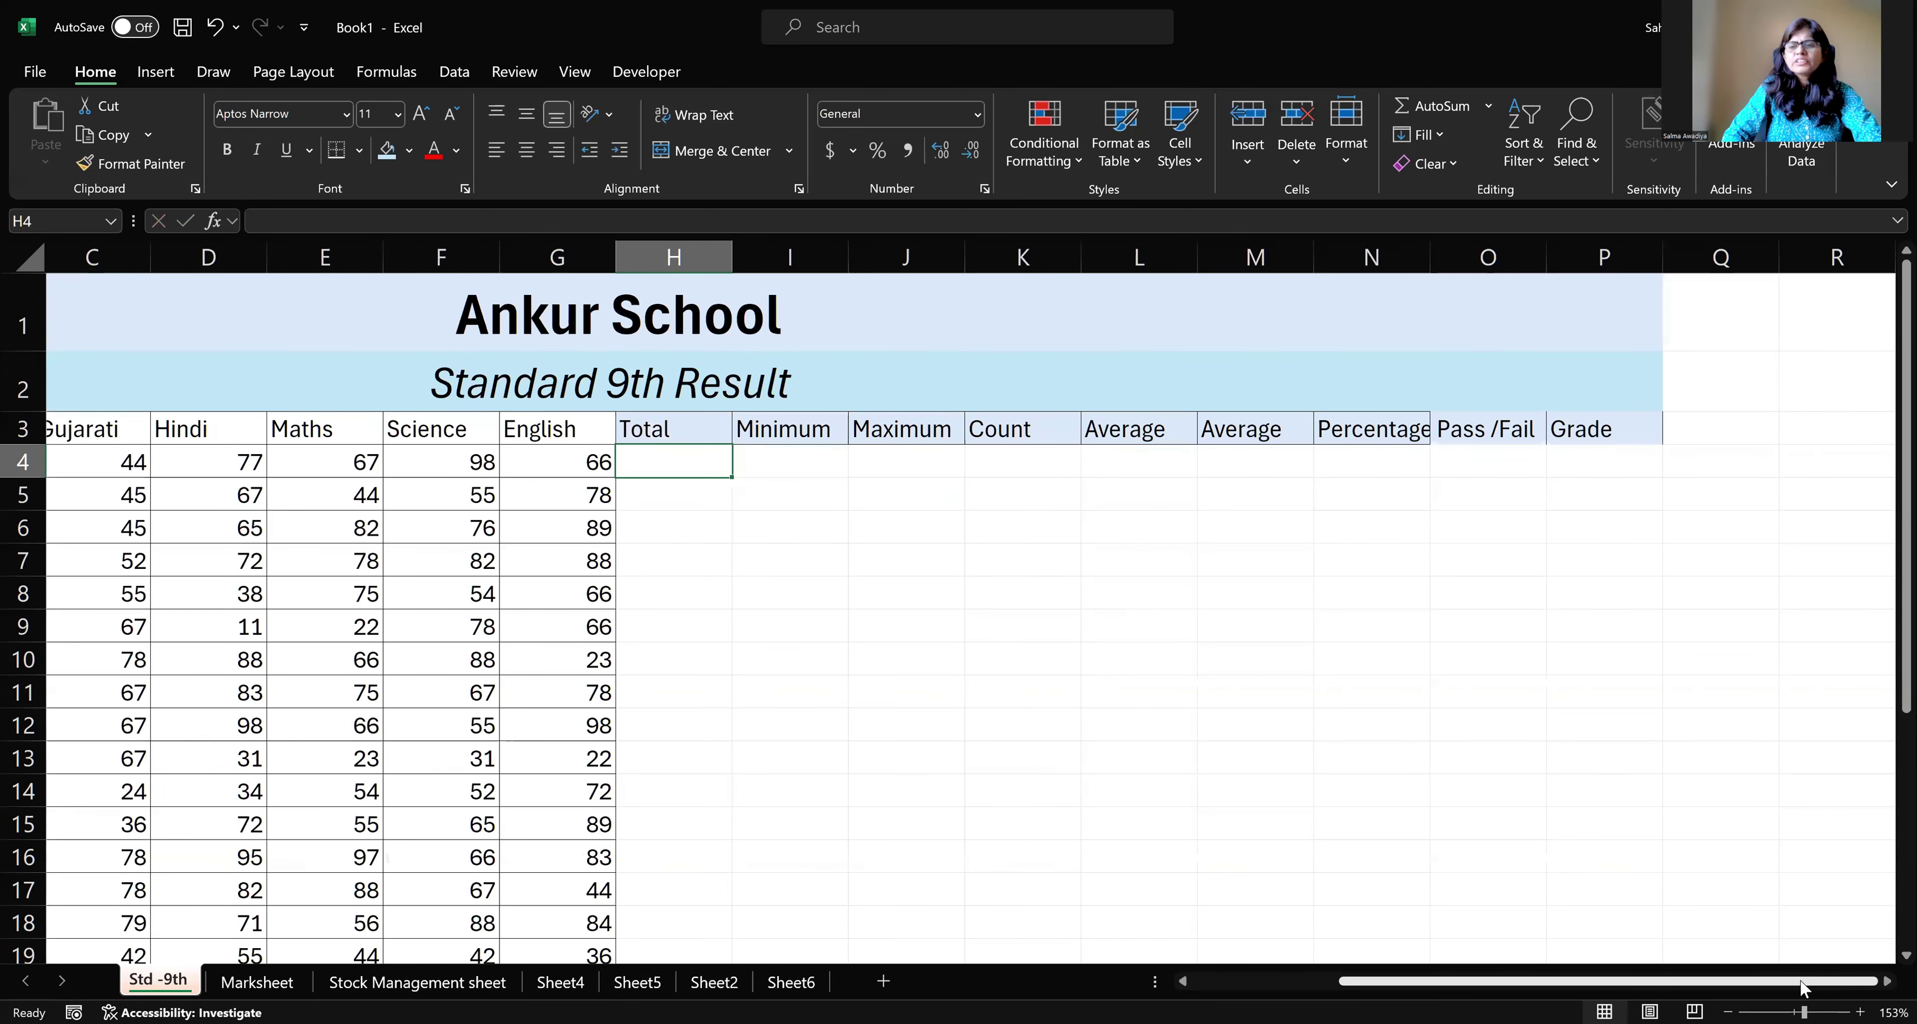
{"action": "double_click", "coordinate": [1429, 256]}
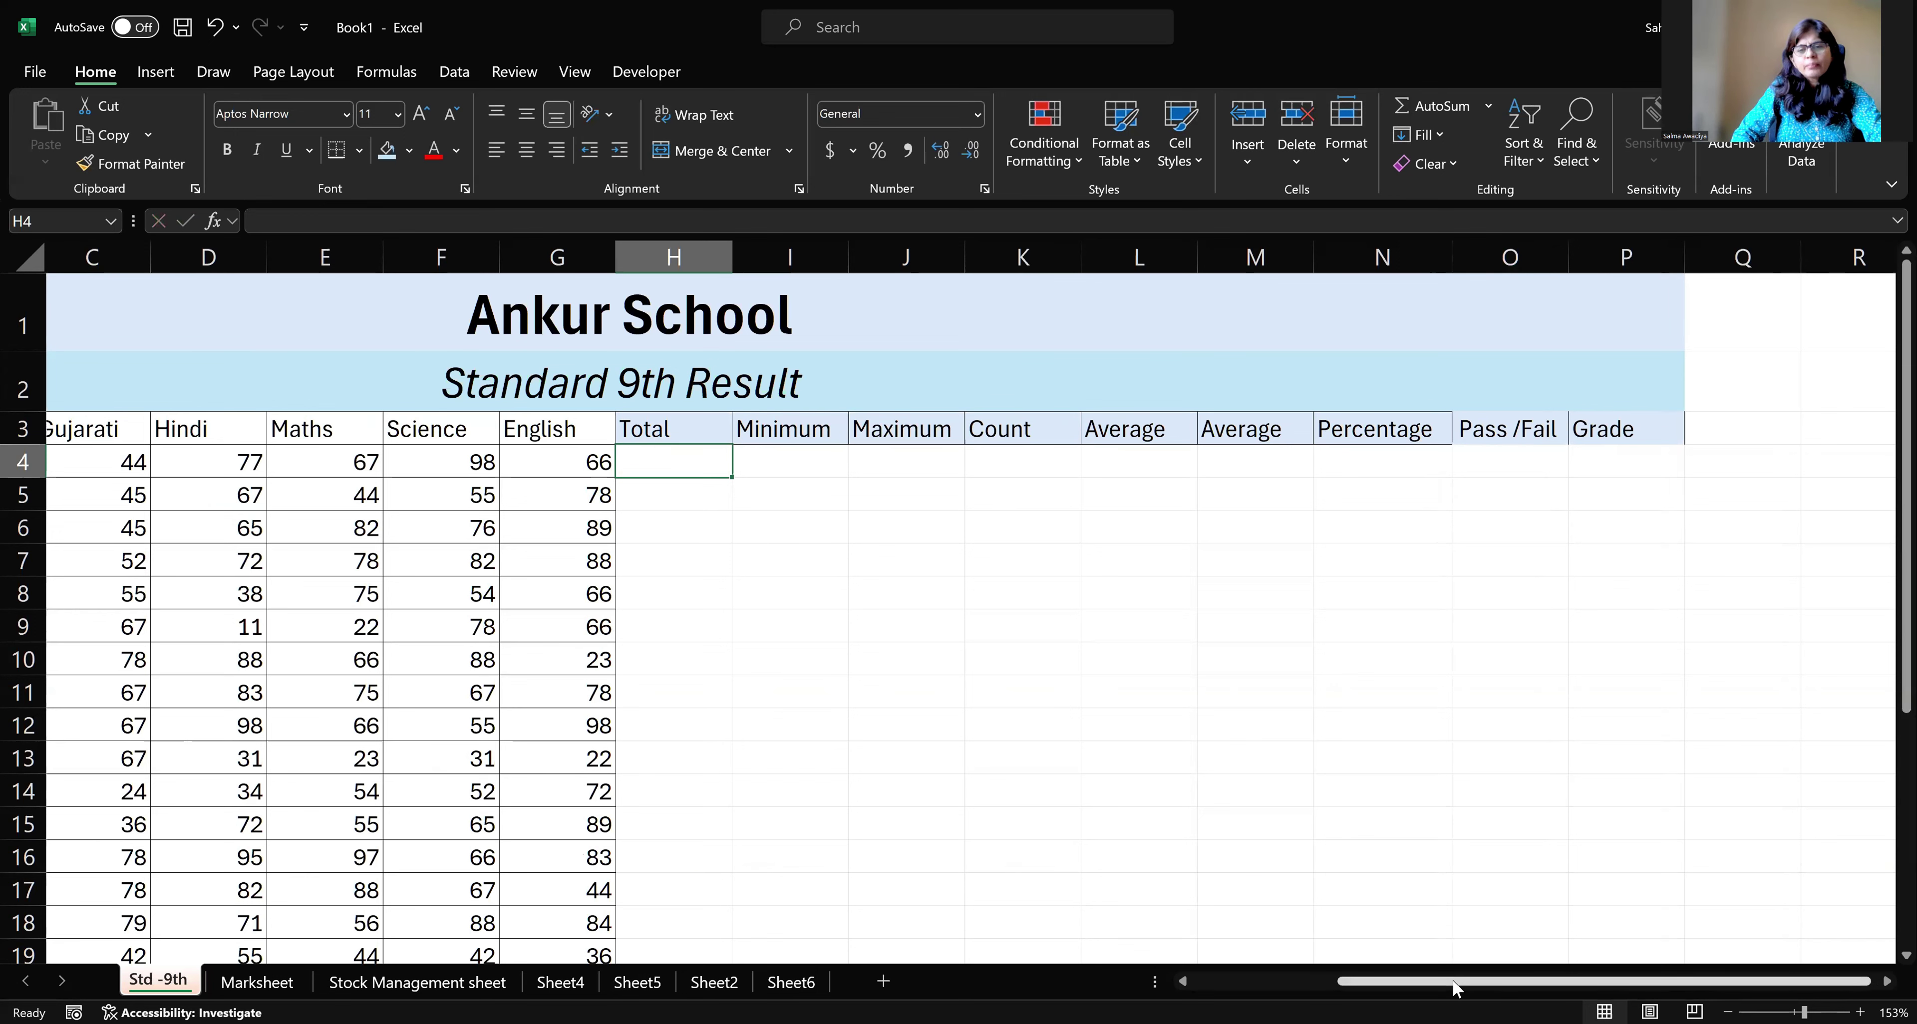
{"action": "scroll", "coordinate": [1257, 518], "scroll_direction": "left", "scroll_amount": 2}
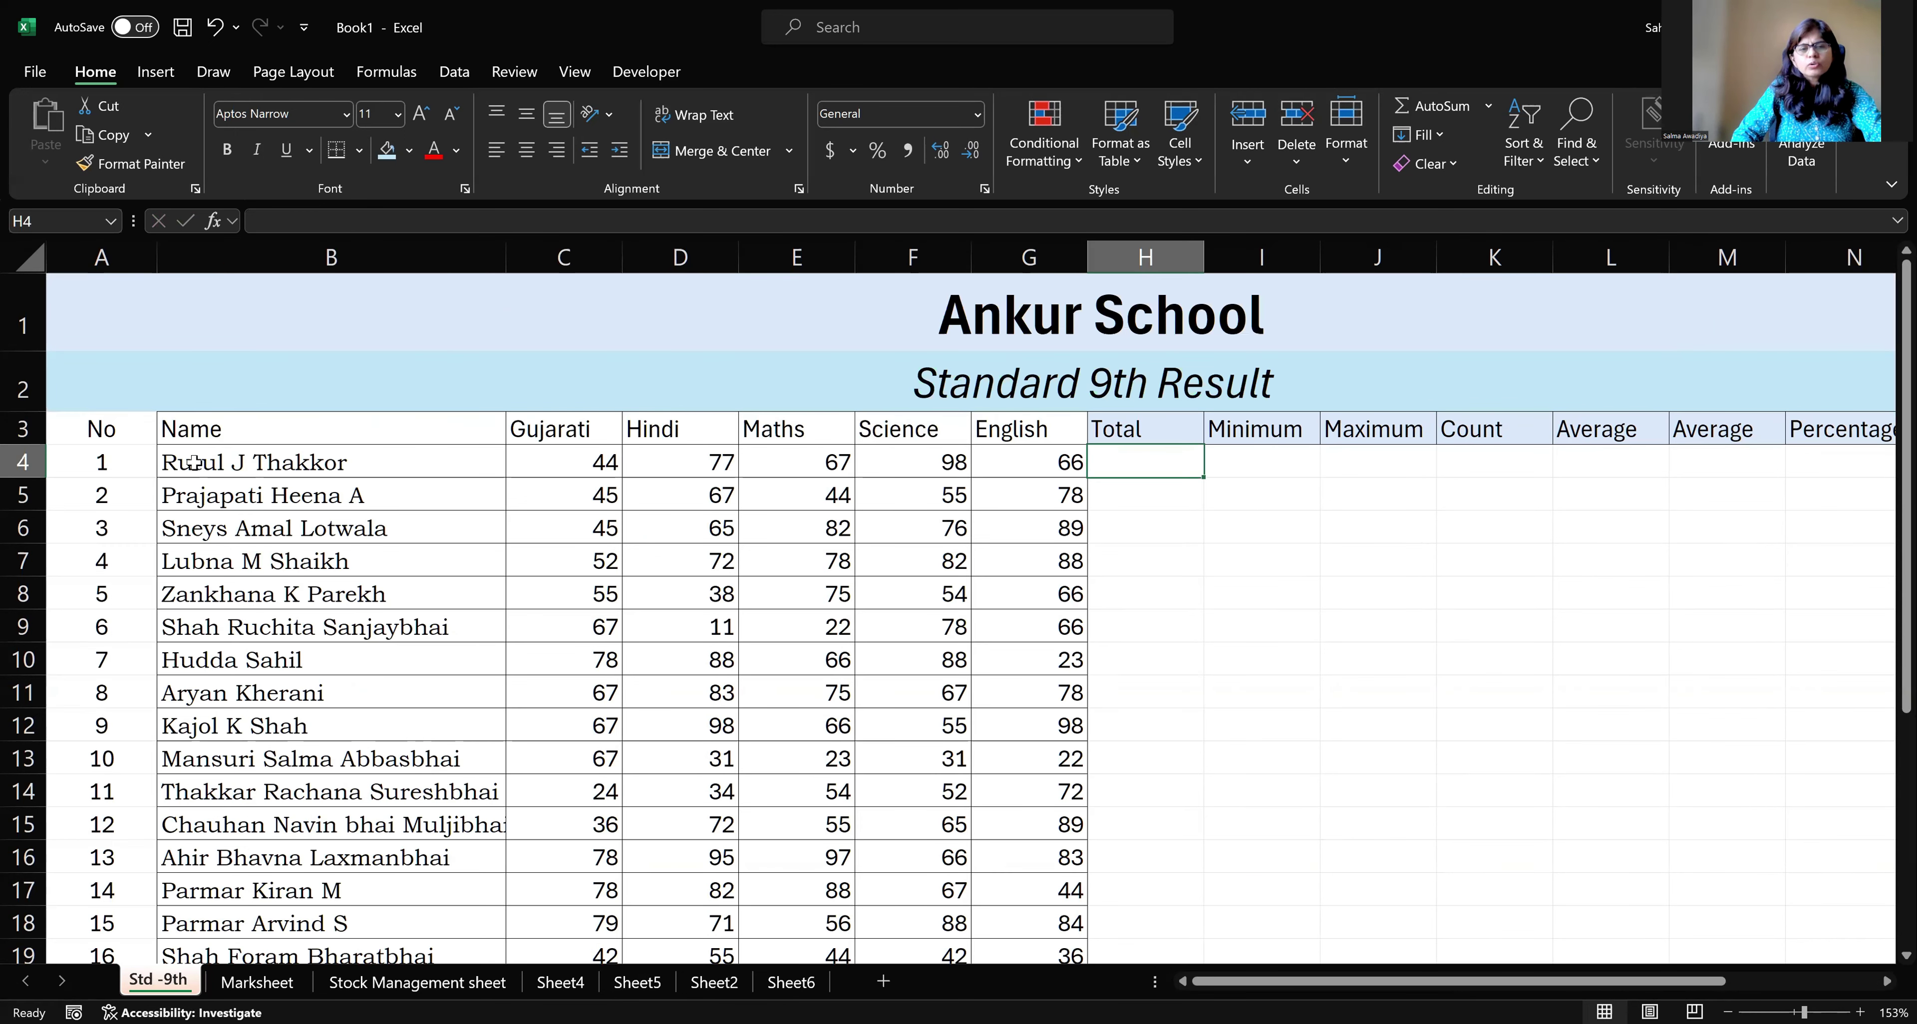
{"action": "mouse_move", "coordinate": [327, 462]}
{"action": "left_mouse_down"}
{"action": "mouse_move", "coordinate": [1023, 443]}
{"action": "mouse_move", "coordinate": [1027, 480]}
{"action": "left_mouse_up"}
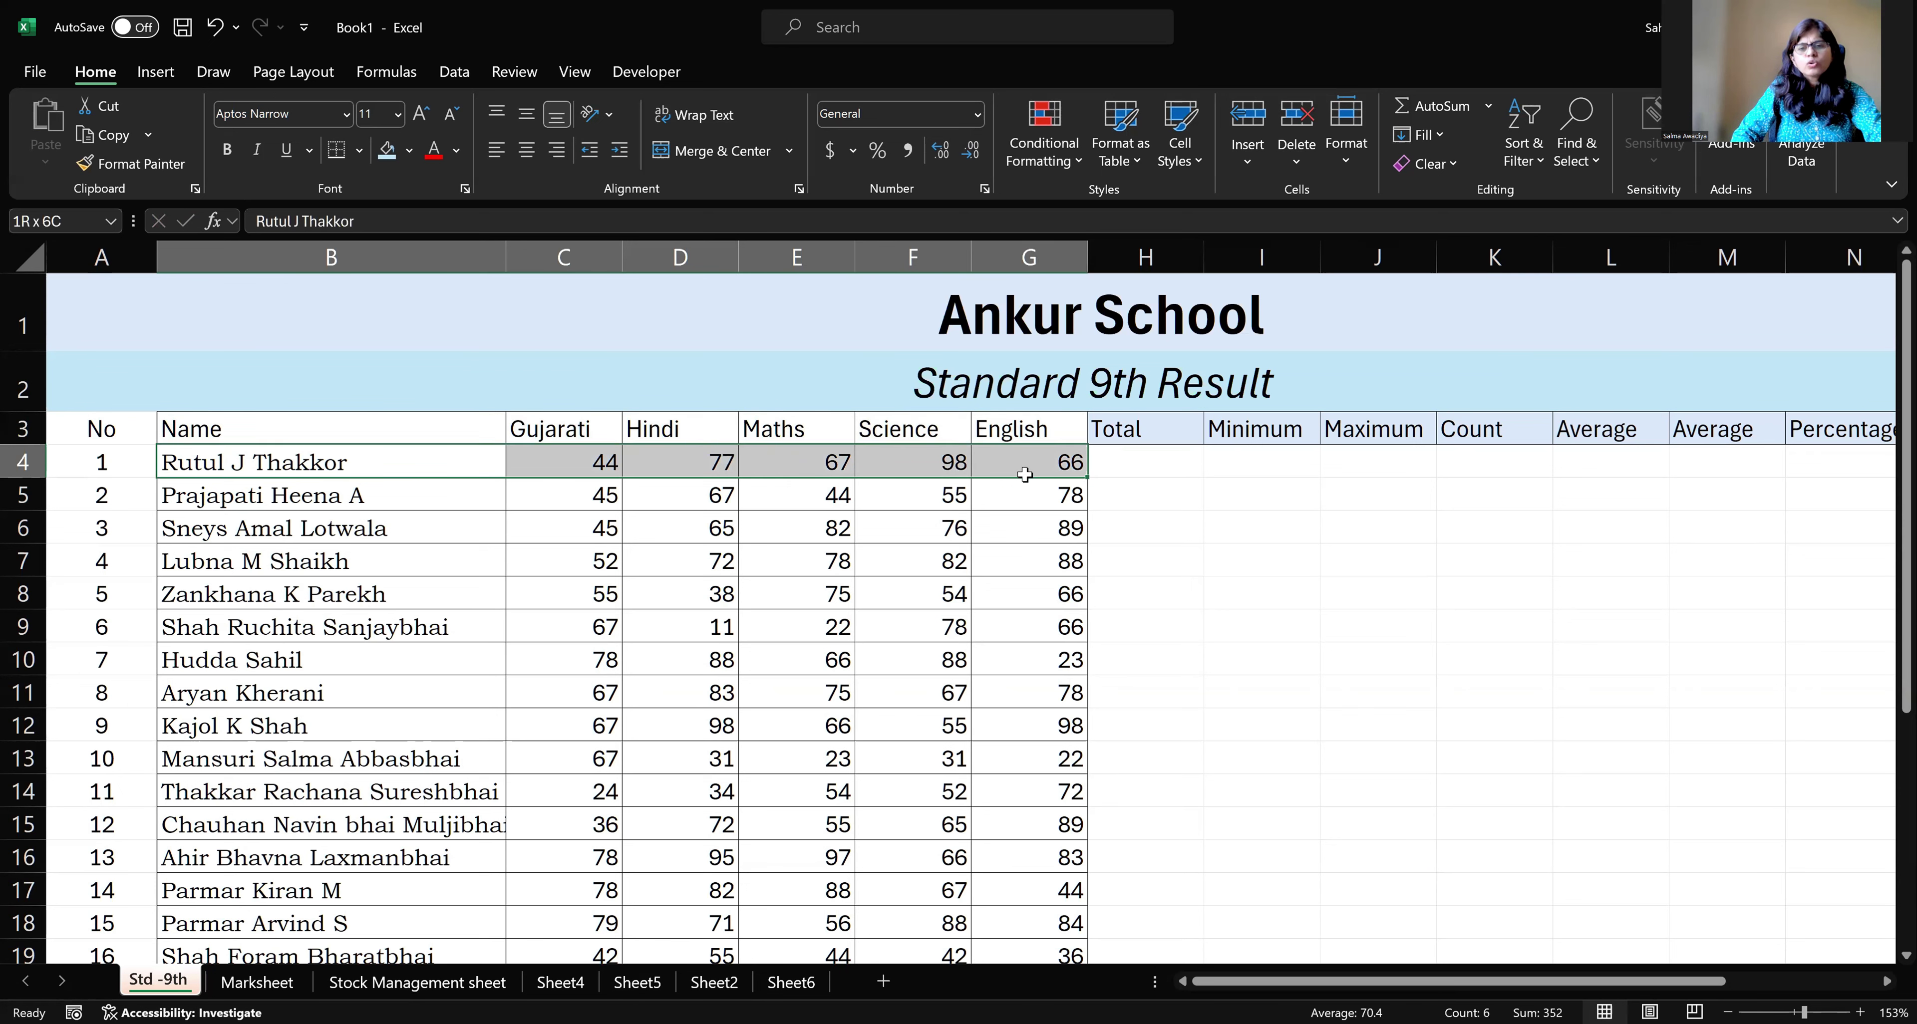
Step: Put =SUM(C4:G4) in H4 via AutoSum (352) and fill it down to H25
{"action": "left_click", "coordinate": [1143, 469]}
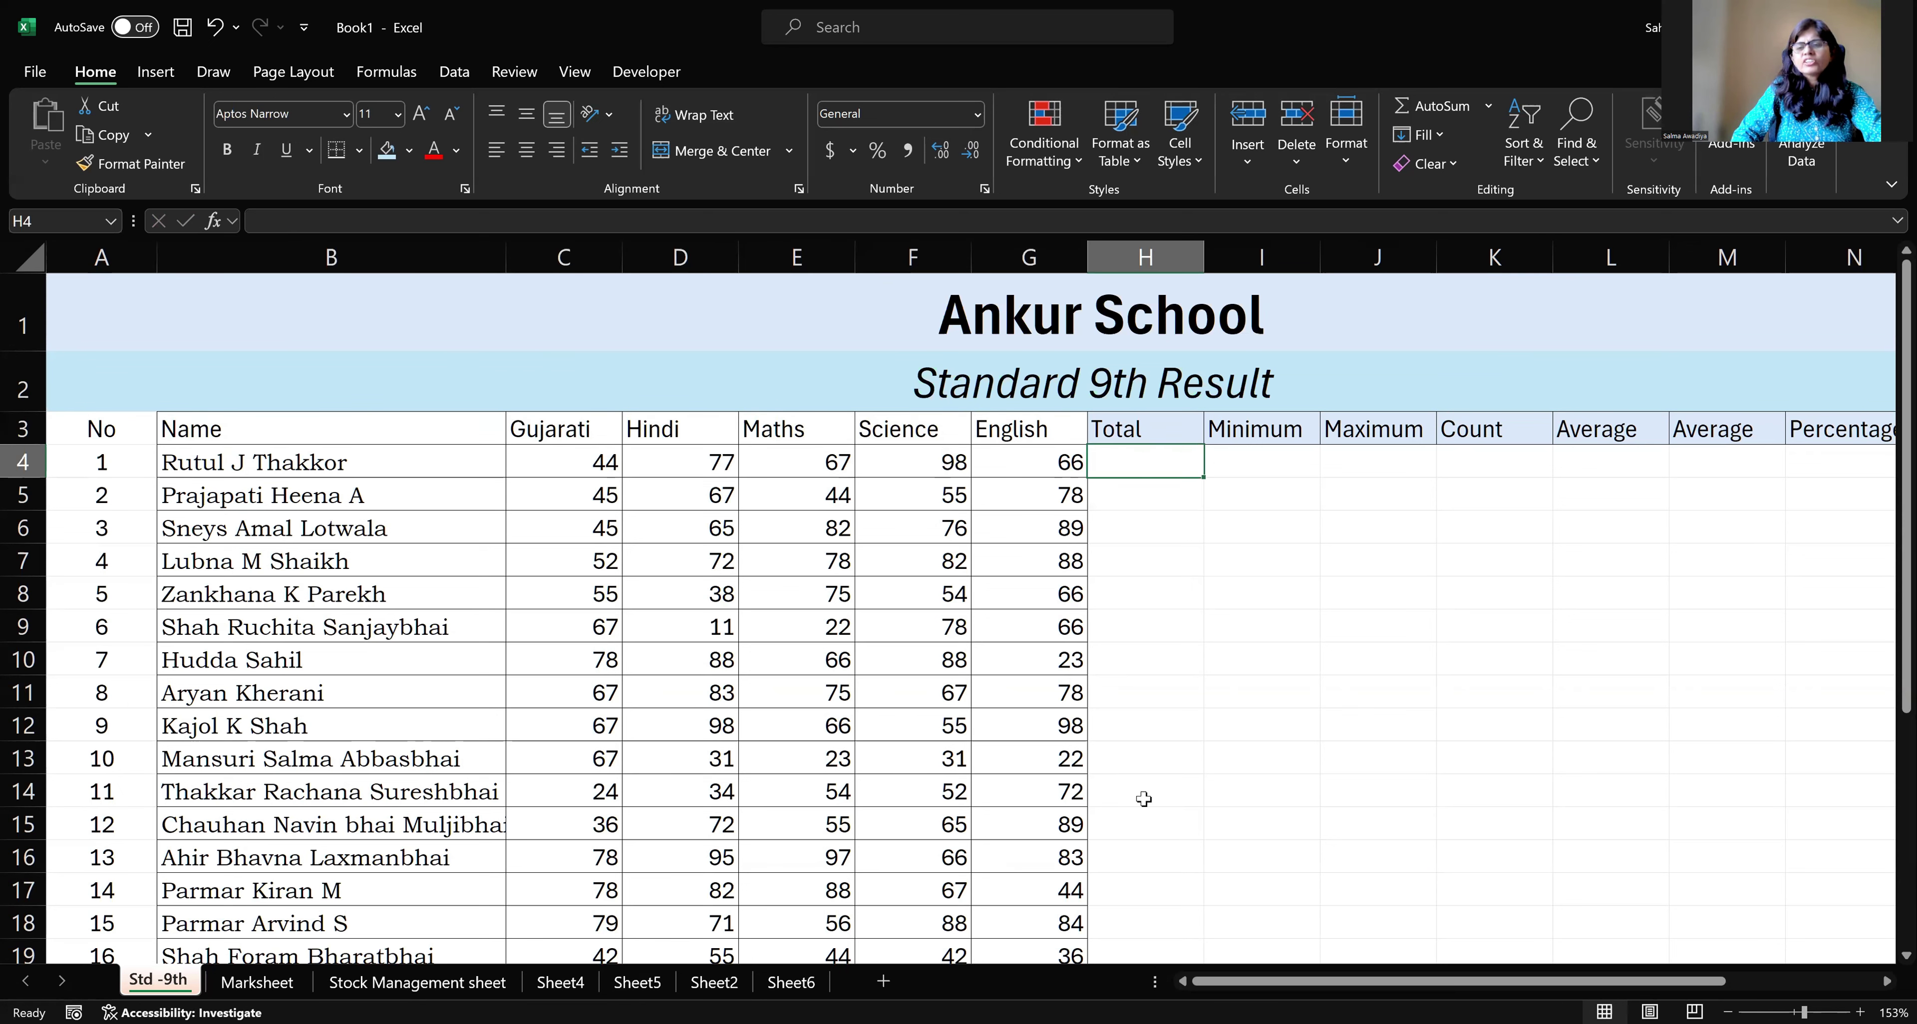
{"action": "left_click", "coordinate": [1440, 110]}
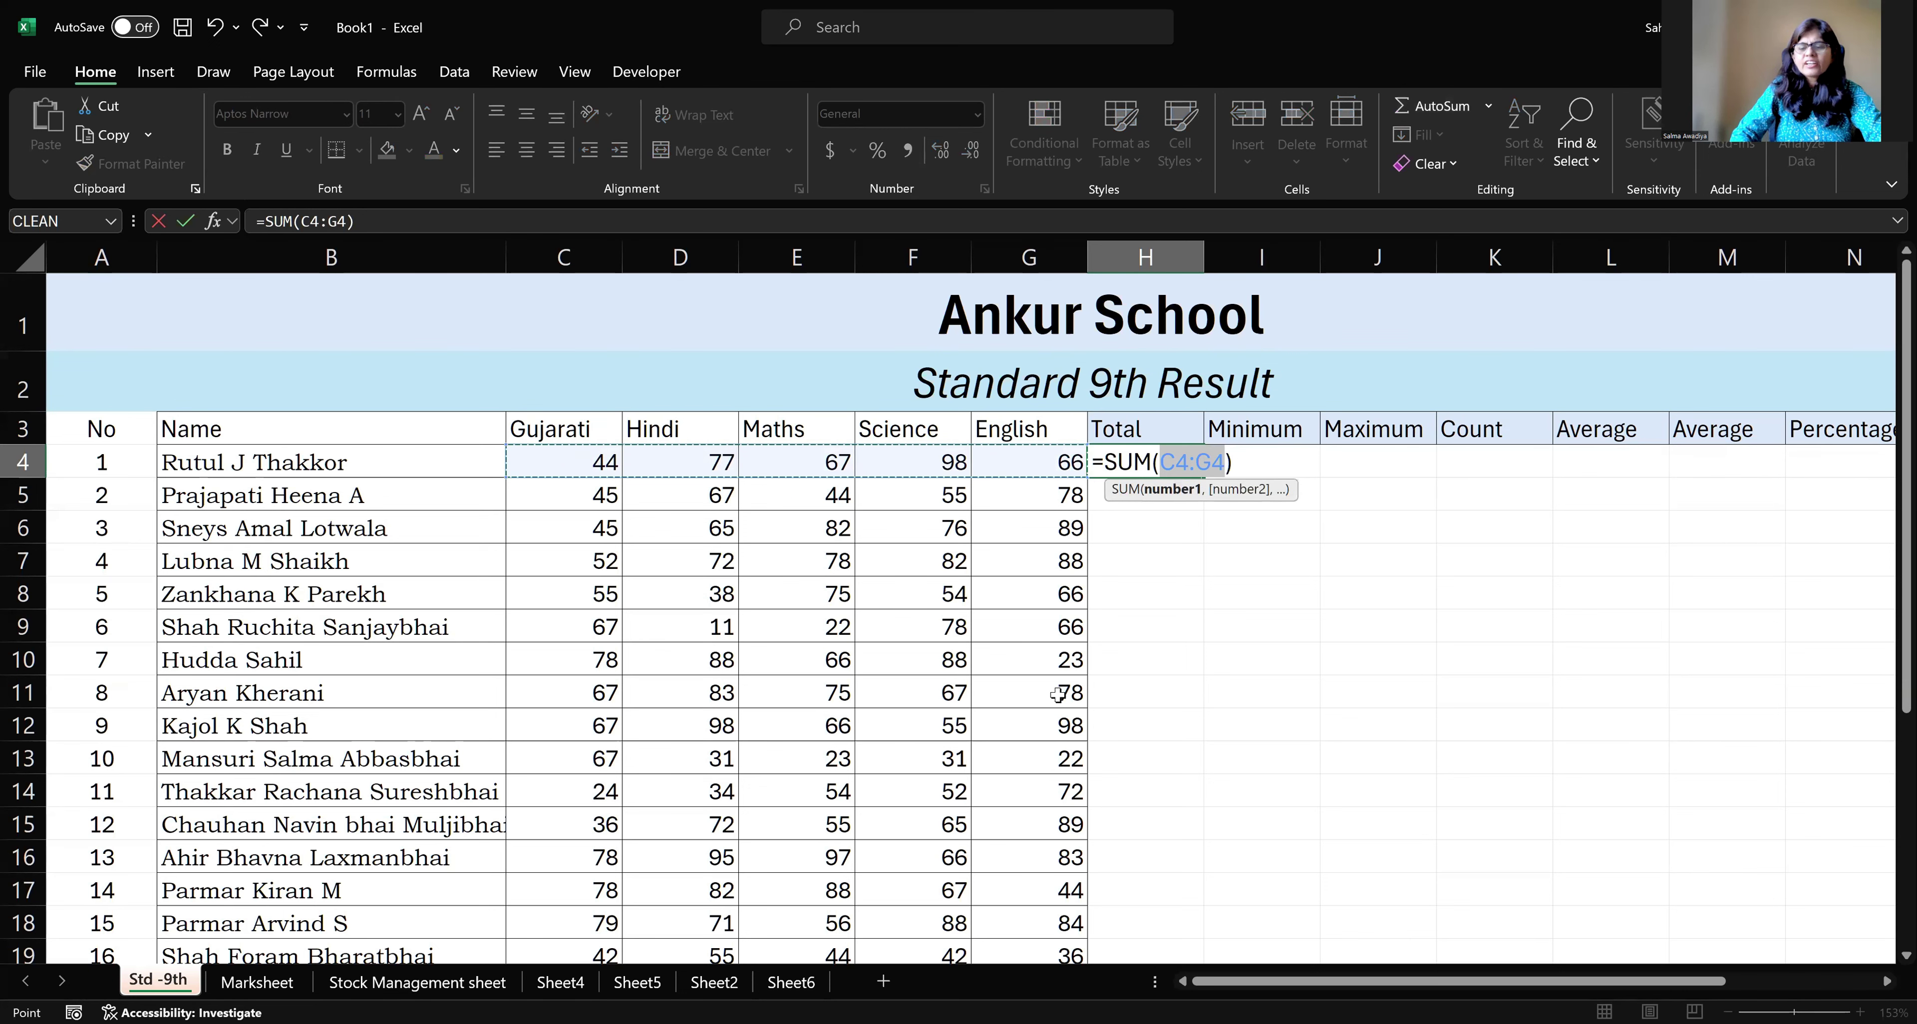
{"action": "key", "text": "Return"}
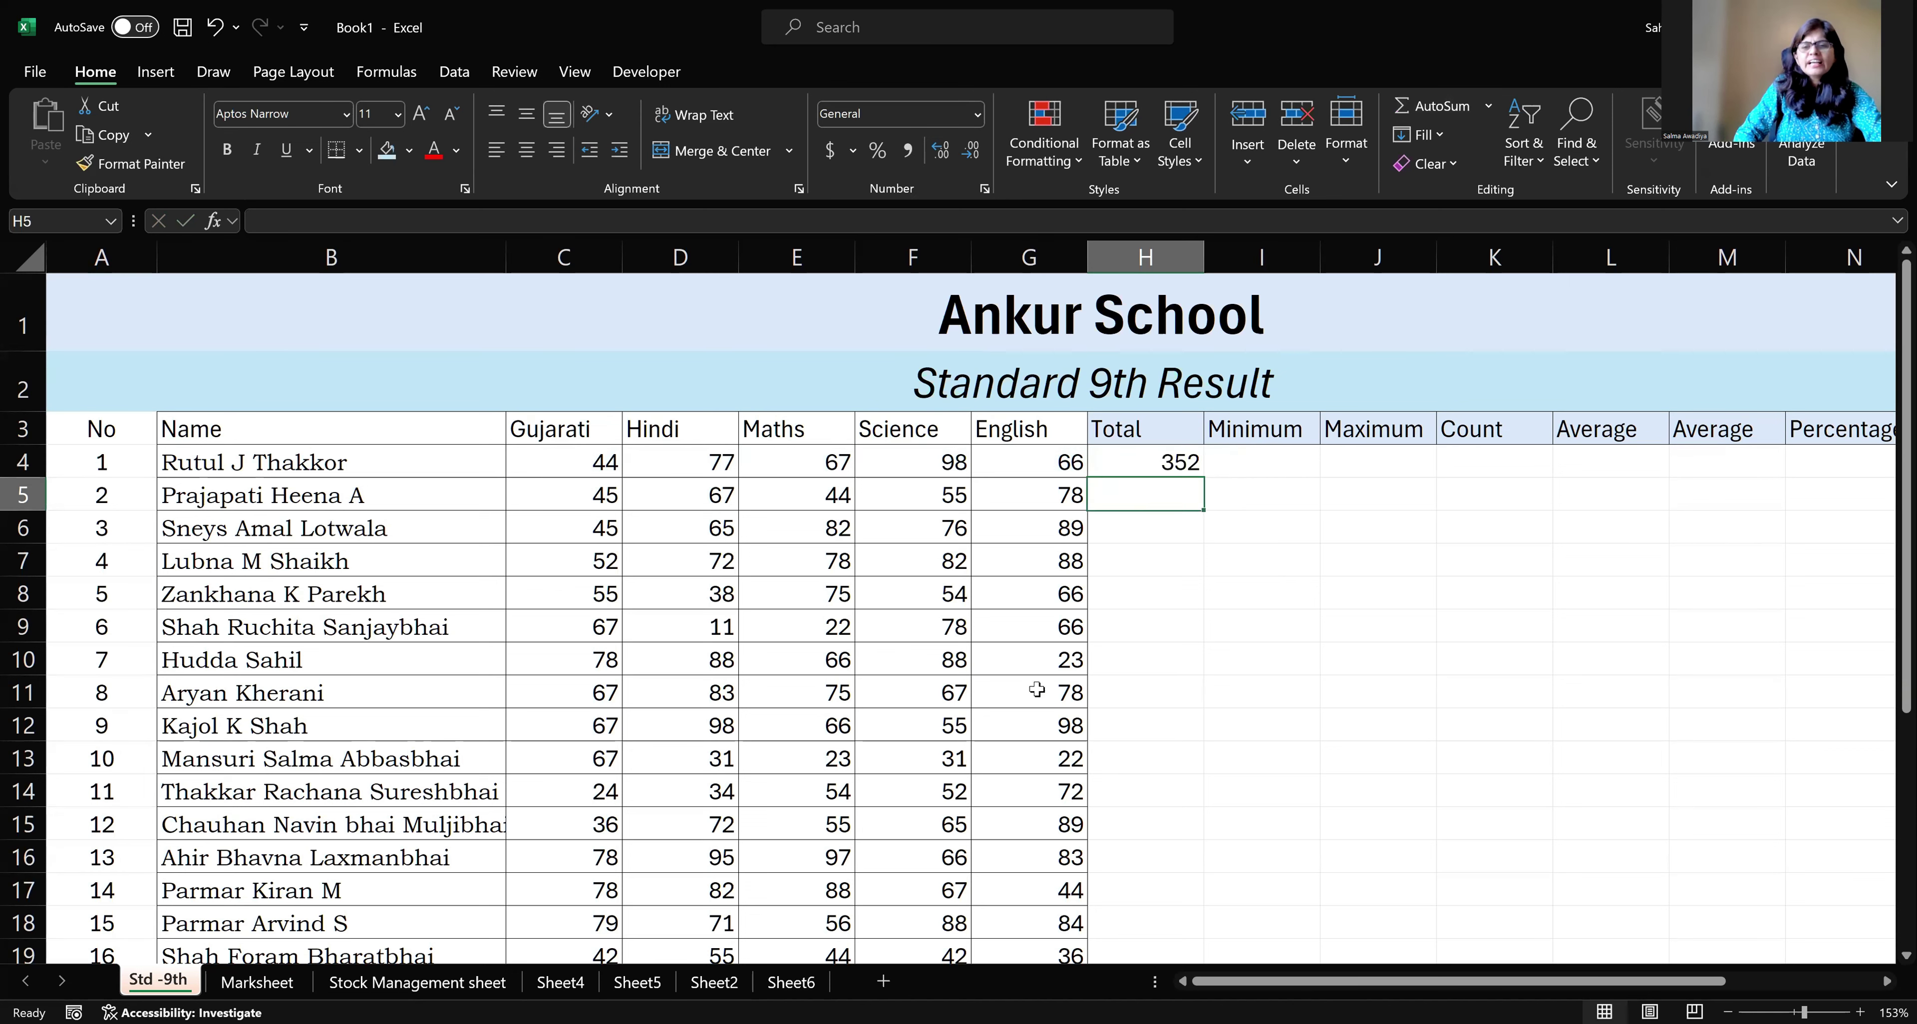
{"action": "left_click", "coordinate": [1160, 465]}
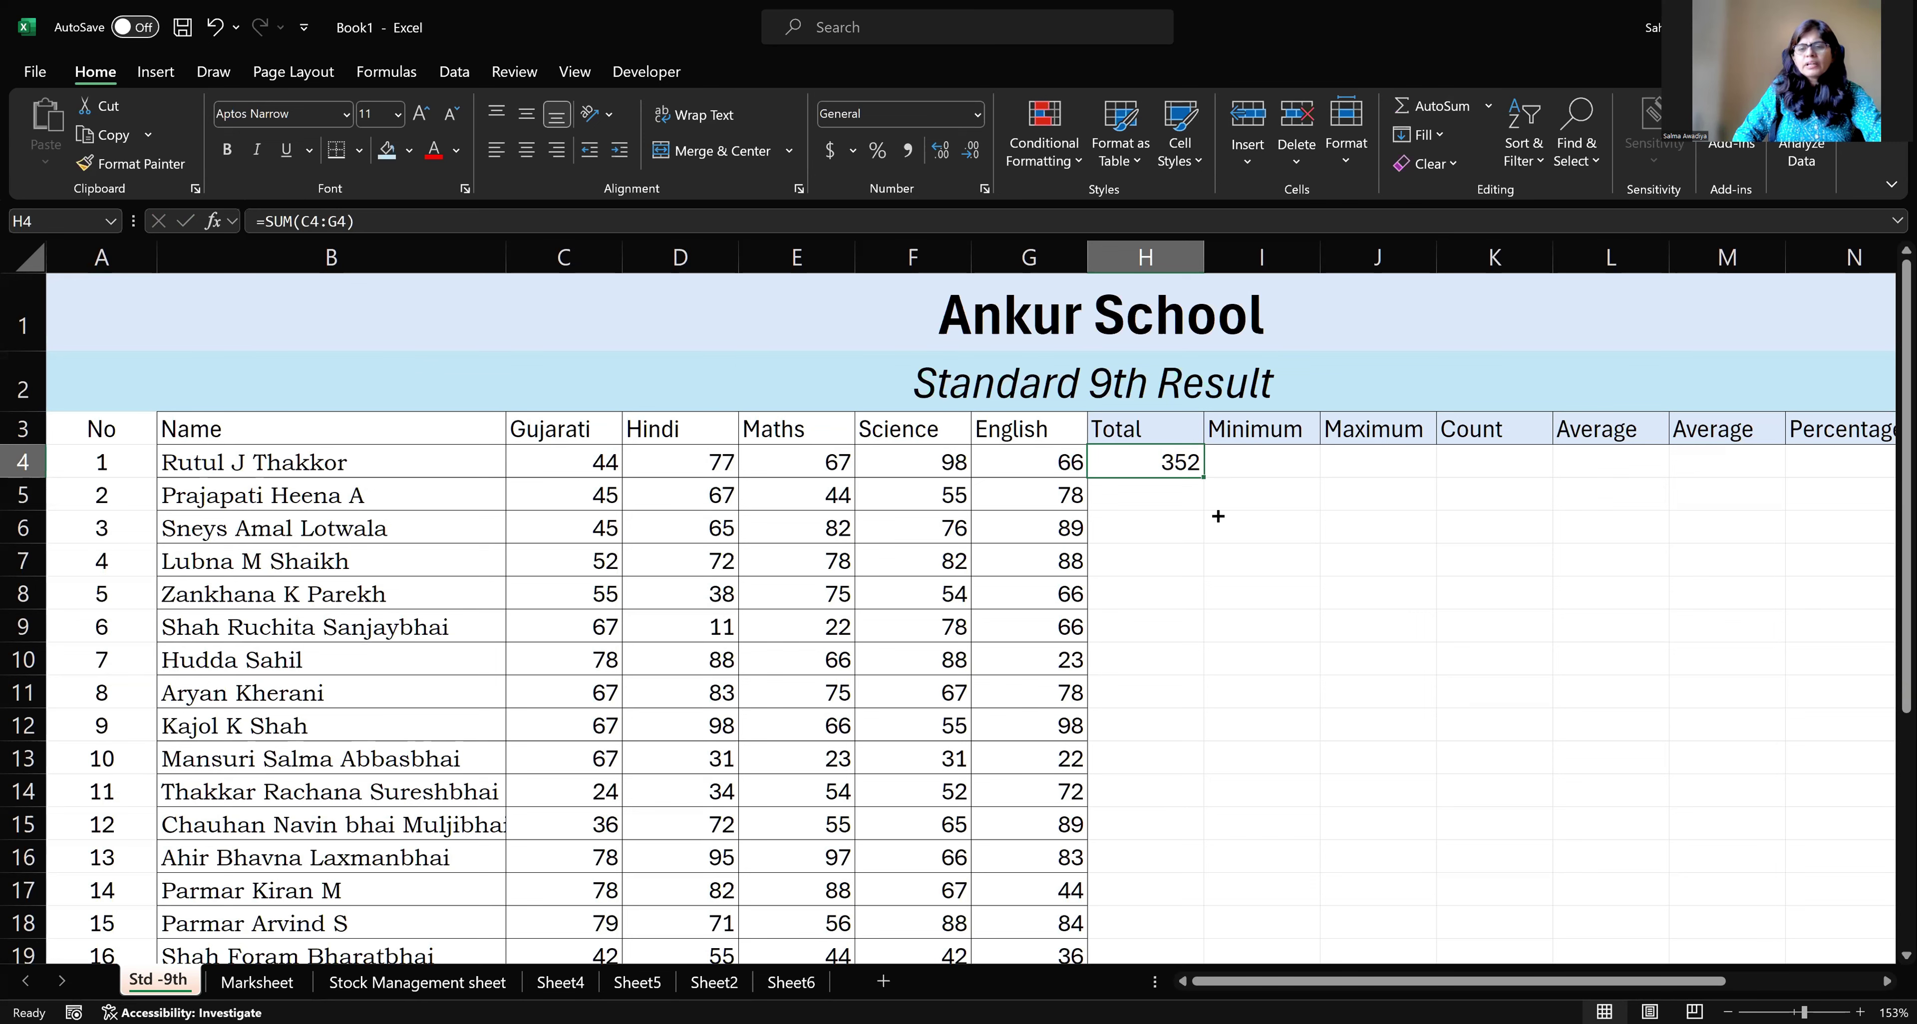
{"action": "left_click_drag", "start_coordinate": [1217, 515], "coordinate": [1178, 953]}
{"action": "scroll", "coordinate": [1221, 707], "scroll_direction": "up", "scroll_amount": 2}
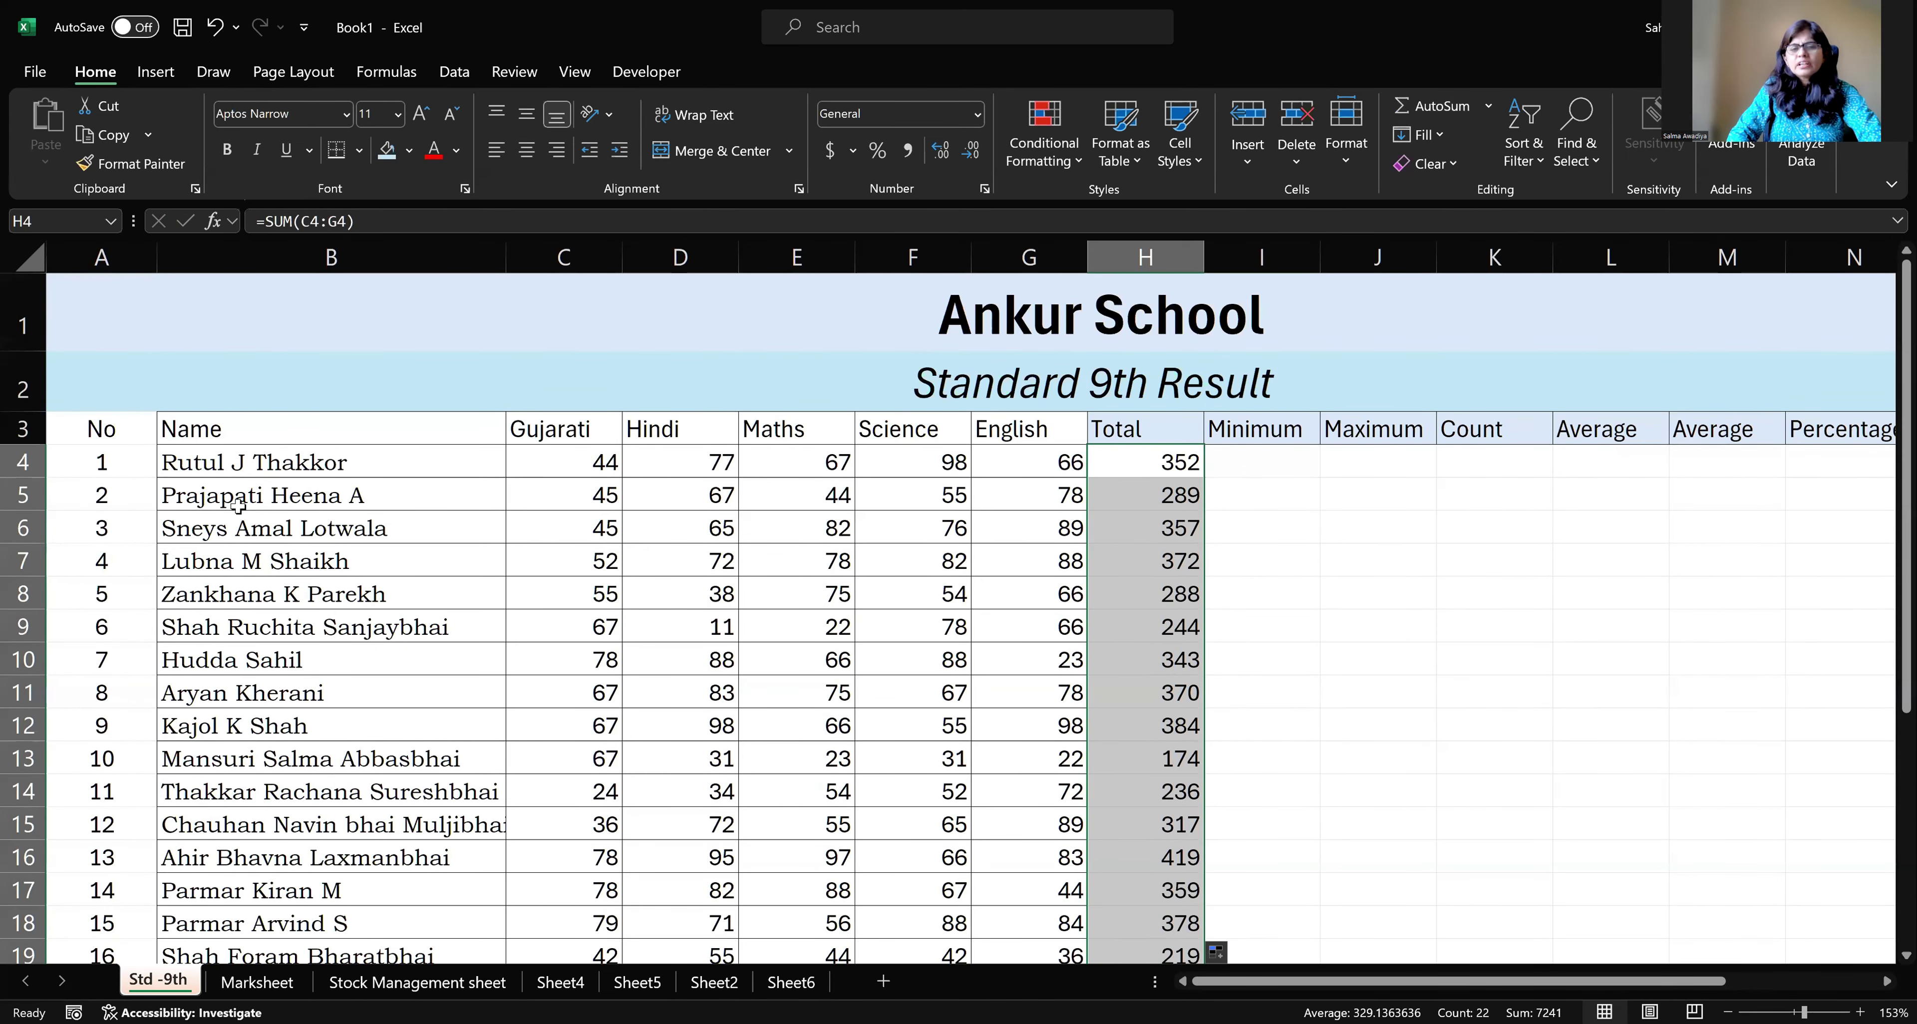
{"action": "scroll", "coordinate": [997, 620], "scroll_direction": "down", "scroll_amount": 1}
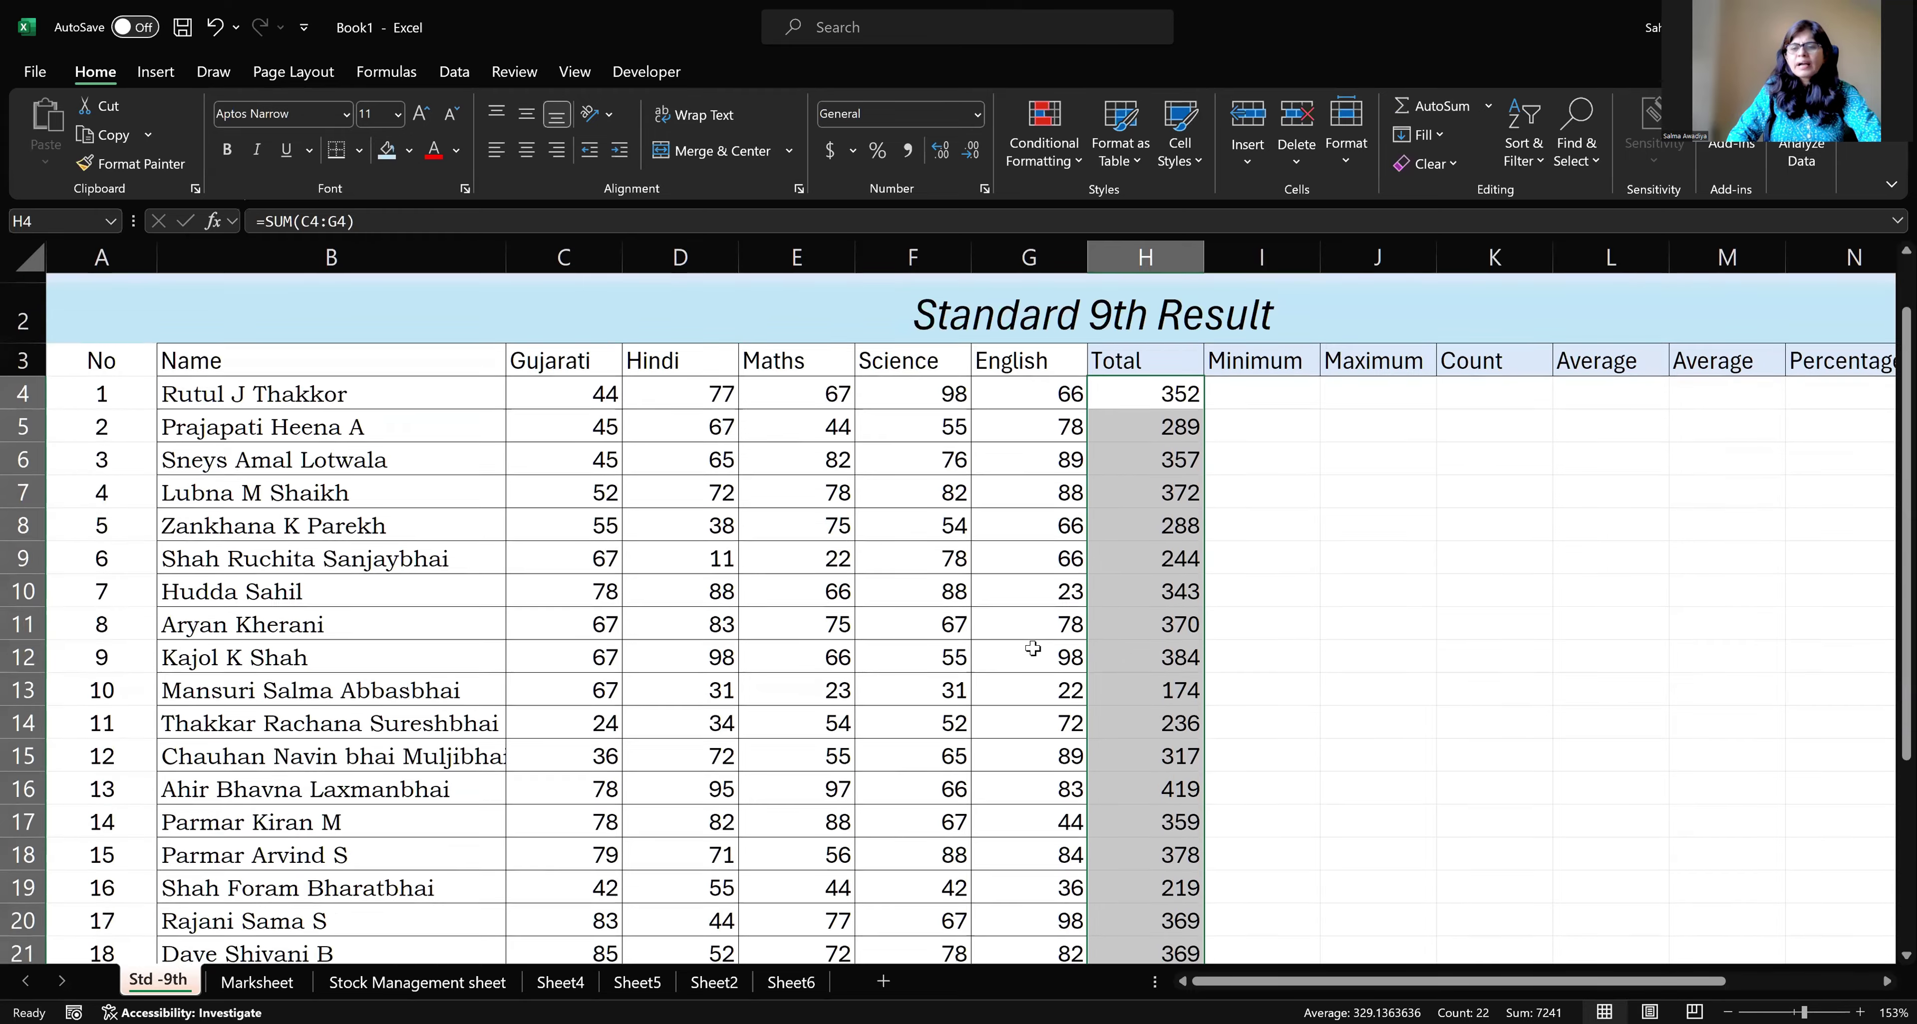
{"action": "scroll", "coordinate": [1034, 632], "scroll_direction": "down", "scroll_amount": 1}
{"action": "scroll", "coordinate": [1072, 646], "scroll_direction": "down", "scroll_amount": 3}
{"action": "scroll", "coordinate": [1336, 417], "scroll_direction": "up", "scroll_amount": 5}
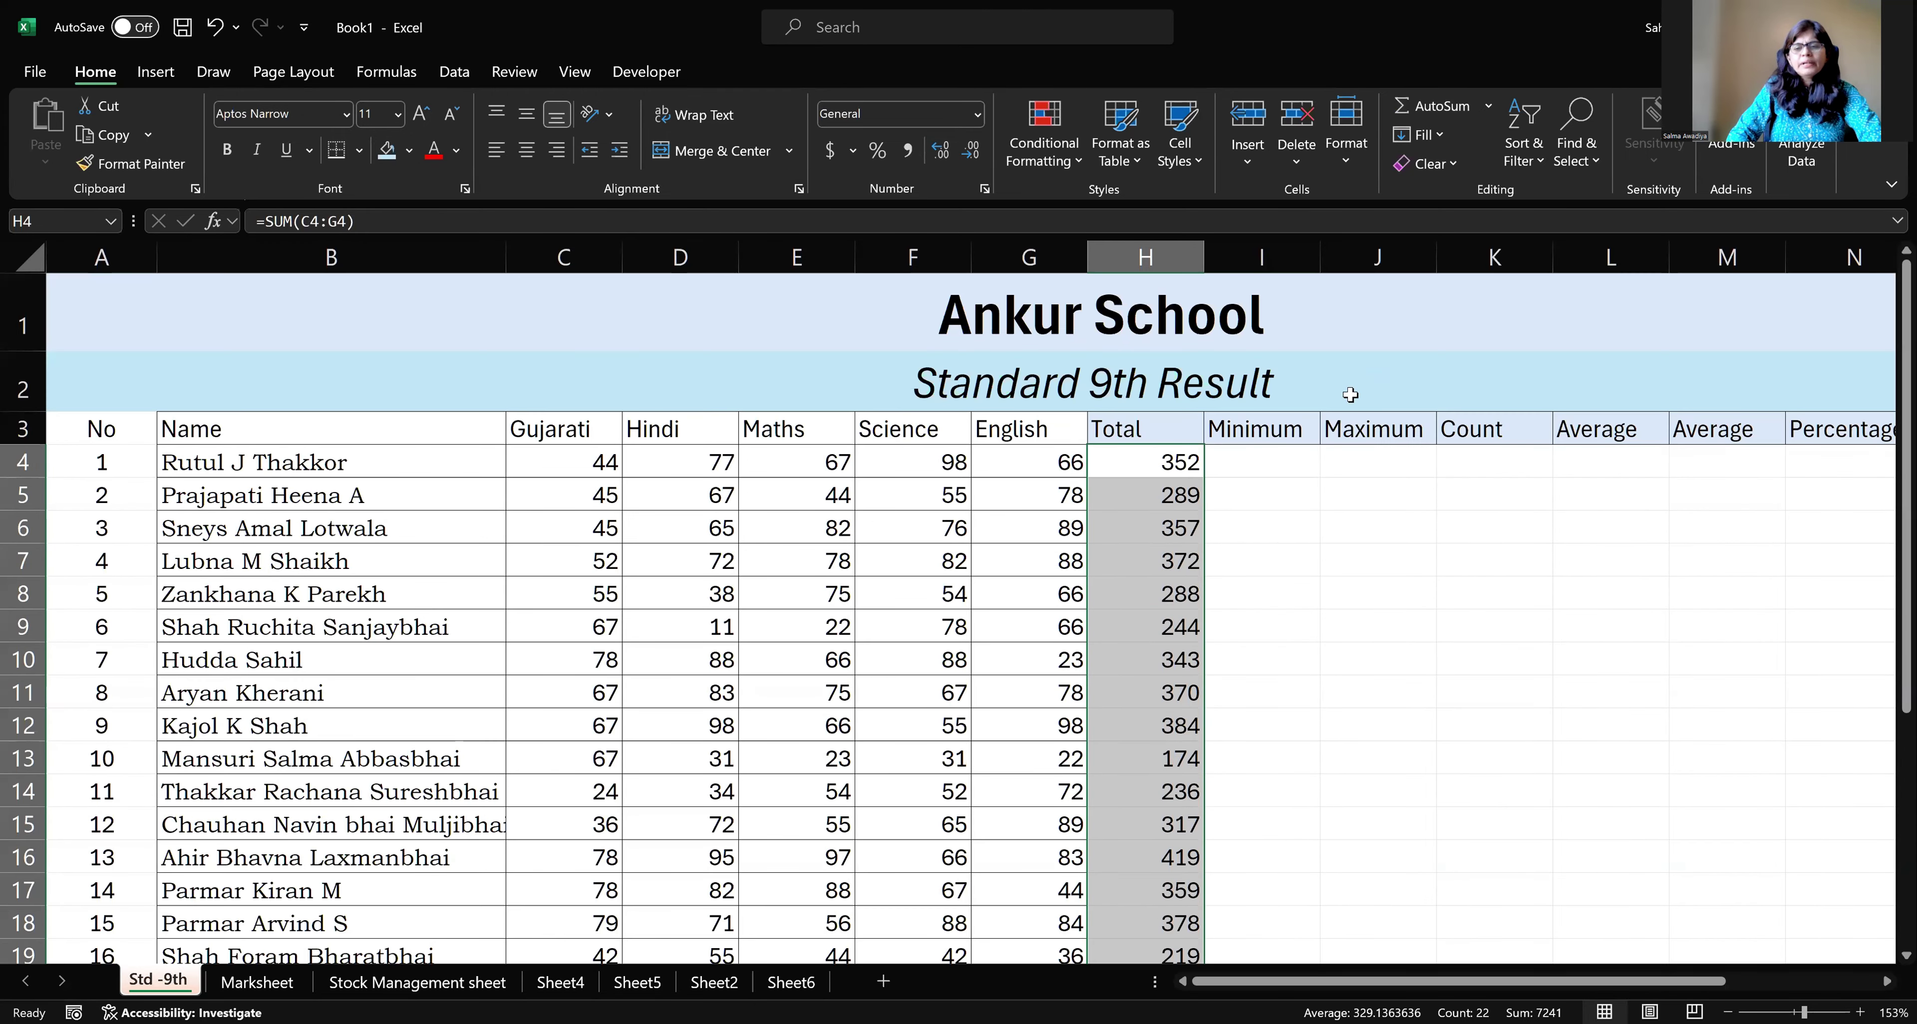
Step: Enter =MIN(C4:G4) in I4 and copy it down column I (first student 44)
{"action": "left_click", "coordinate": [1280, 464]}
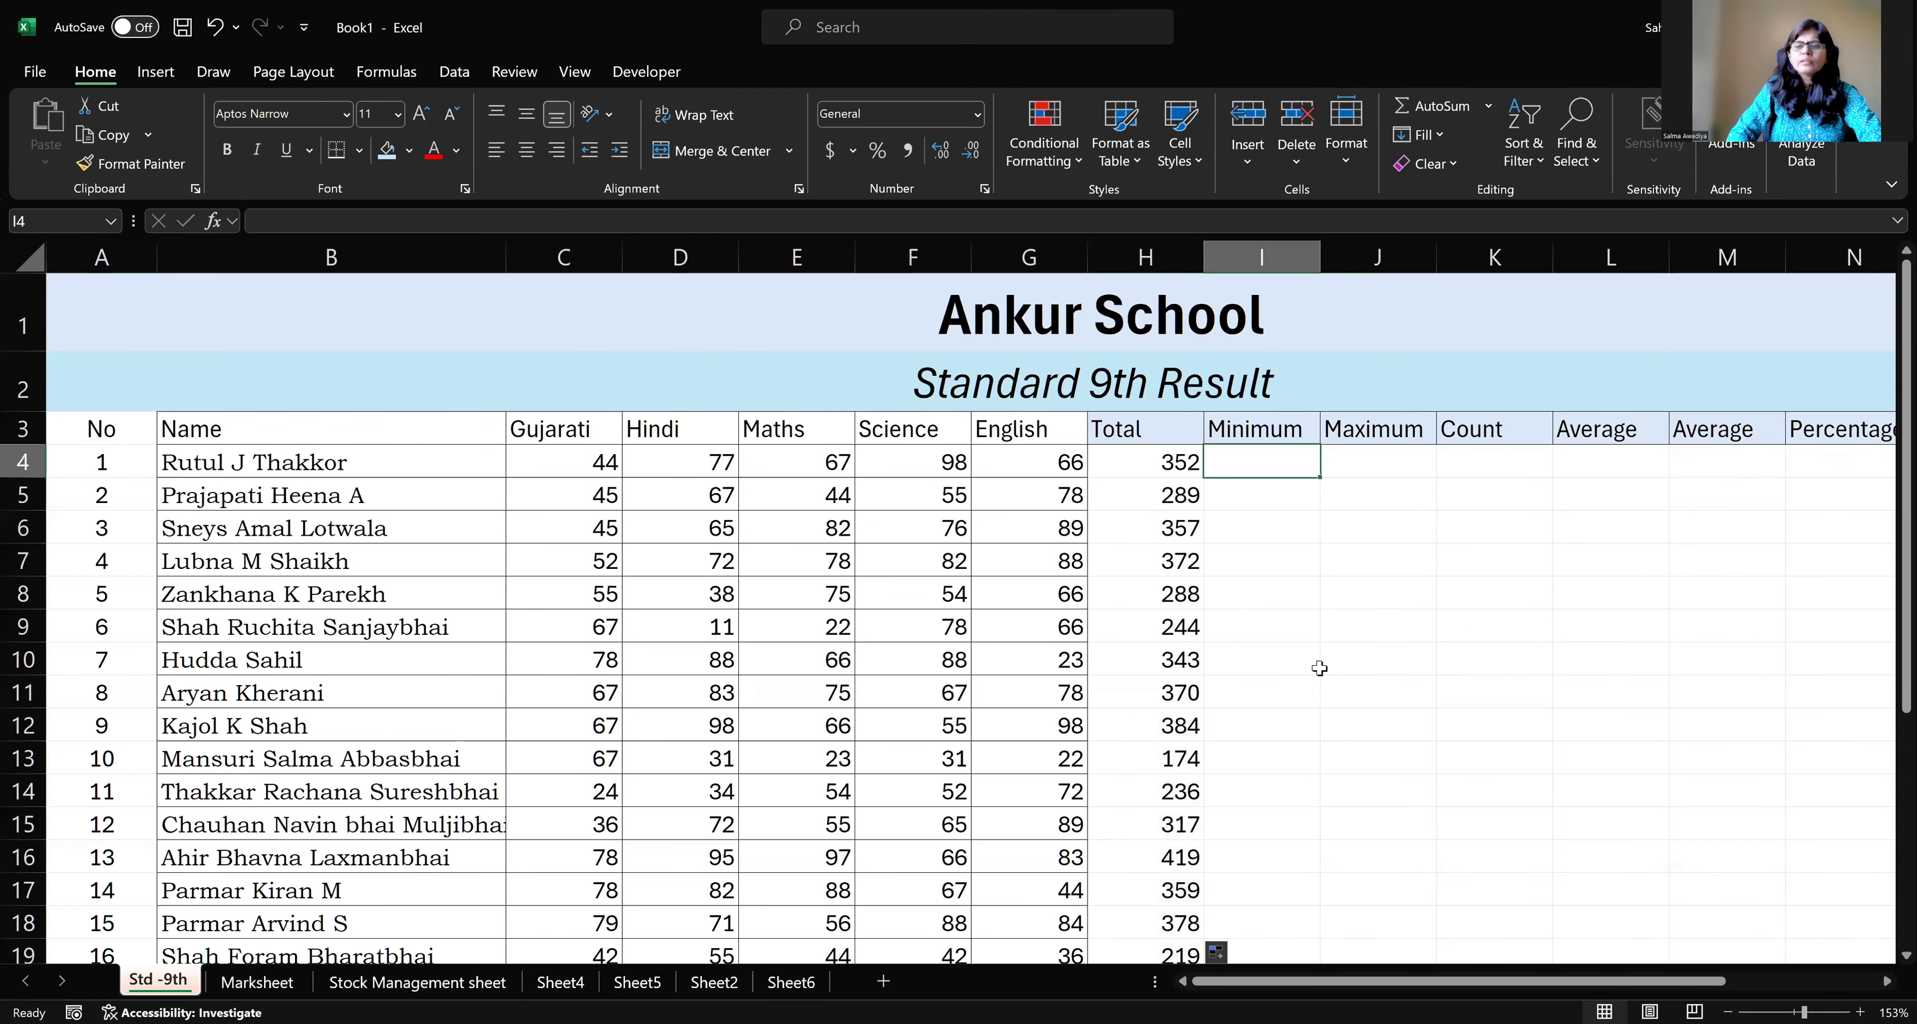
{"action": "type", "text": "="}
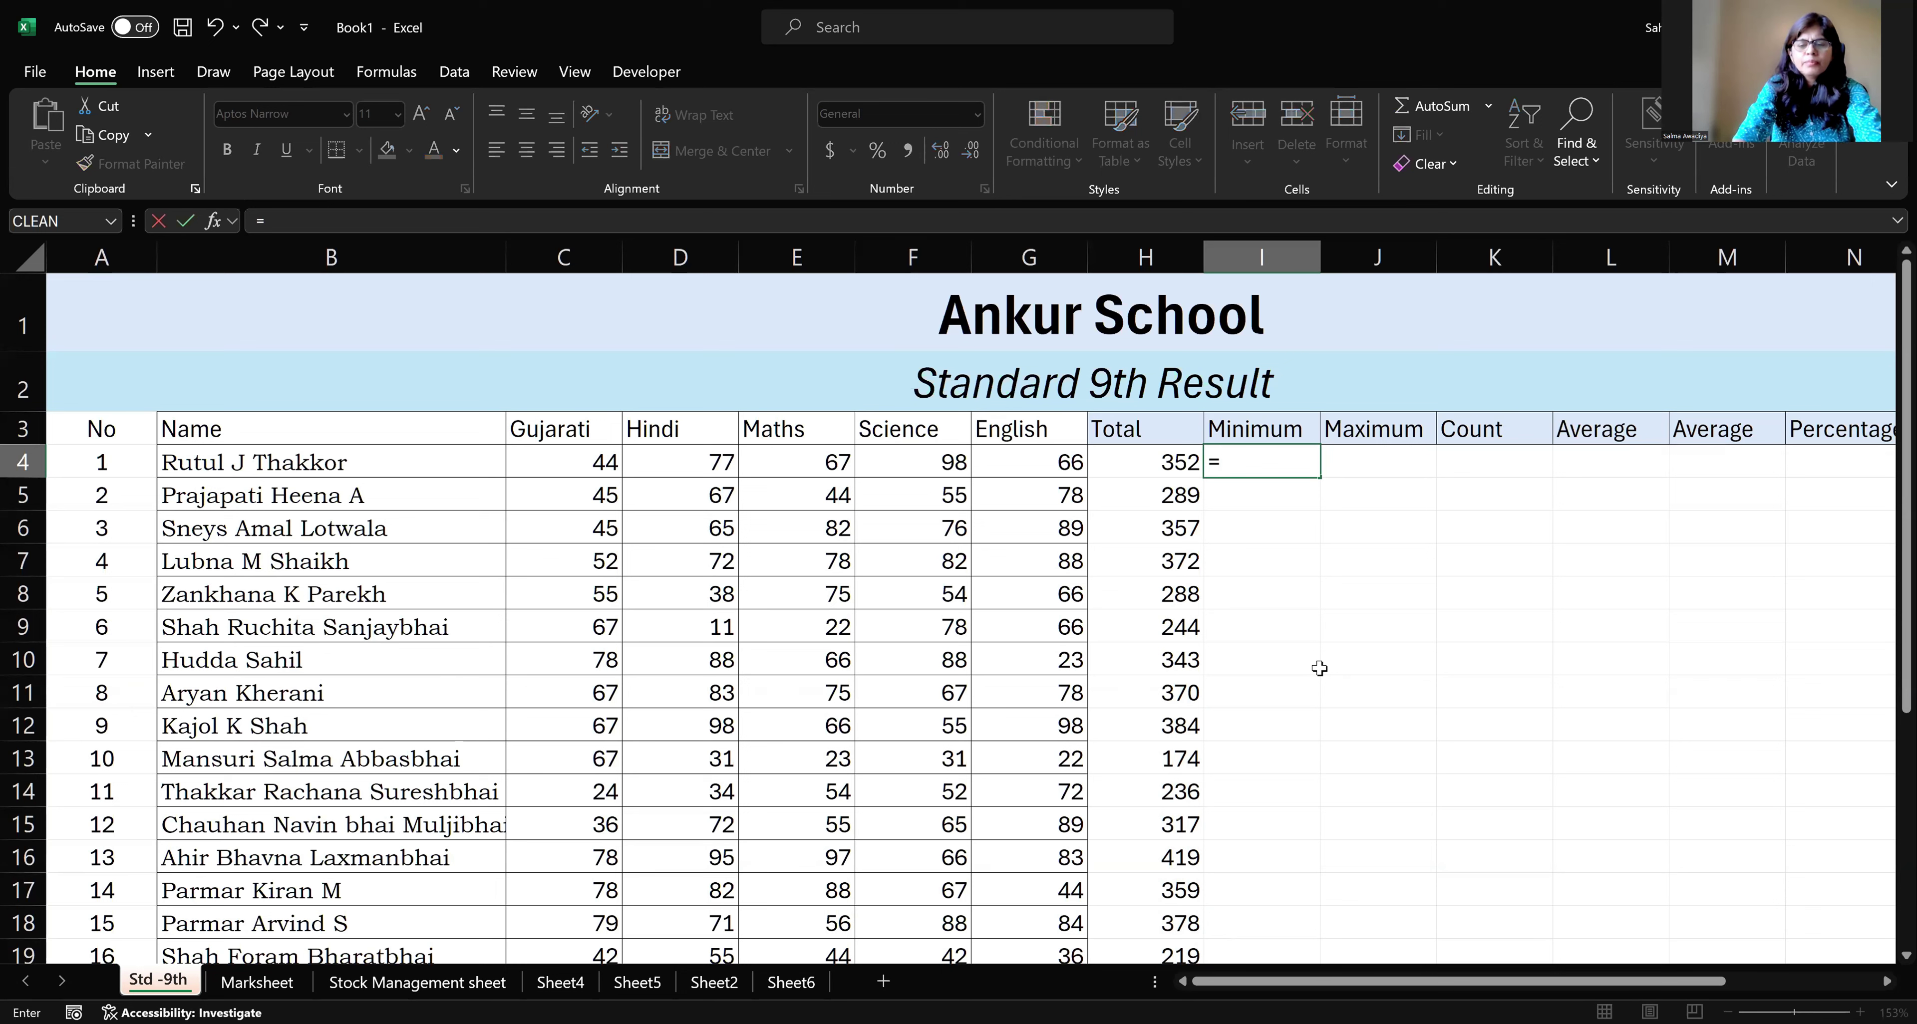
{"action": "type", "text": "min"}
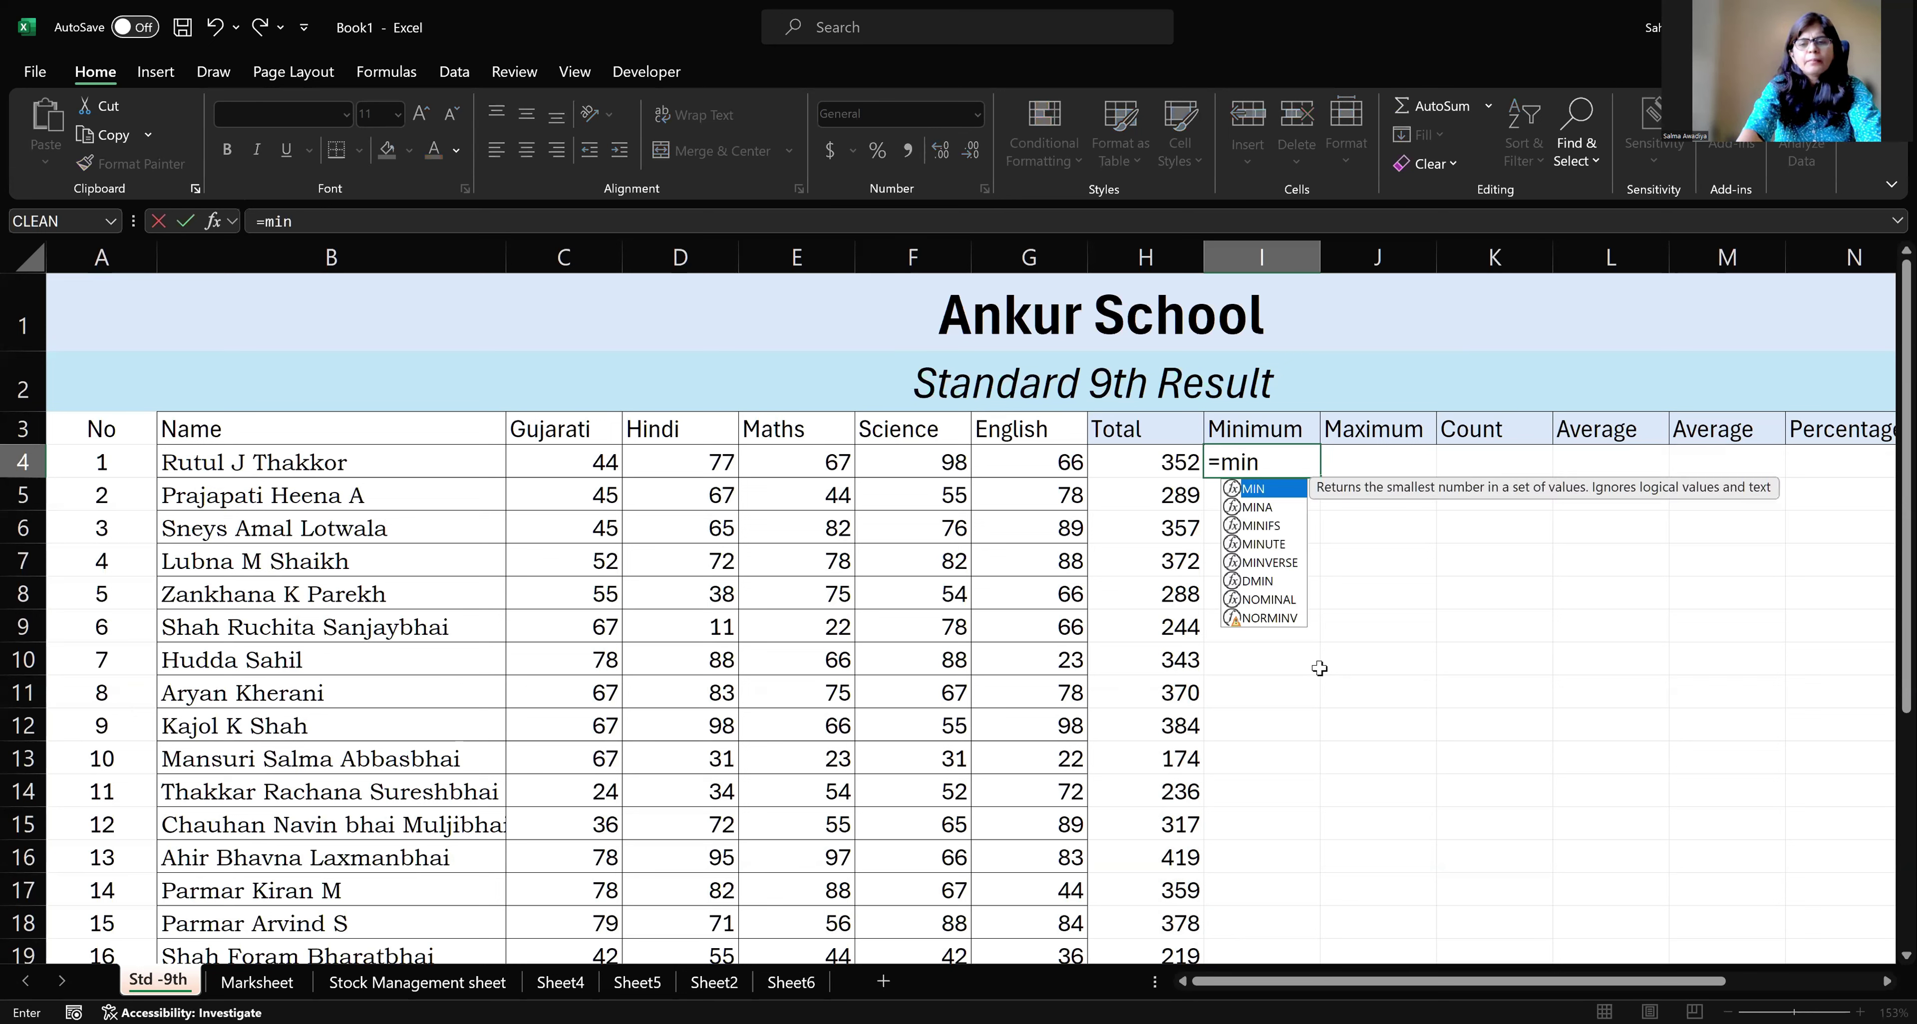
{"action": "type", "text": "("}
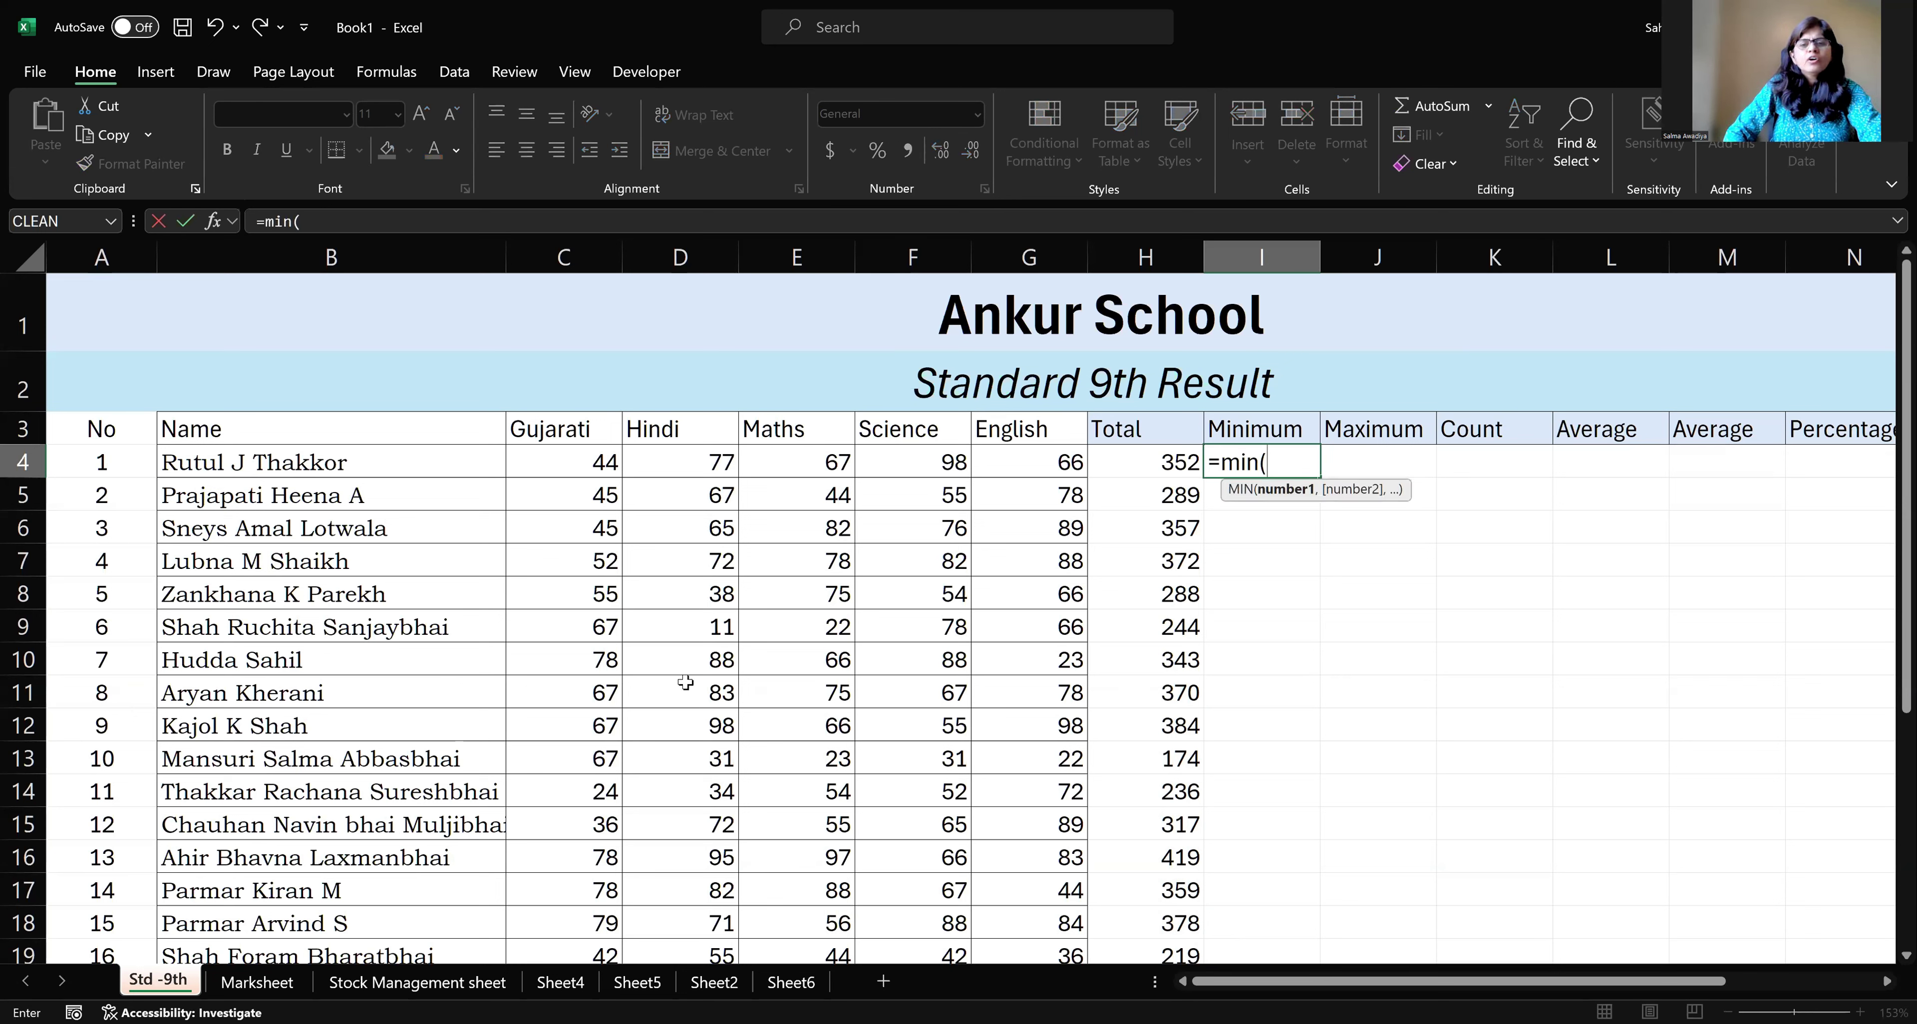
{"action": "left_click", "coordinate": [616, 465]}
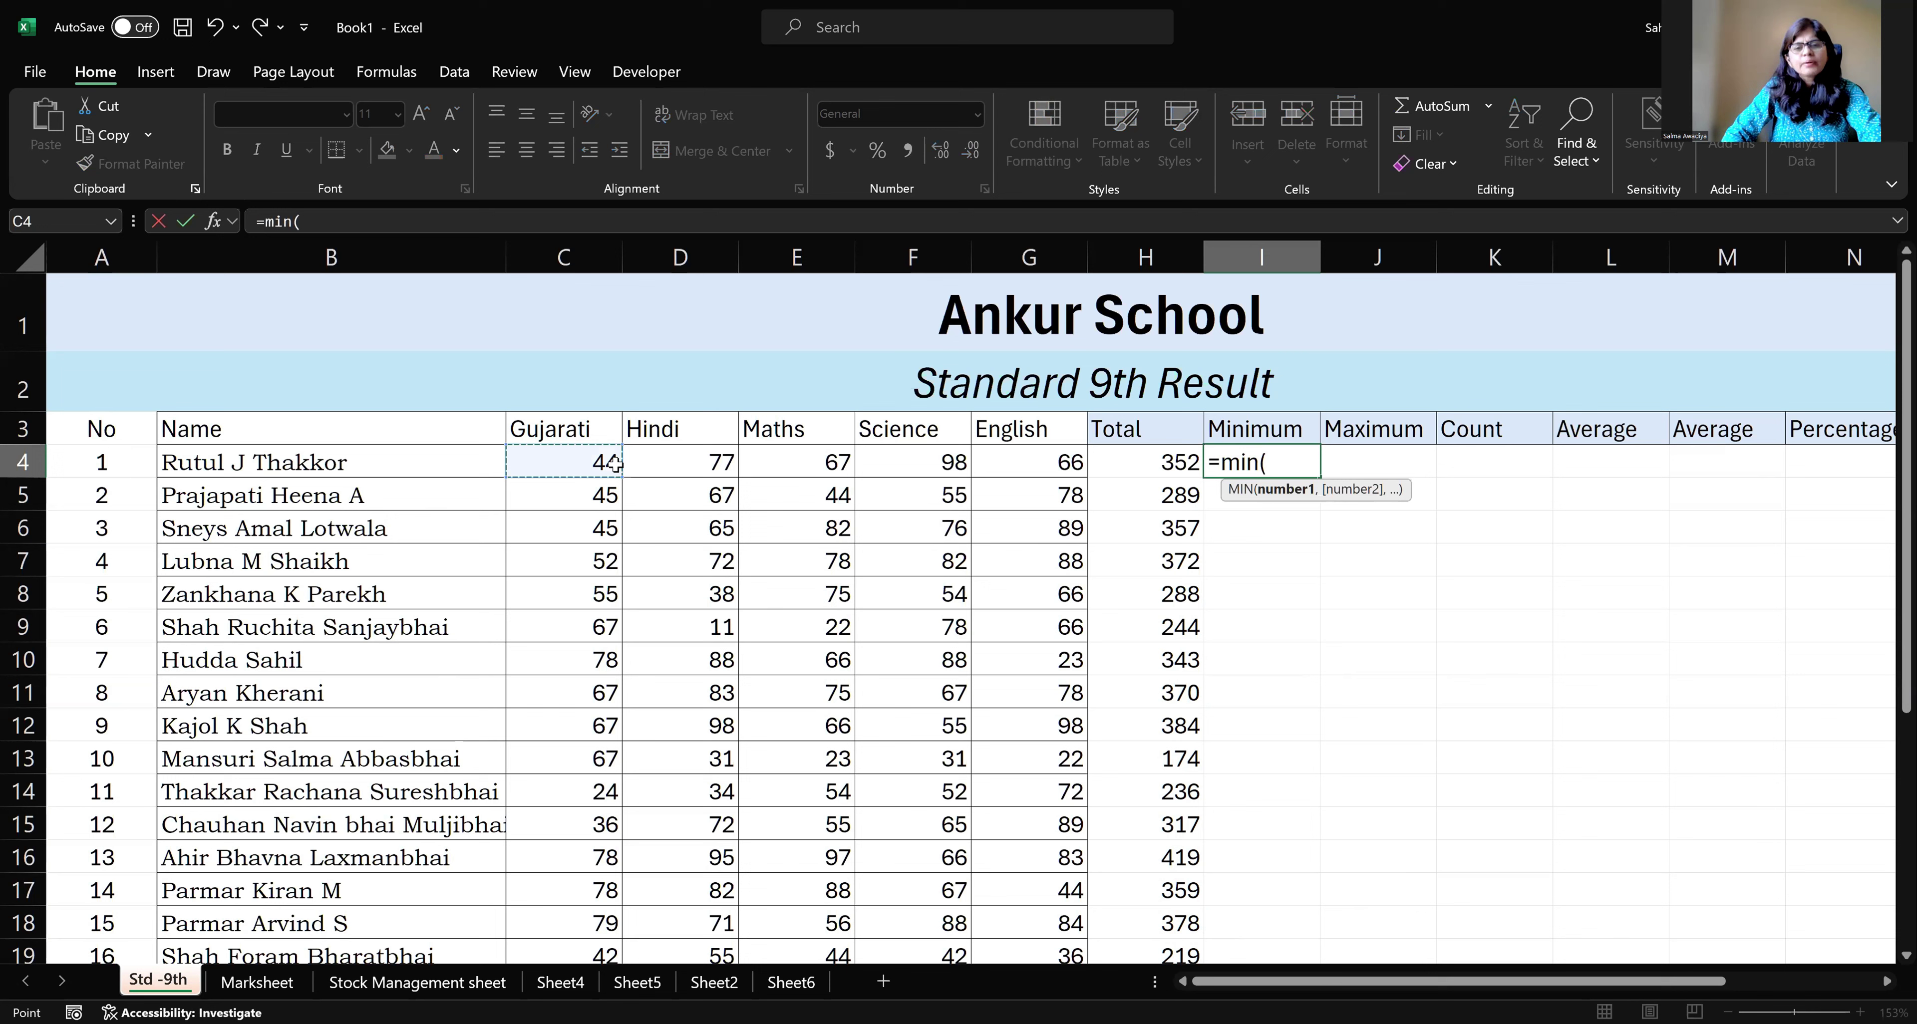
{"action": "left_click", "coordinate": [1023, 468], "text": "shift"}
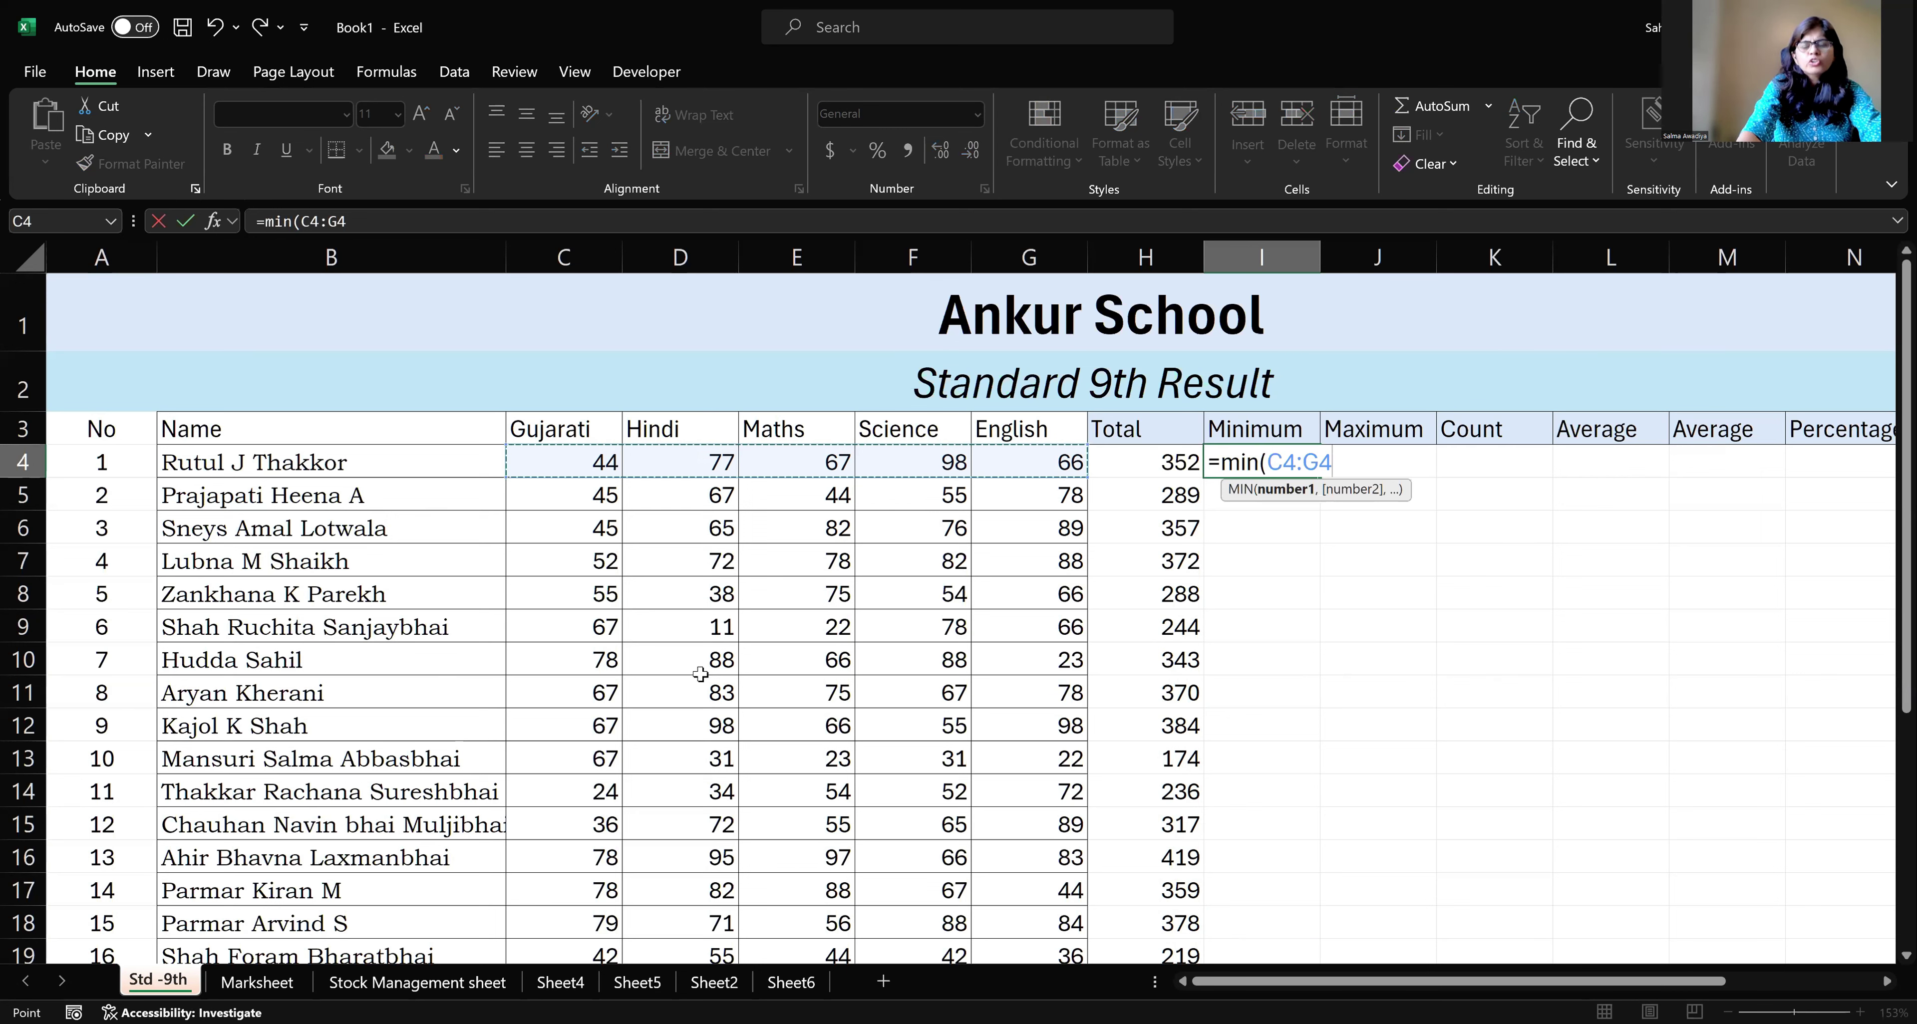
{"action": "key", "text": "Return"}
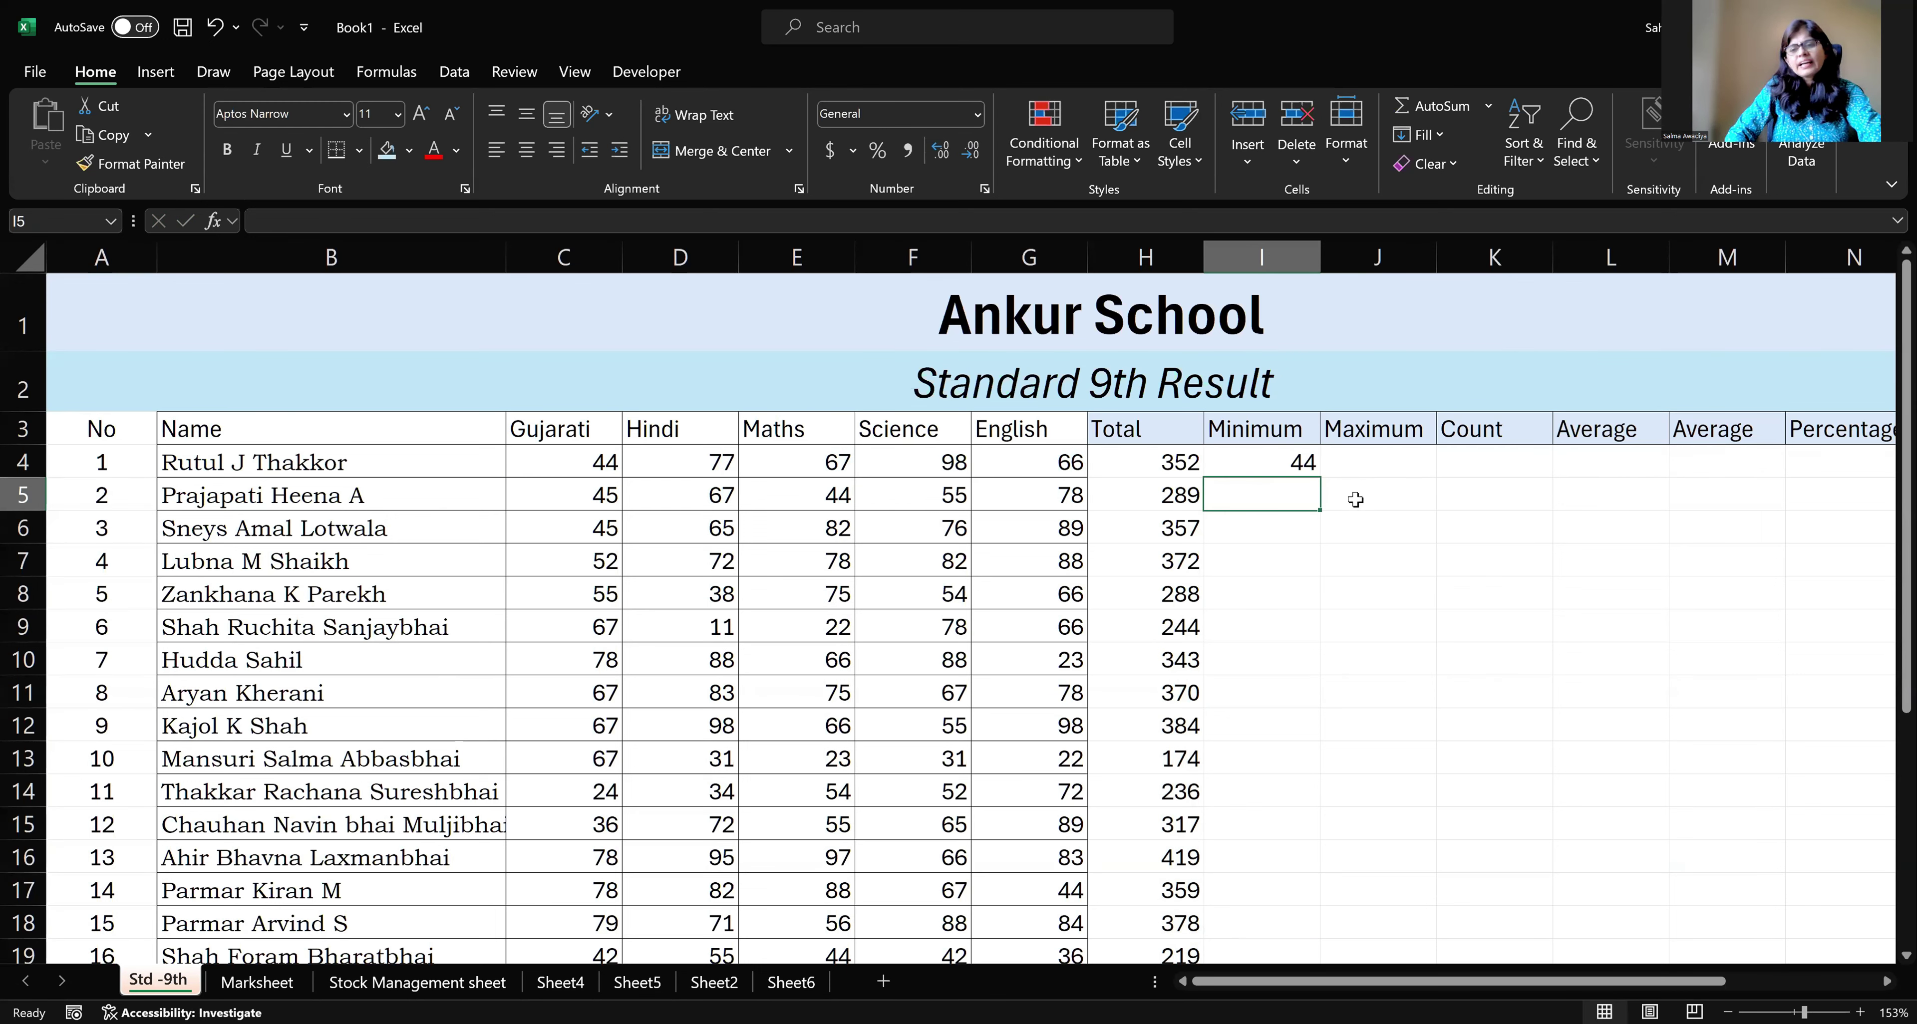
{"action": "left_click", "coordinate": [1271, 469]}
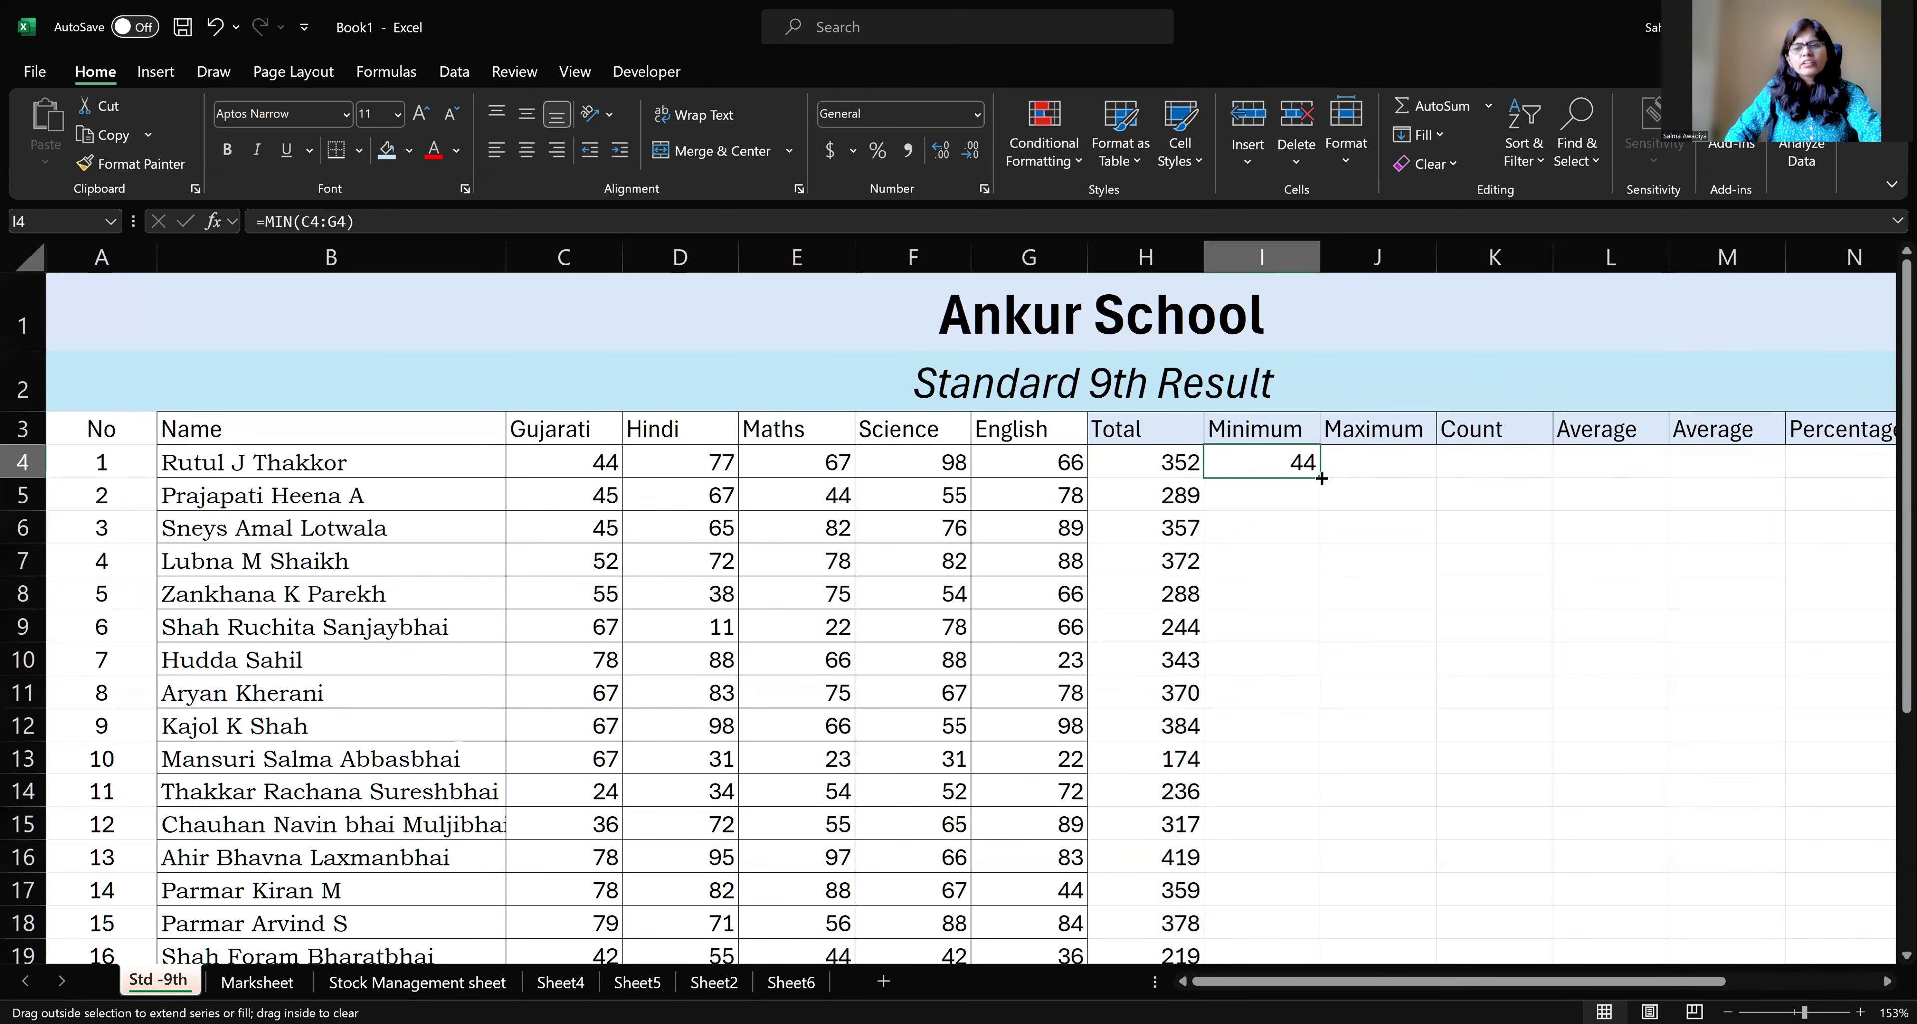
{"action": "double_click", "coordinate": [1321, 478]}
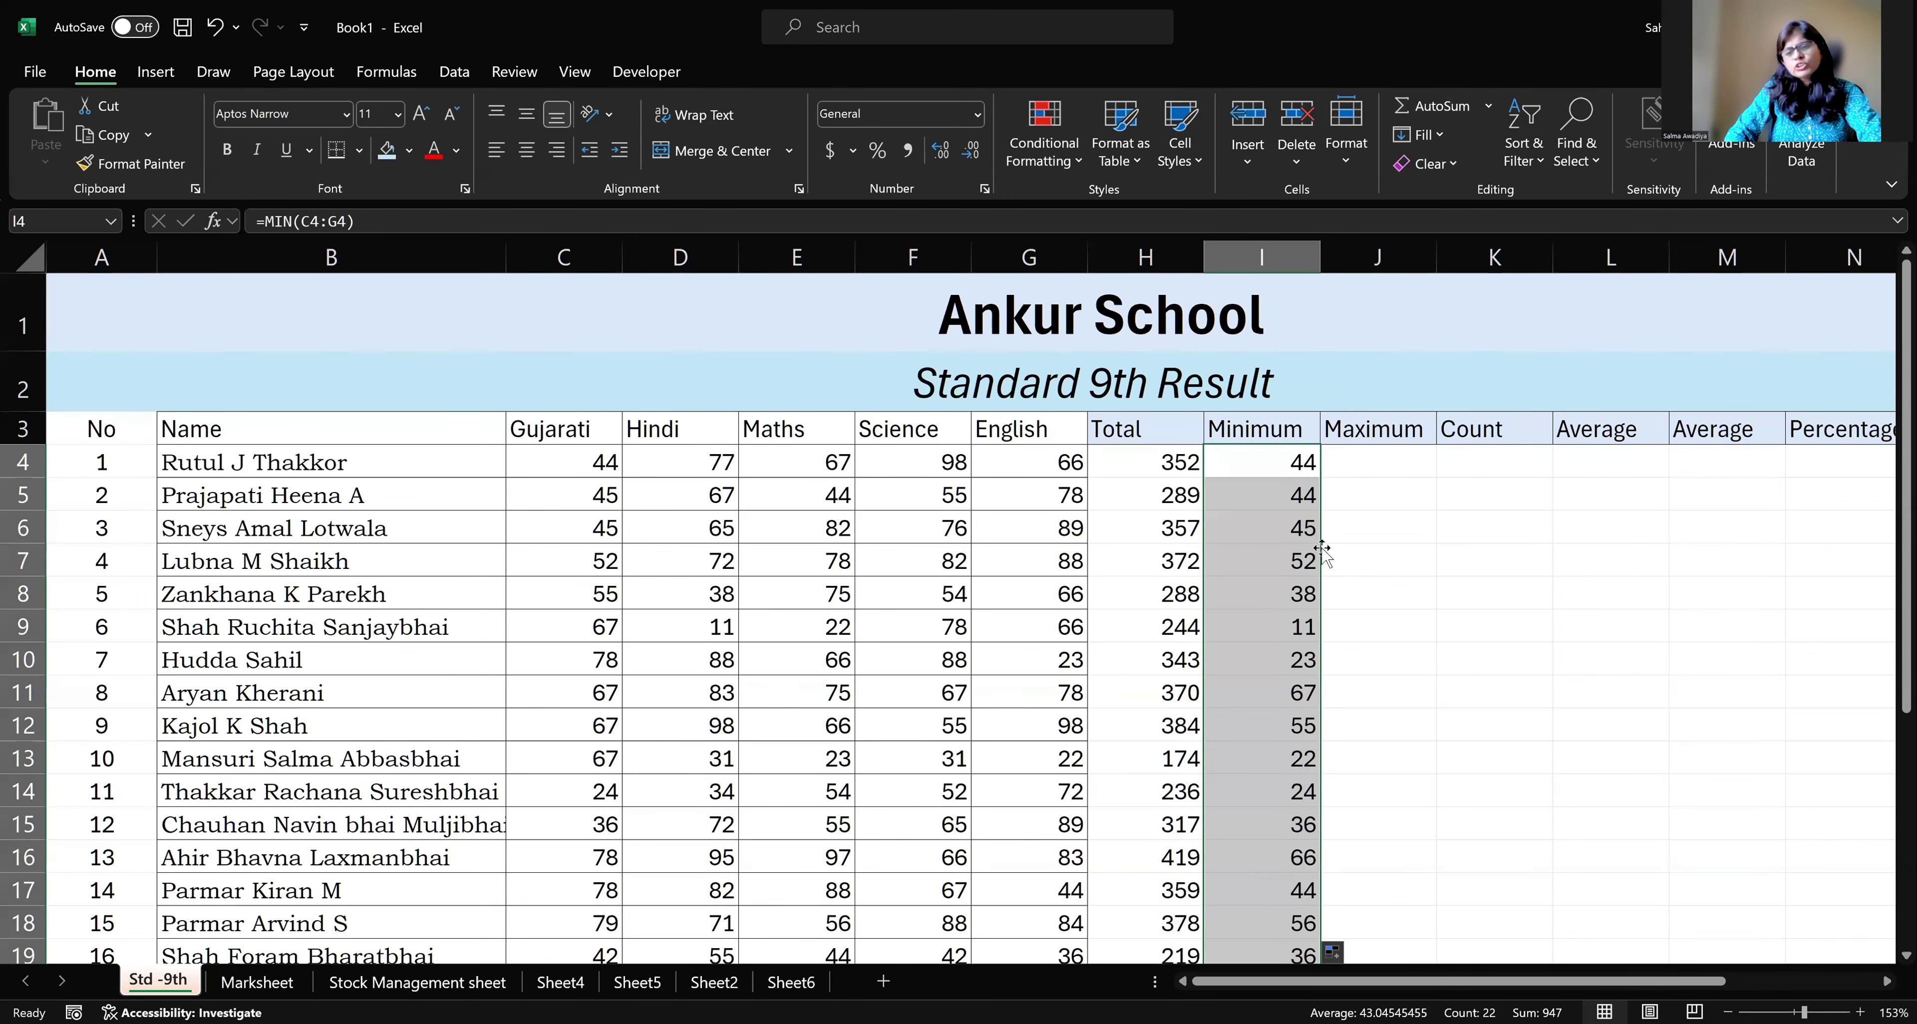
{"action": "scroll", "coordinate": [1309, 582], "scroll_direction": "down", "scroll_amount": 1}
{"action": "scroll", "coordinate": [1309, 581], "scroll_direction": "down", "scroll_amount": 3}
{"action": "scroll", "coordinate": [1305, 620], "scroll_direction": "up", "scroll_amount": 3}
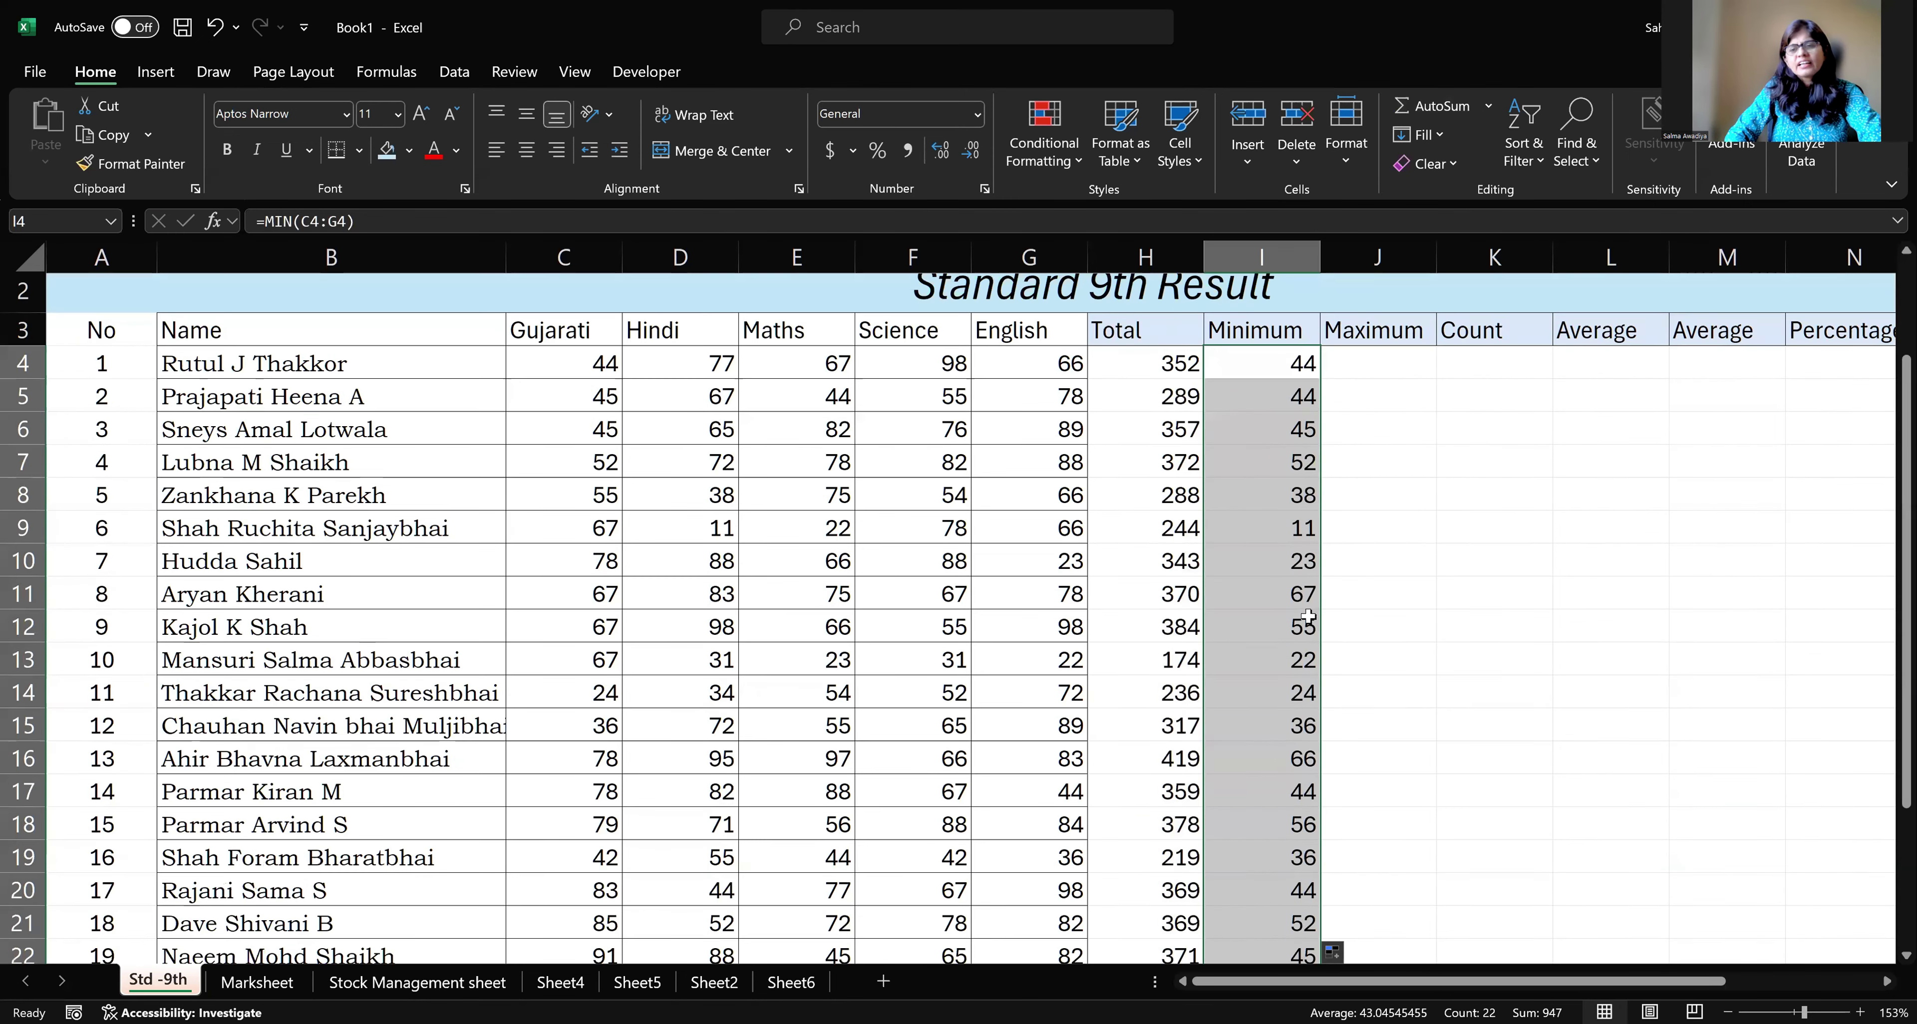
{"action": "scroll", "coordinate": [745, 563], "scroll_direction": "up", "scroll_amount": 2}
Step: Change the first student's Hindi mark in D4 to 33, check the Total, then undo
{"action": "left_click", "coordinate": [603, 465]}
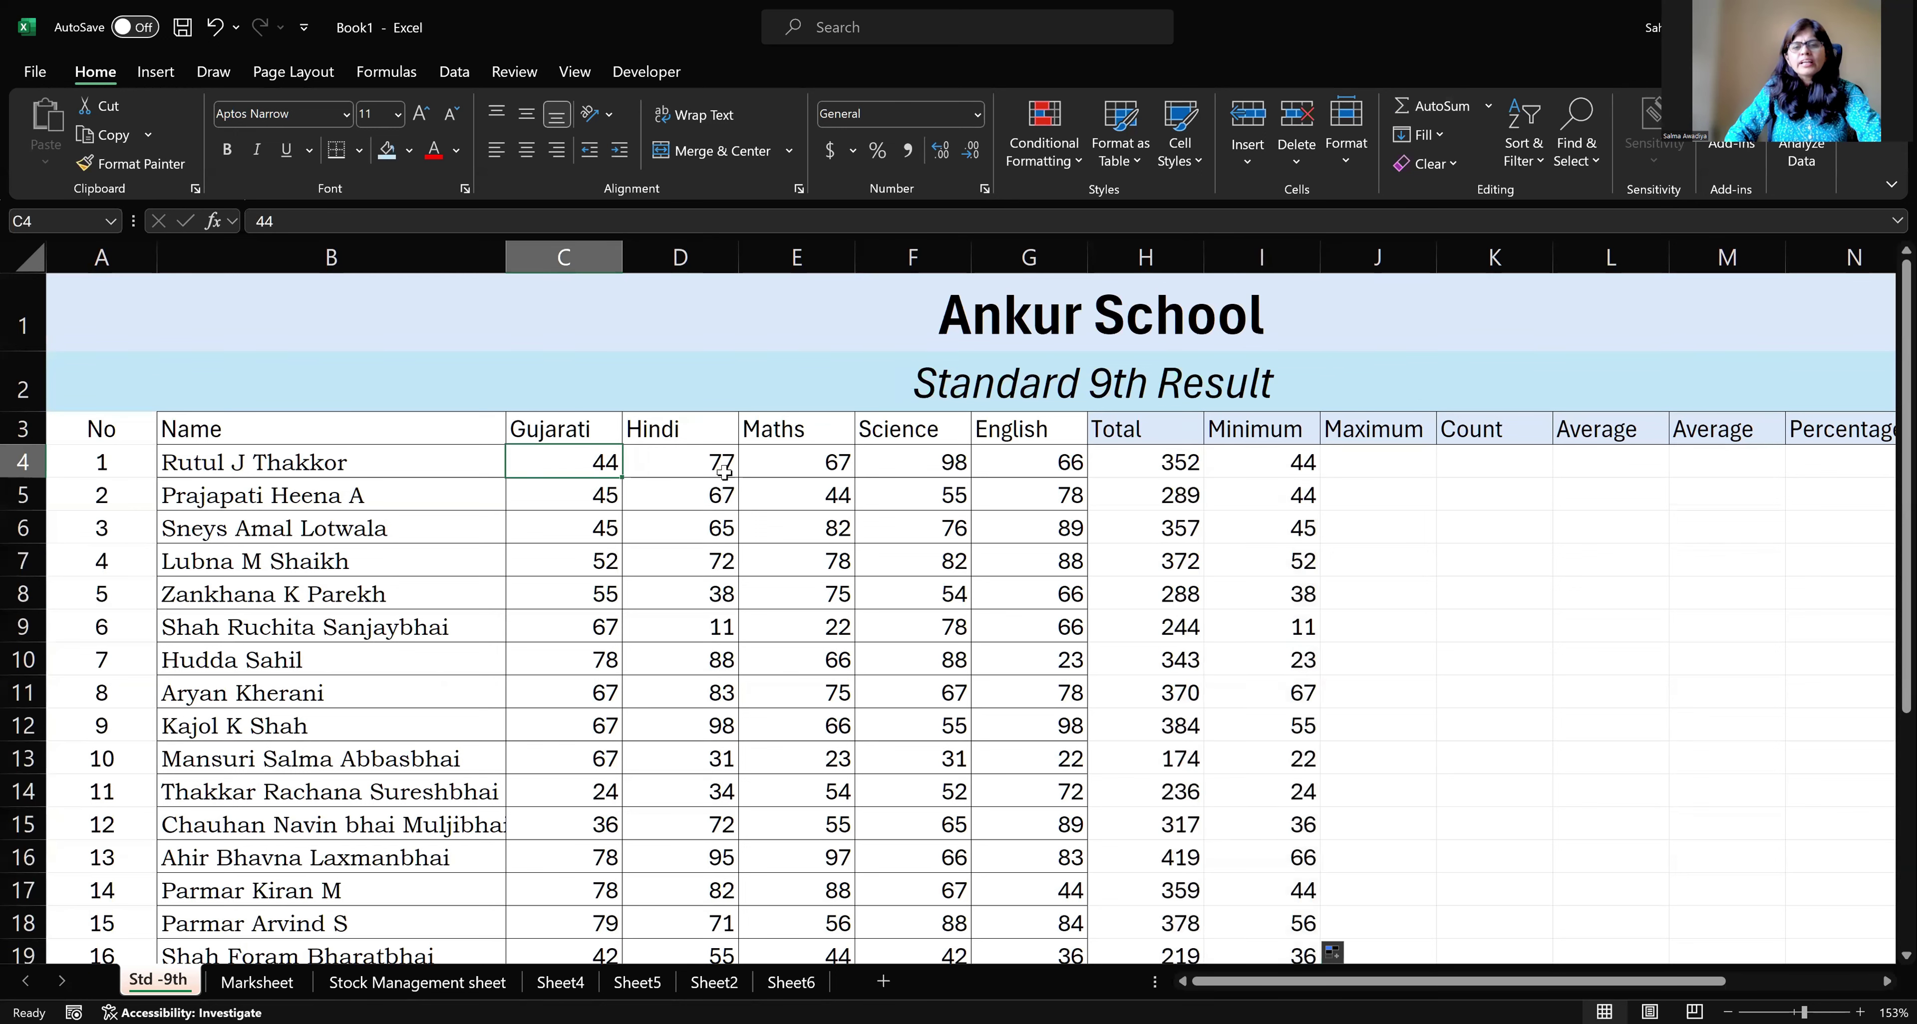
{"action": "key", "text": "Right"}
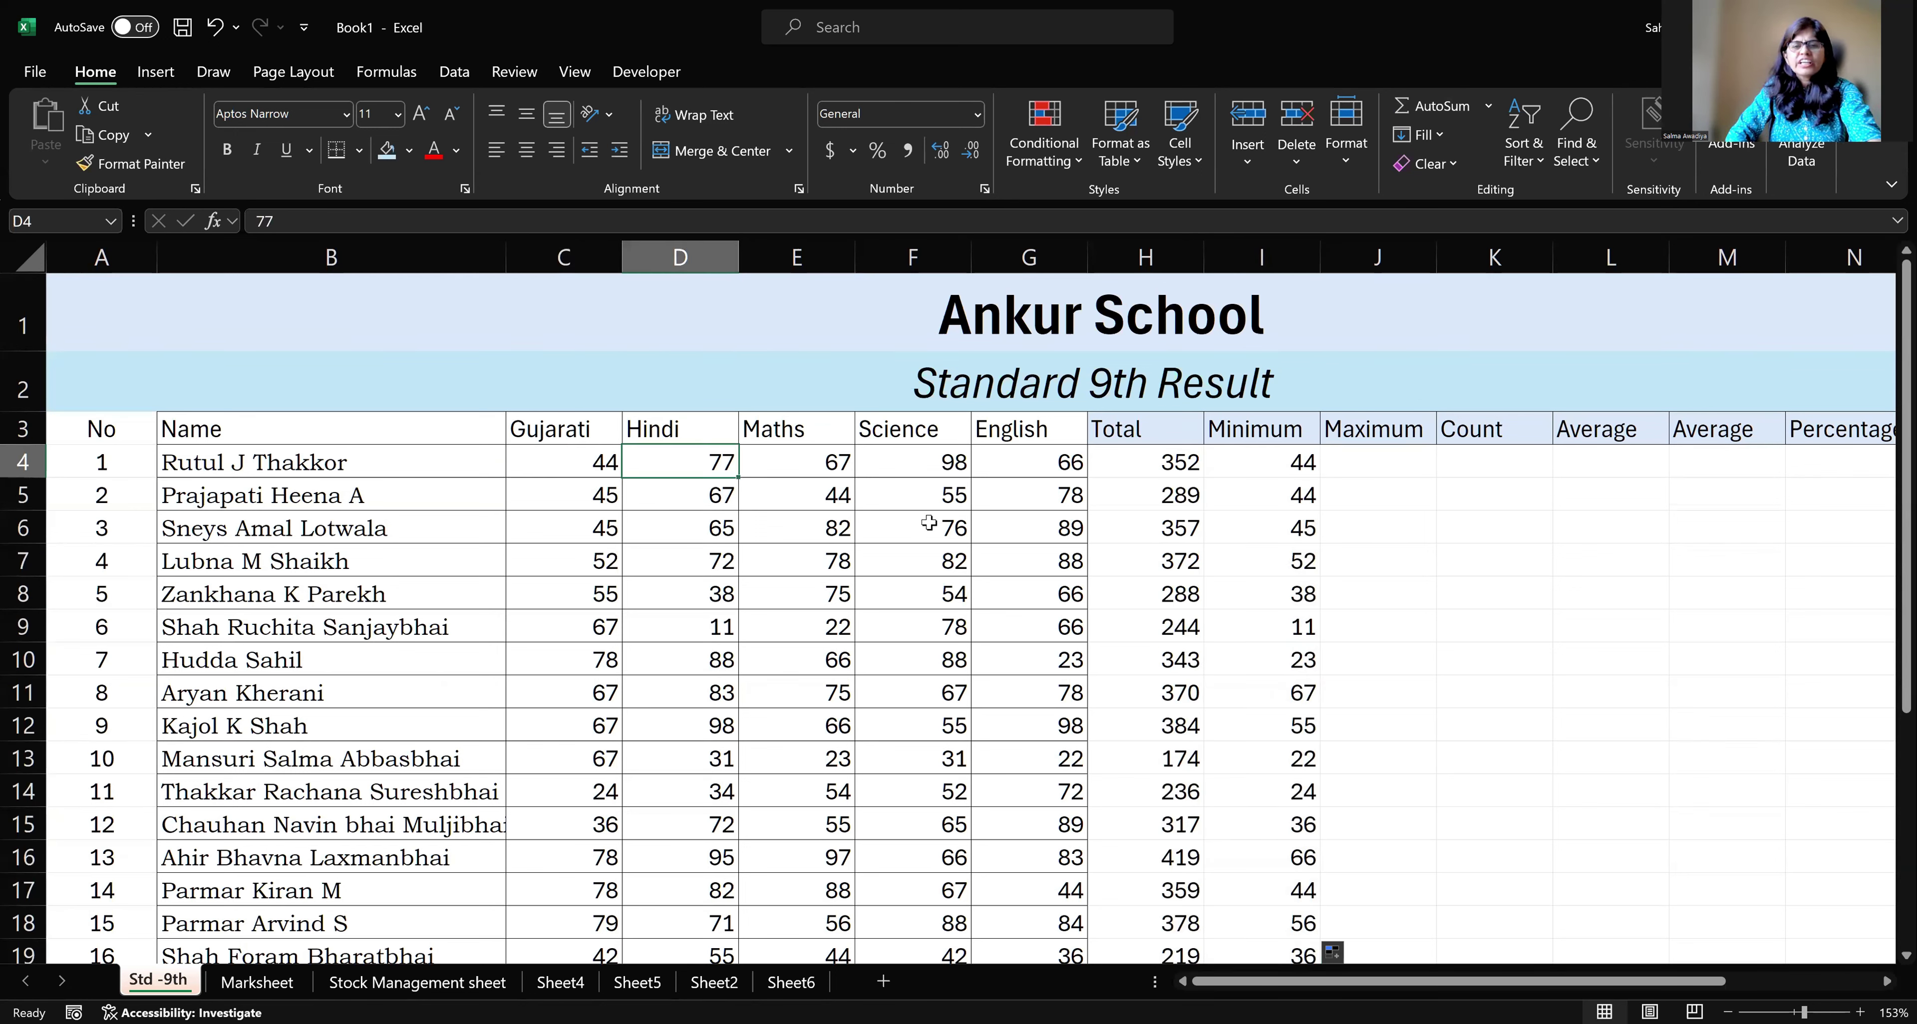
{"action": "type", "text": "33"}
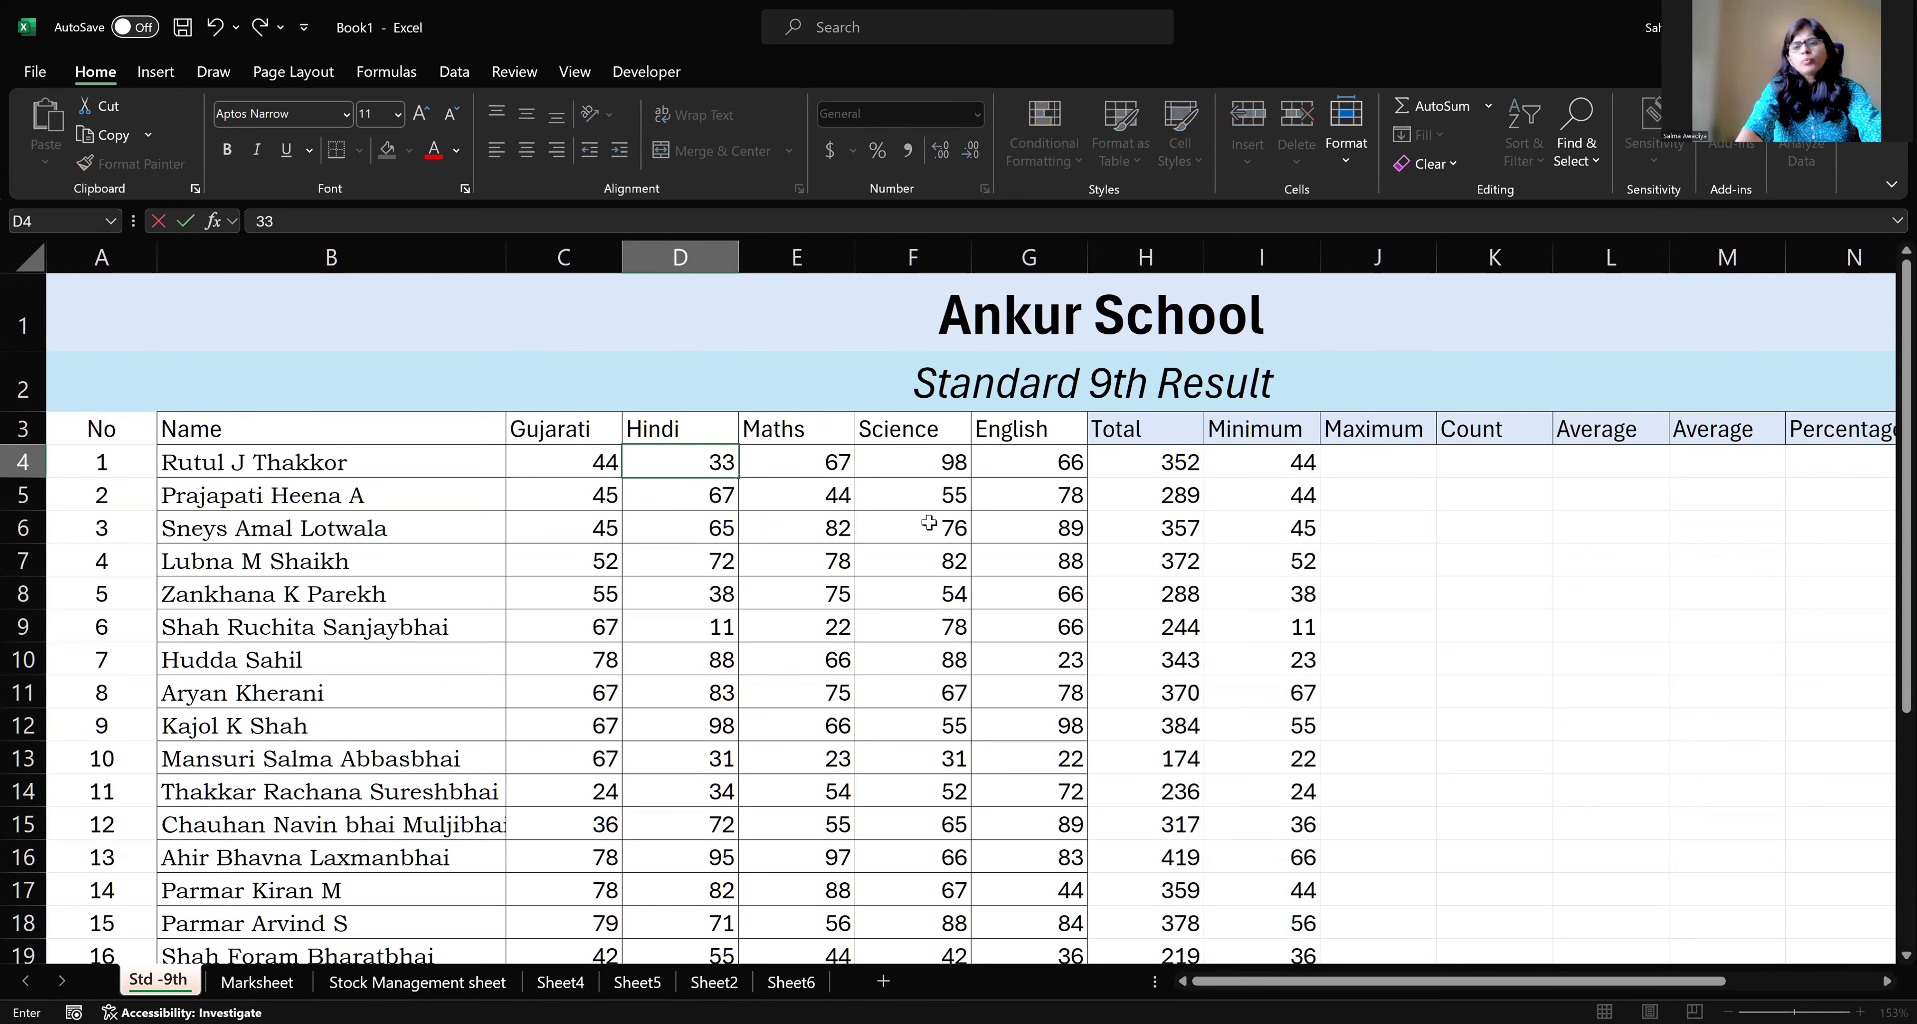
{"action": "key", "text": "Return"}
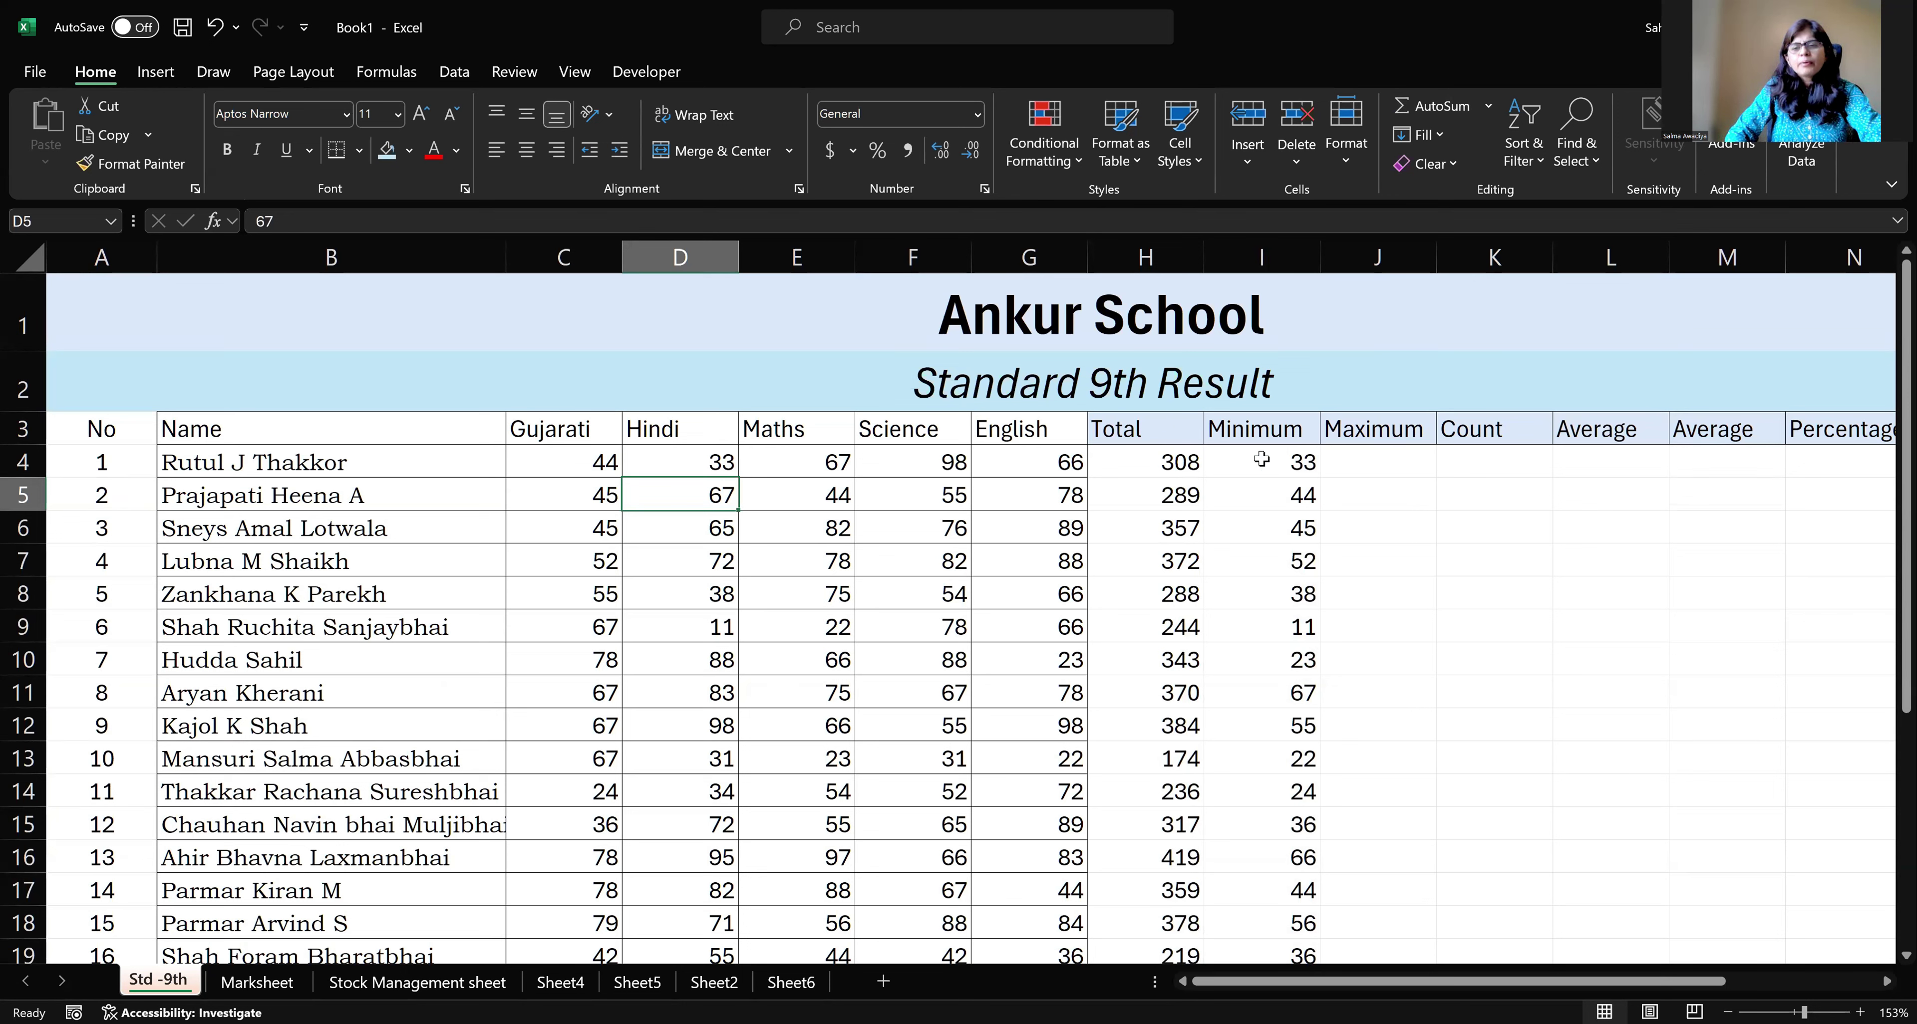
{"action": "left_click", "coordinate": [1155, 458]}
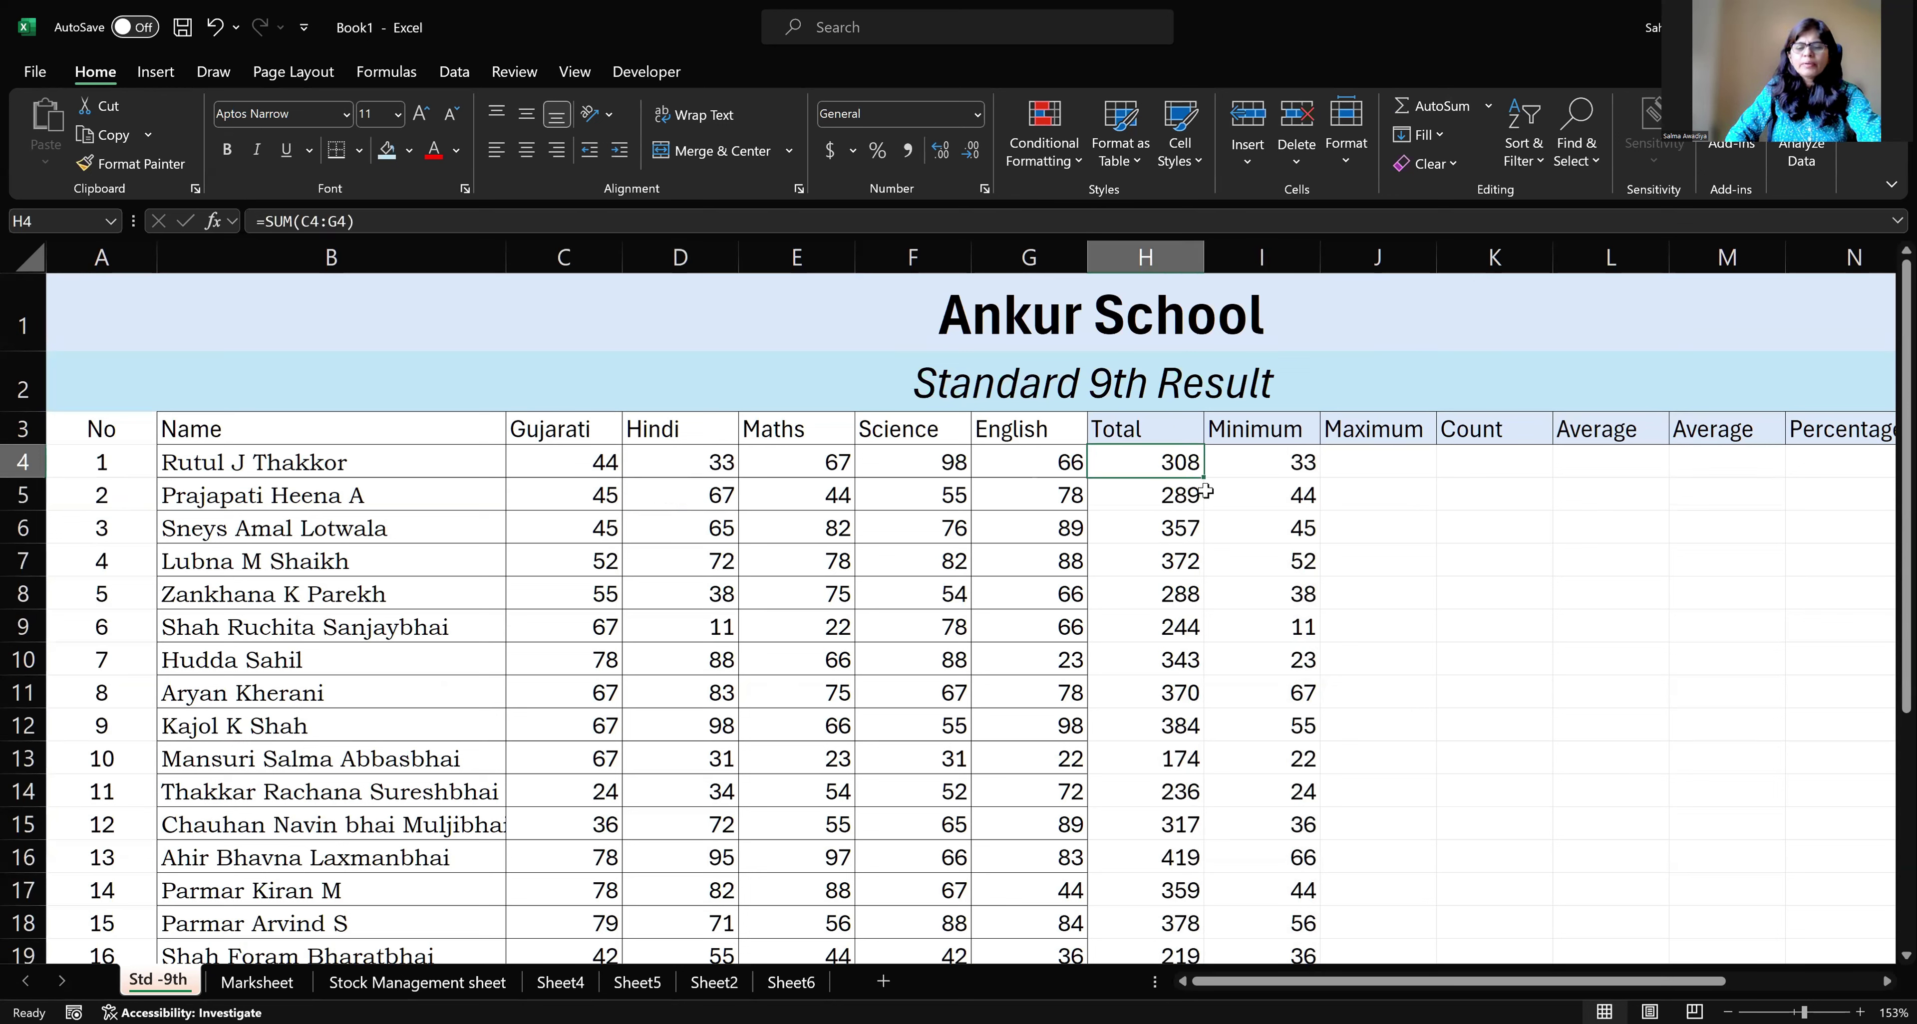
{"action": "key", "text": "ctrl+z"}
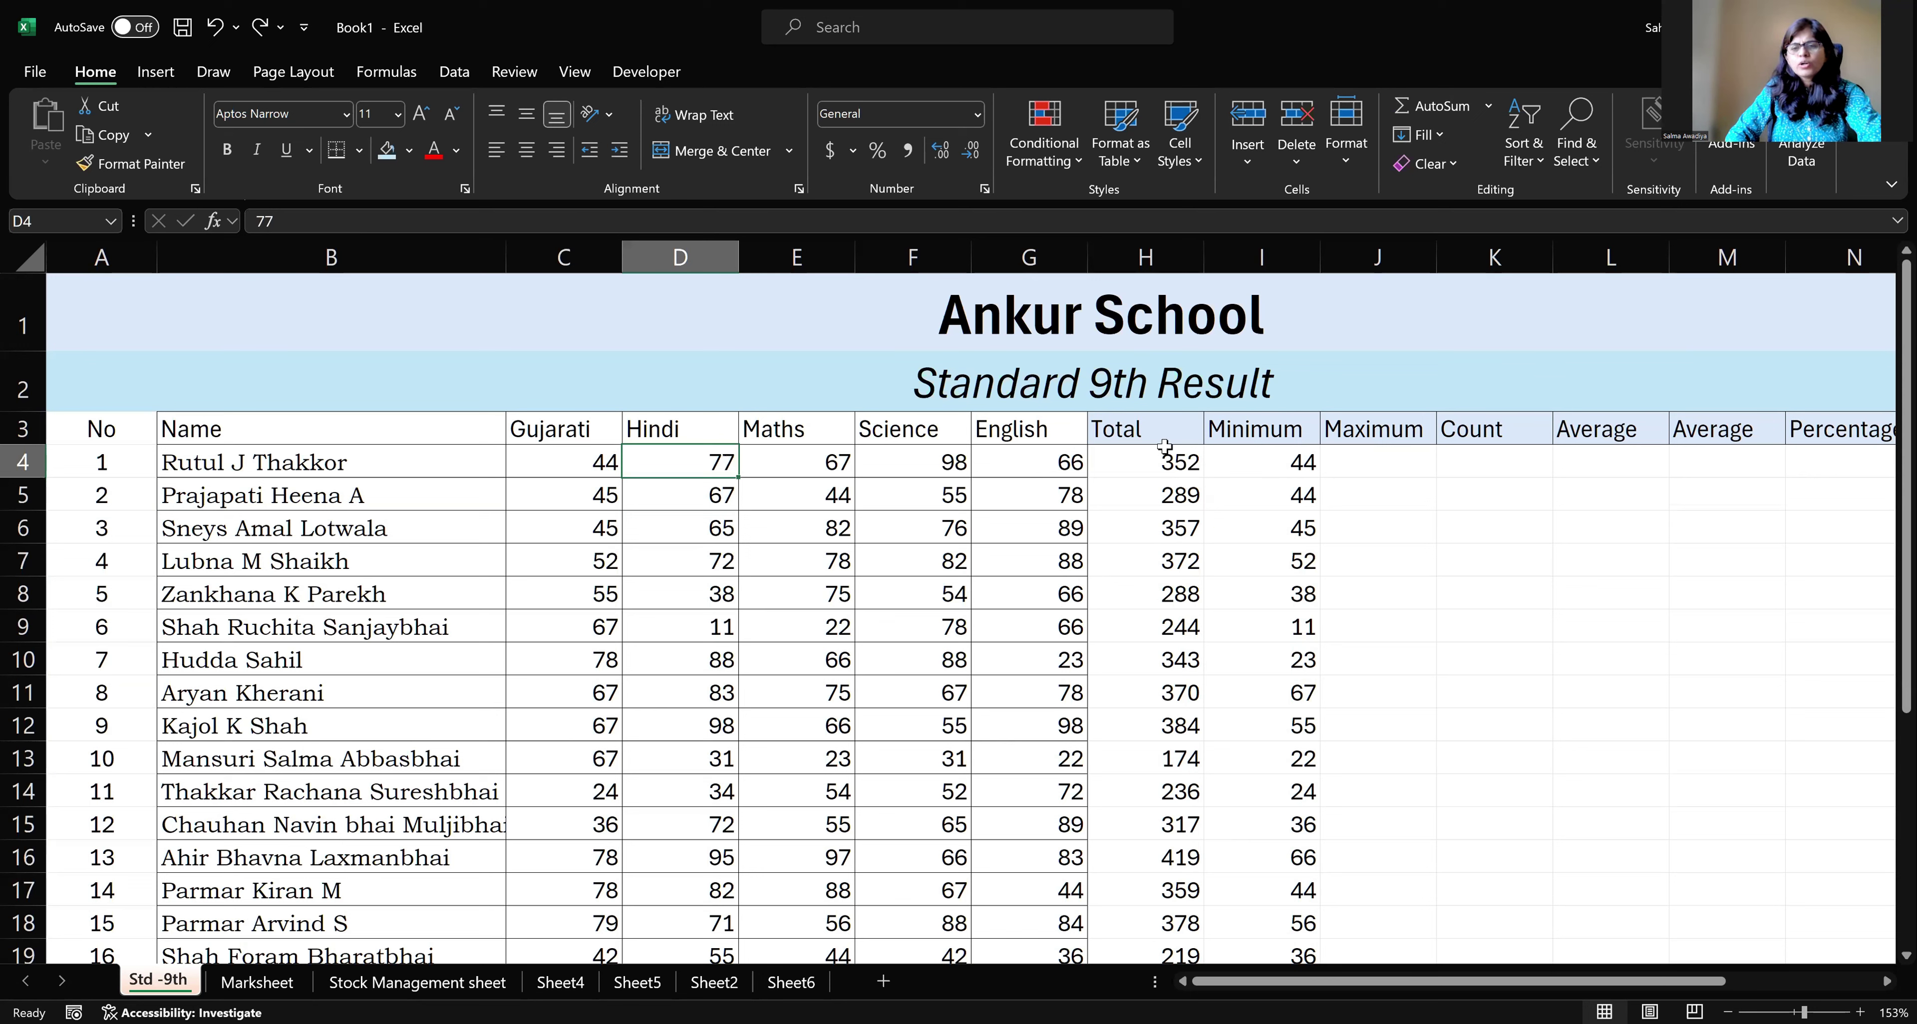
Step: Re-enter 33 as the Hindi mark in D4, making Total 308 and Minimum 33
{"action": "left_click", "coordinate": [1163, 463]}
{"action": "left_click", "coordinate": [1300, 462]}
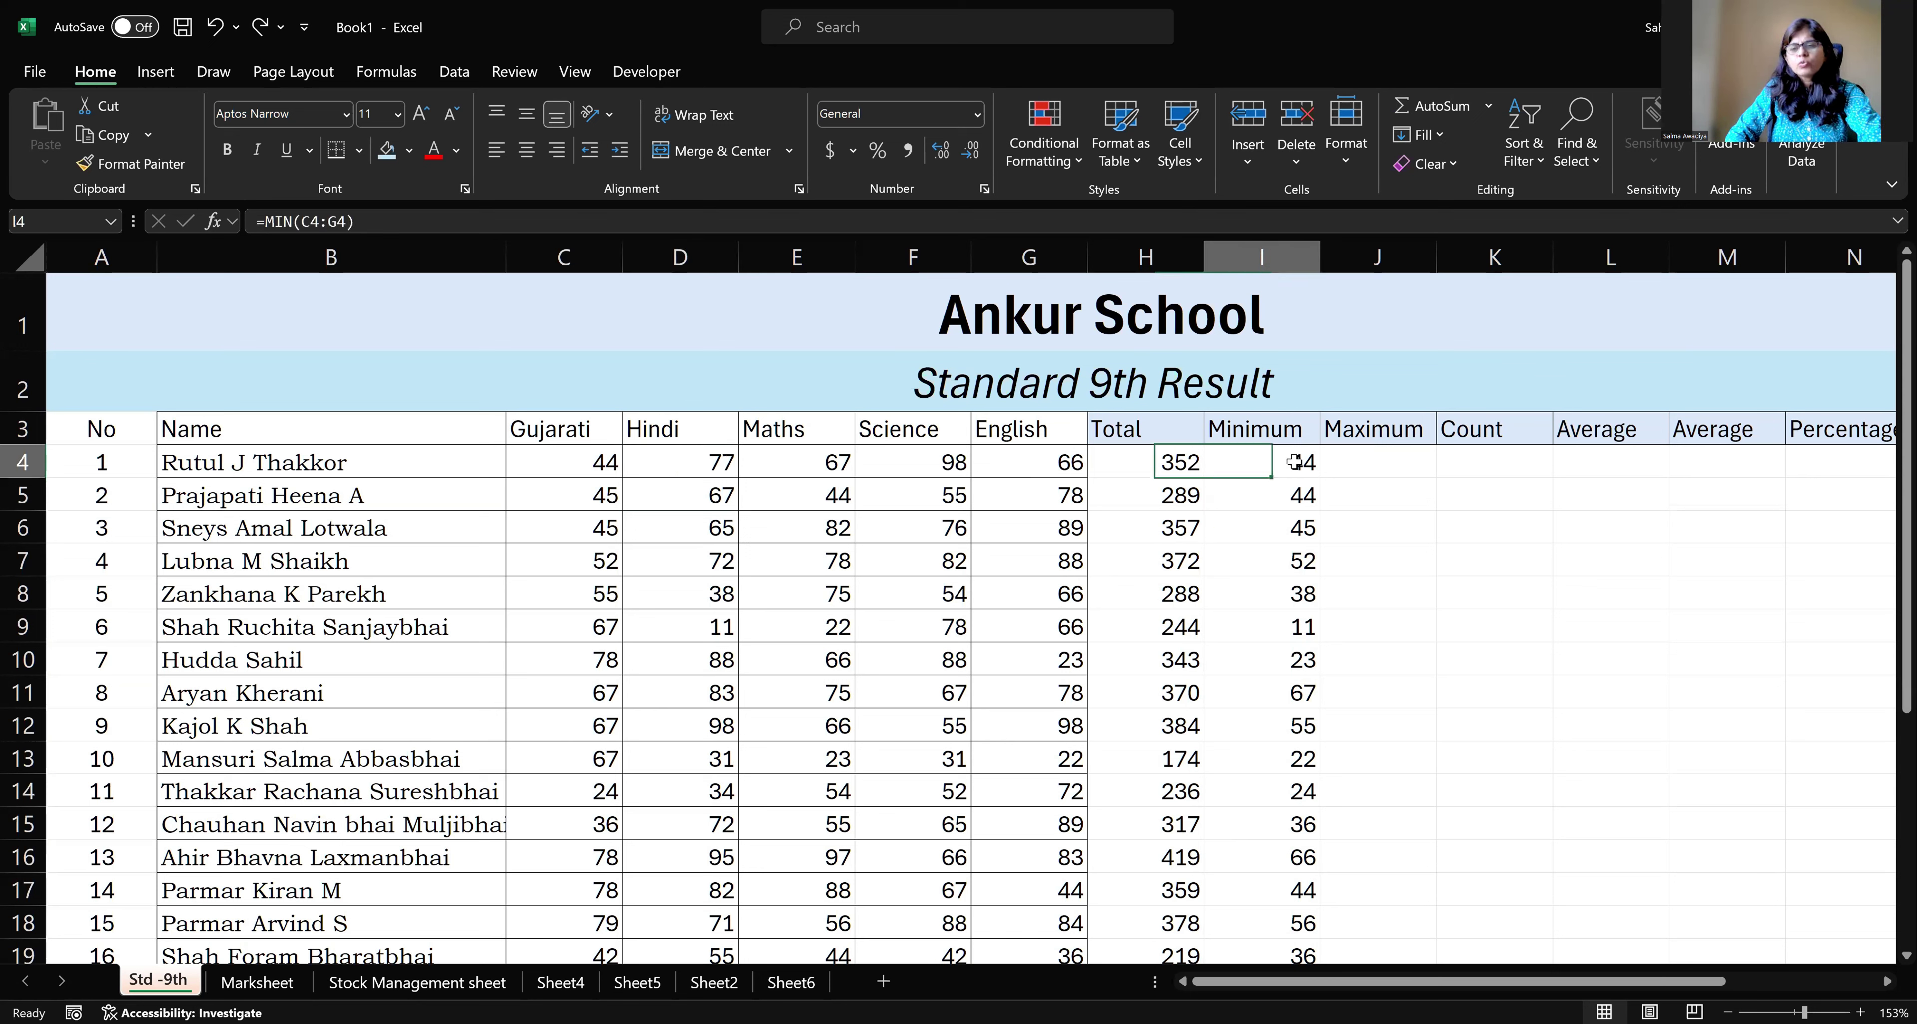
{"action": "left_click", "coordinate": [723, 466]}
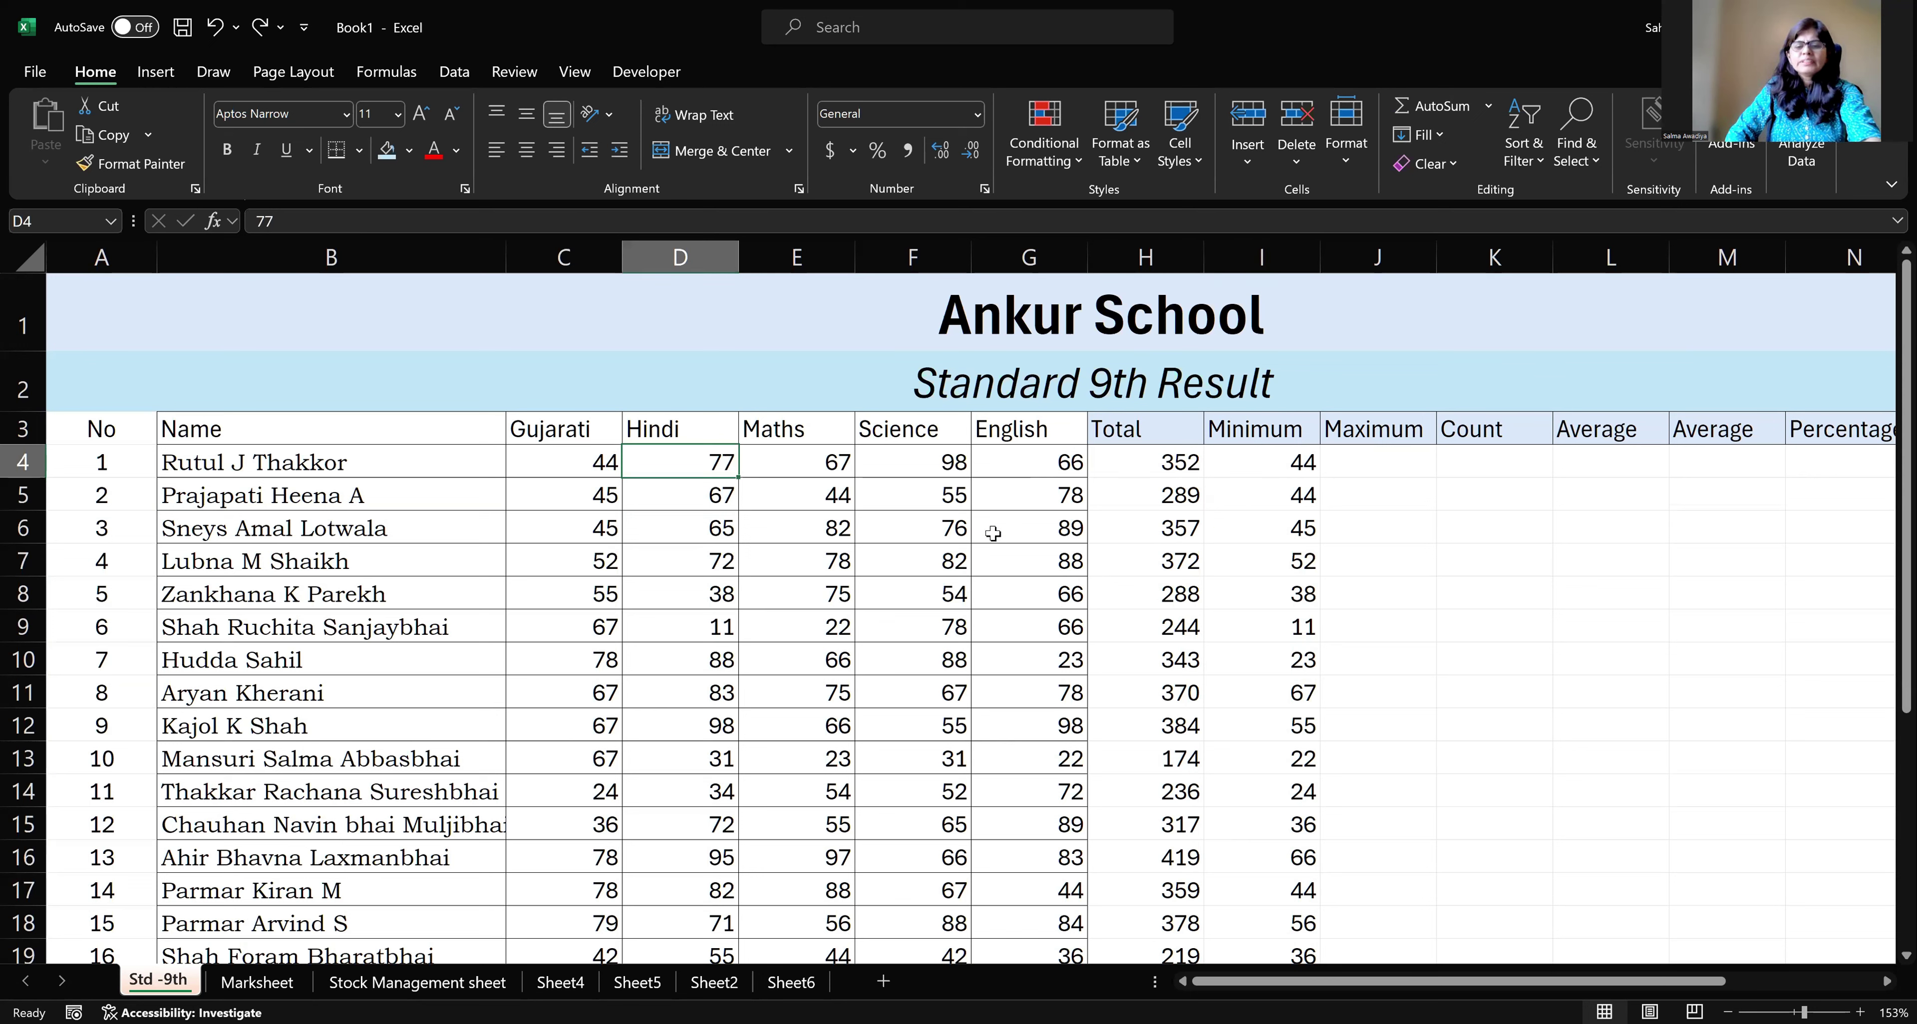
{"action": "type", "text": "77"}
{"action": "key", "text": "BackSpace"}
{"action": "key", "text": "BackSpace"}
{"action": "type", "text": "33"}
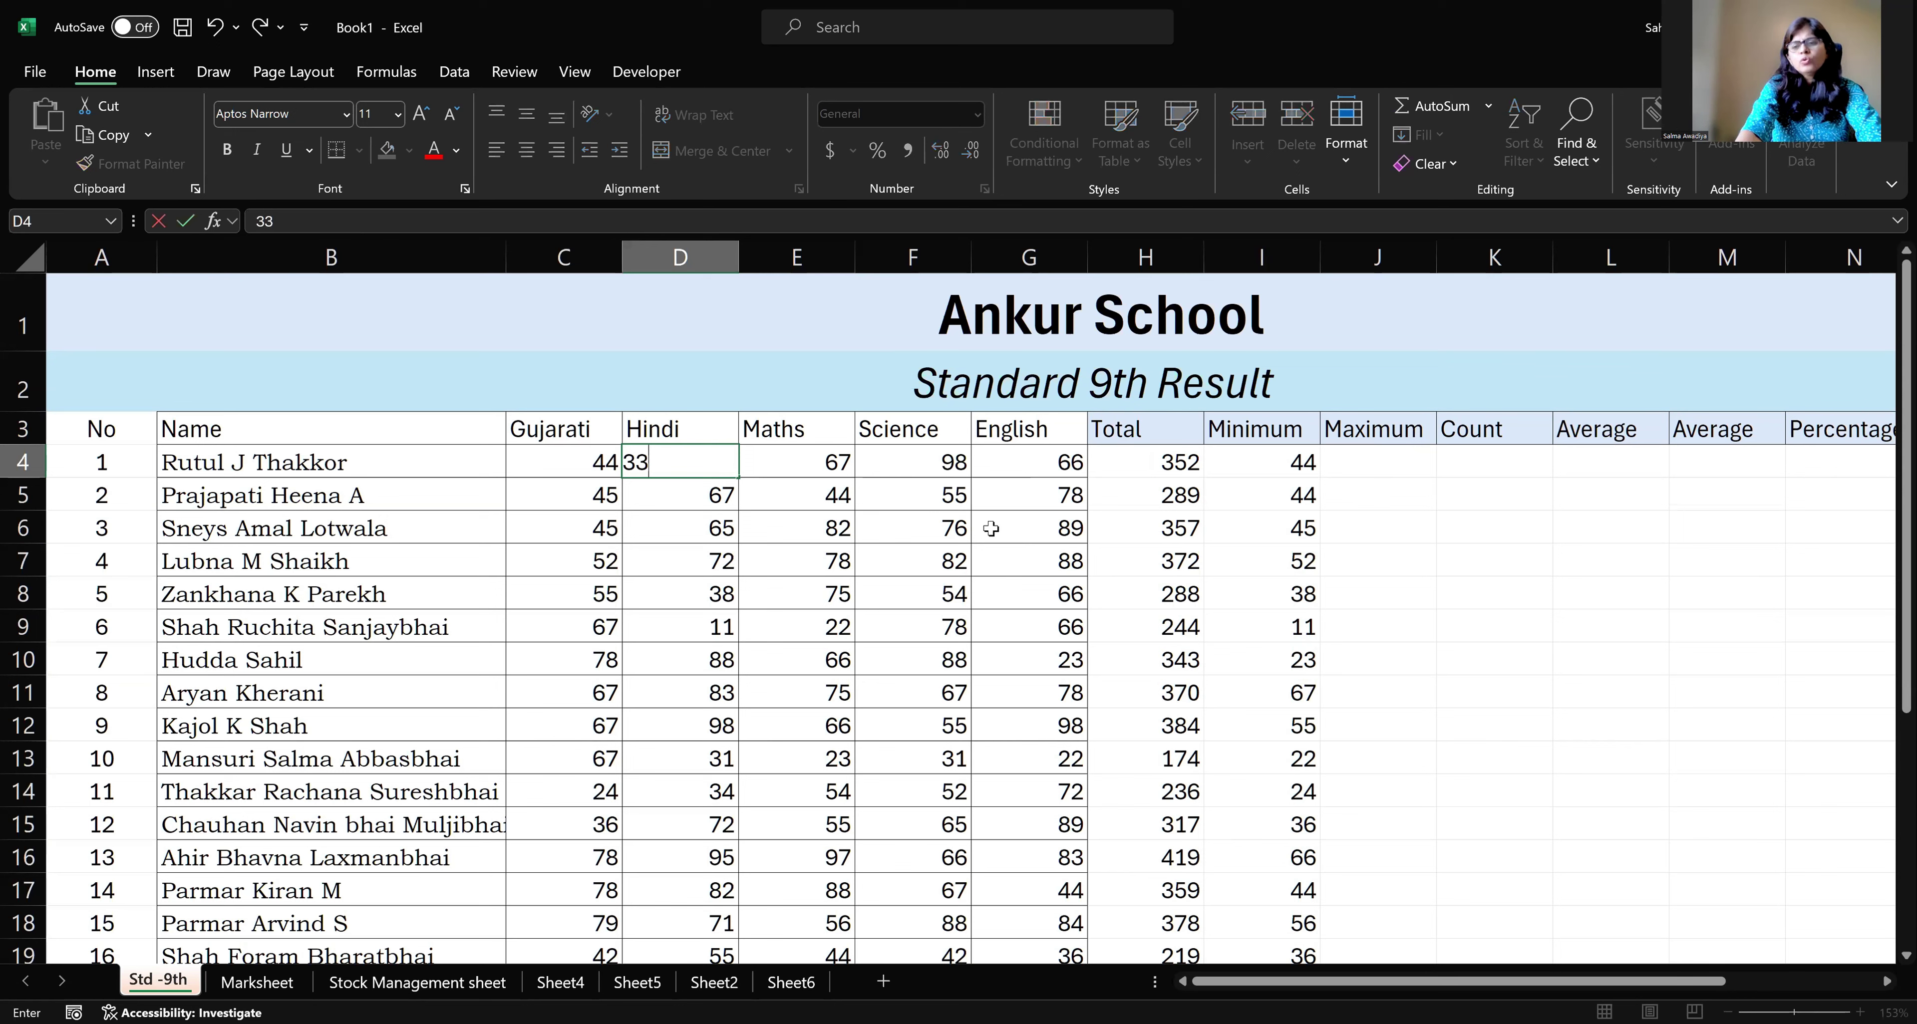
{"action": "key", "text": "Return"}
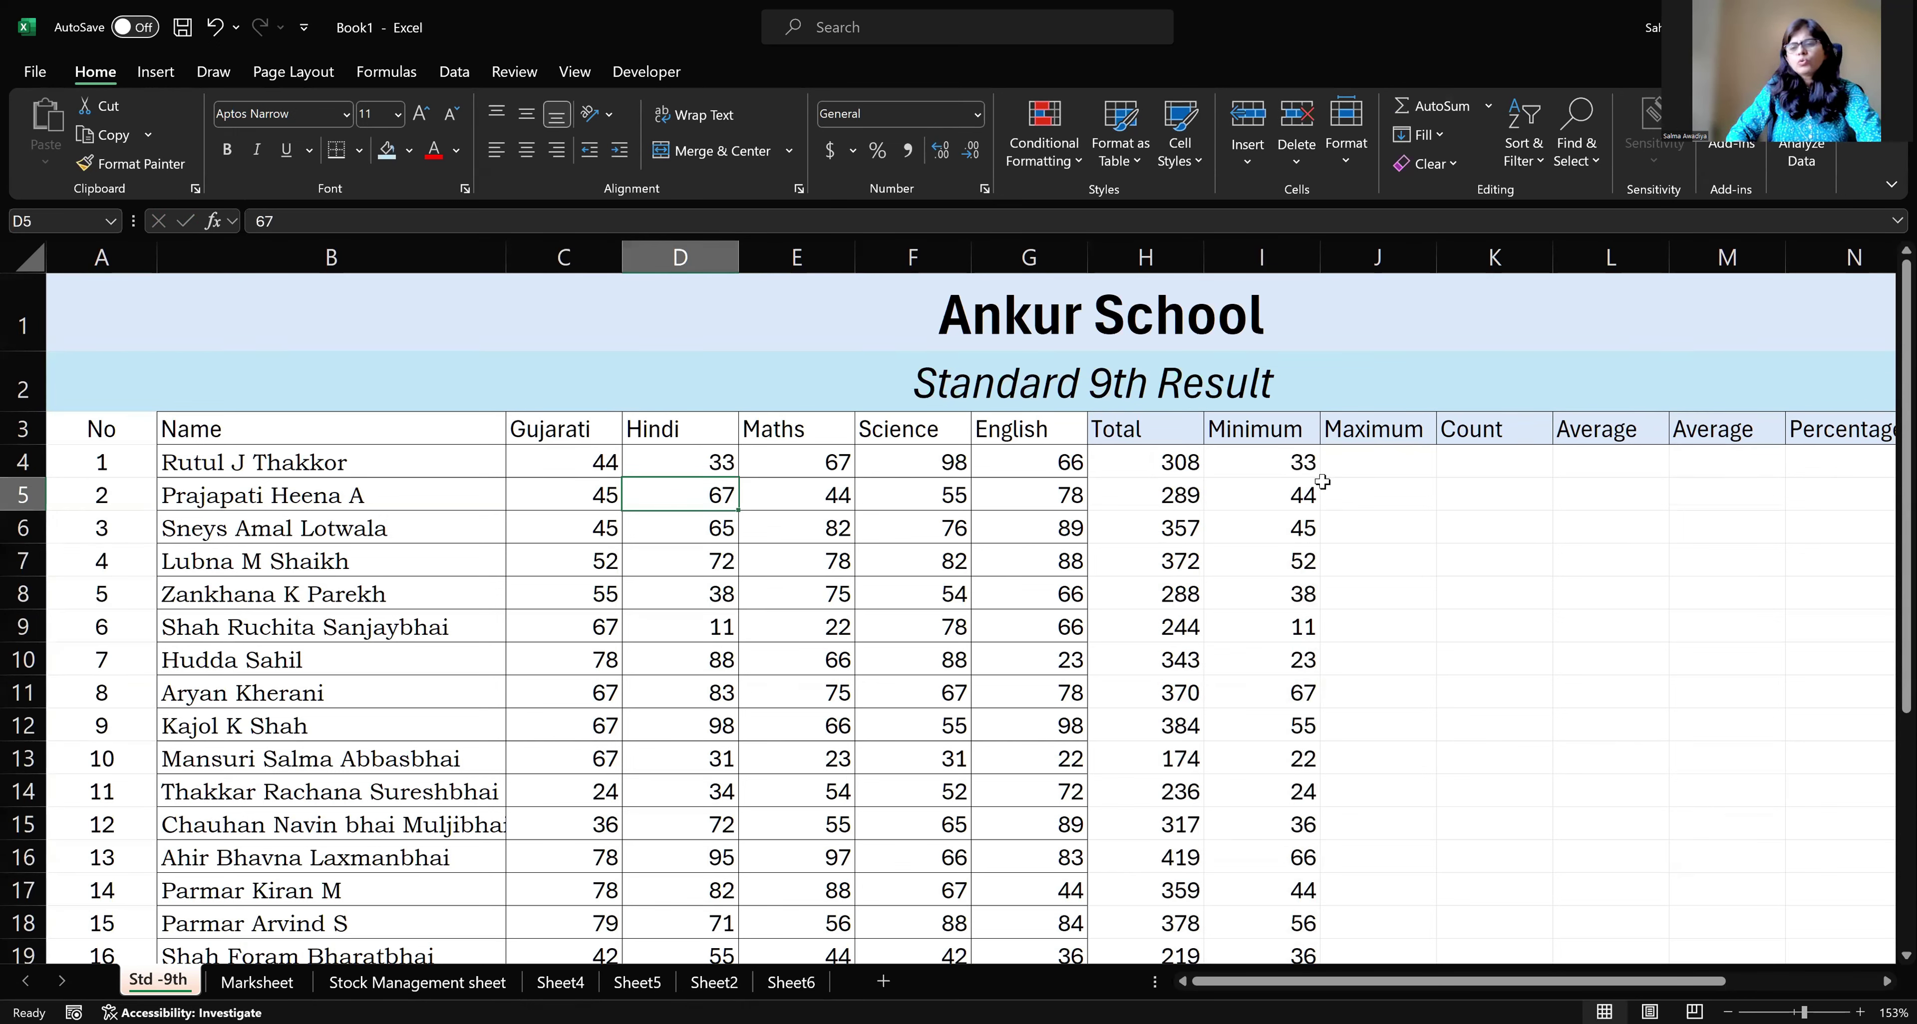
{"action": "left_click", "coordinate": [1349, 465]}
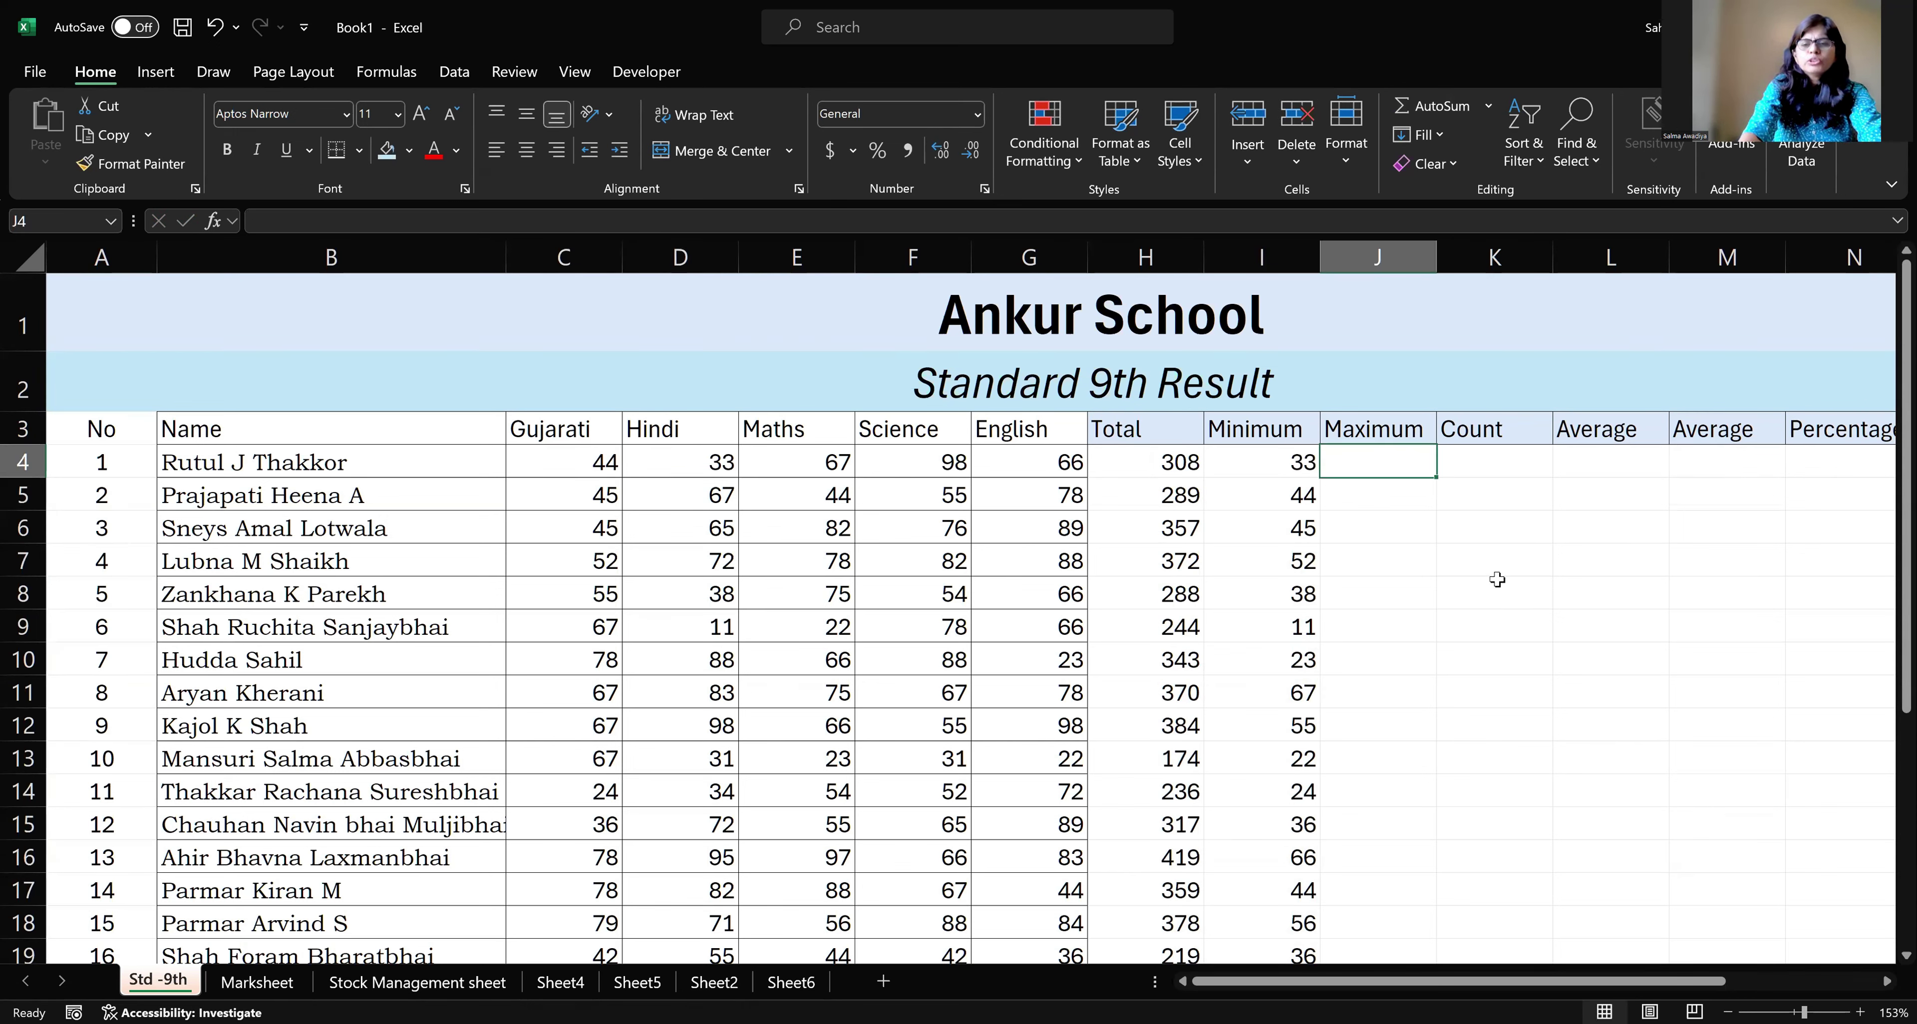
Step: Enter =MAX(C4:G4) in J4 and copy it down column J (first student 98)
{"action": "type", "text": "="}
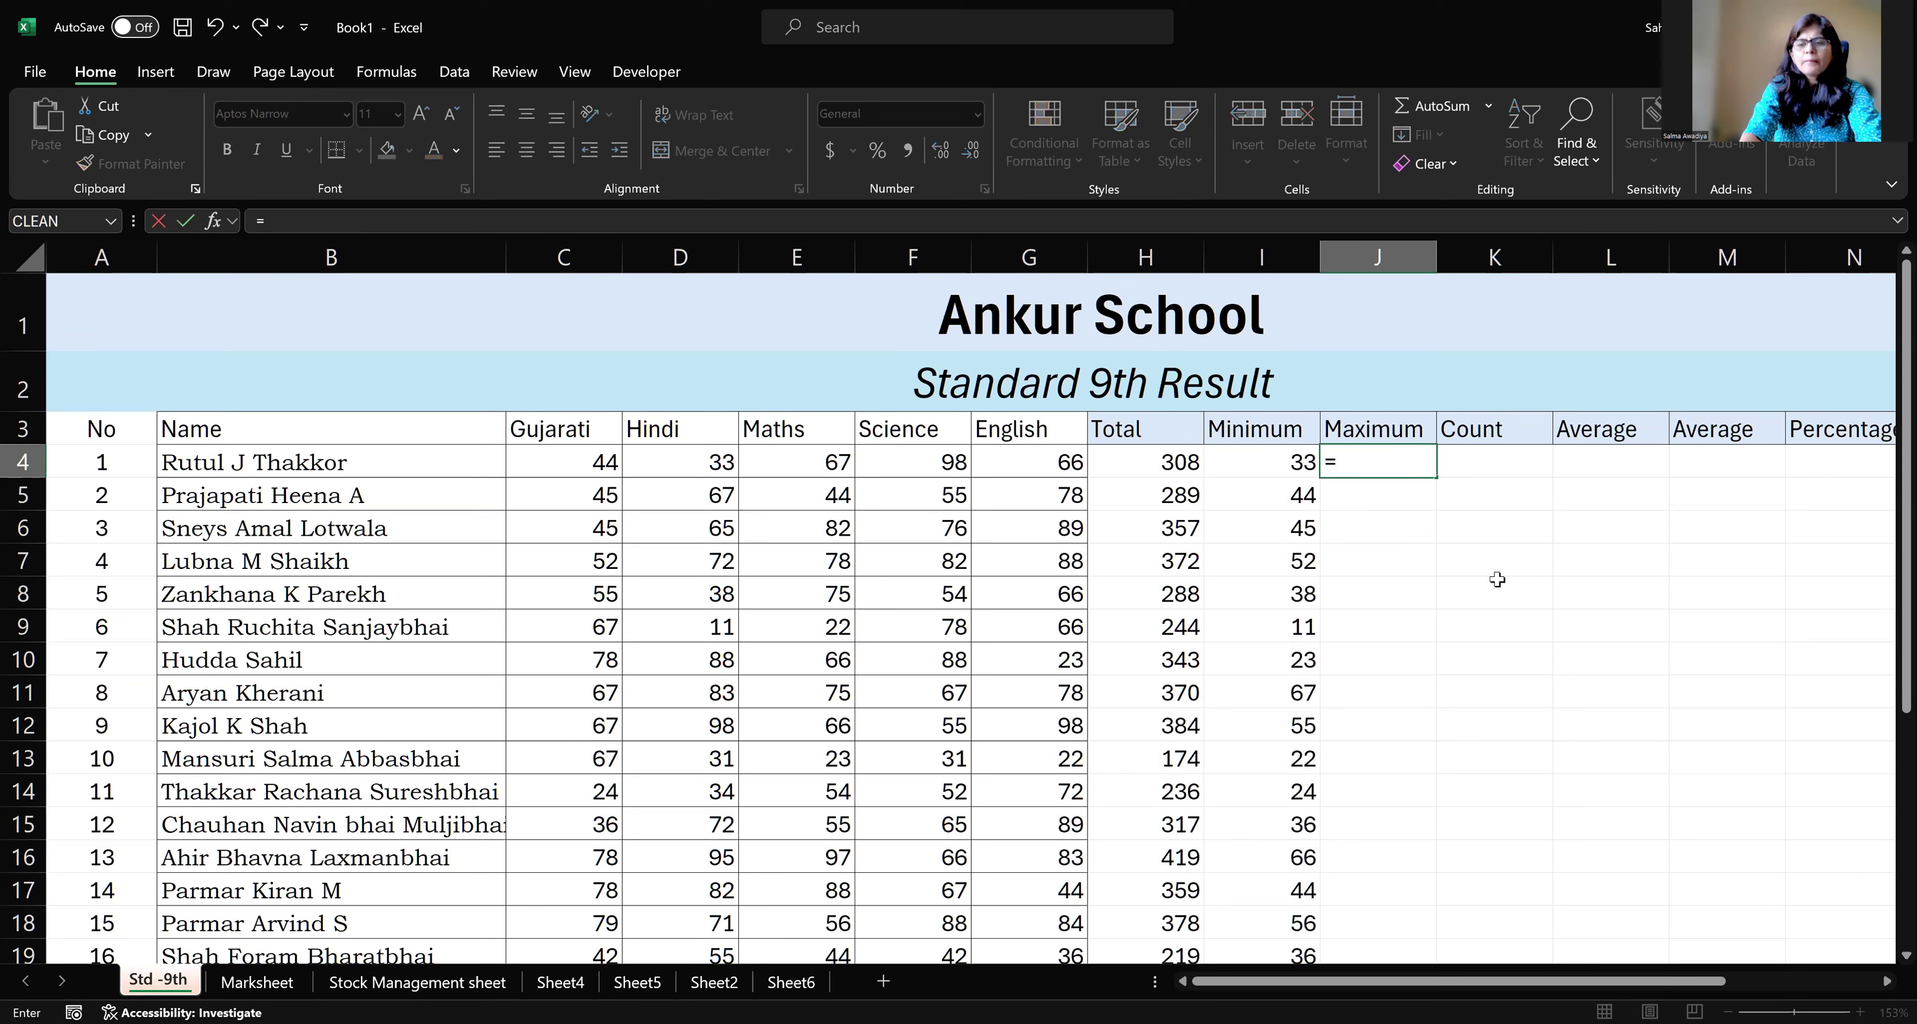
{"action": "type", "text": "max"}
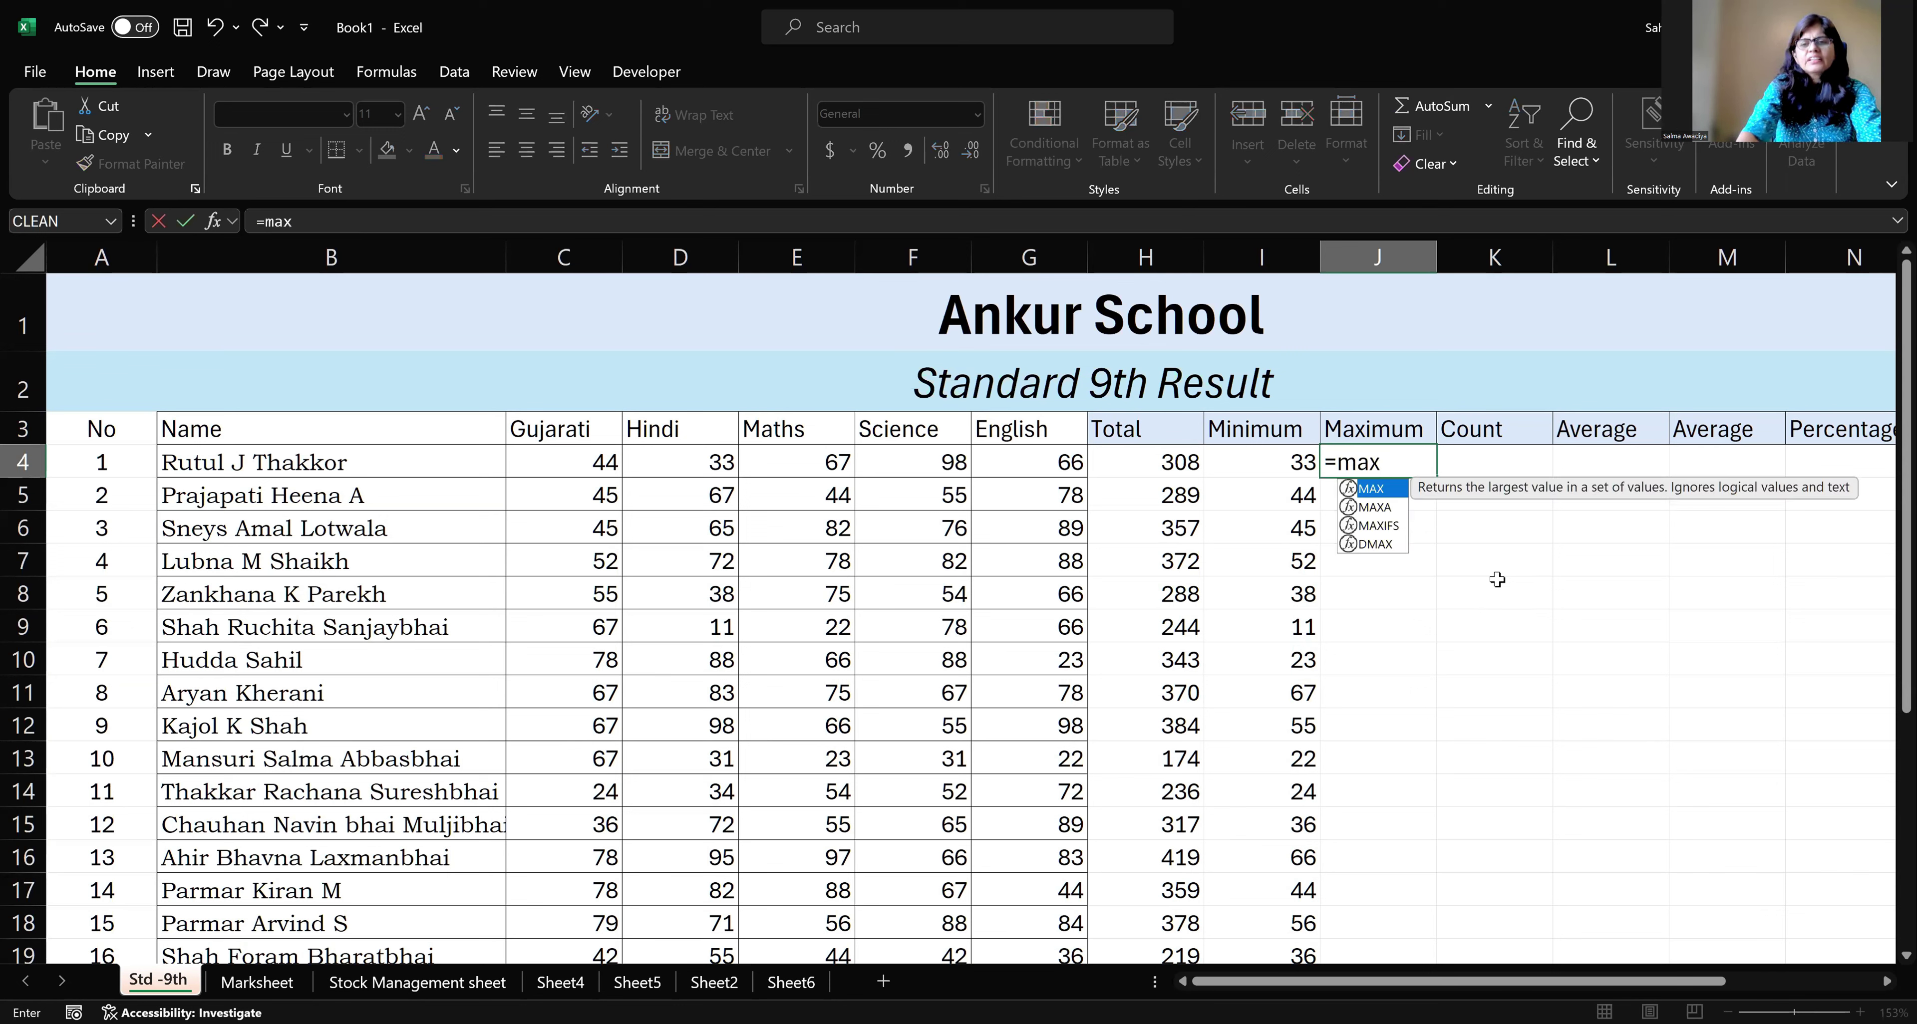
{"action": "type", "text": "("}
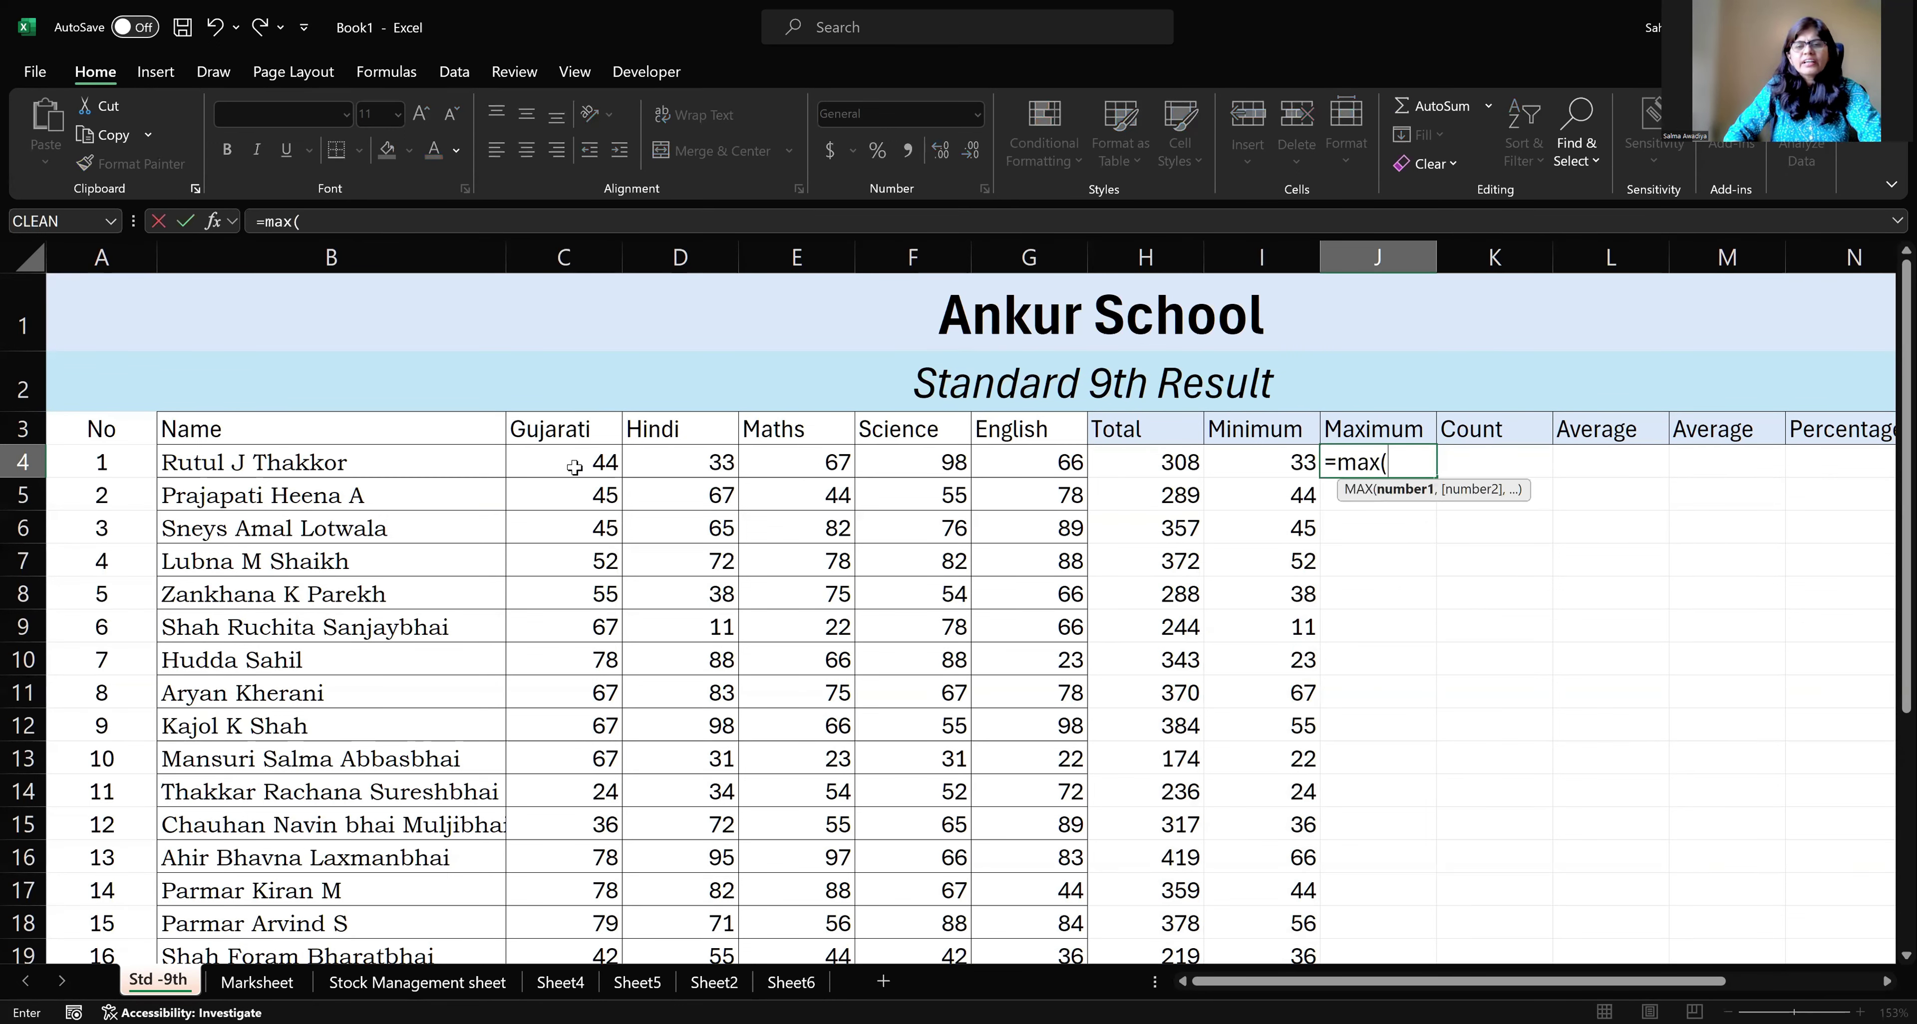
{"action": "left_click_drag", "start_coordinate": [617, 462], "coordinate": [972, 465]}
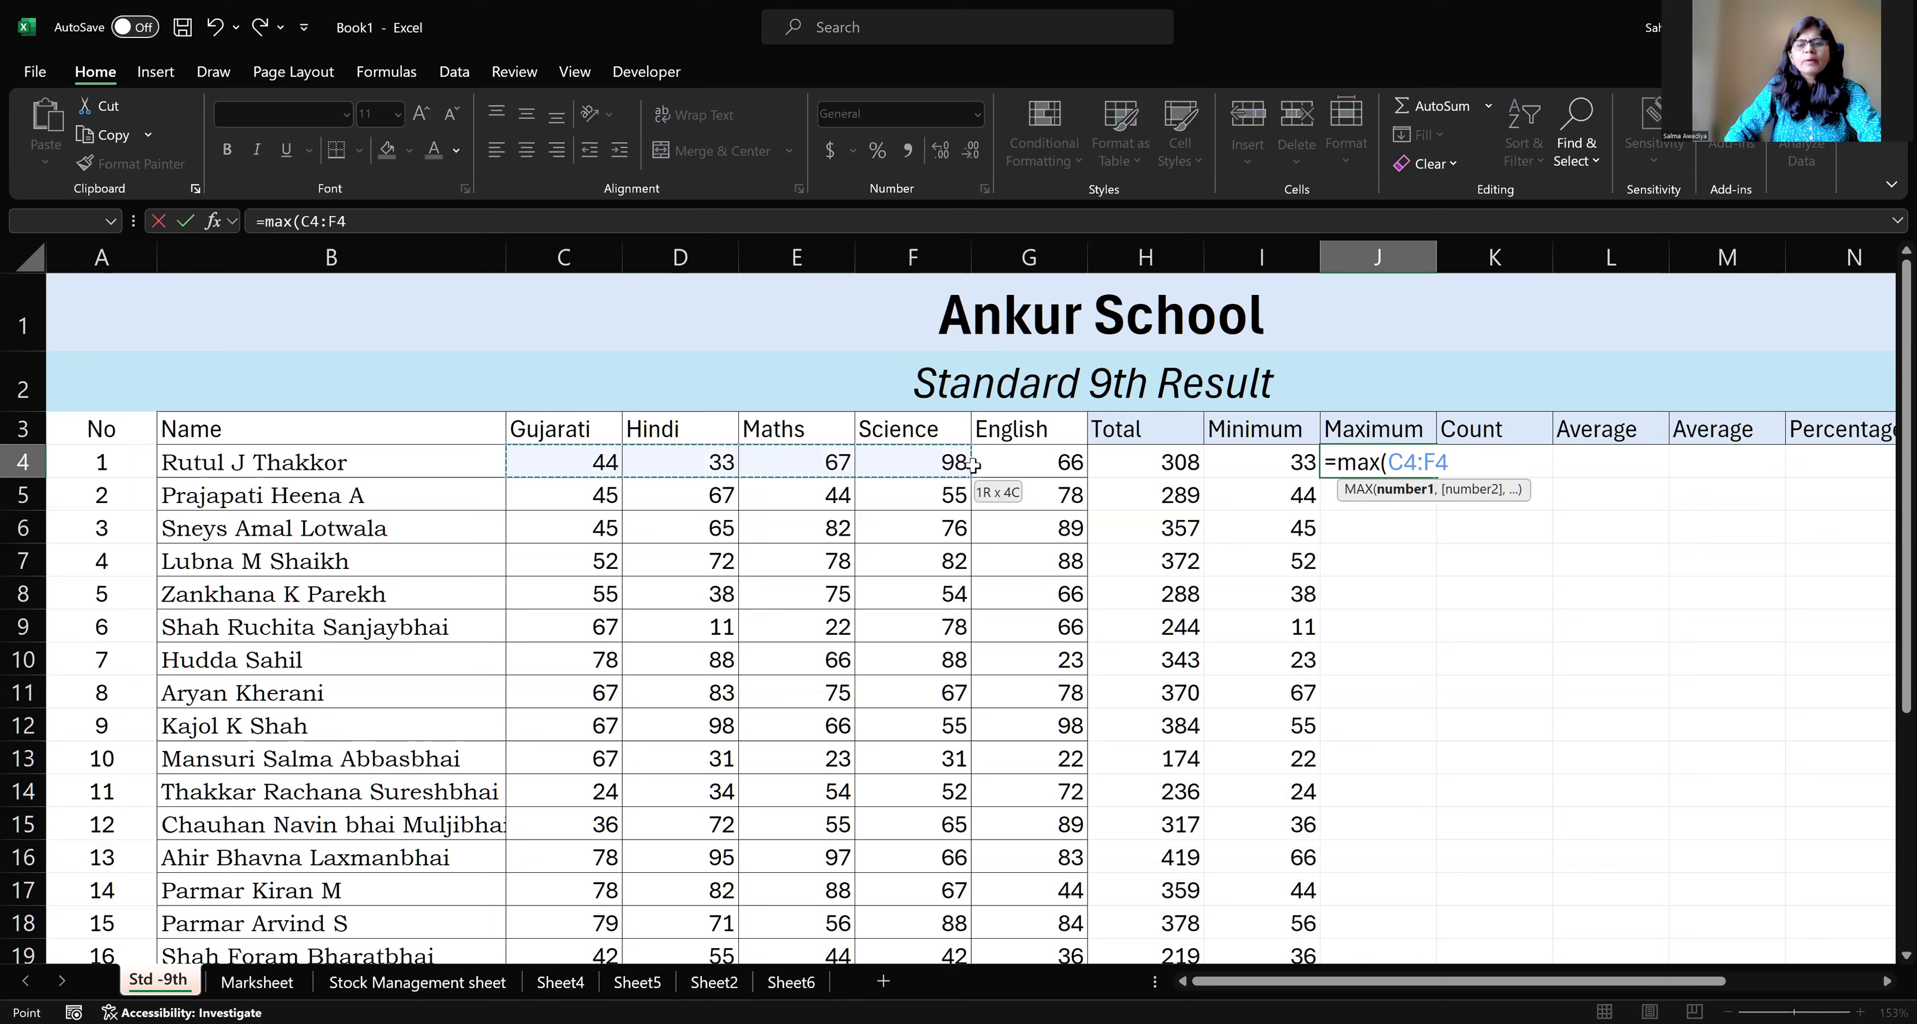
{"action": "key", "text": "shift+Right"}
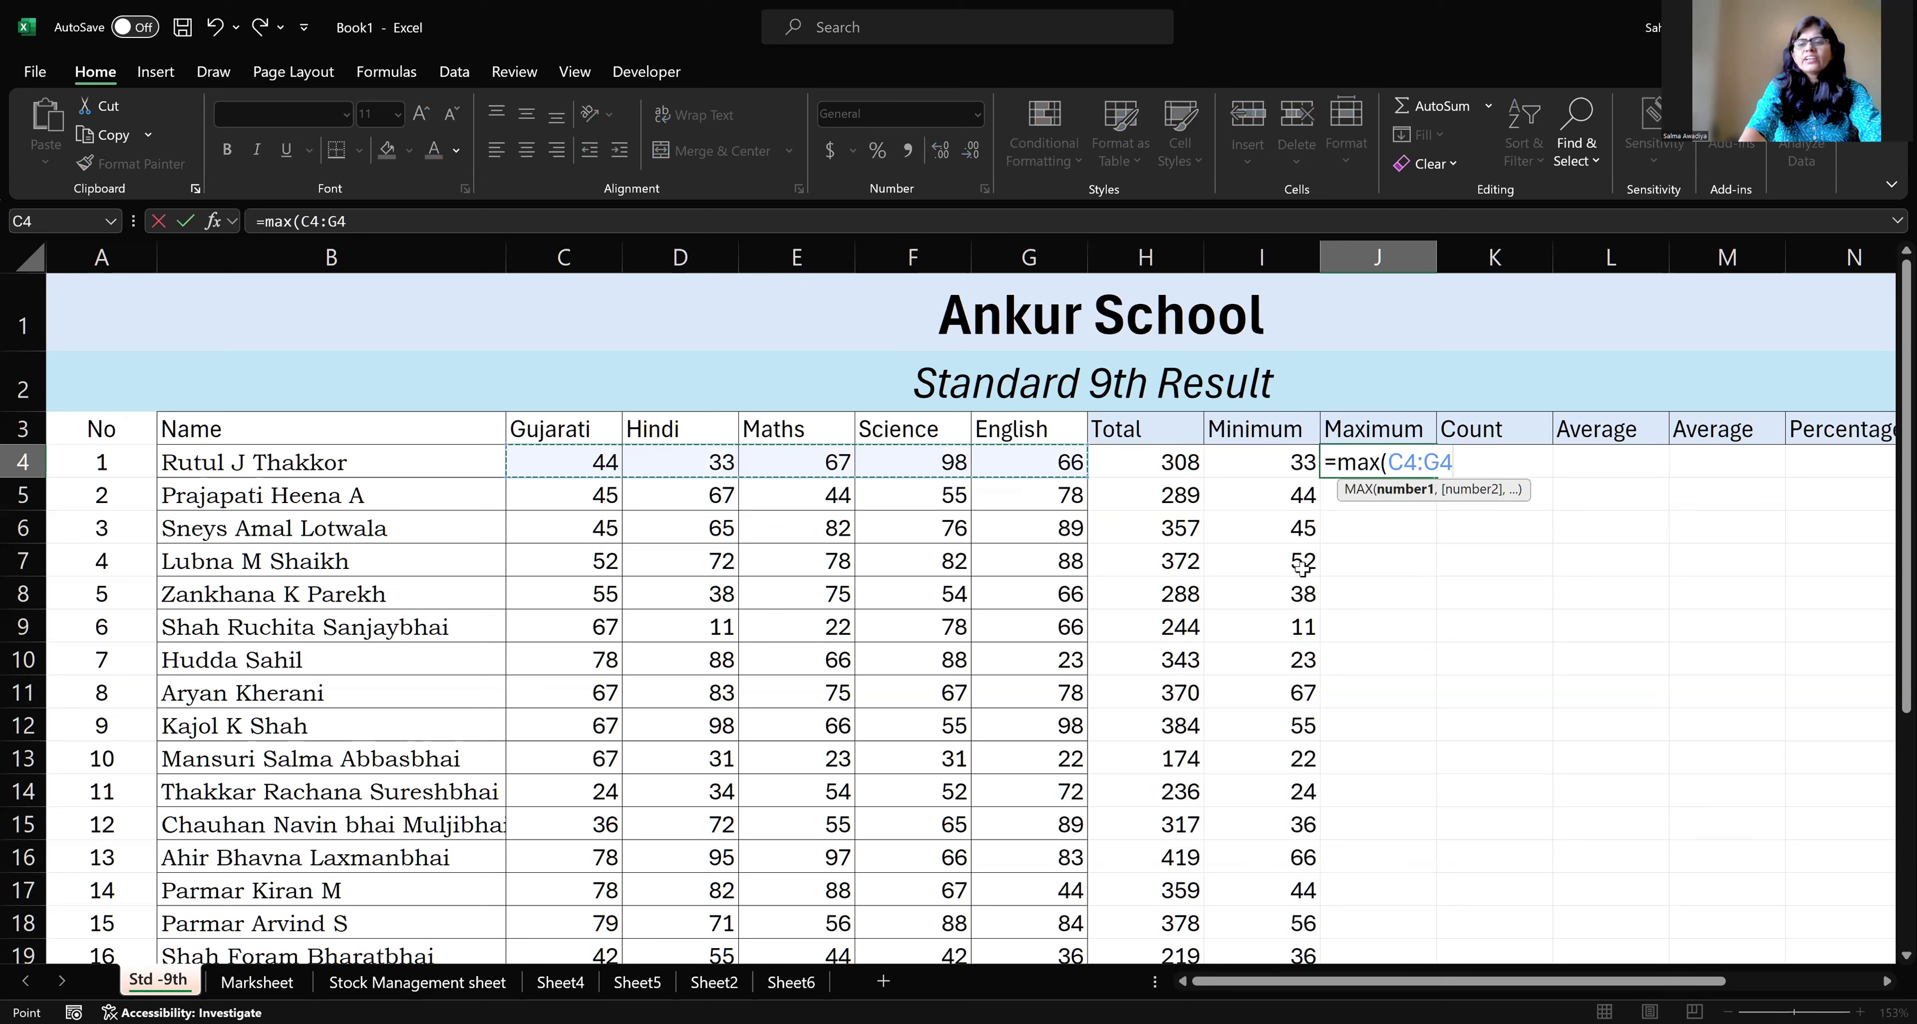
{"action": "key", "text": "Return"}
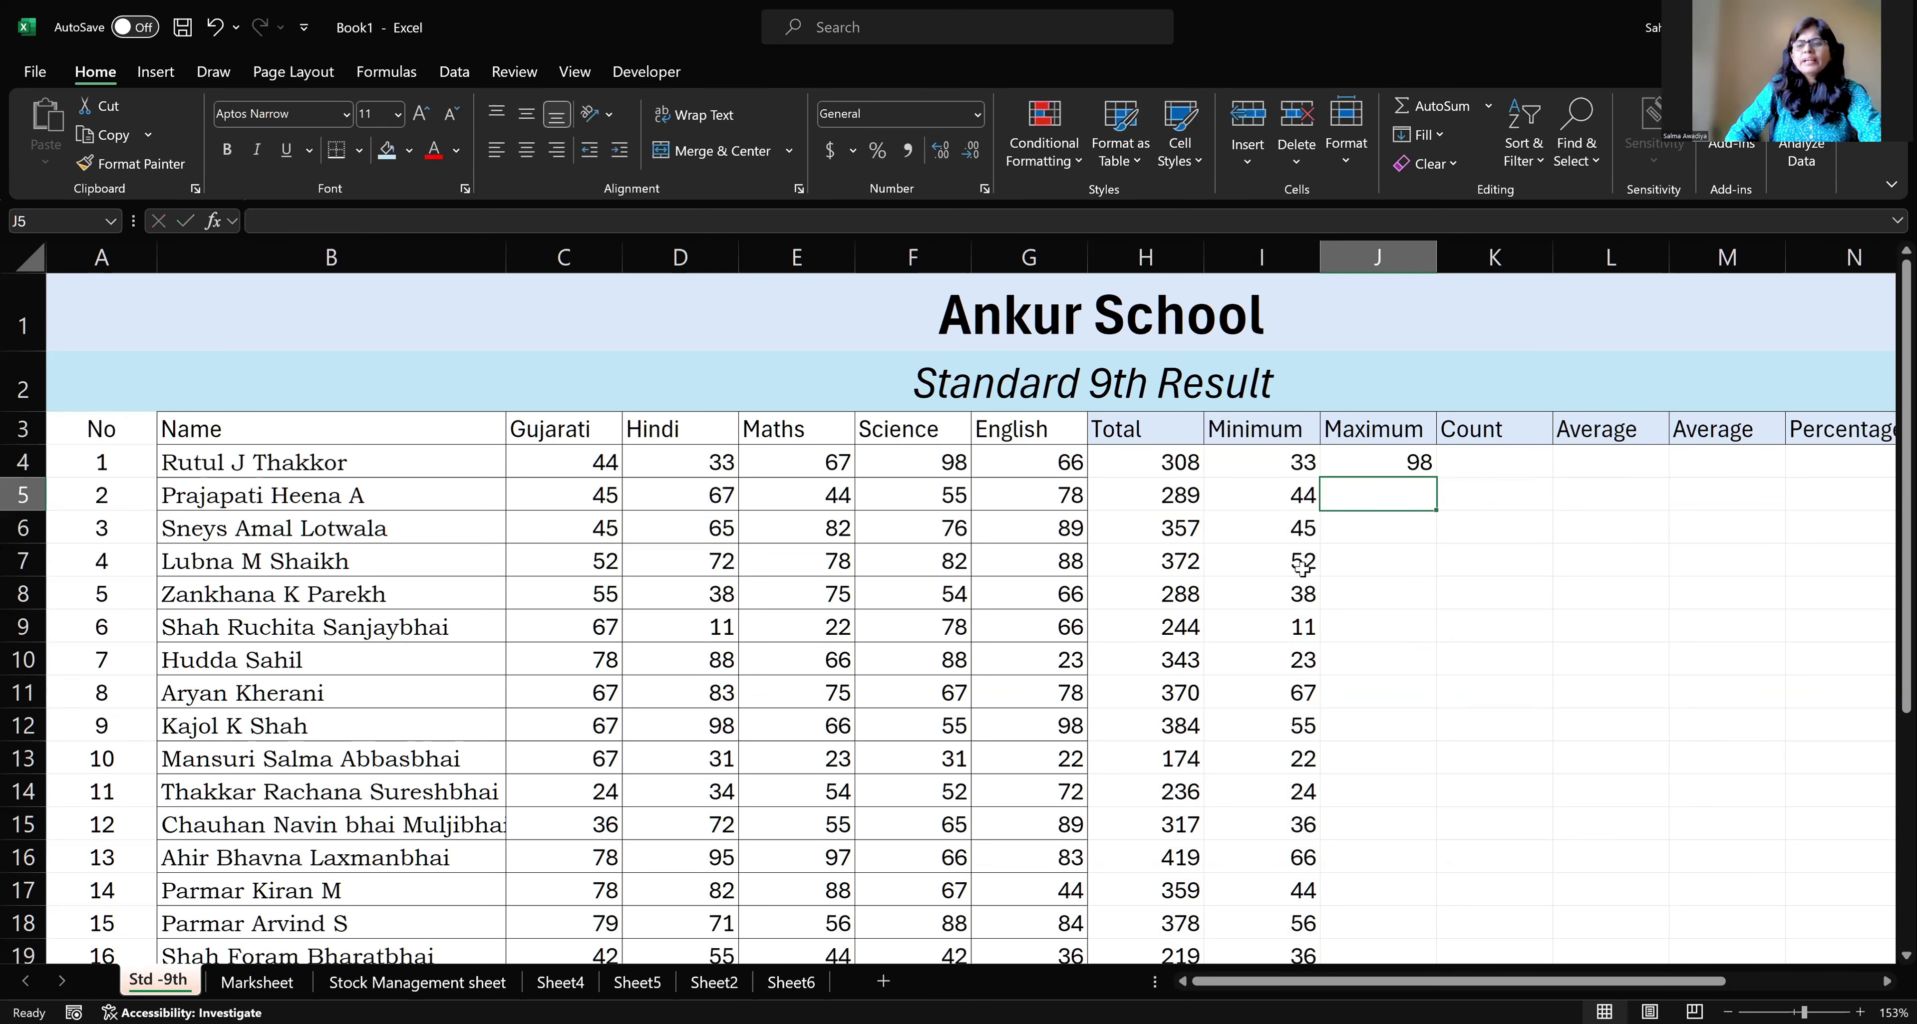
{"action": "left_click", "coordinate": [1388, 463]}
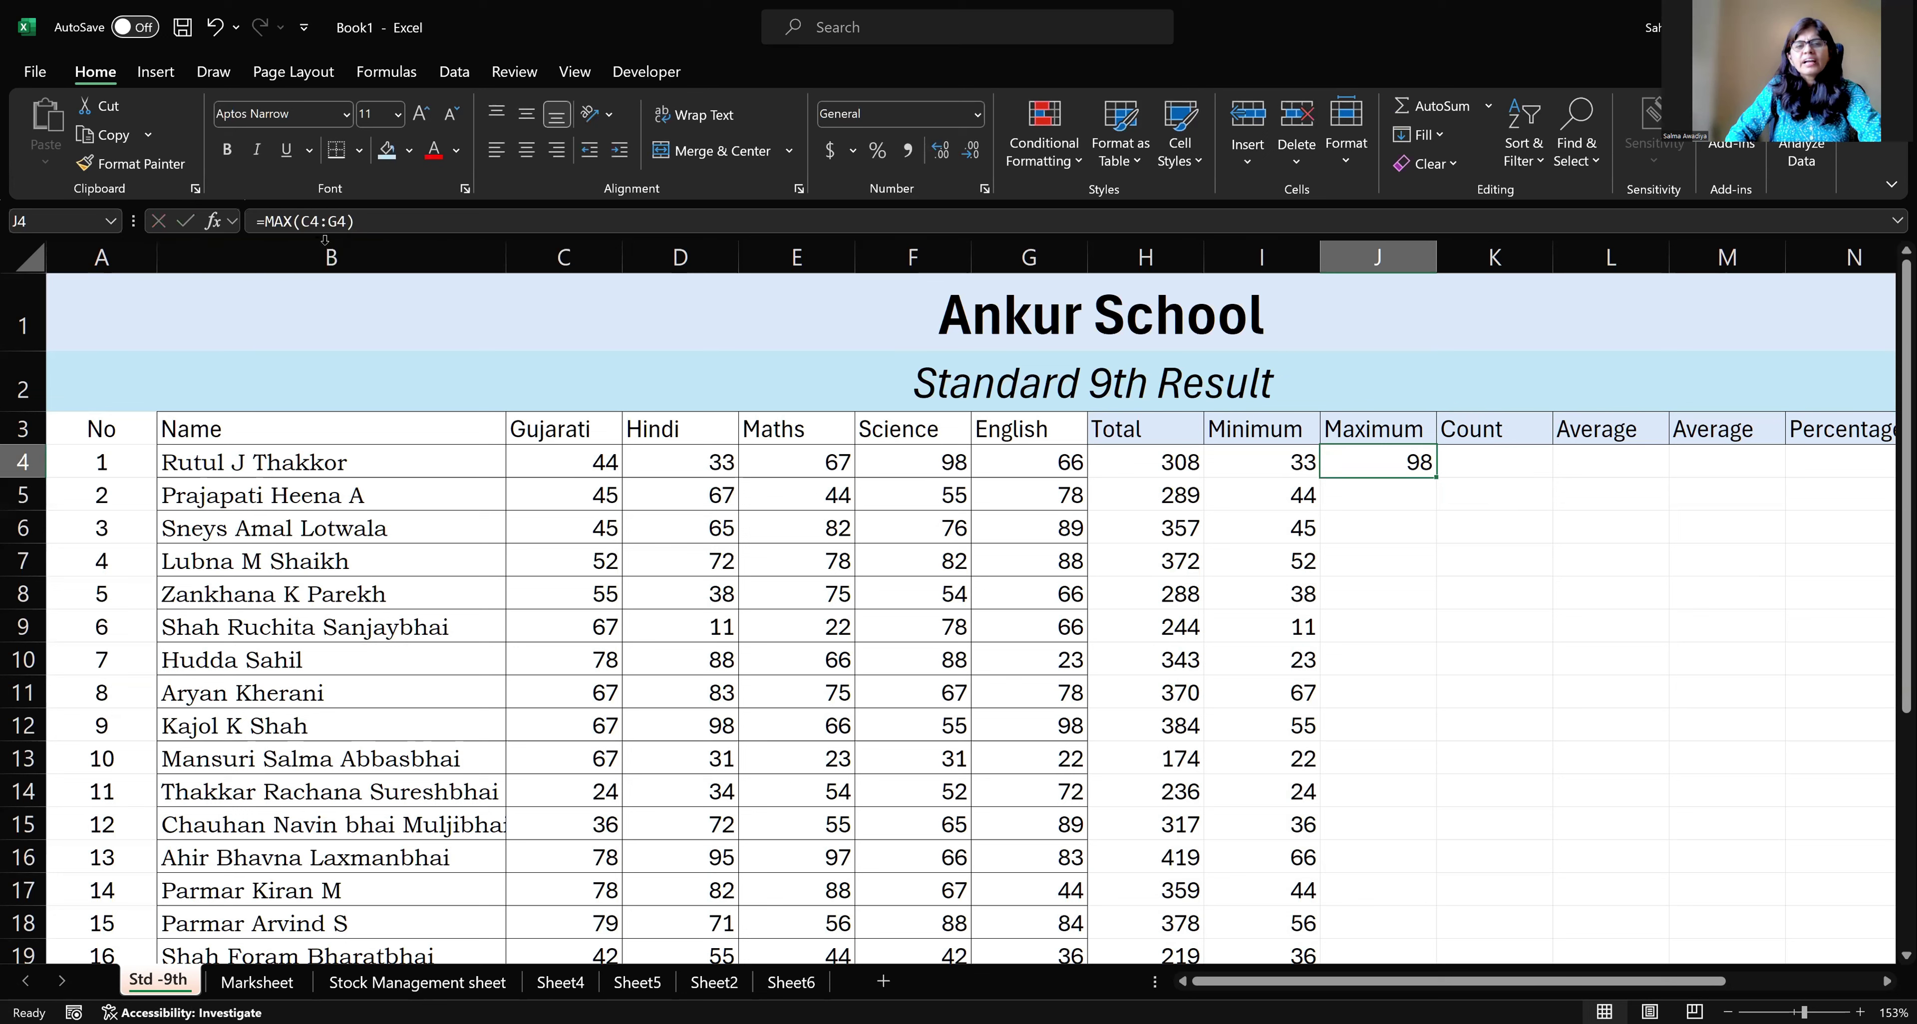
{"action": "double_click", "coordinate": [1434, 478]}
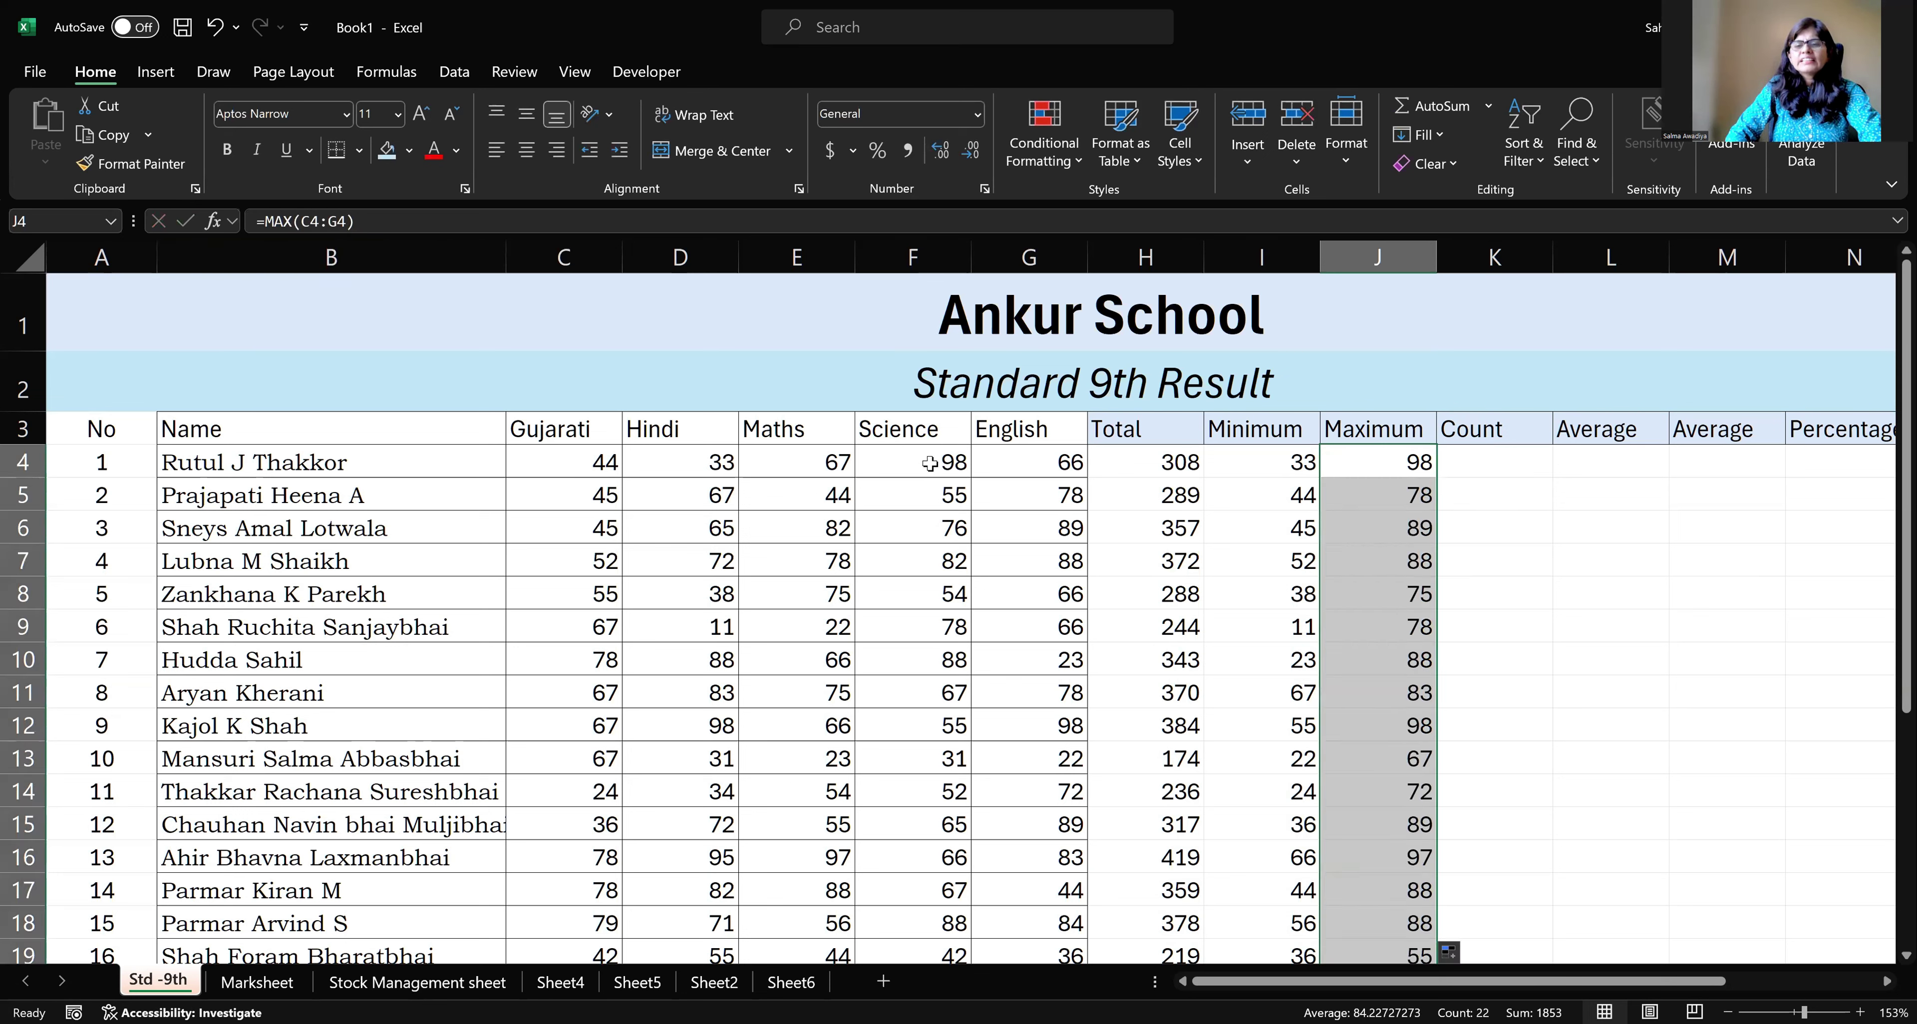
{"action": "scroll", "coordinate": [1413, 648], "scroll_direction": "down", "scroll_amount": 3}
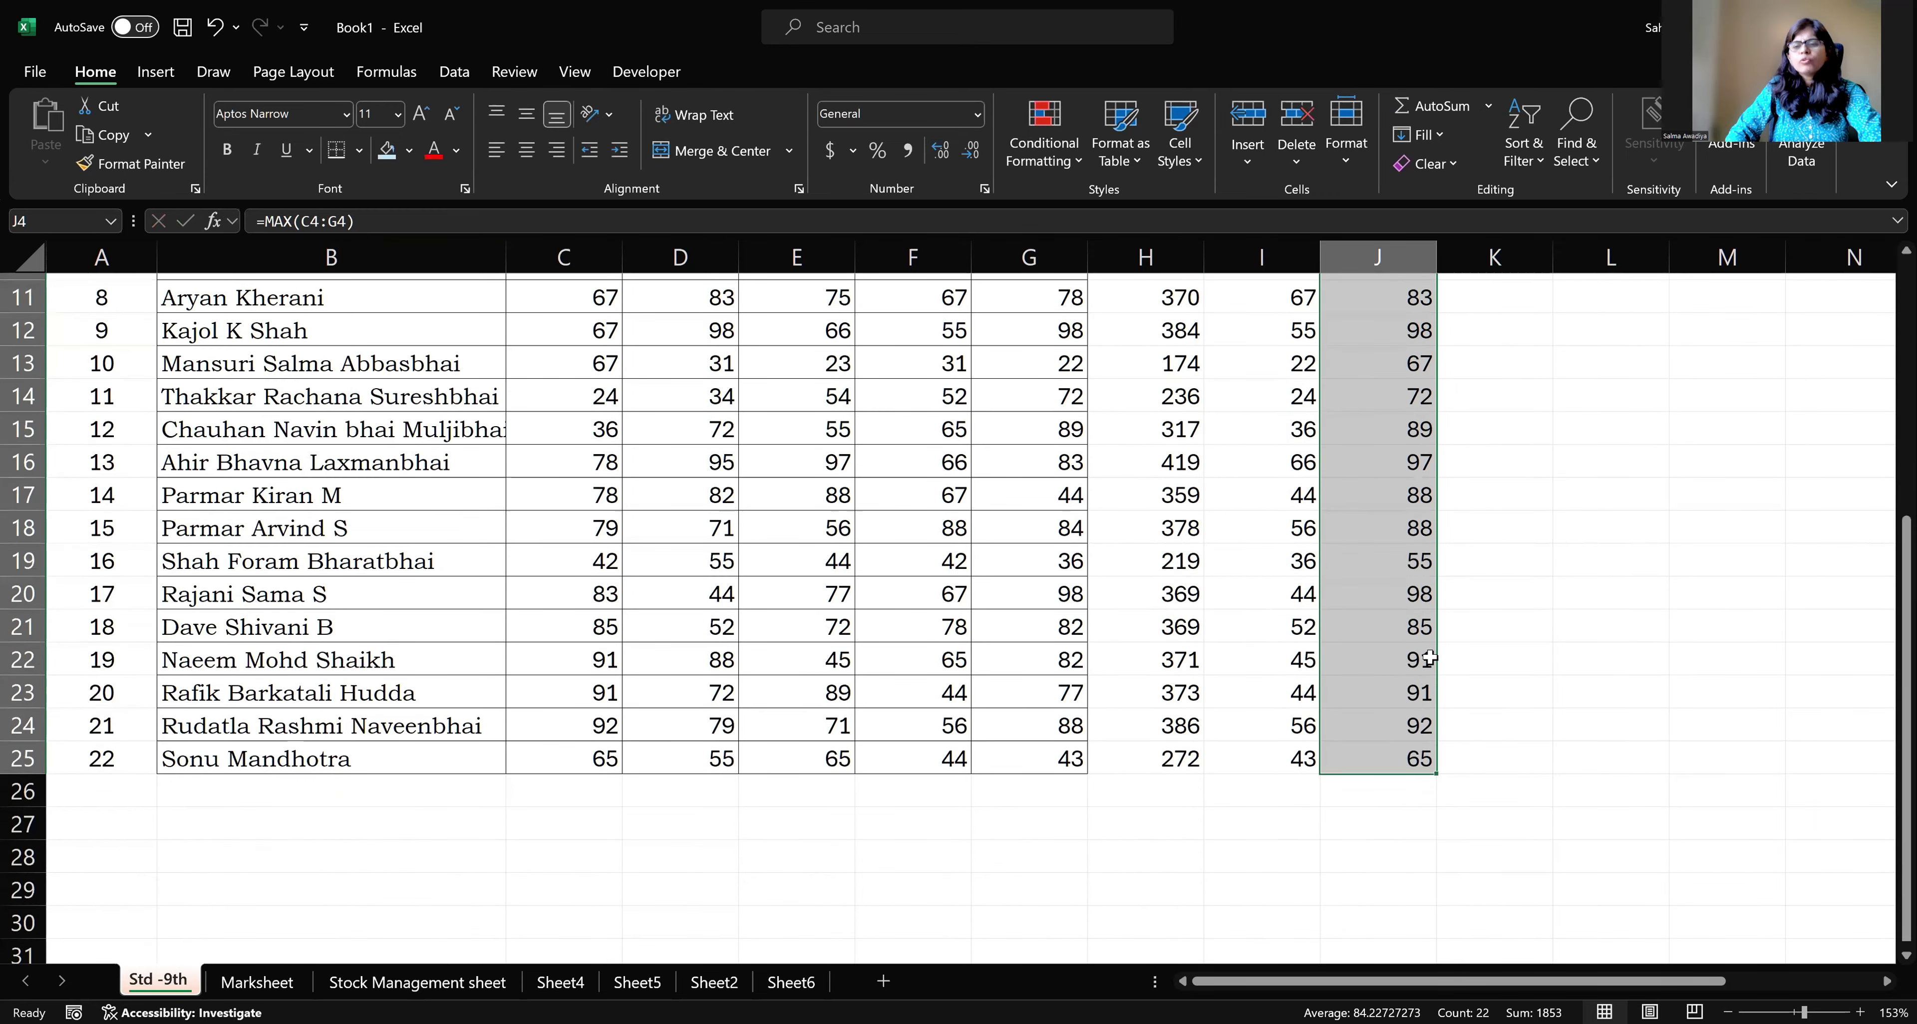
{"action": "scroll", "coordinate": [1519, 511], "scroll_direction": "up", "scroll_amount": 4}
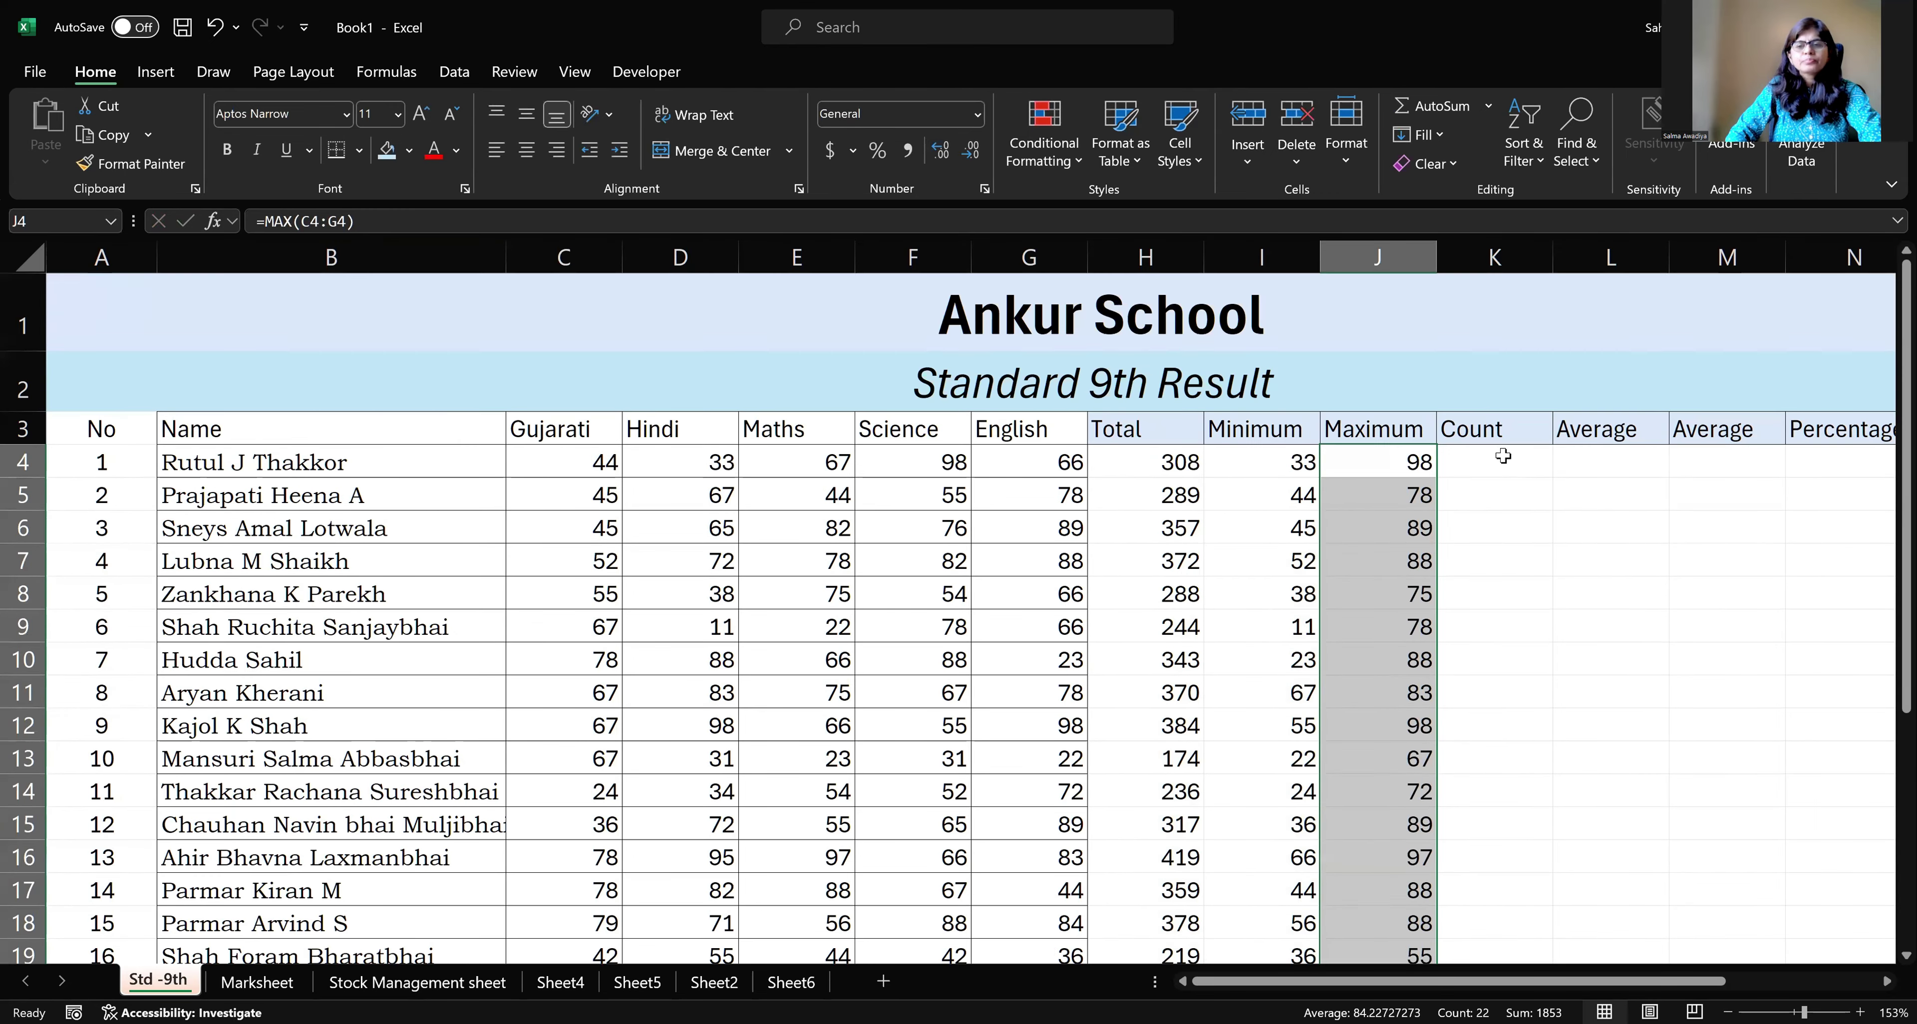
{"action": "double_click", "coordinate": [1551, 461]}
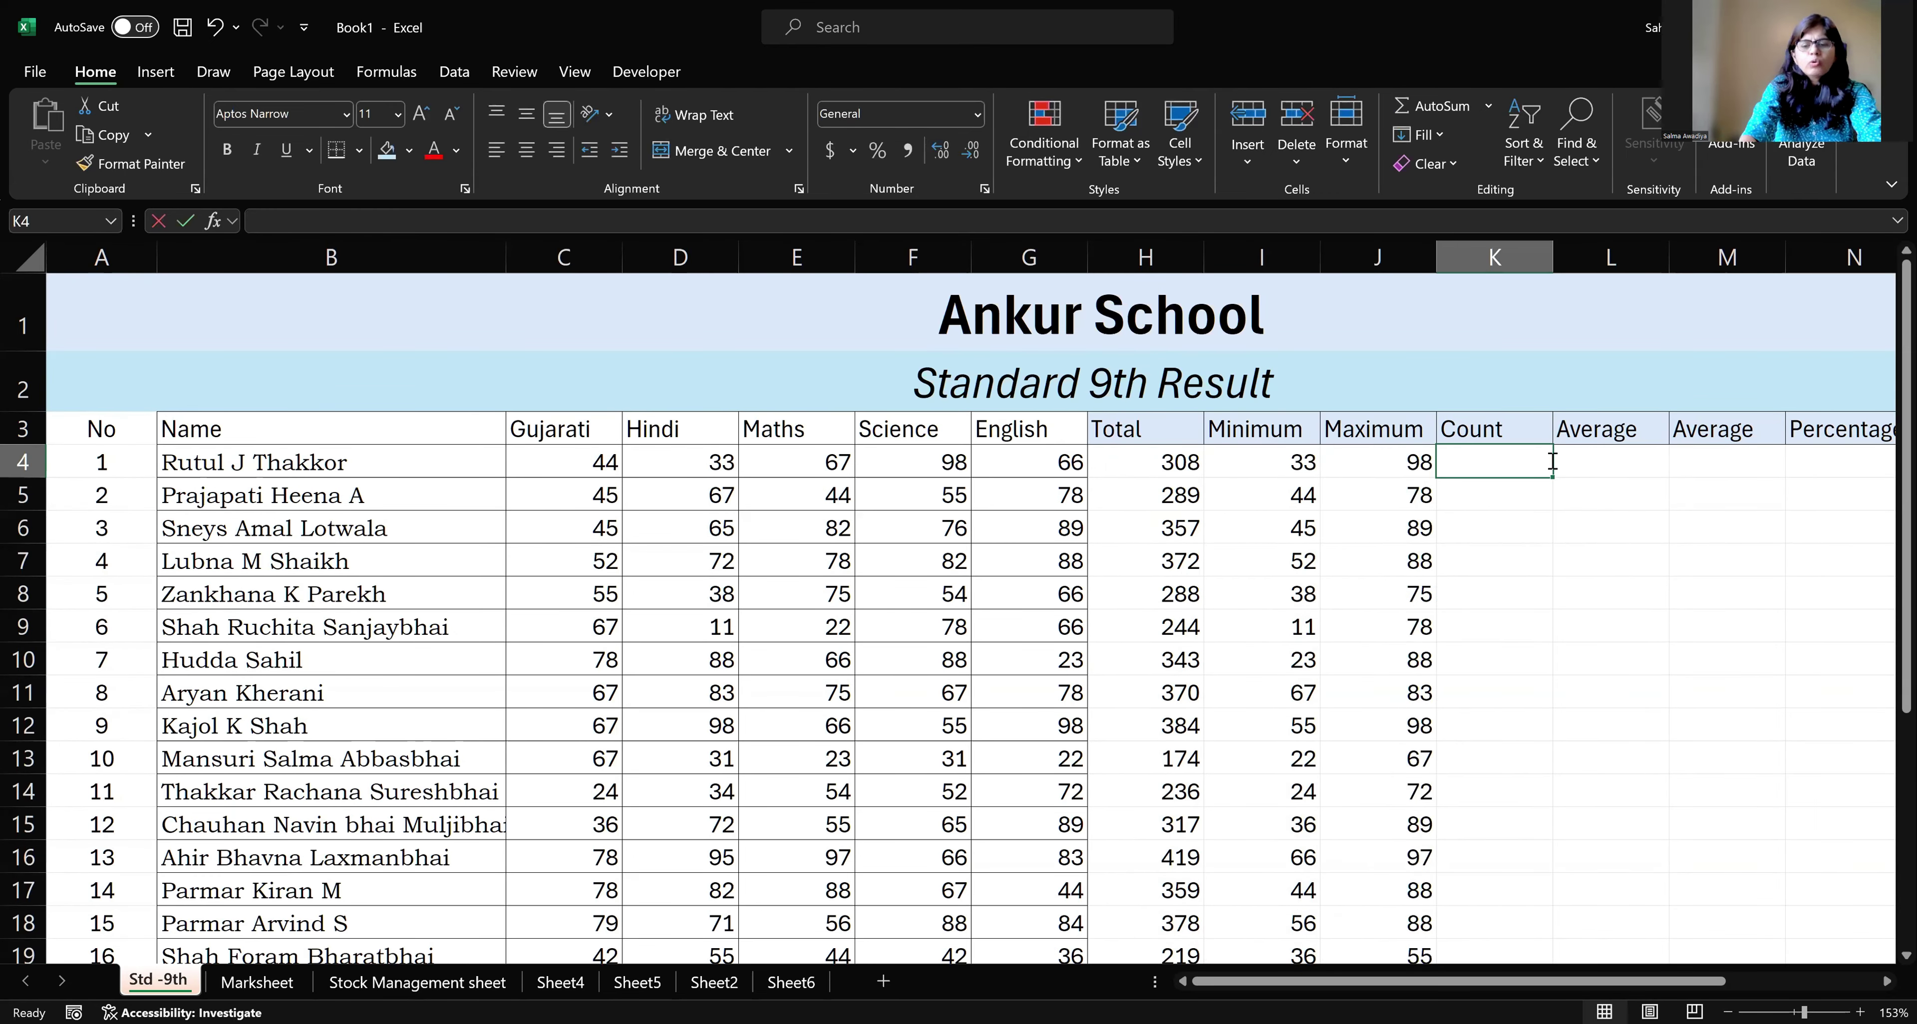
Step: Enter =COUNT(C4:G4) in K4 and copy it down so every student shows 5
{"action": "type", "text": "=count"}
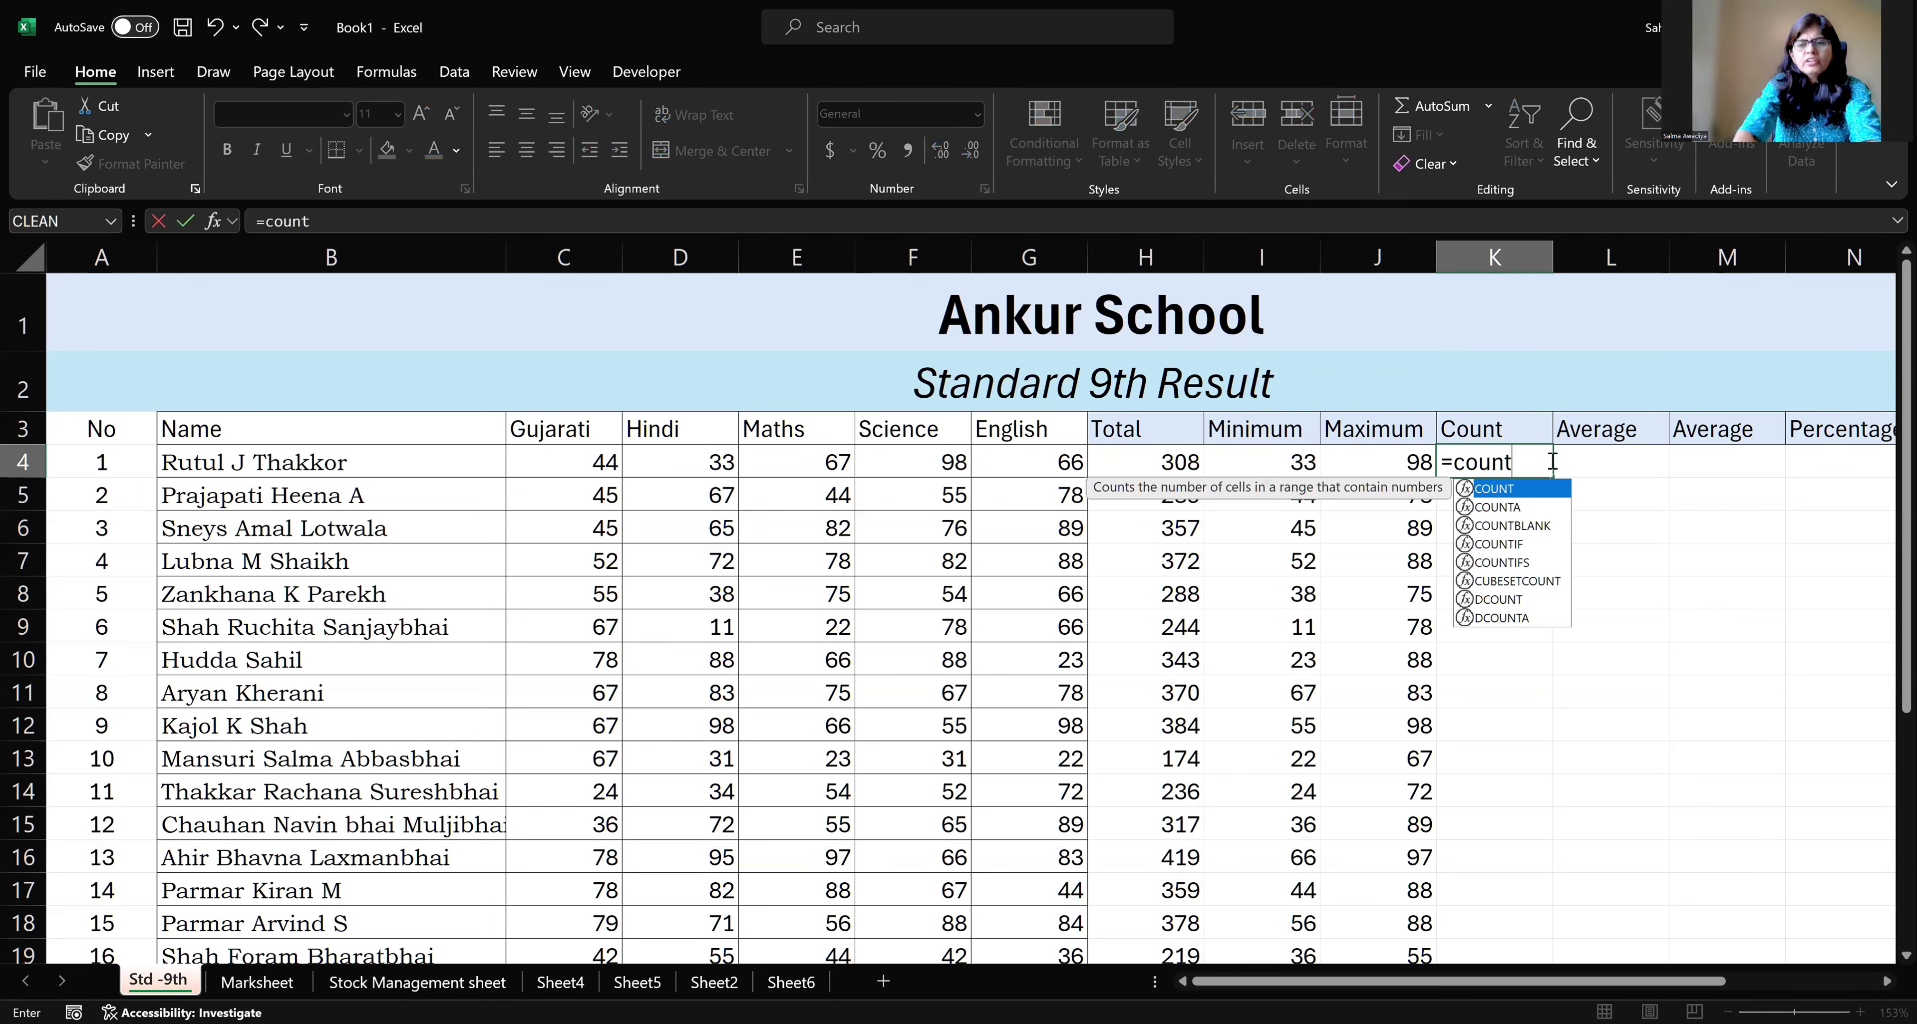
{"action": "type", "text": "("}
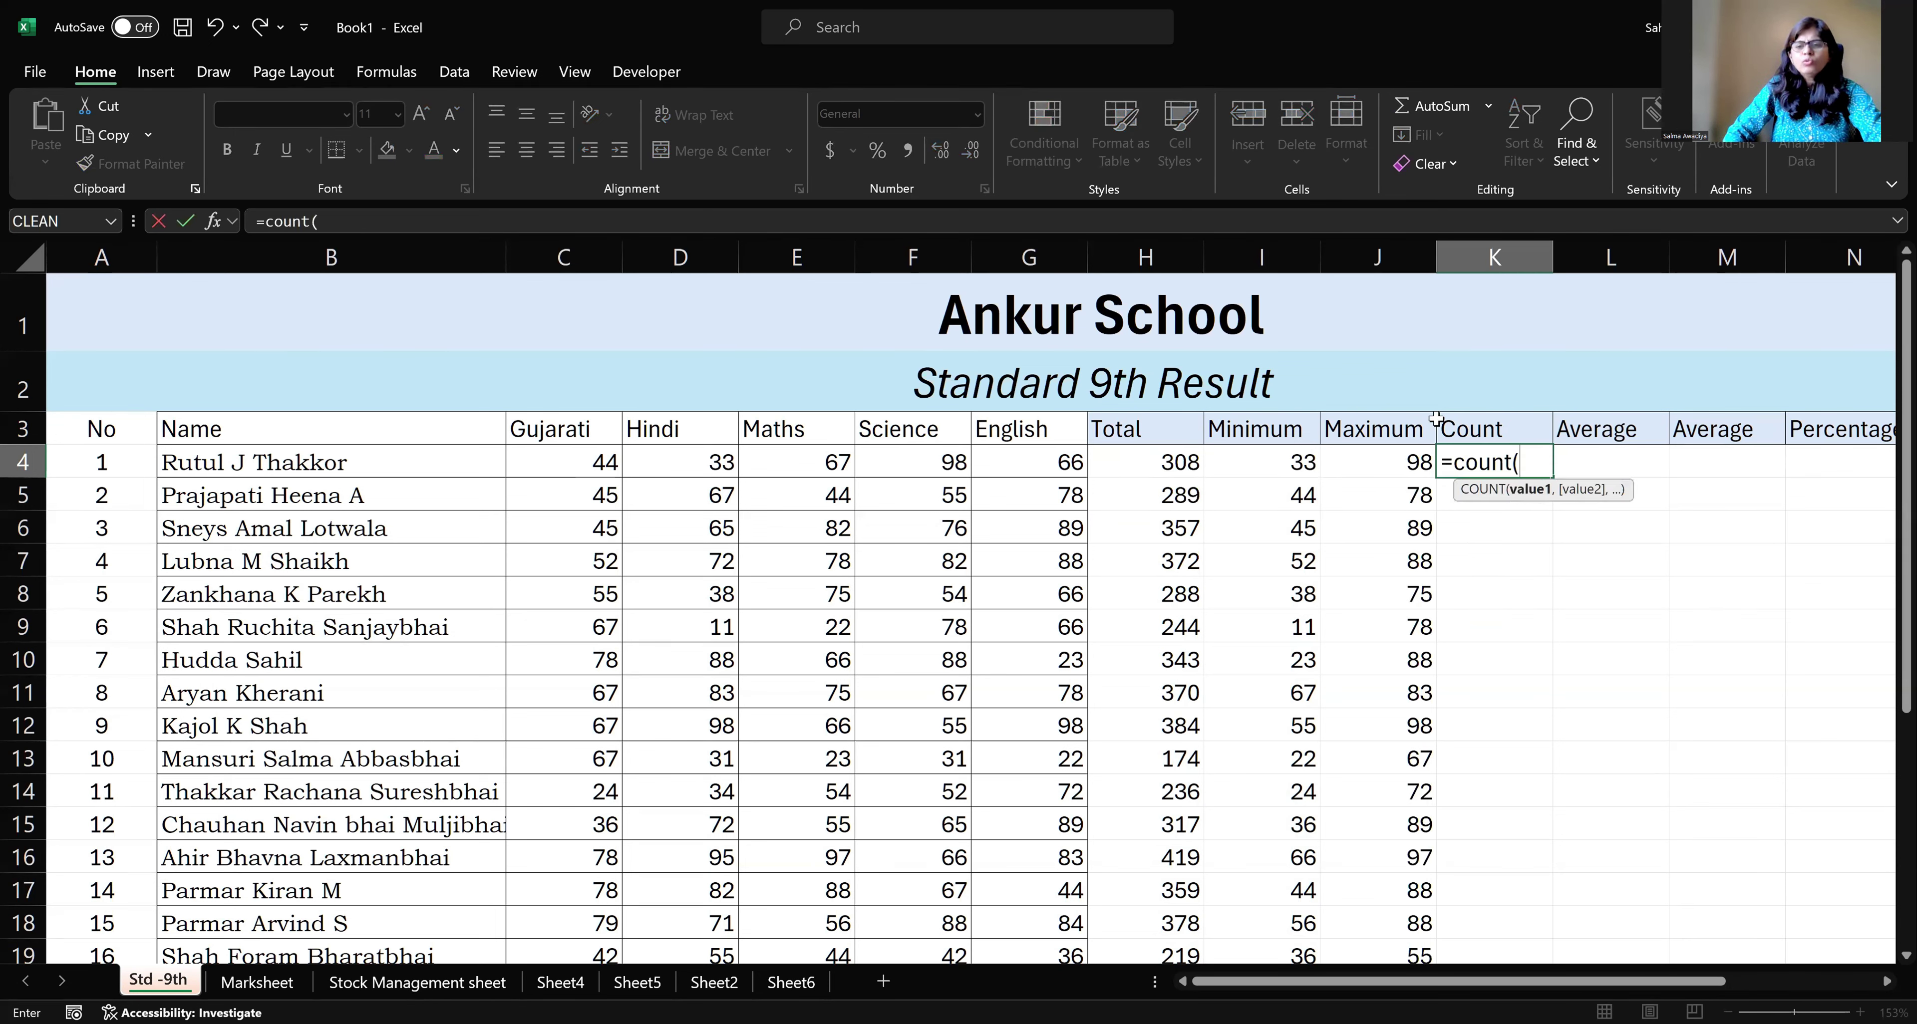
{"action": "left_click_drag", "start_coordinate": [579, 467], "coordinate": [1015, 465]}
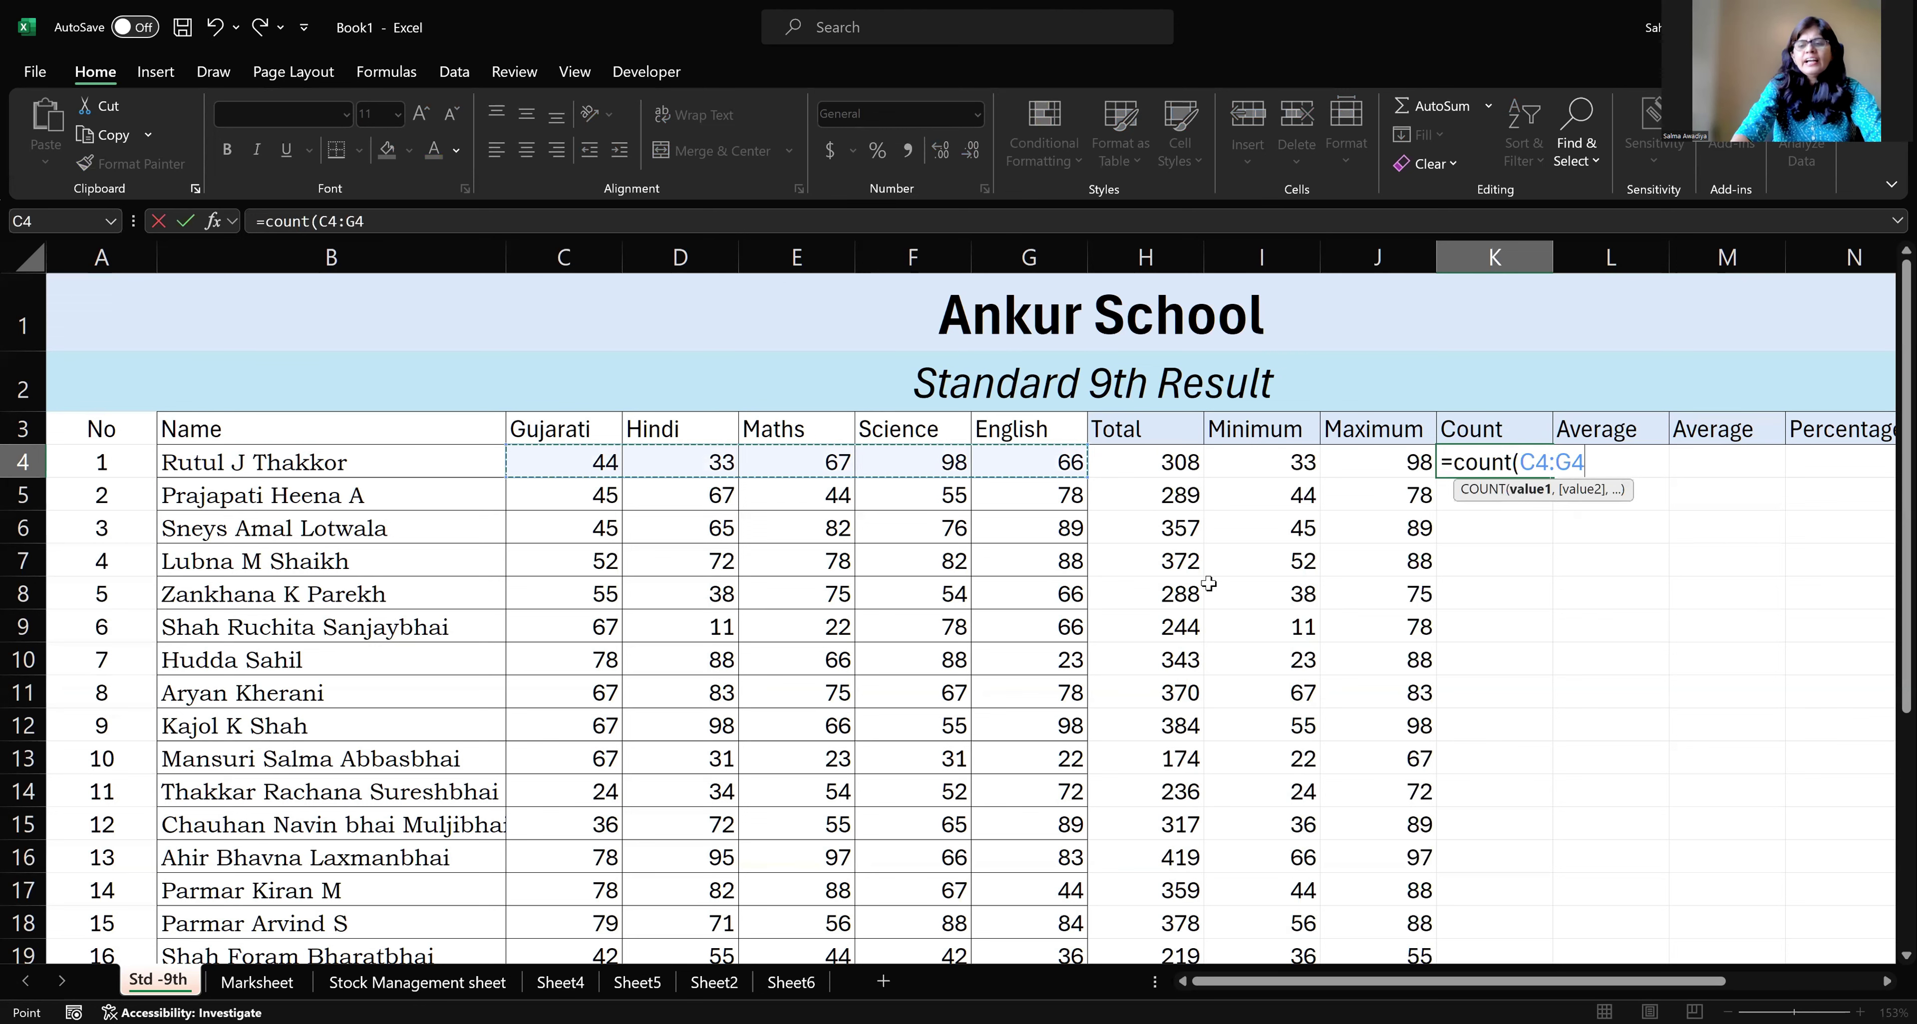
{"action": "key", "text": "Return"}
{"action": "left_click", "coordinate": [1521, 459]}
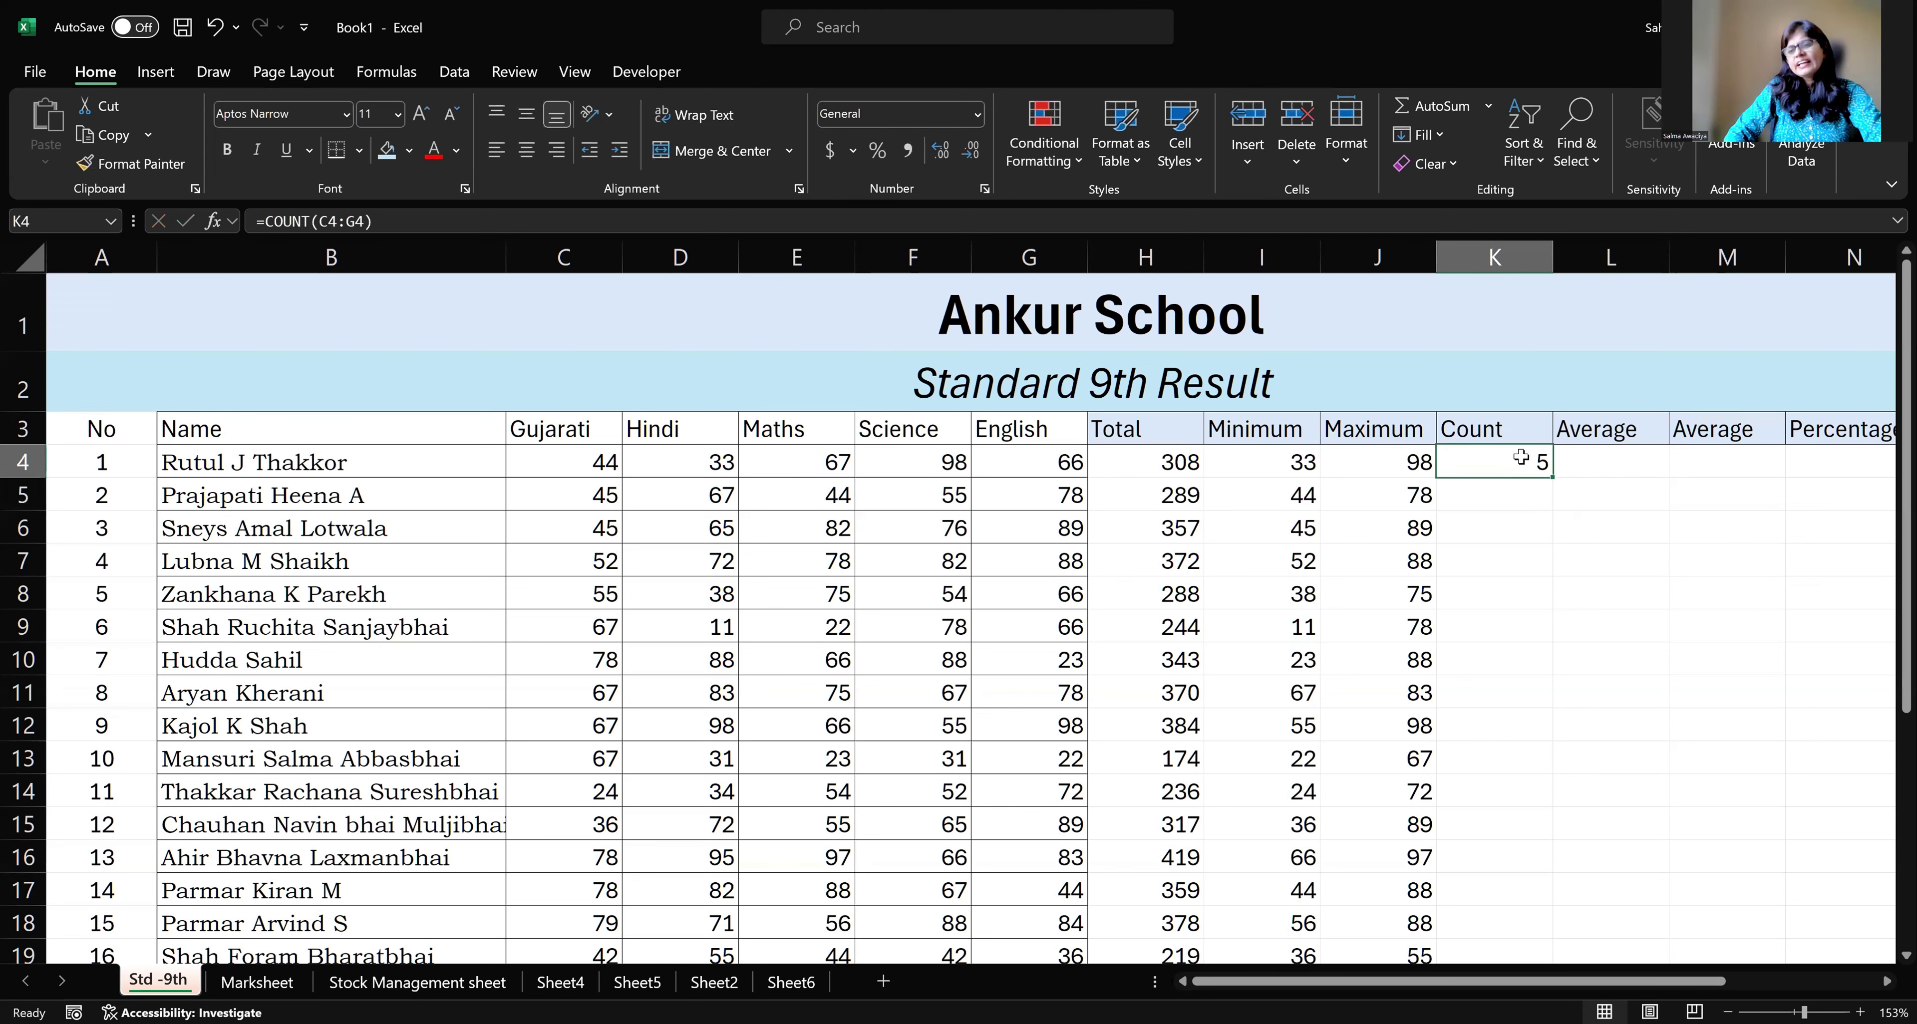
{"action": "double_click", "coordinate": [1554, 478]}
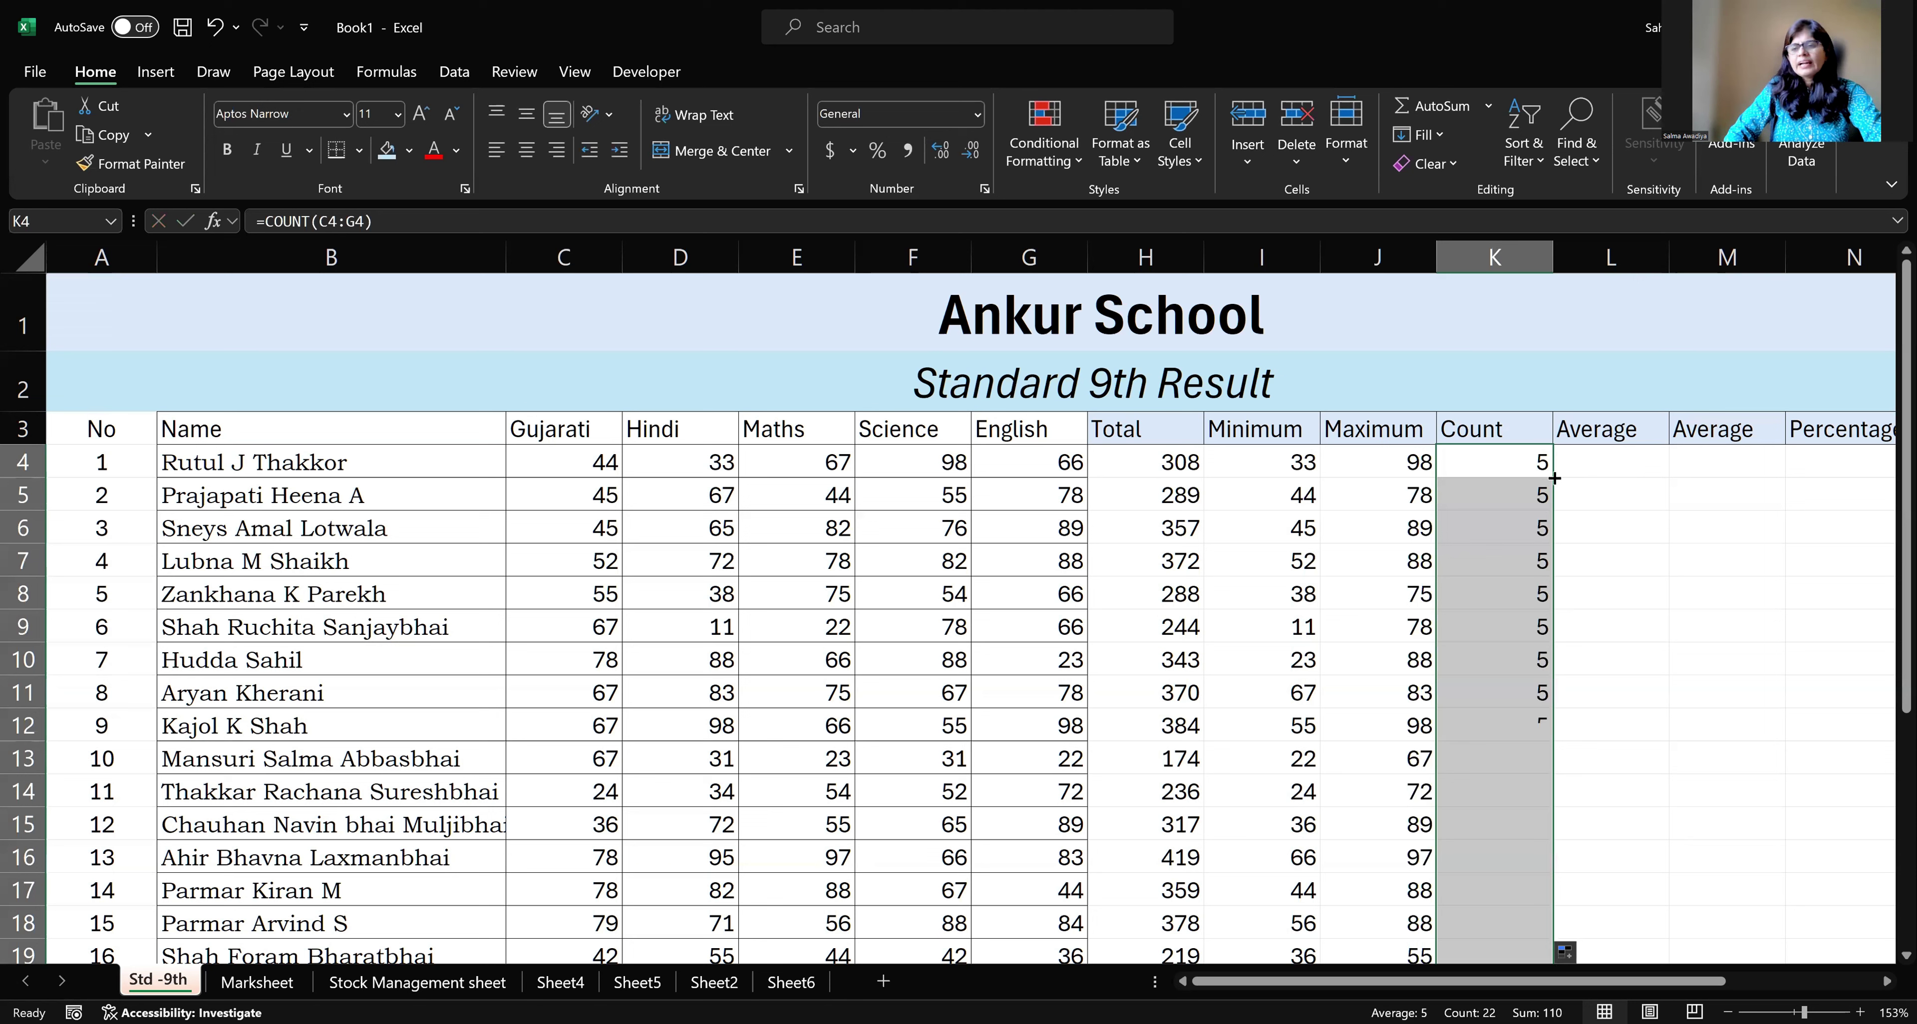
{"action": "left_click", "coordinate": [1608, 479]}
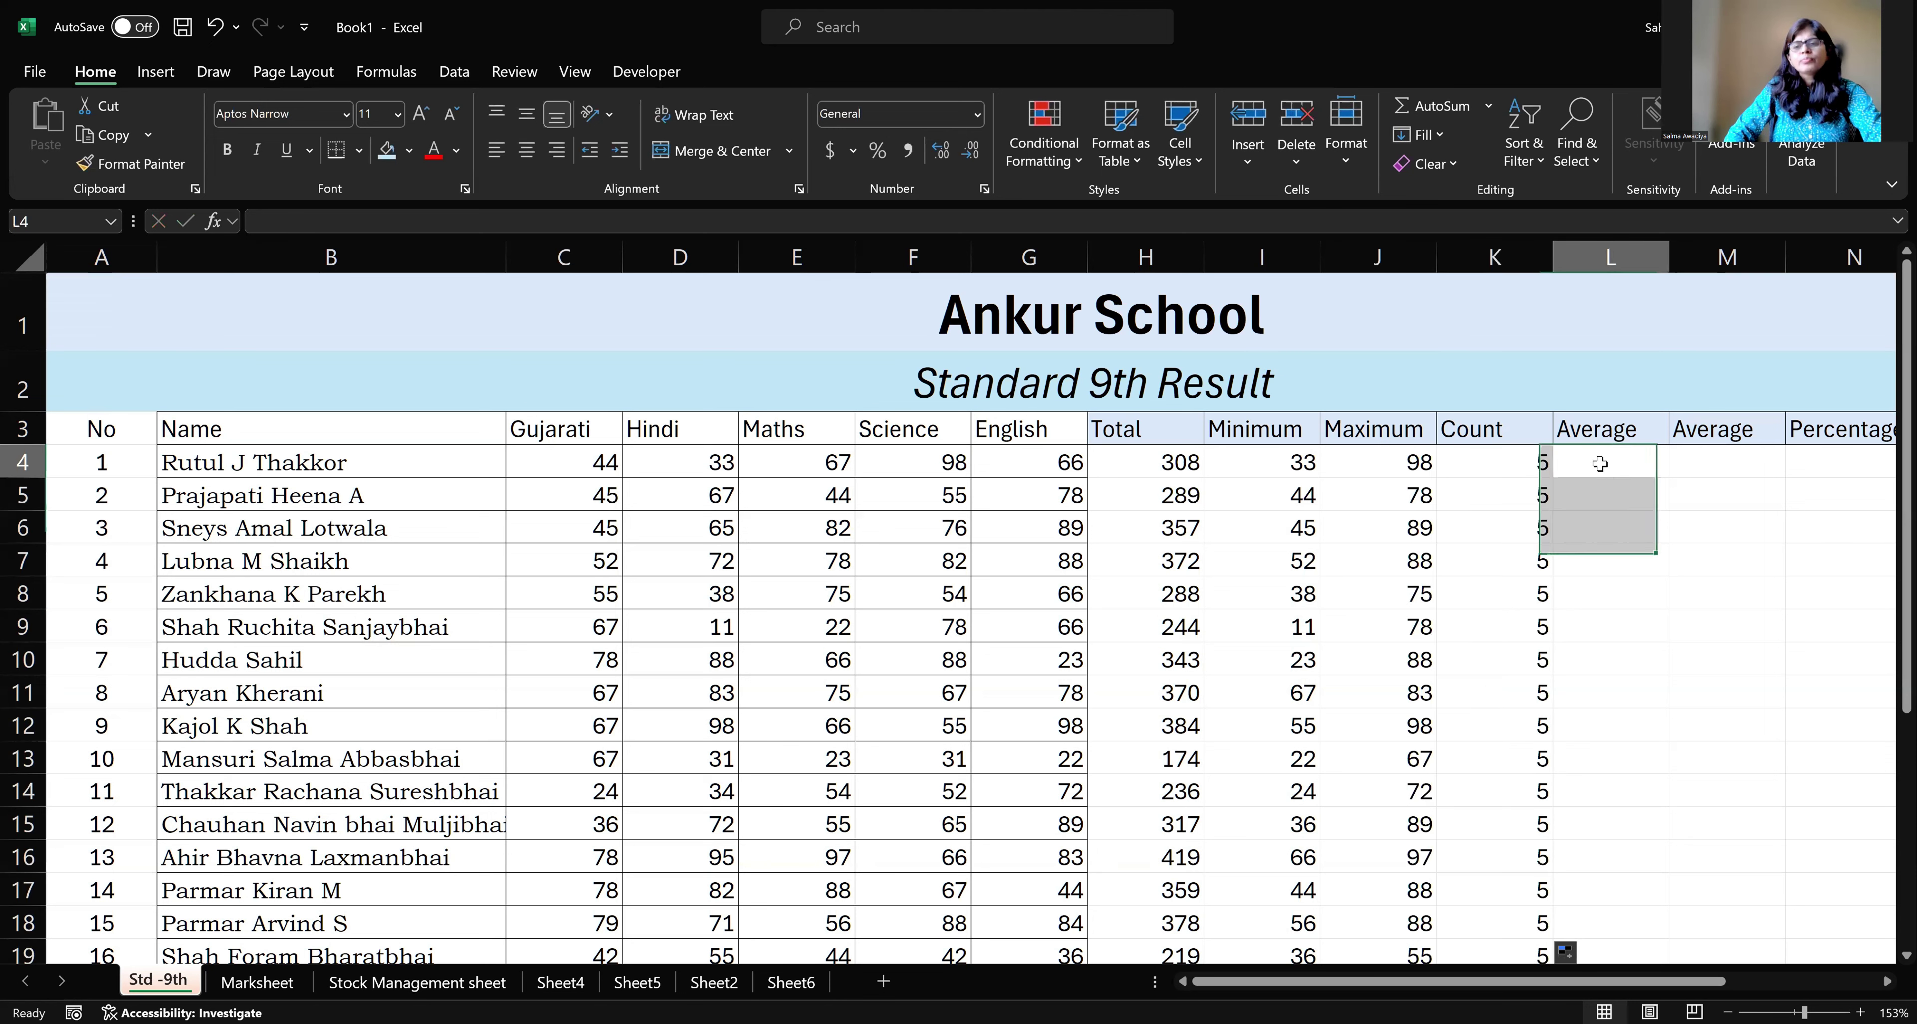
Step: Insert a blank column at L before Average and give it the header 'Countblank'
{"action": "left_click", "coordinate": [1247, 161]}
{"action": "left_click", "coordinate": [1298, 264]}
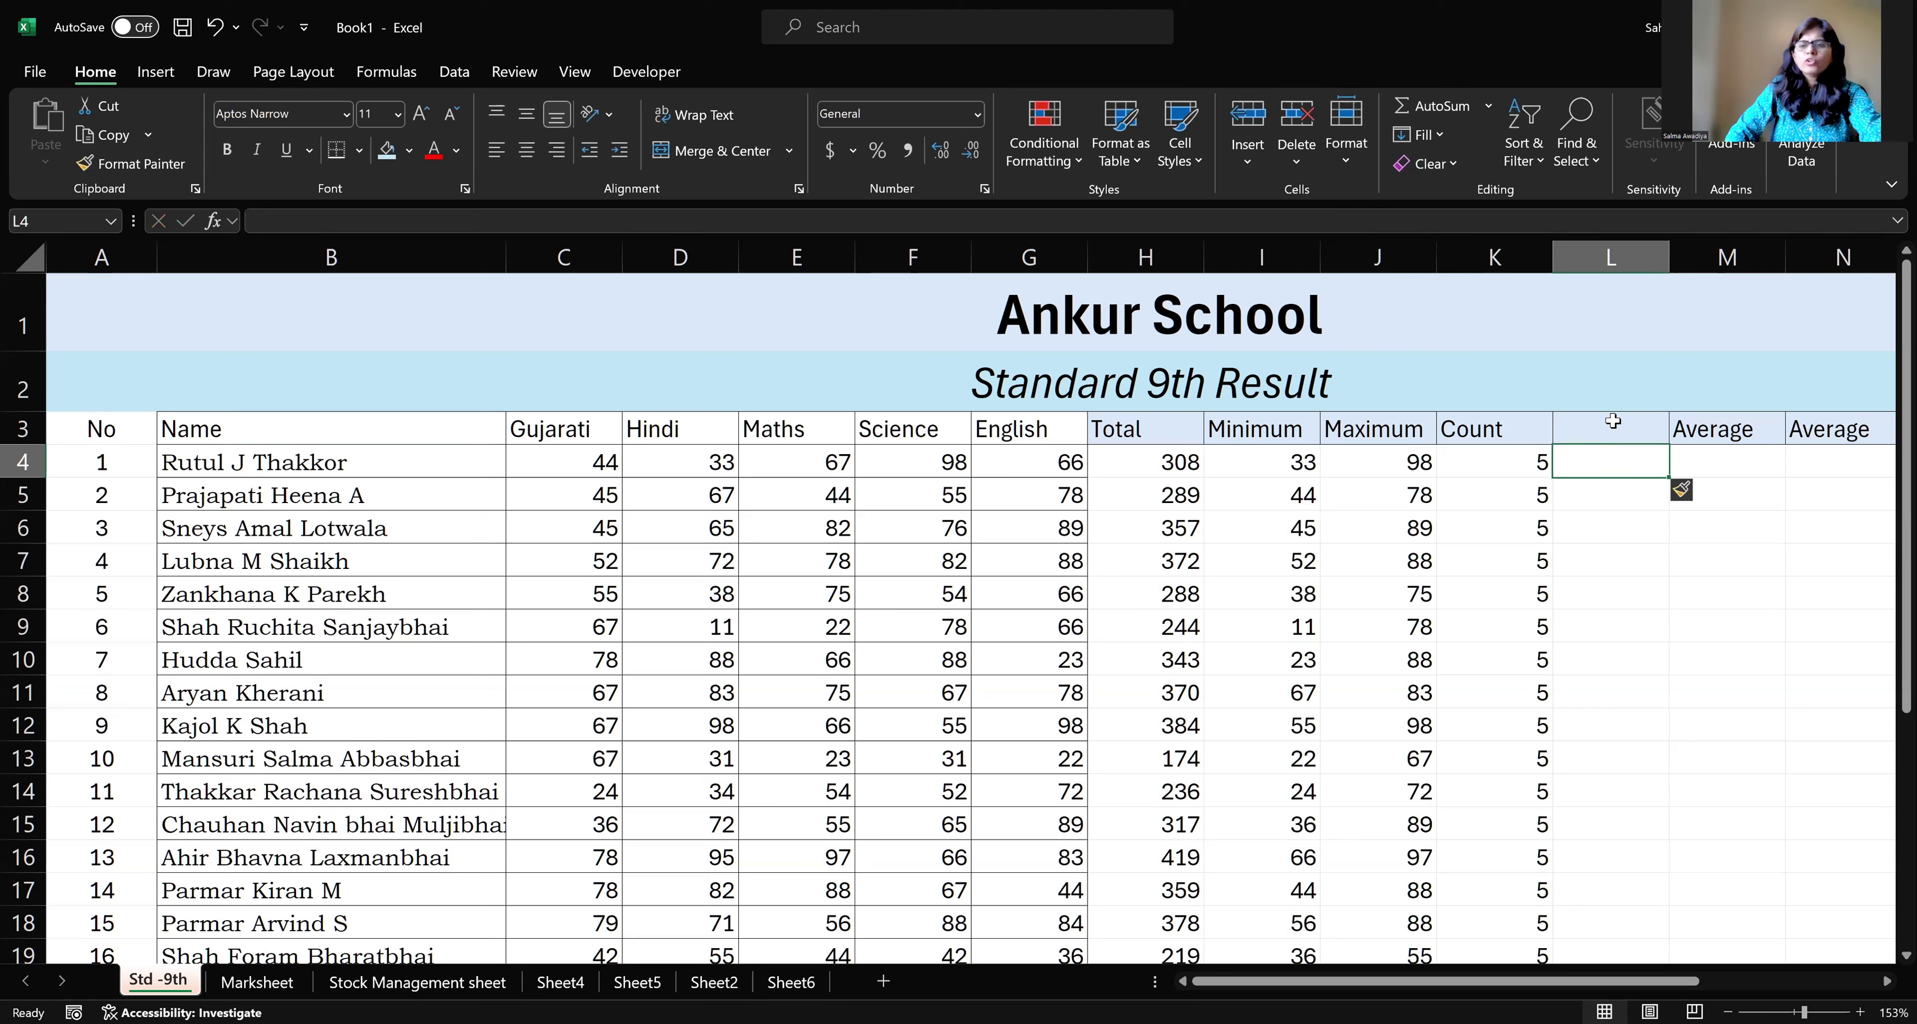
{"action": "left_click", "coordinate": [1613, 422]}
{"action": "type", "text": "Cou"}
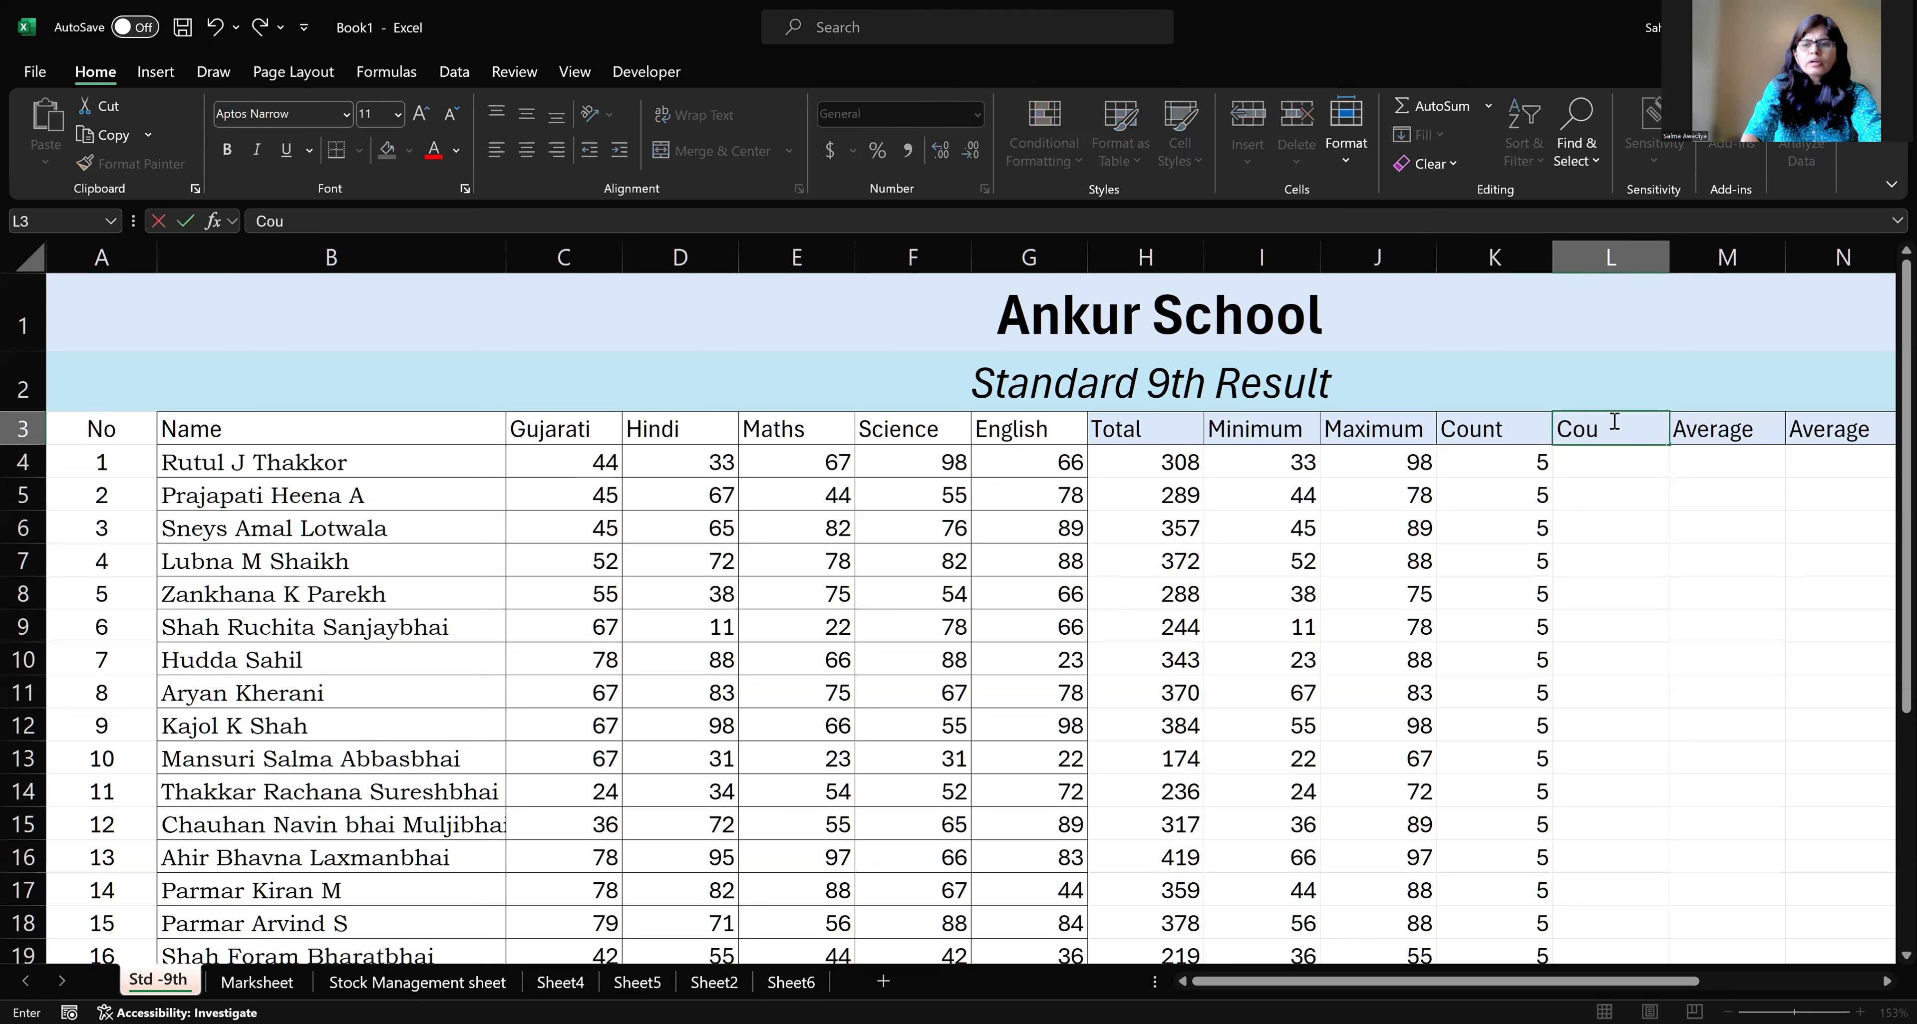
{"action": "type", "text": "ntbl"}
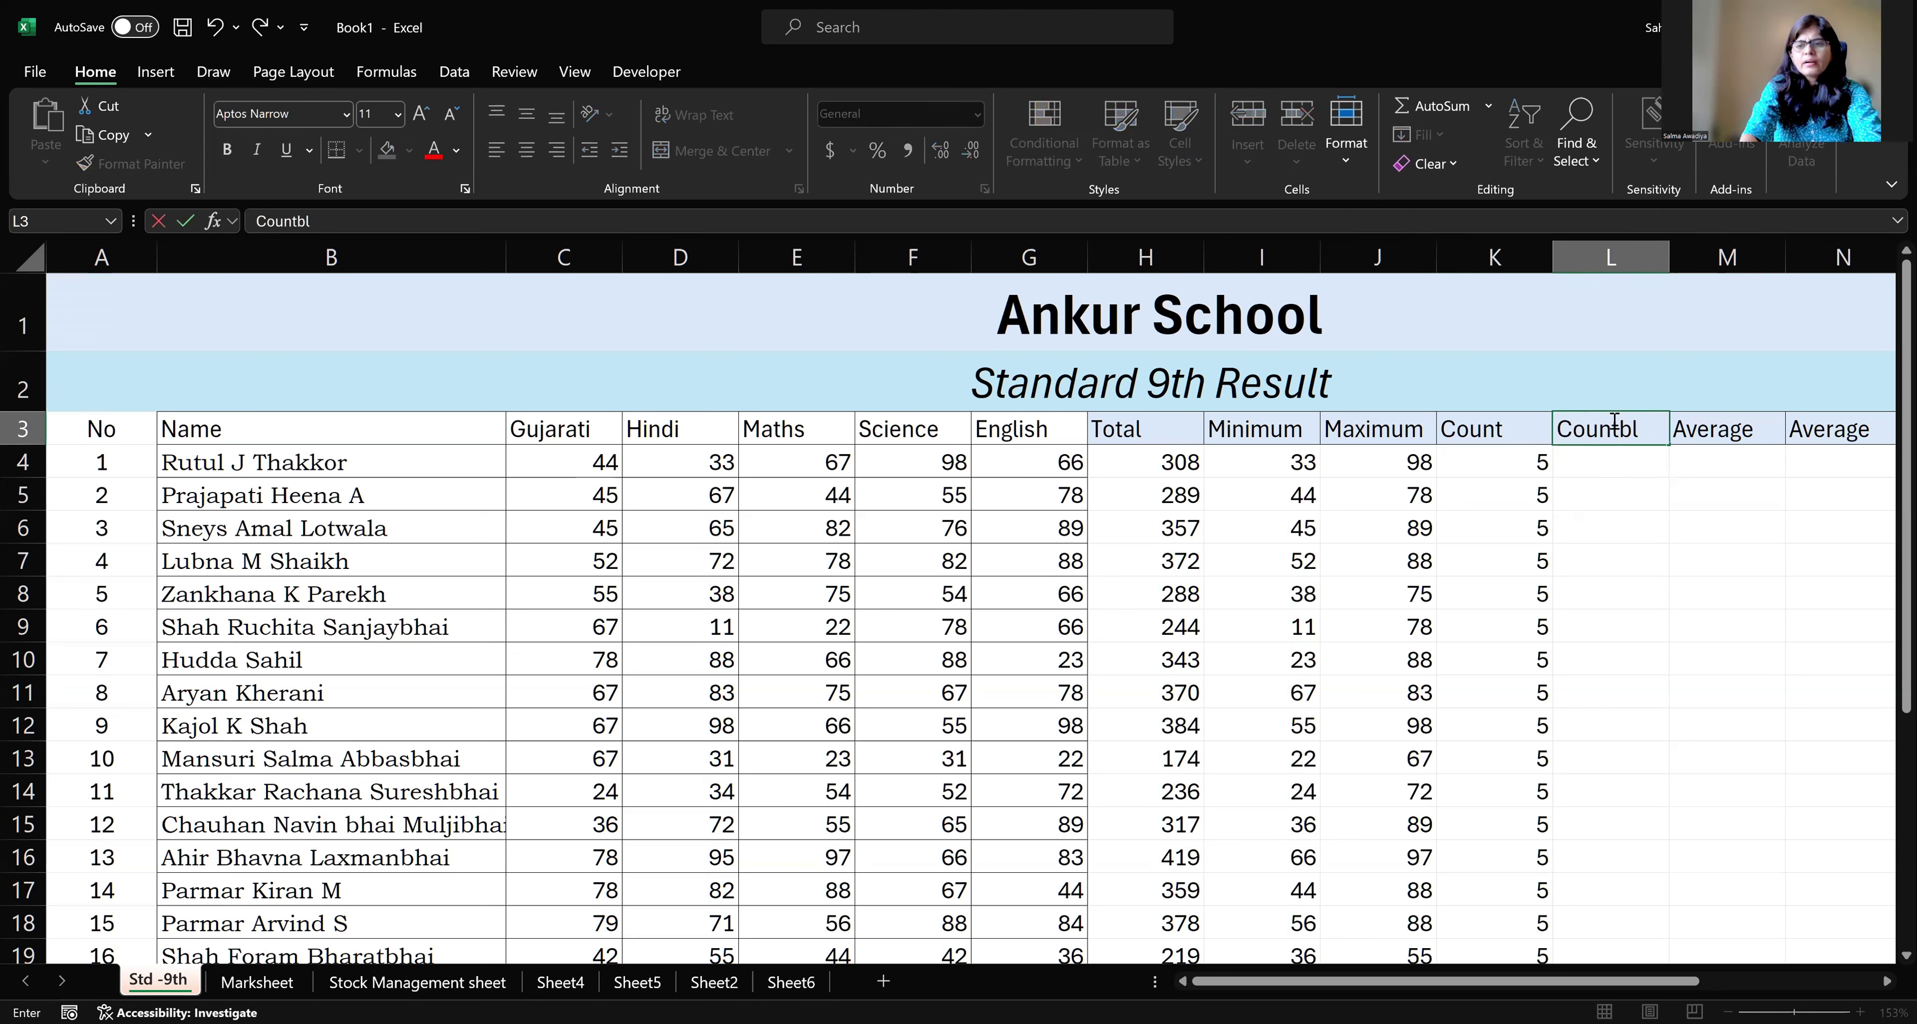
{"action": "type", "text": "ank"}
{"action": "key", "text": "Return"}
{"action": "type", "text": "="}
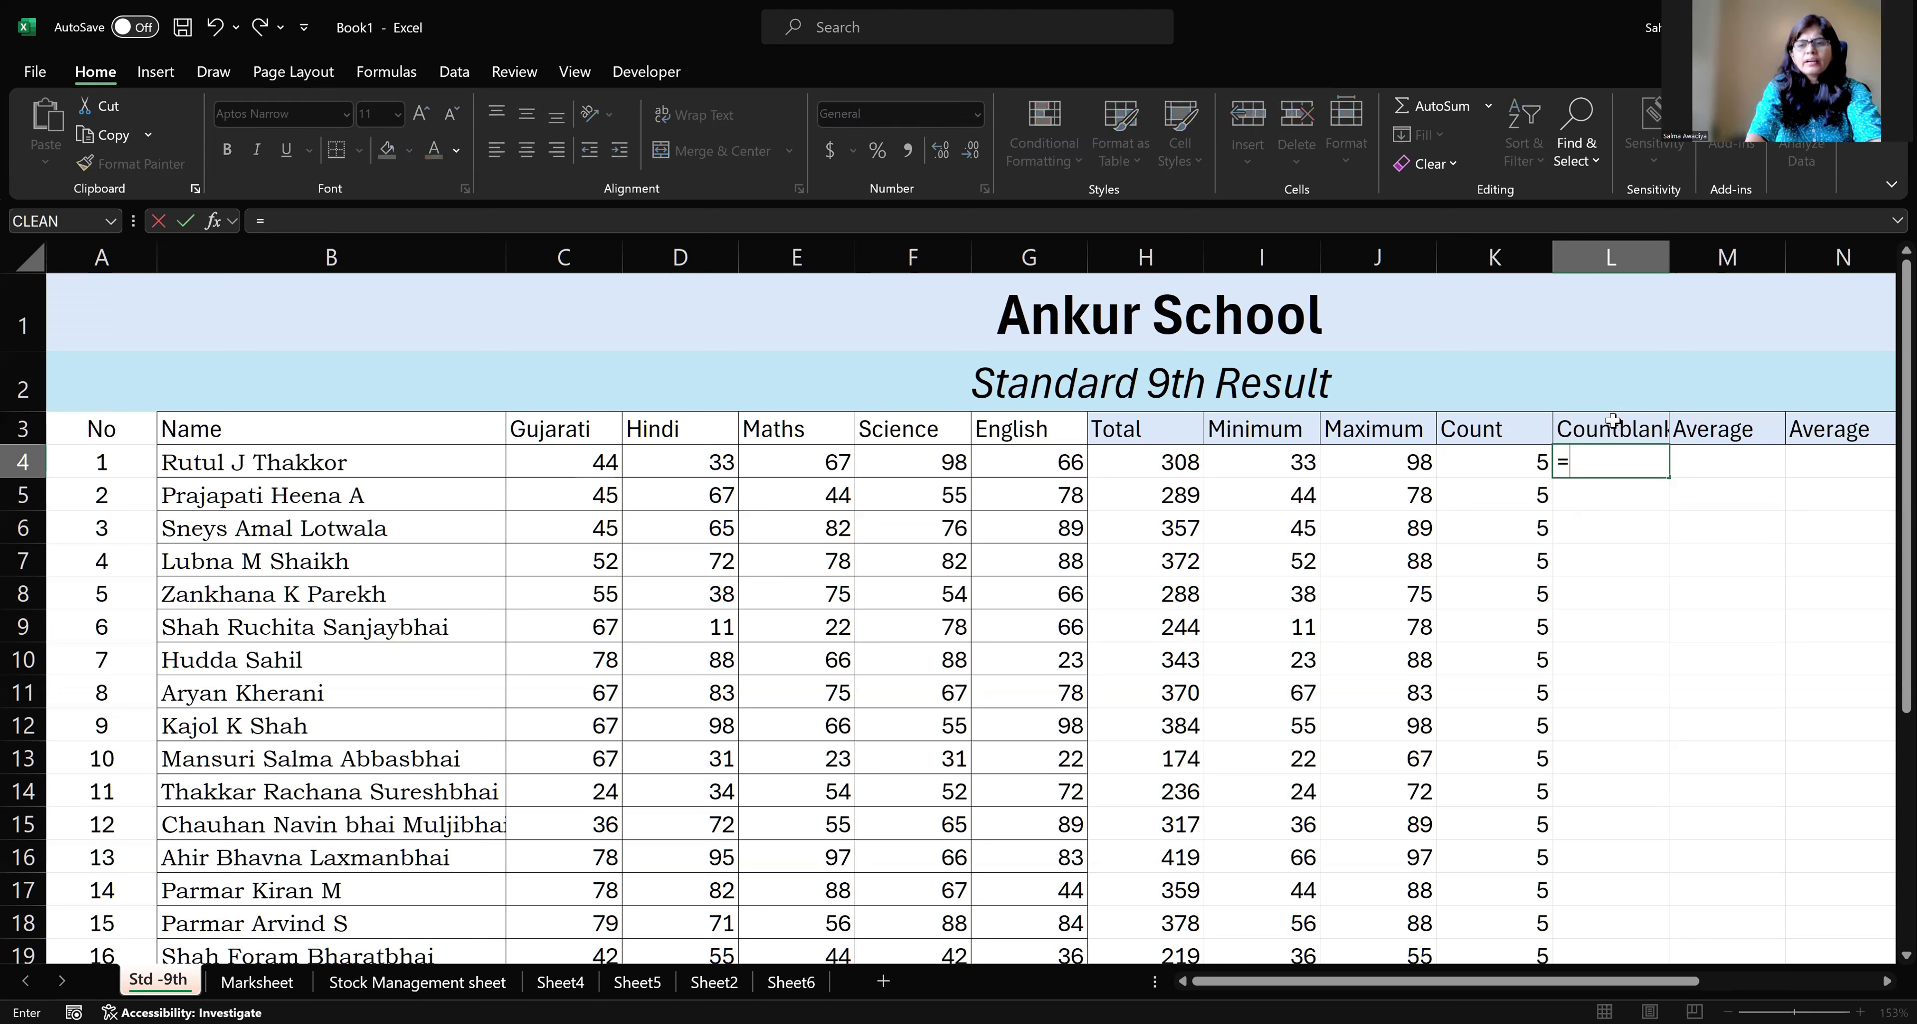
Step: Enter =COUNTBLANK(C4:G4) in L4 and fill it down all 22 student rows
{"action": "type", "text": "countblan"}
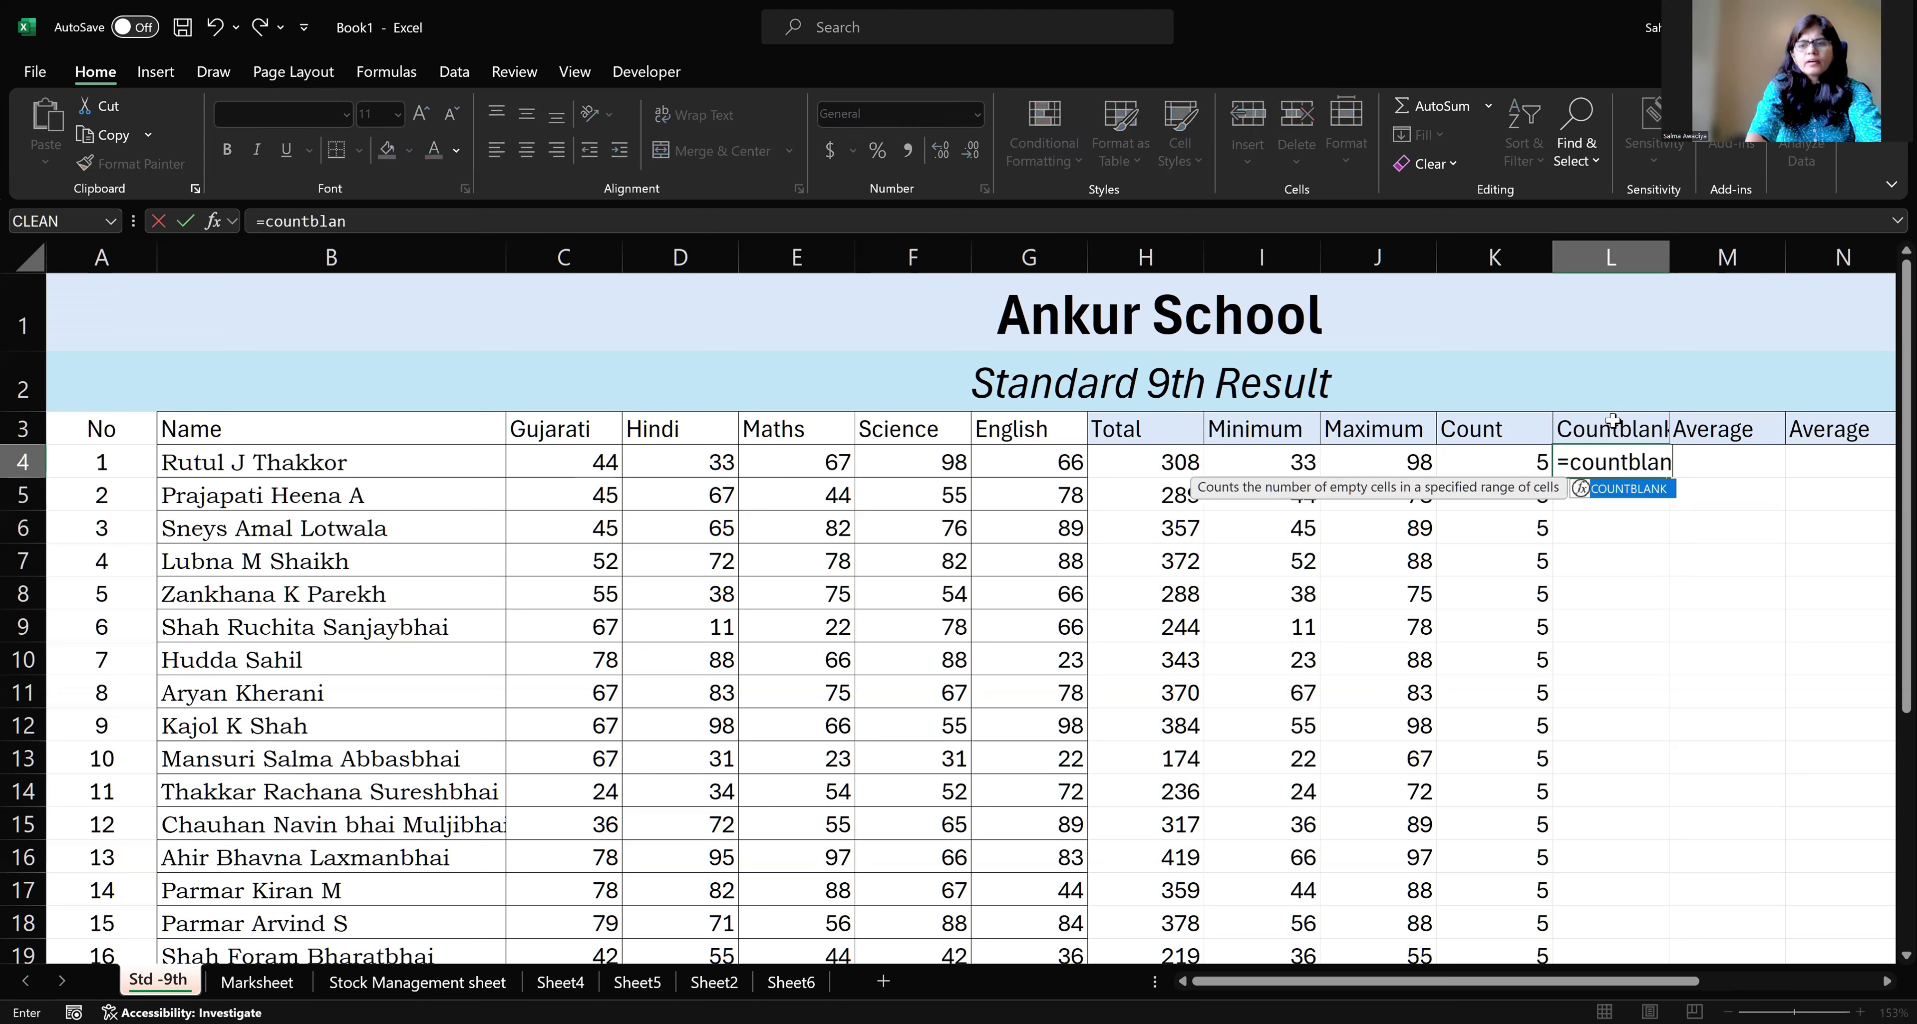
{"action": "type", "text": "k("}
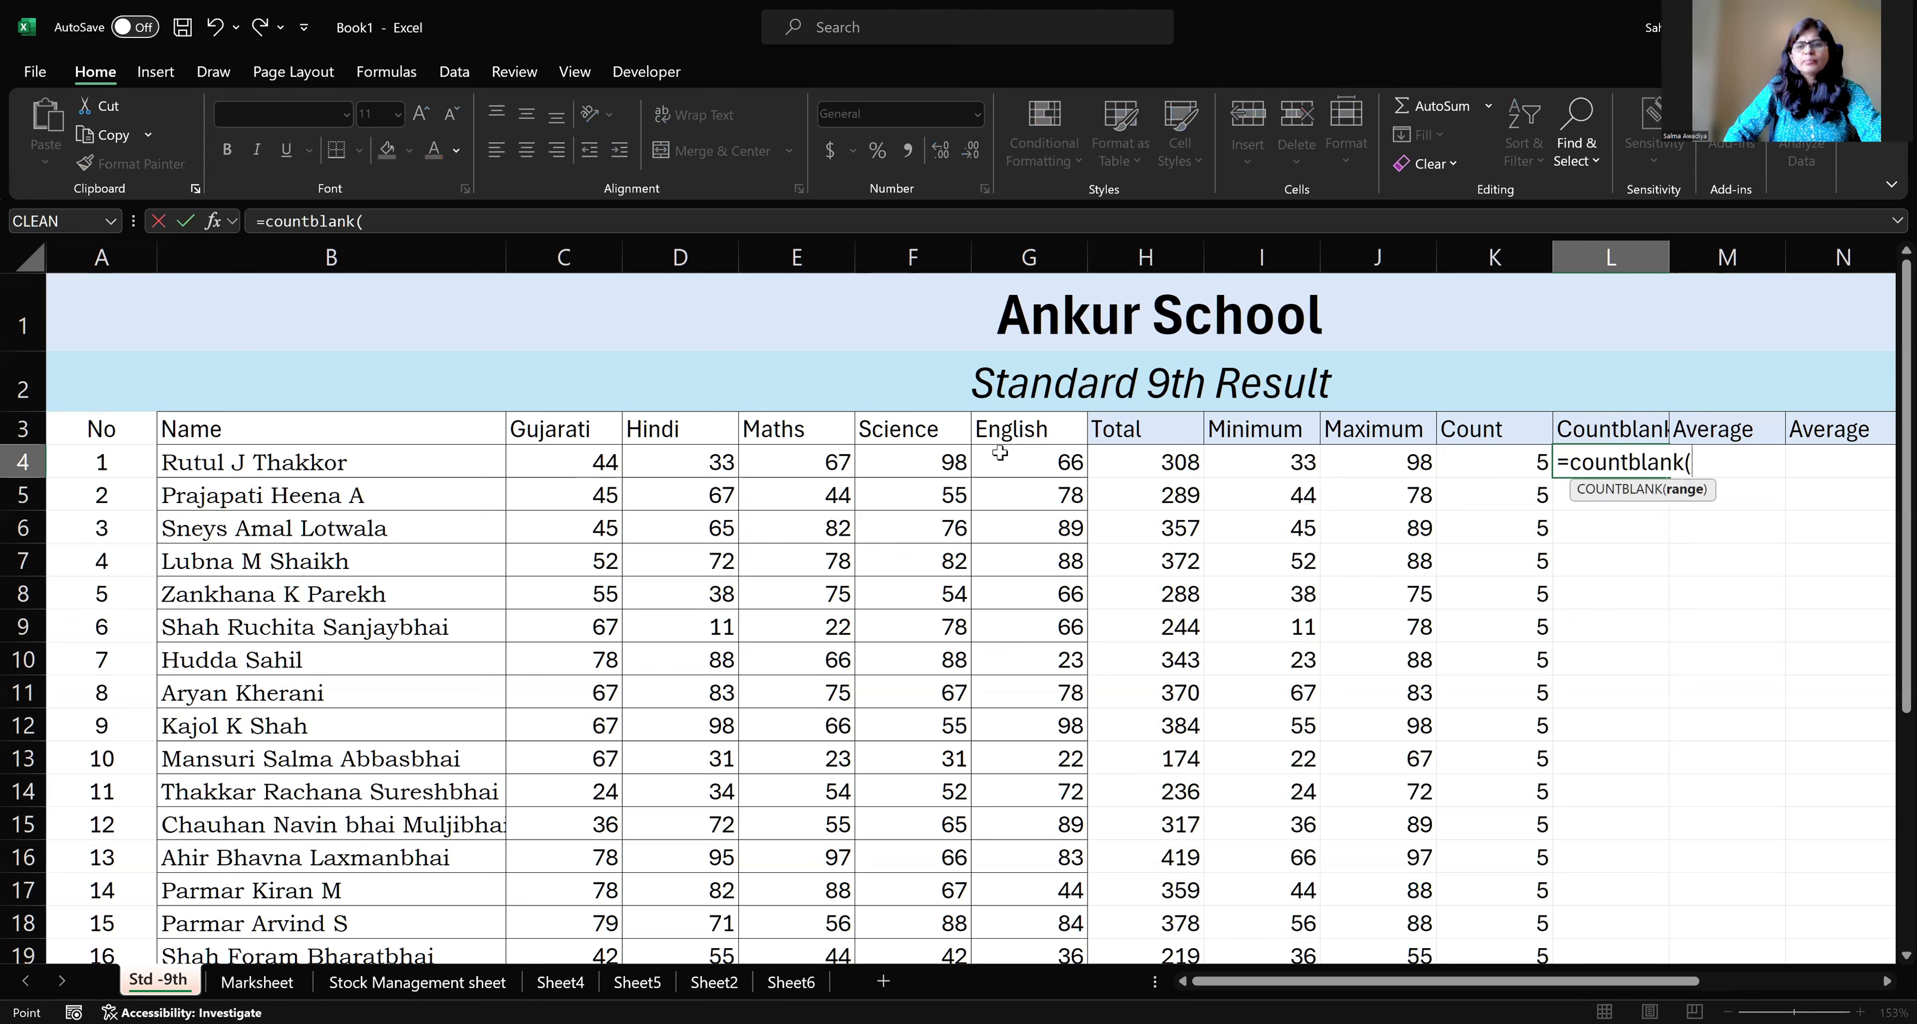
{"action": "left_click_drag", "start_coordinate": [999, 453], "coordinate": [1000, 457]}
{"action": "key", "text": "Return"}
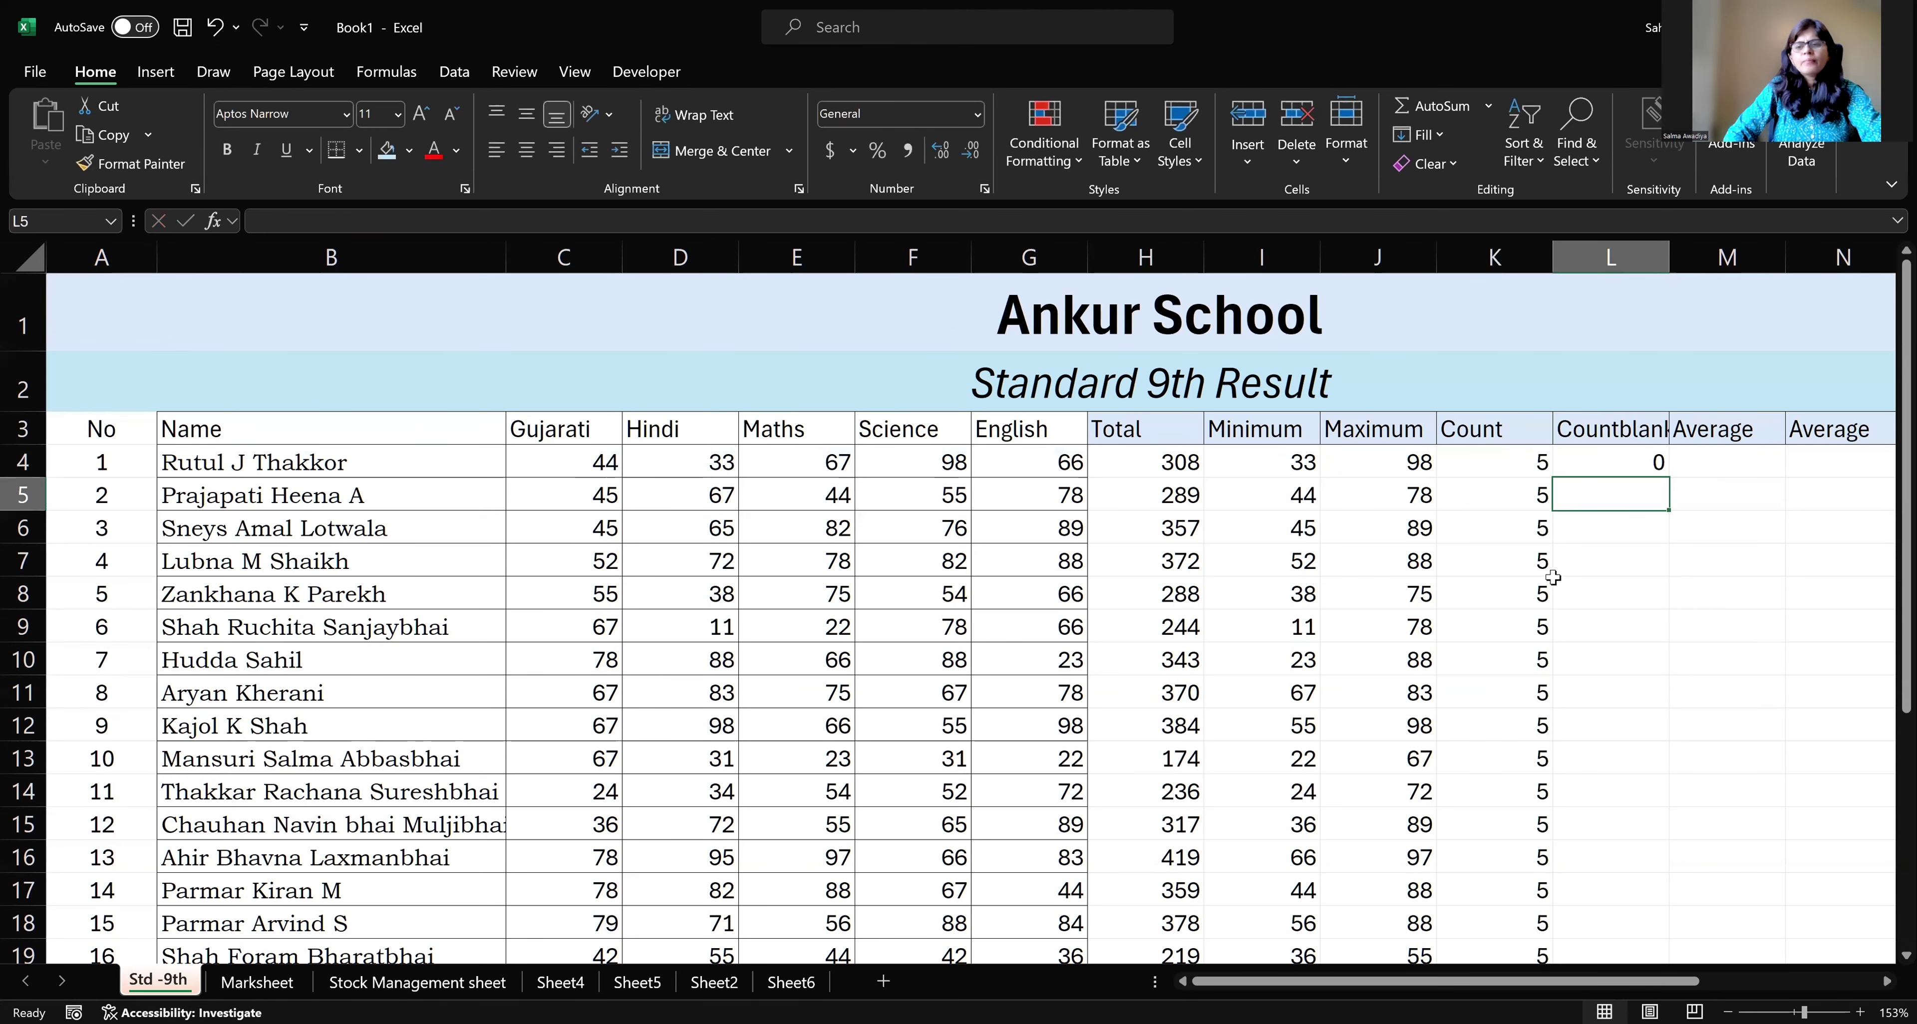
{"action": "left_click", "coordinate": [1626, 460]}
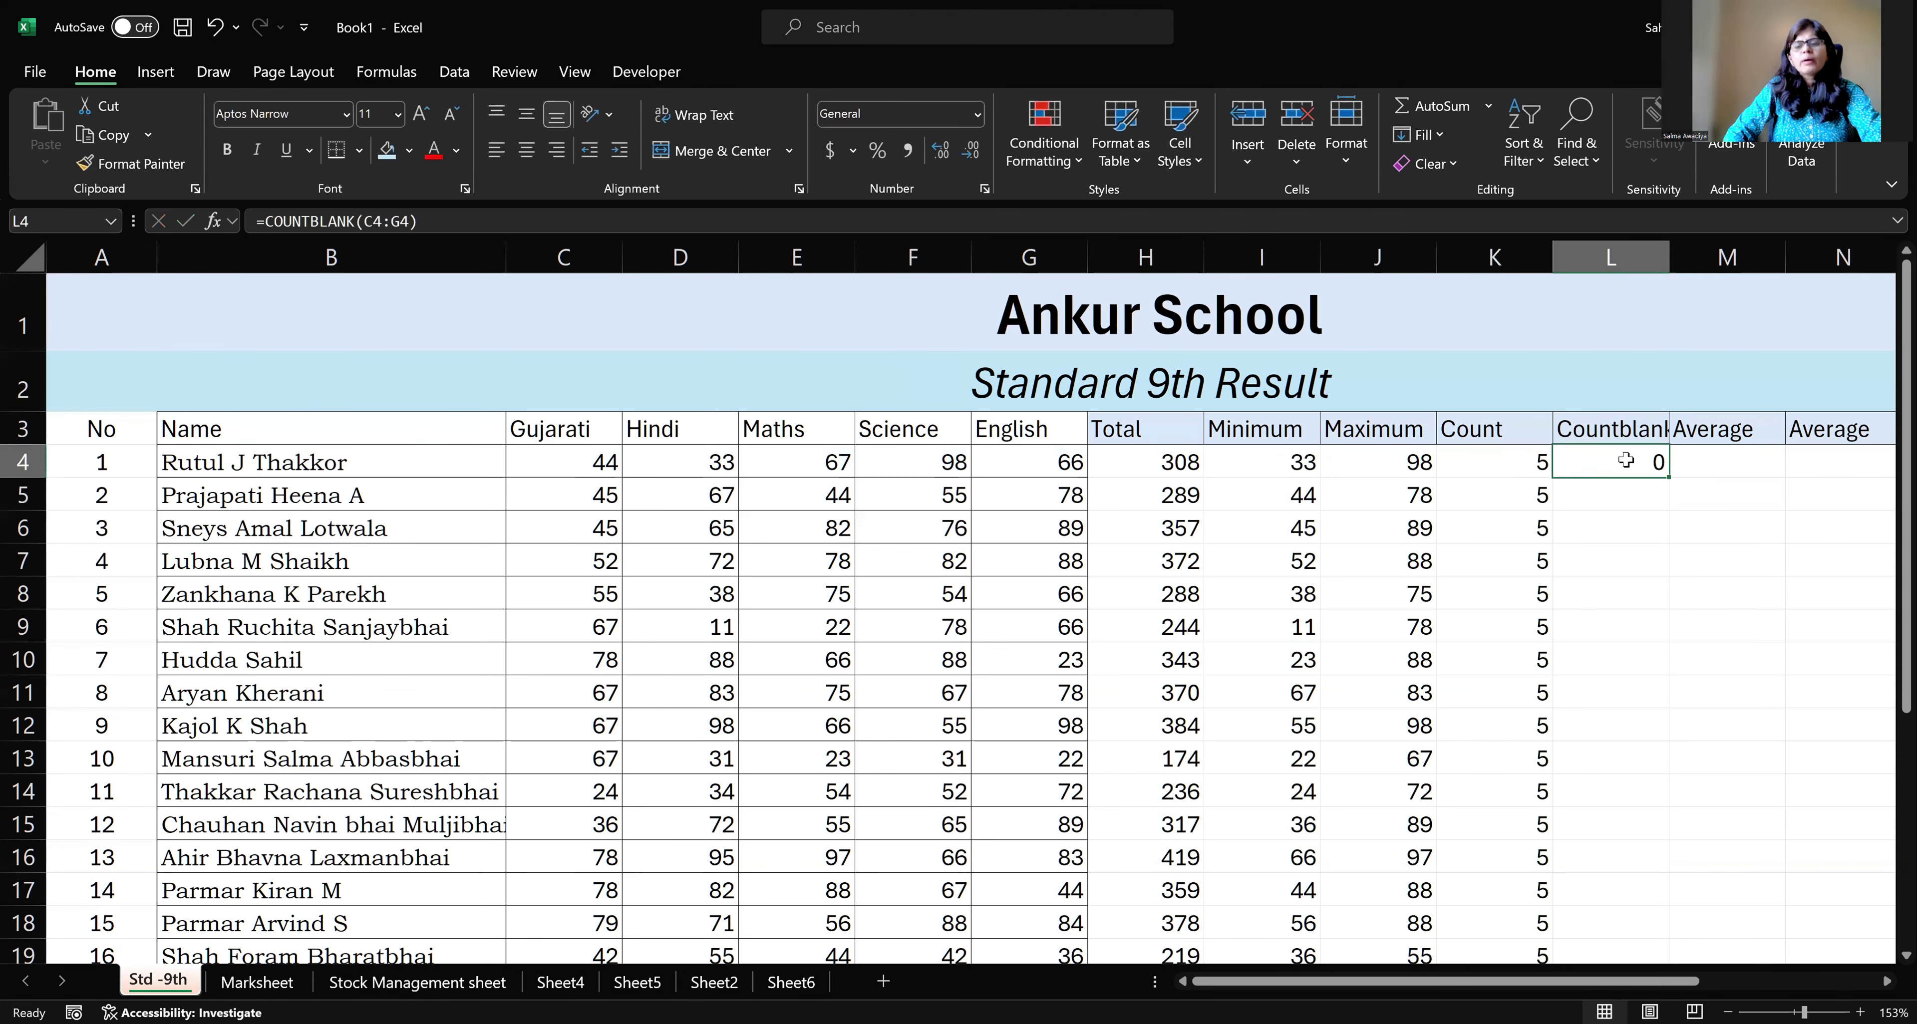
{"action": "double_click", "coordinate": [1671, 477]}
{"action": "scroll", "coordinate": [1690, 543], "scroll_direction": "down", "scroll_amount": 2}
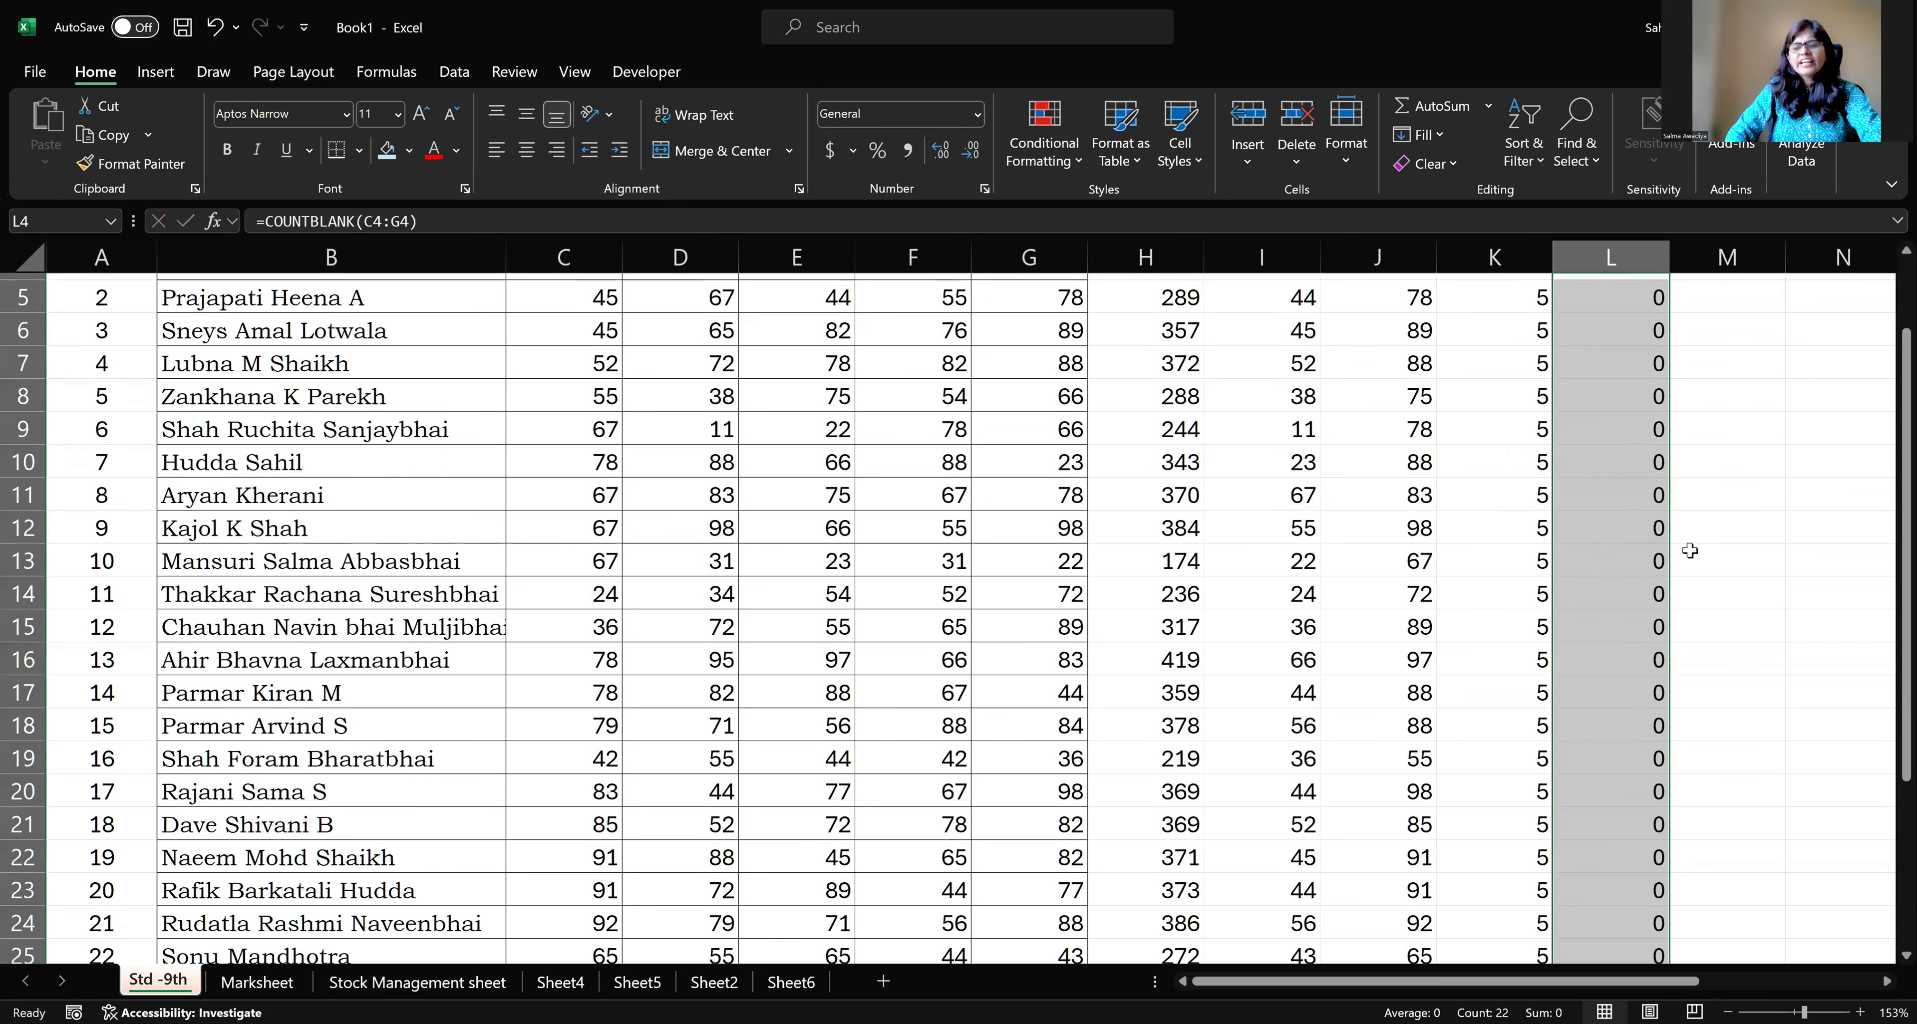
{"action": "scroll", "coordinate": [1689, 543], "scroll_direction": "down", "scroll_amount": 2}
{"action": "scroll", "coordinate": [1690, 544], "scroll_direction": "up", "scroll_amount": 4}
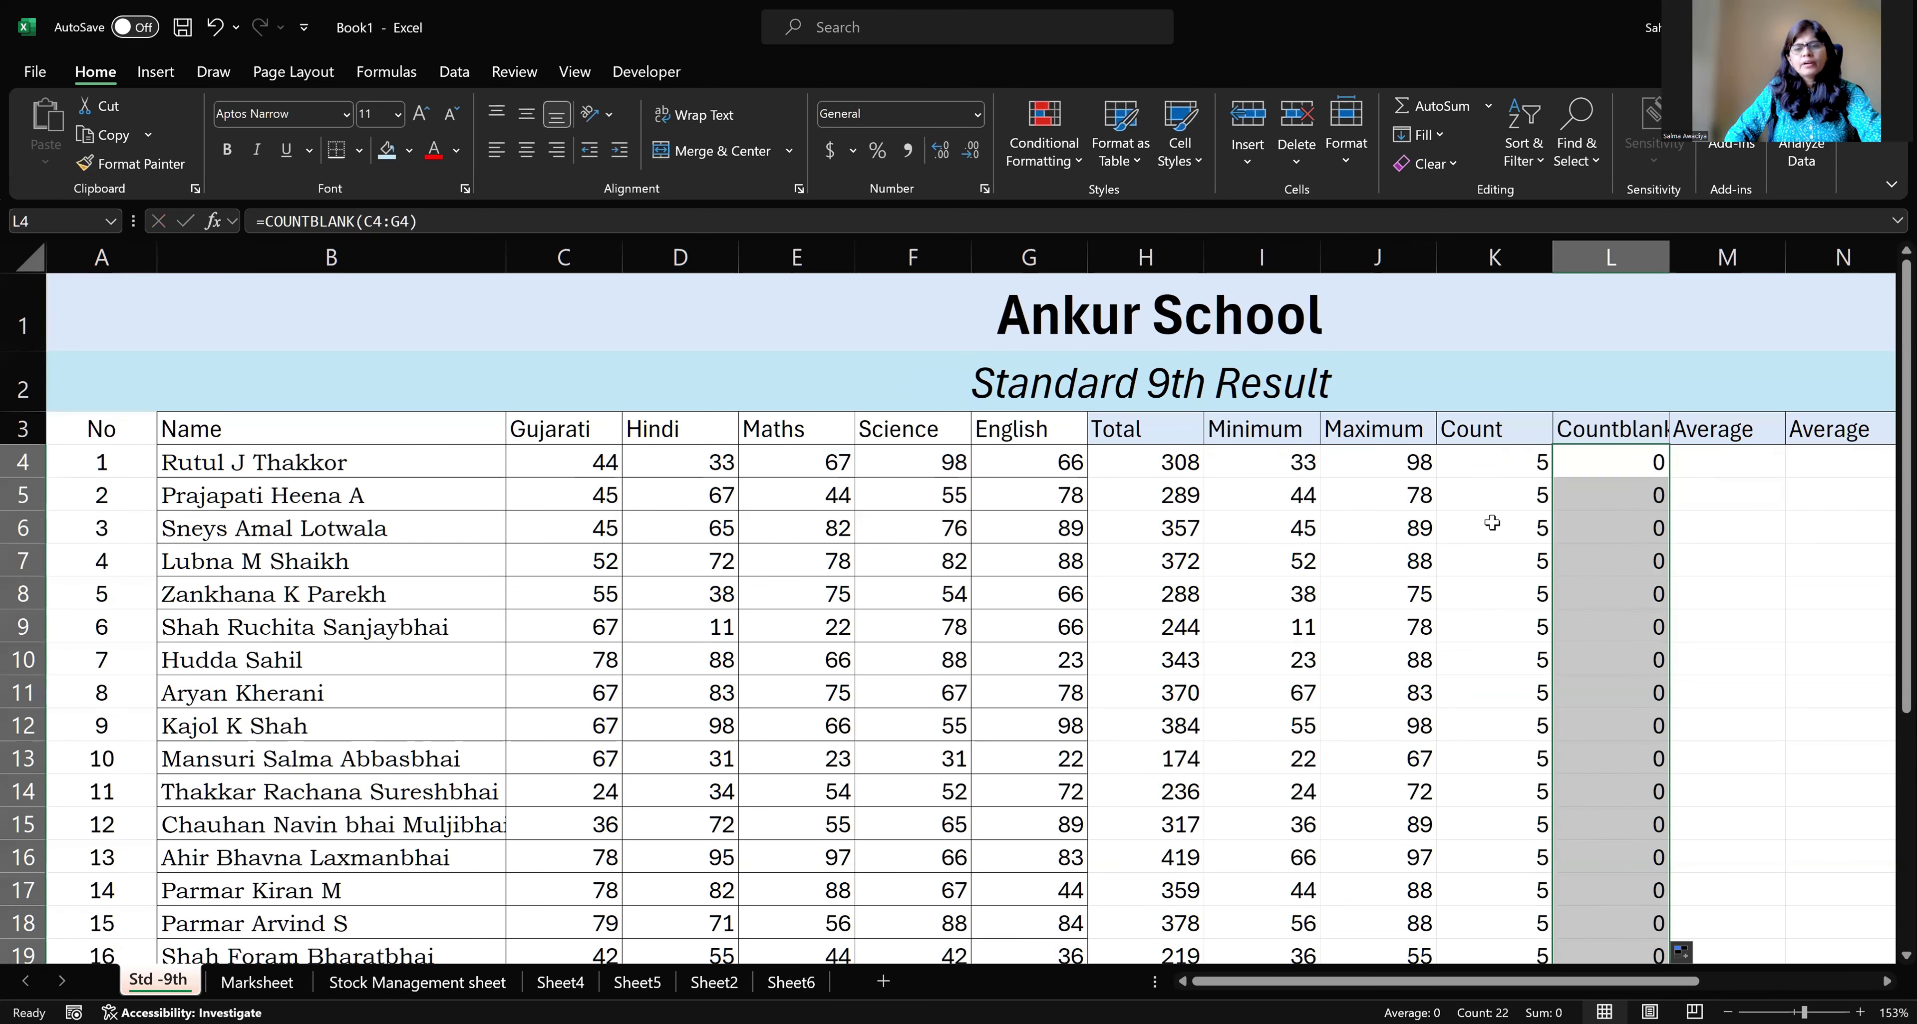
Step: Clear the first student's Hindi mark 33 in D4 so its Countblank shows 1
{"action": "left_click", "coordinate": [715, 468]}
{"action": "key", "text": "Delete"}
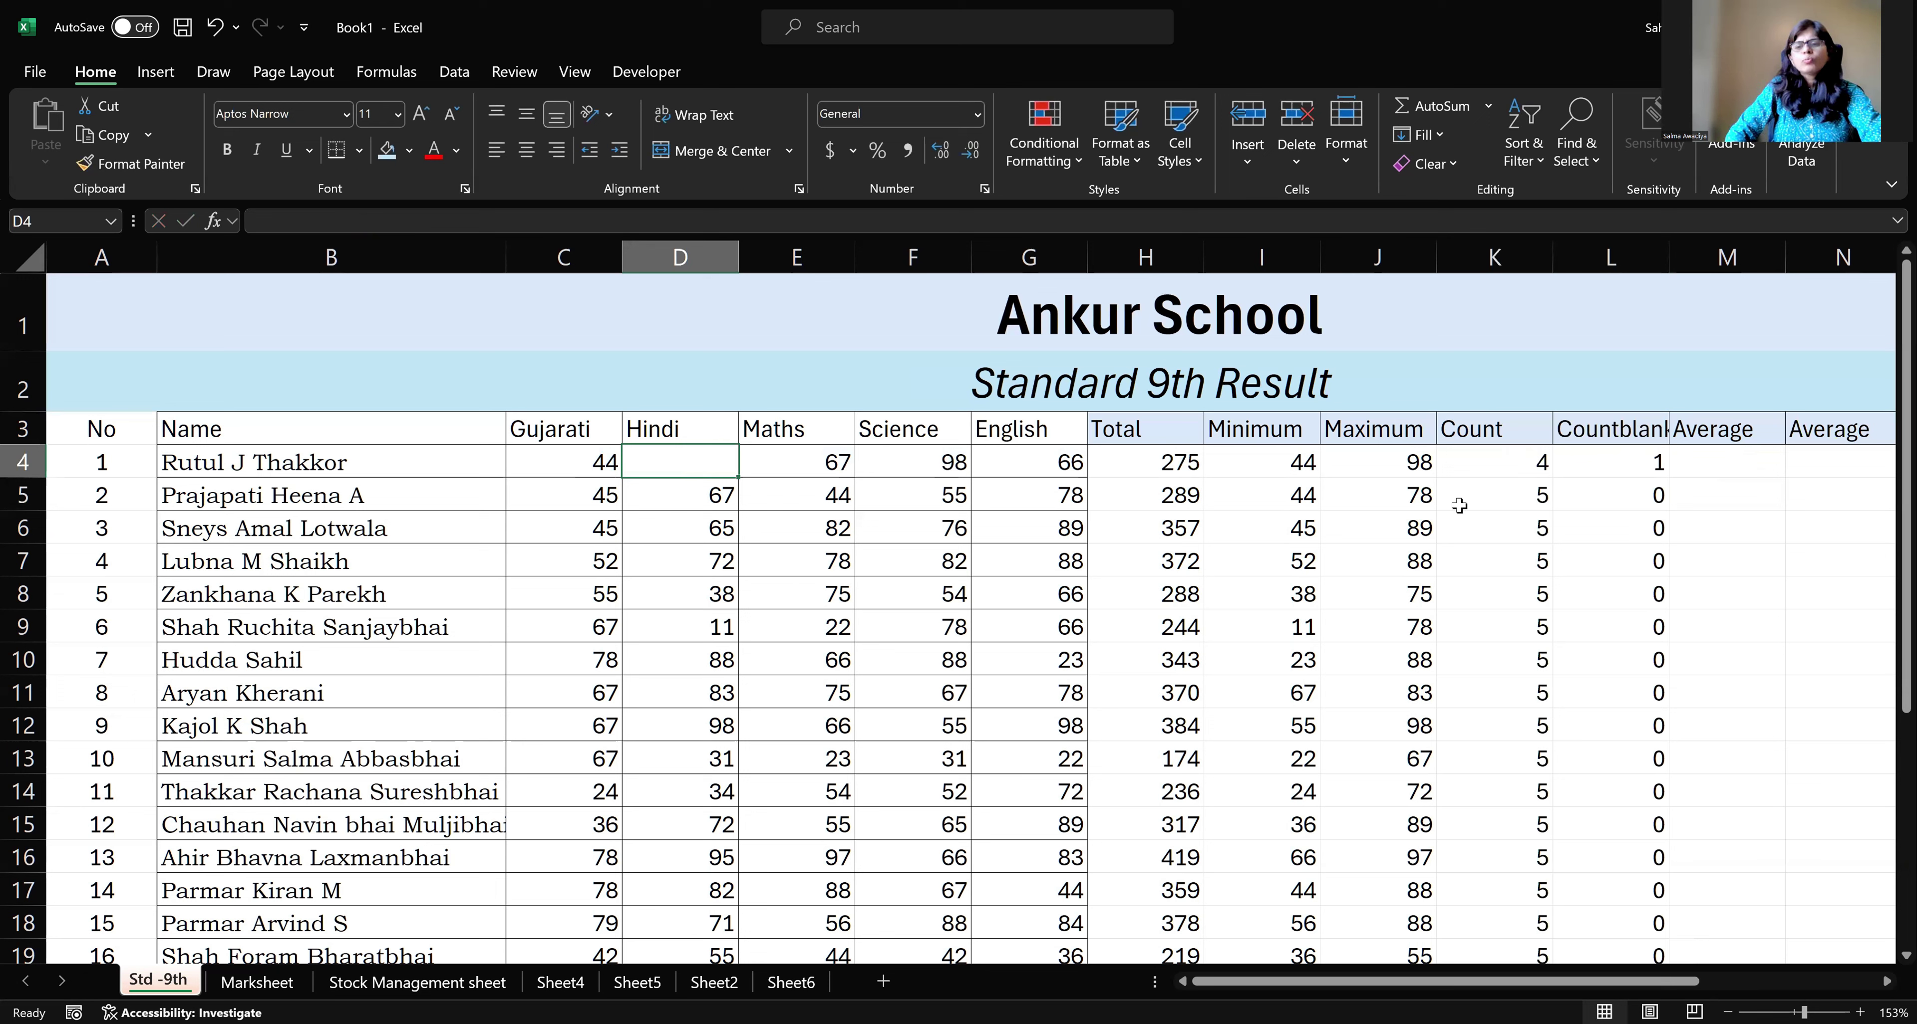
{"action": "left_click", "coordinate": [1642, 468]}
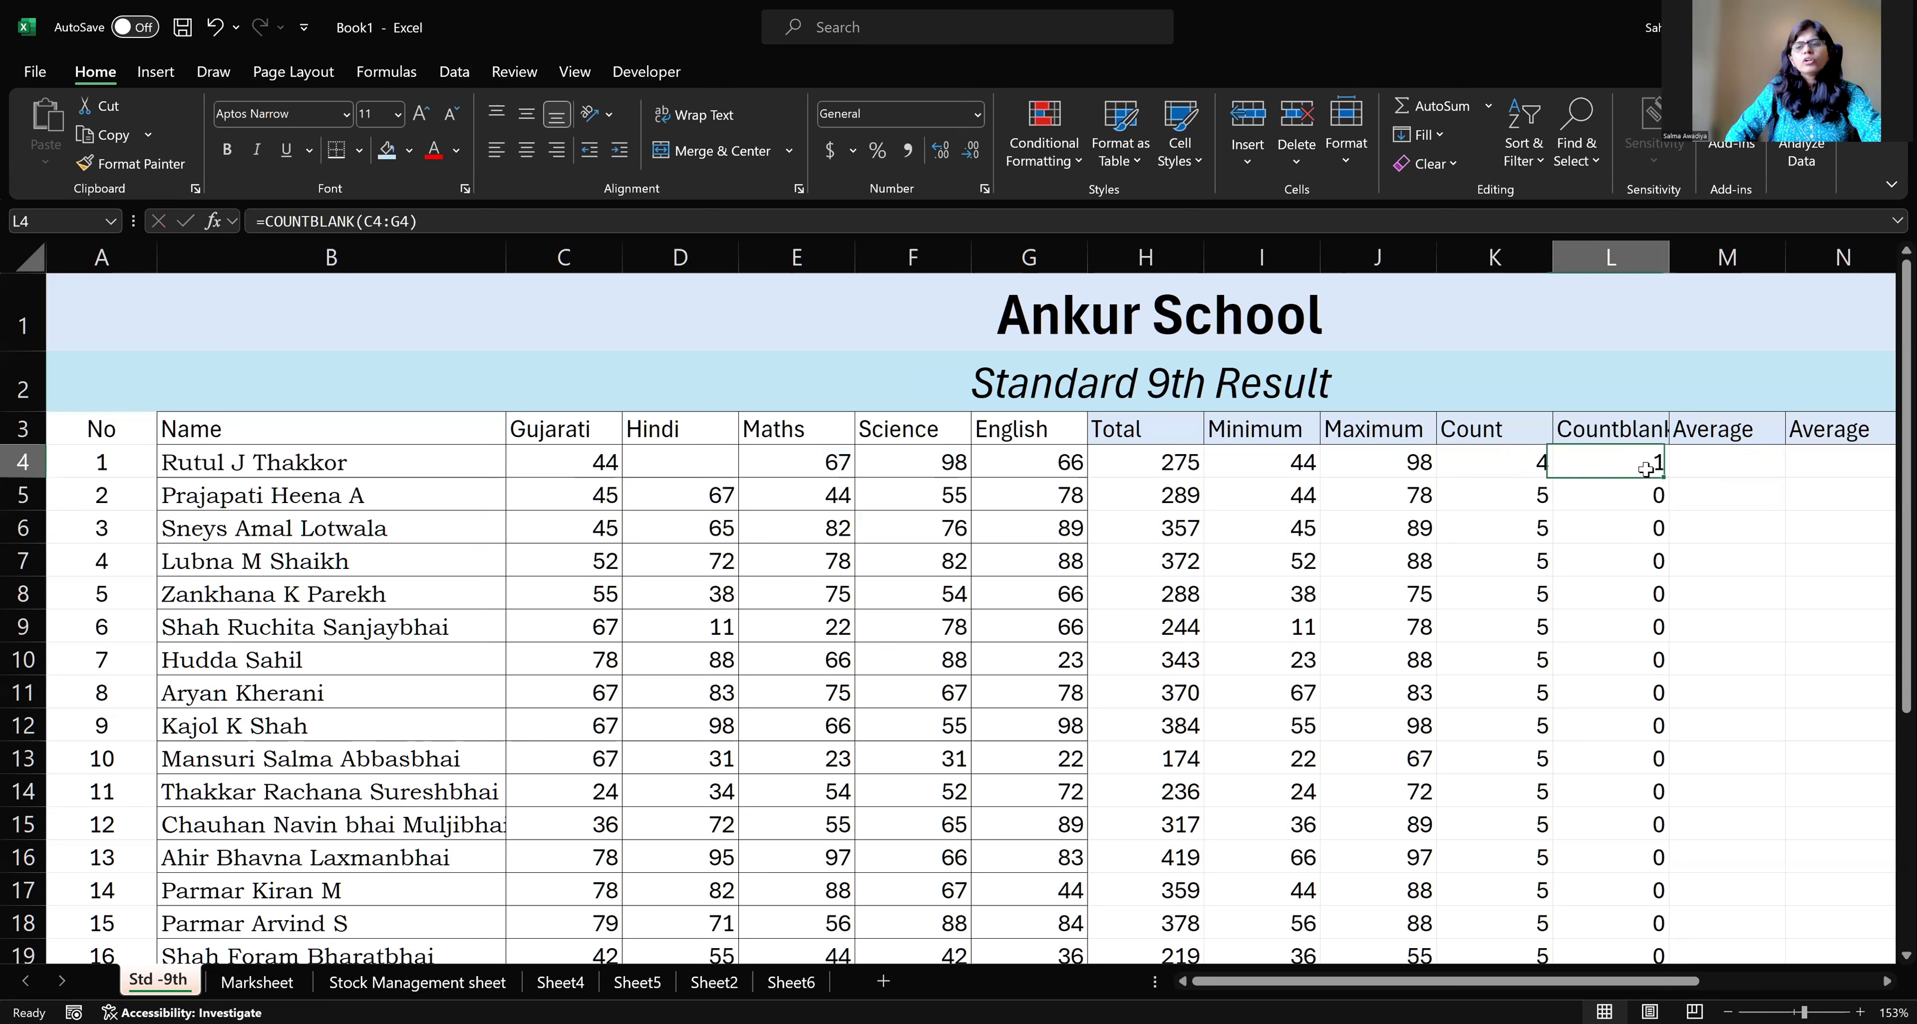
{"action": "left_click", "coordinate": [1709, 457]}
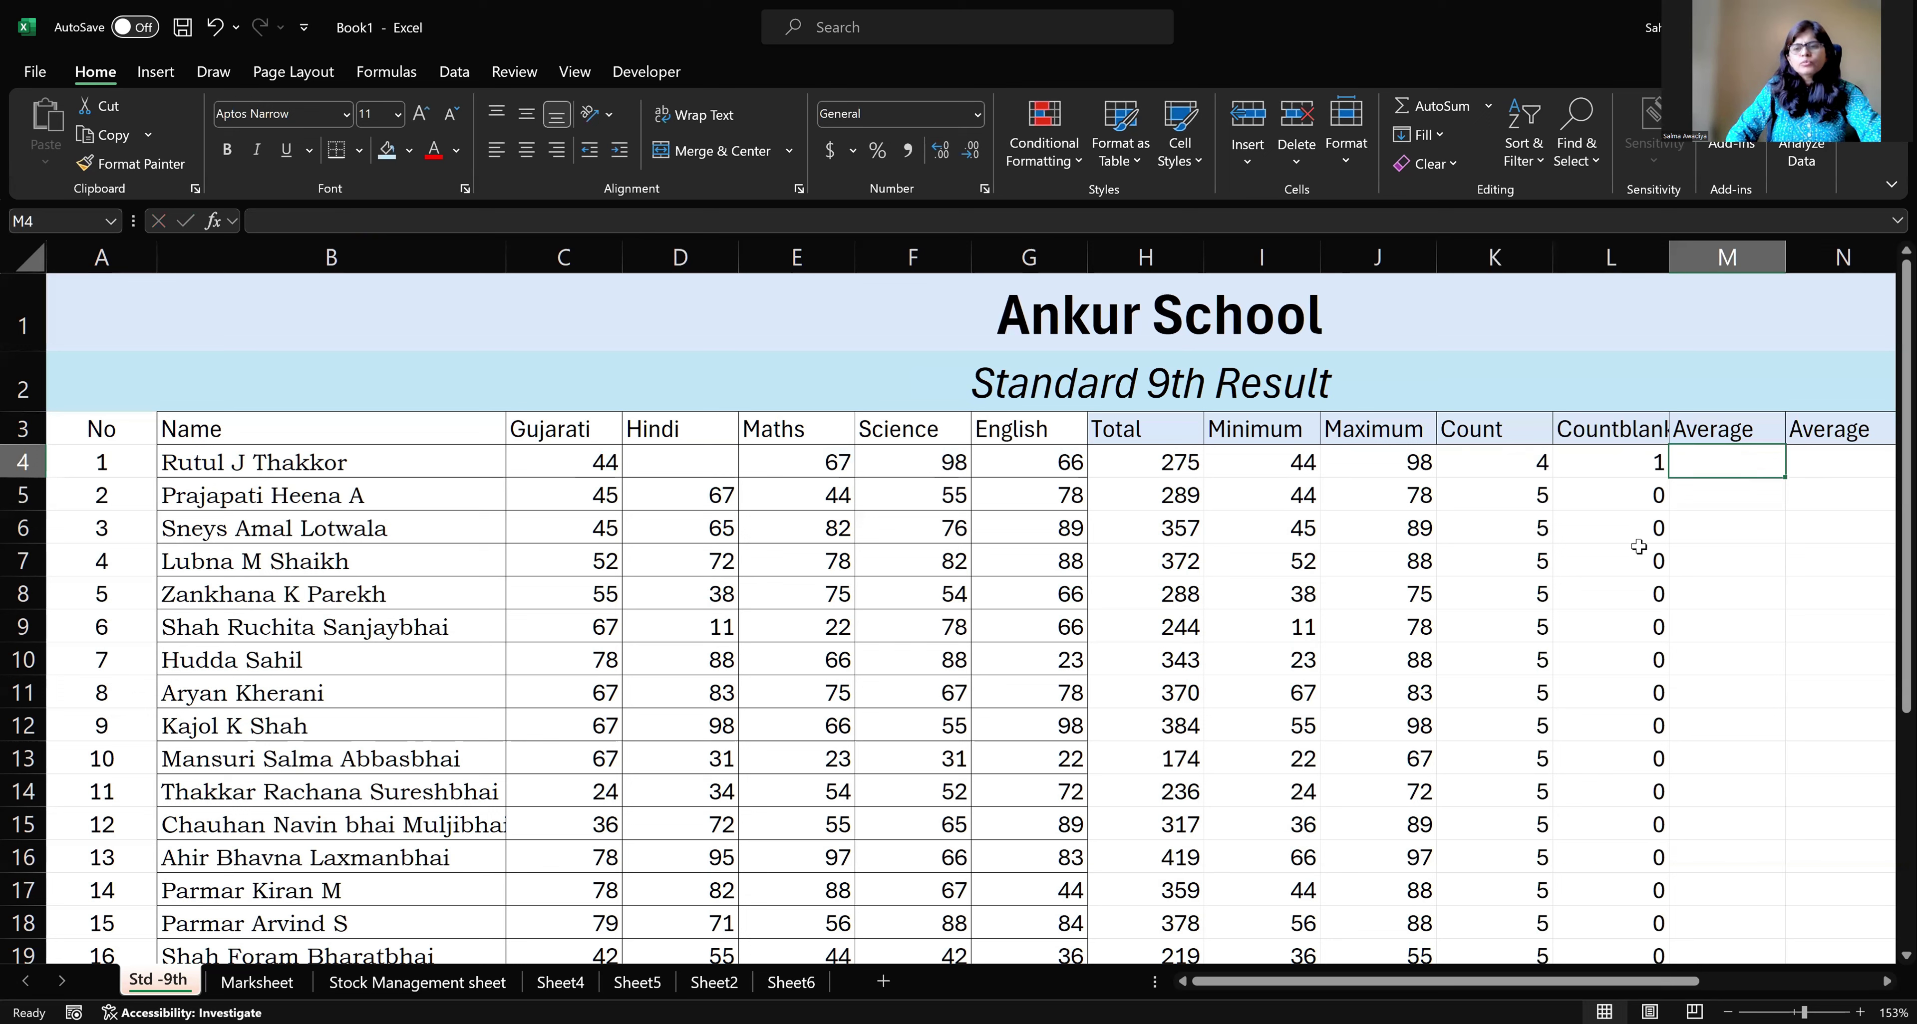
Step: Clear student 5's Hindi mark 38 in D8, leaving that Hindi cell blank too
{"action": "left_click", "coordinate": [716, 603]}
{"action": "key", "text": "Delete"}
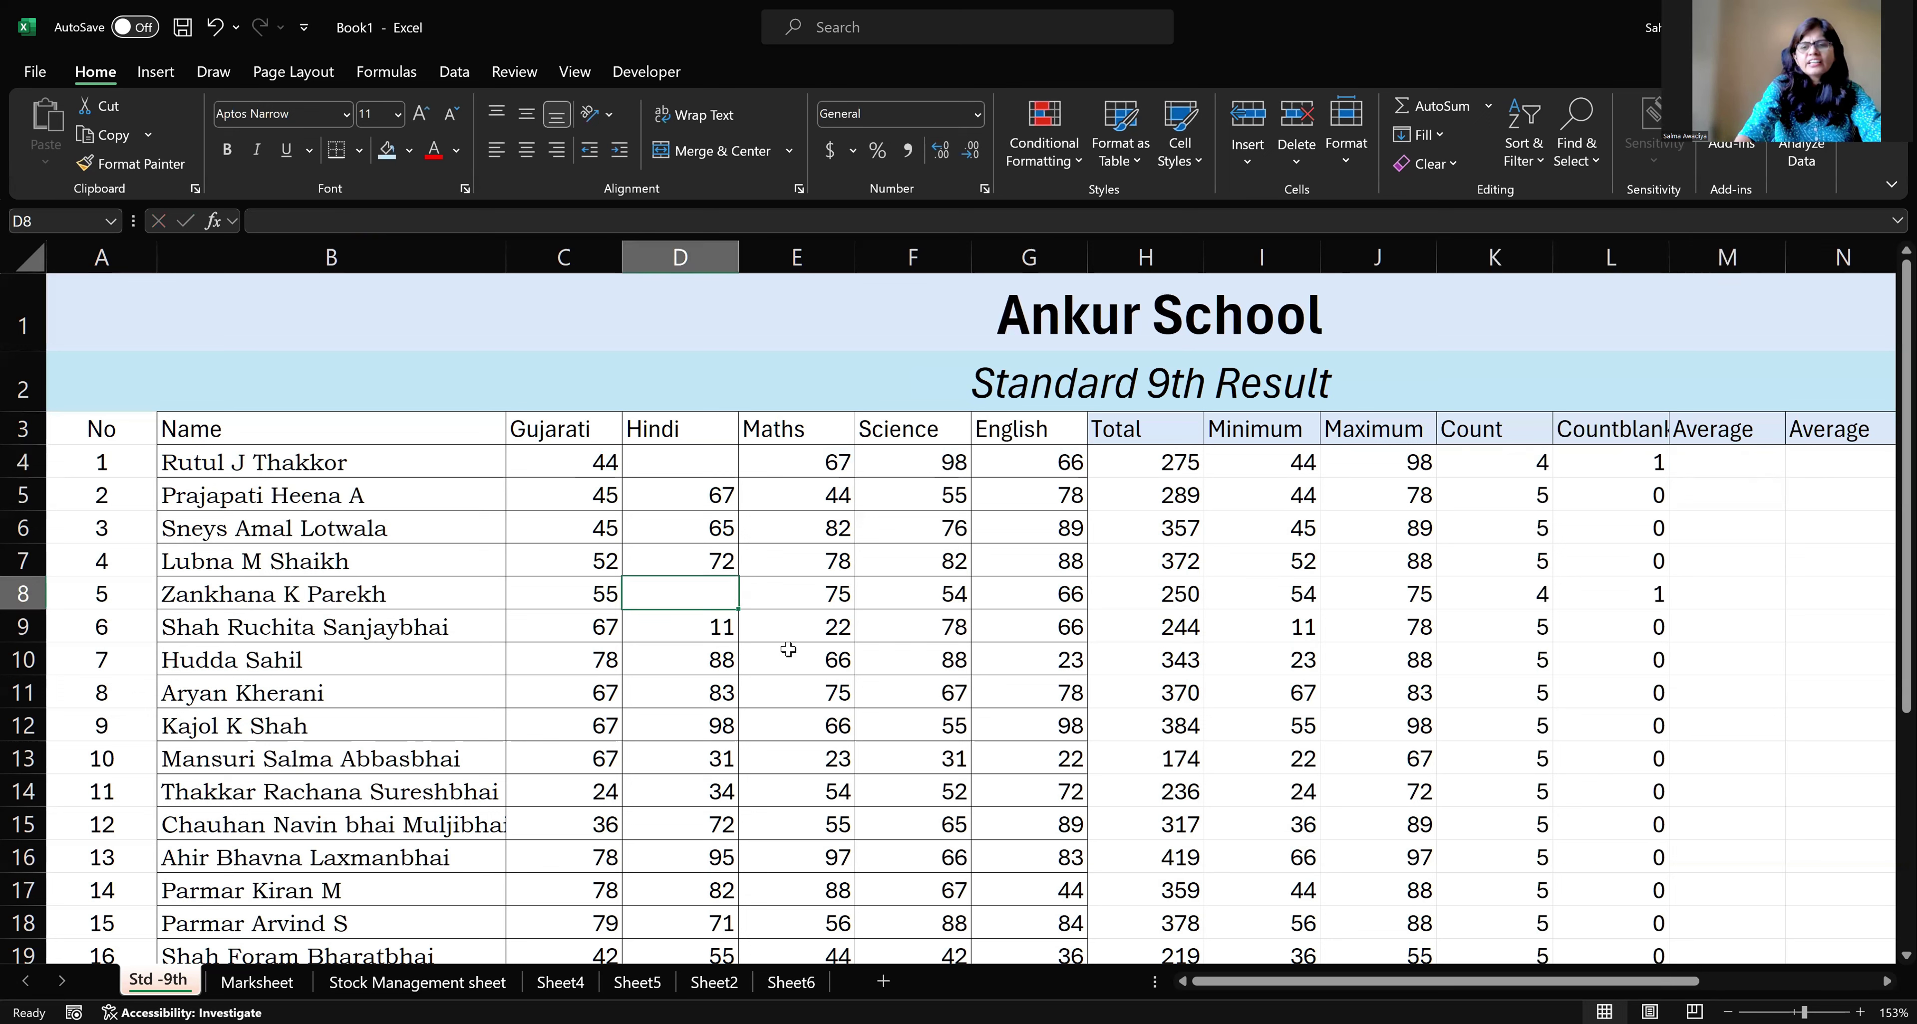
{"action": "left_click", "coordinate": [1633, 463]}
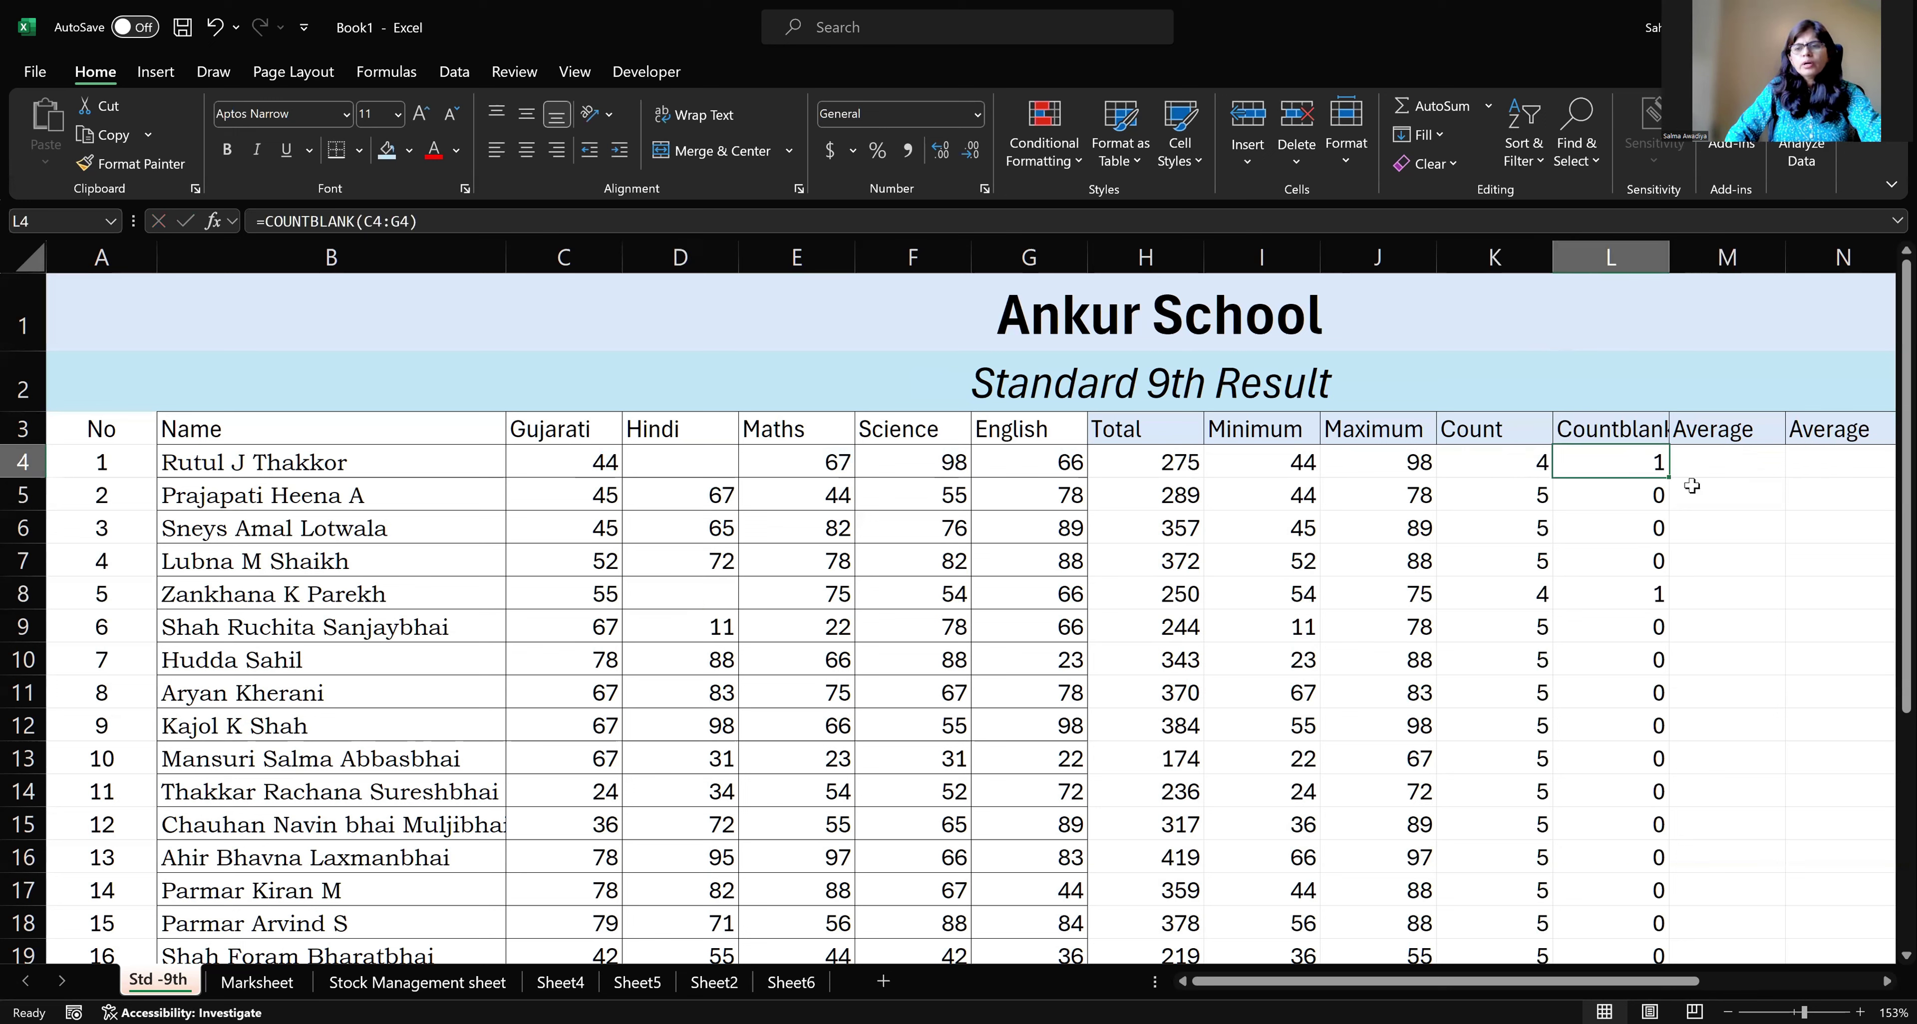
{"action": "left_click", "coordinate": [1728, 465]}
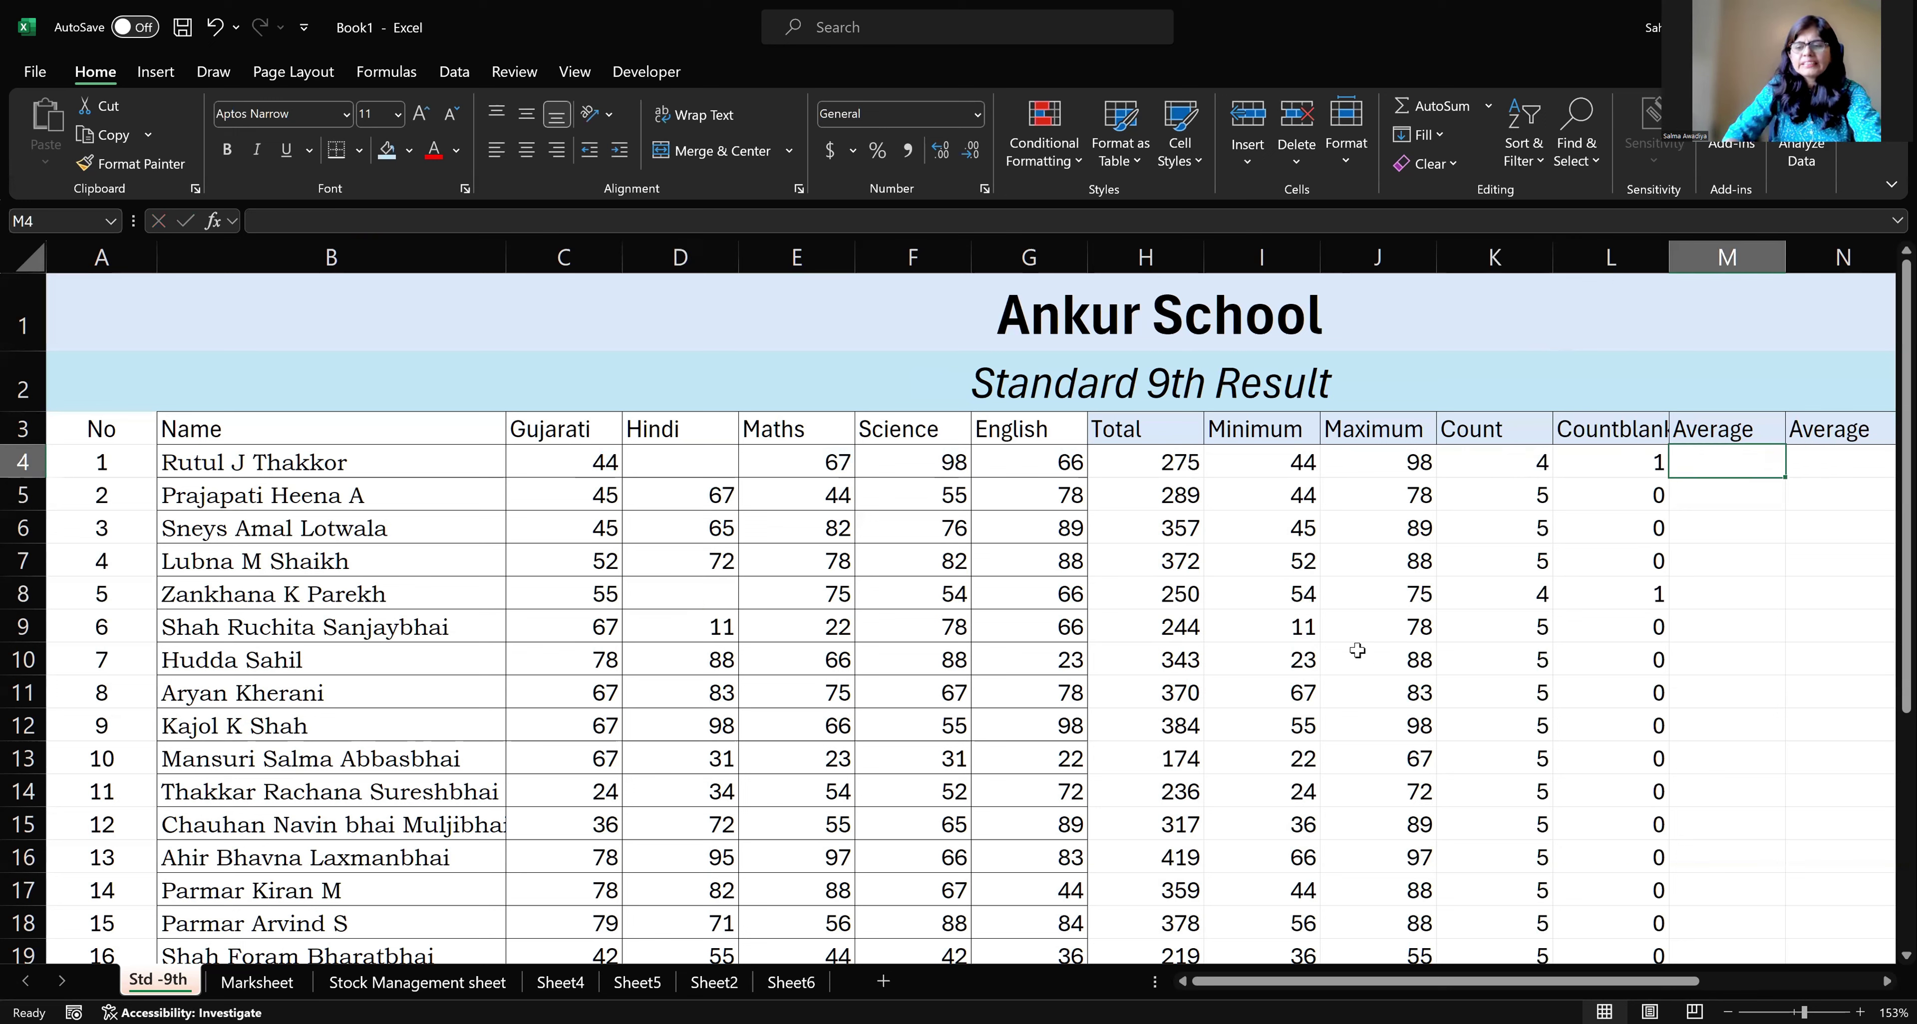
Step: Enter =AVERAGE(C4:G4) in M4 and fill it down every student row, giving 68.75 first
{"action": "type", "text": "="}
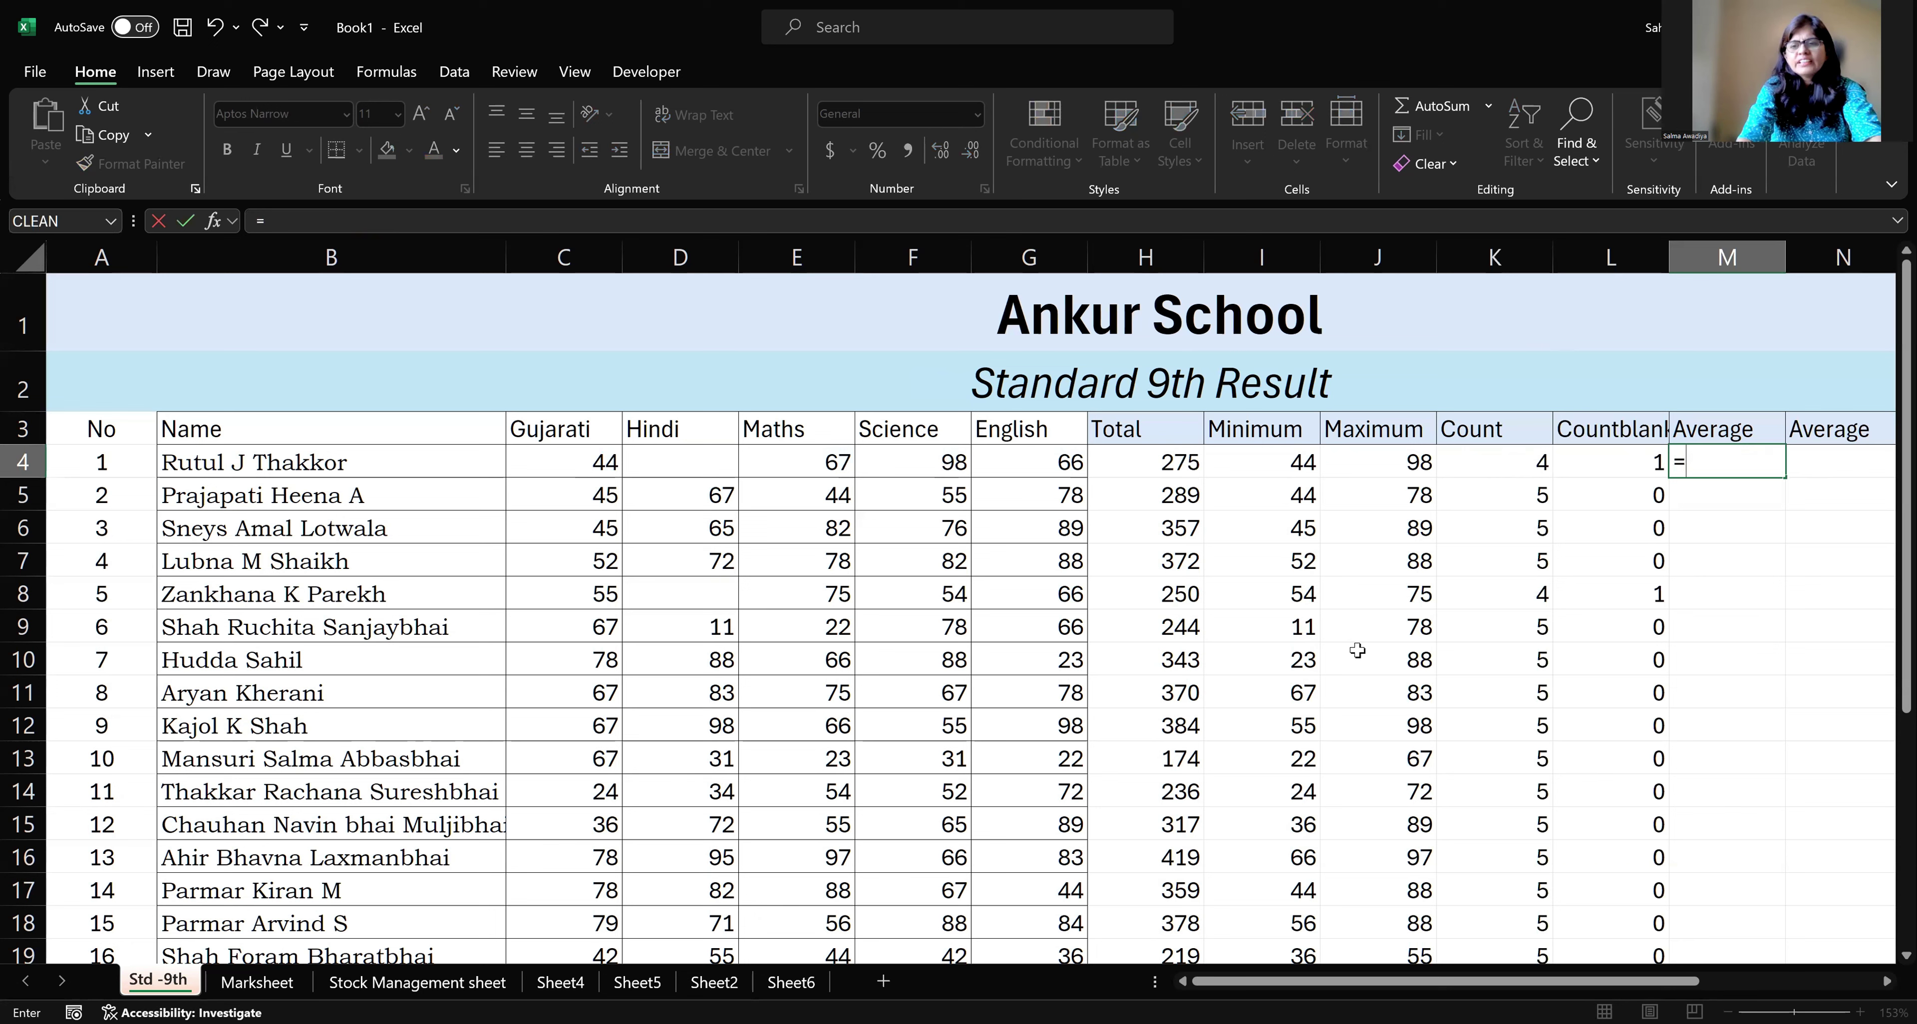
{"action": "type", "text": "average("}
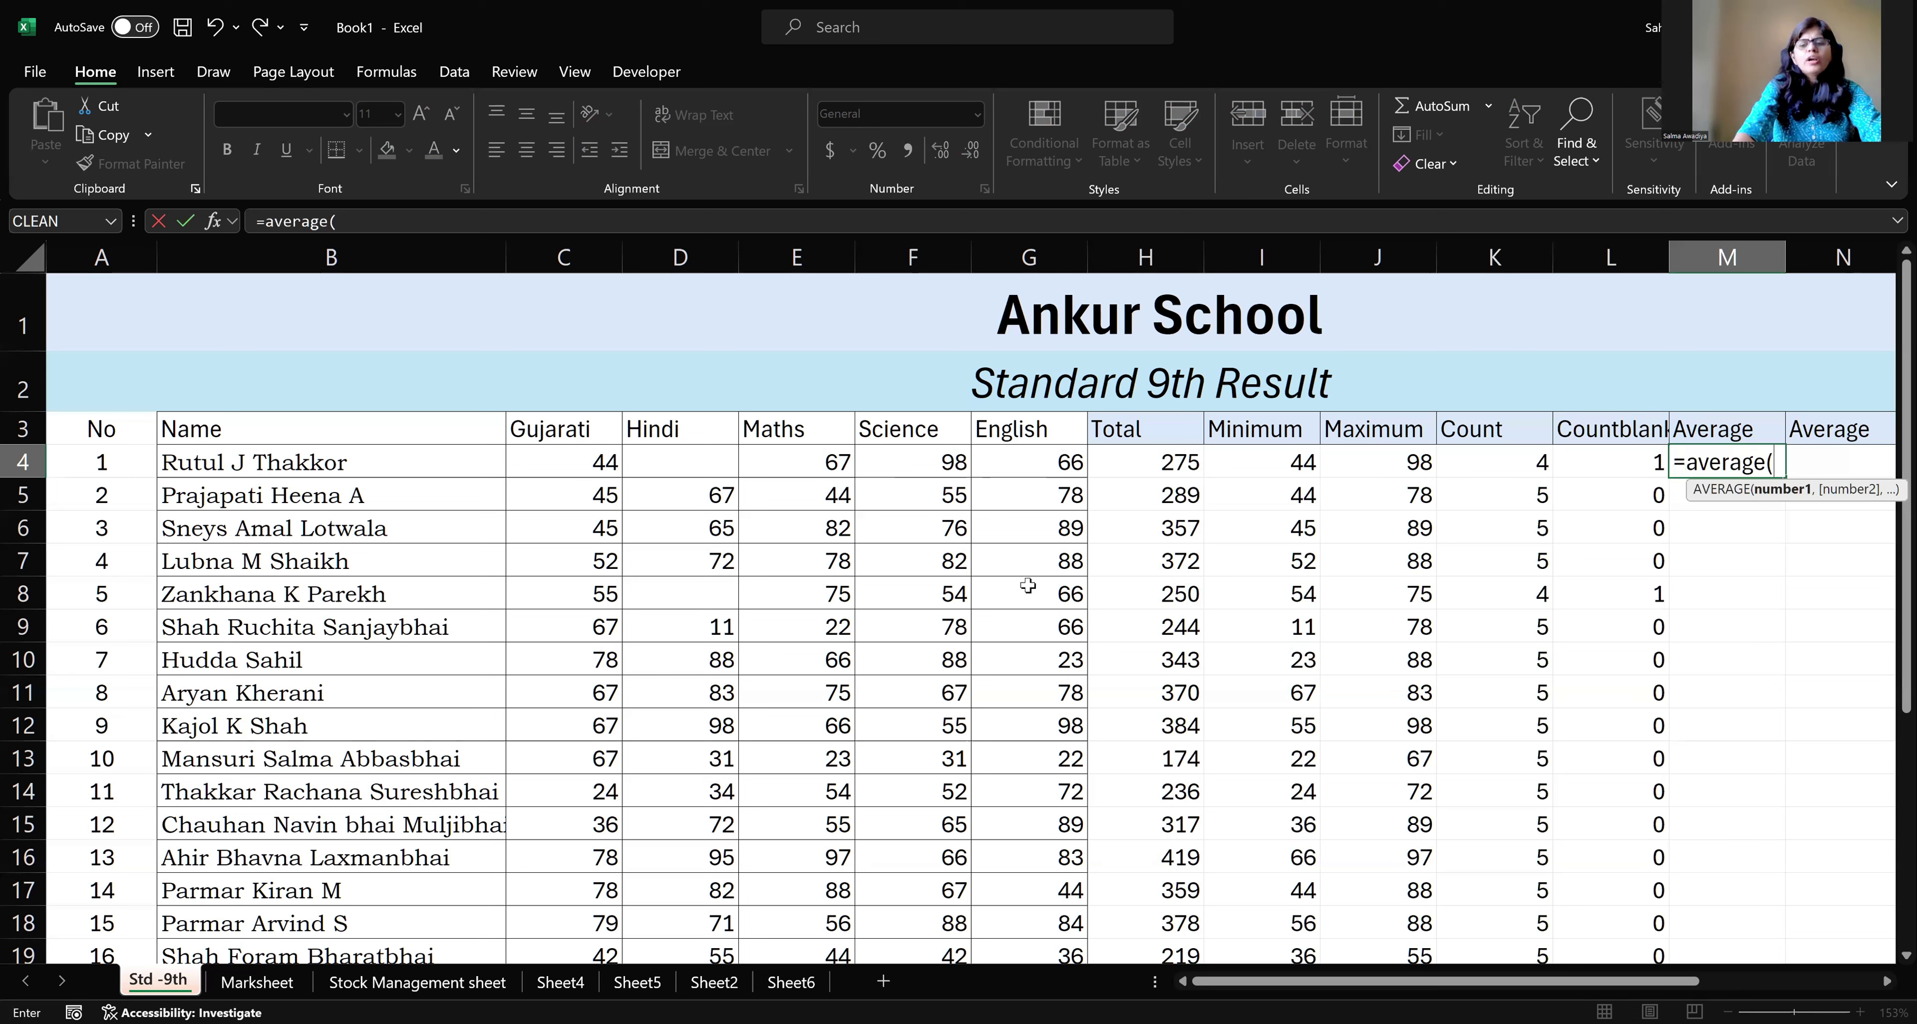
{"action": "left_click_drag", "start_coordinate": [536, 463], "coordinate": [986, 463]}
{"action": "key", "text": "Return"}
{"action": "key", "text": "Up"}
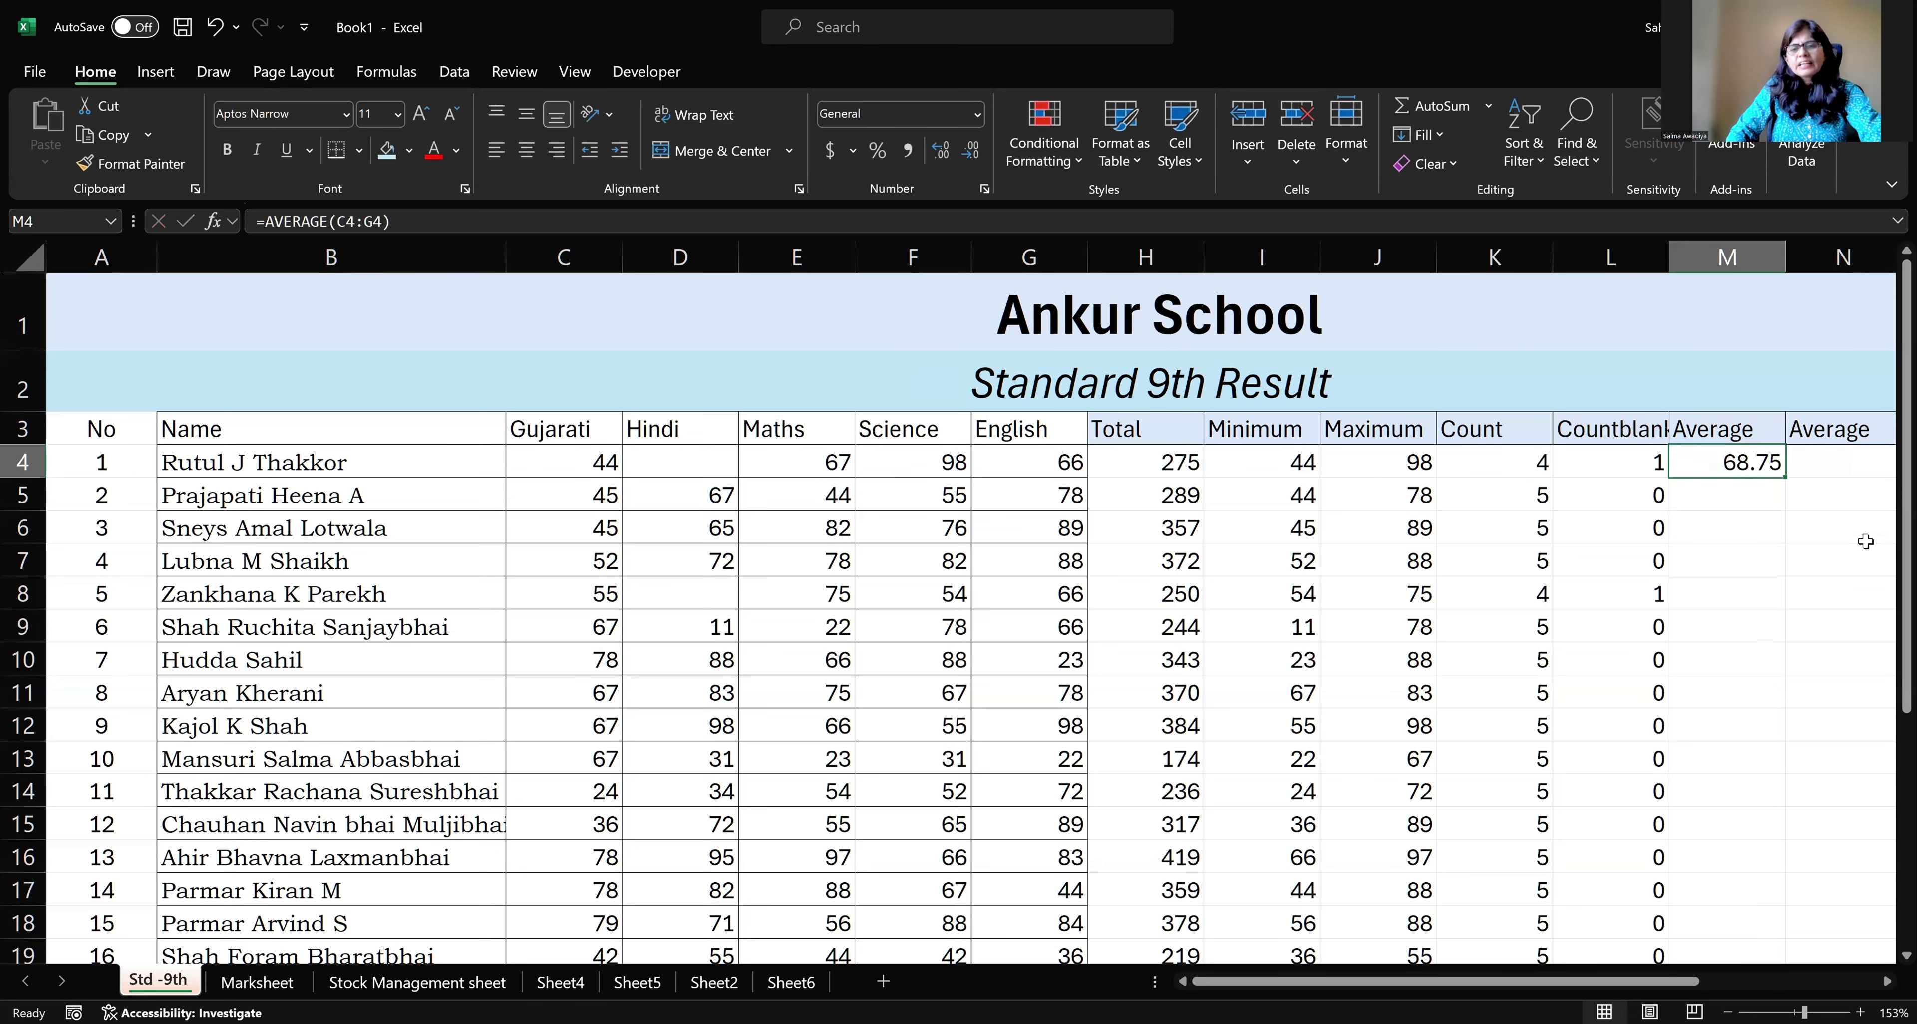
{"action": "double_click", "coordinate": [1788, 478]}
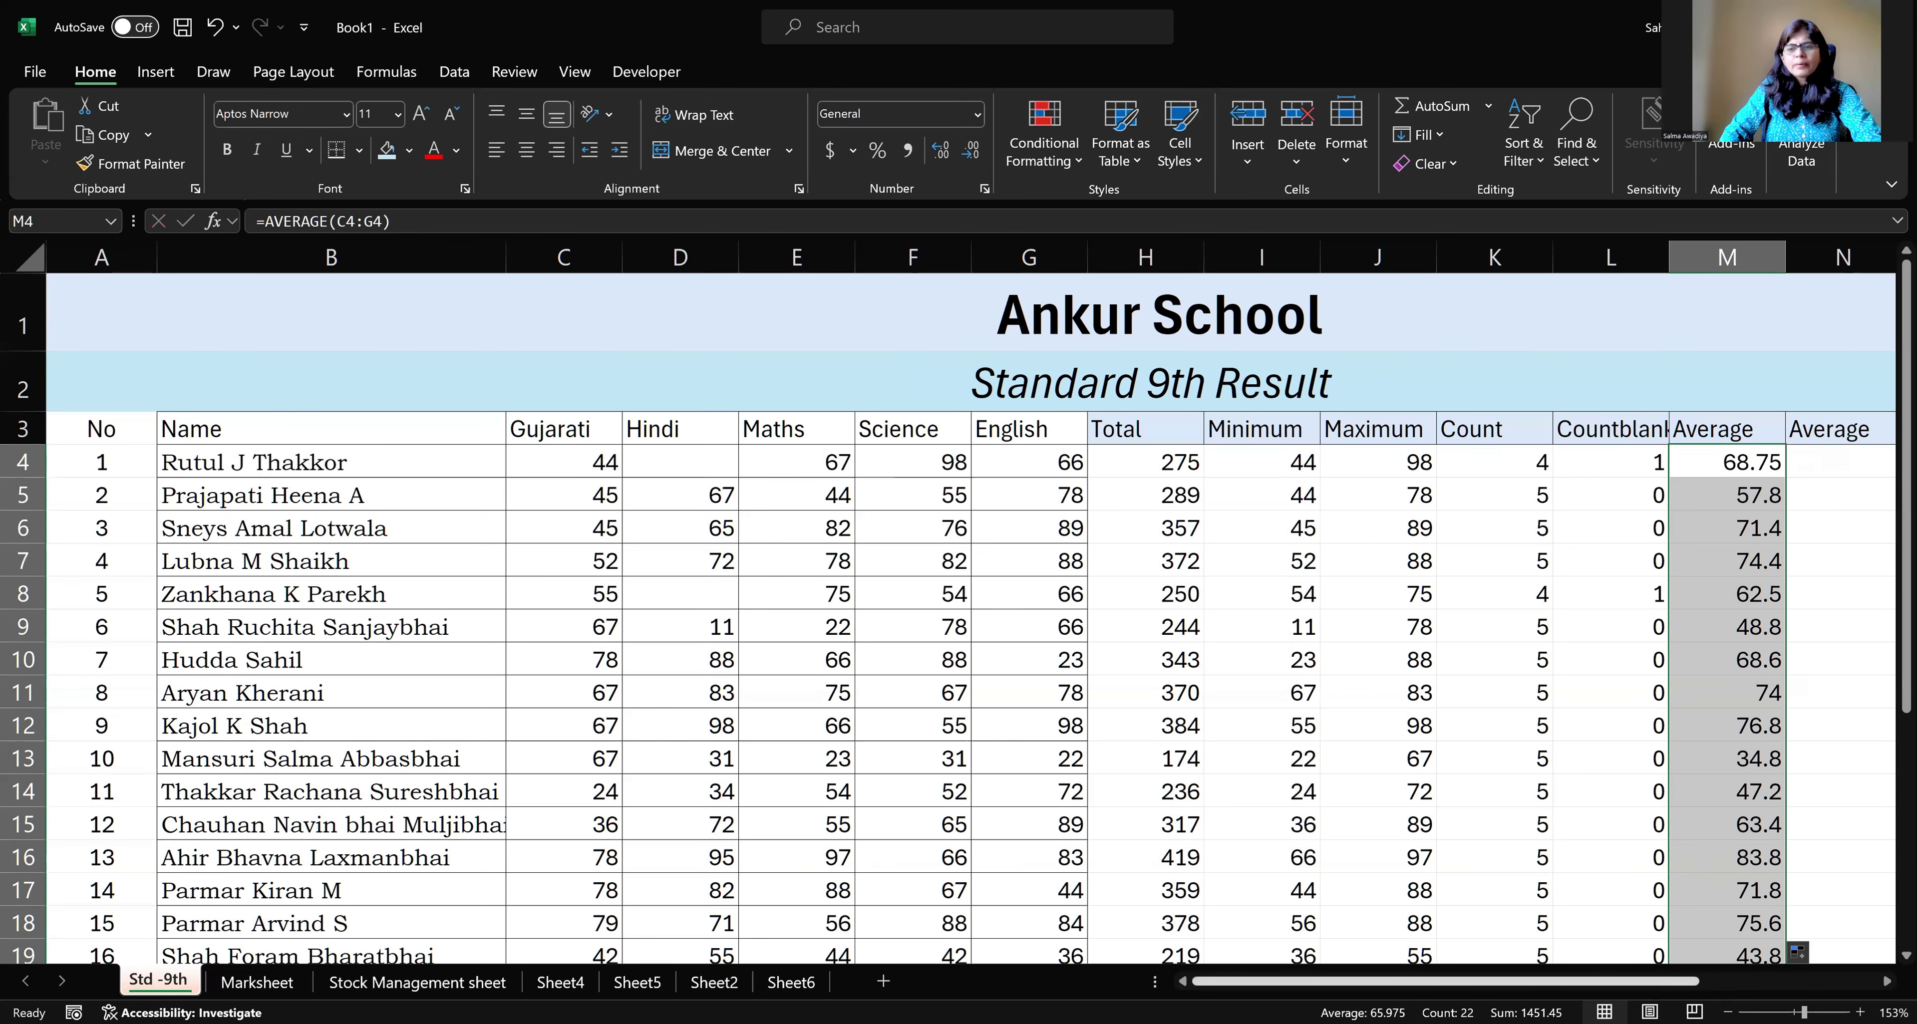
{"action": "scroll", "coordinate": [1600, 441], "scroll_direction": "right", "scroll_amount": 2}
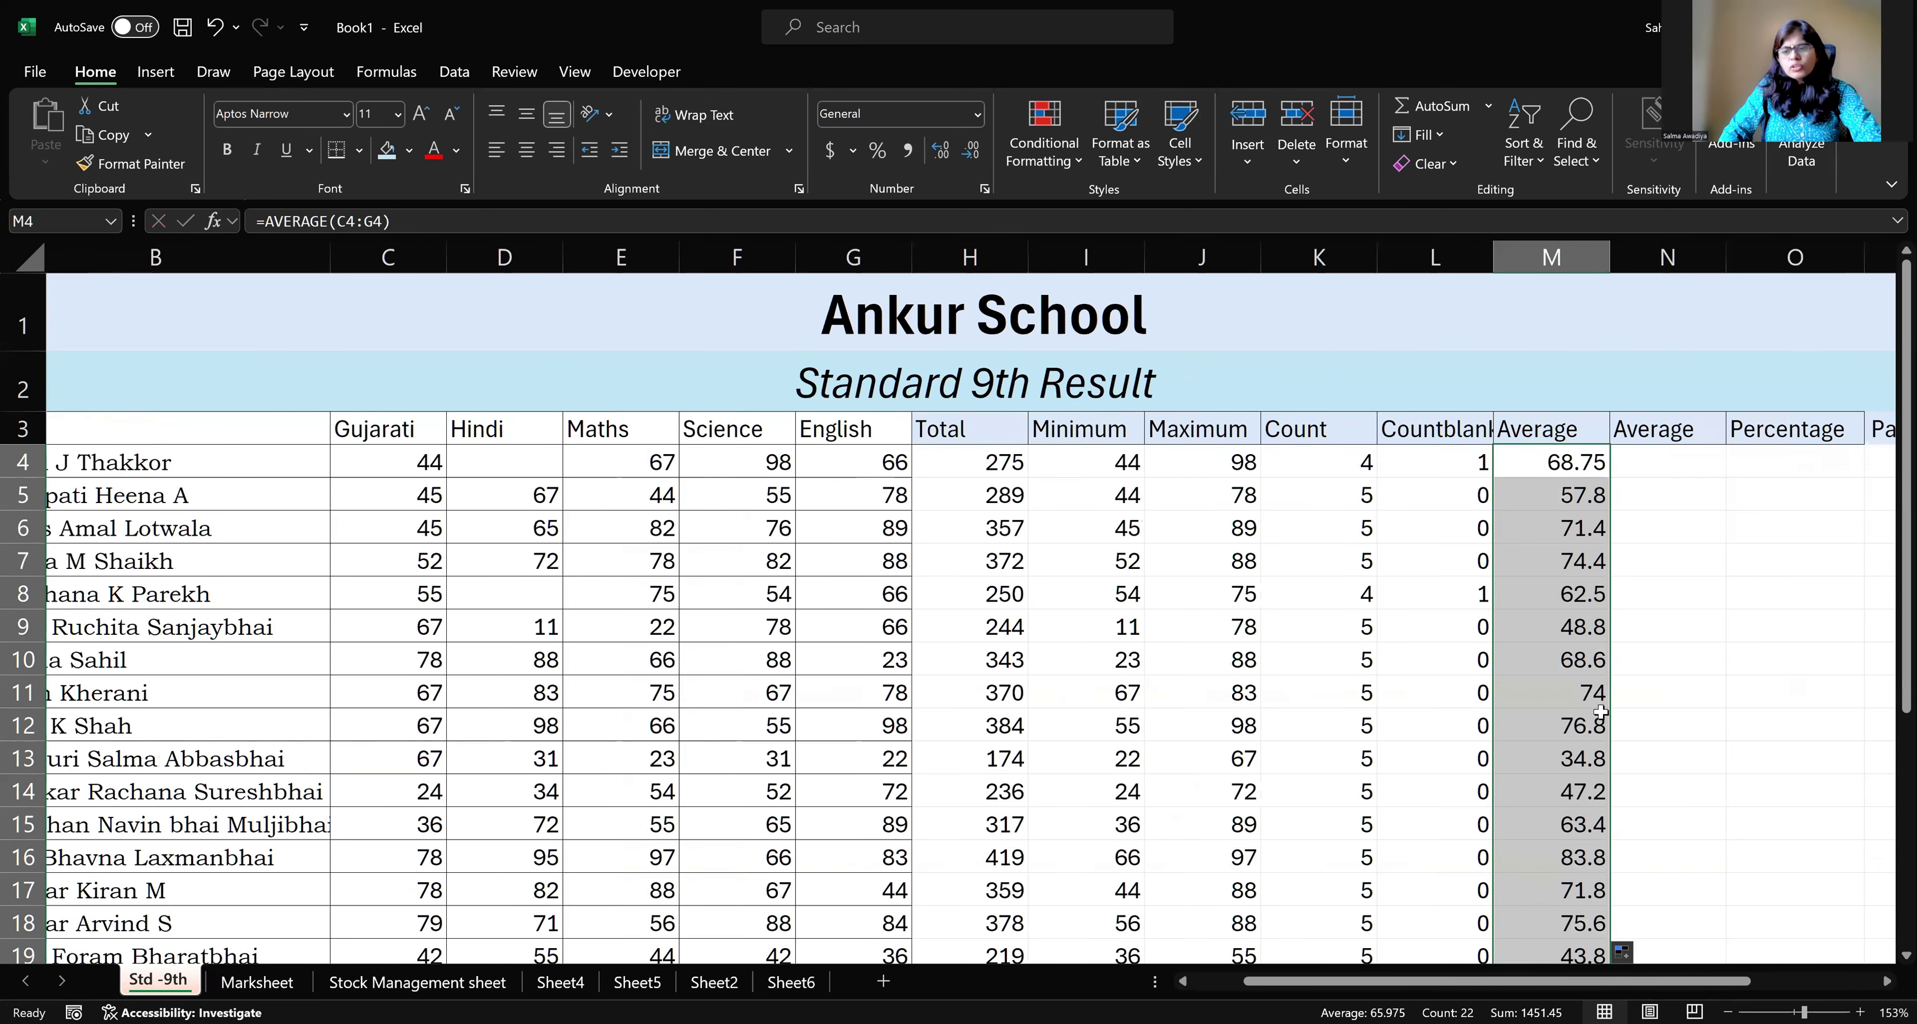
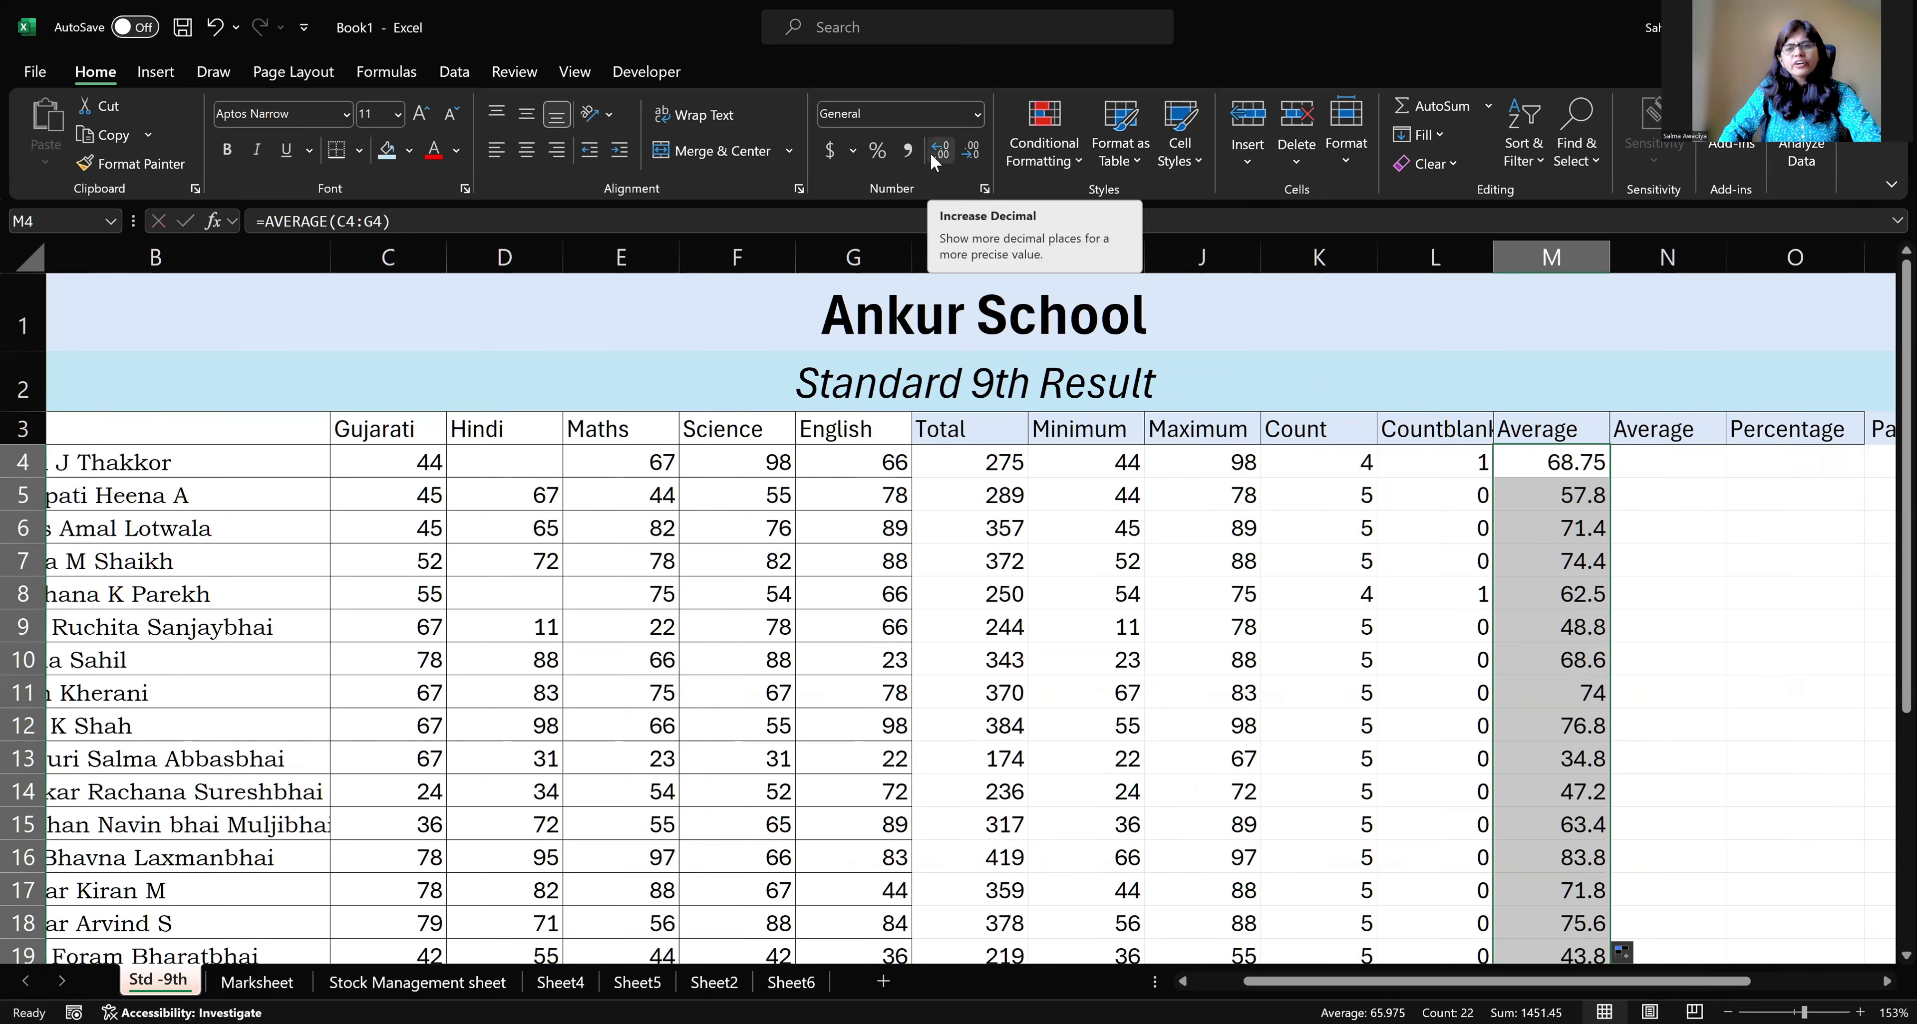
Step: Round the column M averages to one decimal place
{"action": "left_click", "coordinate": [969, 151]}
{"action": "left_click", "coordinate": [978, 152]}
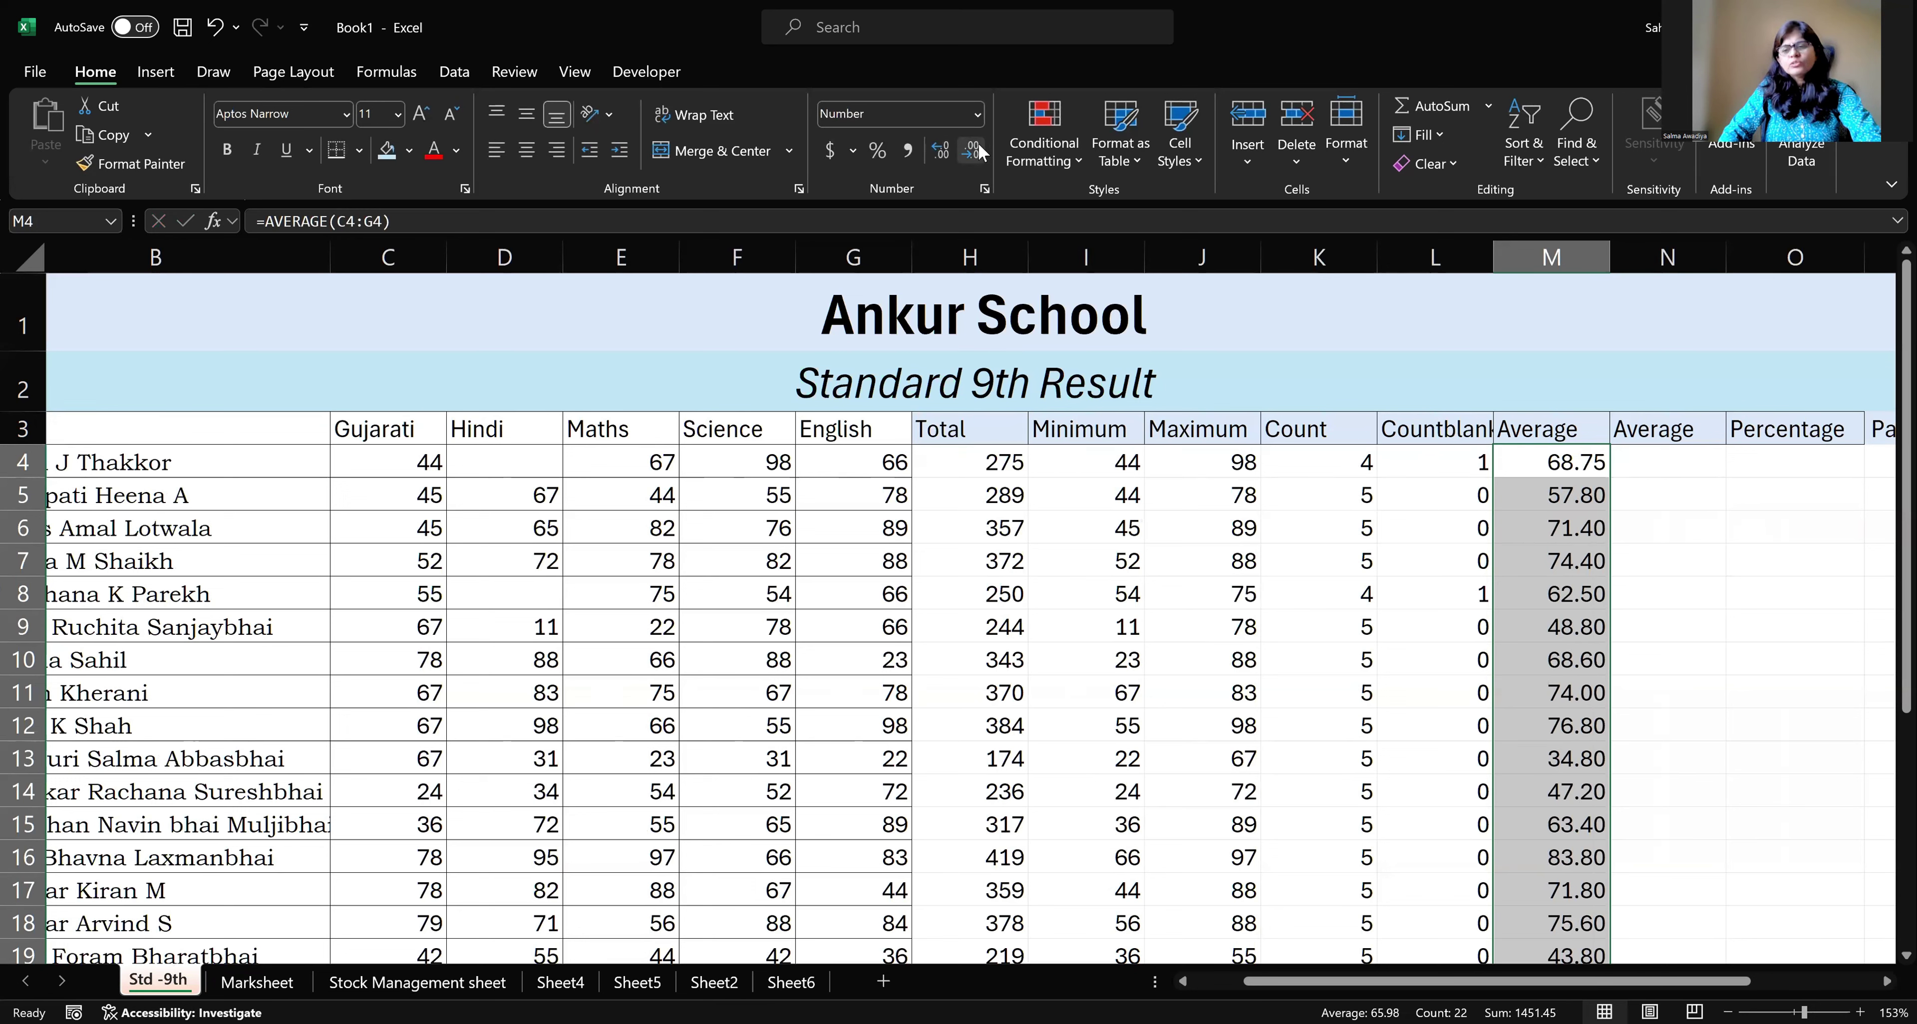
{"action": "left_click", "coordinate": [978, 152]}
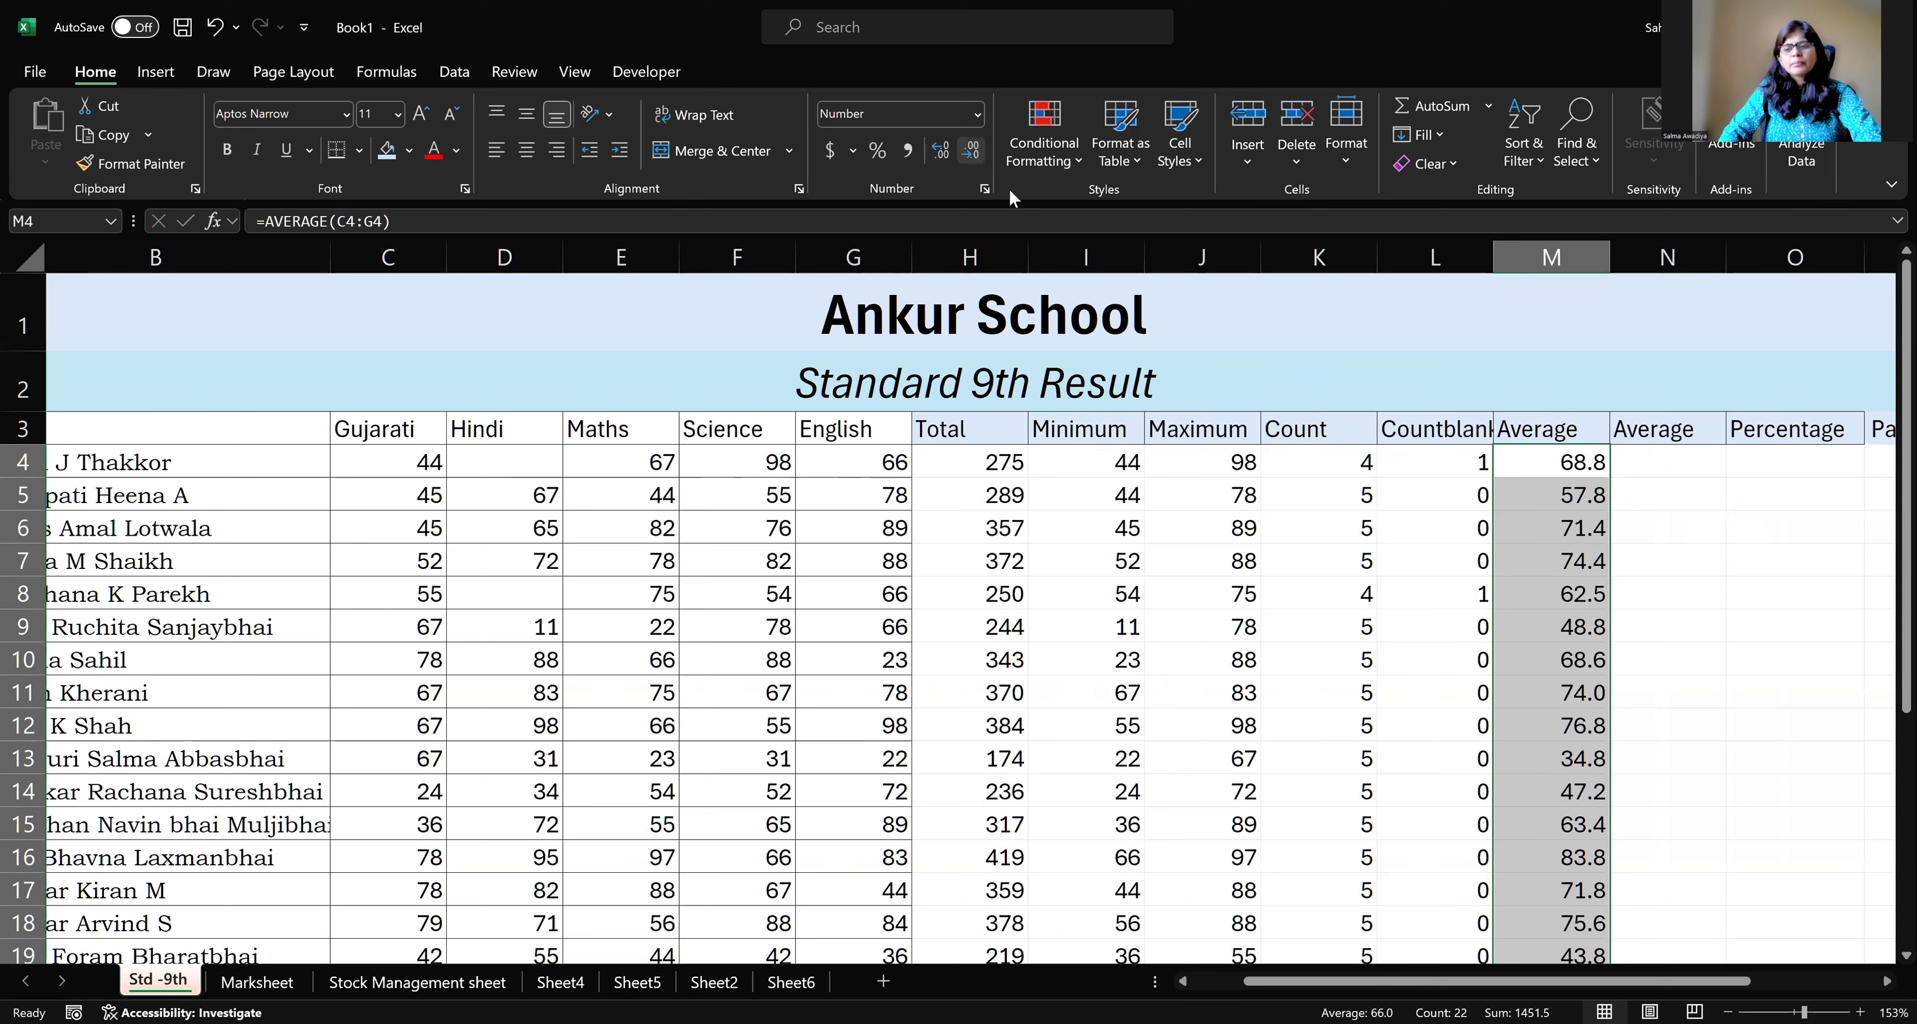
Step: Enter =H4/5 in N4 to average the first student's total
{"action": "left_click", "coordinate": [1650, 467]}
{"action": "type", "text": "="}
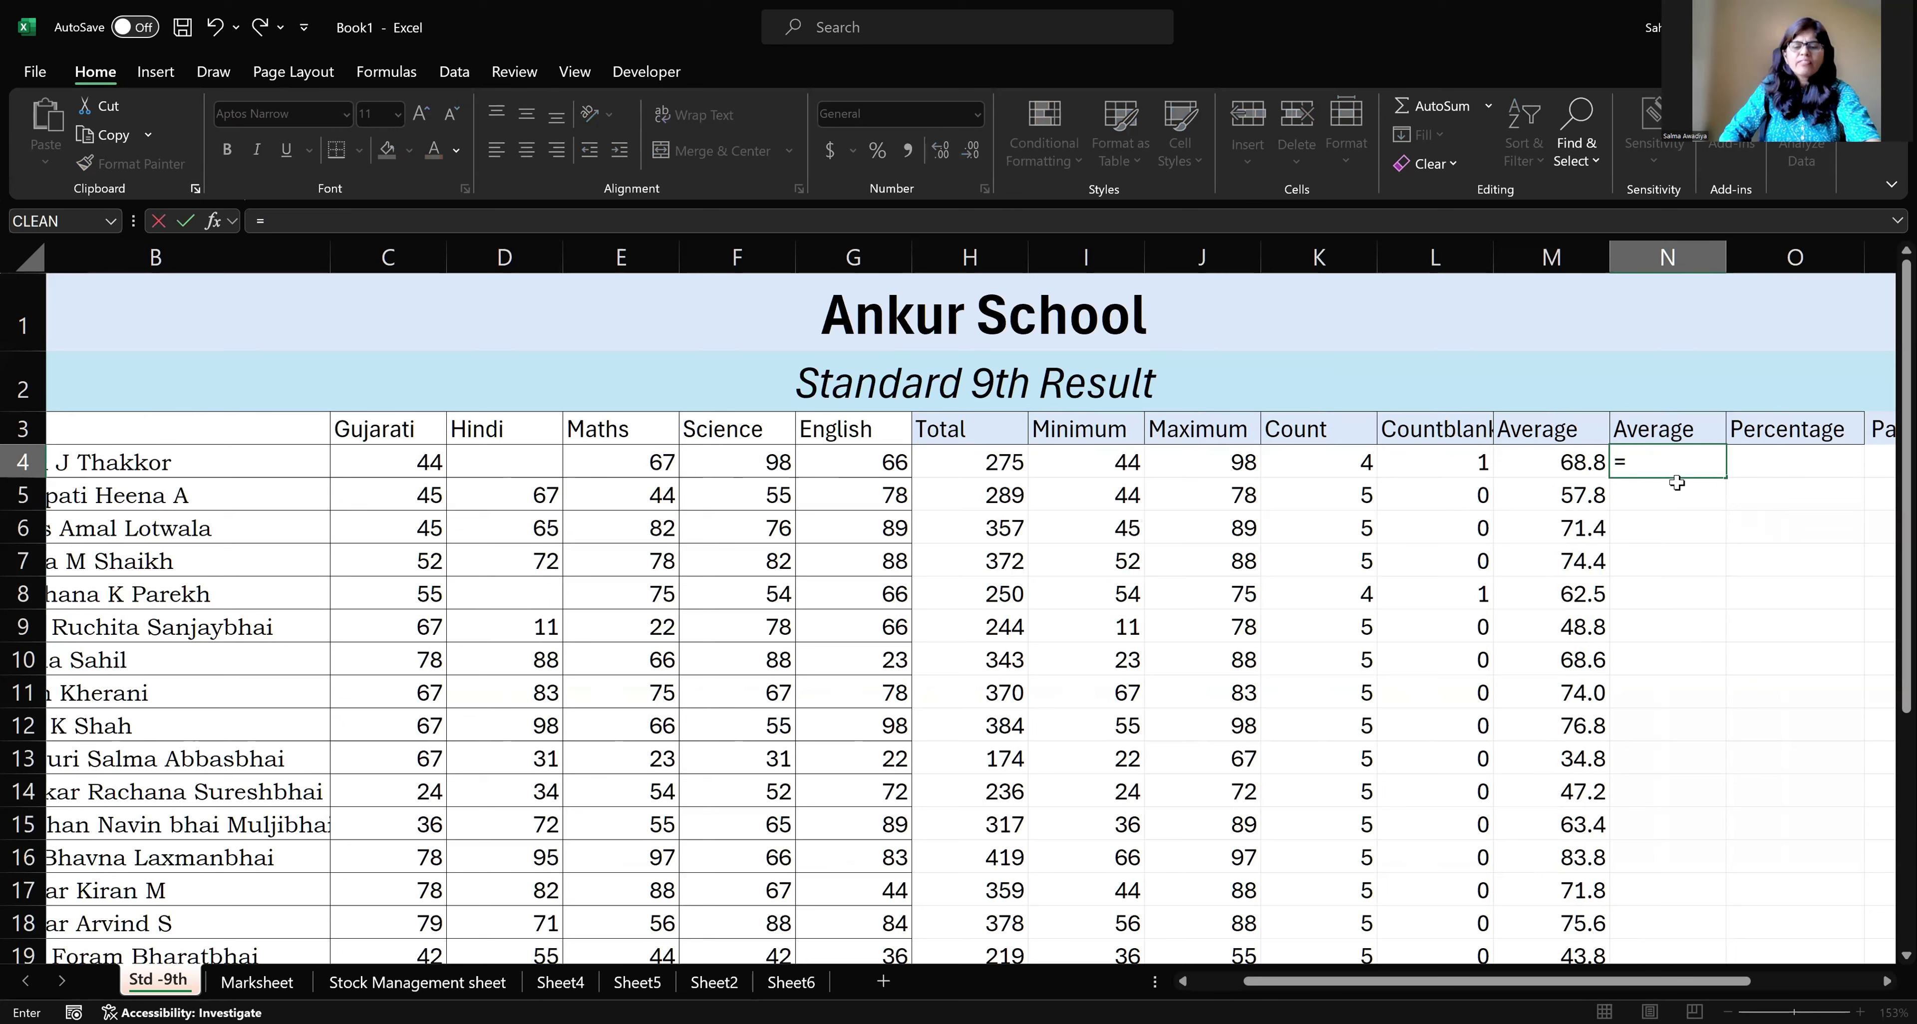
{"action": "type", "text": "averag"}
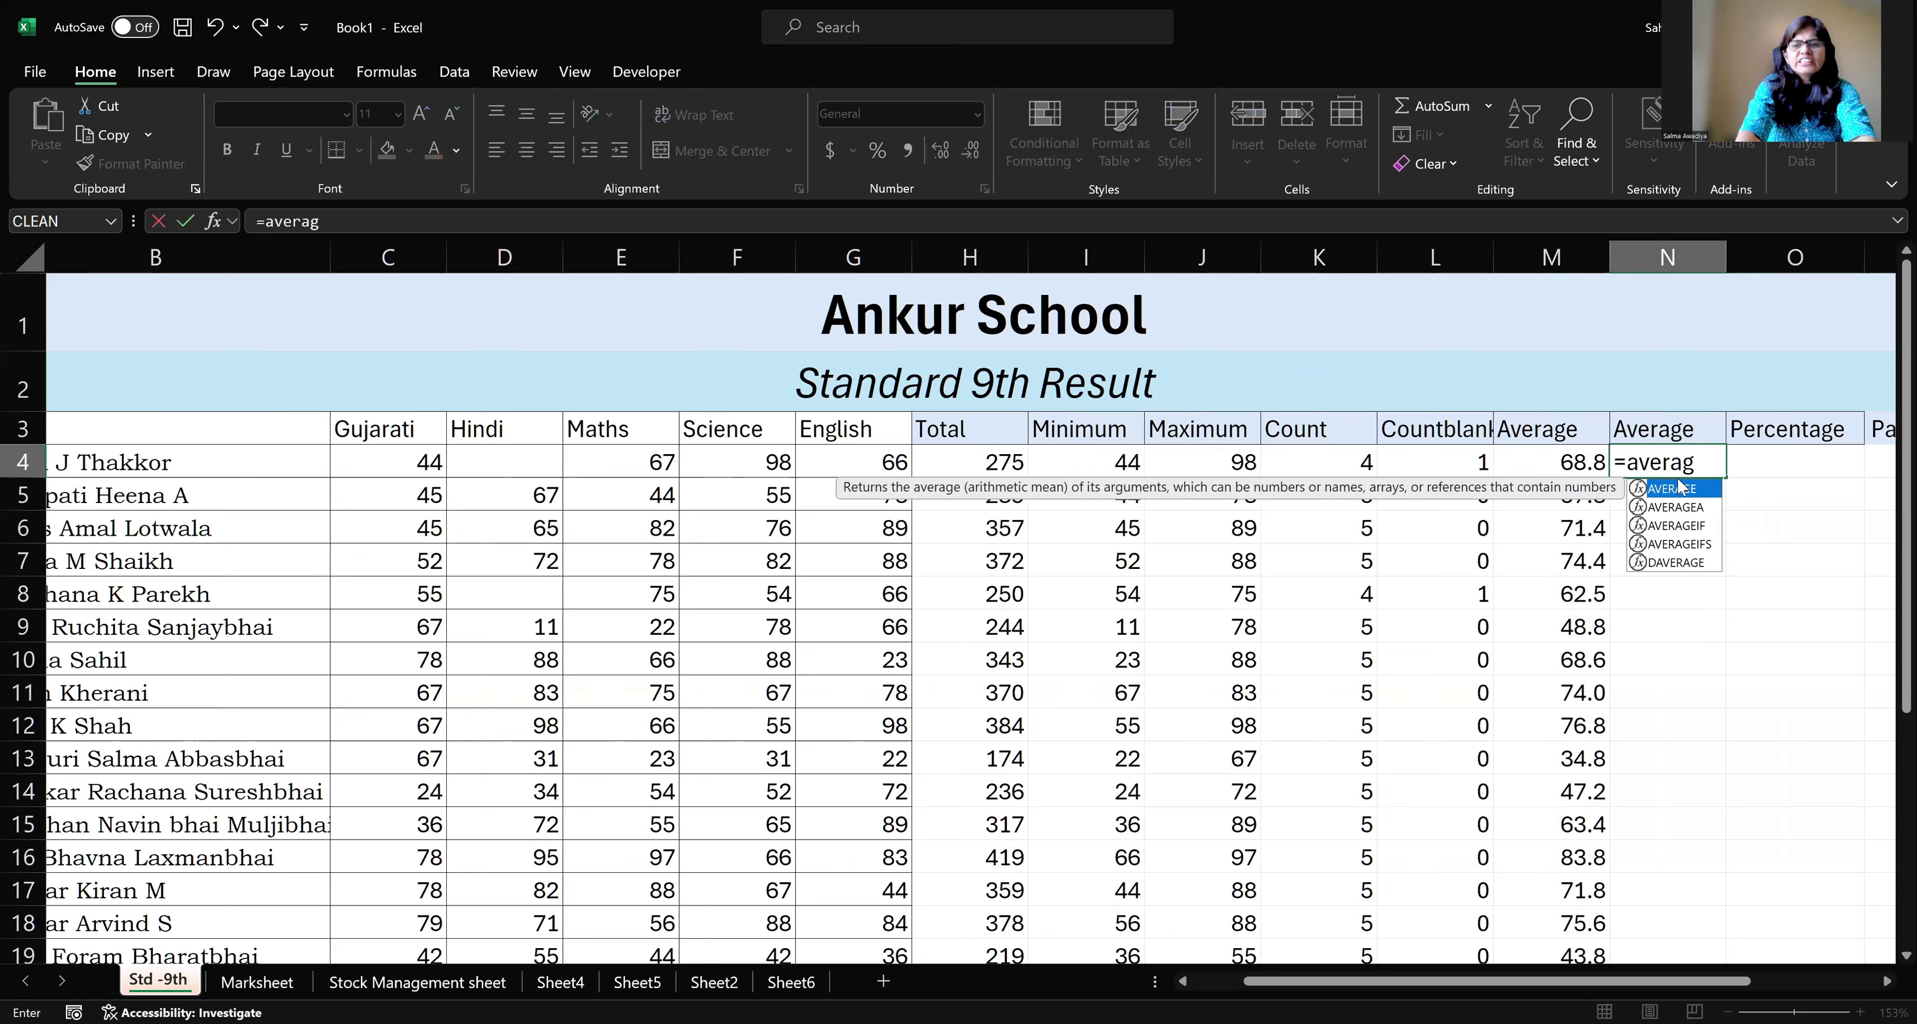
{"action": "key", "text": "BackSpace"}
{"action": "key", "text": "BackSpace"}
{"action": "key", "text": "BackSpace"}
{"action": "type", "text": "="}
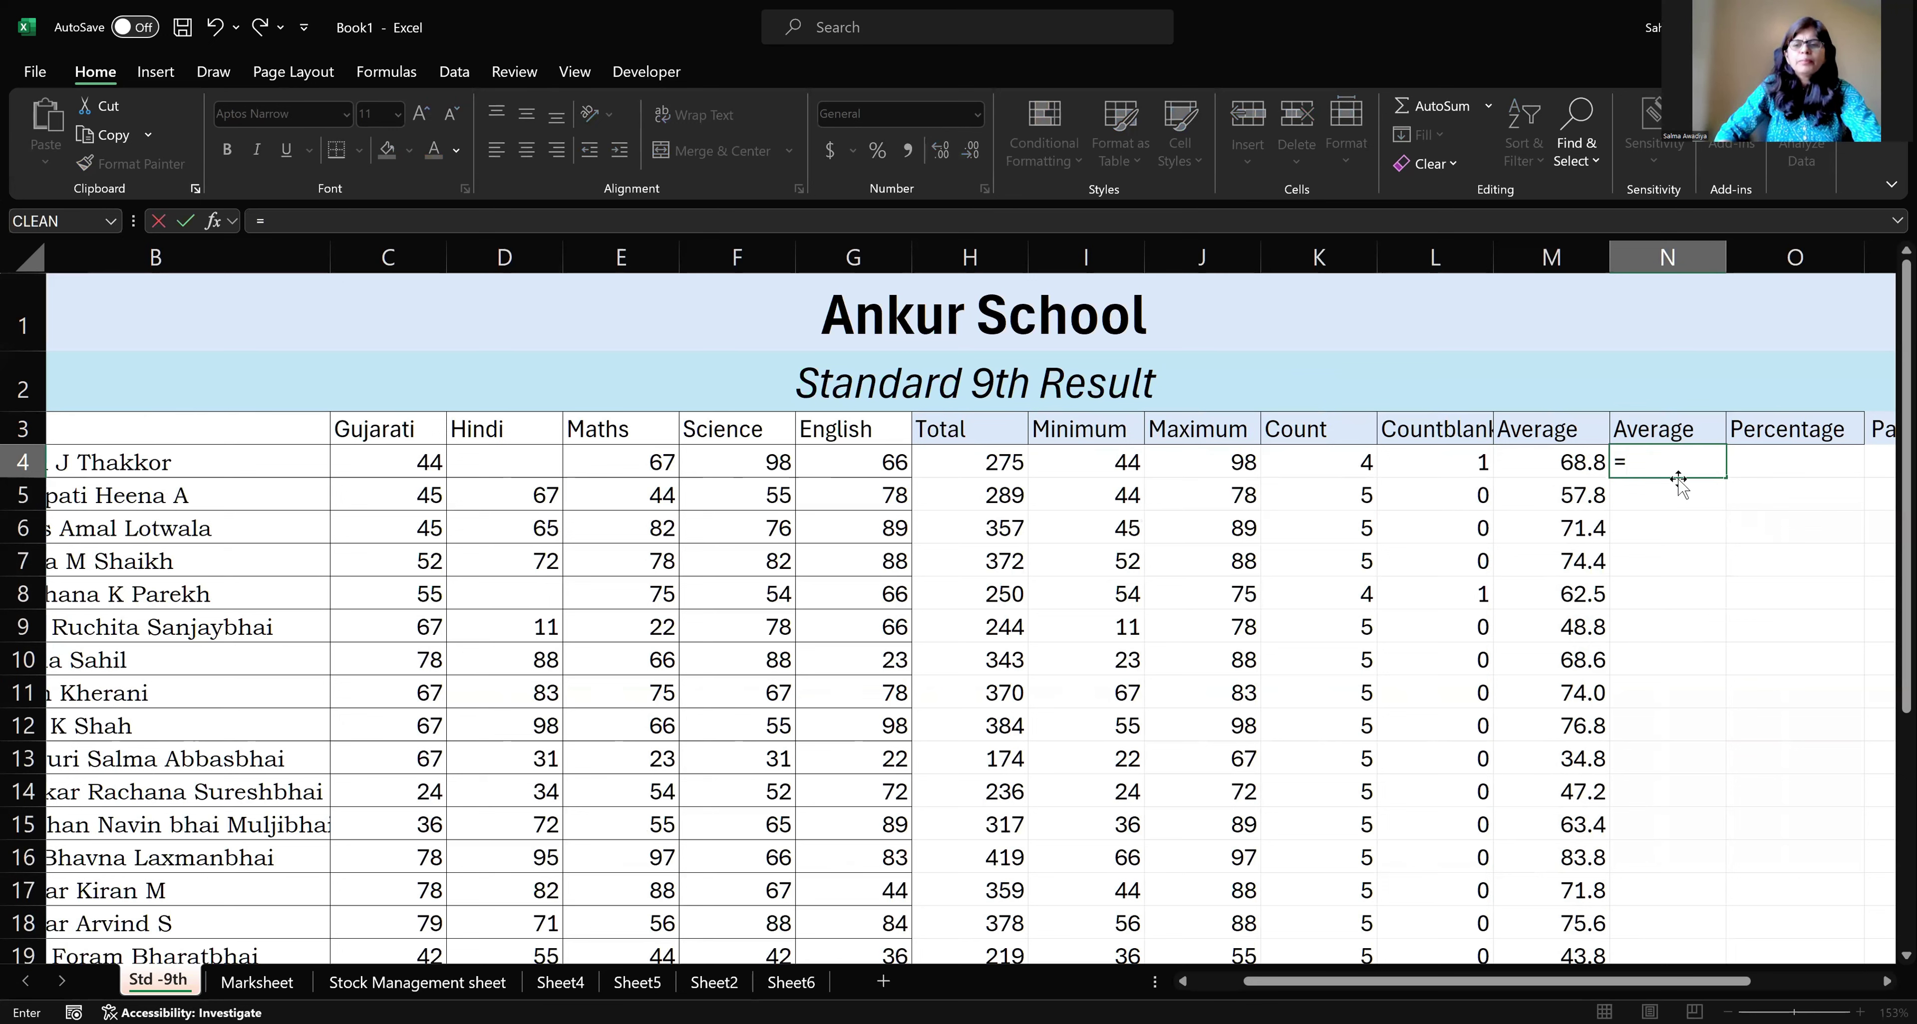
{"action": "left_click", "coordinate": [980, 467]}
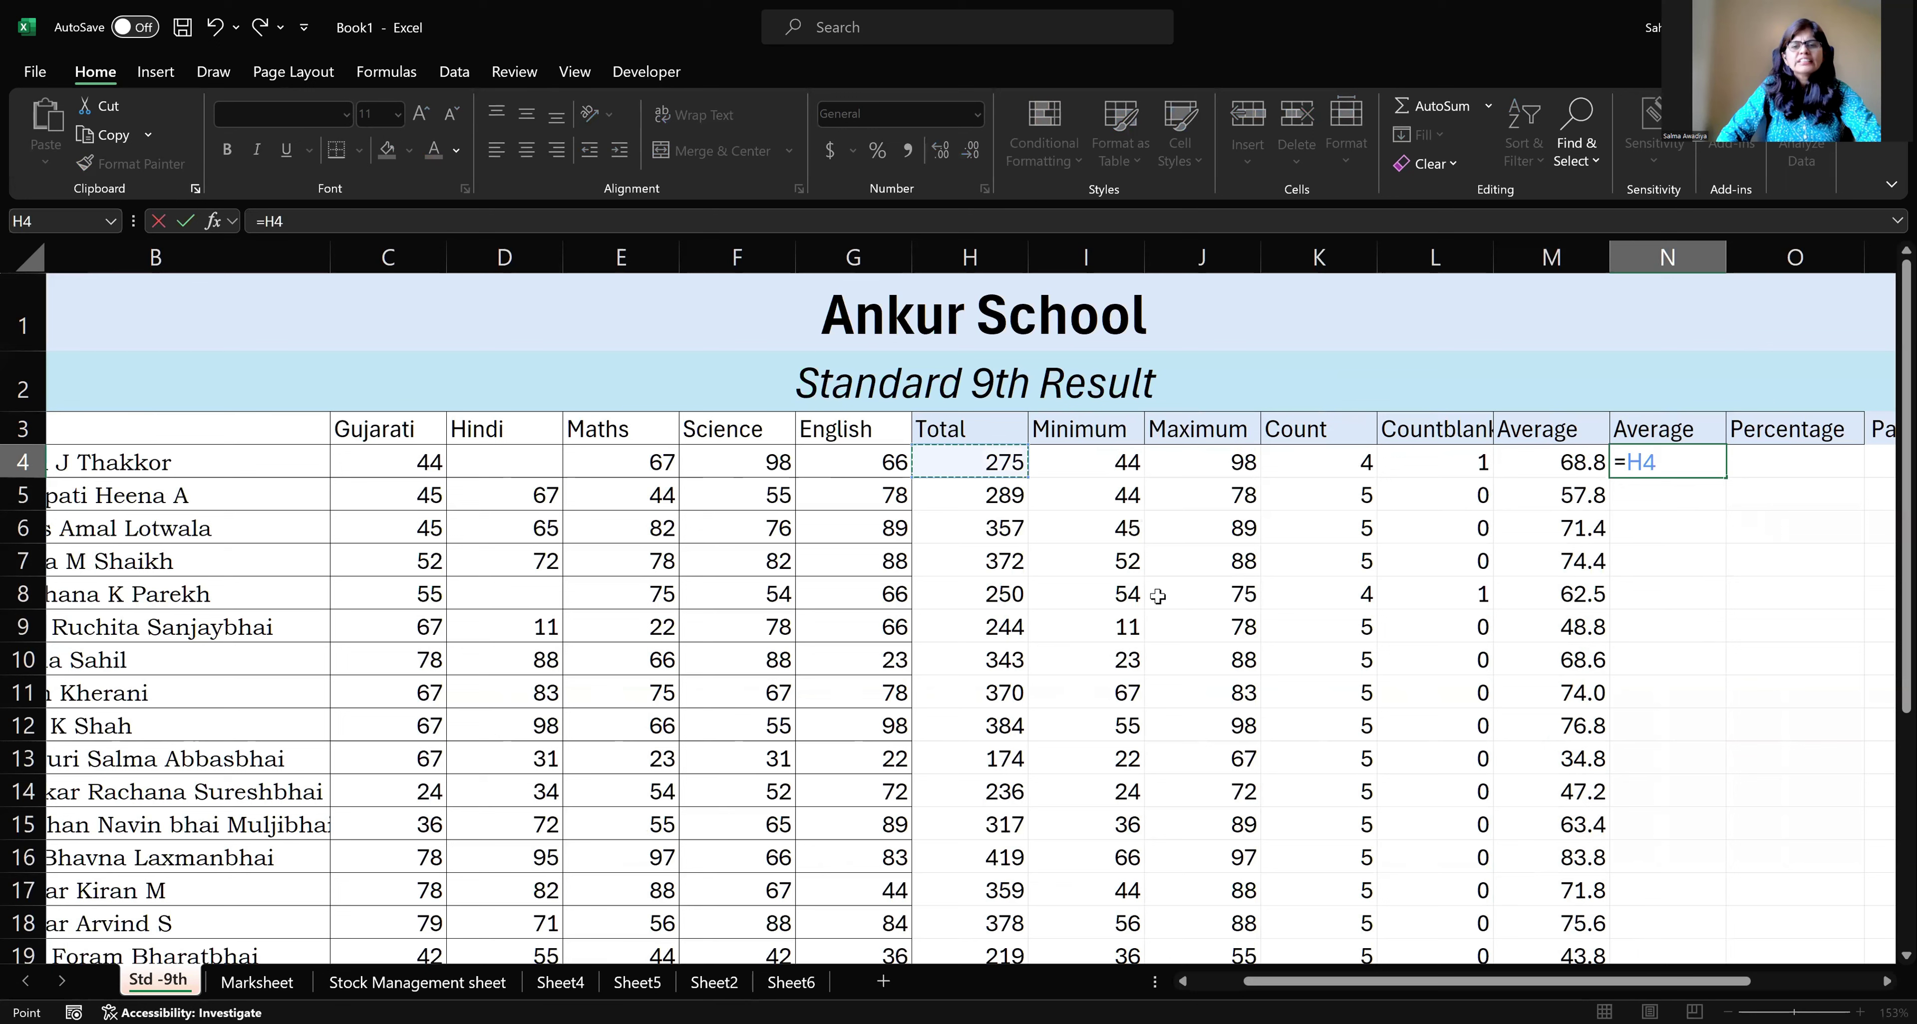
{"action": "type", "text": "/"}
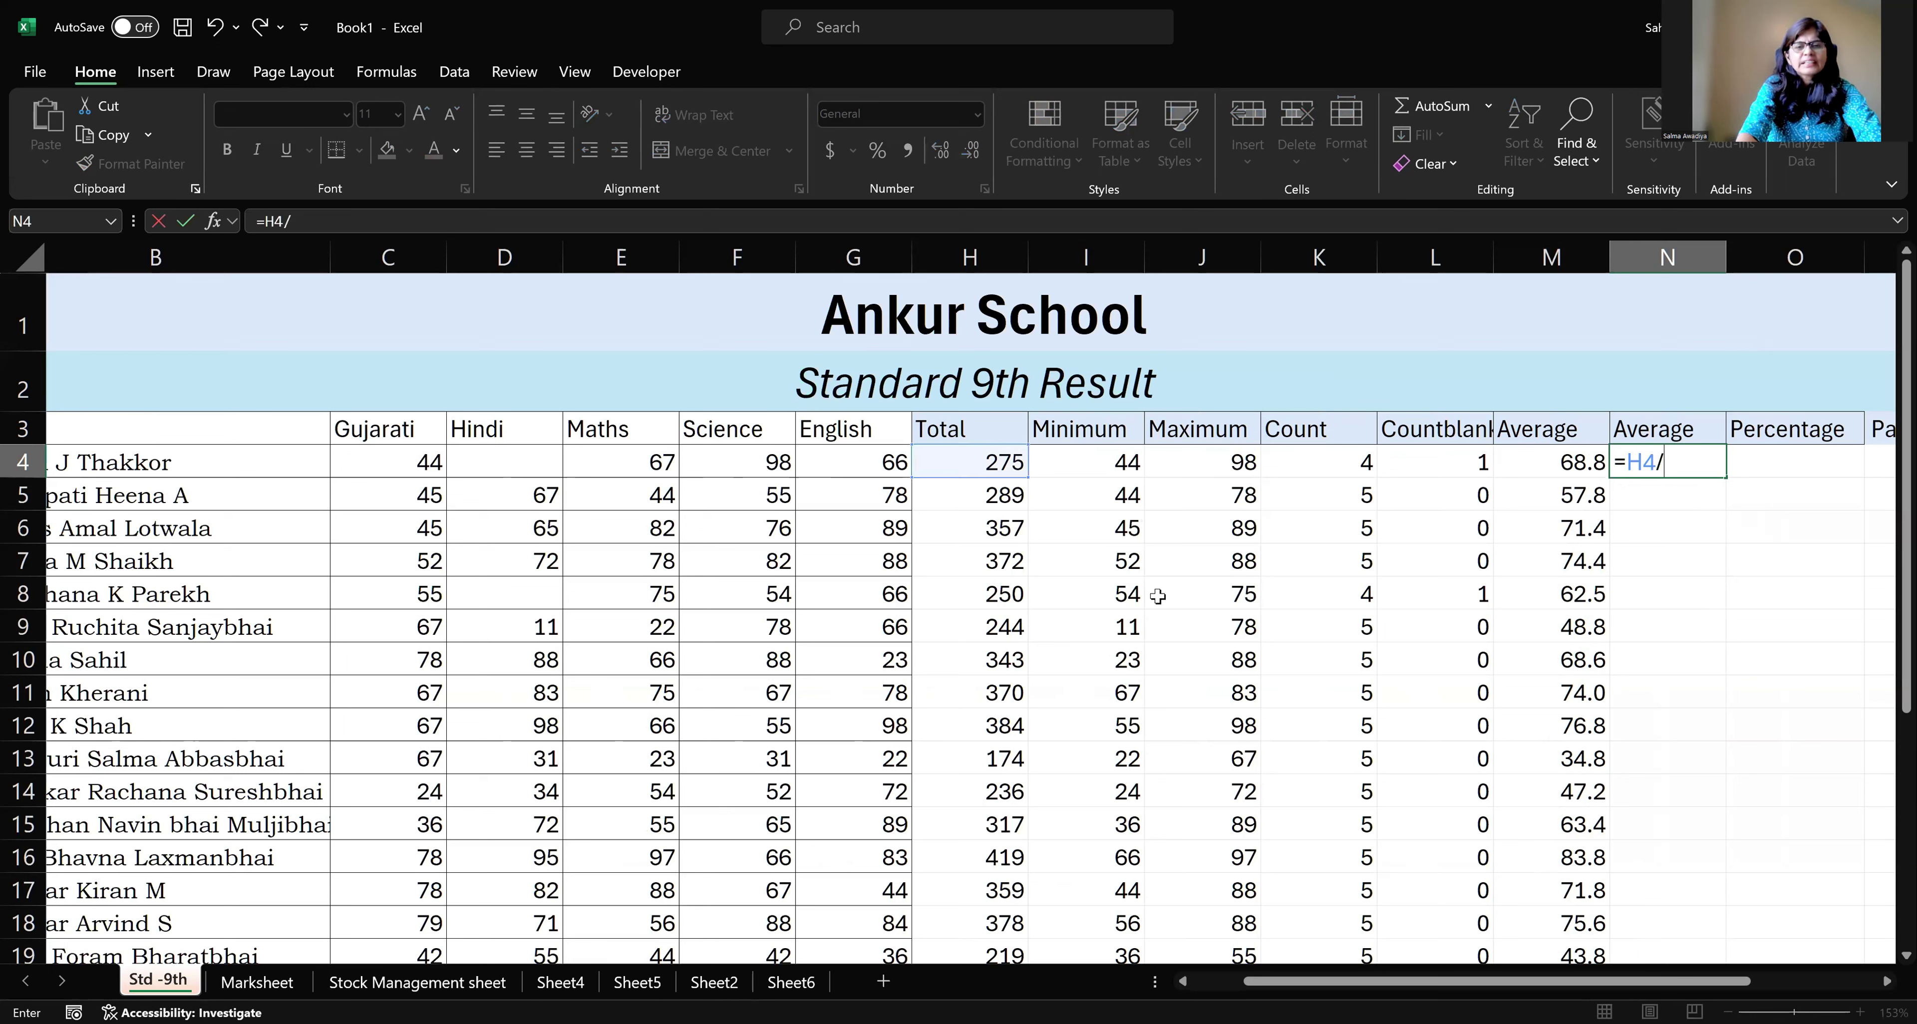
{"action": "type", "text": "5"}
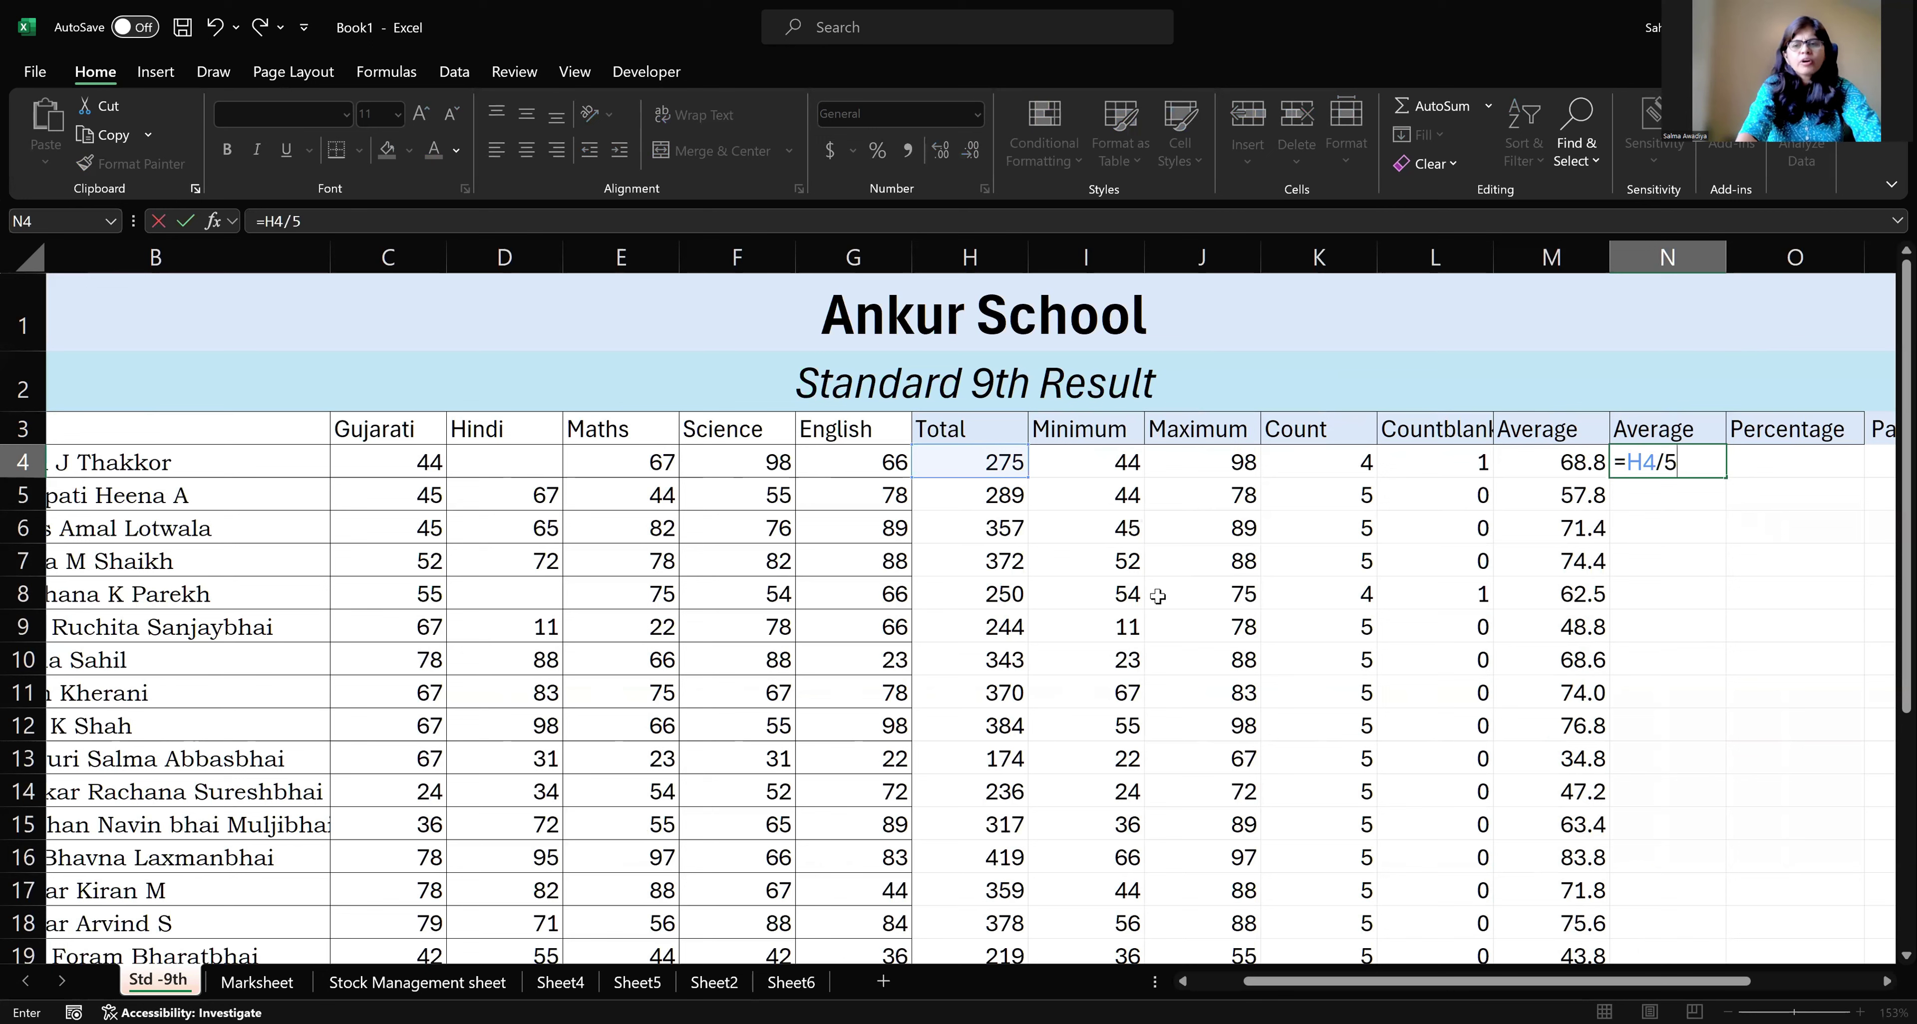
{"action": "key", "text": "Return"}
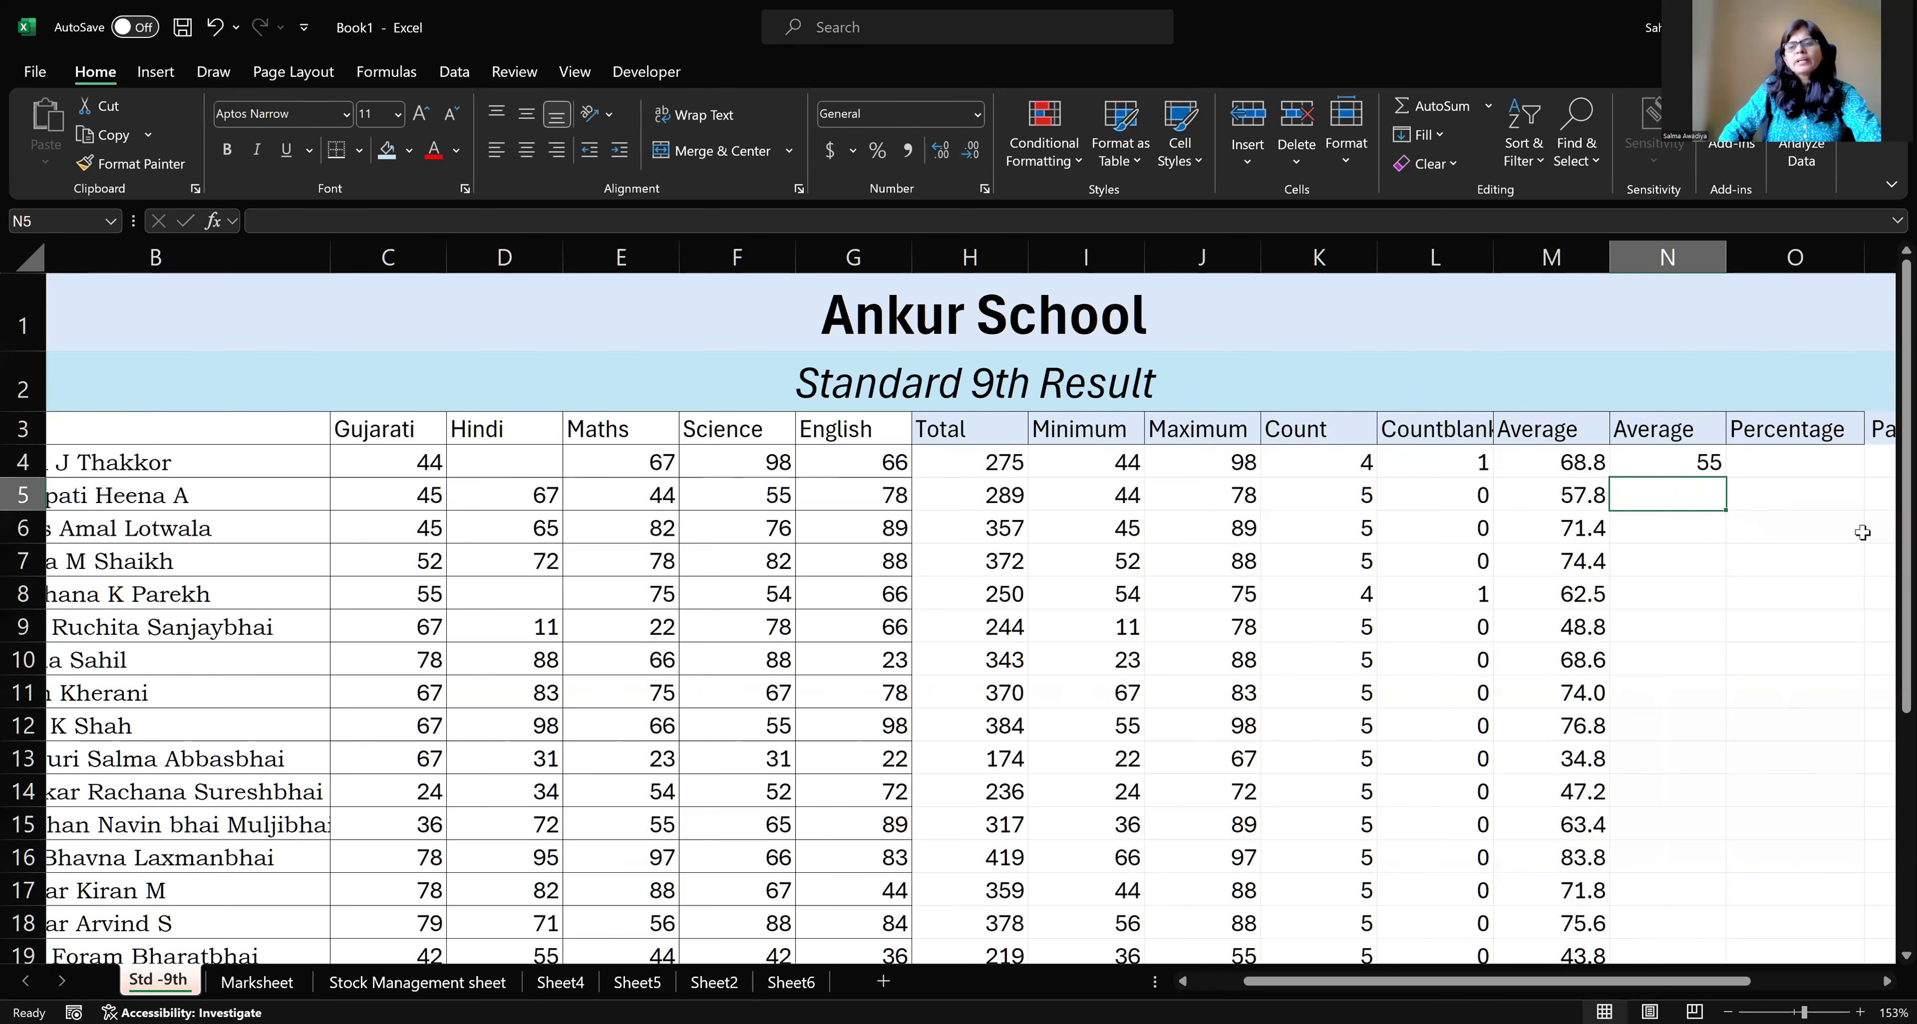
Step: Fill the N4 formula down the Average column and show the results with two decimals
{"action": "left_click", "coordinate": [1694, 465]}
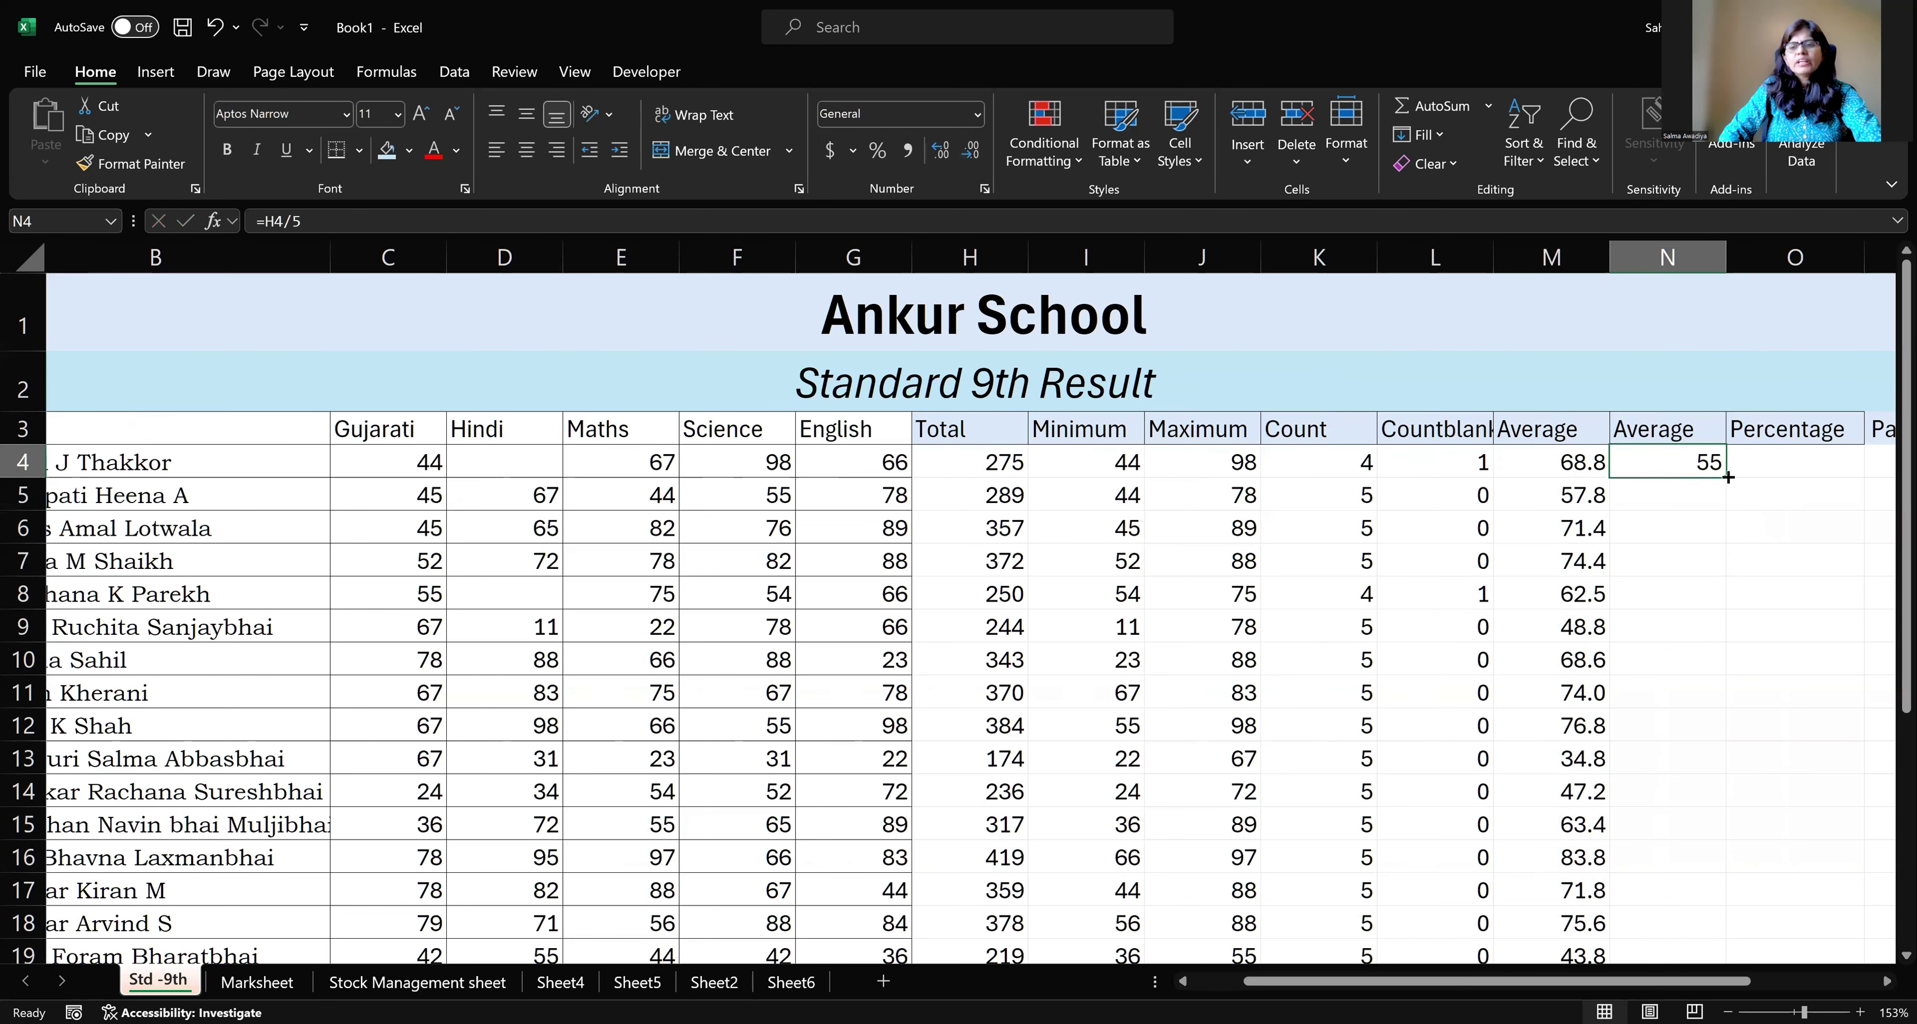
{"action": "left_click_drag", "start_coordinate": [1707, 939], "coordinate": [1712, 981]}
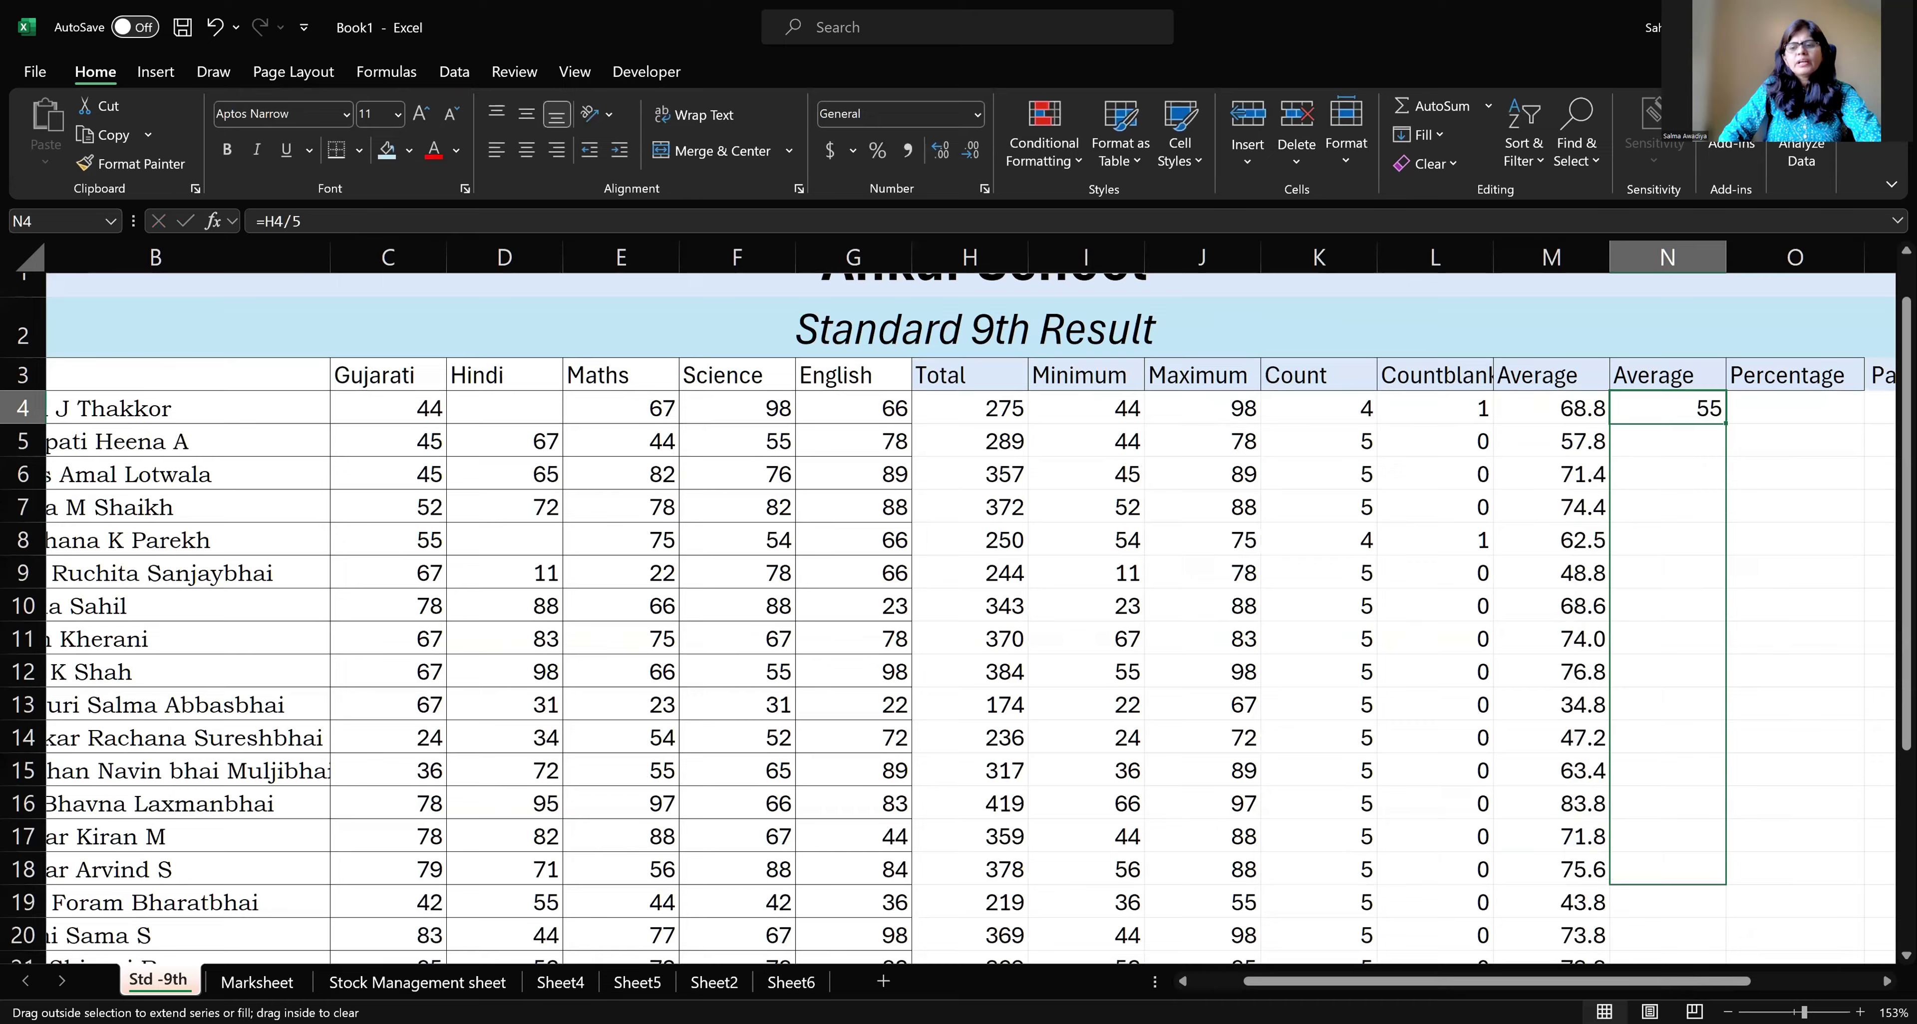
{"action": "left_click_drag", "start_coordinate": [1726, 884], "coordinate": [1719, 883]}
{"action": "scroll", "coordinate": [1617, 797], "scroll_direction": "up", "scroll_amount": 2}
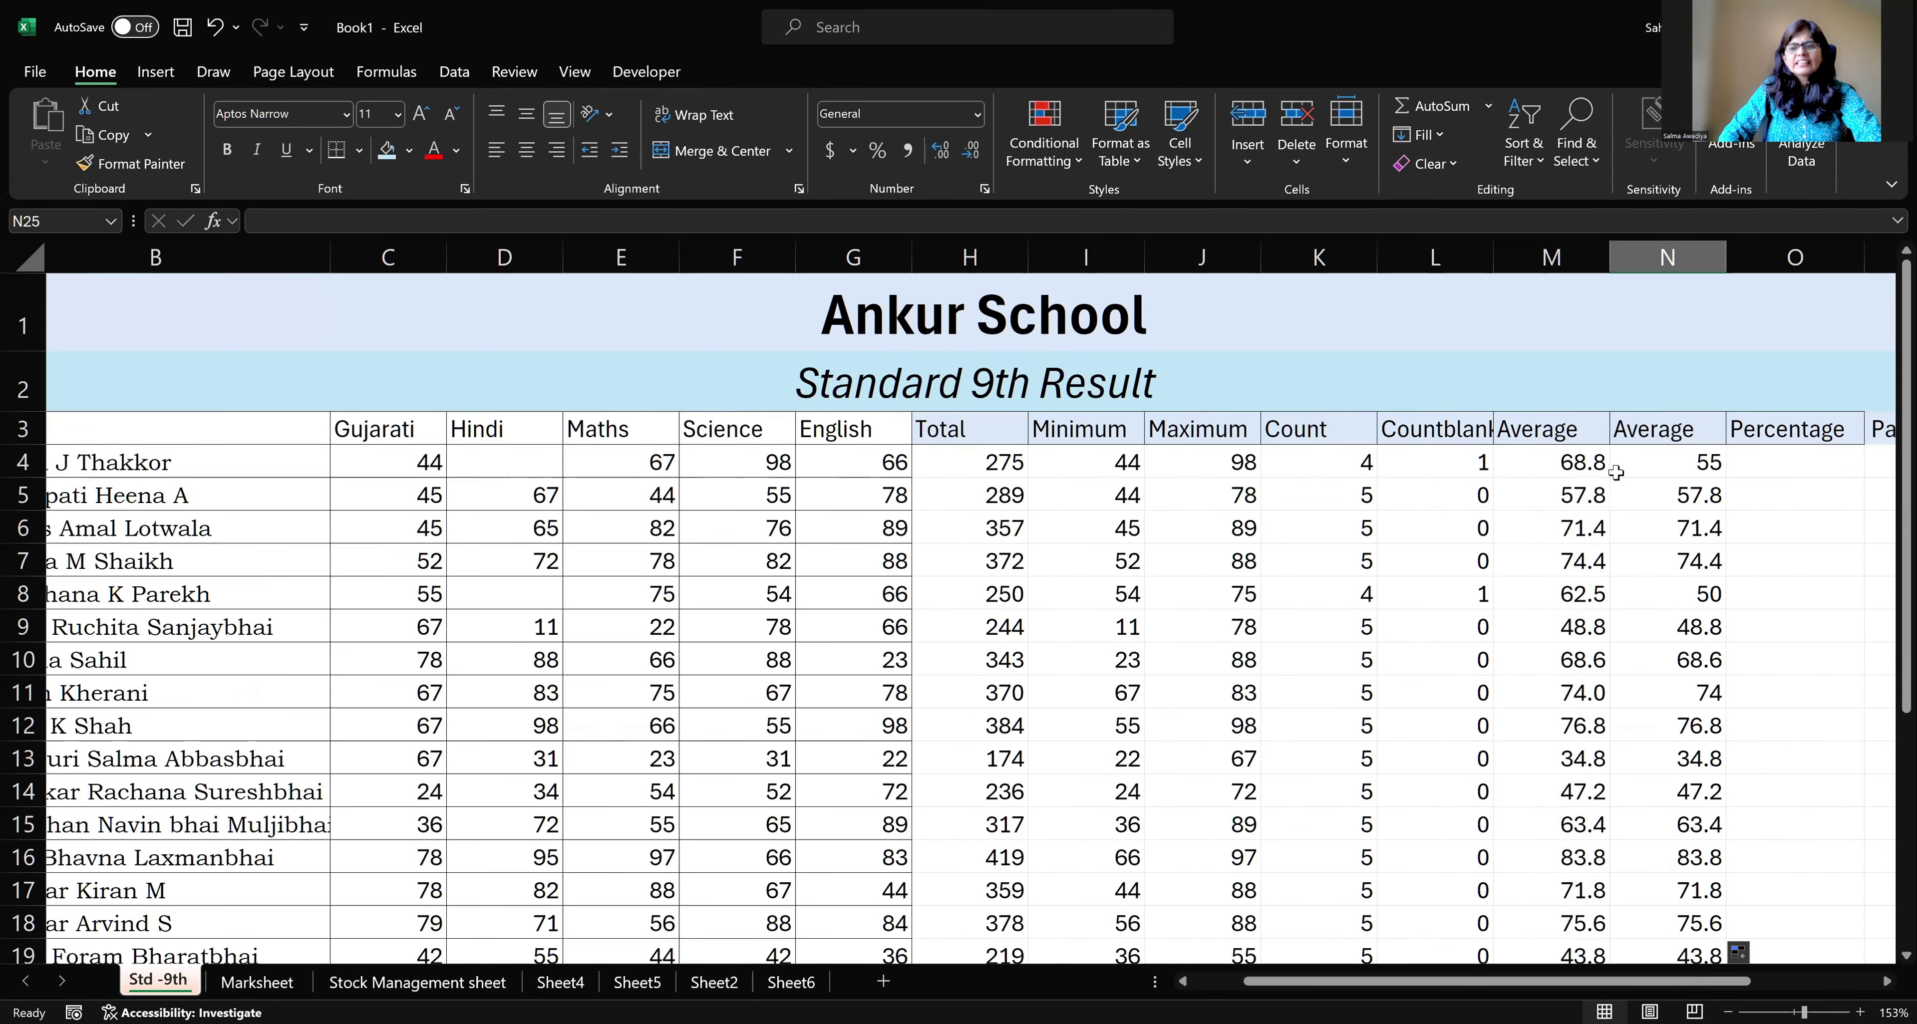
{"action": "left_click_drag", "start_coordinate": [1644, 462], "coordinate": [1670, 932]}
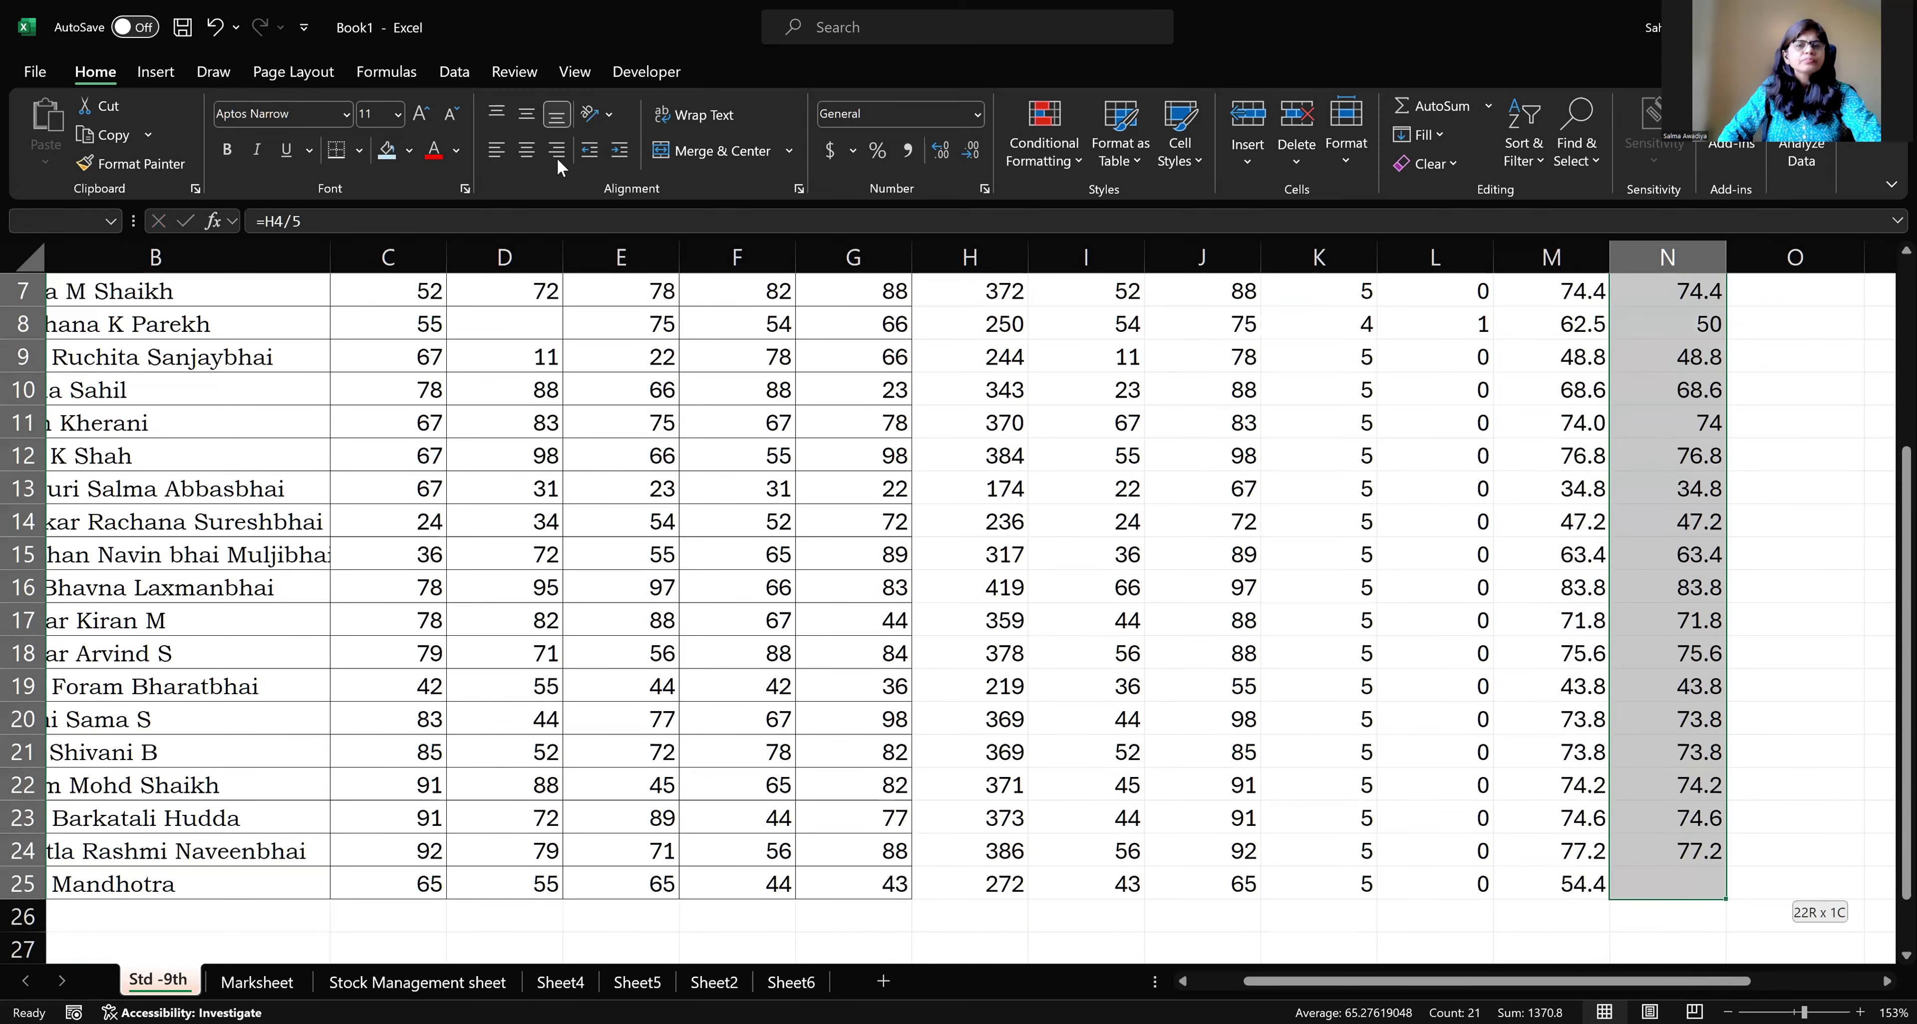
{"action": "scroll", "coordinate": [1299, 405], "scroll_direction": "up", "scroll_amount": 2}
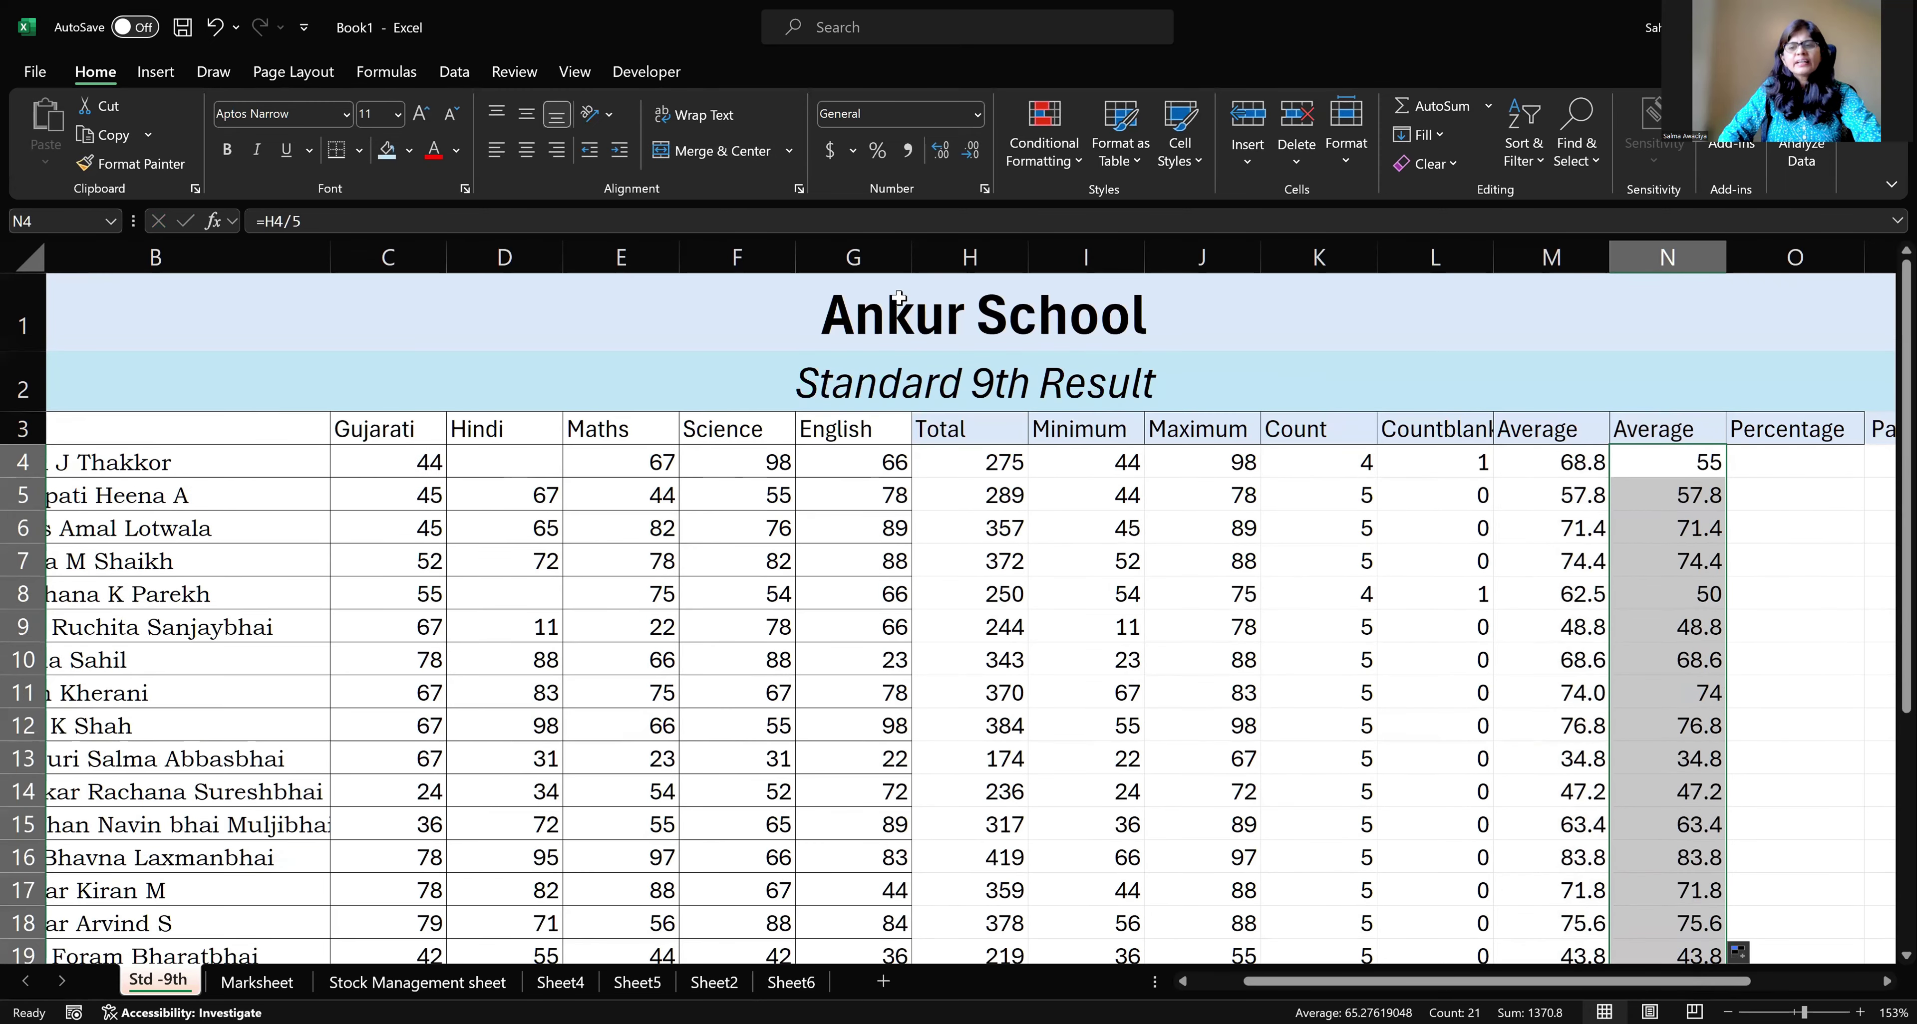
{"action": "left_click", "coordinate": [942, 151]}
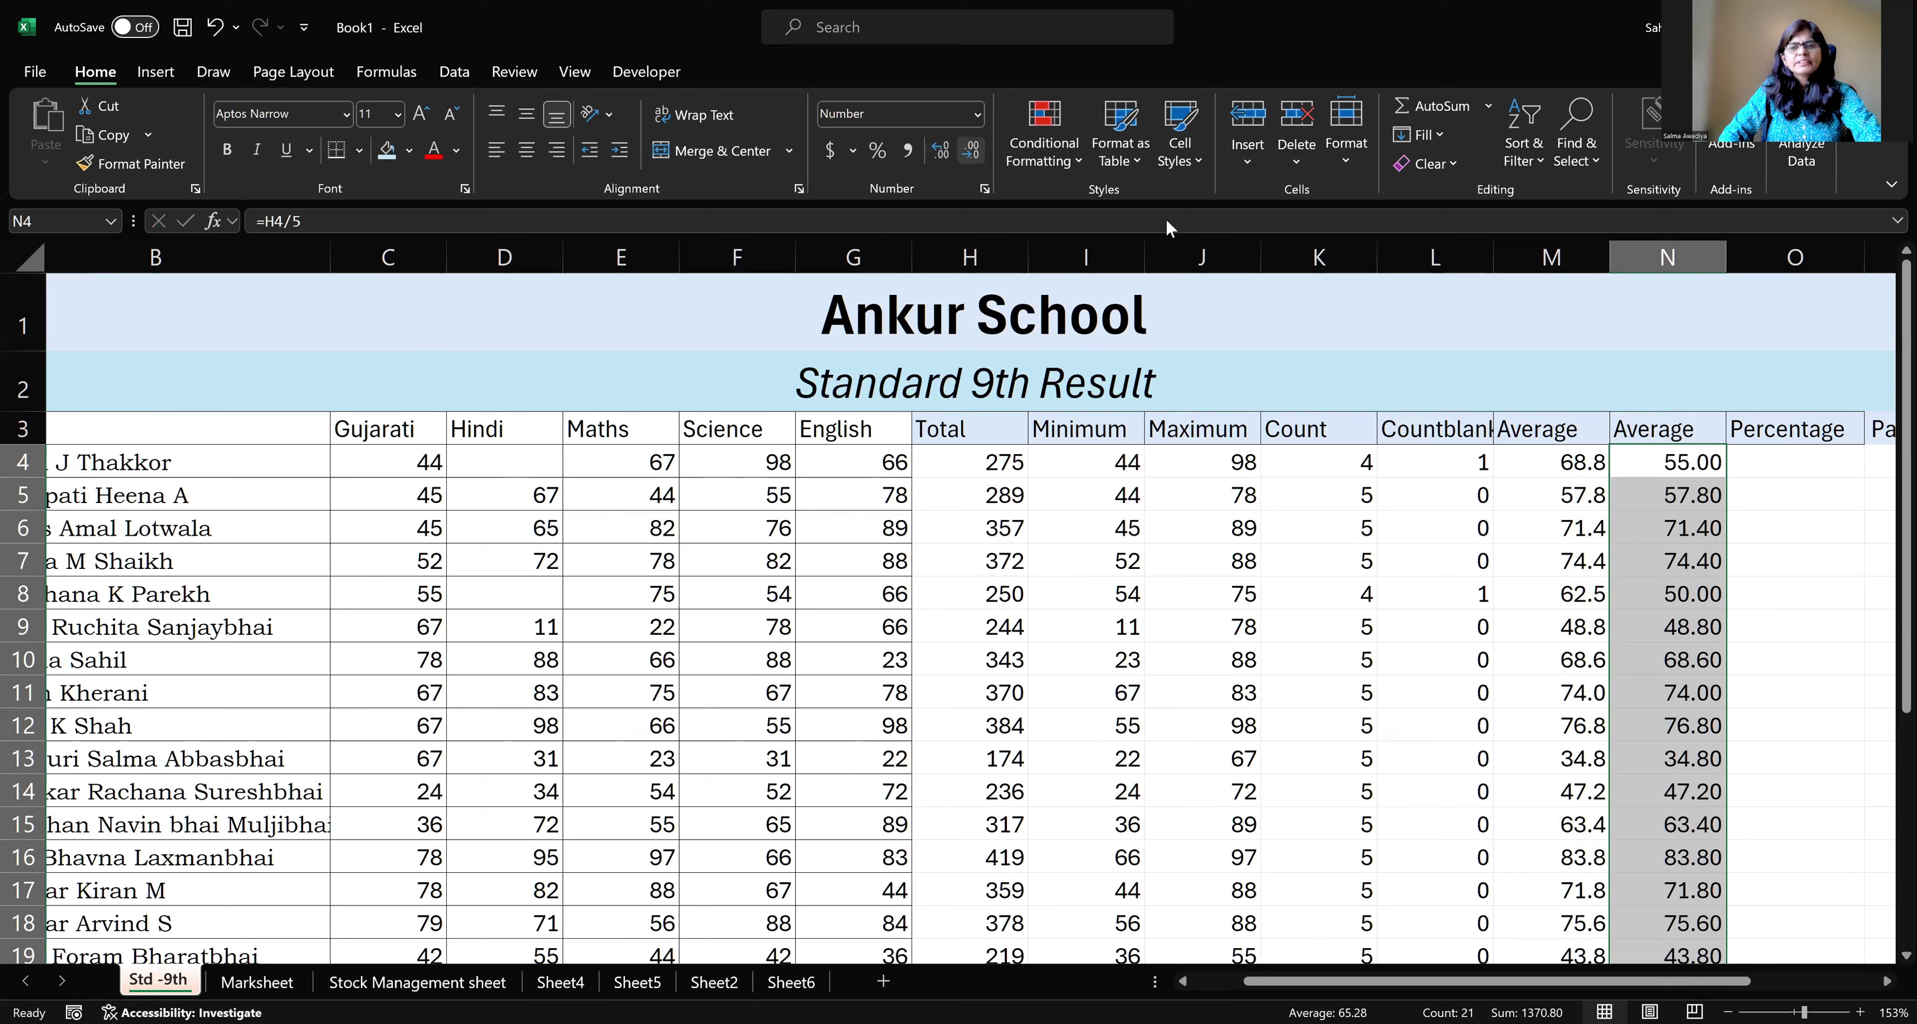
{"action": "left_click", "coordinate": [1786, 471]}
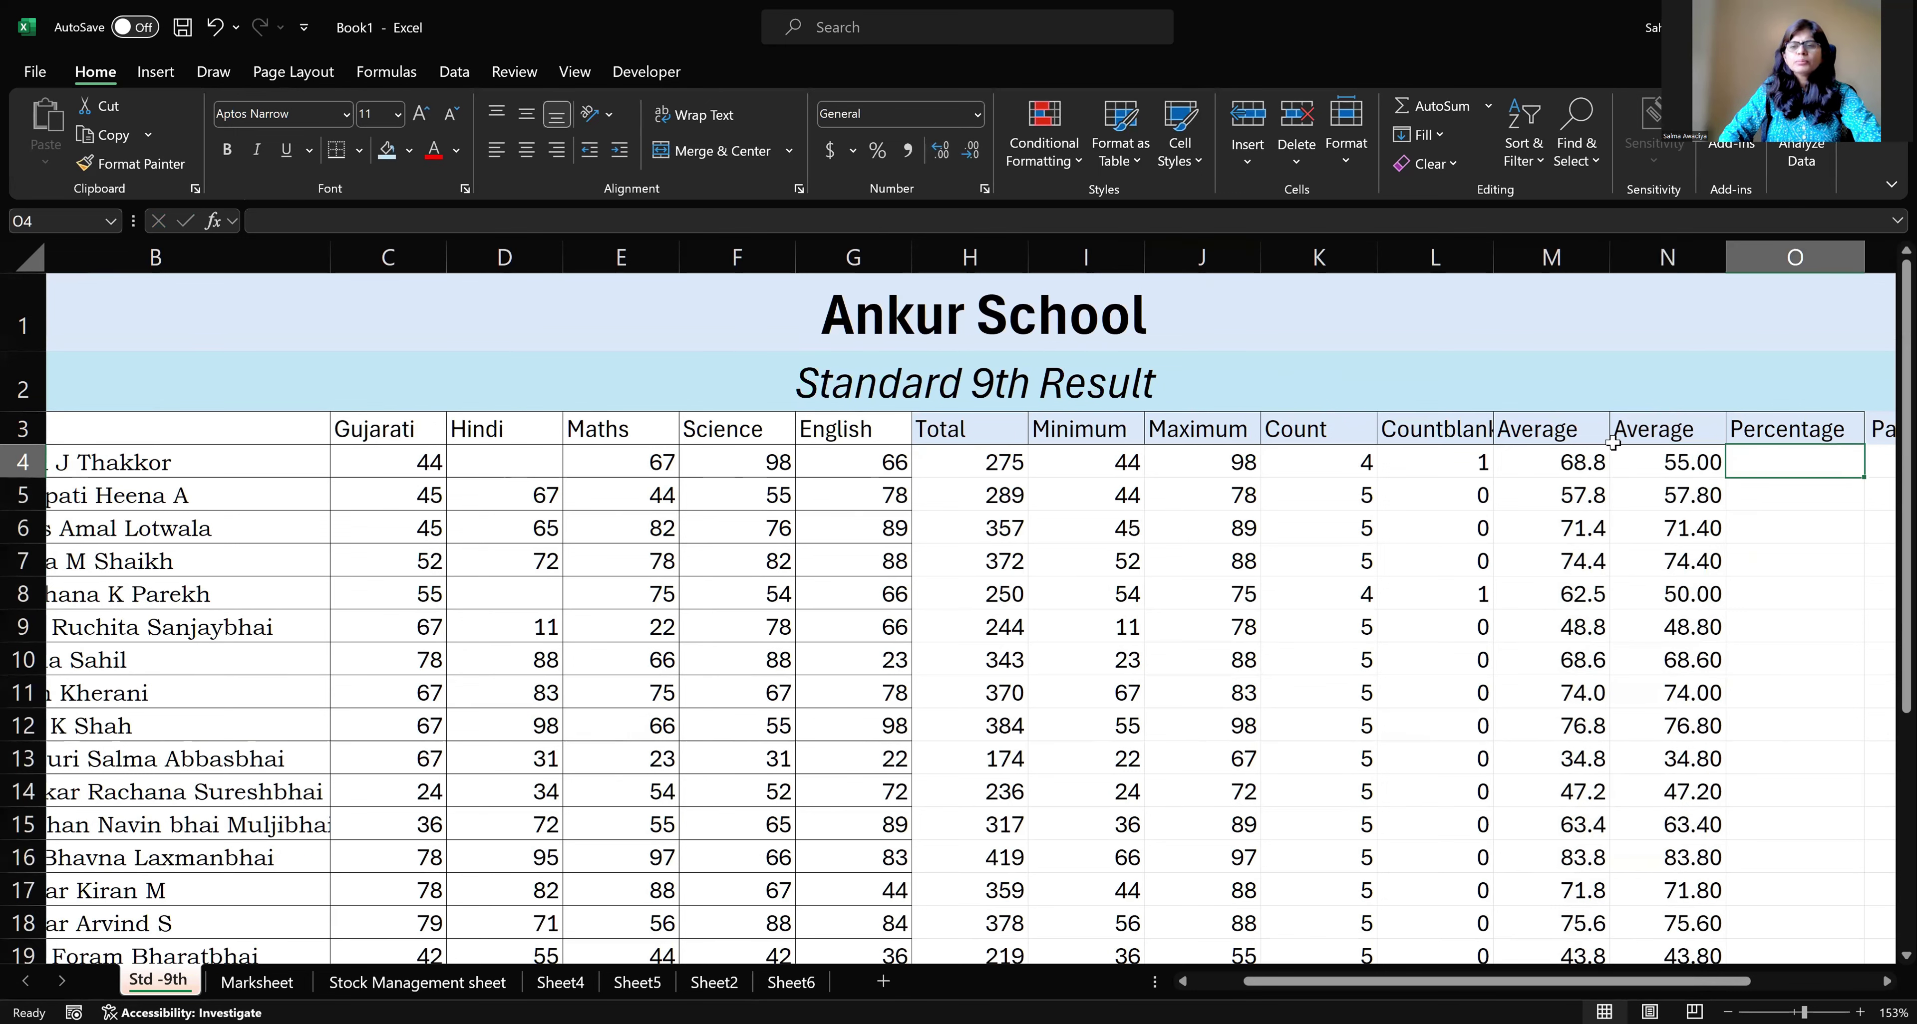
Step: Enter the missing Hindi marks: 66 in D4 and 75 in D8
{"action": "left_click", "coordinate": [543, 469]}
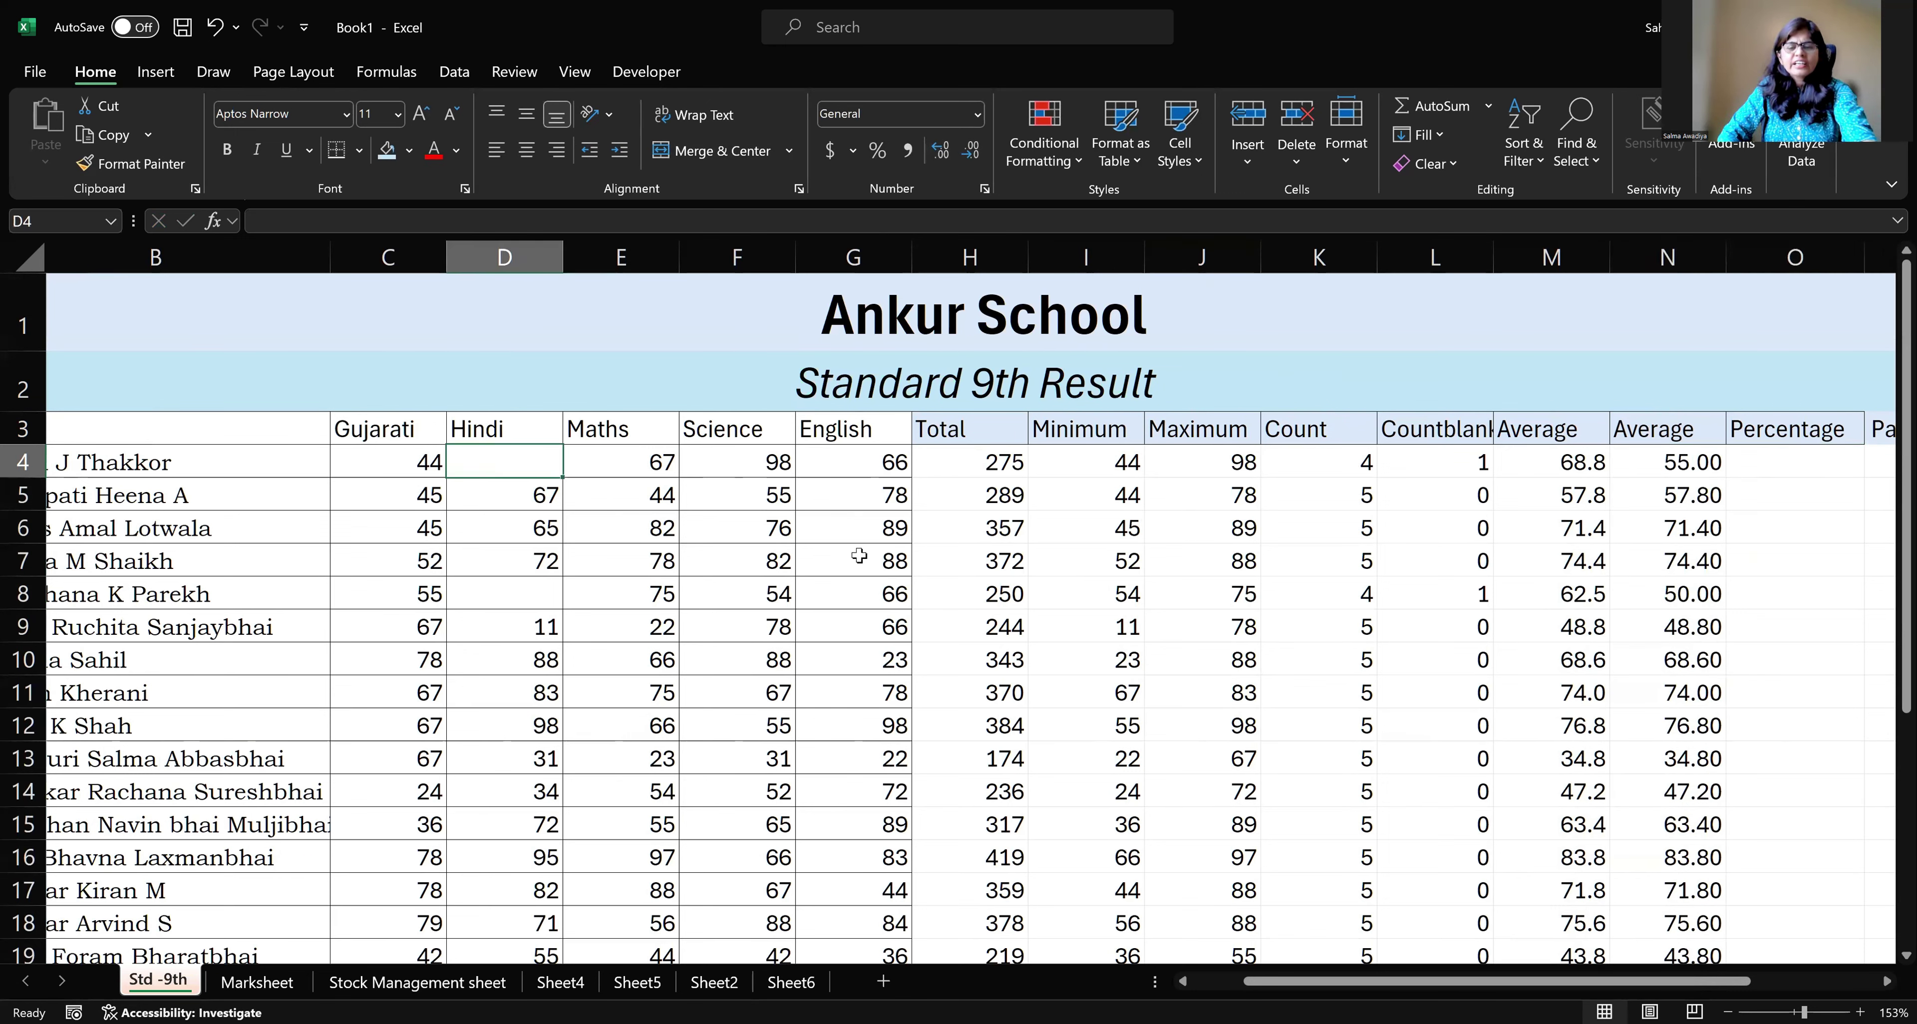
{"action": "type", "text": "66"}
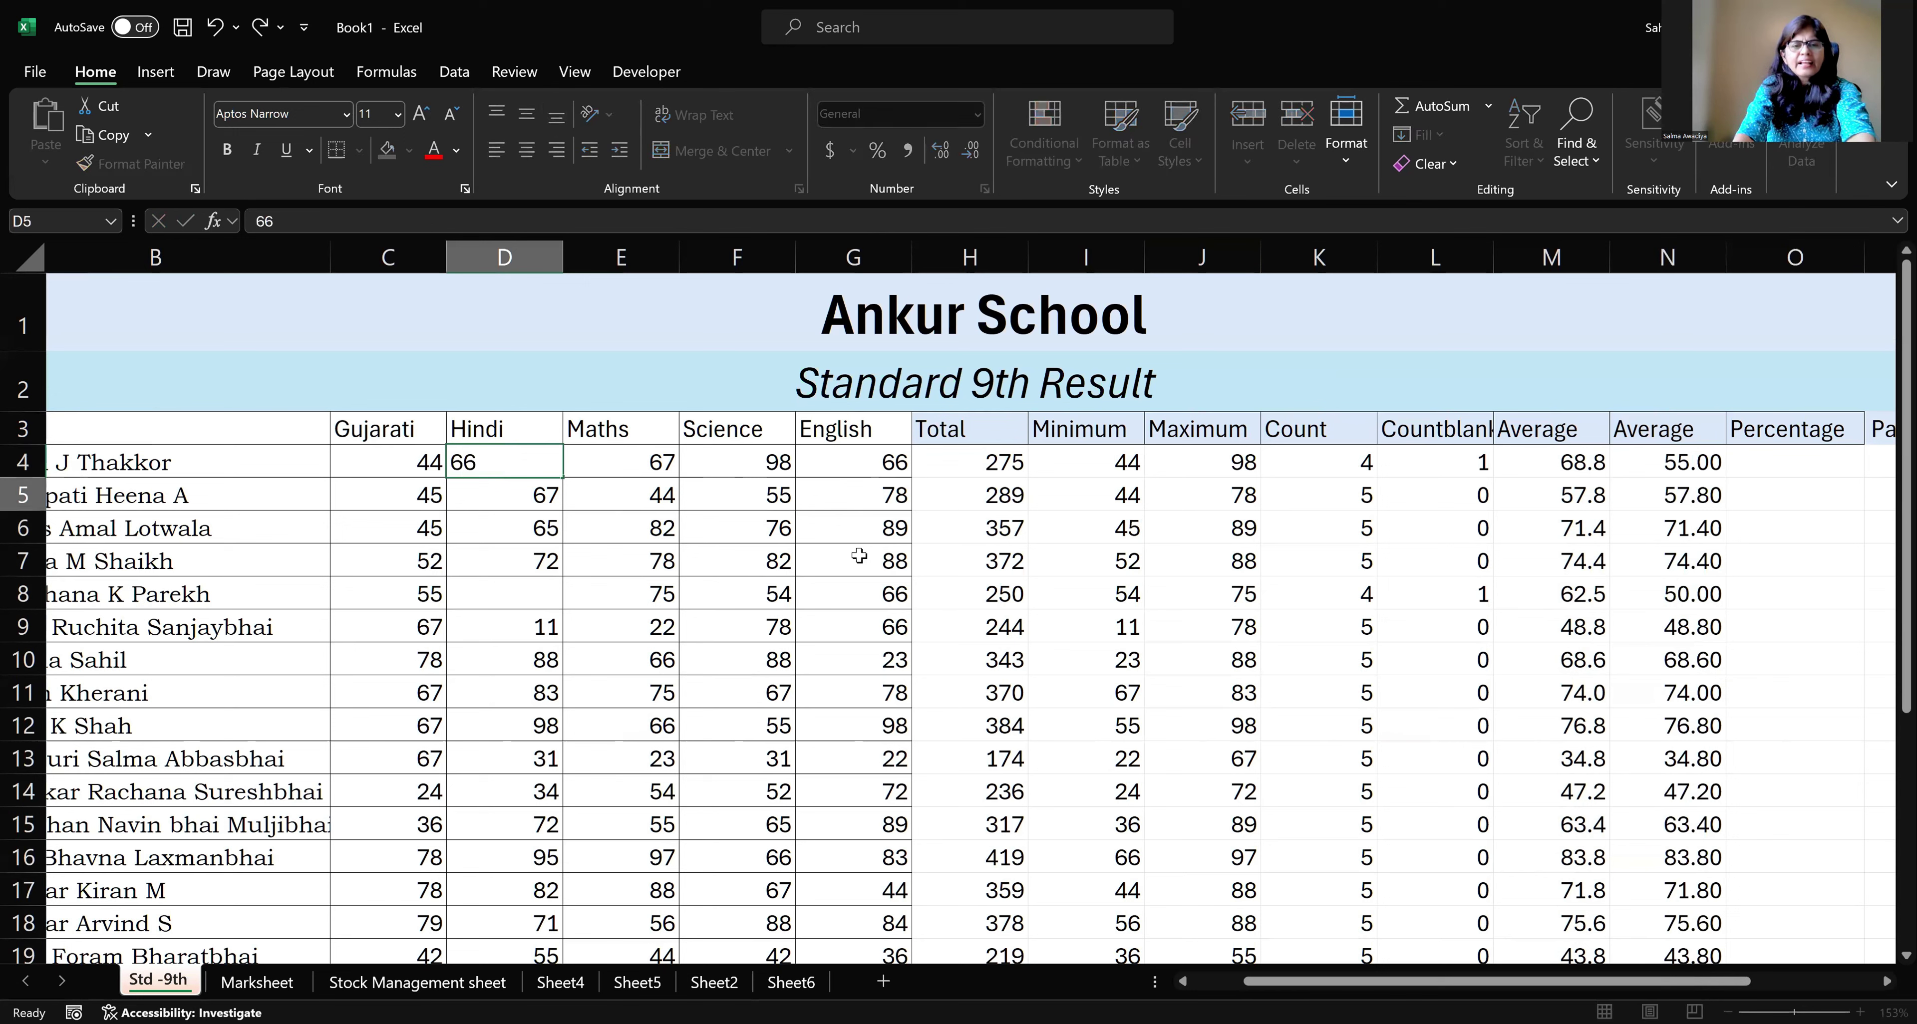
{"action": "key", "text": "Return"}
{"action": "key", "text": "Down"}
{"action": "key", "text": "Down"}
{"action": "key", "text": "Down"}
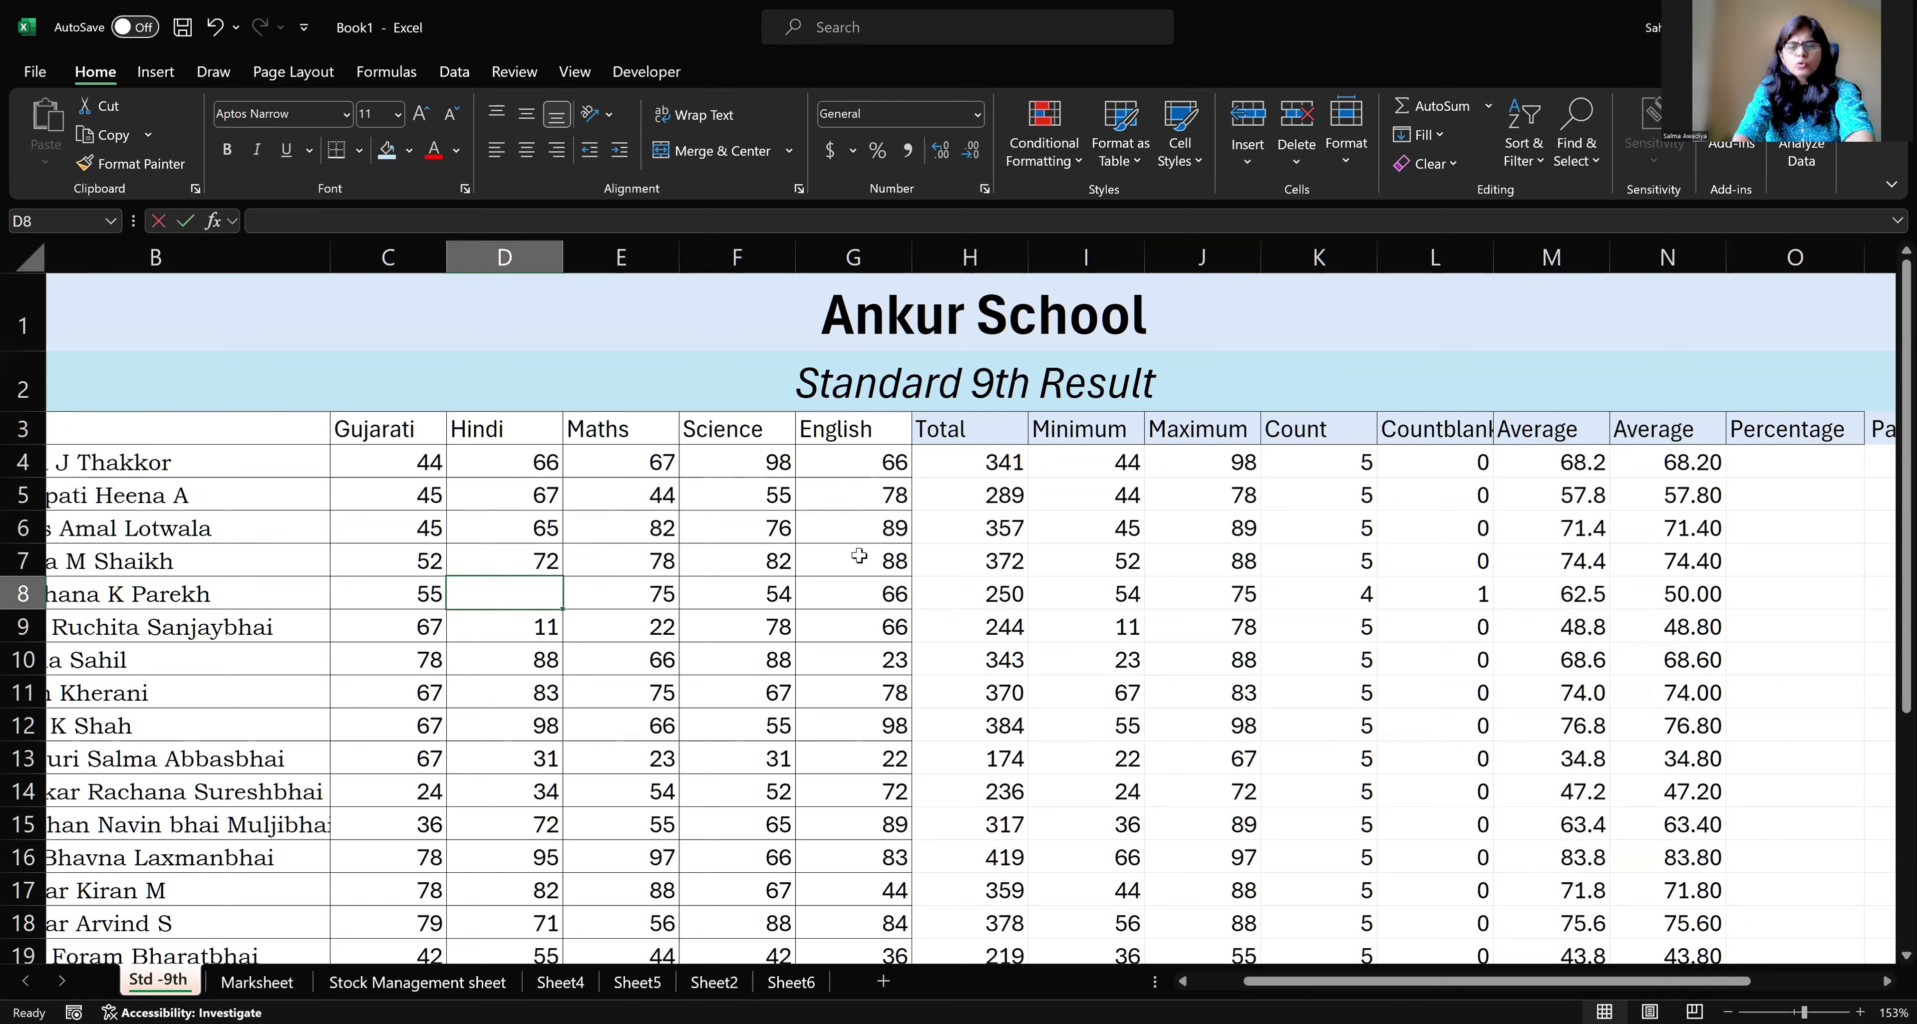
{"action": "type", "text": "75"}
{"action": "key", "text": "Return"}
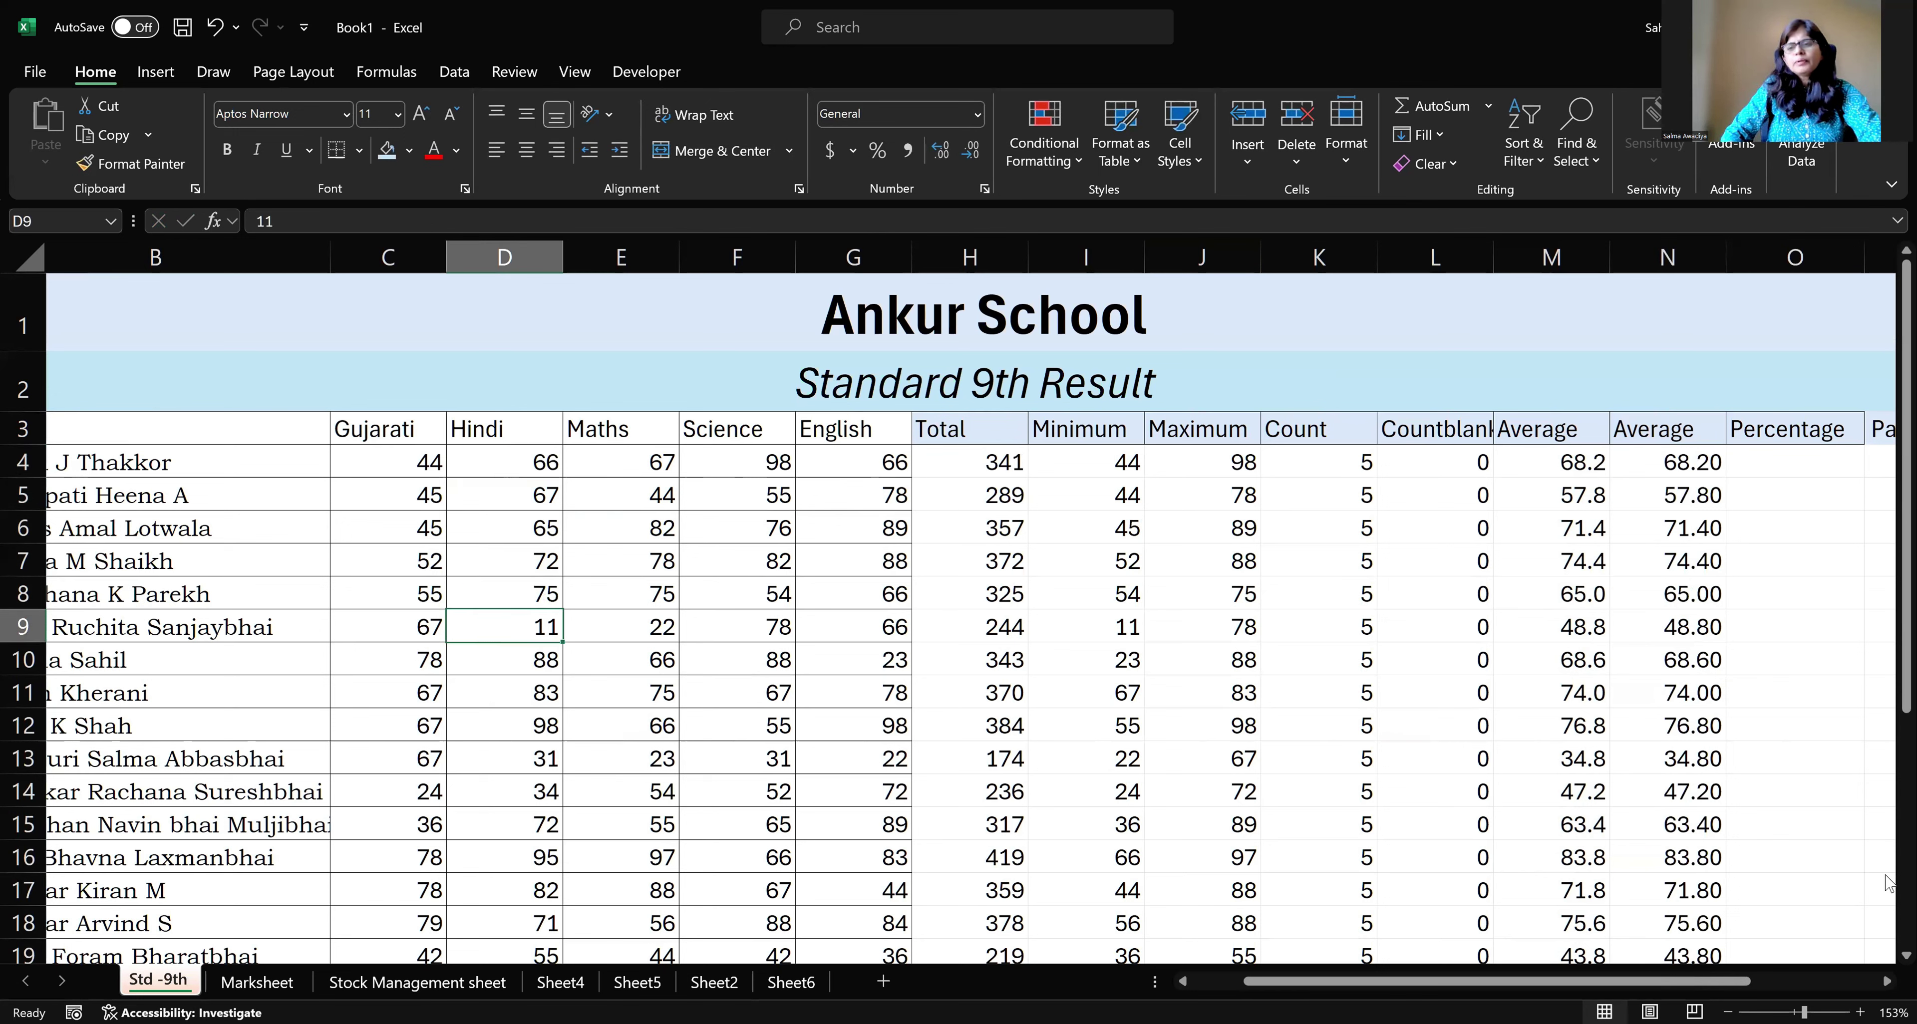
{"action": "left_click", "coordinate": [1782, 460]}
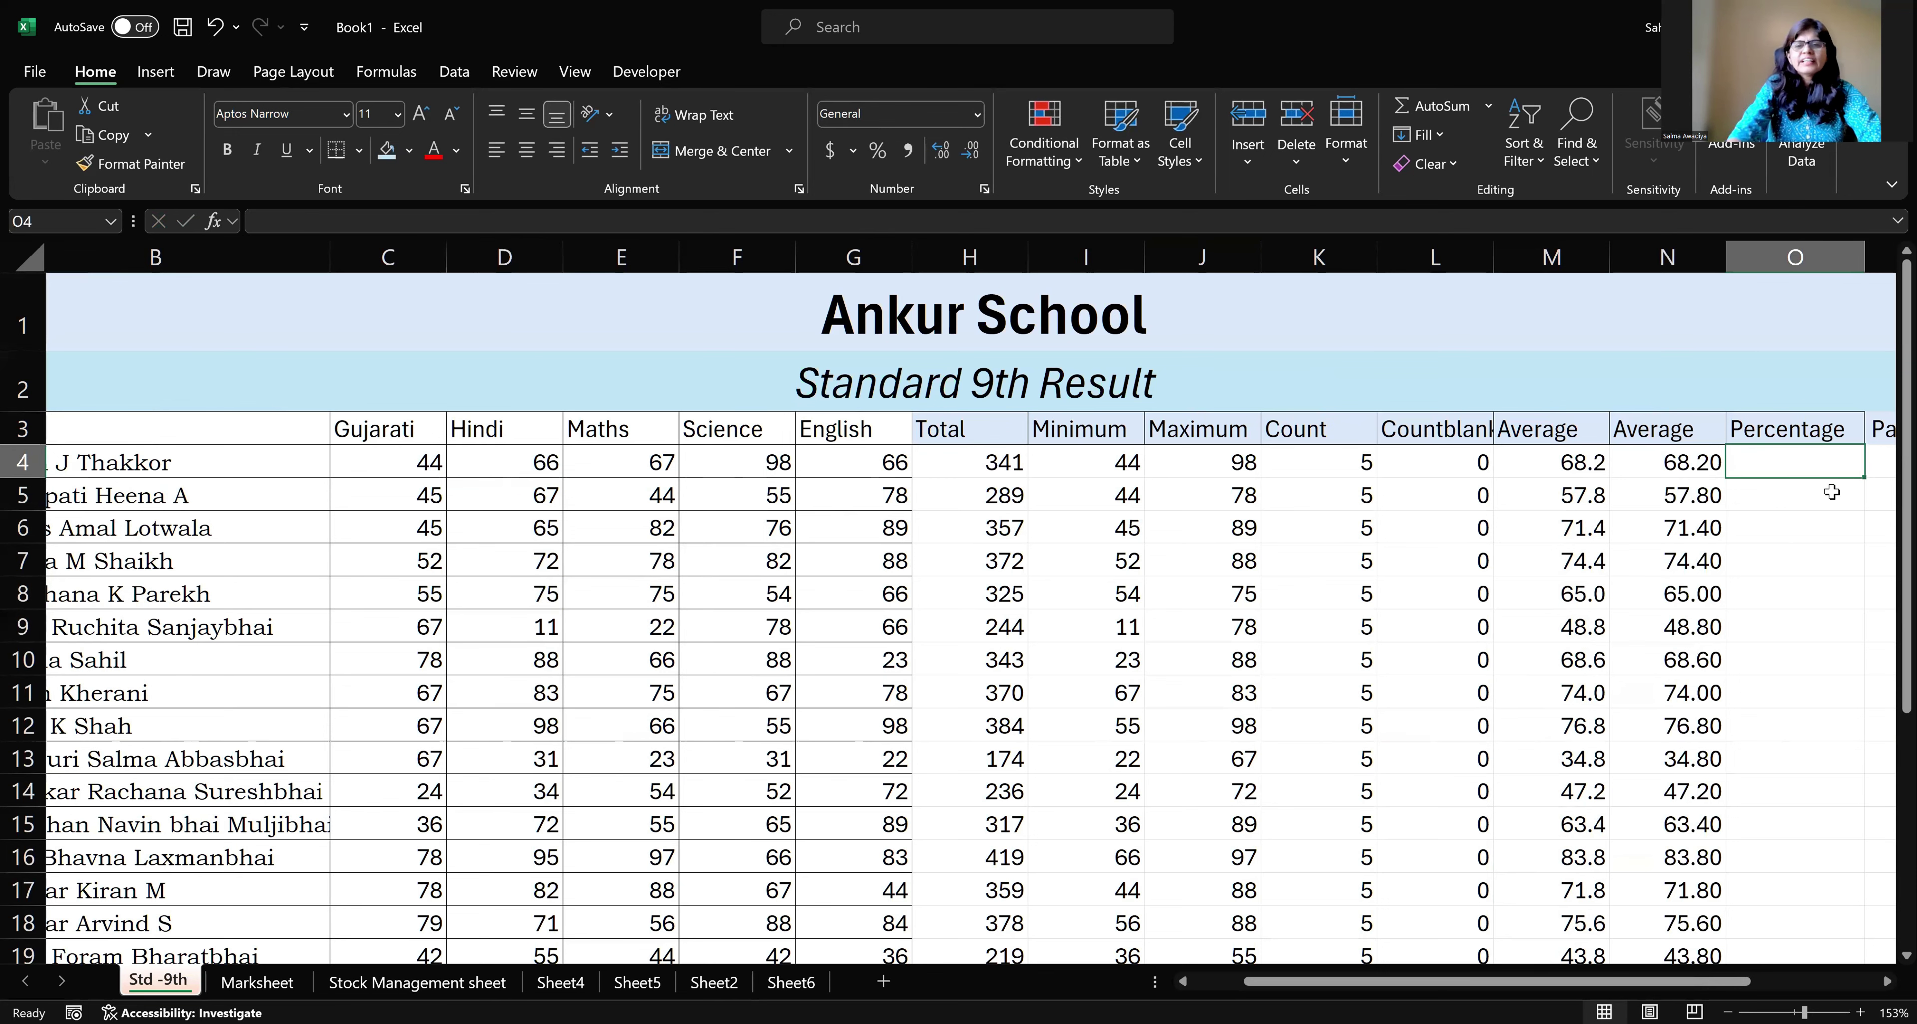
{"action": "key", "text": "Right"}
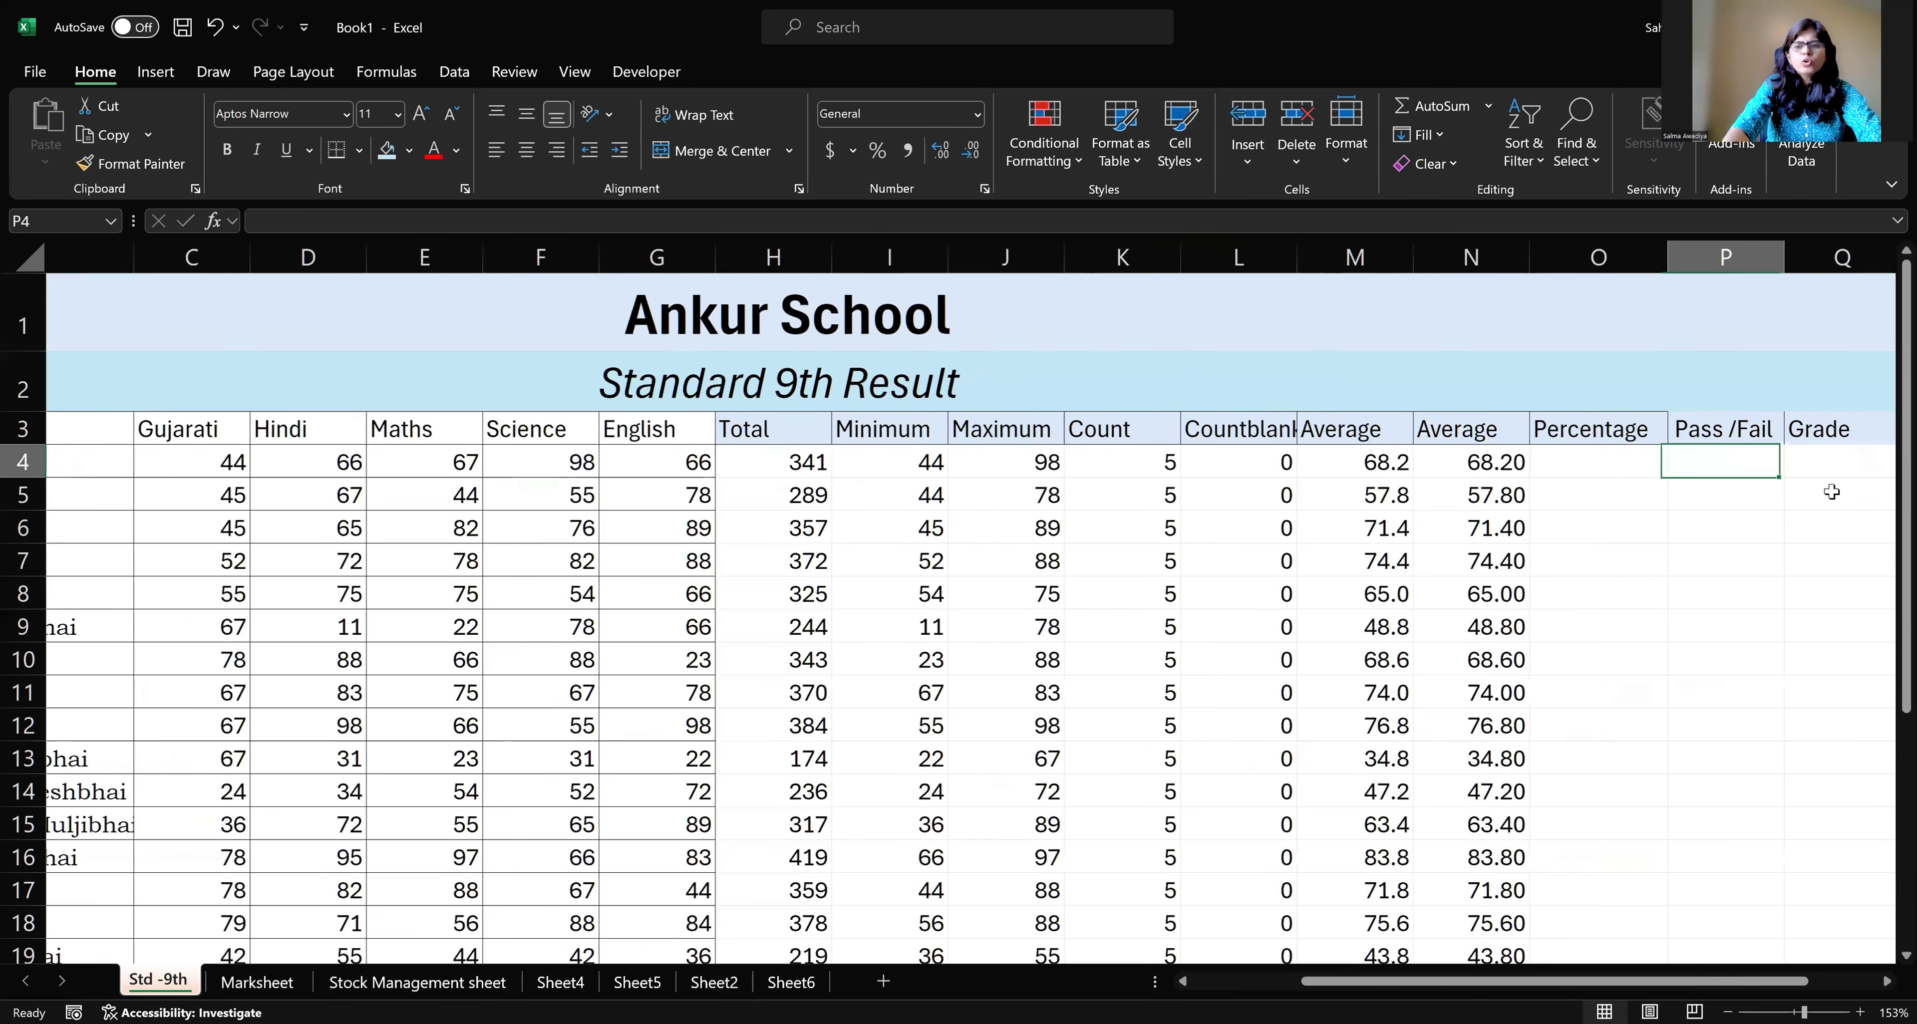
{"action": "key", "text": "Left"}
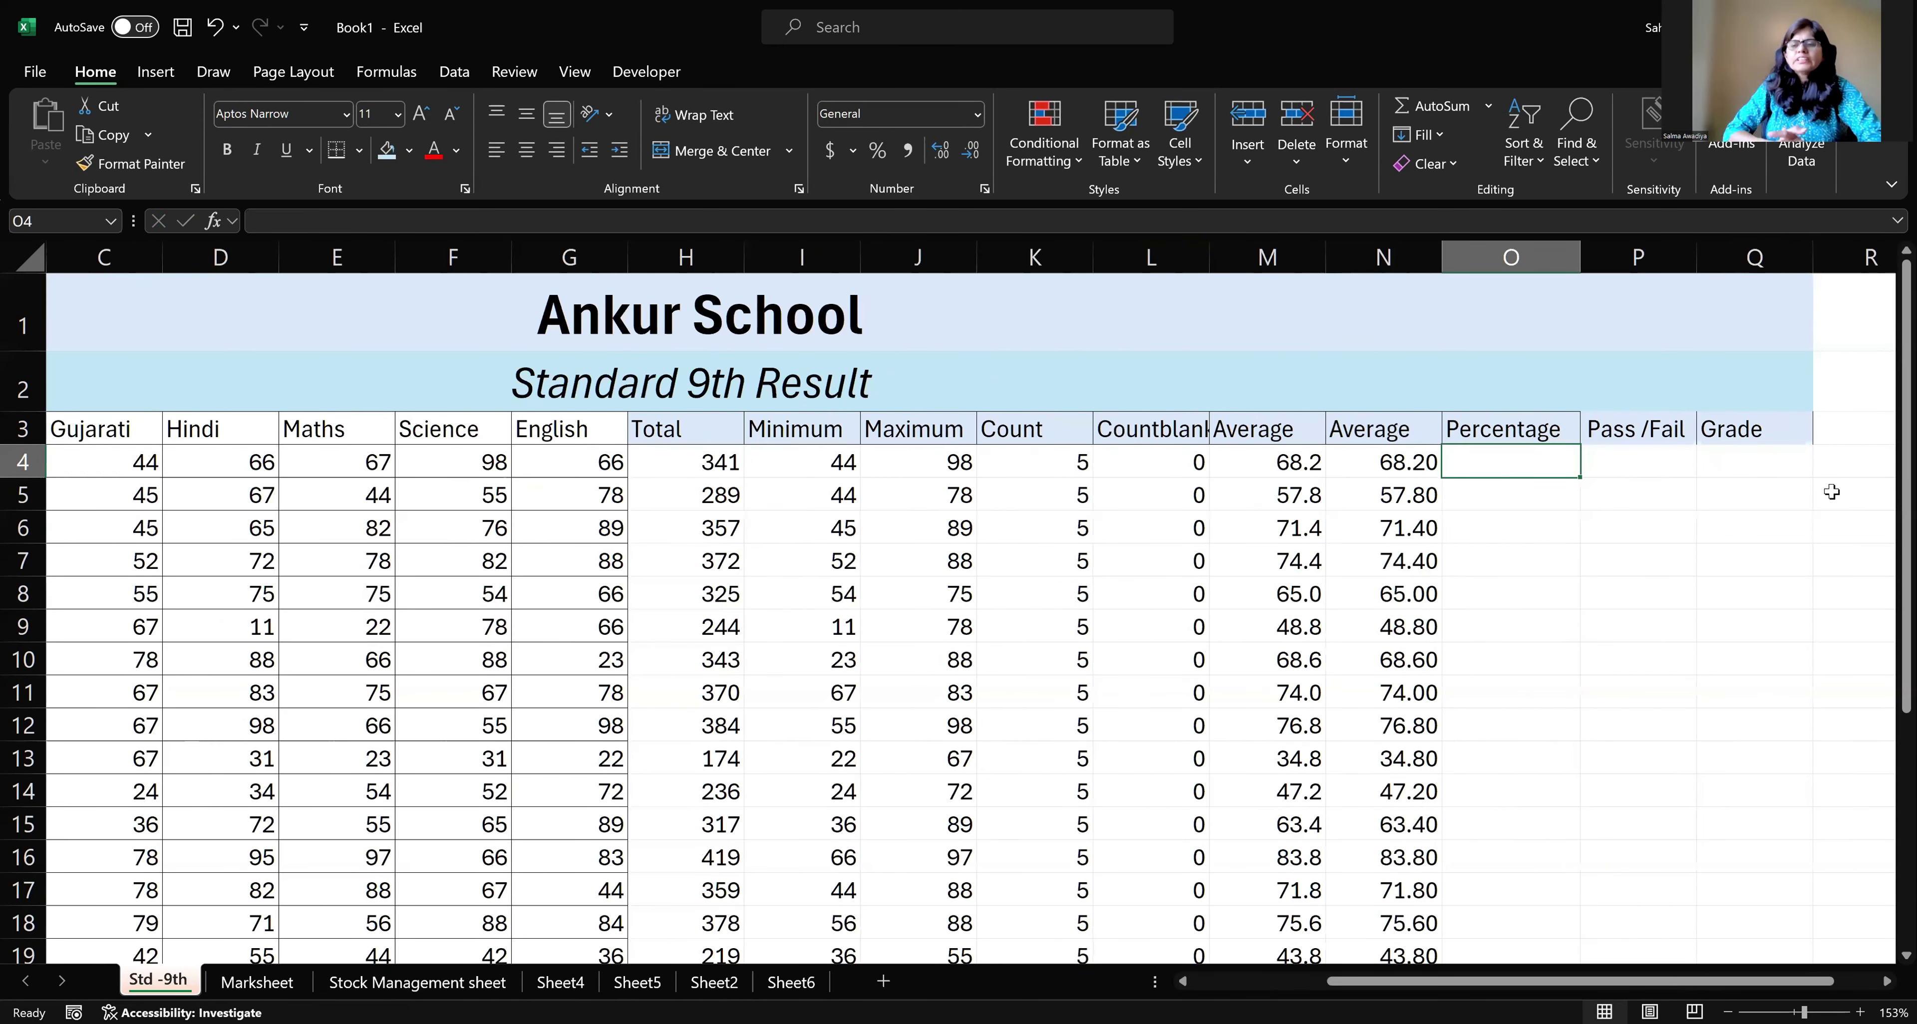
Step: Enter =H4*100/500 in O4 and fill it down the Percentage column
{"action": "type", "text": "="}
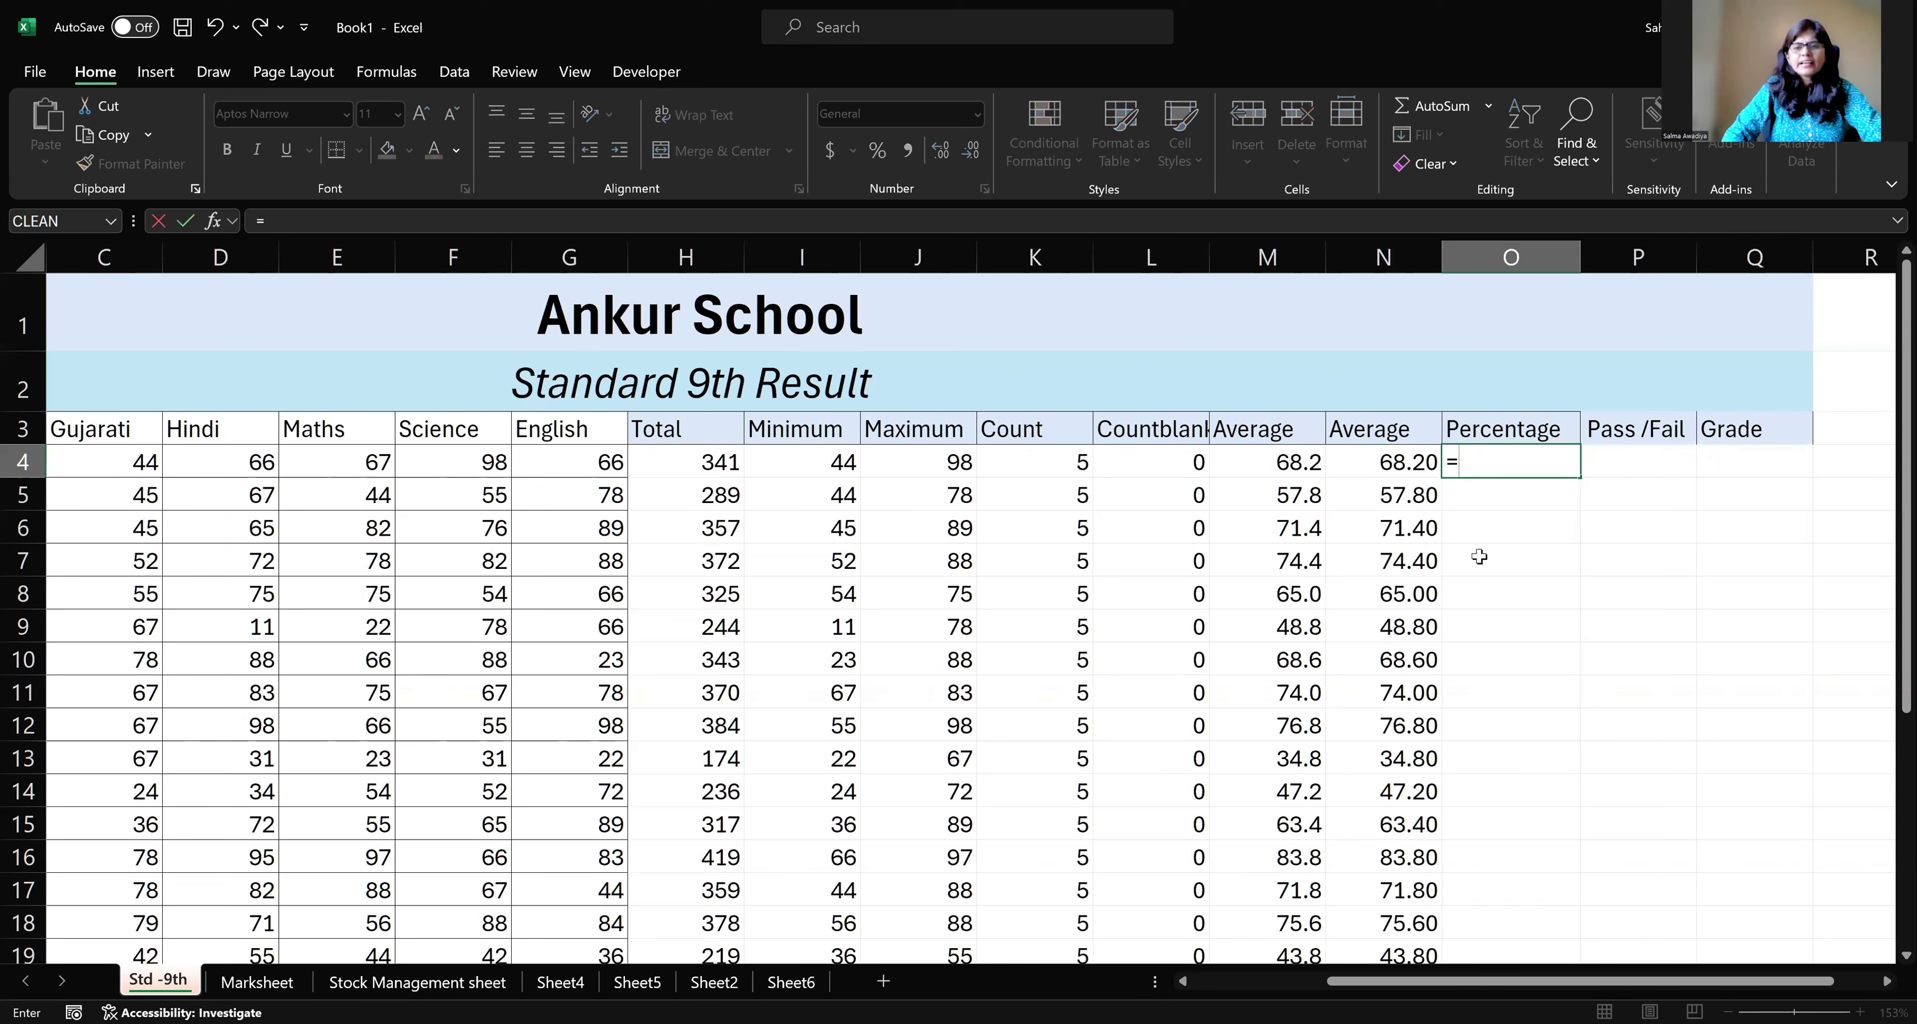
{"action": "left_click", "coordinate": [710, 468]}
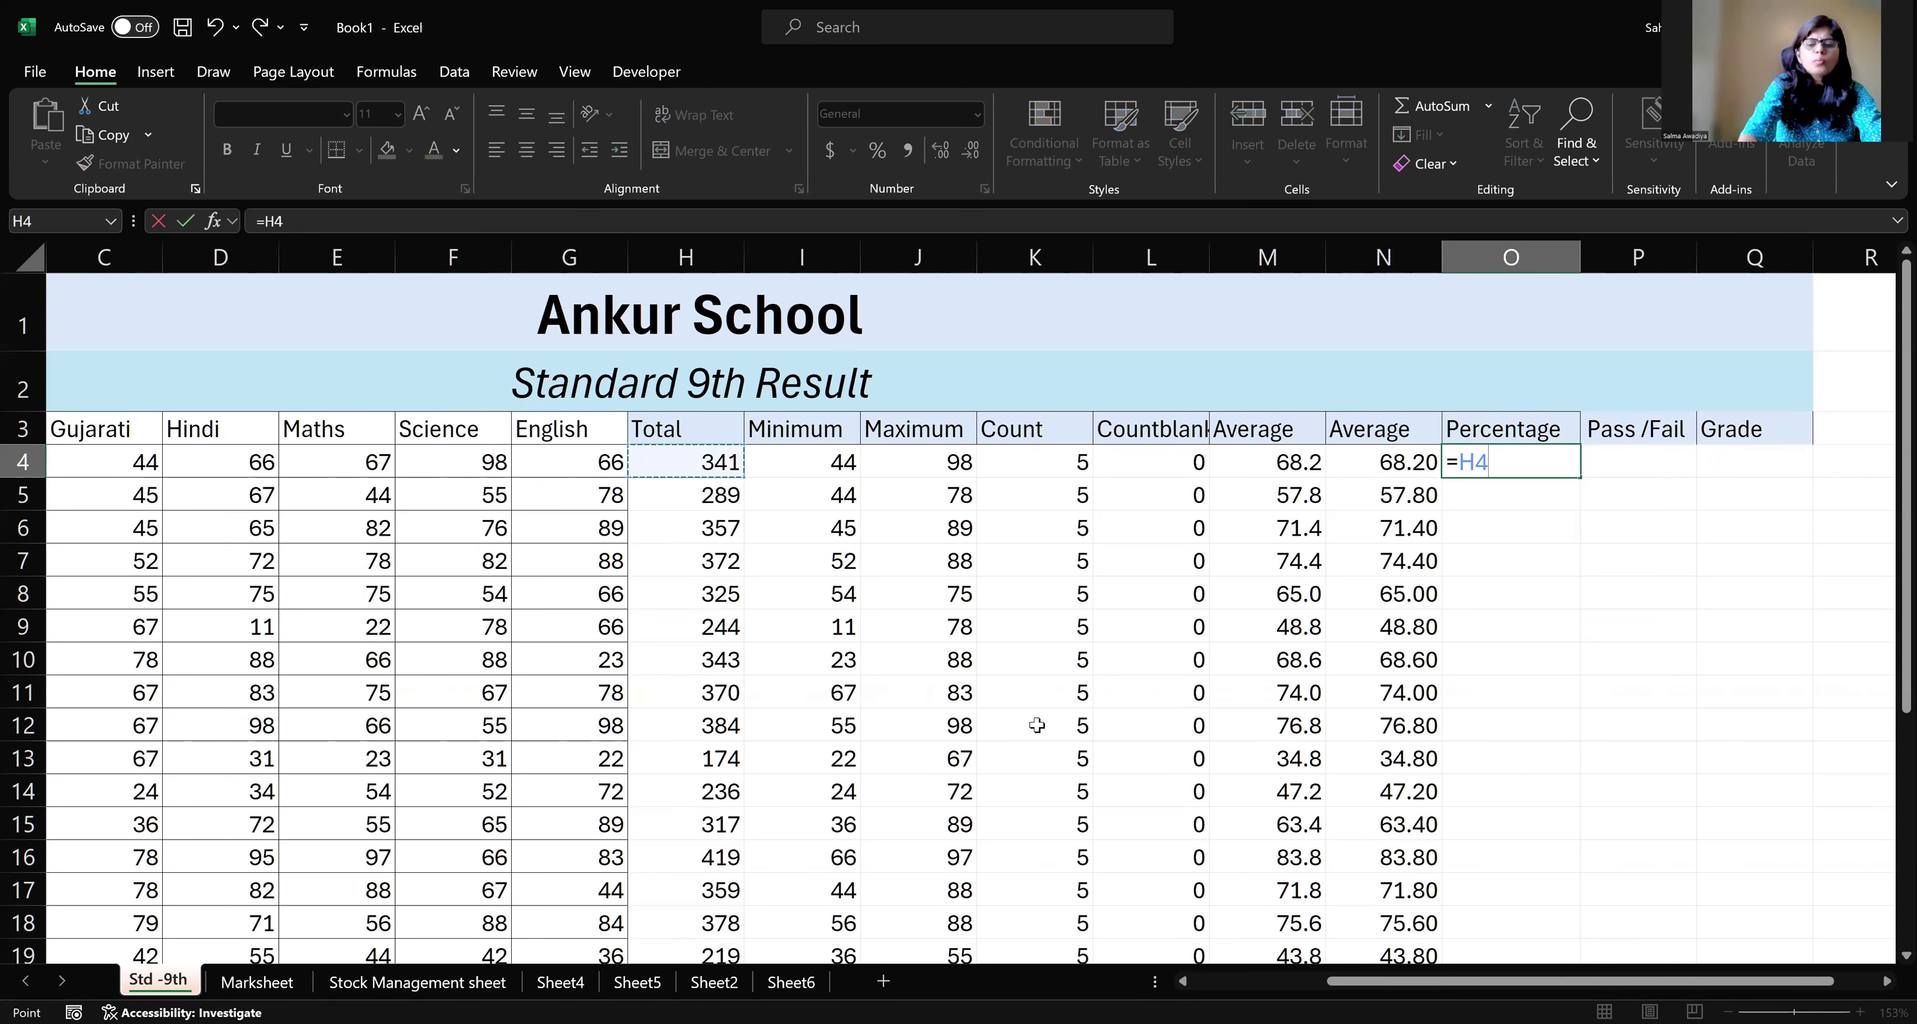
{"action": "type", "text": "*100"}
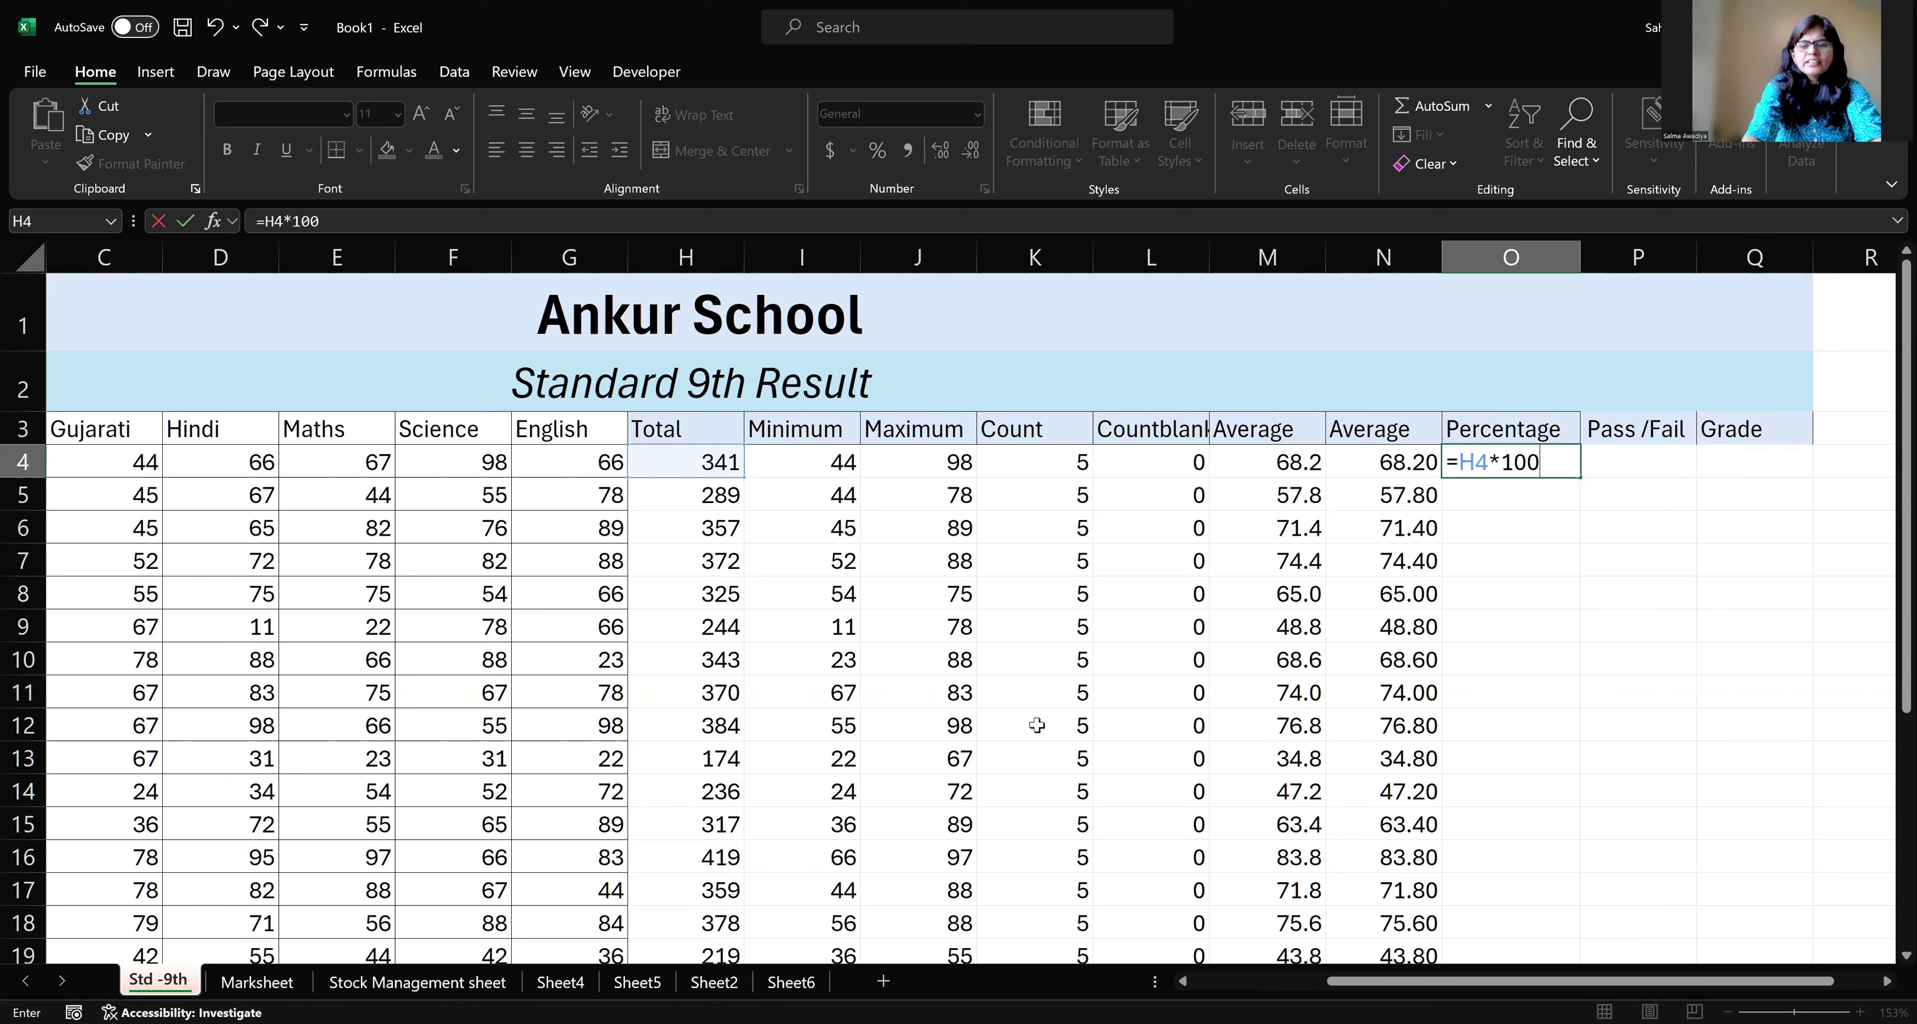
{"action": "type", "text": "/500"}
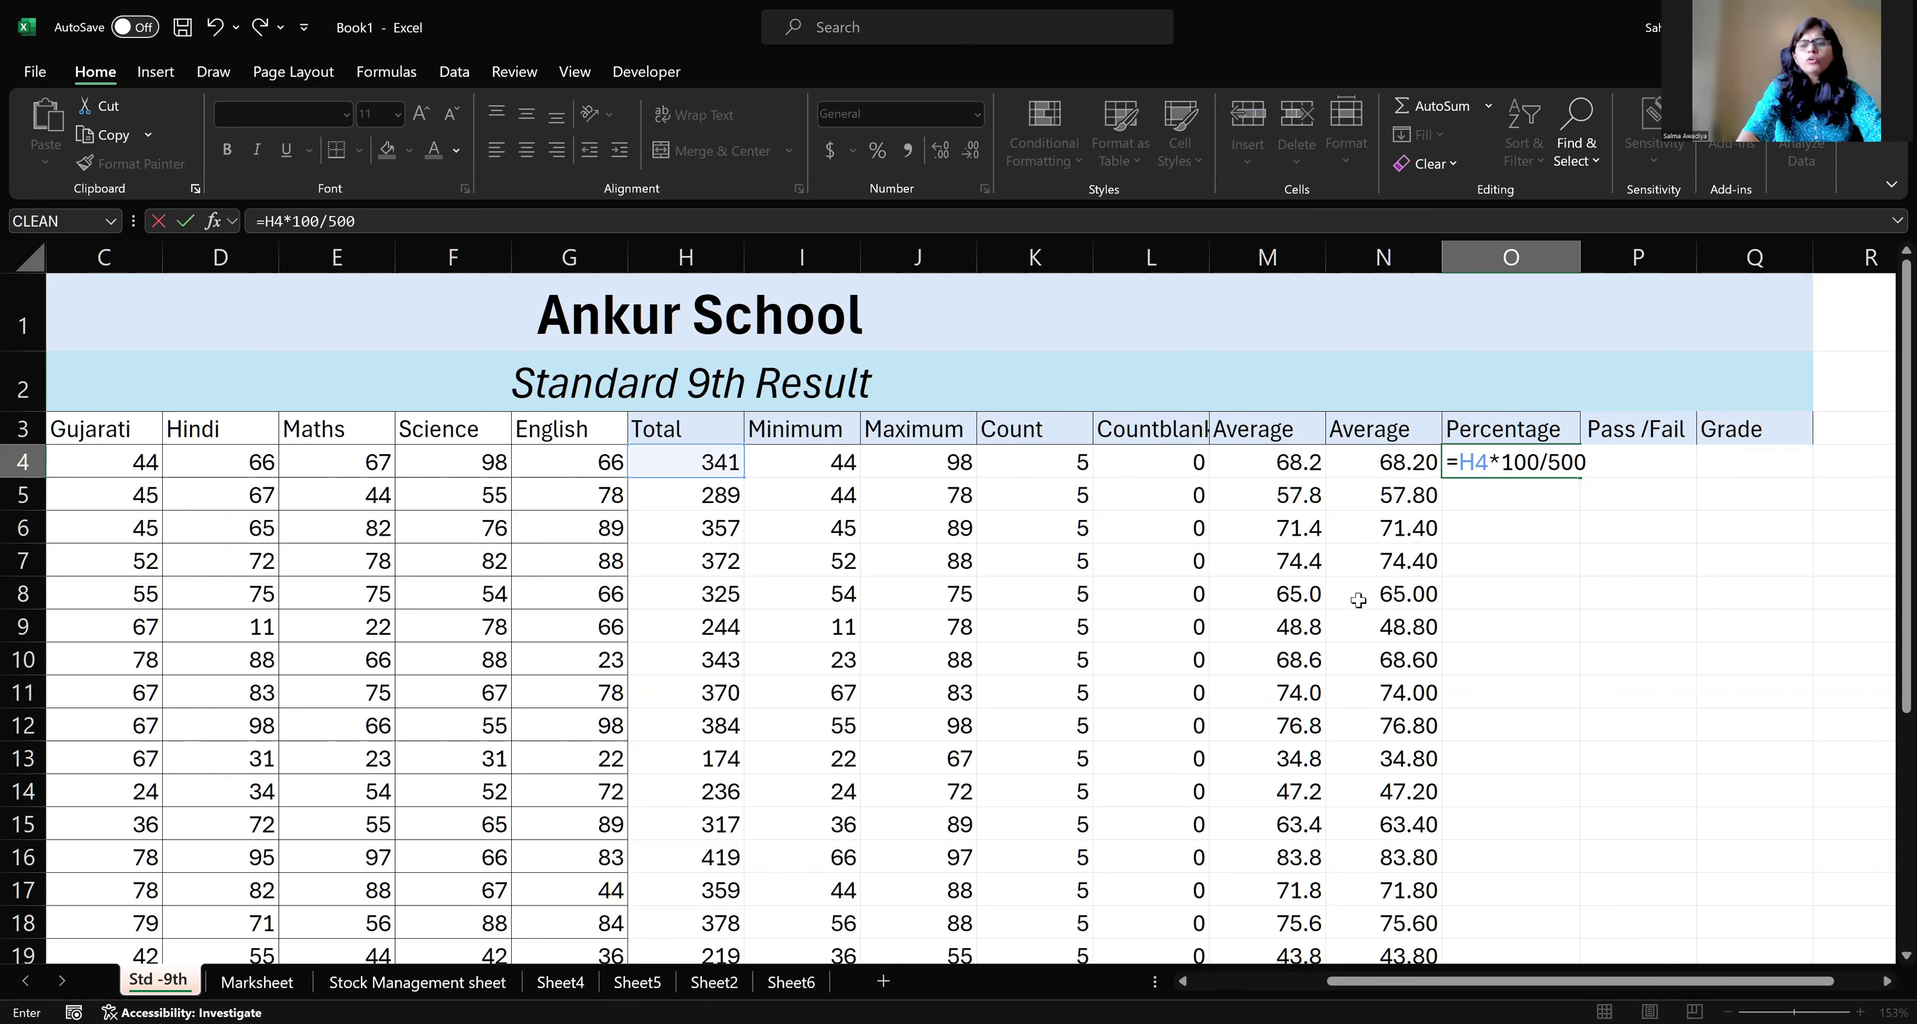
{"action": "key", "text": "Return"}
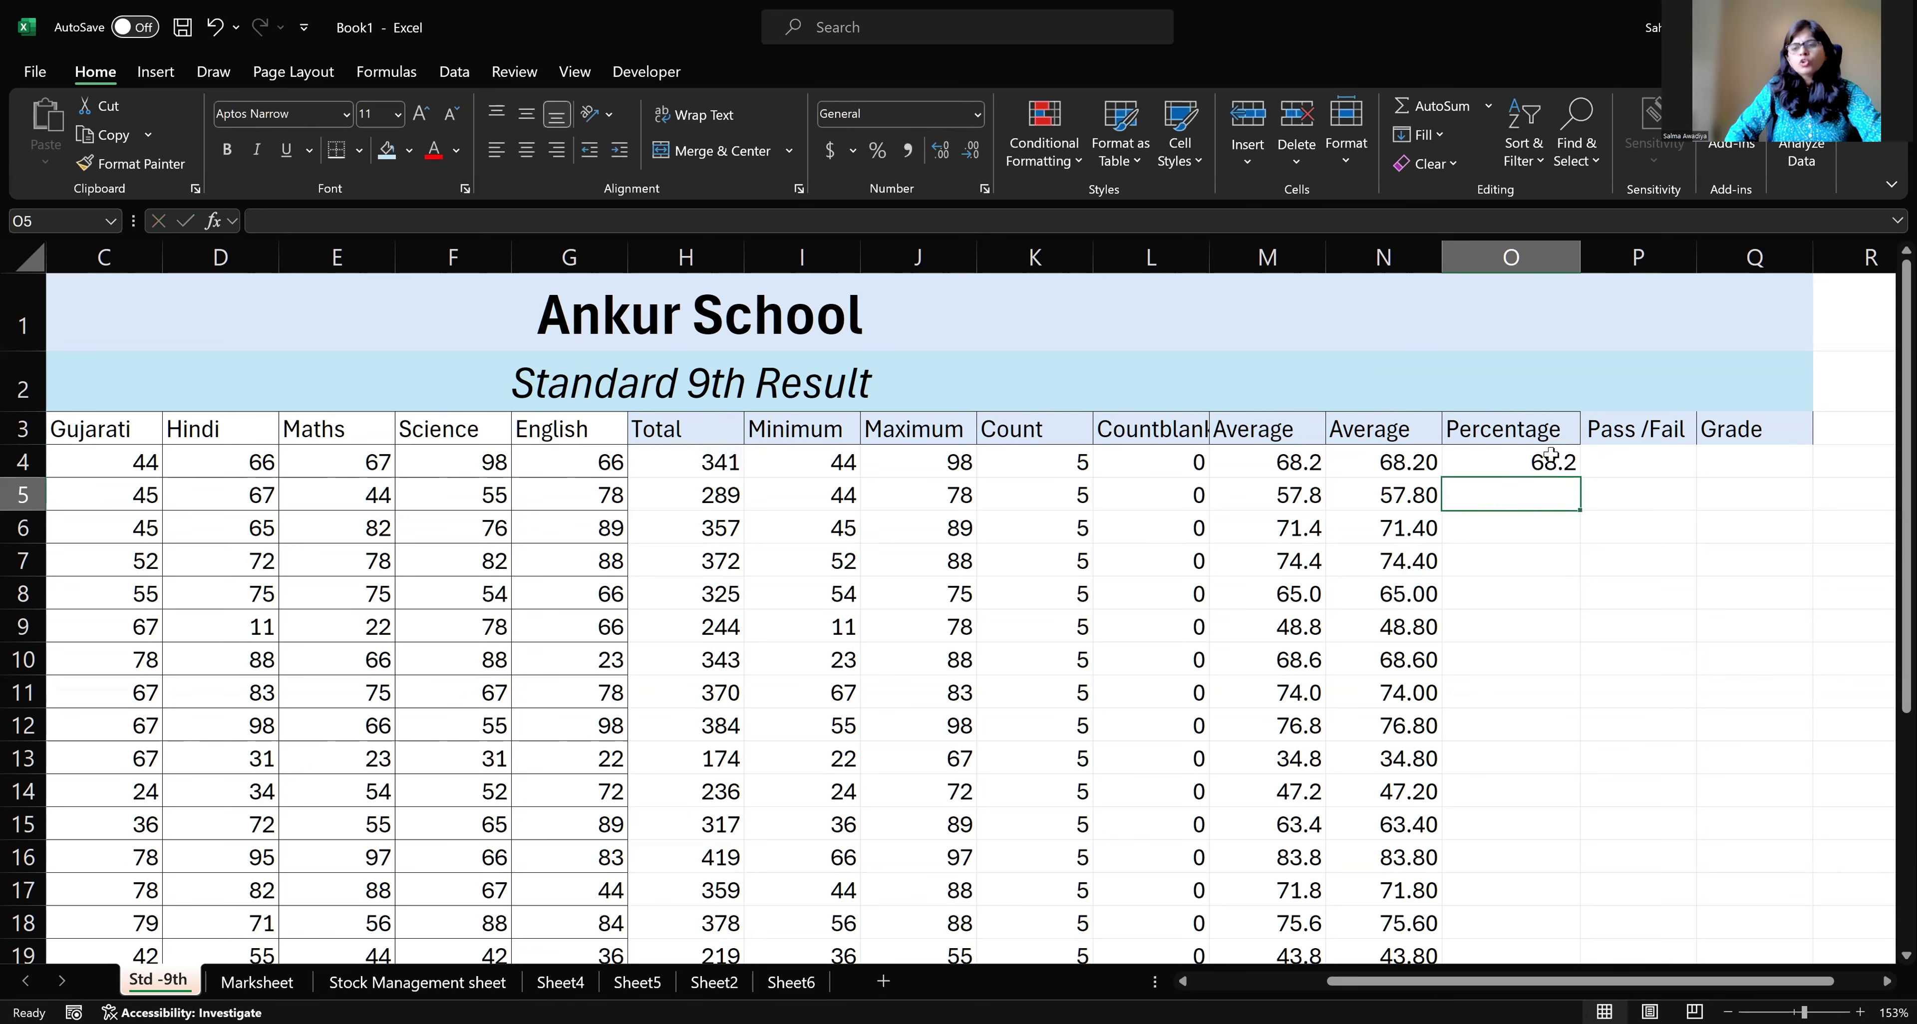
{"action": "left_click", "coordinate": [1536, 462]}
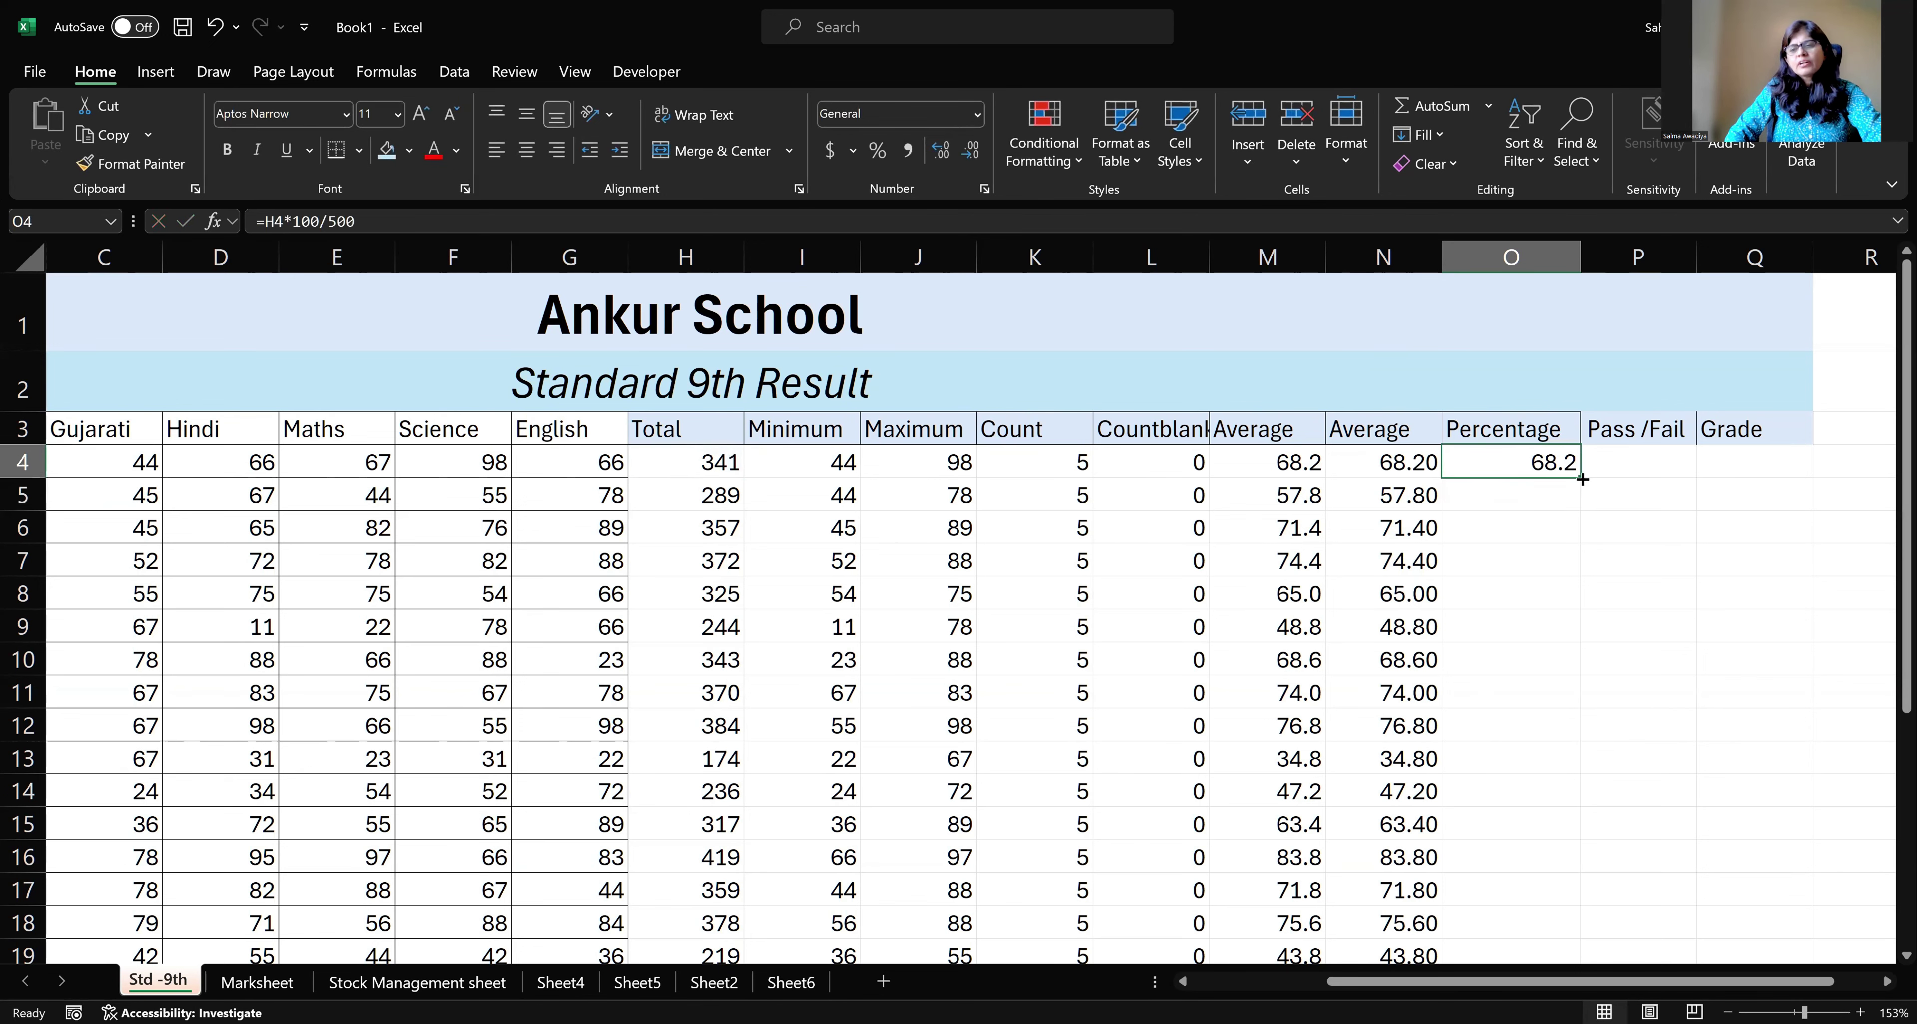
{"action": "mouse_move", "coordinate": [1582, 479]}
{"action": "left_mouse_down"}
{"action": "mouse_move", "coordinate": [1518, 956]}
{"action": "mouse_move", "coordinate": [1570, 857]}
{"action": "left_mouse_up"}
Step: Extend the second Average column to row 25 and clear the Percentage values
{"action": "left_click", "coordinate": [1406, 826]}
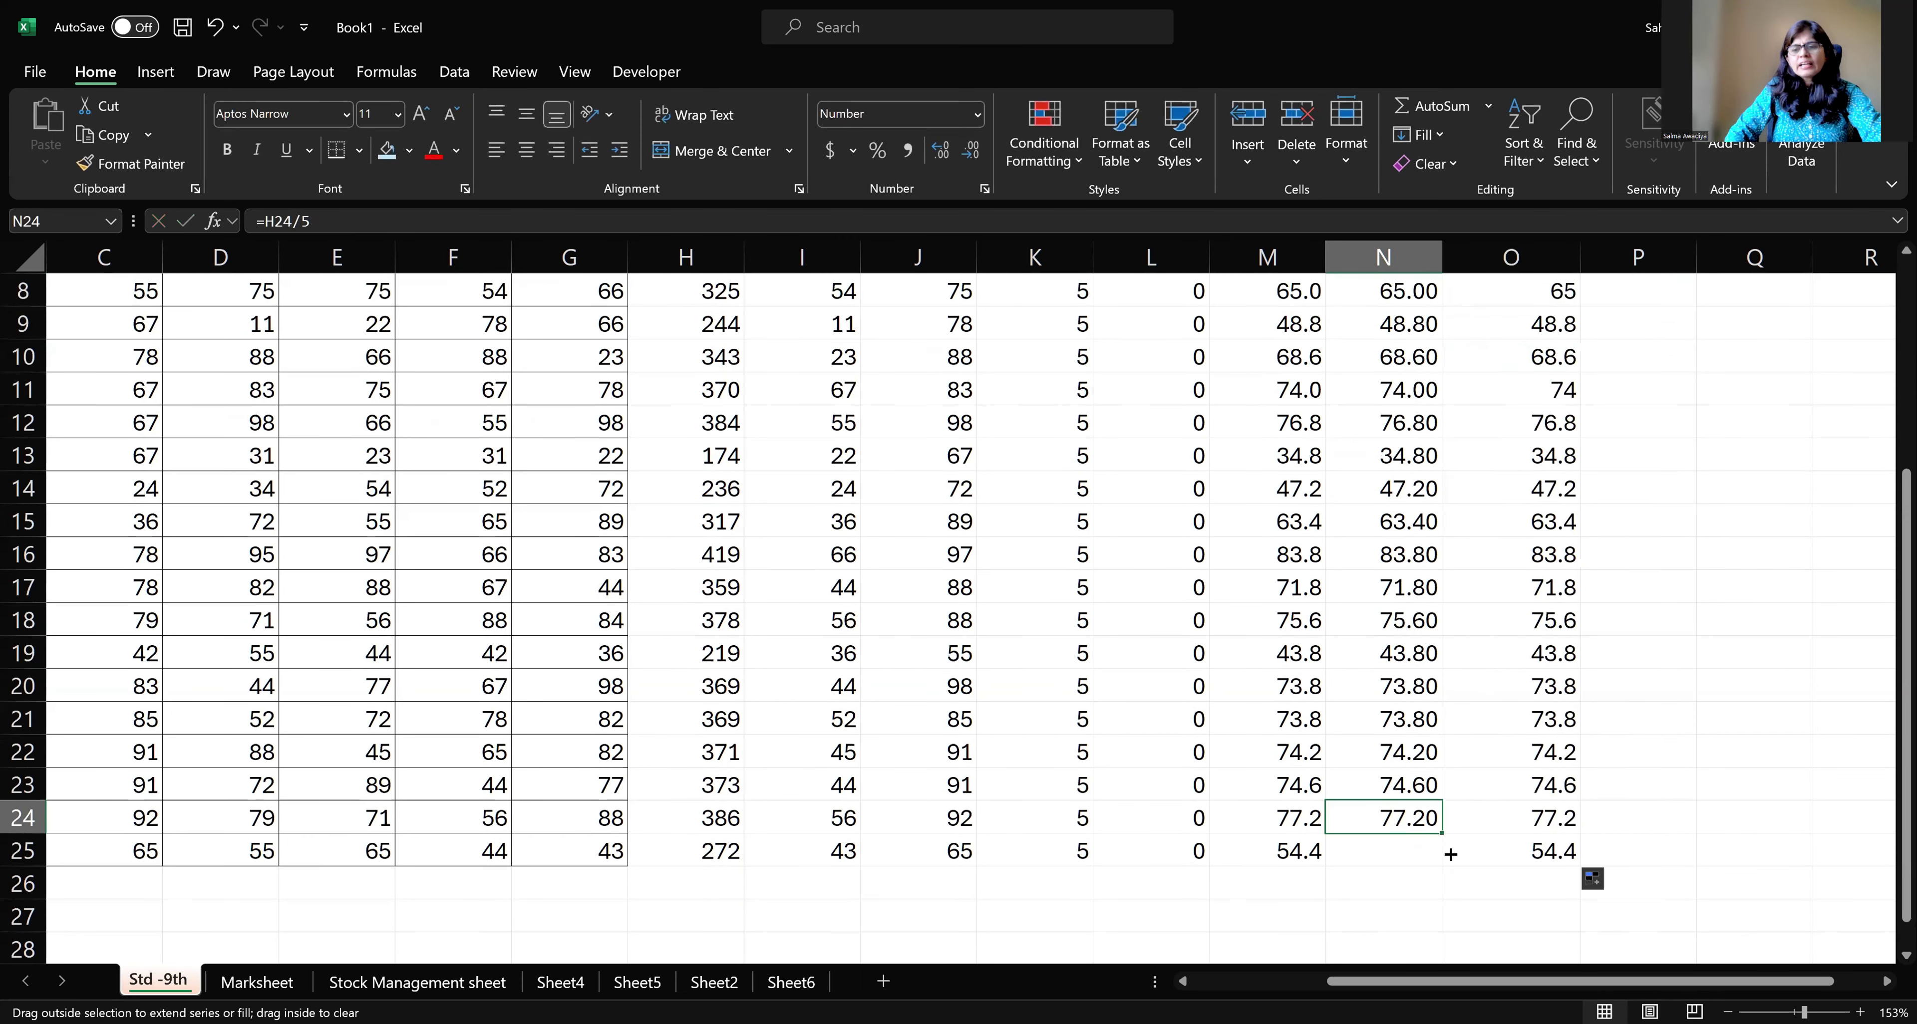
{"action": "left_click_drag", "start_coordinate": [1450, 854], "coordinate": [1451, 856]}
{"action": "scroll", "coordinate": [1607, 700], "scroll_direction": "up", "scroll_amount": 3}
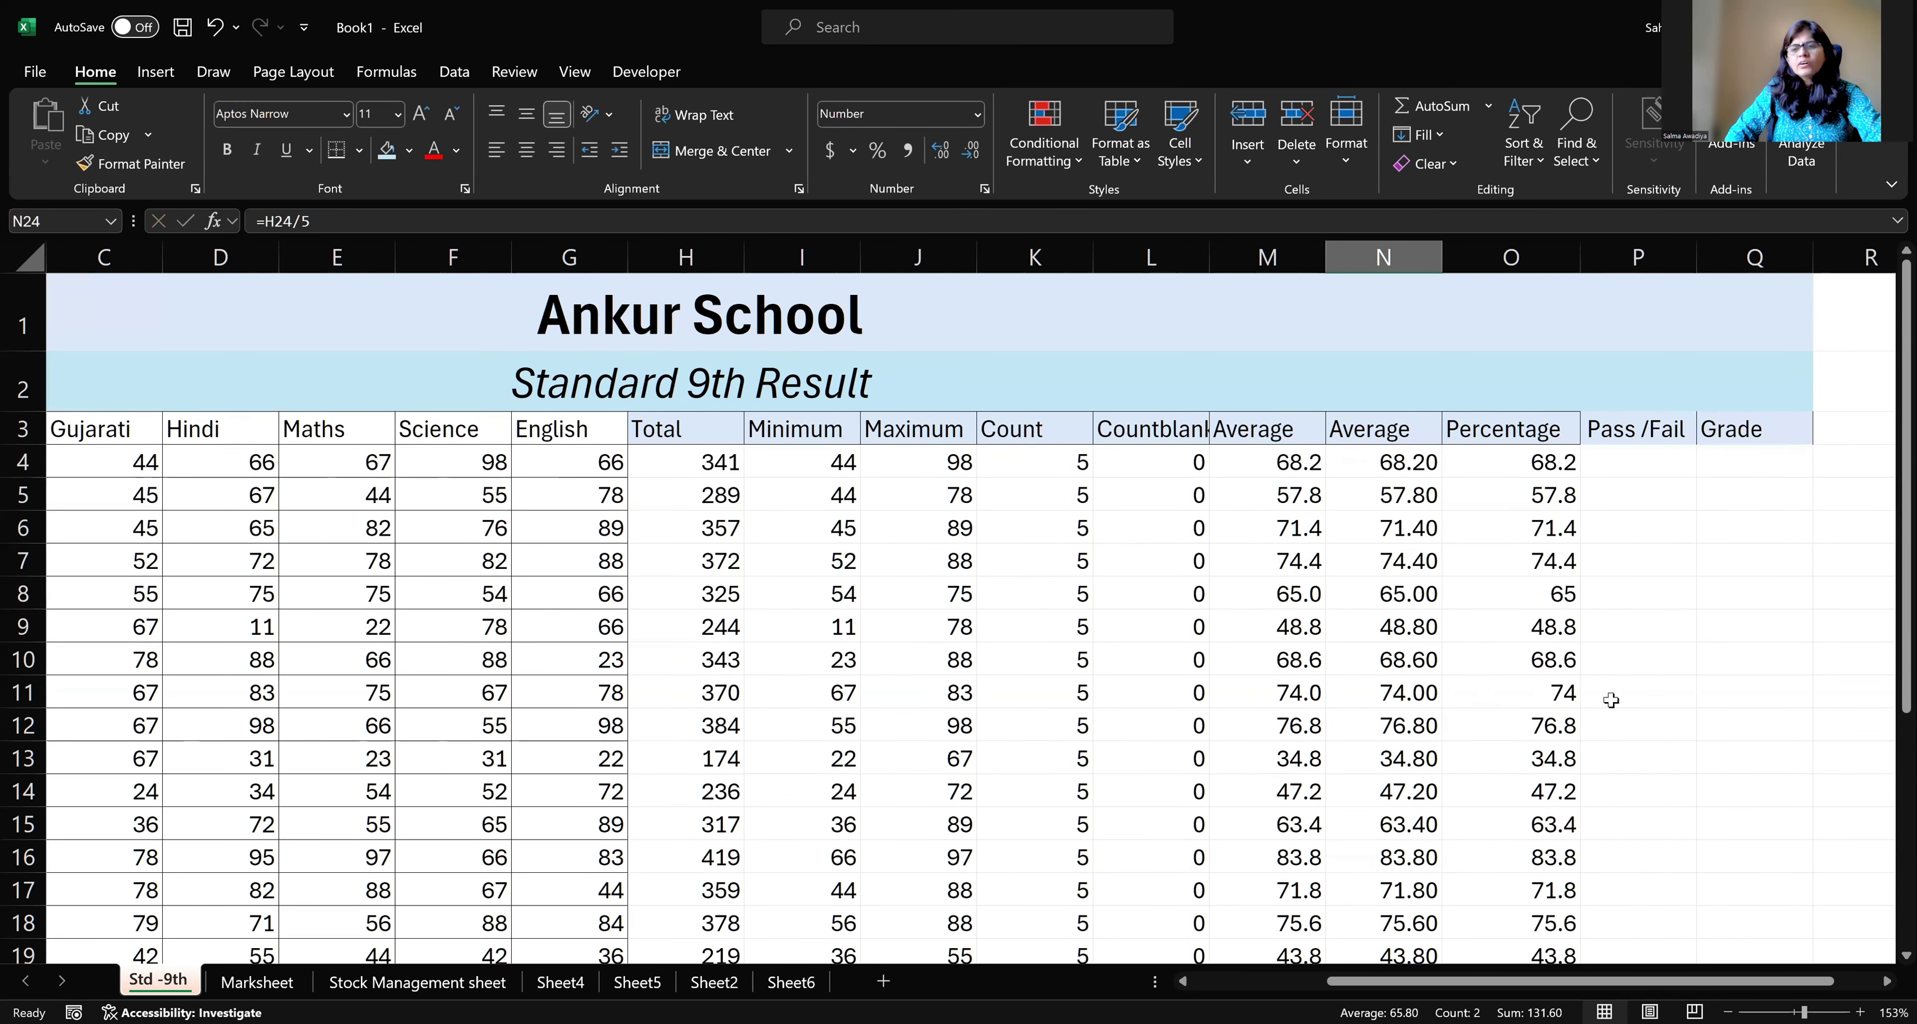
{"action": "left_click", "coordinate": [1529, 462]}
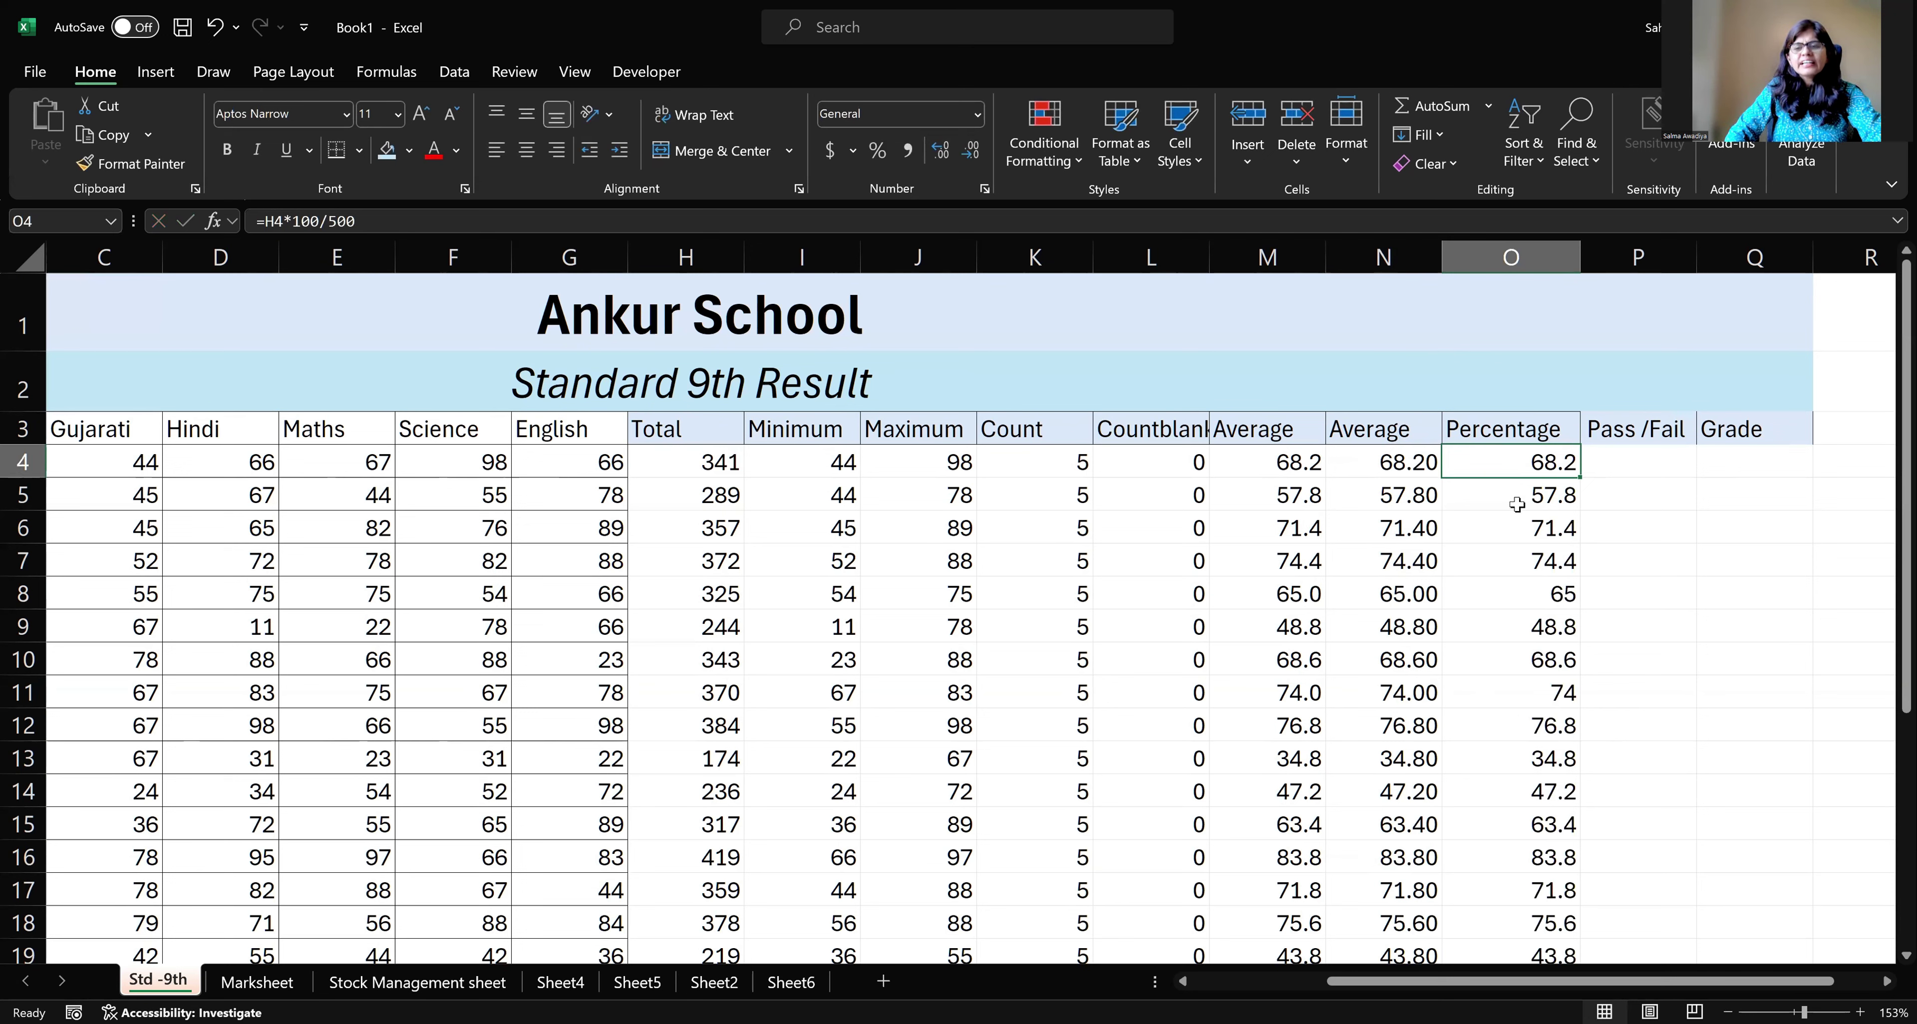
{"action": "left_click", "coordinate": [1511, 502]}
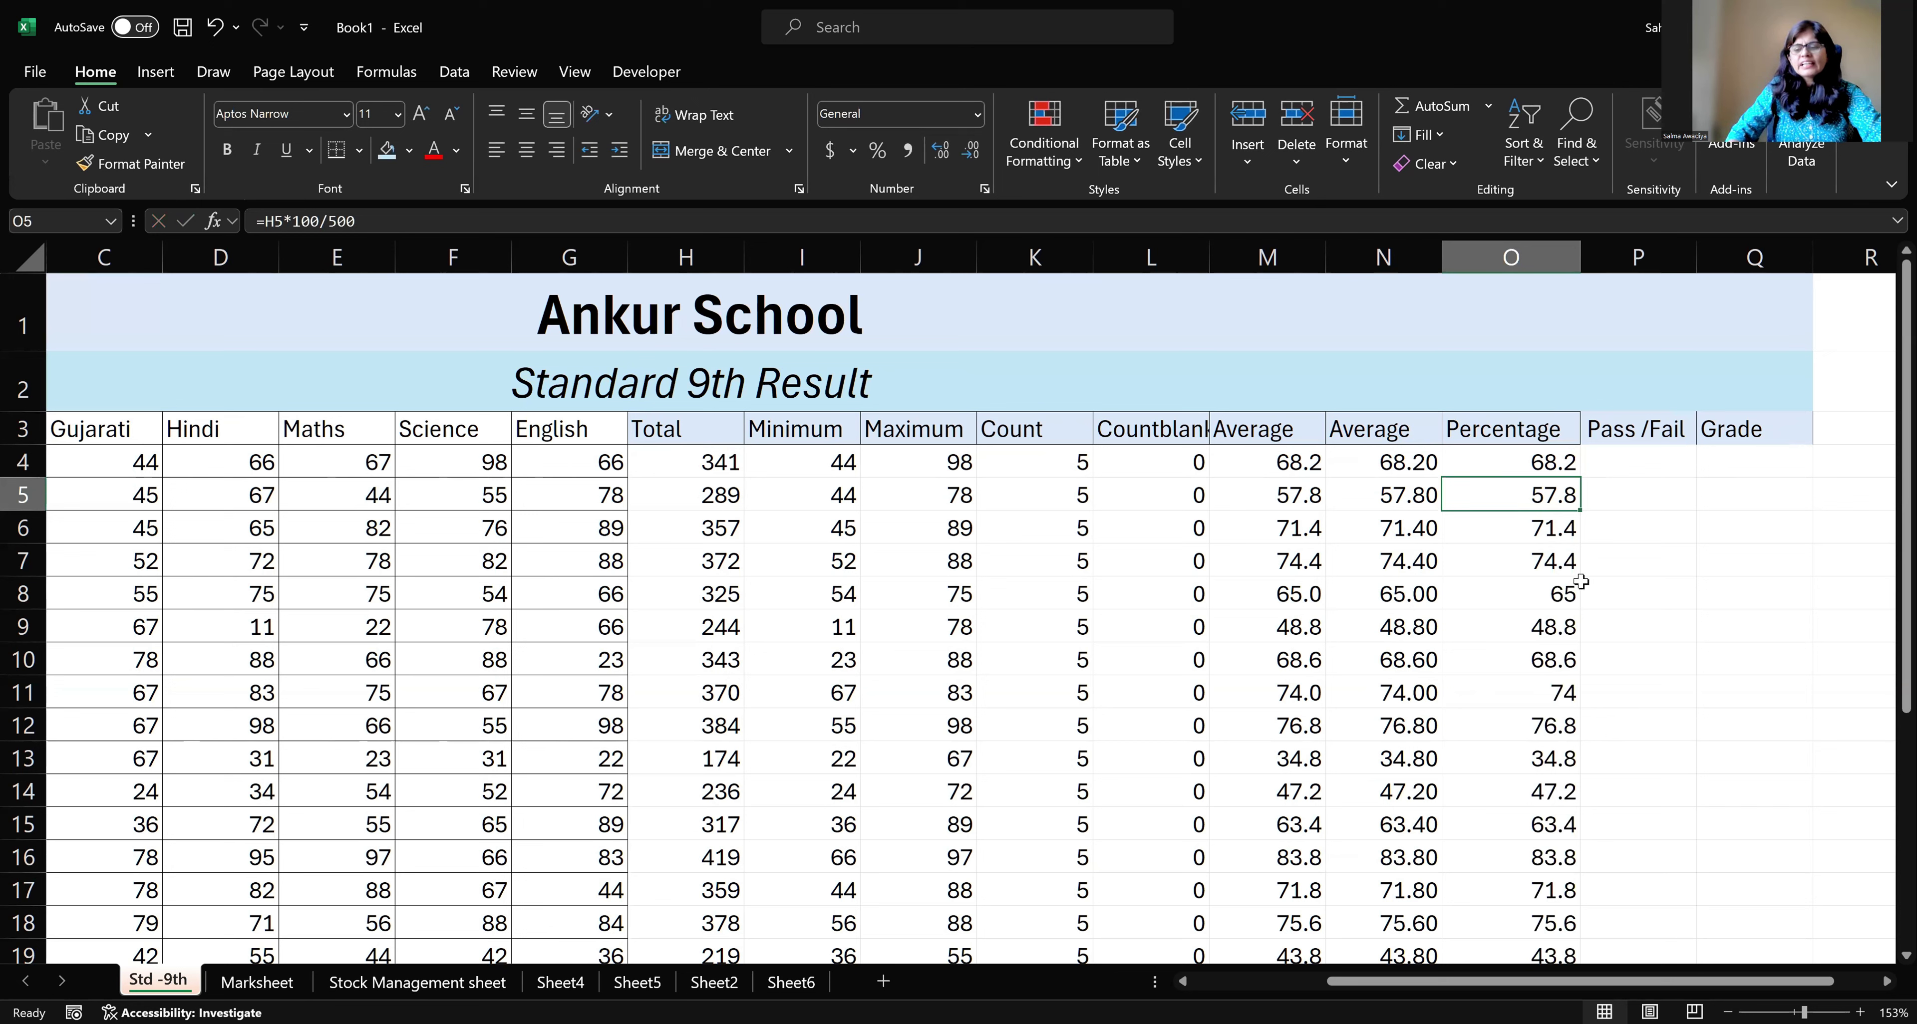
{"action": "key", "text": "Down"}
{"action": "key", "text": "Down"}
{"action": "key", "text": "Down"}
{"action": "key", "text": "Down"}
{"action": "key", "text": "Down"}
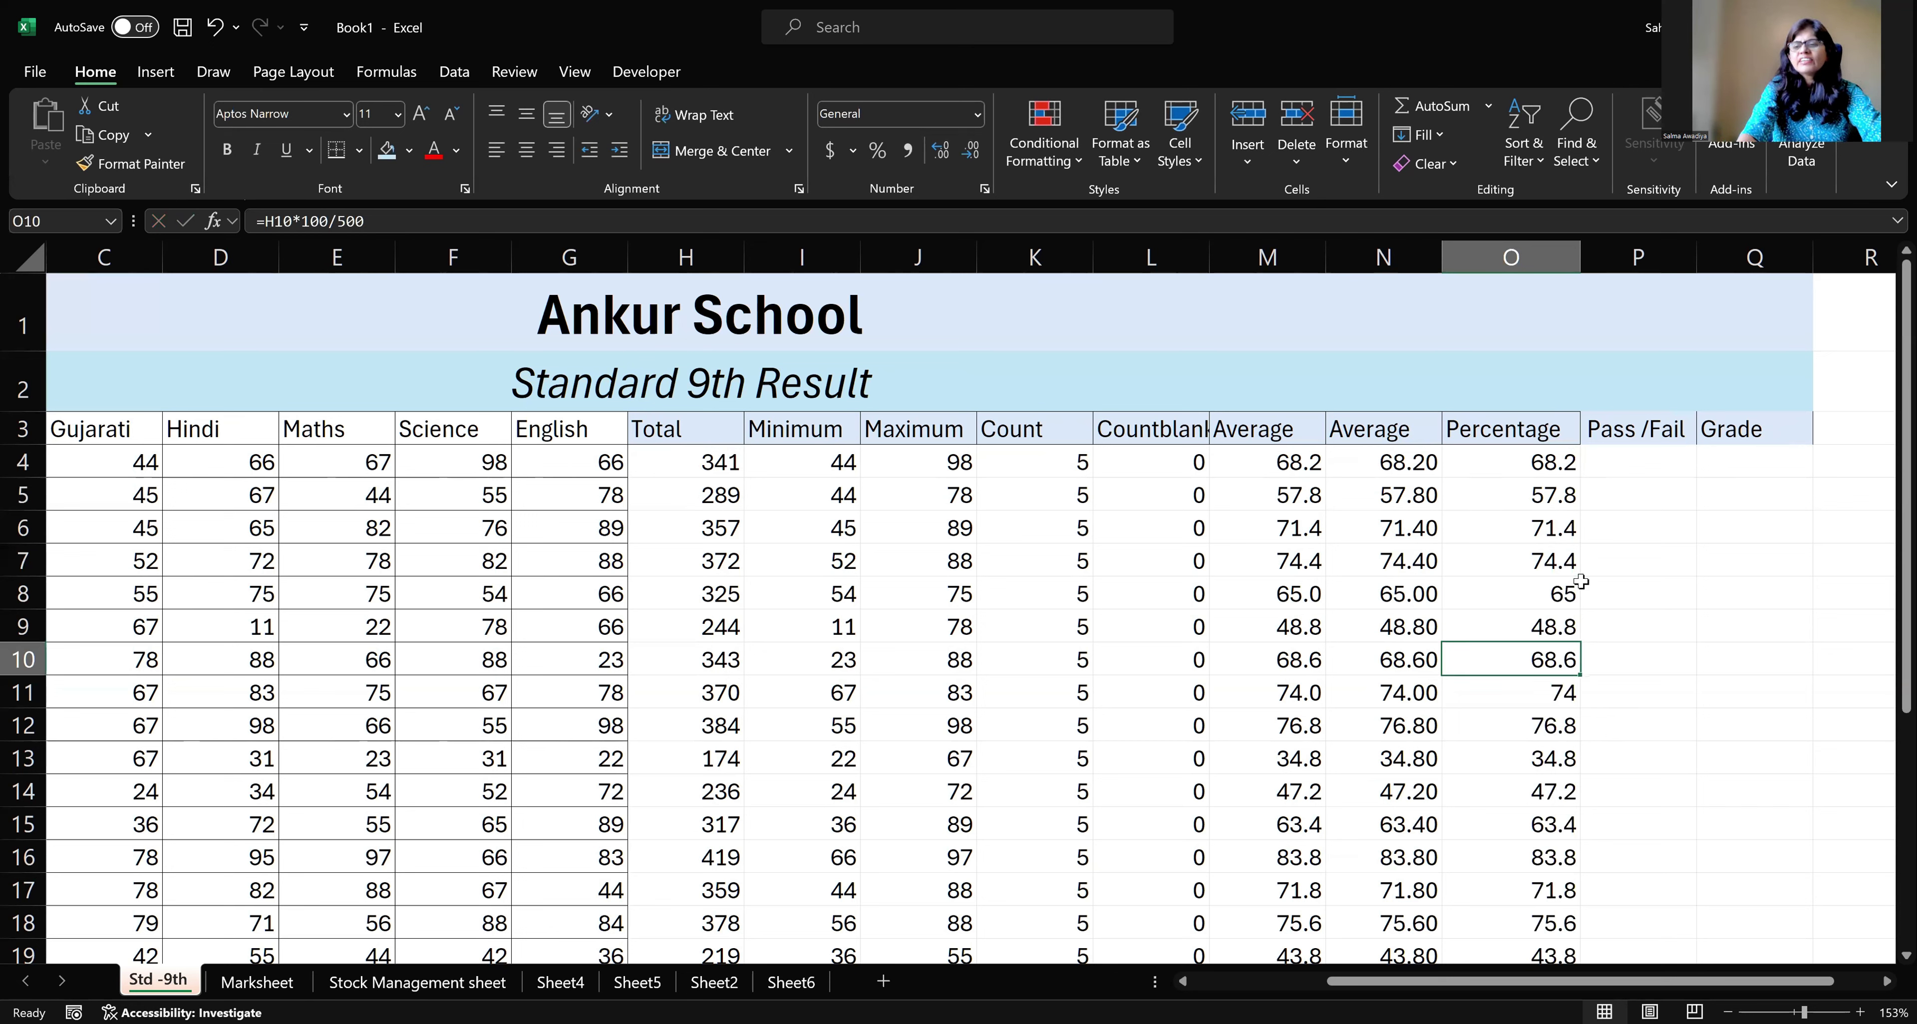
{"action": "key", "text": "Down"}
{"action": "key", "text": "Down"}
{"action": "key", "text": "Down"}
{"action": "key", "text": "Down"}
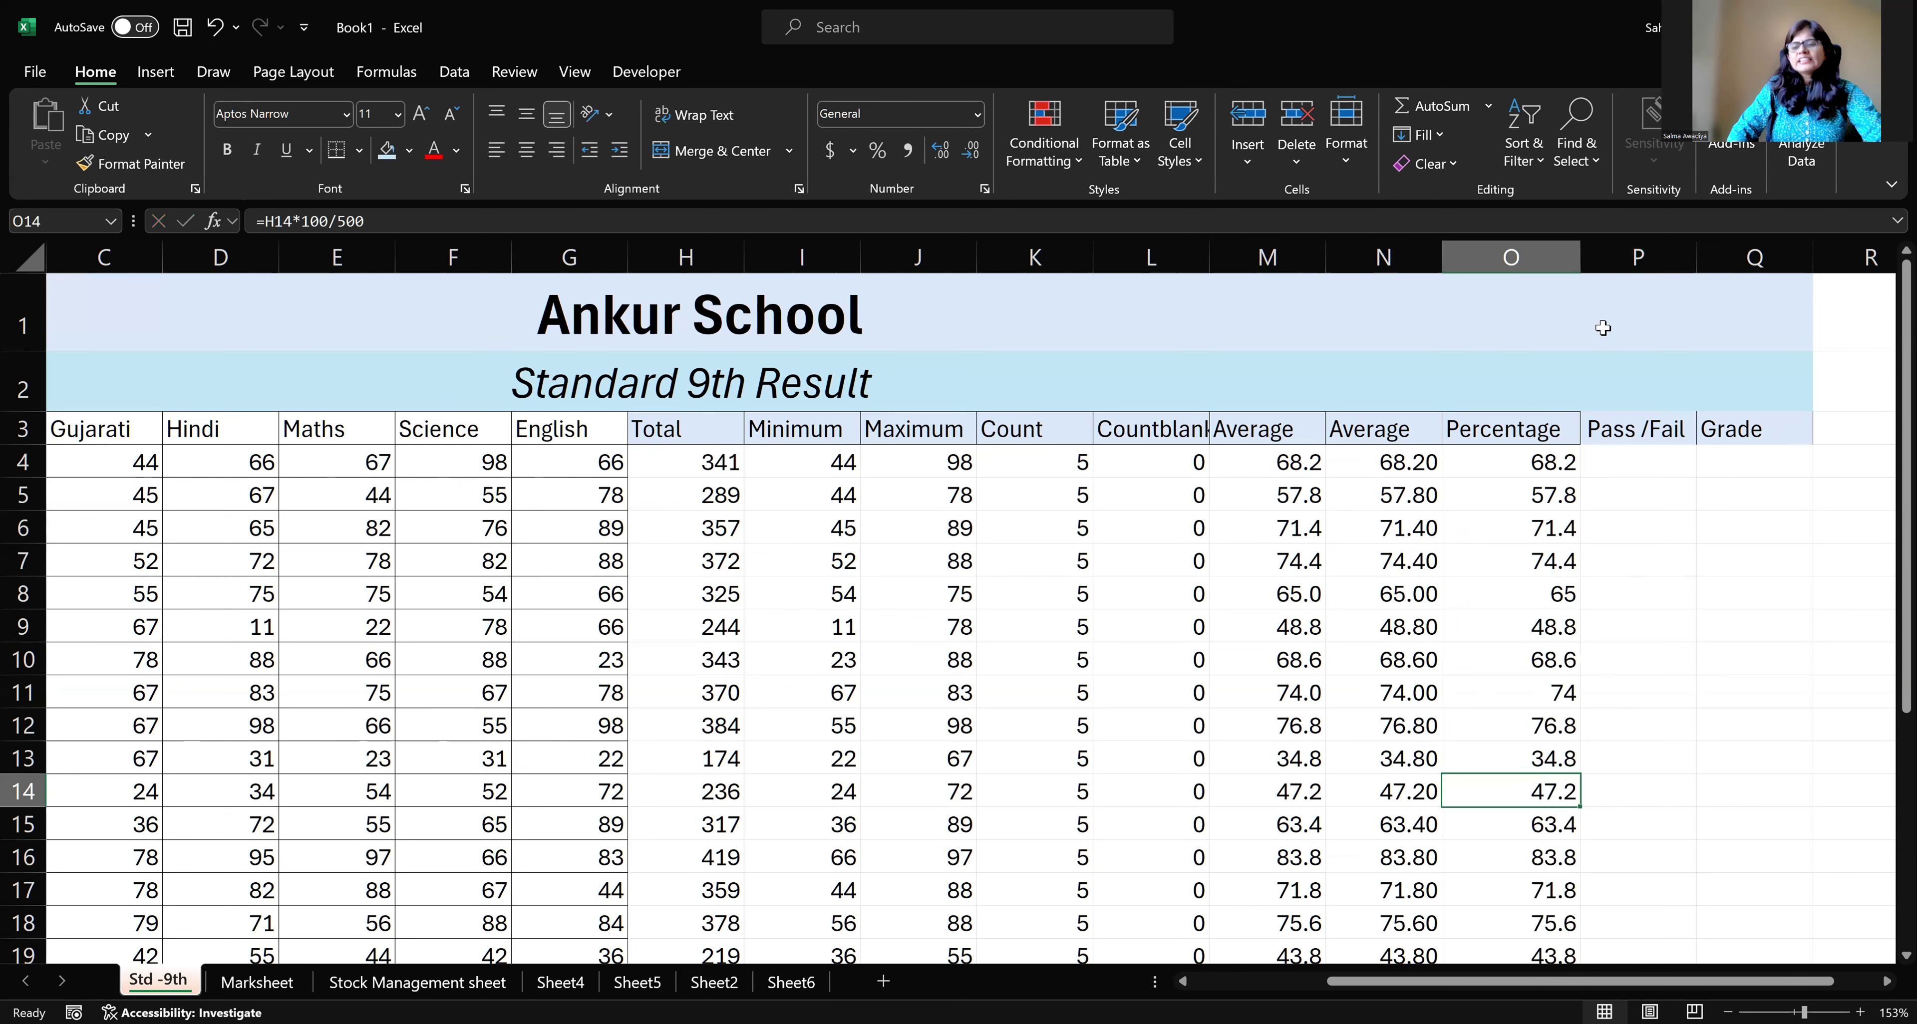
{"action": "left_click_drag", "start_coordinate": [1509, 468], "coordinate": [1511, 926]}
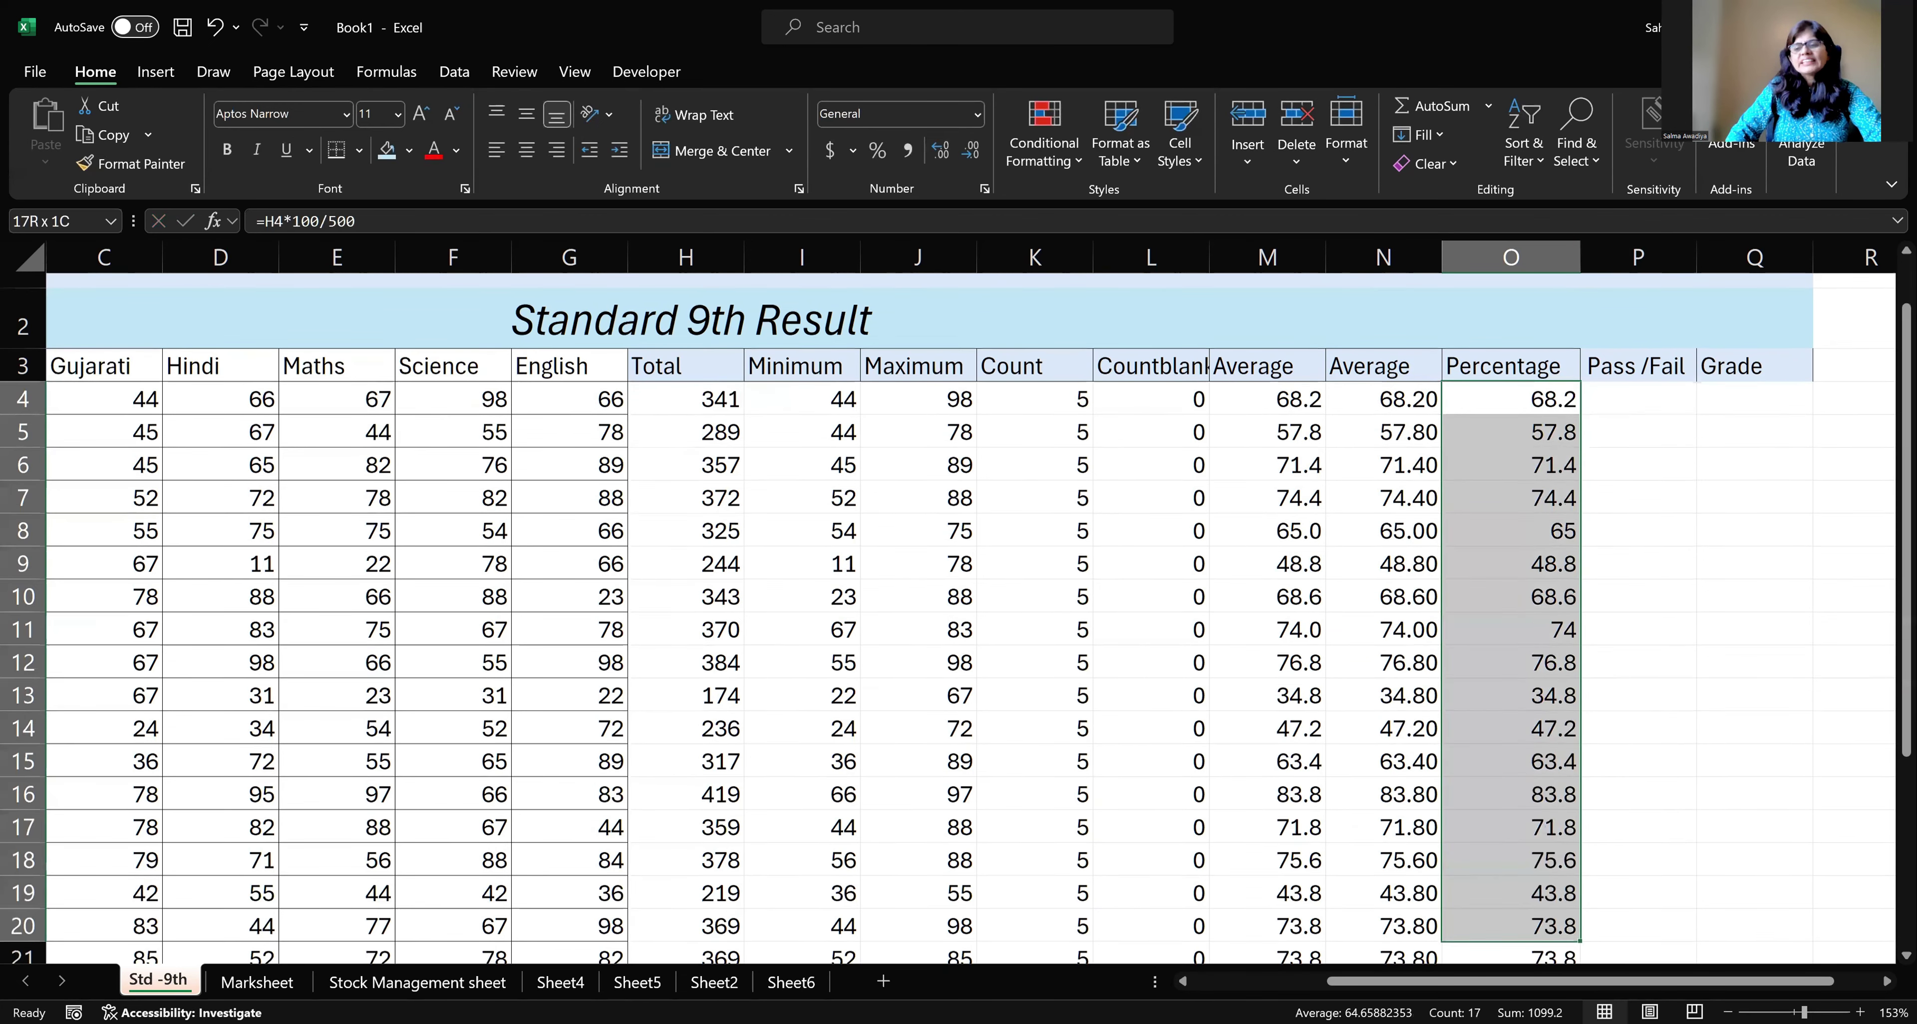
{"action": "key", "text": "ctrl+z"}
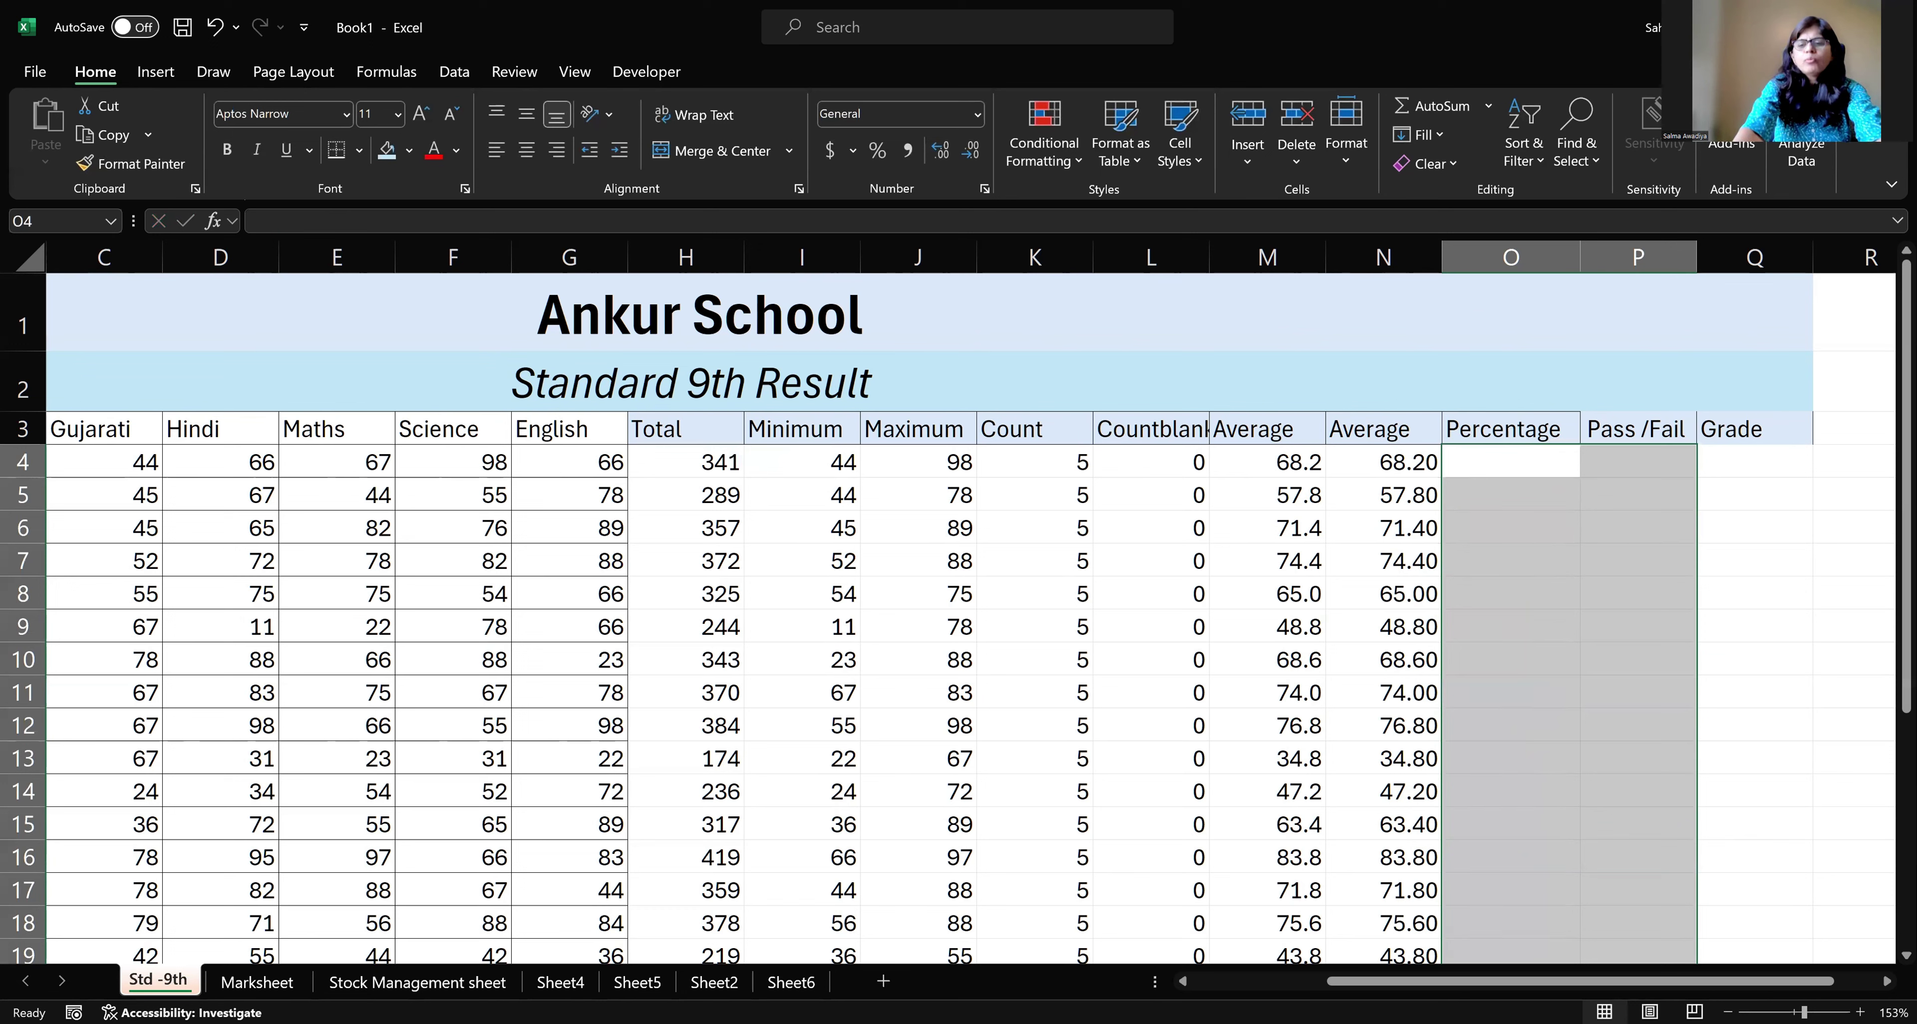
Step: Enter the fixed formula =341*100/500 in O4 and copy it down to row 25
{"action": "type", "text": "="}
{"action": "key", "text": "Down"}
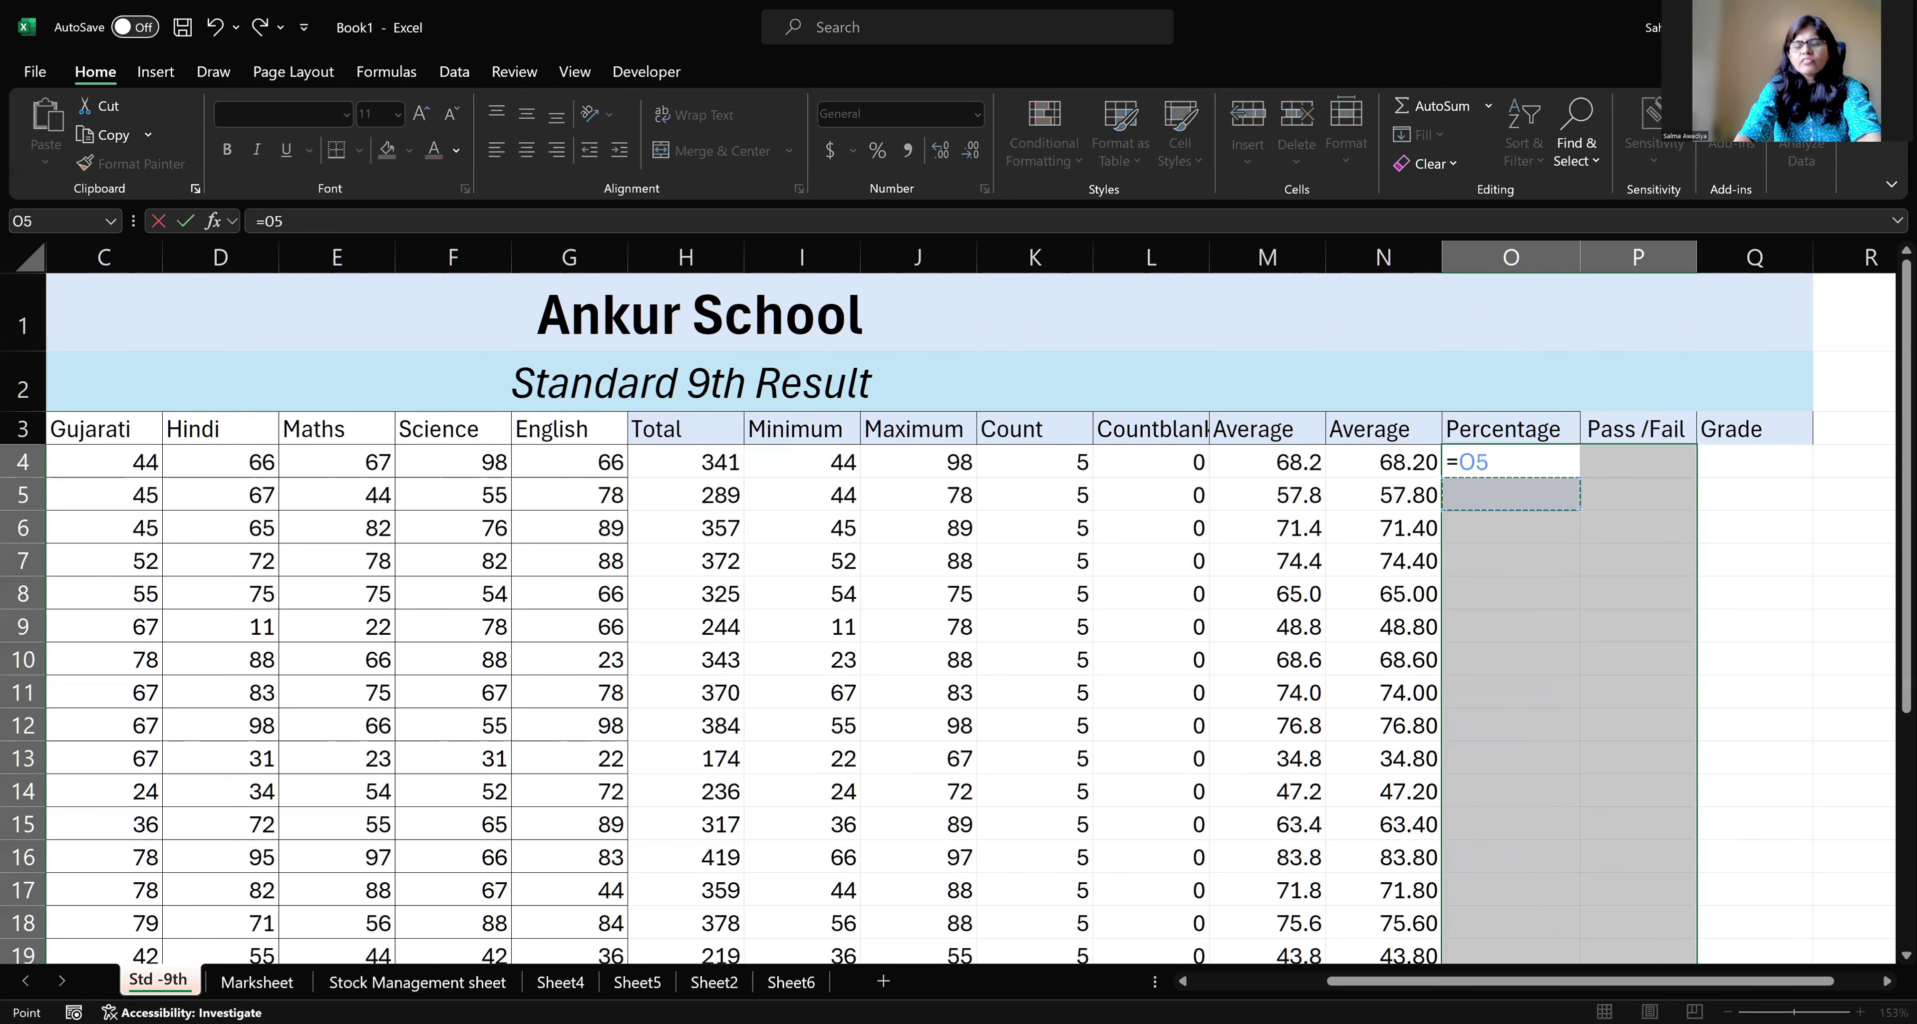
{"action": "key", "text": "Escape"}
{"action": "left_click", "coordinate": [1510, 462]}
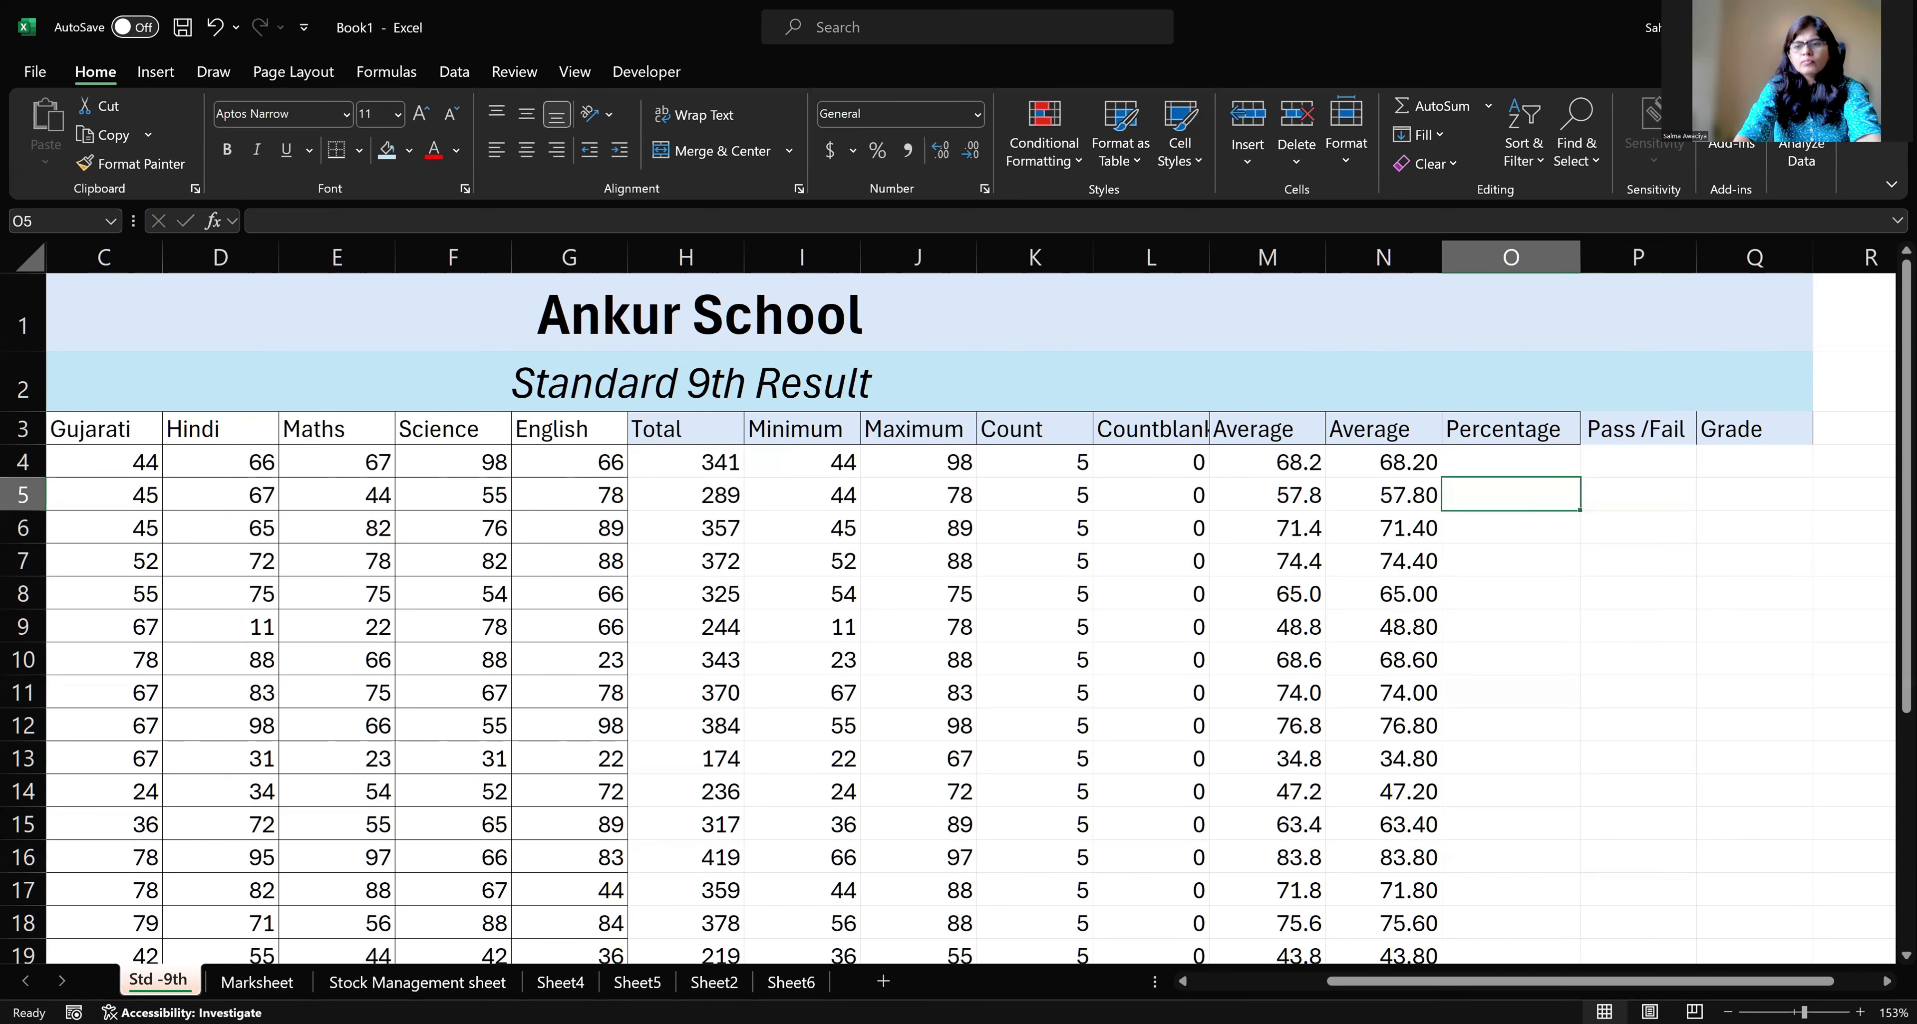
{"action": "type", "text": "="}
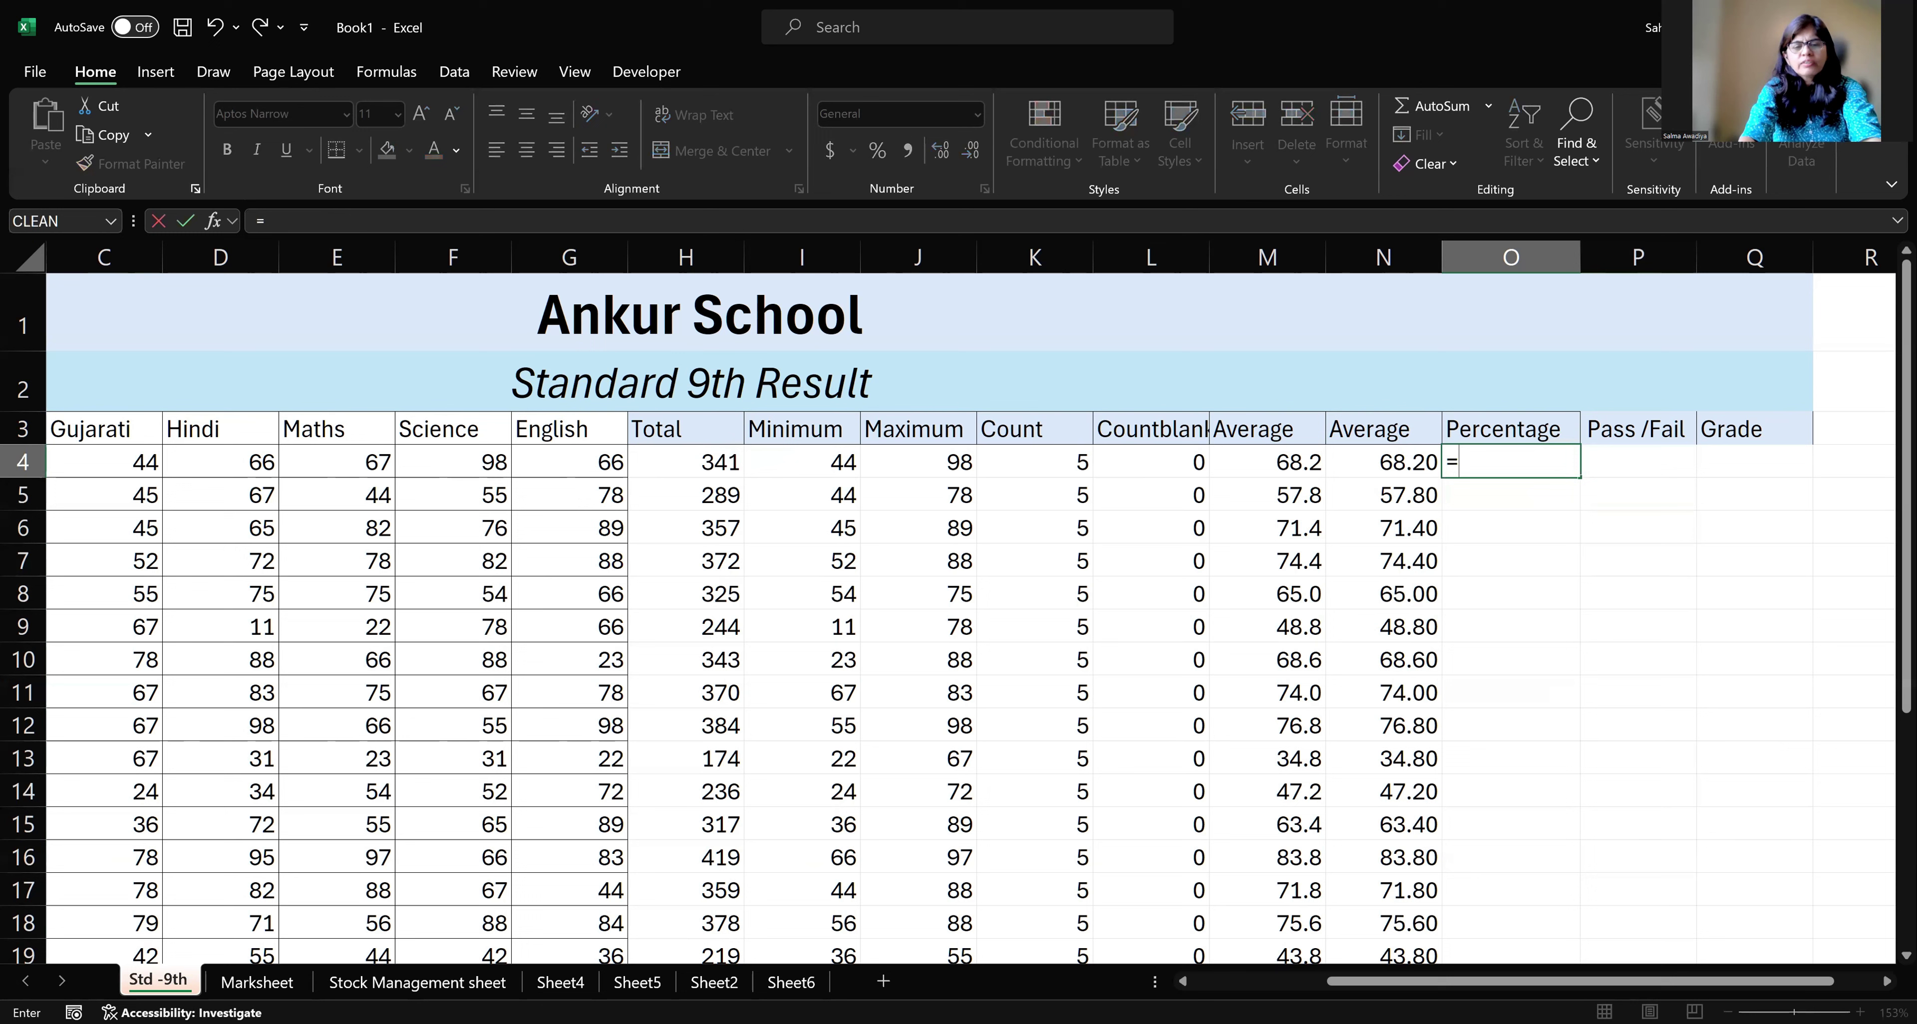
{"action": "type", "text": "341*"}
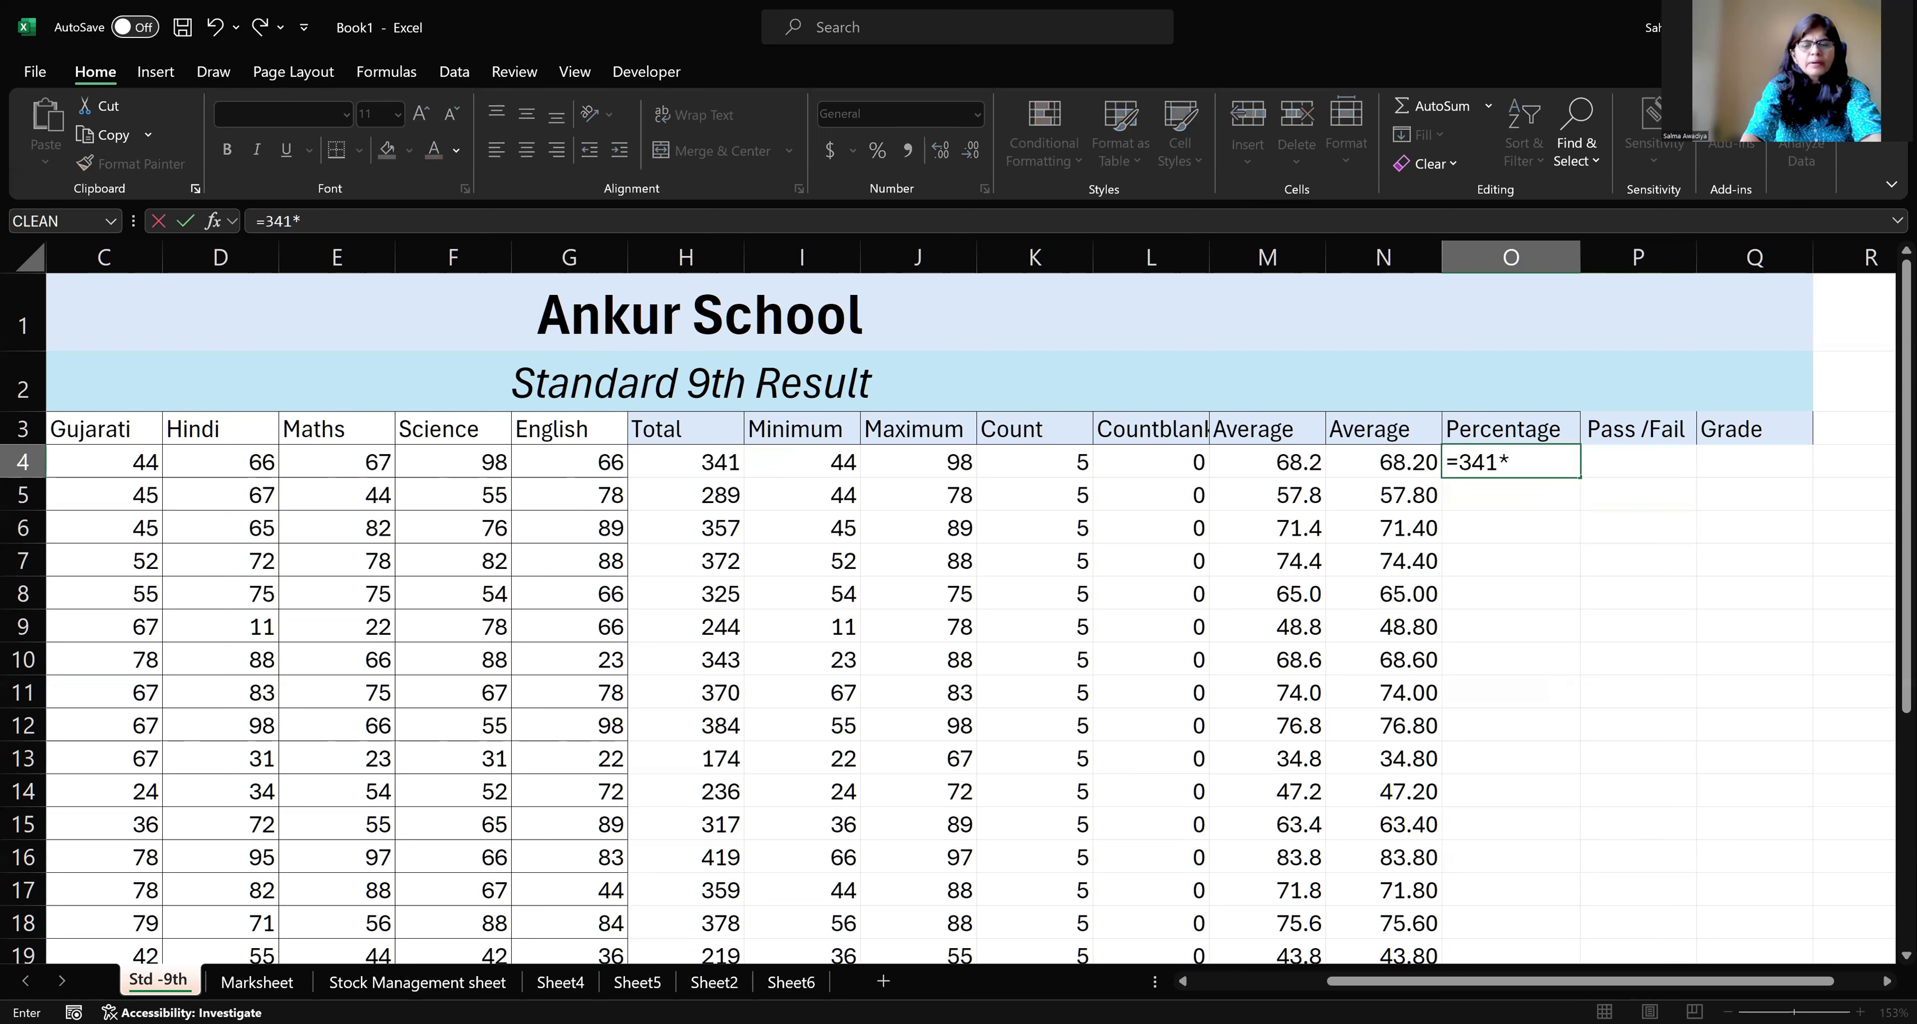
{"action": "type", "text": "100/5"}
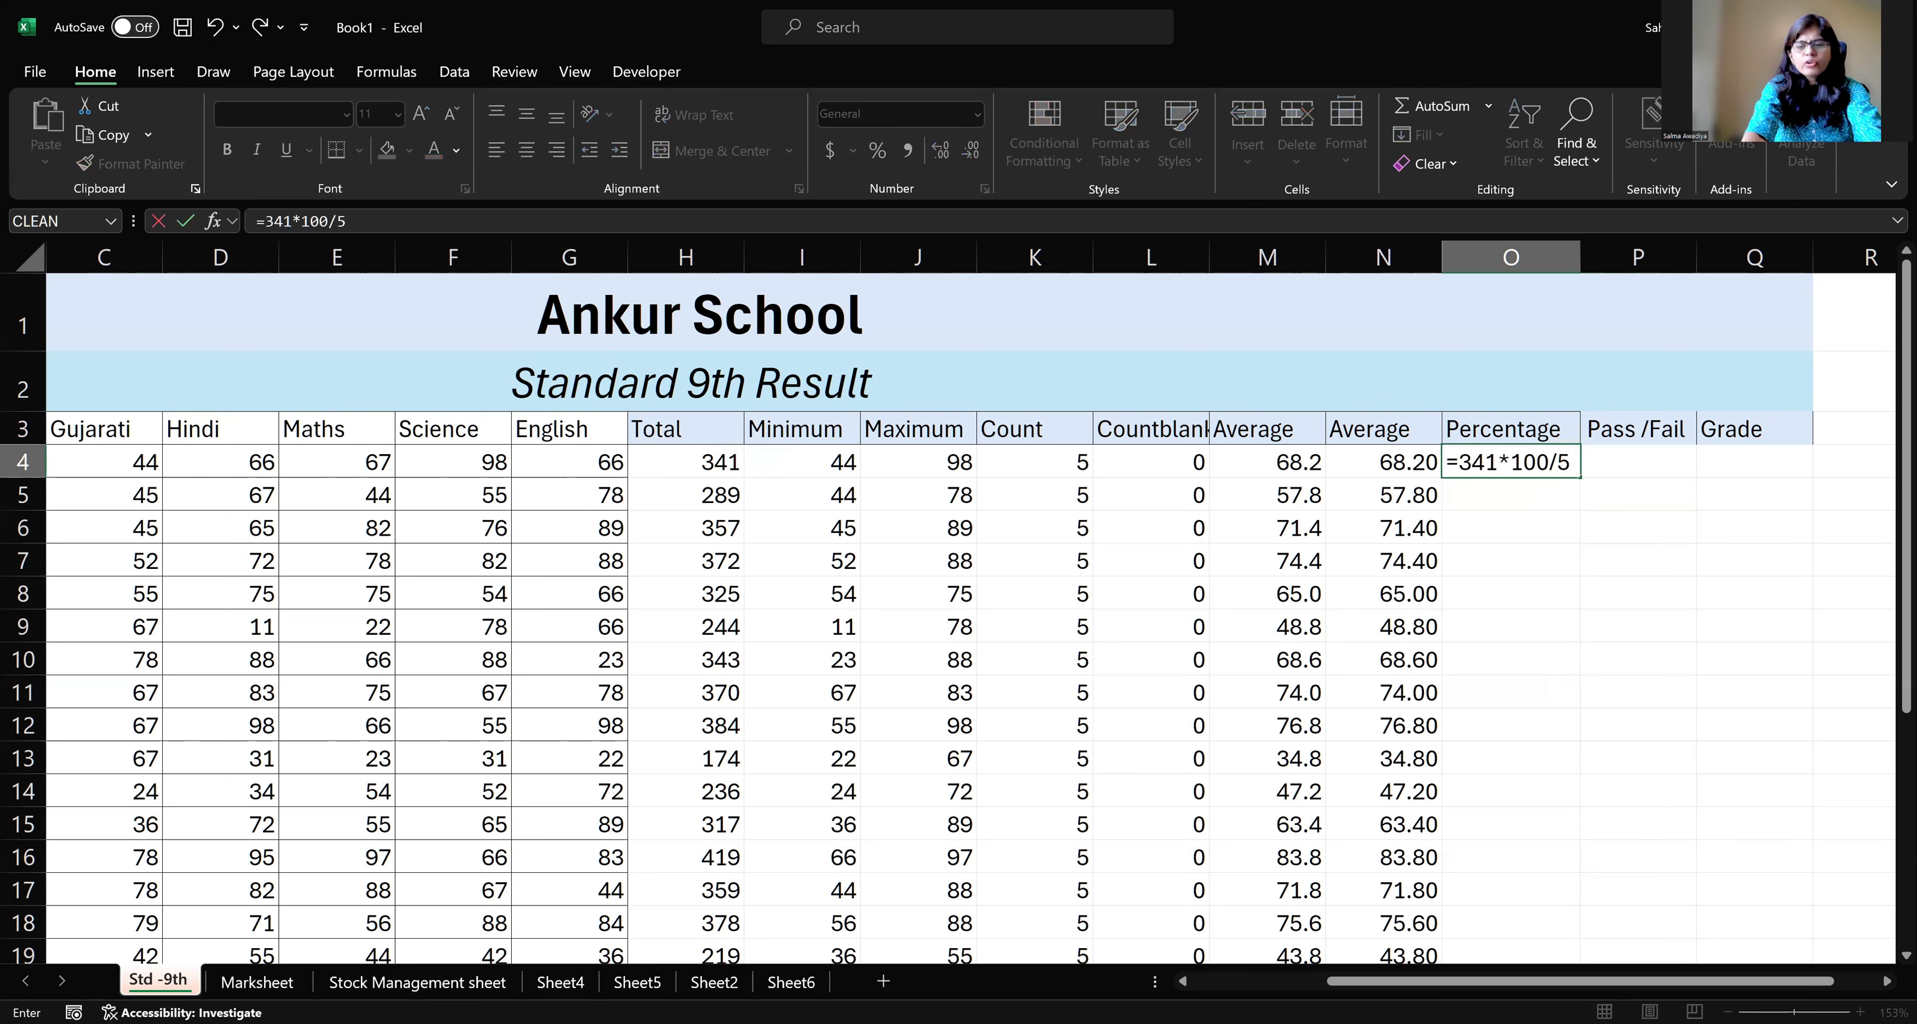
{"action": "type", "text": "00"}
{"action": "key", "text": "Return"}
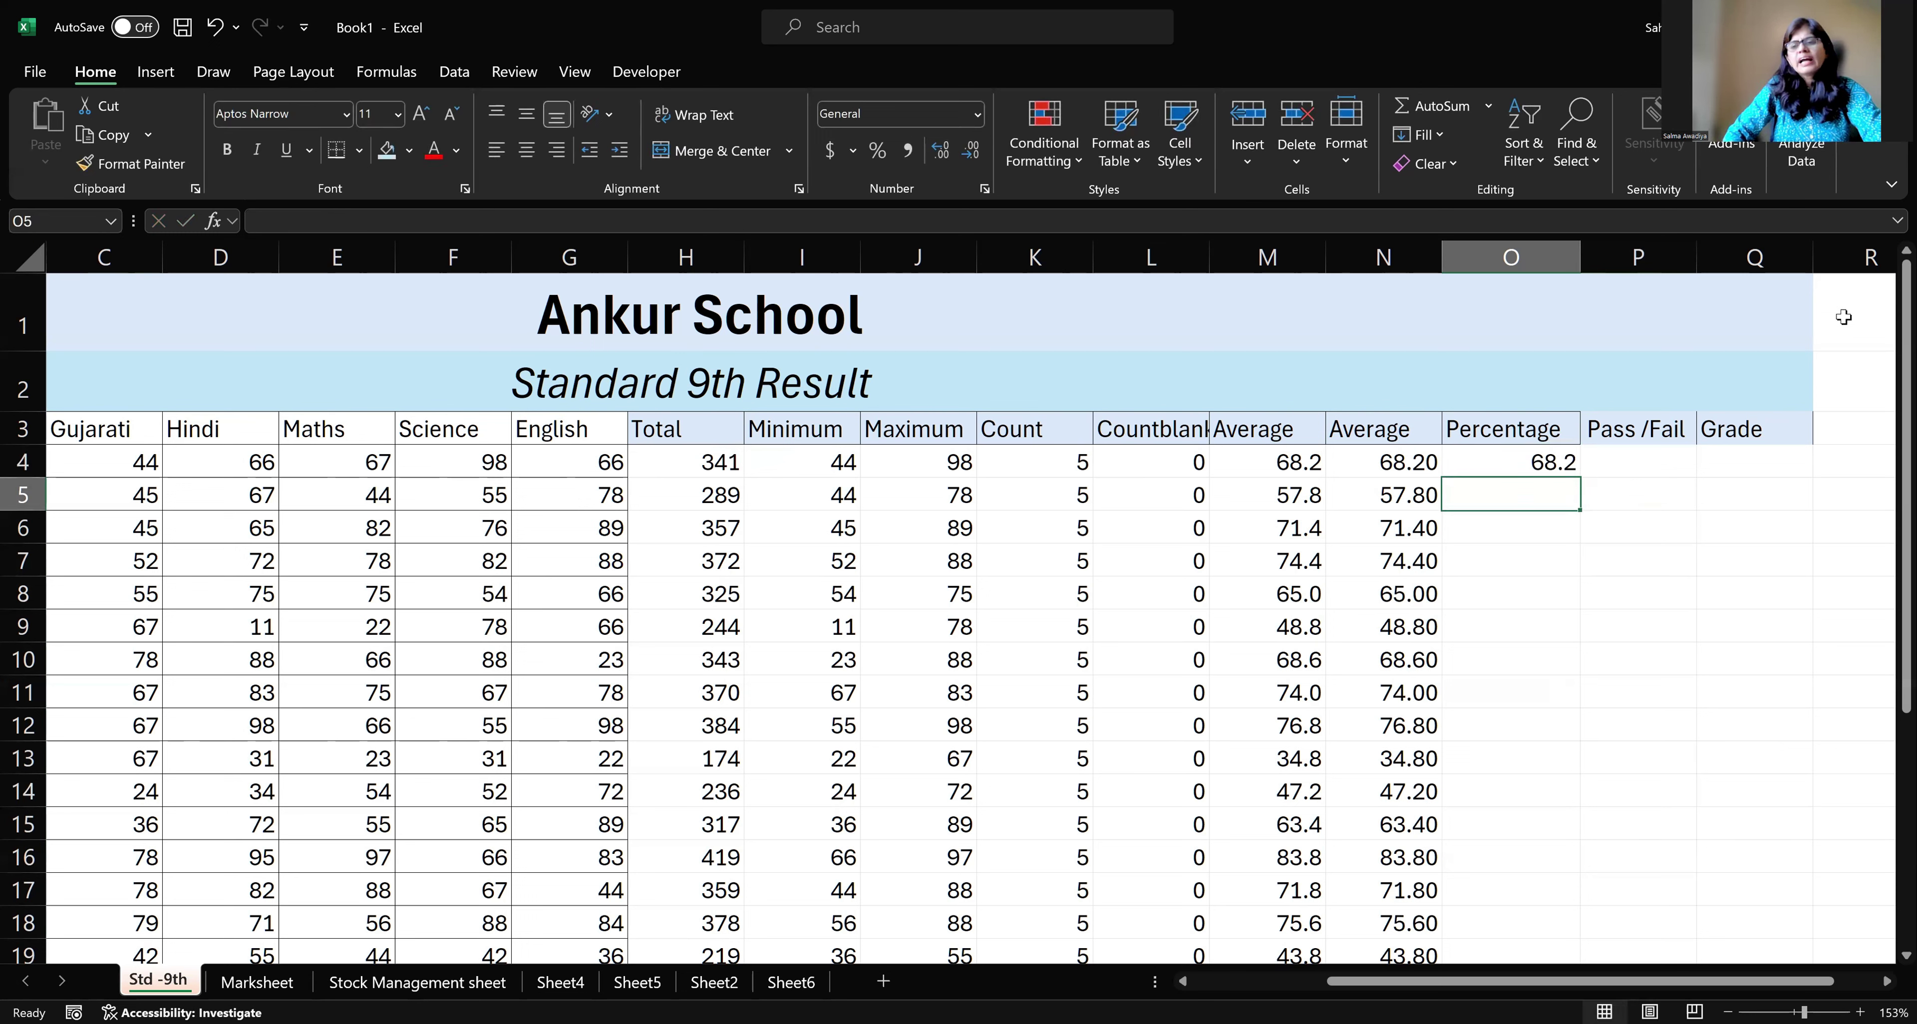
{"action": "left_click", "coordinate": [1554, 469]}
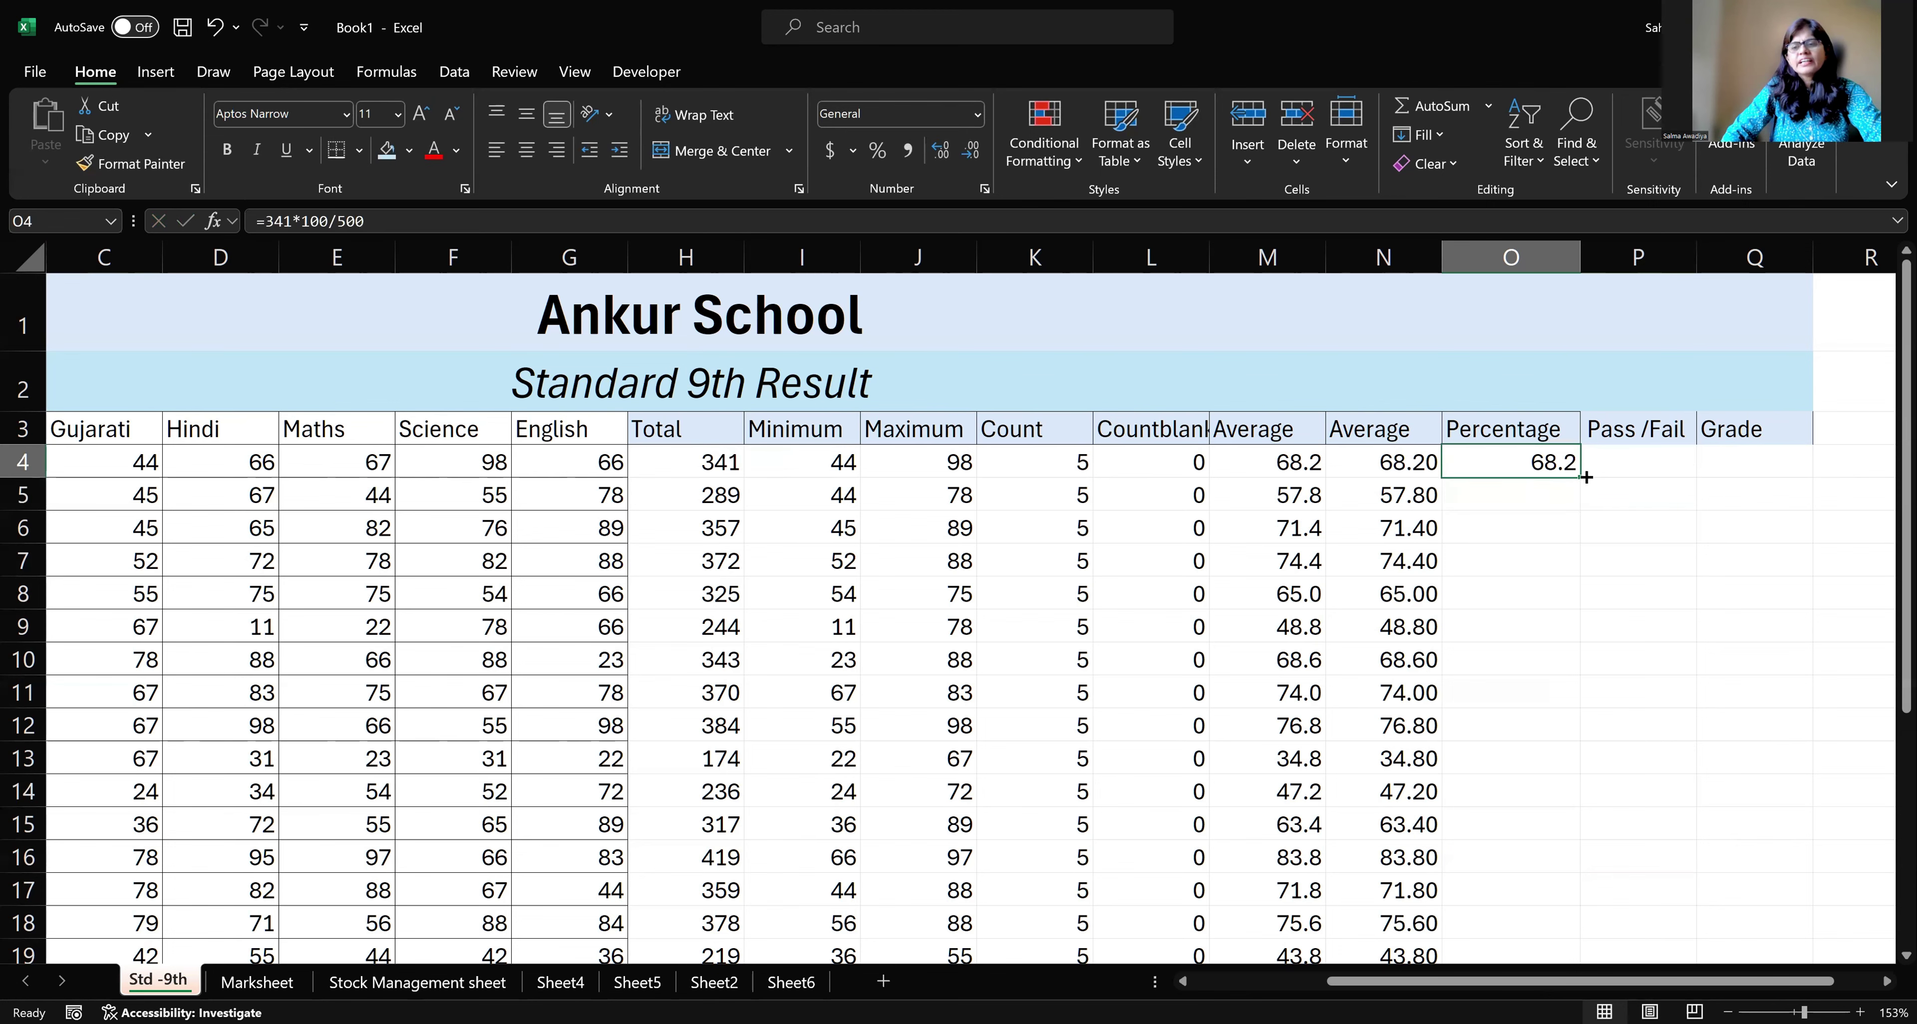
{"action": "left_click_drag", "start_coordinate": [1582, 477], "coordinate": [1557, 867]}
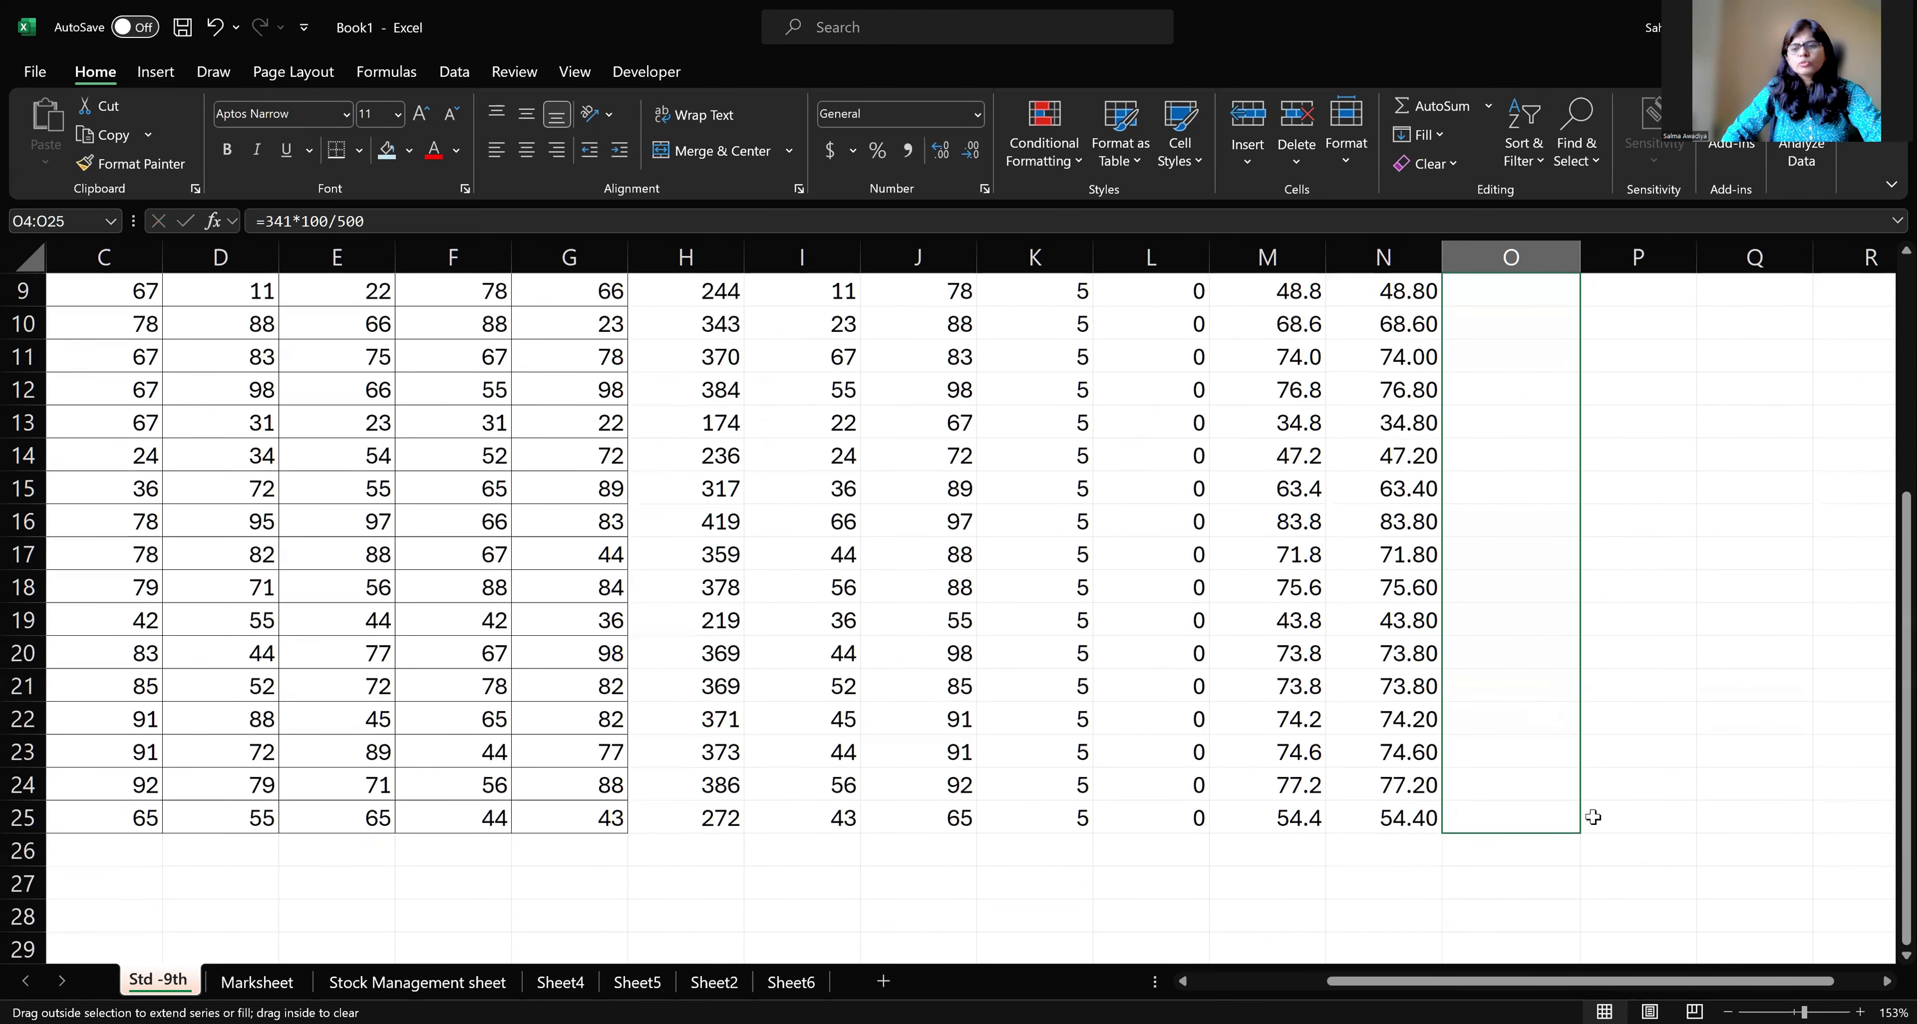
{"action": "left_click_drag", "start_coordinate": [1557, 867], "coordinate": [1592, 811]}
{"action": "scroll", "coordinate": [1599, 781], "scroll_direction": "up", "scroll_amount": 2}
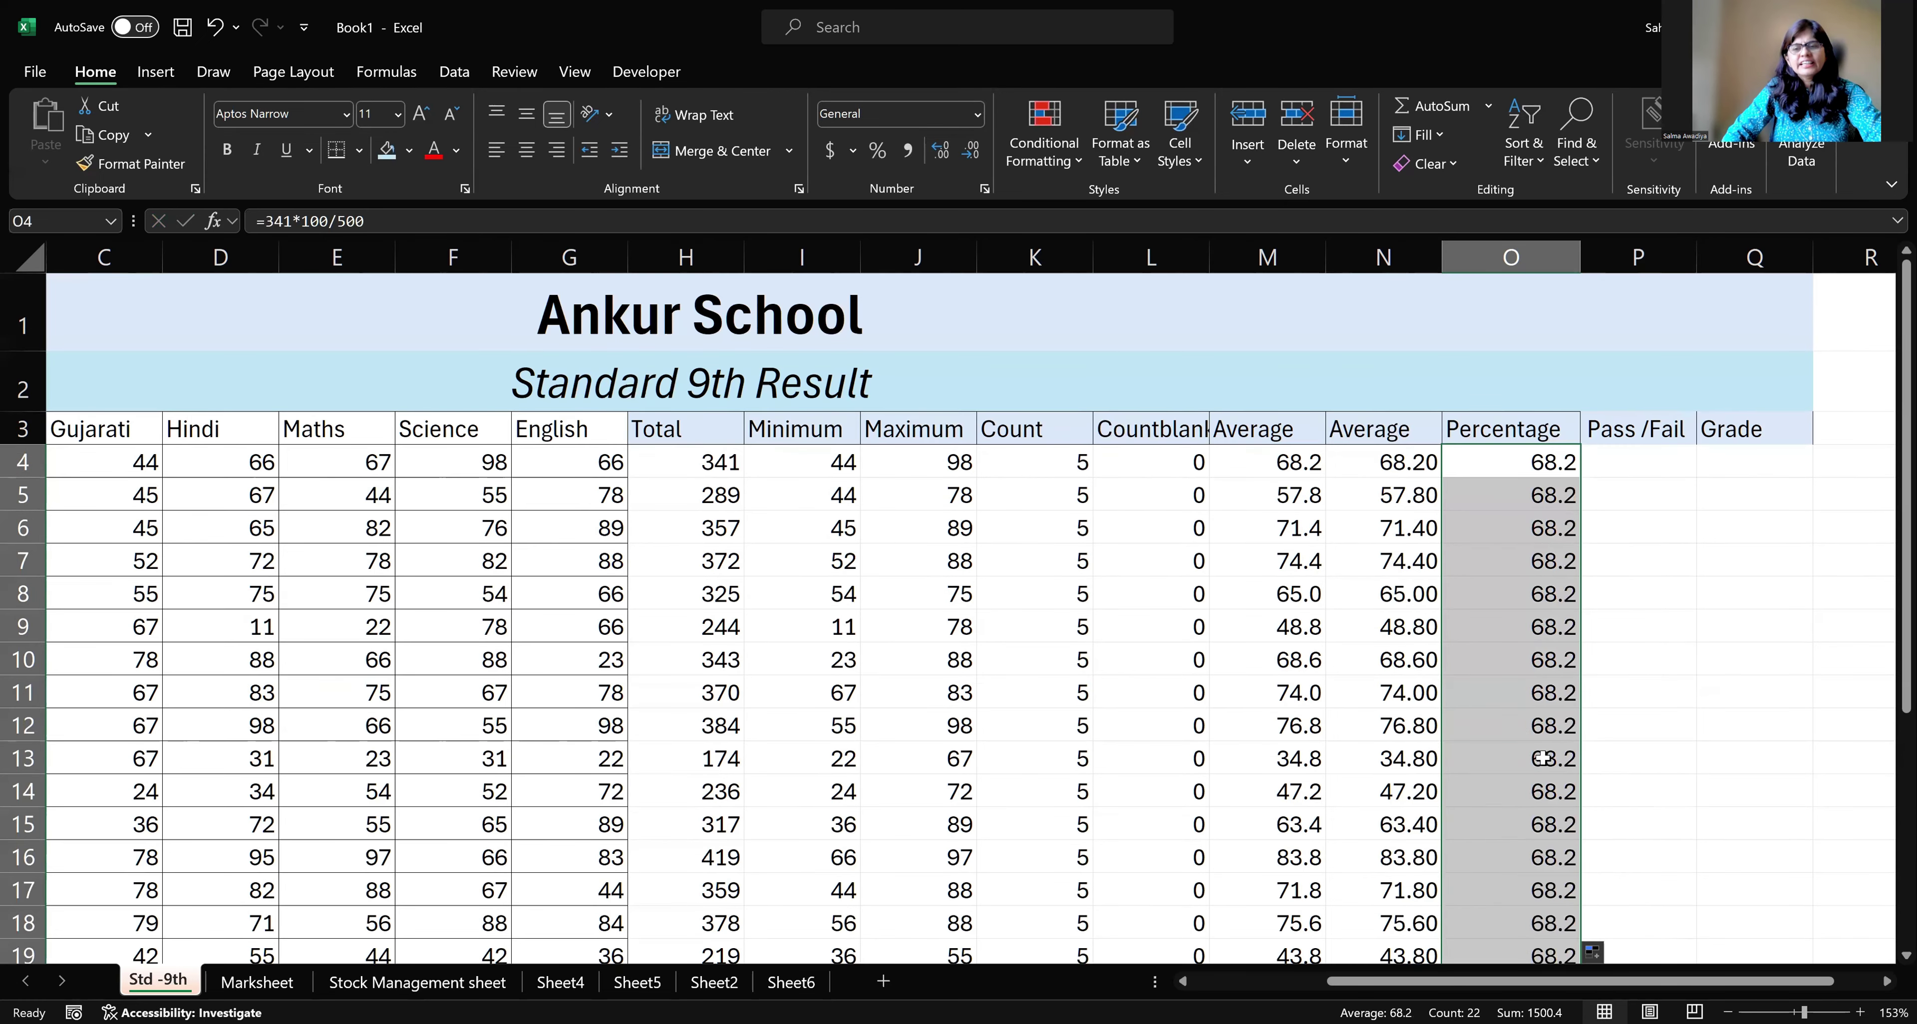
{"action": "mouse_move", "coordinate": [1535, 469]}
{"action": "left_mouse_down"}
{"action": "mouse_move", "coordinate": [1518, 908]}
{"action": "mouse_move", "coordinate": [1518, 889]}
{"action": "left_mouse_up"}
Step: Clear the fixed percentages and enter =H4*100/500 in O4
{"action": "key", "text": "ctrl+z"}
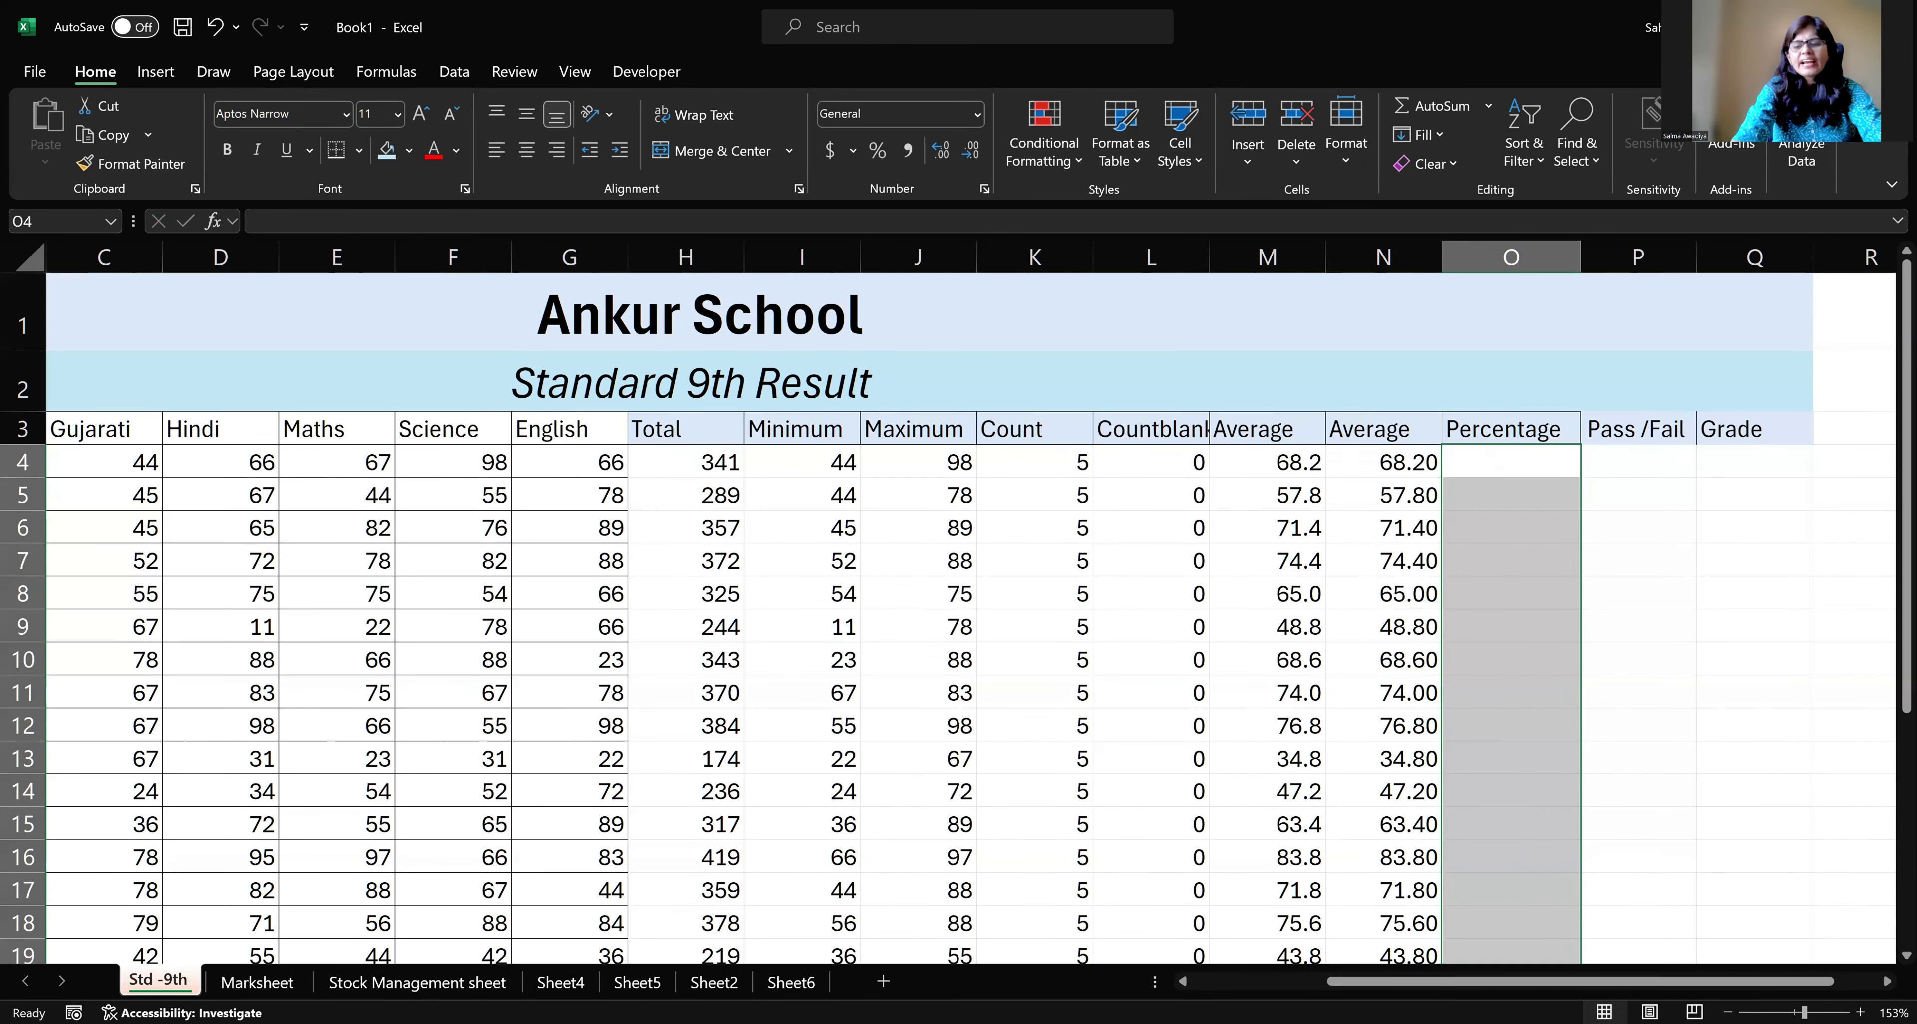
{"action": "key", "text": "ctrl+z"}
{"action": "type", "text": "="}
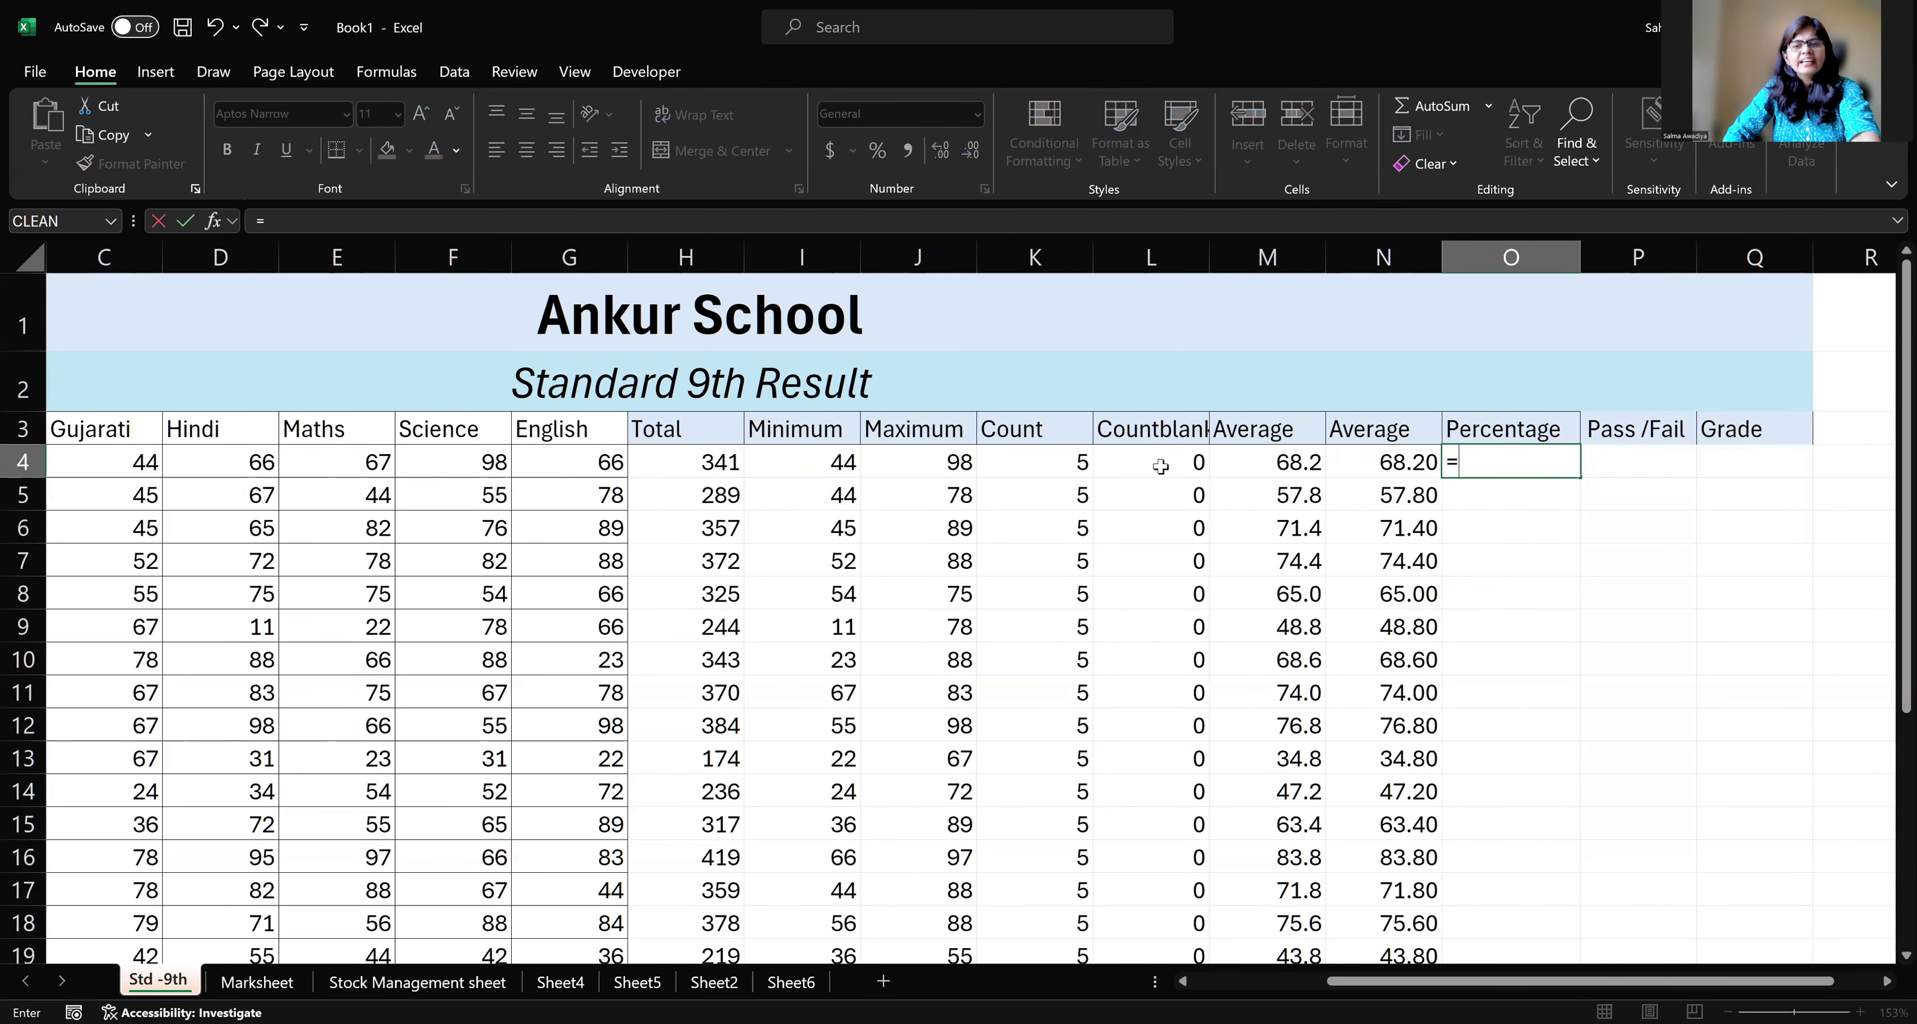
{"action": "left_click", "coordinate": [706, 473]}
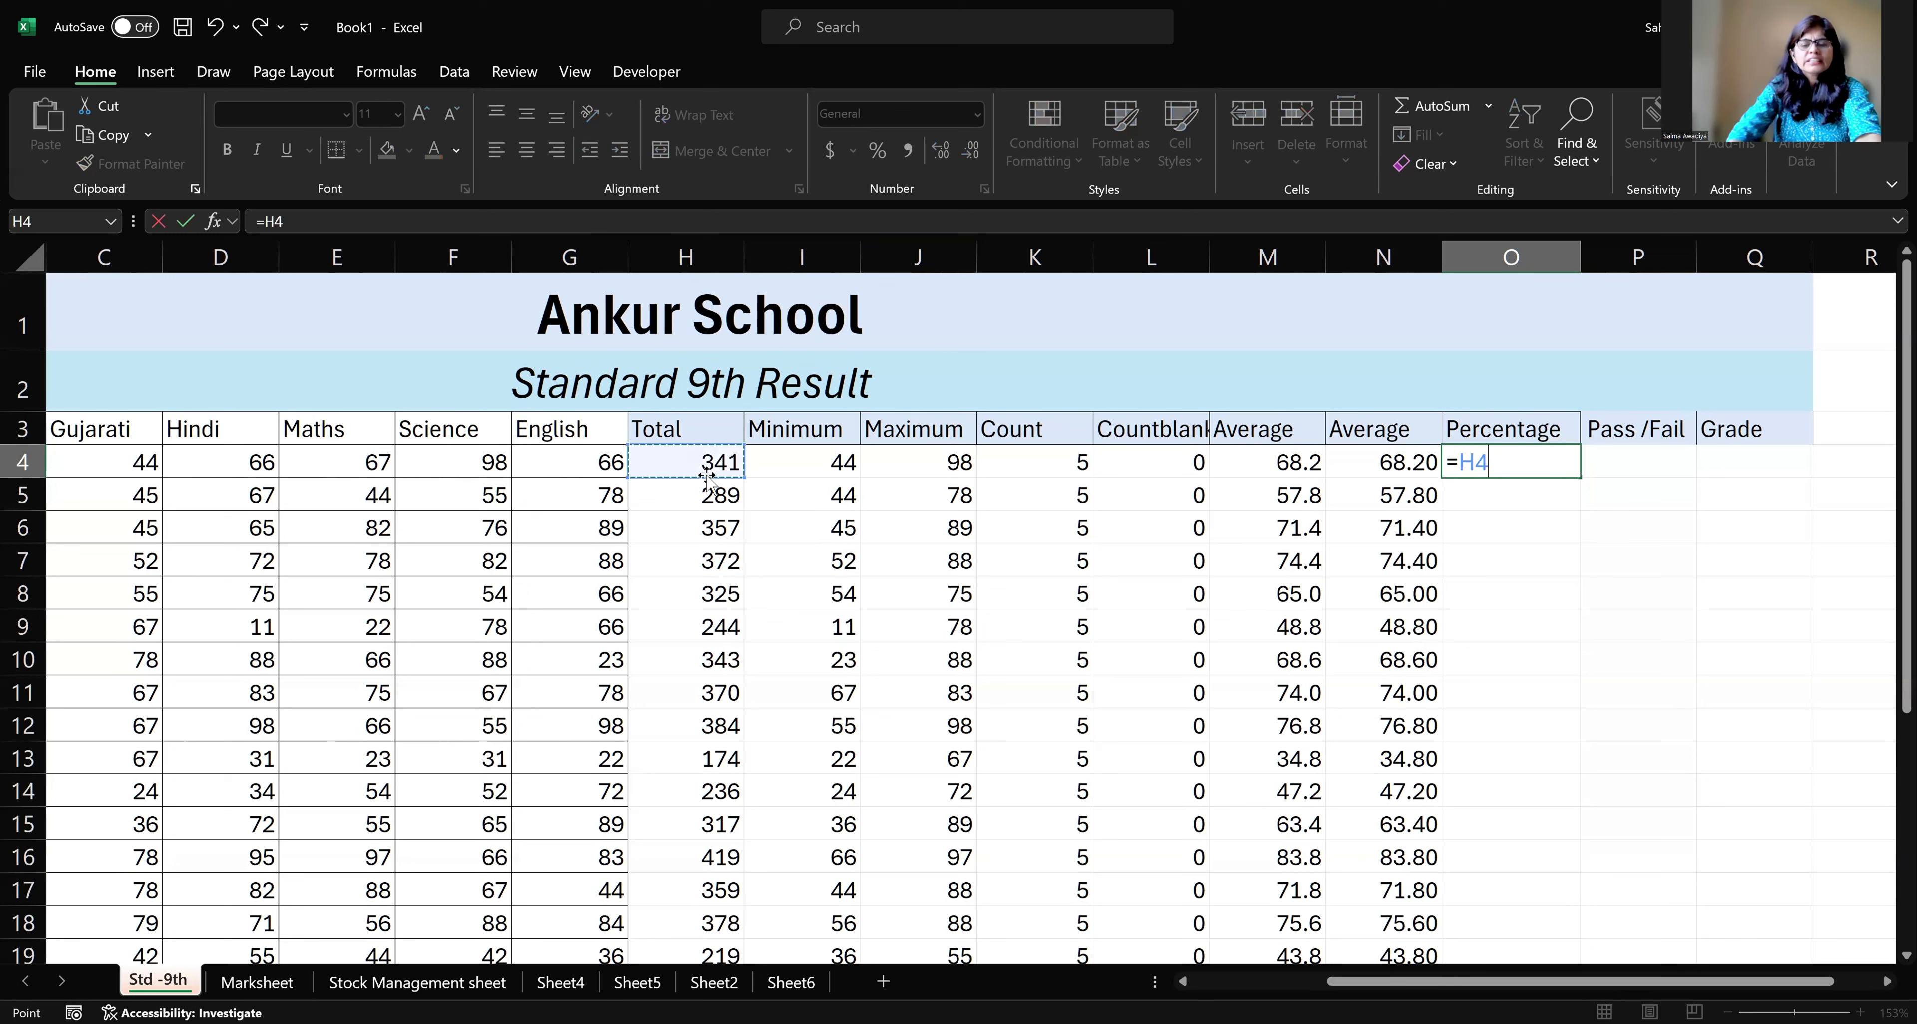
{"action": "type", "text": "*100/"}
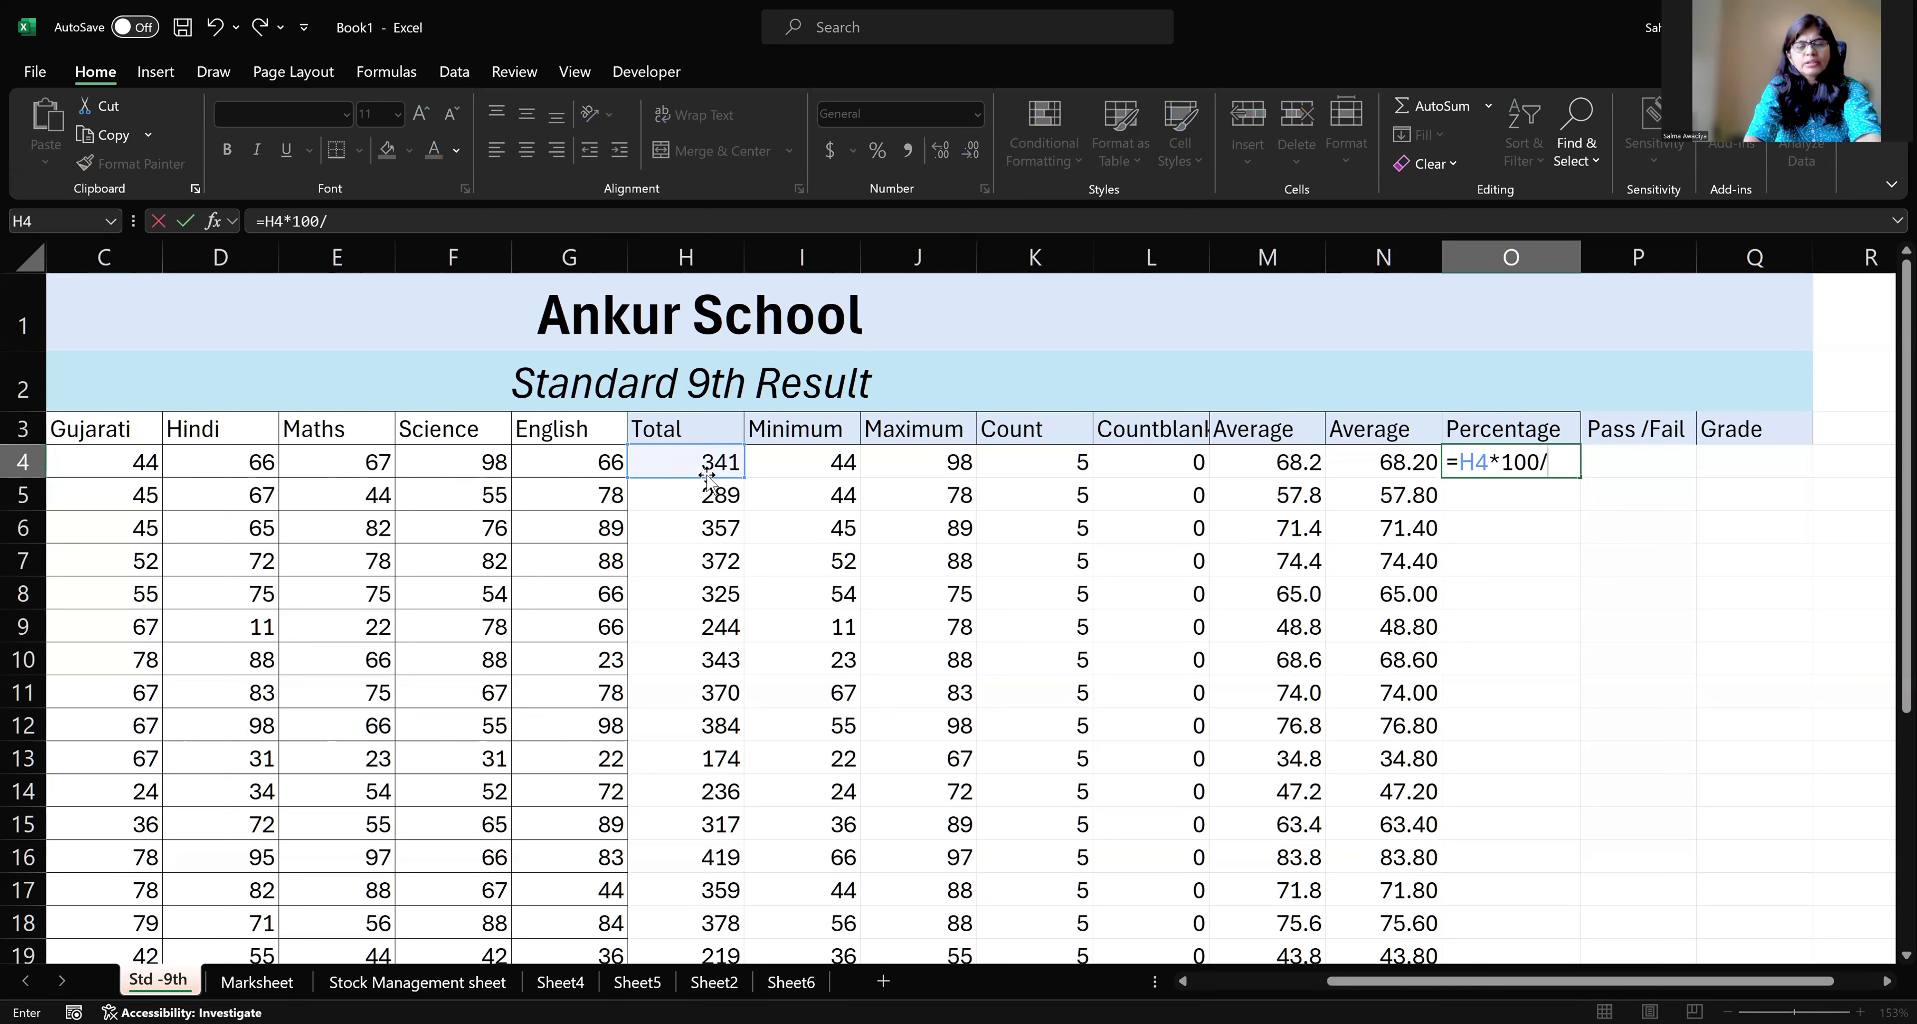
{"action": "type", "text": "500"}
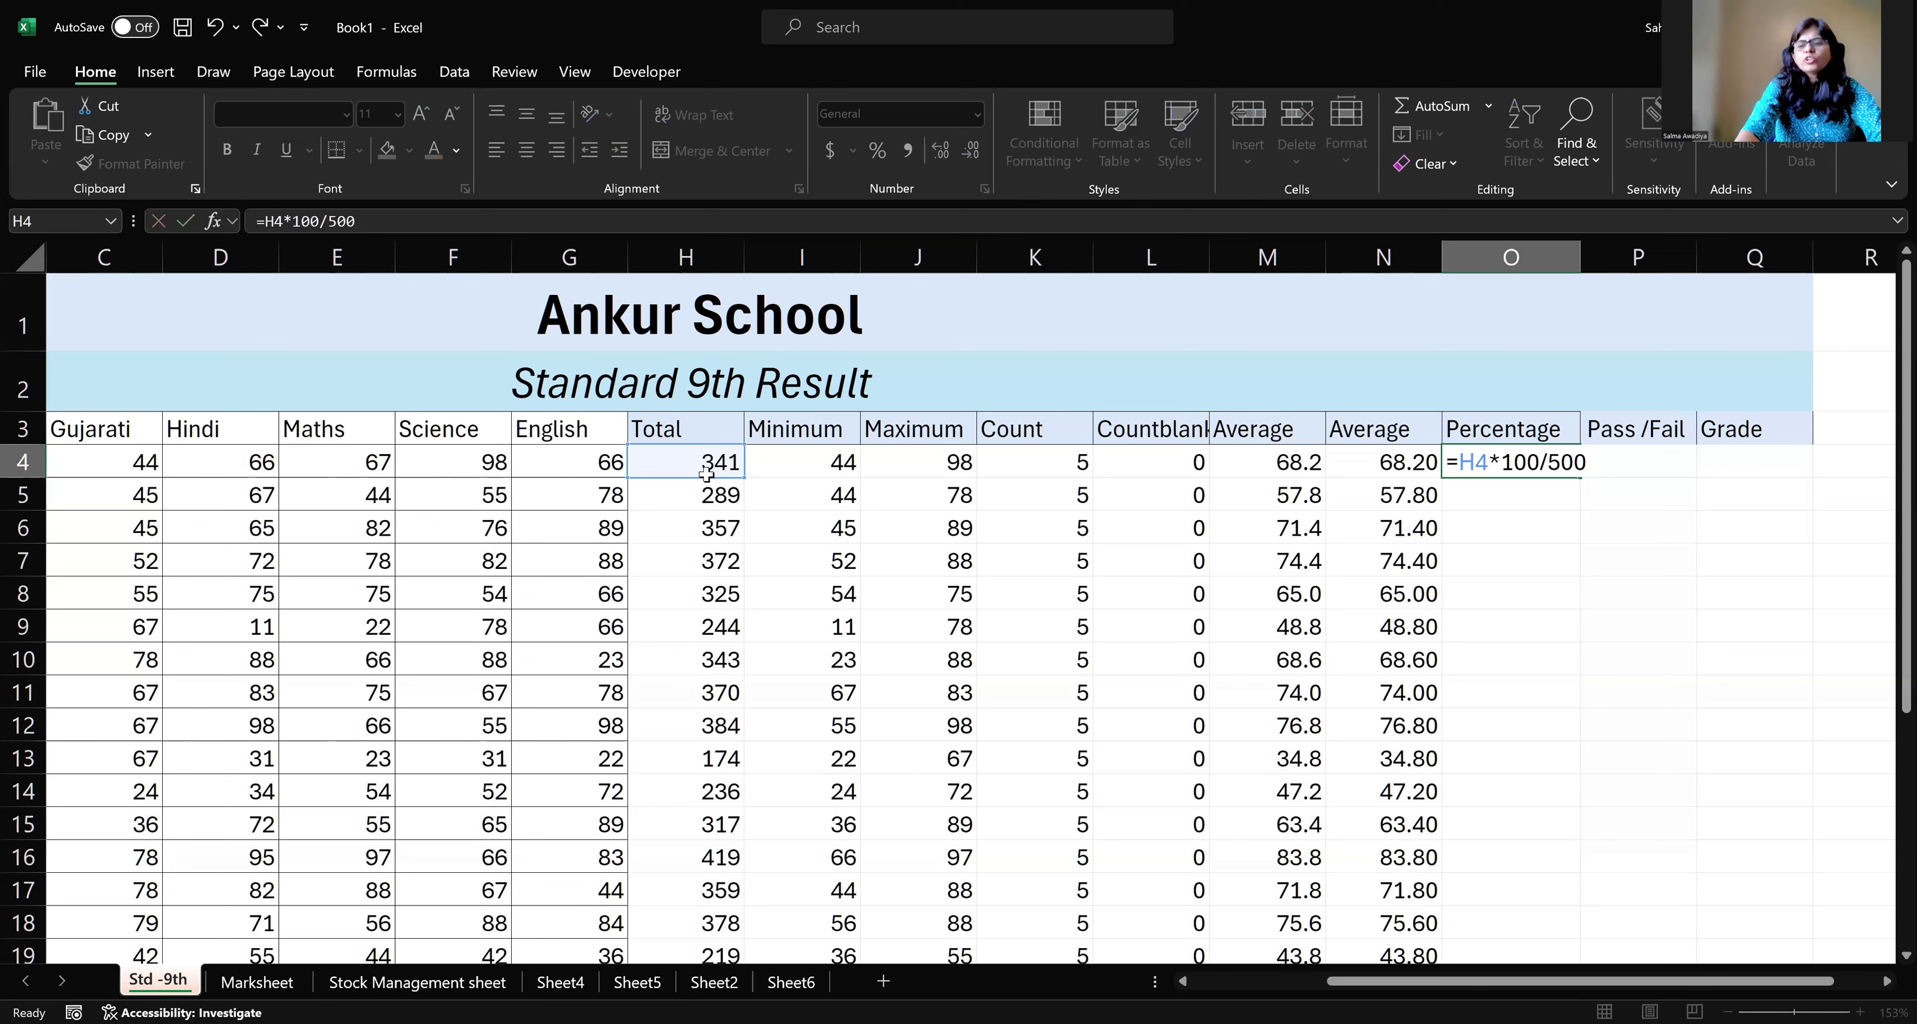
{"action": "key", "text": "Return"}
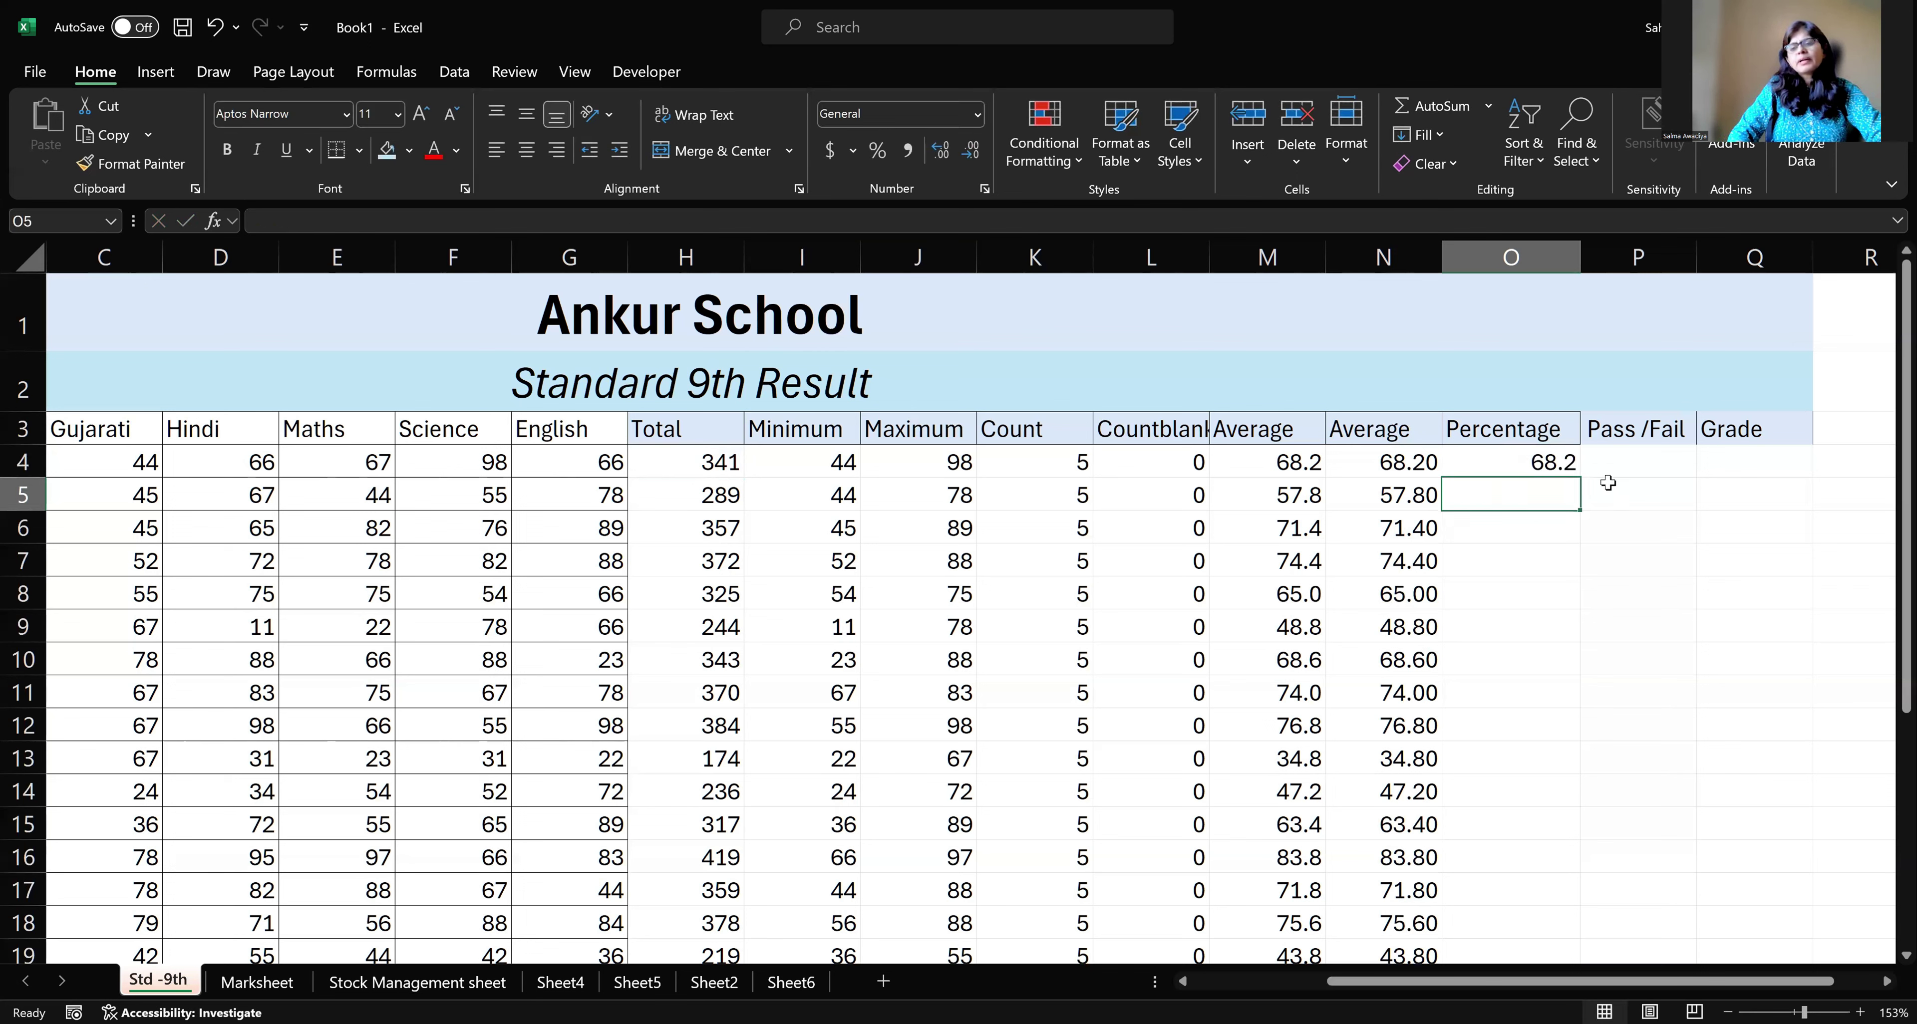
Step: Fill the percentage formula down to row 25 and display two decimals
{"action": "left_click", "coordinate": [1488, 469]}
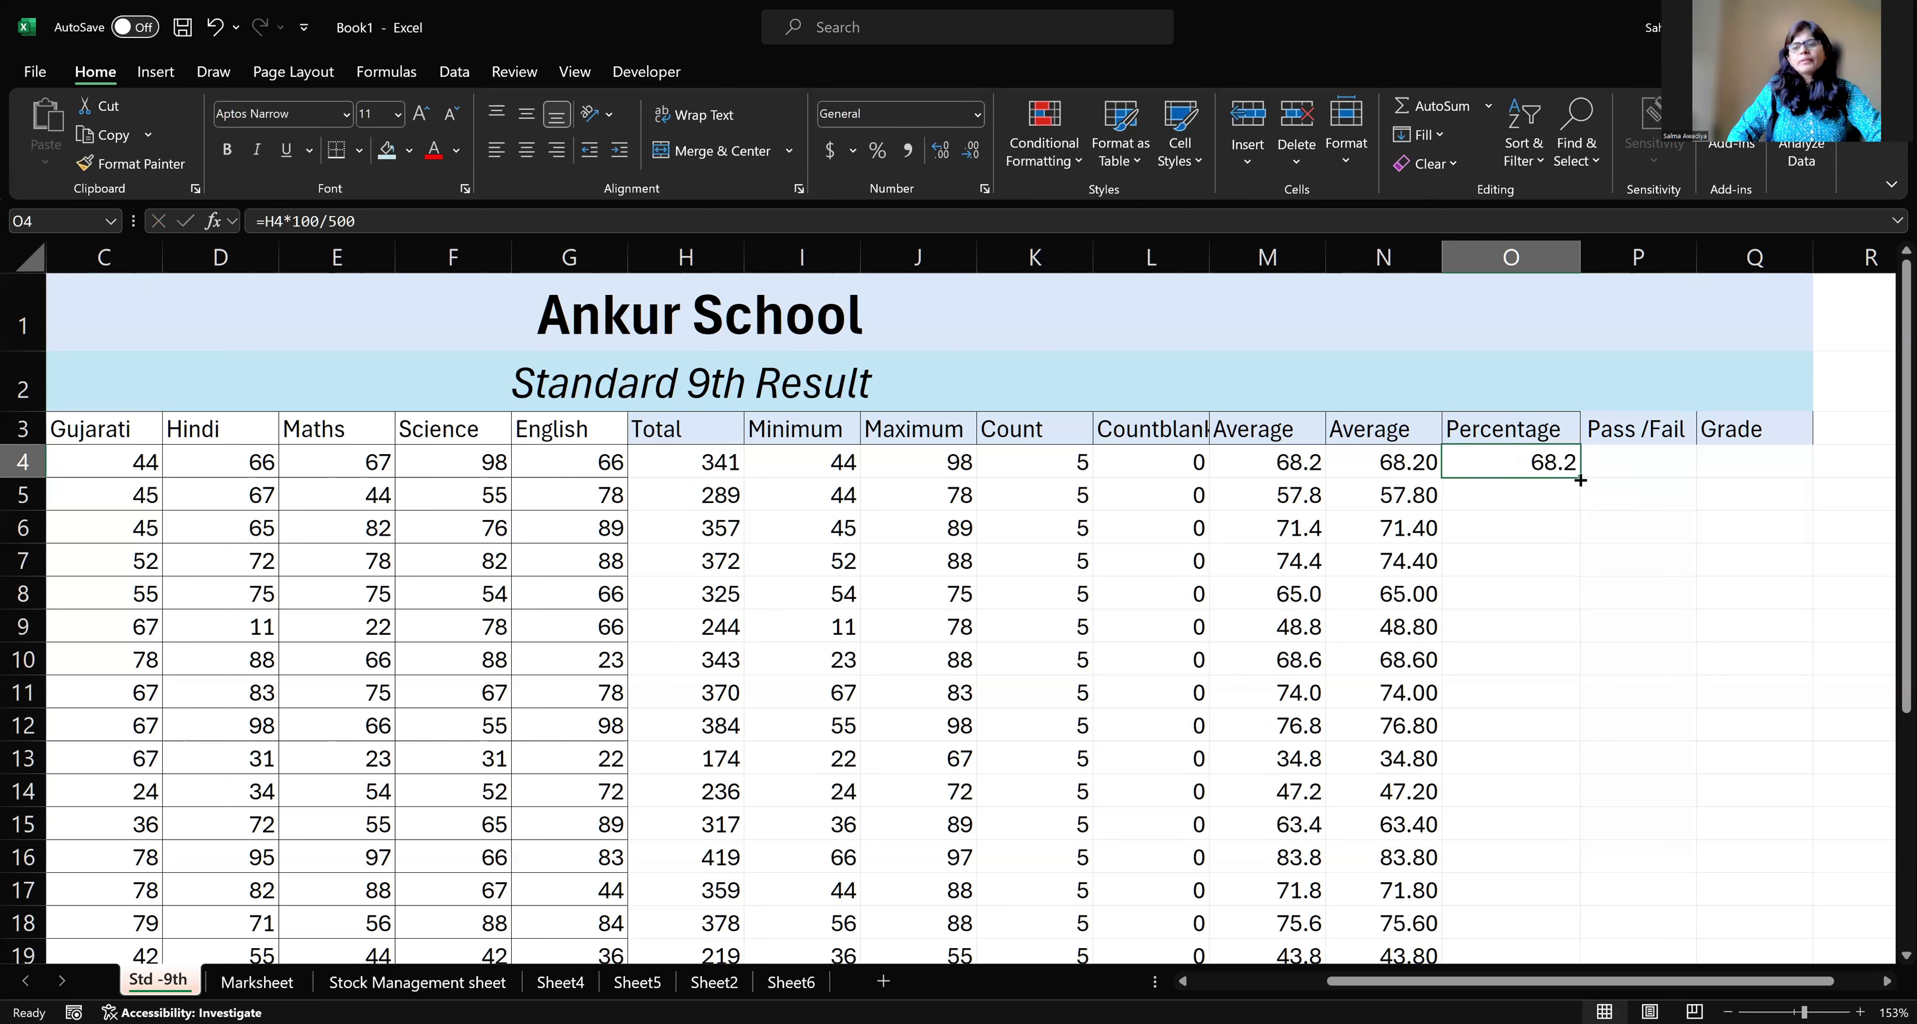
{"action": "mouse_move", "coordinate": [1583, 484]}
{"action": "left_mouse_down"}
{"action": "mouse_move", "coordinate": [1585, 953]}
{"action": "mouse_move", "coordinate": [1585, 900]}
{"action": "left_mouse_up"}
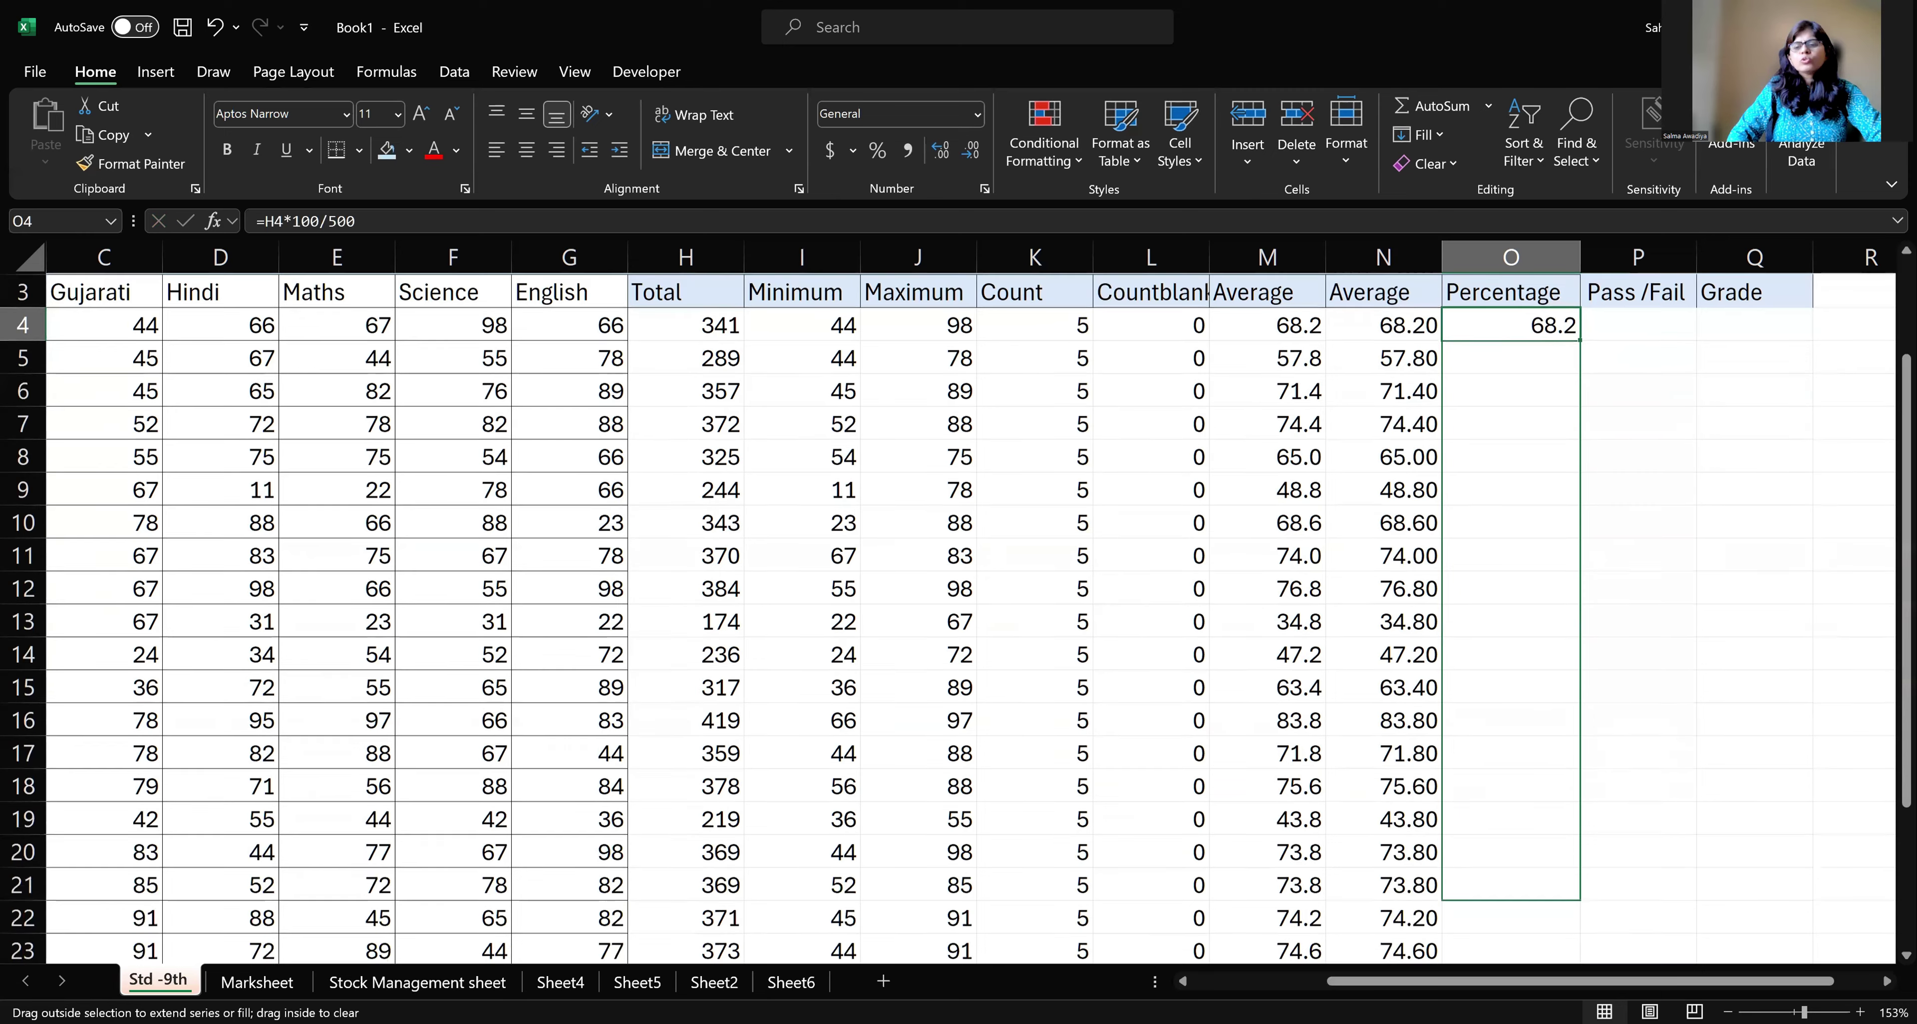
{"action": "left_click_drag", "start_coordinate": [1579, 838], "coordinate": [1581, 811]}
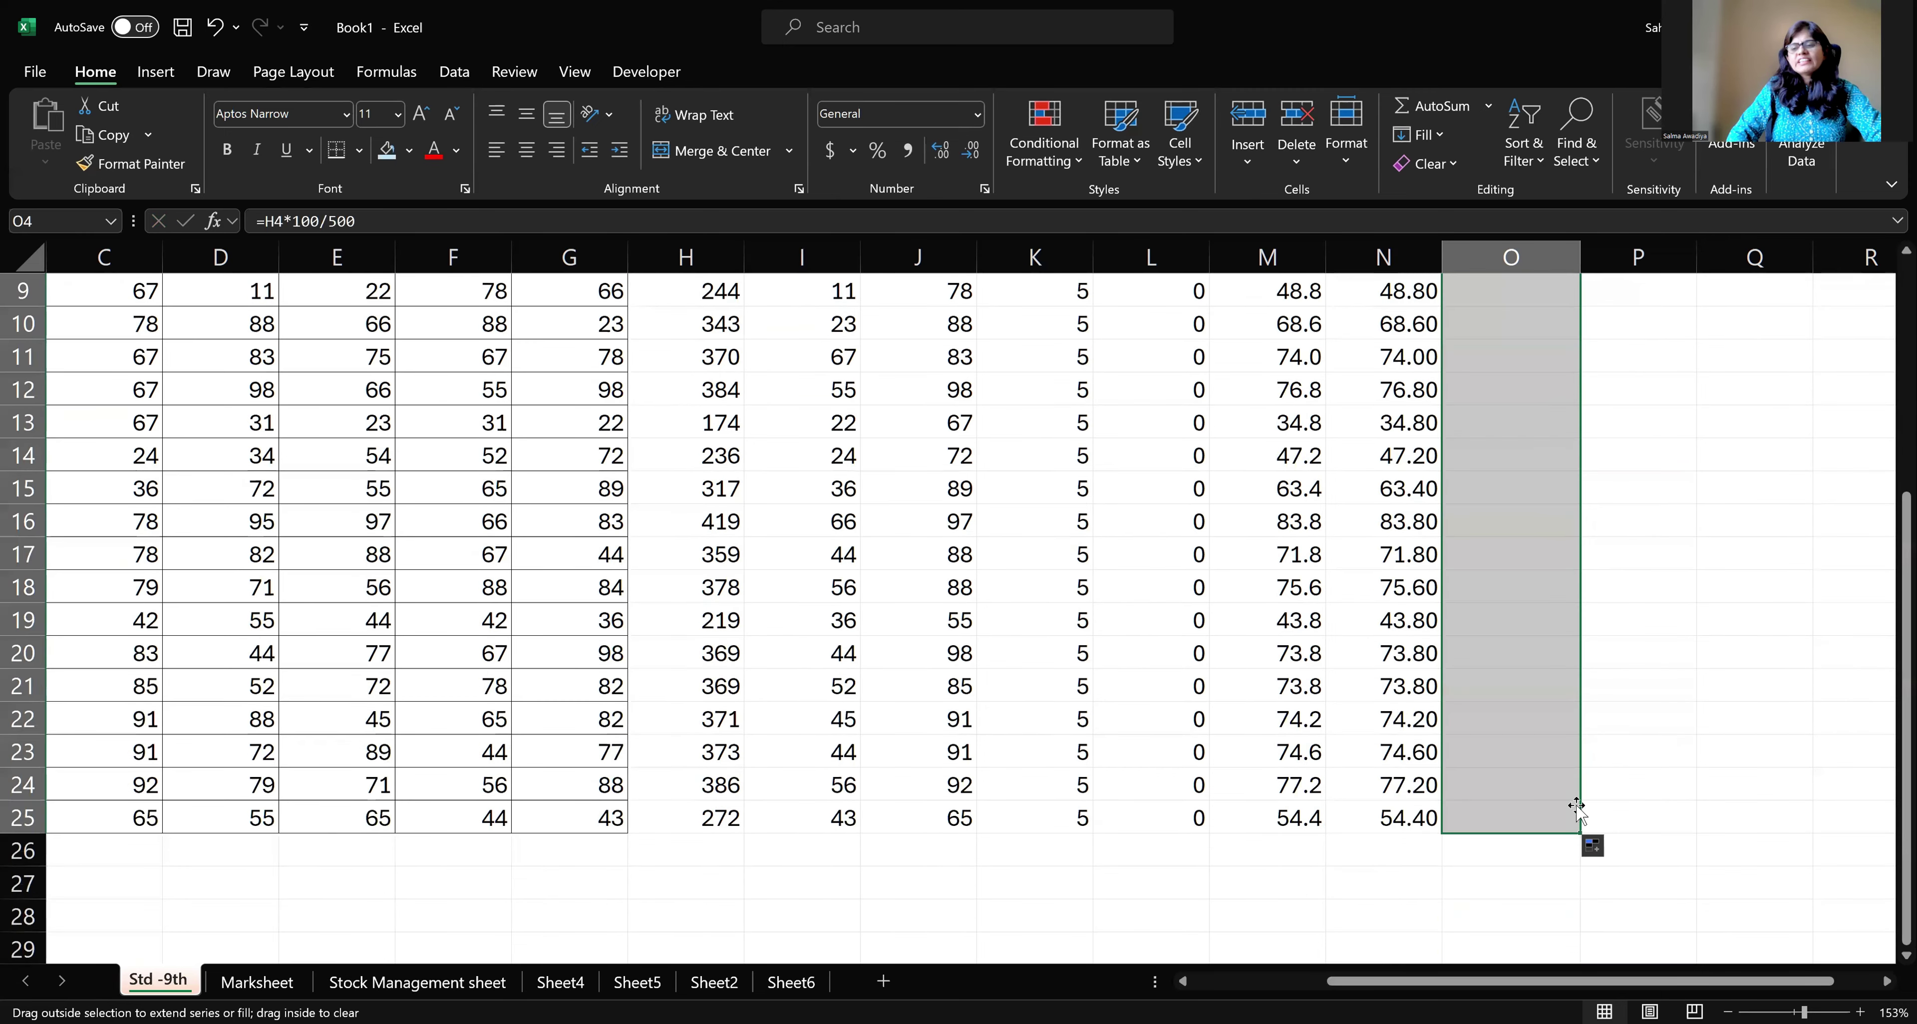
{"action": "scroll", "coordinate": [1573, 776], "scroll_direction": "up", "scroll_amount": 3}
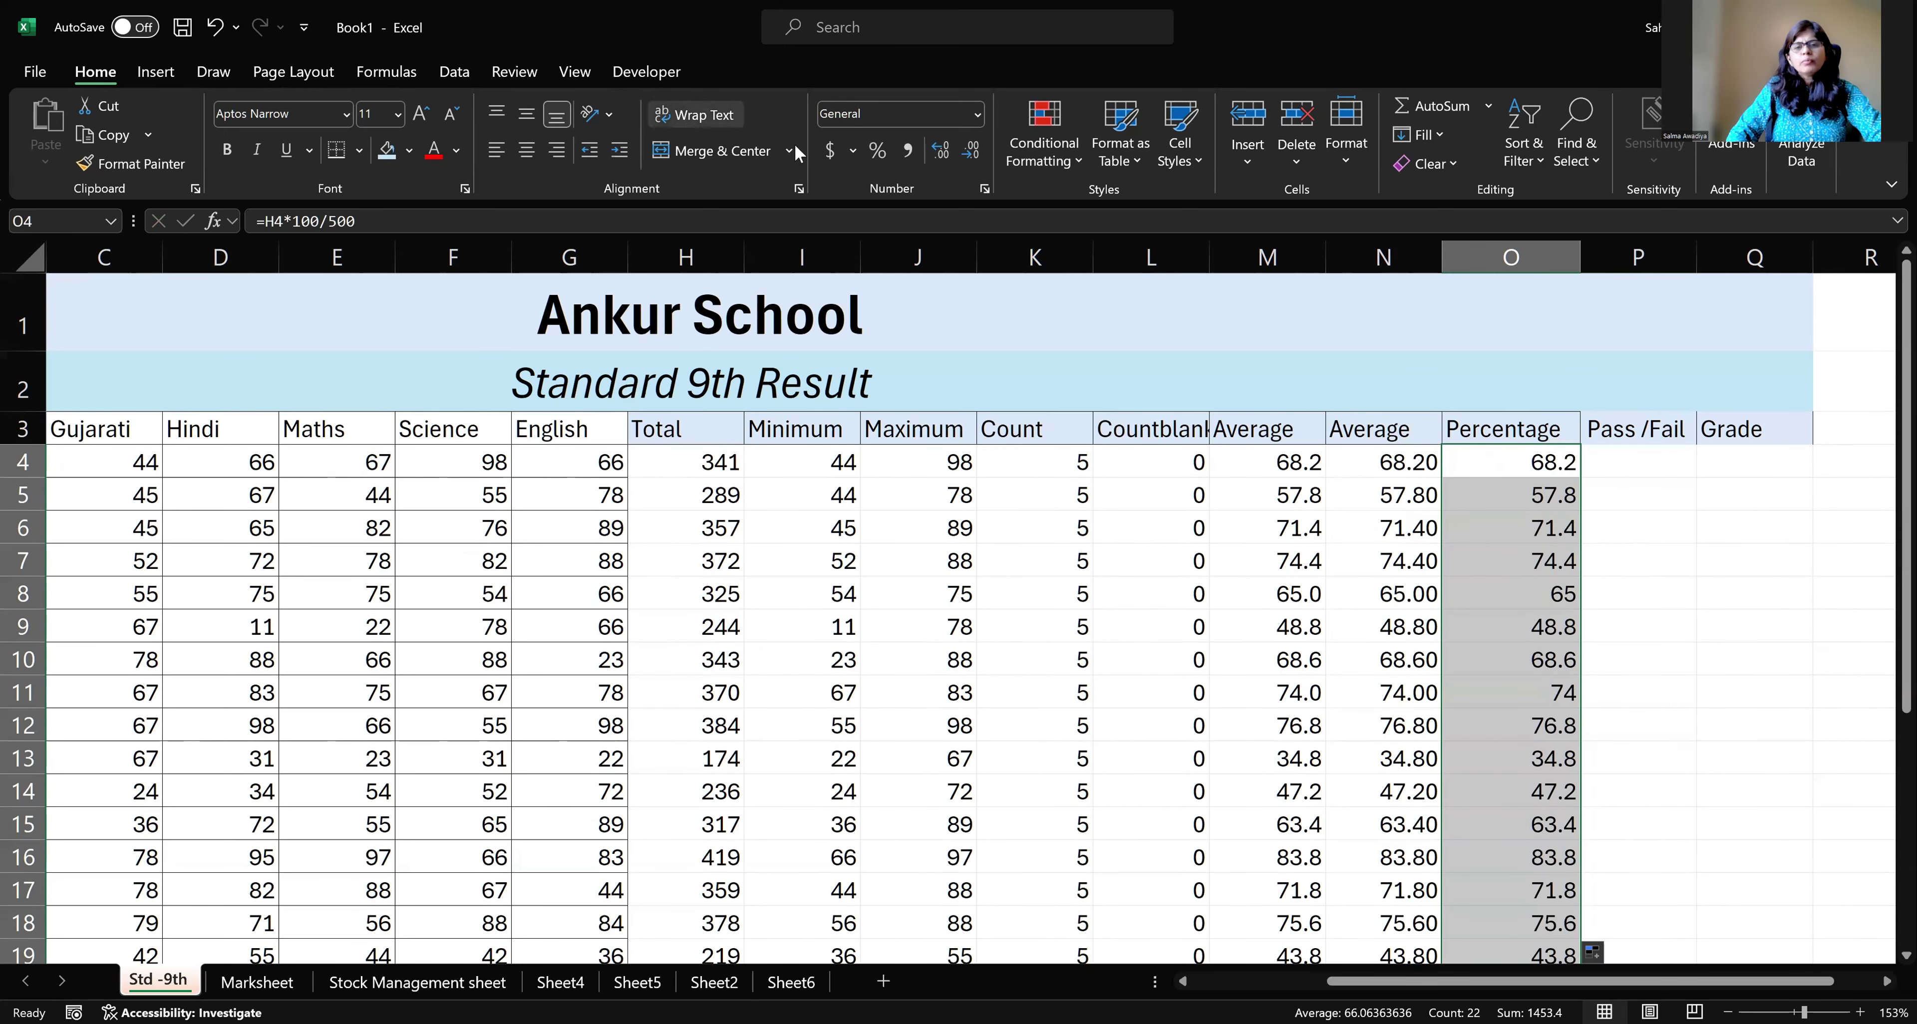
{"action": "left_click", "coordinate": [942, 153]}
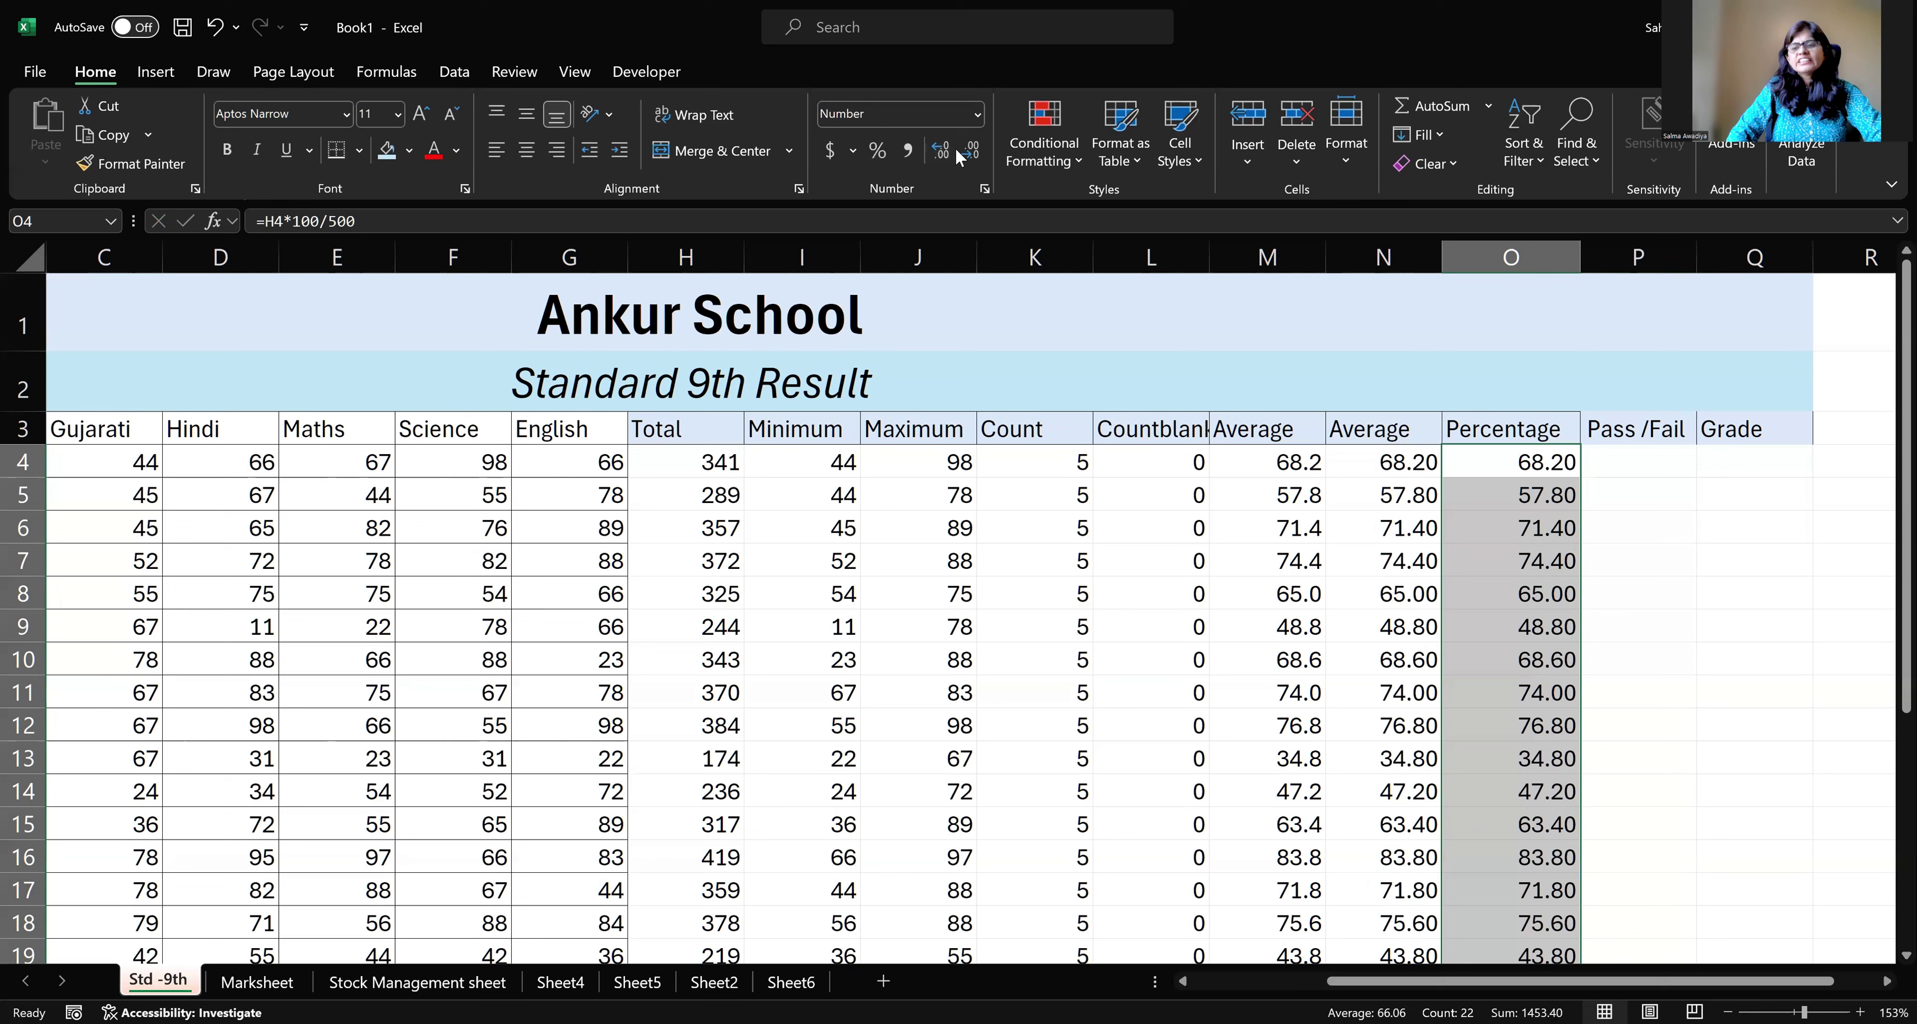
{"action": "left_click", "coordinate": [1628, 471]}
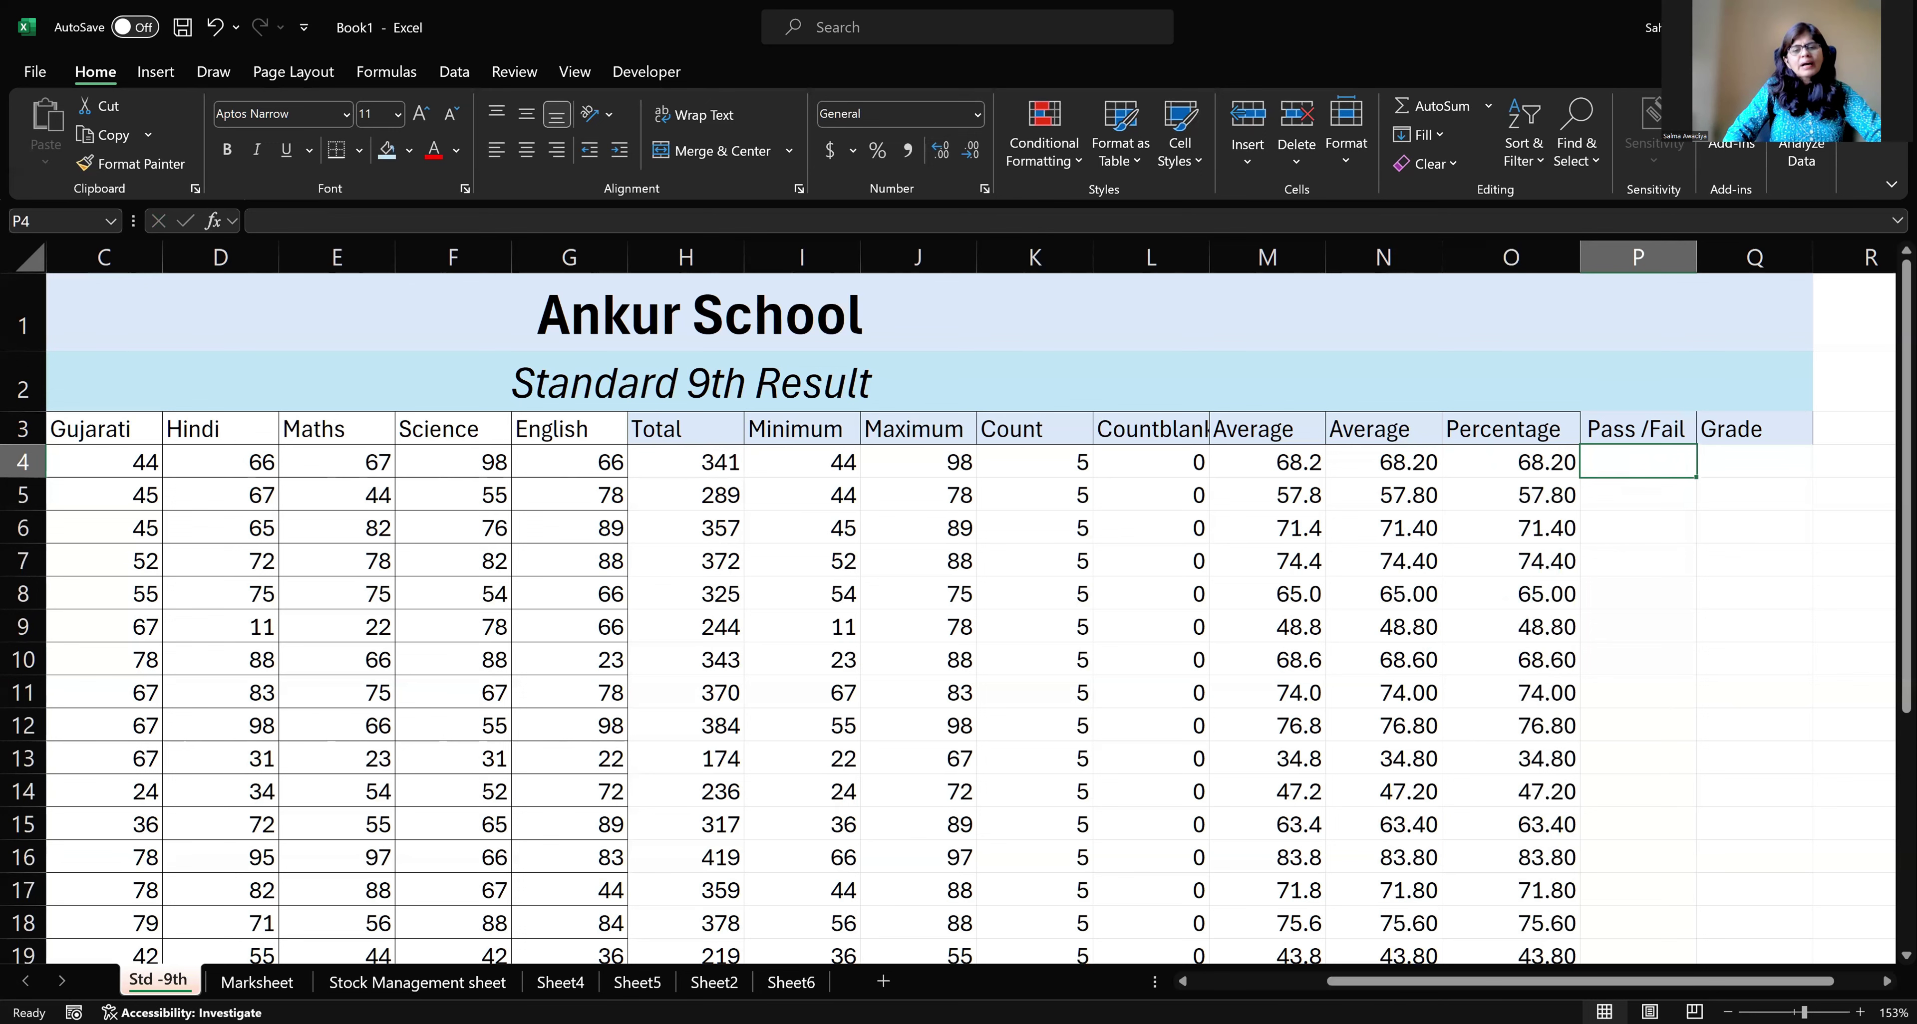
{"action": "left_click_drag", "start_coordinate": [1389, 982], "coordinate": [1273, 982]}
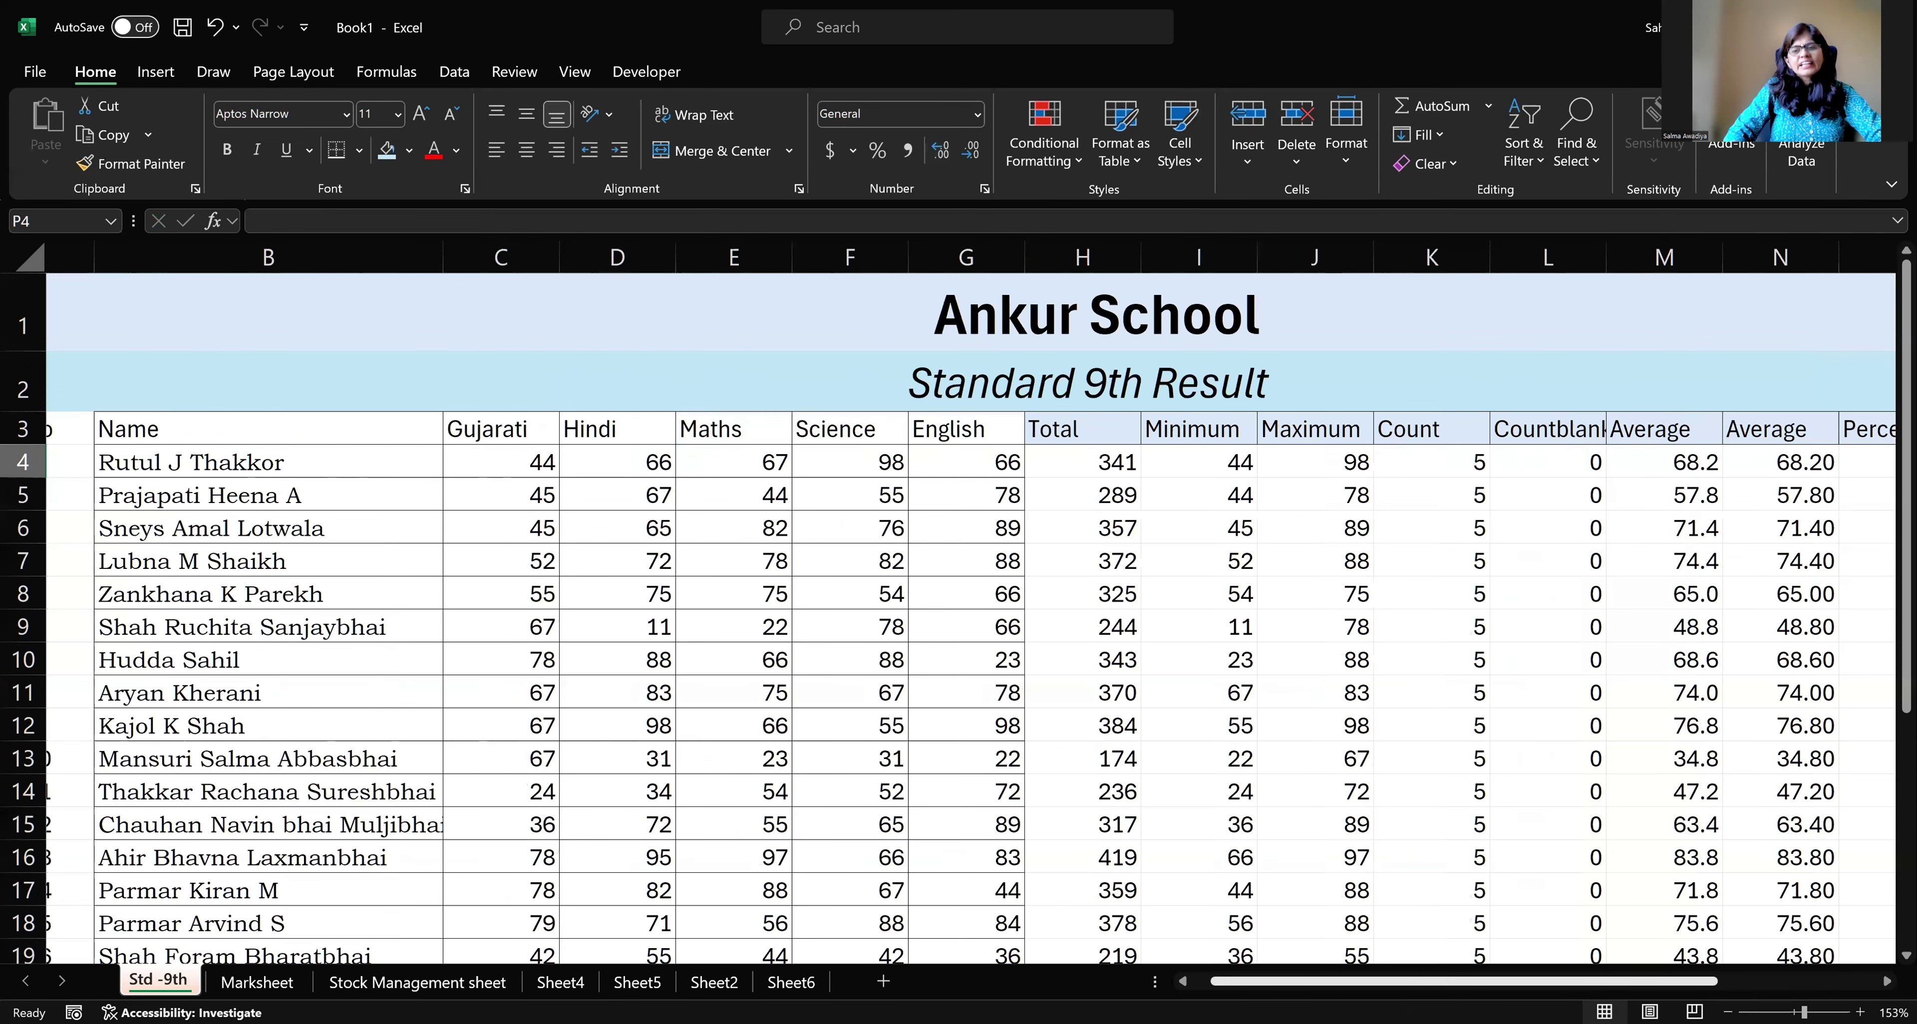
{"action": "scroll", "coordinate": [859, 649], "scroll_direction": "right", "scroll_amount": 3}
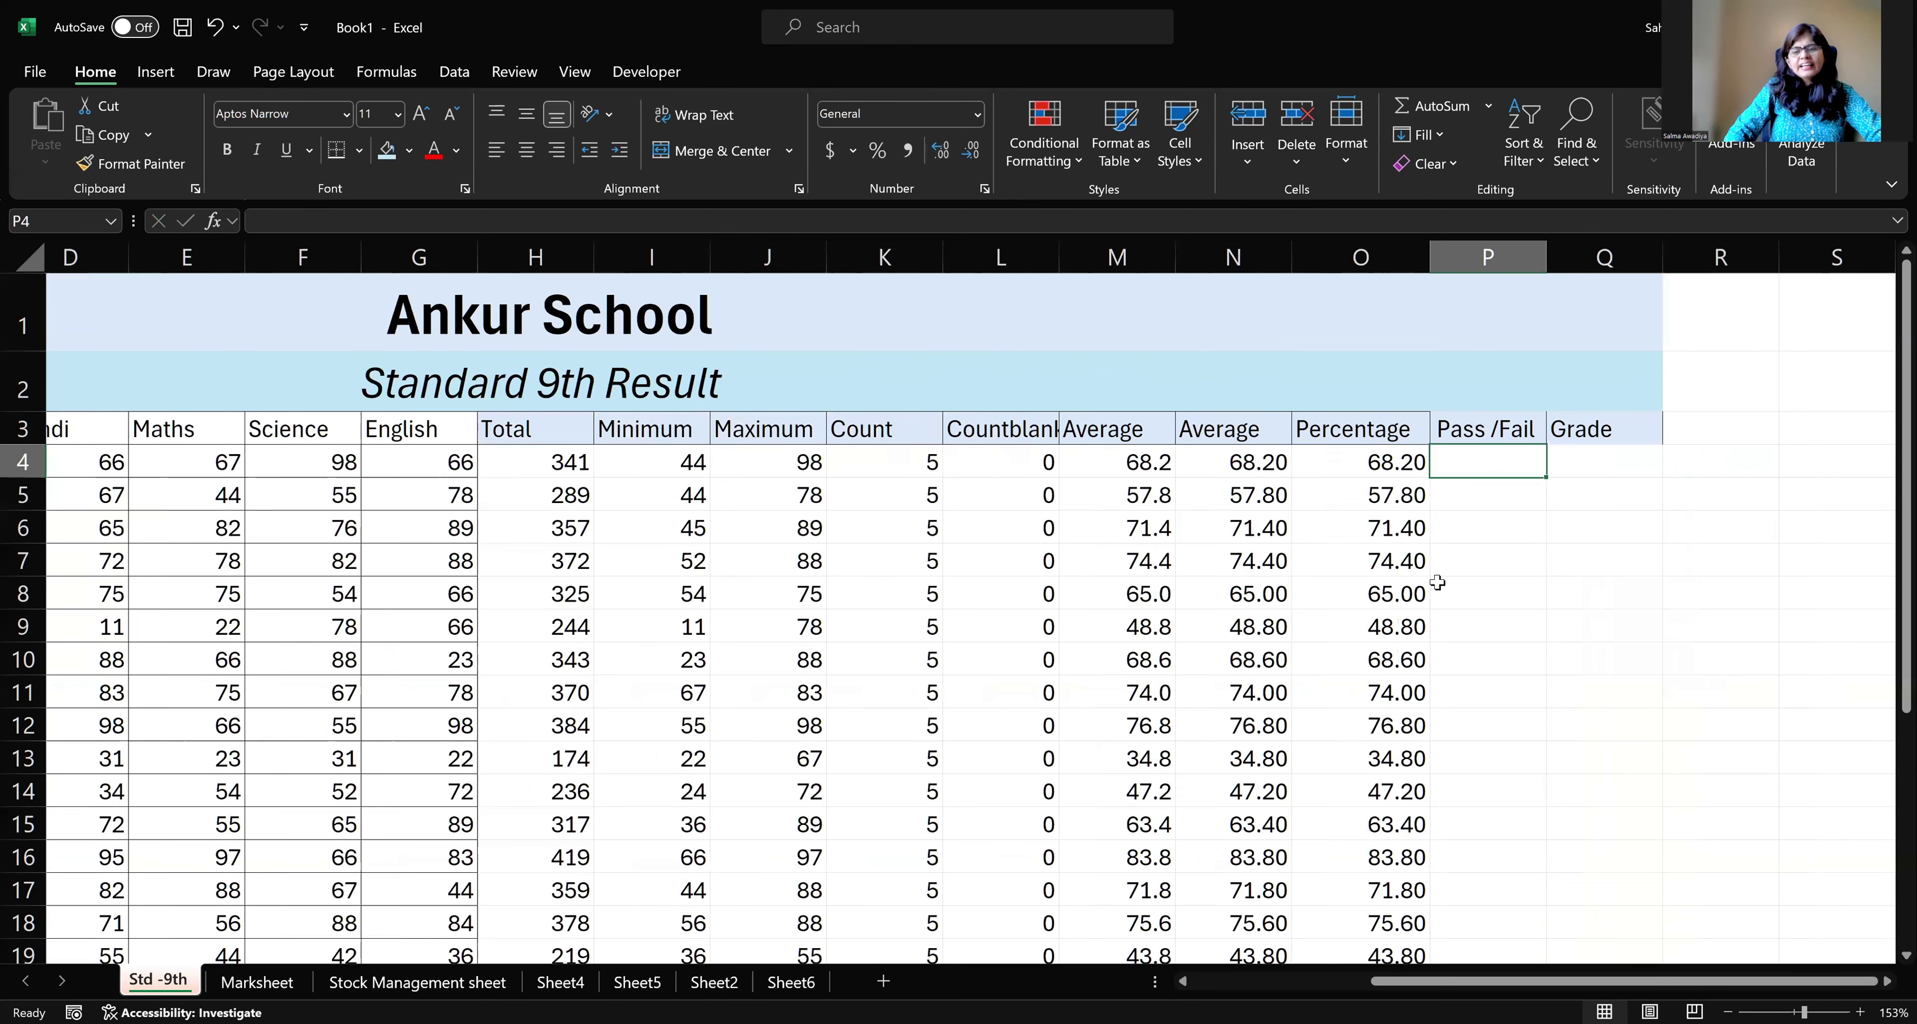
{"action": "scroll", "coordinate": [1434, 583], "scroll_direction": "down", "scroll_amount": 1}
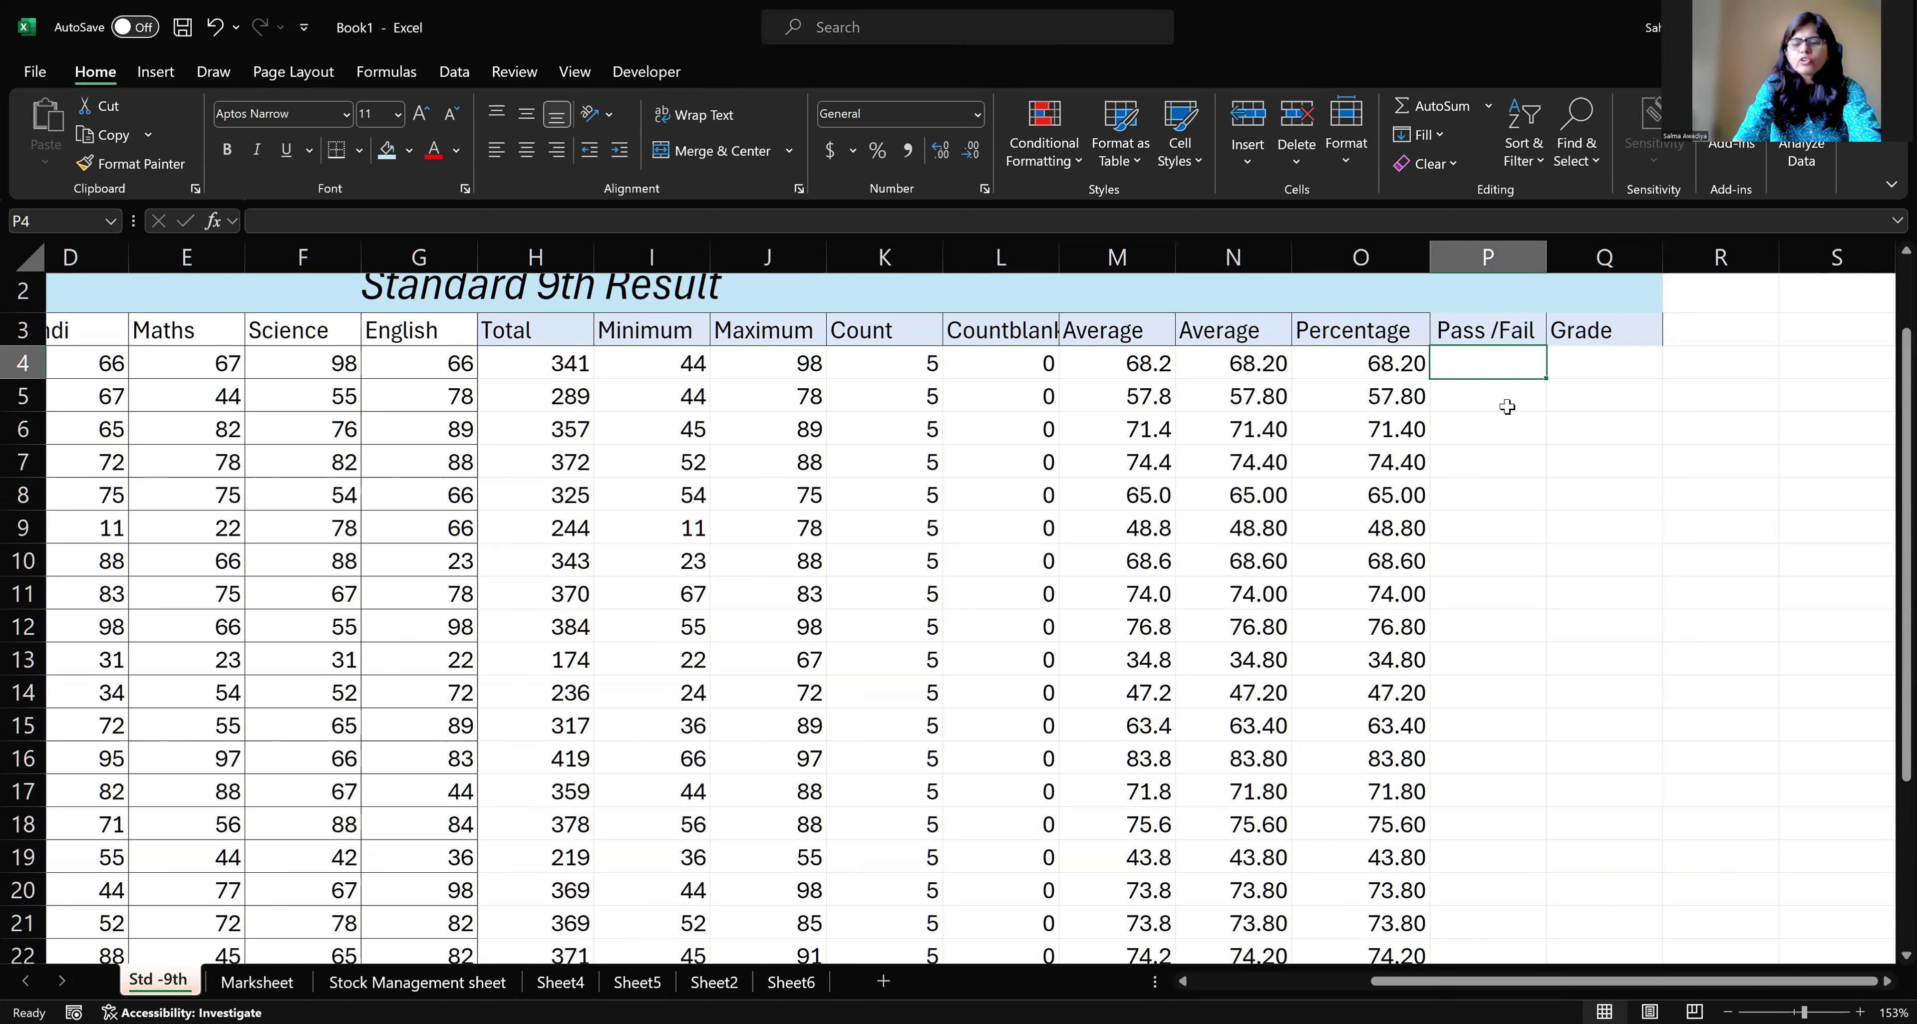
Step: Enter =IF(O4>=50,"Pass","Fail") in P4 for the first student's result
{"action": "type", "text": "="}
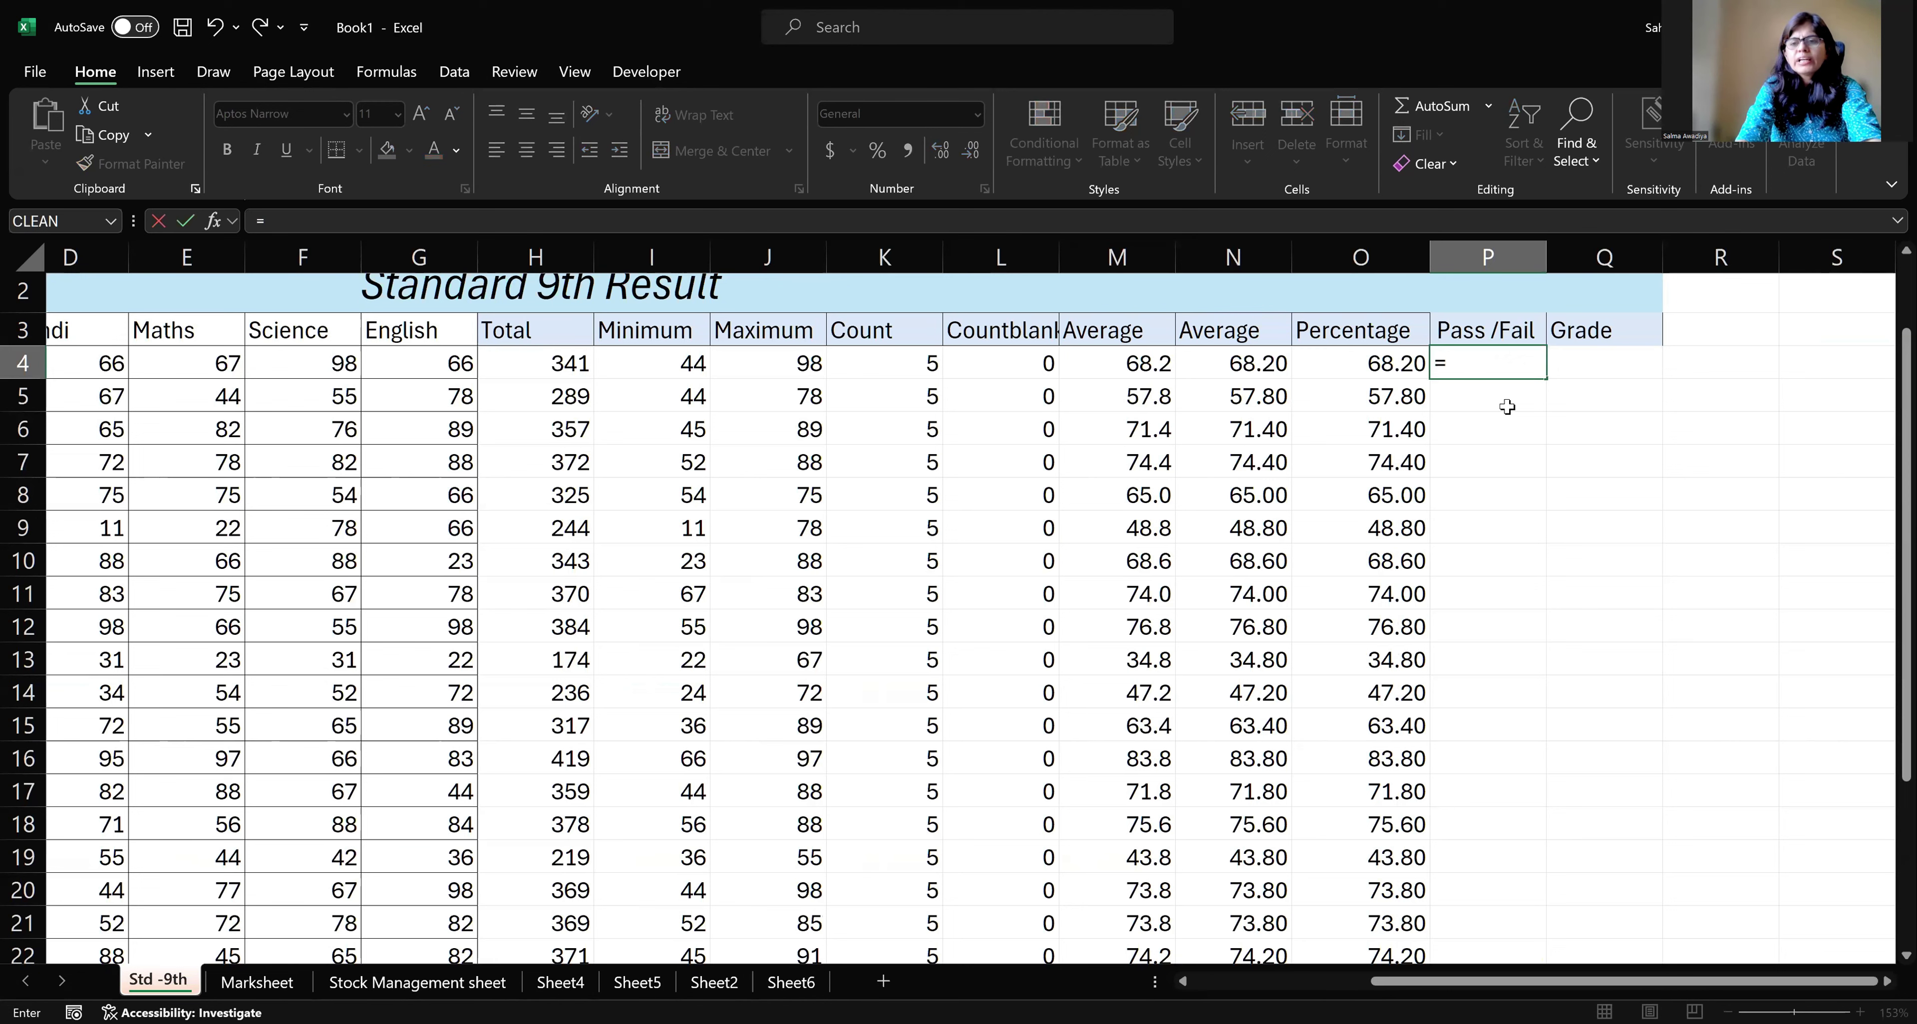
{"action": "type", "text": "if"}
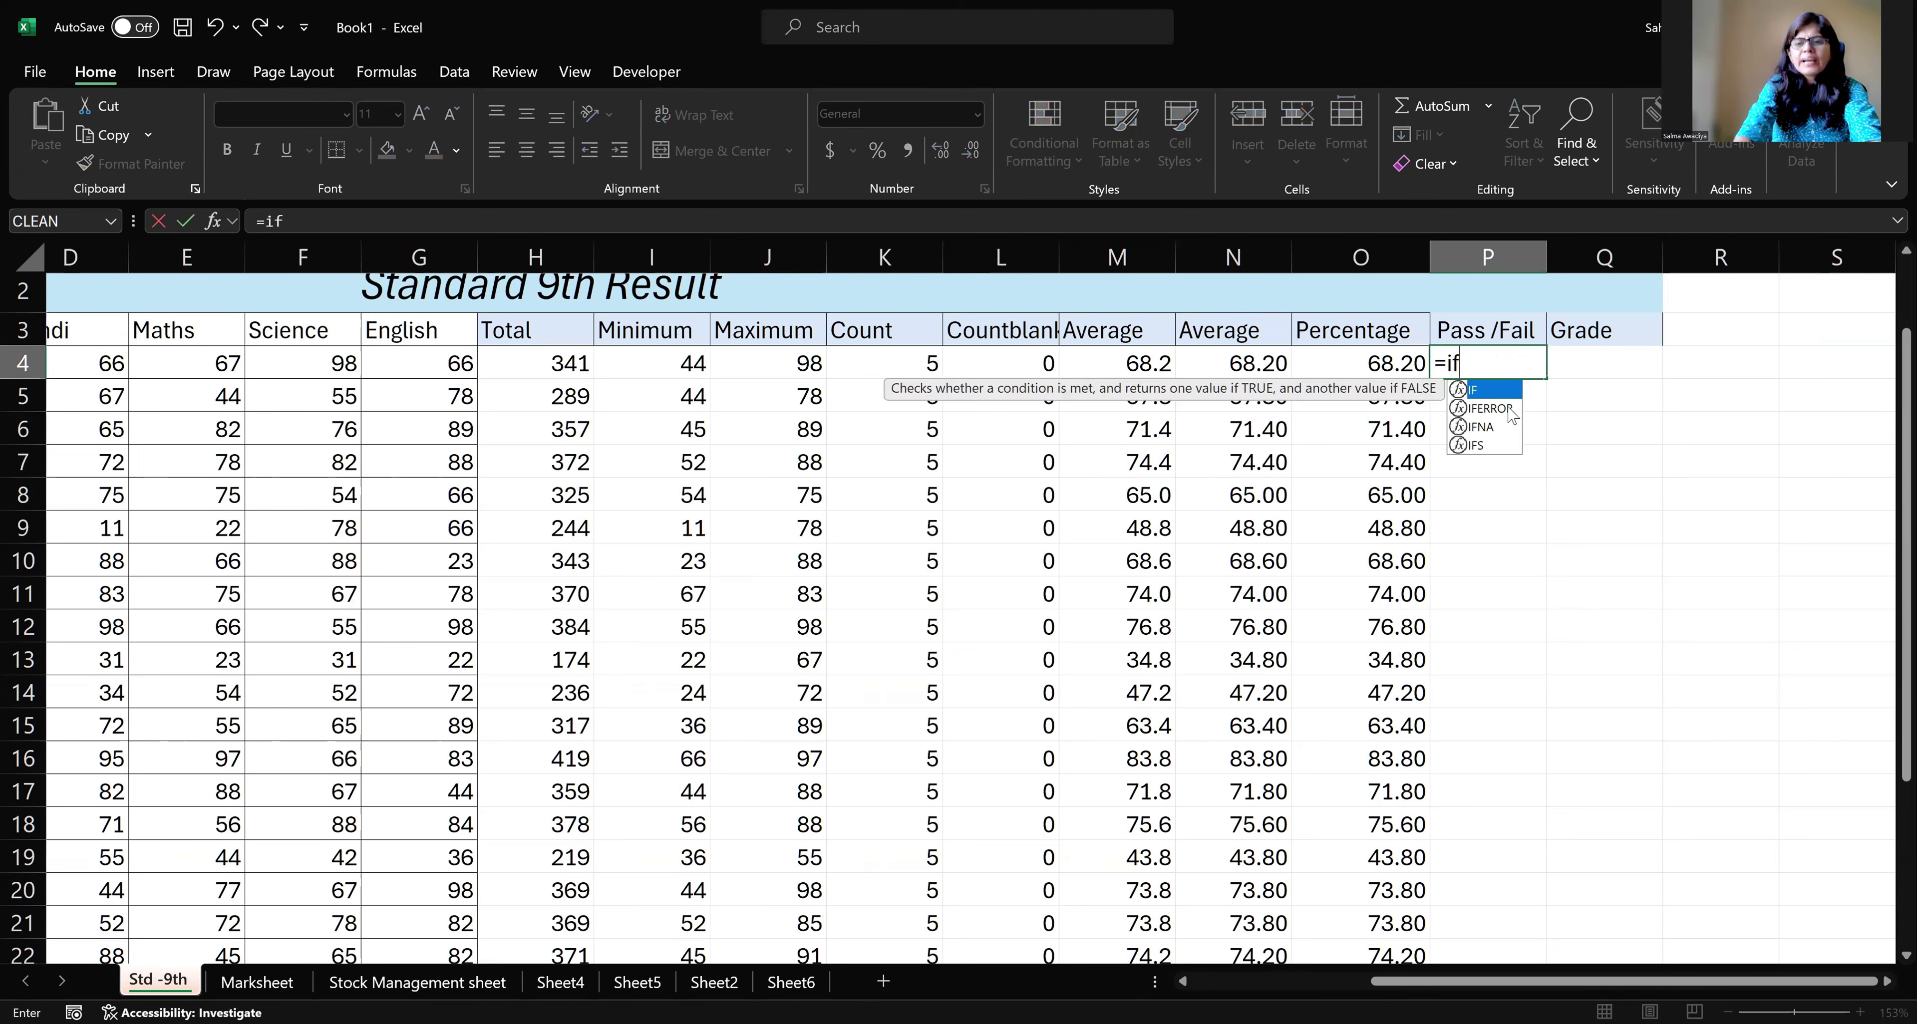
{"action": "type", "text": "("}
{"action": "key", "text": "Left"}
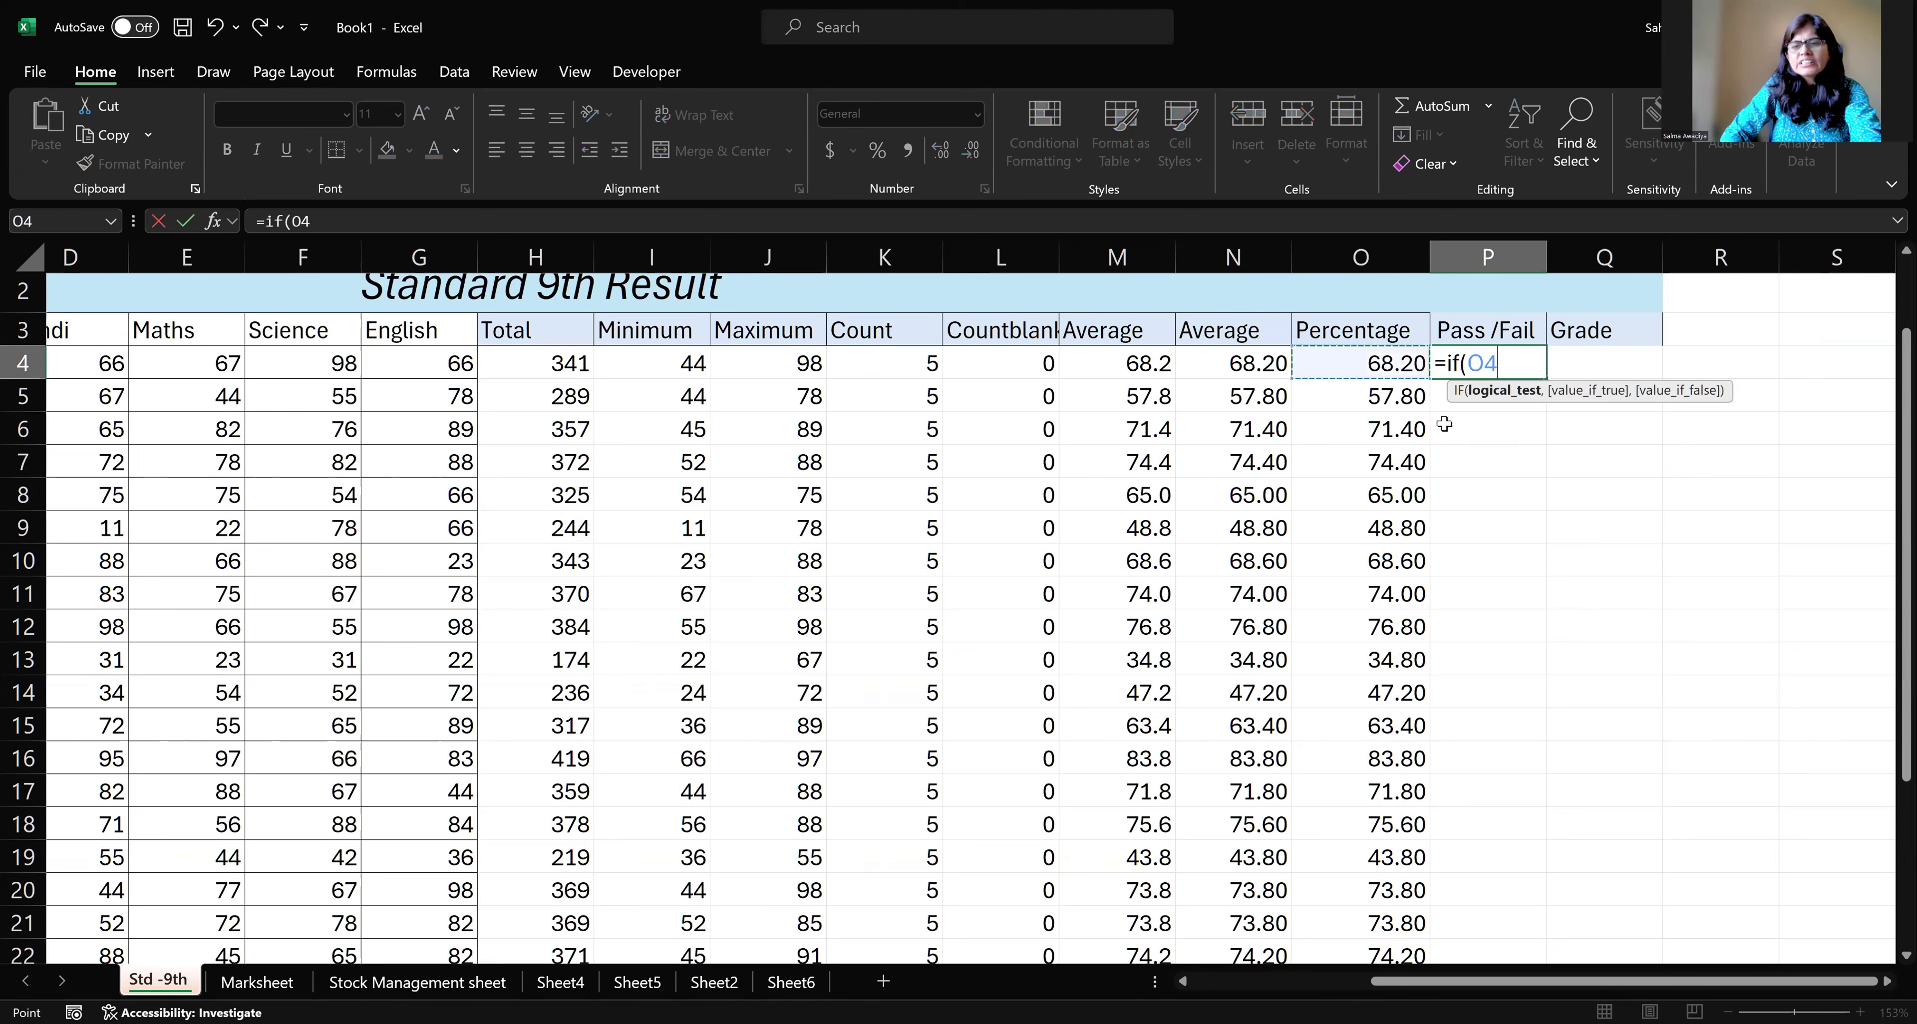
{"action": "type", "text": ">"}
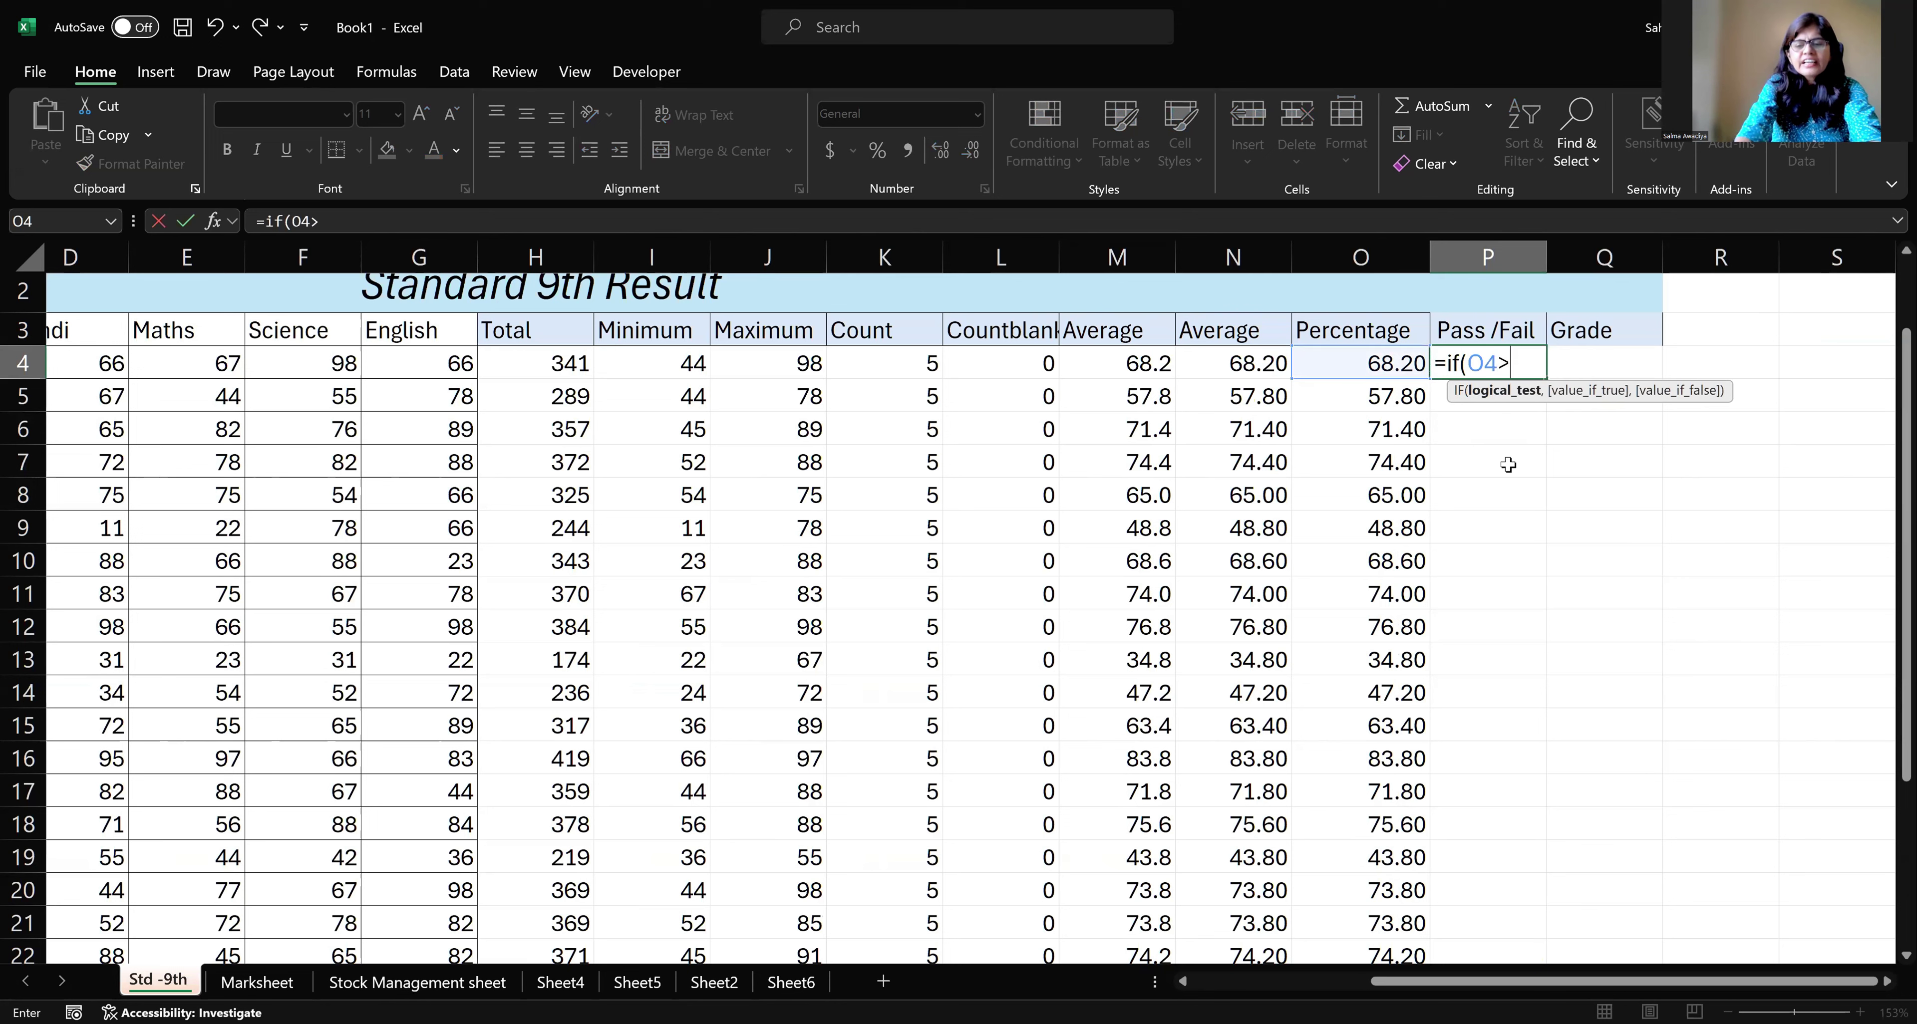
{"action": "type", "text": "=50"}
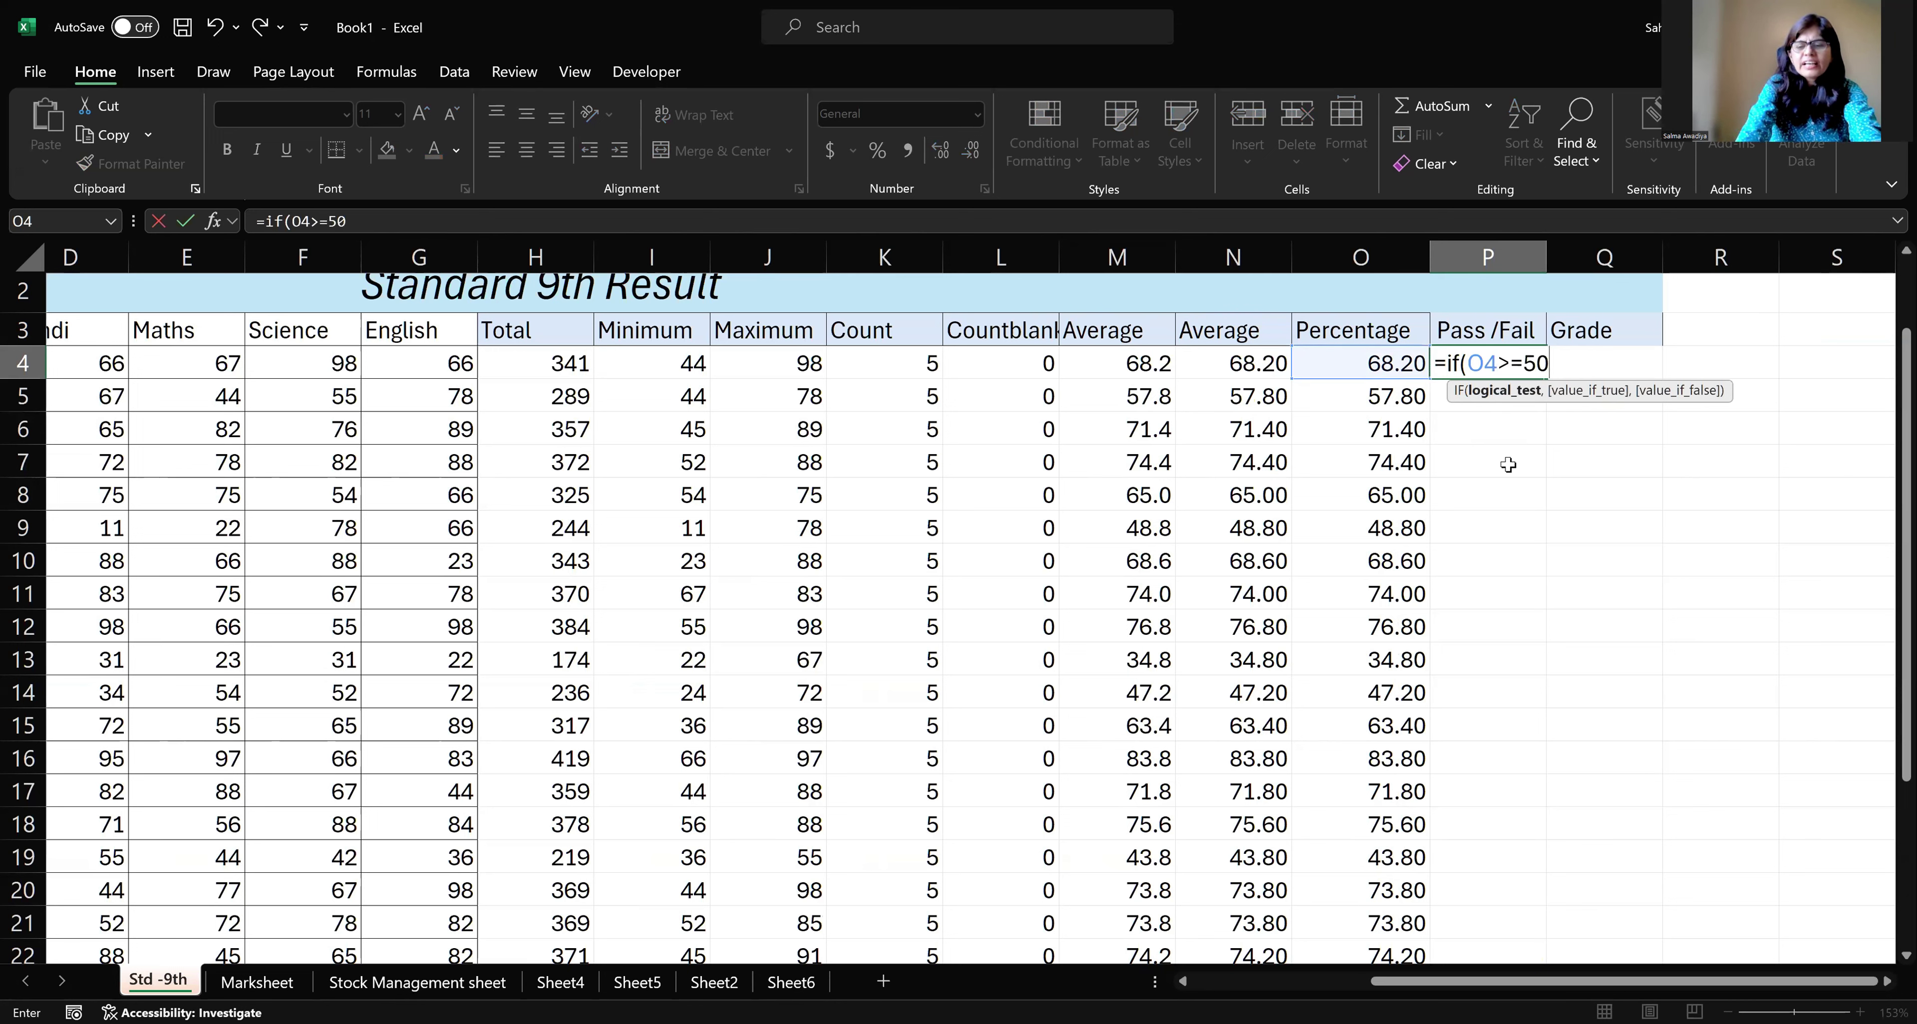
{"action": "type", "text": ",\""}
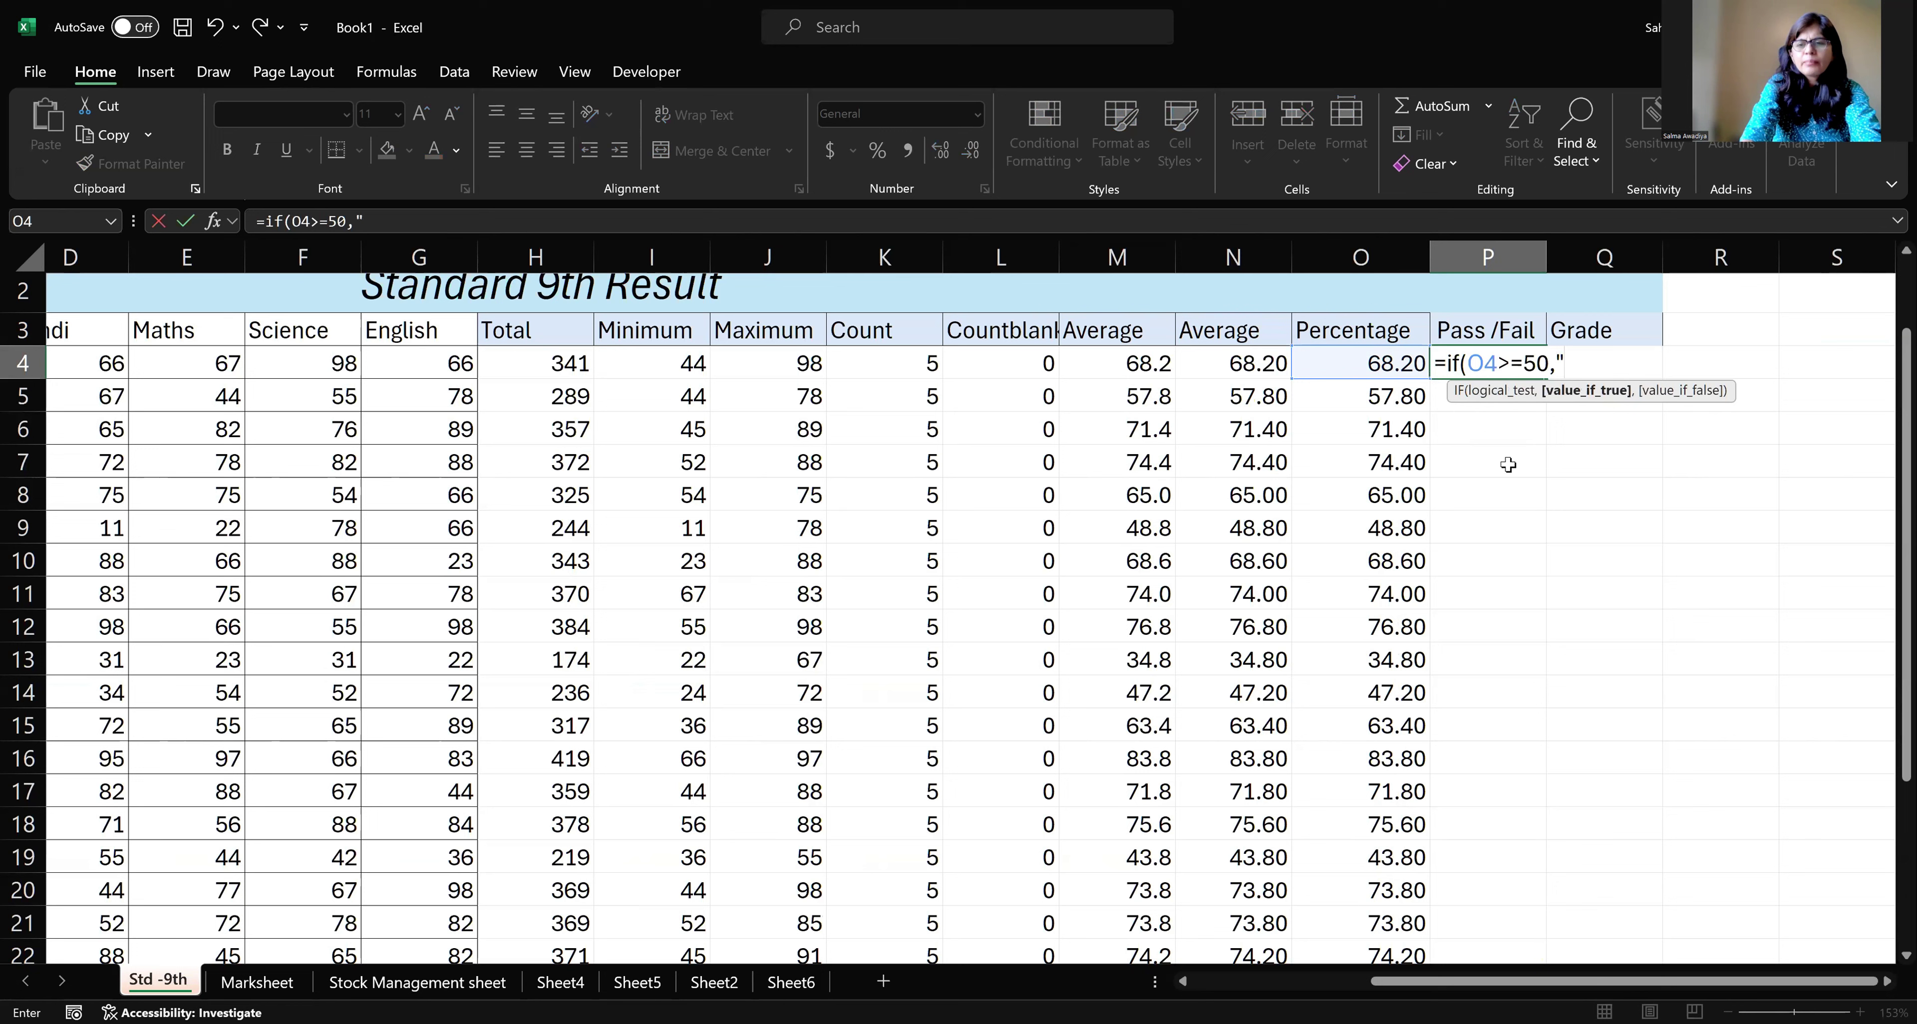
{"action": "type", "text": "Pass"}
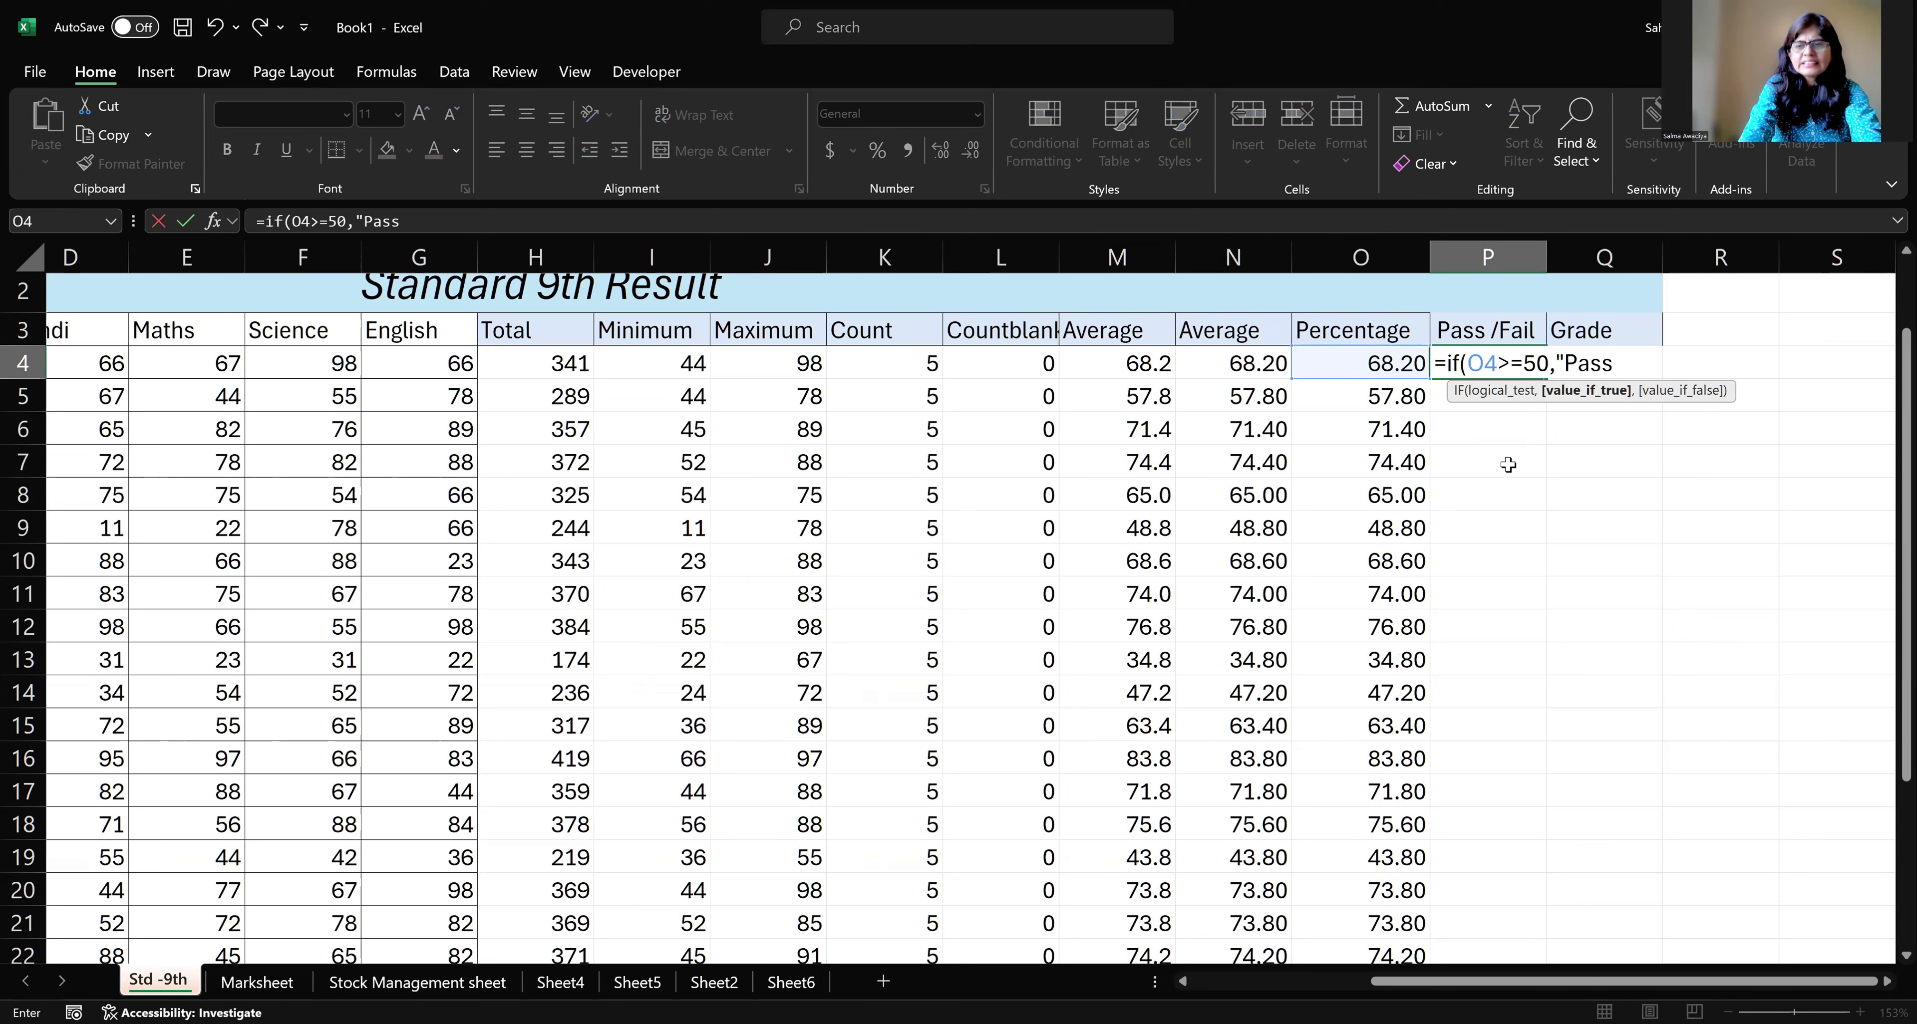
{"action": "type", "text": ","}
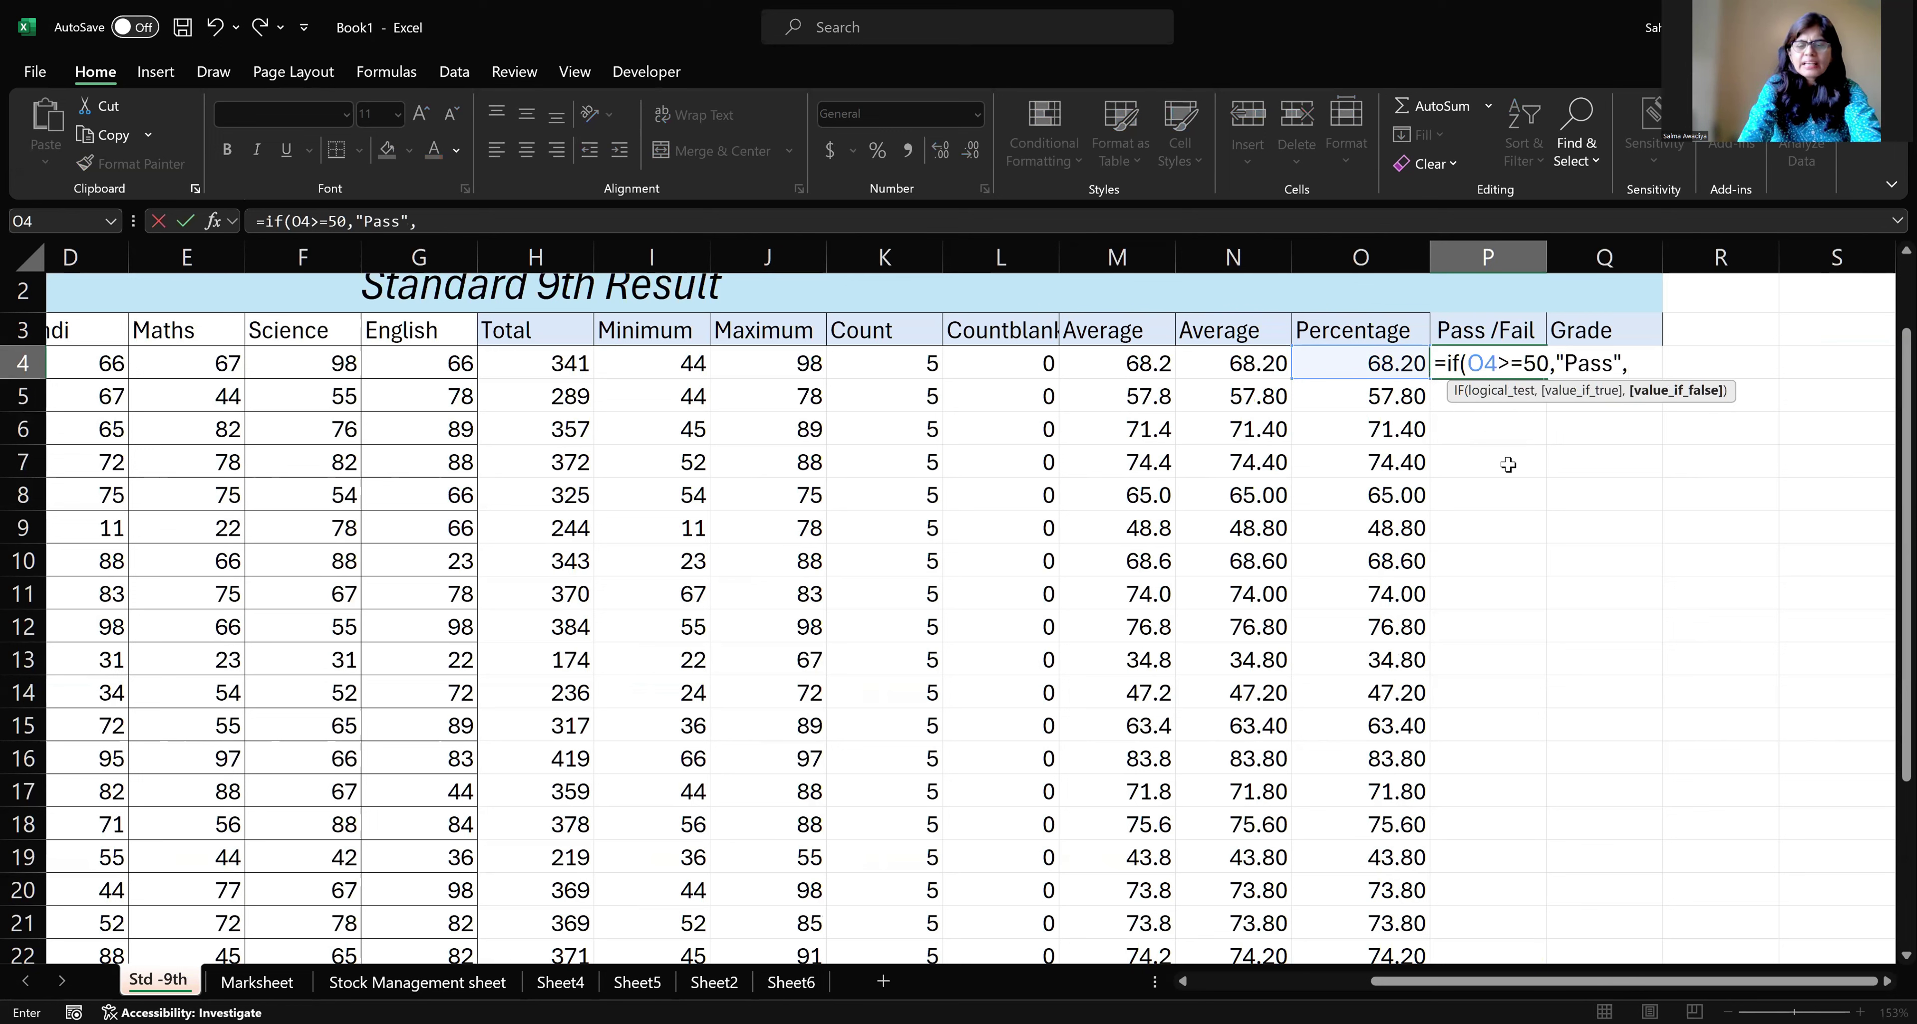
{"action": "type", "text": "Fa"}
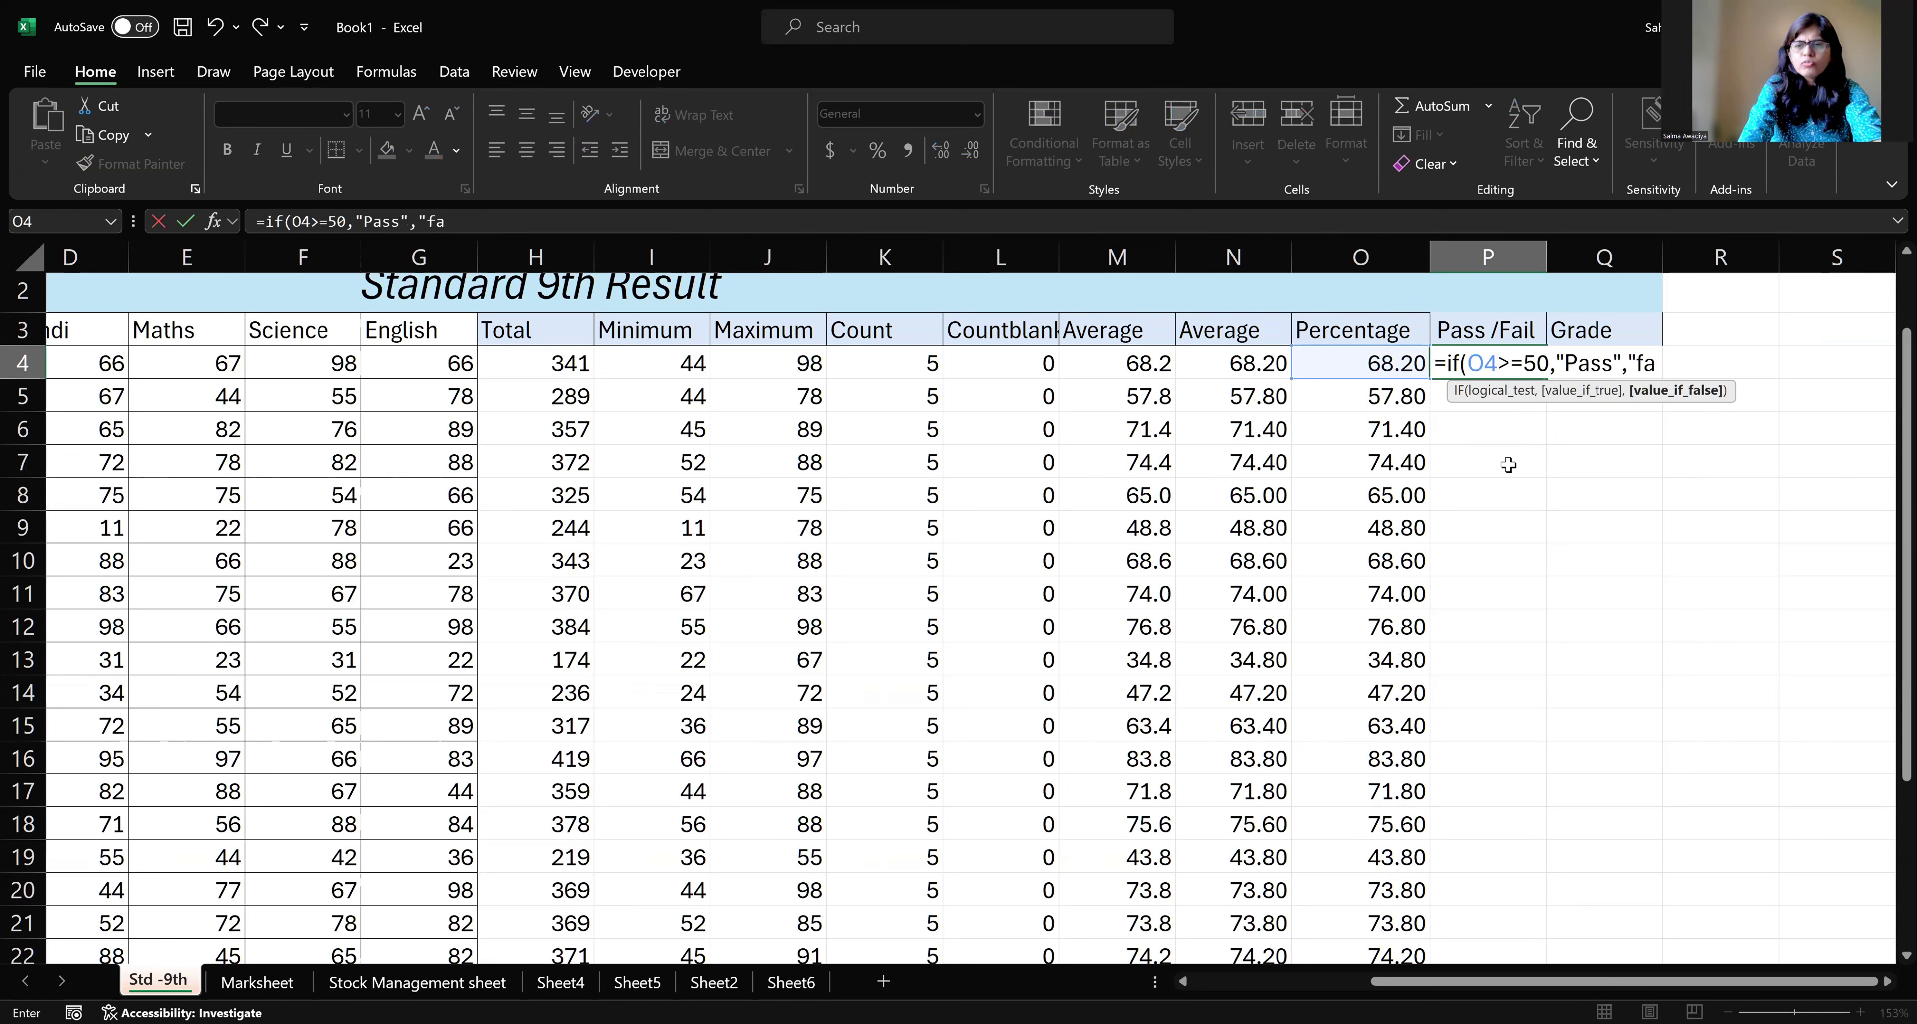
{"action": "key", "text": "BackSpace"}
{"action": "key", "text": "BackSpace"}
{"action": "type", "text": "D"}
{"action": "key", "text": "BackSpace"}
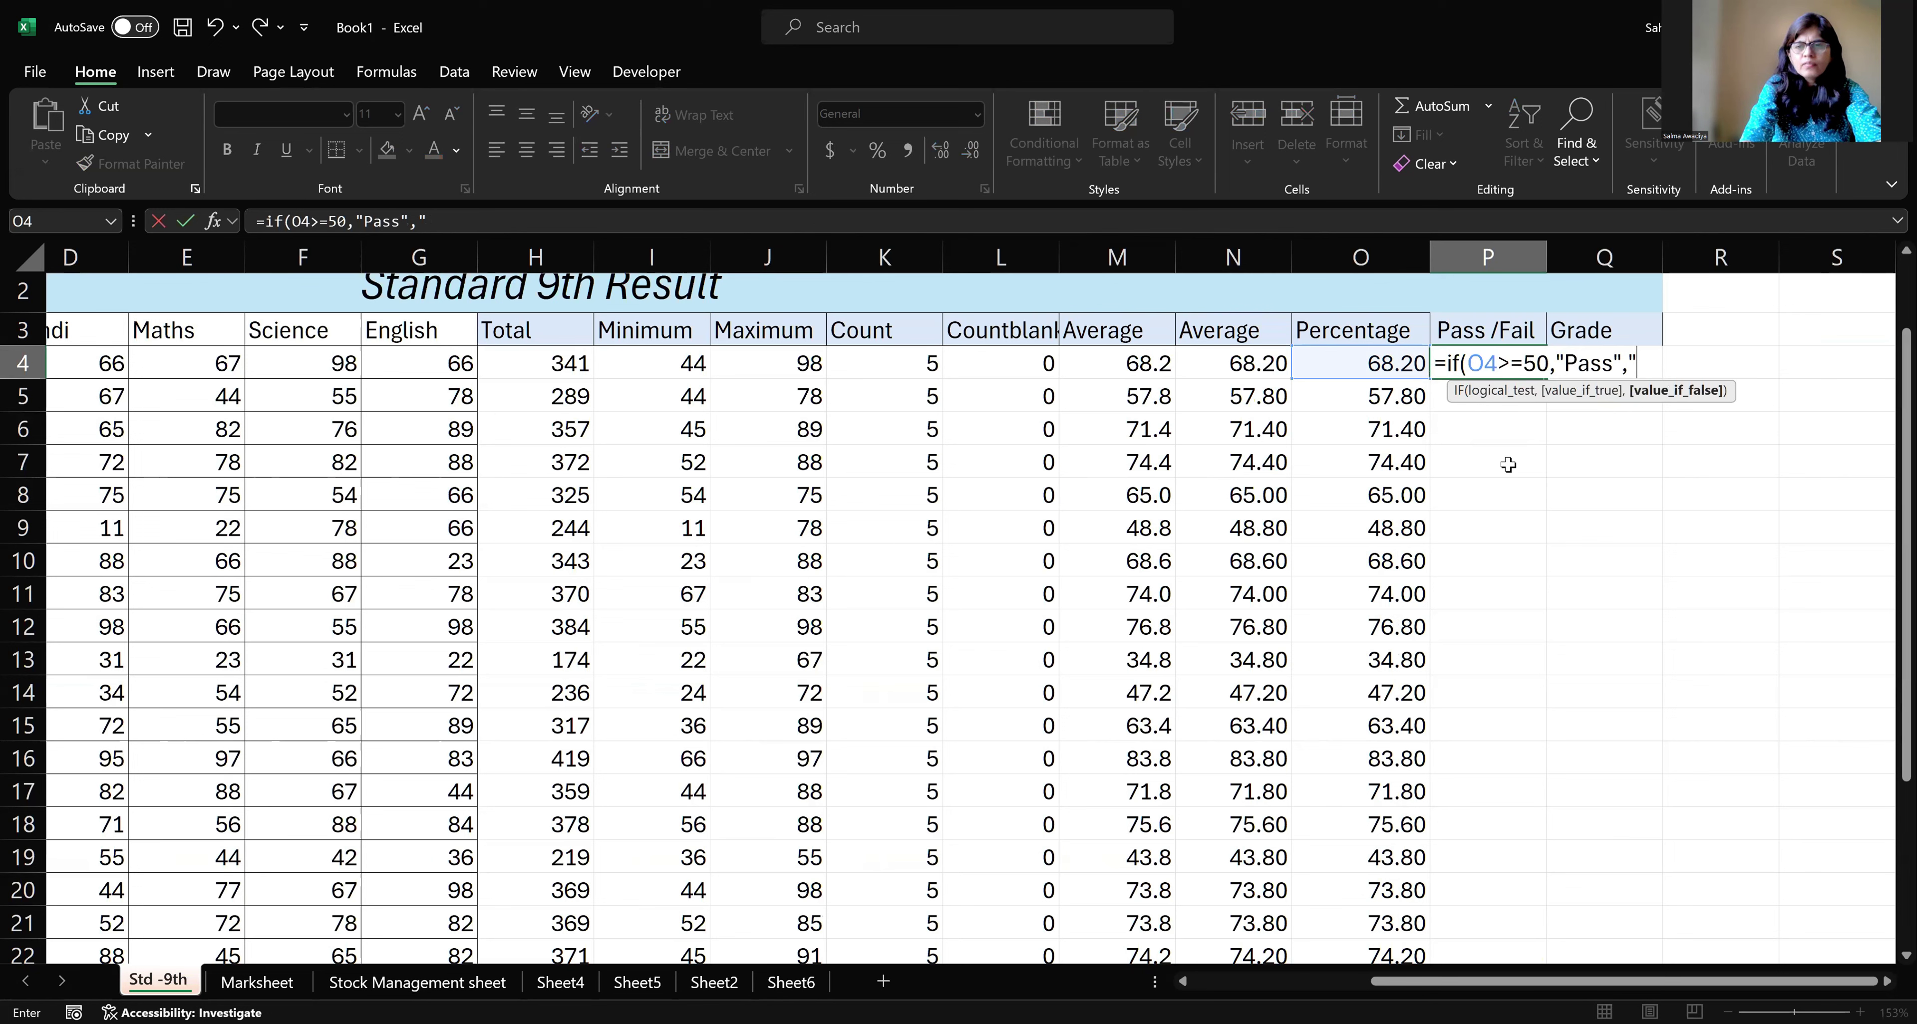
{"action": "type", "text": "Fail"}
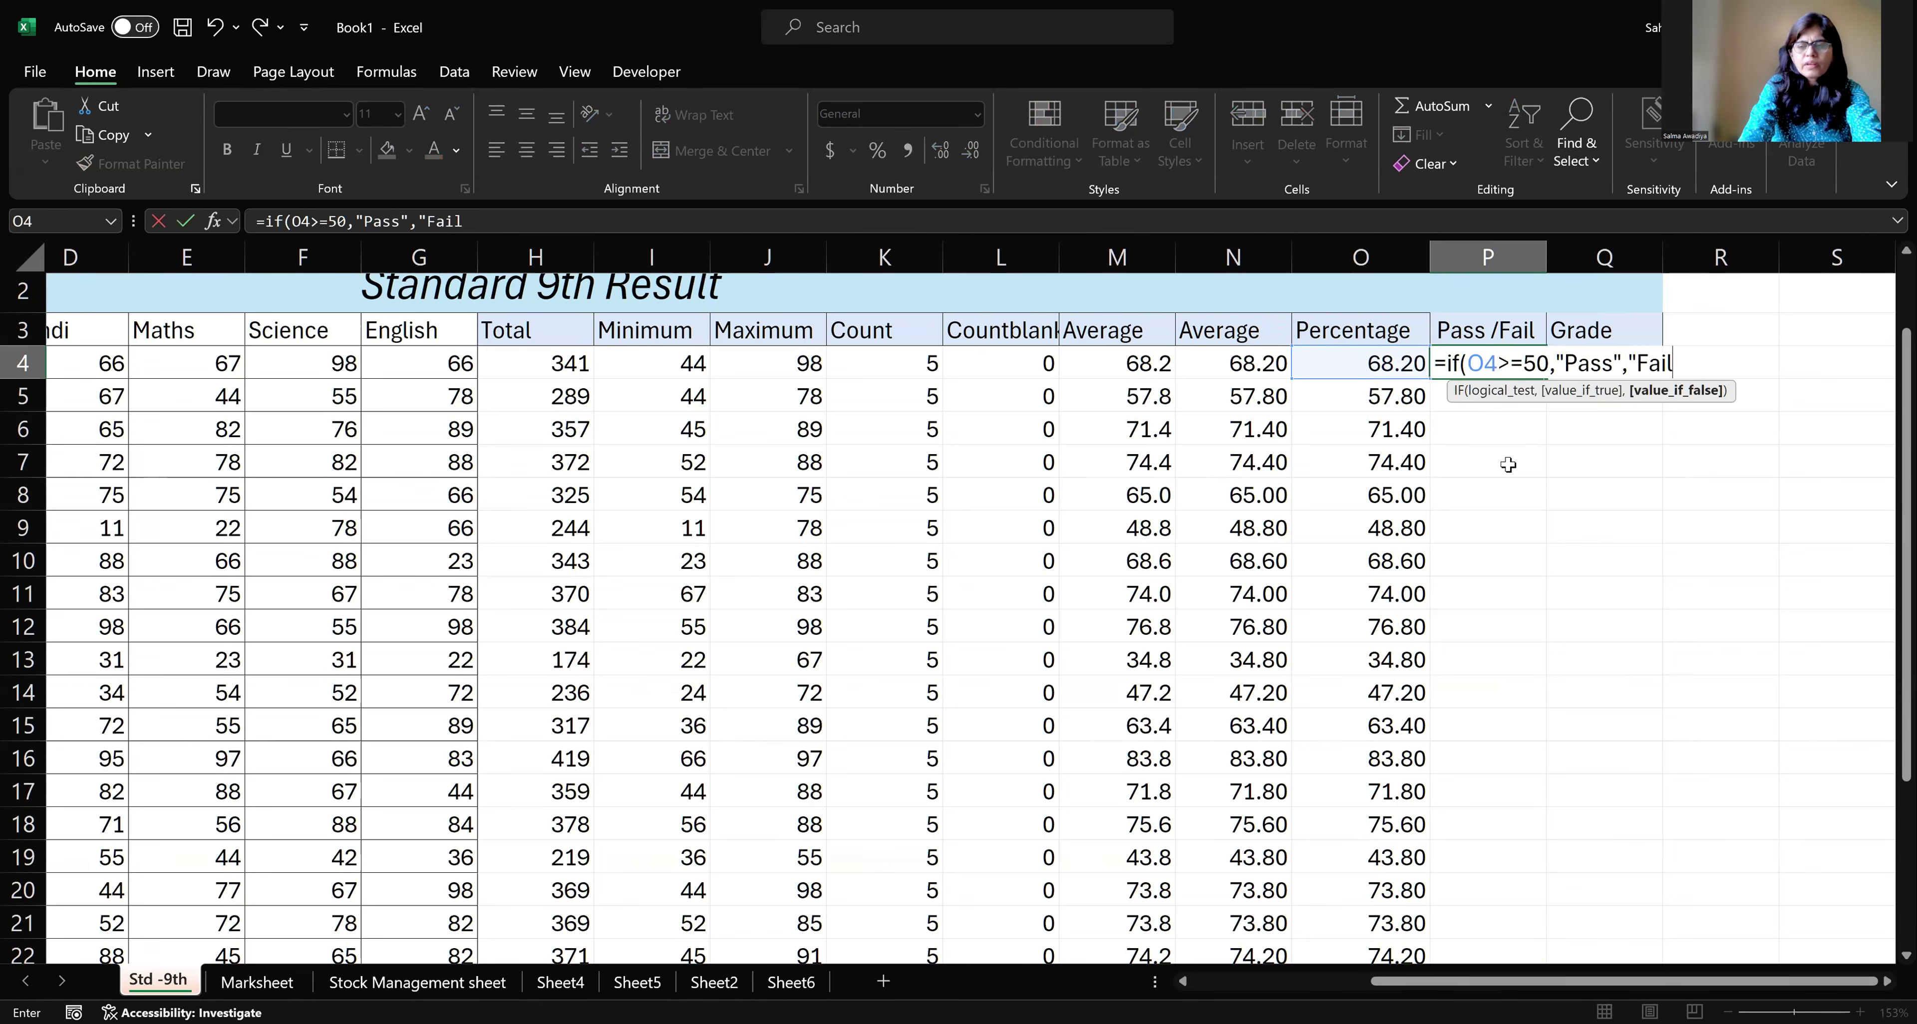
{"action": "key", "text": "Return"}
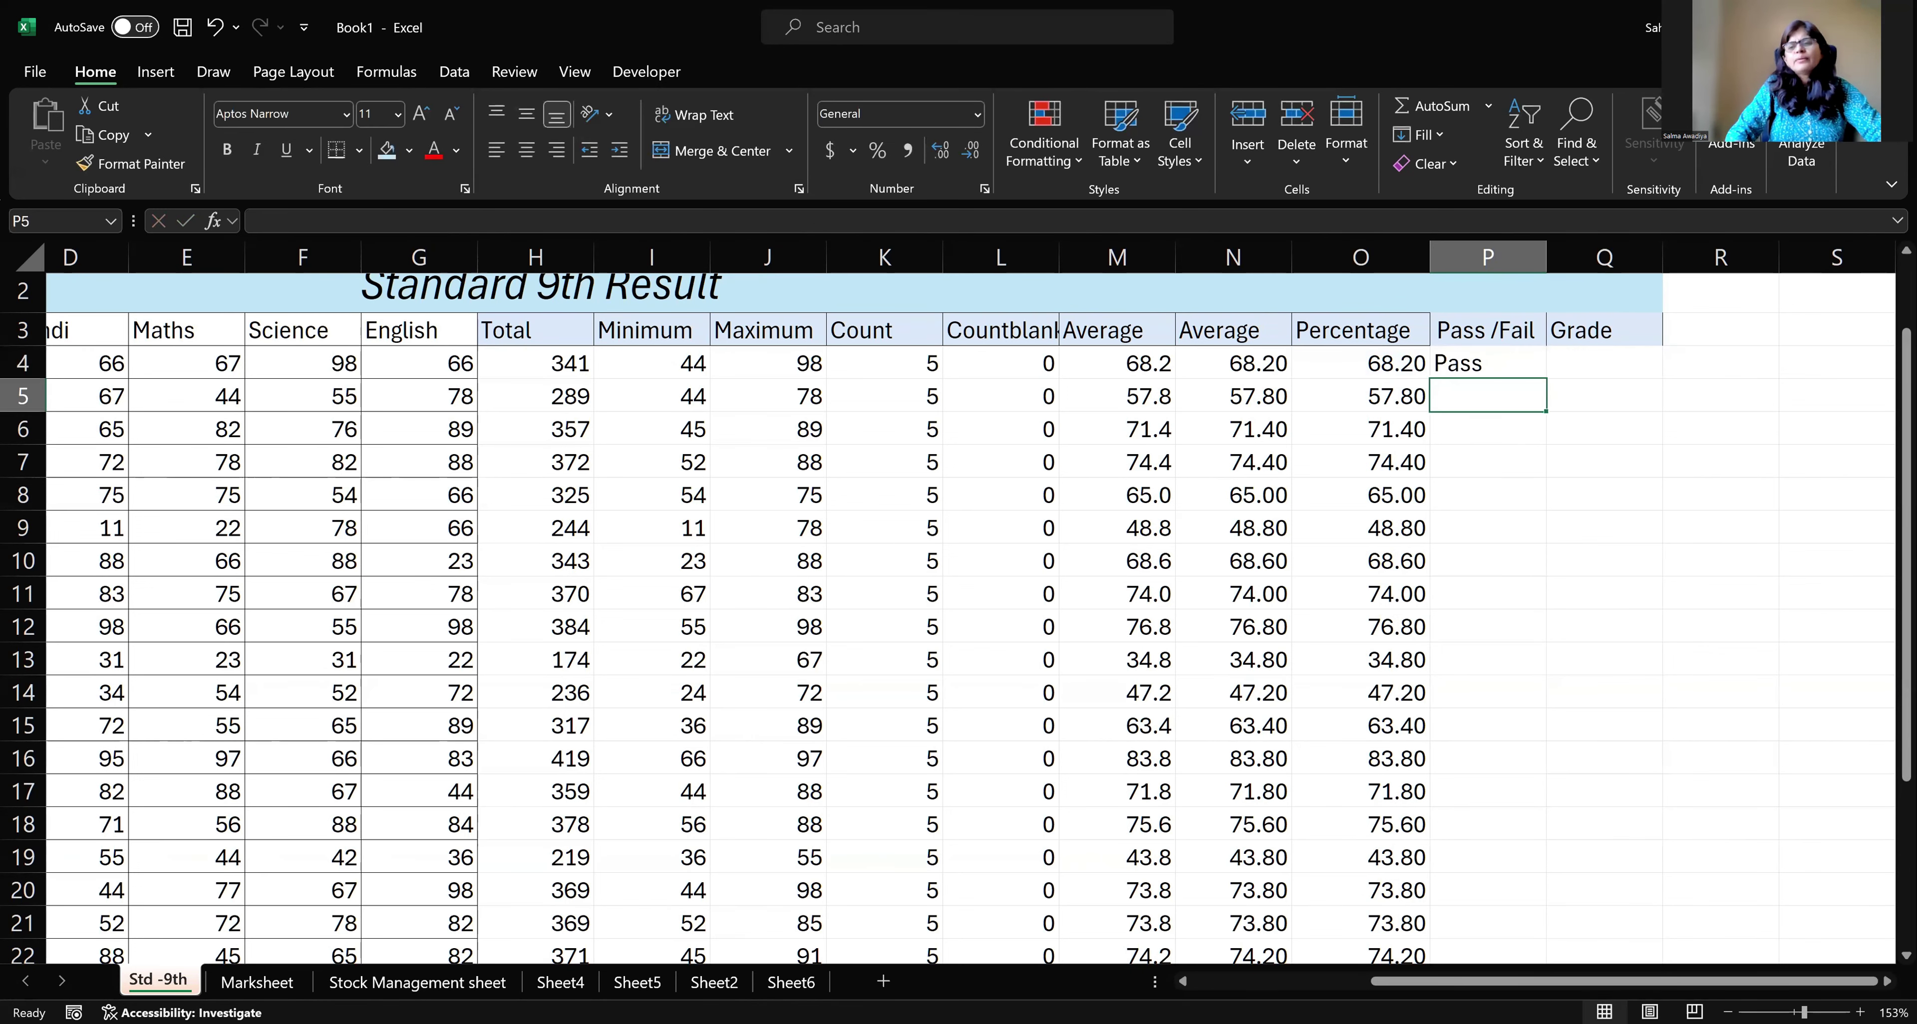
Step: Copy the P4 Pass/Fail formula down to P25 and centre the results
{"action": "left_click", "coordinate": [1536, 366]}
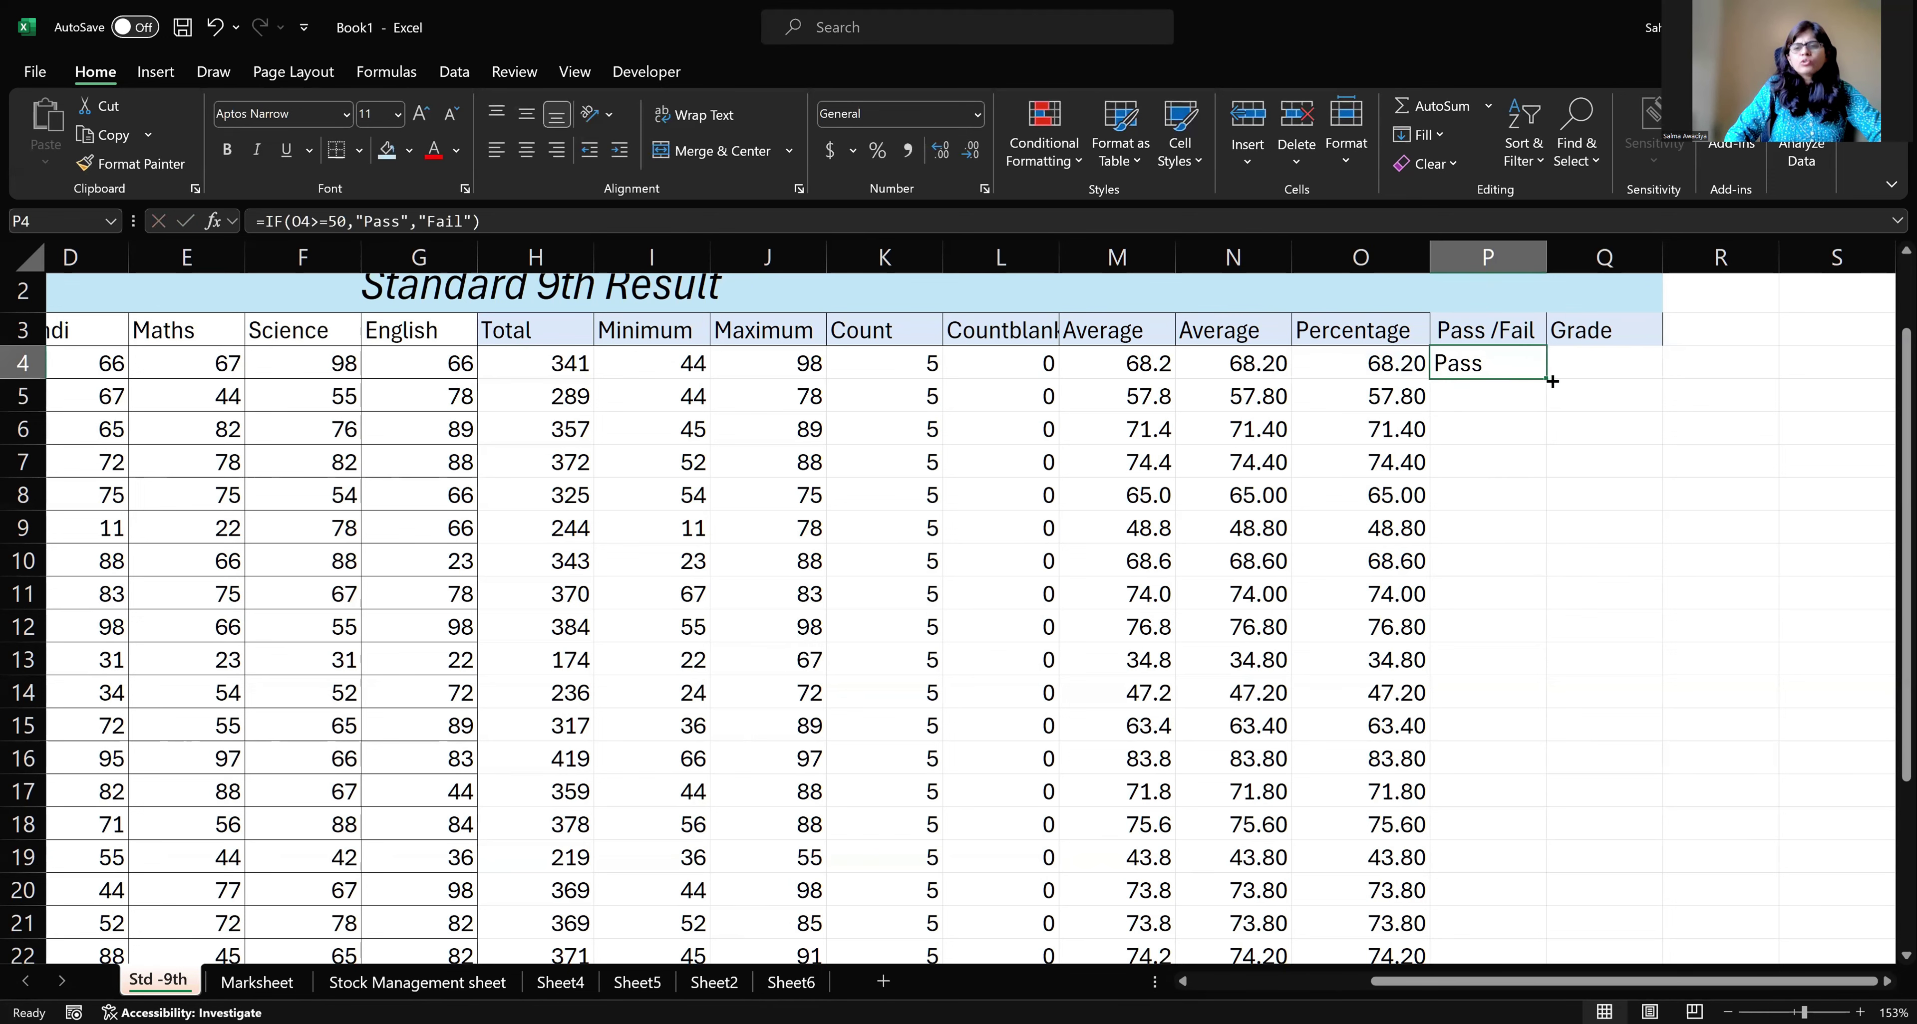
{"action": "mouse_move", "coordinate": [1551, 380]}
{"action": "left_mouse_down"}
{"action": "mouse_move", "coordinate": [1539, 931]}
{"action": "mouse_move", "coordinate": [1527, 819]}
{"action": "left_mouse_up"}
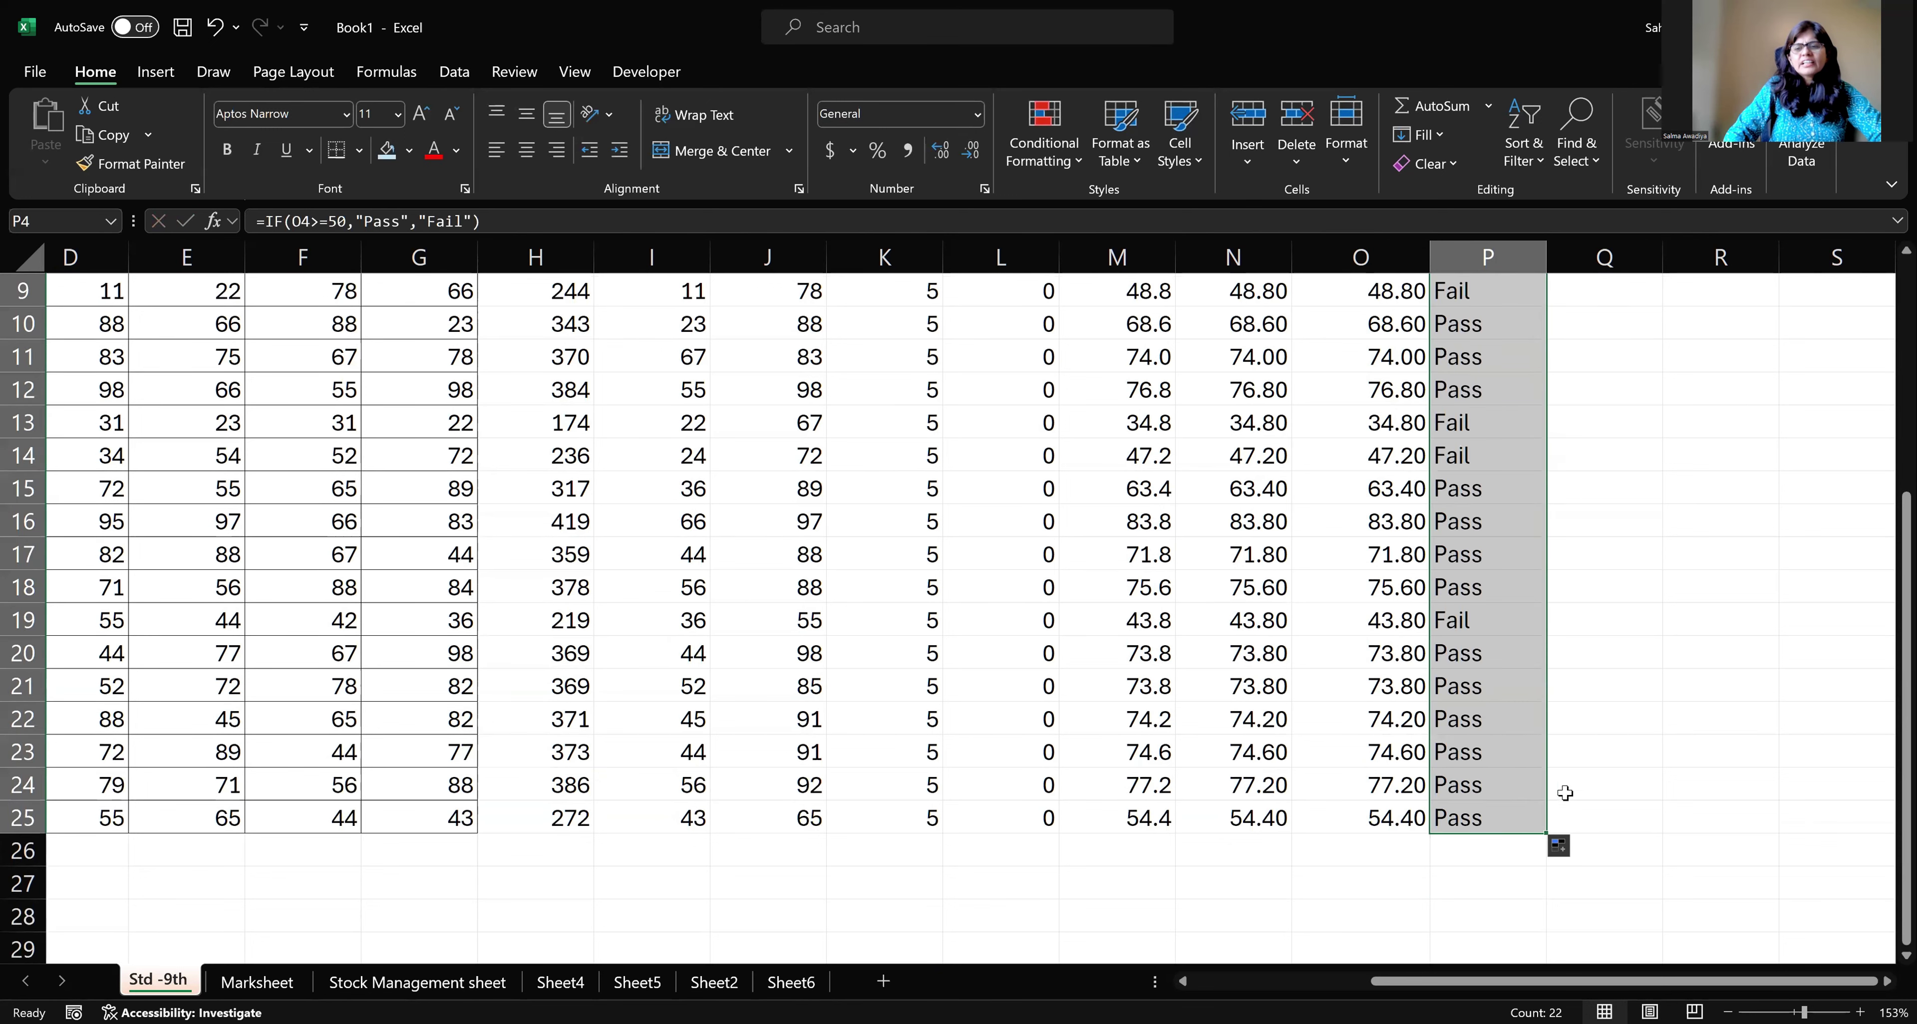
{"action": "scroll", "coordinate": [1507, 633], "scroll_direction": "up", "scroll_amount": 3}
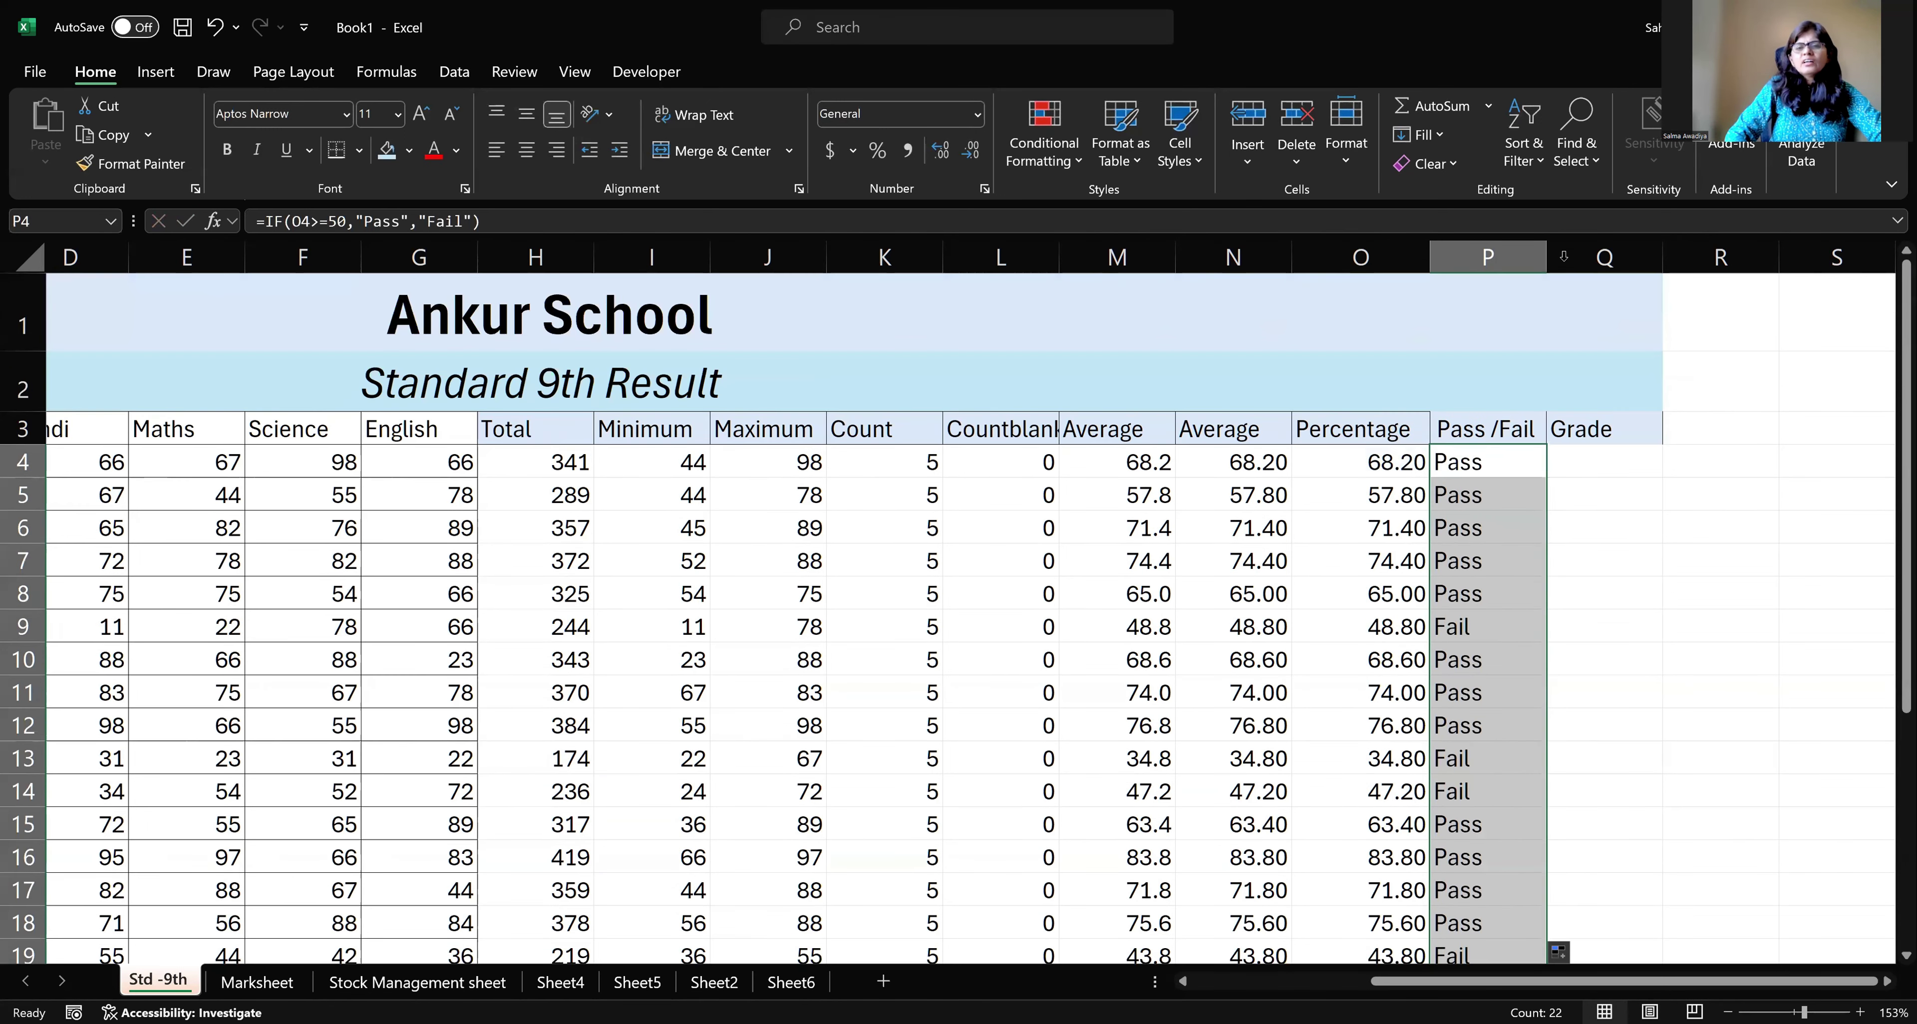
{"action": "left_click", "coordinate": [529, 155]}
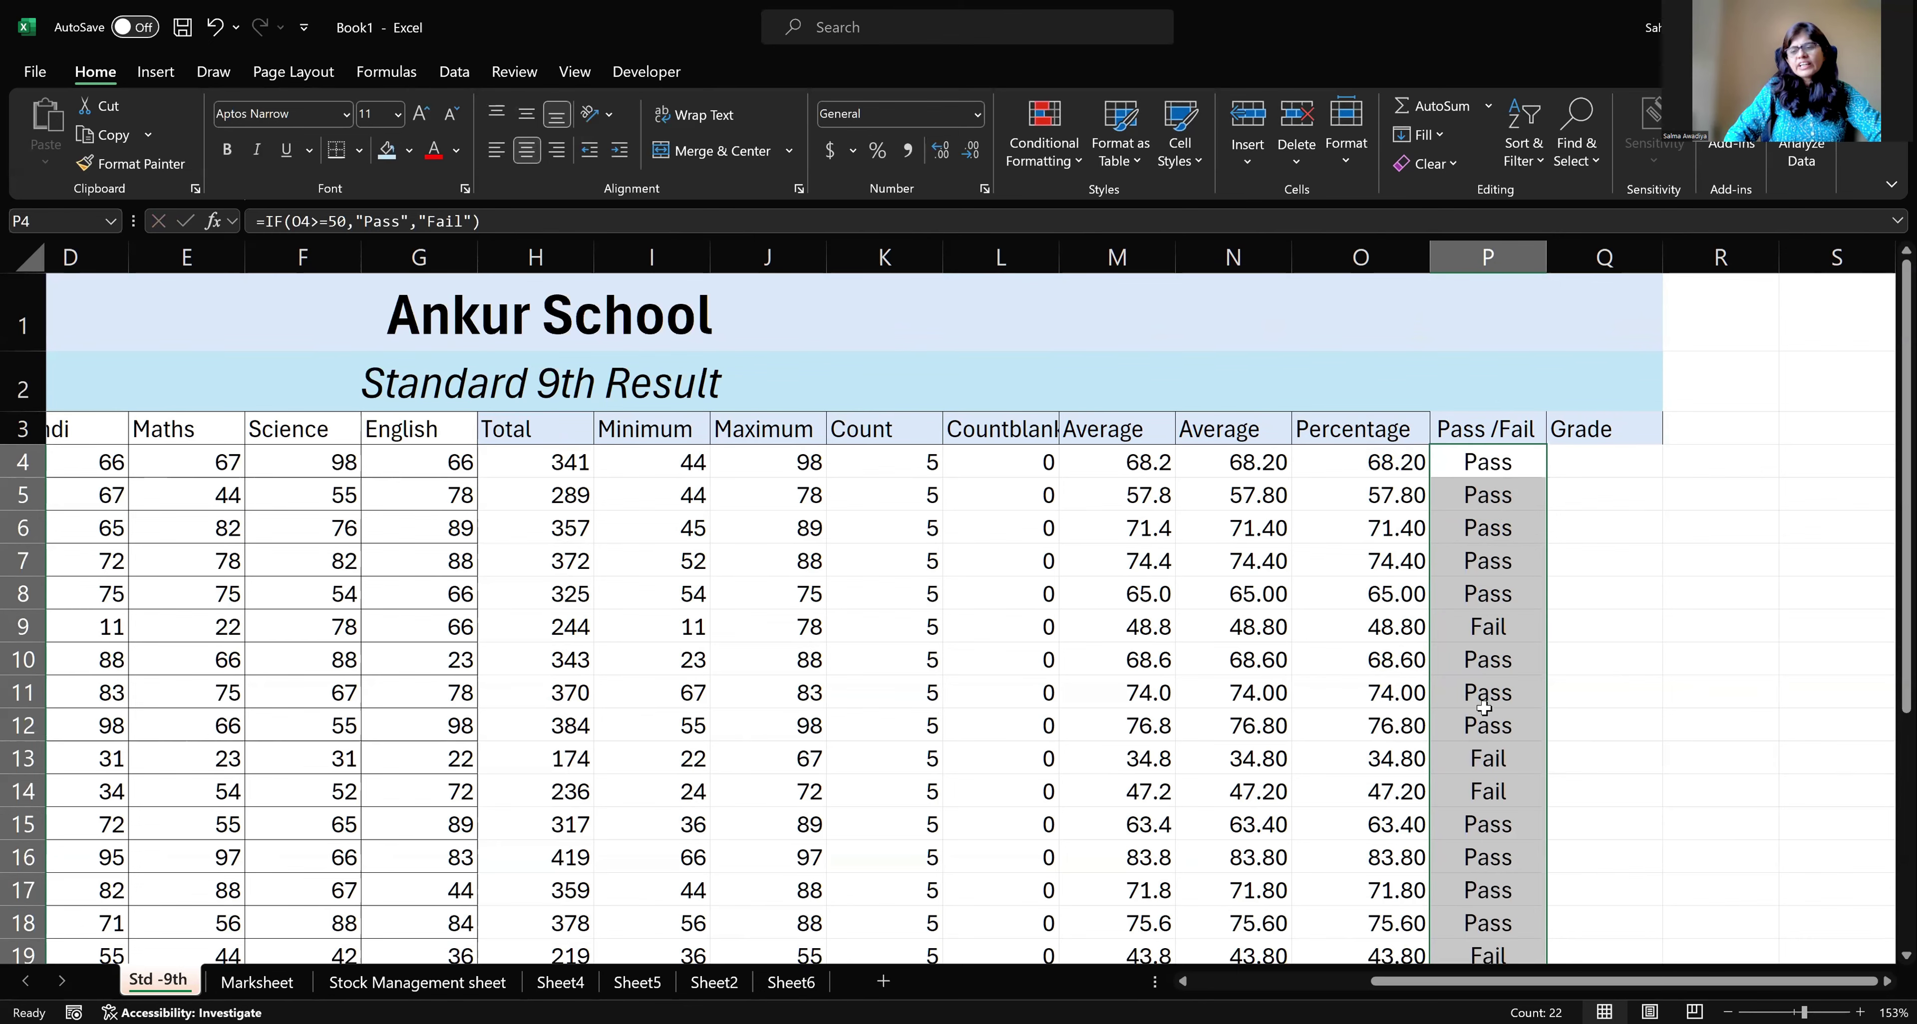
{"action": "scroll", "coordinate": [1488, 701], "scroll_direction": "down", "scroll_amount": 2}
{"action": "scroll", "coordinate": [1500, 811], "scroll_direction": "up", "scroll_amount": 2}
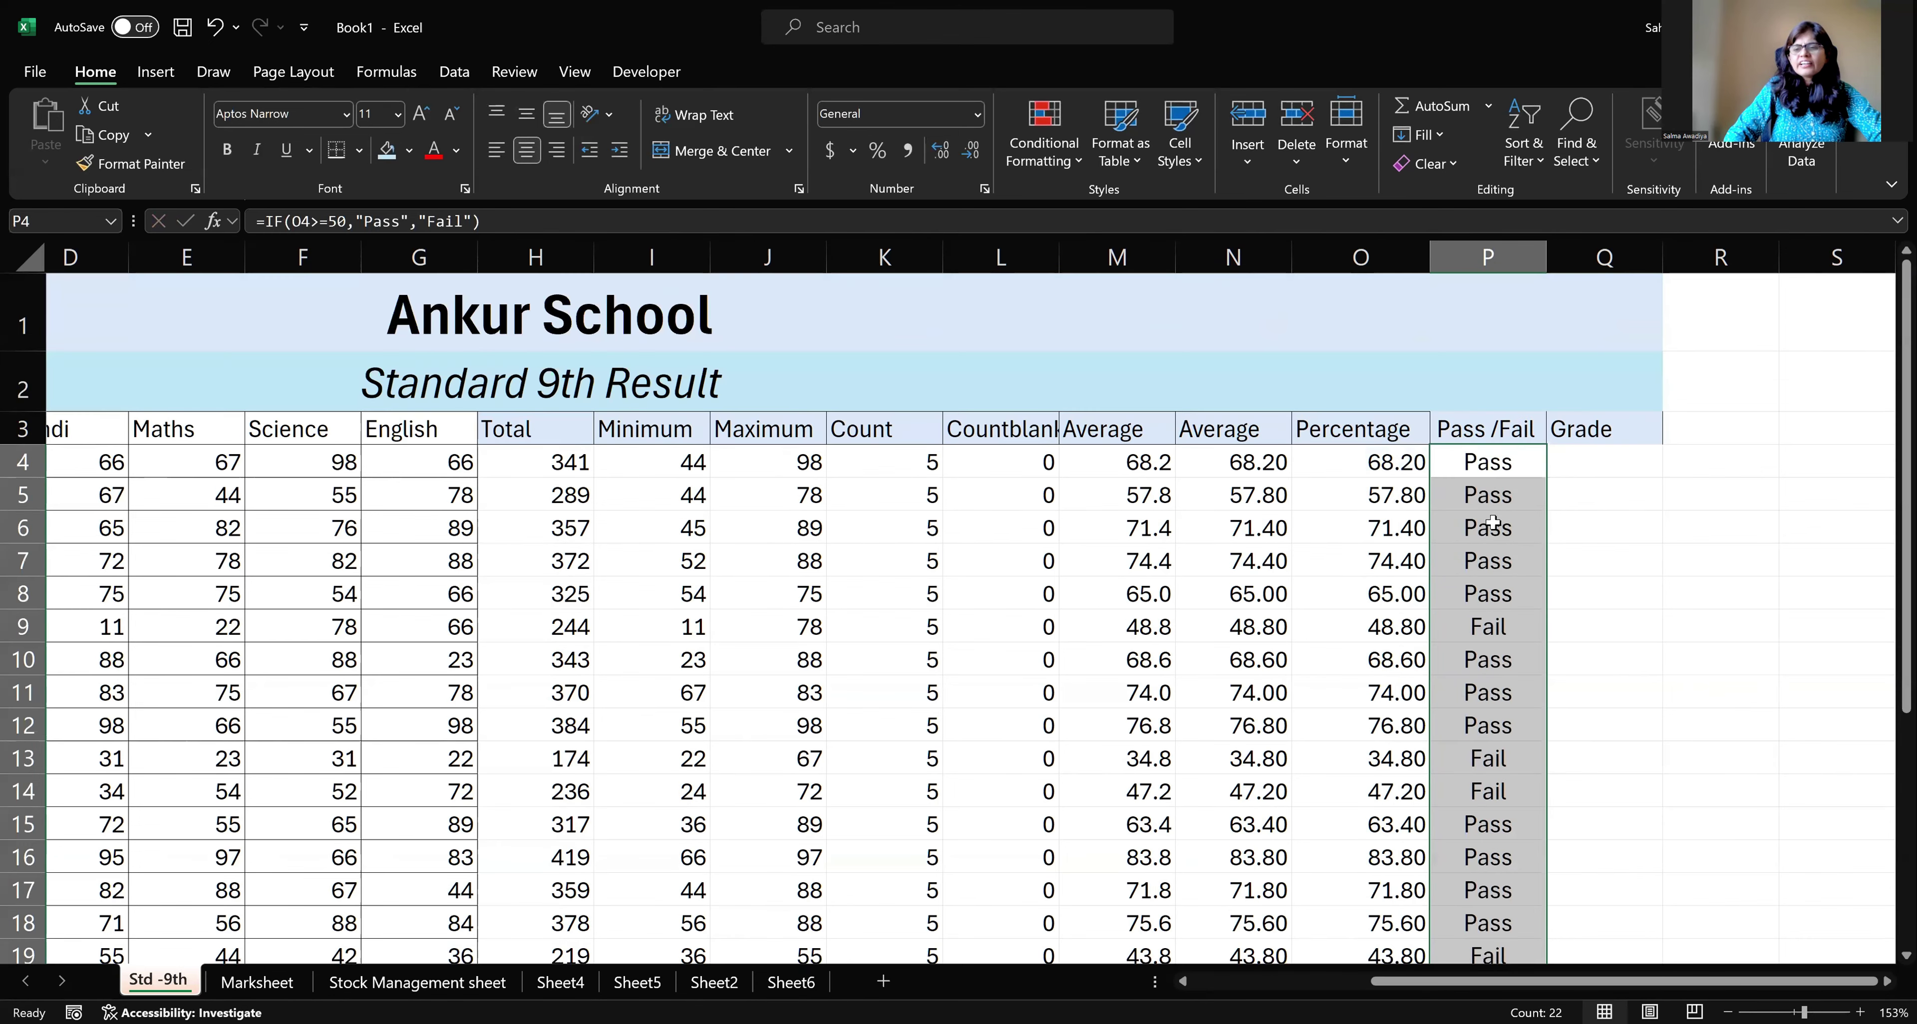
{"action": "scroll", "coordinate": [1456, 618], "scroll_direction": "down", "scroll_amount": 2}
{"action": "scroll", "coordinate": [1459, 655], "scroll_direction": "down", "scroll_amount": 2}
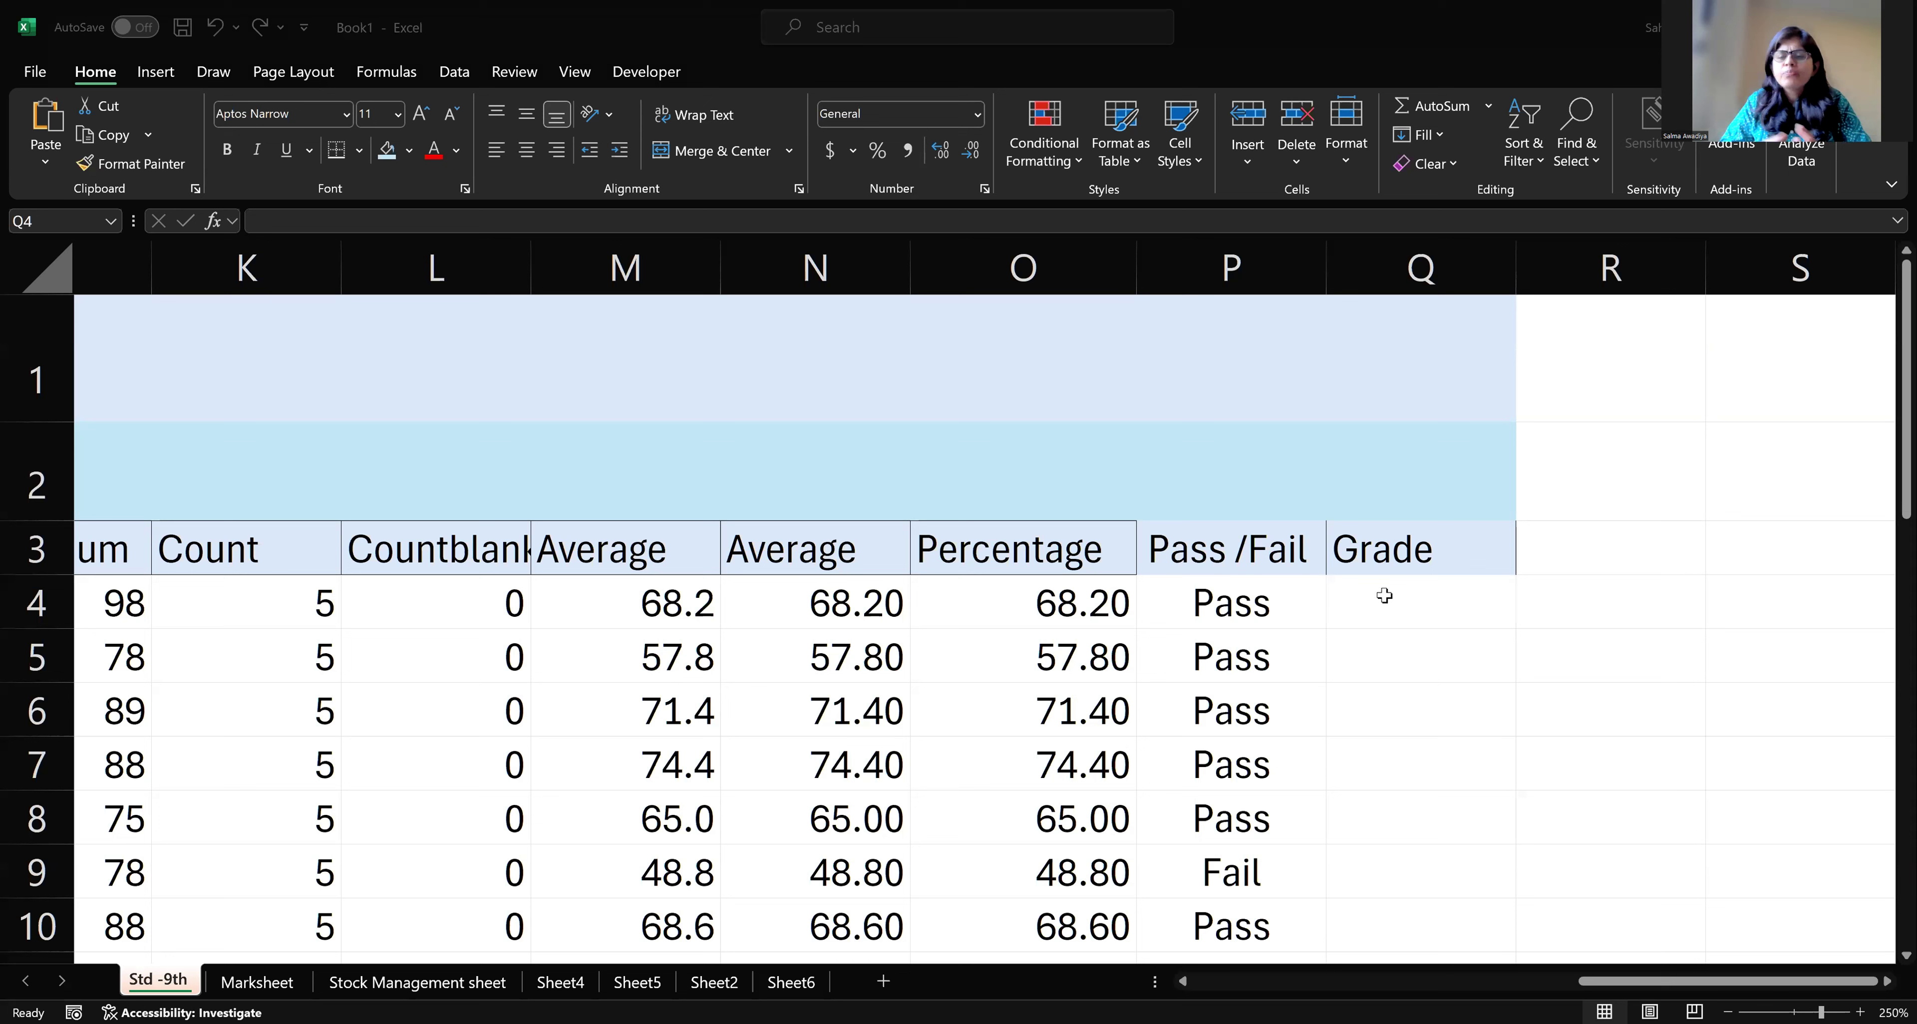
{"action": "left_click", "coordinate": [1382, 596]}
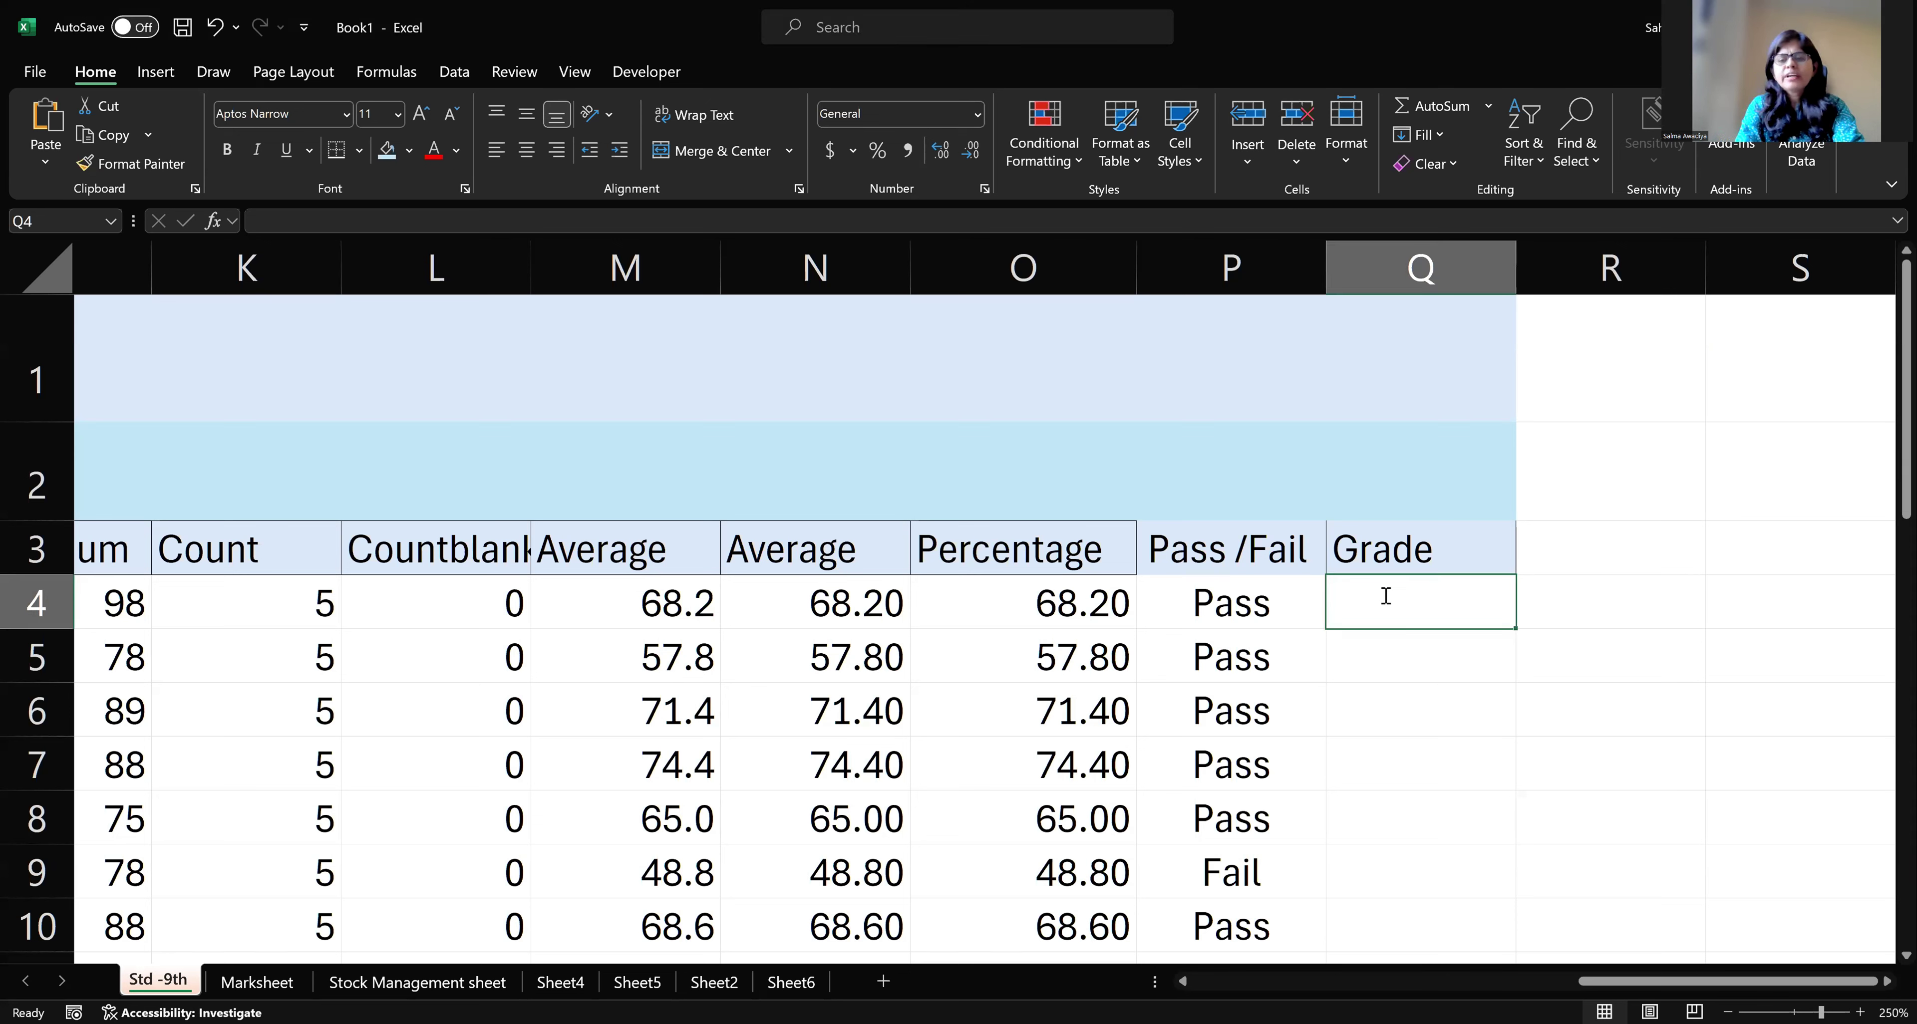
Step: Start the Q4 grade formula: A for O4 at least 70, B at least 60
{"action": "type", "text": "=="}
{"action": "key", "text": "BackSpace"}
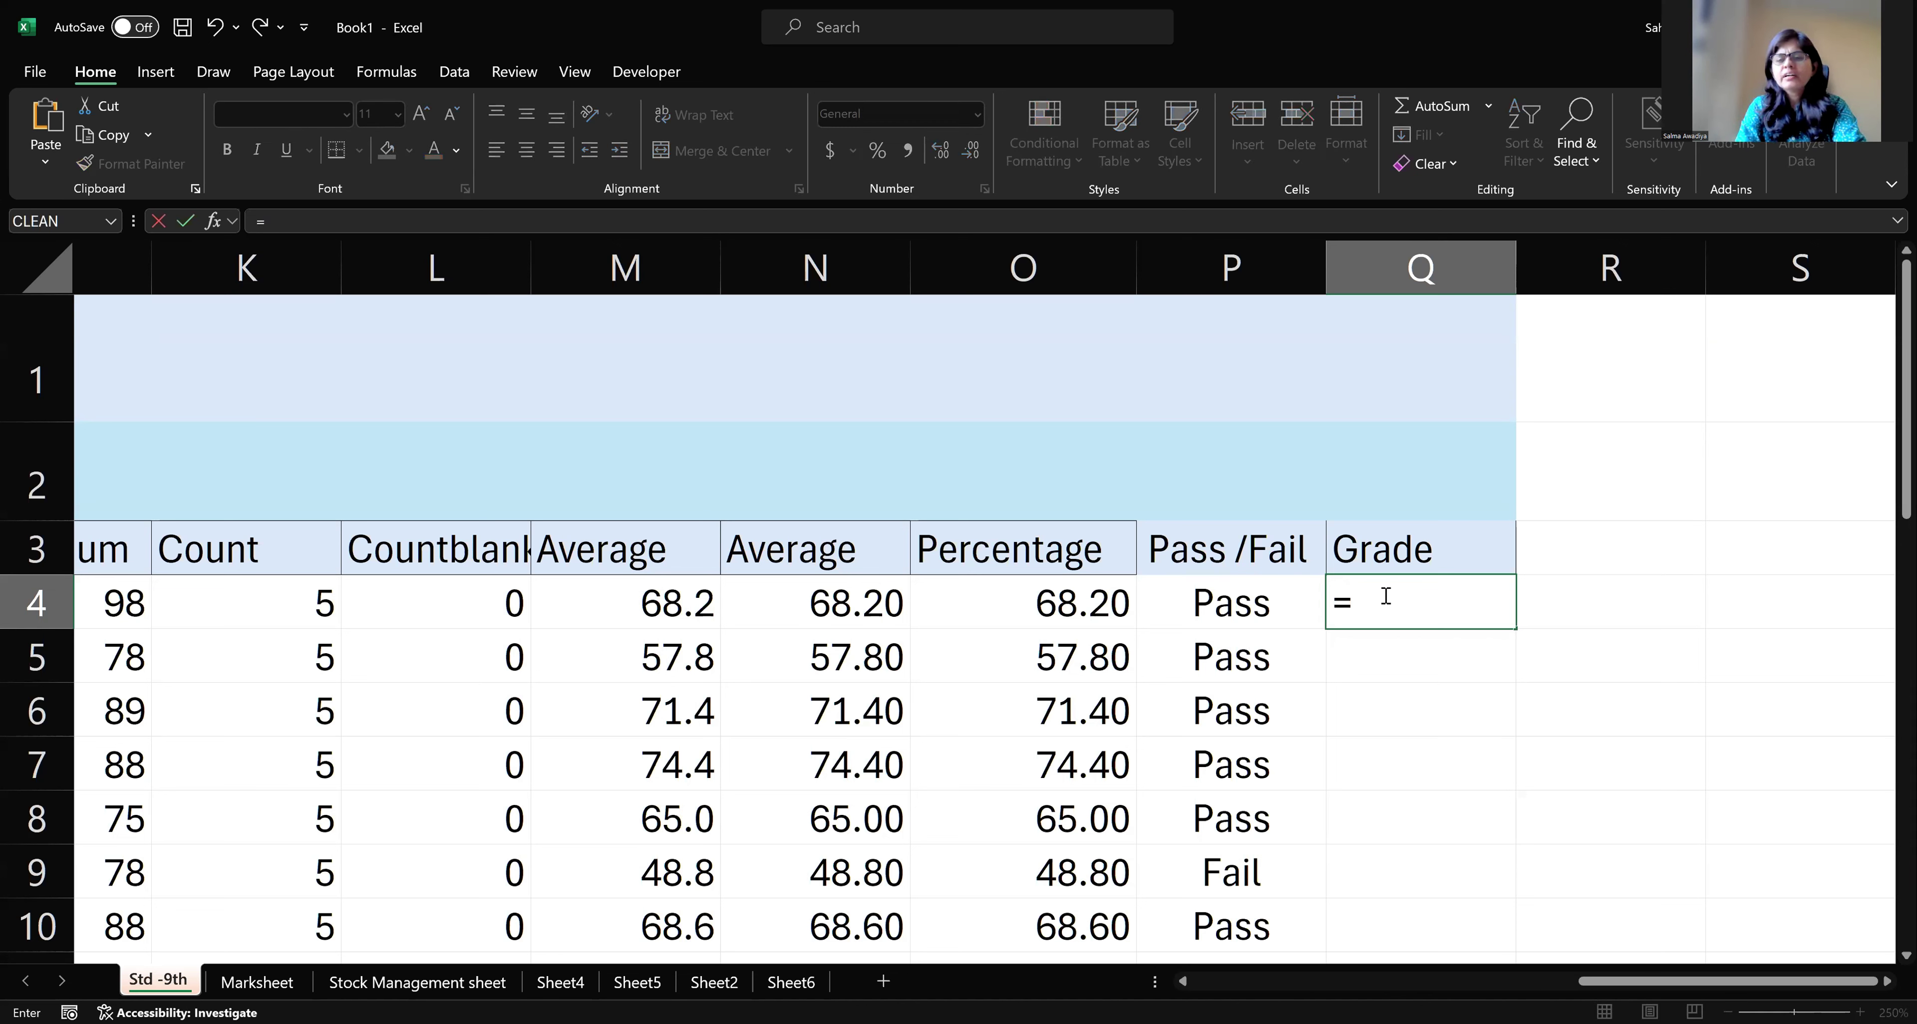
{"action": "type", "text": "if"}
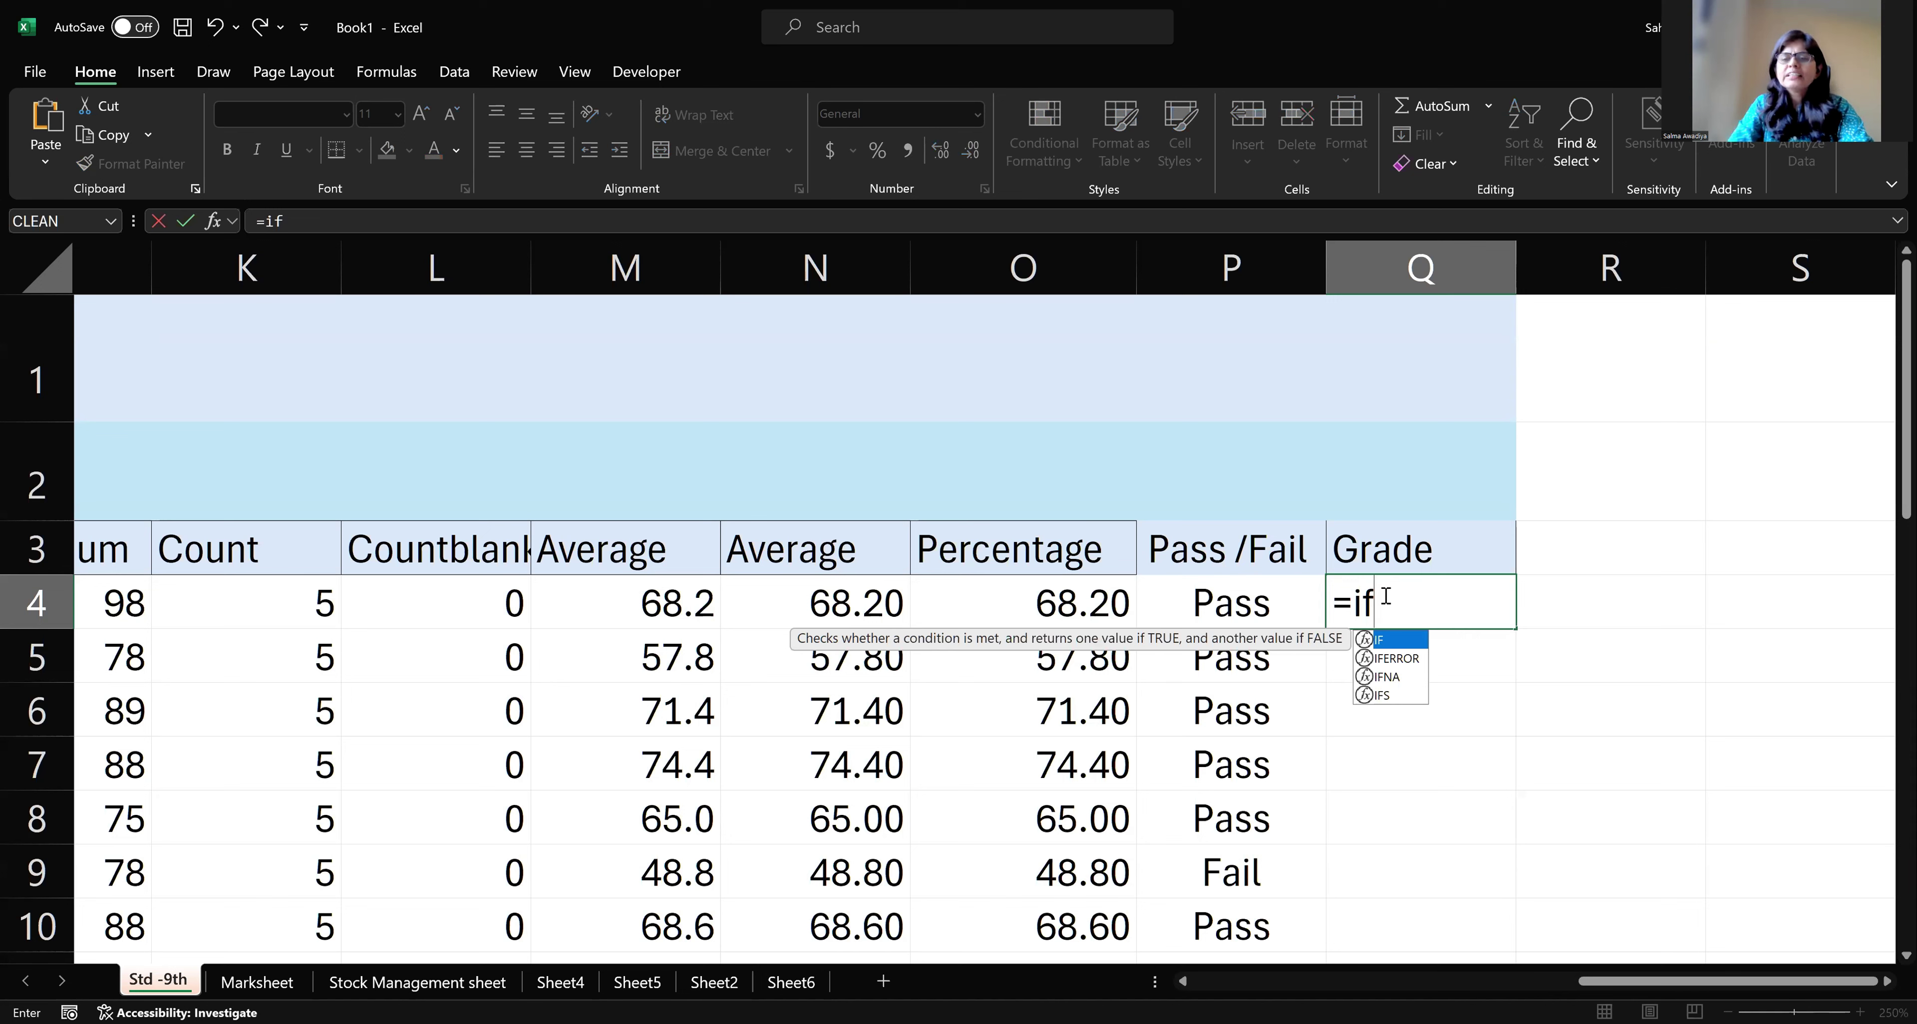
{"action": "type", "text": "("}
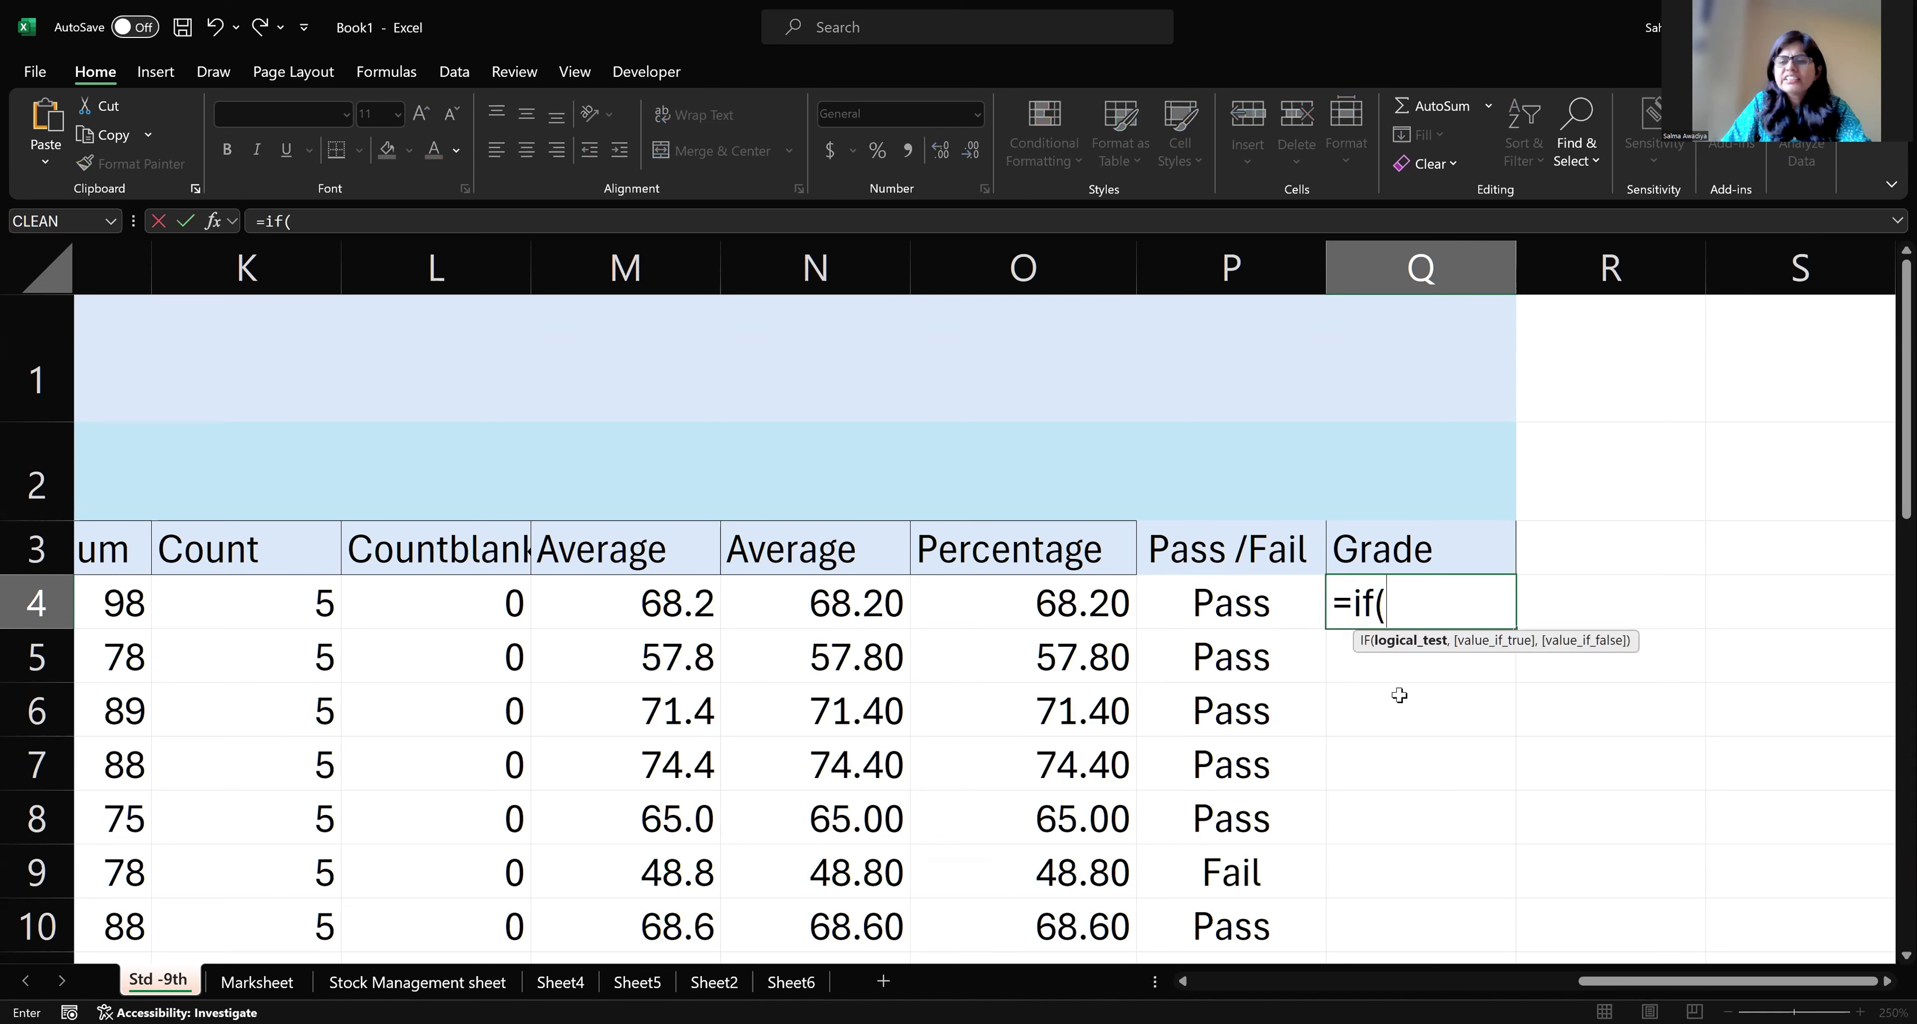
{"action": "left_click", "coordinate": [1075, 620]}
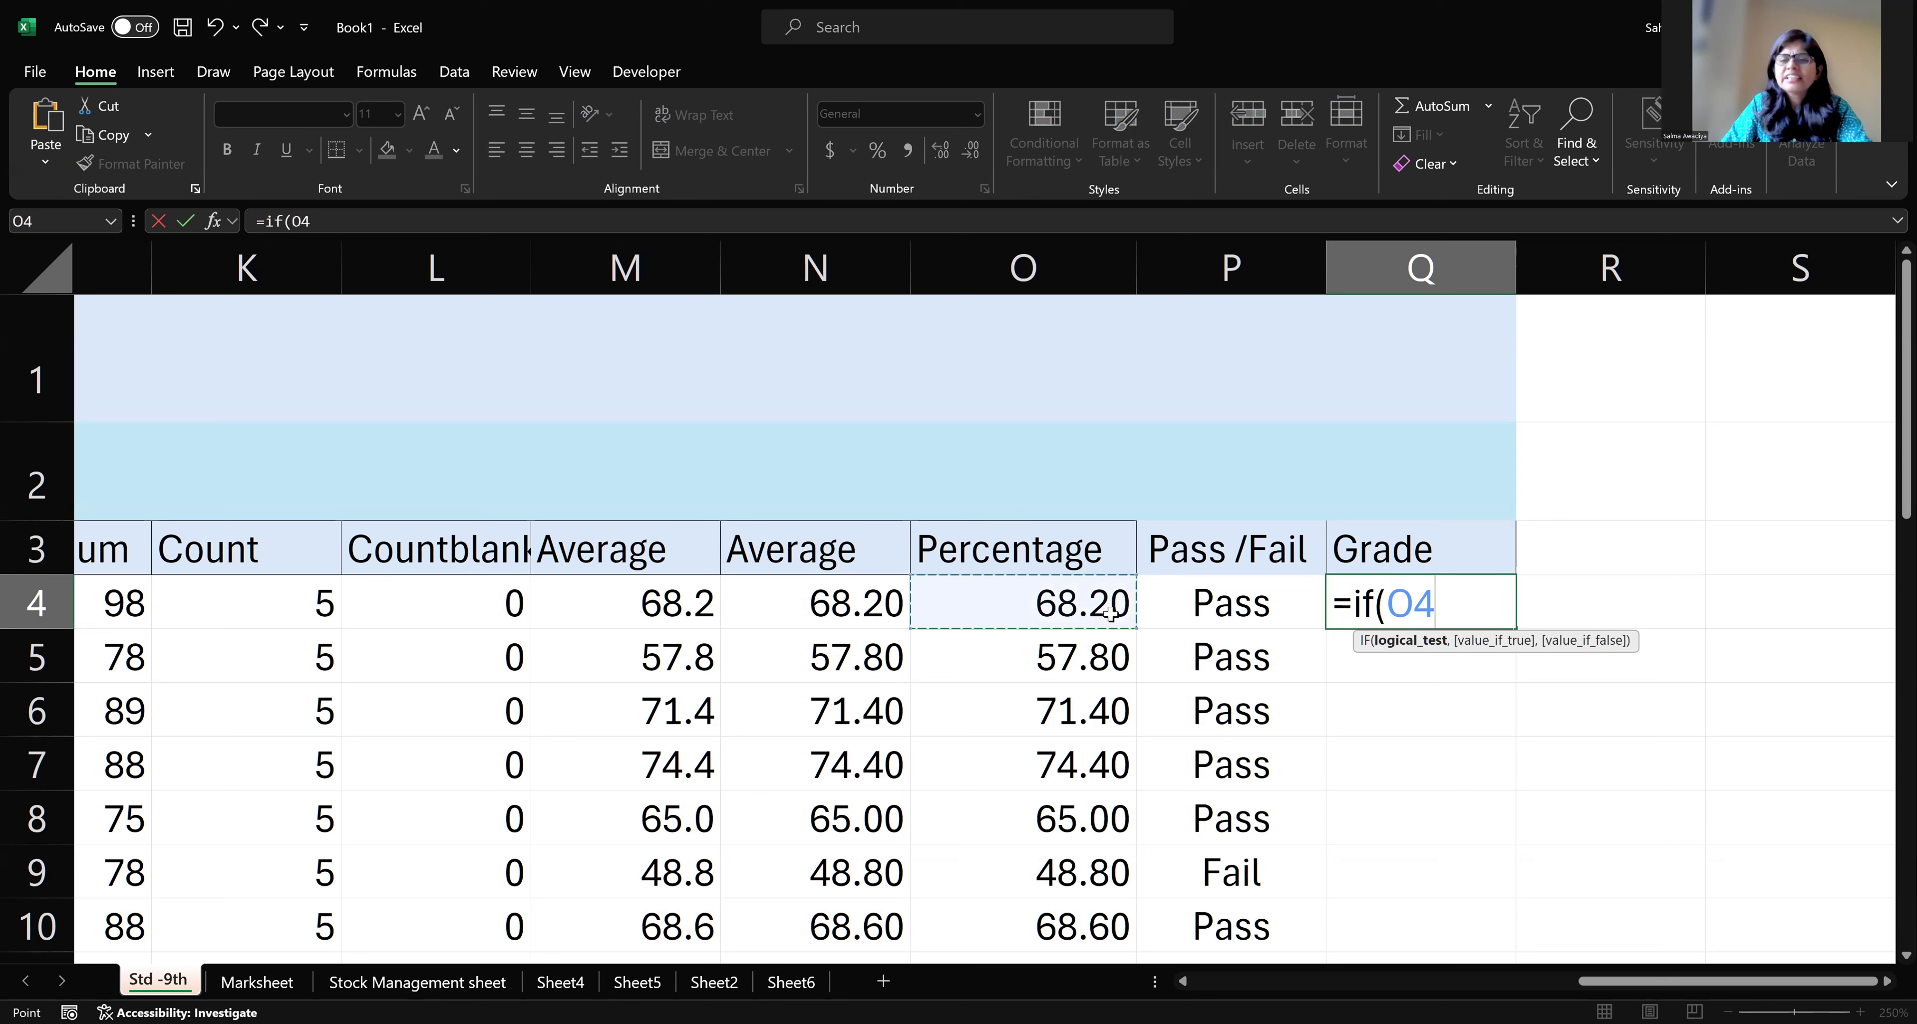
{"action": "type", "text": ">"}
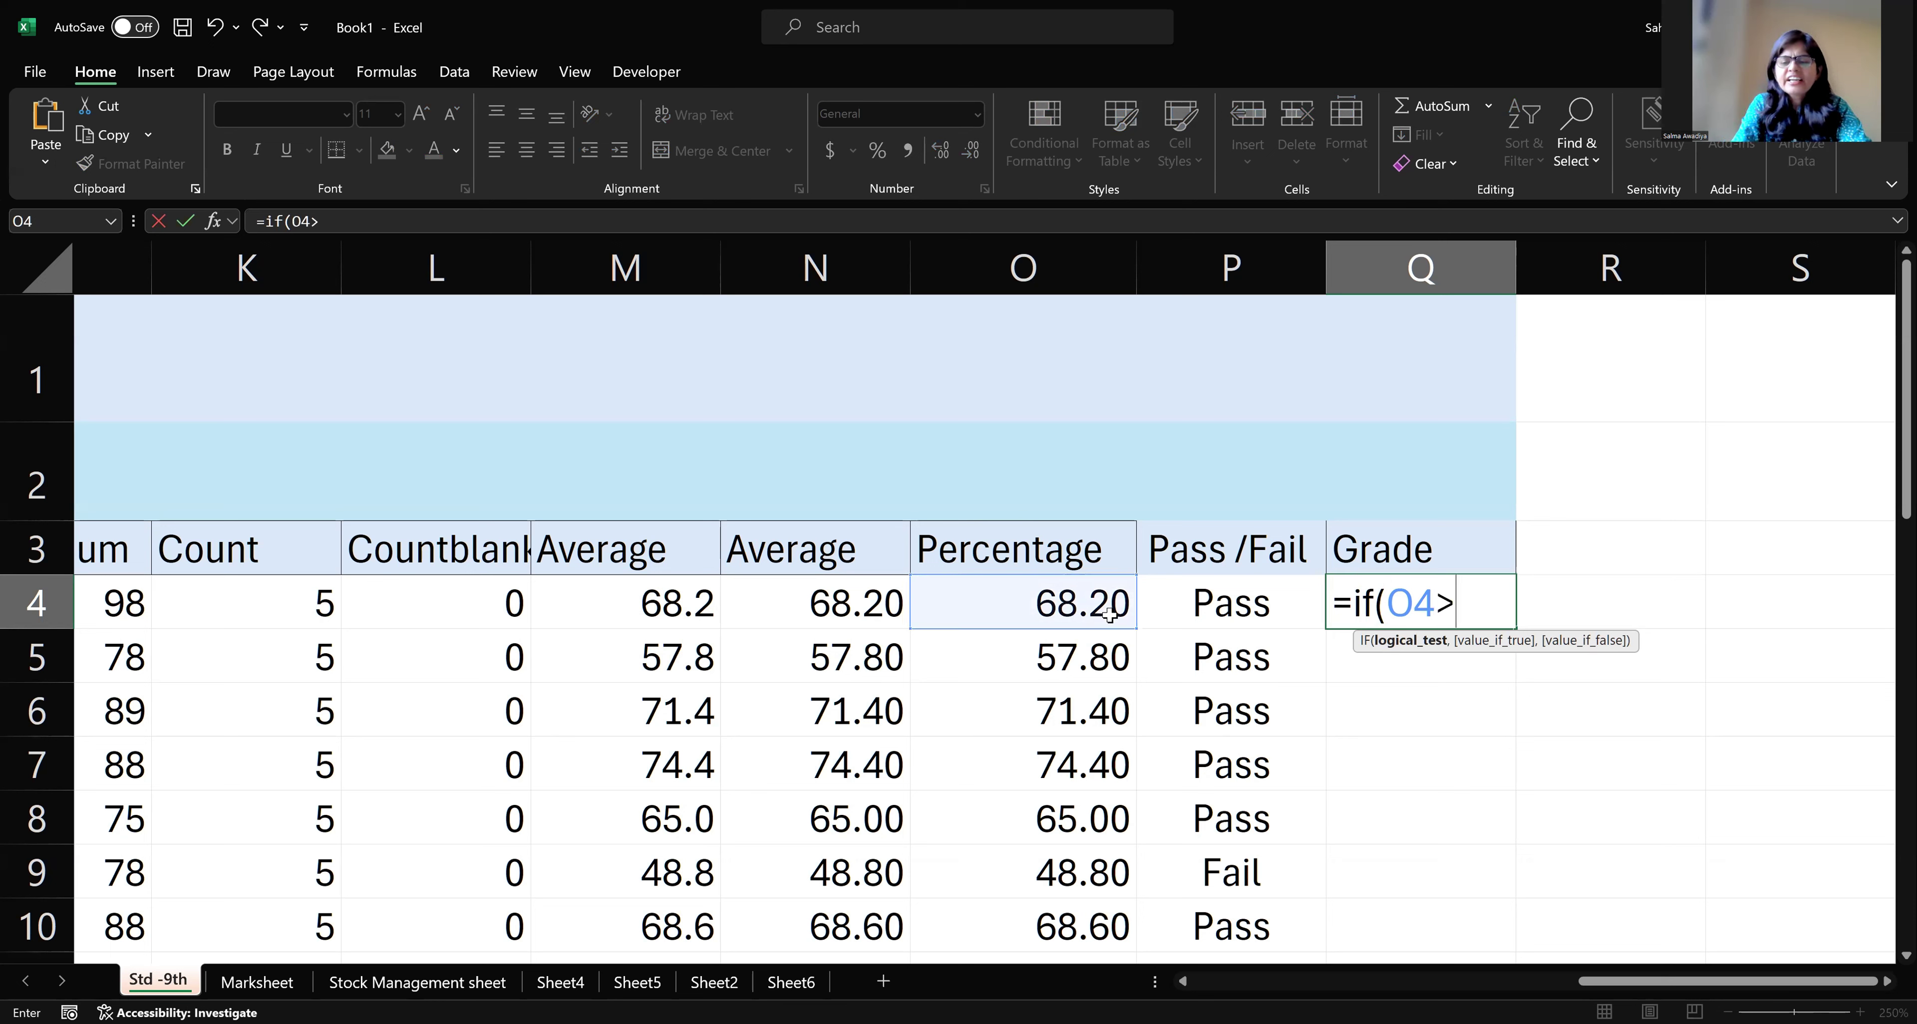
{"action": "type", "text": "="}
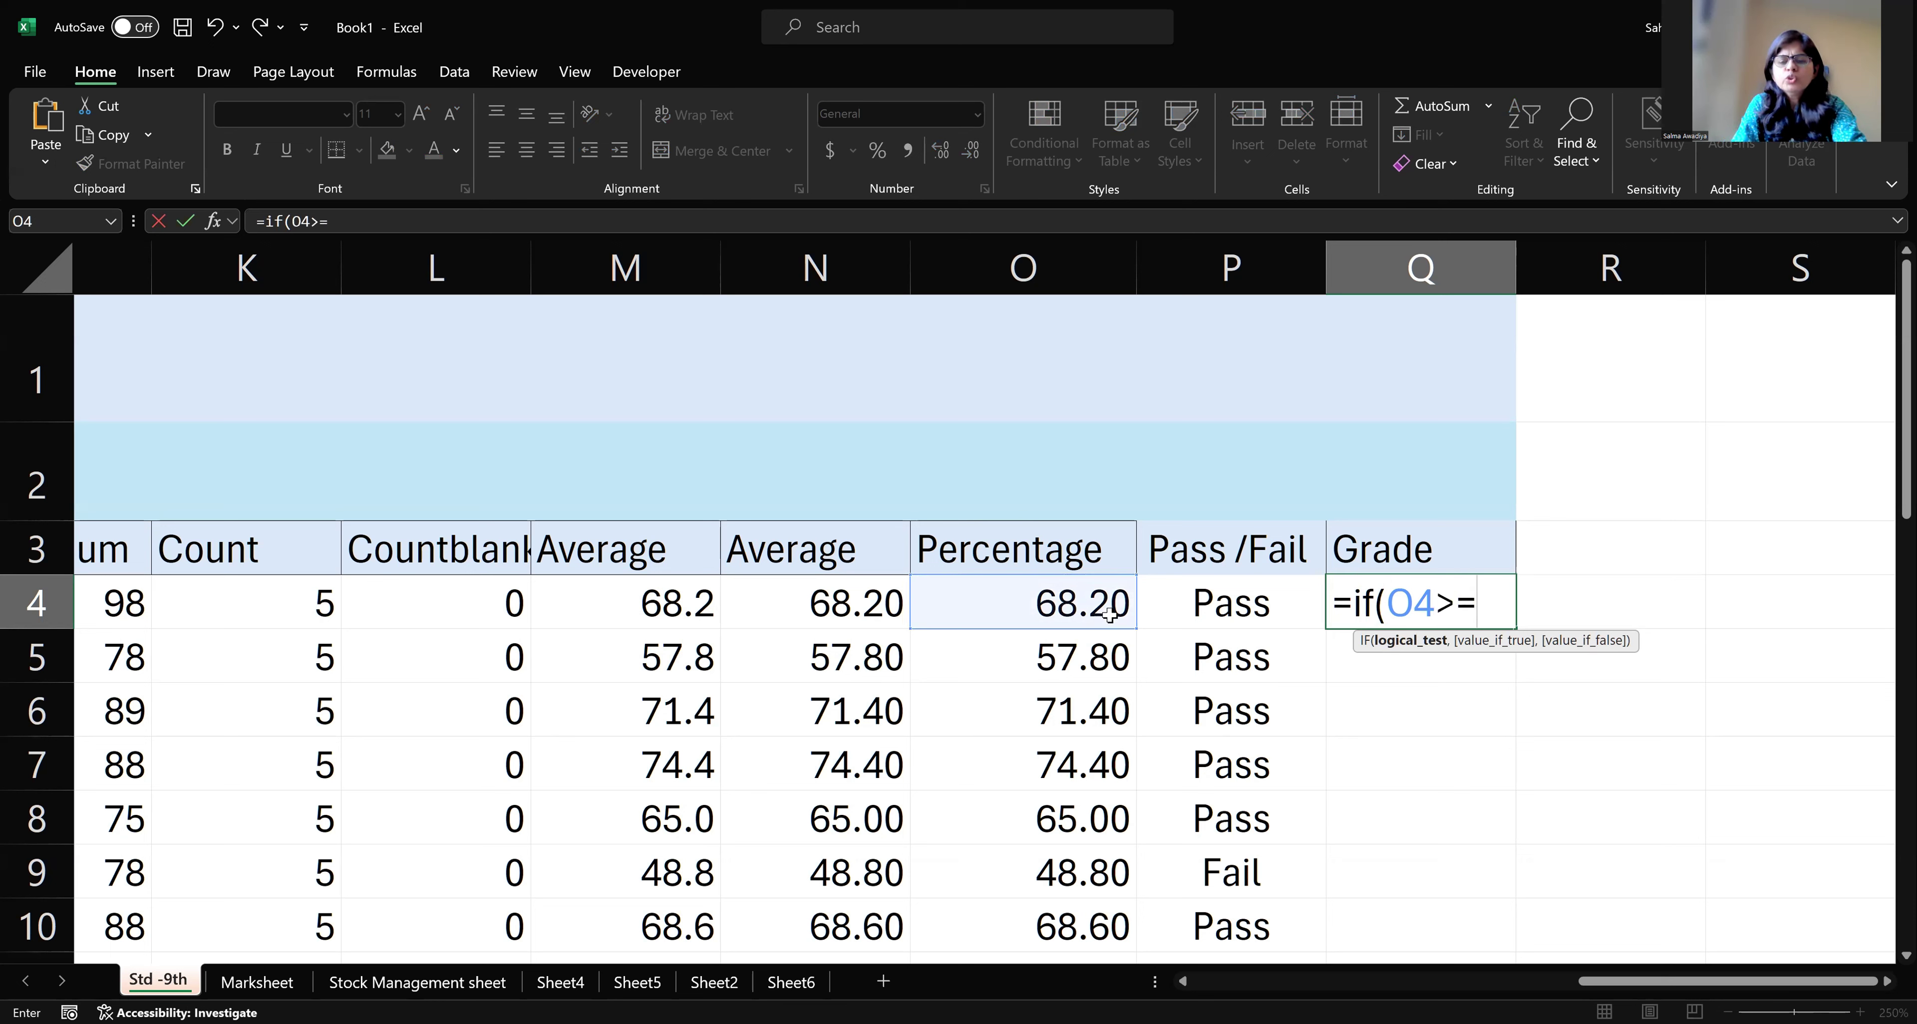
{"action": "type", "text": "70"}
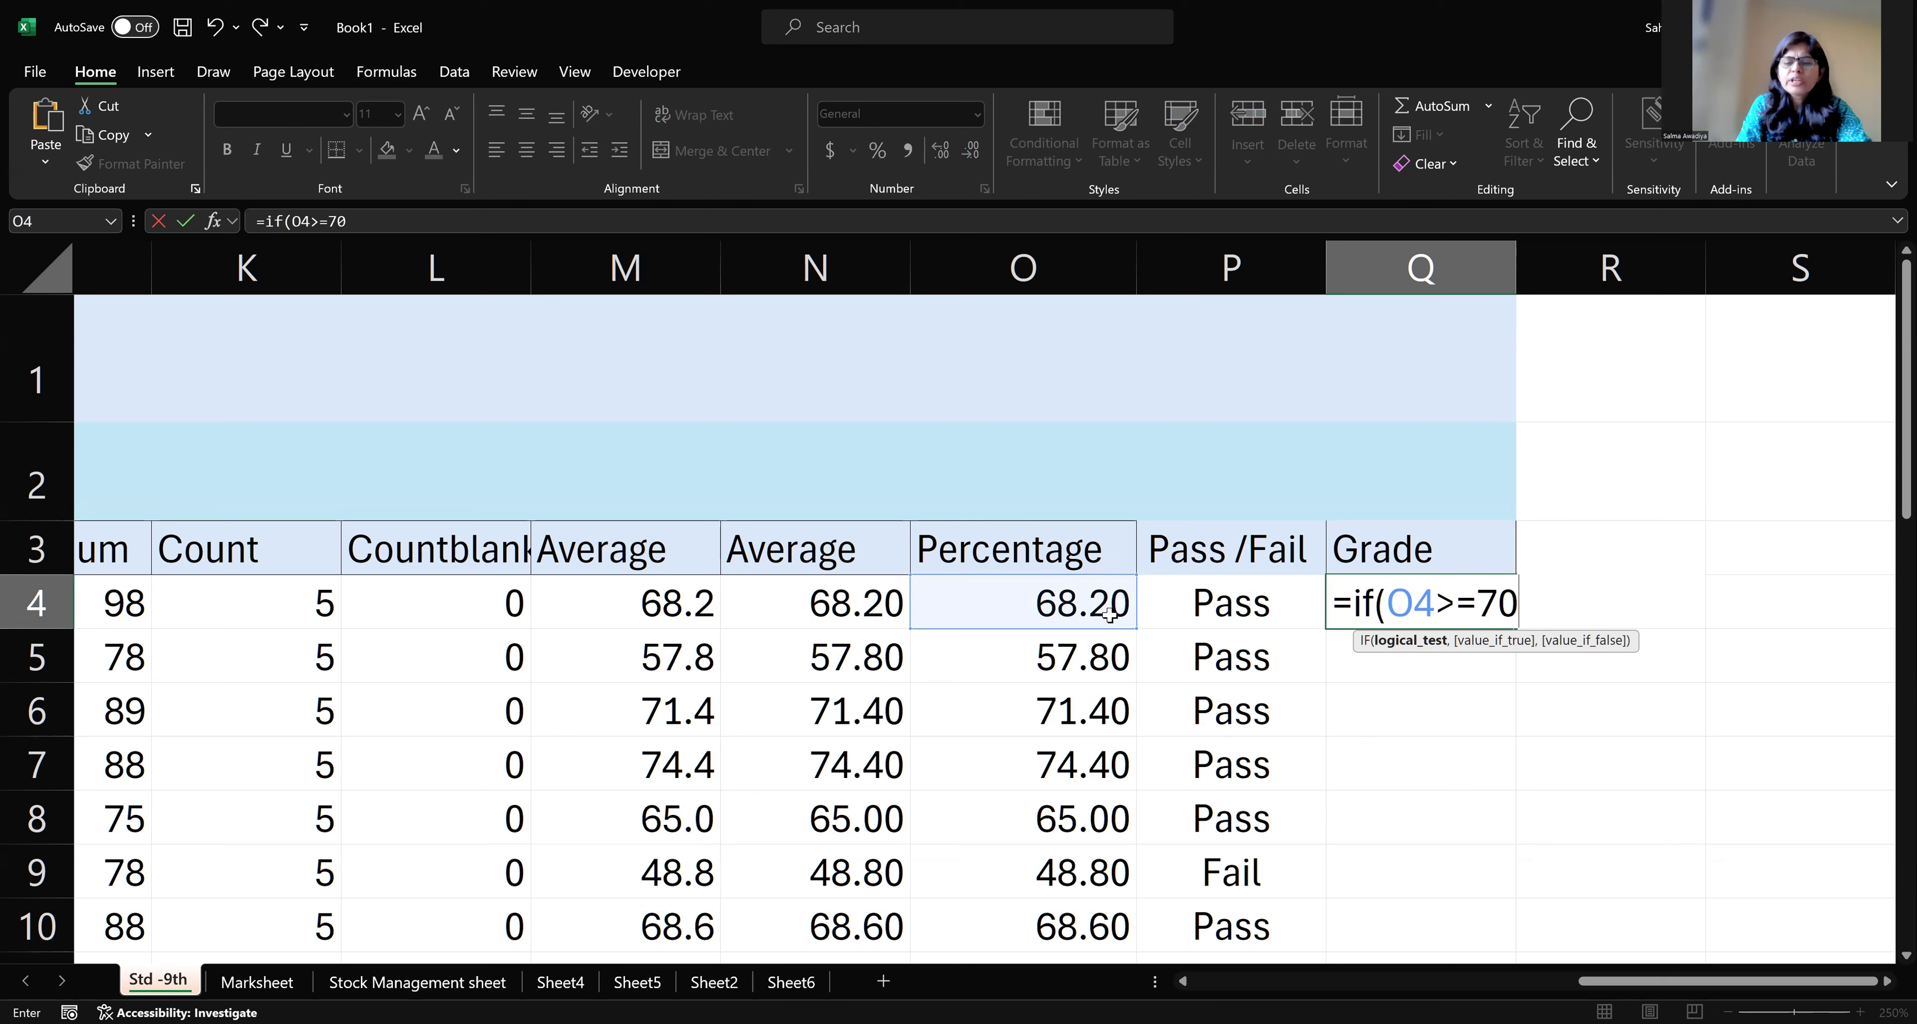
{"action": "type", "text": ",\"A"}
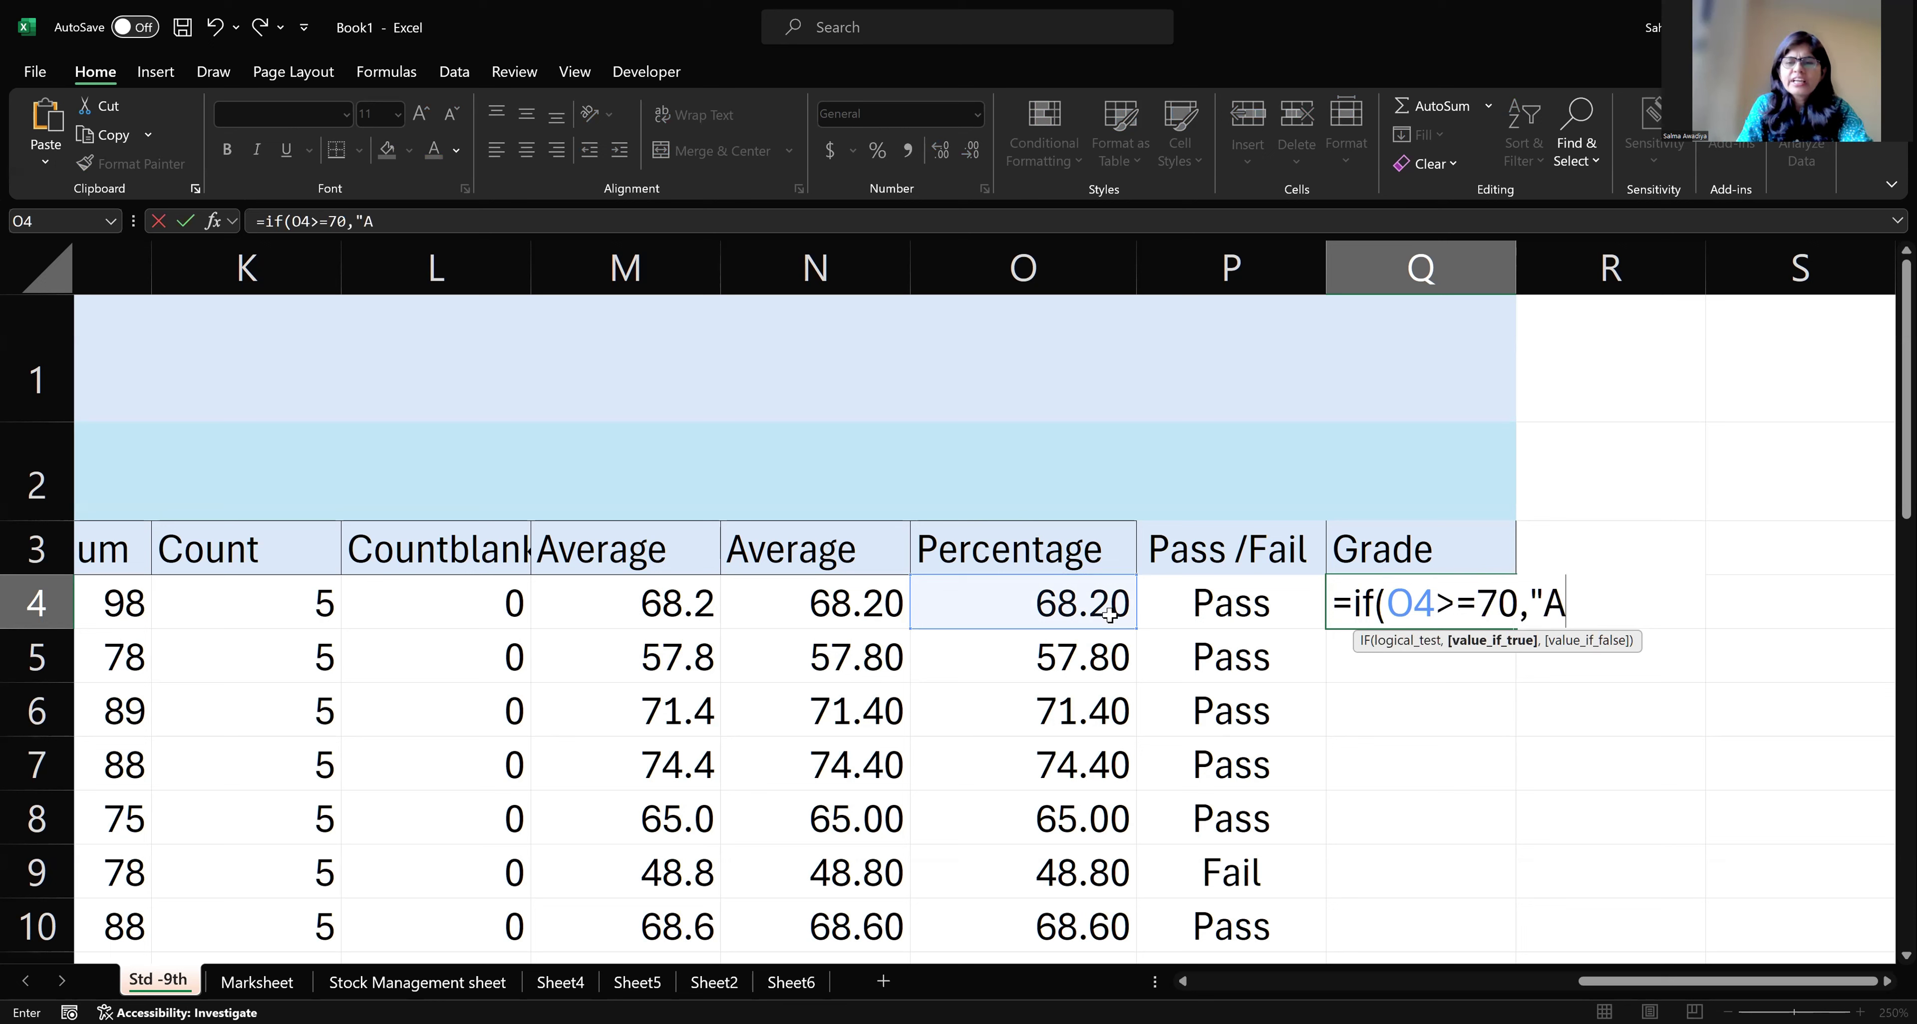
{"action": "type", "text": "\""}
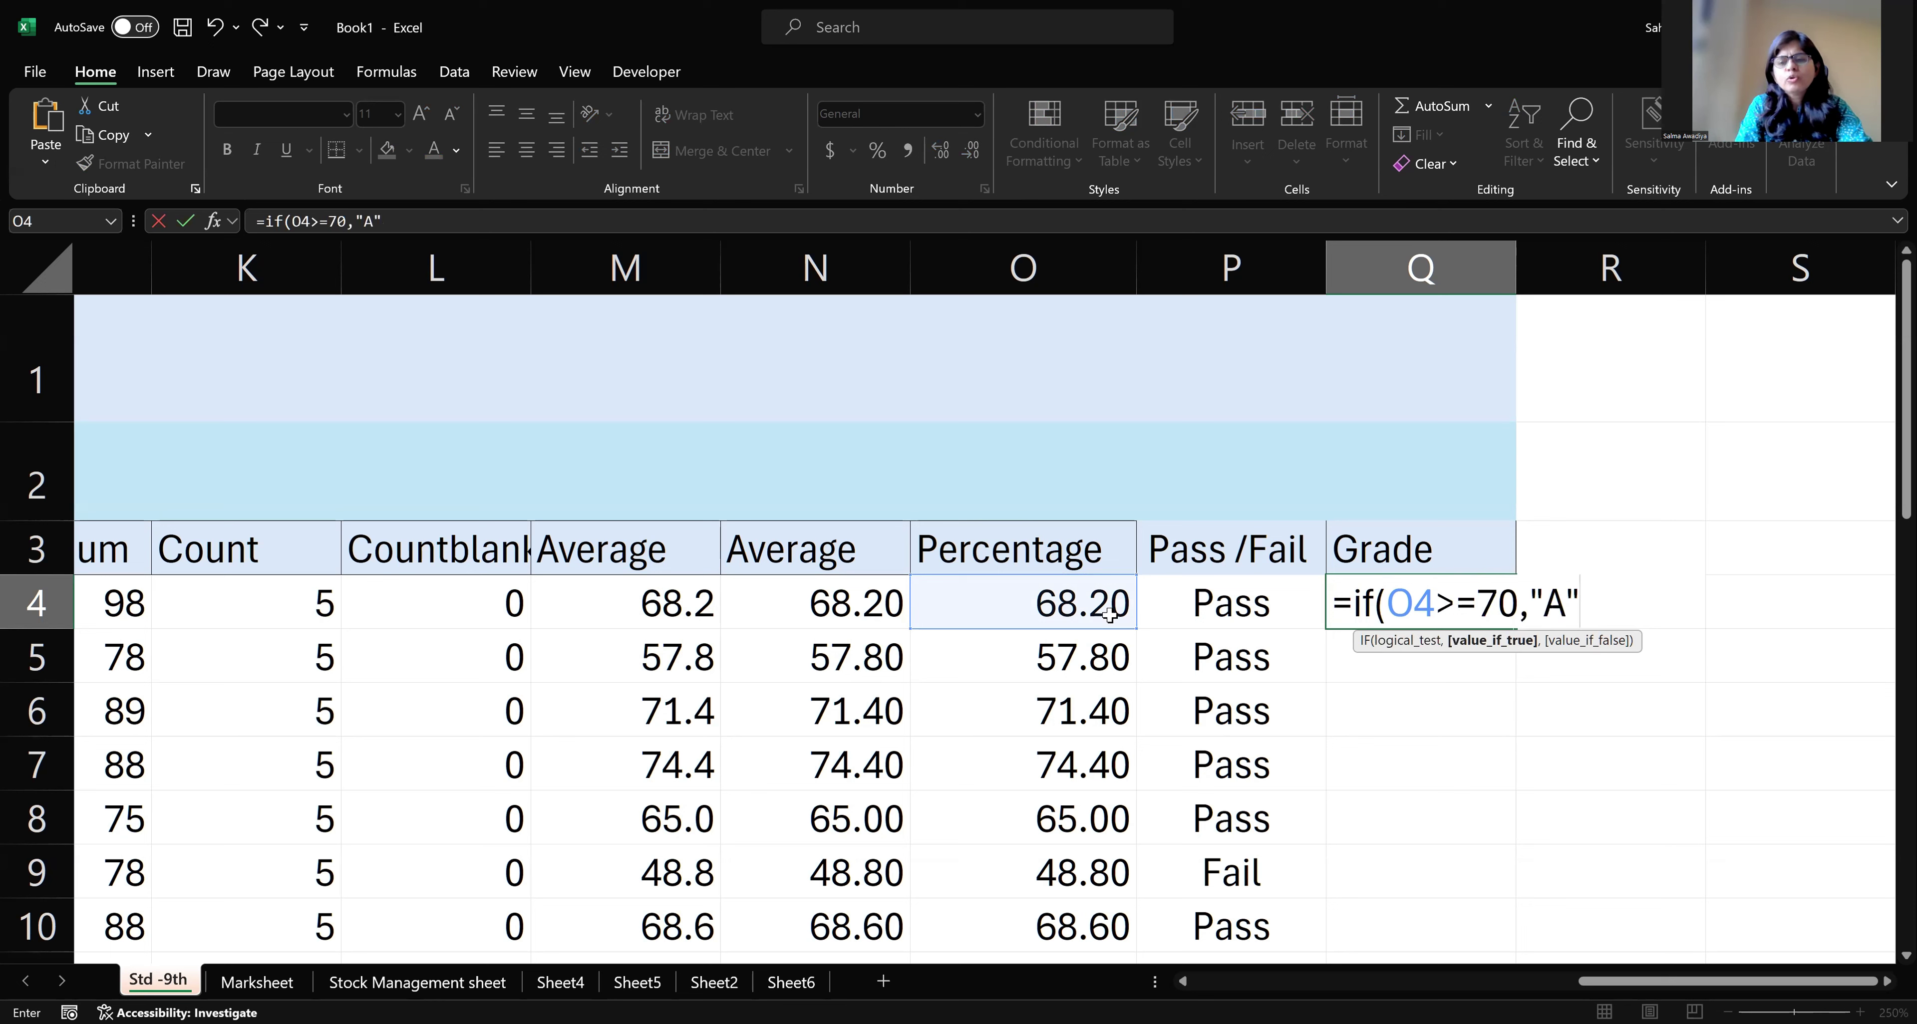
{"action": "type", "text": ","}
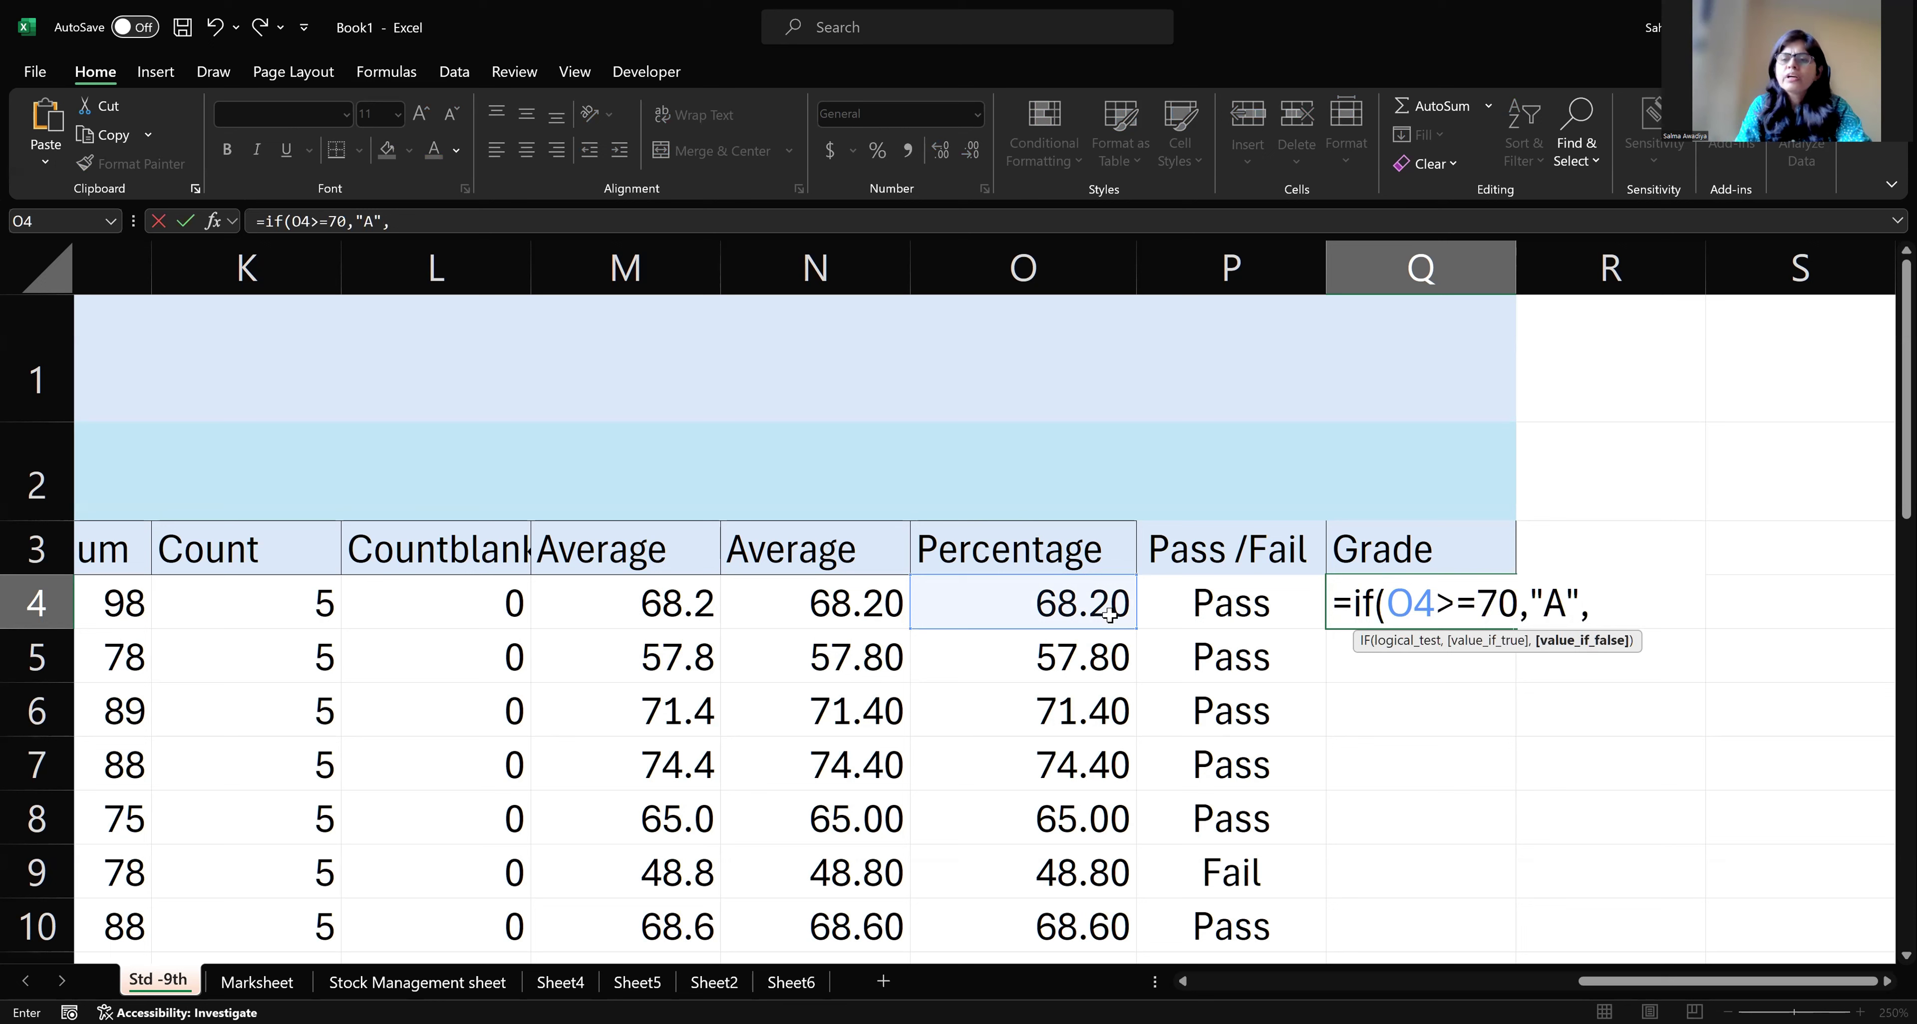
{"action": "type", "text": "if"}
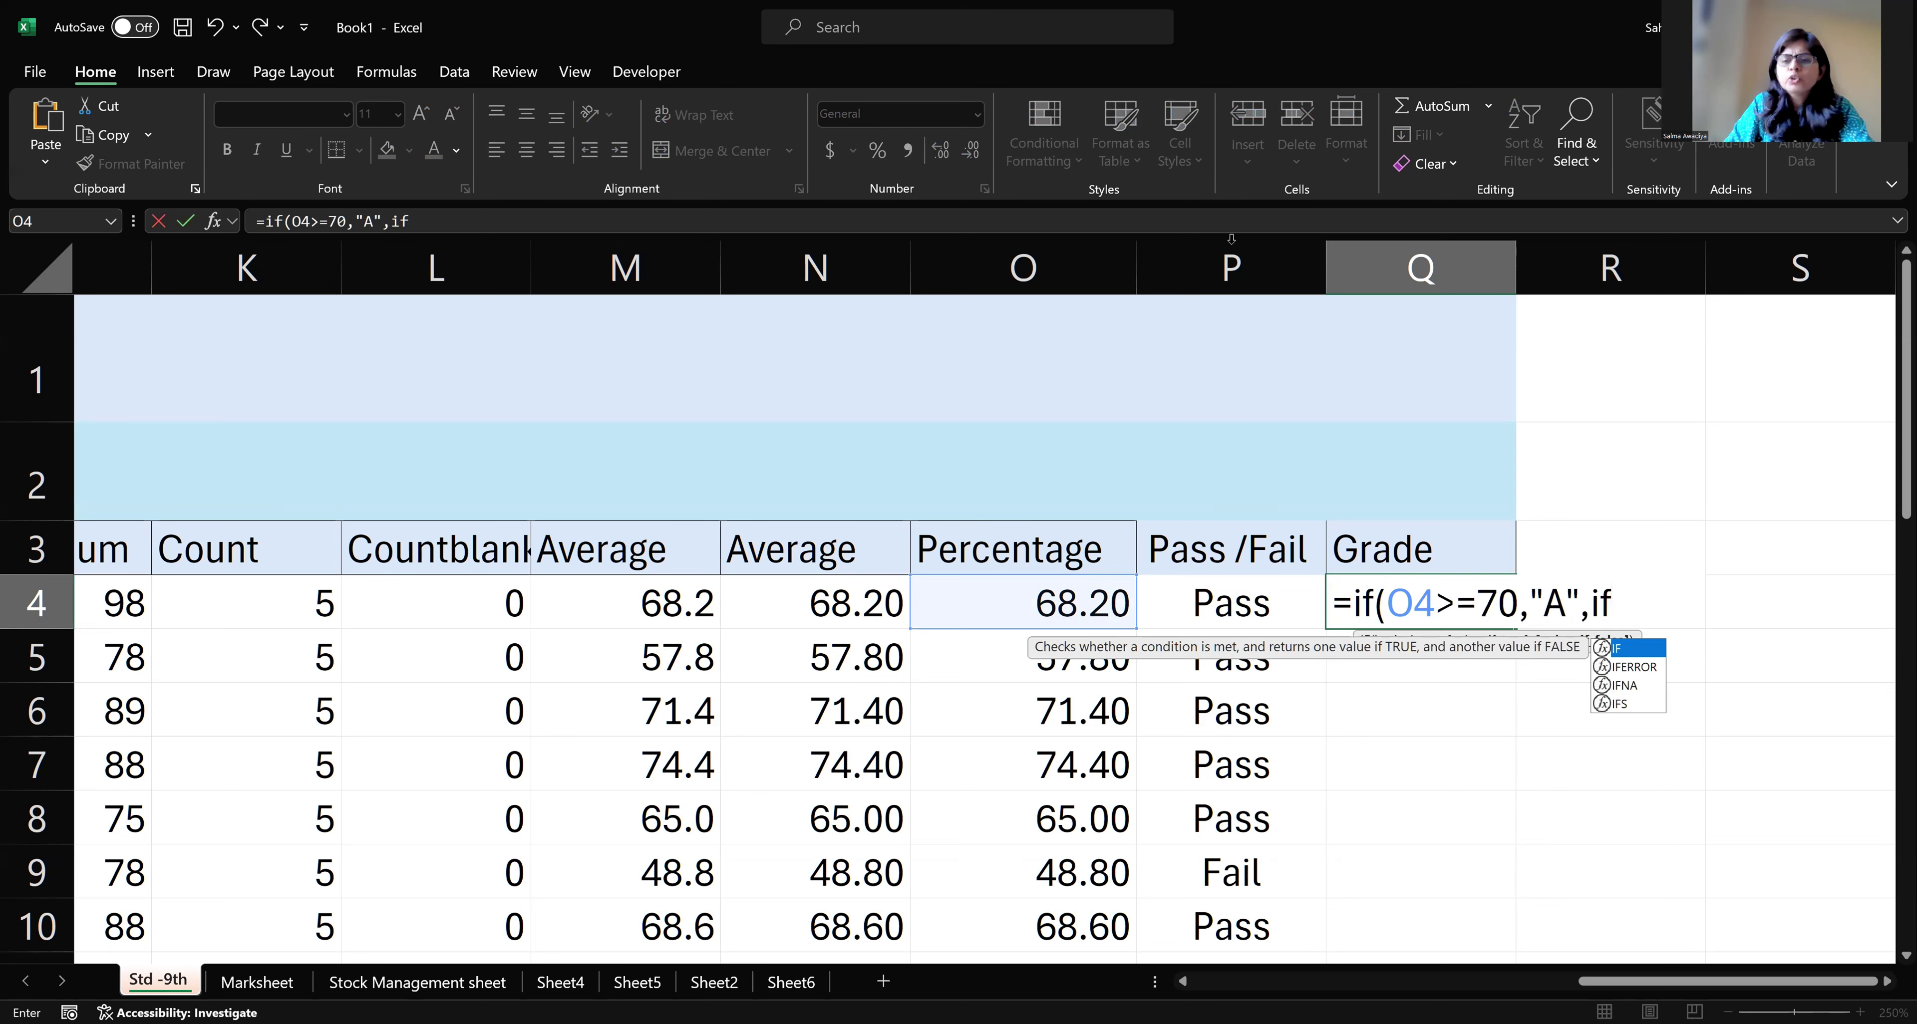
{"action": "type", "text": "("}
{"action": "left_click", "coordinate": [1088, 615]}
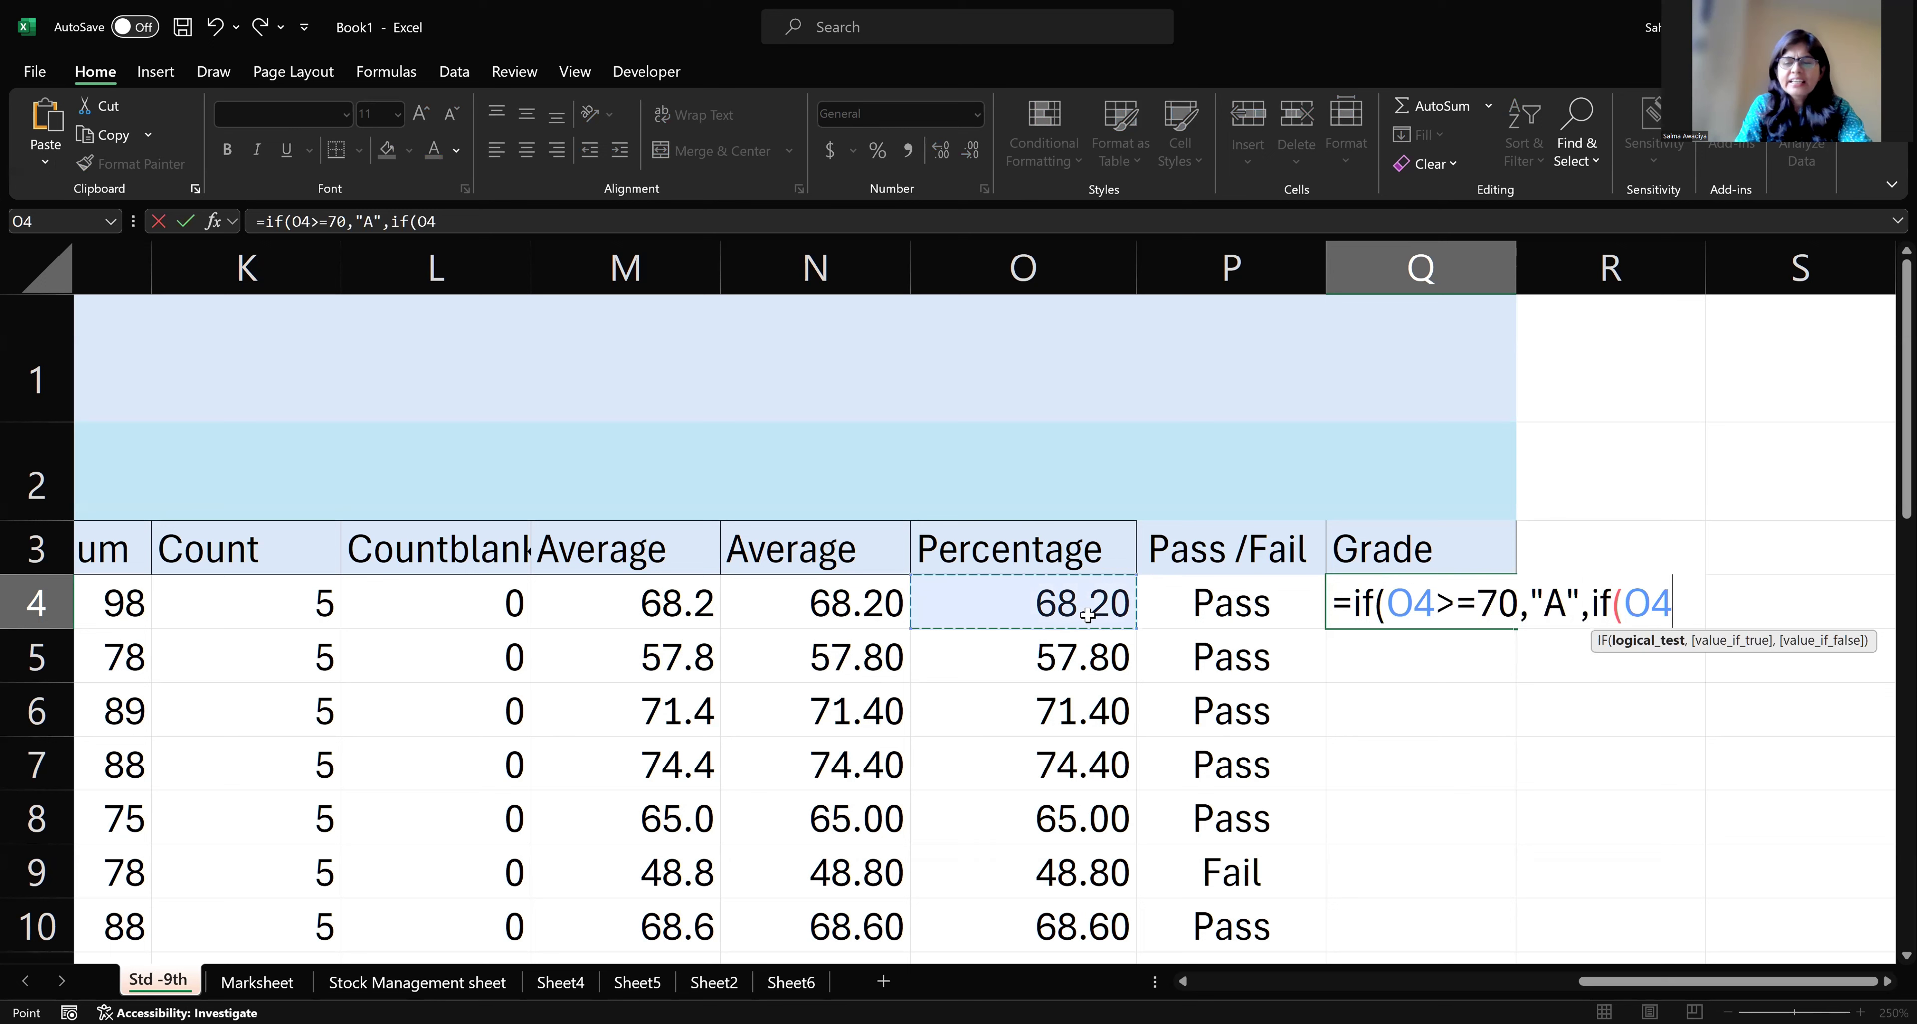
{"action": "type", "text": ">=60"}
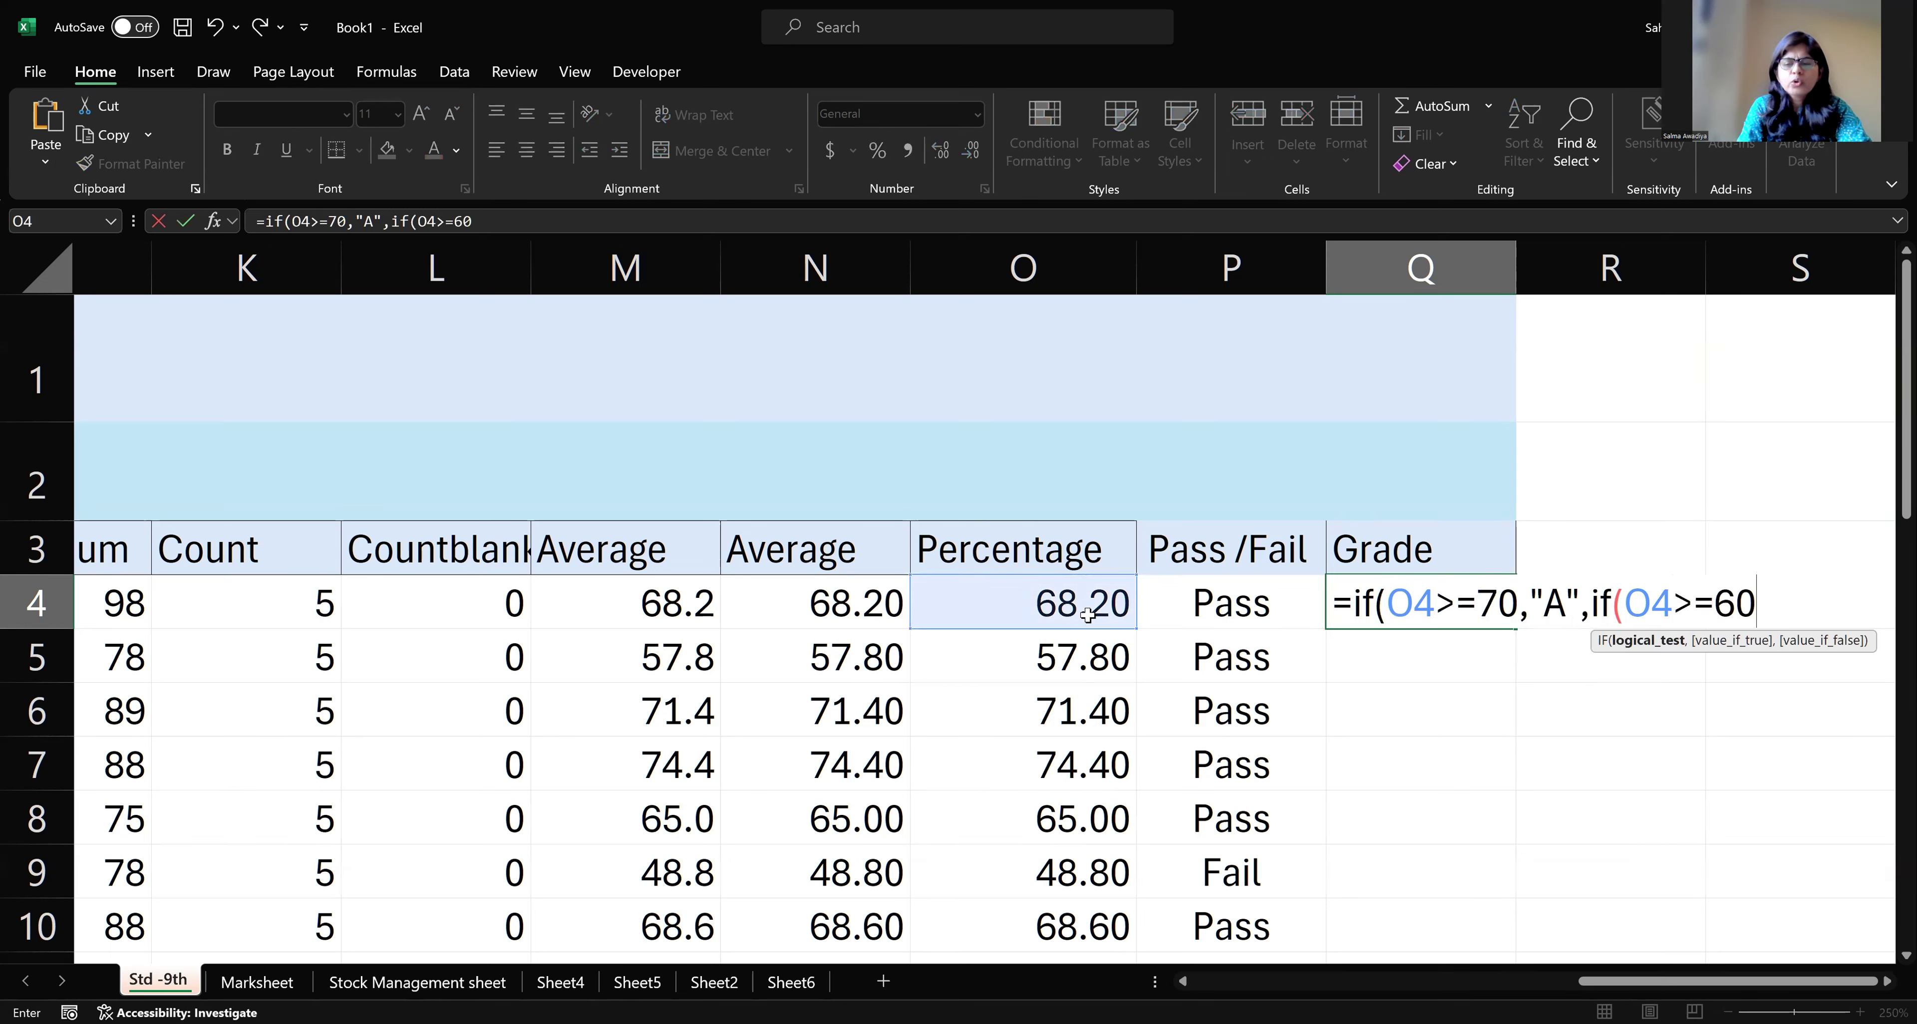
{"action": "type", "text": "\"B"}
{"action": "type", "text": "\""}
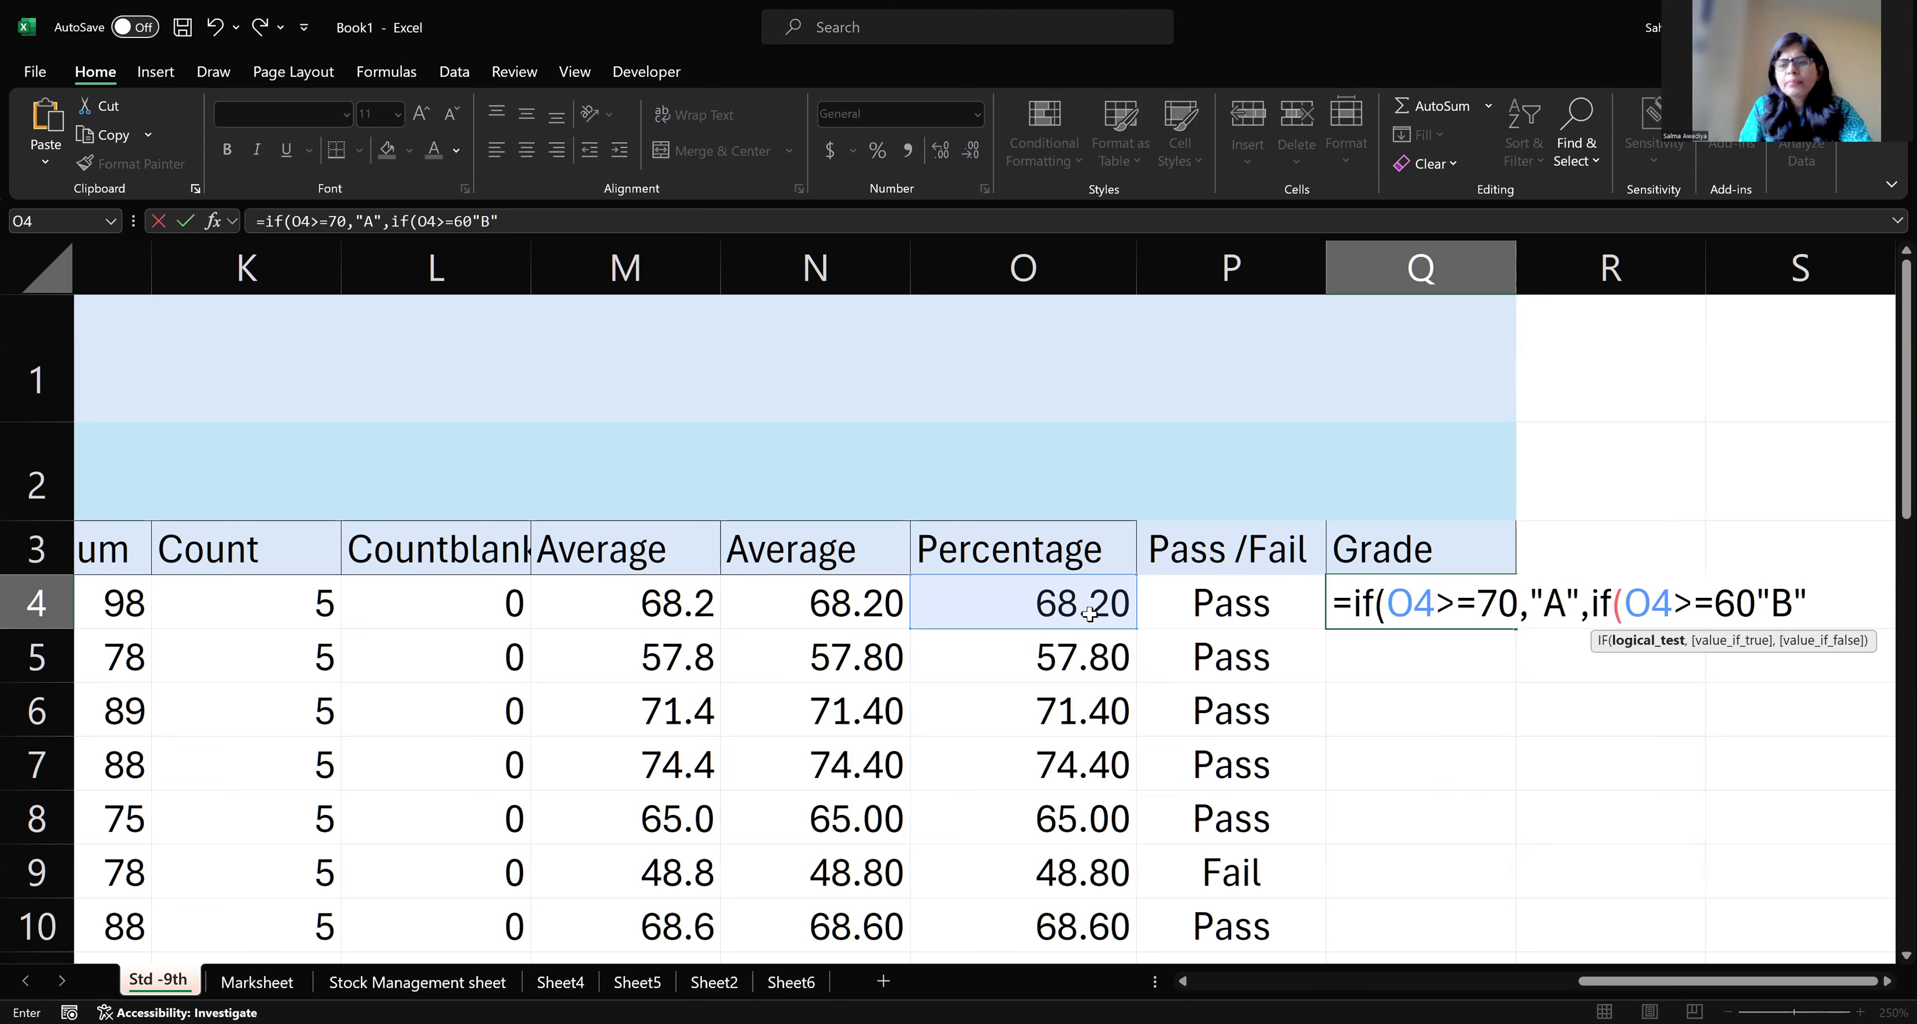
Step: Add the C (50+) and D (40+) conditions and close the nested IF
{"action": "left_click", "coordinate": [1759, 607]}
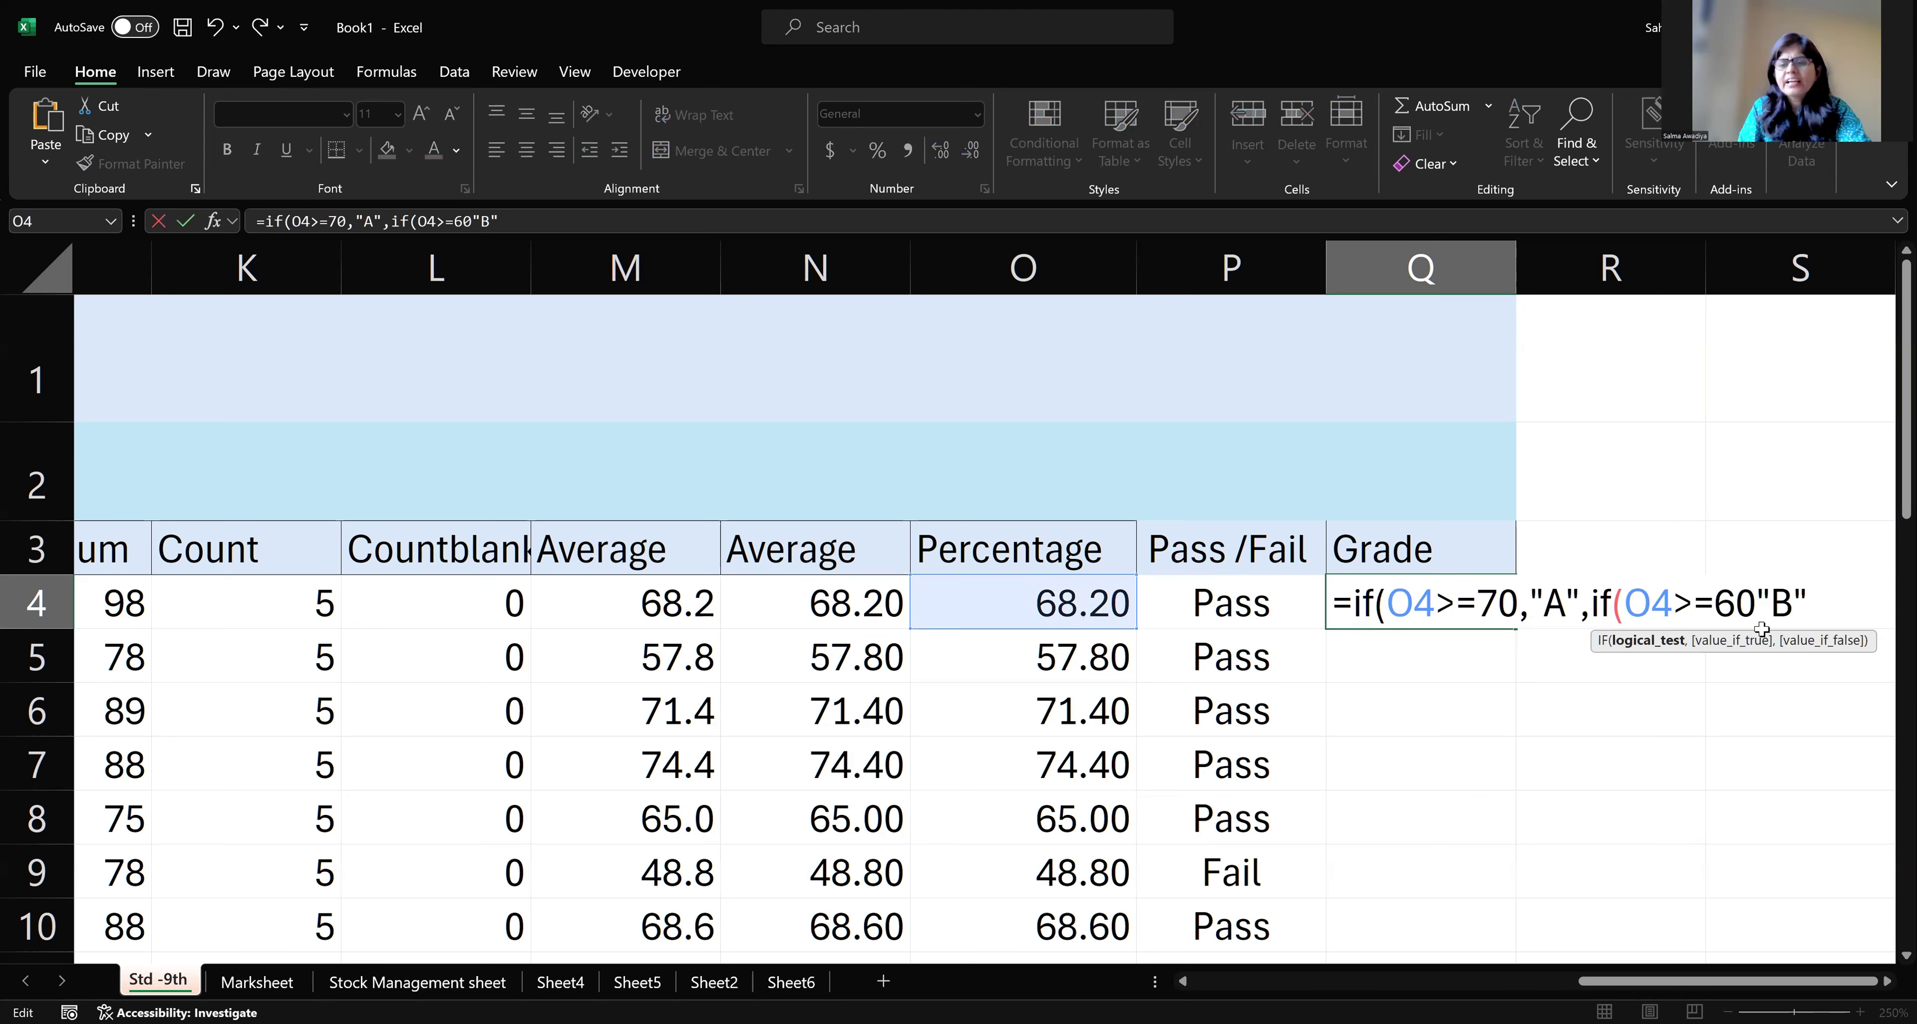
{"action": "type", "text": ",\"A\""}
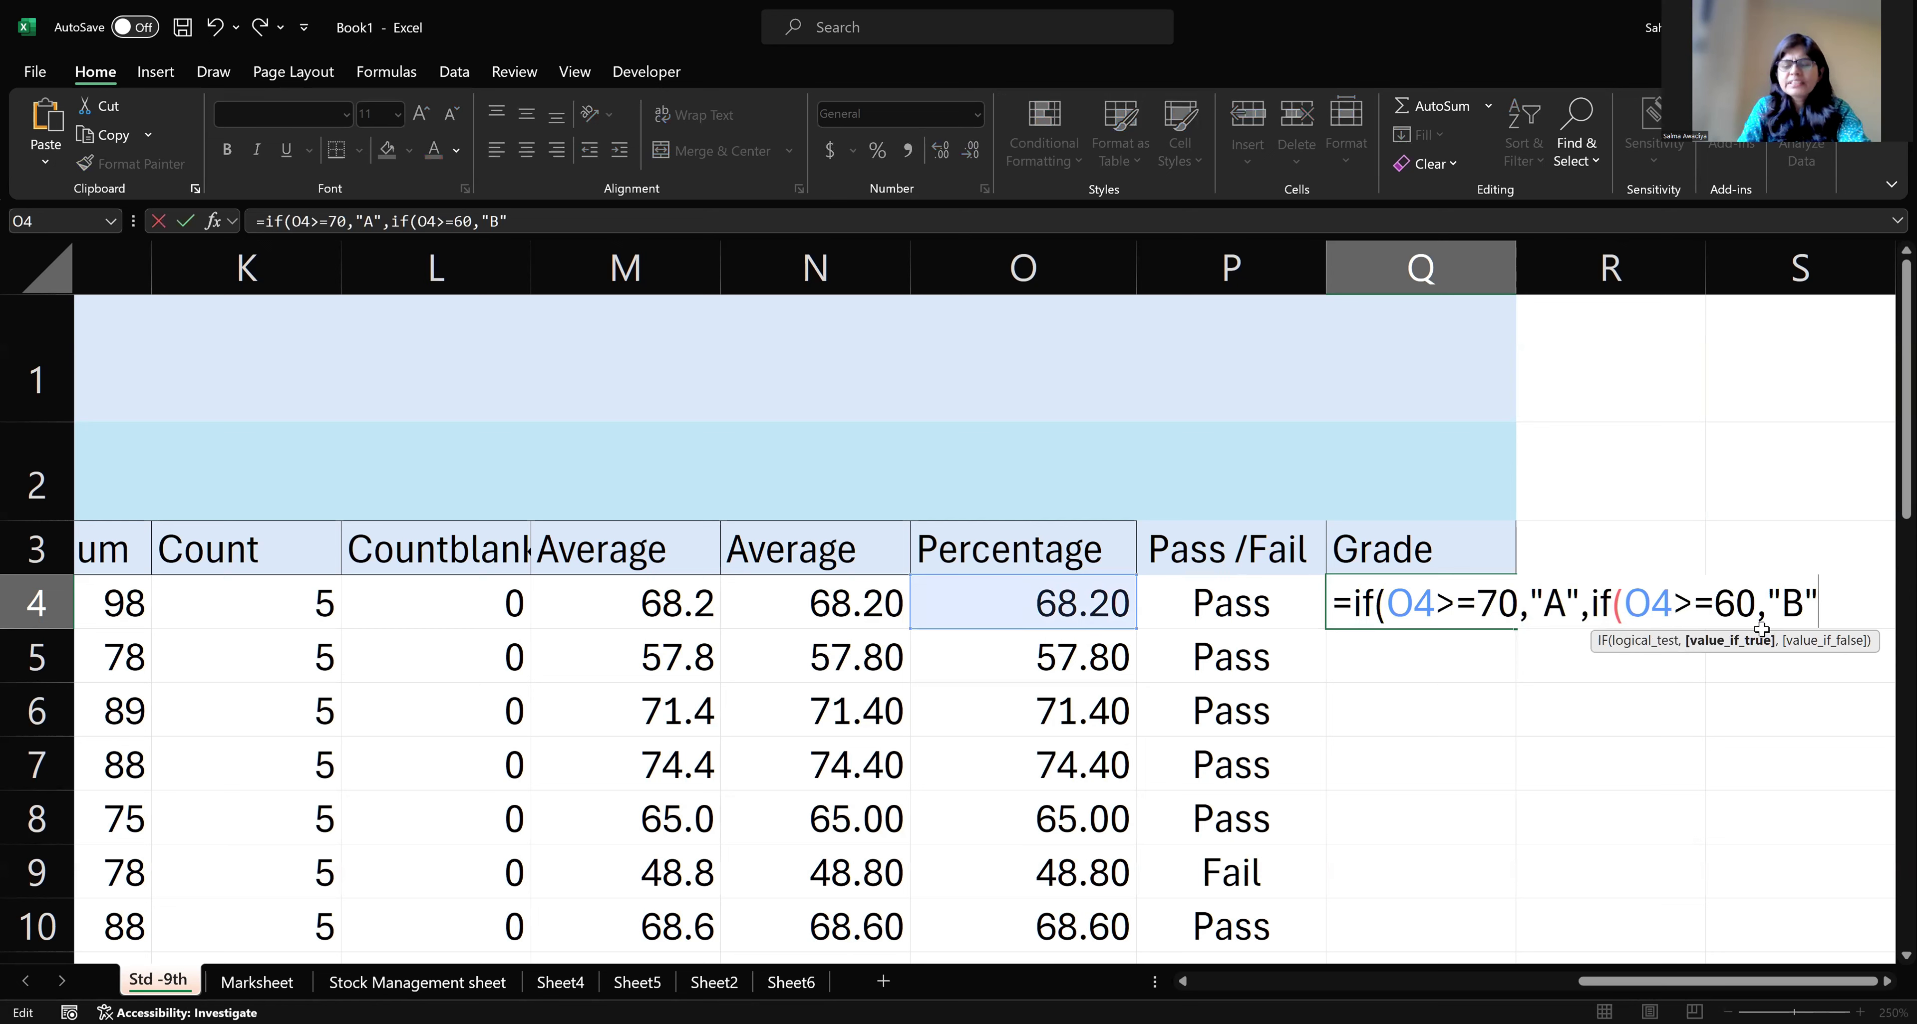
{"action": "type", "text": ","}
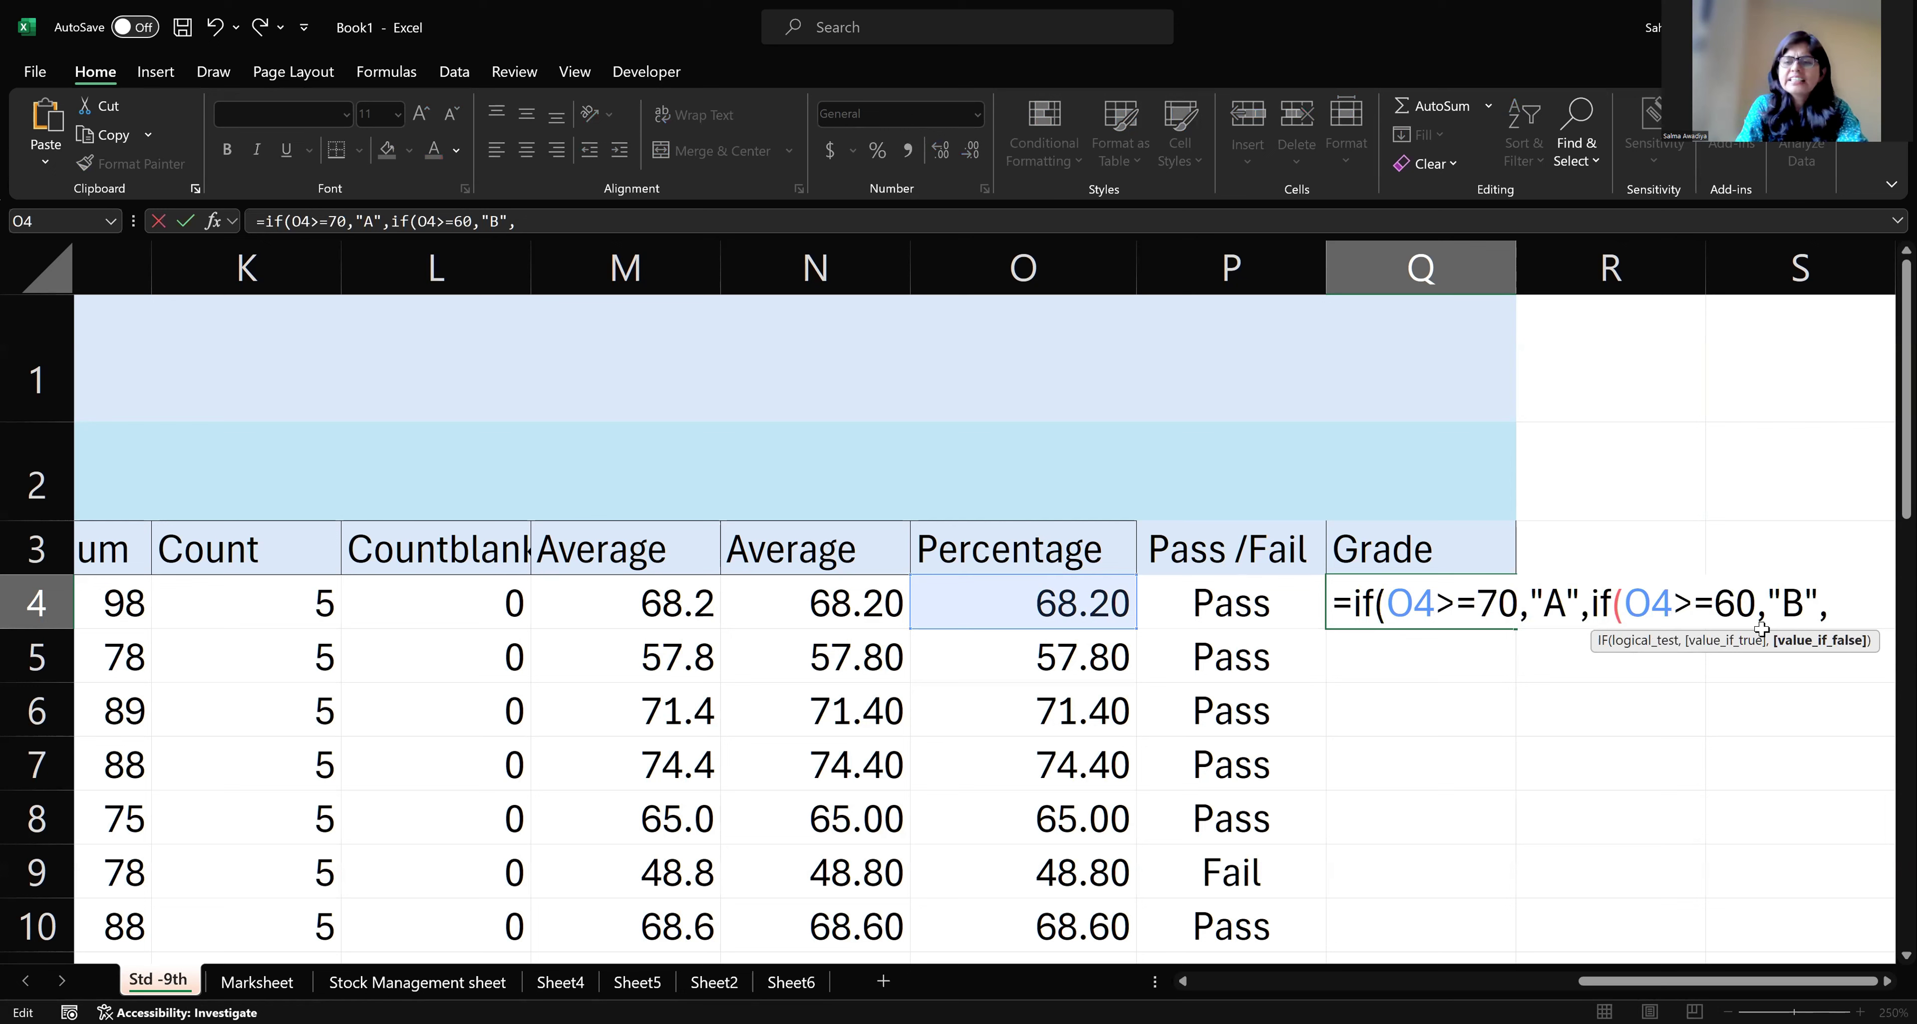
{"action": "type", "text": "if("}
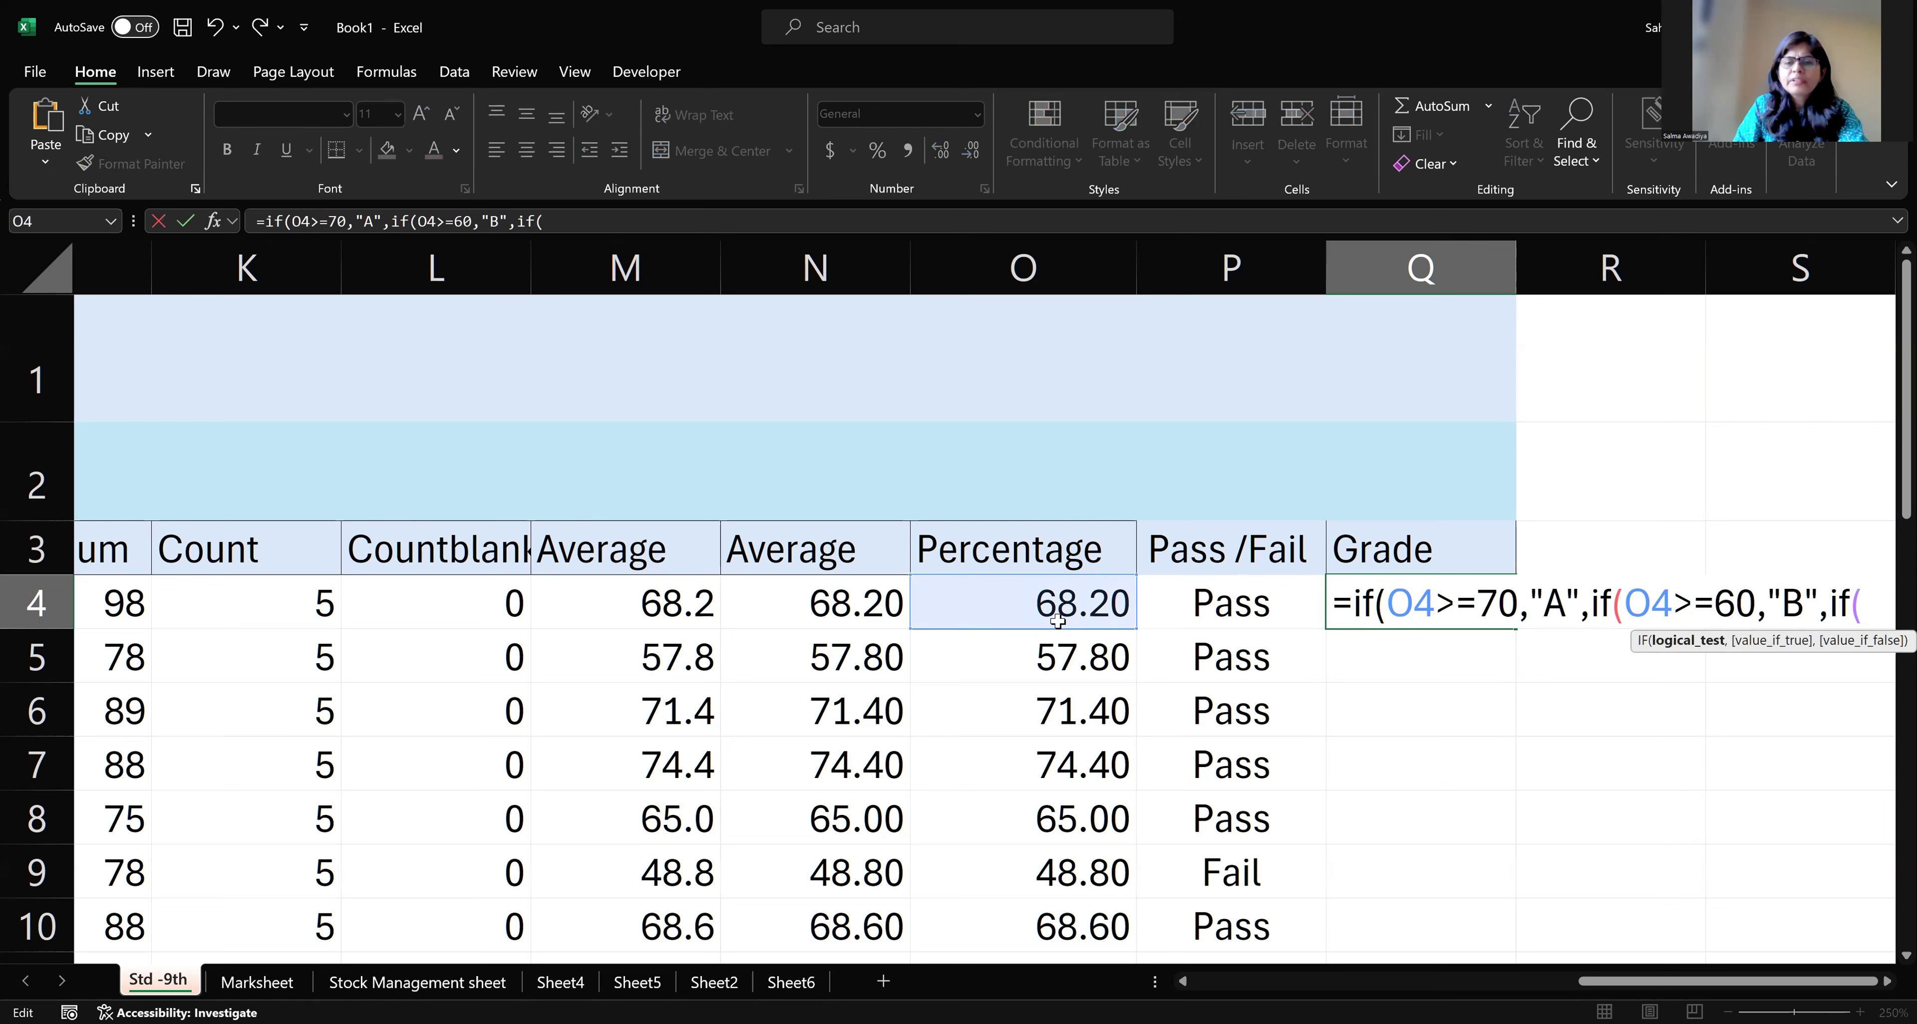
{"action": "left_click", "coordinate": [1057, 620]}
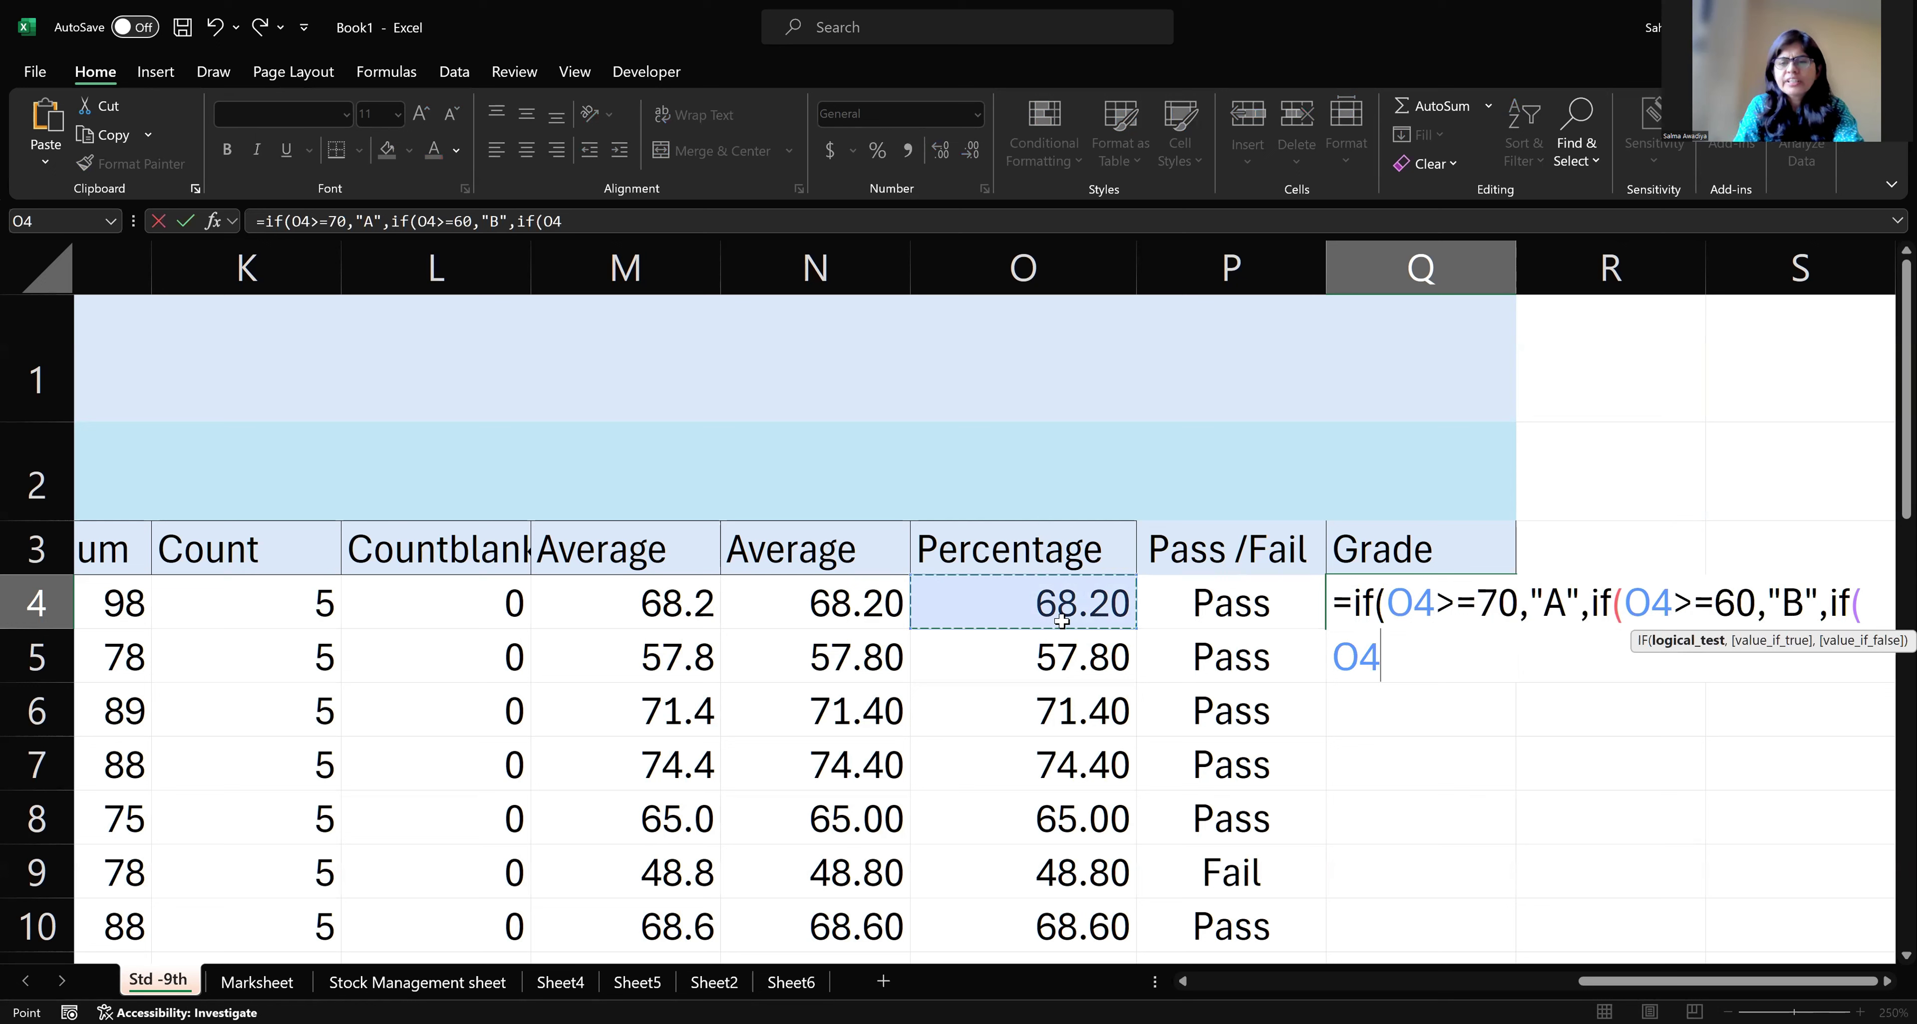
{"action": "type", "text": ">"}
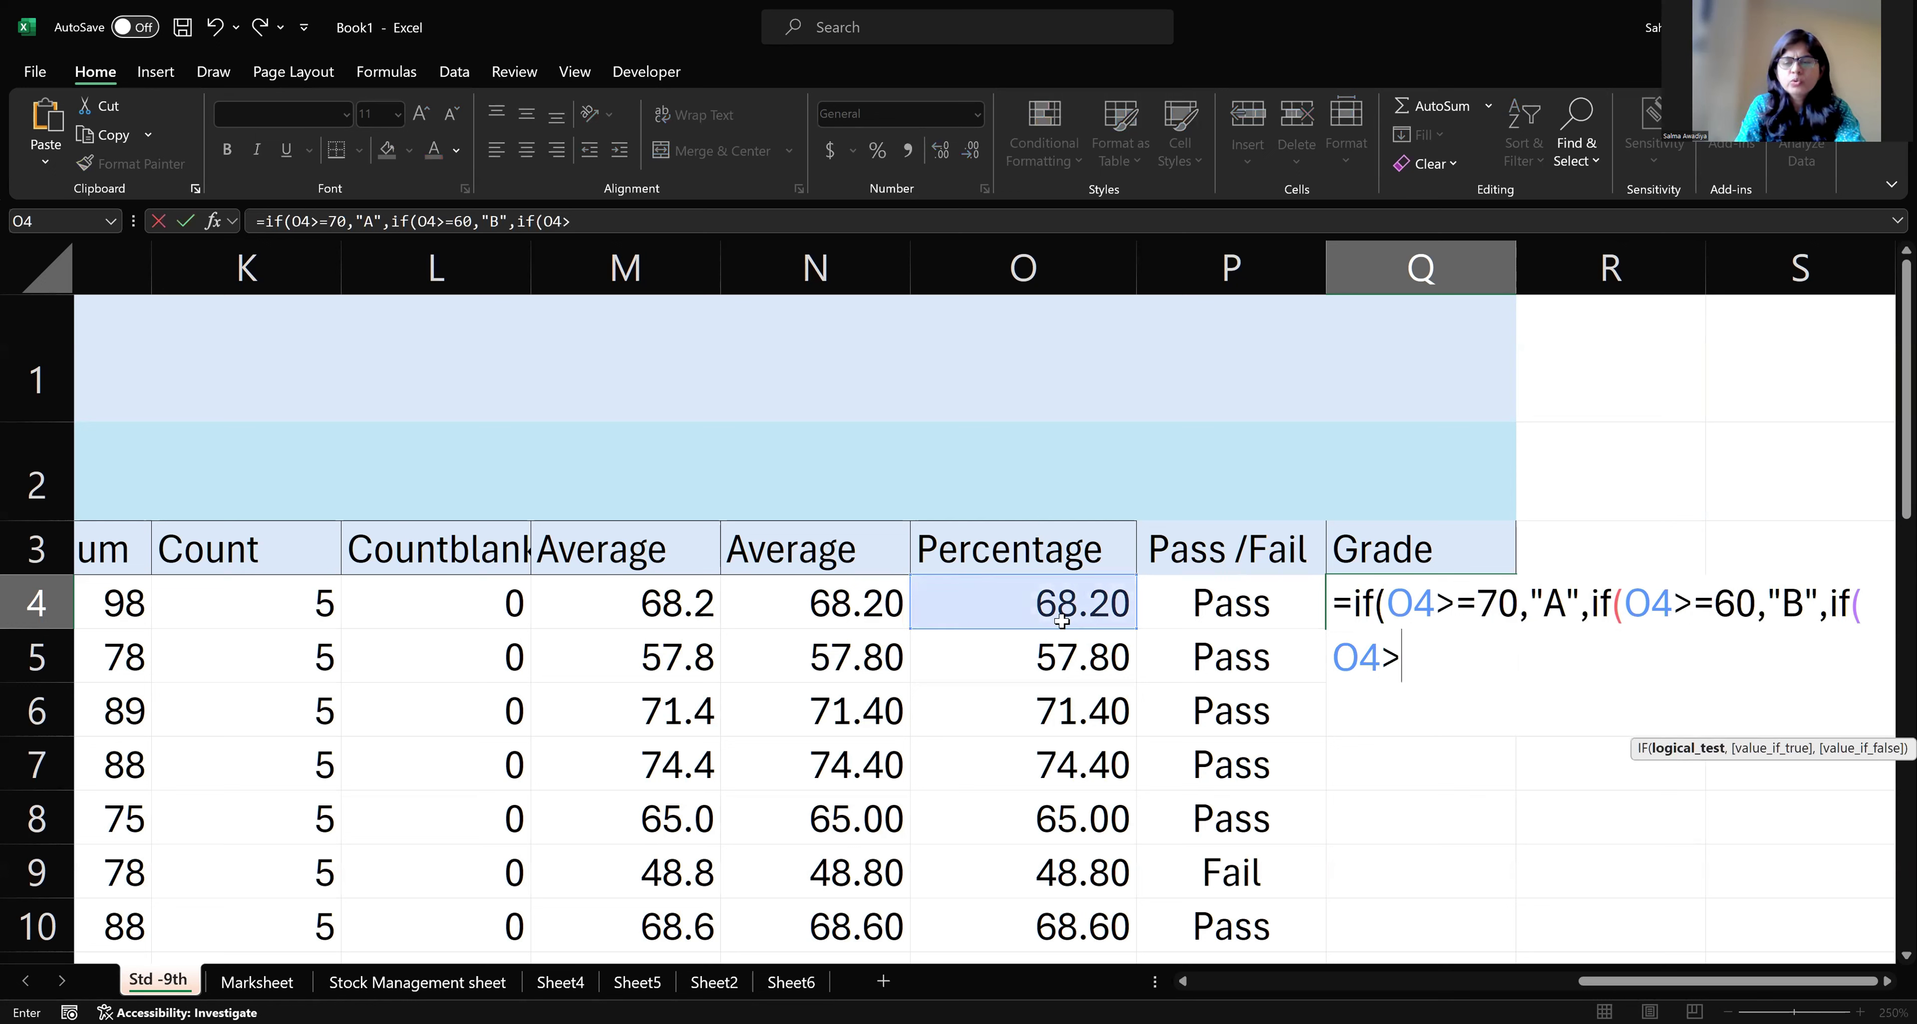
{"action": "type", "text": "="}
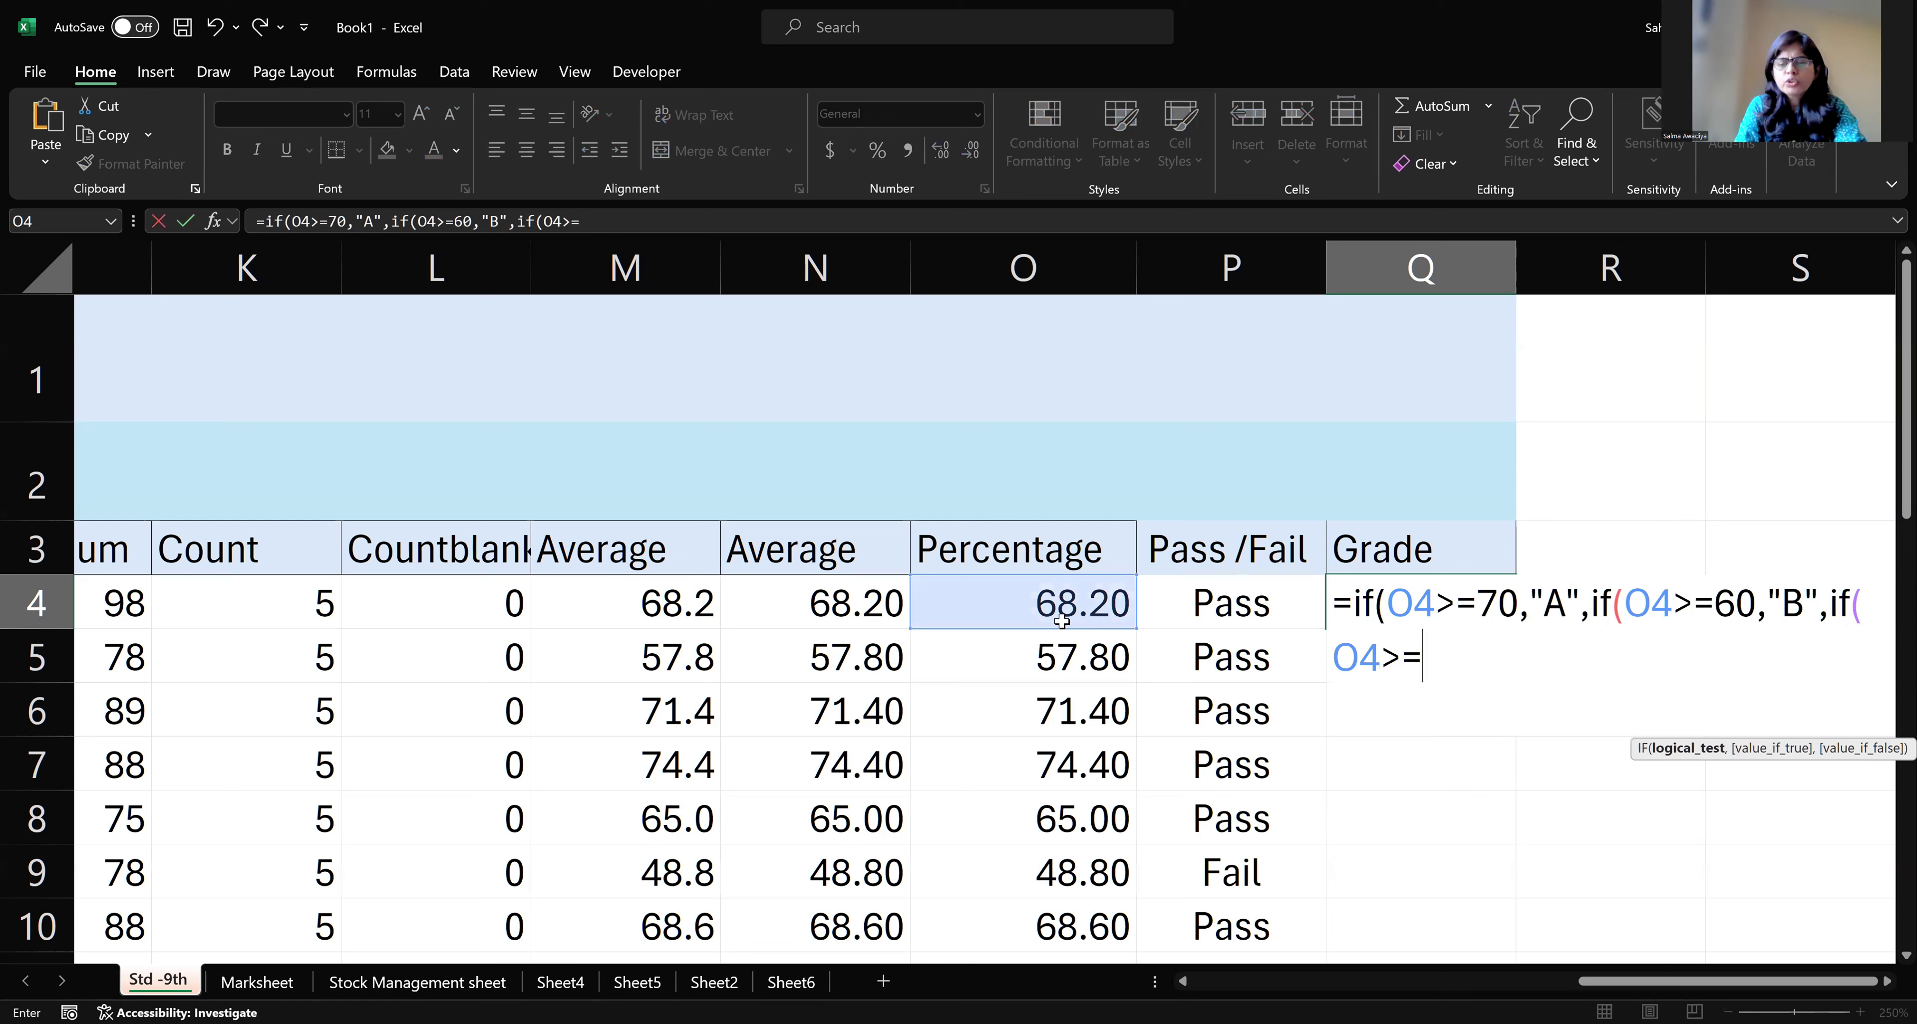
{"action": "type", "text": "50"}
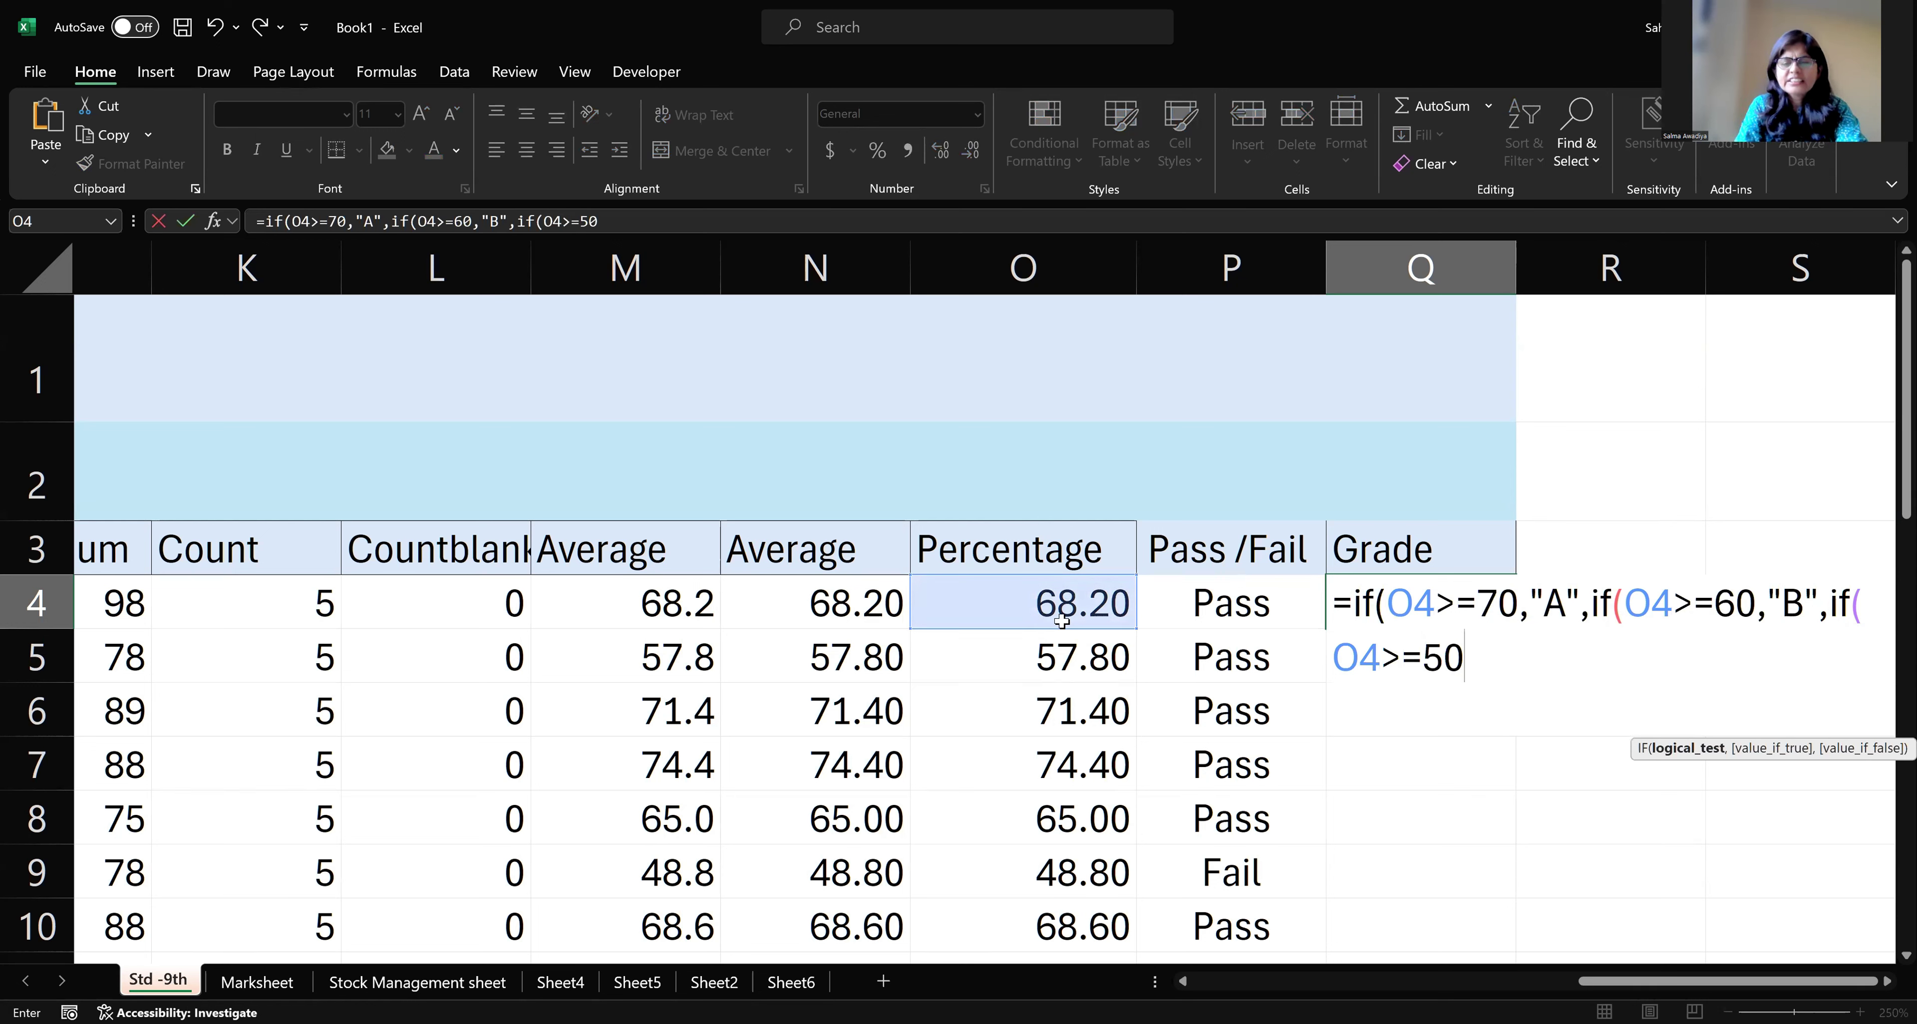
{"action": "type", "text": ",\"C\","}
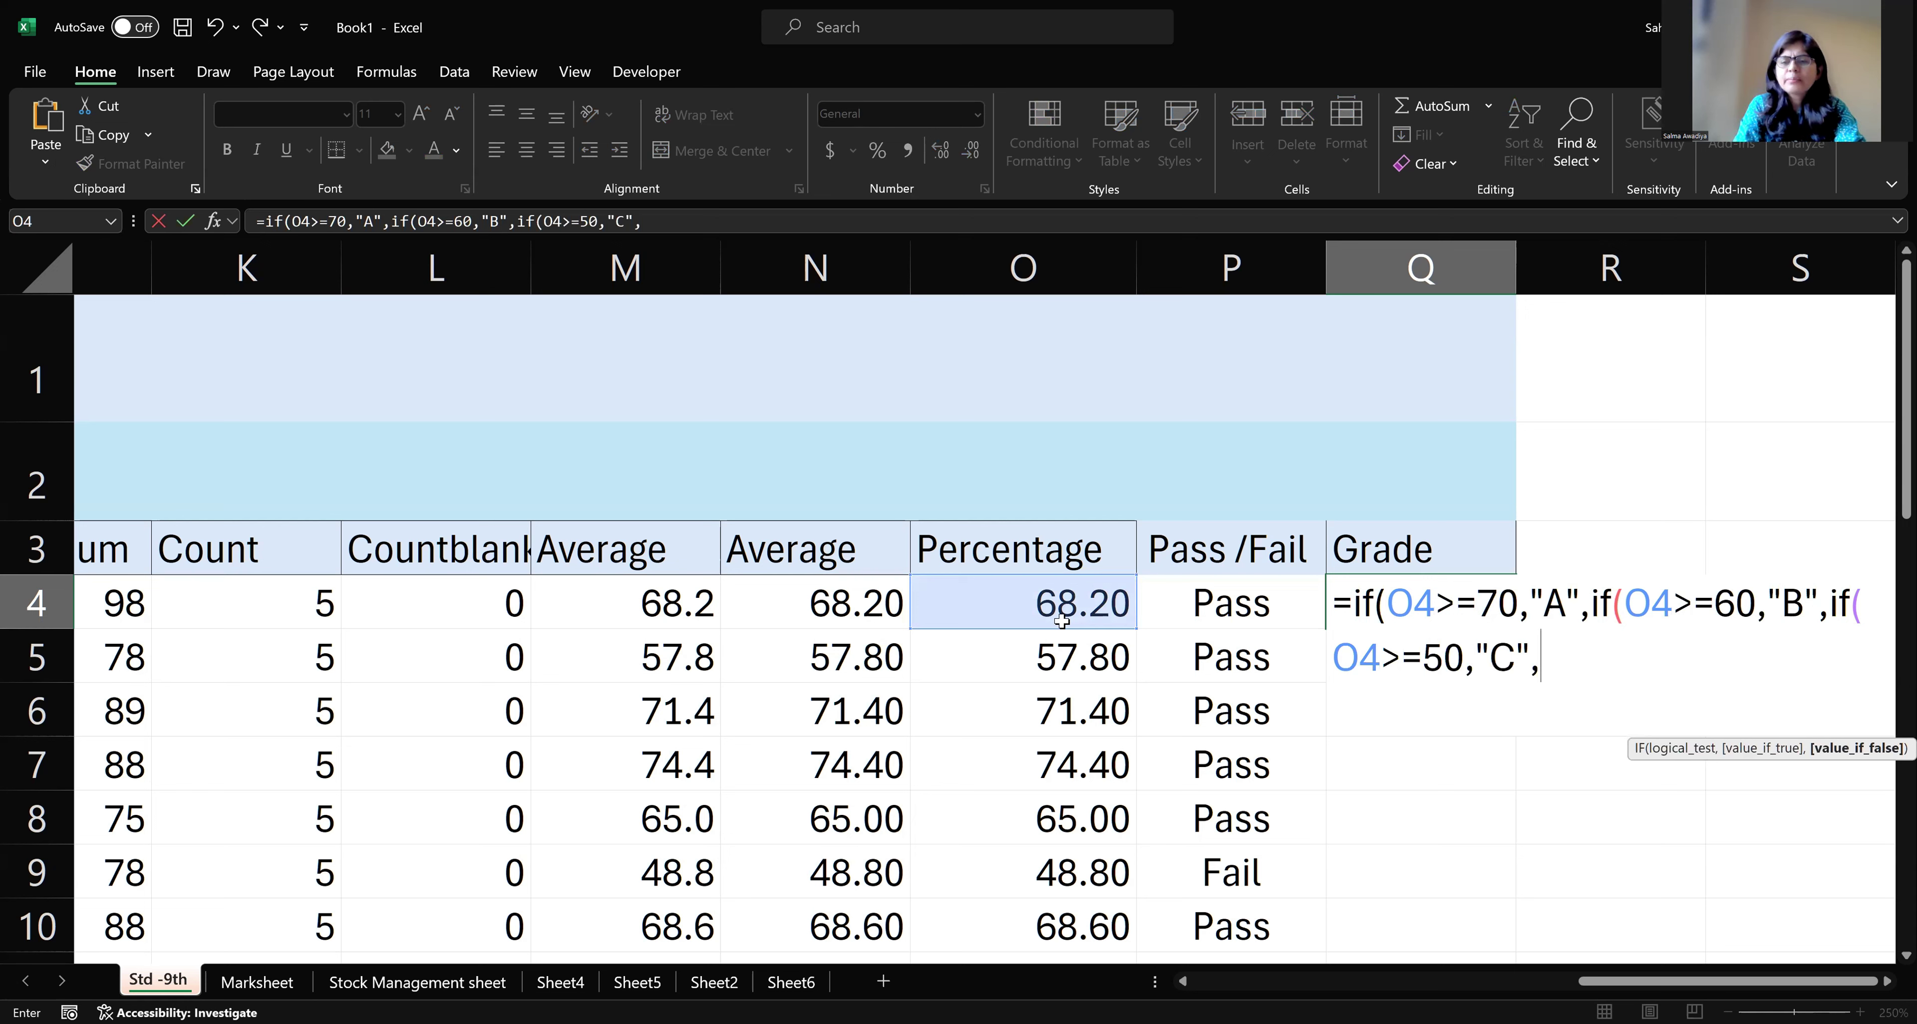
{"action": "type", "text": "I"}
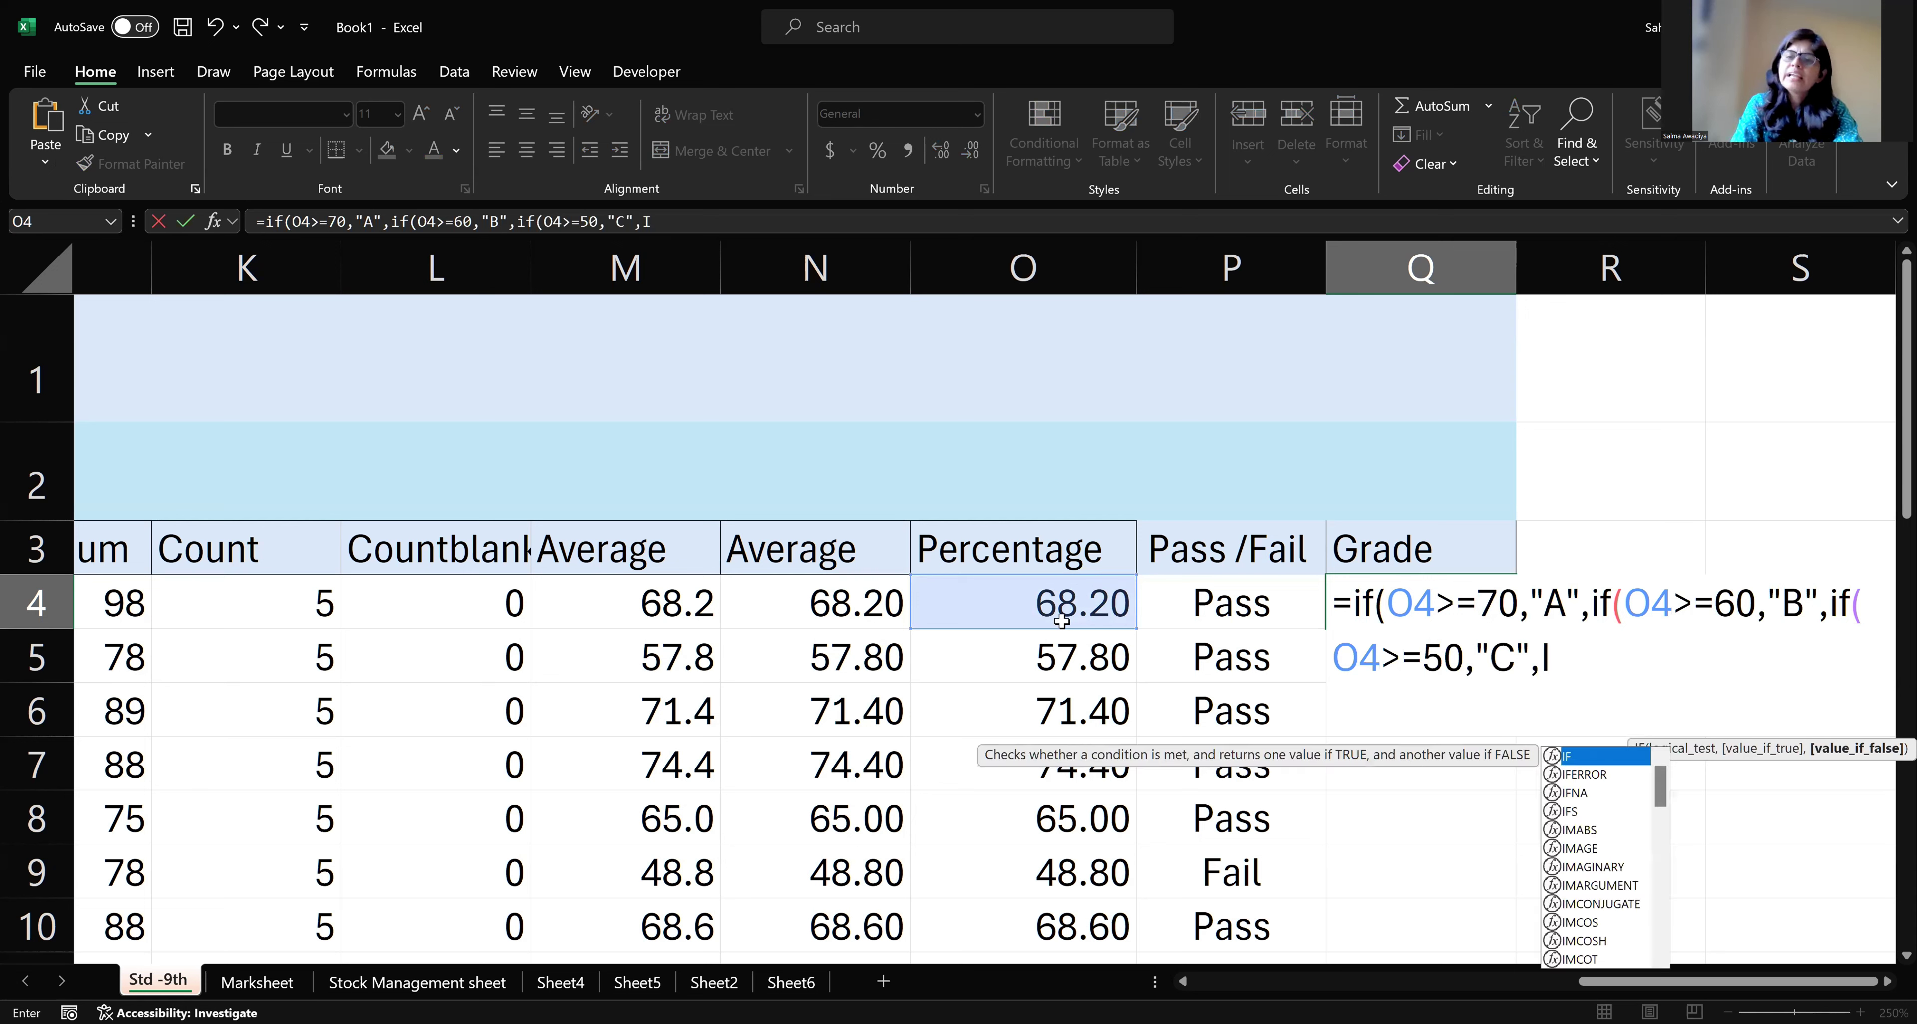
{"action": "type", "text": "f"}
{"action": "type", "text": "("}
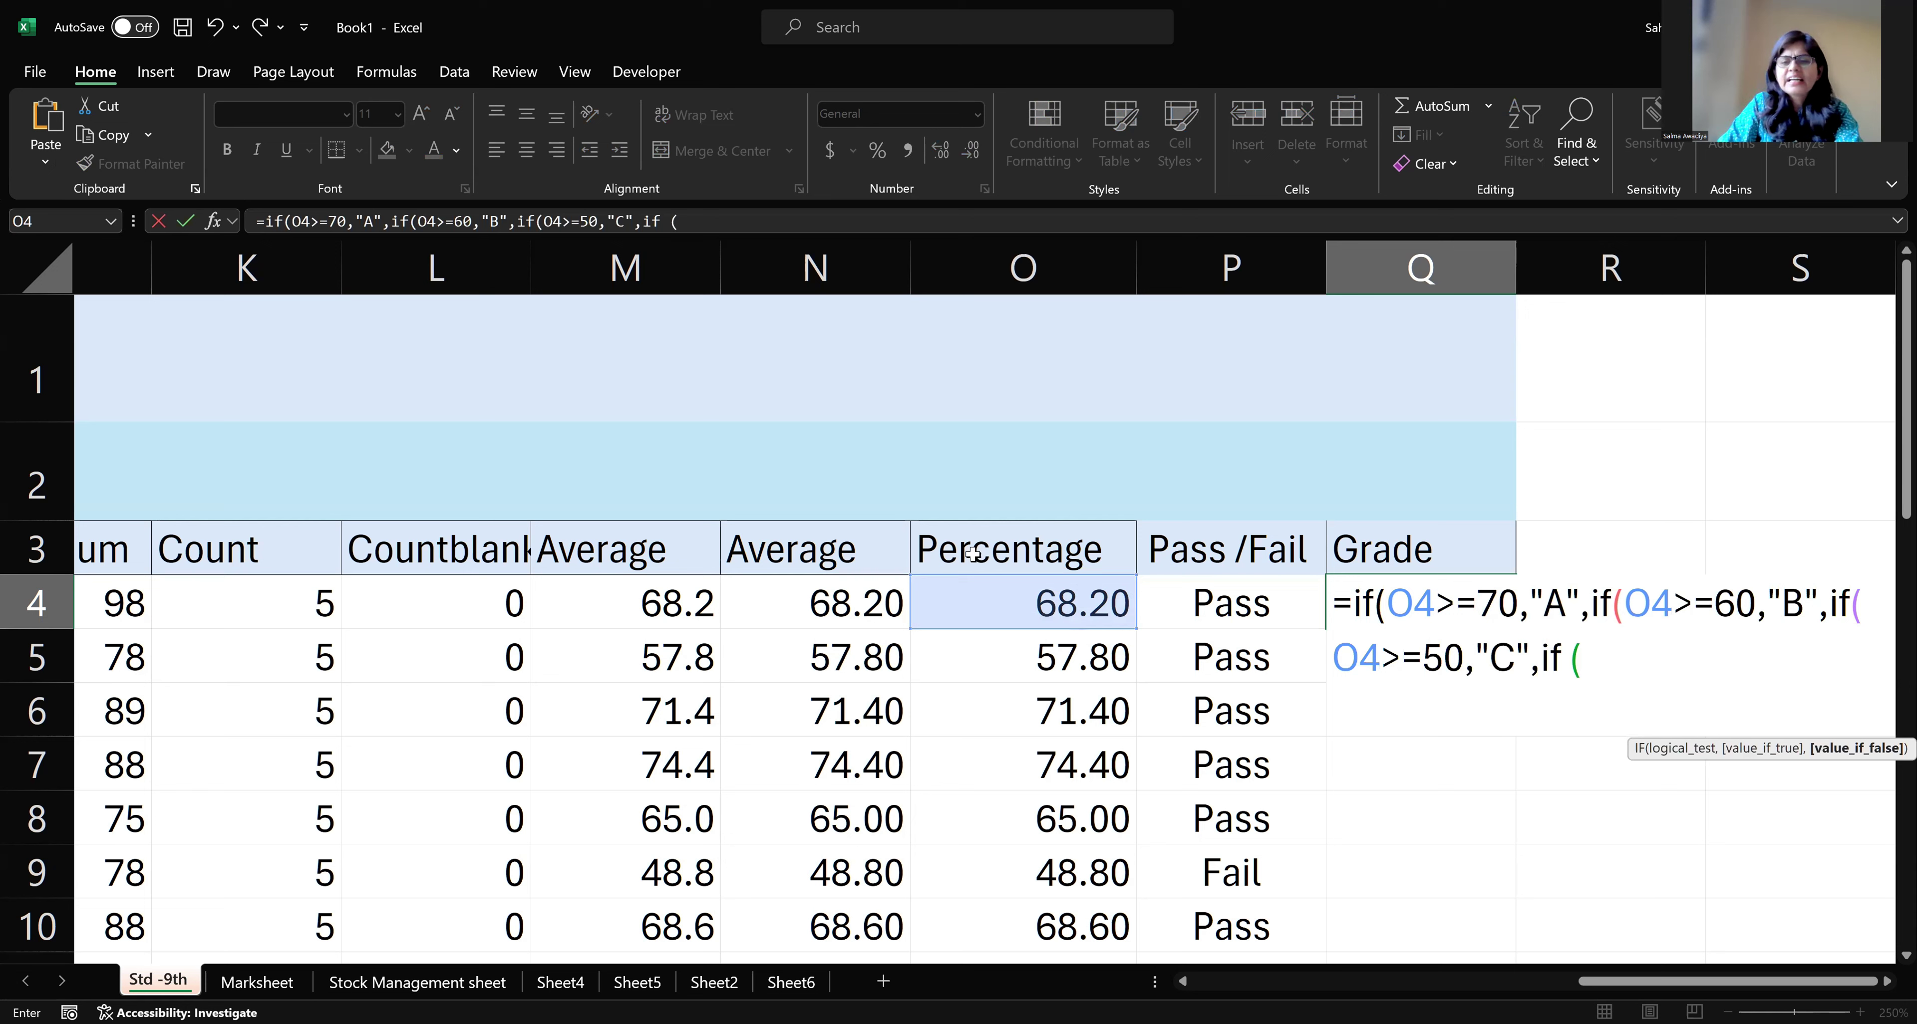
{"action": "left_click", "coordinate": [1024, 590]}
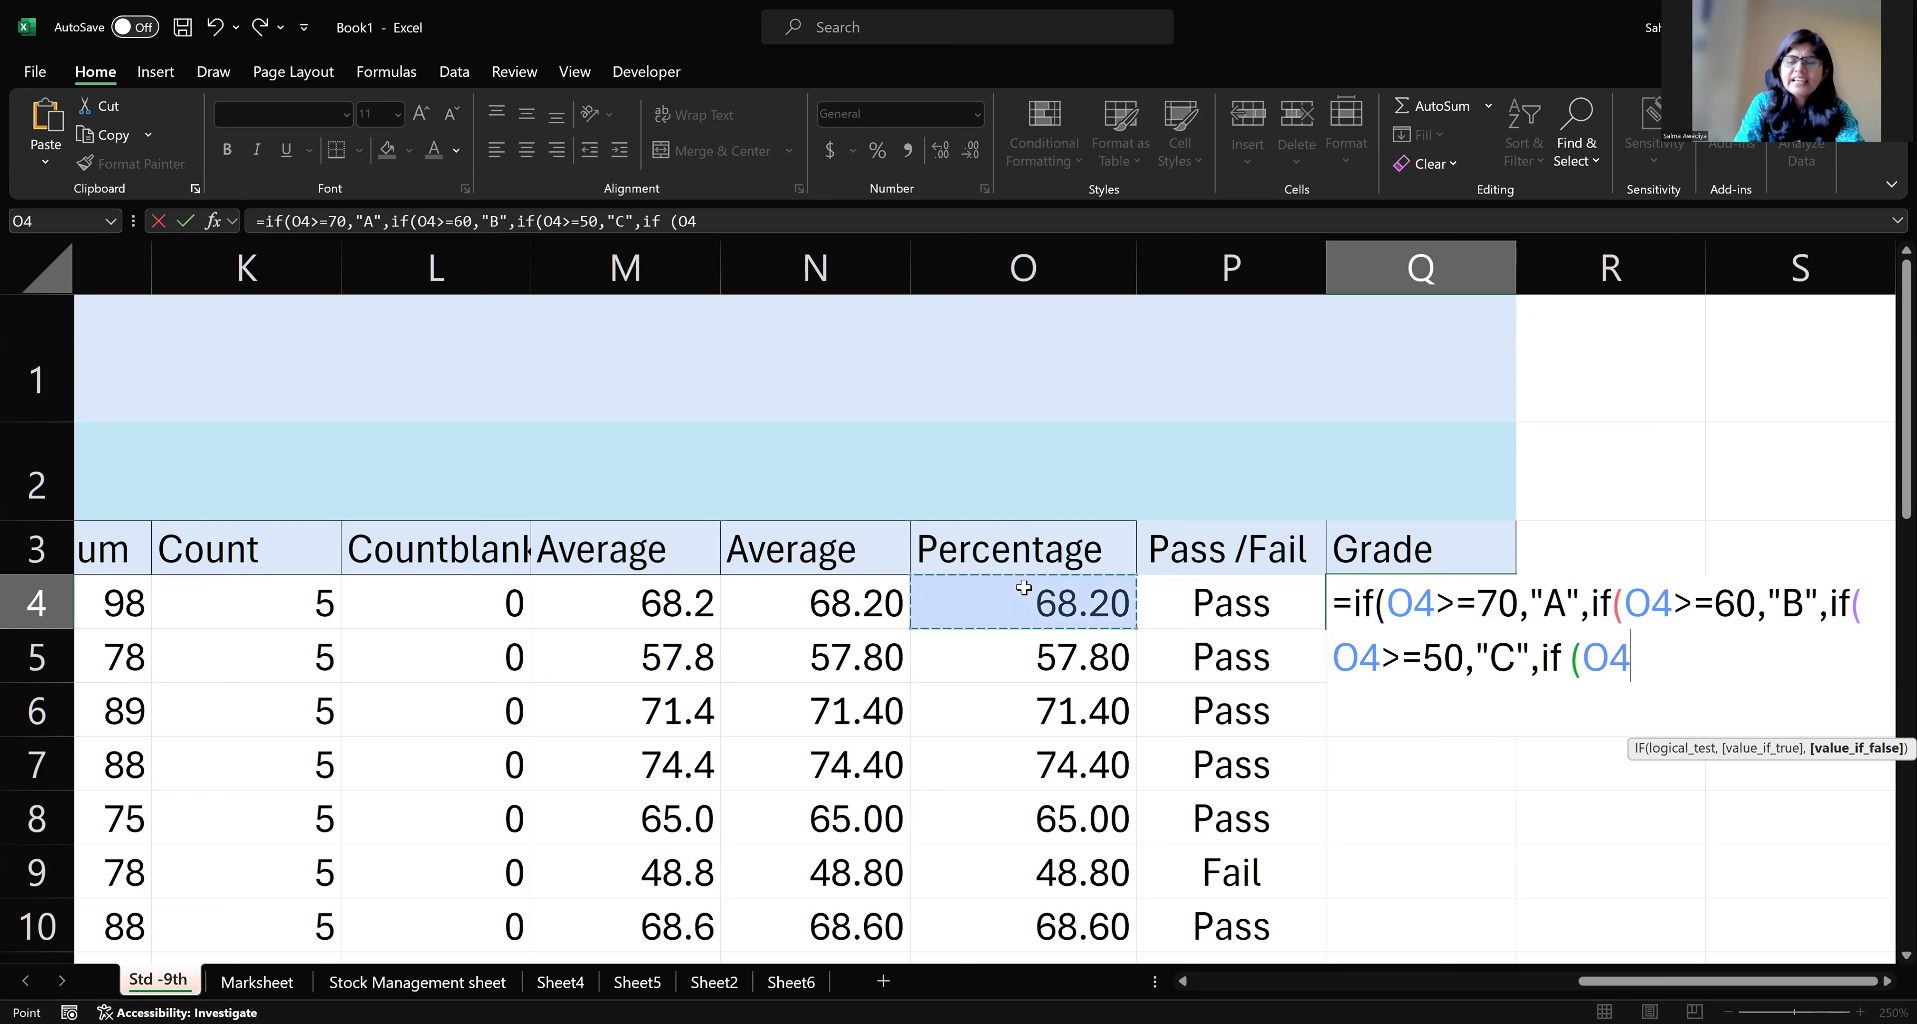
{"action": "type", "text": ">="}
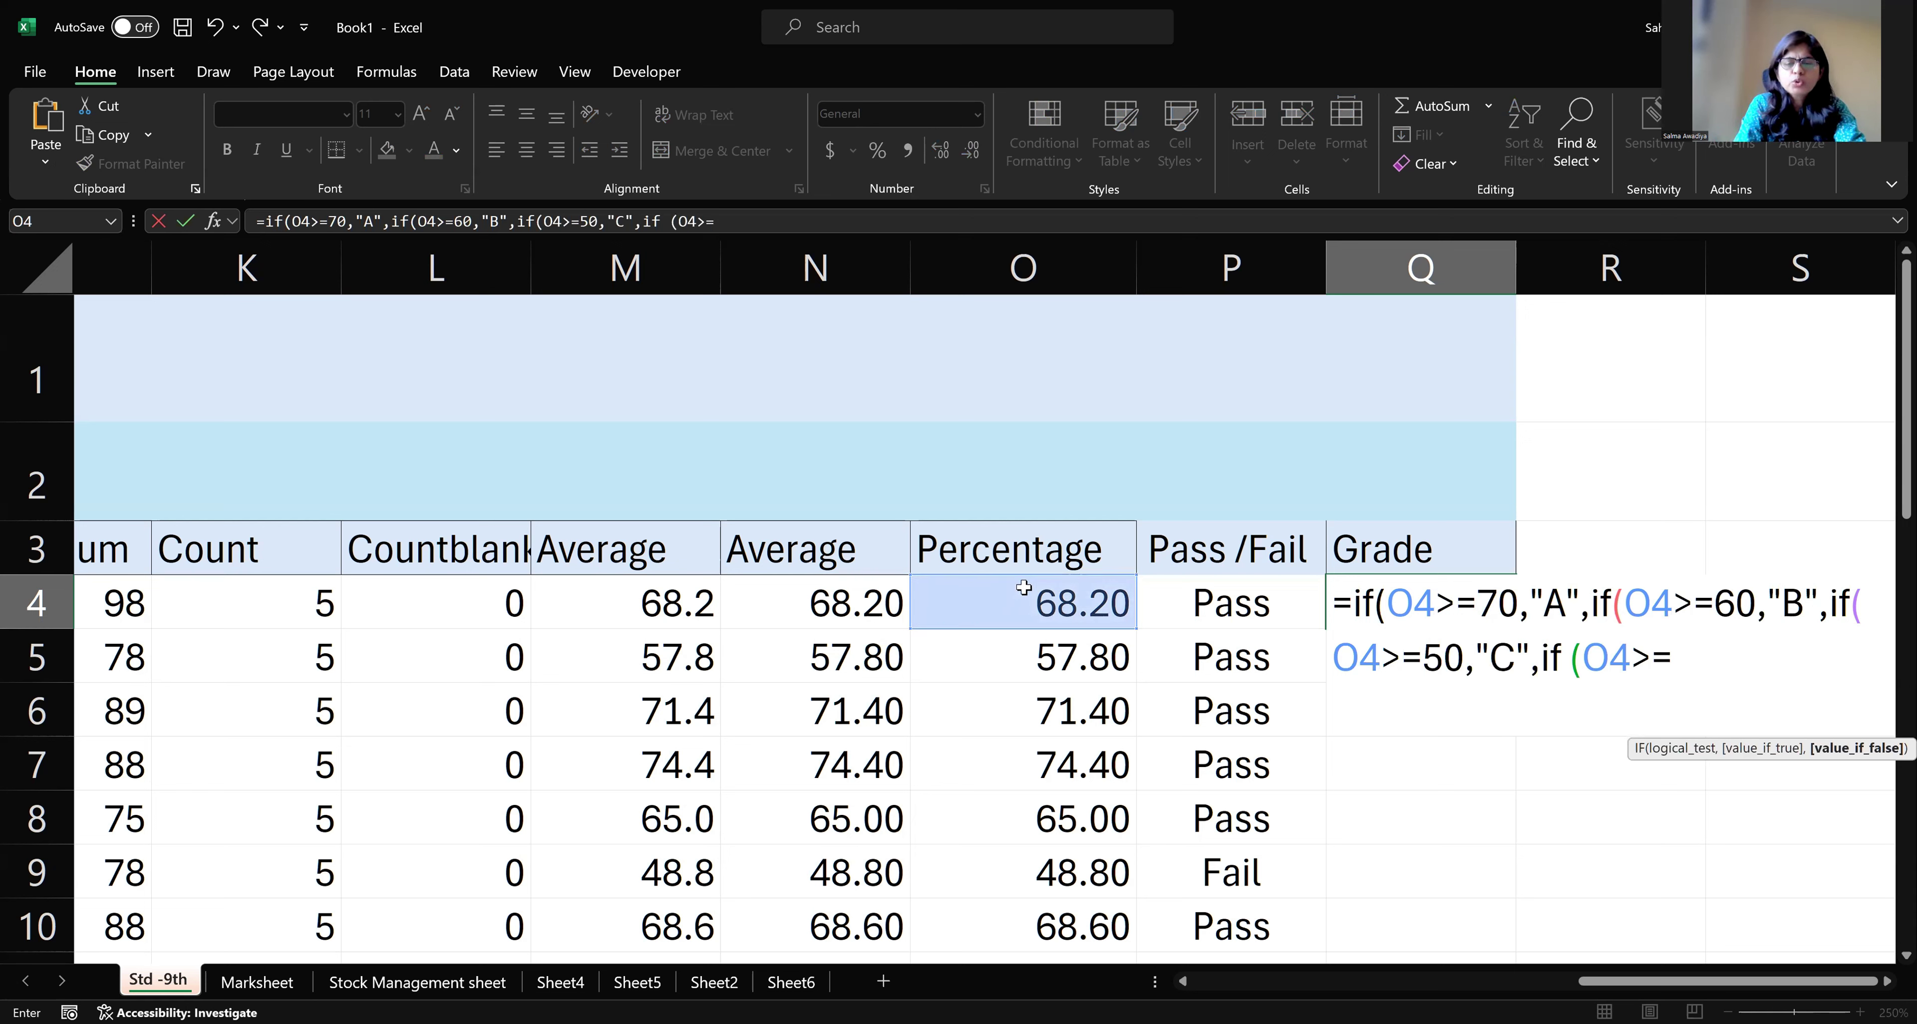
{"action": "type", "text": "40"}
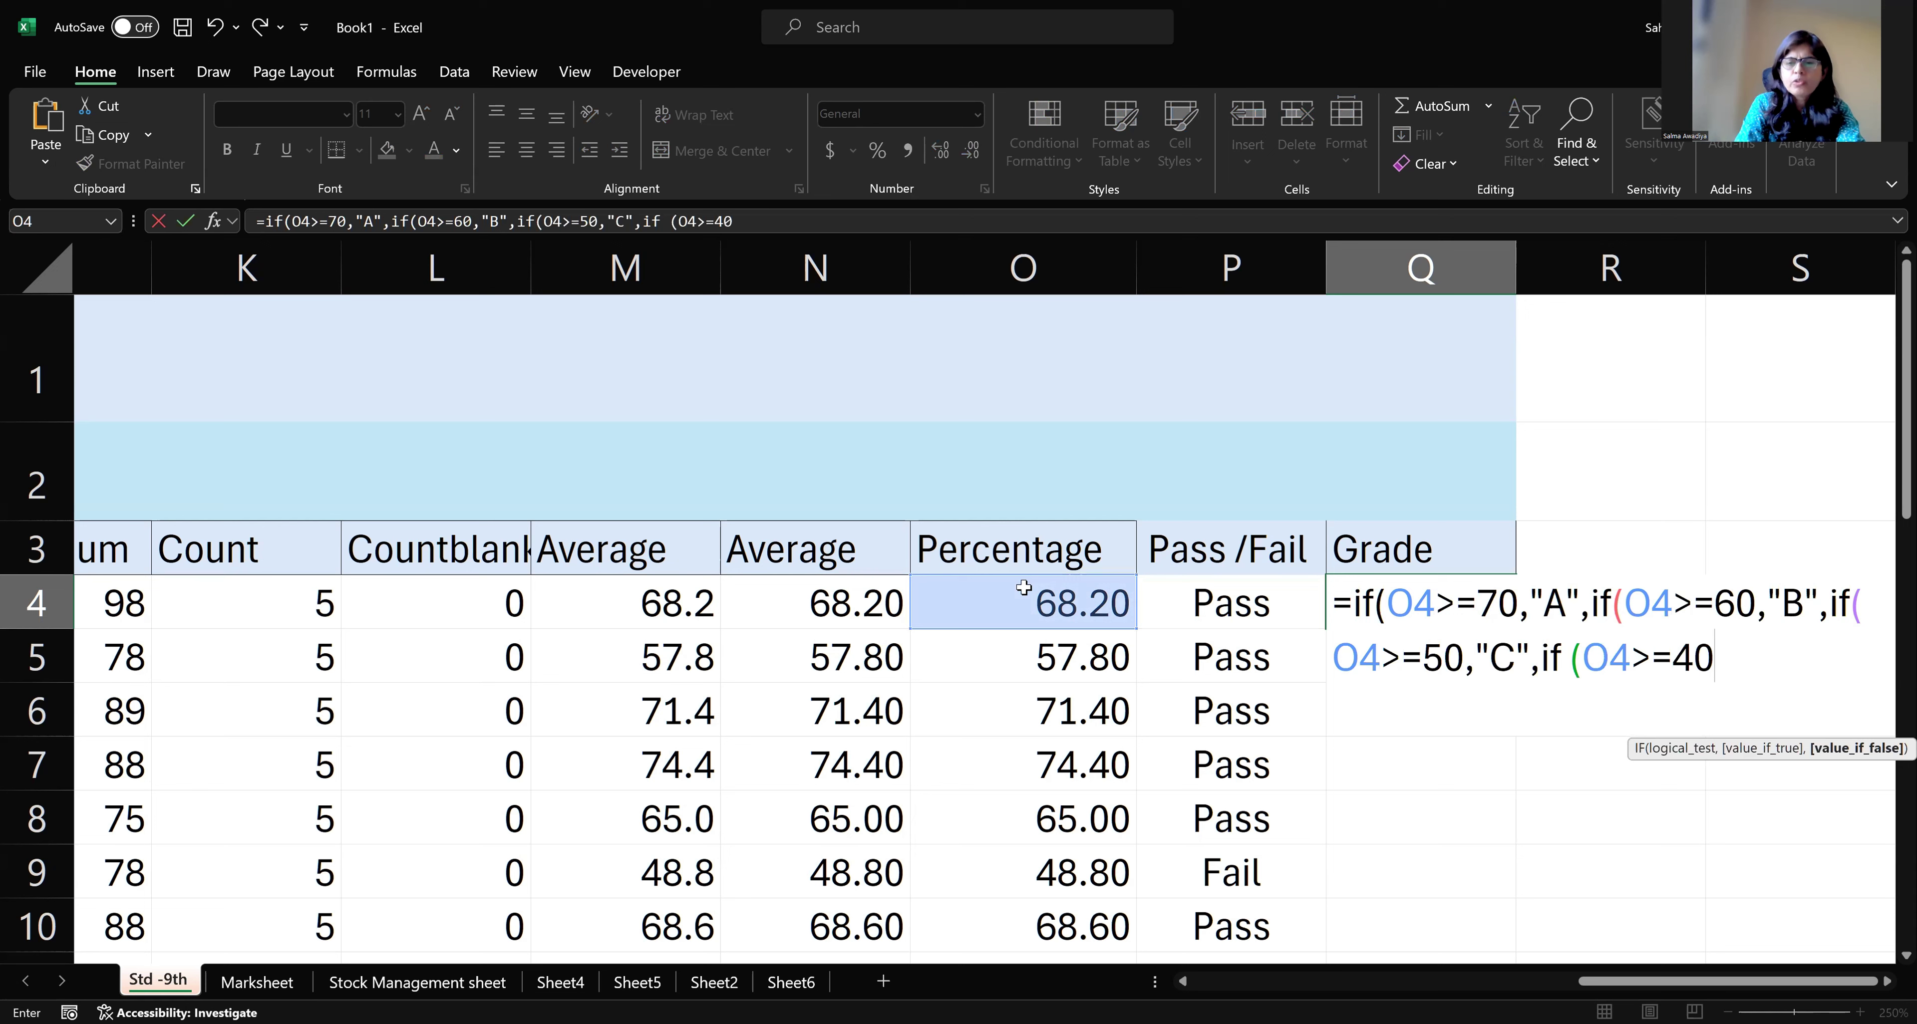
{"action": "type", "text": ","}
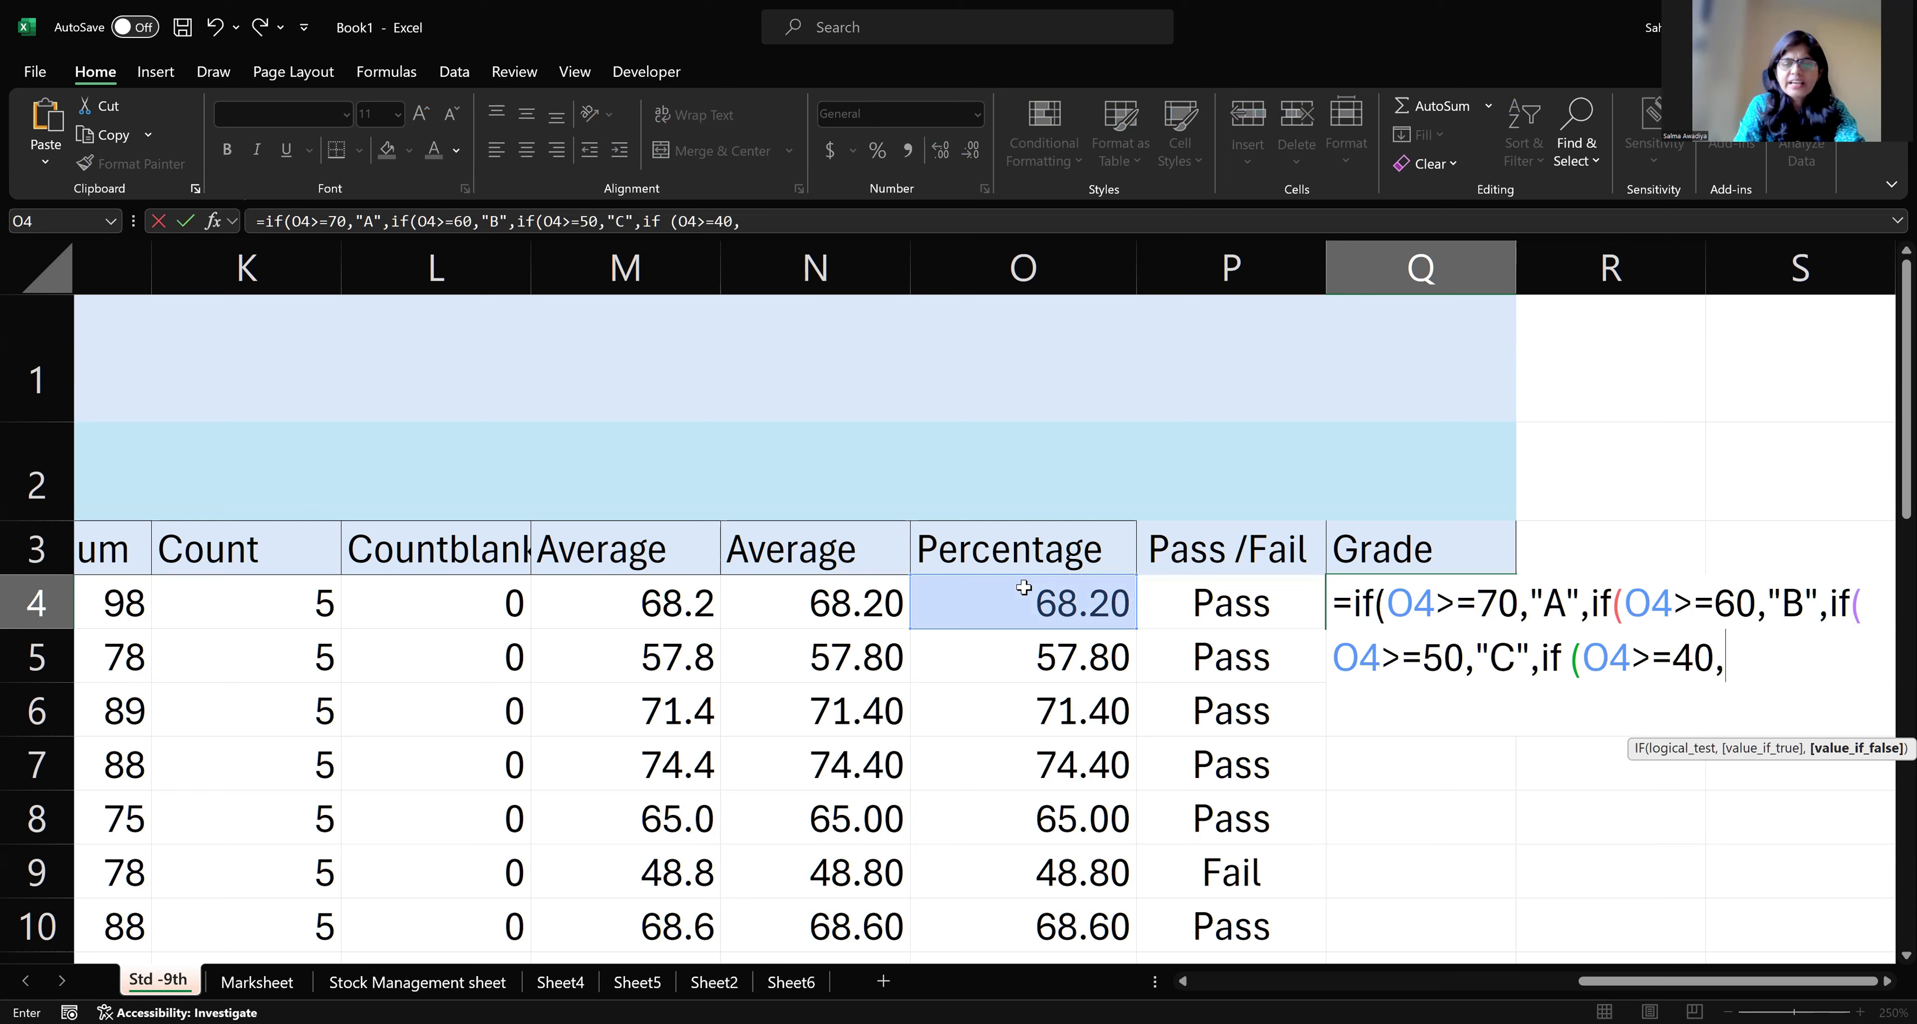
{"action": "type", "text": "\"D"}
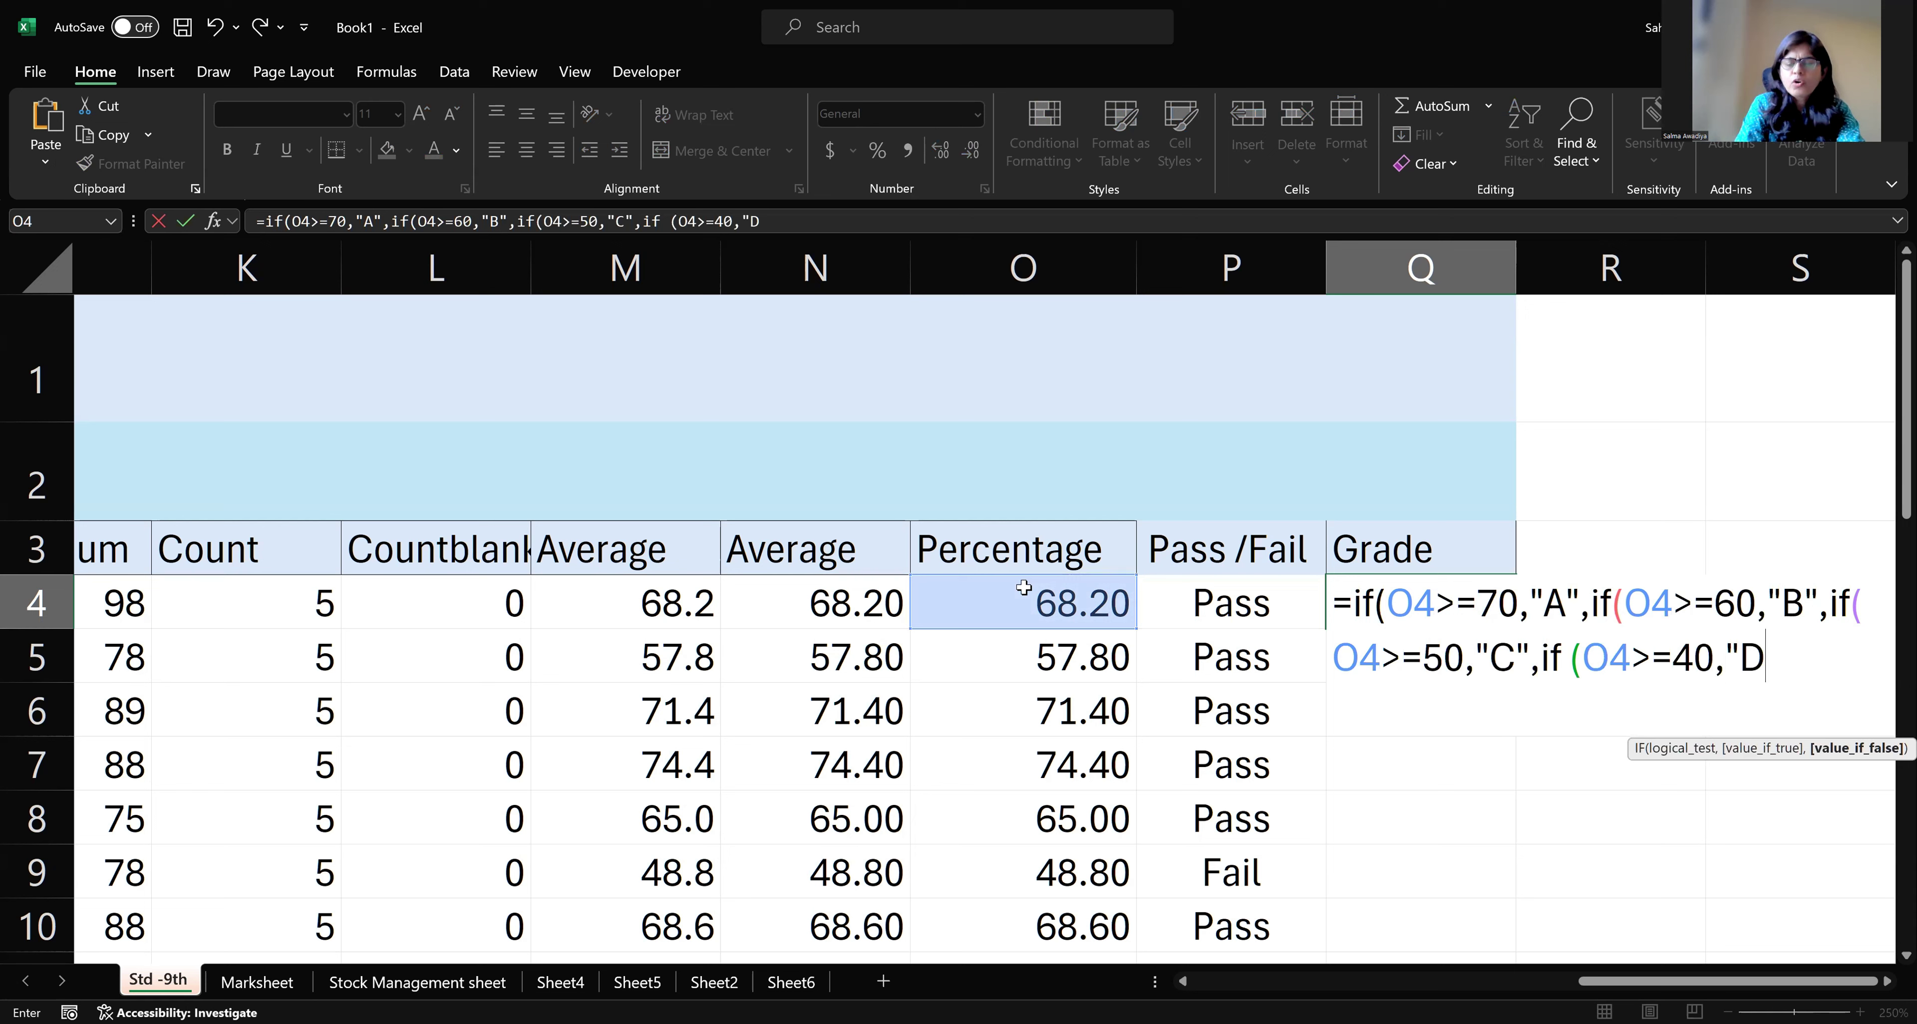
{"action": "type", "text": "\""}
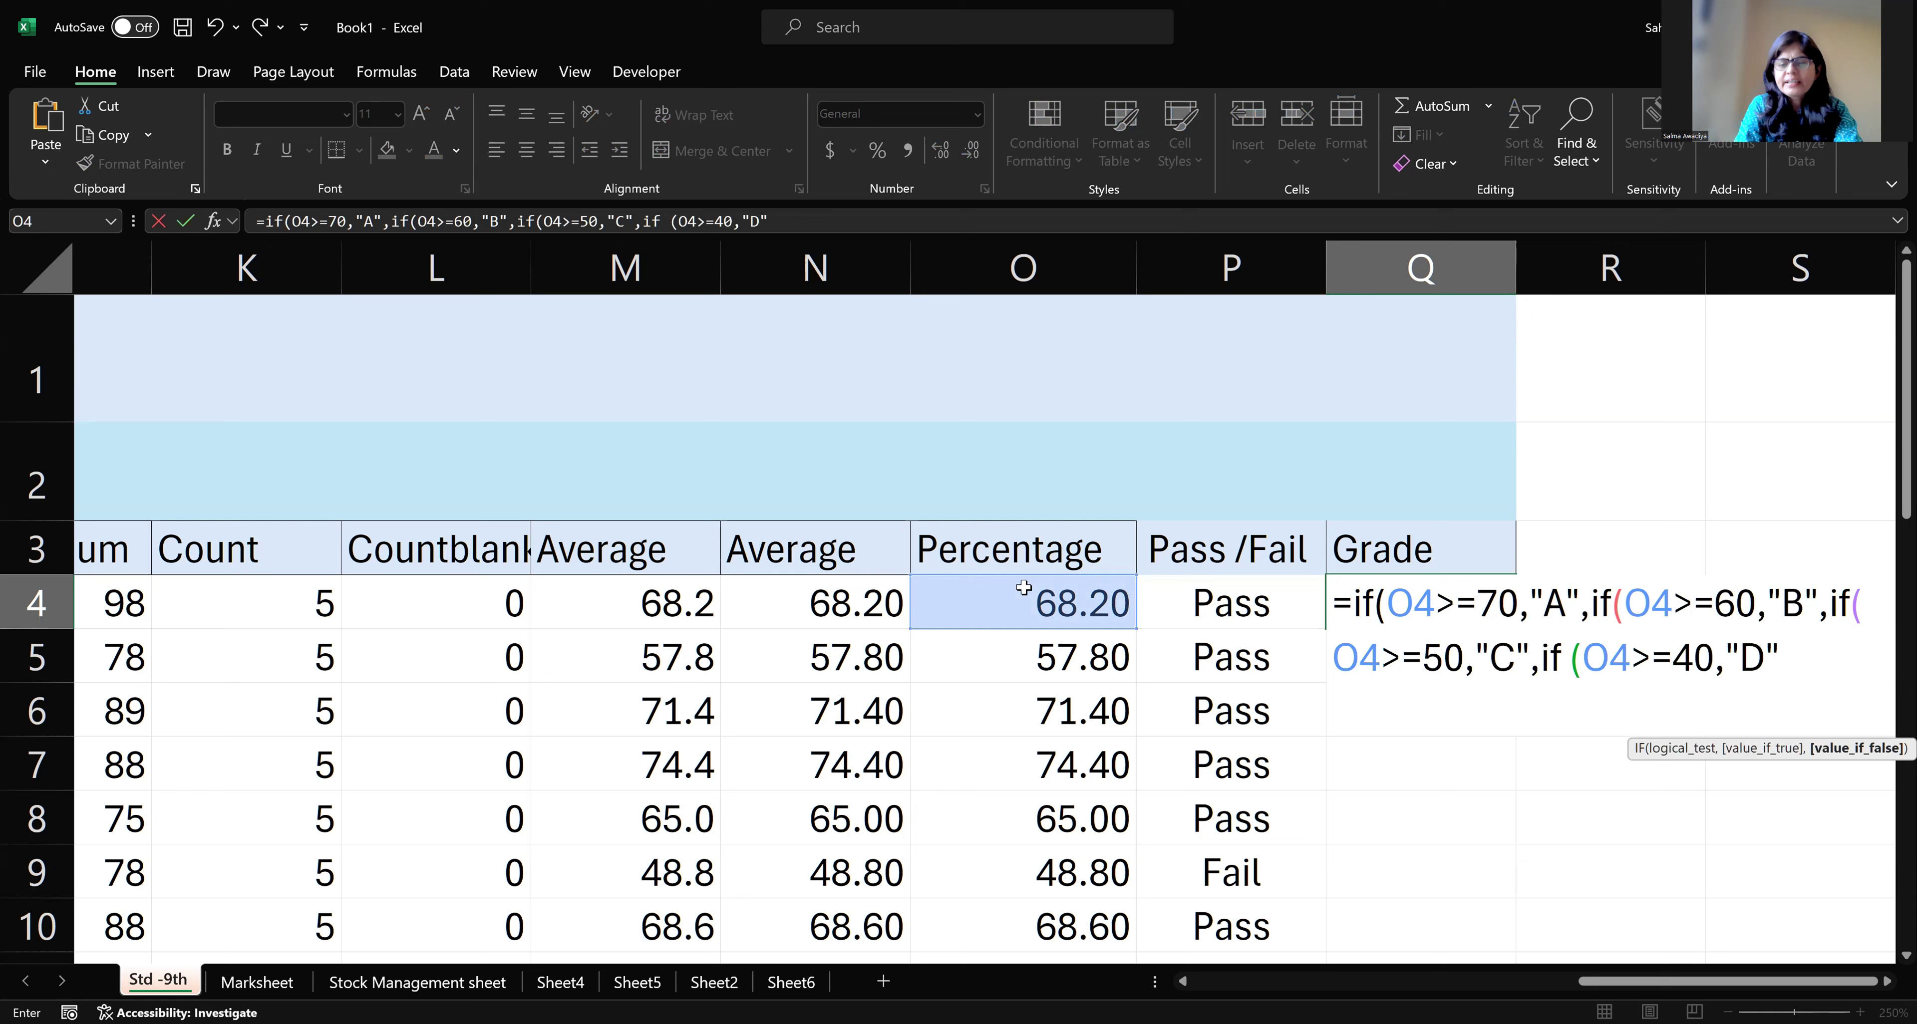
{"action": "type", "text": ")))"}
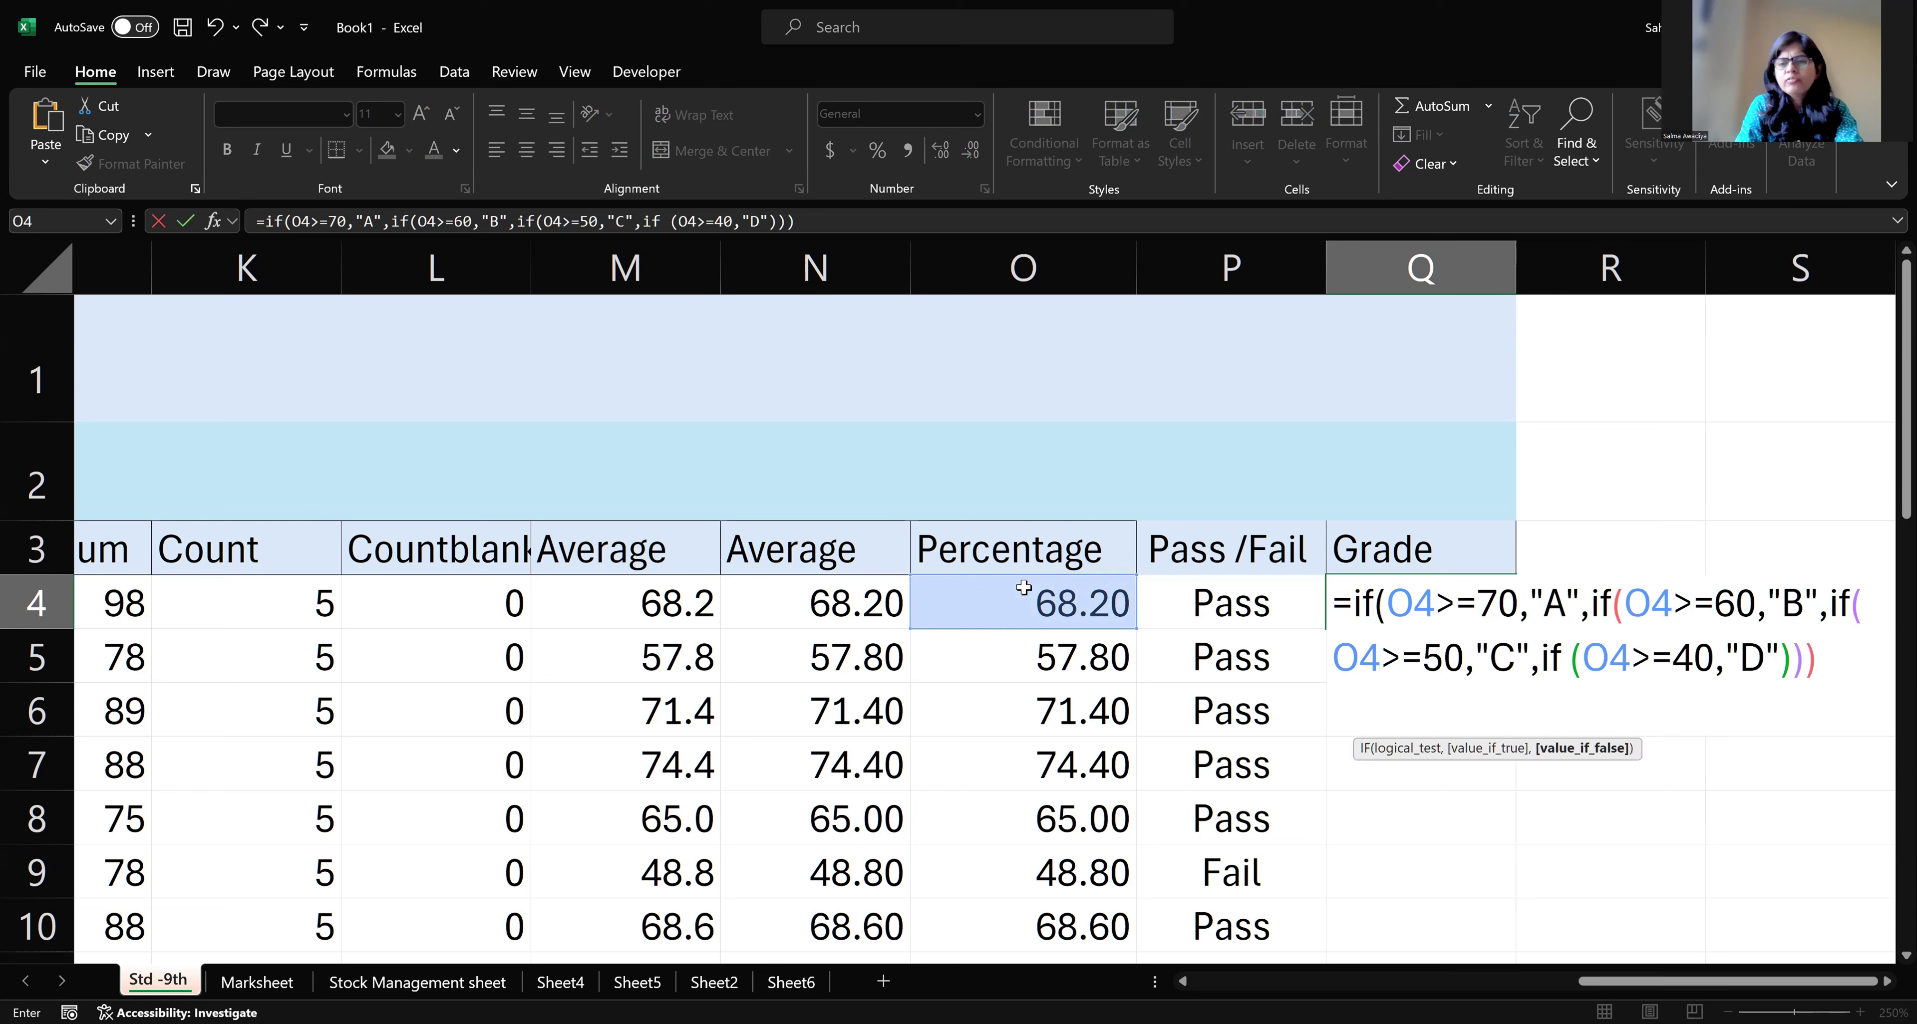
{"action": "type", "text": ")"}
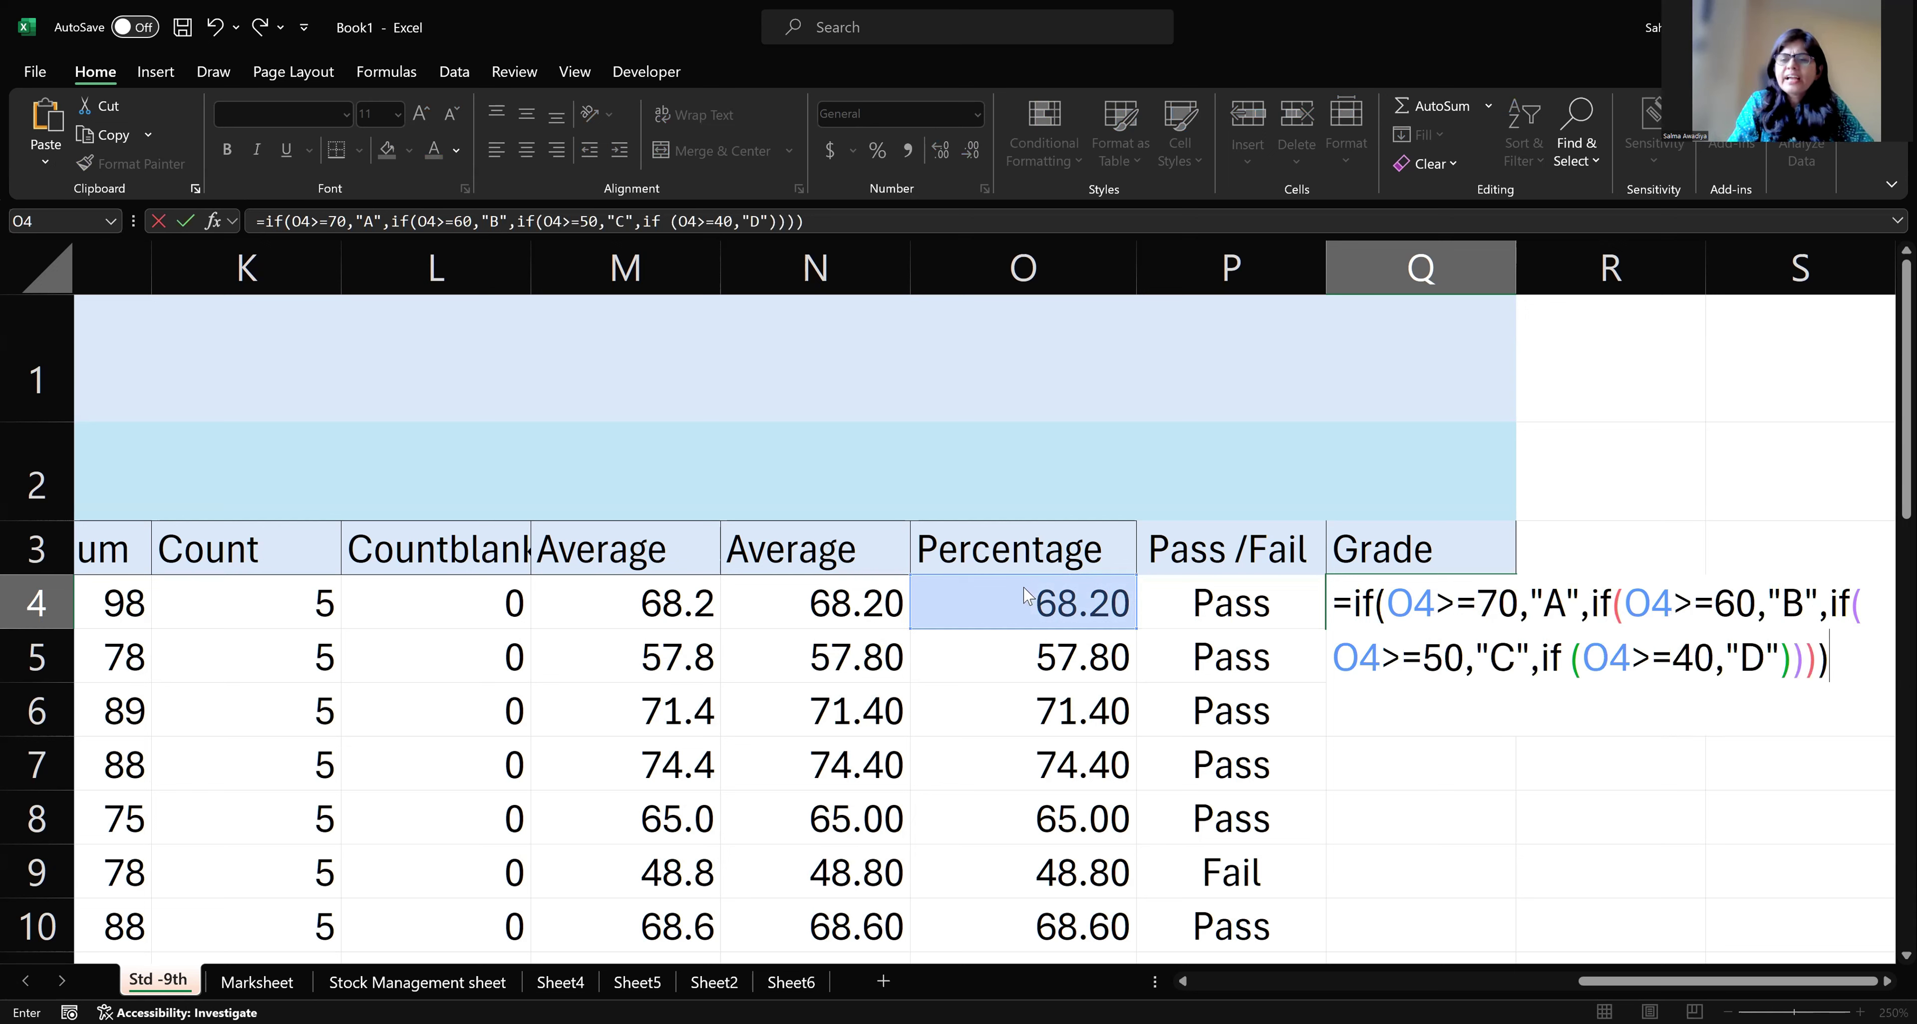
Step: Commit the Q4 grade formula, copy it down for every student, and centre the grades
{"action": "key", "text": "Return"}
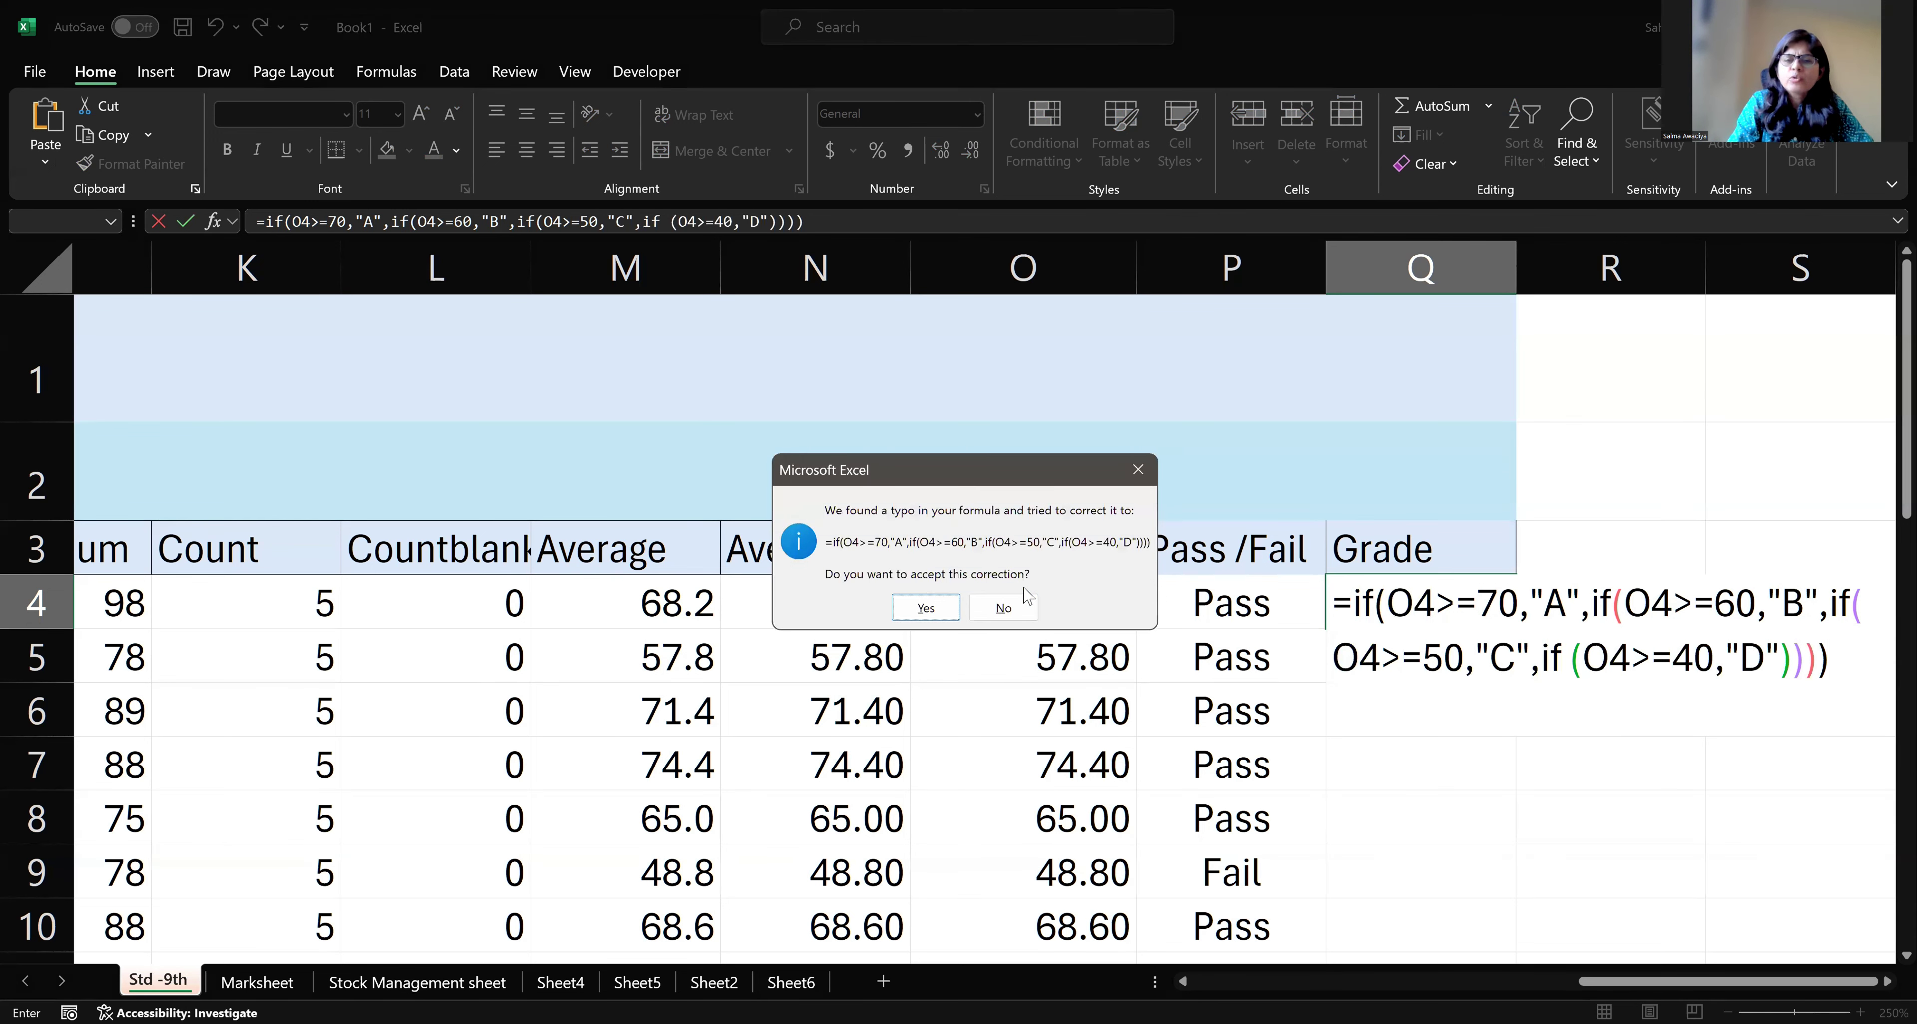
{"action": "key", "text": "Return"}
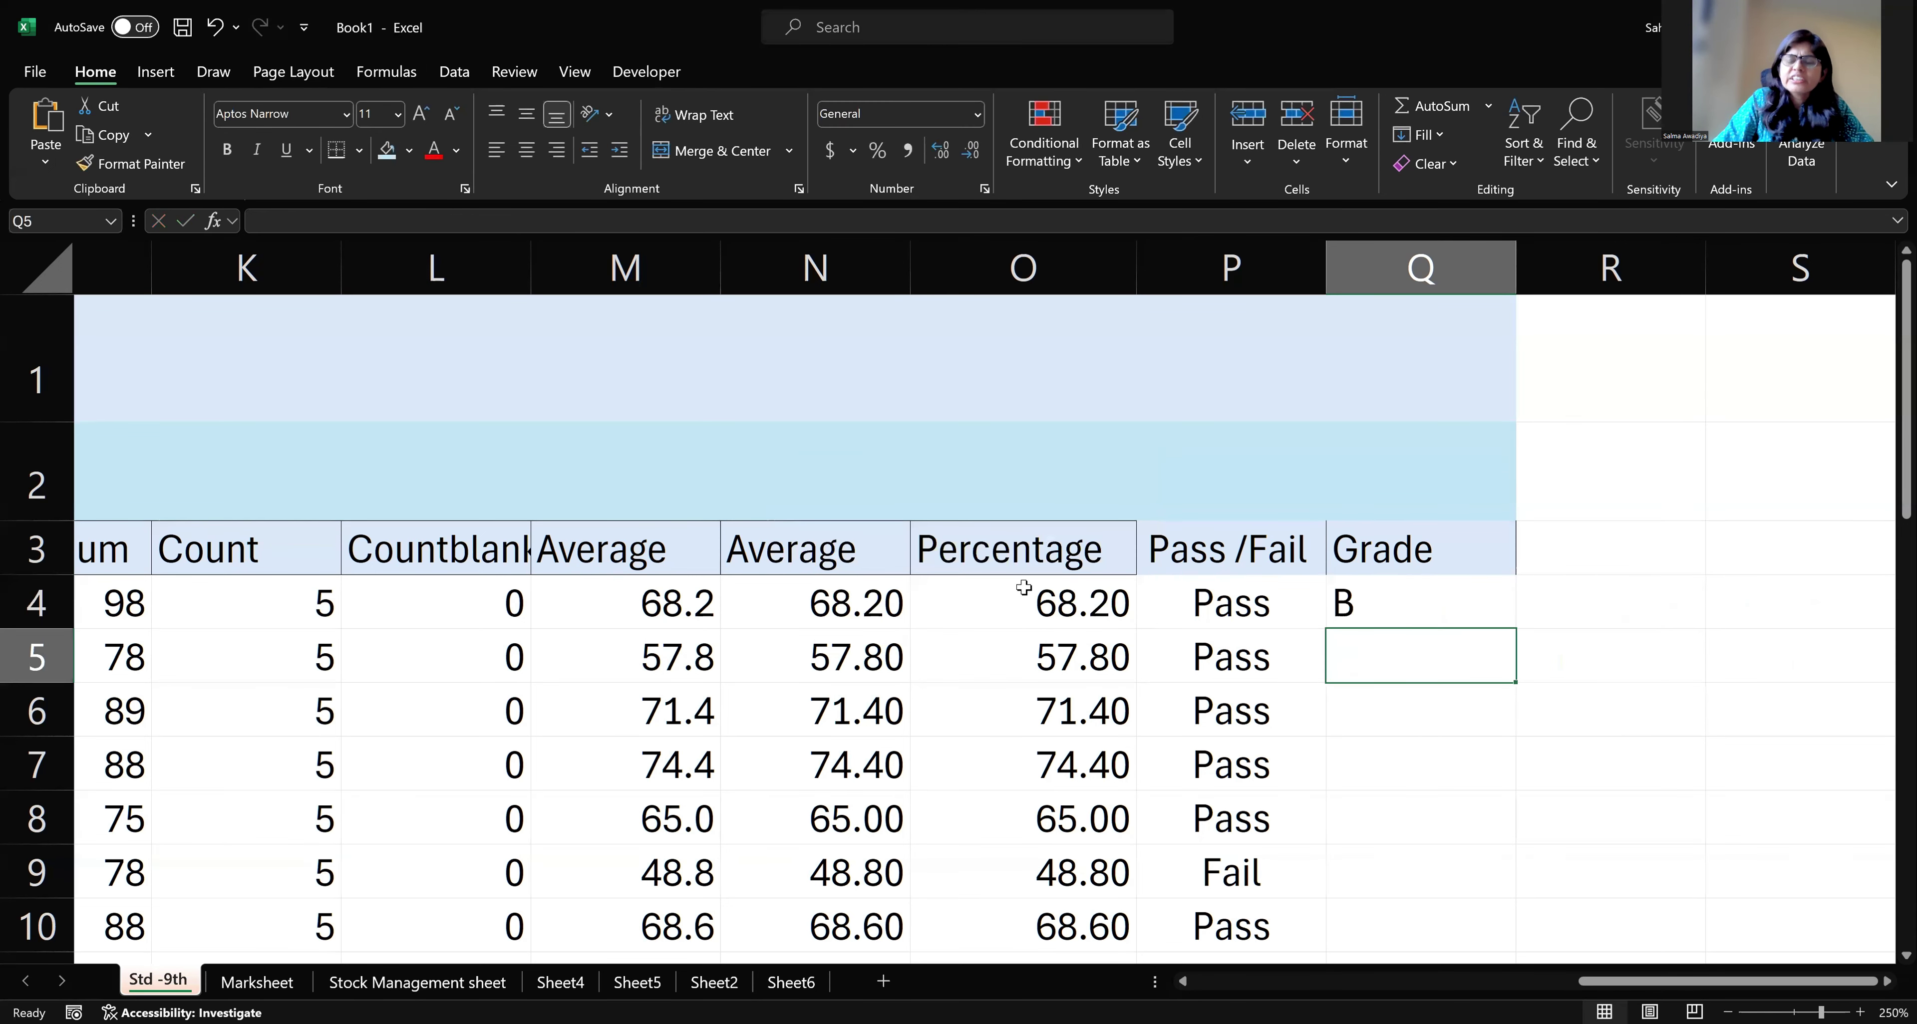
{"action": "left_click", "coordinate": [1389, 595]}
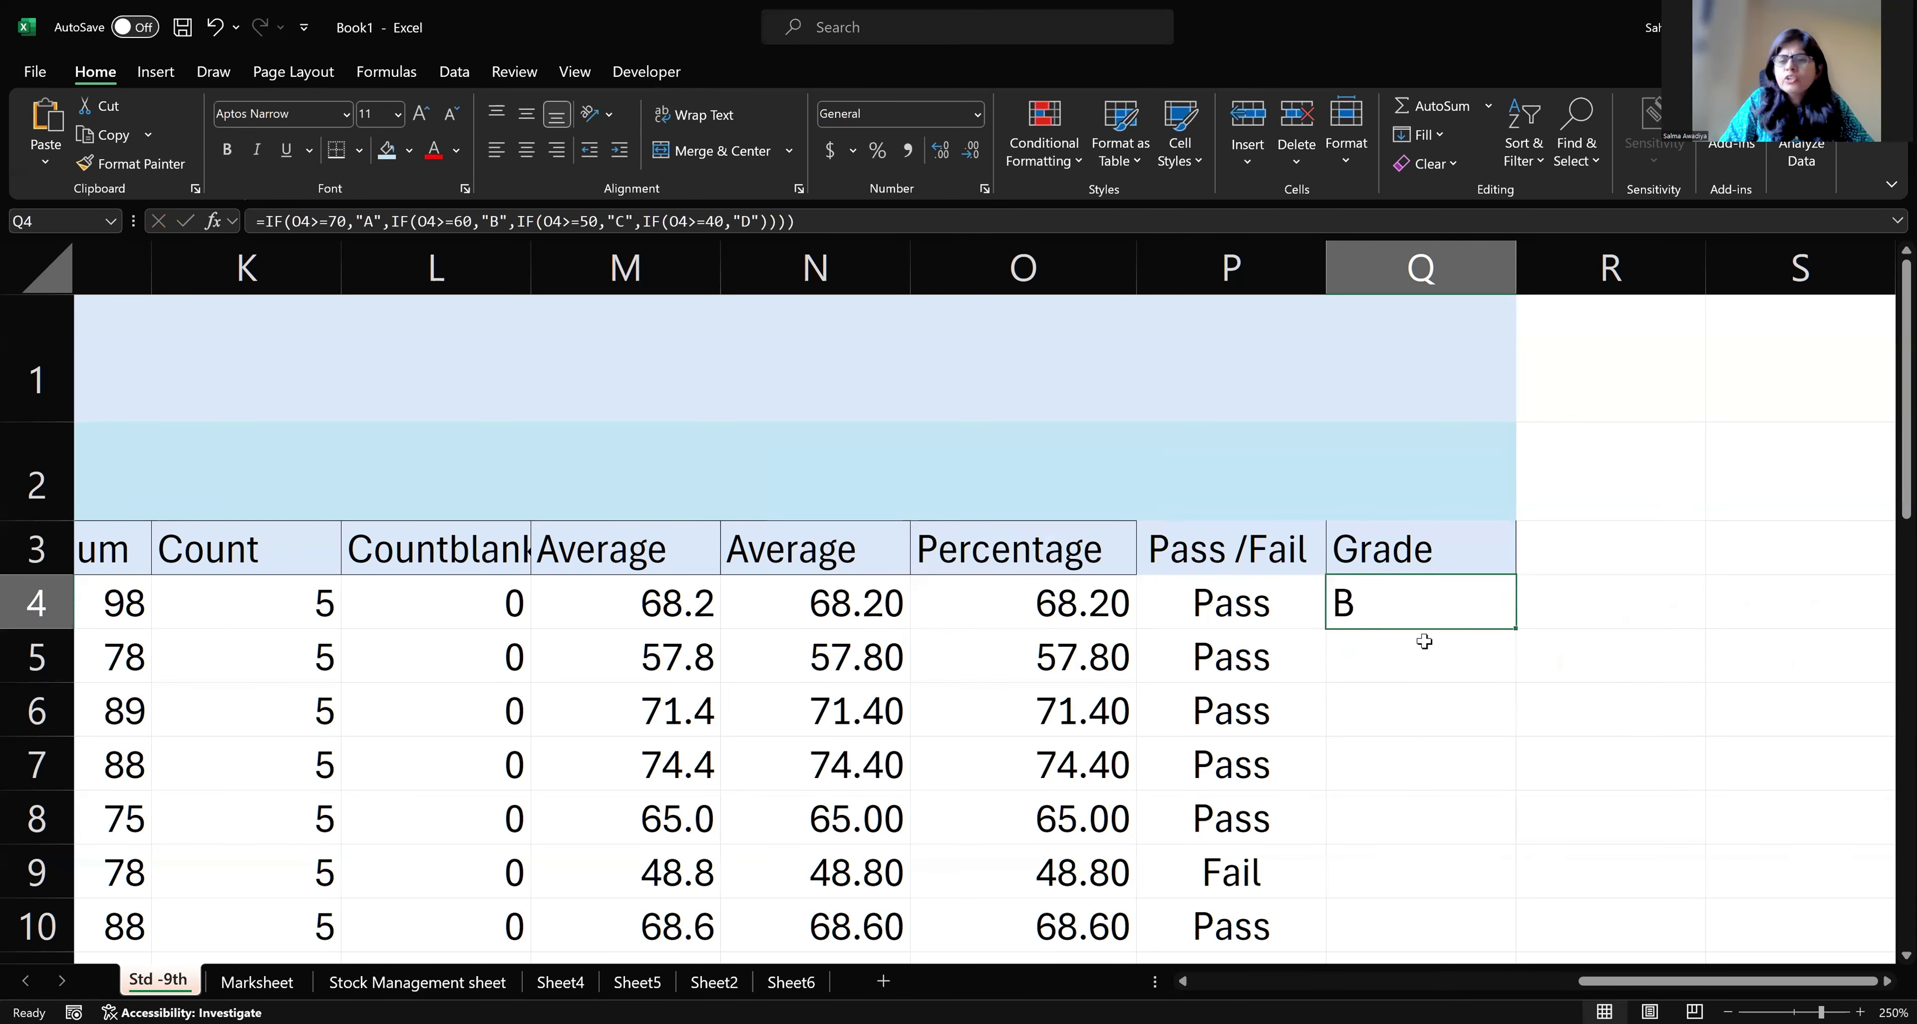
{"action": "double_click", "coordinate": [1518, 630]}
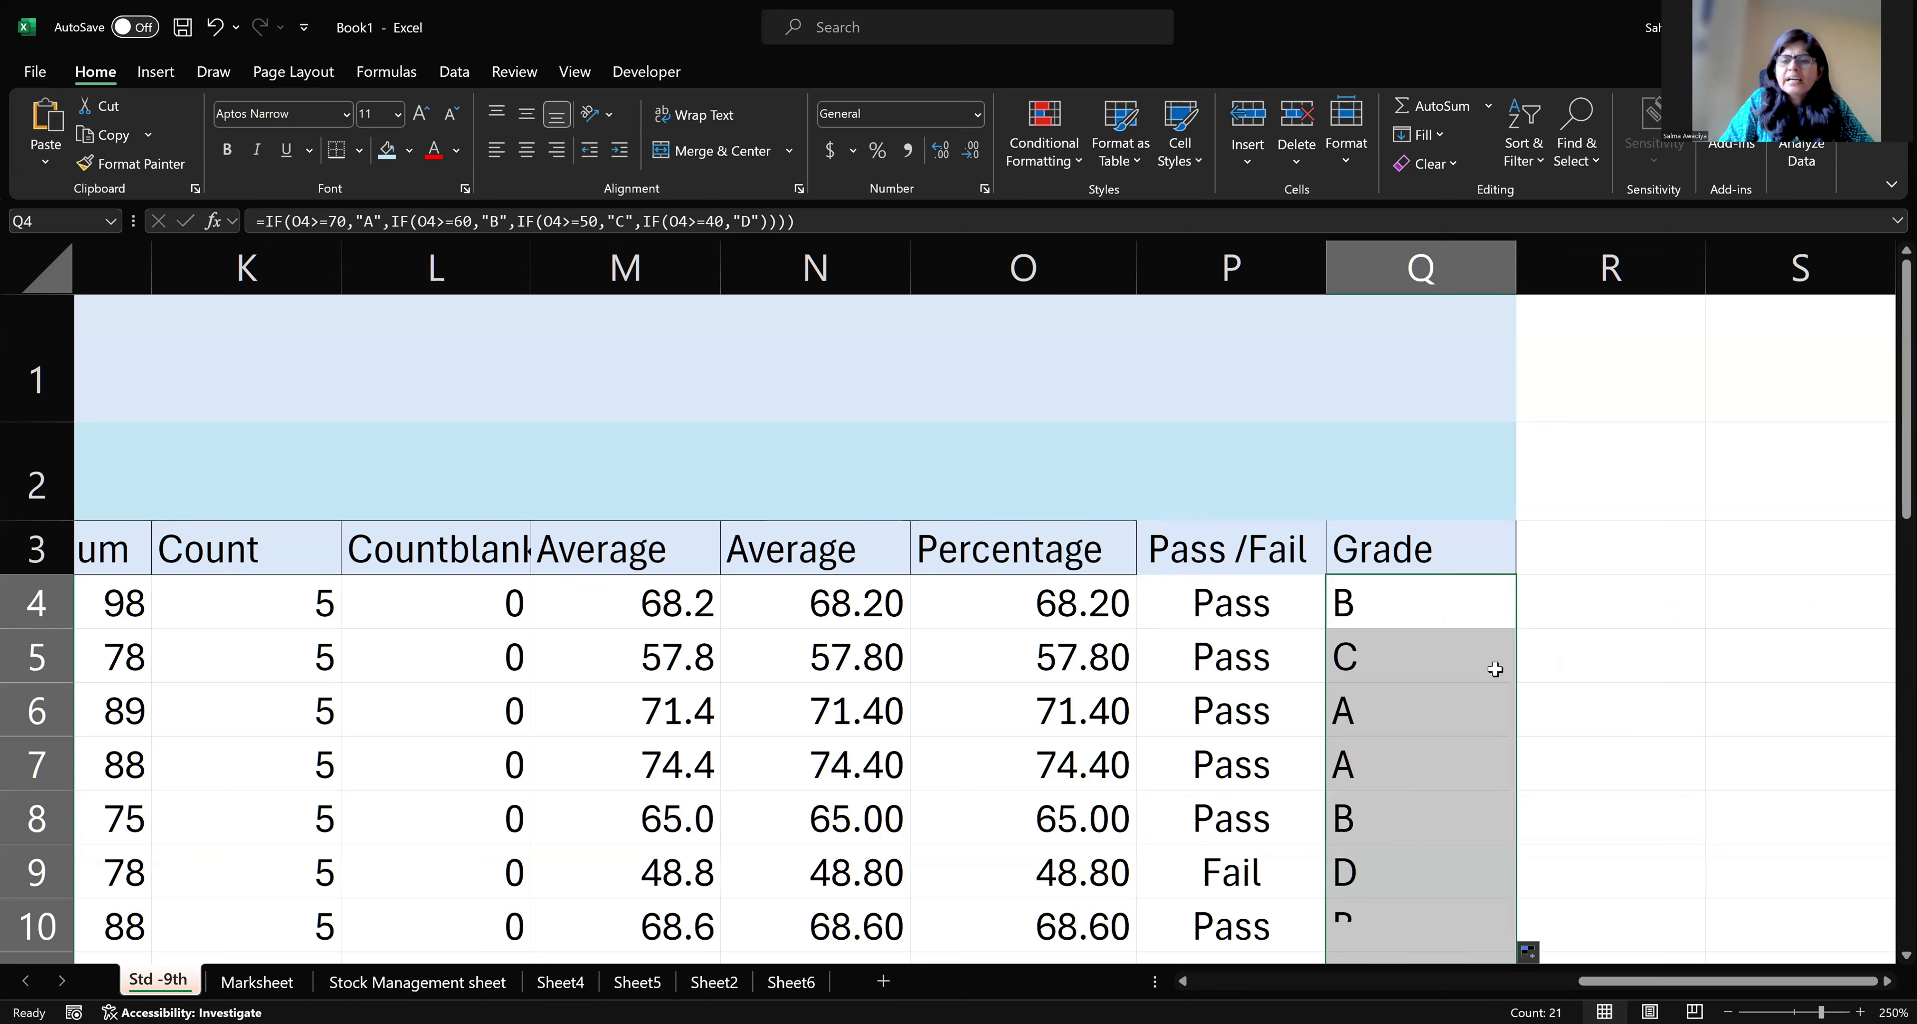
{"action": "scroll", "coordinate": [1455, 770], "scroll_direction": "down", "scroll_amount": 17}
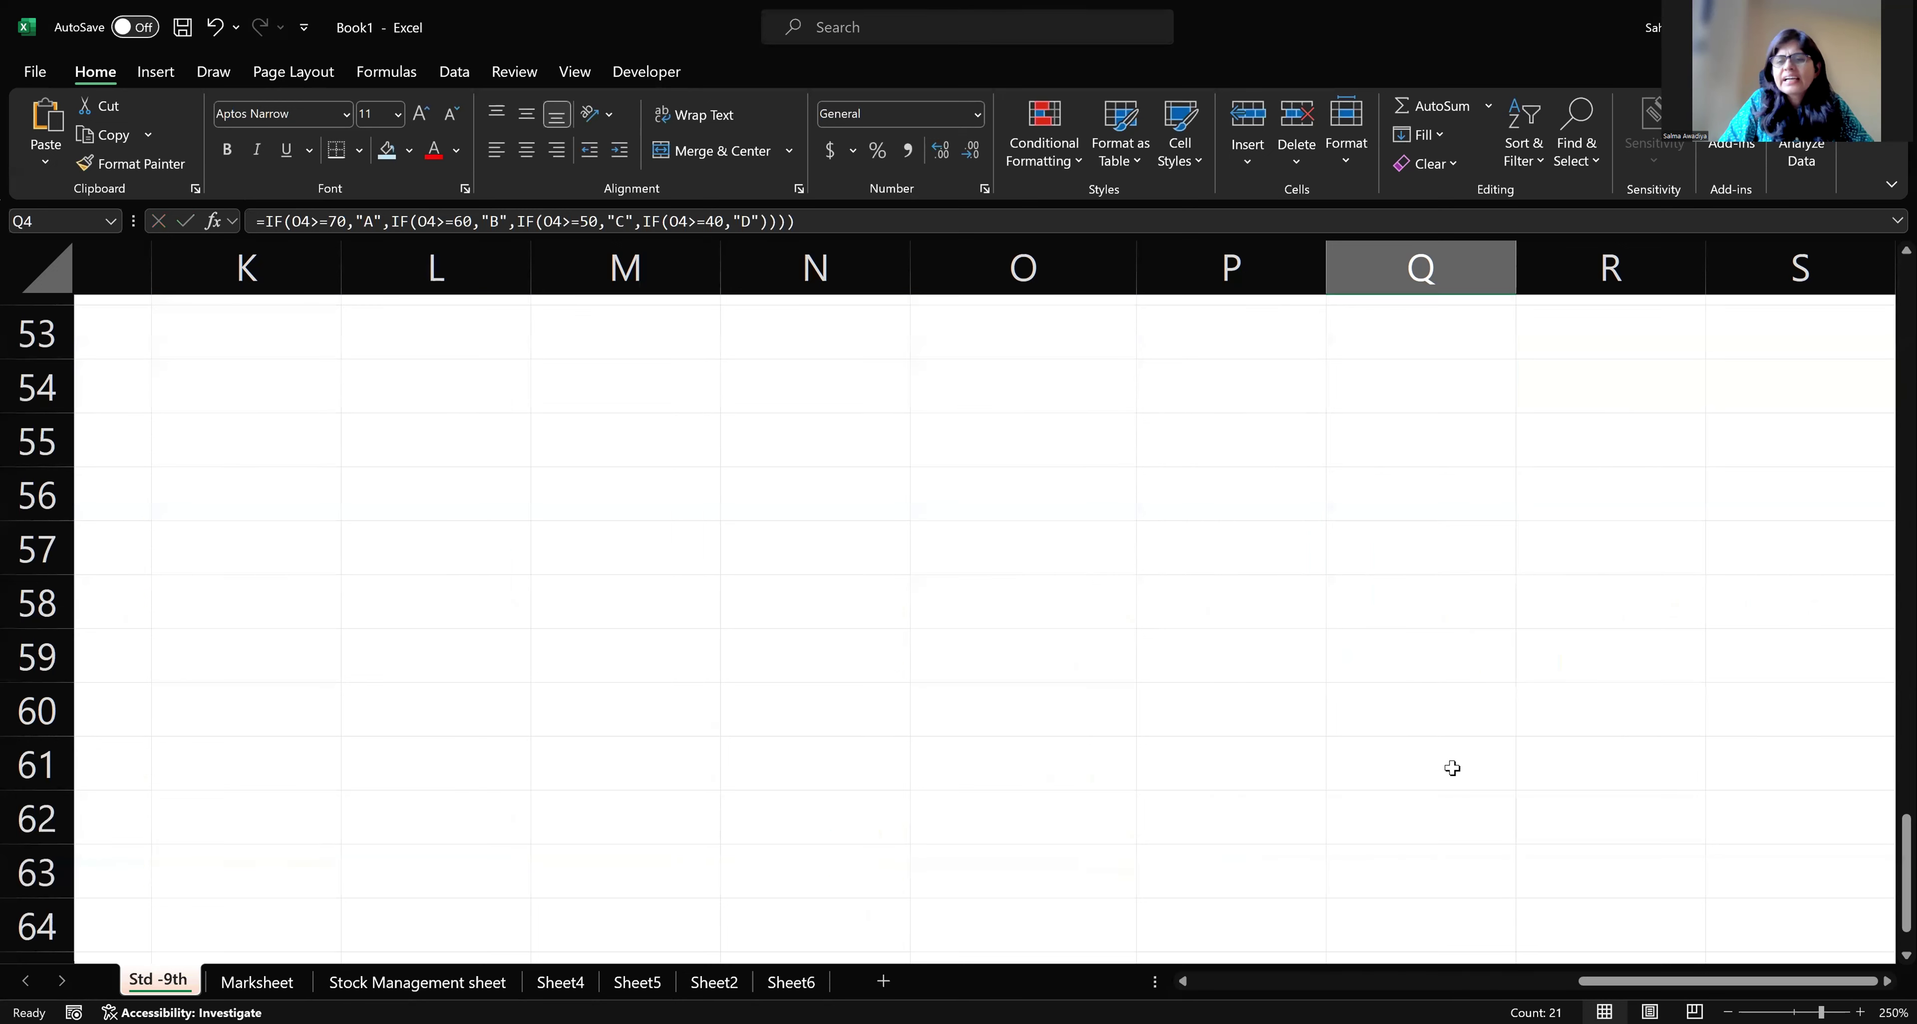
{"action": "scroll", "coordinate": [1457, 766], "scroll_direction": "up", "scroll_amount": 5}
{"action": "scroll", "coordinate": [1470, 734], "scroll_direction": "up", "scroll_amount": 4}
{"action": "scroll", "coordinate": [1470, 729], "scroll_direction": "up", "scroll_amount": 5}
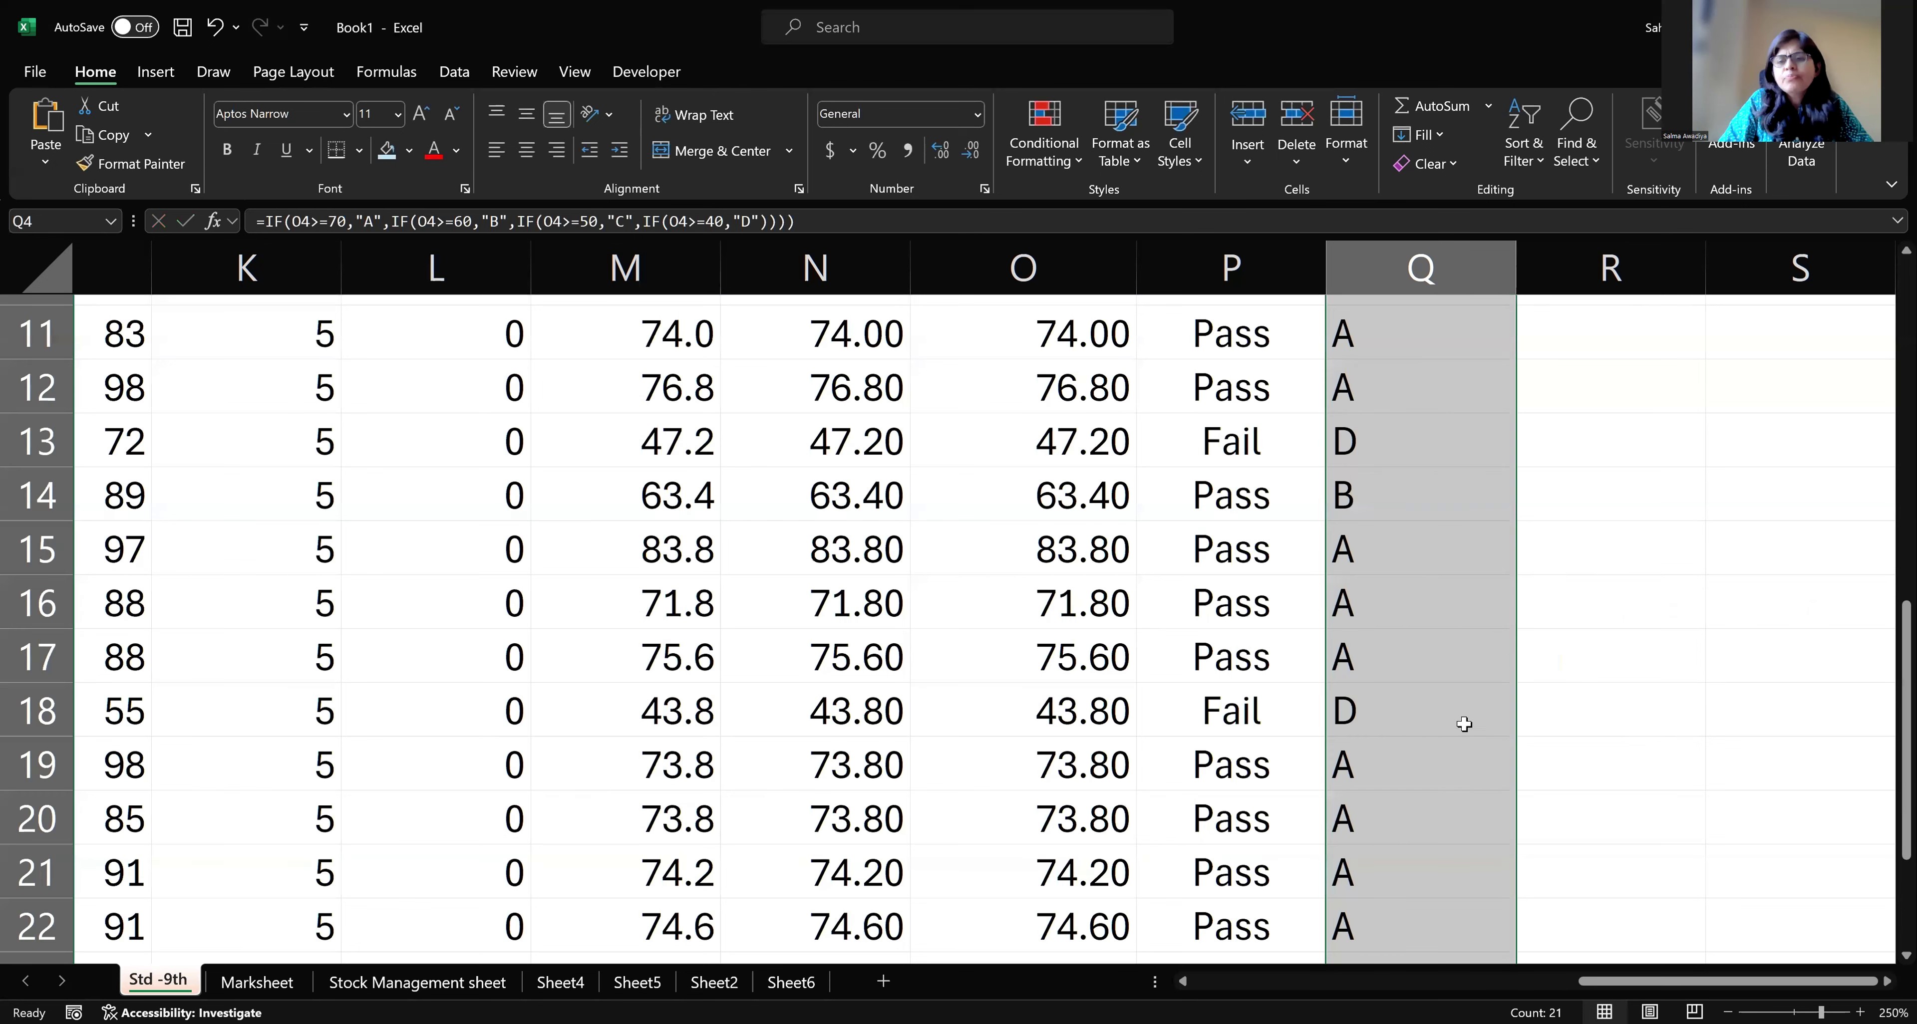
{"action": "scroll", "coordinate": [1459, 727], "scroll_direction": "up", "scroll_amount": 4}
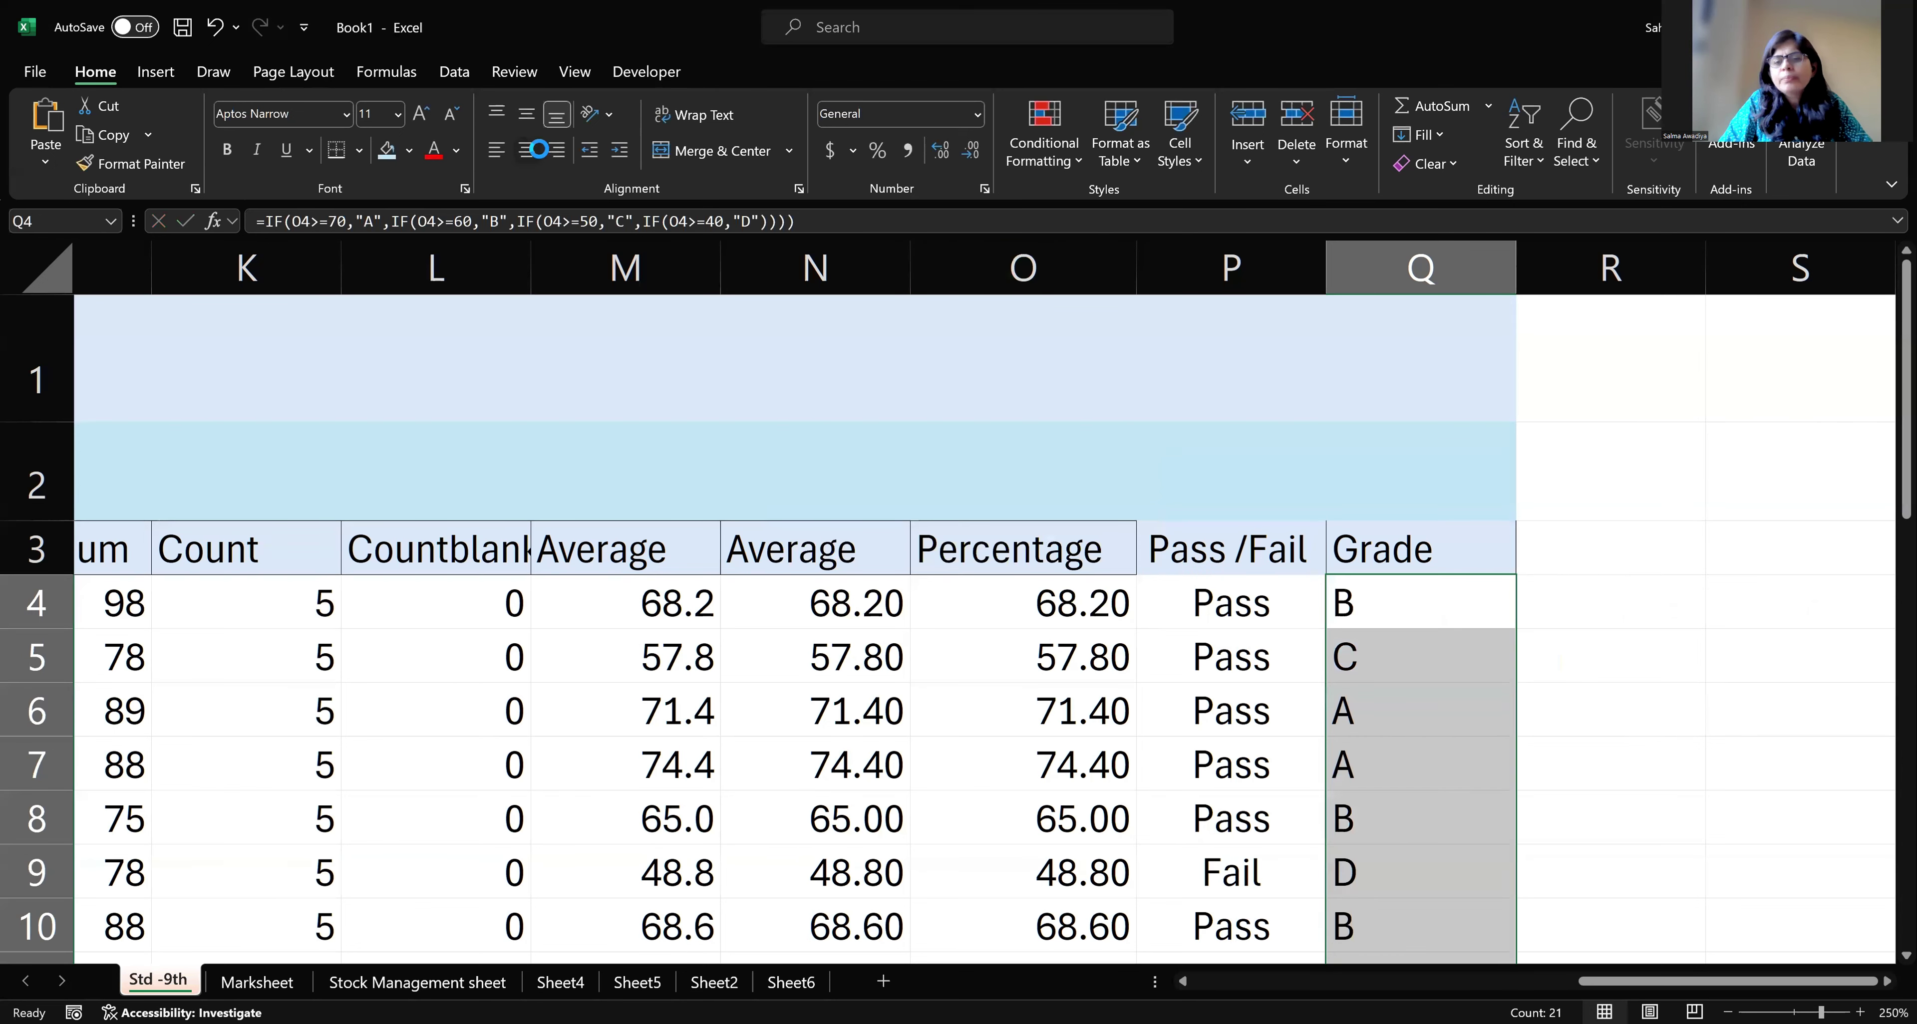
{"action": "left_click", "coordinate": [527, 149]}
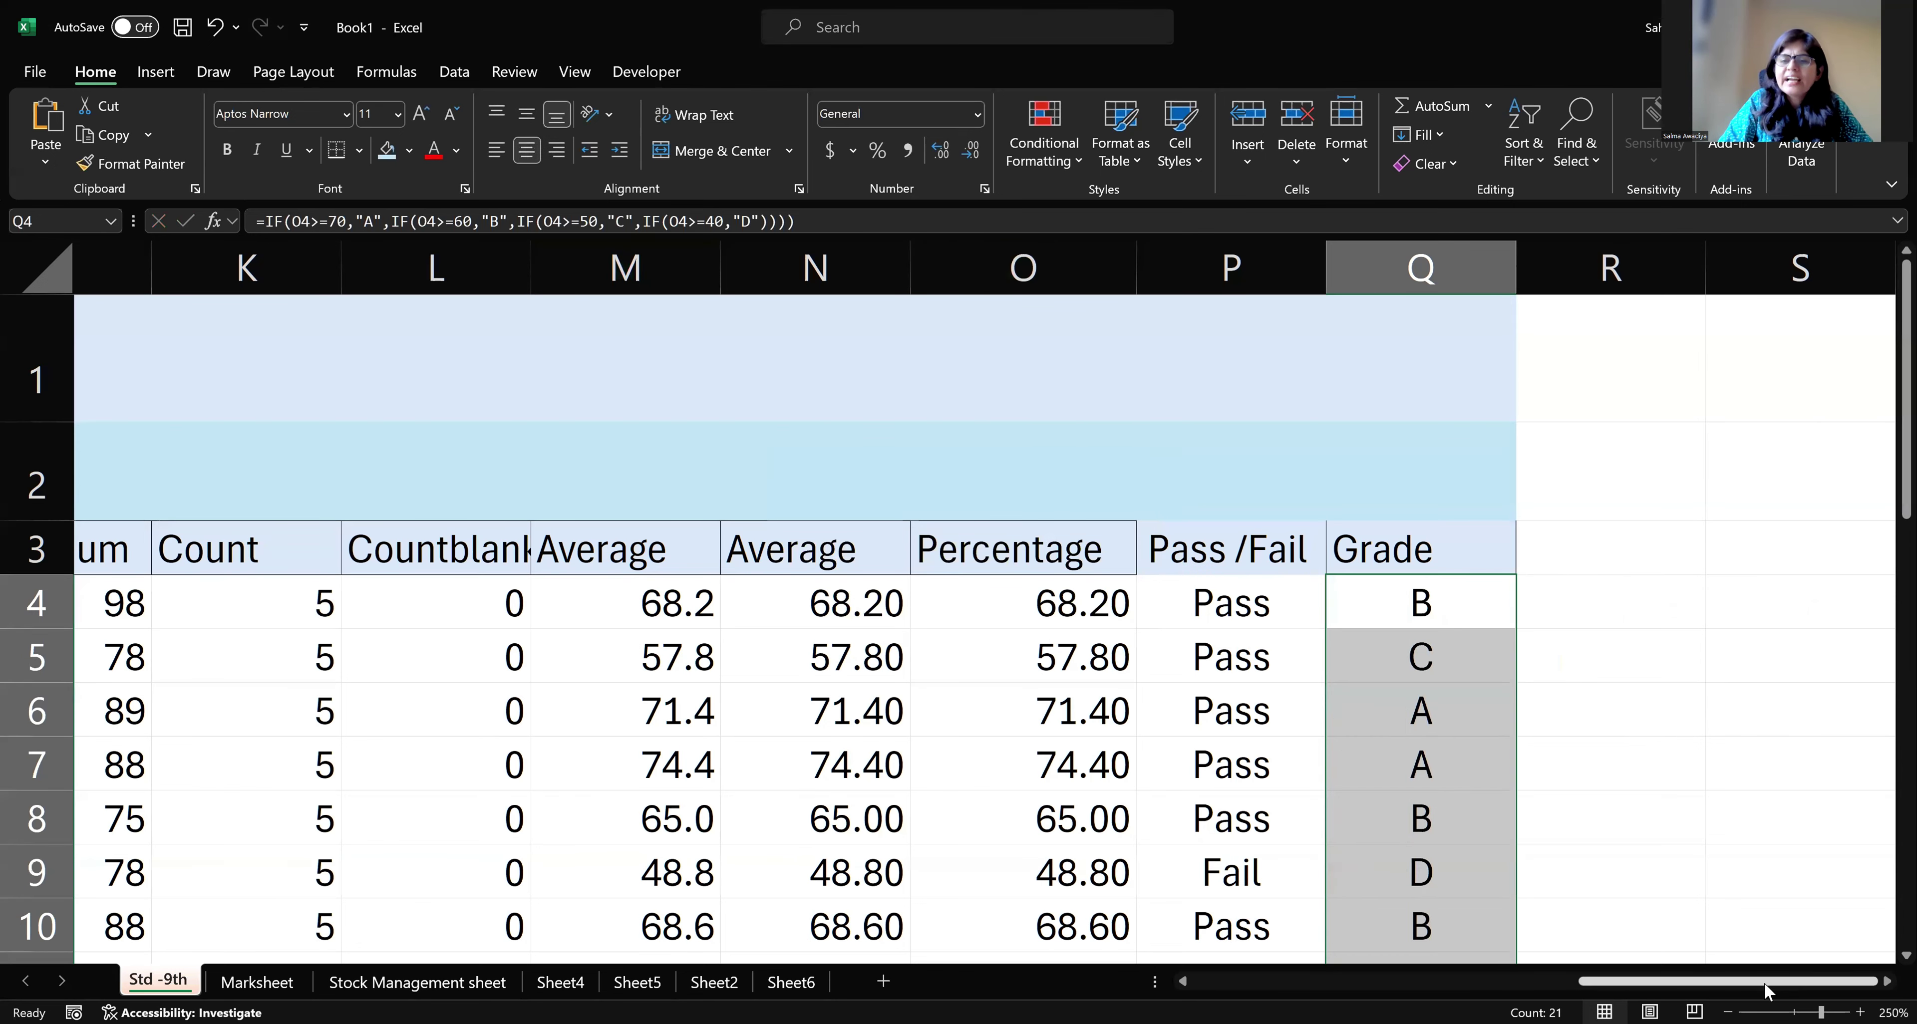
Step: Select the results block from Total through Grade, H3 to Q24
{"action": "scroll", "coordinate": [1382, 943], "scroll_direction": "left", "scroll_amount": 2}
{"action": "scroll", "coordinate": [1198, 808], "scroll_direction": "left", "scroll_amount": 10}
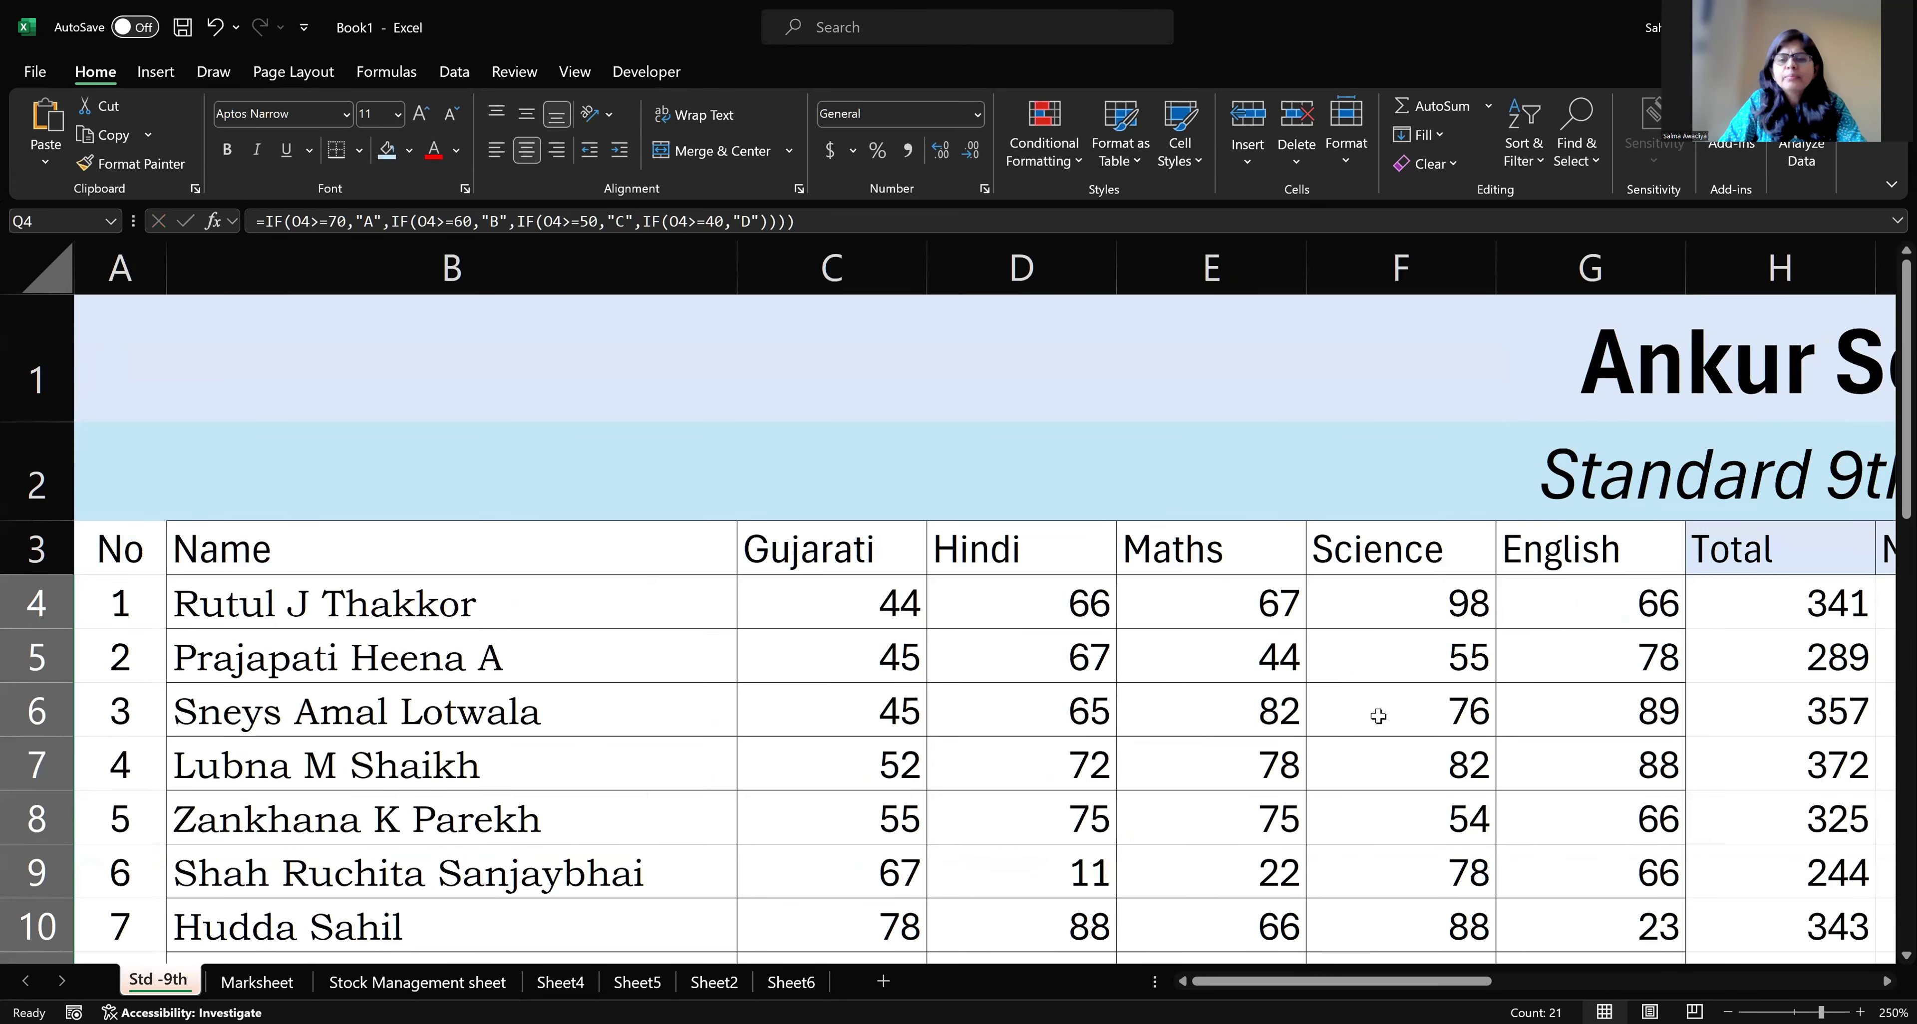
{"action": "scroll", "coordinate": [1375, 704], "scroll_direction": "down", "scroll_amount": 1}
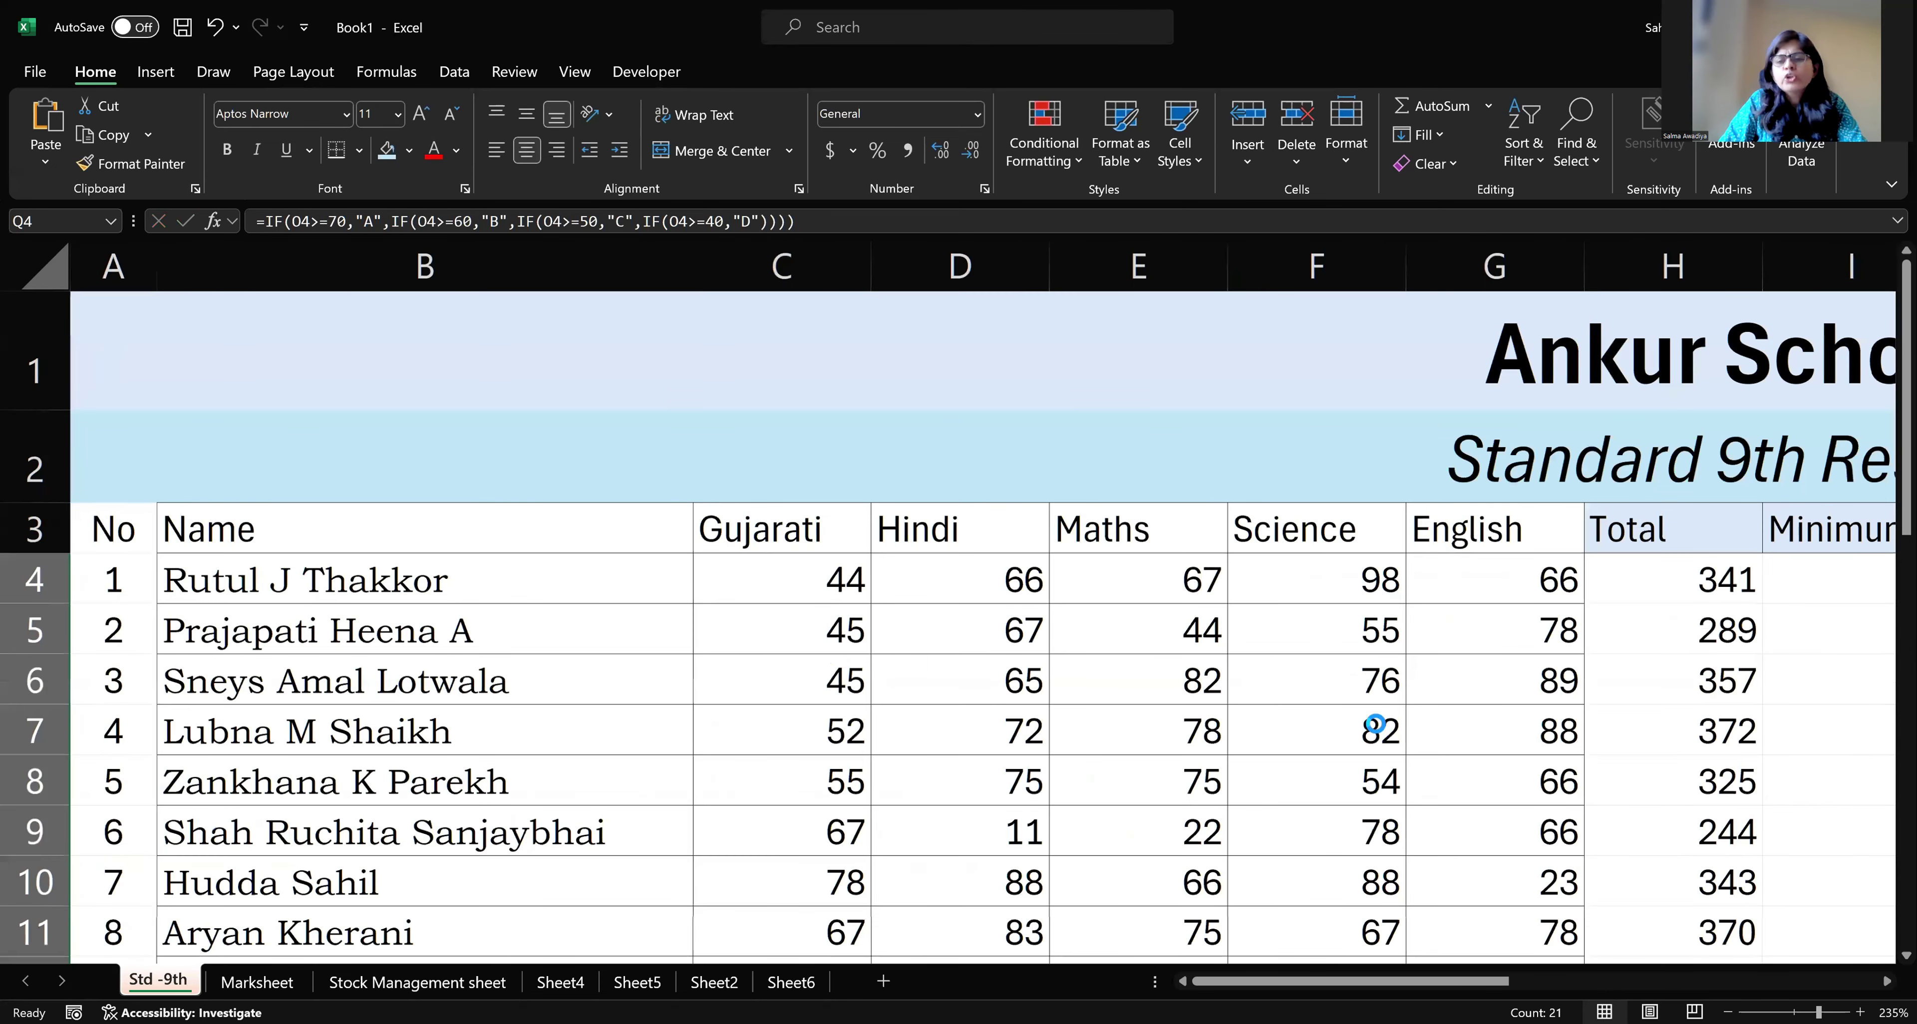
{"action": "scroll", "coordinate": [1380, 730], "scroll_direction": "down", "scroll_amount": 2}
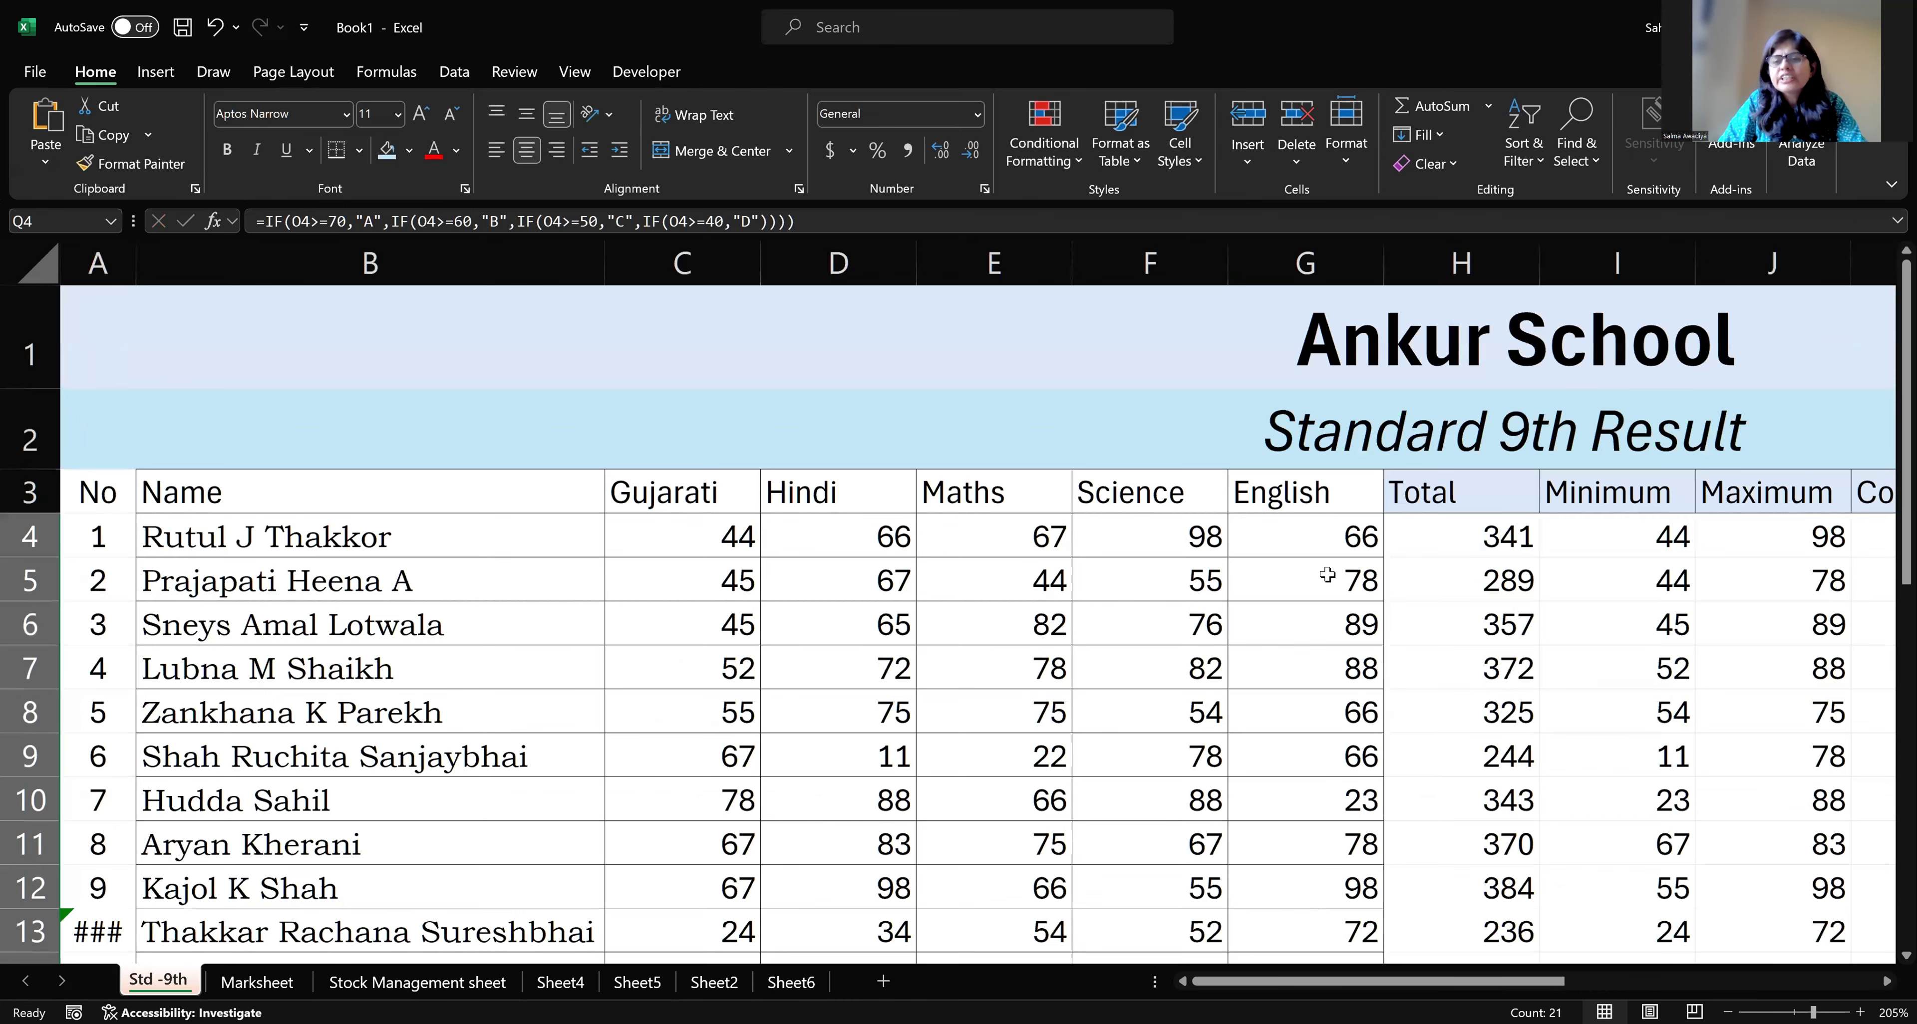
{"action": "scroll", "coordinate": [1347, 782], "scroll_direction": "down", "scroll_amount": 3}
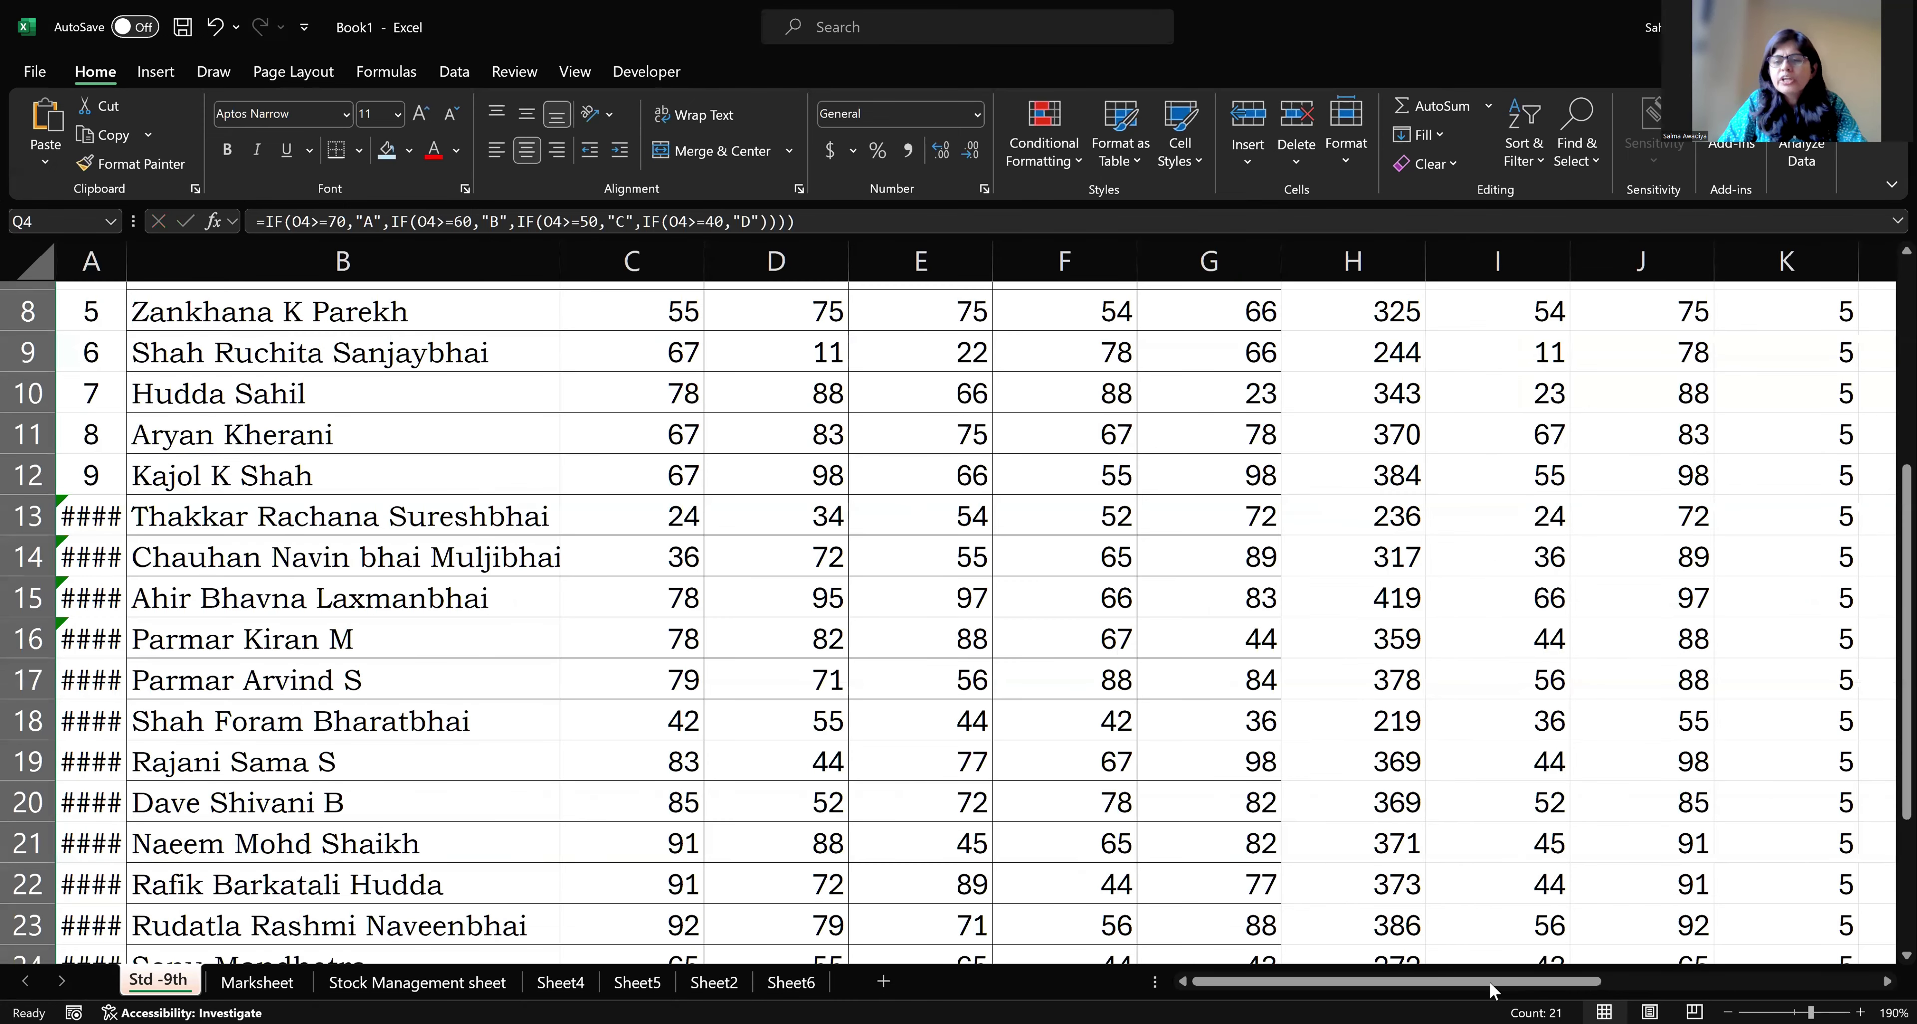
{"action": "scroll", "coordinate": [890, 484], "scroll_direction": "up", "scroll_amount": 3}
{"action": "scroll", "coordinate": [890, 484], "scroll_direction": "right", "scroll_amount": 2}
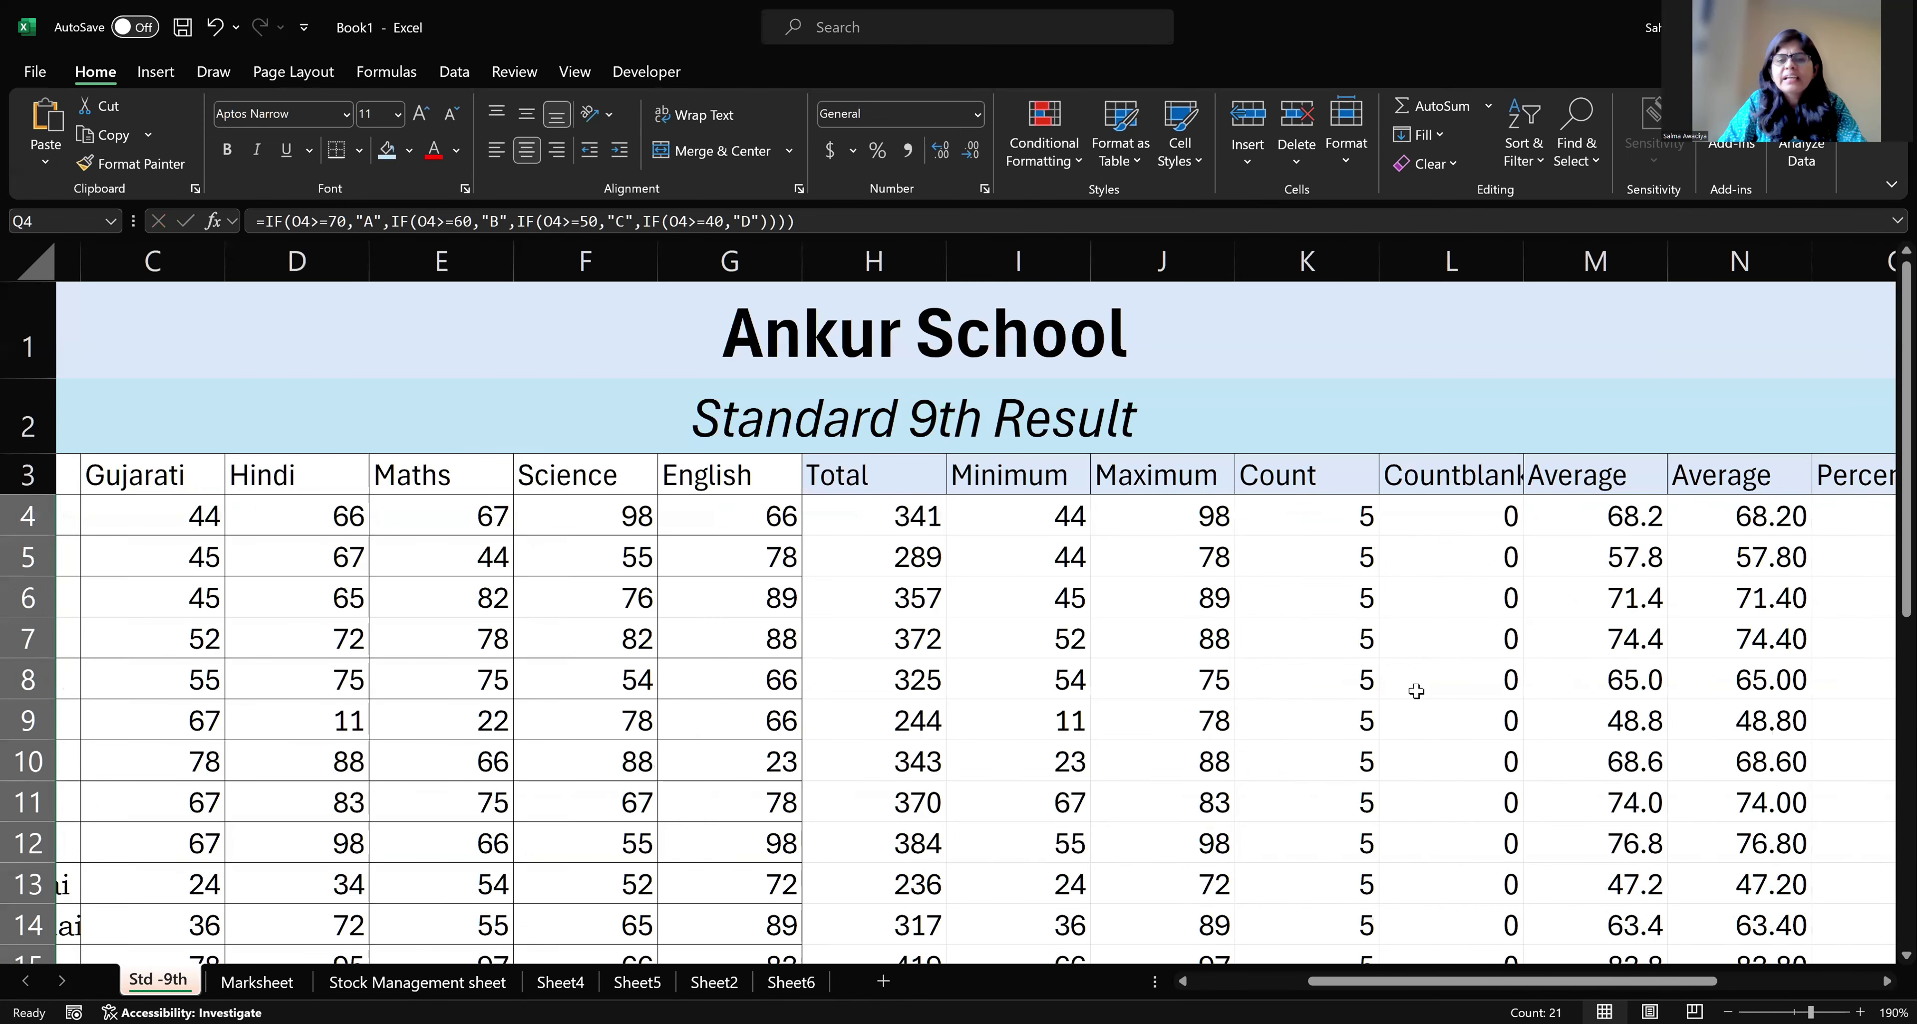
{"action": "left_click_drag", "start_coordinate": [890, 484], "coordinate": [1653, 923]}
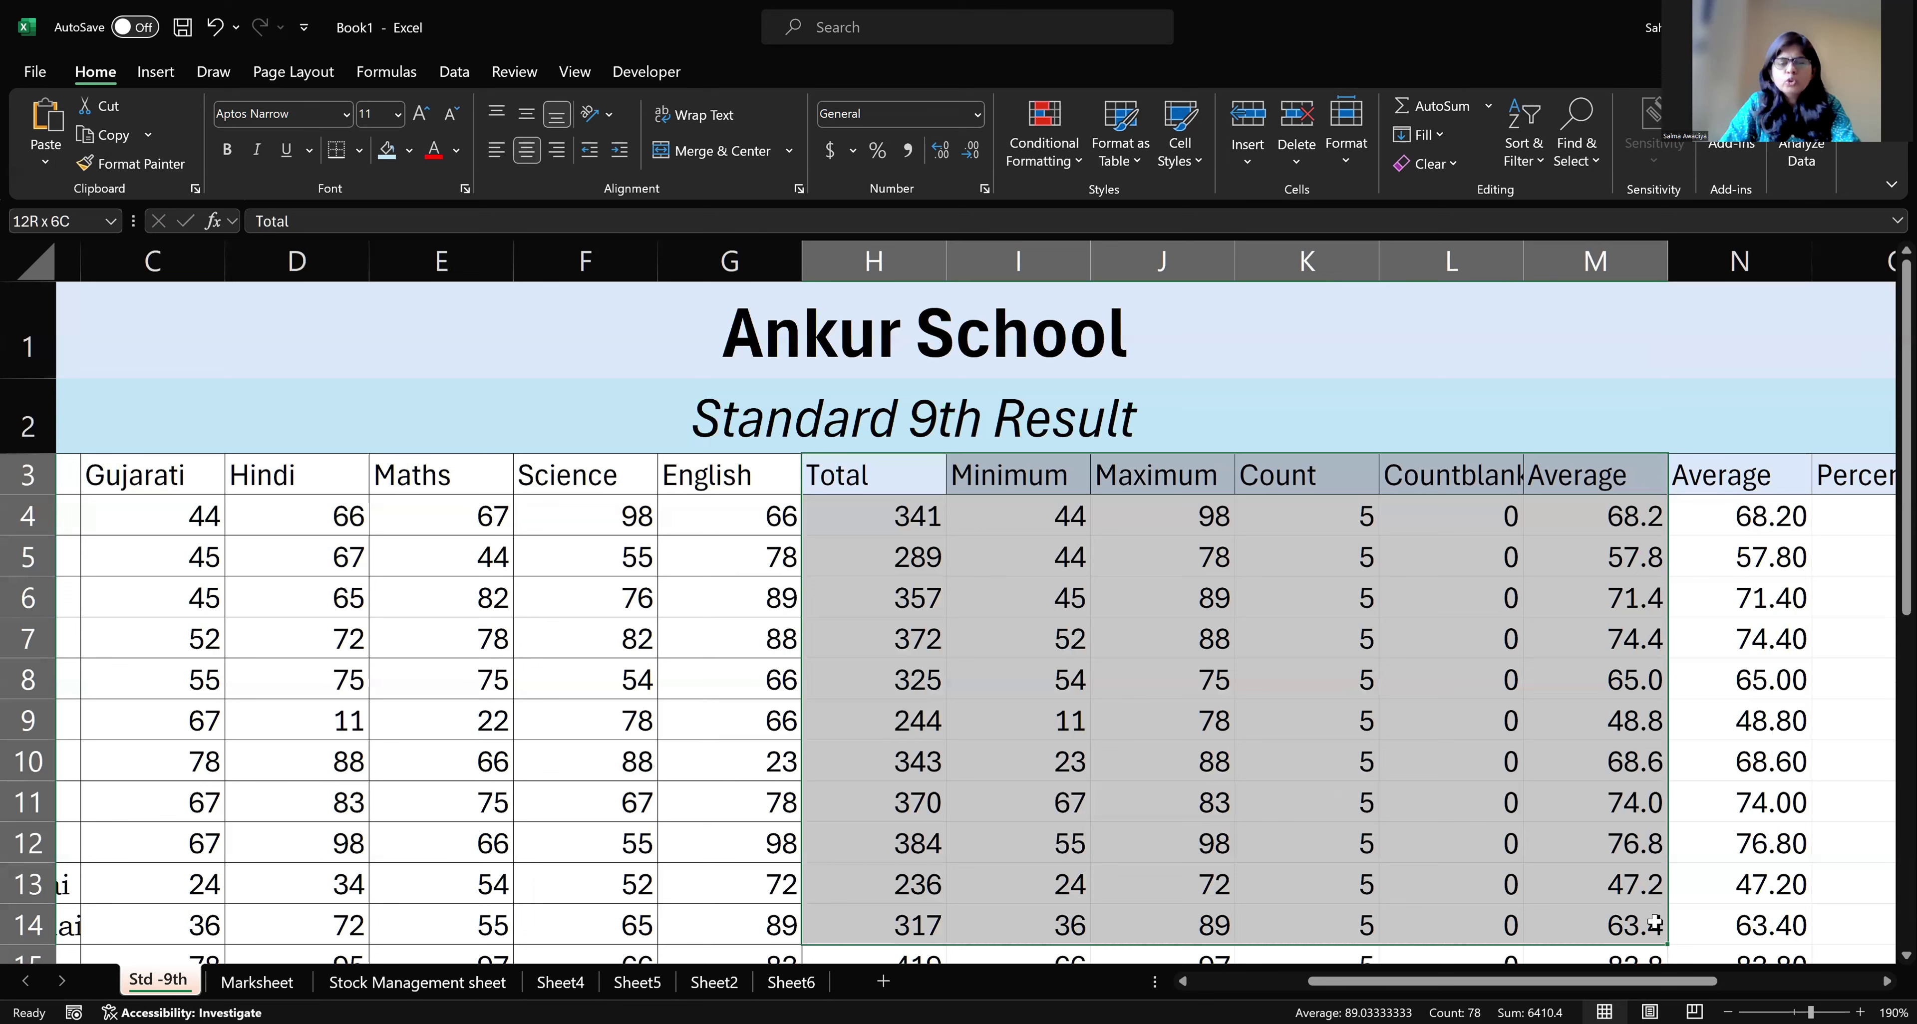
{"action": "key", "text": "shift+Right"}
{"action": "key", "text": "shift+Right"}
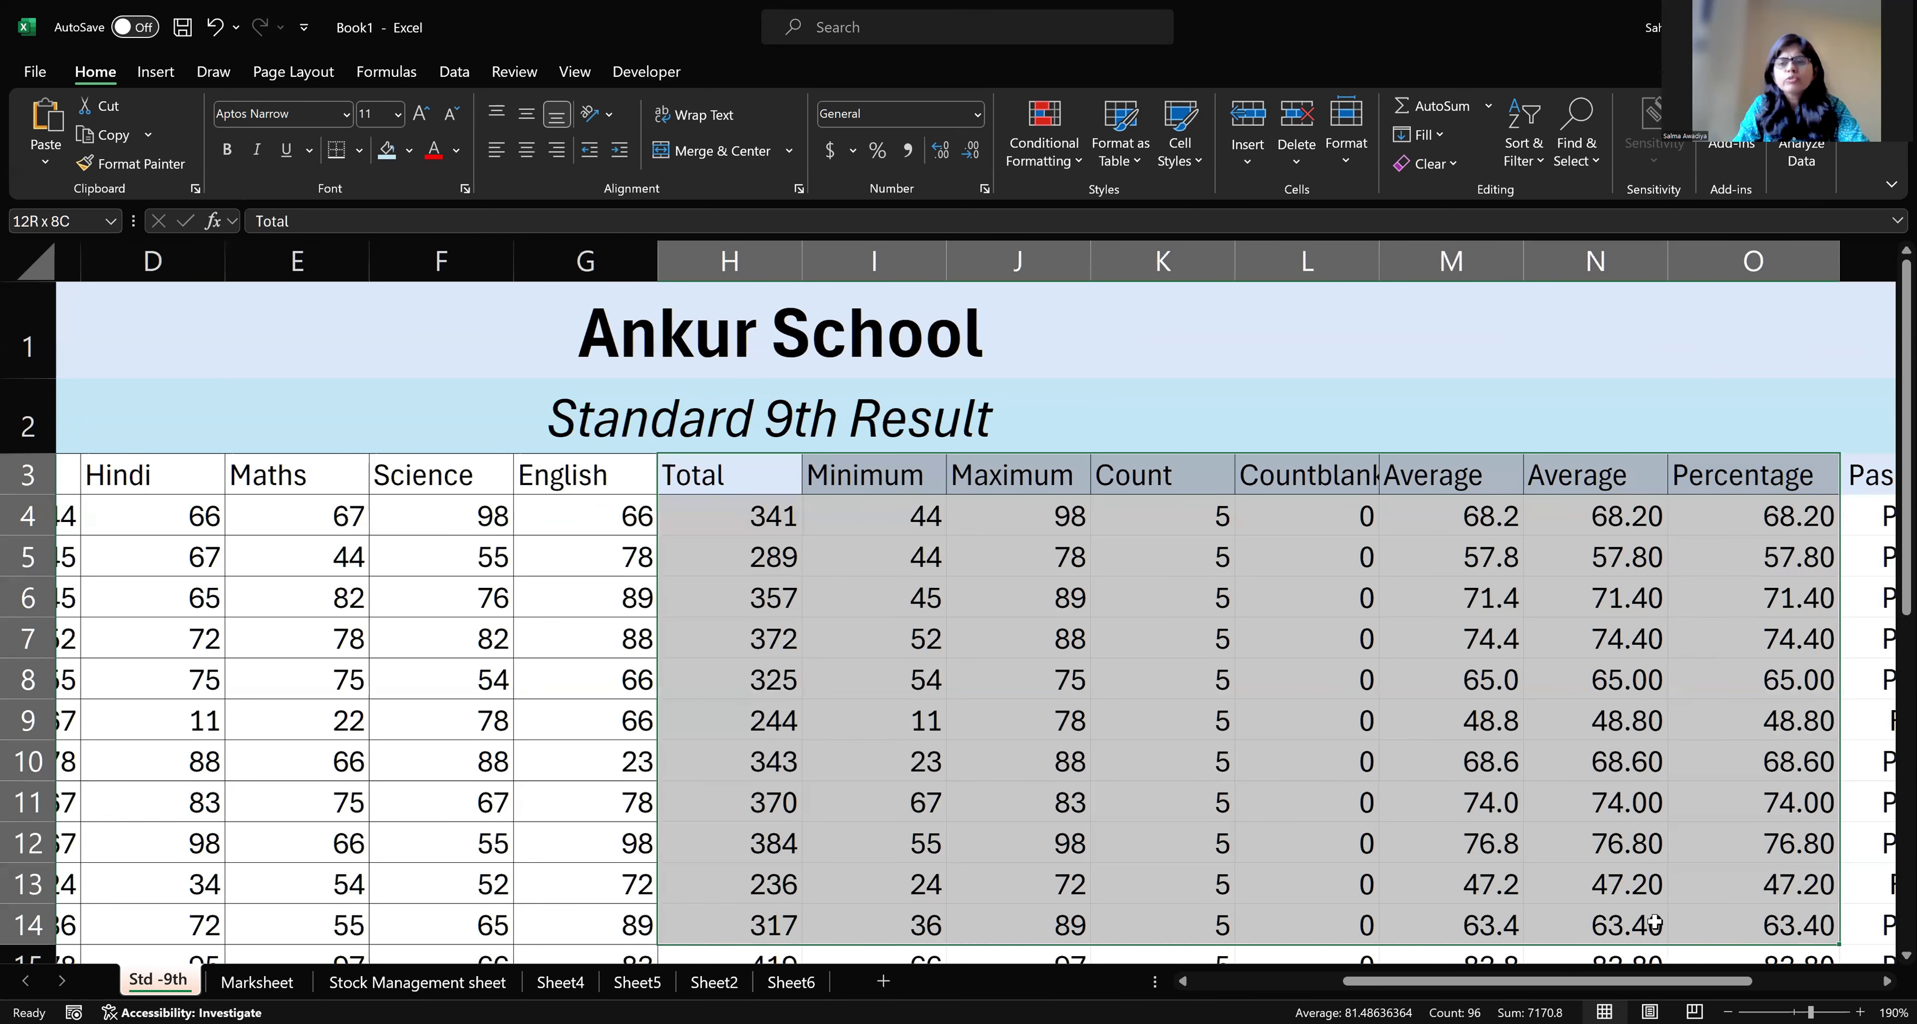
{"action": "key", "text": "shift+Right"}
{"action": "key", "text": "shift+Right"}
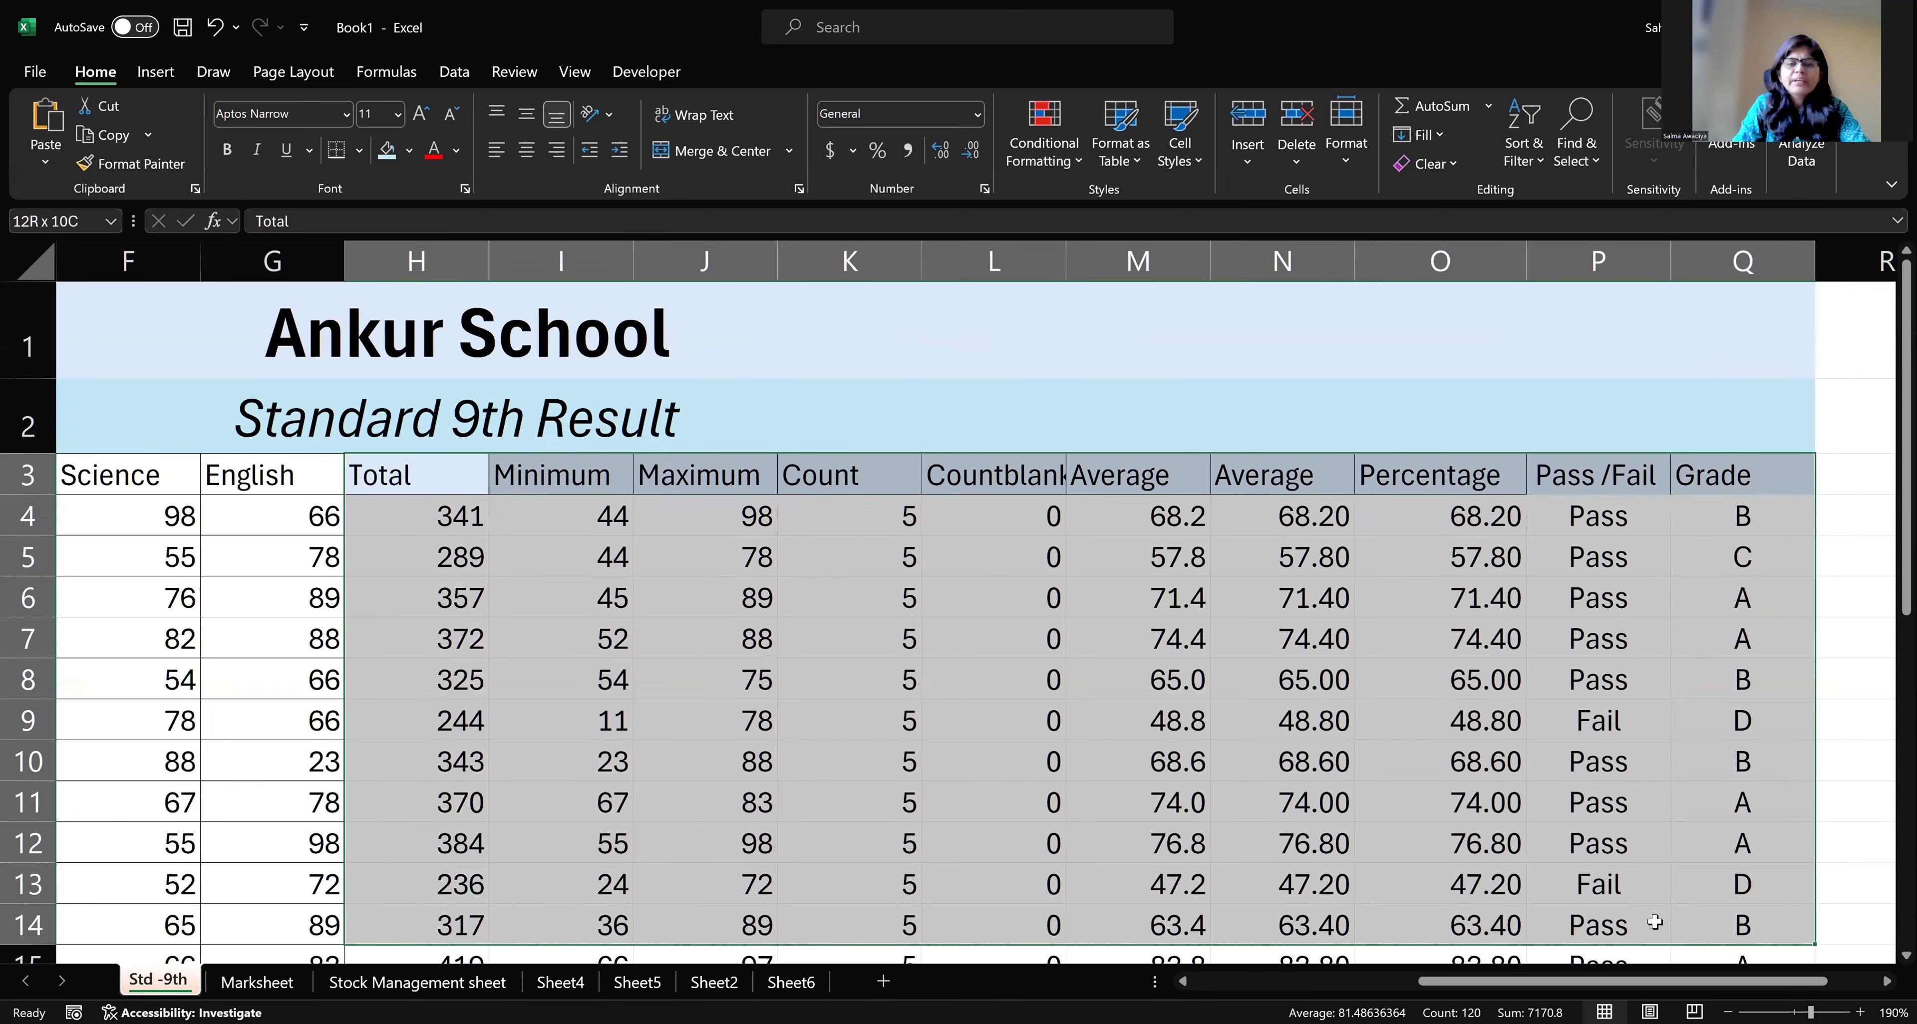
{"action": "key", "text": "shift+Down"}
{"action": "key", "text": "shift+Down"}
{"action": "key", "text": "shift+Down"}
{"action": "key", "text": "shift+Down"}
{"action": "key", "text": "shift+Down"}
{"action": "key", "text": "shift+Down"}
{"action": "key", "text": "shift+Down"}
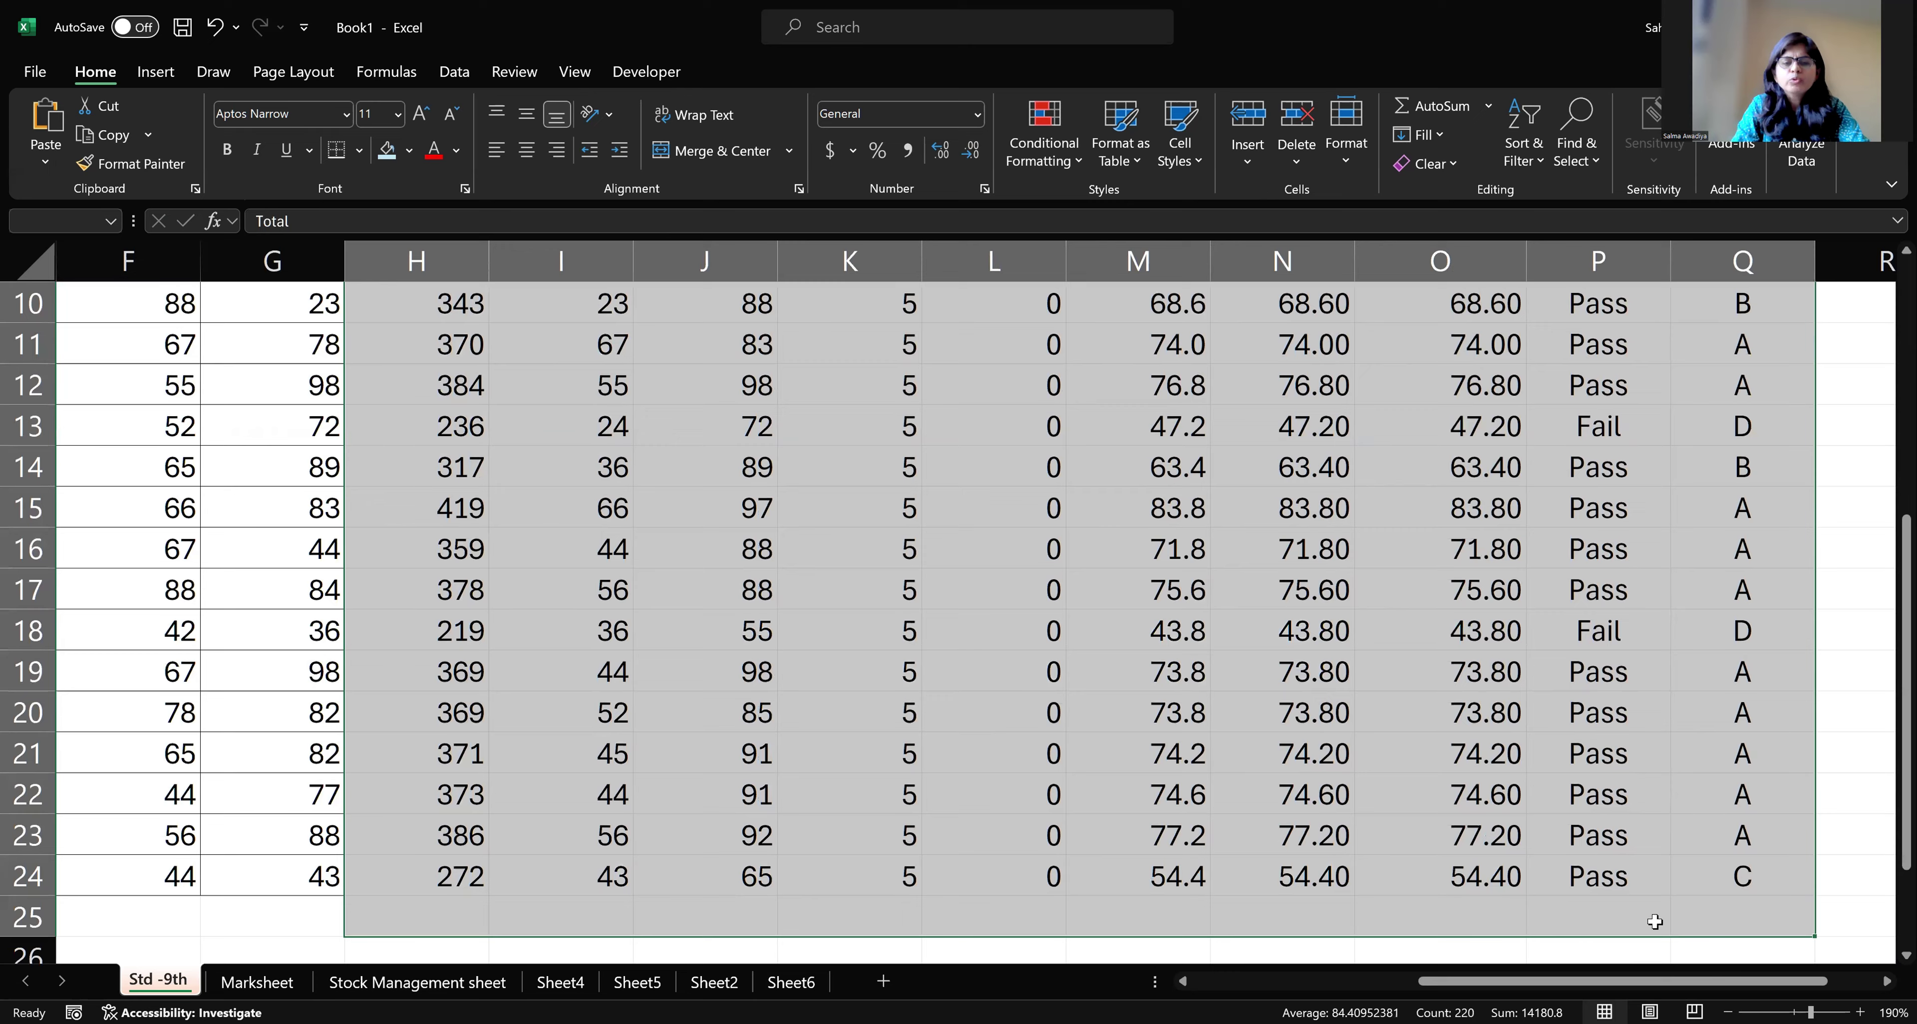
{"action": "key", "text": "shift+Down"}
{"action": "key", "text": "shift+Down"}
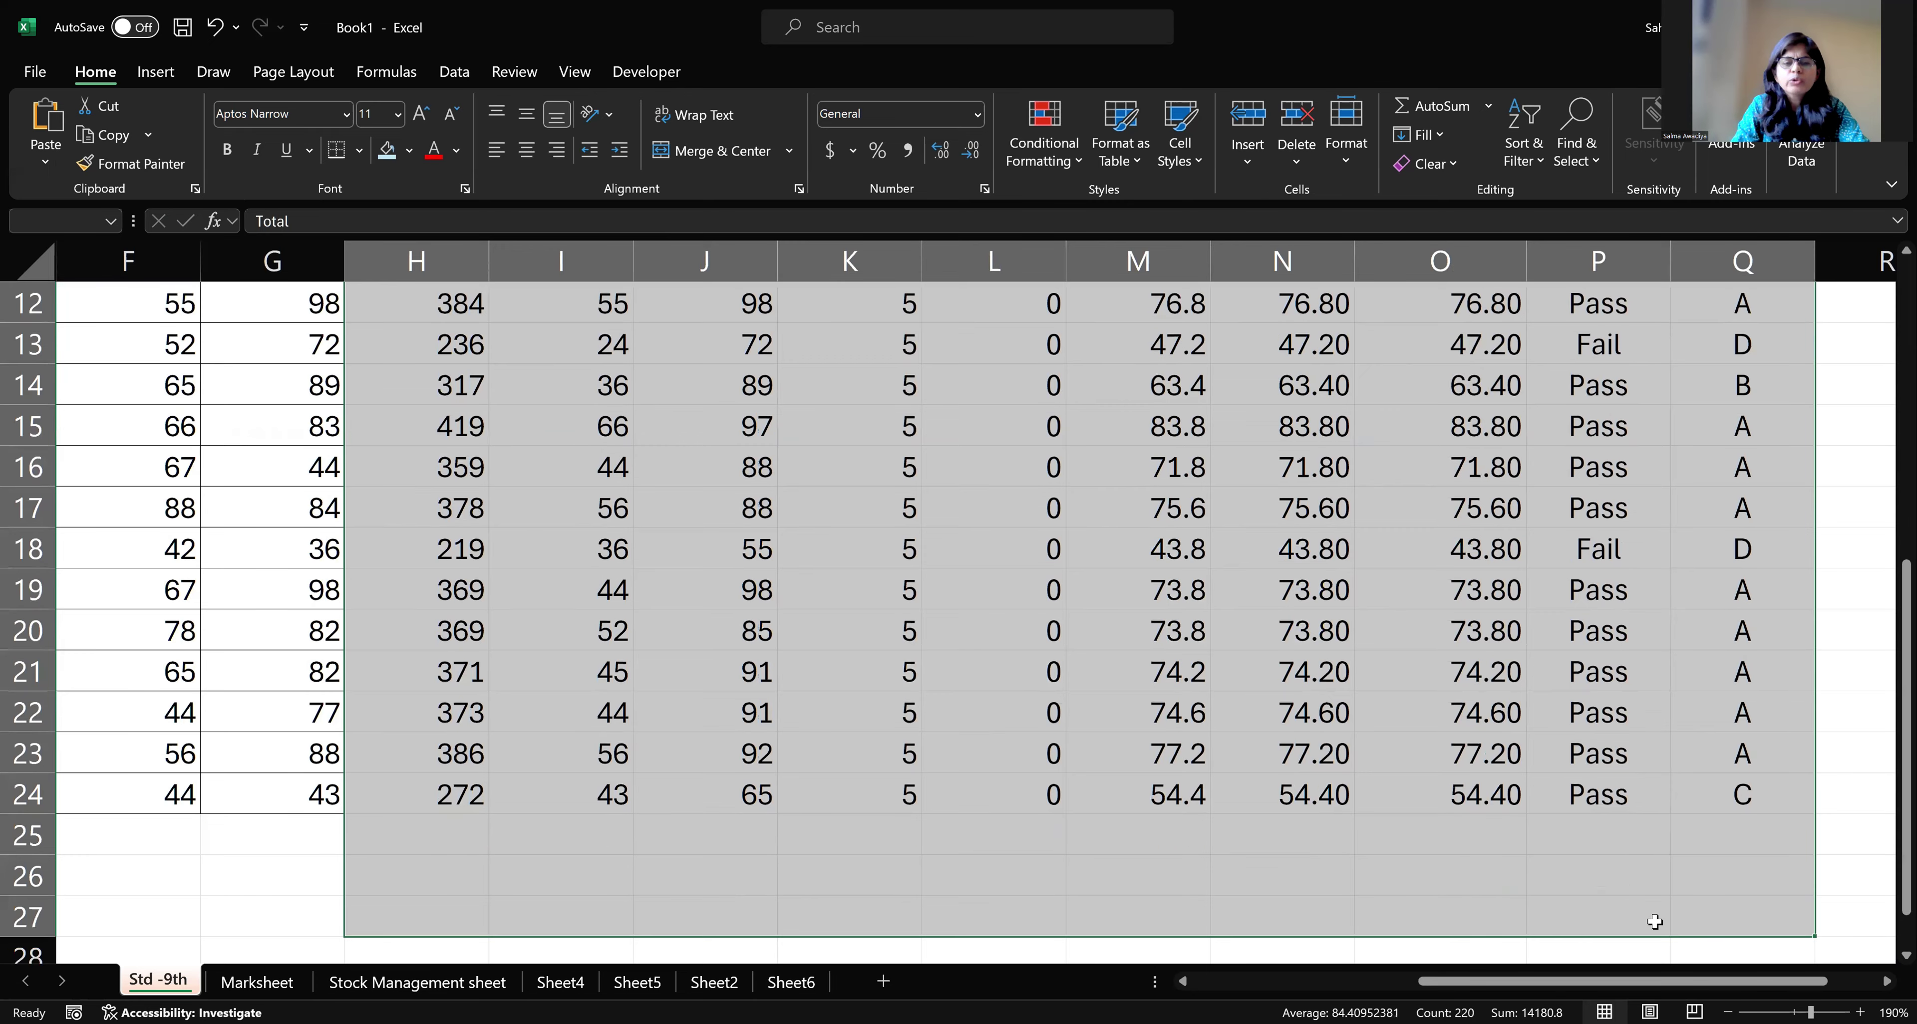
{"action": "key", "text": "shift+Up"}
{"action": "key", "text": "shift+Up"}
{"action": "key", "text": "shift+Up"}
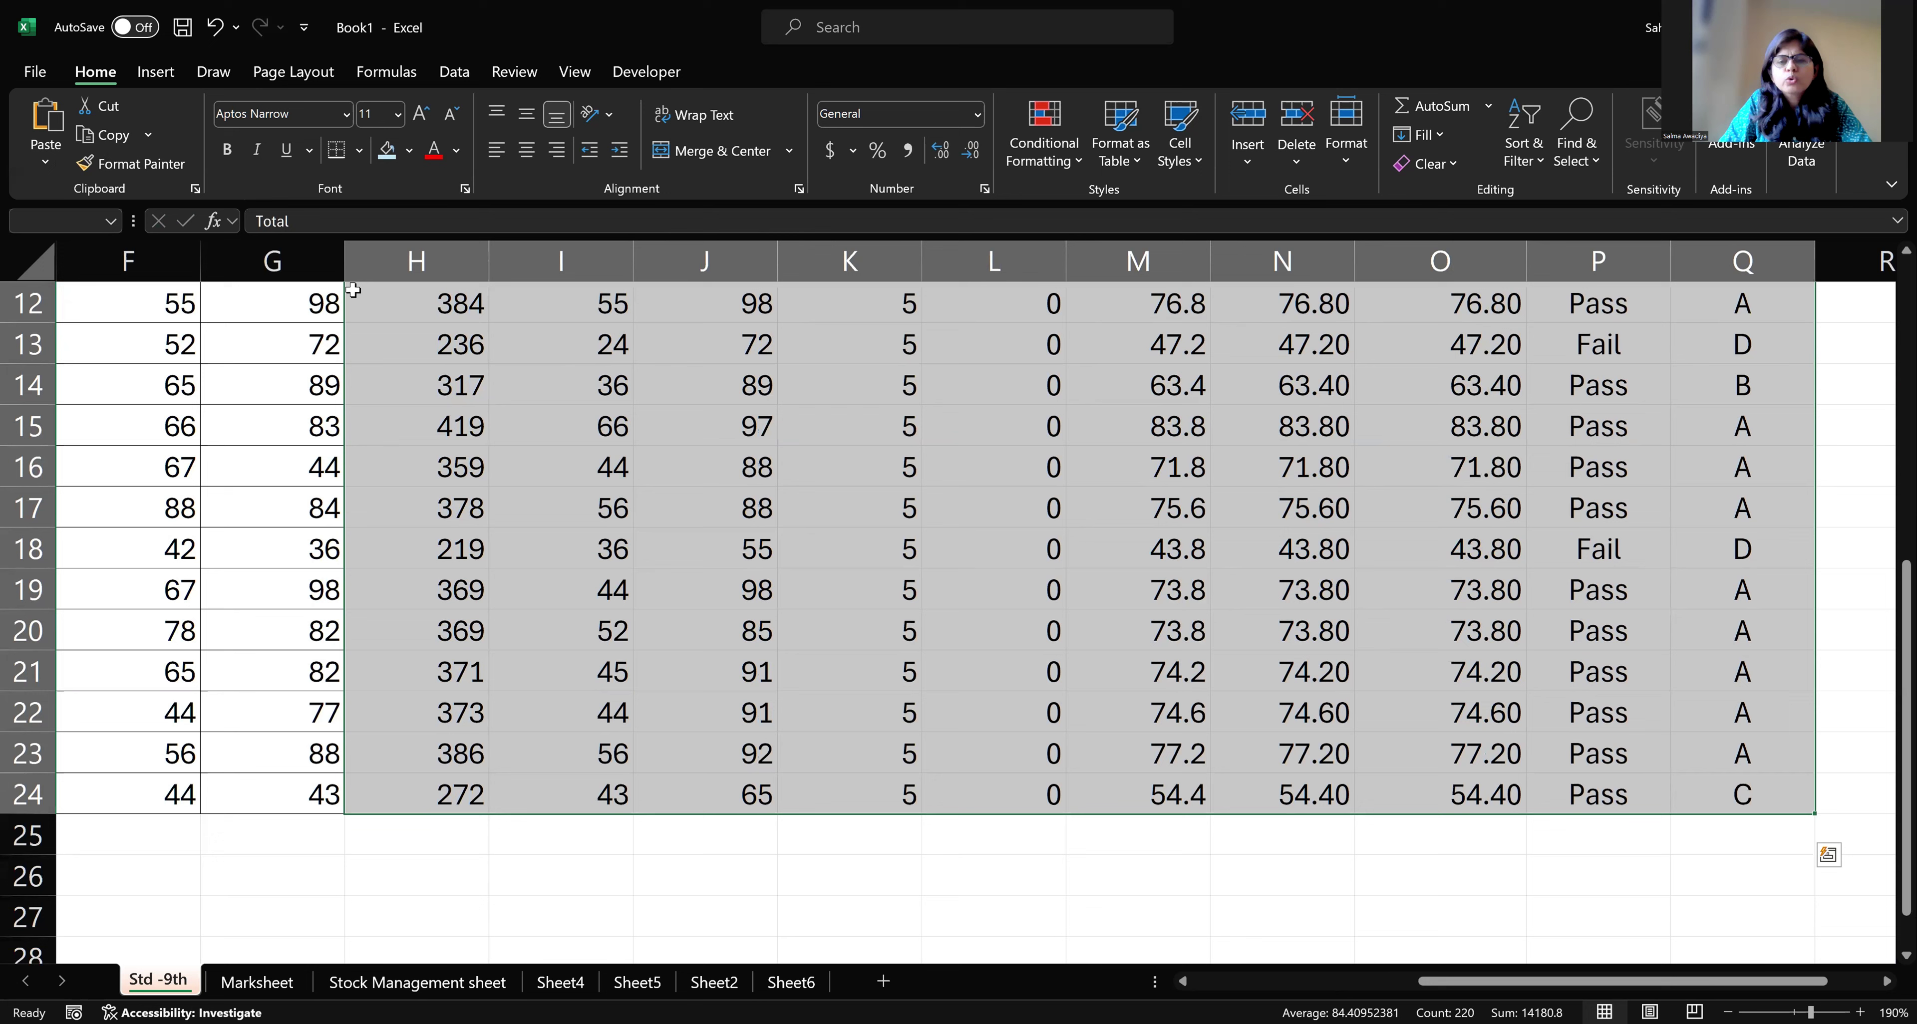
Step: Apply a grey theme fill to the selected Total-to-Grade results block for all students
{"action": "left_click", "coordinate": [409, 152]}
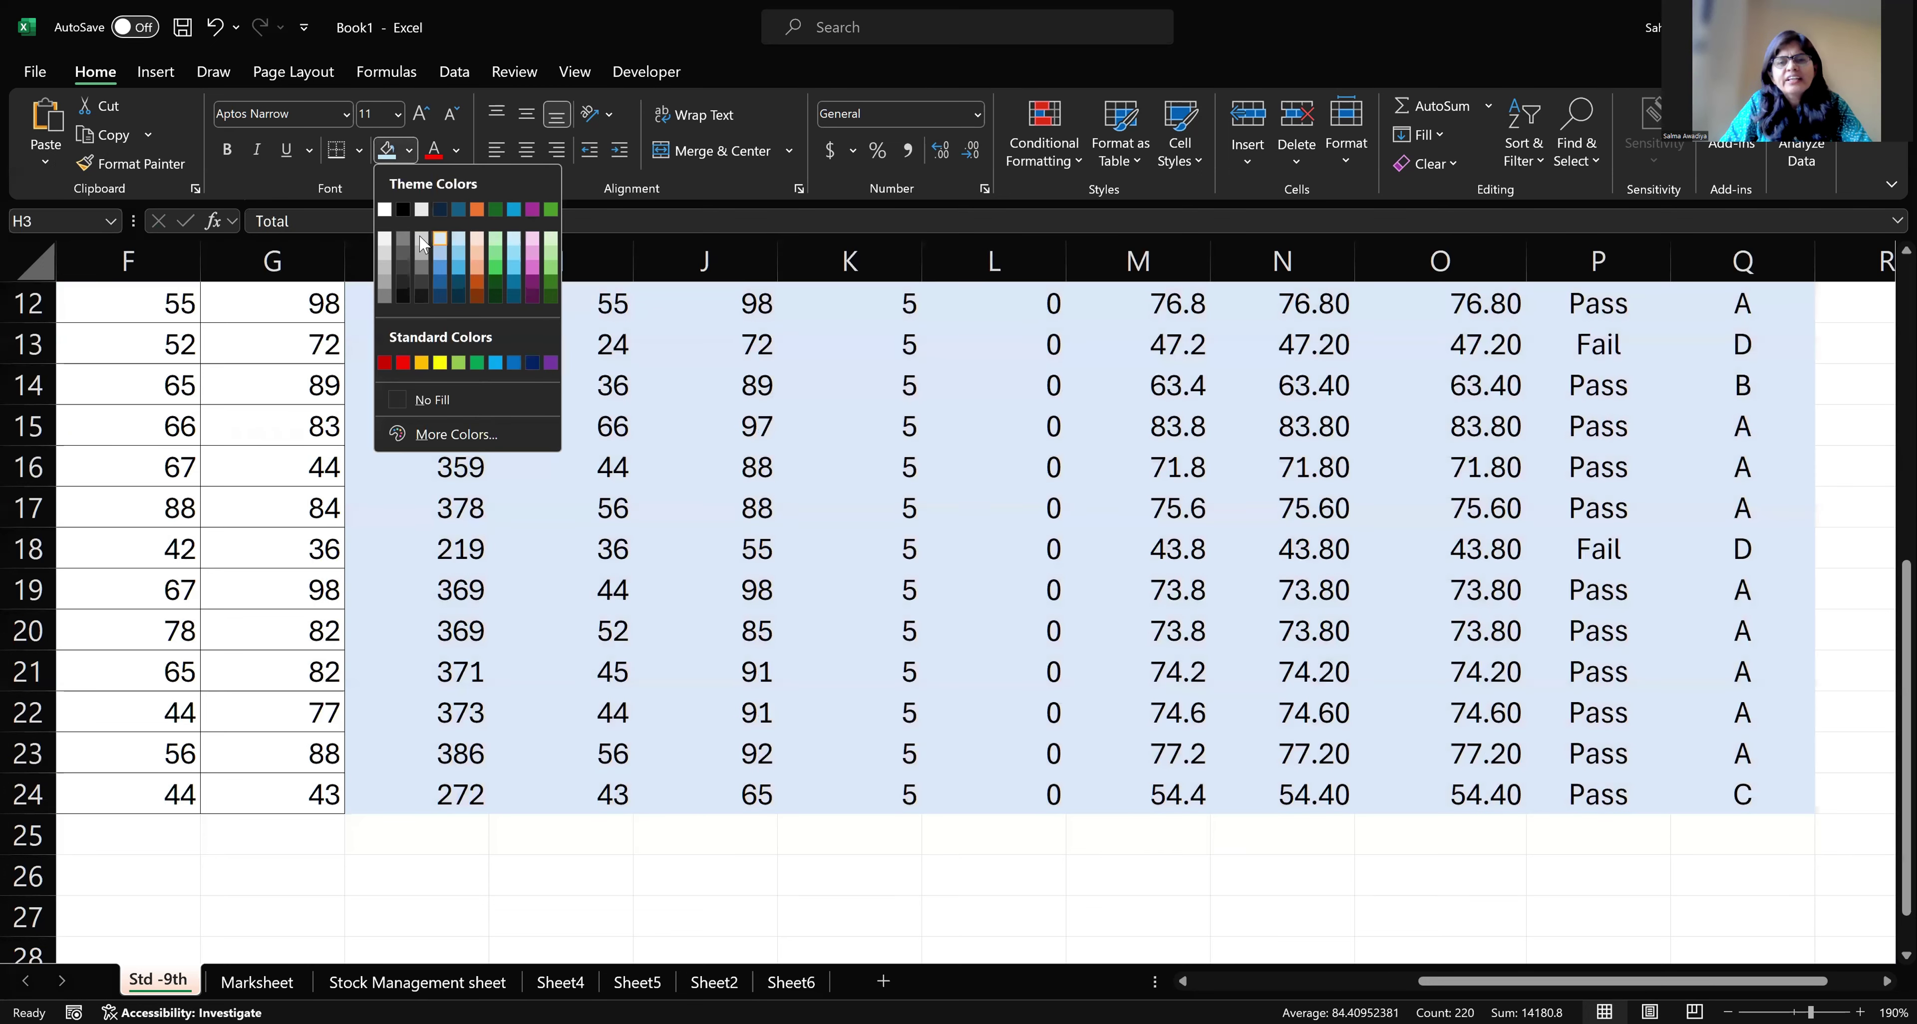
{"action": "left_click", "coordinate": [422, 242]}
{"action": "scroll", "coordinate": [1476, 983], "scroll_direction": "up", "scroll_amount": 4}
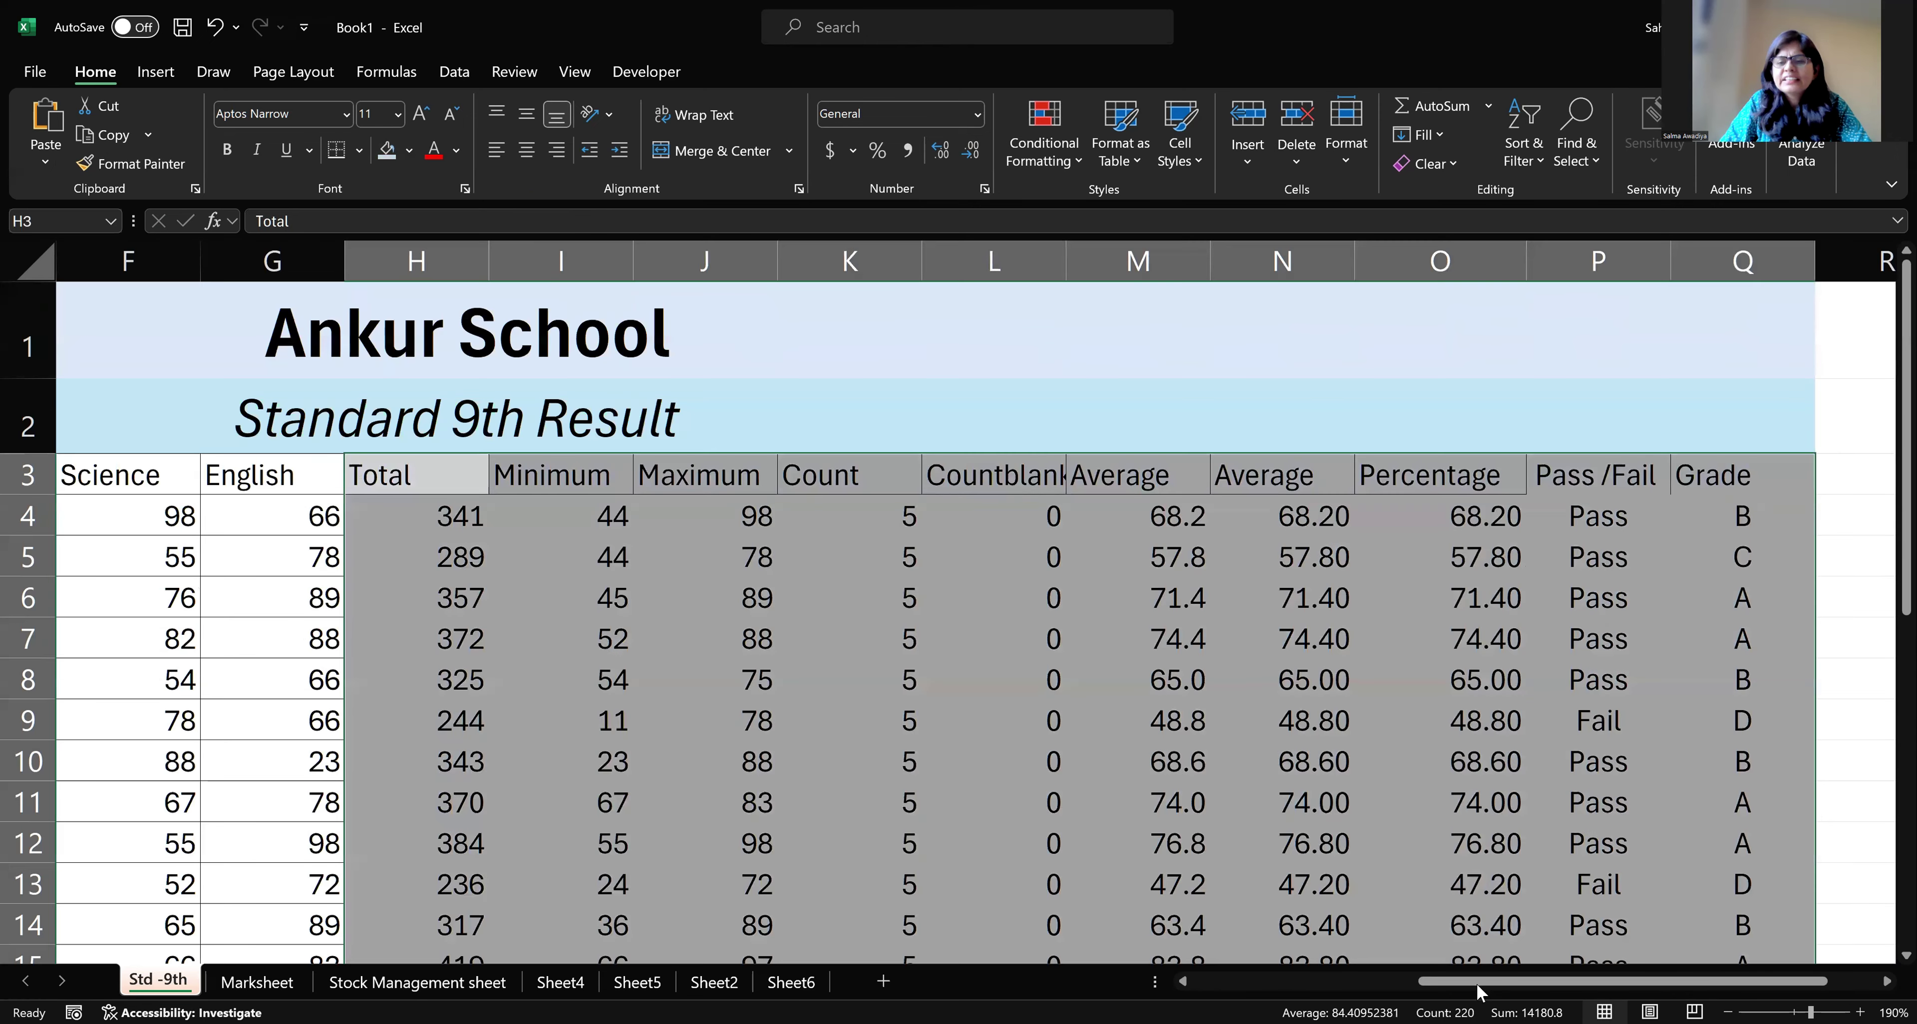
{"action": "left_click", "coordinate": [1231, 984]}
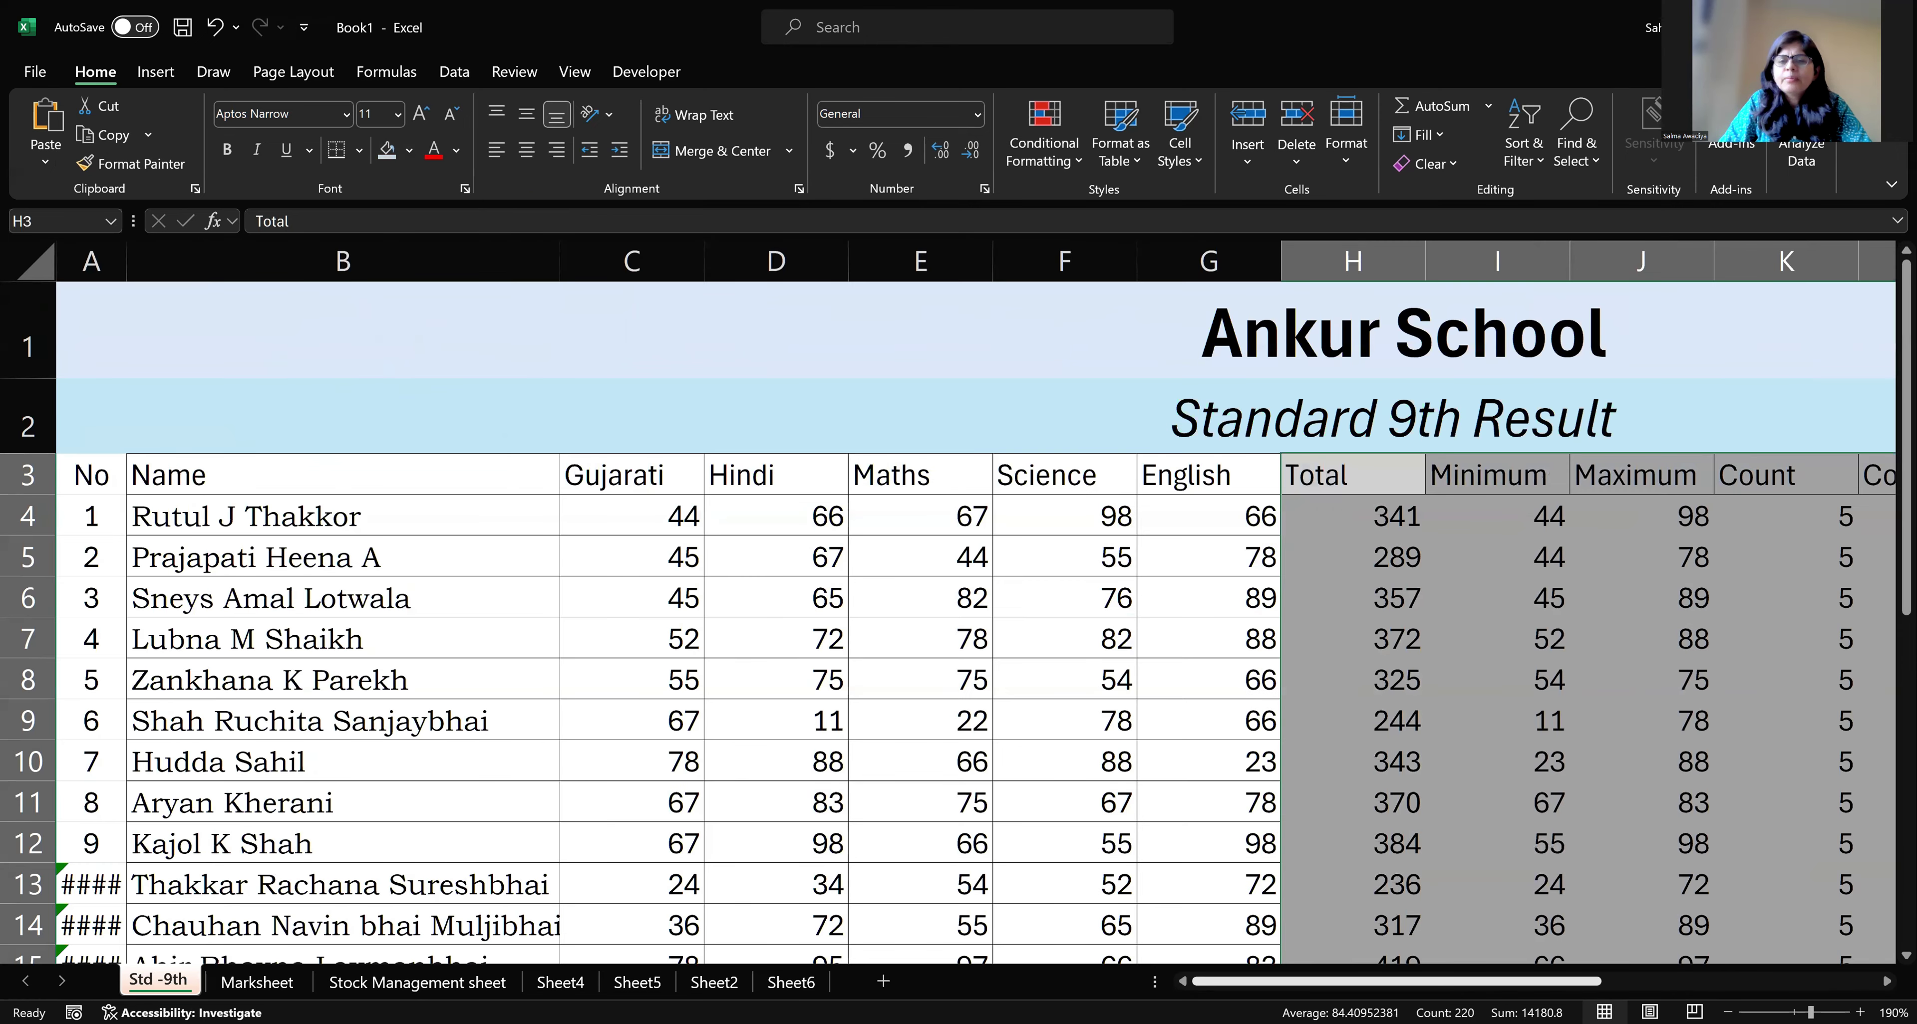
{"action": "scroll", "coordinate": [992, 949], "scroll_direction": "right", "scroll_amount": 2}
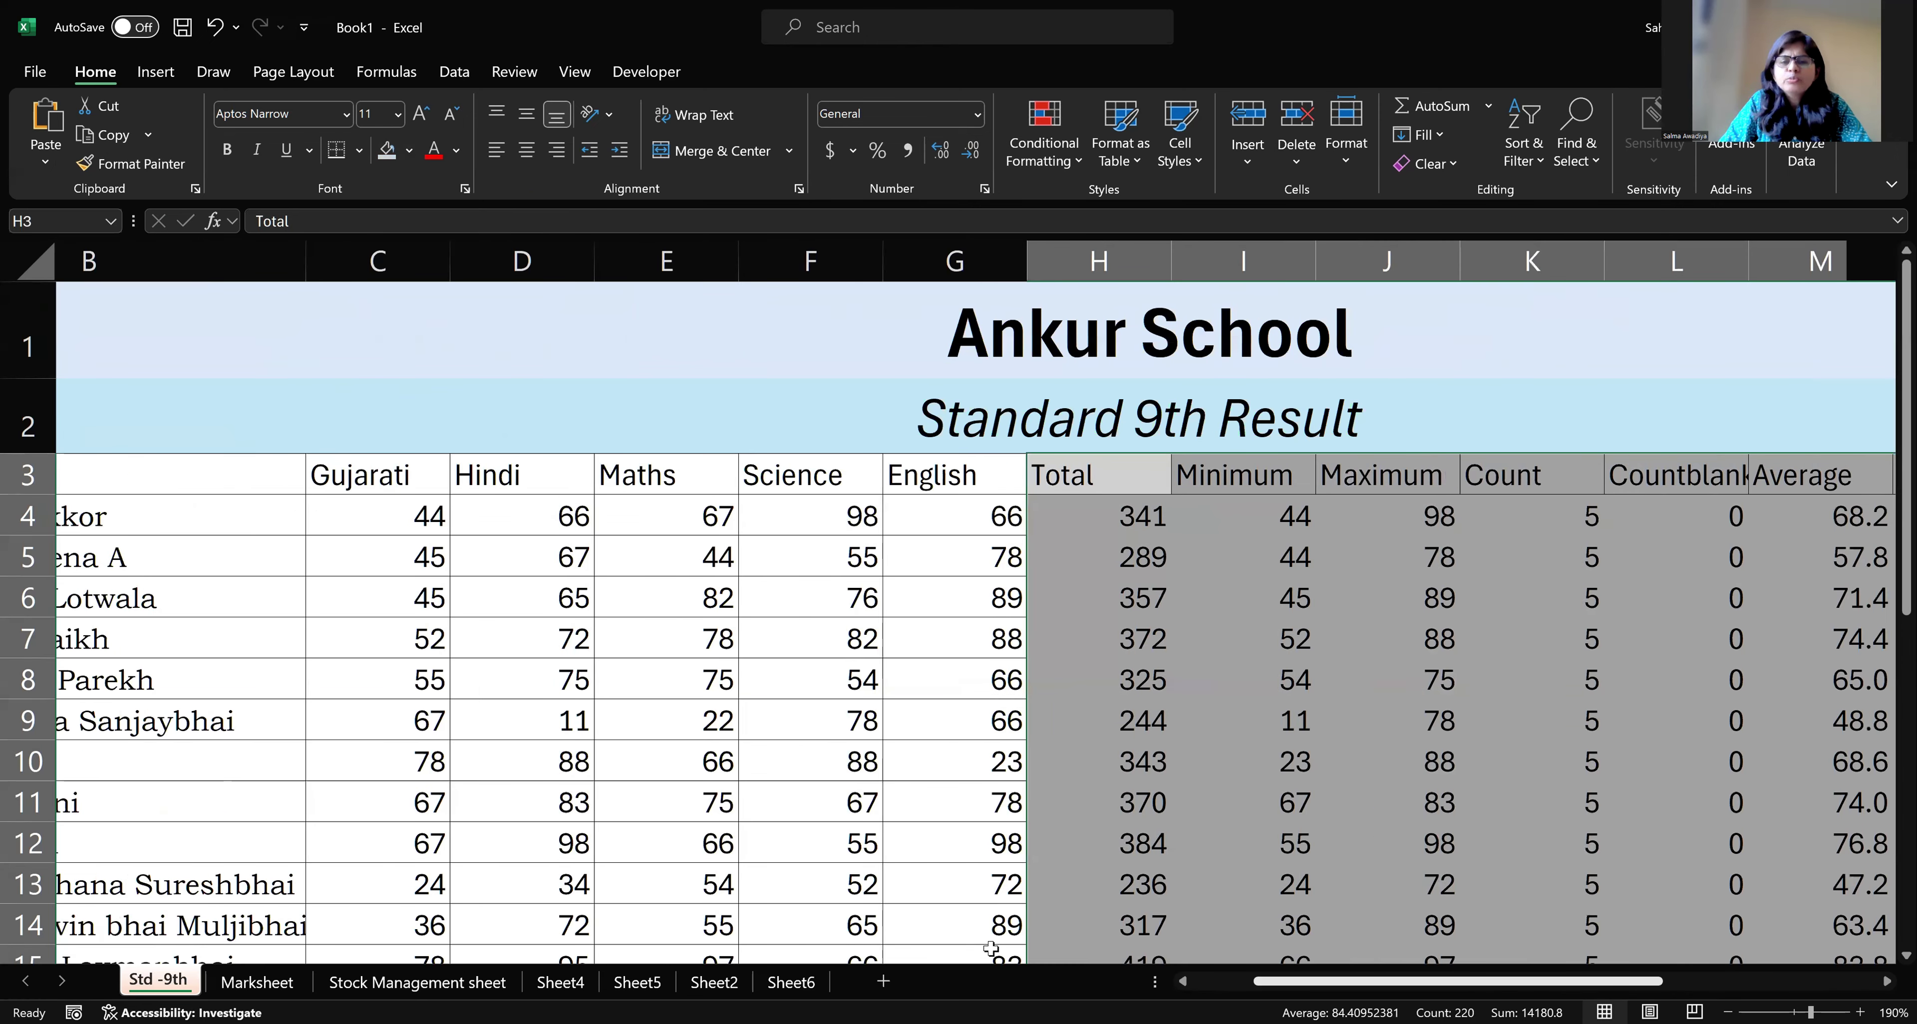
{"action": "scroll", "coordinate": [293, 646], "scroll_direction": "left", "scroll_amount": 2}
{"action": "scroll", "coordinate": [290, 651], "scroll_direction": "down", "scroll_amount": 3}
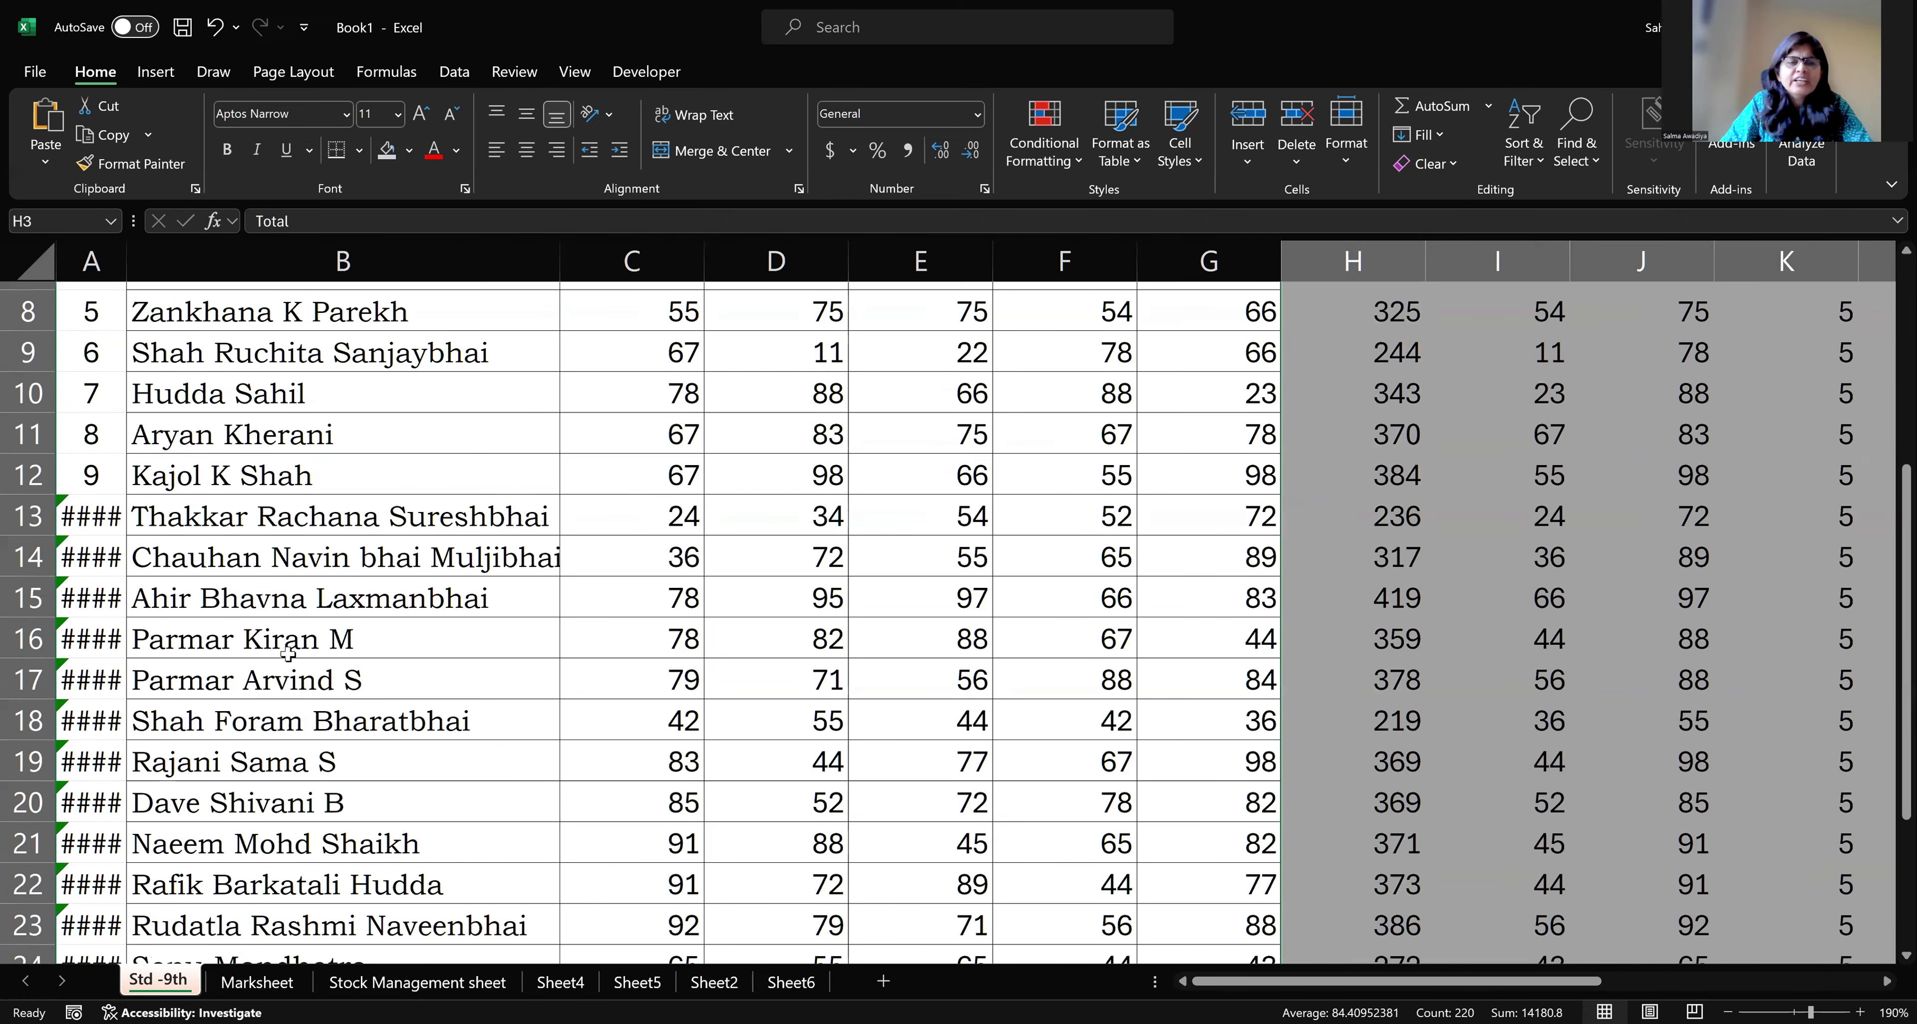
Step: Fill the serial numbering in column A down to the last student
{"action": "left_click", "coordinate": [75, 469]}
{"action": "double_click", "coordinate": [127, 493]}
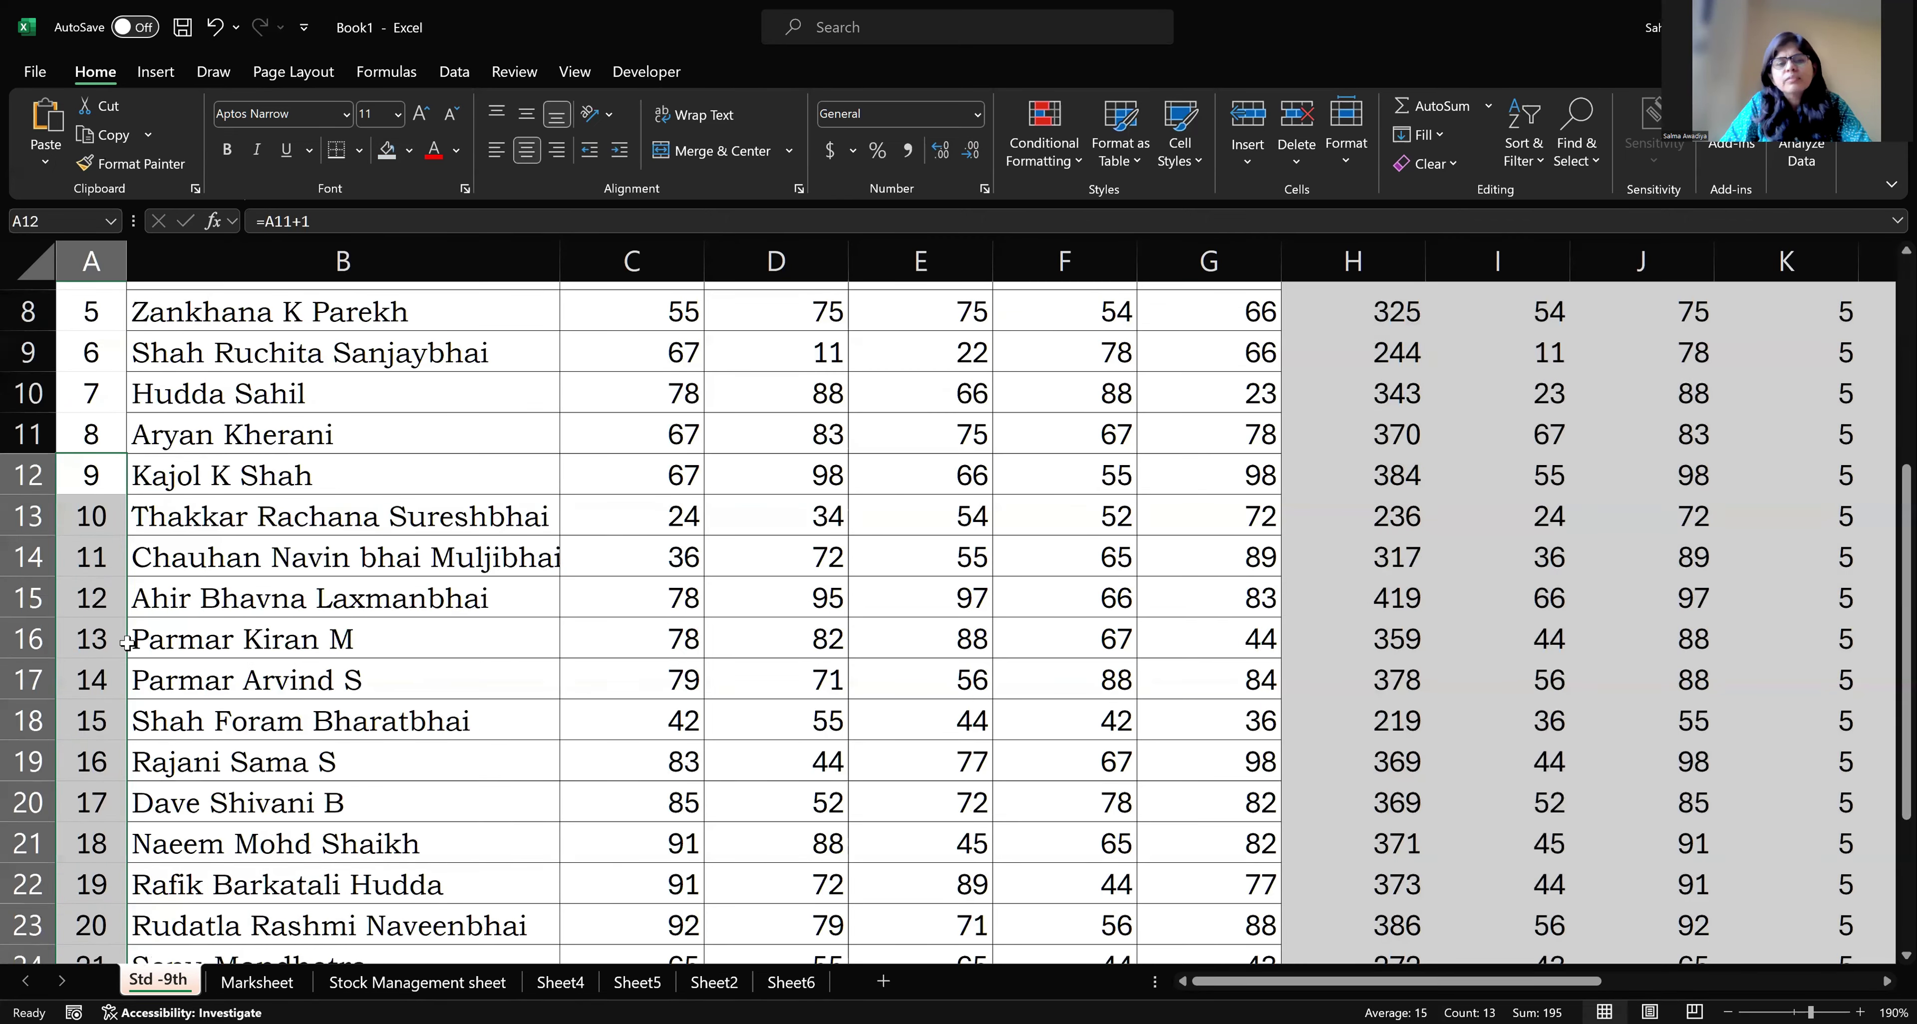
{"action": "scroll", "coordinate": [126, 642], "scroll_direction": "down", "scroll_amount": 4}
Step: Enter the labels Total, Minimum and Maximum below the last student name in column B
{"action": "left_click", "coordinate": [241, 515]}
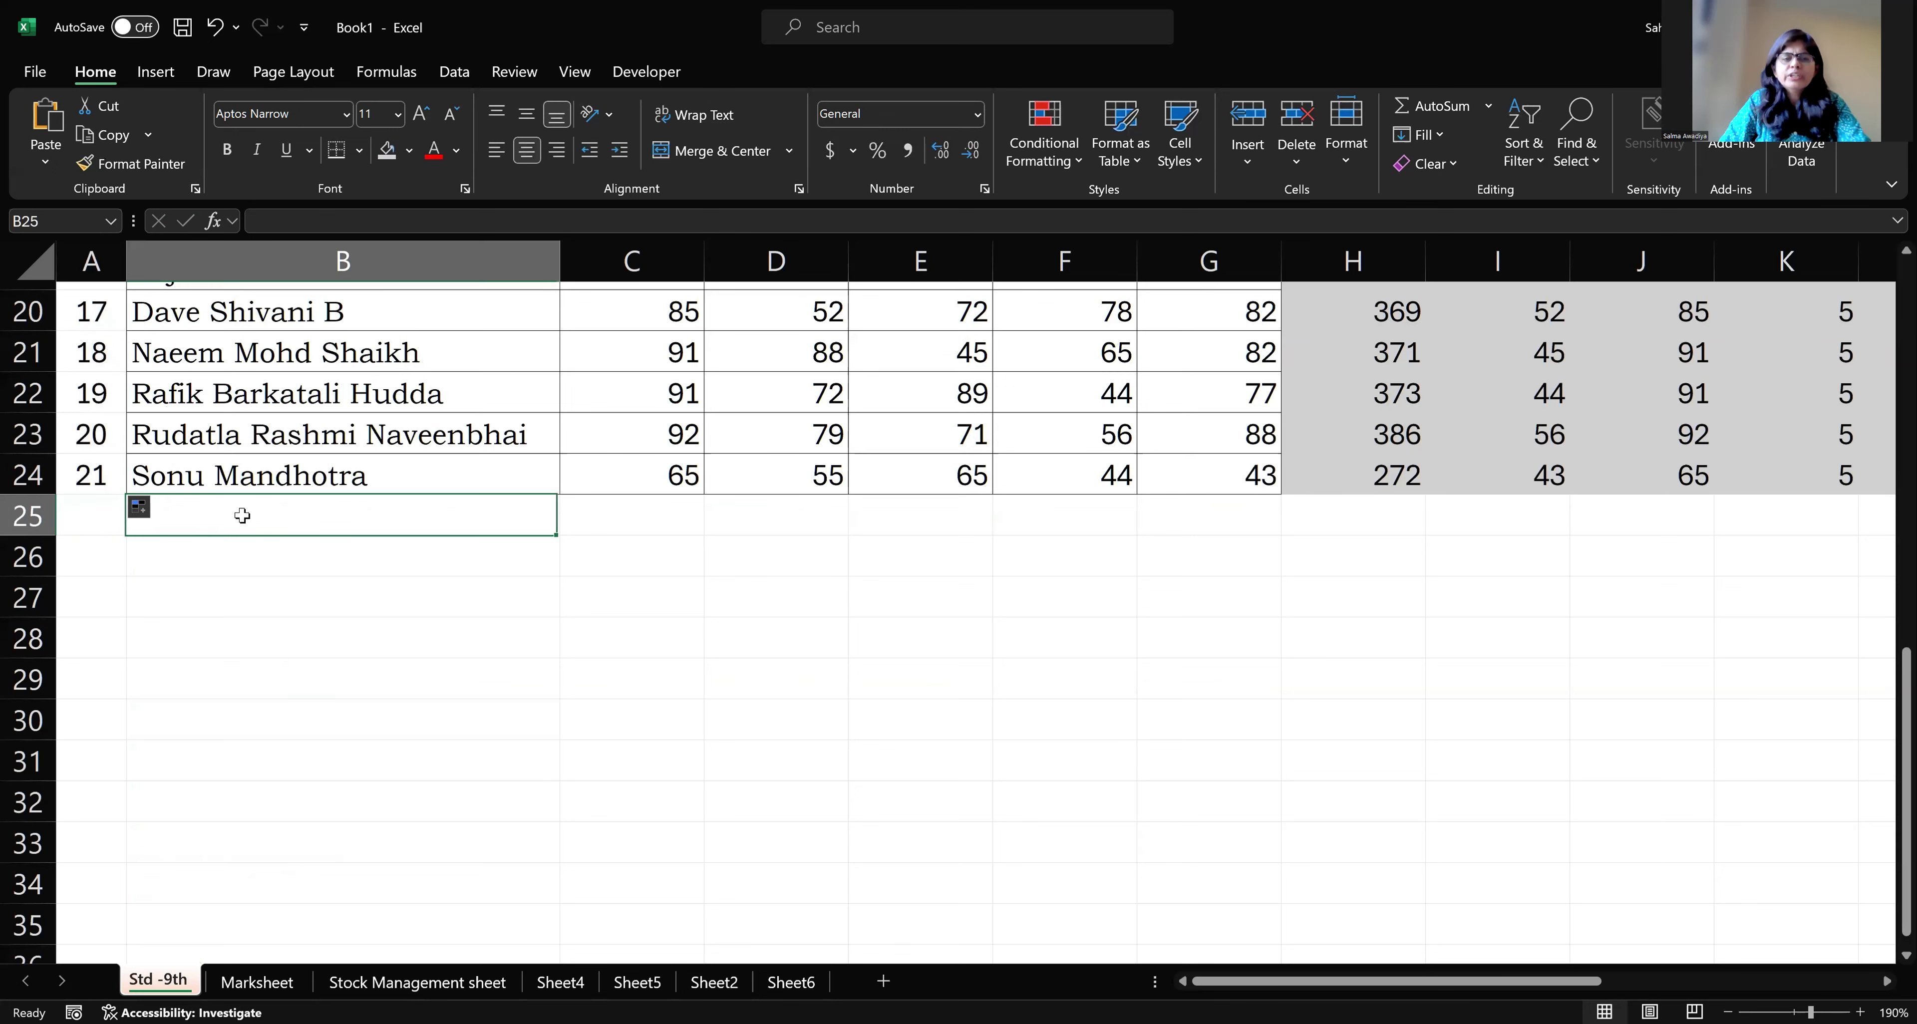
{"action": "type", "text": "Tot"}
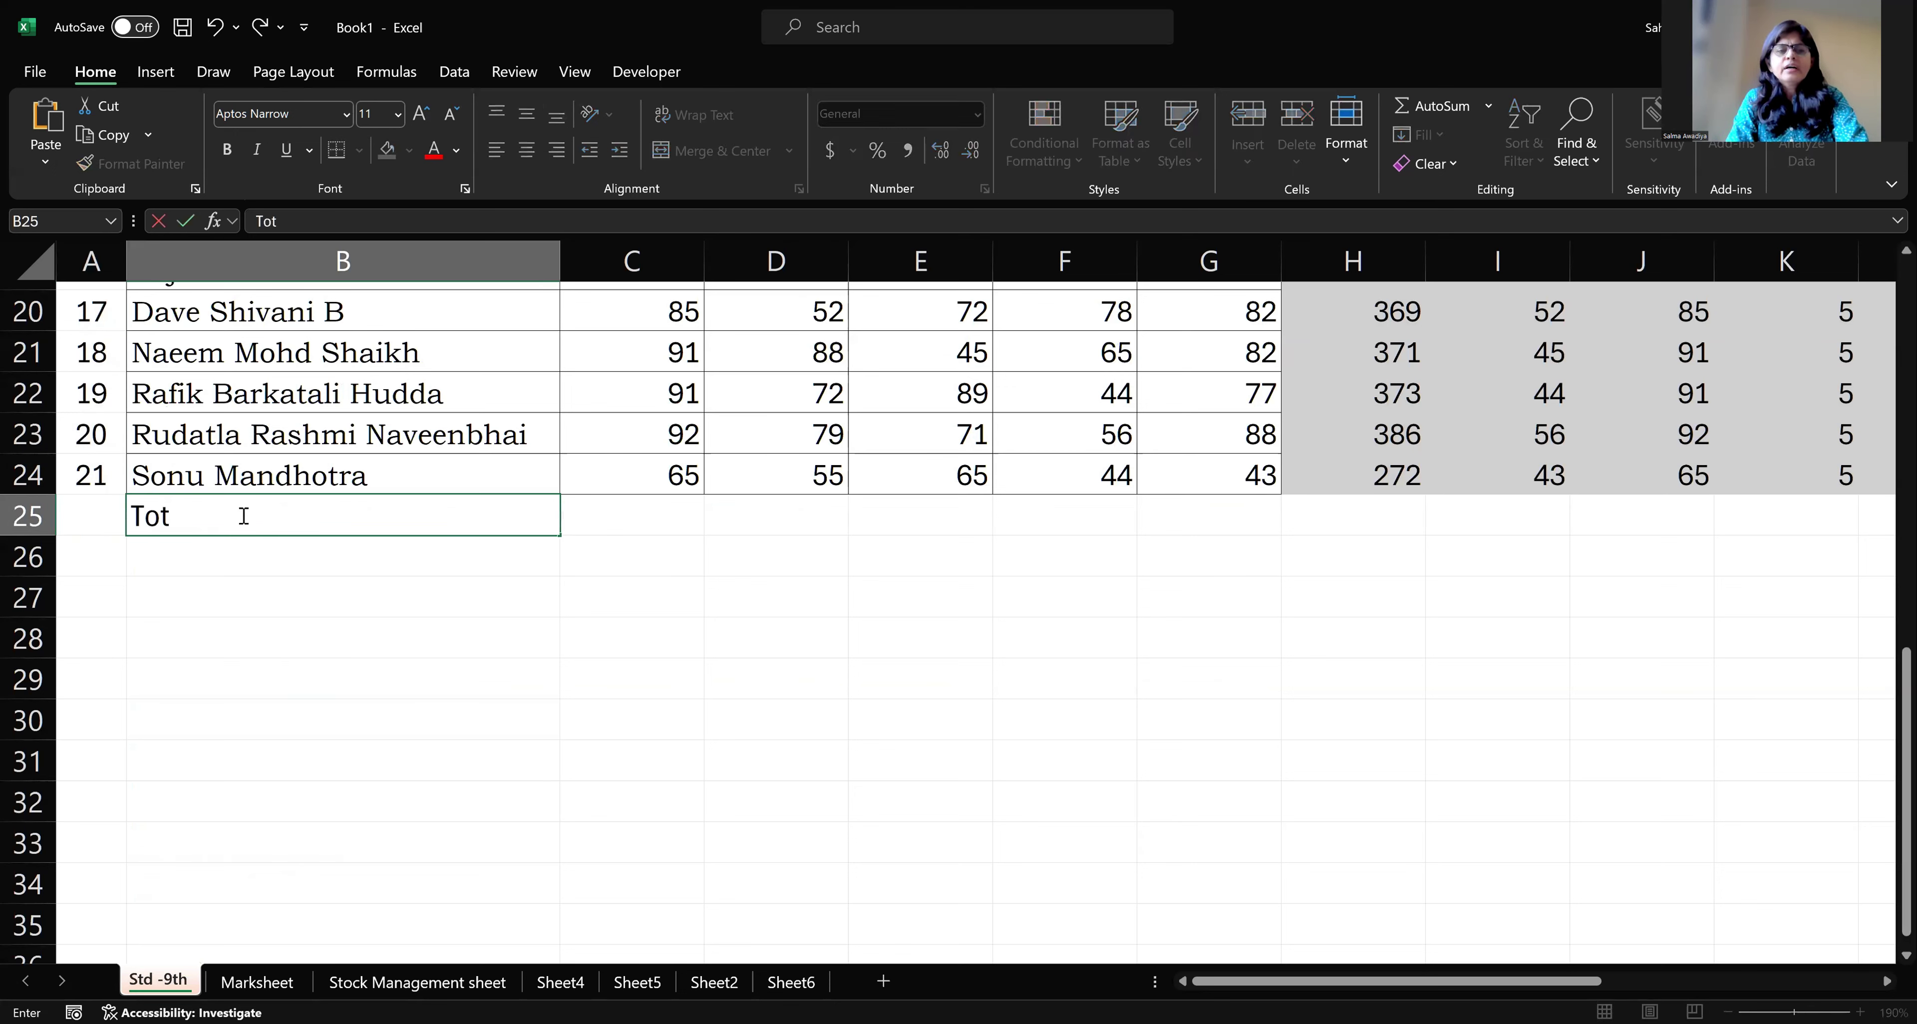
{"action": "type", "text": "al"}
{"action": "key", "text": "Return"}
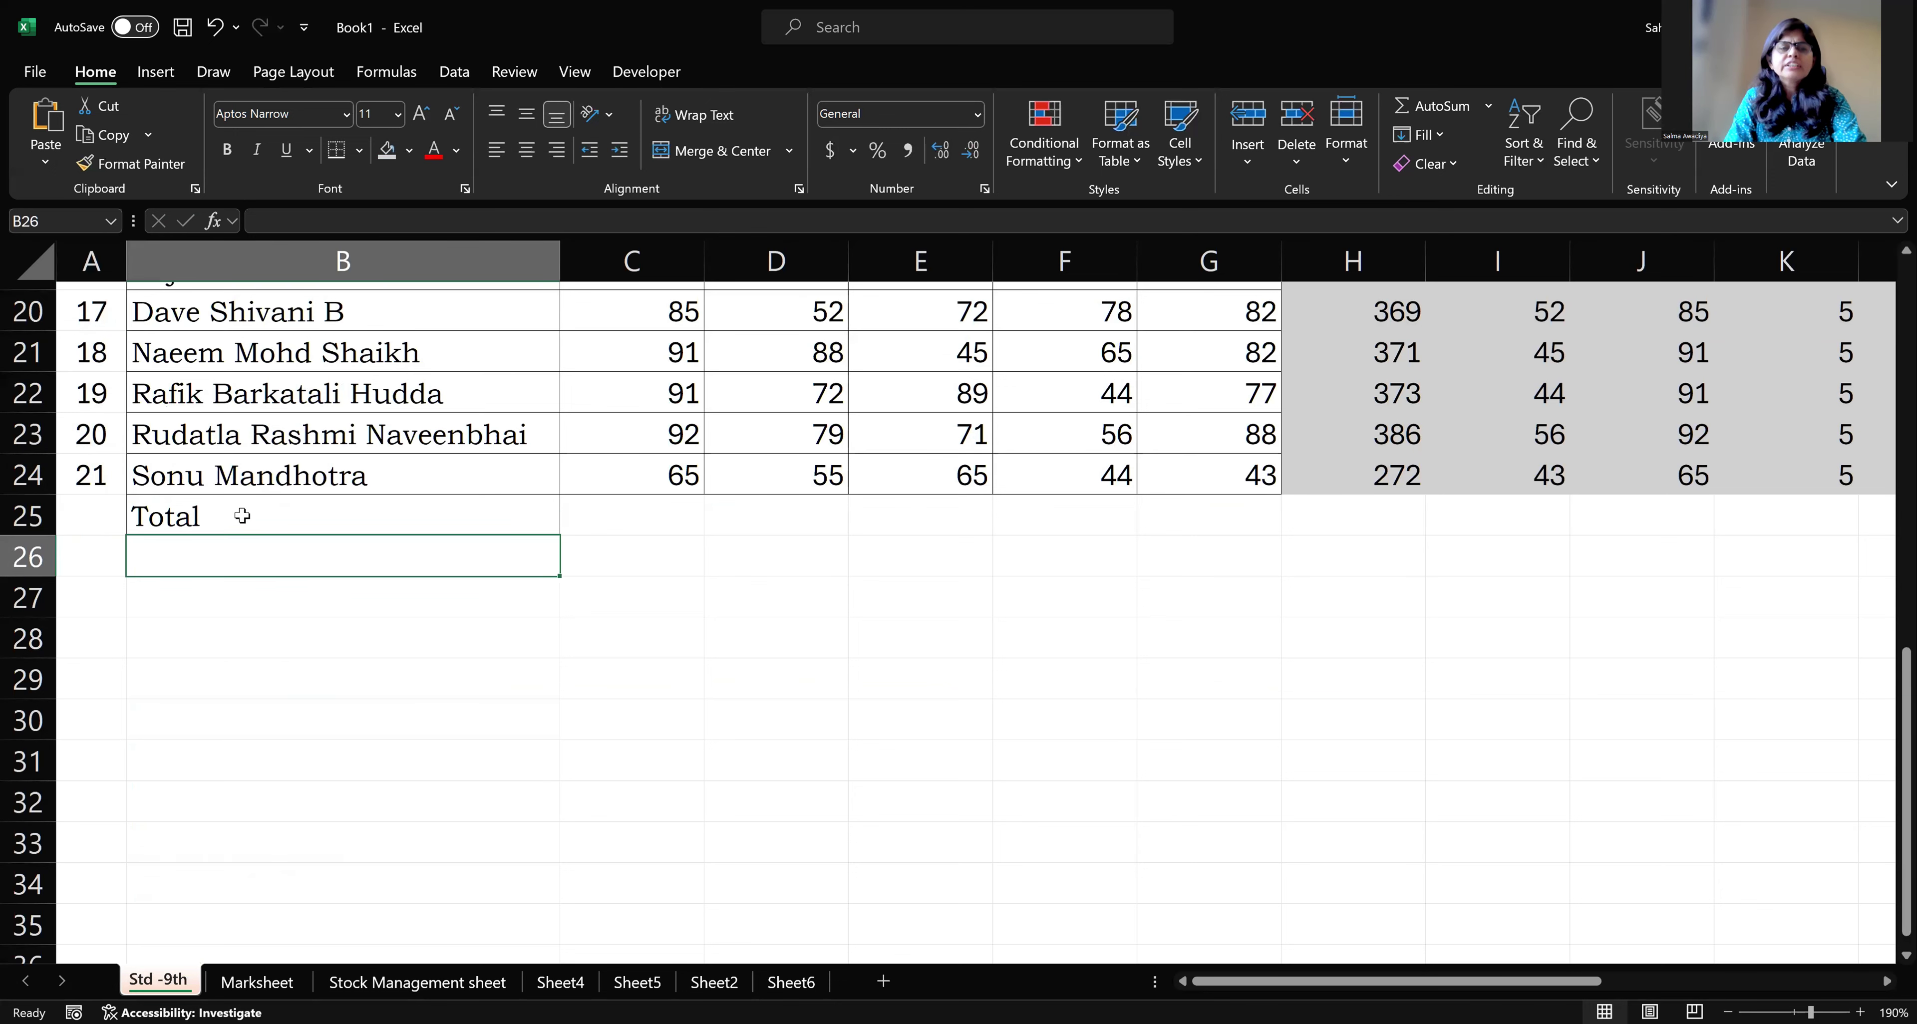
{"action": "type", "text": "Minimum"}
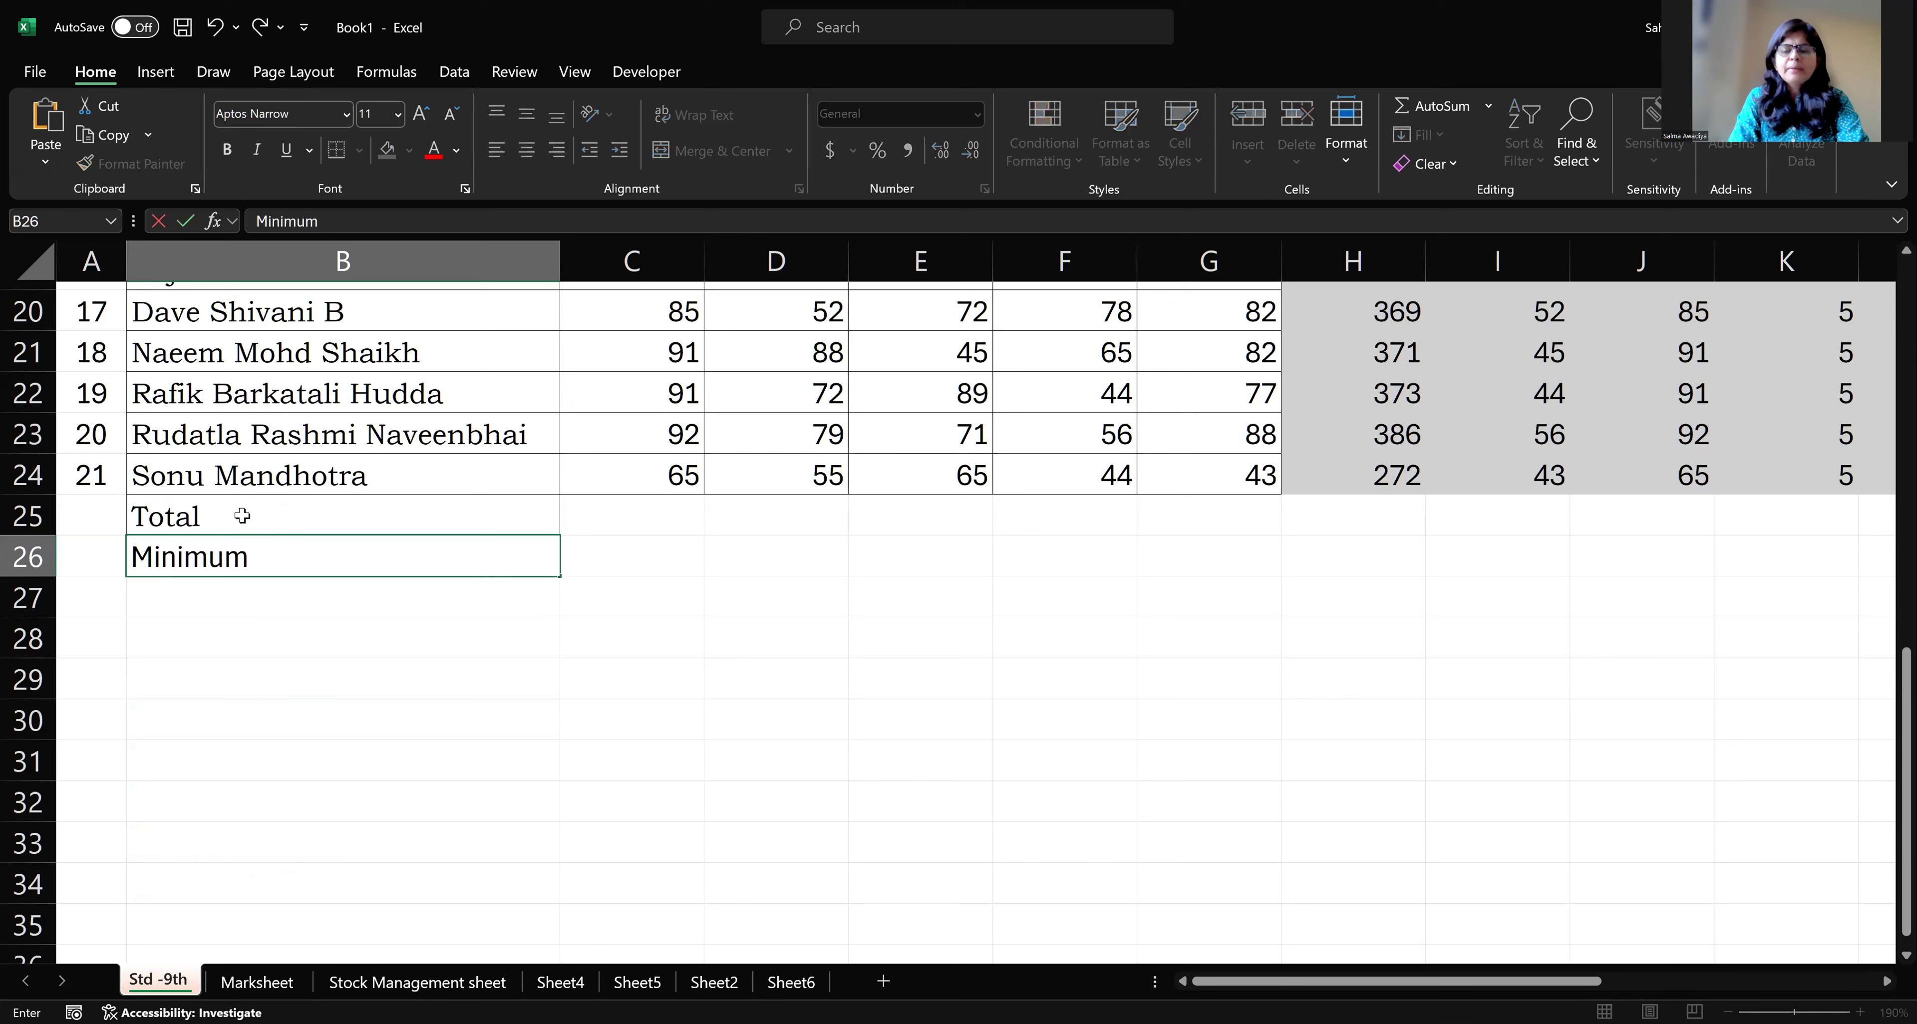
{"action": "key", "text": "Return"}
{"action": "type", "text": "Maxim"}
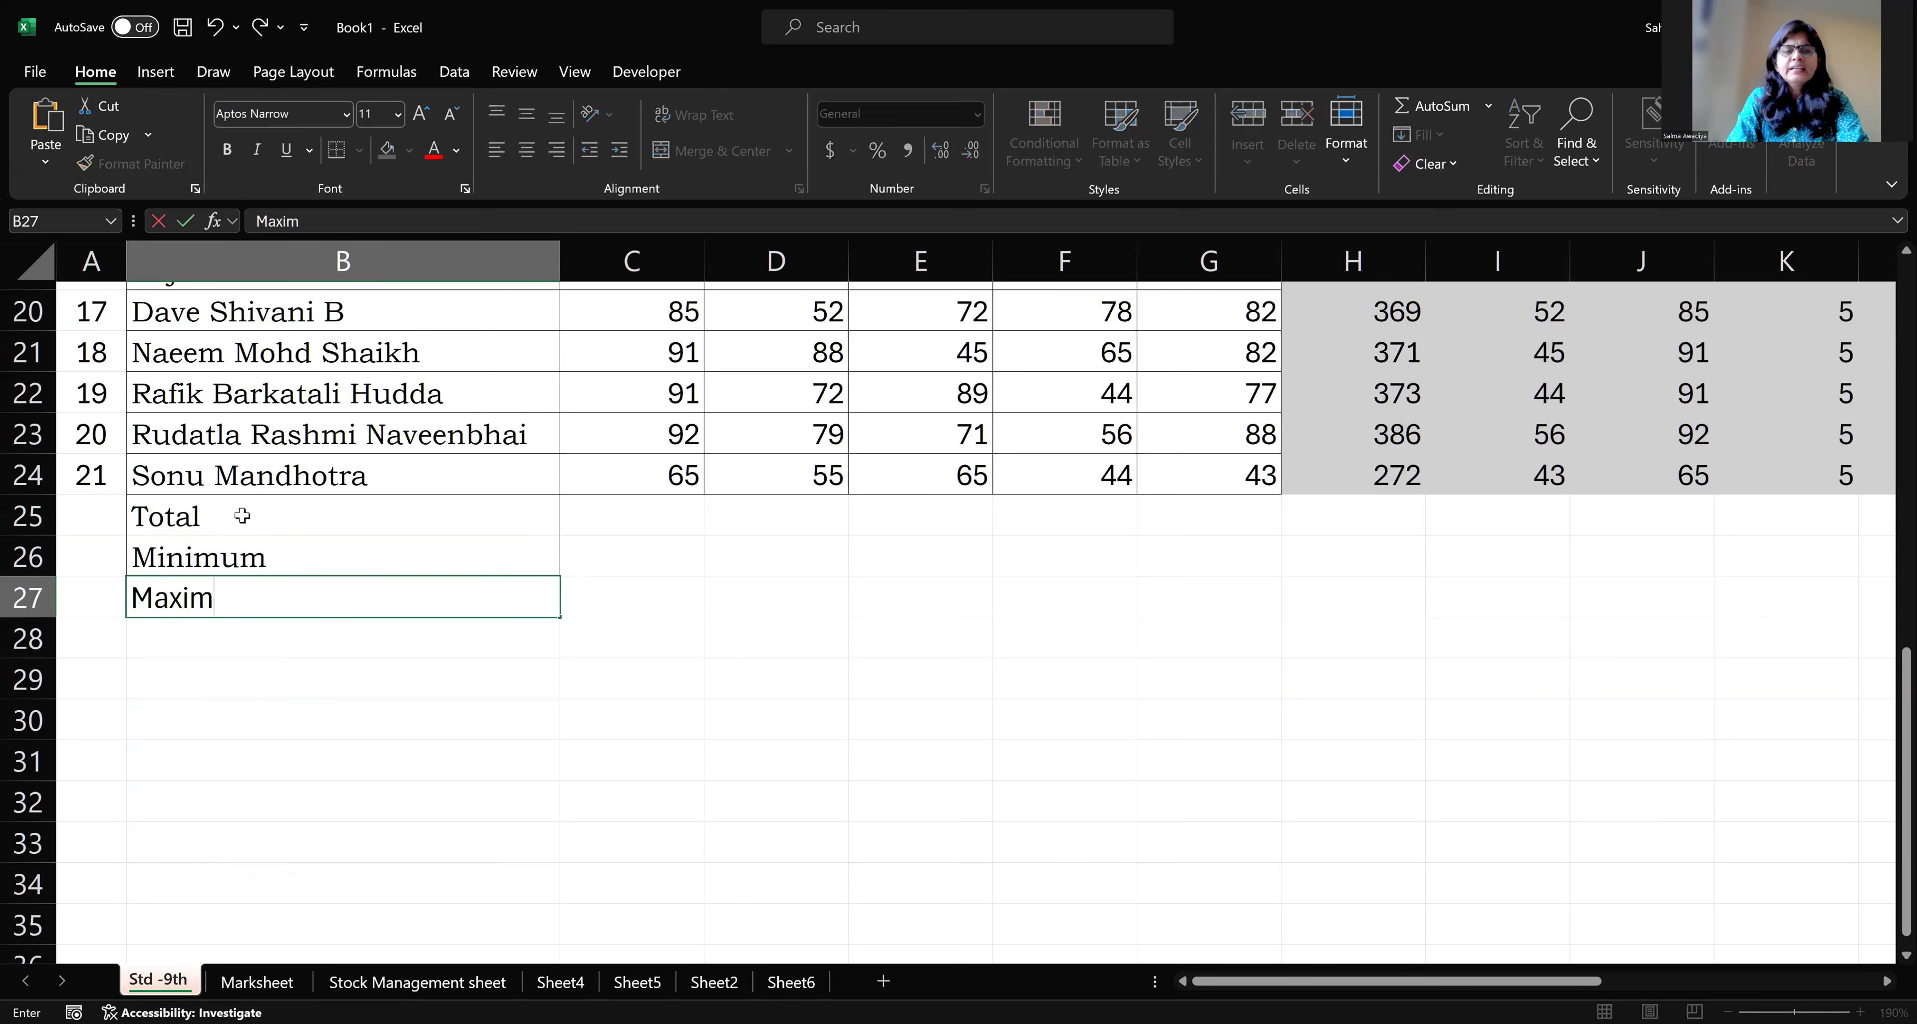
{"action": "type", "text": "umu"}
{"action": "key", "text": "Return"}
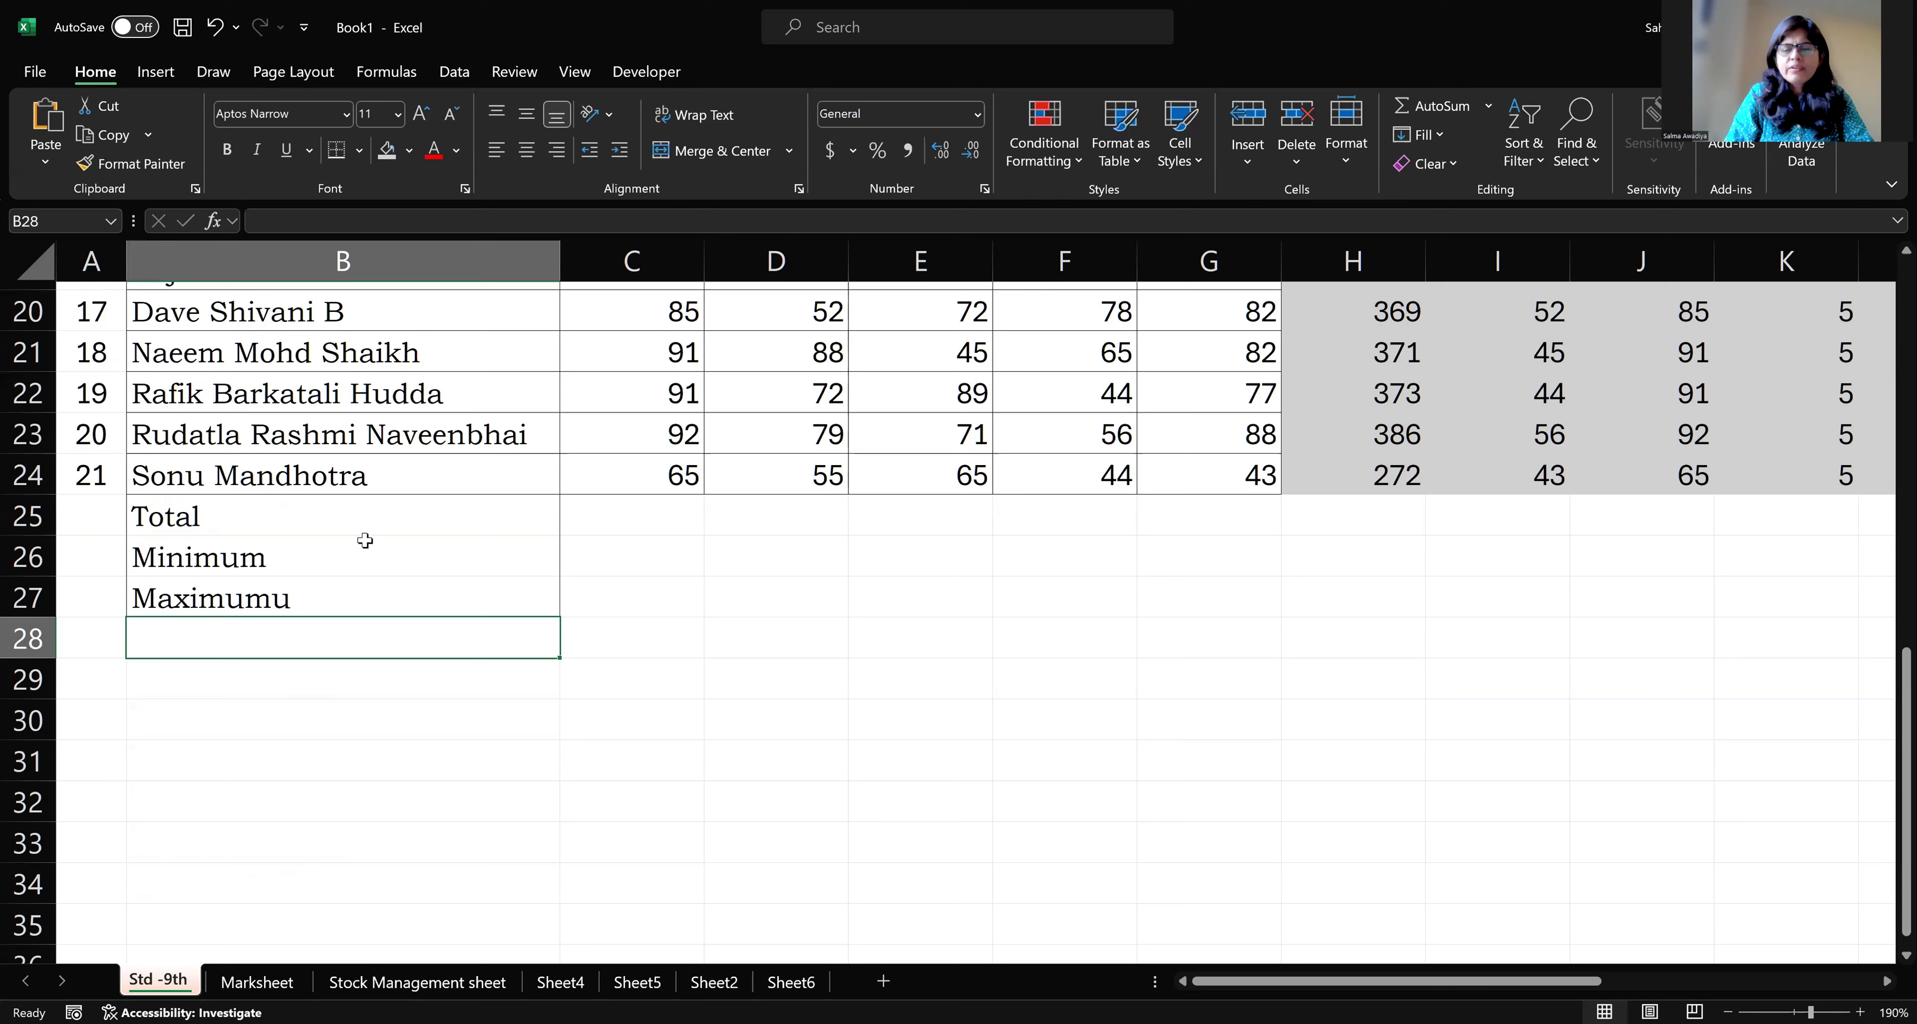
Step: Correct the misspelled 'Maximumu' label in B27 to 'Maximum'
{"action": "left_click", "coordinate": [276, 607]}
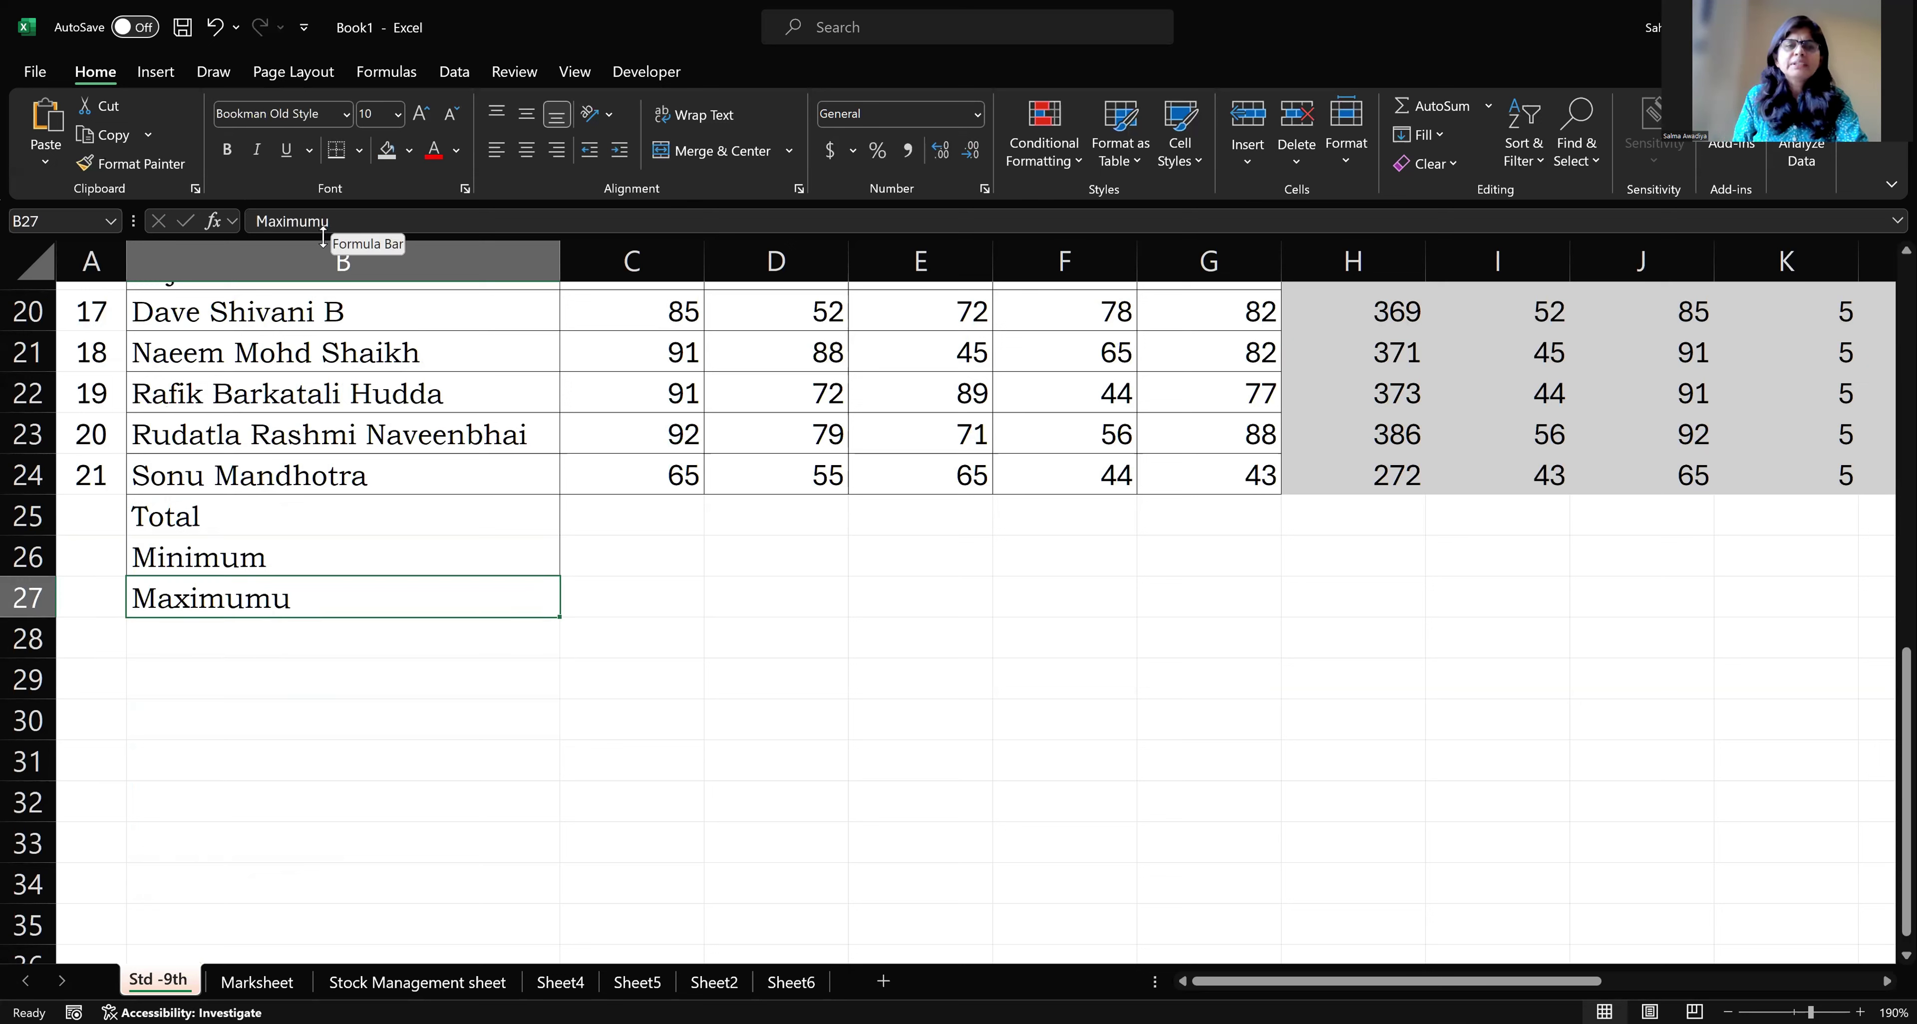
{"action": "left_click", "coordinate": [352, 222]}
{"action": "key", "text": "BackSpace"}
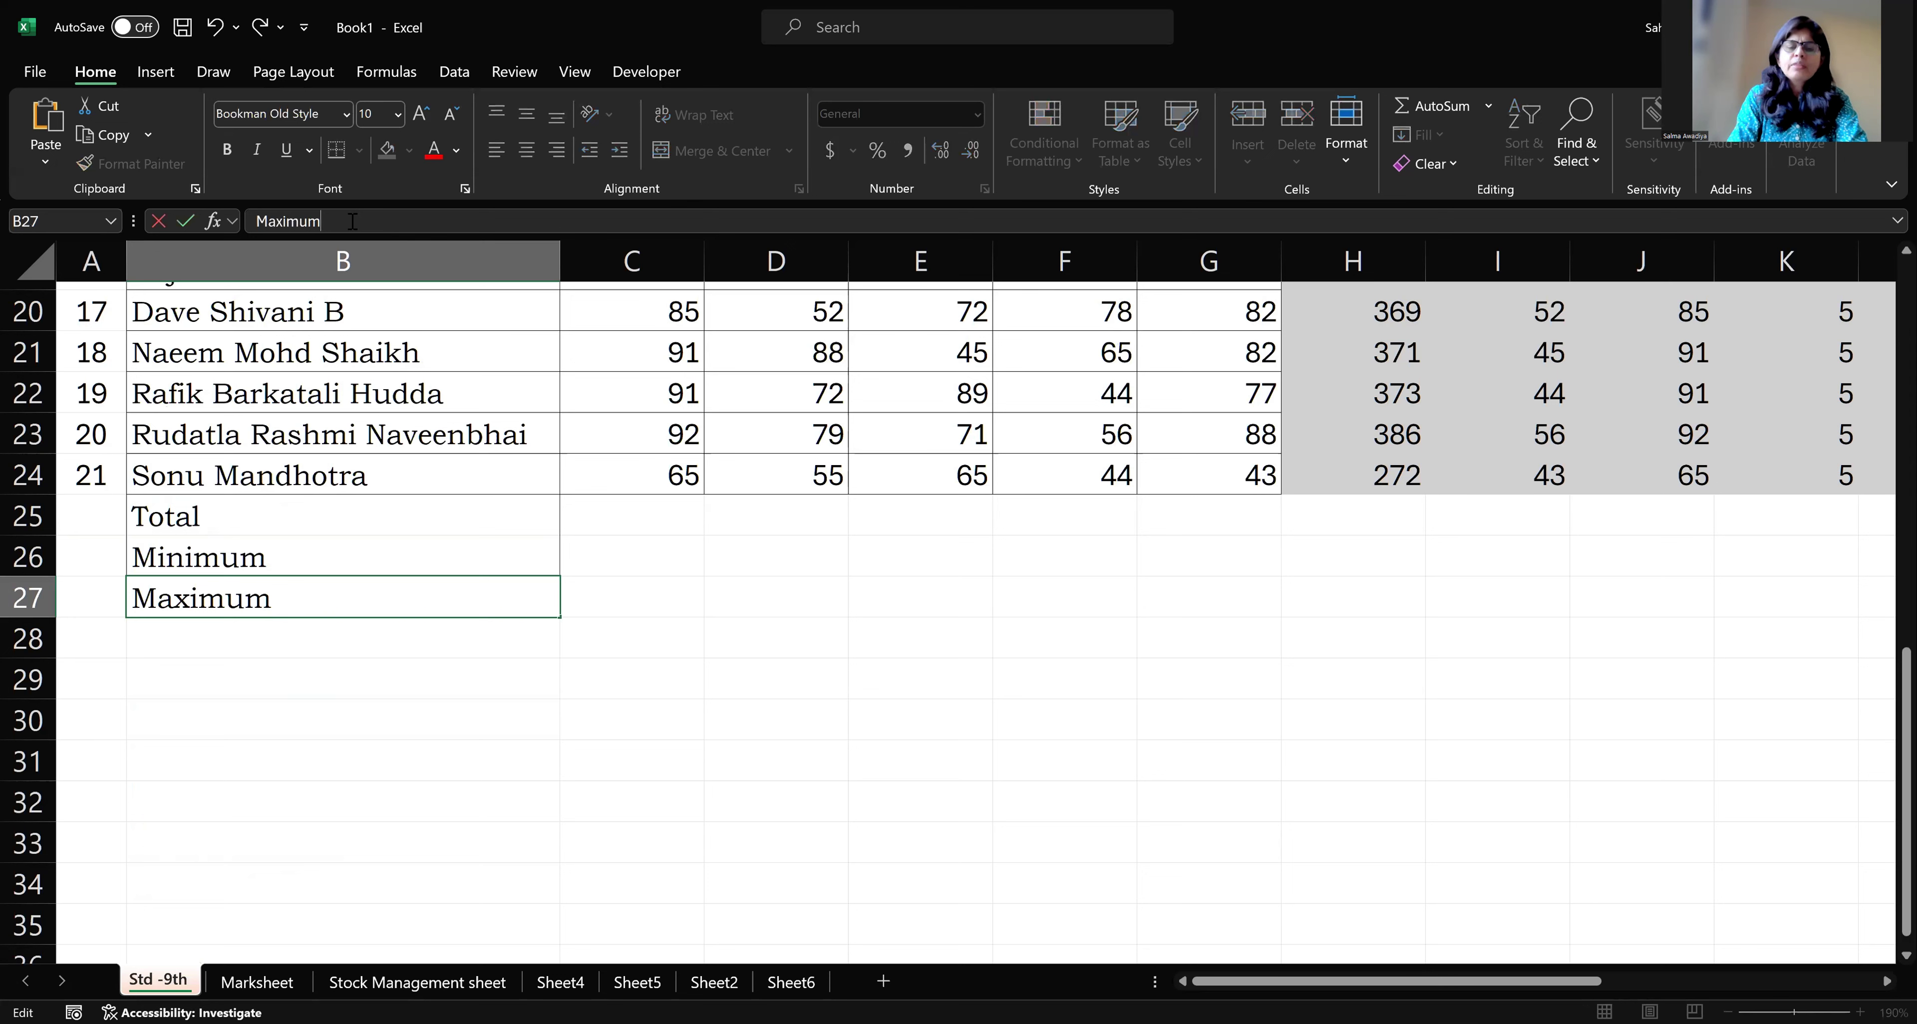
{"action": "key", "text": "Return"}
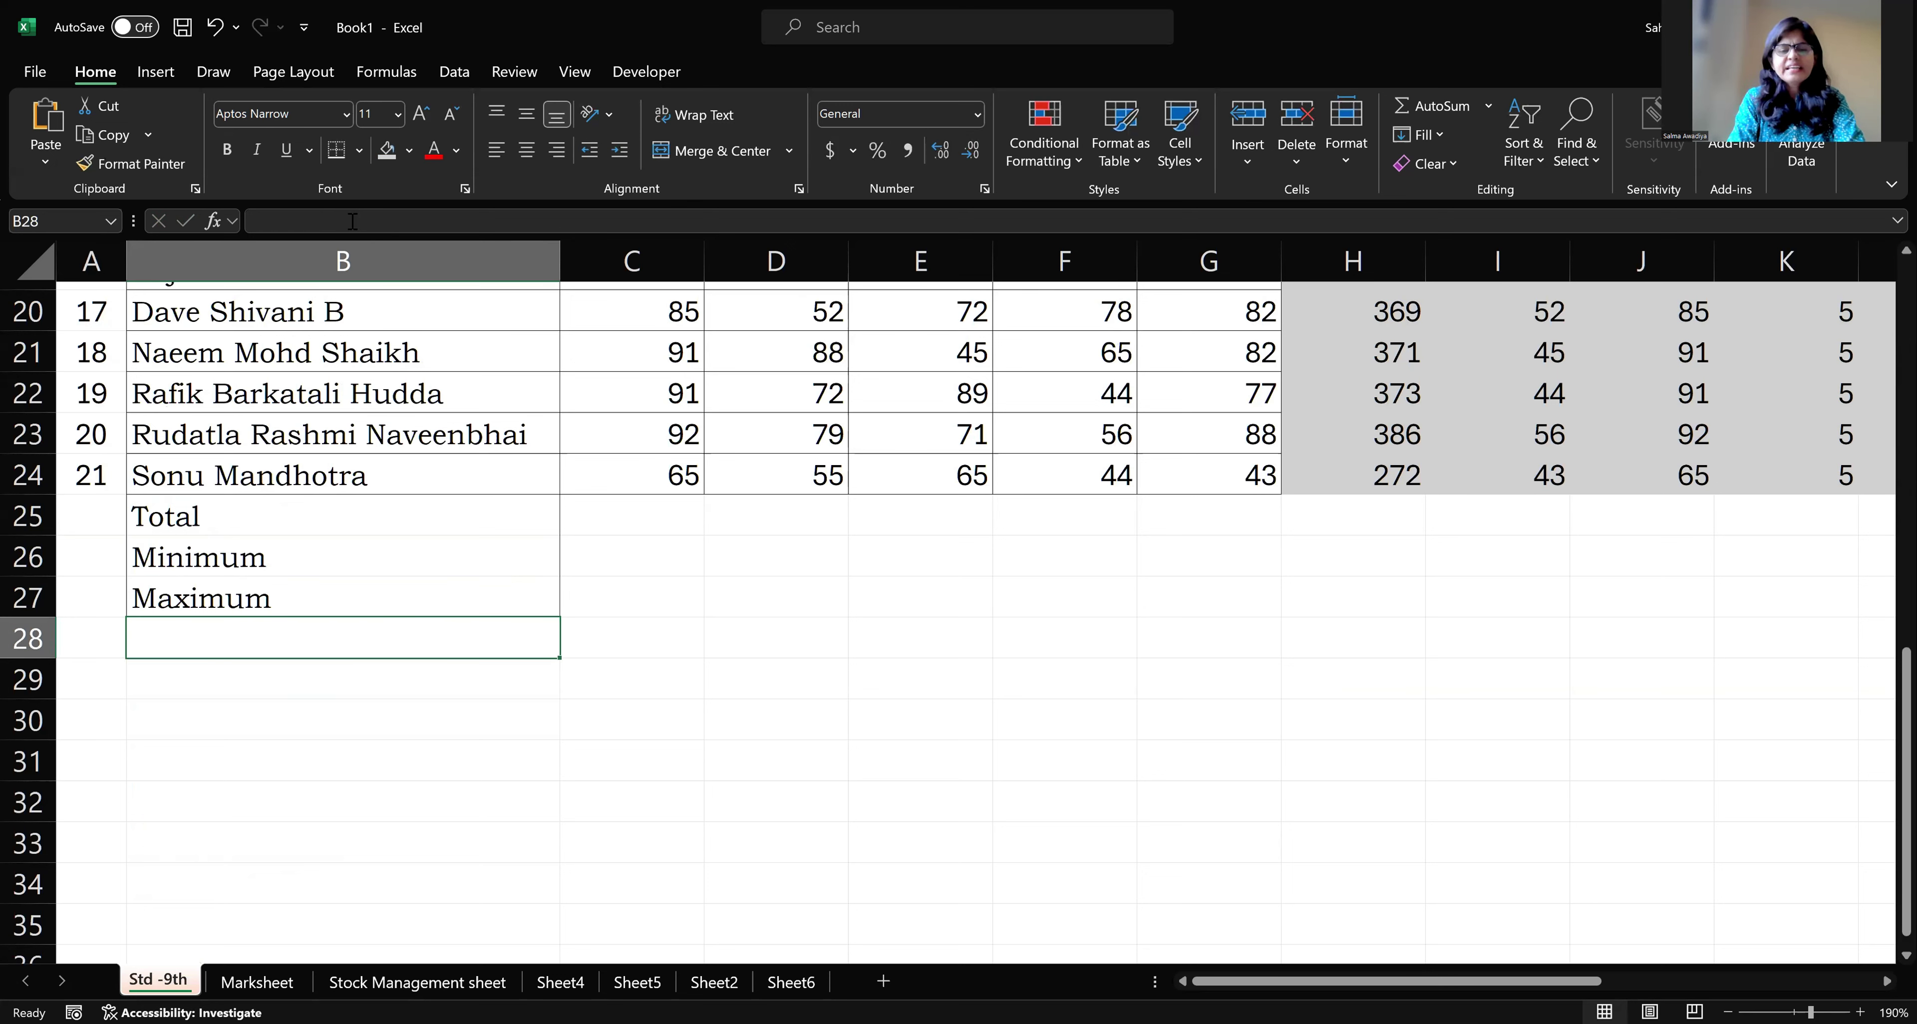
Step: Add the labels Average in B28 and B29 and Percentage in B30
{"action": "type", "text": "Average"}
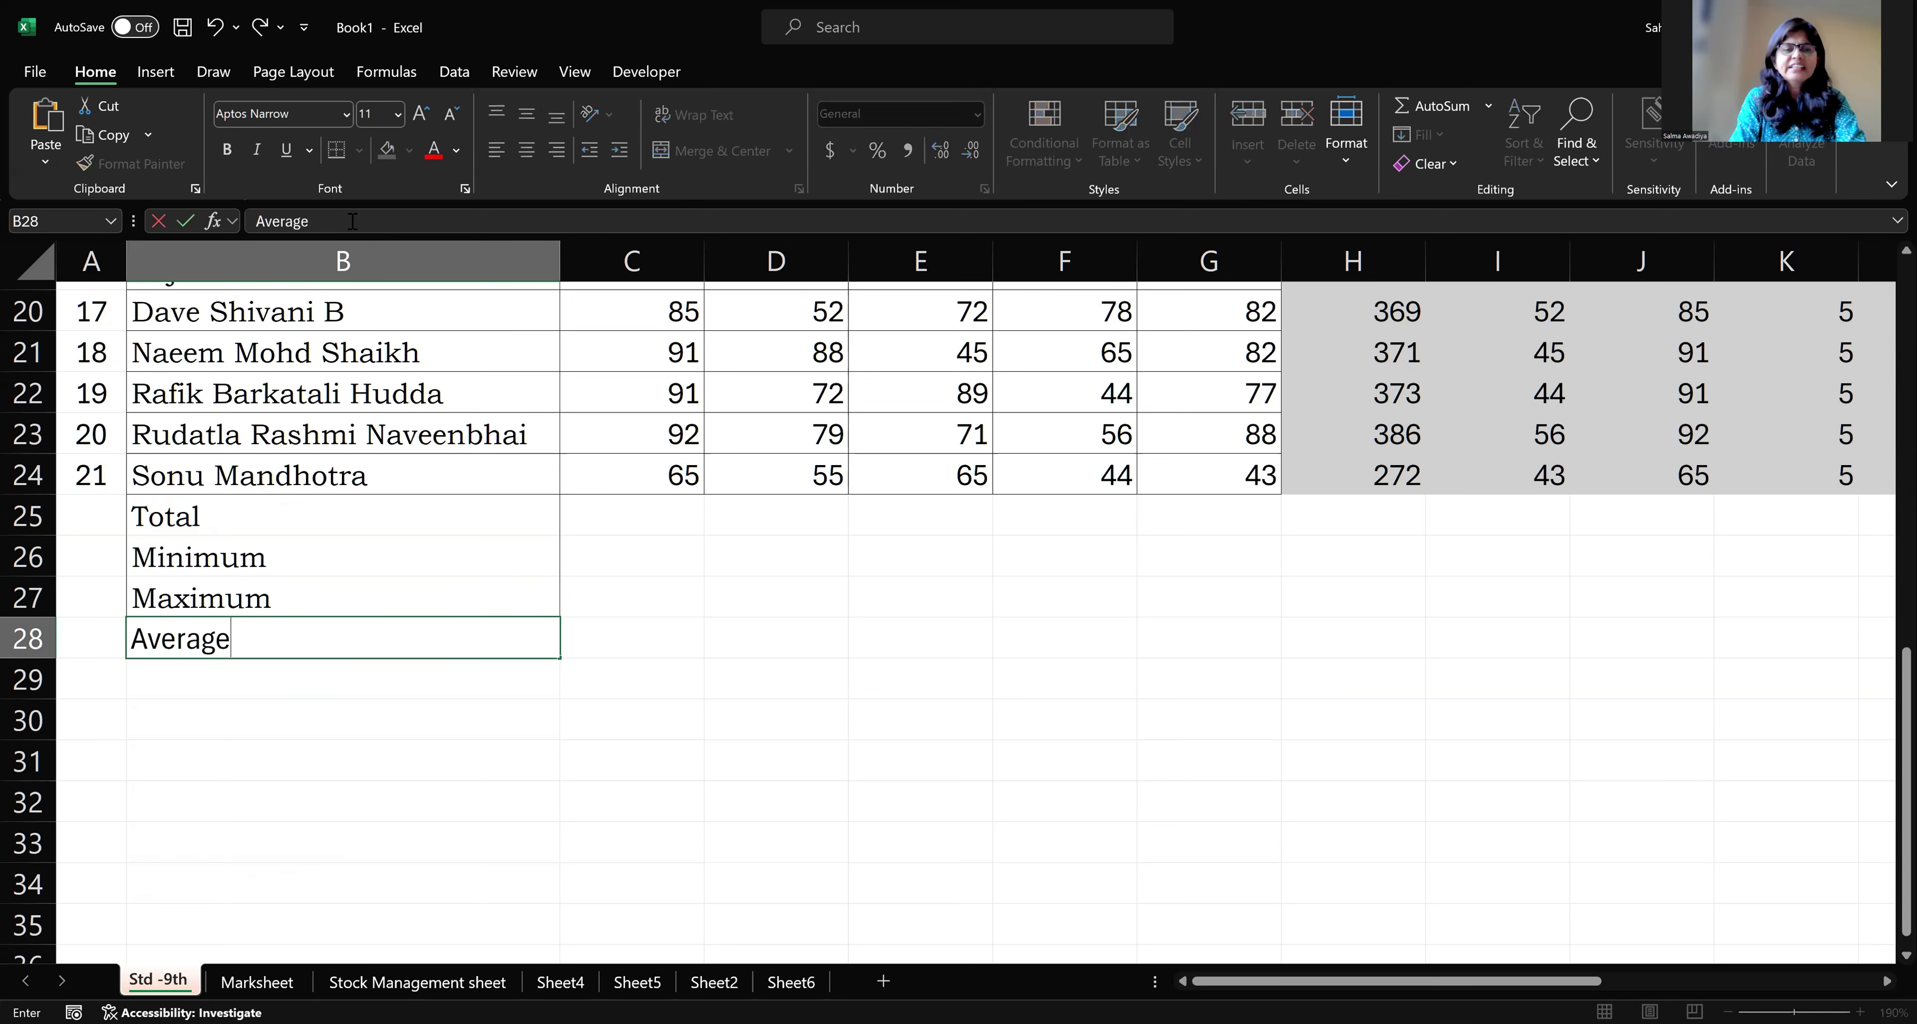
{"action": "key", "text": "Return"}
{"action": "type", "text": "Average"}
{"action": "key", "text": "Return"}
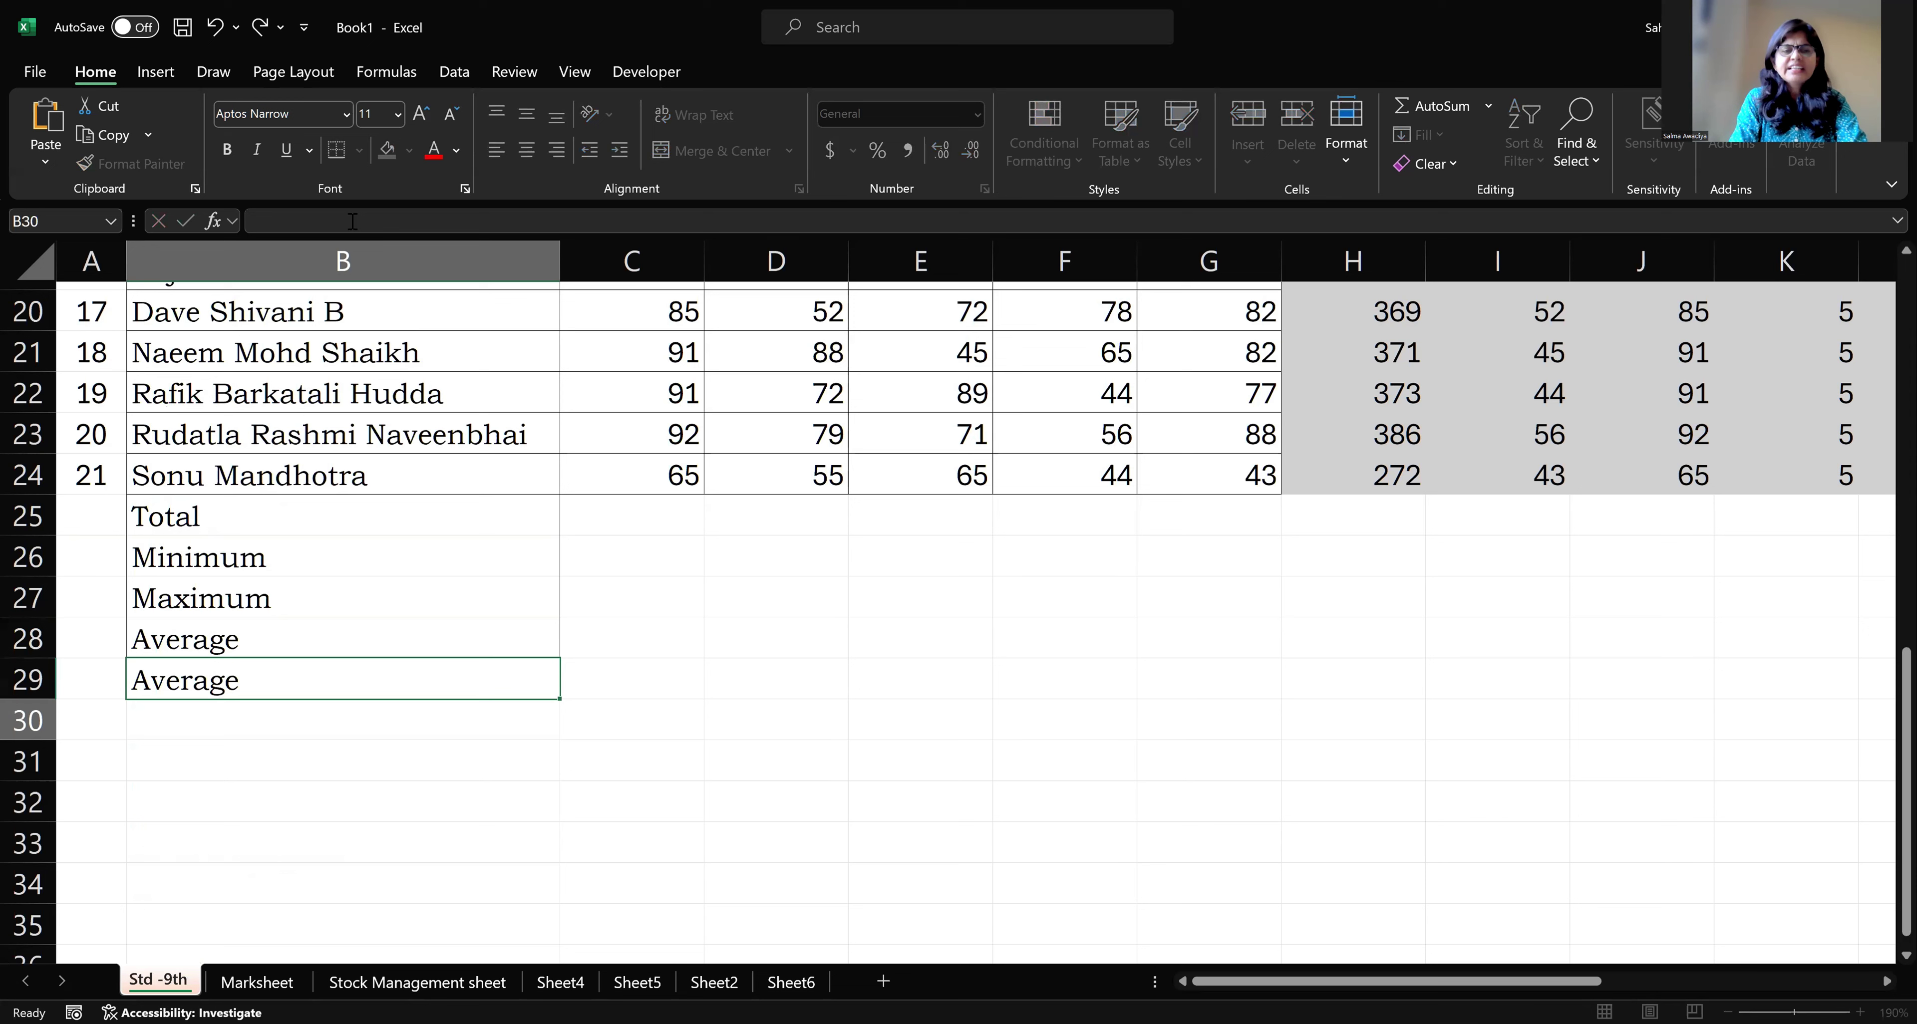
{"action": "type", "text": "Pernceta"}
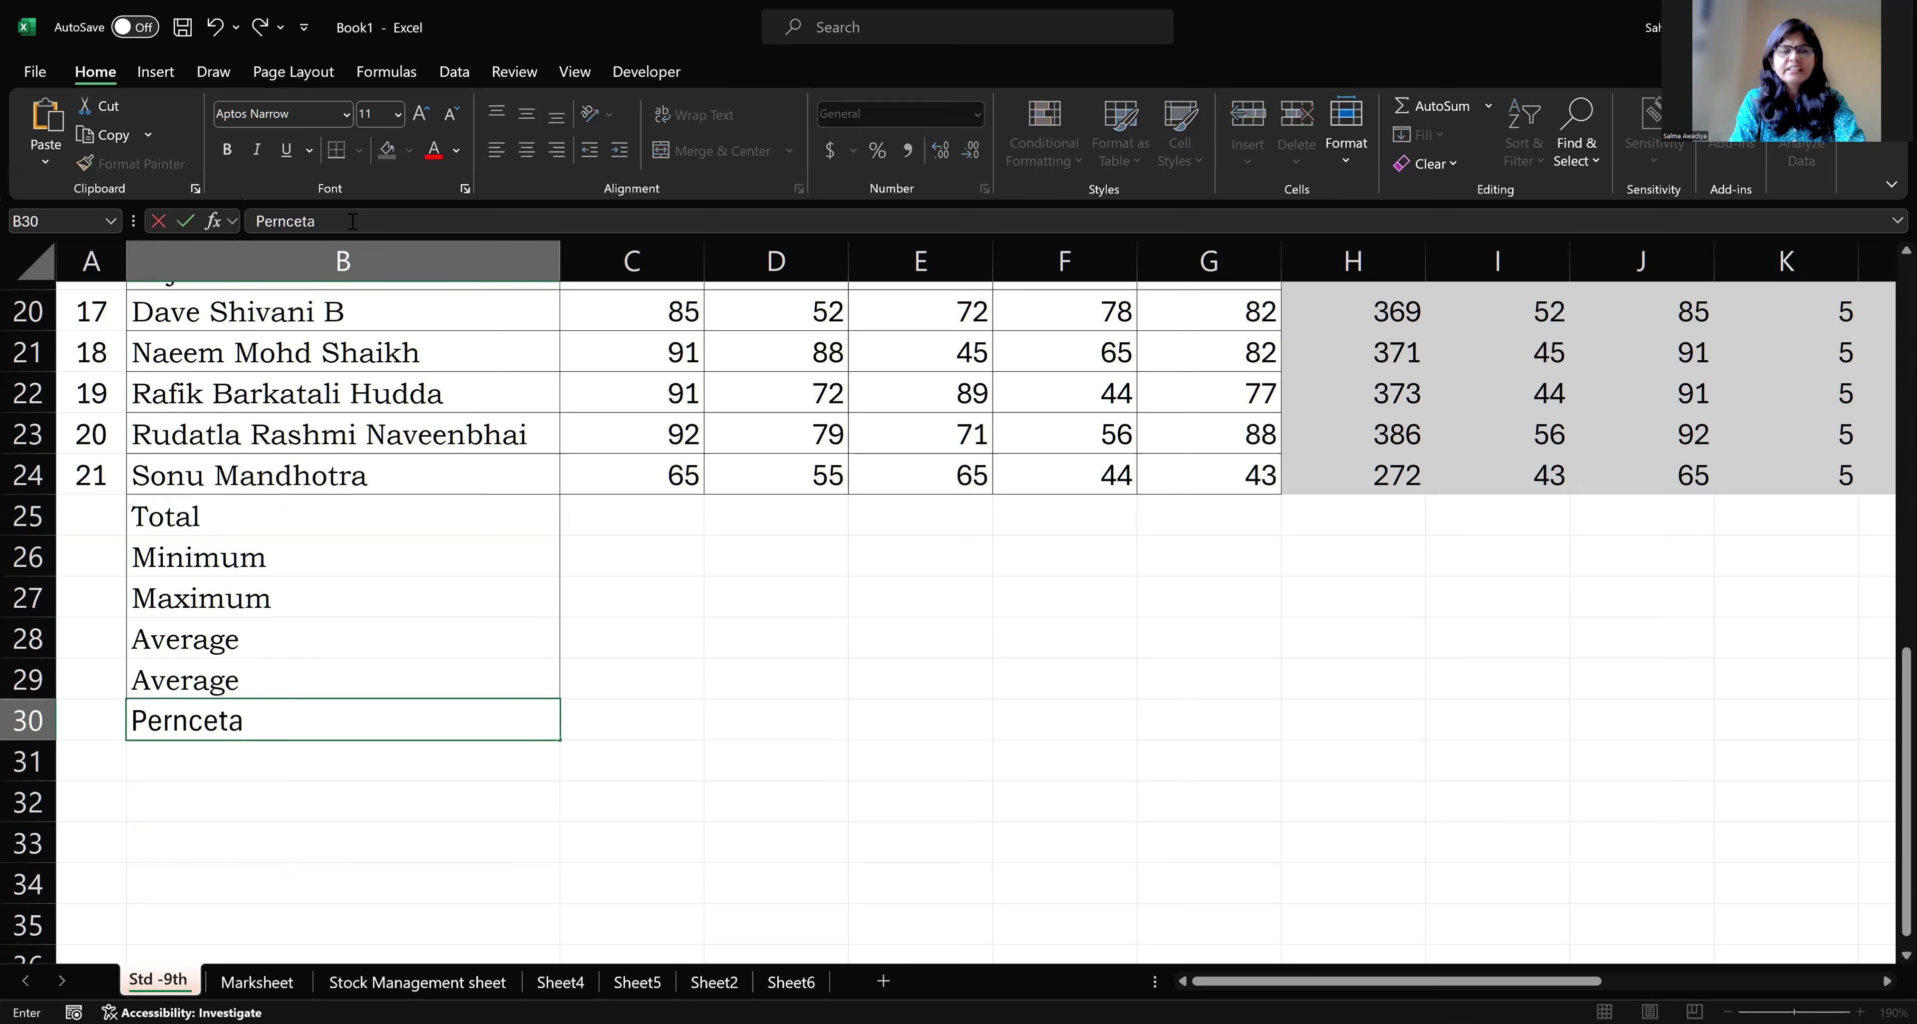
{"action": "key", "text": "BackSpace"}
{"action": "key", "text": "BackSpace"}
{"action": "key", "text": "BackSpace"}
{"action": "key", "text": "BackSpace"}
{"action": "key", "text": "BackSpace"}
{"action": "key", "text": "BackSpace"}
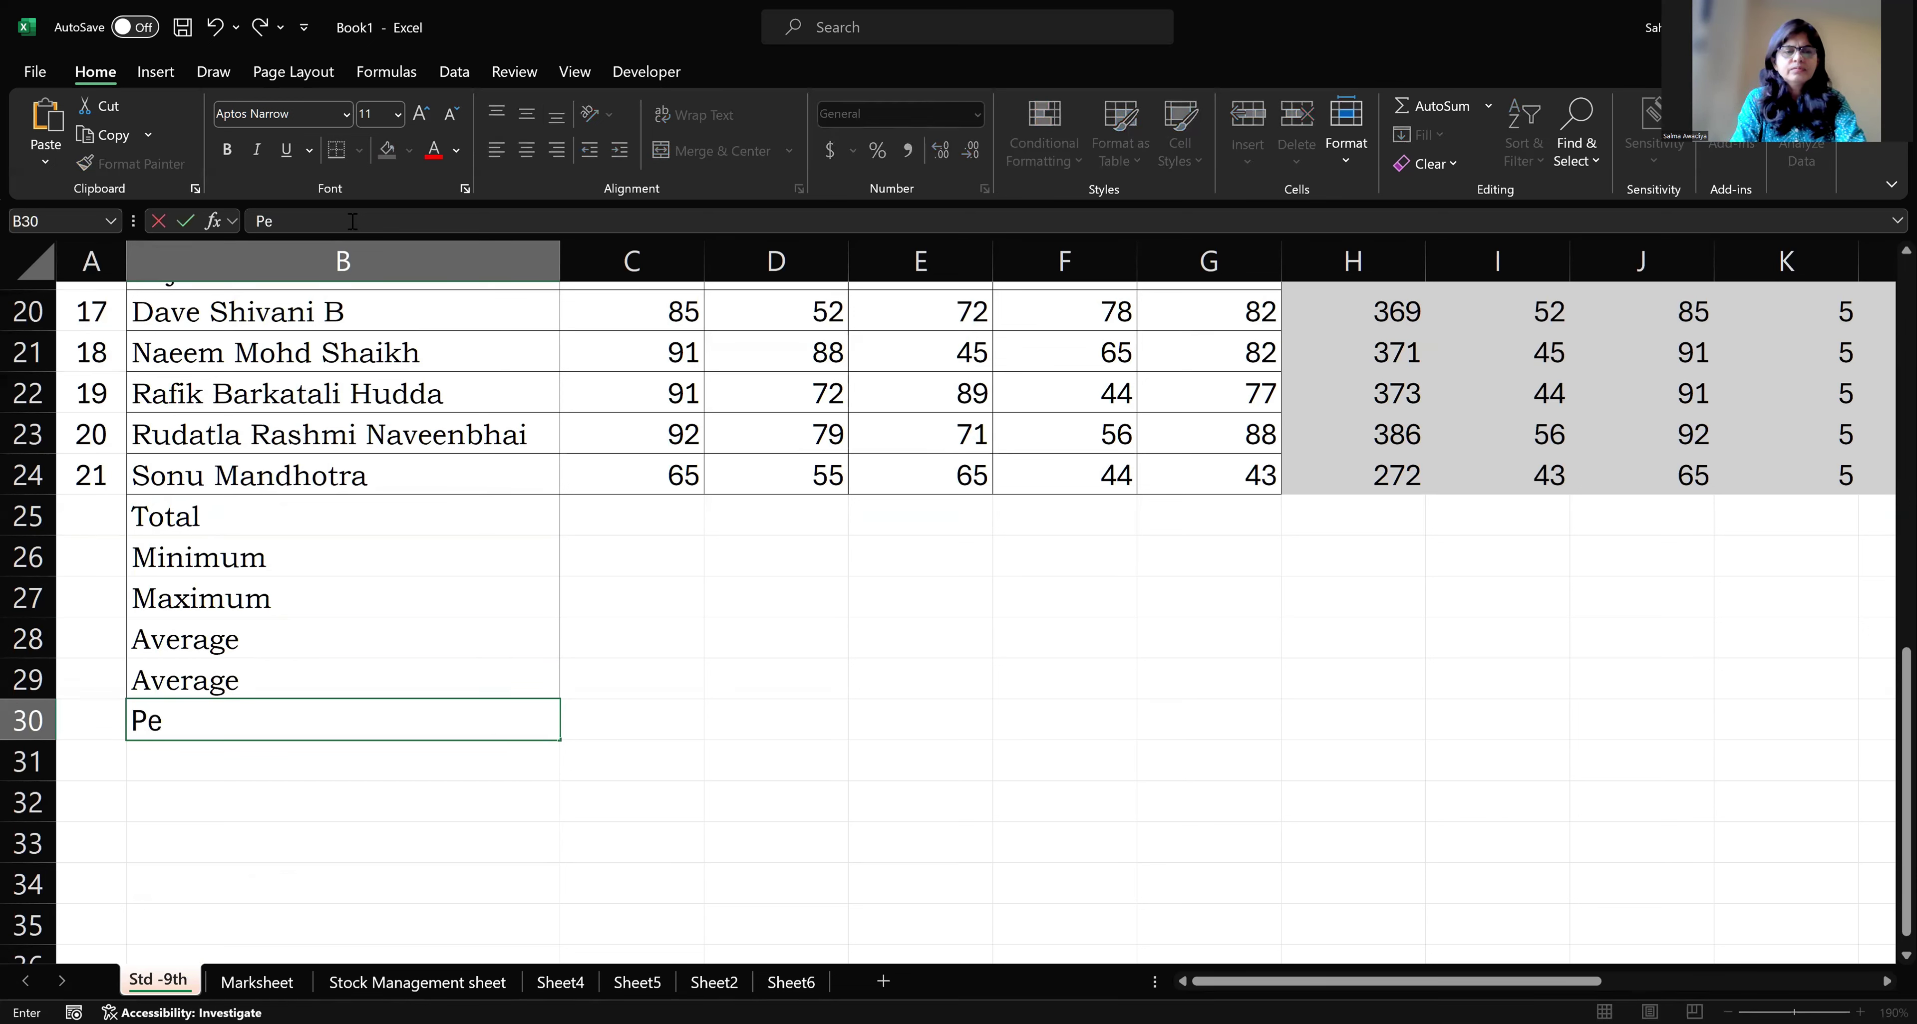
{"action": "key", "text": "BackSpace"}
{"action": "type", "text": "erc"}
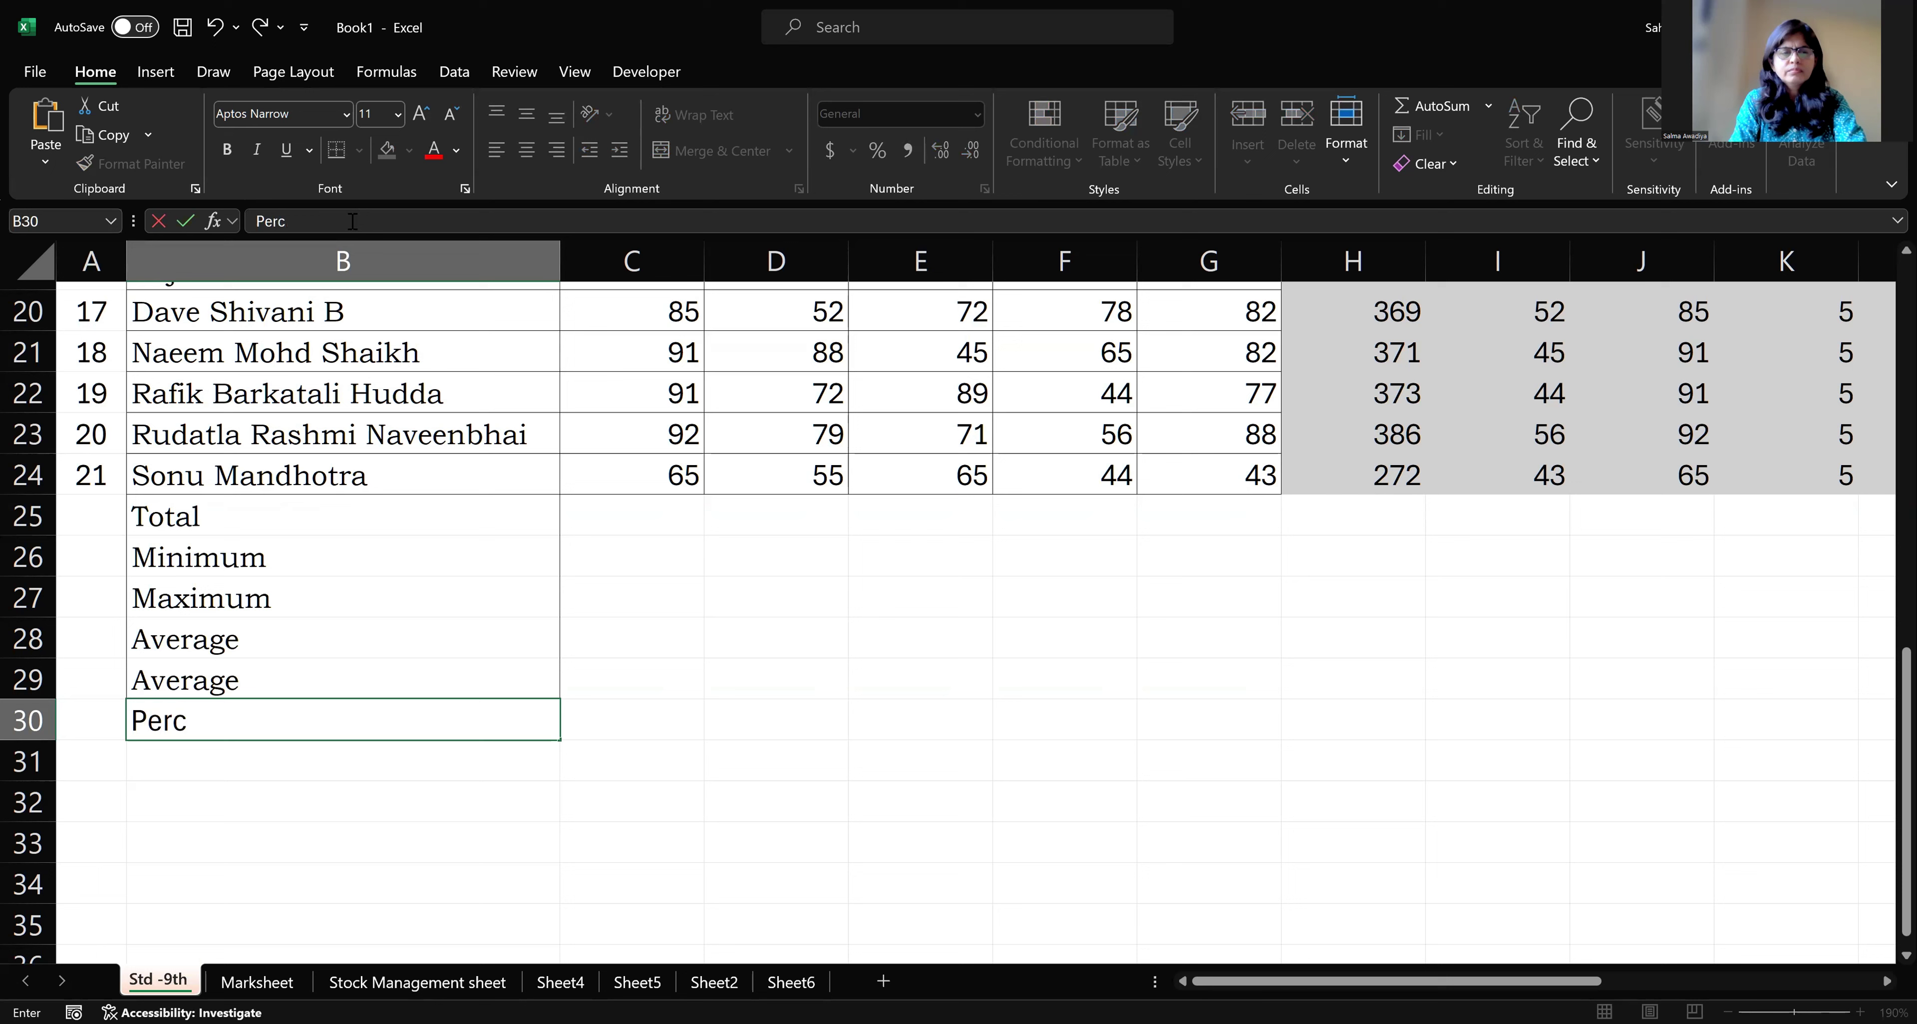
{"action": "type", "text": "entage"}
{"action": "key", "text": "Return"}
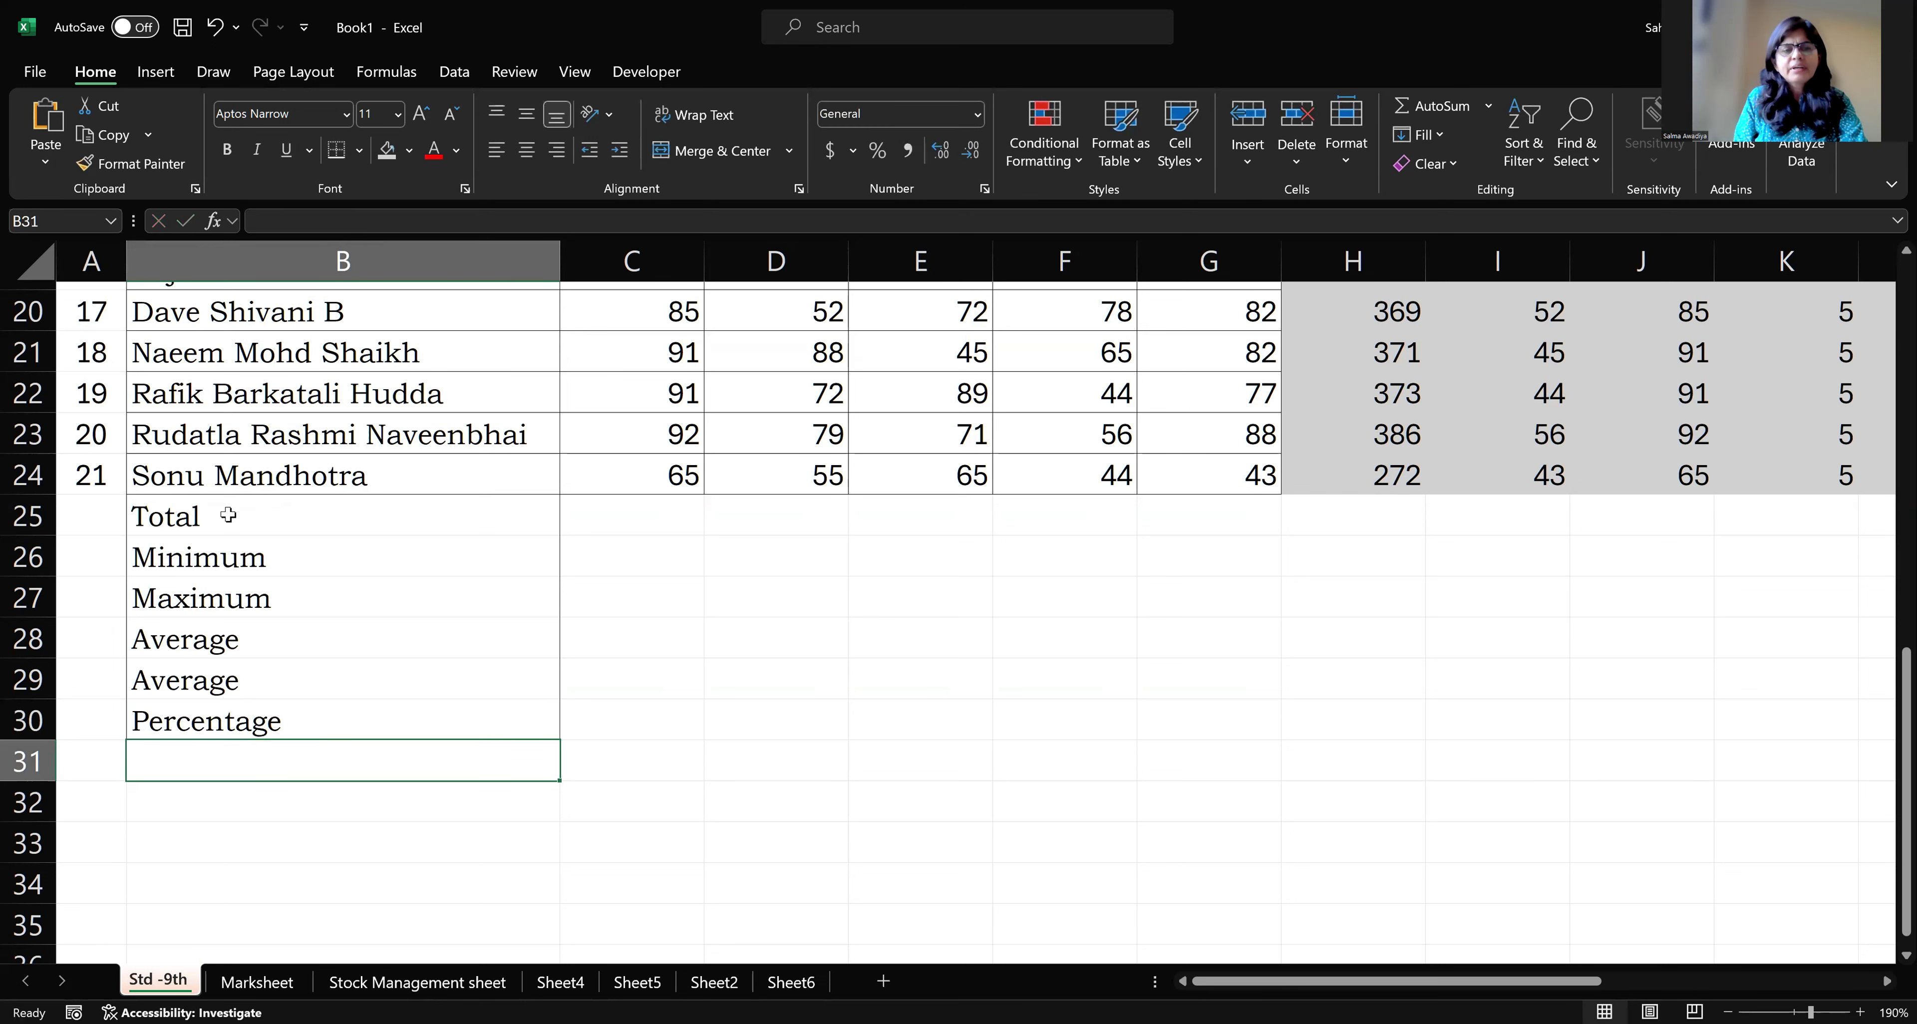
Step: Select rows B25:Q29 and B30:Q30 and give them a grey fill
{"action": "mouse_move", "coordinate": [228, 515]}
{"action": "left_mouse_down"}
{"action": "mouse_move", "coordinate": [440, 767]}
{"action": "mouse_move", "coordinate": [1884, 737]}
{"action": "left_mouse_up"}
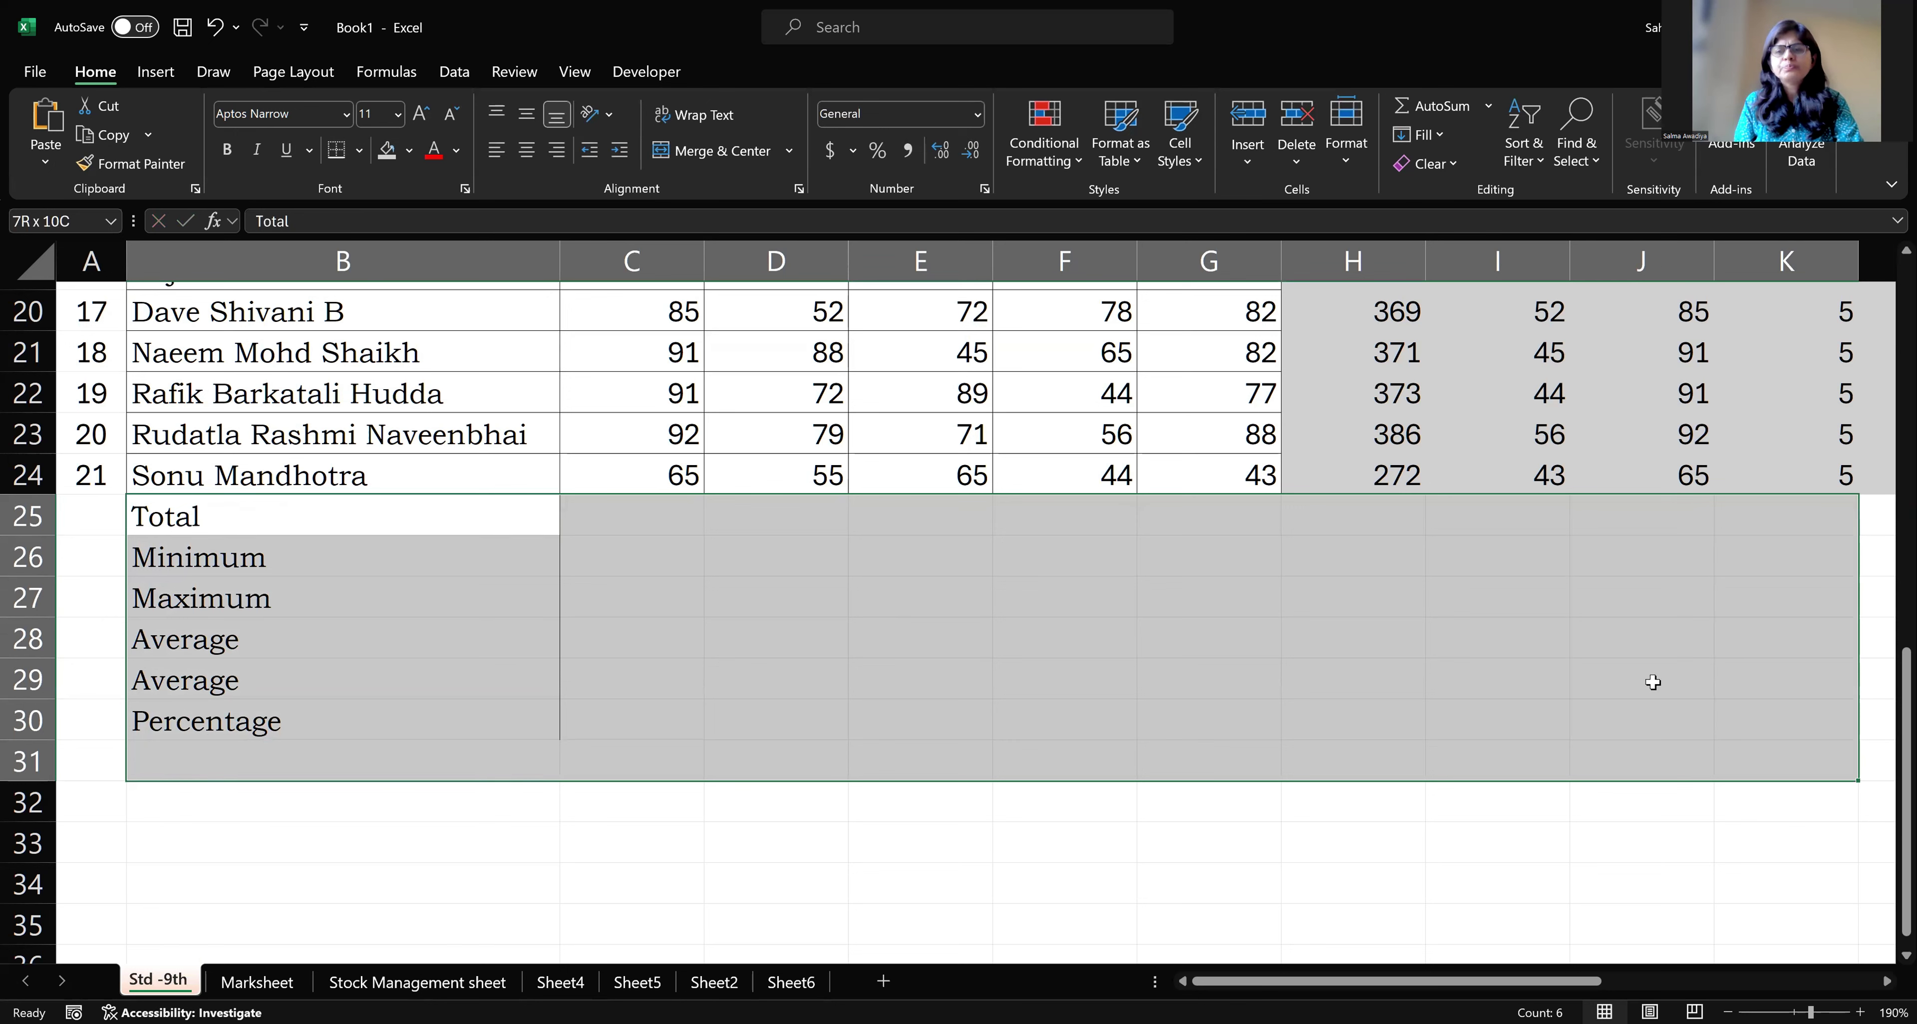
{"action": "key", "text": "ctrl+z"}
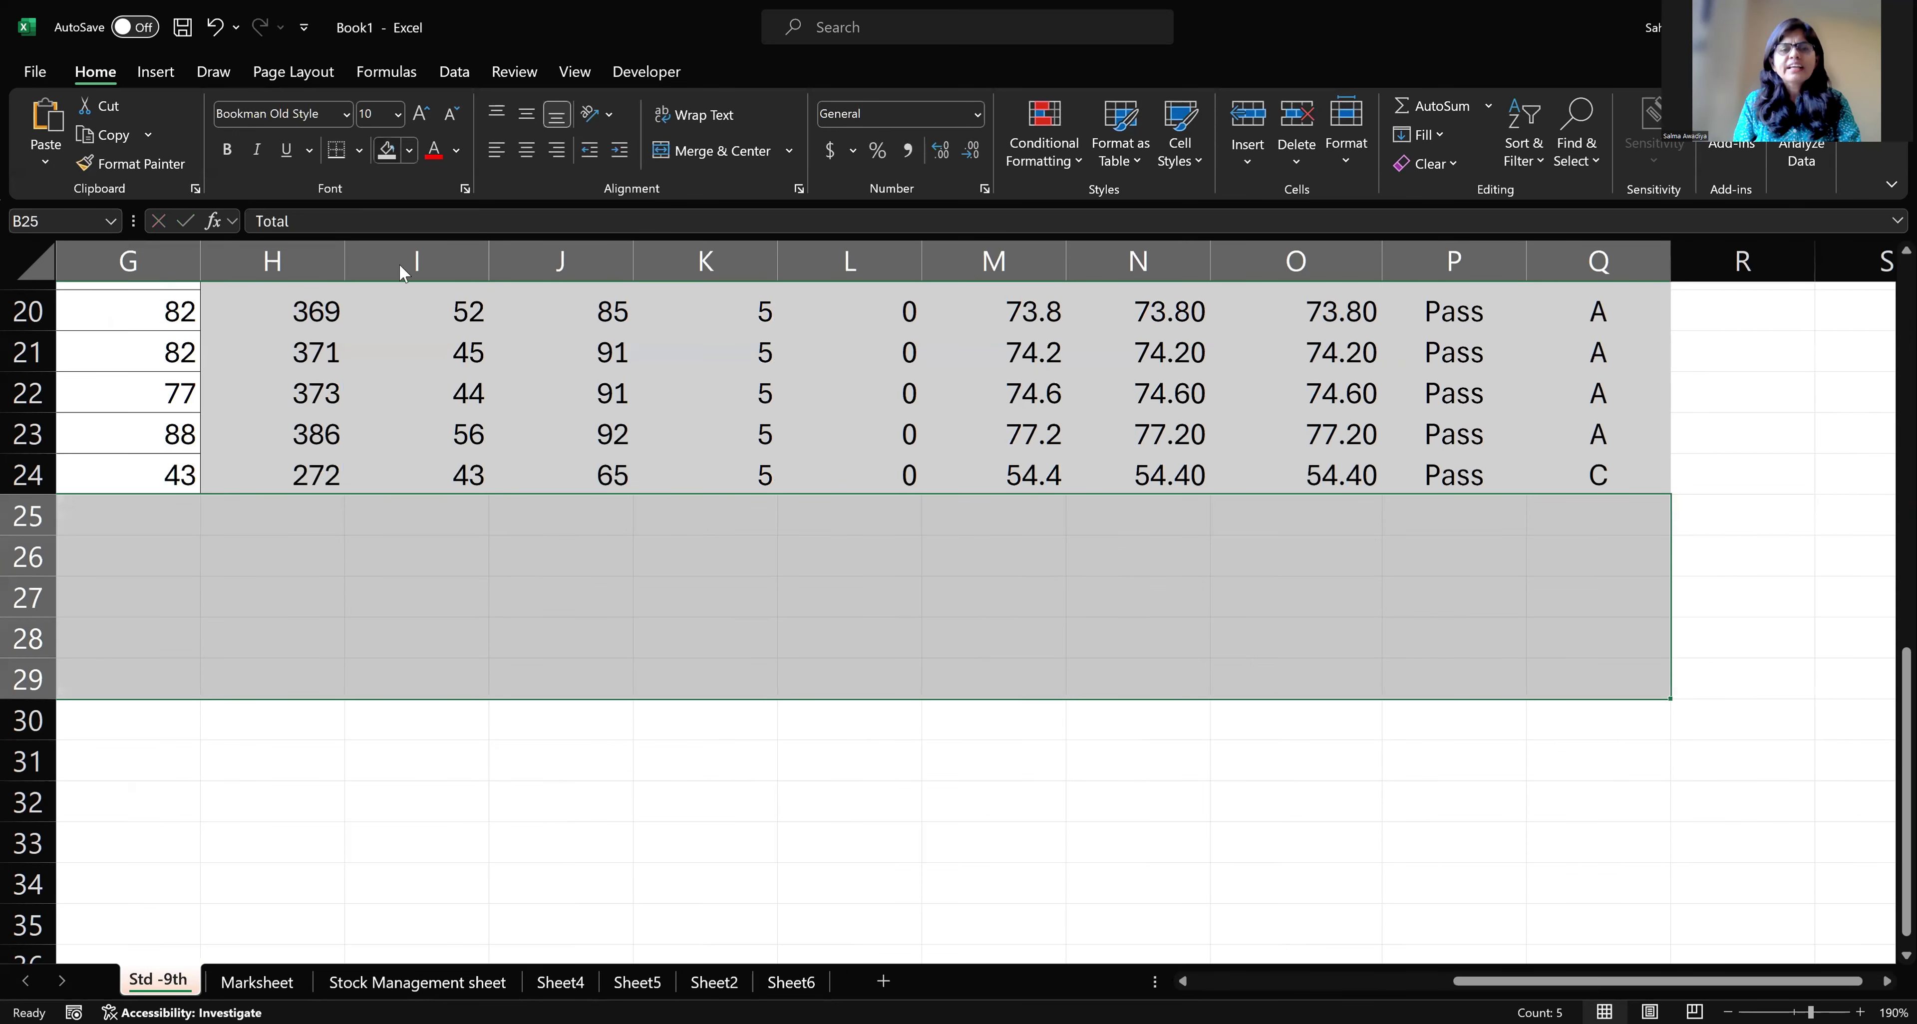
{"action": "scroll", "coordinate": [703, 569], "scroll_direction": "left", "scroll_amount": 3}
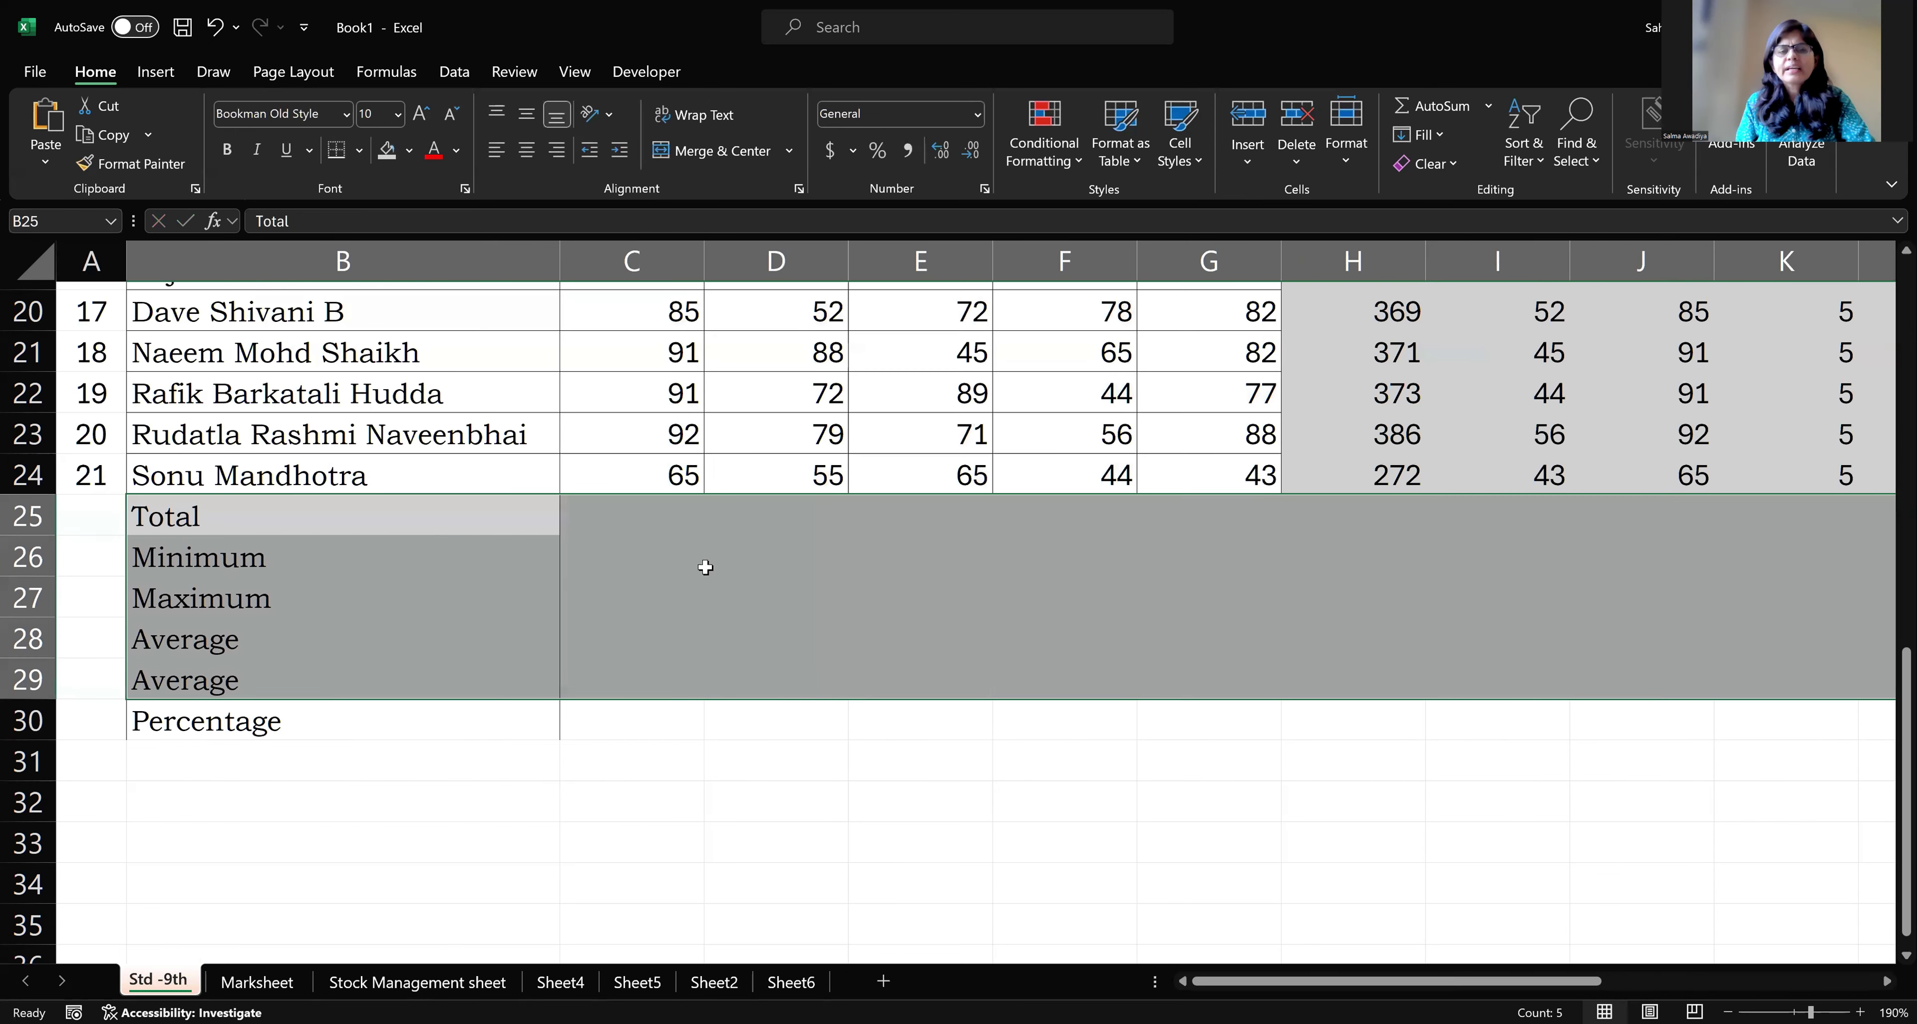
{"action": "left_click", "coordinate": [498, 715]}
{"action": "key", "text": "shift+Right"}
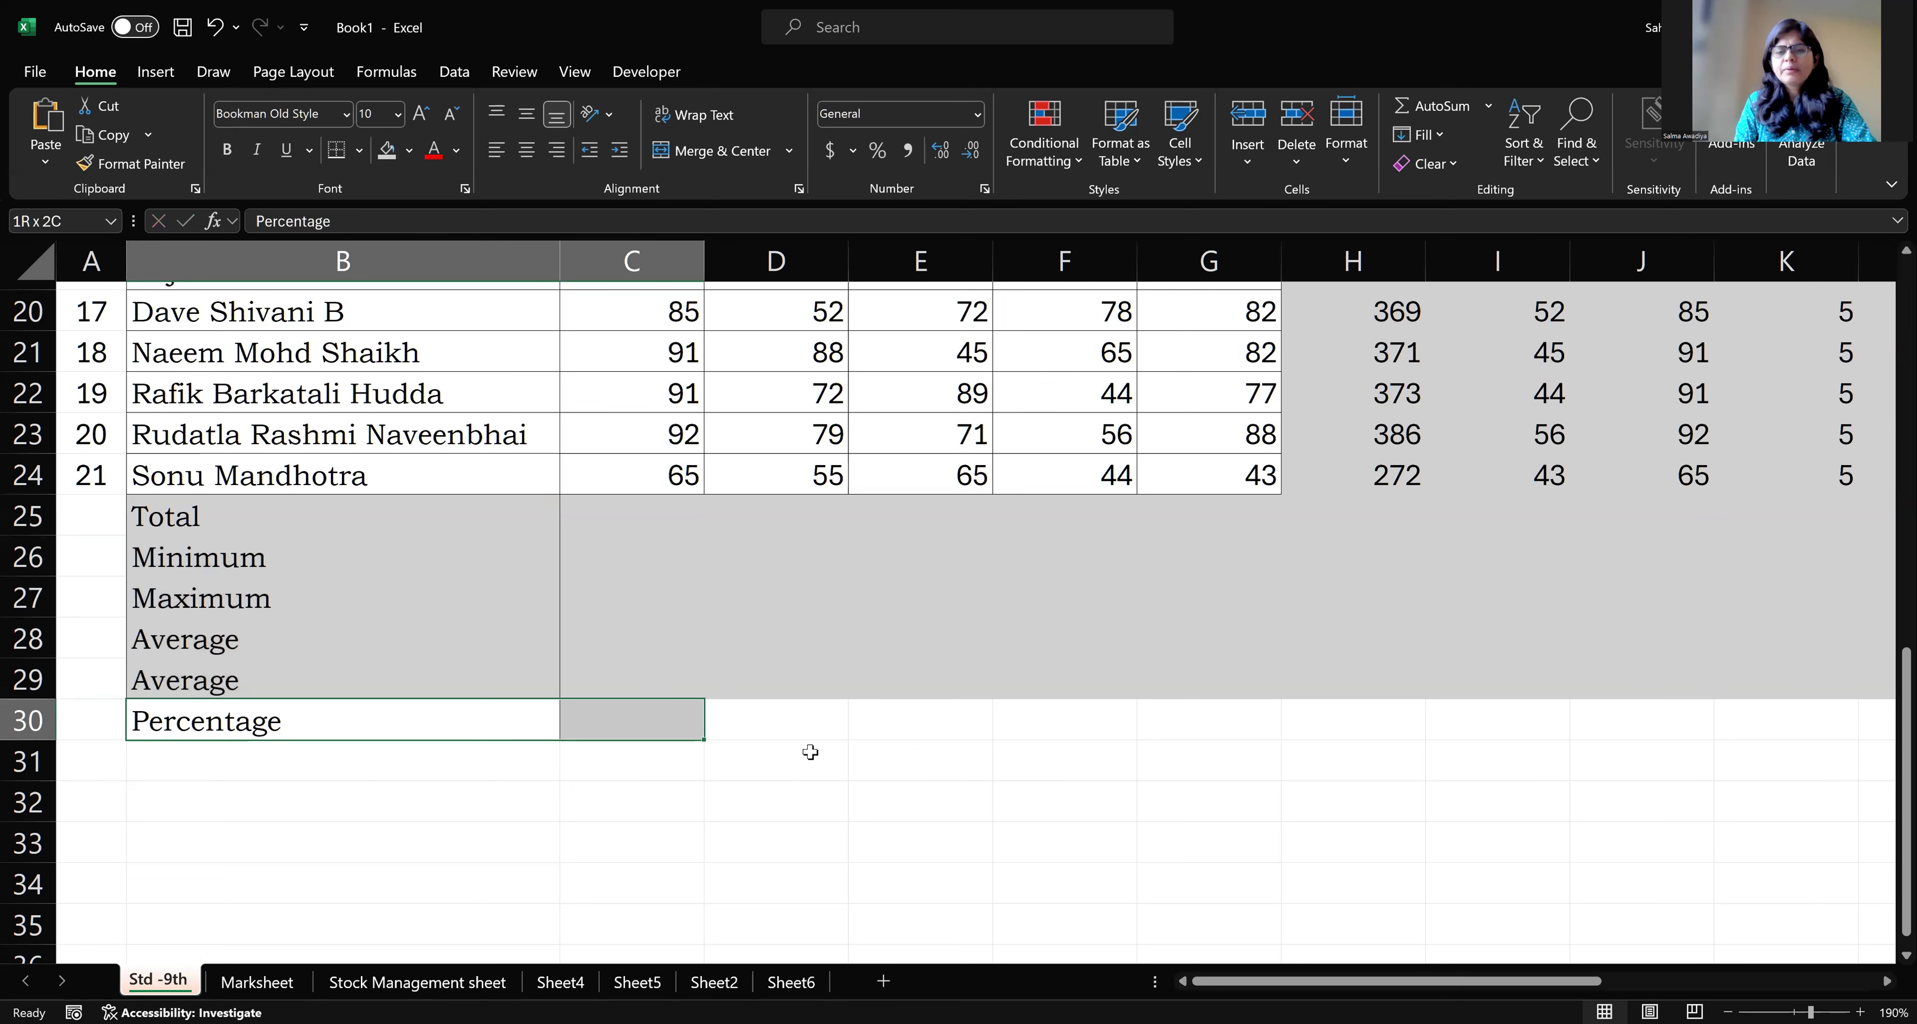
{"action": "key", "text": "shift+Right"}
{"action": "key", "text": "shift+Right"}
{"action": "key", "text": "shift+Right"}
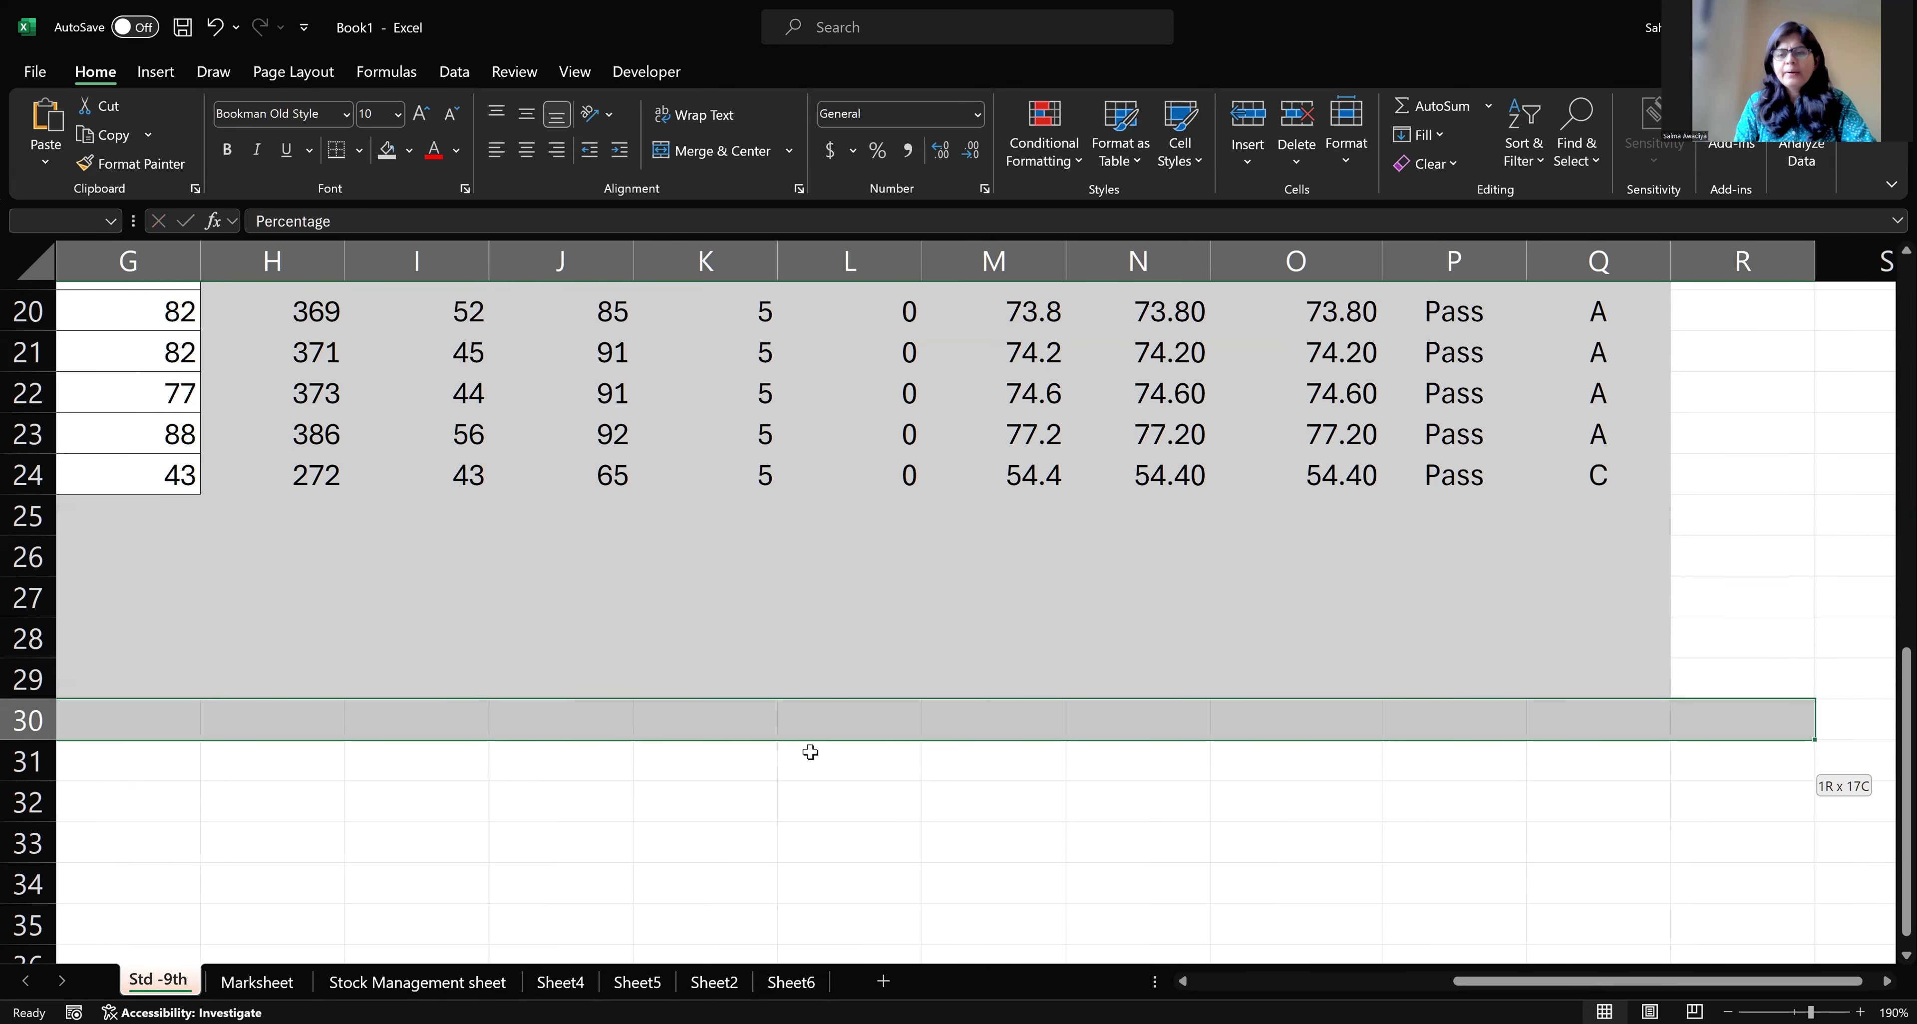
{"action": "key", "text": "shift+Left"}
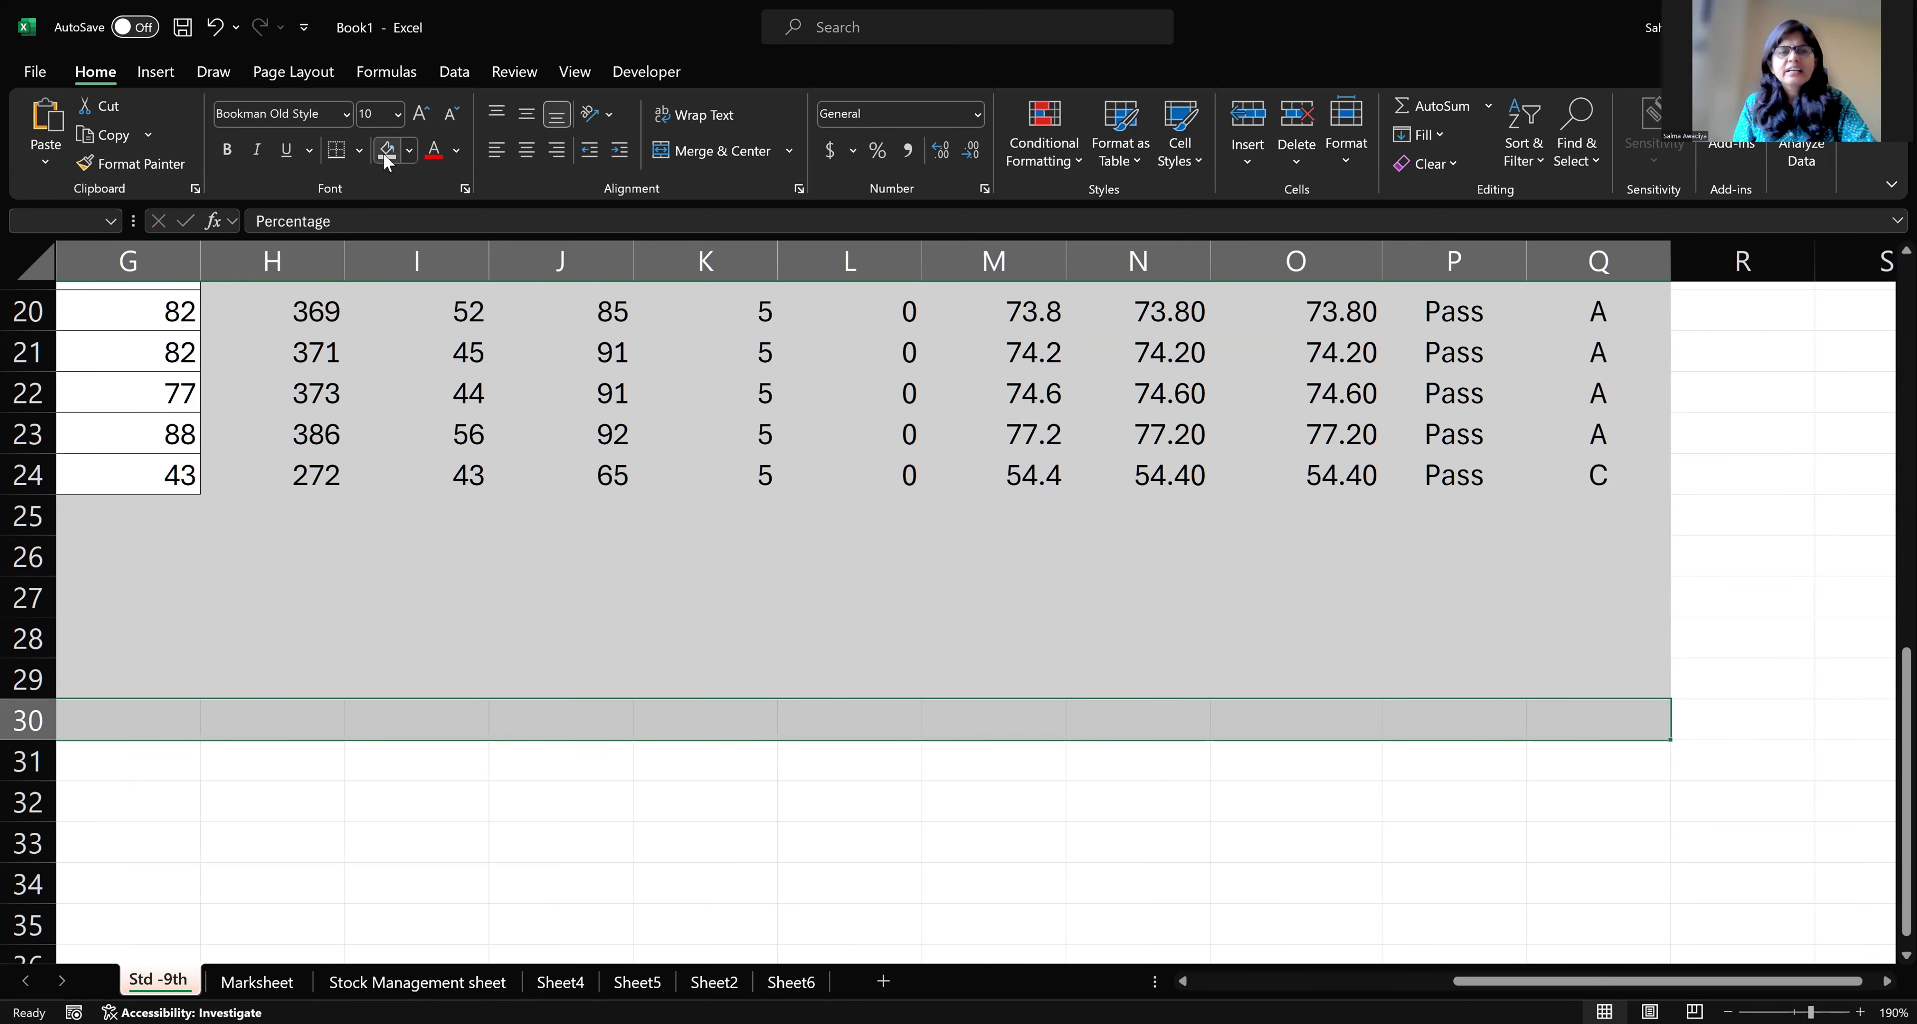
{"action": "left_click", "coordinate": [386, 150]}
{"action": "scroll", "coordinate": [266, 389], "scroll_direction": "left", "scroll_amount": 1}
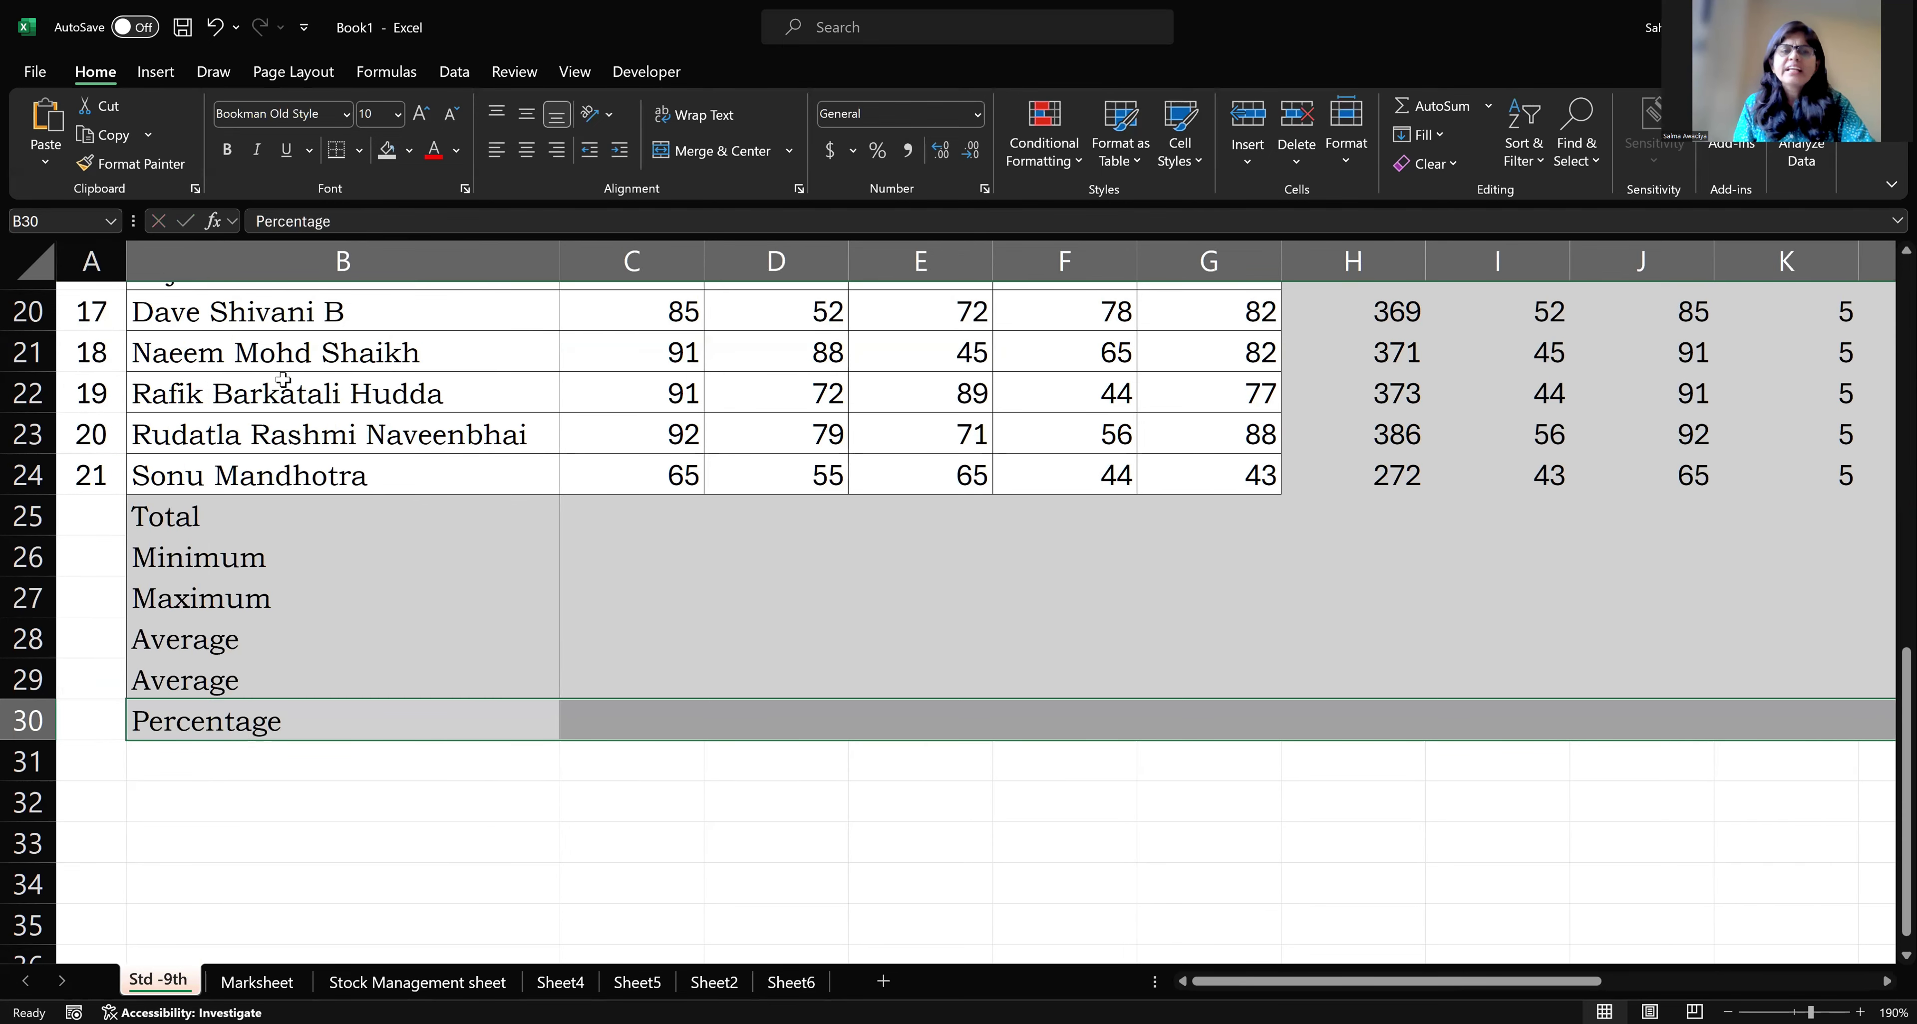
{"action": "scroll", "coordinate": [231, 468], "scroll_direction": "up", "scroll_amount": 5}
Step: Select the results table A3:Q30, from the No heading to the Percentage row
{"action": "scroll", "coordinate": [227, 466], "scroll_direction": "up", "scroll_amount": 2}
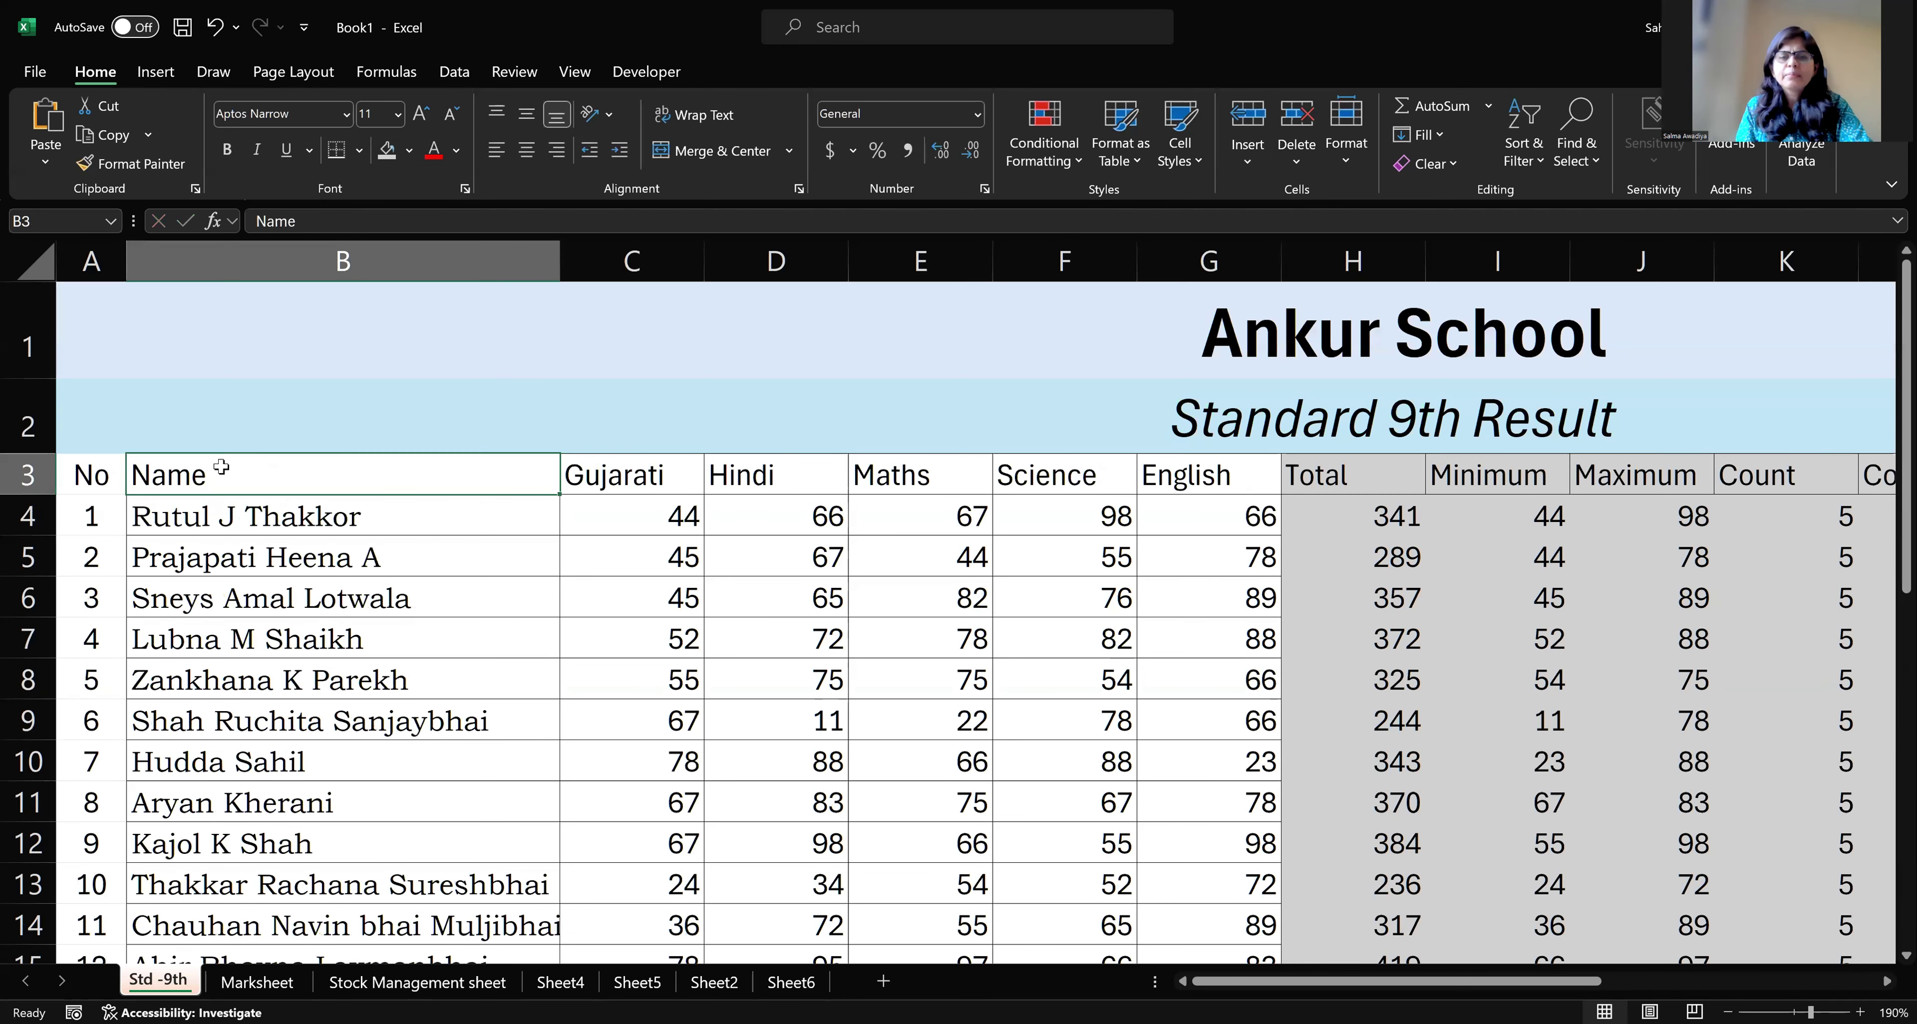
{"action": "left_click", "coordinate": [223, 468]}
{"action": "key", "text": "Down"}
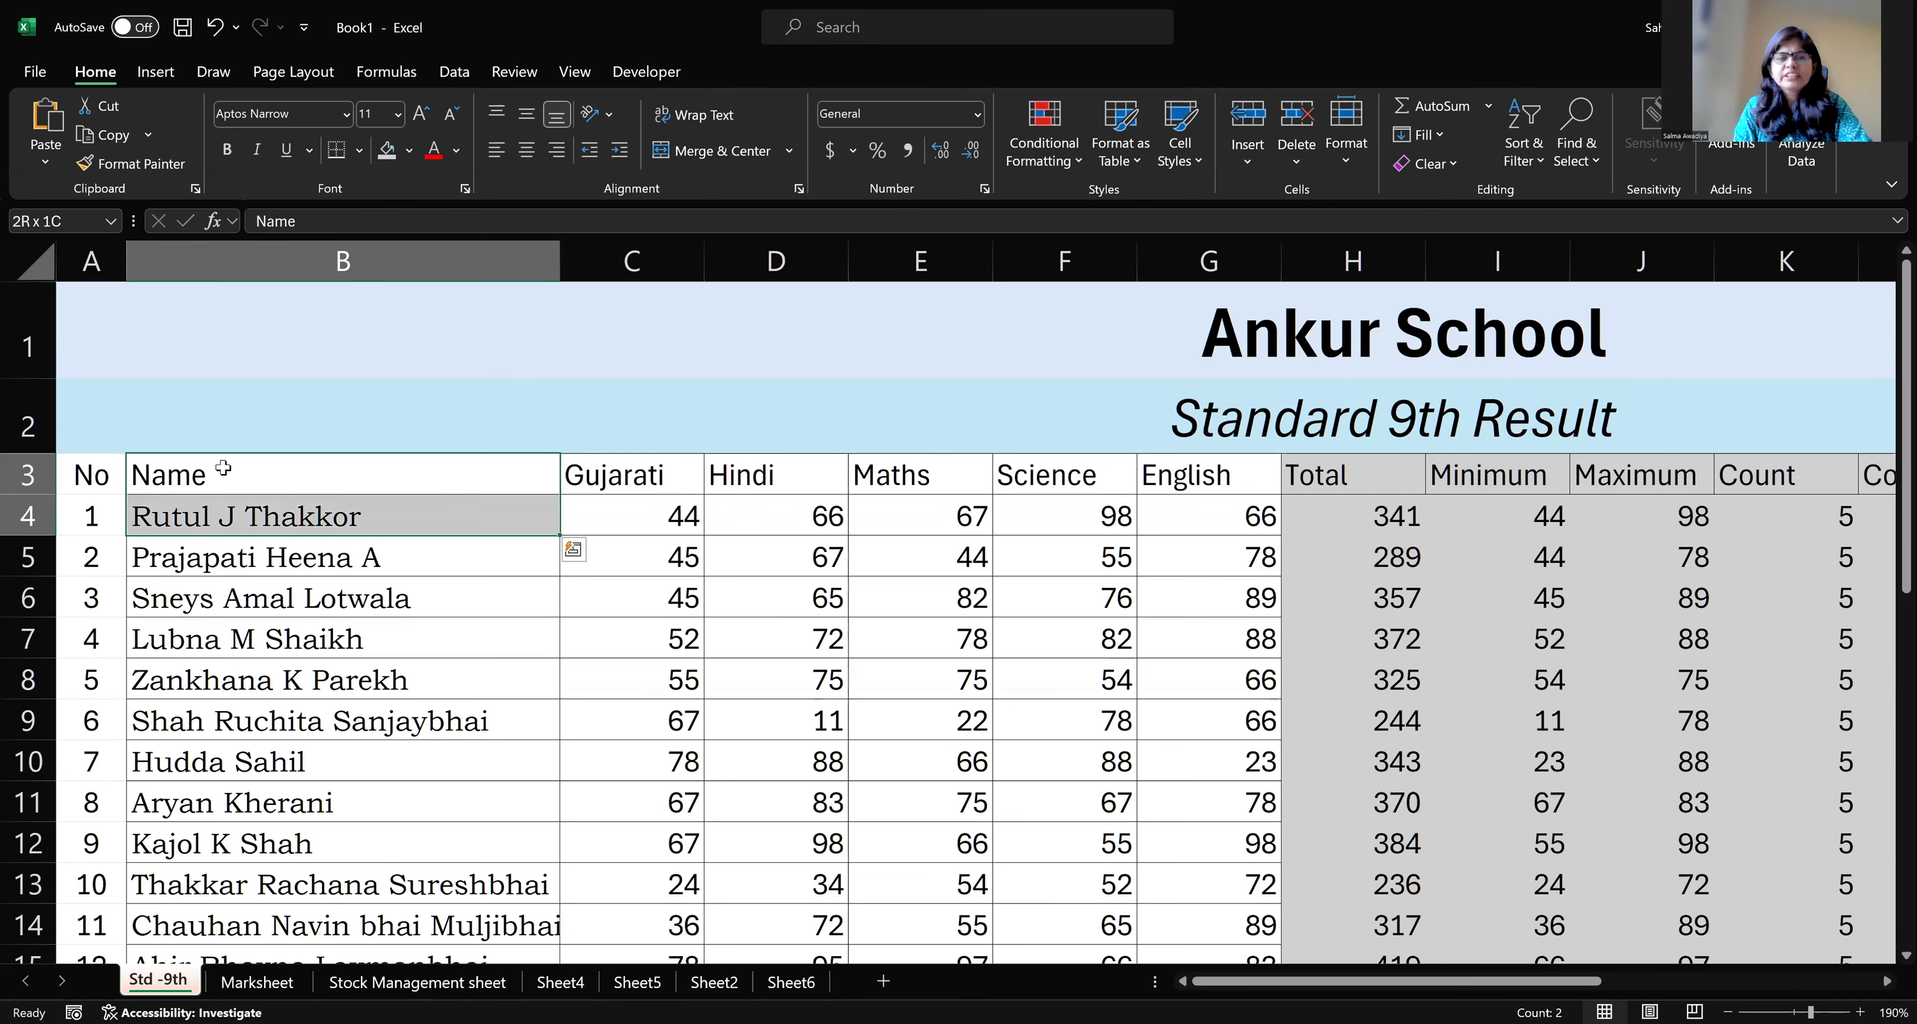
{"action": "key", "text": "Up"}
{"action": "key", "text": "Left"}
{"action": "key", "text": "shift+Down"}
{"action": "key", "text": "shift+Down"}
{"action": "key", "text": "shift+Down"}
{"action": "key", "text": "shift+Down"}
{"action": "key", "text": "shift+Down"}
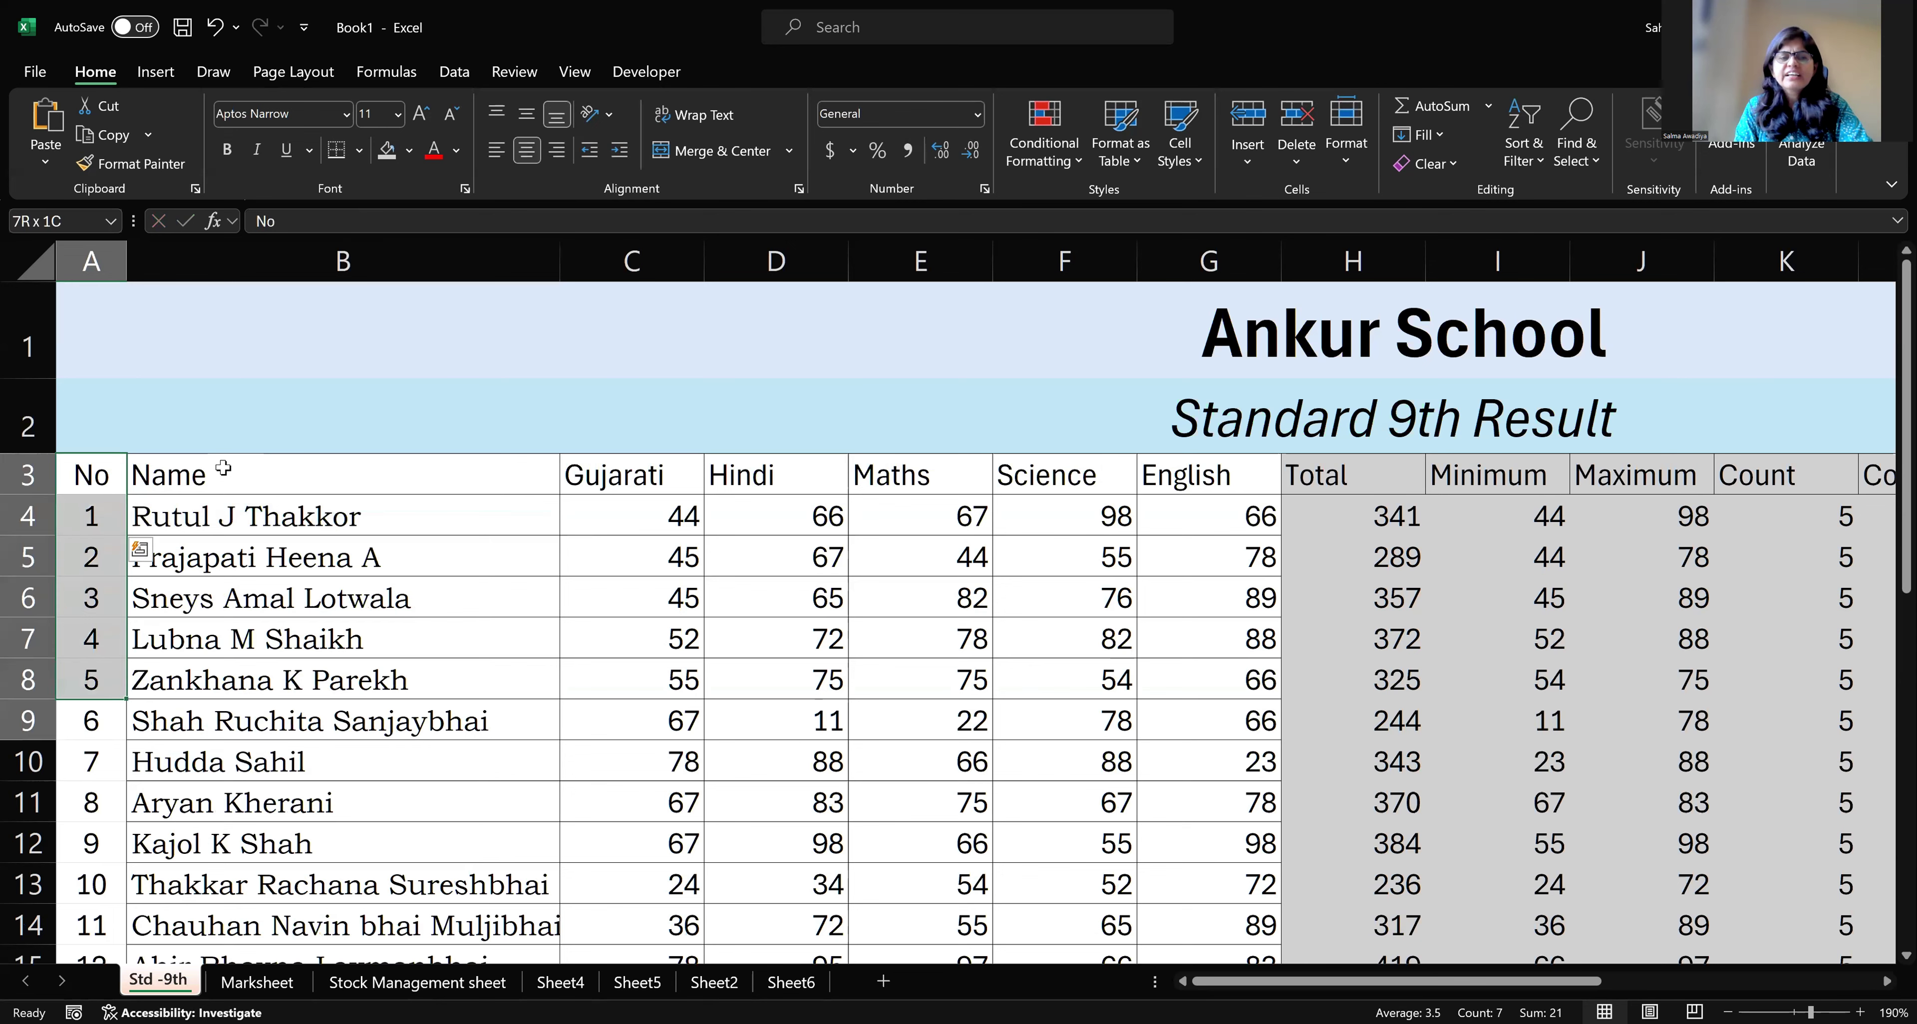
{"action": "key", "text": "shift+Down"}
{"action": "key", "text": "shift+Down"}
{"action": "key", "text": "shift+Down"}
{"action": "key", "text": "shift+Down"}
{"action": "key", "text": "shift+Down"}
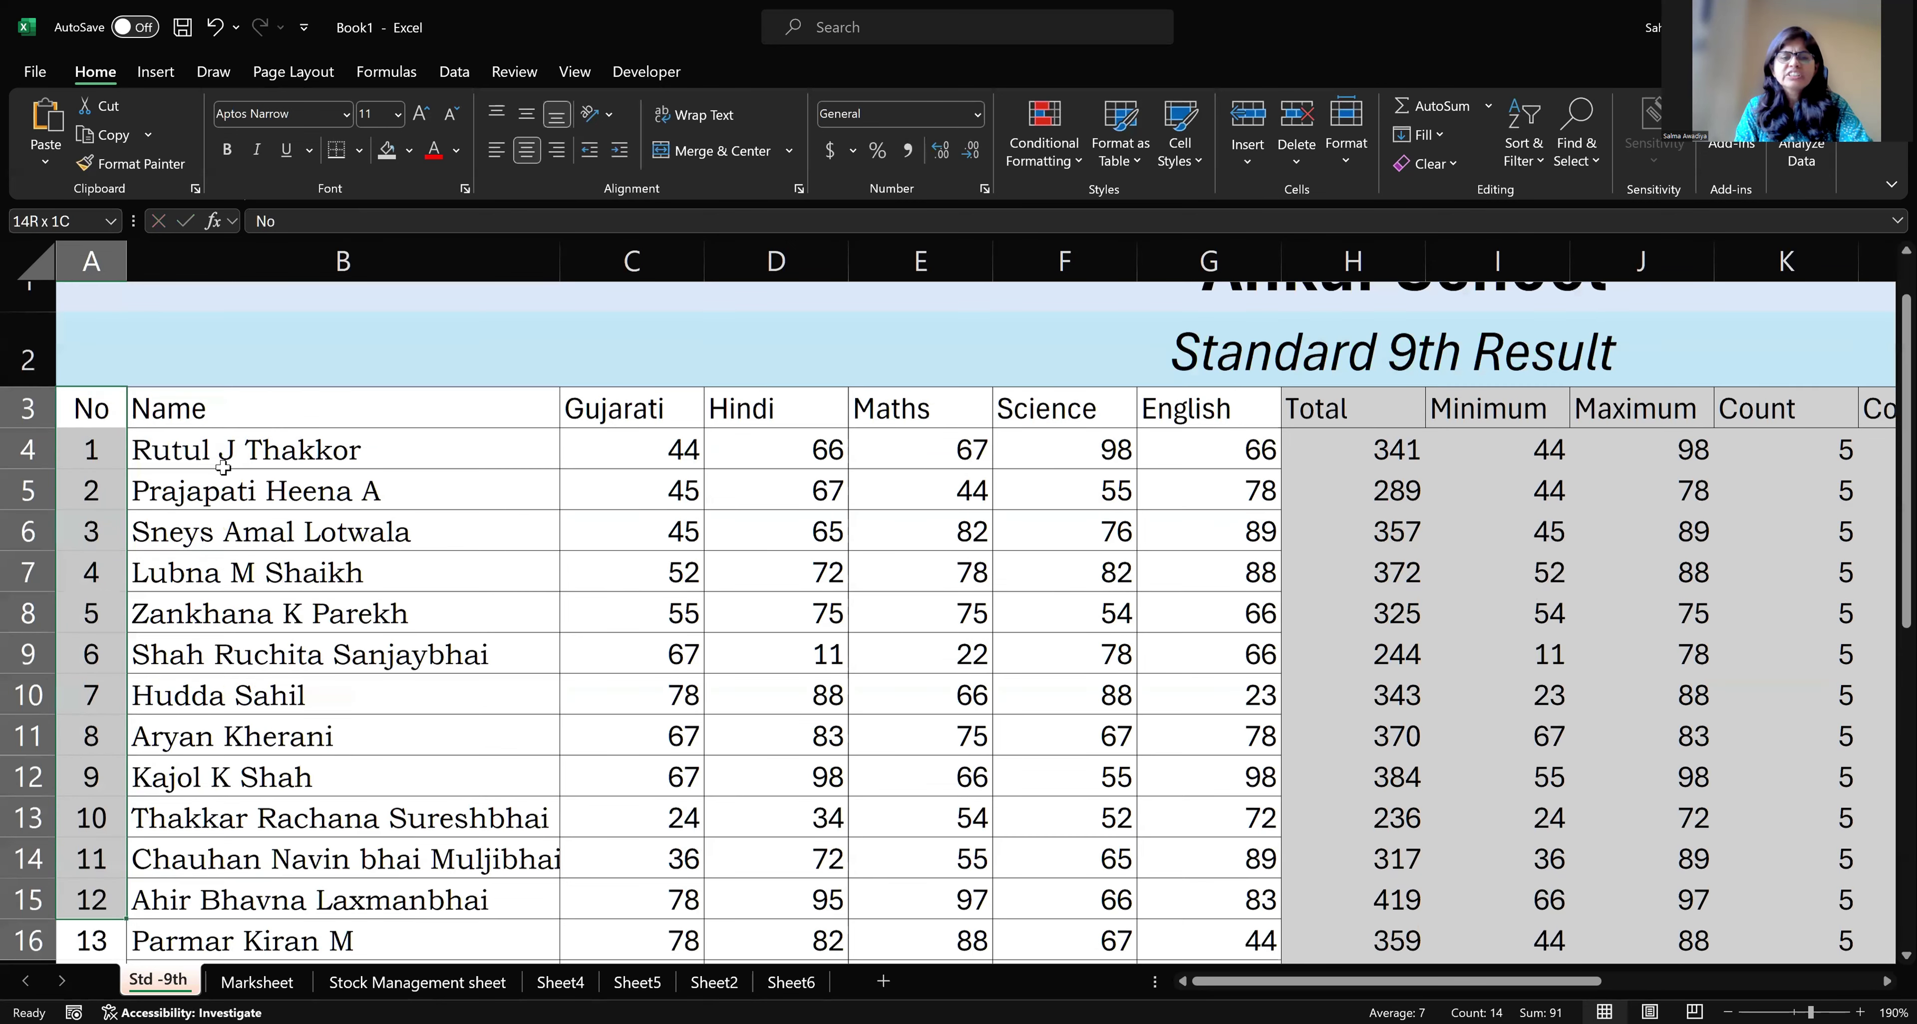
{"action": "key", "text": "shift+Down"}
{"action": "key", "text": "shift+Down"}
{"action": "key", "text": "shift+Down"}
{"action": "key", "text": "shift+Down"}
{"action": "key", "text": "shift+Down"}
{"action": "key", "text": "shift+Down"}
{"action": "key", "text": "shift+Right"}
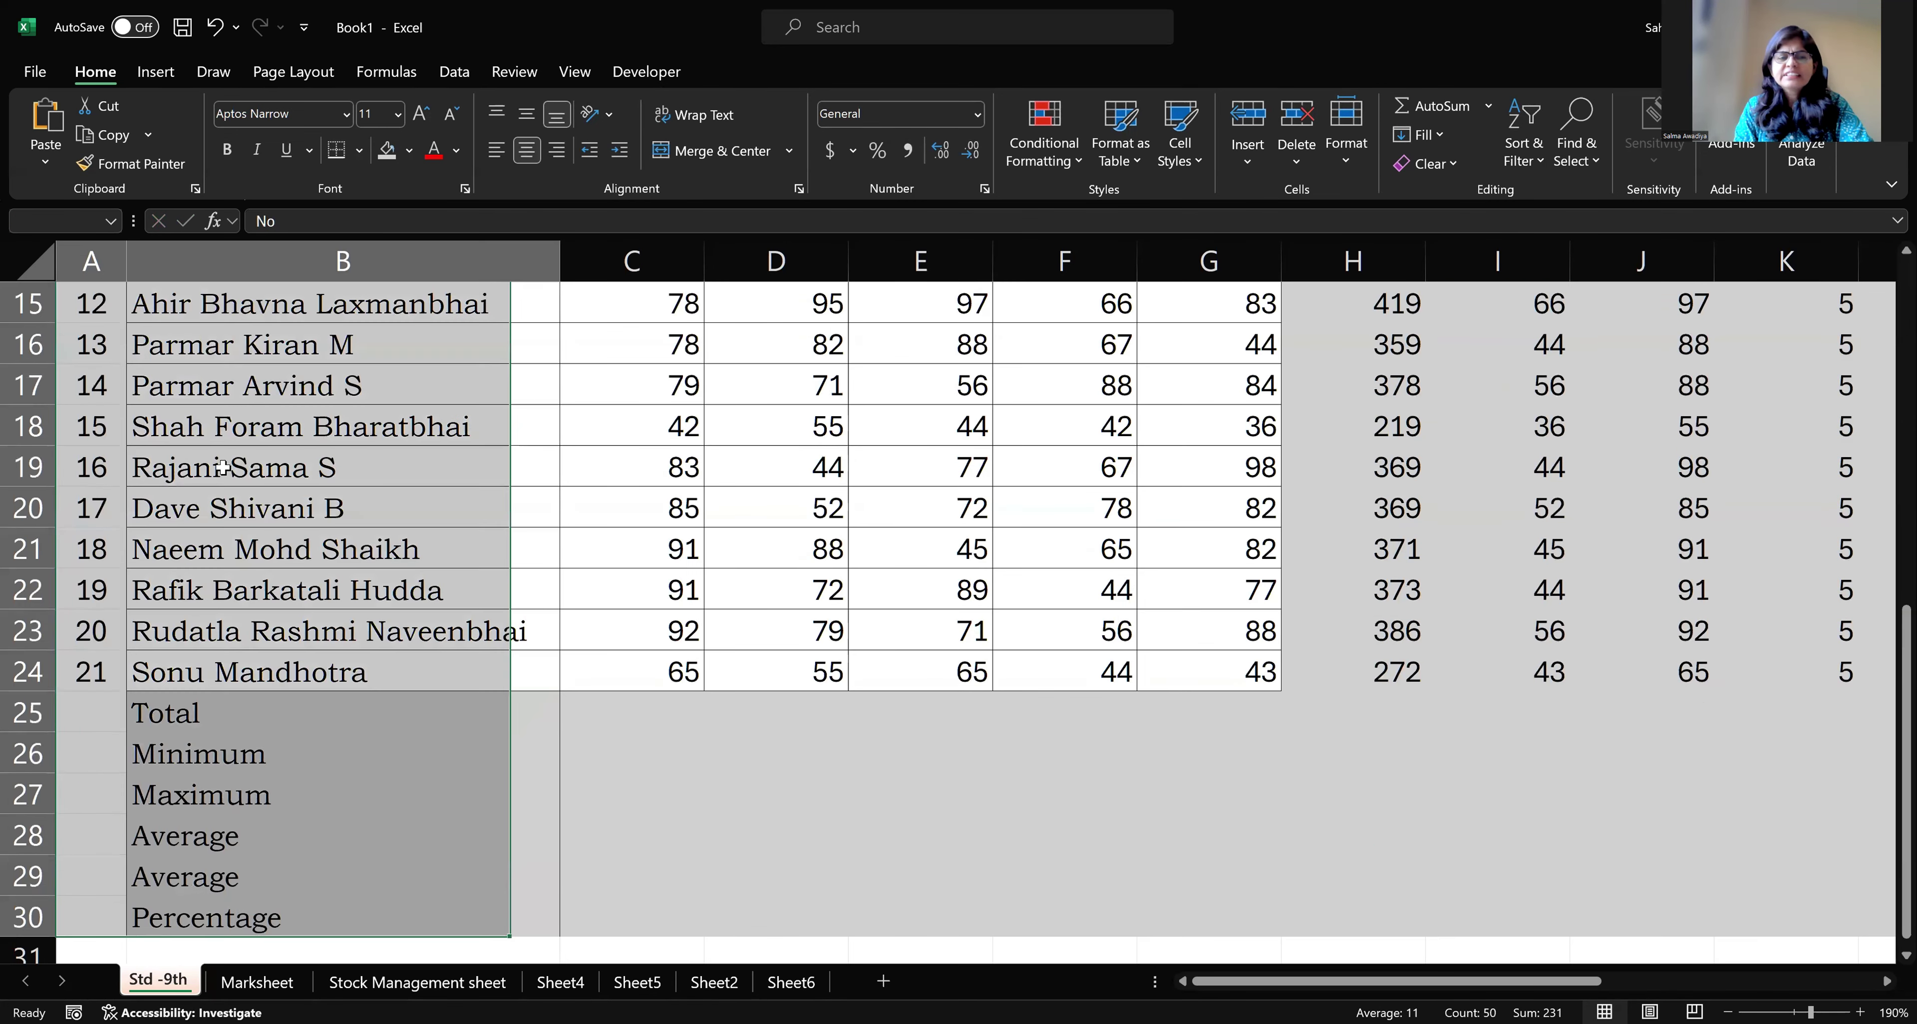
{"action": "key", "text": "shift+Right"}
{"action": "key", "text": "shift+Right"}
{"action": "key", "text": "shift+Right"}
{"action": "key", "text": "shift+Right"}
{"action": "key", "text": "shift+Right"}
{"action": "key", "text": "shift+Right"}
{"action": "key", "text": "shift+Right"}
{"action": "key", "text": "shift+Right"}
{"action": "key", "text": "shift+Right"}
{"action": "key", "text": "shift+Right"}
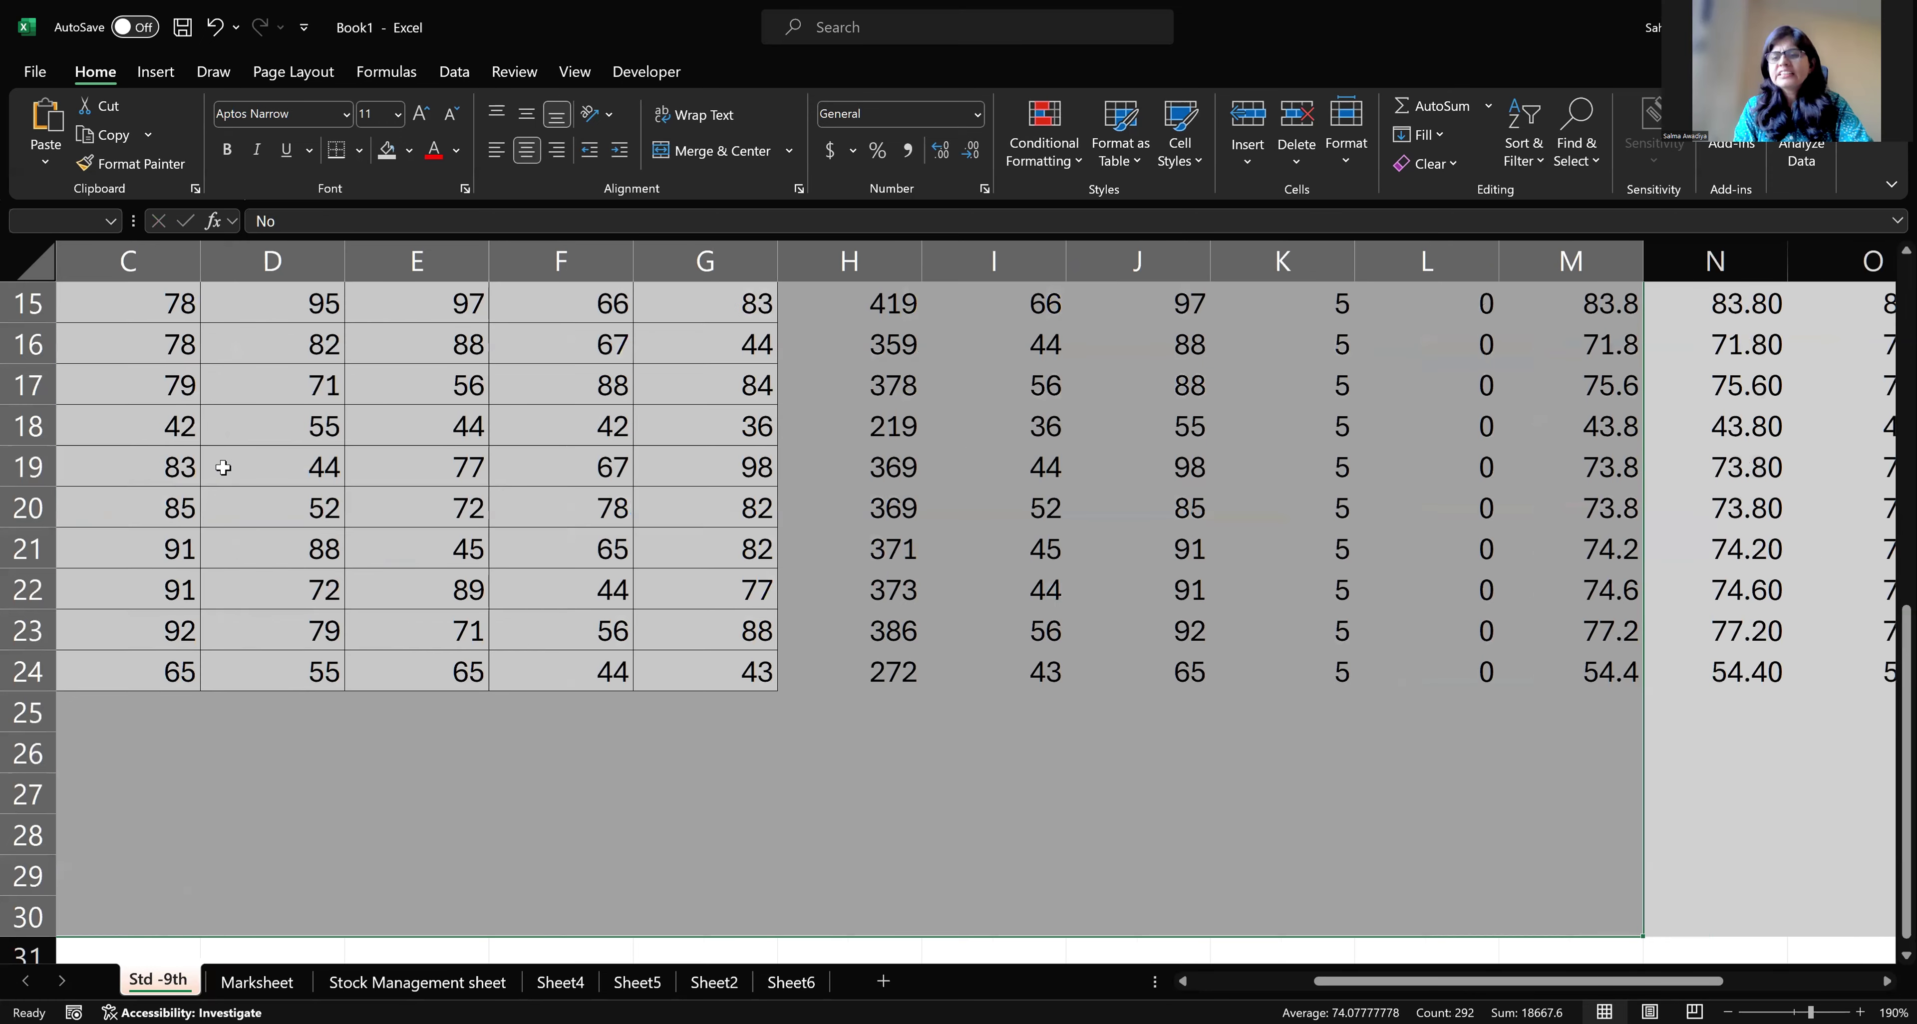
{"action": "key", "text": "shift+Right"}
{"action": "key", "text": "shift+Right"}
{"action": "key", "text": "shift+Right"}
{"action": "key", "text": "shift+Right"}
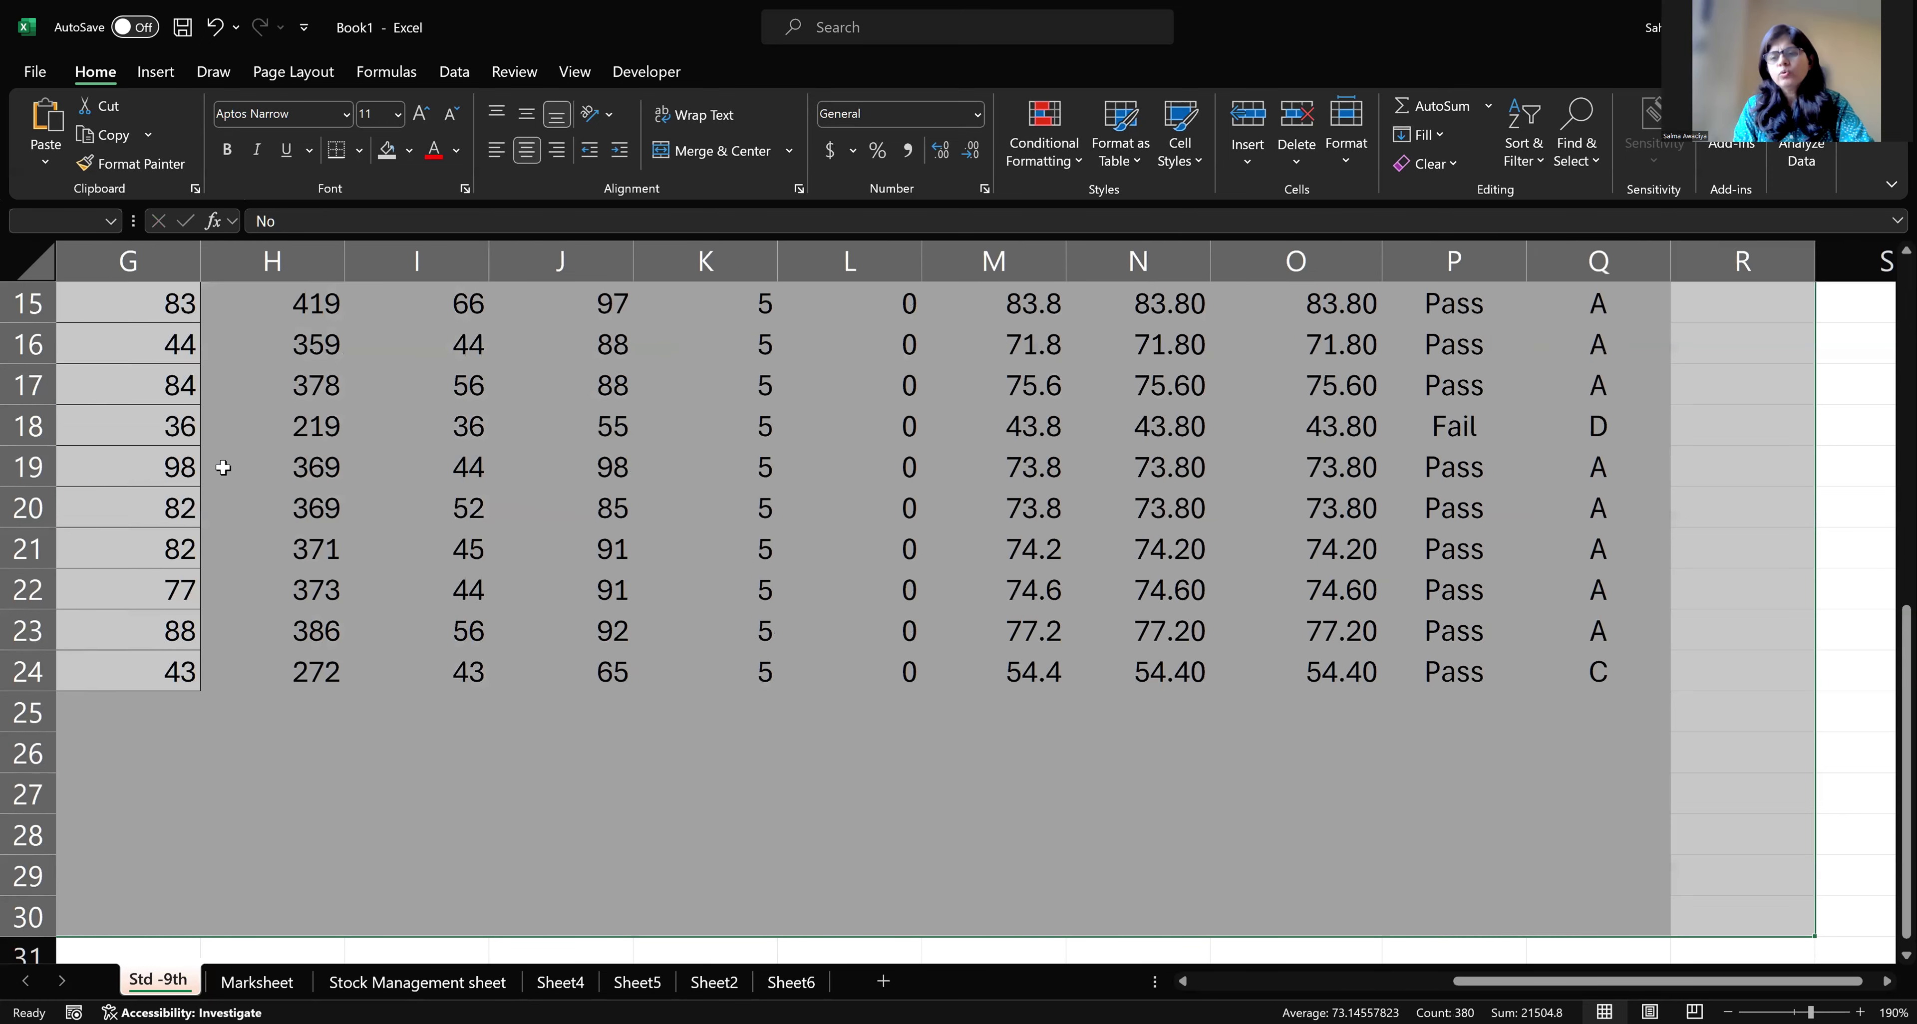
{"action": "key", "text": "shift+Left"}
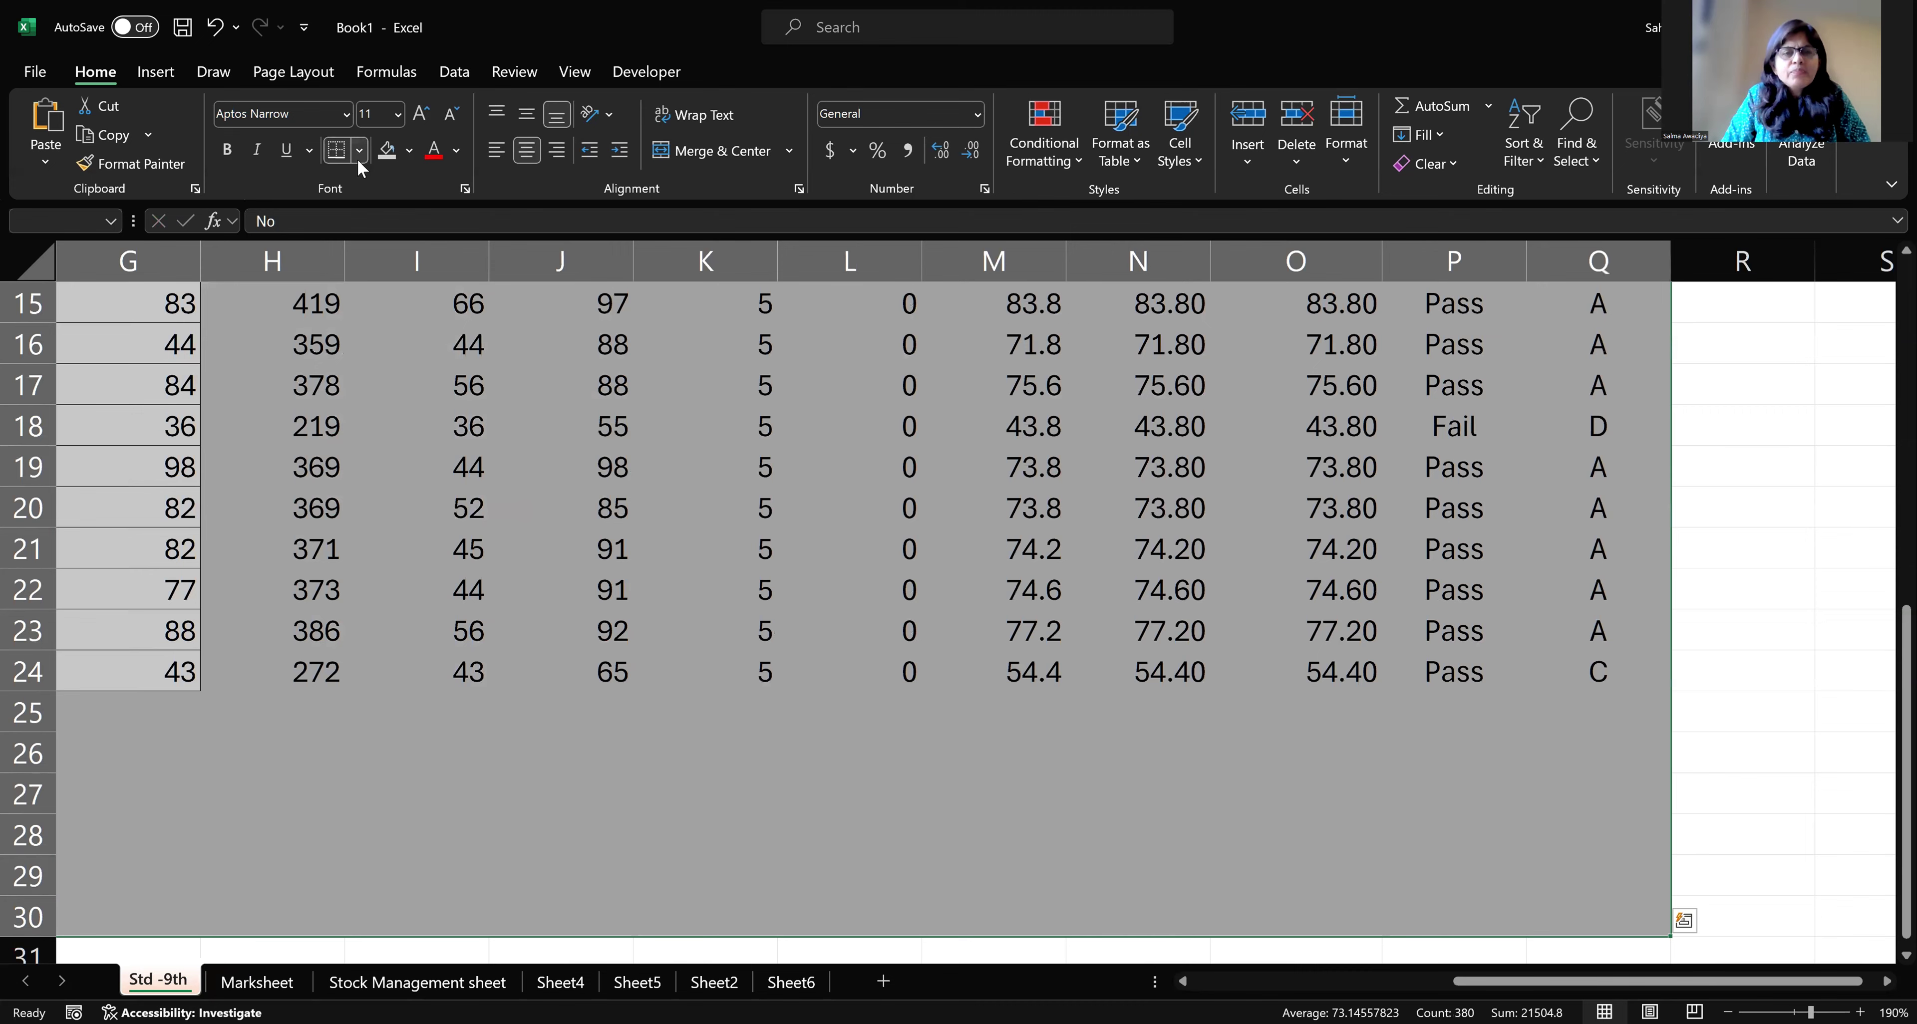
Step: Apply All Borders to the selected results table
{"action": "left_click", "coordinate": [360, 151]}
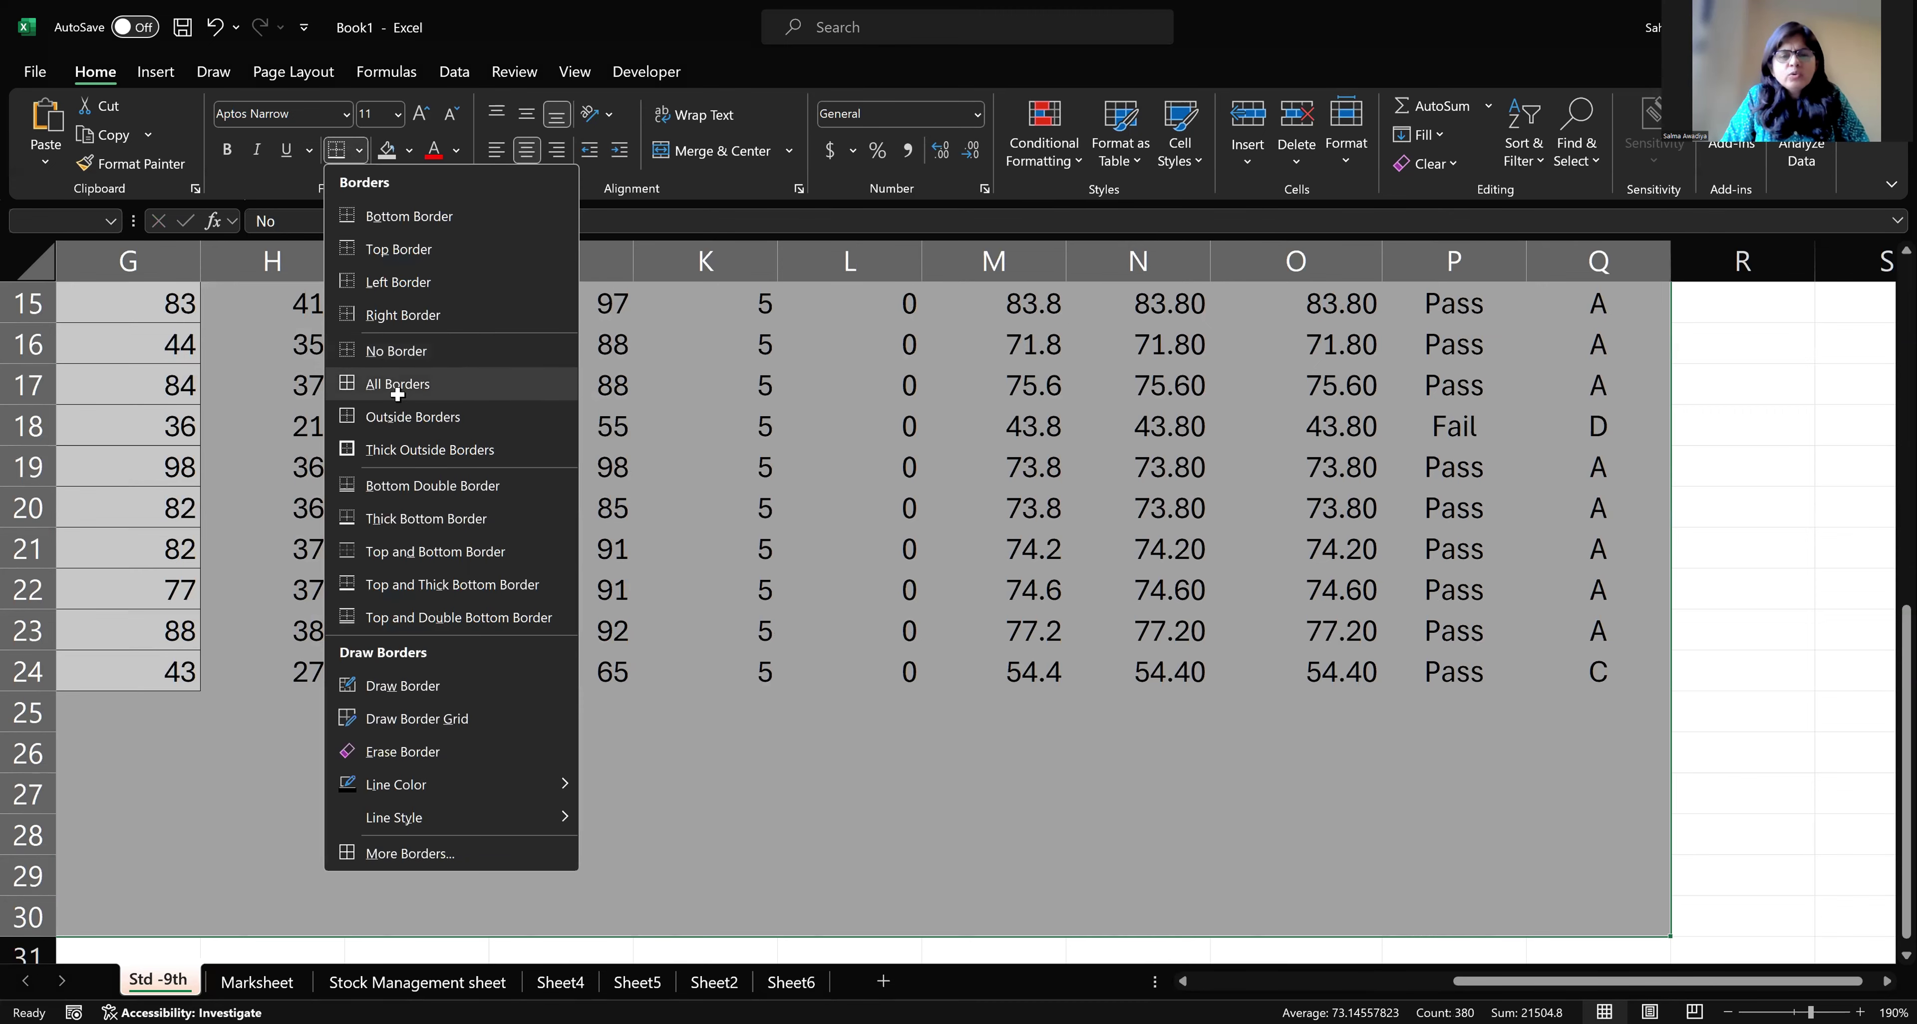
{"action": "left_click", "coordinate": [393, 385]}
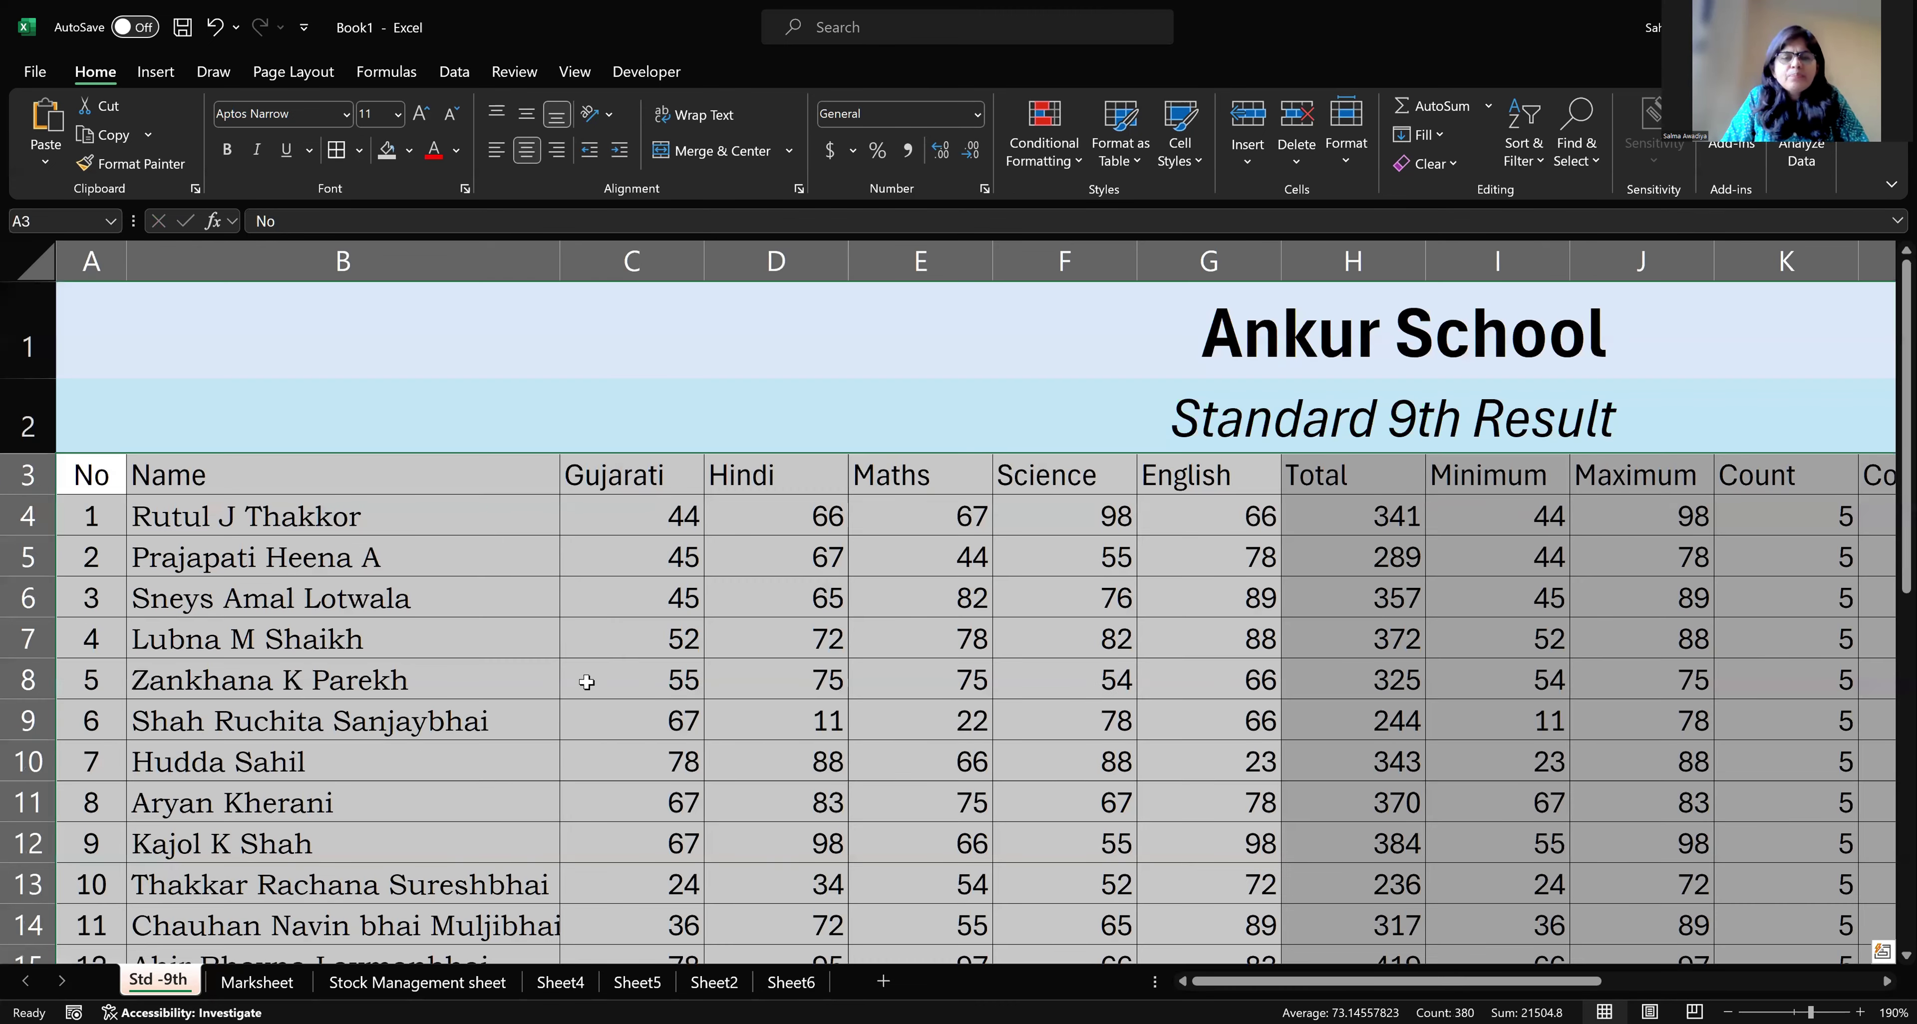
{"action": "scroll", "coordinate": [587, 683], "scroll_direction": "down", "scroll_amount": 5}
{"action": "left_click", "coordinate": [617, 642]}
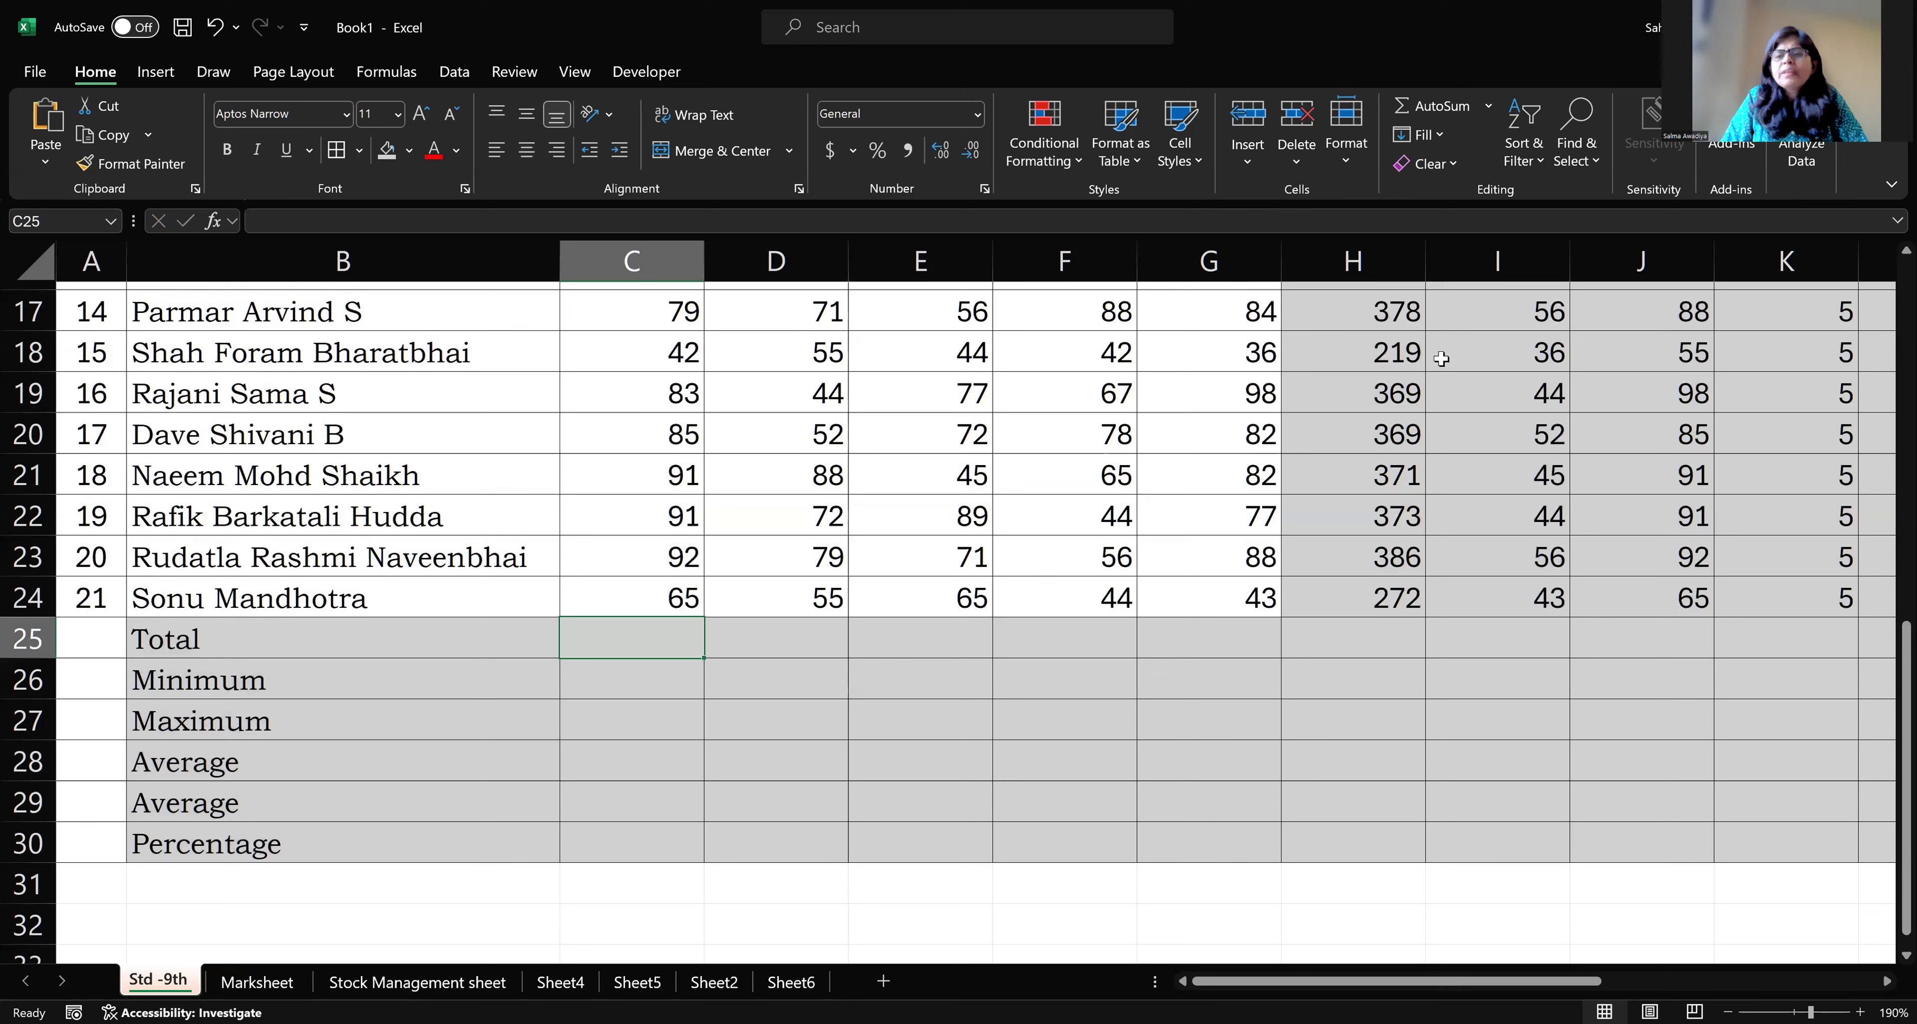
Step: Enter =SUM(C4:C24) in C25 so the Gujarati Total shows 1364
{"action": "left_click", "coordinate": [1419, 110]}
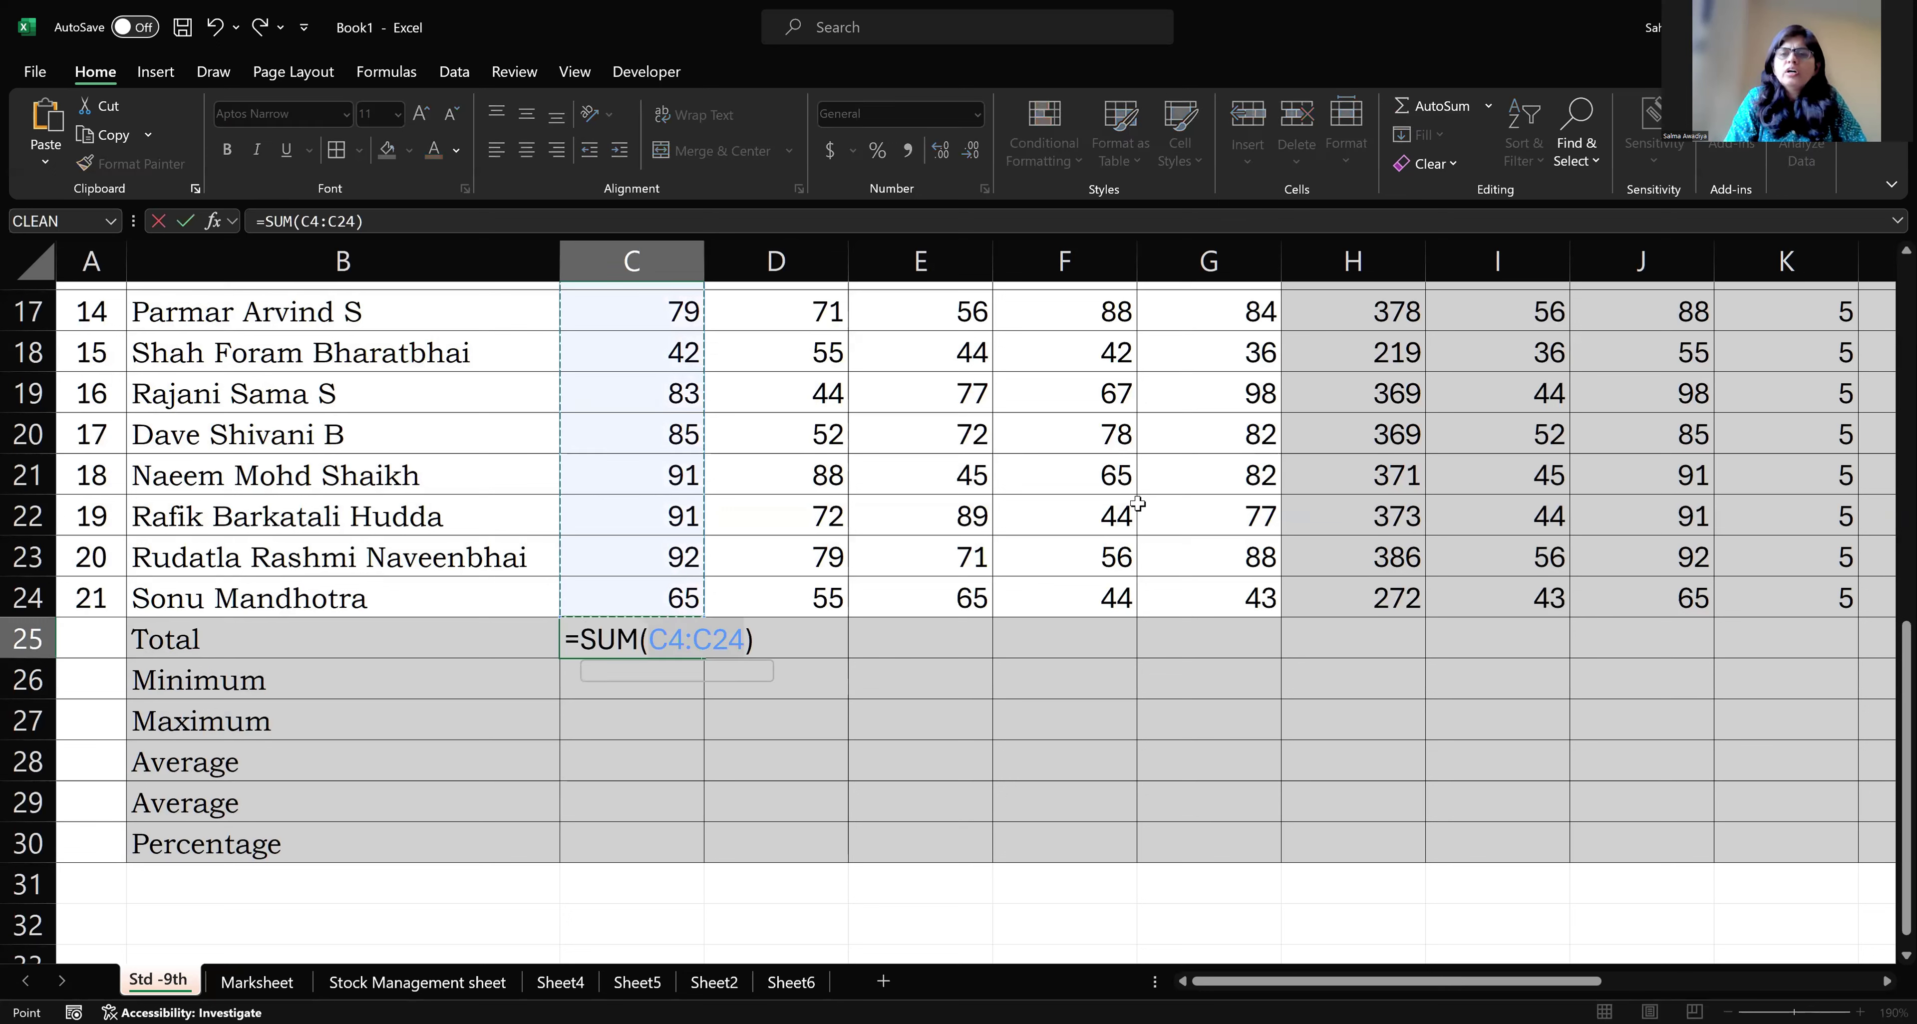
{"action": "key", "text": "Return"}
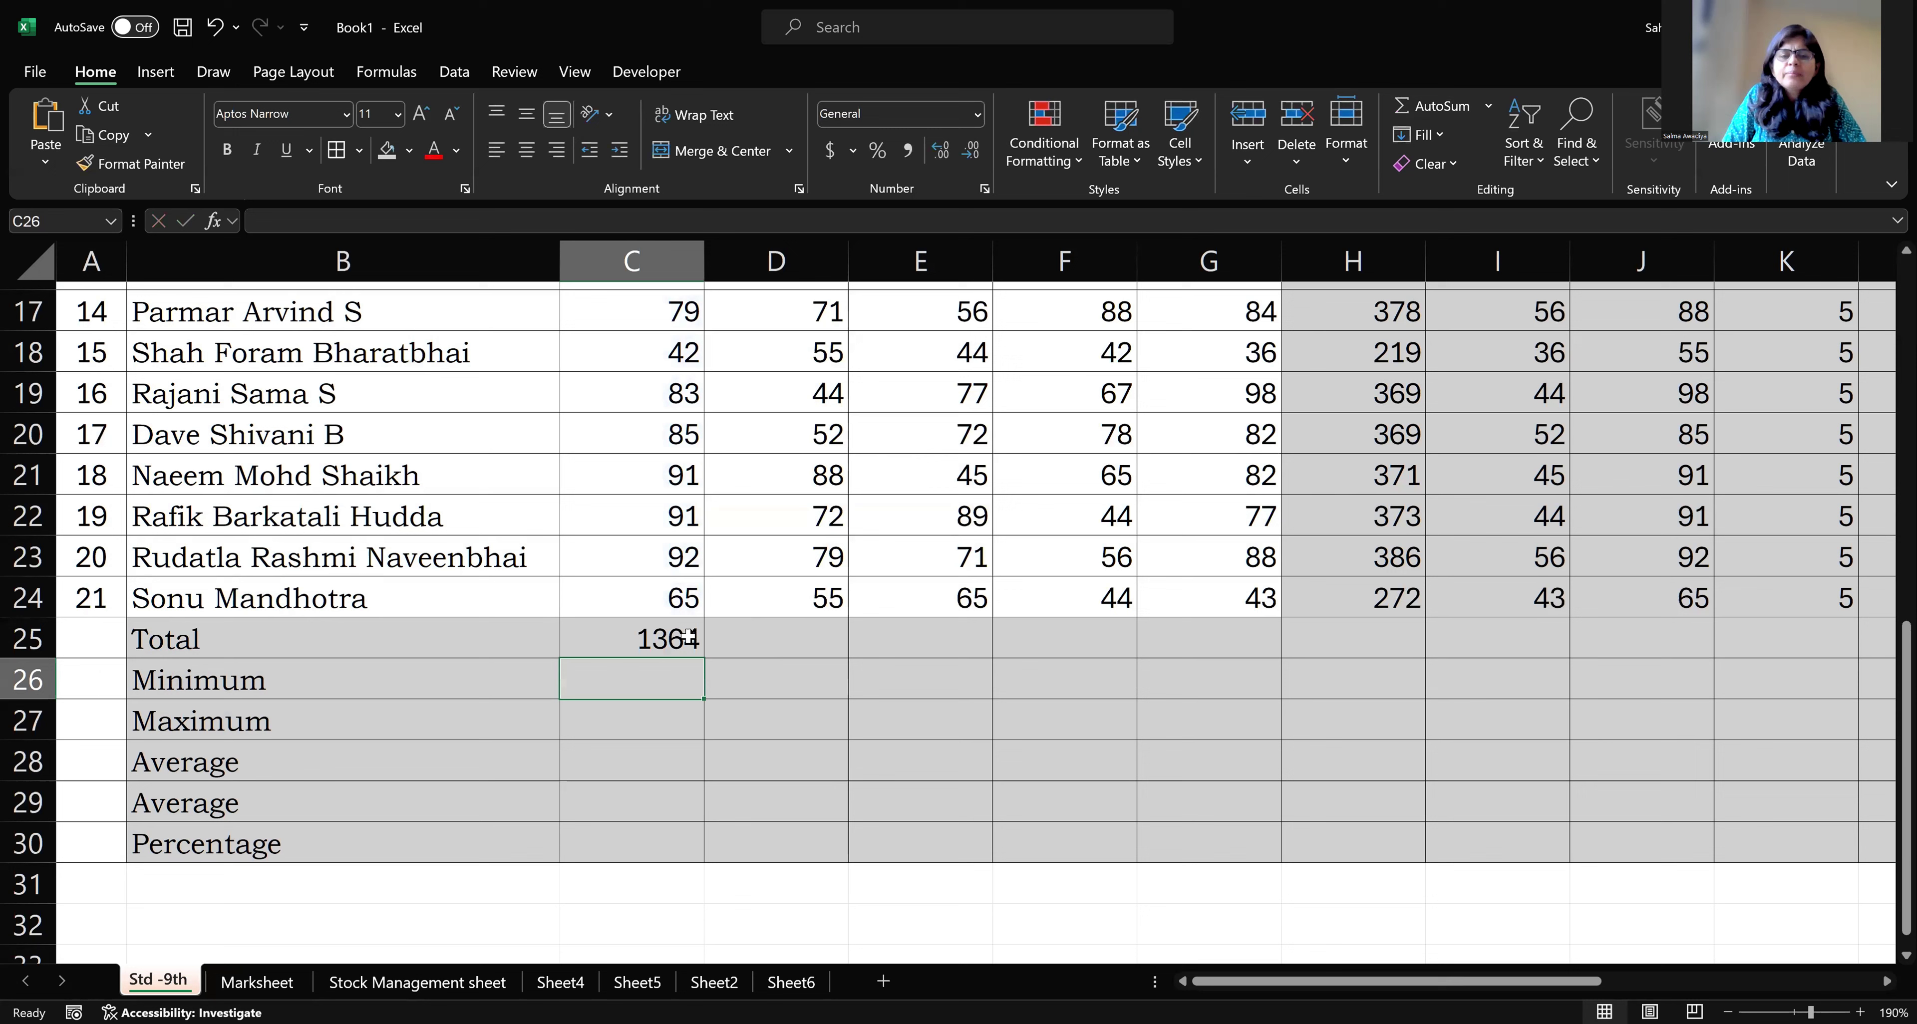
{"action": "type", "text": "="}
{"action": "left_click", "coordinate": [661, 640]}
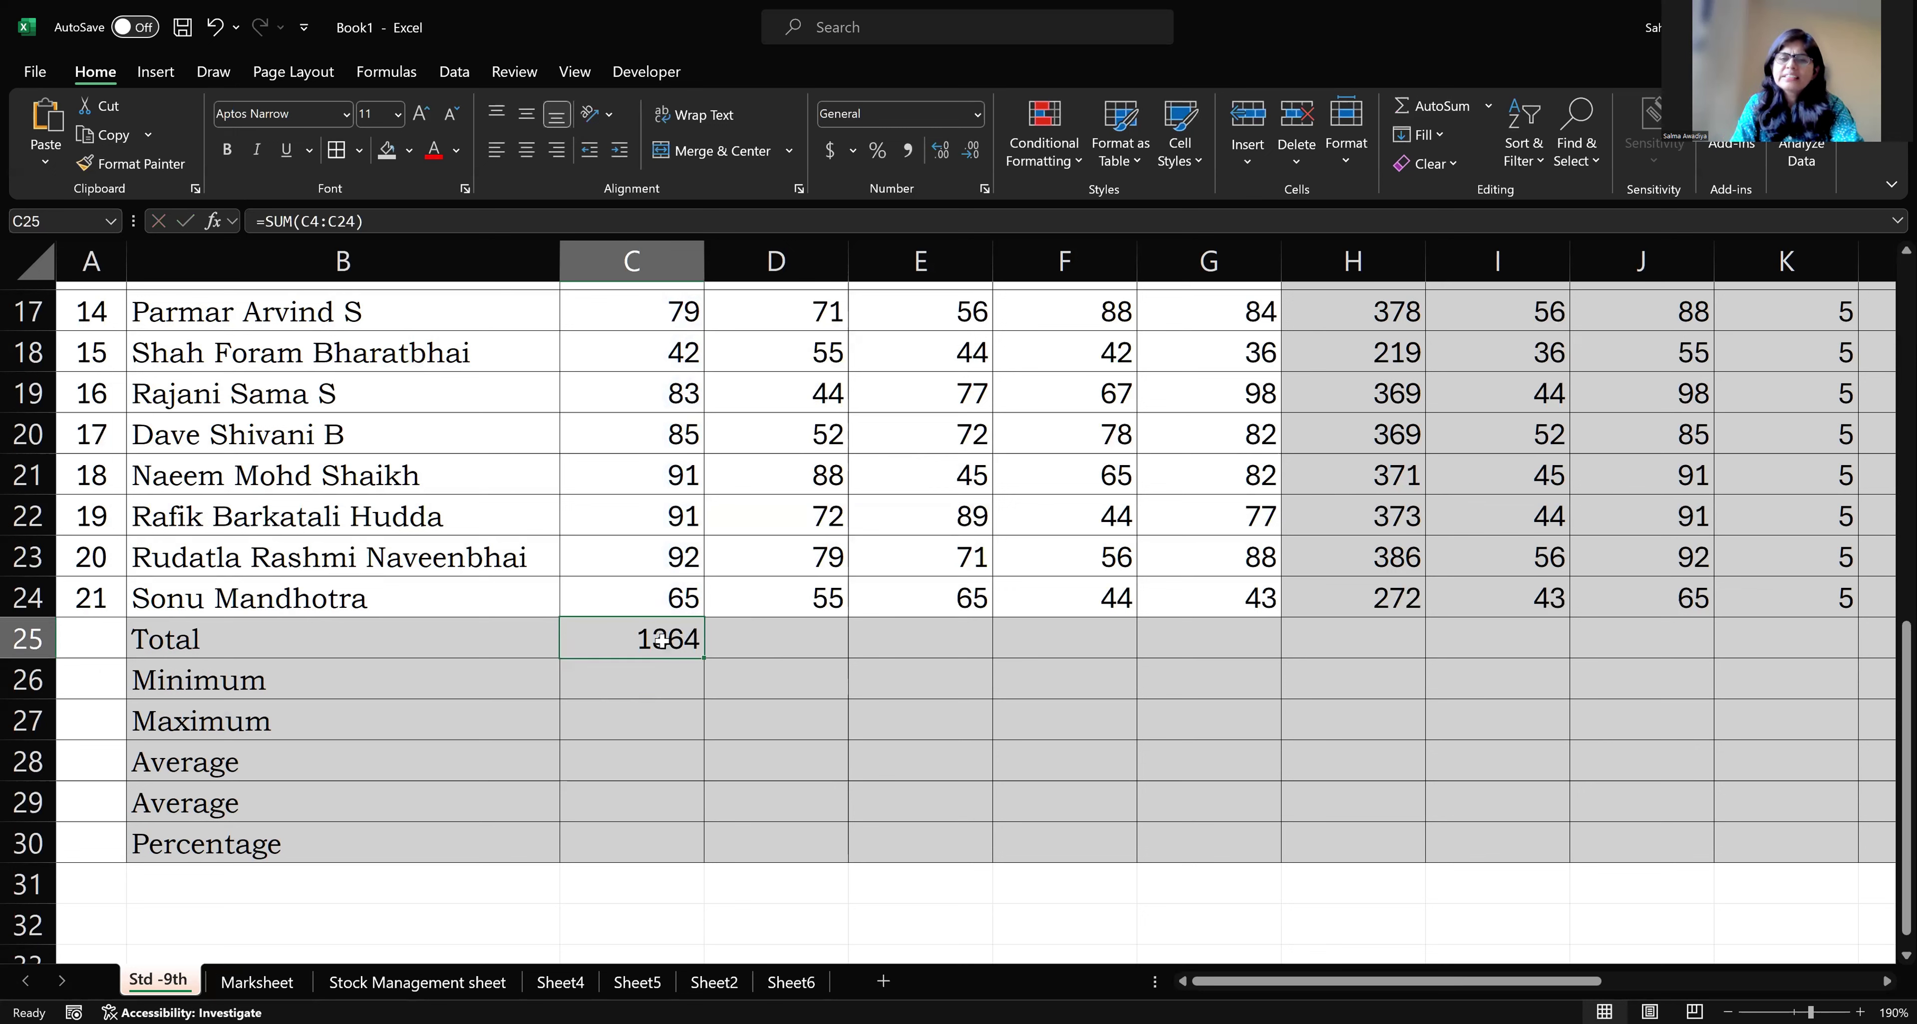
{"action": "double_click", "coordinate": [661, 640]}
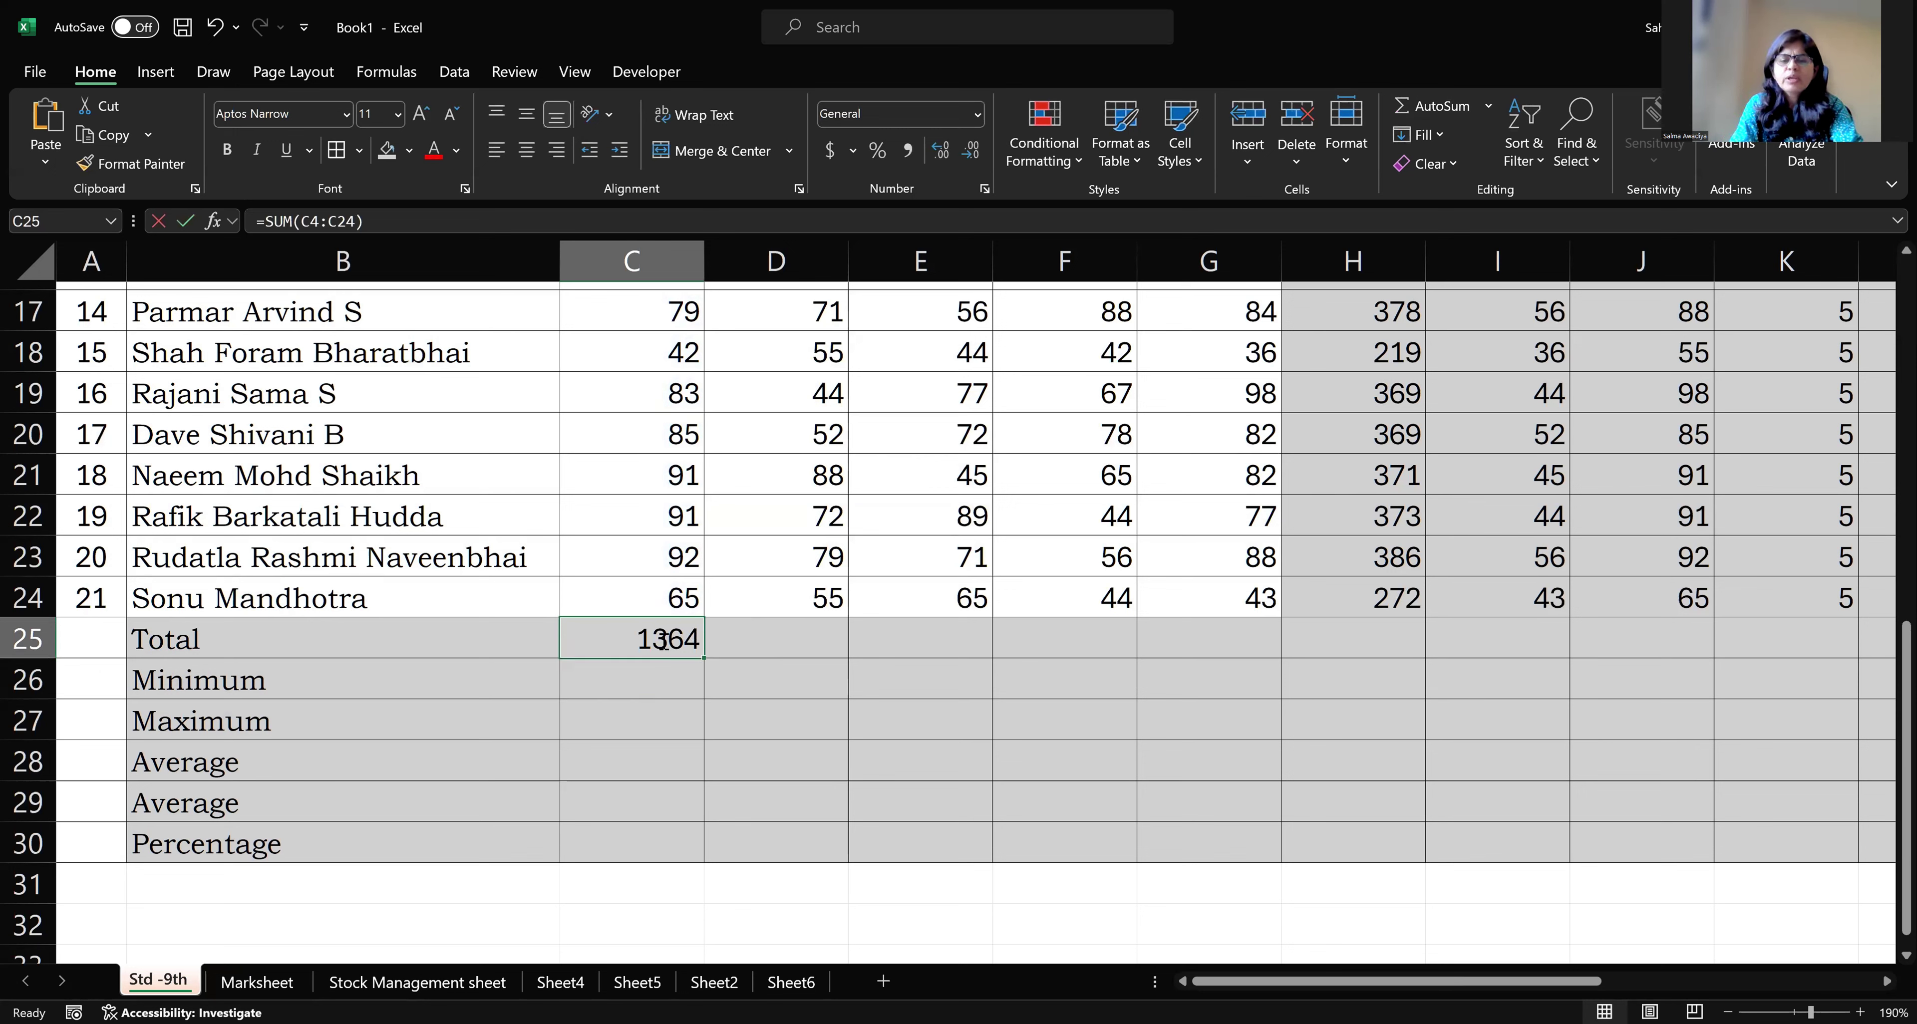
{"action": "type", "text": "=sum("}
{"action": "key", "text": "Up"}
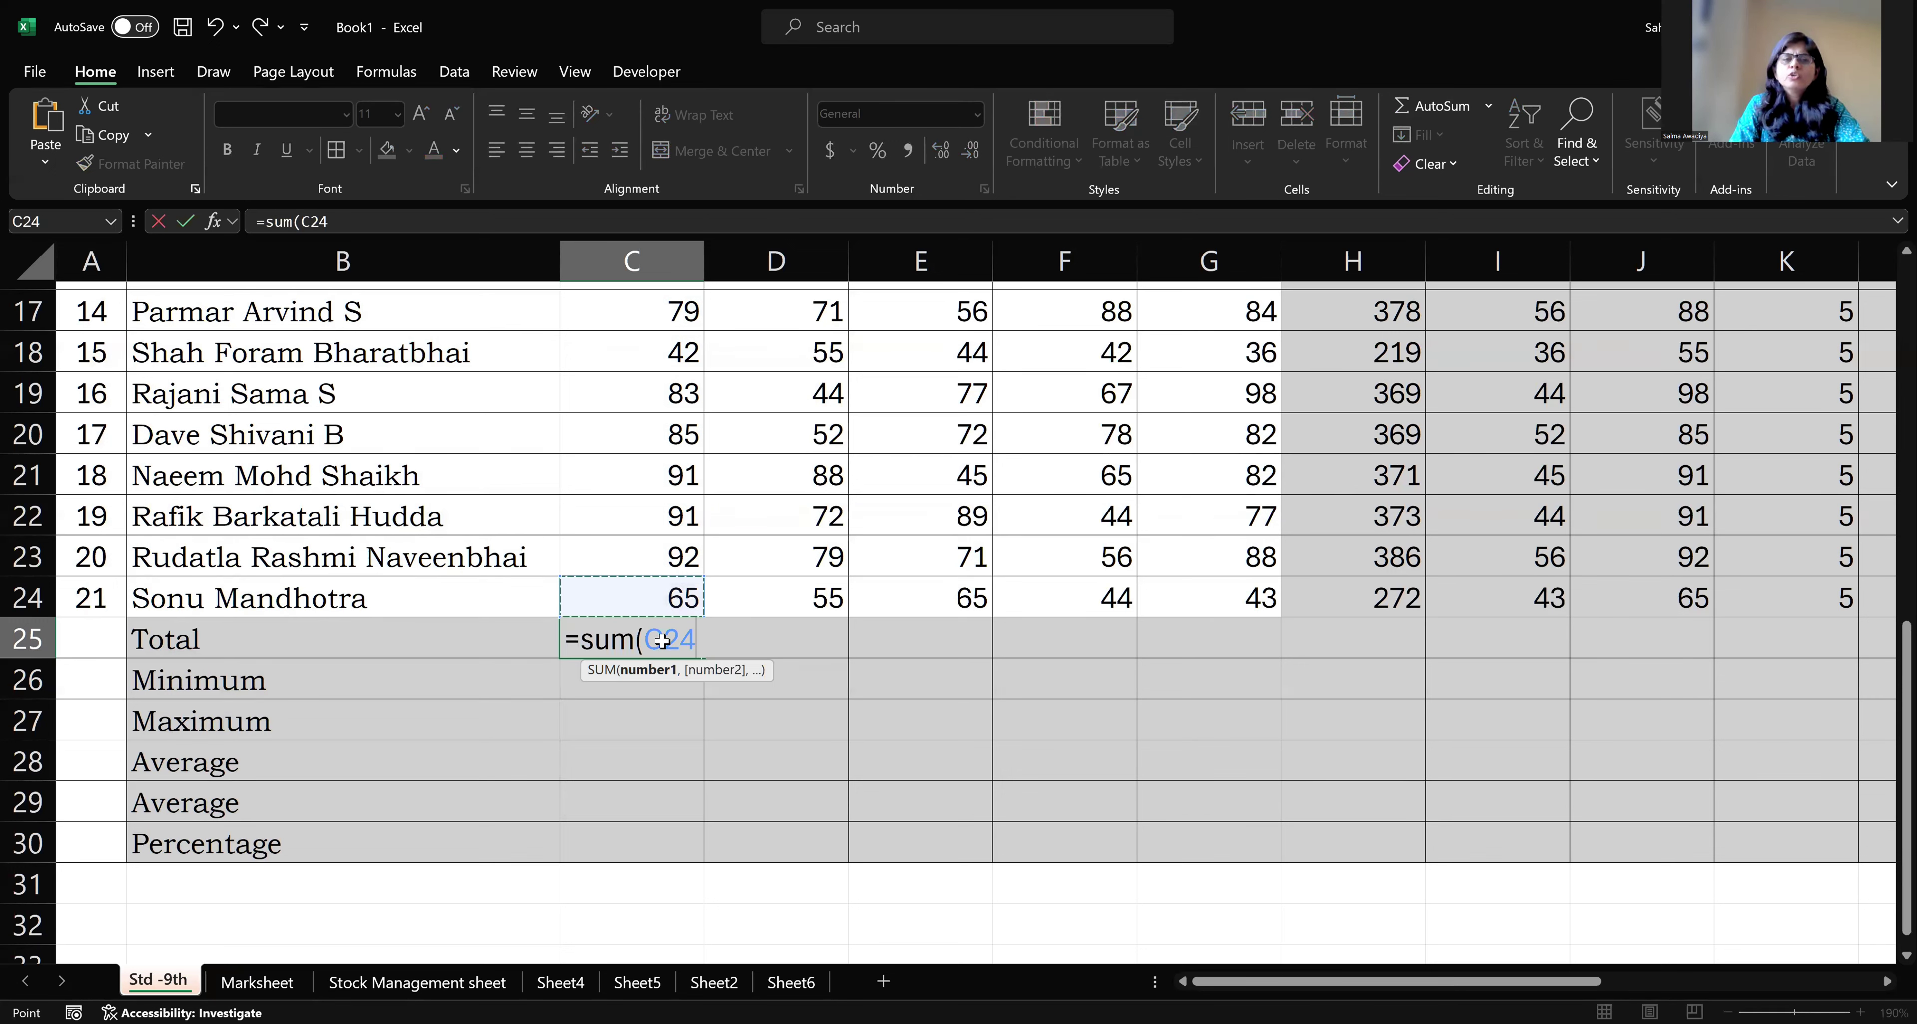
{"action": "key", "text": "shift+Page_Up"}
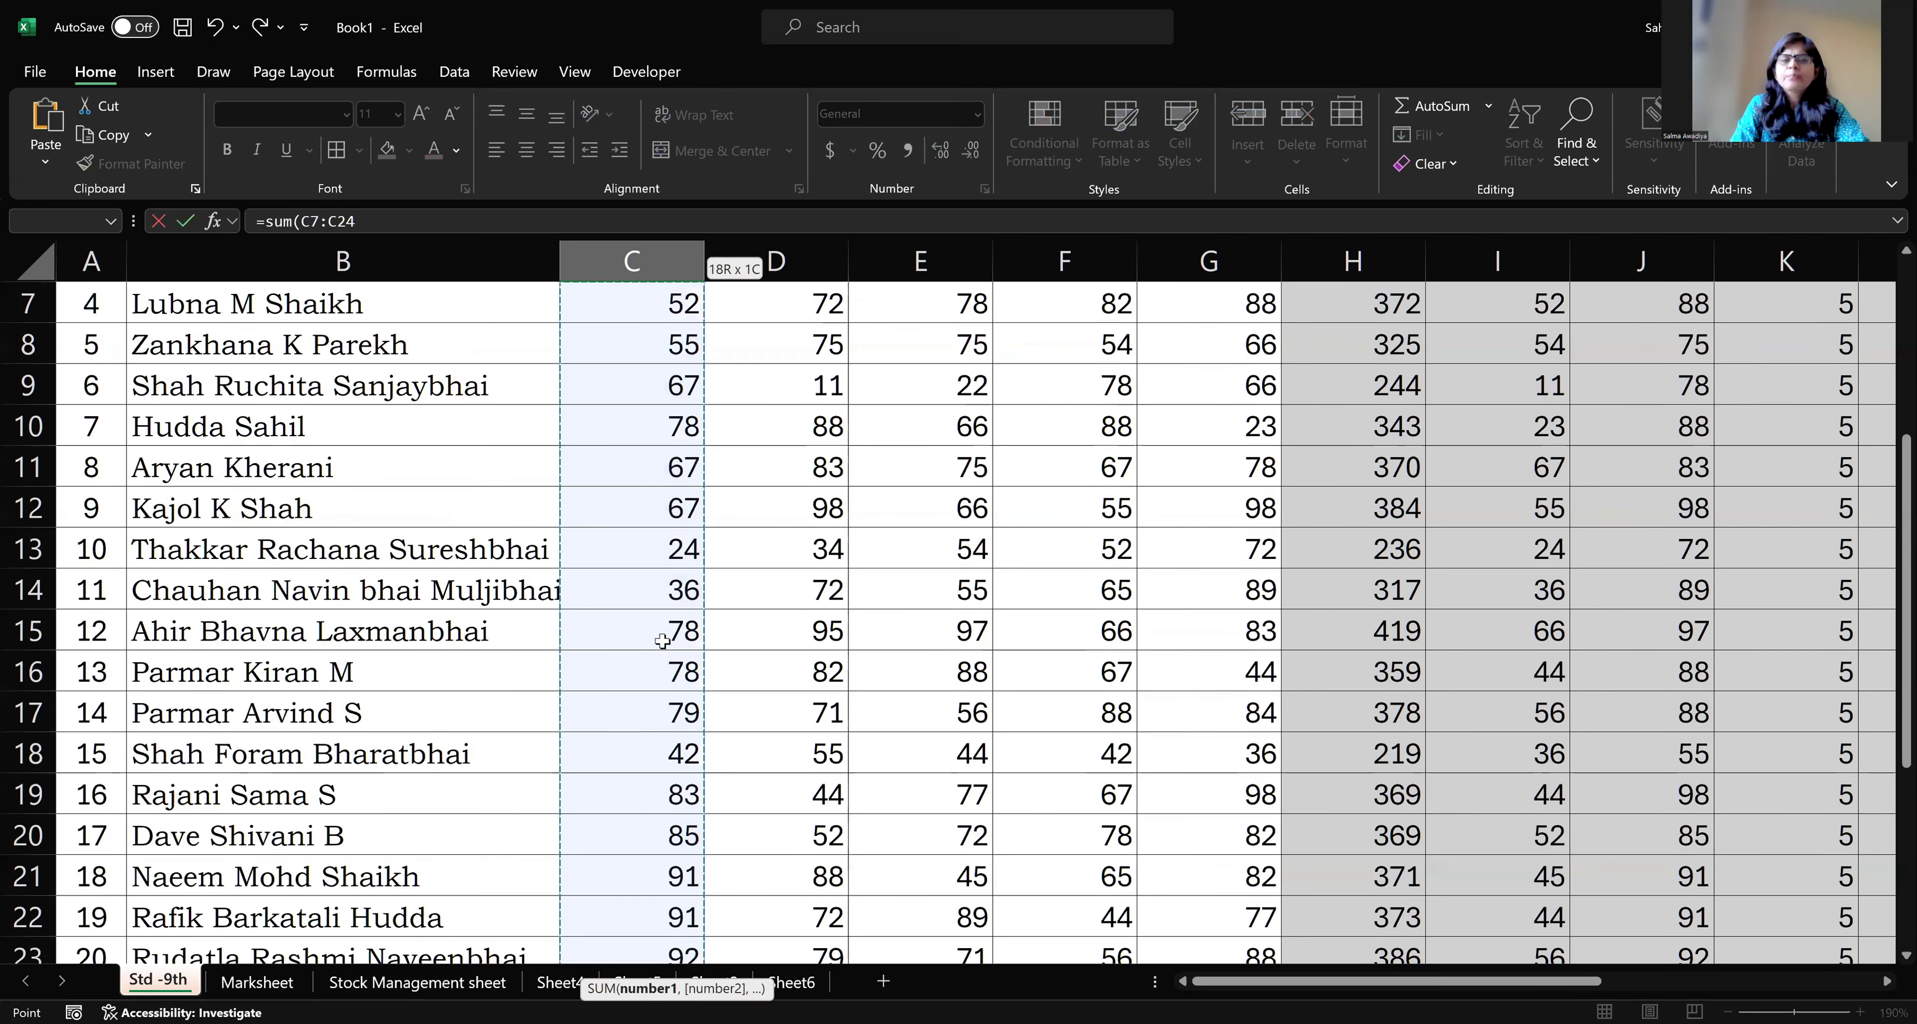
{"action": "key", "text": "shift+Up"}
{"action": "key", "text": "shift+Up"}
{"action": "key", "text": "shift+Up"}
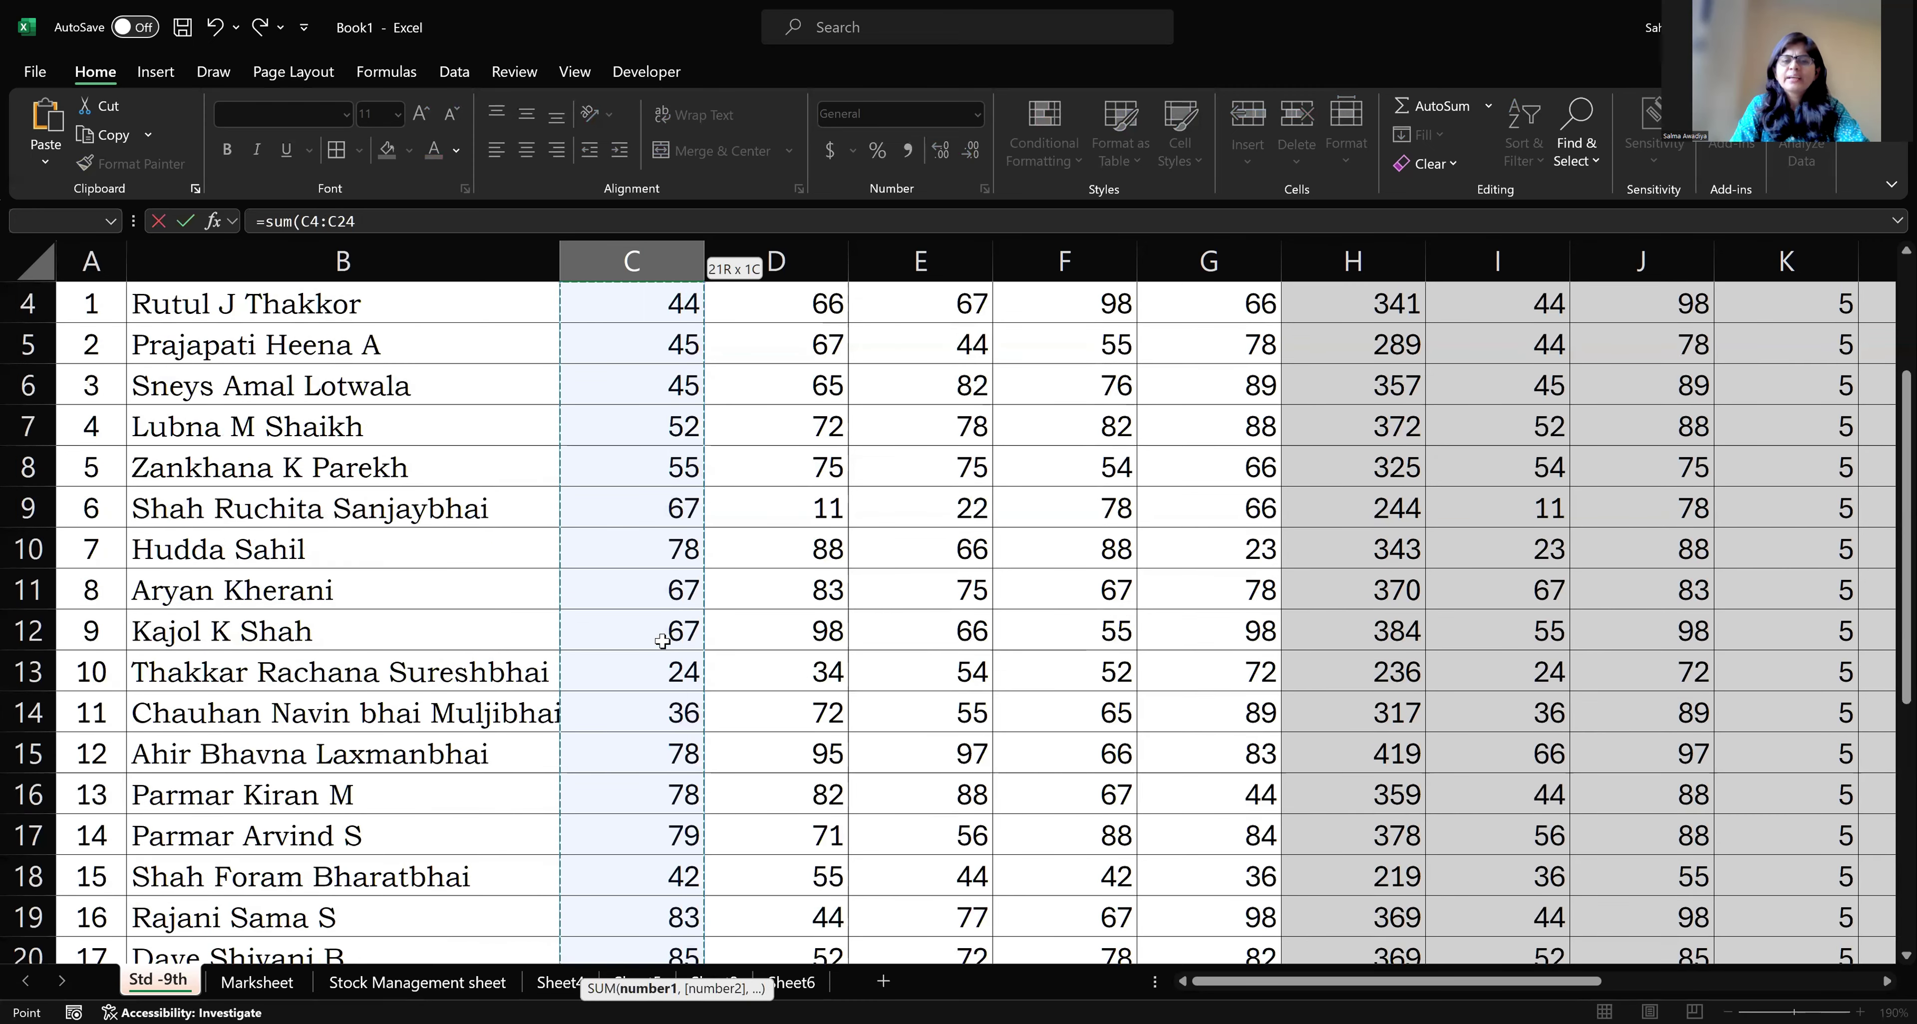
{"action": "key", "text": "Return"}
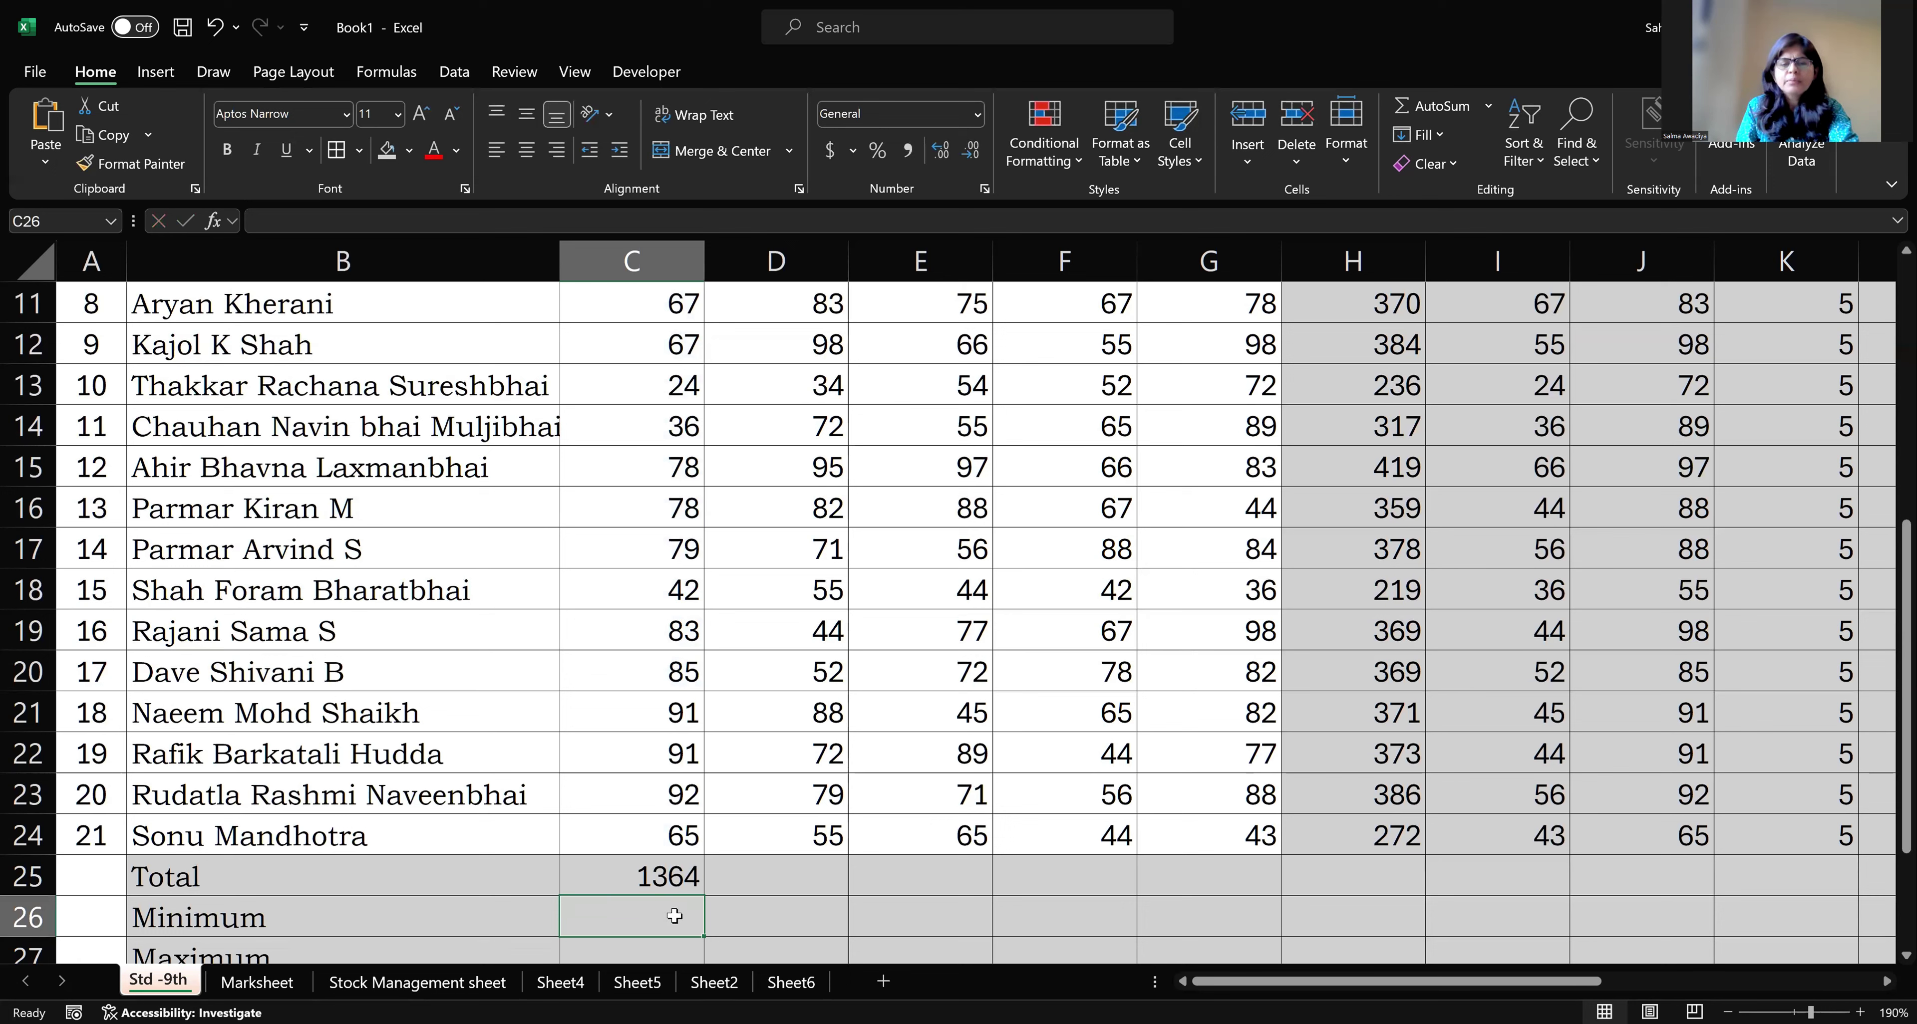
Step: Enter =MIN(C4:C24) in C26 to show the lowest mark, 24
{"action": "type", "text": "="}
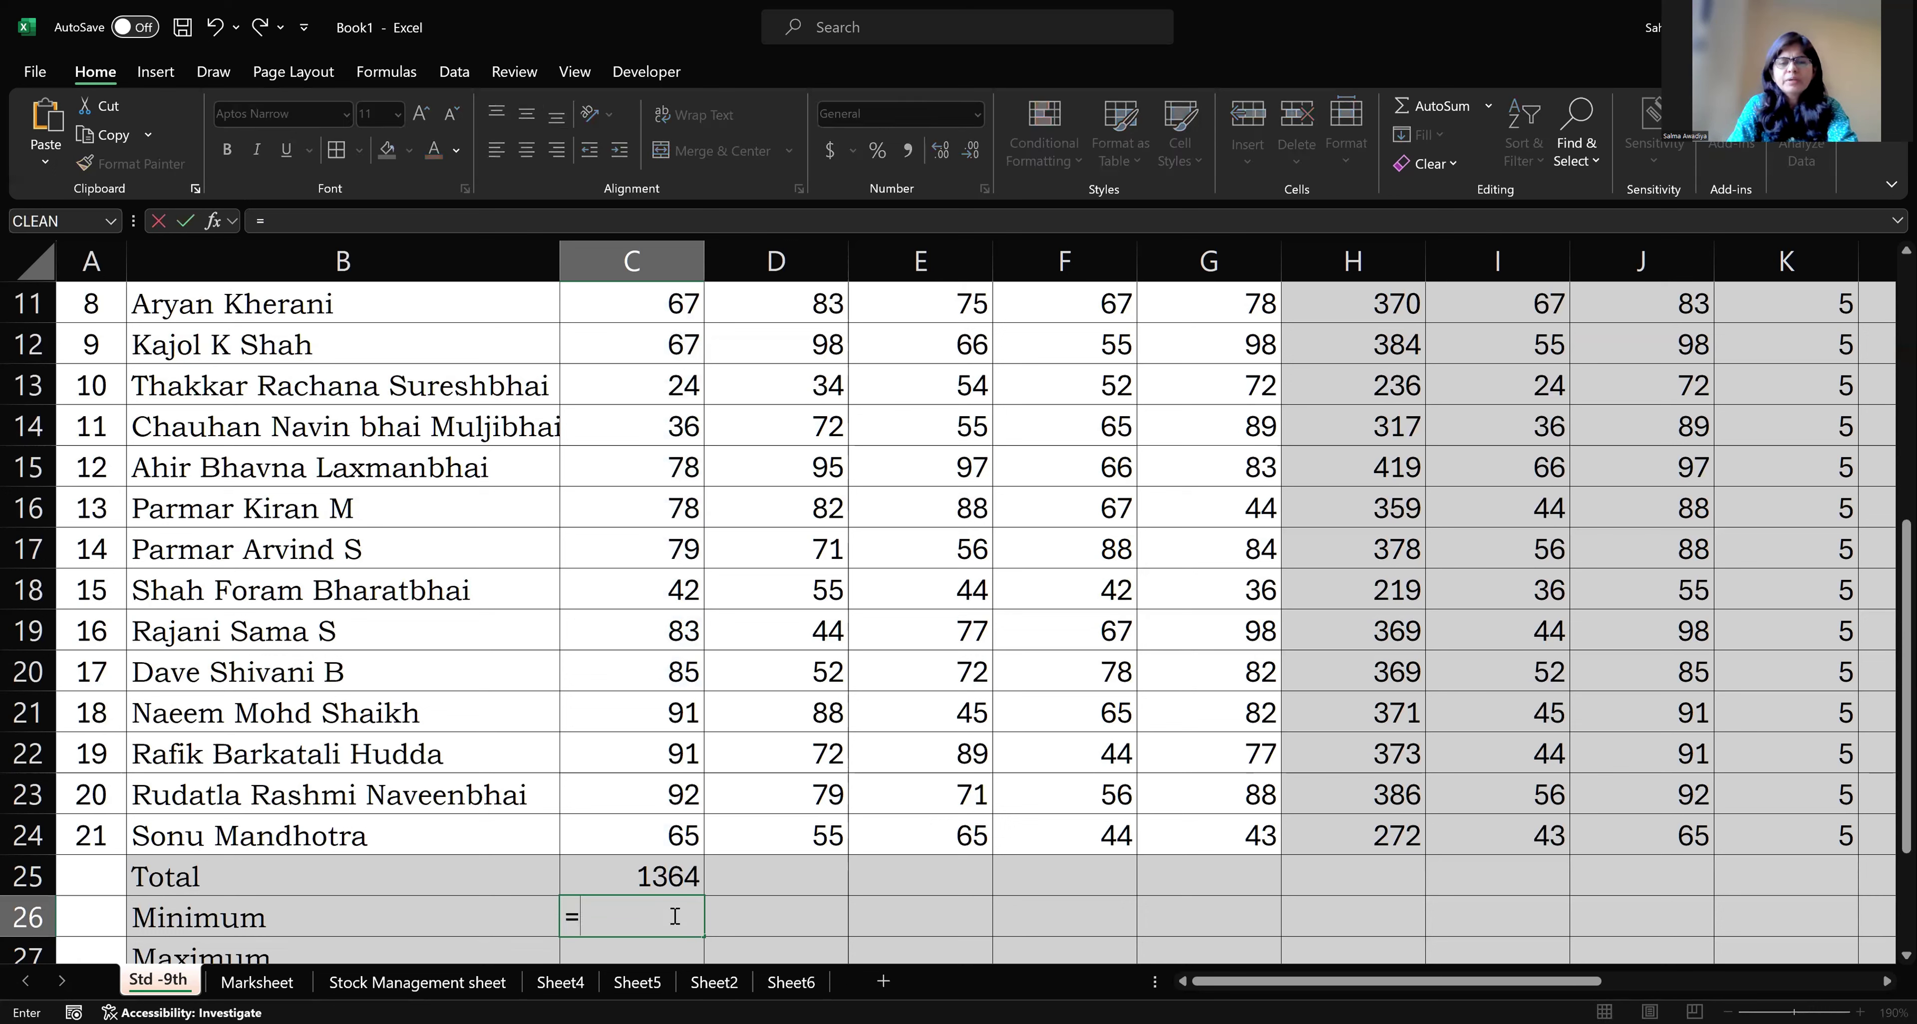
{"action": "type", "text": "min"}
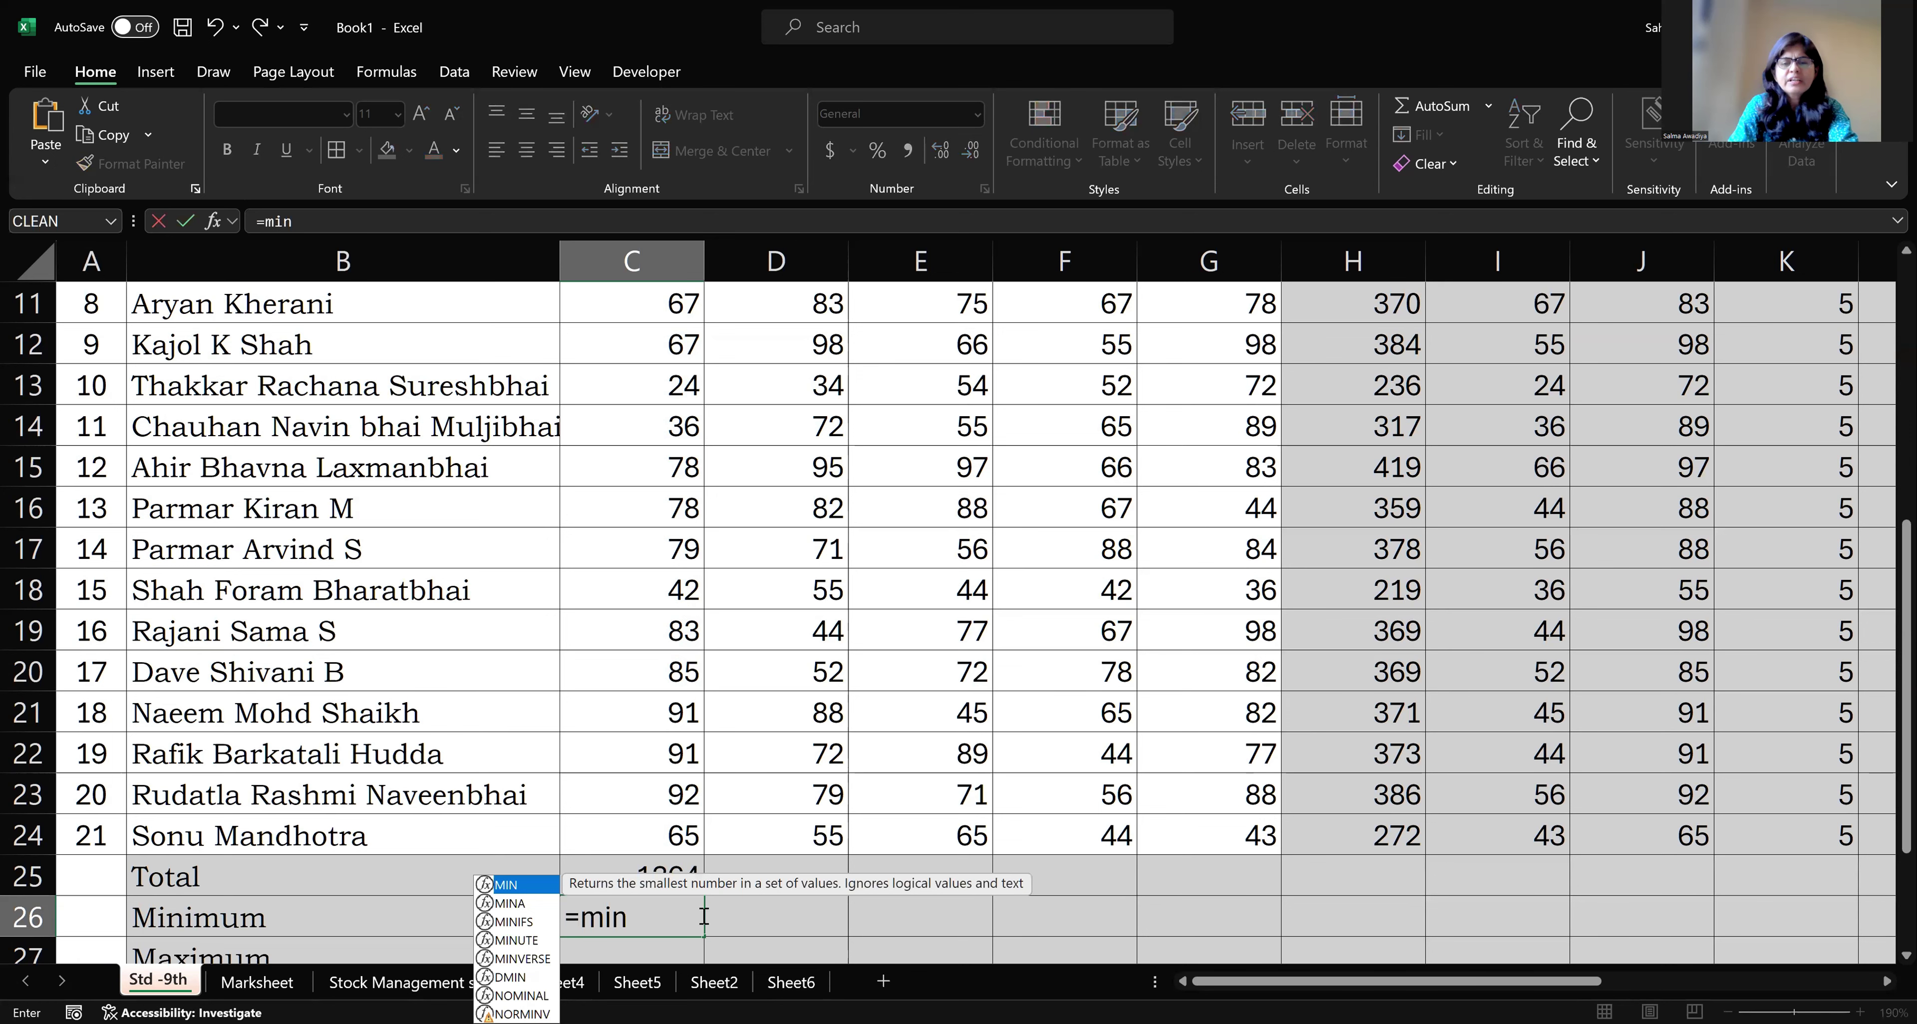
{"action": "type", "text": "("}
{"action": "left_click", "coordinate": [670, 822]}
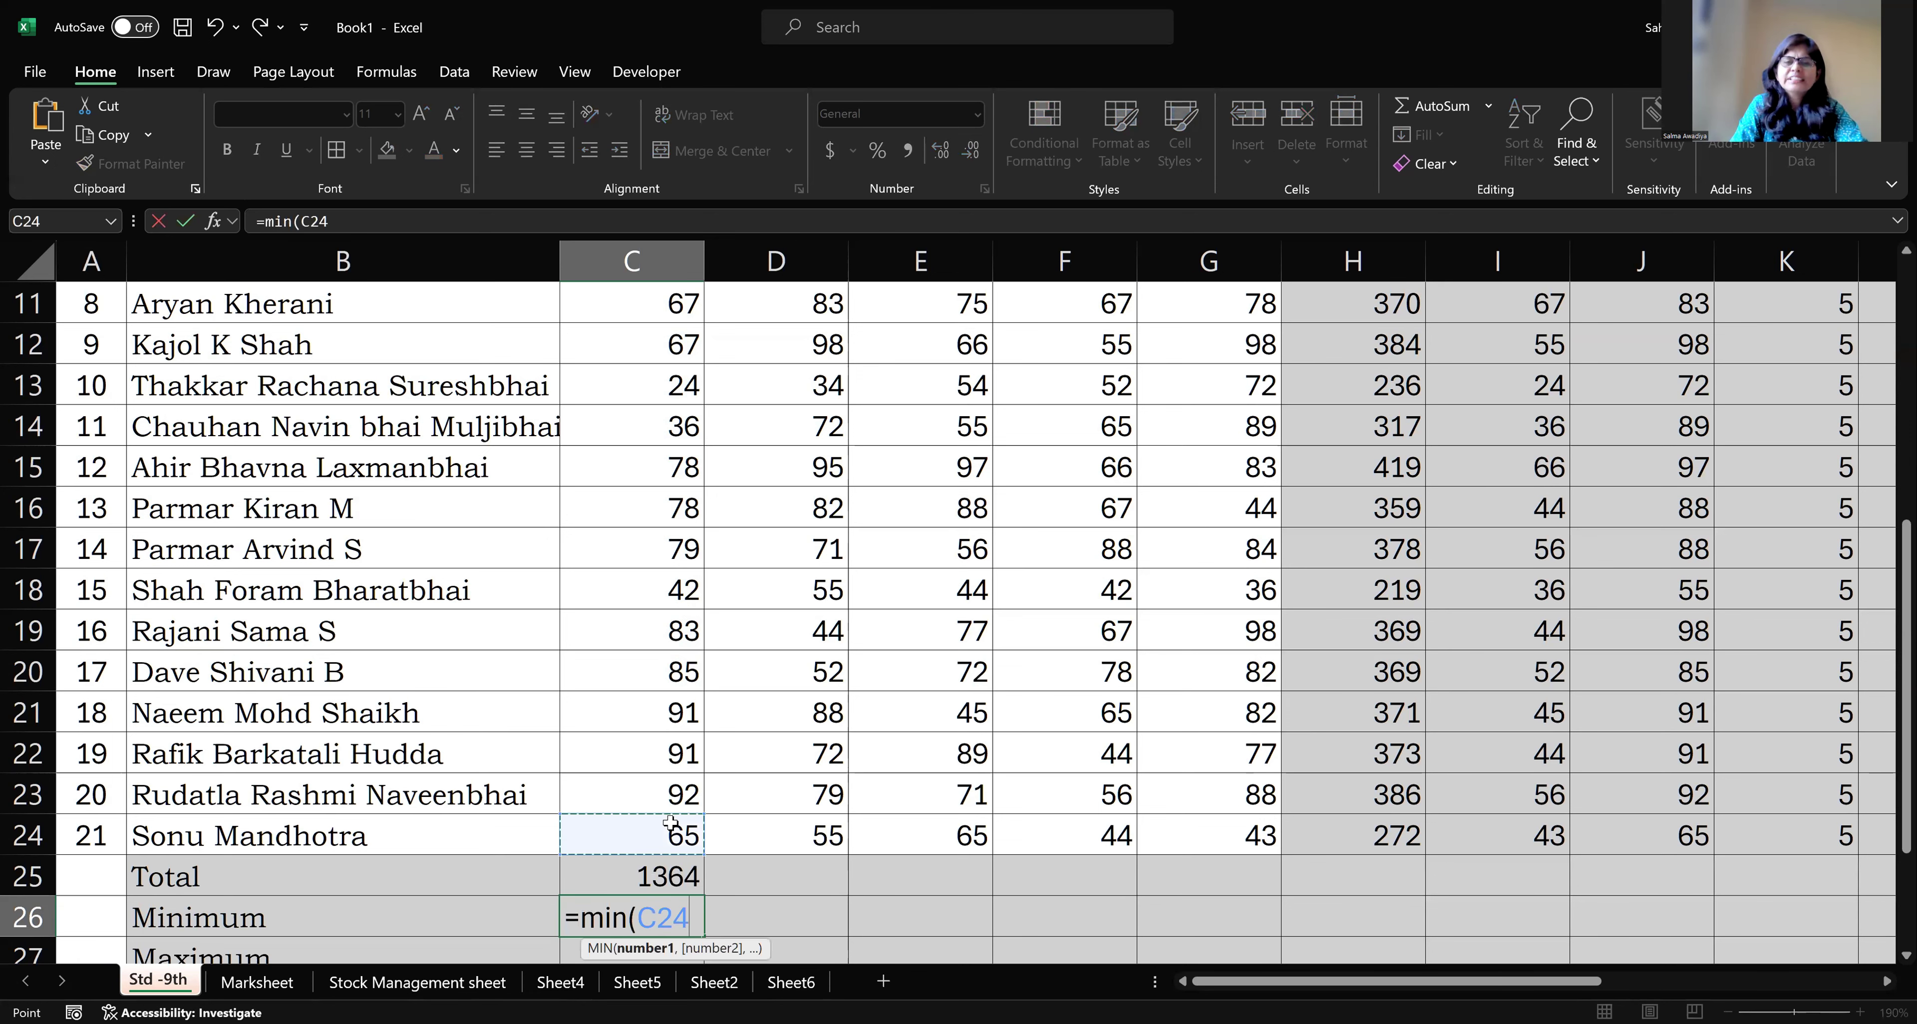
{"action": "key", "text": "ctrl+shift+Up"}
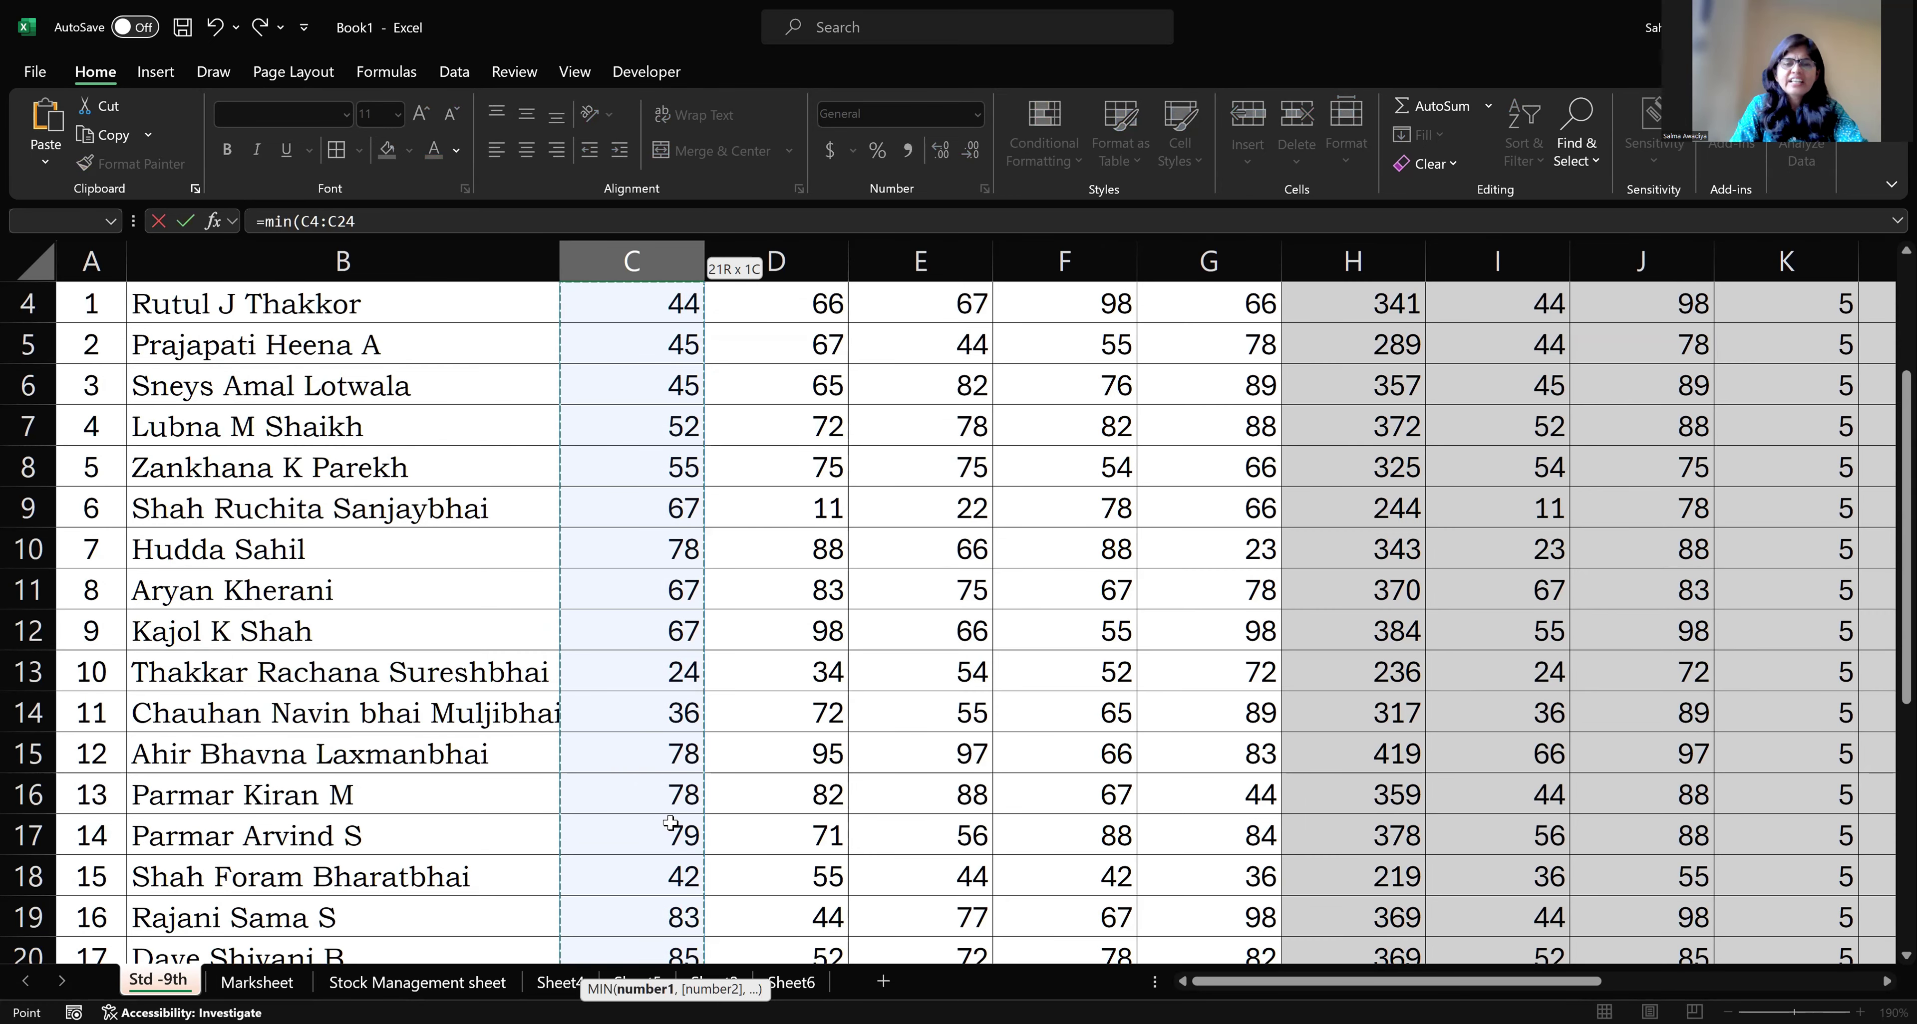
{"action": "key", "text": "Return"}
Step: Enter =MAX(C4:C24) in C27 to show the highest mark, 92
{"action": "type", "text": "="}
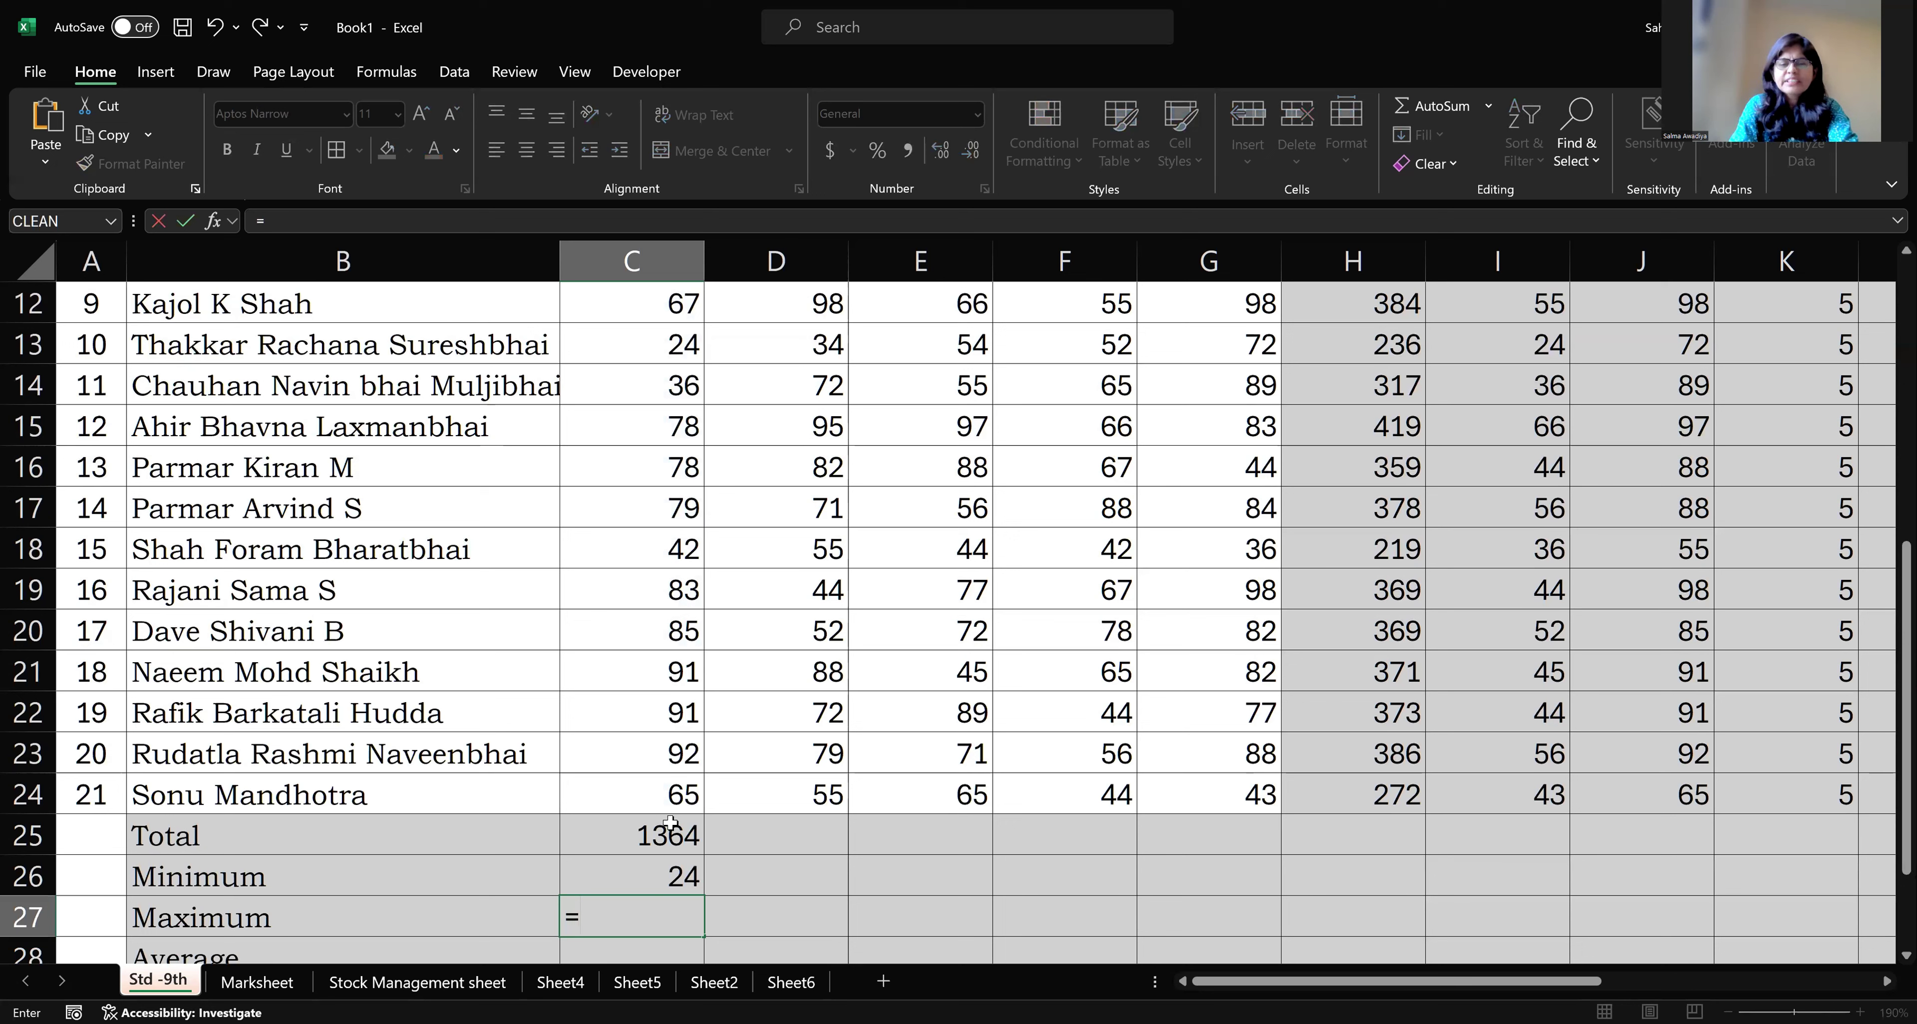
{"action": "type", "text": "max("}
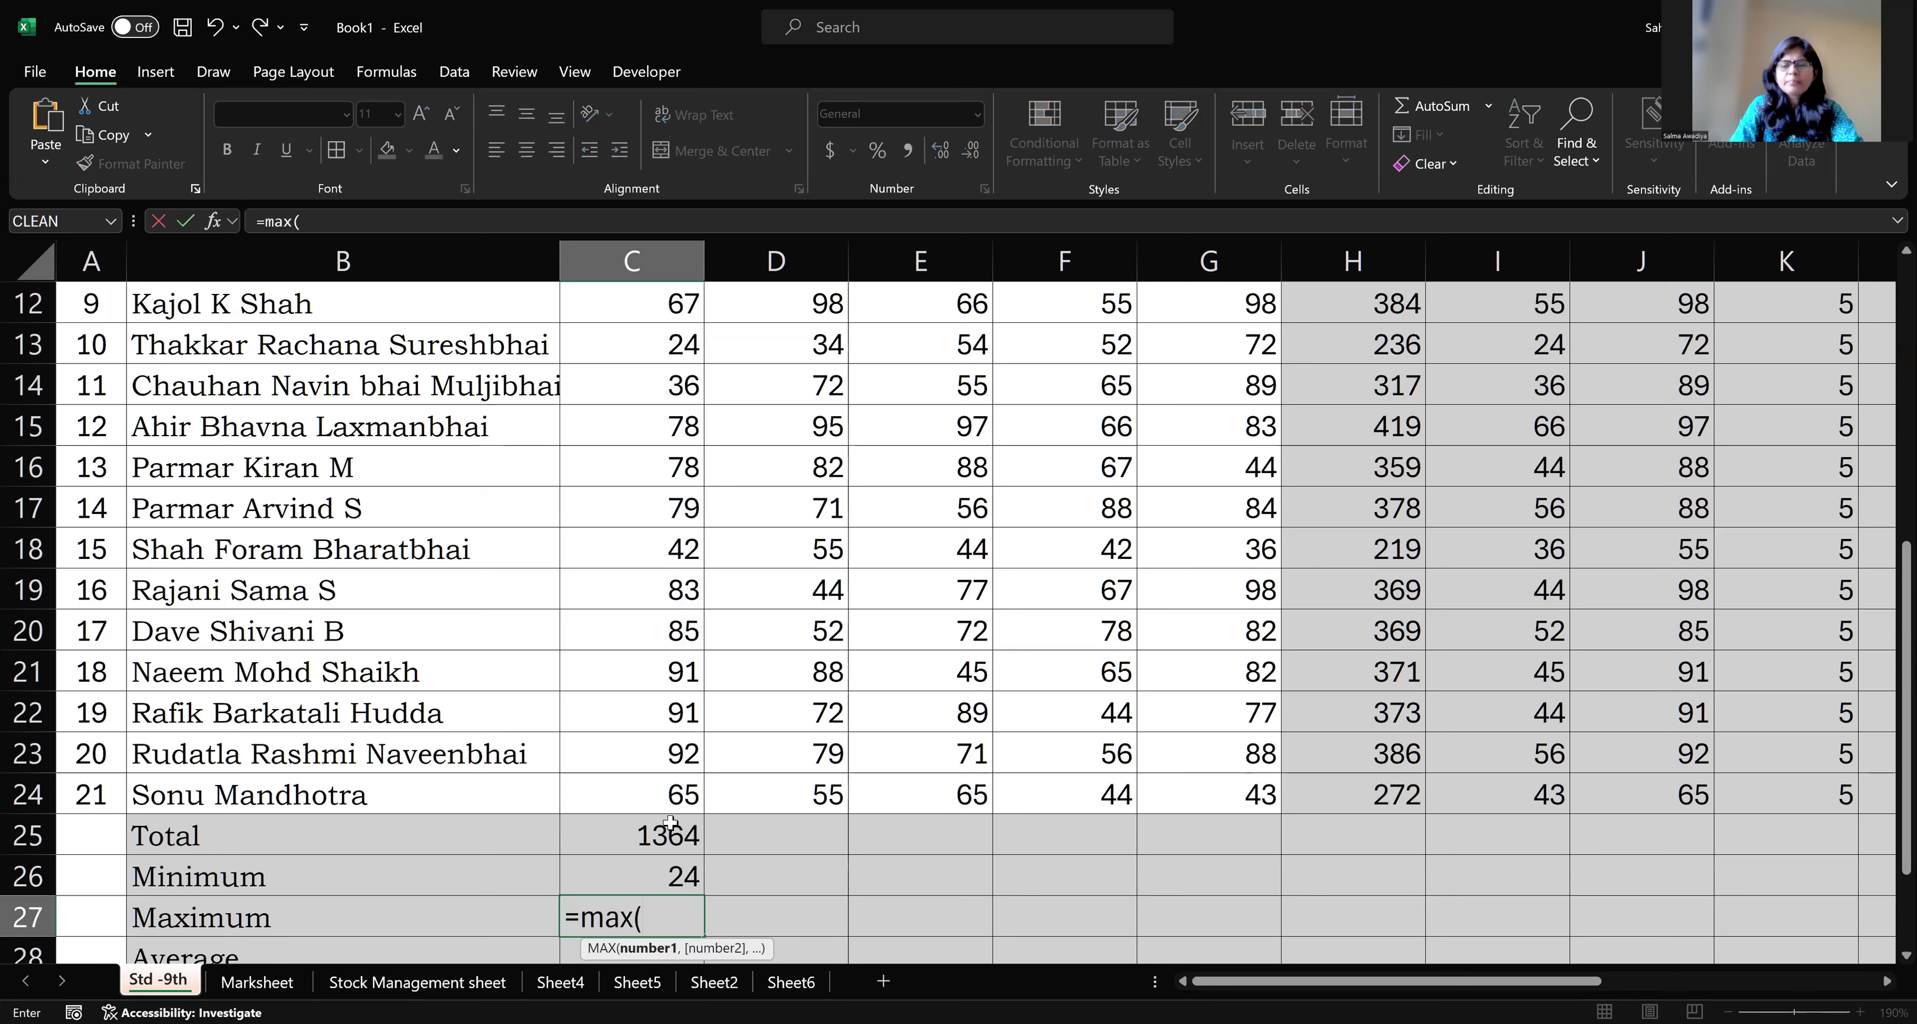
{"action": "key", "text": "Up"}
{"action": "key", "text": "Up"}
{"action": "key", "text": "Up"}
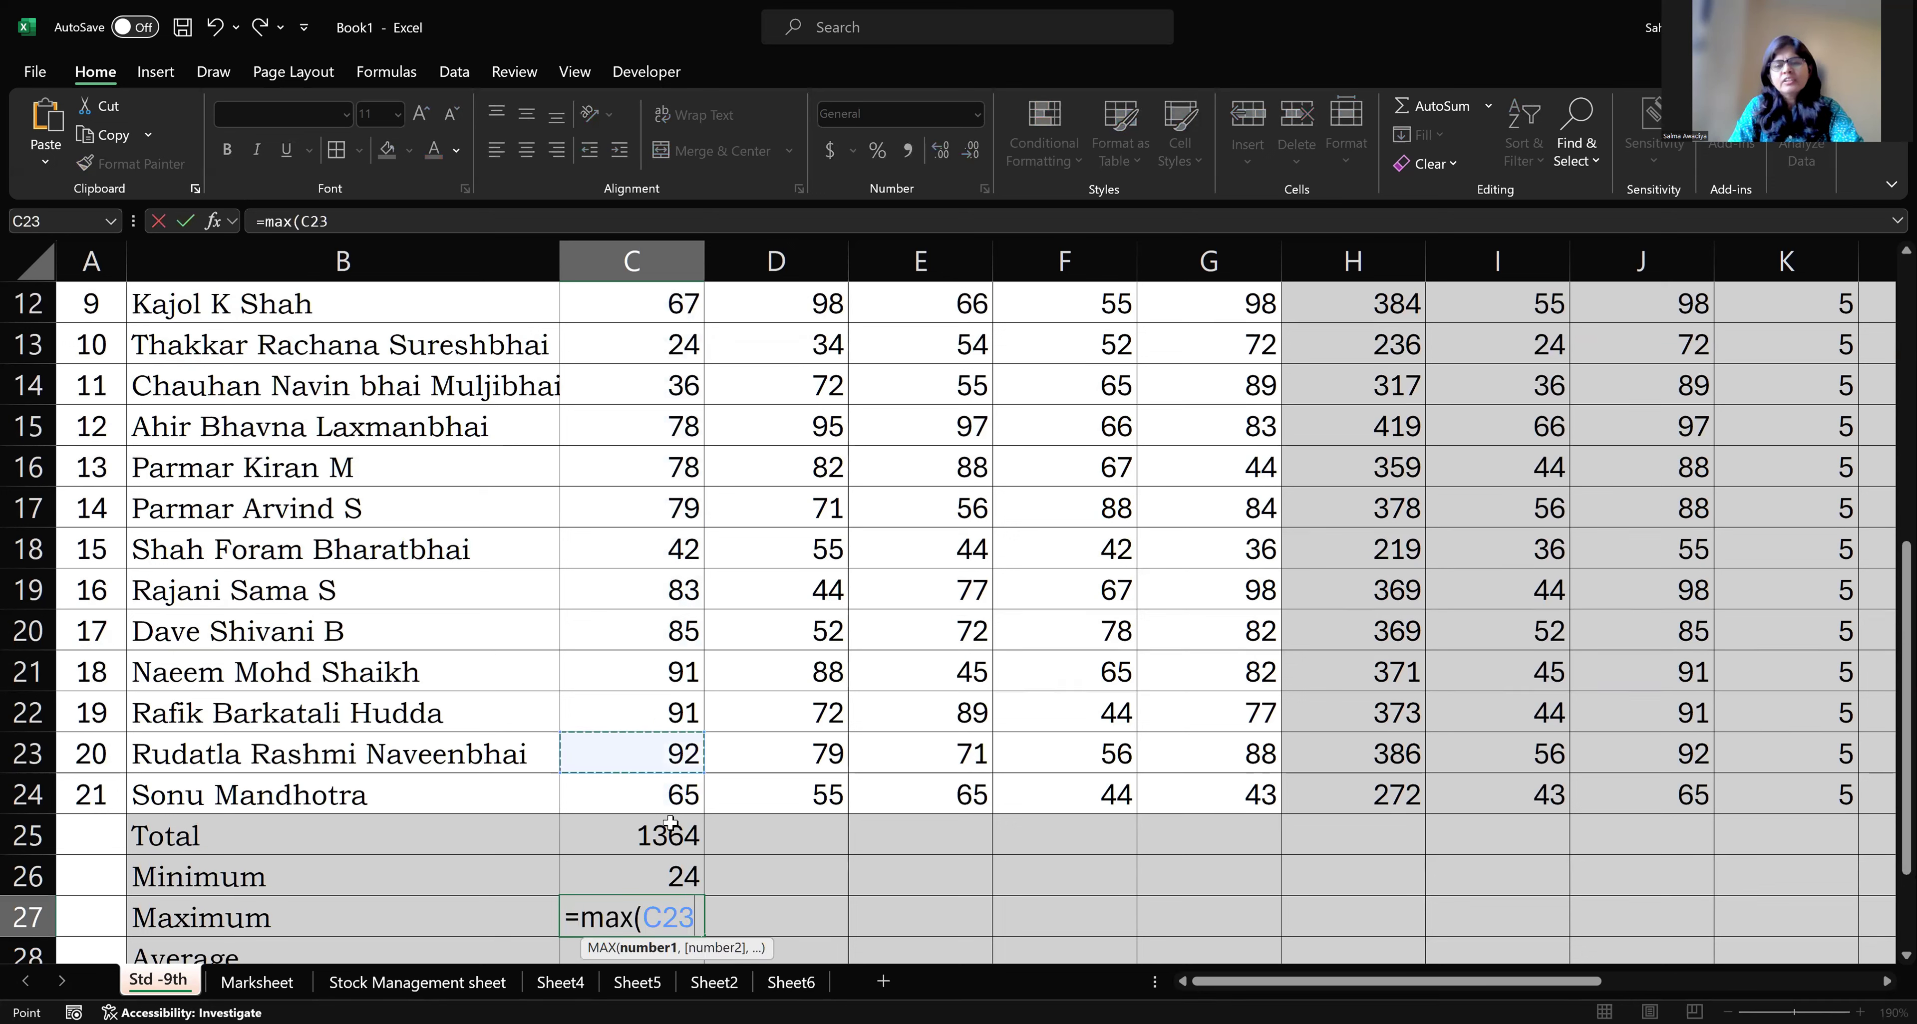
{"action": "key", "text": "shift+Up"}
{"action": "key", "text": "Down"}
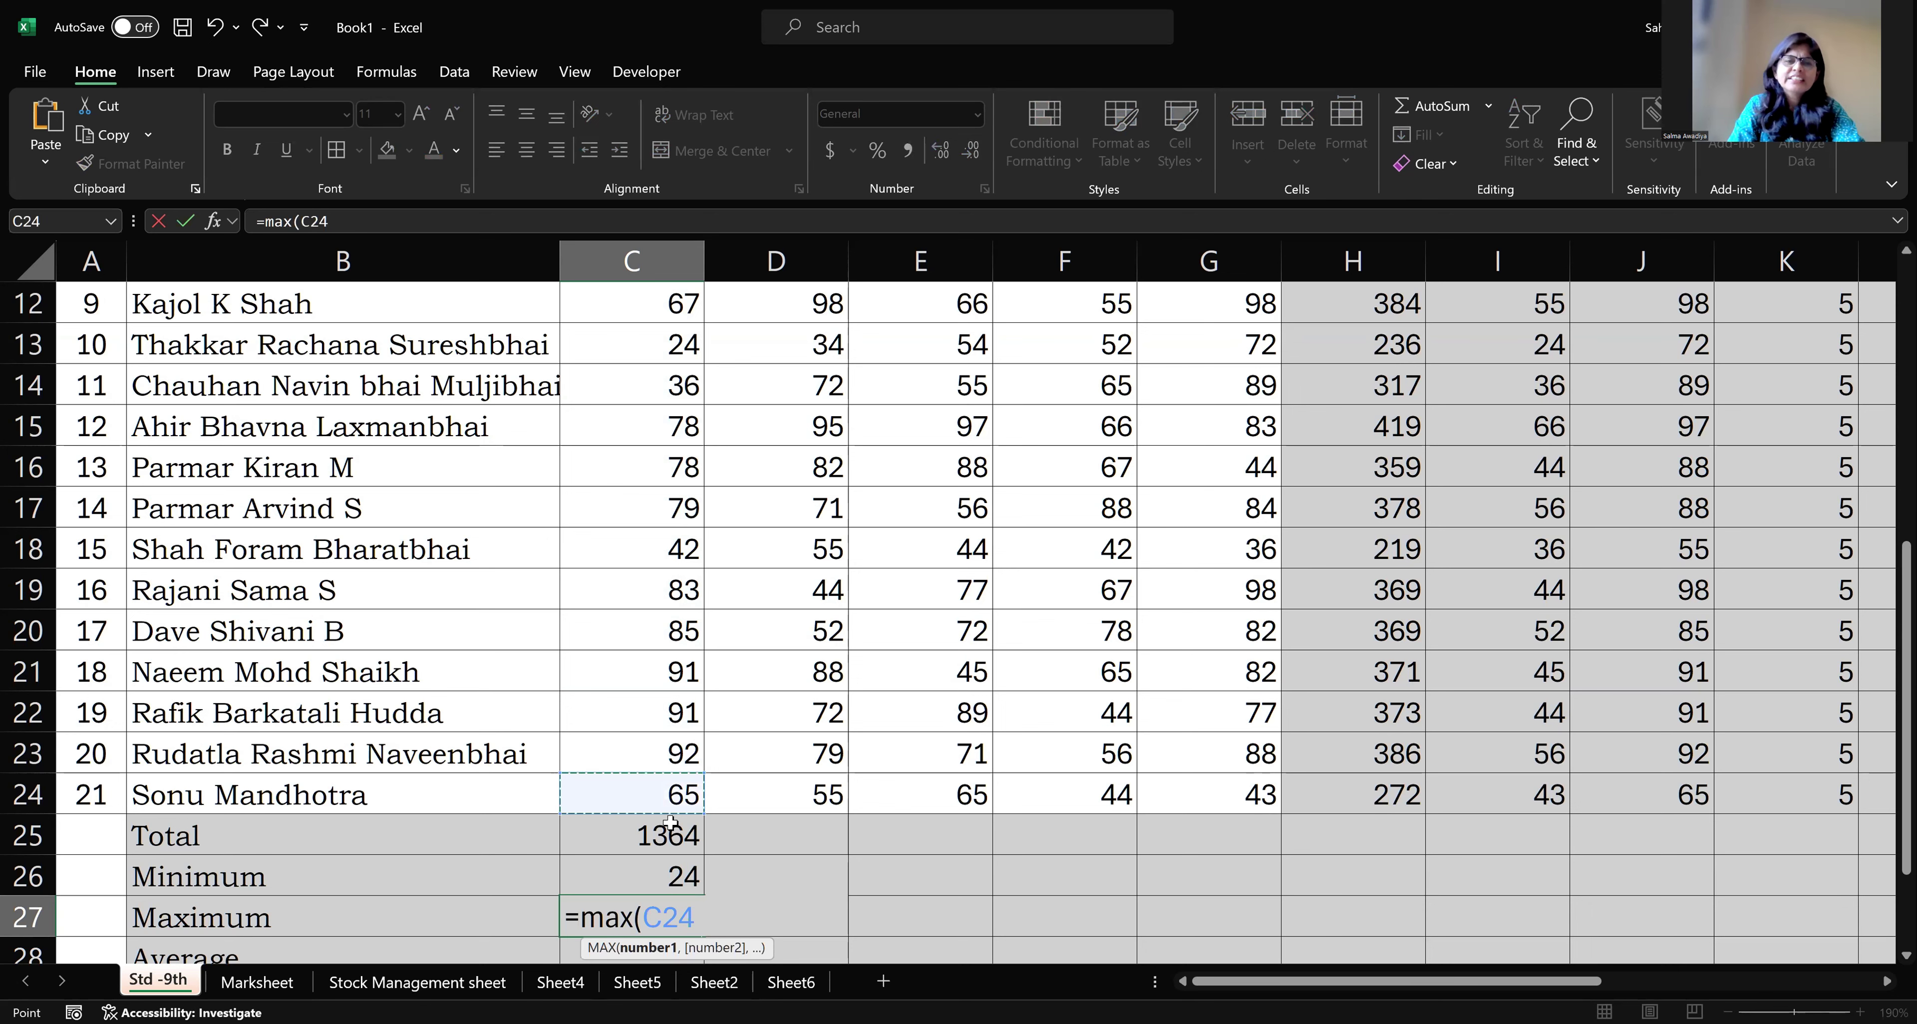
{"action": "key", "text": "shift+Up"}
{"action": "key", "text": "shift+Up"}
{"action": "key", "text": "shift+Up"}
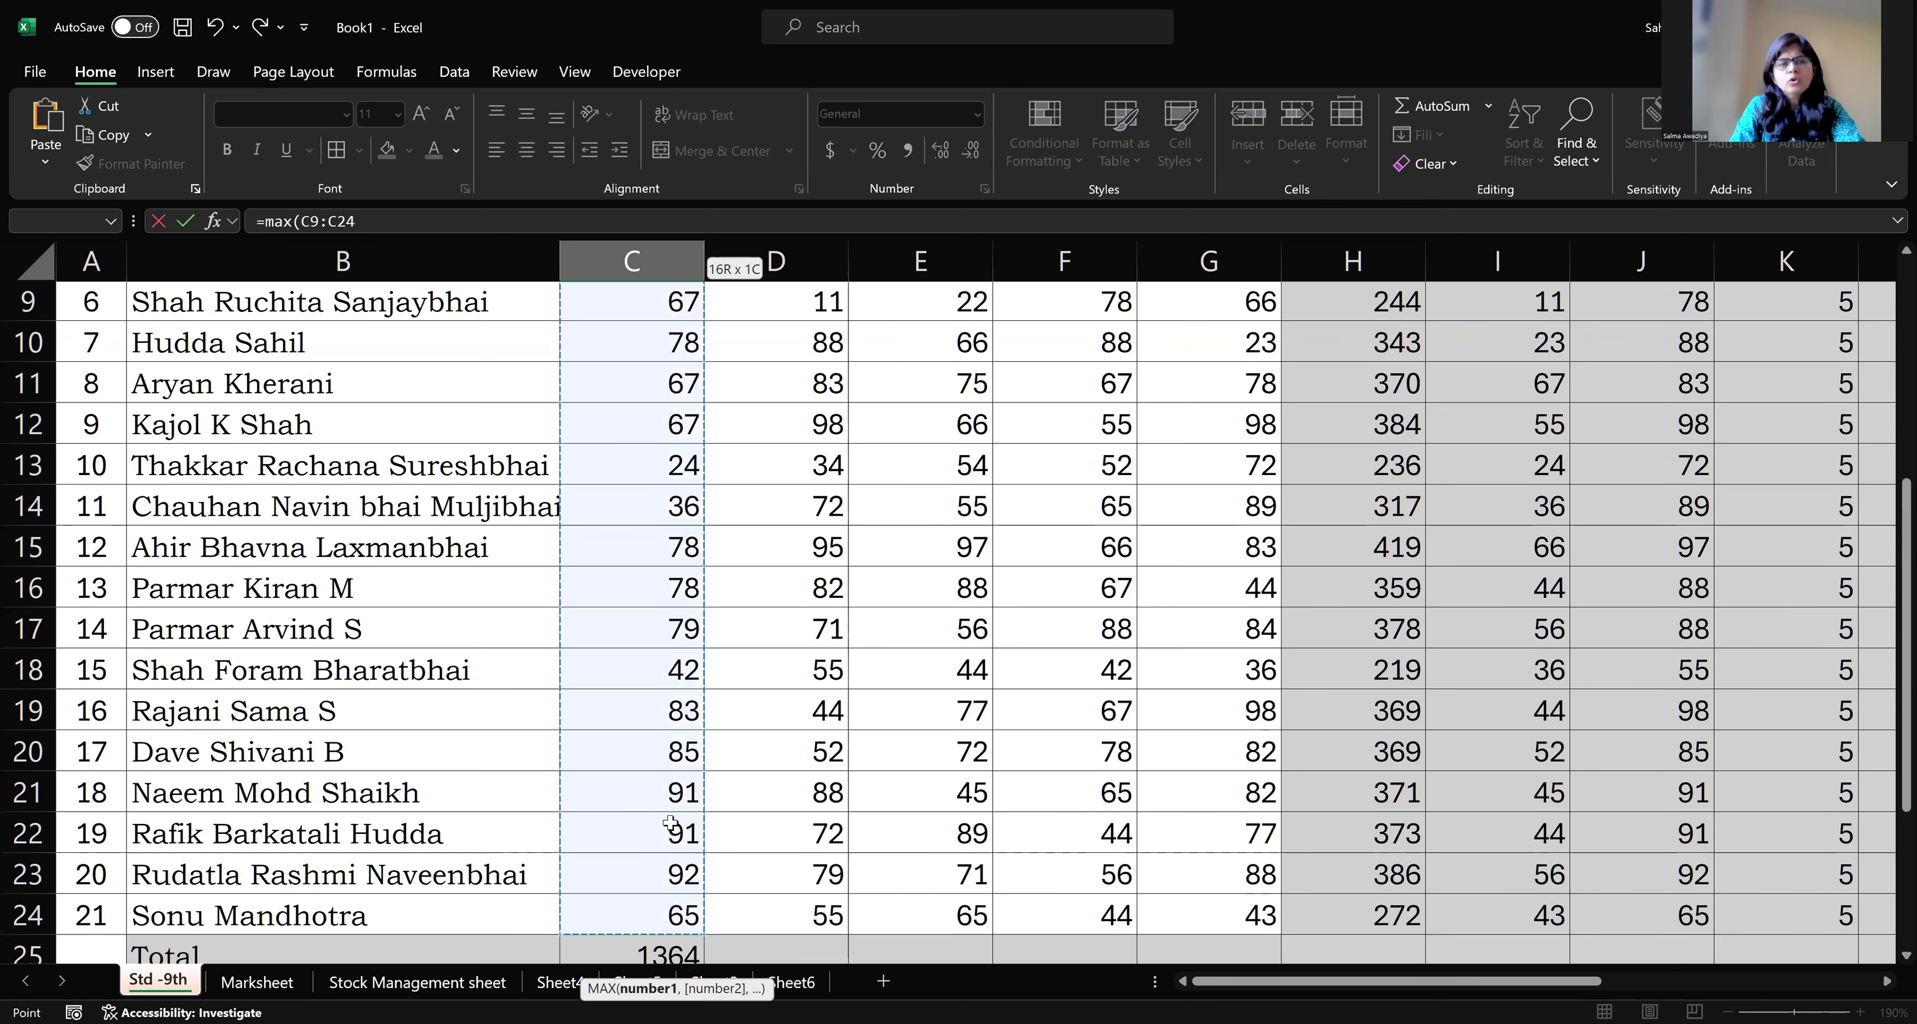
{"action": "key", "text": "shift+Up"}
{"action": "key", "text": "shift+Up"}
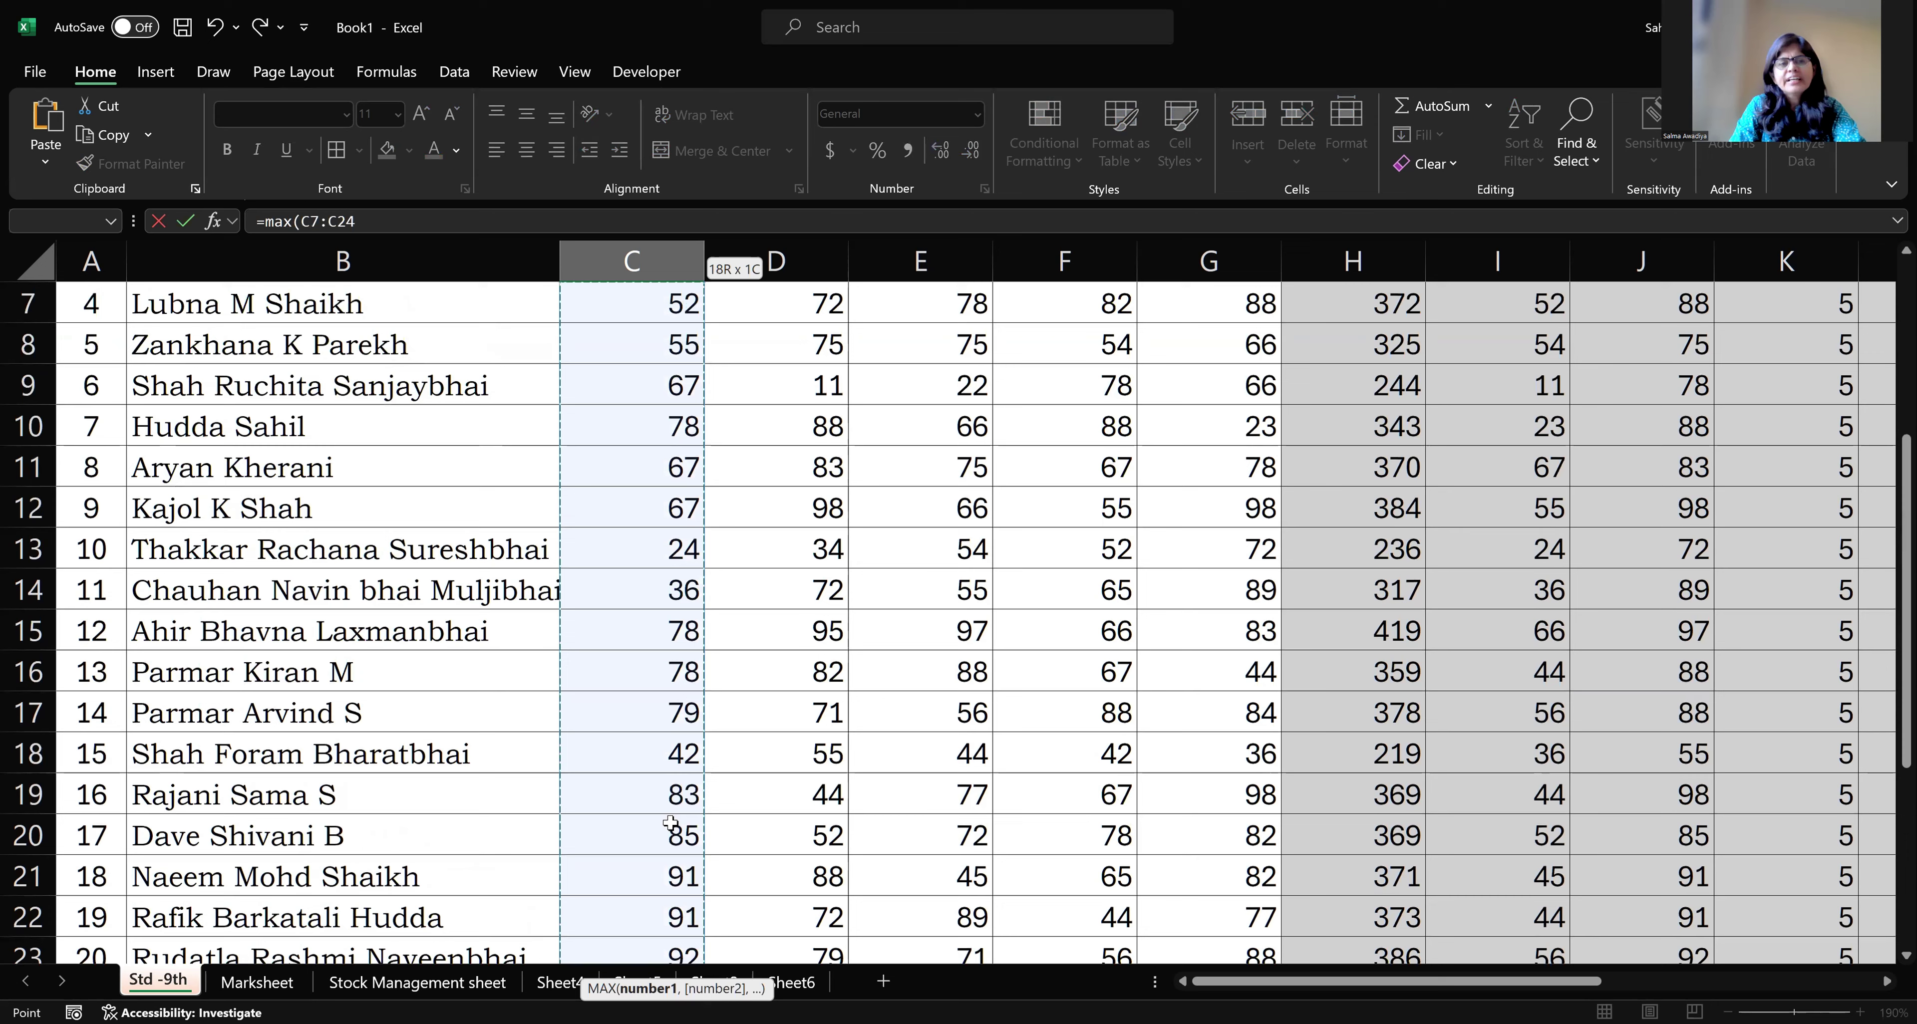
{"action": "key", "text": "shift+Up"}
{"action": "key", "text": "shift+Up"}
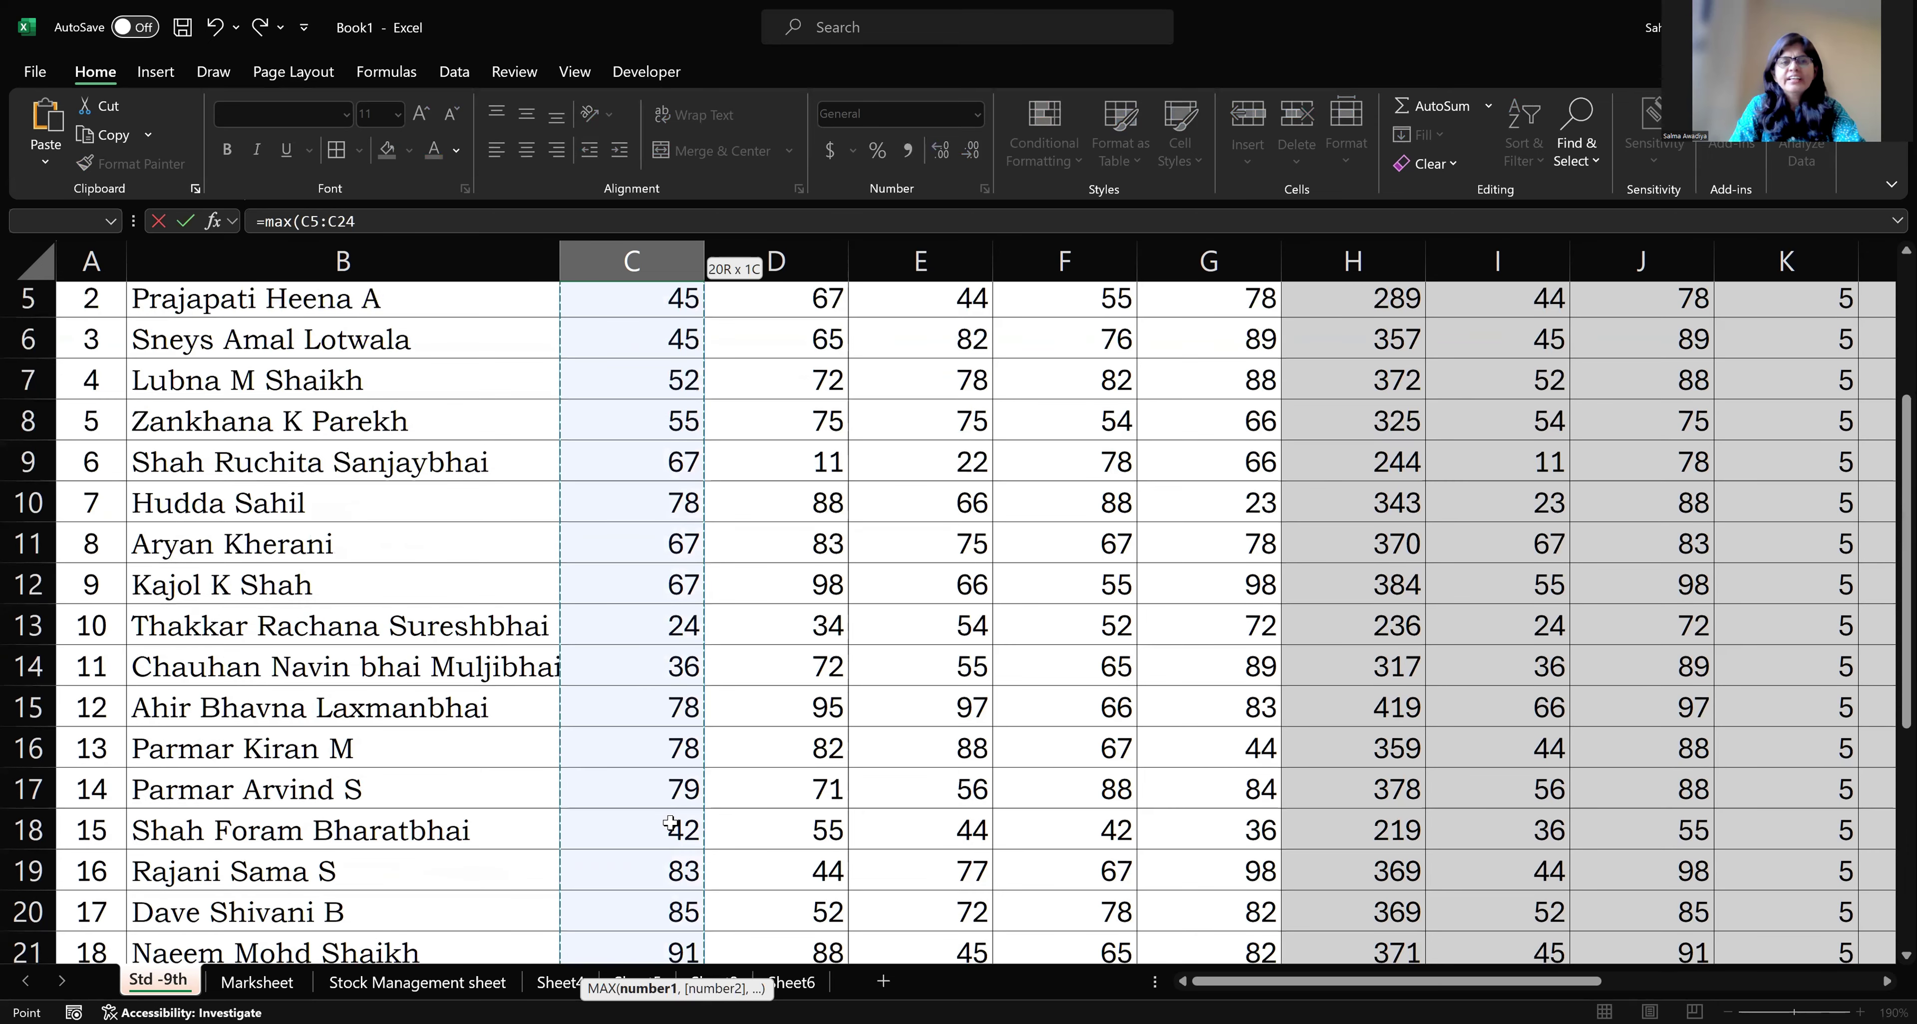
{"action": "key", "text": "shift+Up"}
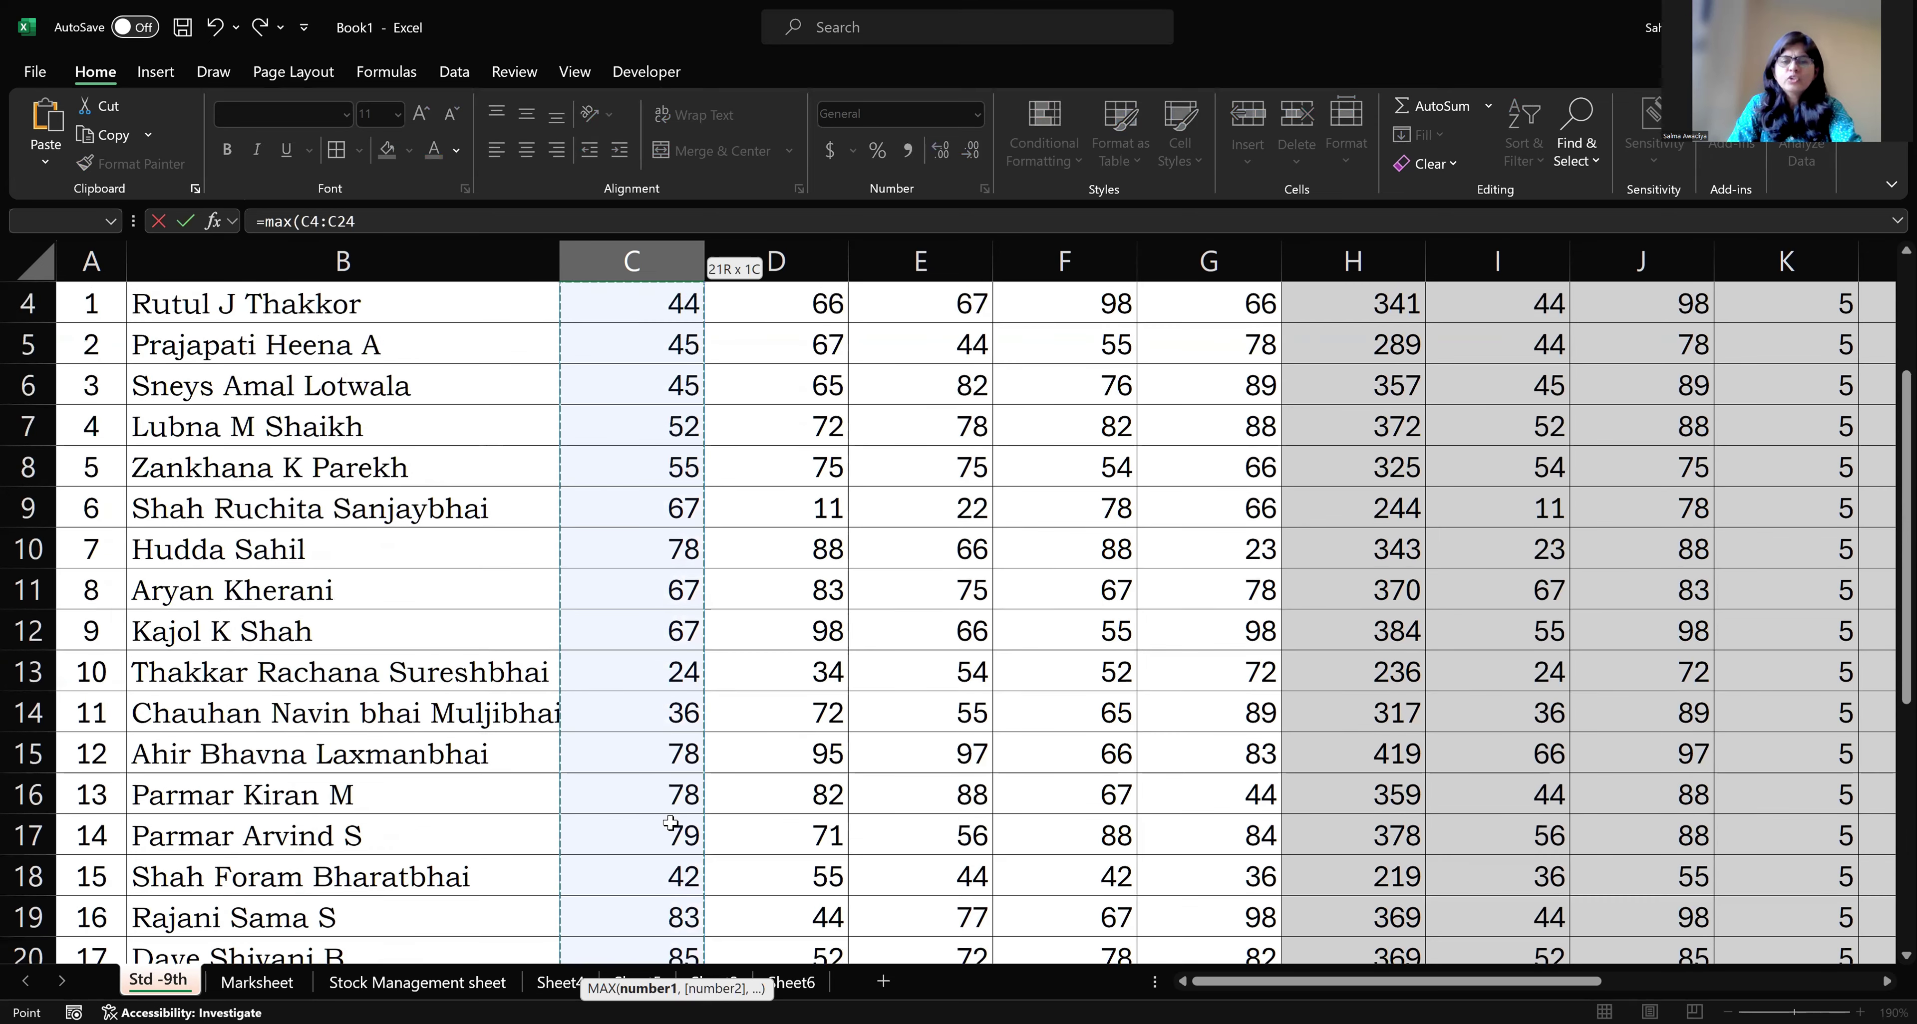
{"action": "key", "text": "Return"}
{"action": "type", "text": "="}
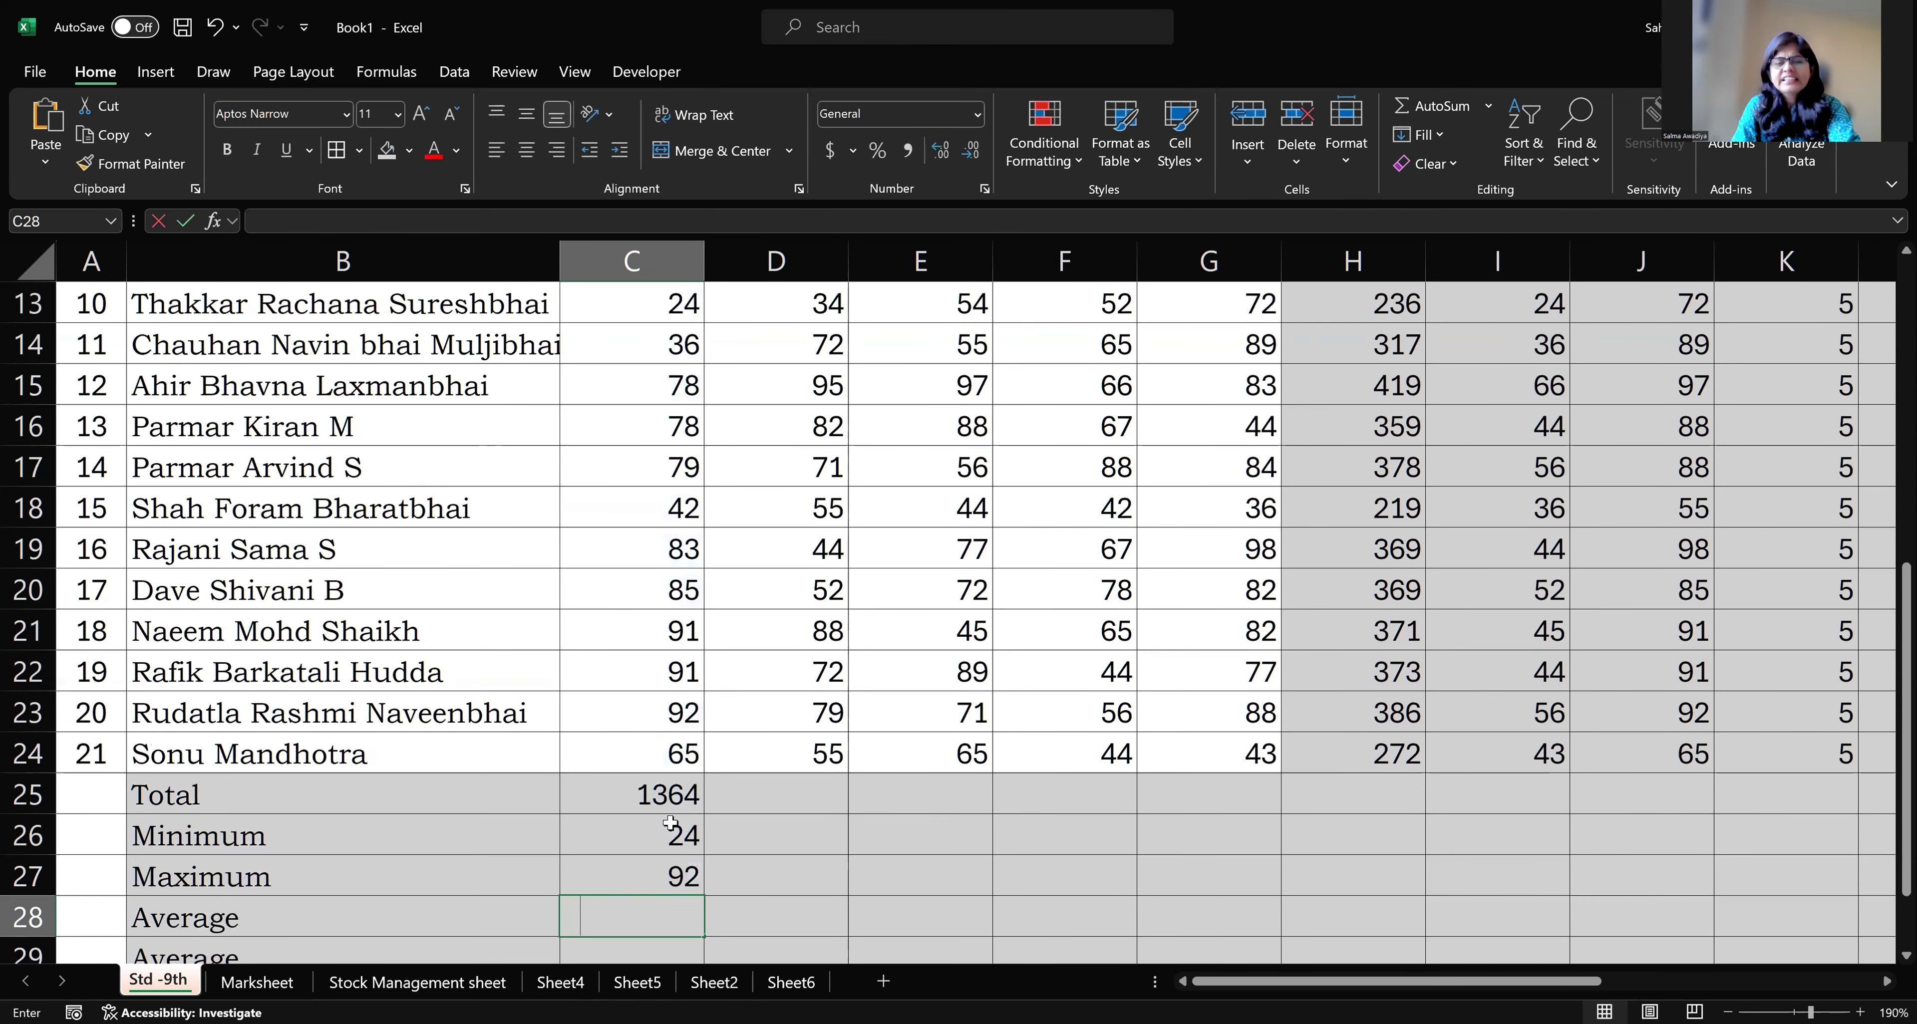
{"action": "type", "text": "average"}
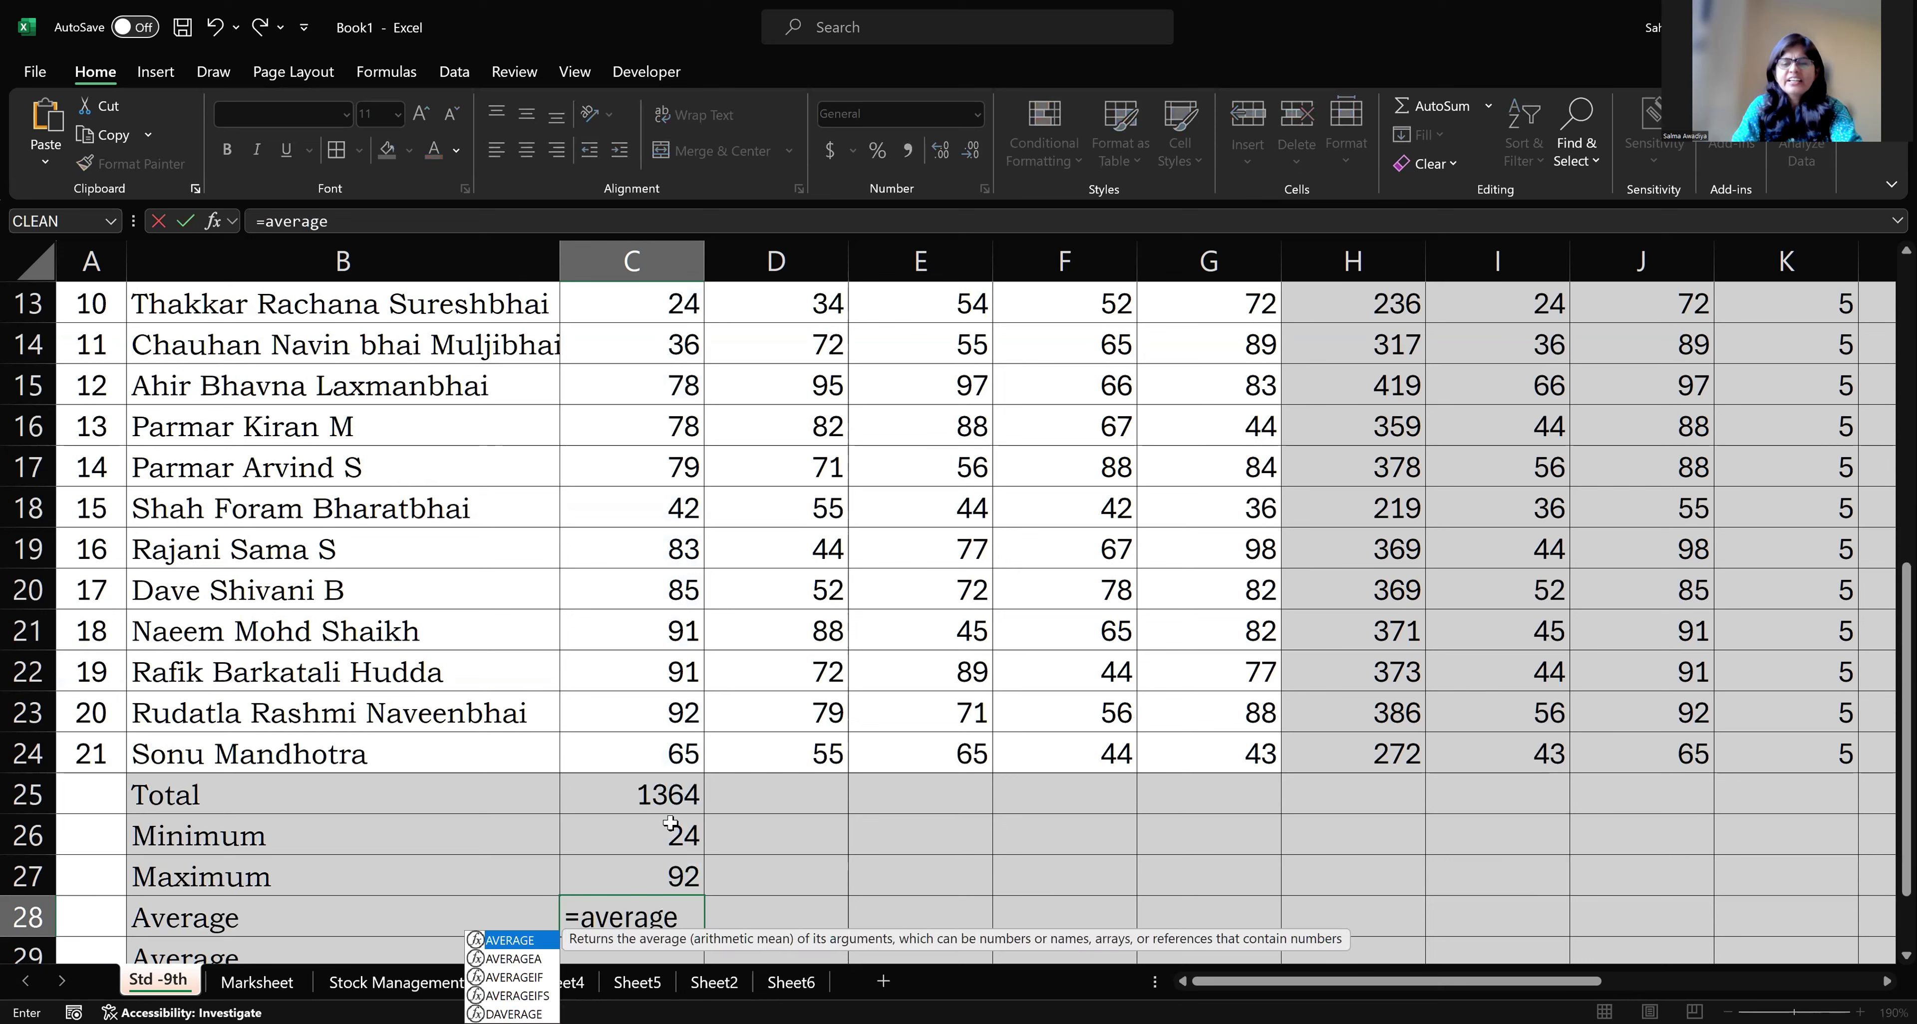
{"action": "type", "text": "("}
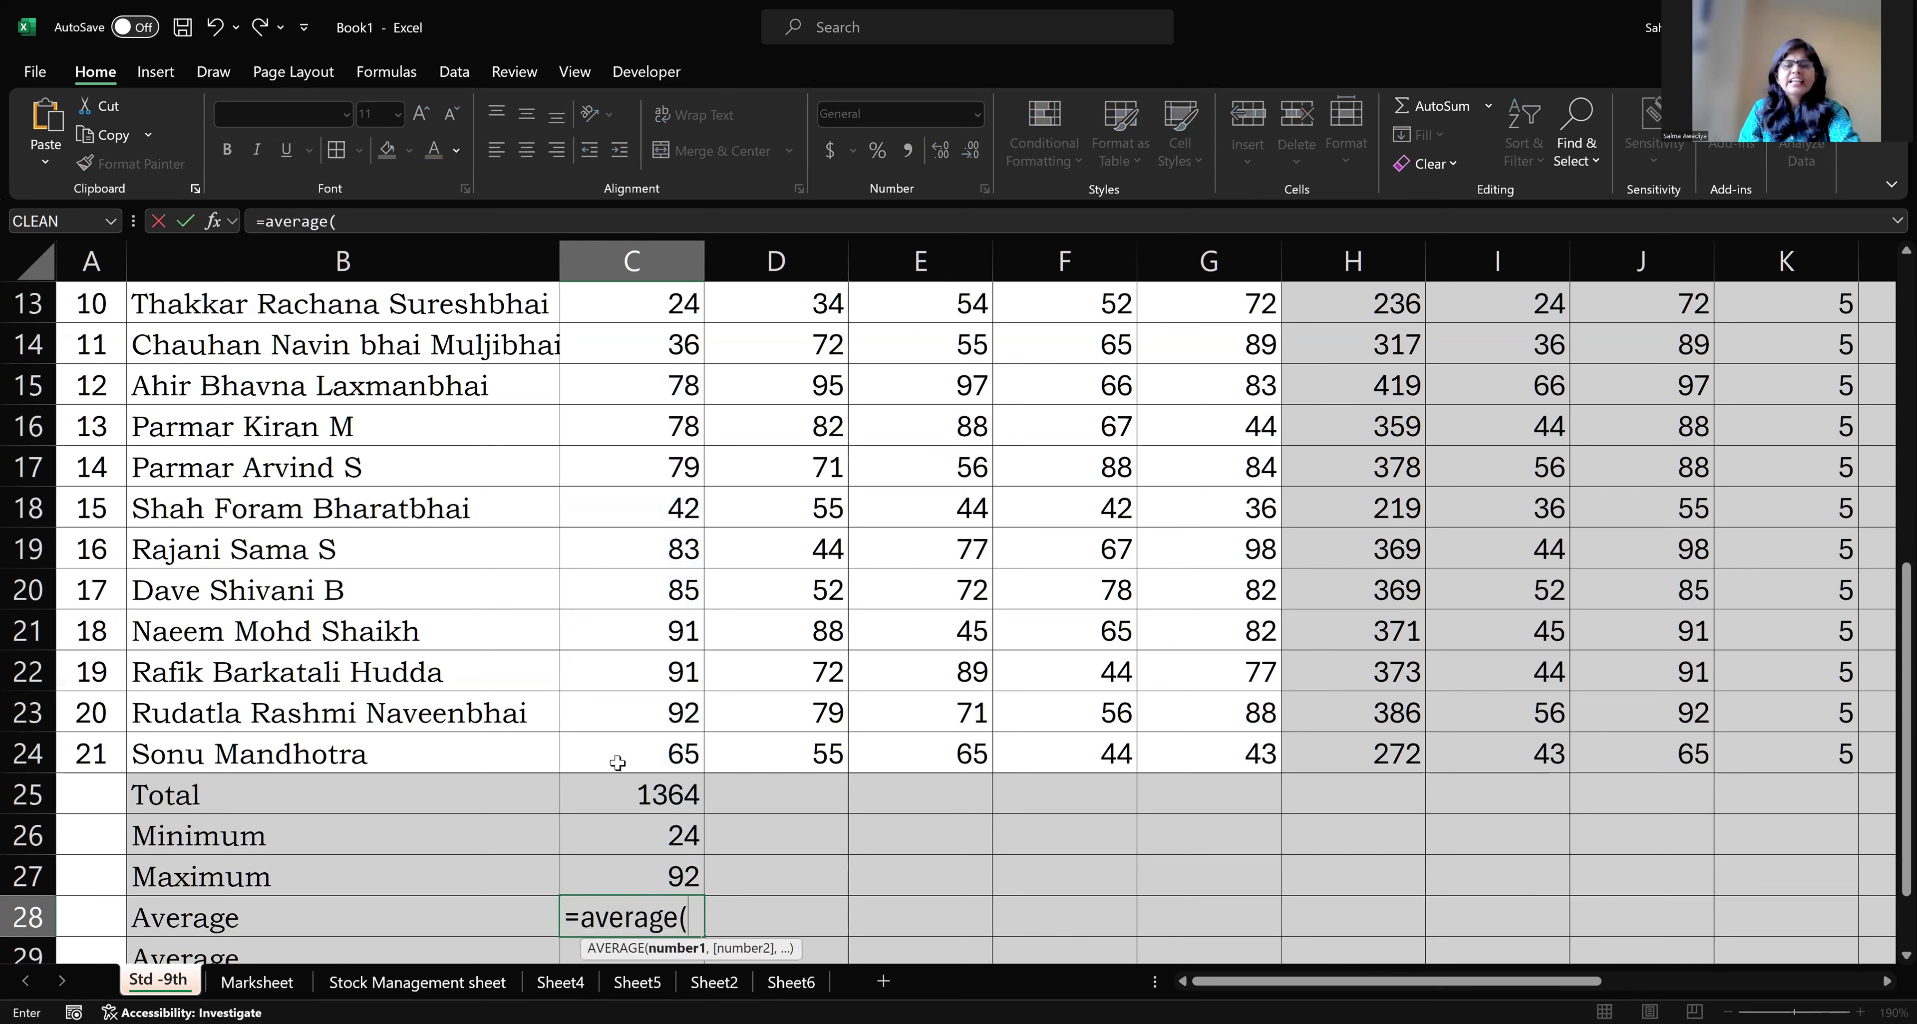
Step: Complete the AVERAGE of C4:C24 in C28 and fill C29's Average, both reading 64.95238
{"action": "left_click", "coordinate": [617, 763]}
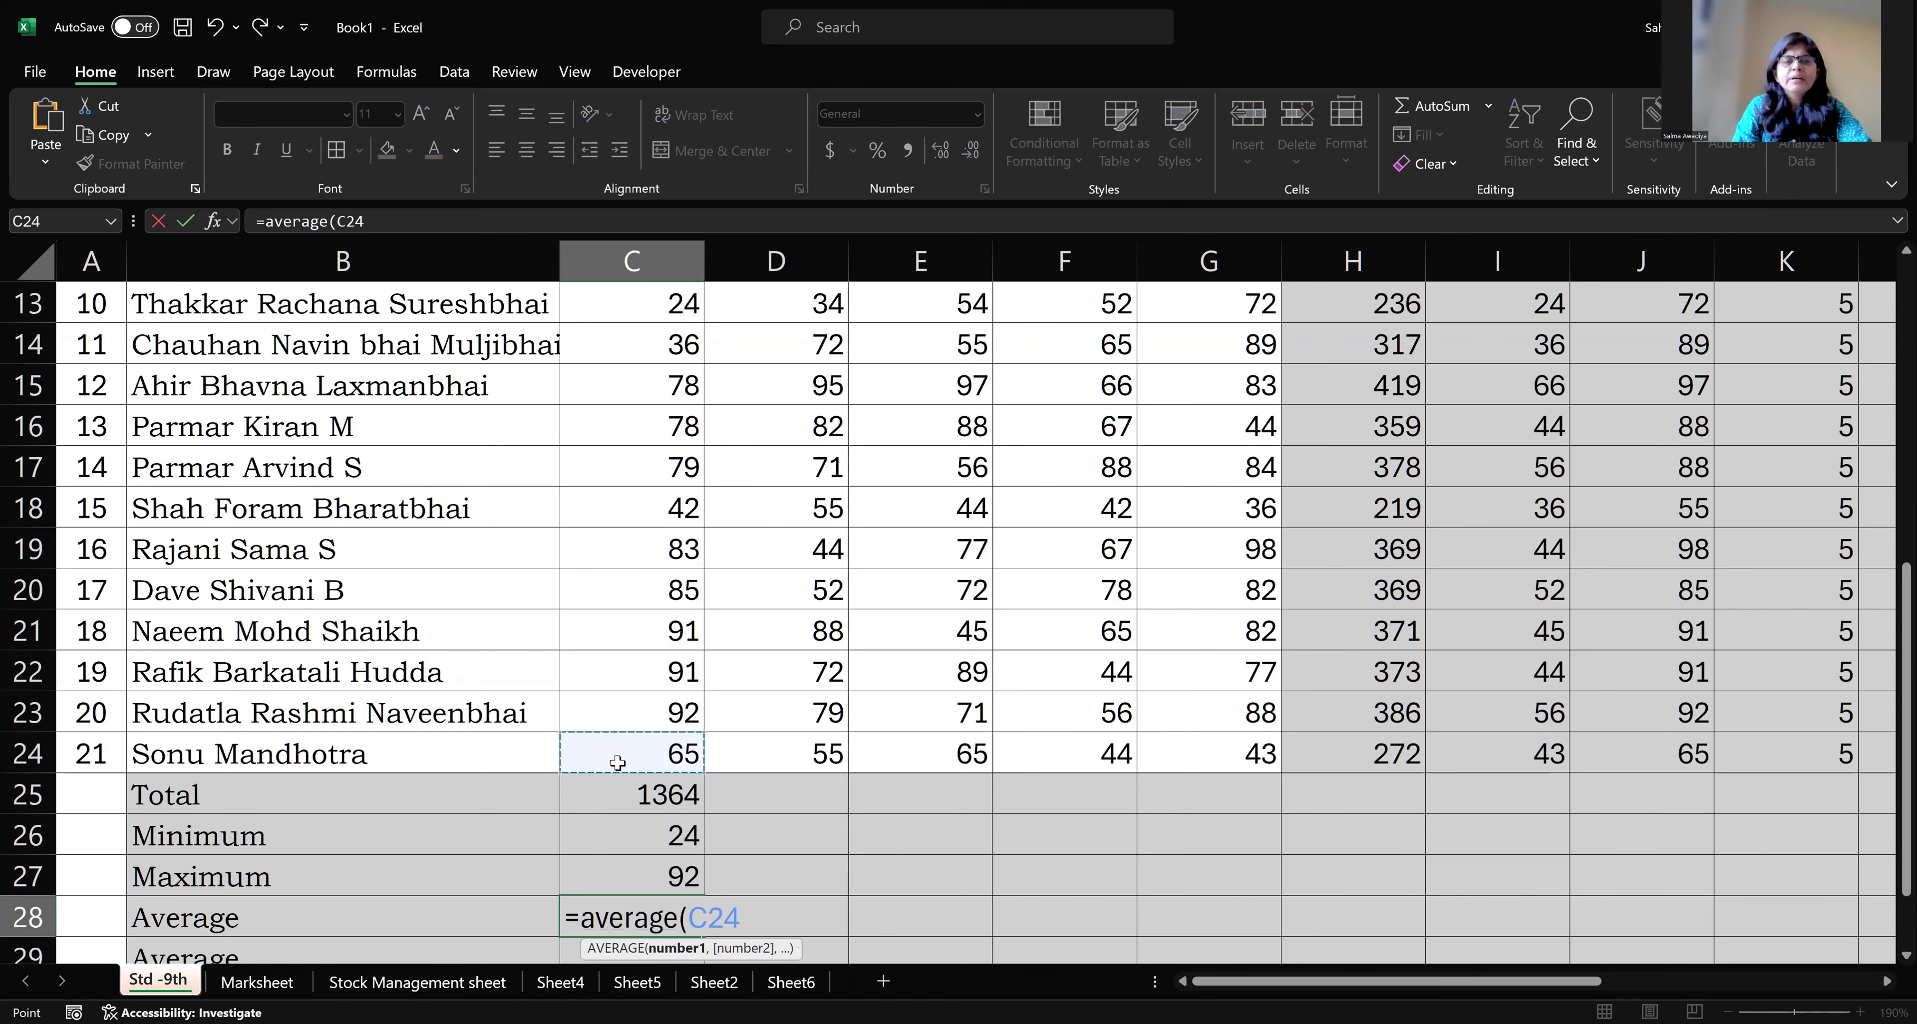
{"action": "left_click_drag", "start_coordinate": [618, 763], "coordinate": [632, 298]}
{"action": "left_click_drag", "start_coordinate": [618, 763], "coordinate": [632, 293]}
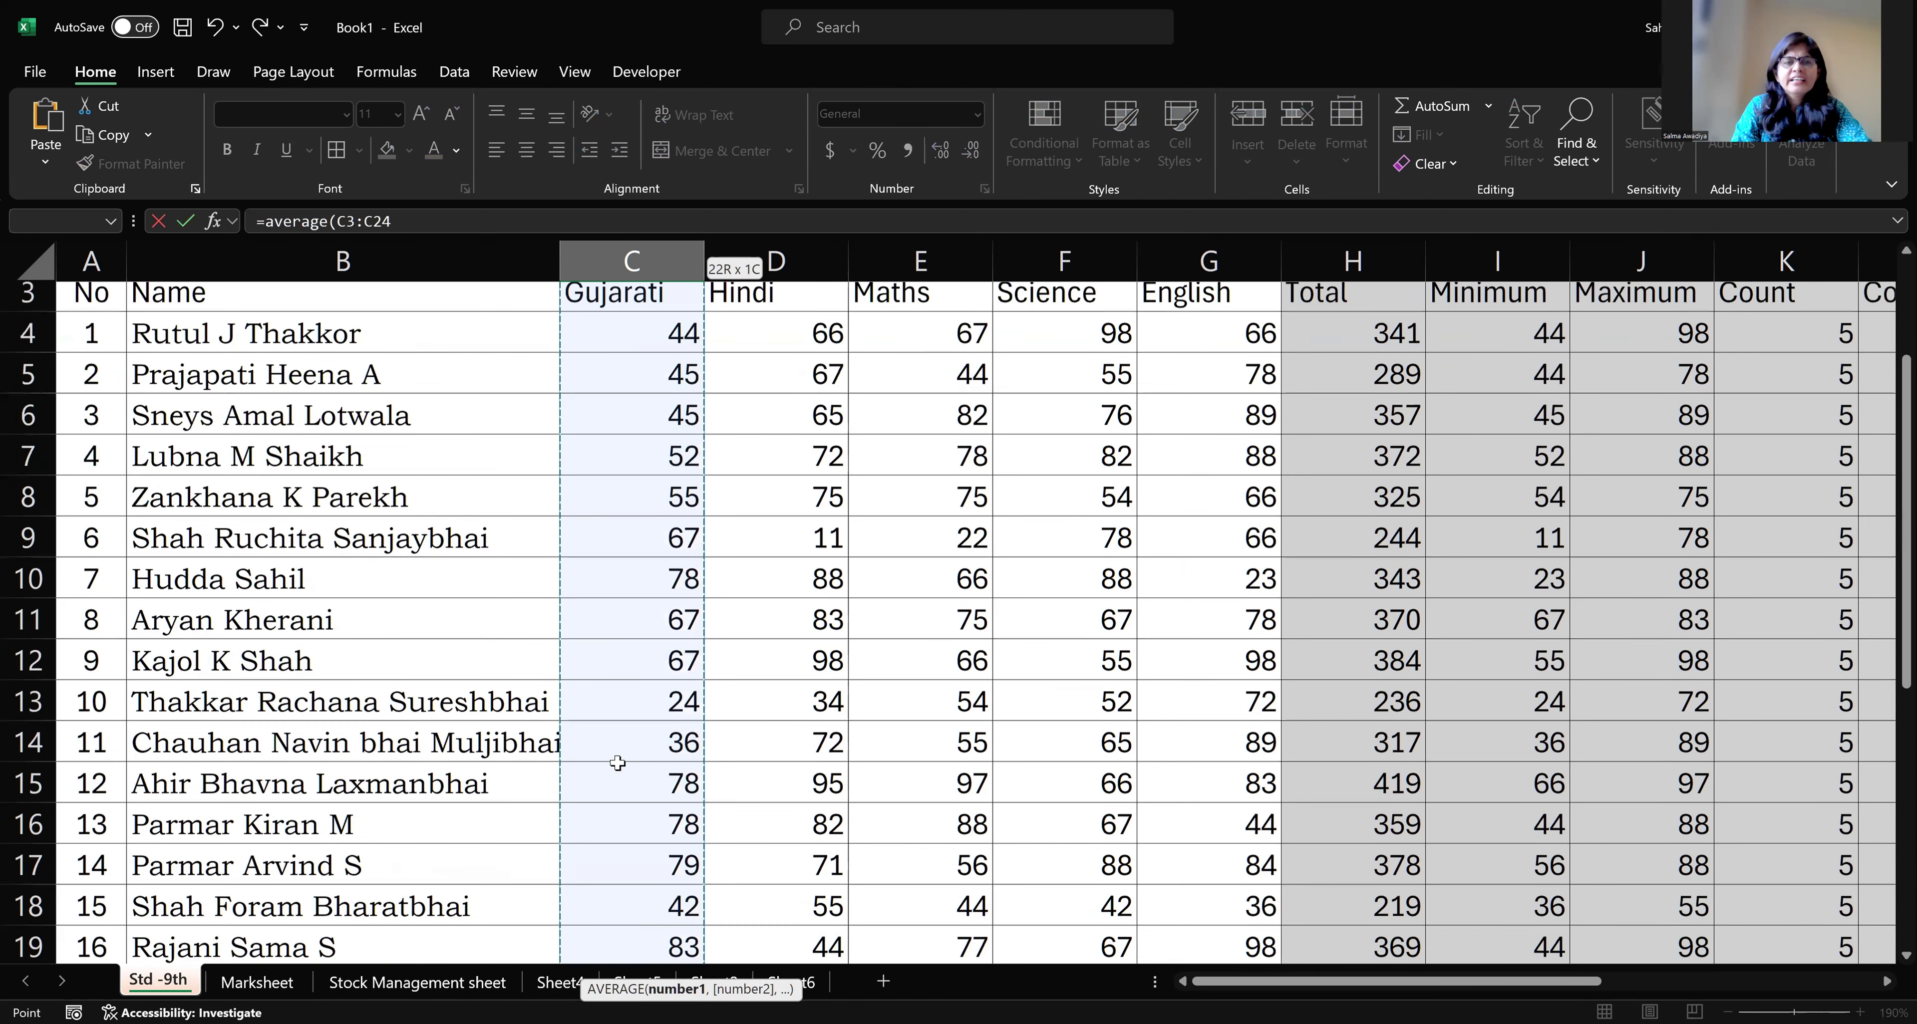
{"action": "left_click_drag", "start_coordinate": [617, 763], "coordinate": [632, 328]}
{"action": "key", "text": "Return"}
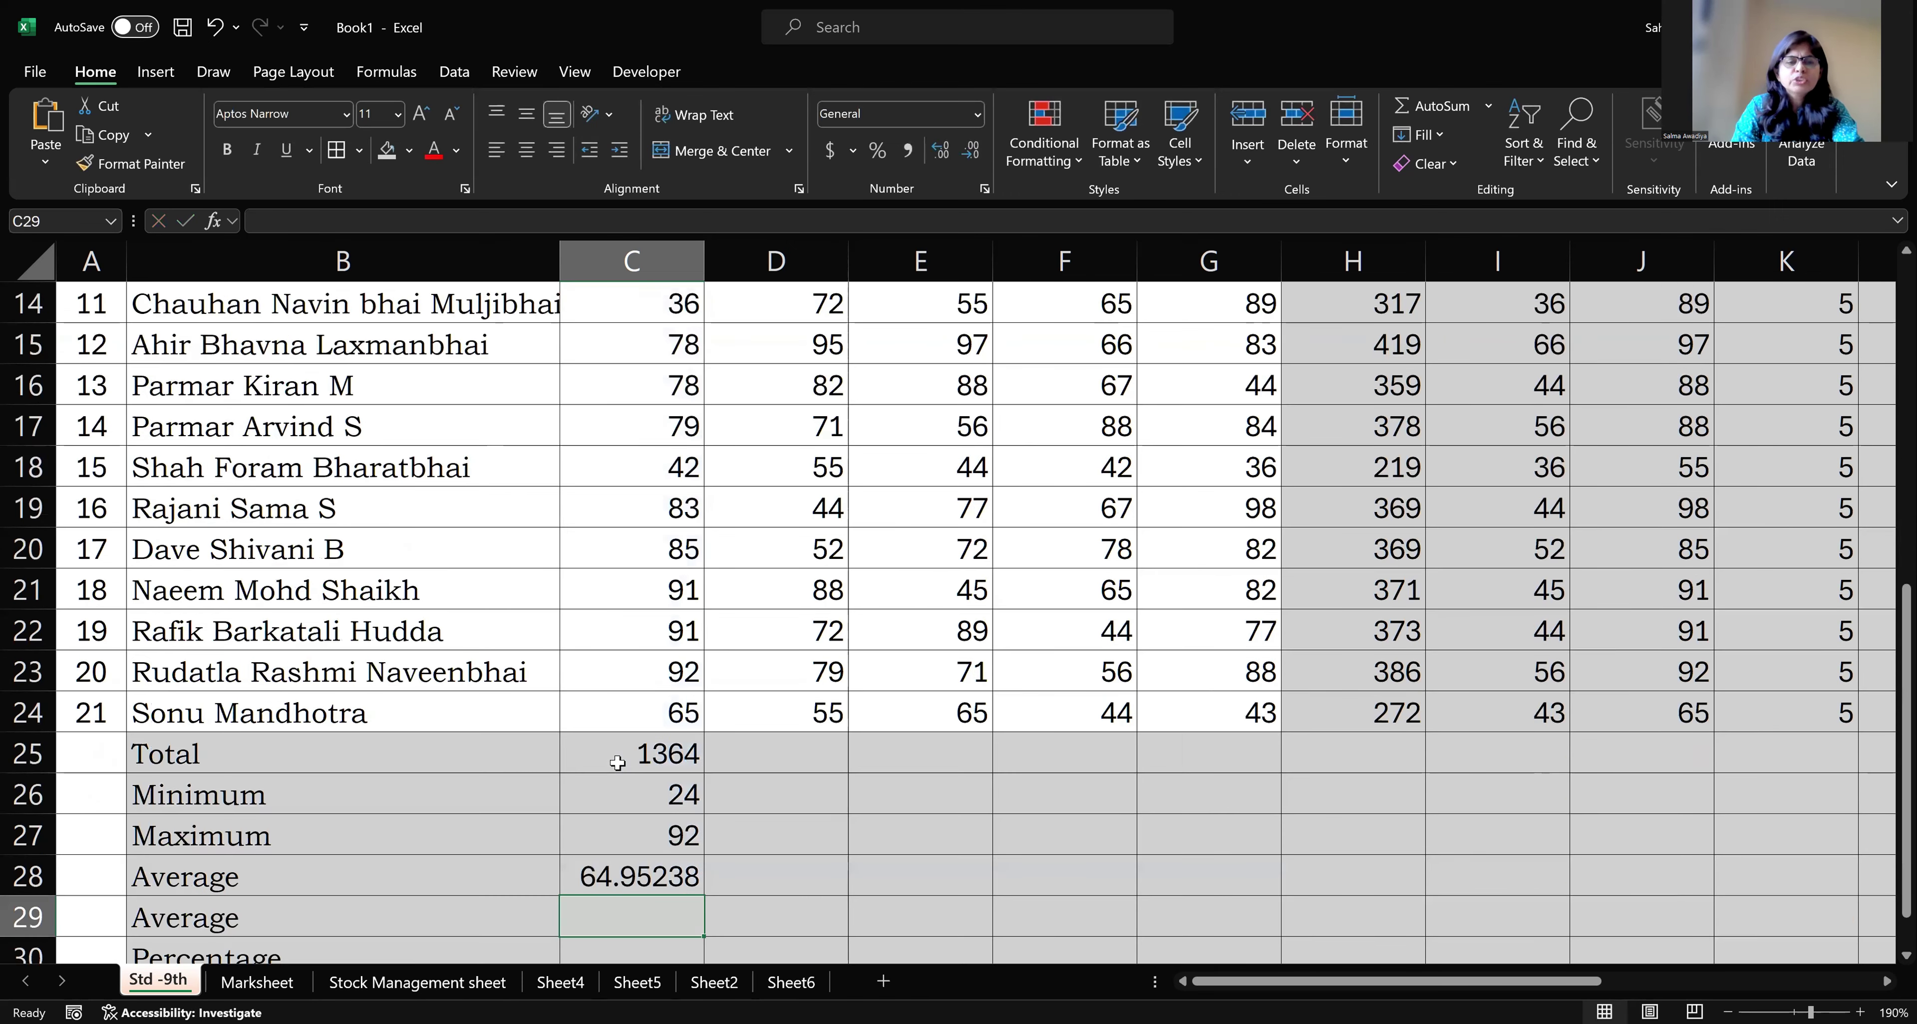
{"action": "type", "text": "="}
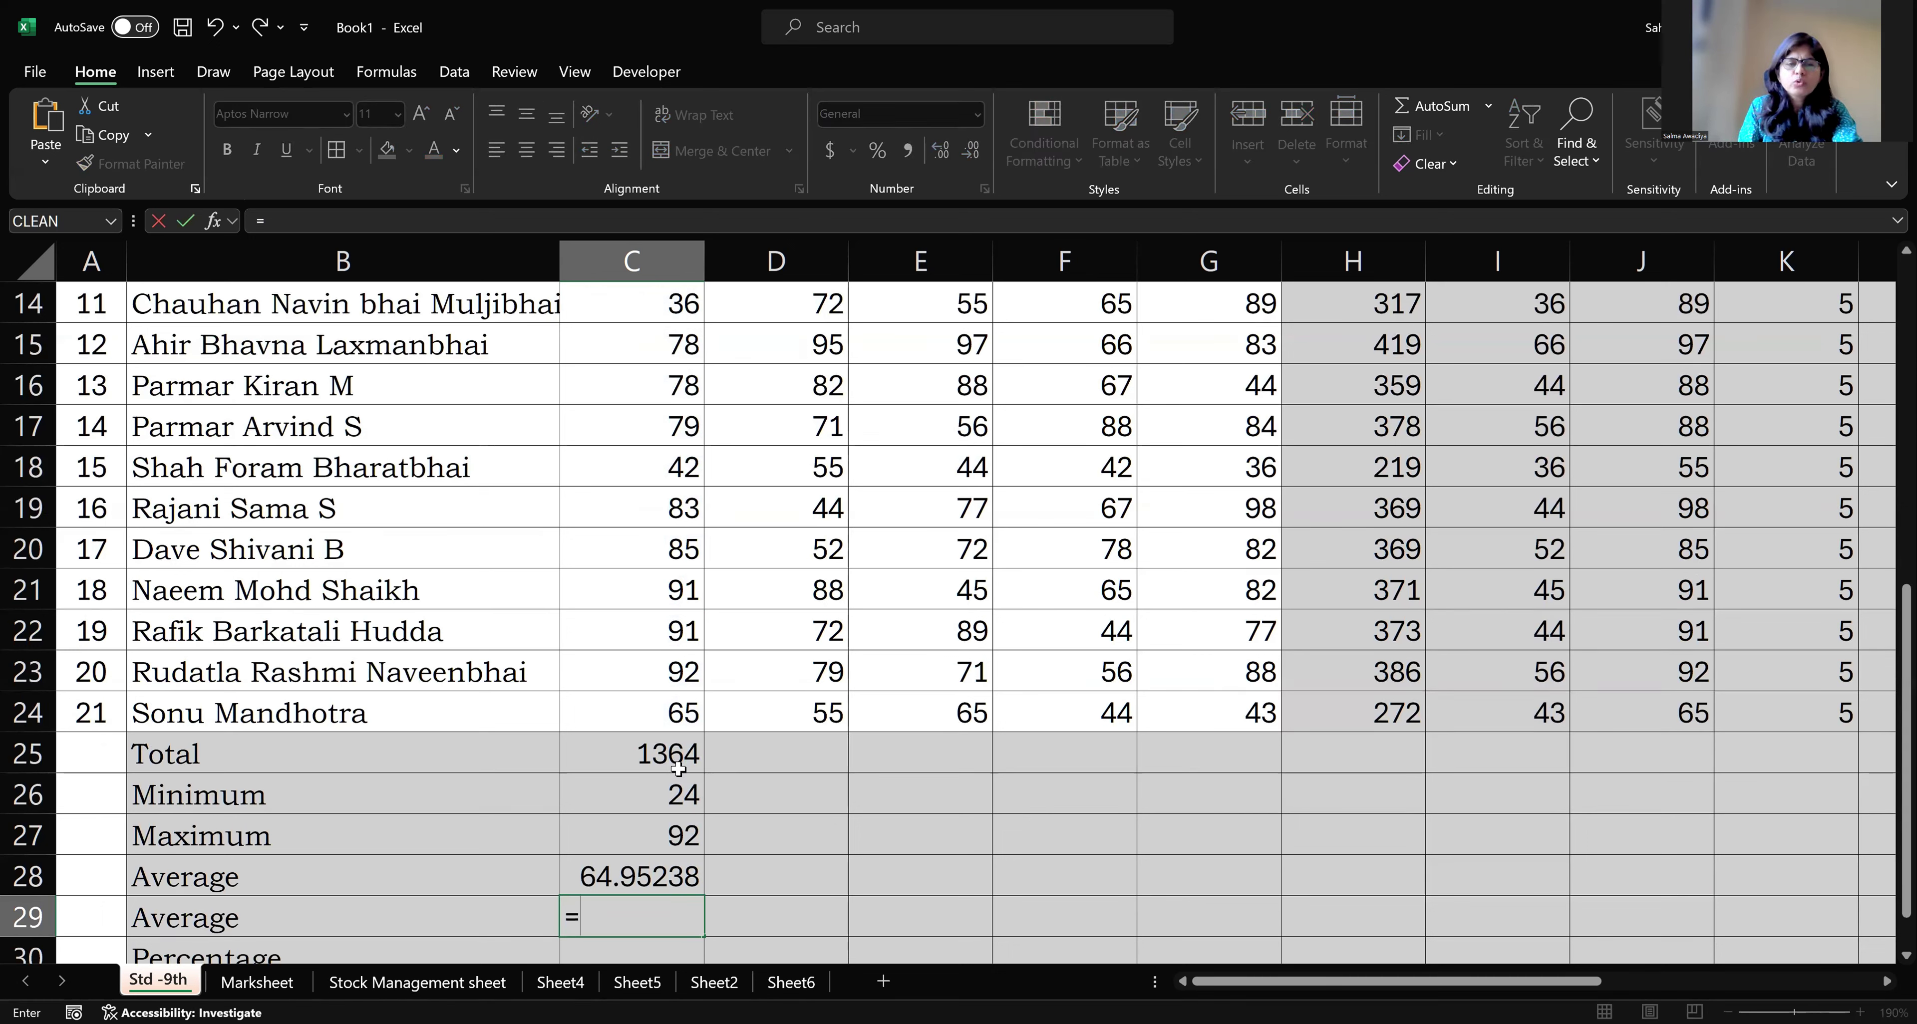
{"action": "left_click", "coordinate": [665, 759]}
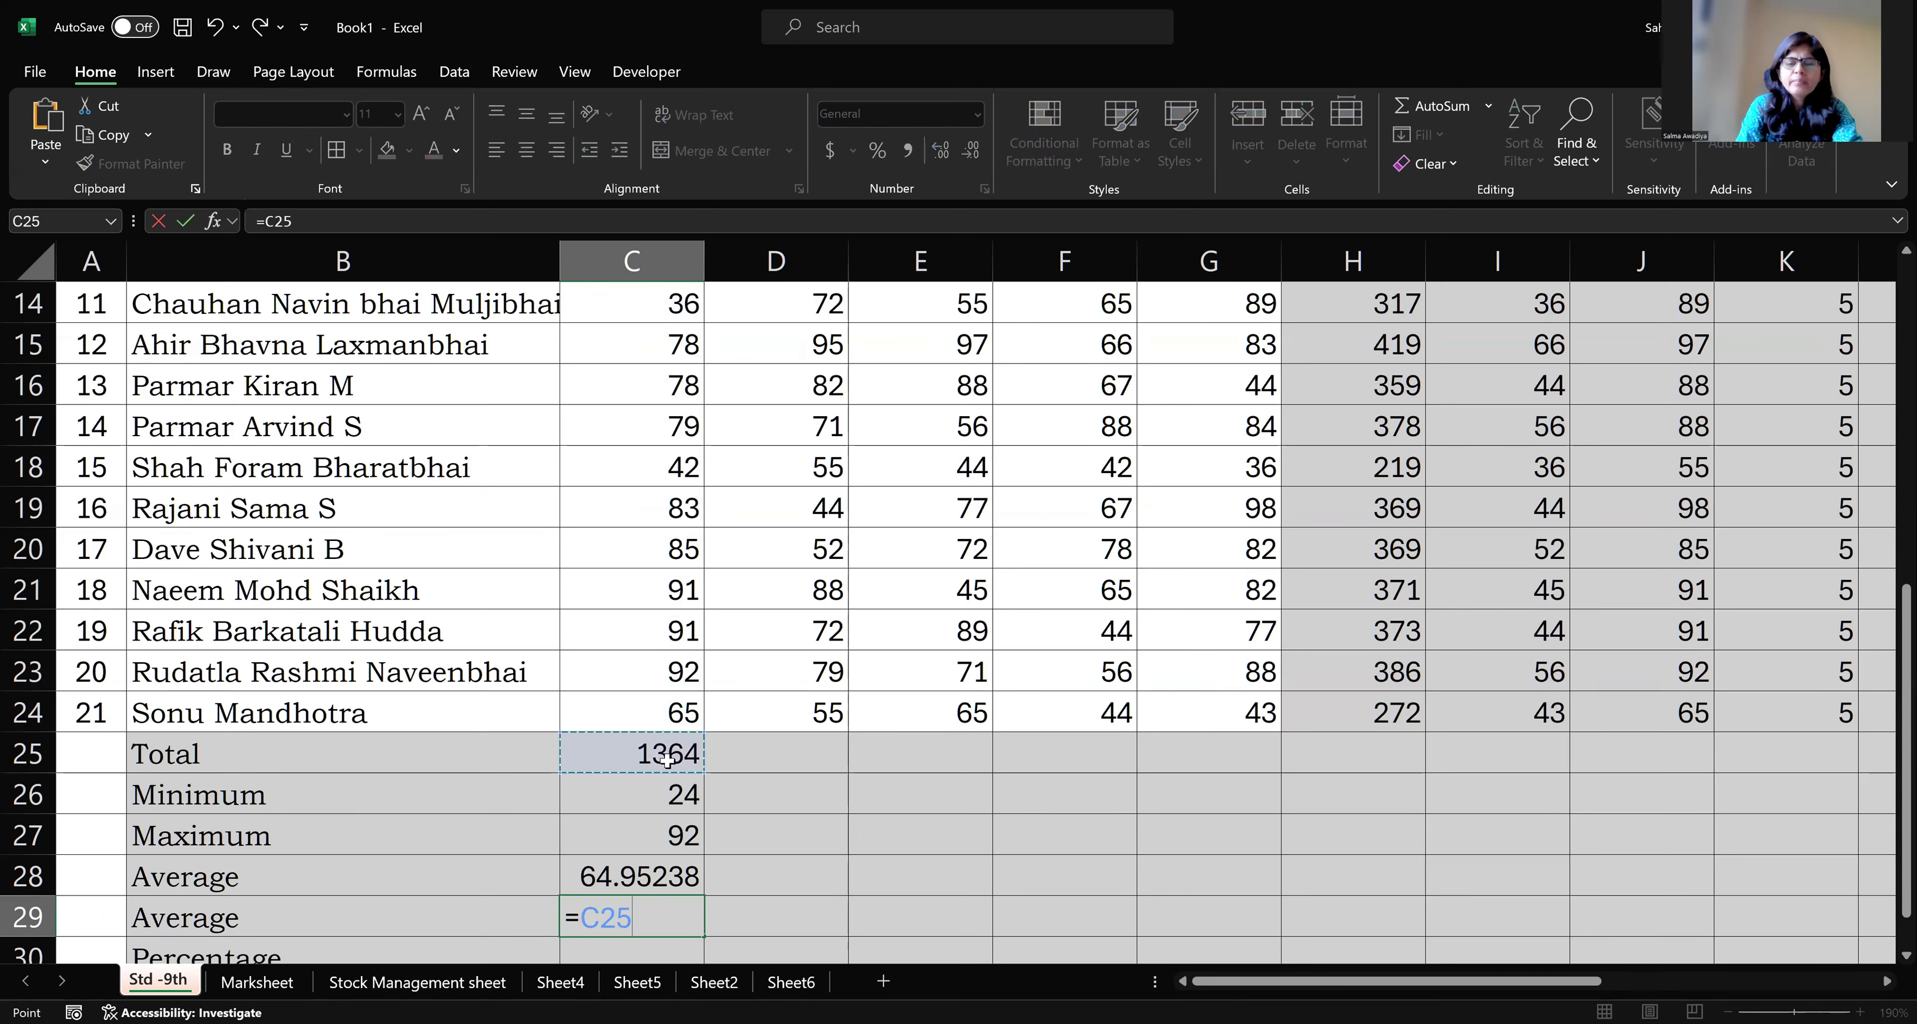
{"action": "type", "text": "/21"}
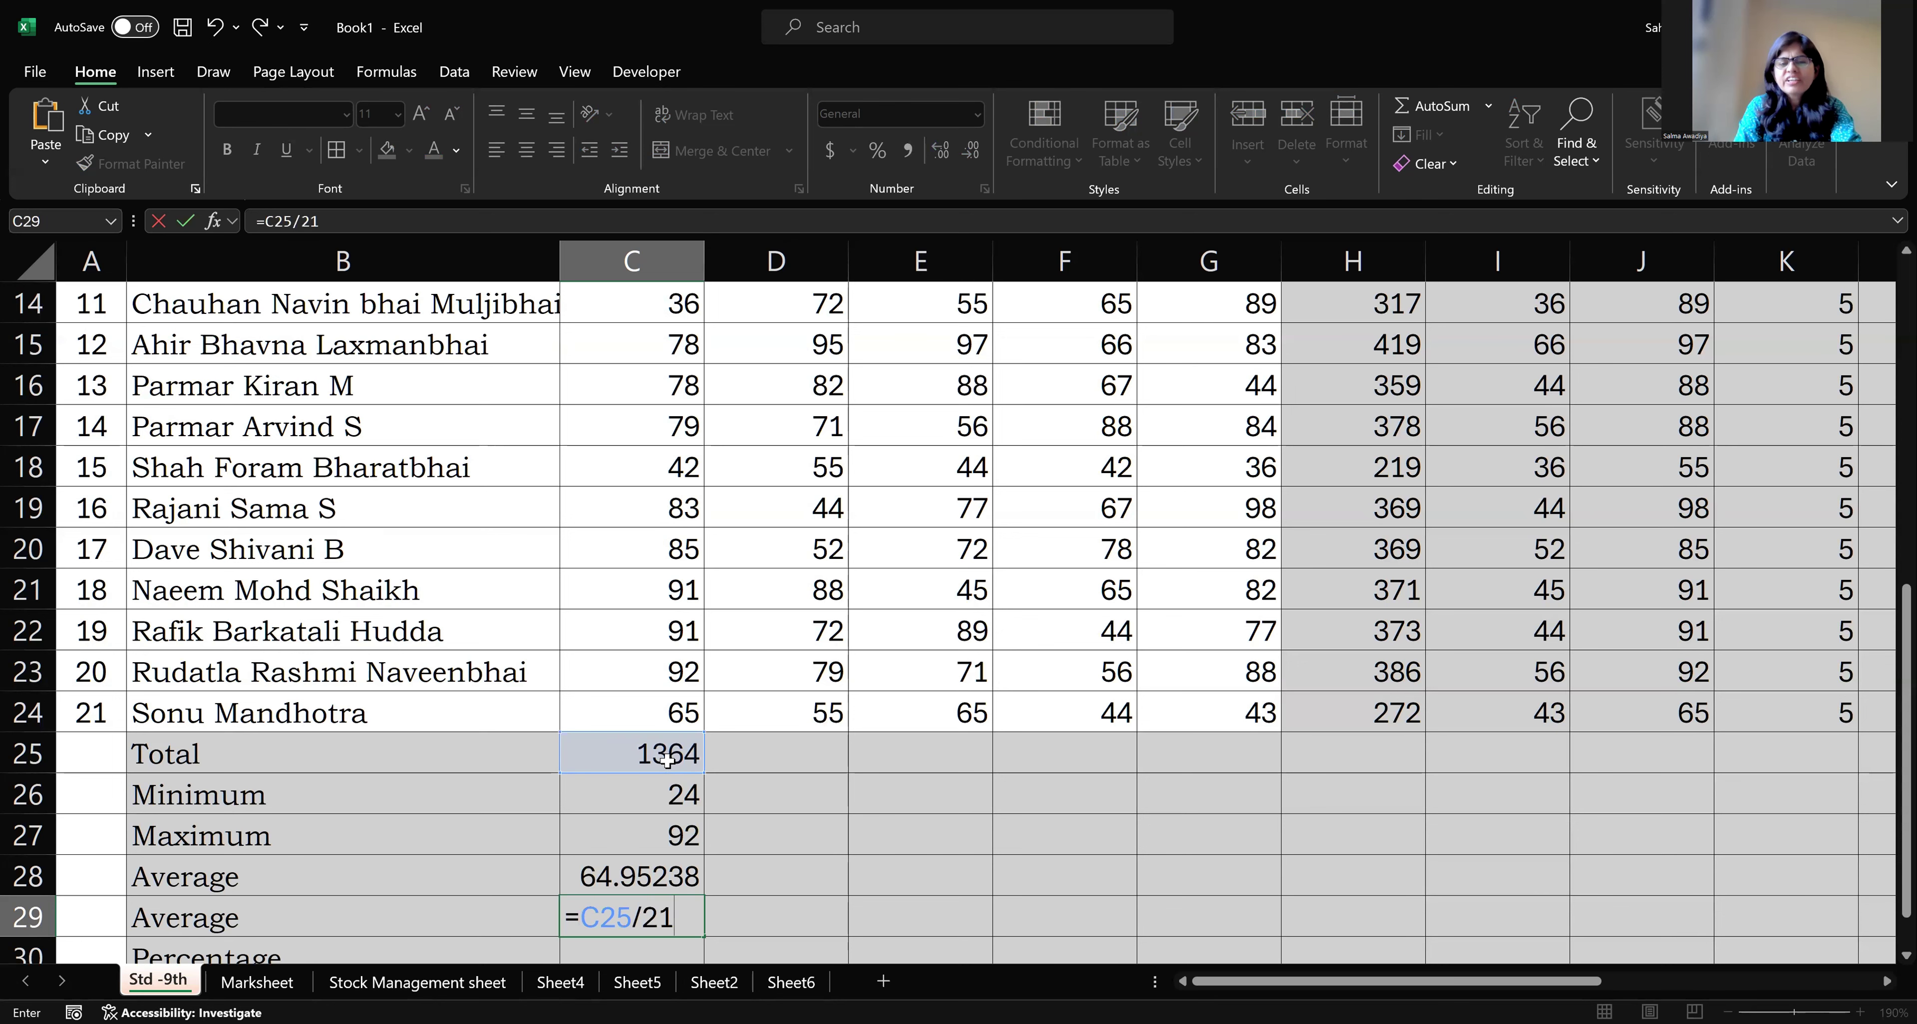
{"action": "key", "text": "Return"}
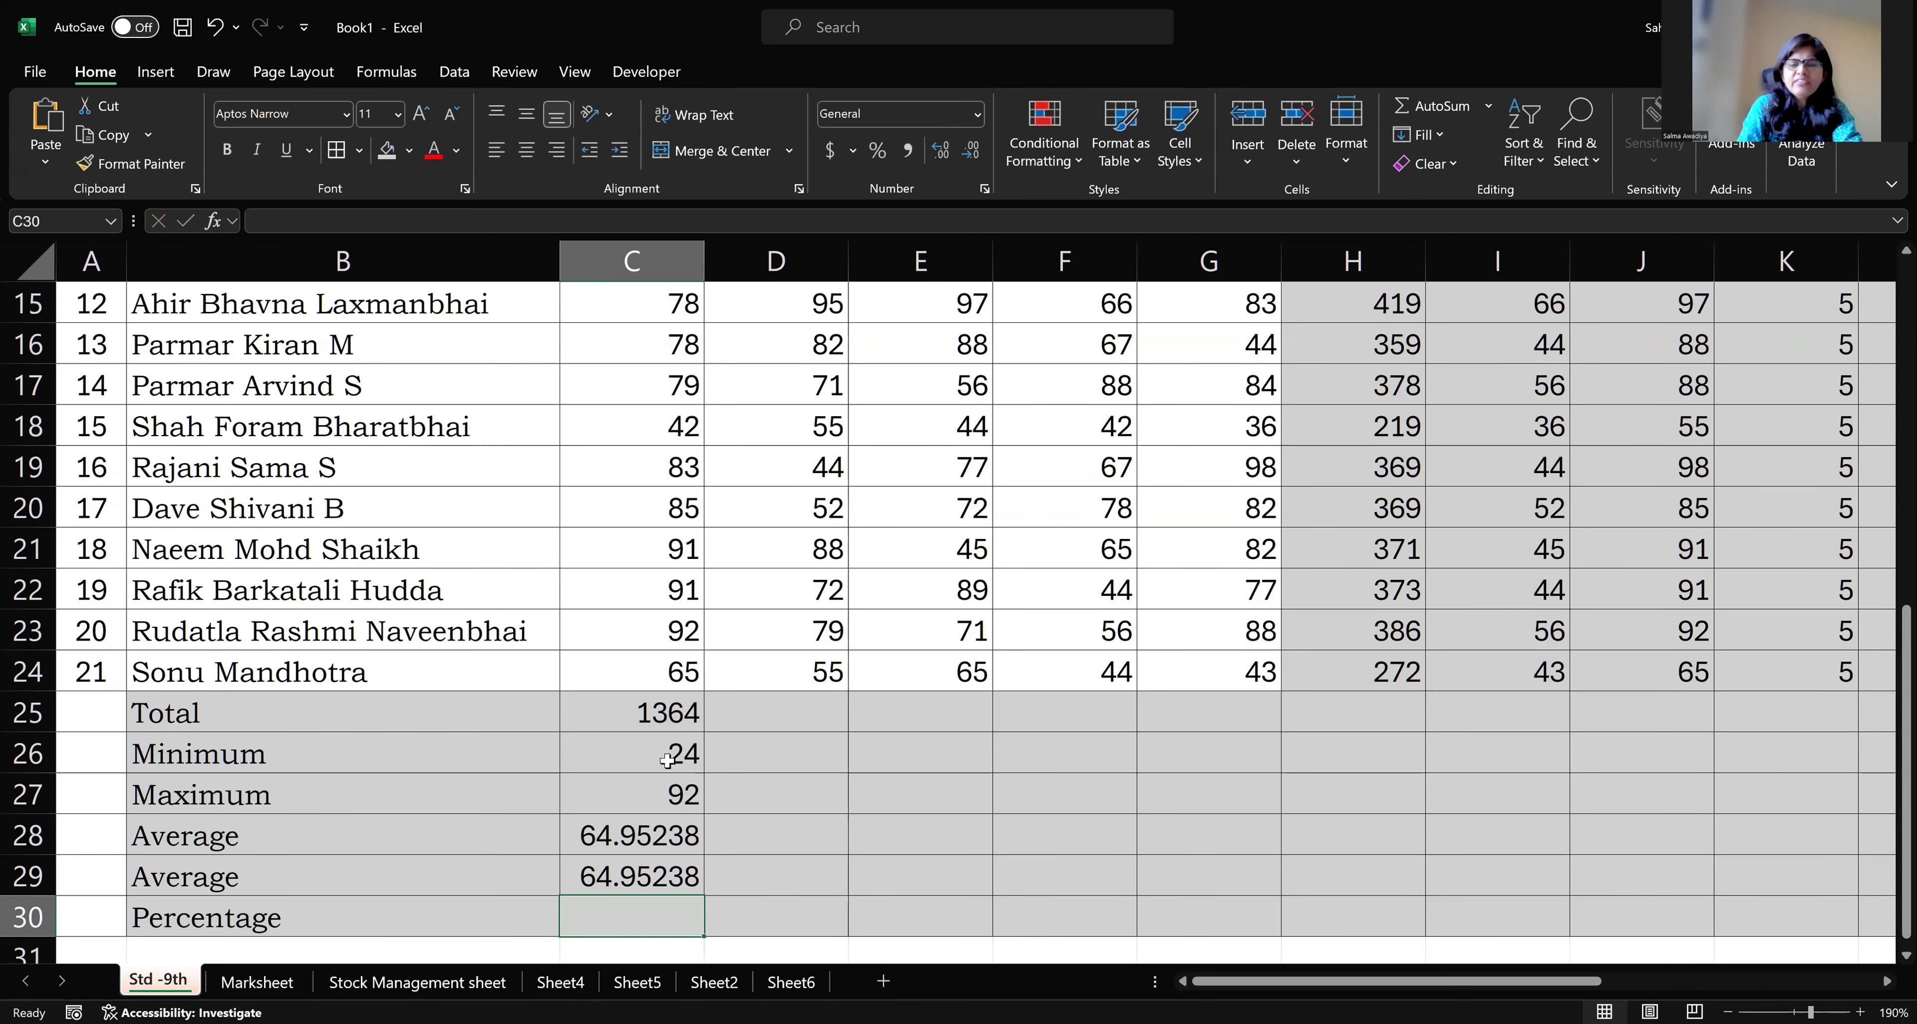
Step: Enter =C25*100/2100 in C30 for the column C percentage
{"action": "type", "text": "="}
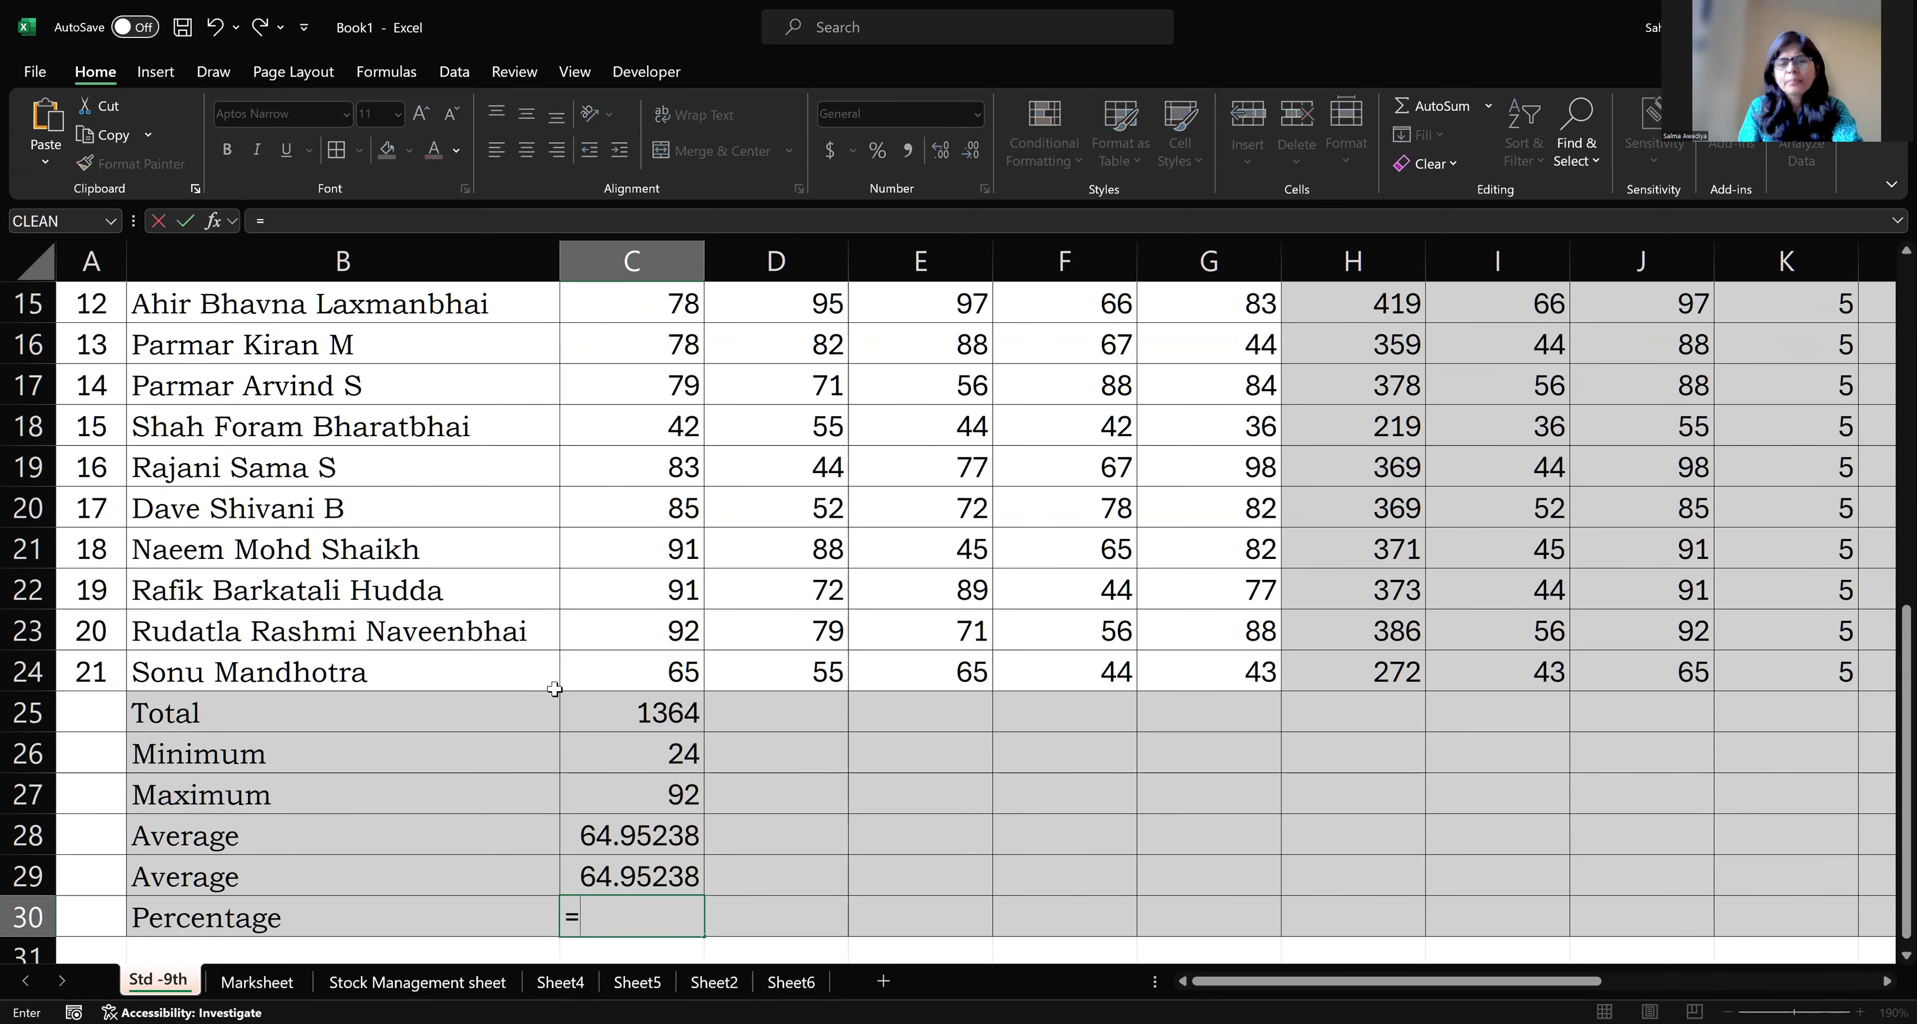
{"action": "left_click", "coordinate": [638, 716]}
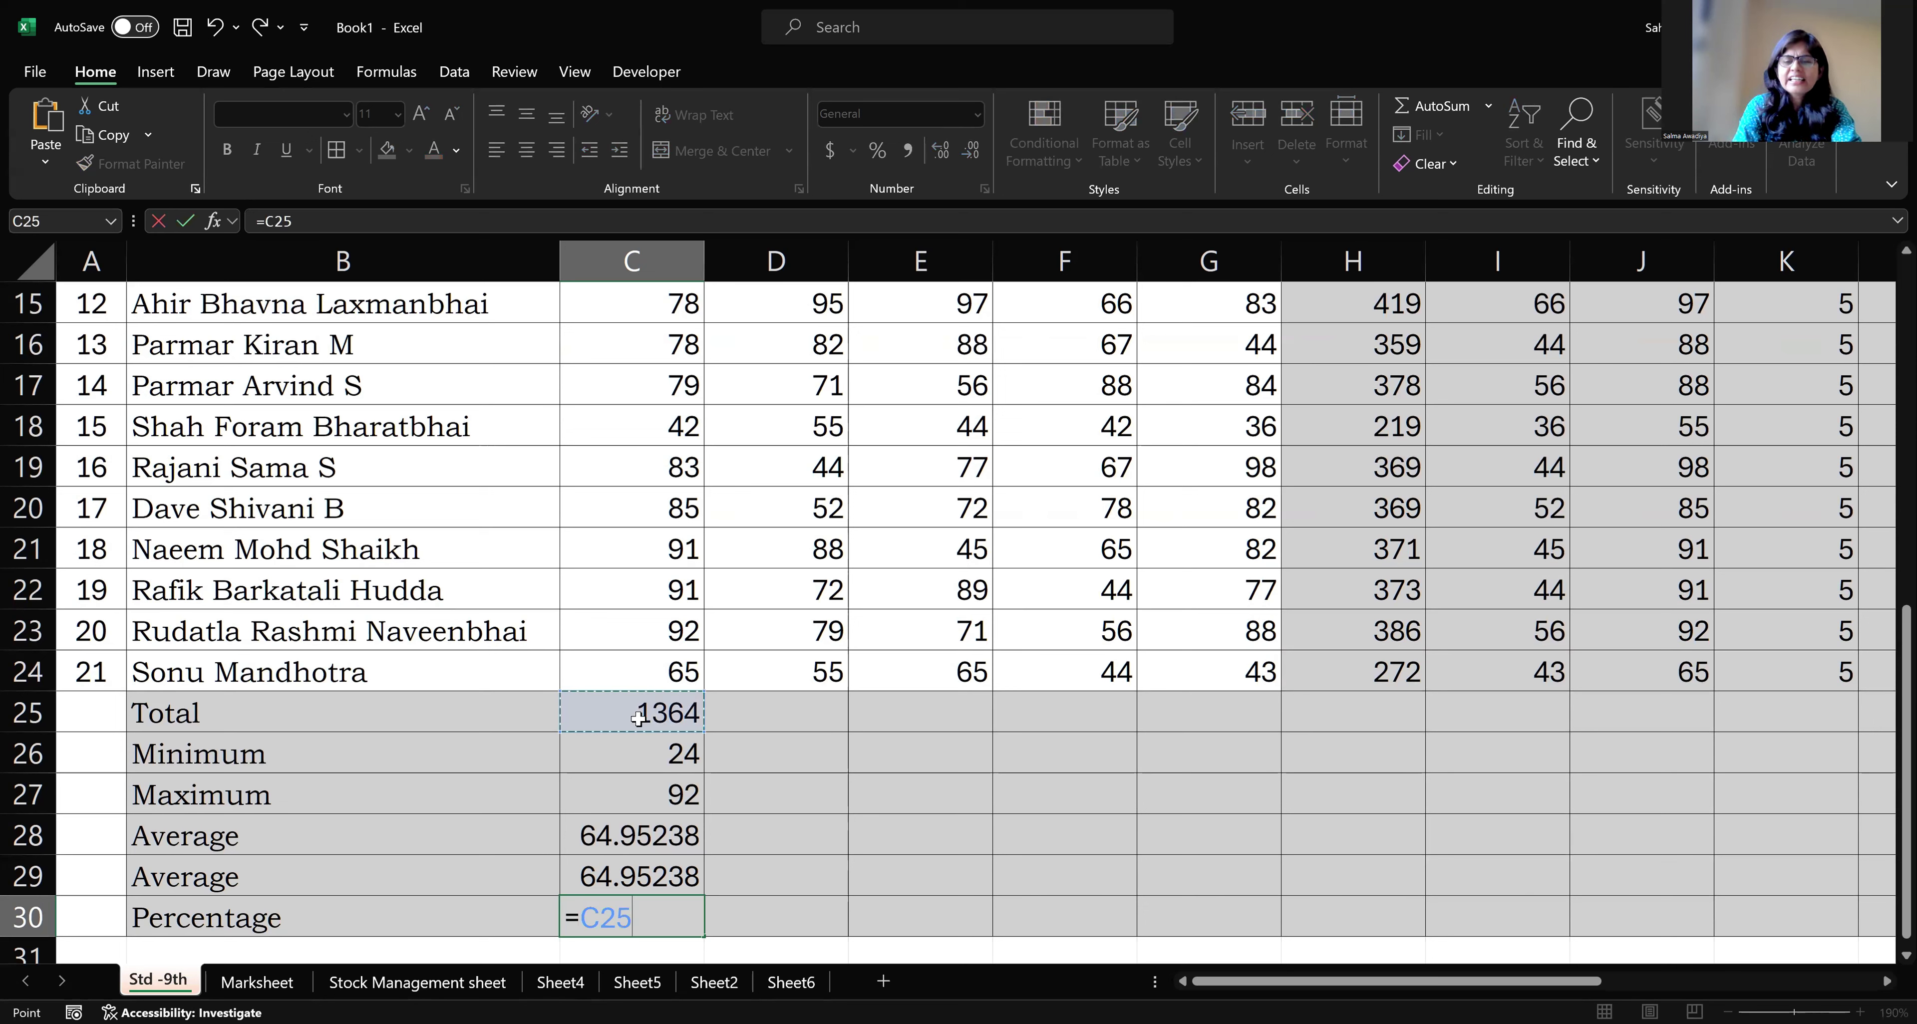
{"action": "type", "text": "*10"}
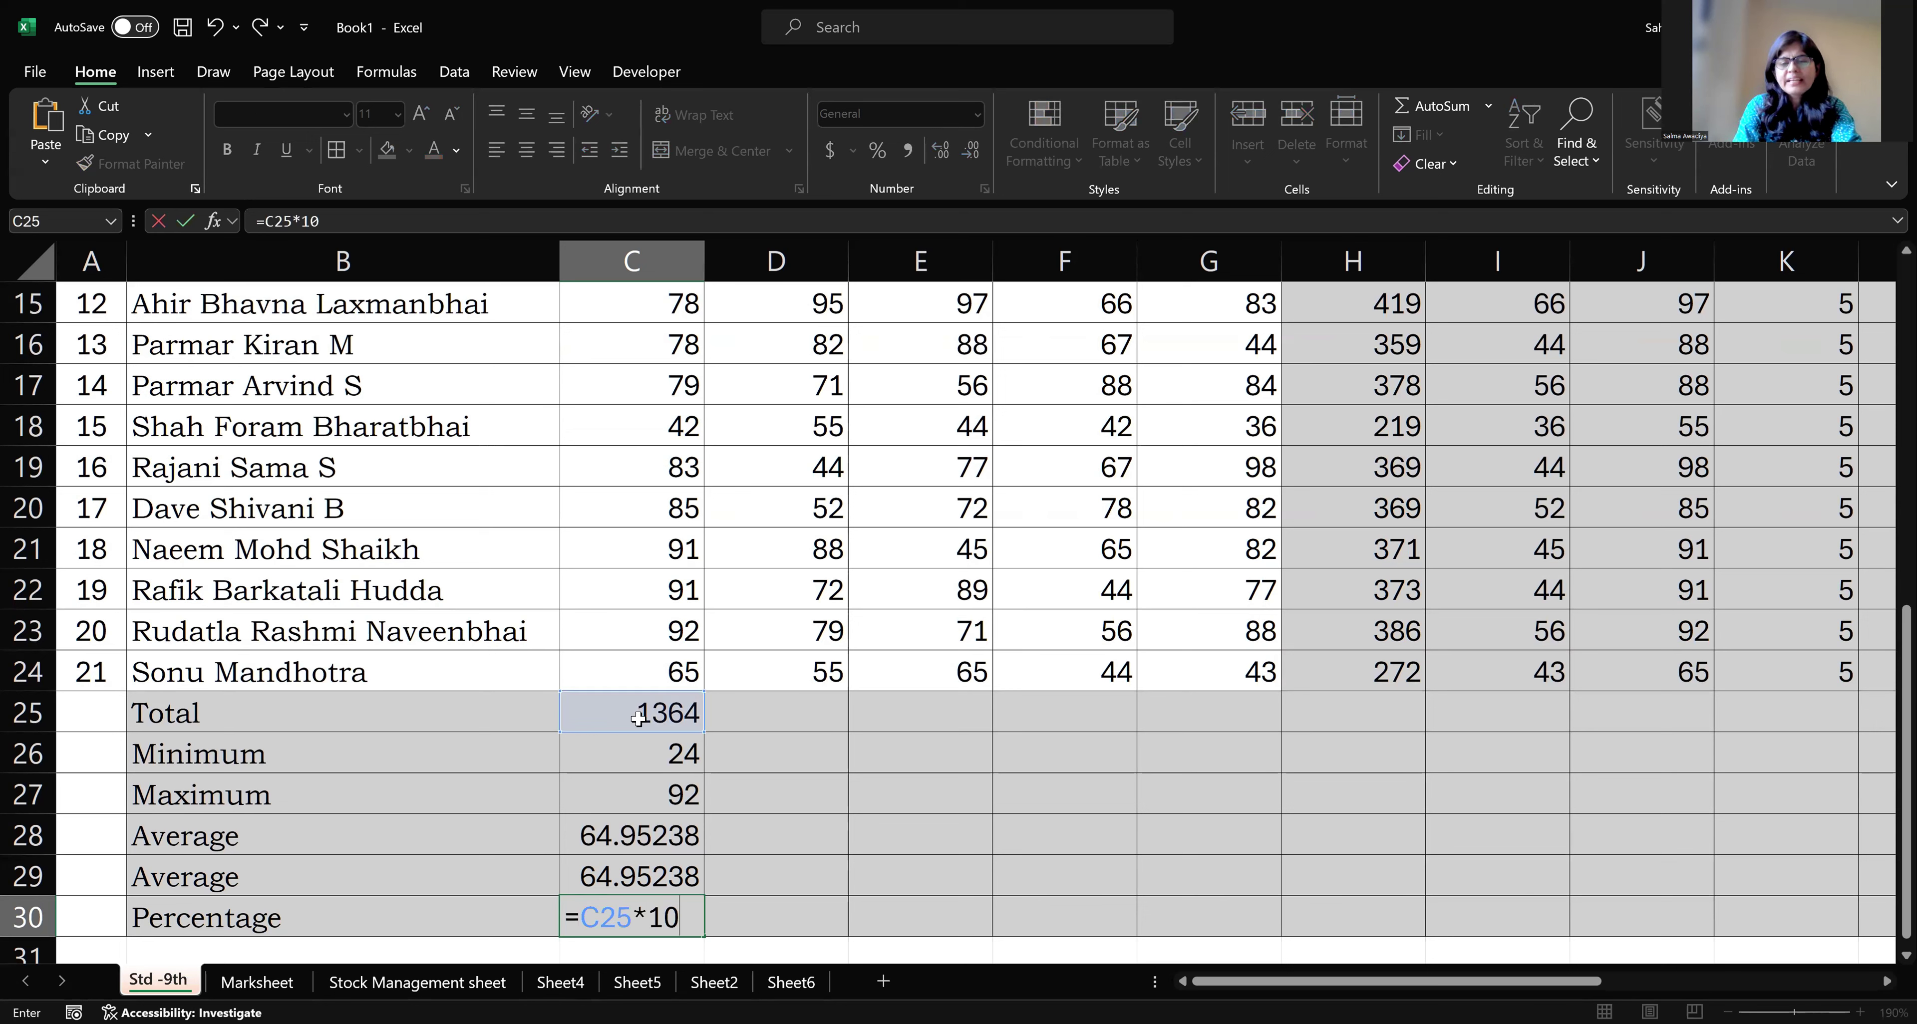
{"action": "type", "text": "0/"}
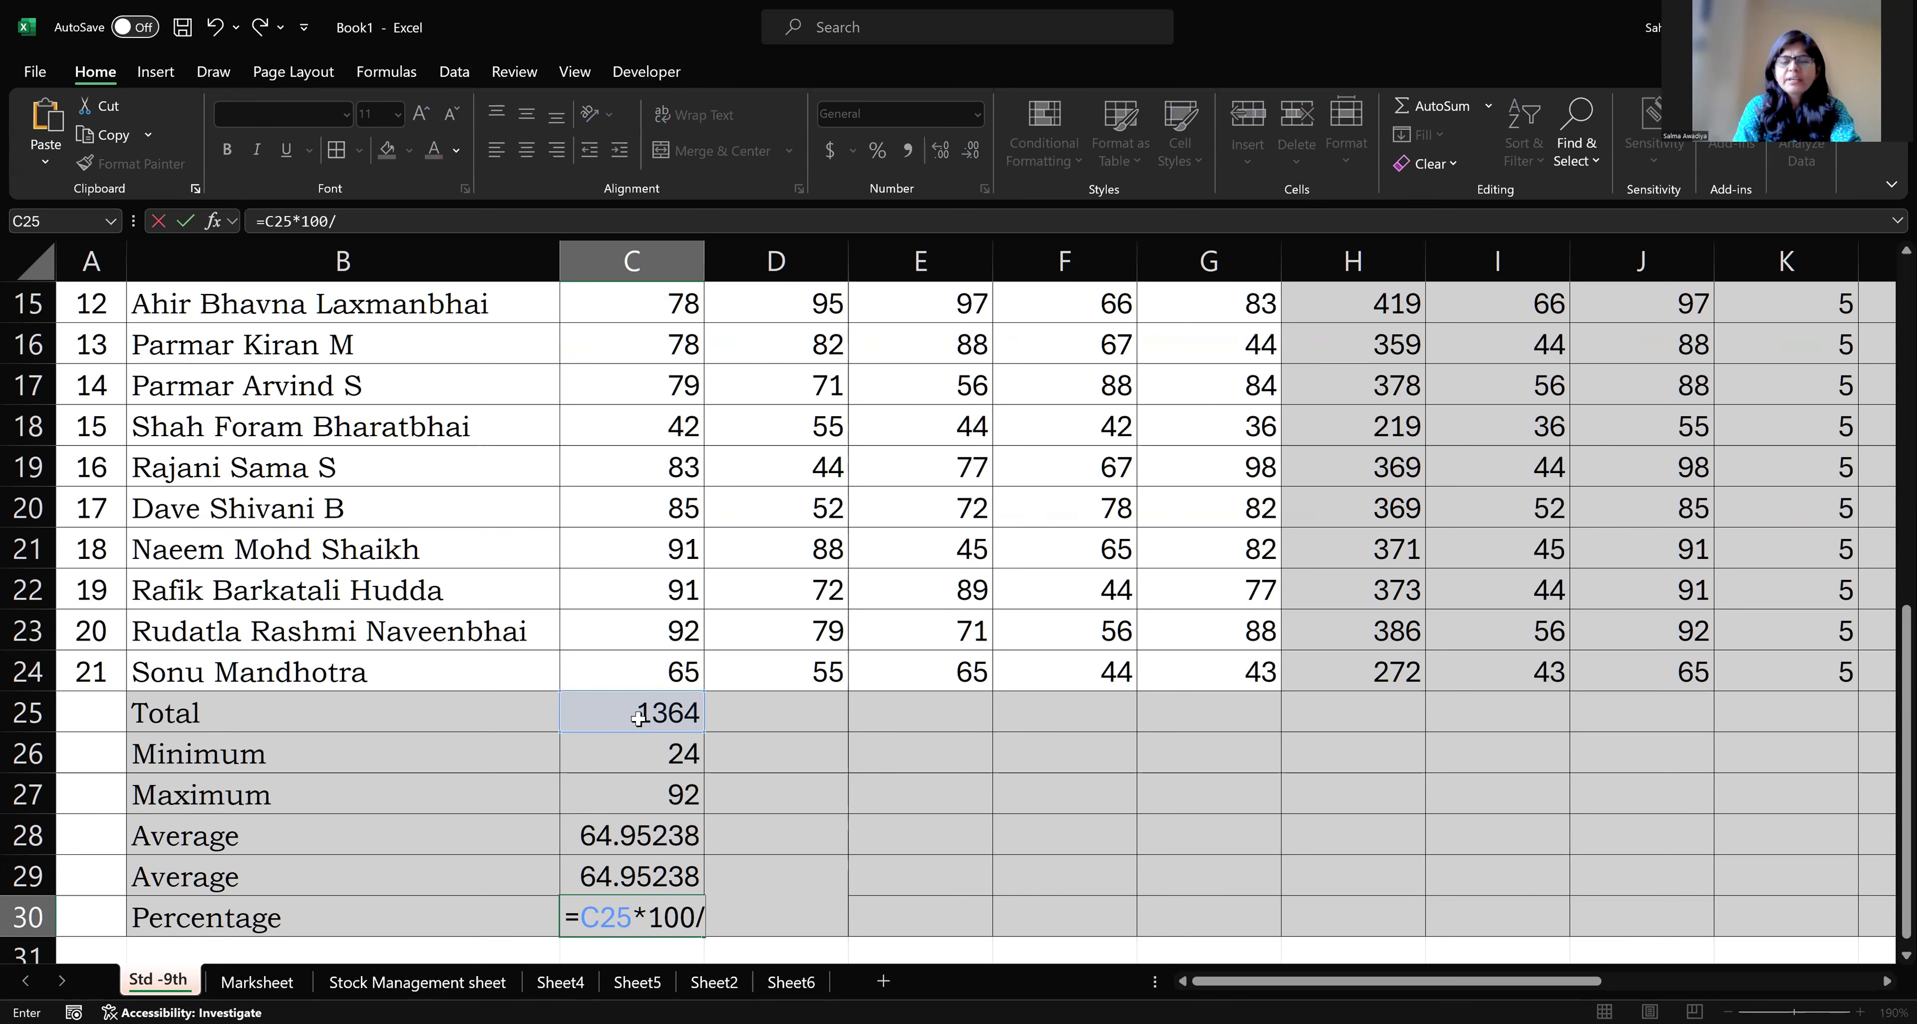
{"action": "type", "text": "2100"}
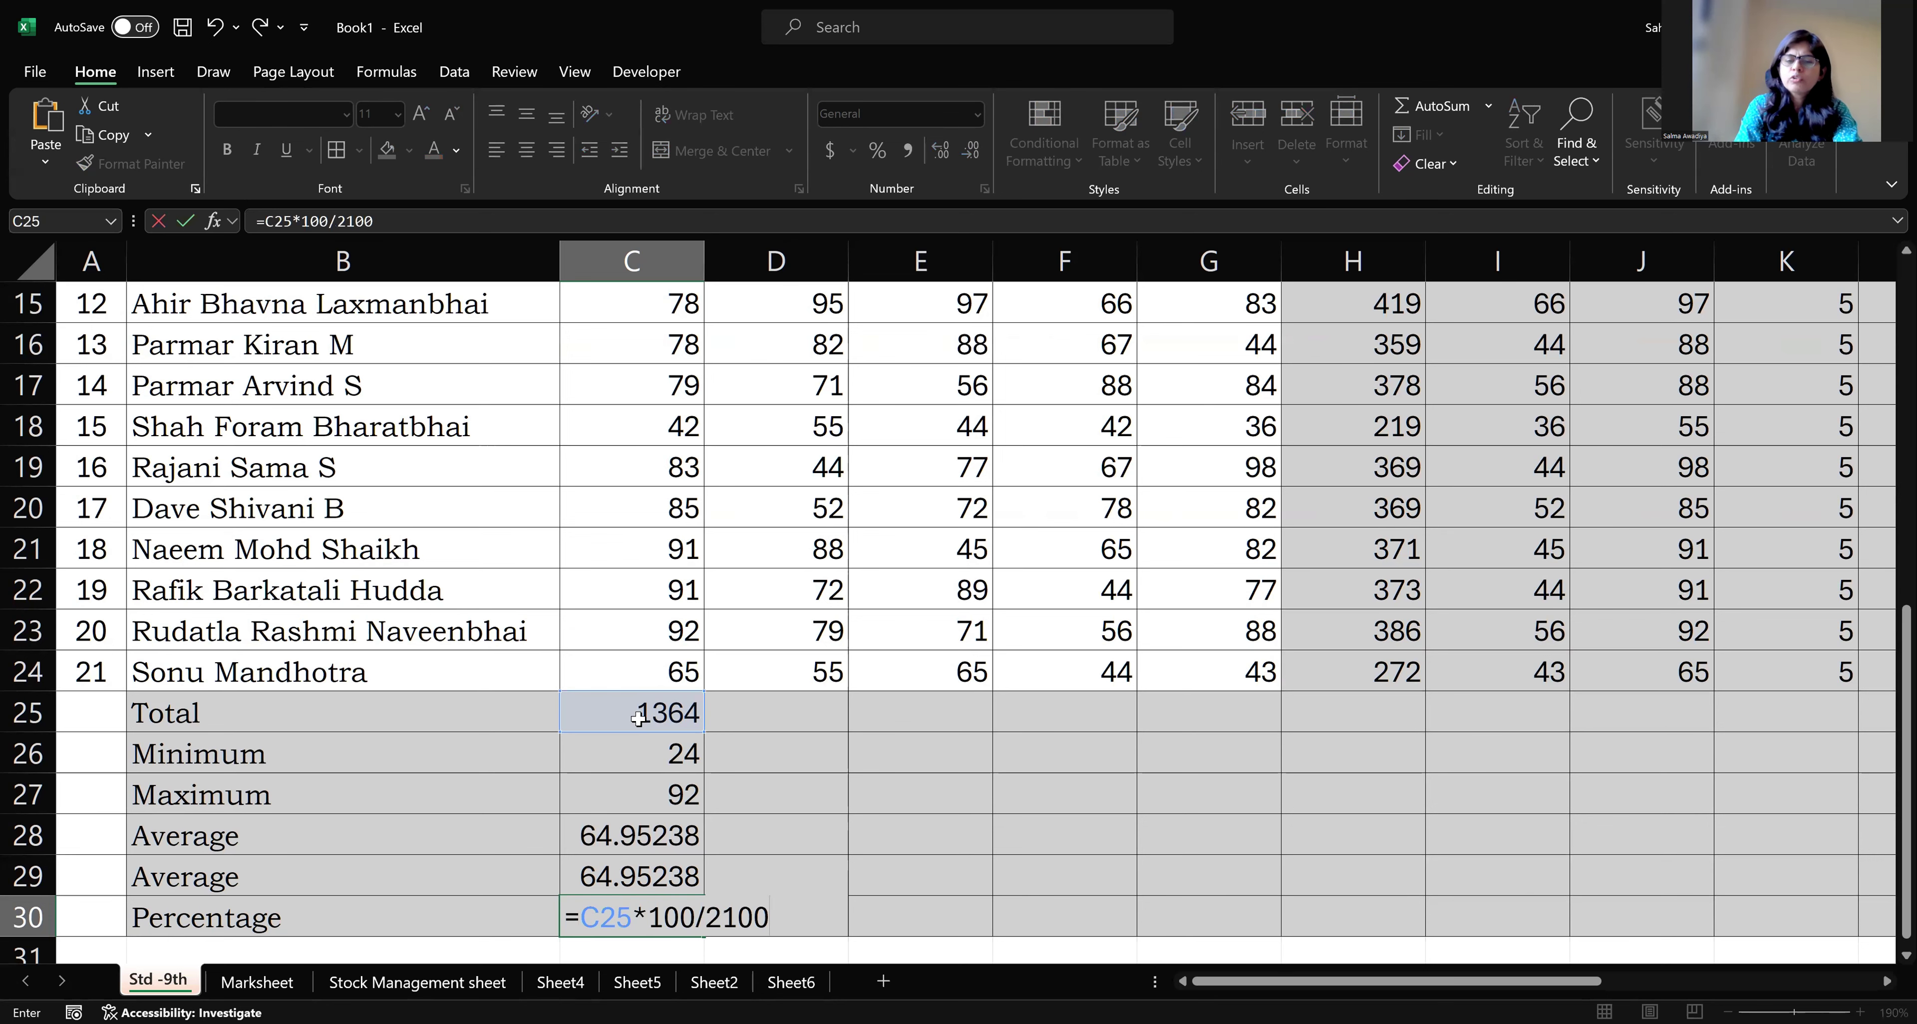
{"action": "key", "text": "Return"}
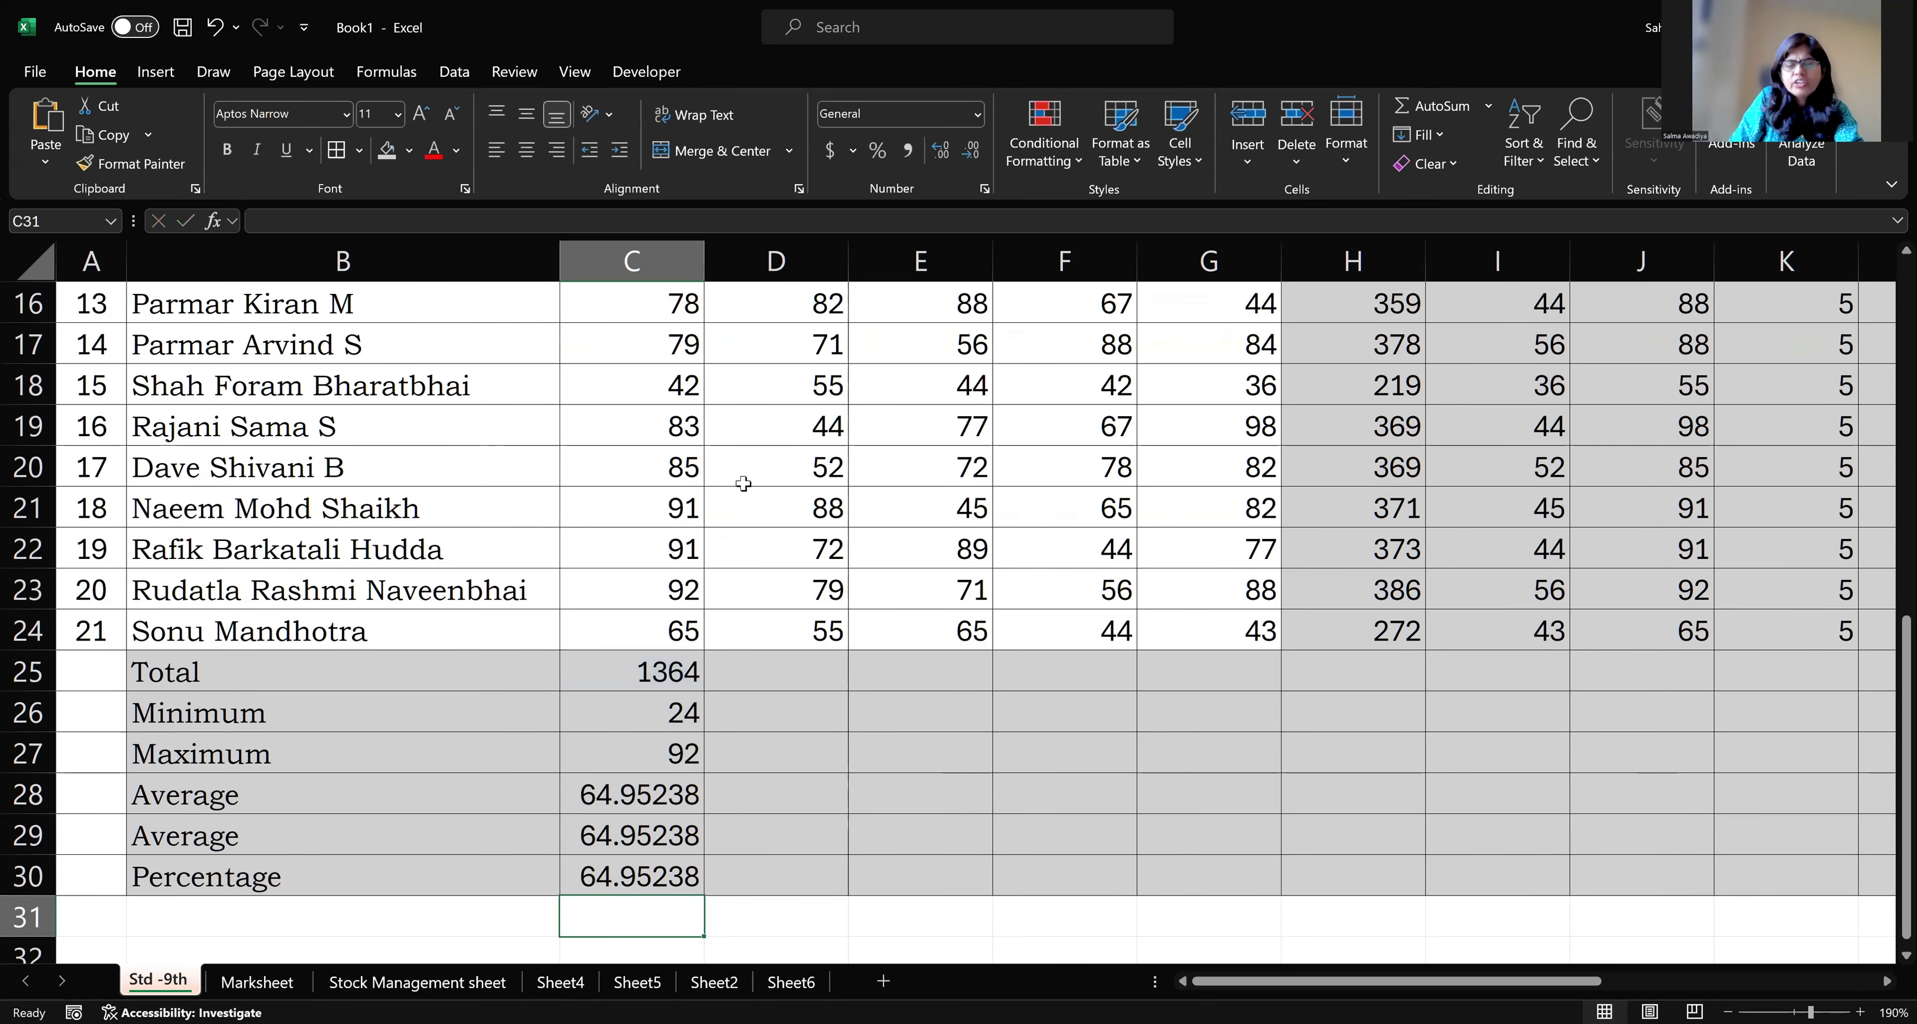
Step: Reduce the Average and Percentage results in C28:C30 to two decimals
{"action": "left_click_drag", "start_coordinate": [602, 665], "coordinate": [621, 800]}
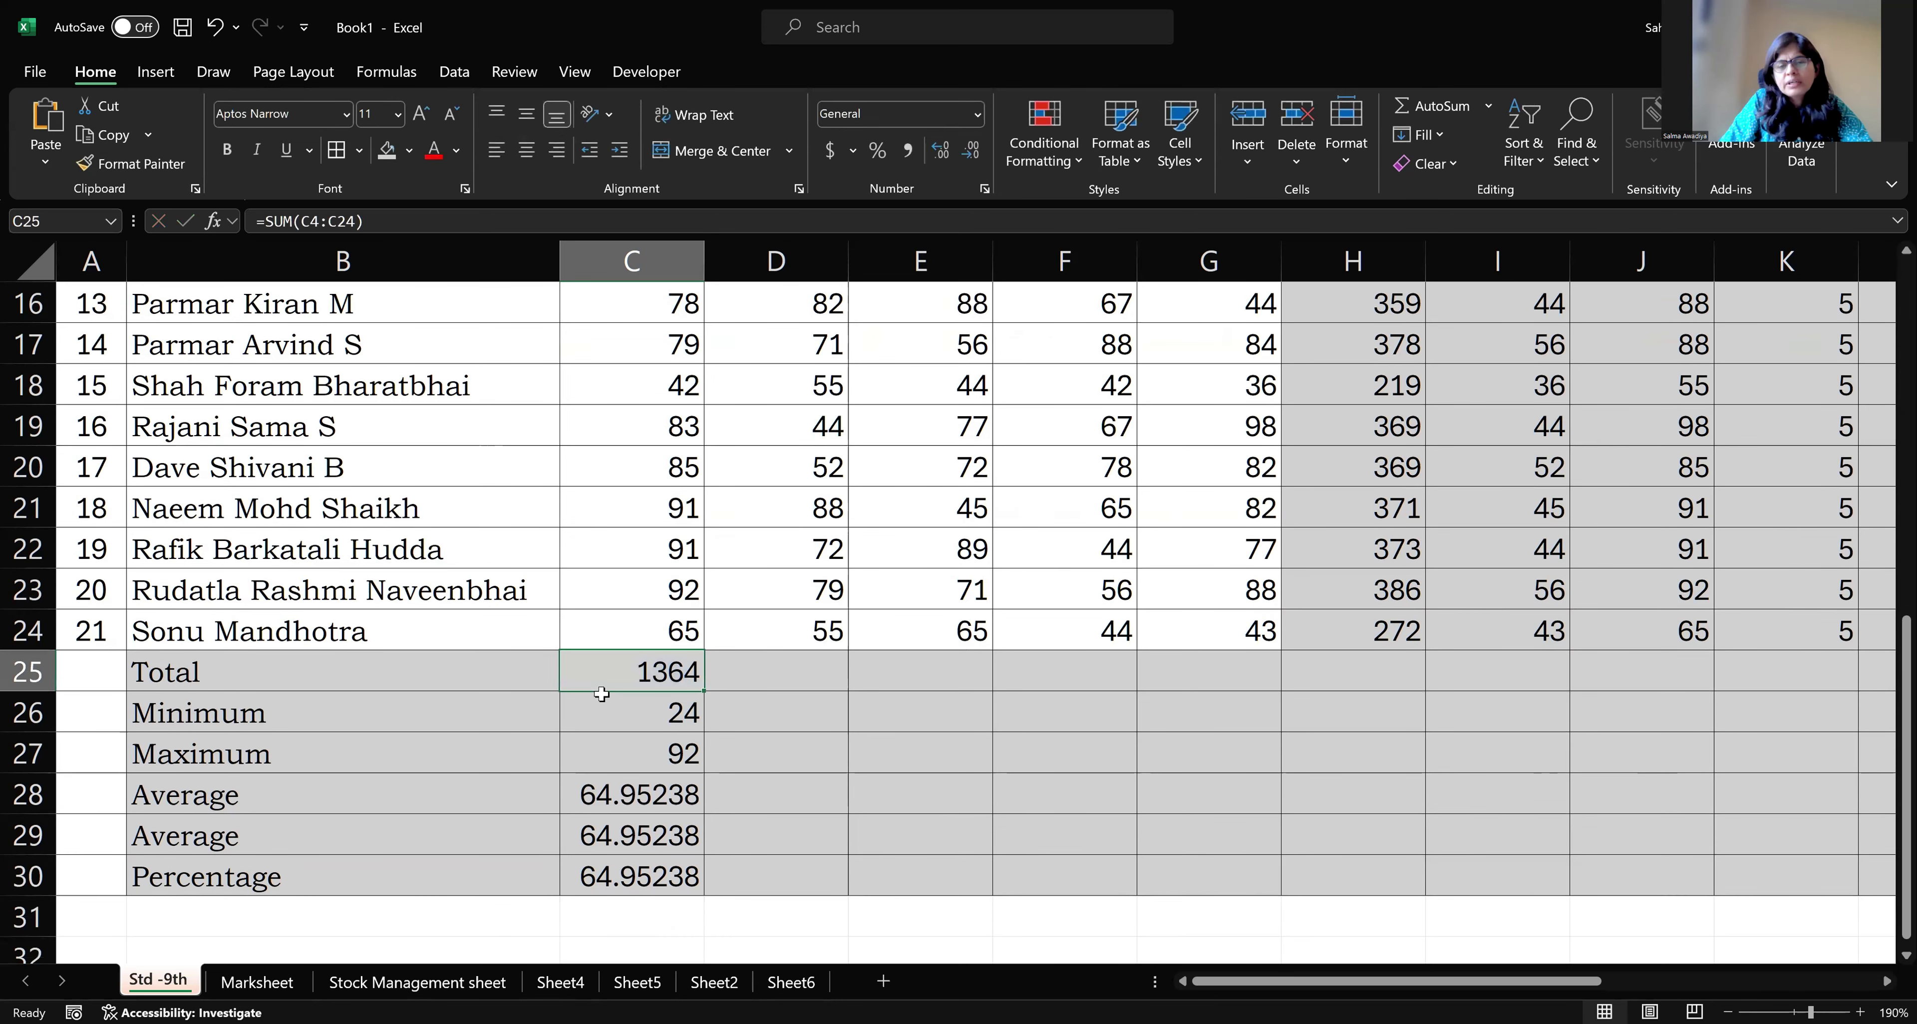
{"action": "left_click", "coordinate": [621, 800]}
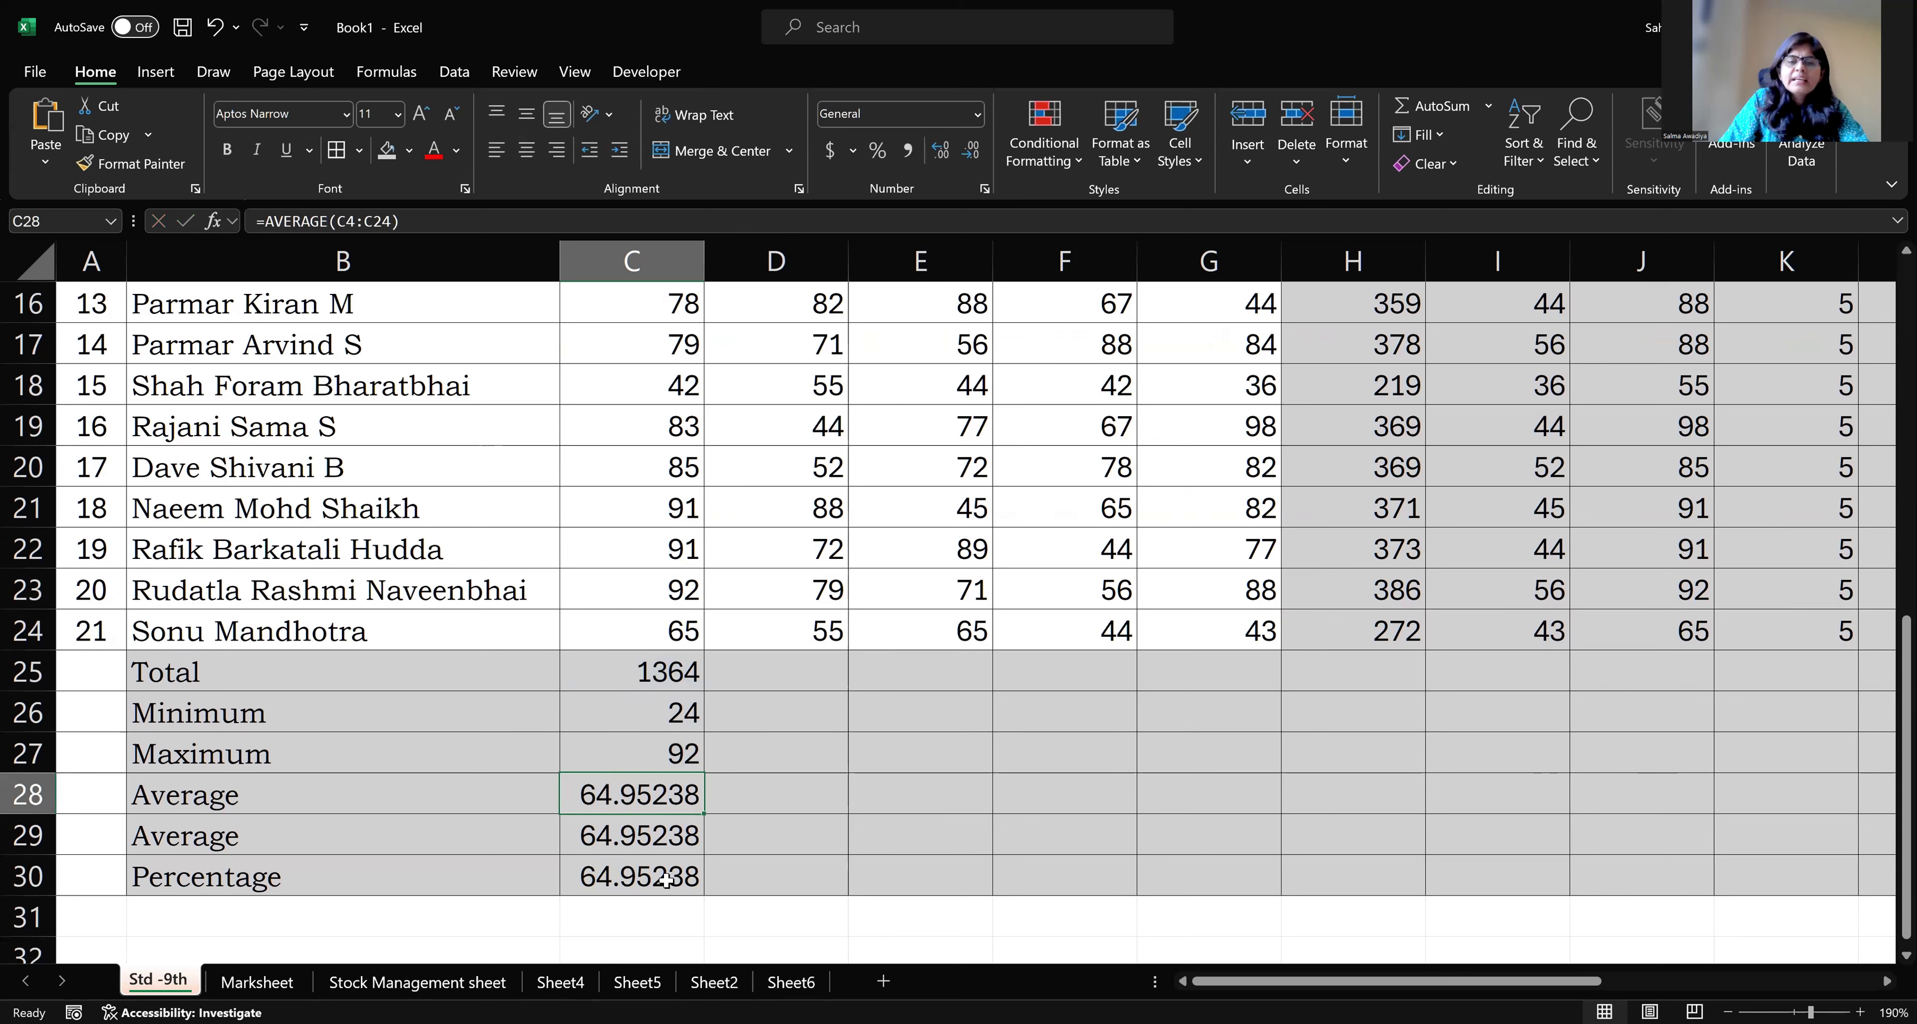
{"action": "left_click", "coordinate": [668, 879], "text": "shift"}
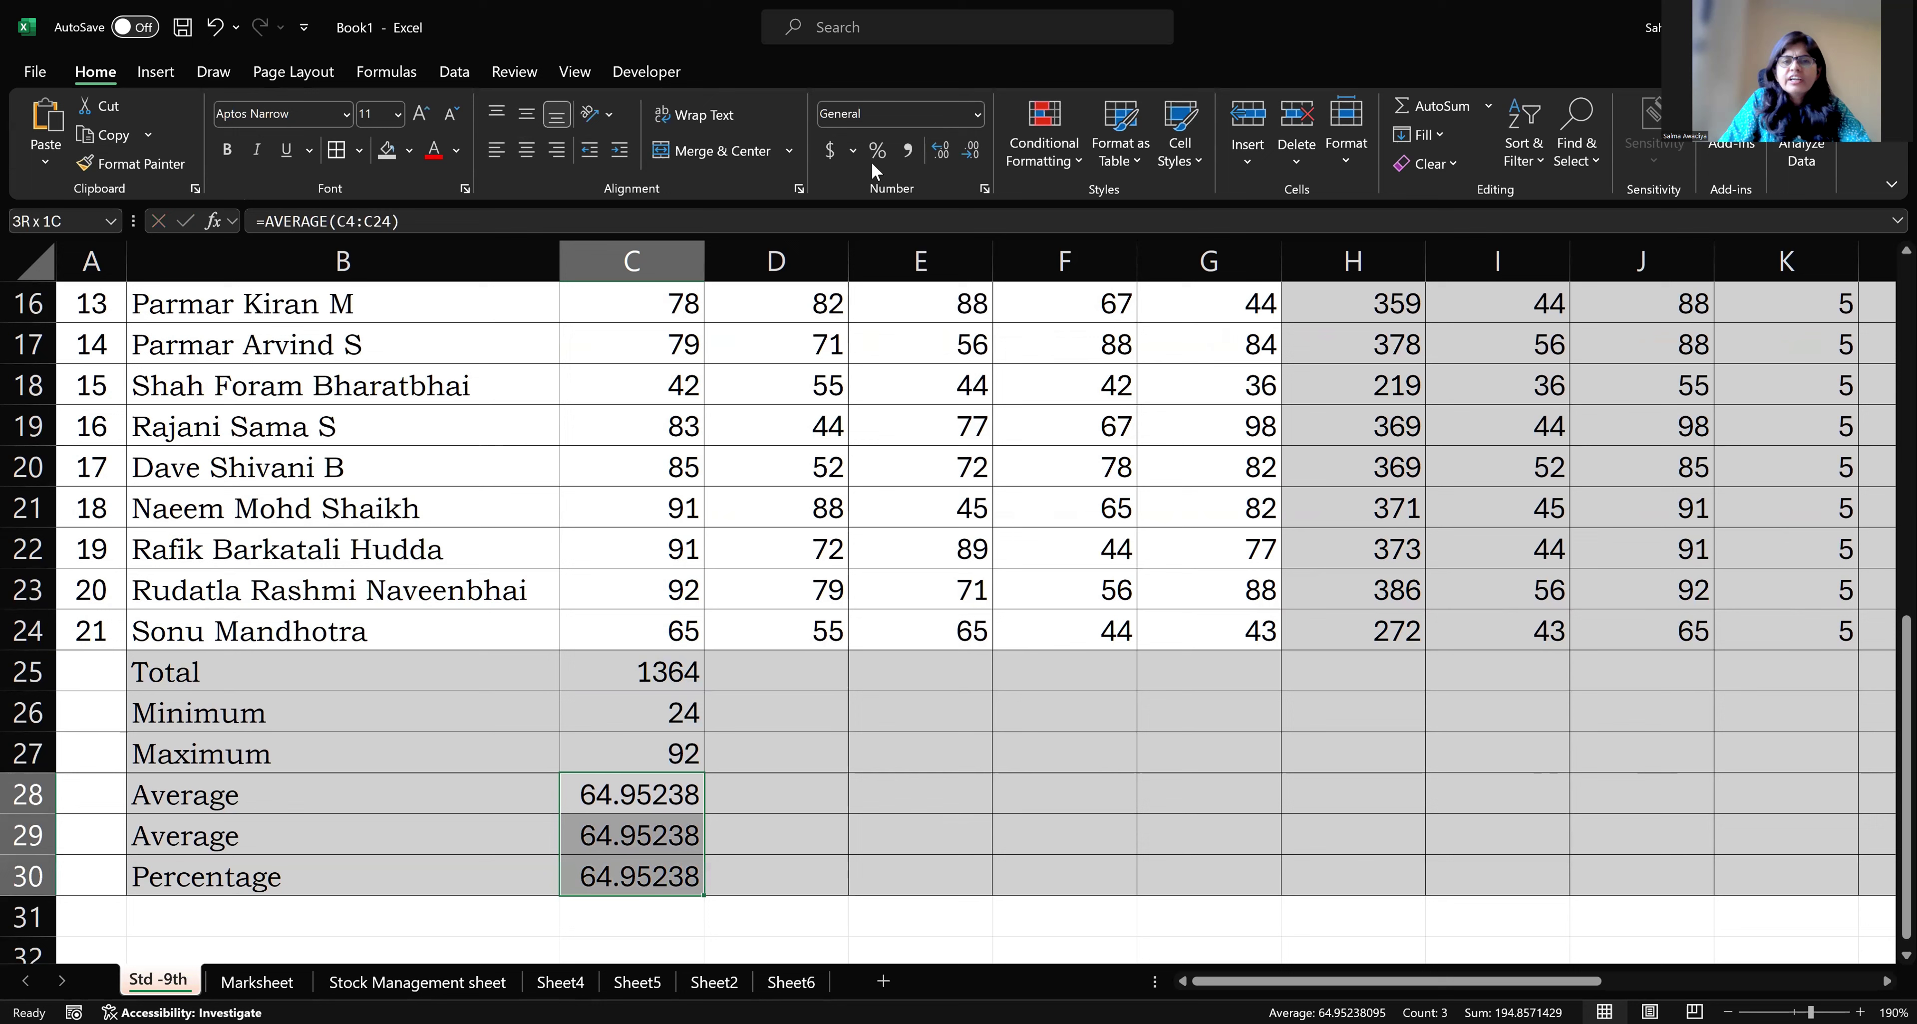
{"action": "triple_click", "coordinate": [967, 153]}
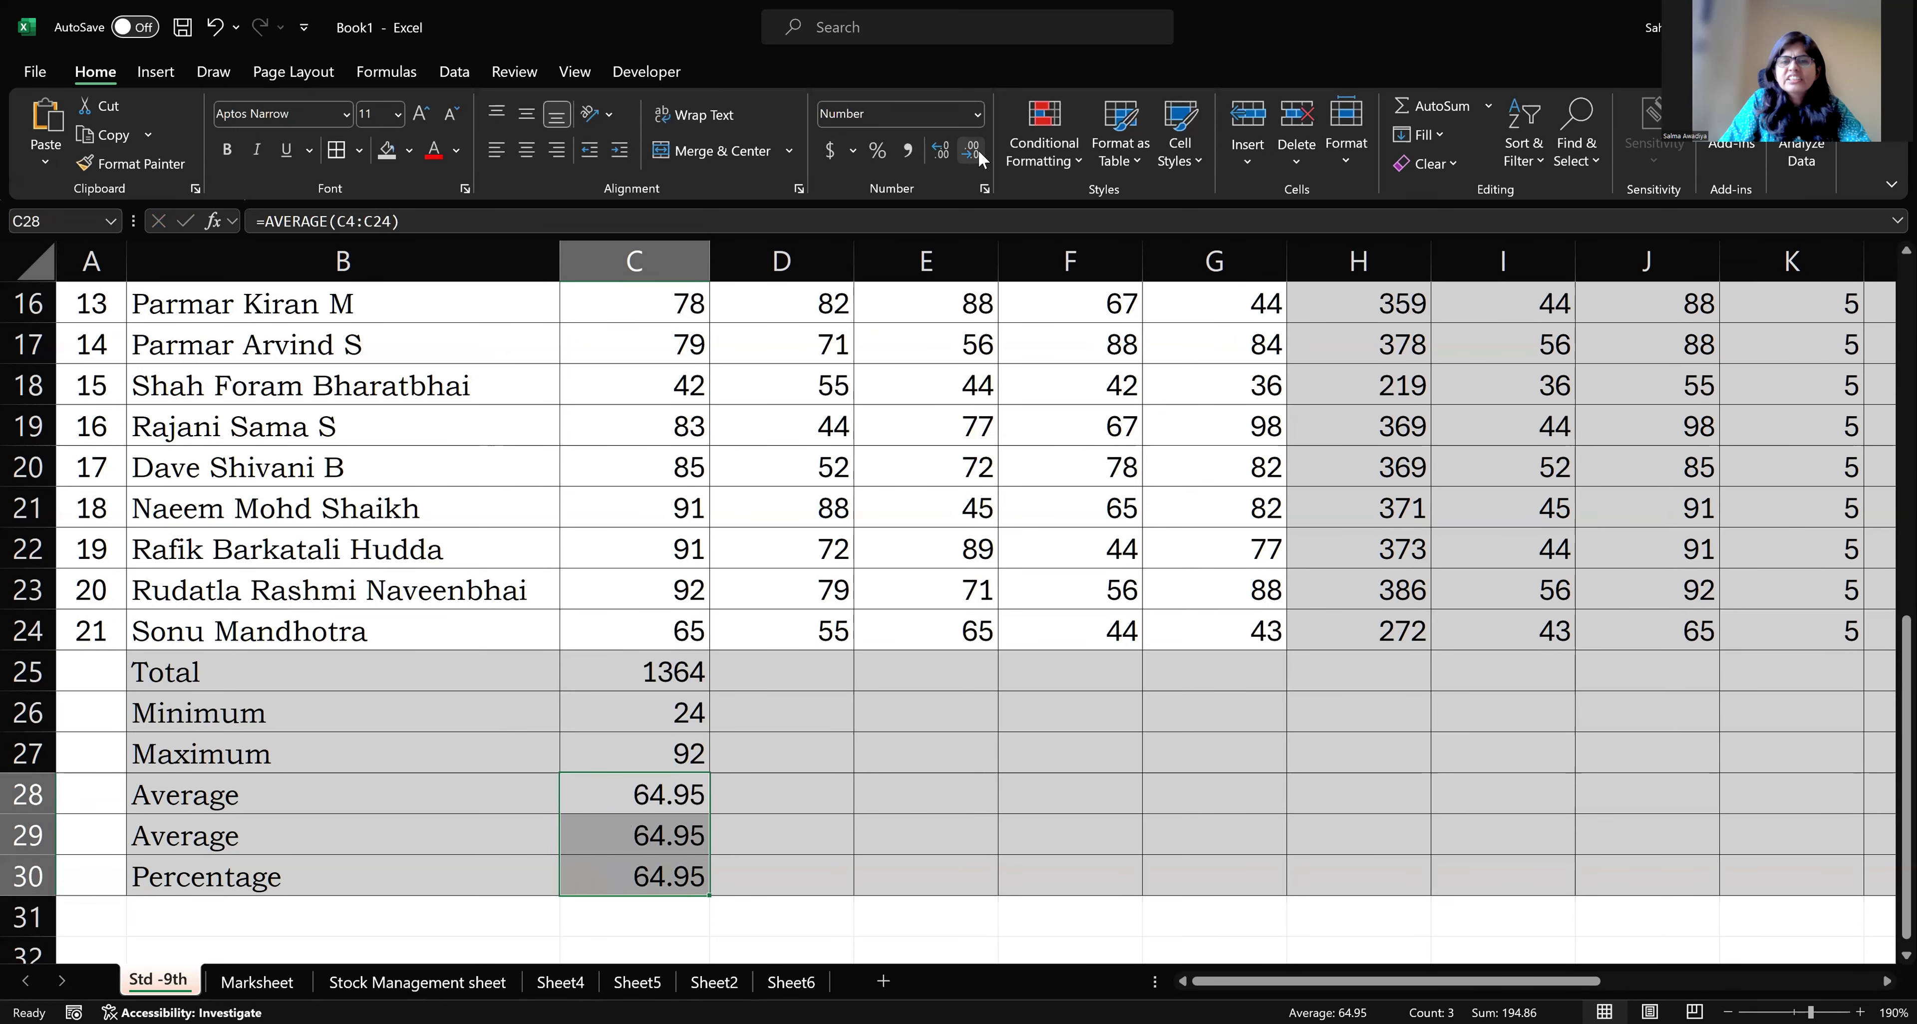
Step: Fill the summary formulas in C25:C30 right across to column O
{"action": "left_click_drag", "start_coordinate": [638, 674], "coordinate": [652, 877]}
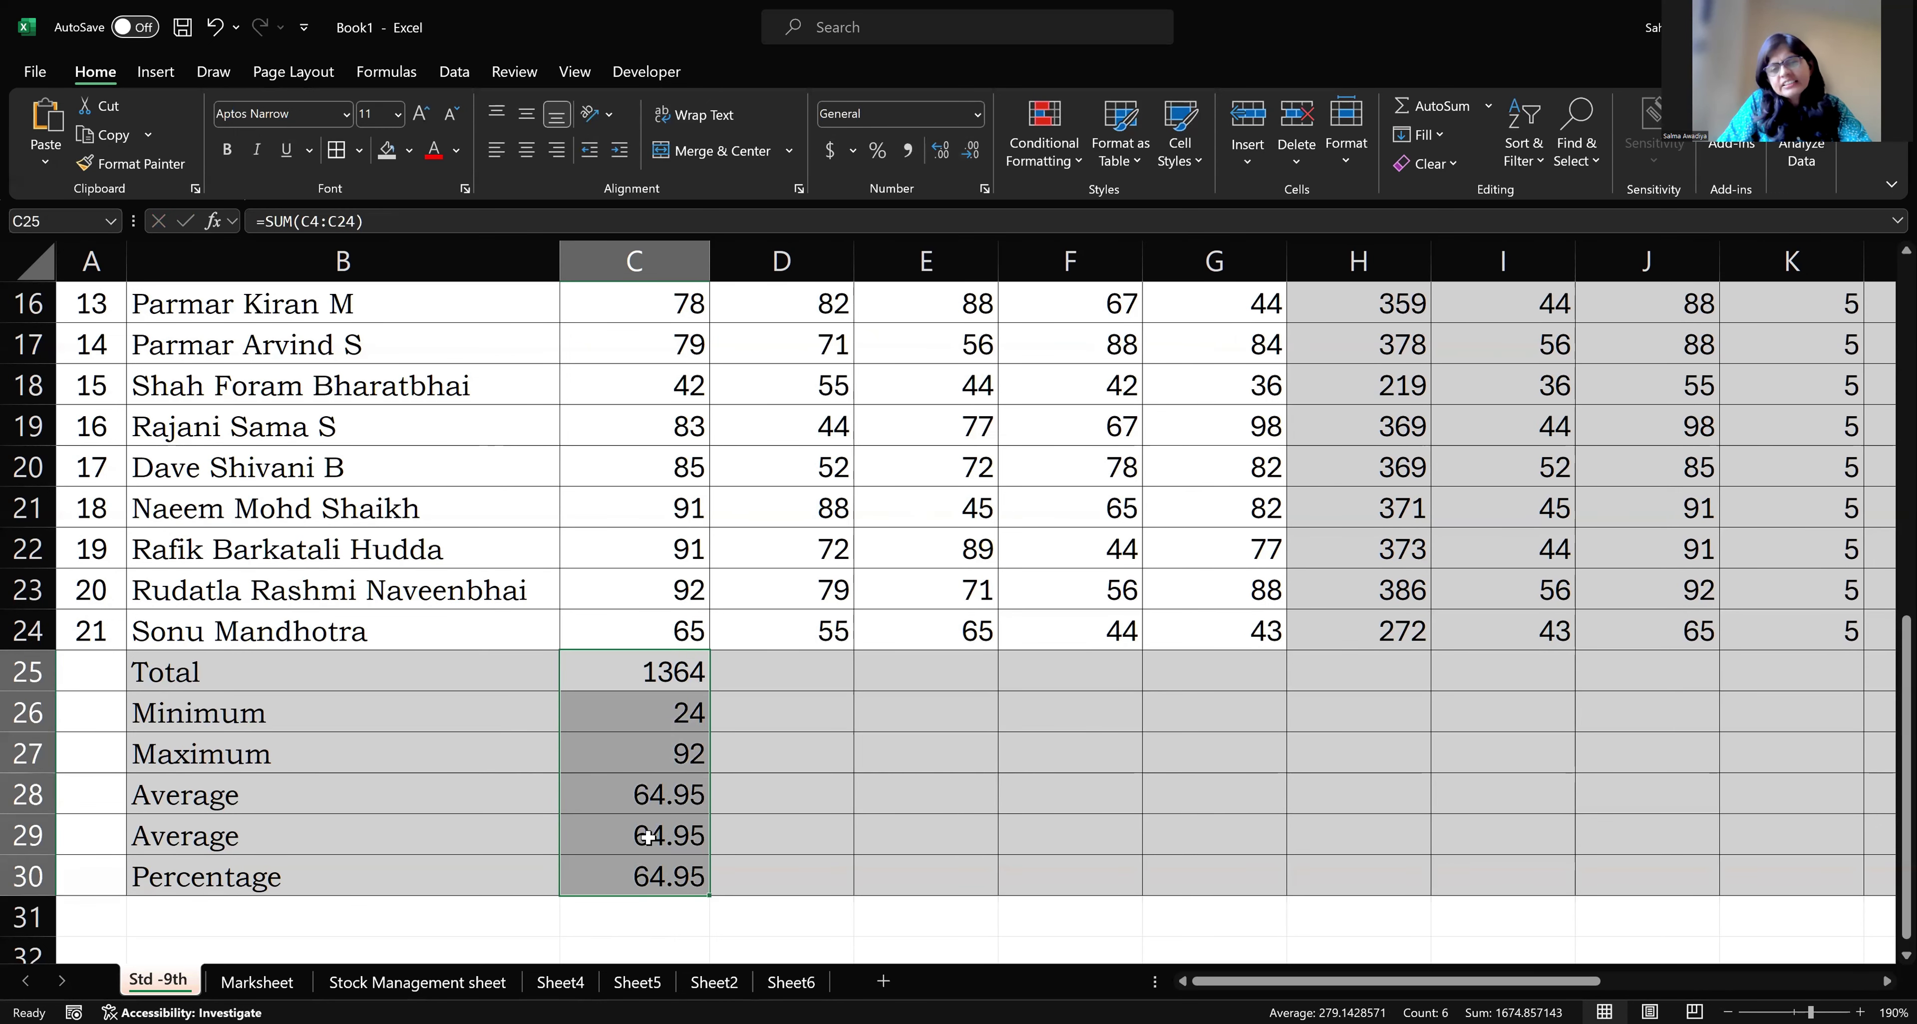
{"action": "mouse_move", "coordinate": [722, 902]}
{"action": "left_mouse_down"}
{"action": "mouse_move", "coordinate": [1894, 906]}
{"action": "mouse_move", "coordinate": [1892, 887]}
{"action": "mouse_move", "coordinate": [1614, 844]}
{"action": "left_mouse_up"}
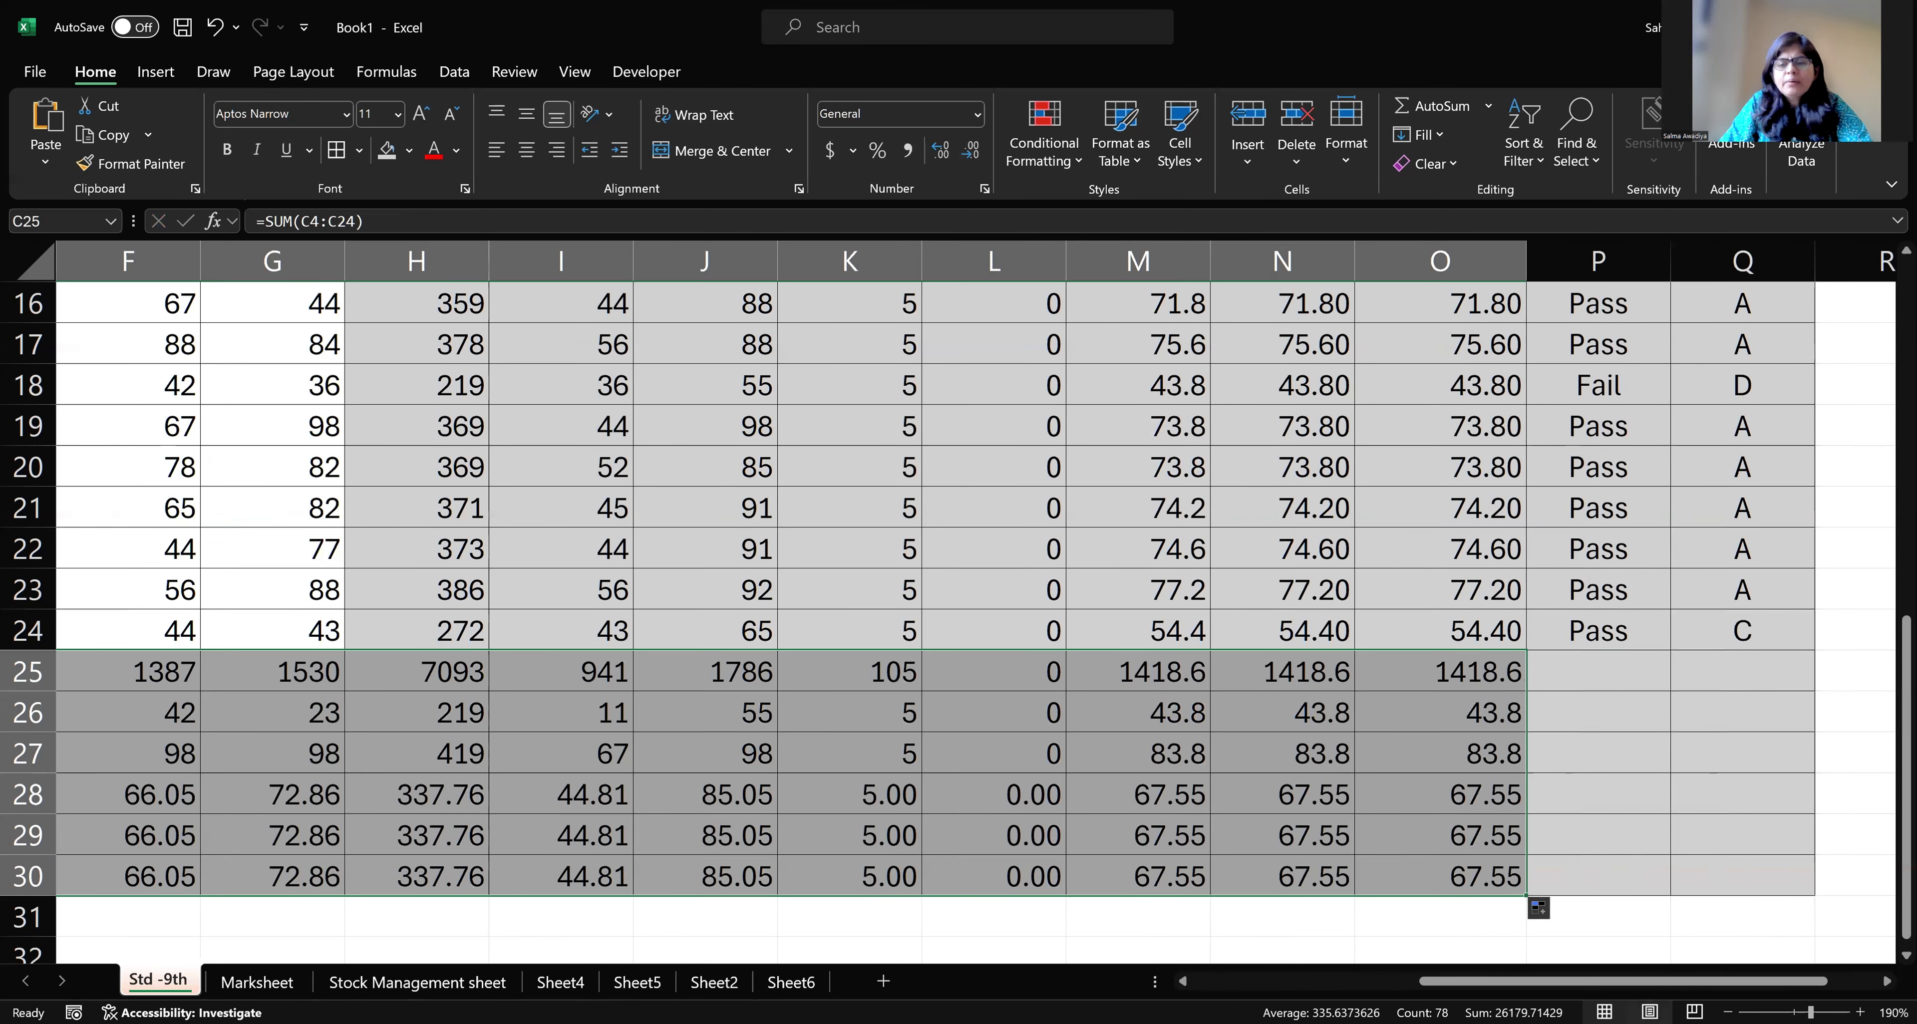
{"action": "scroll", "coordinate": [1121, 968], "scroll_direction": "left", "scroll_amount": 5}
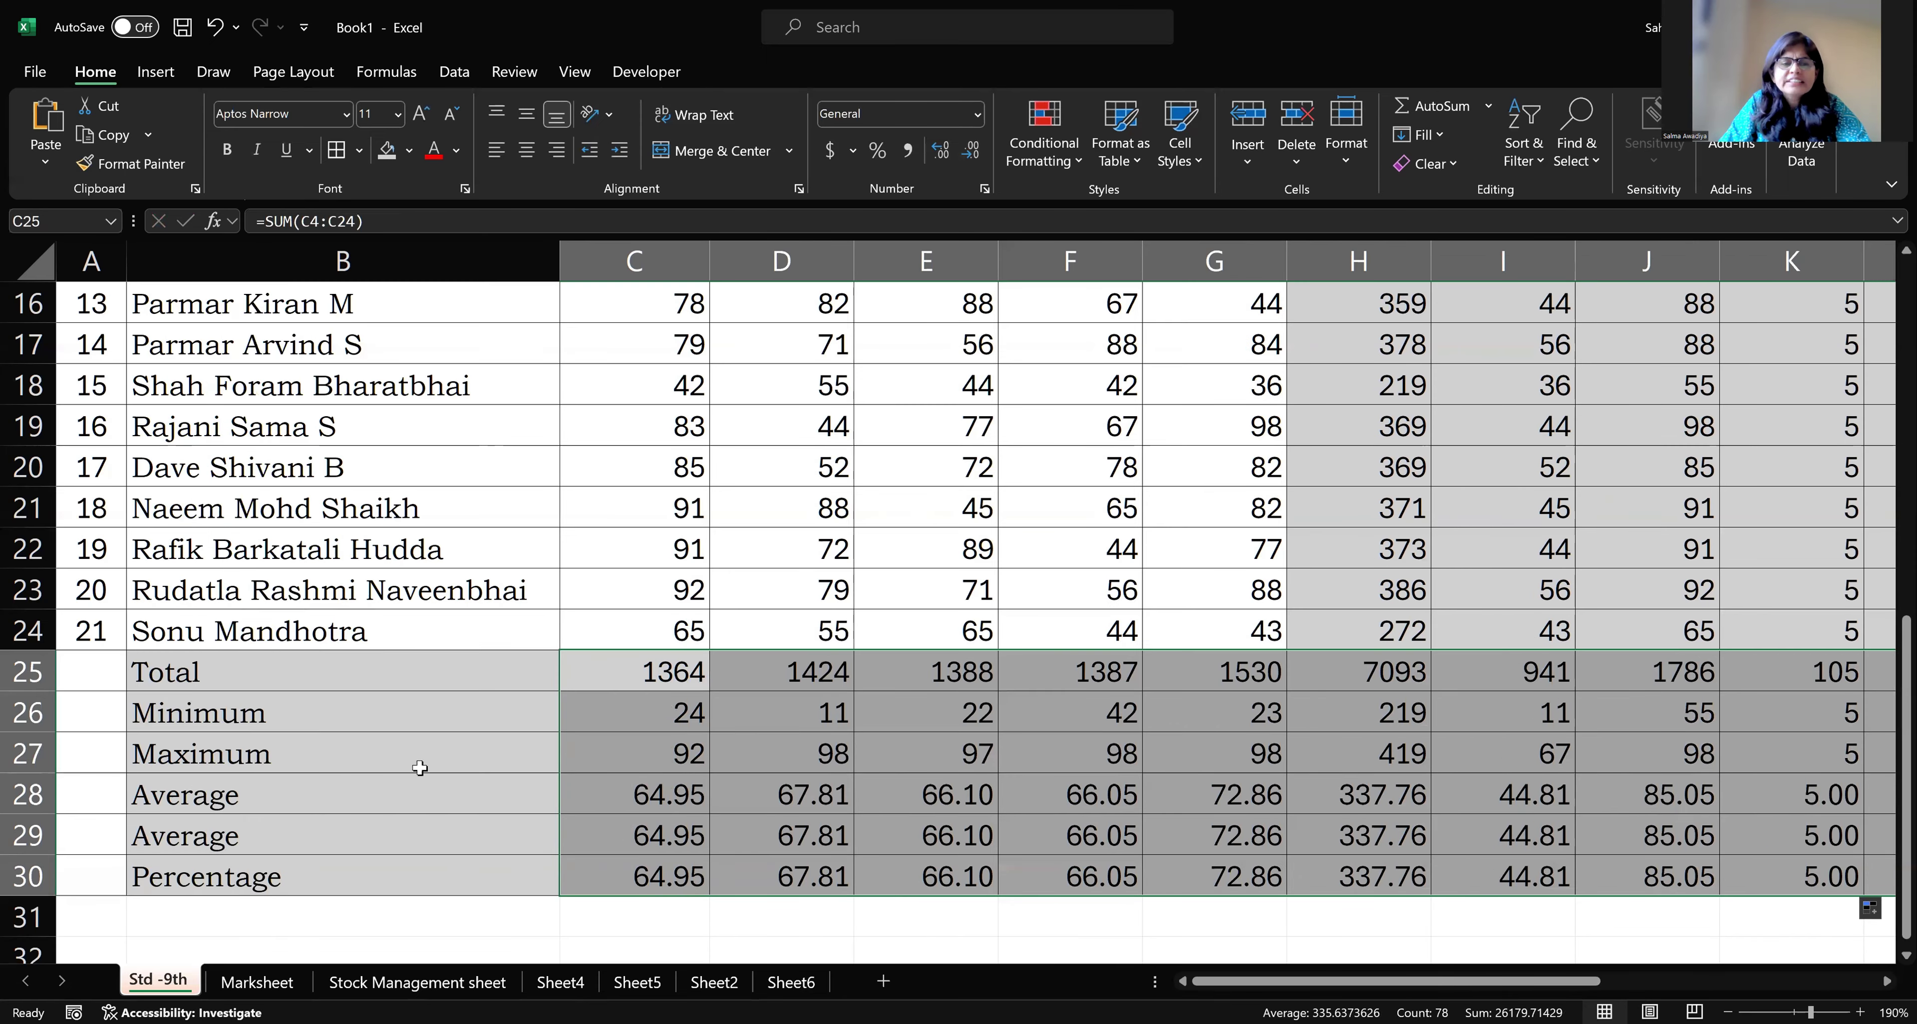
{"action": "scroll", "coordinate": [418, 769], "scroll_direction": "up", "scroll_amount": 1}
{"action": "scroll", "coordinate": [413, 674], "scroll_direction": "up", "scroll_amount": 3}
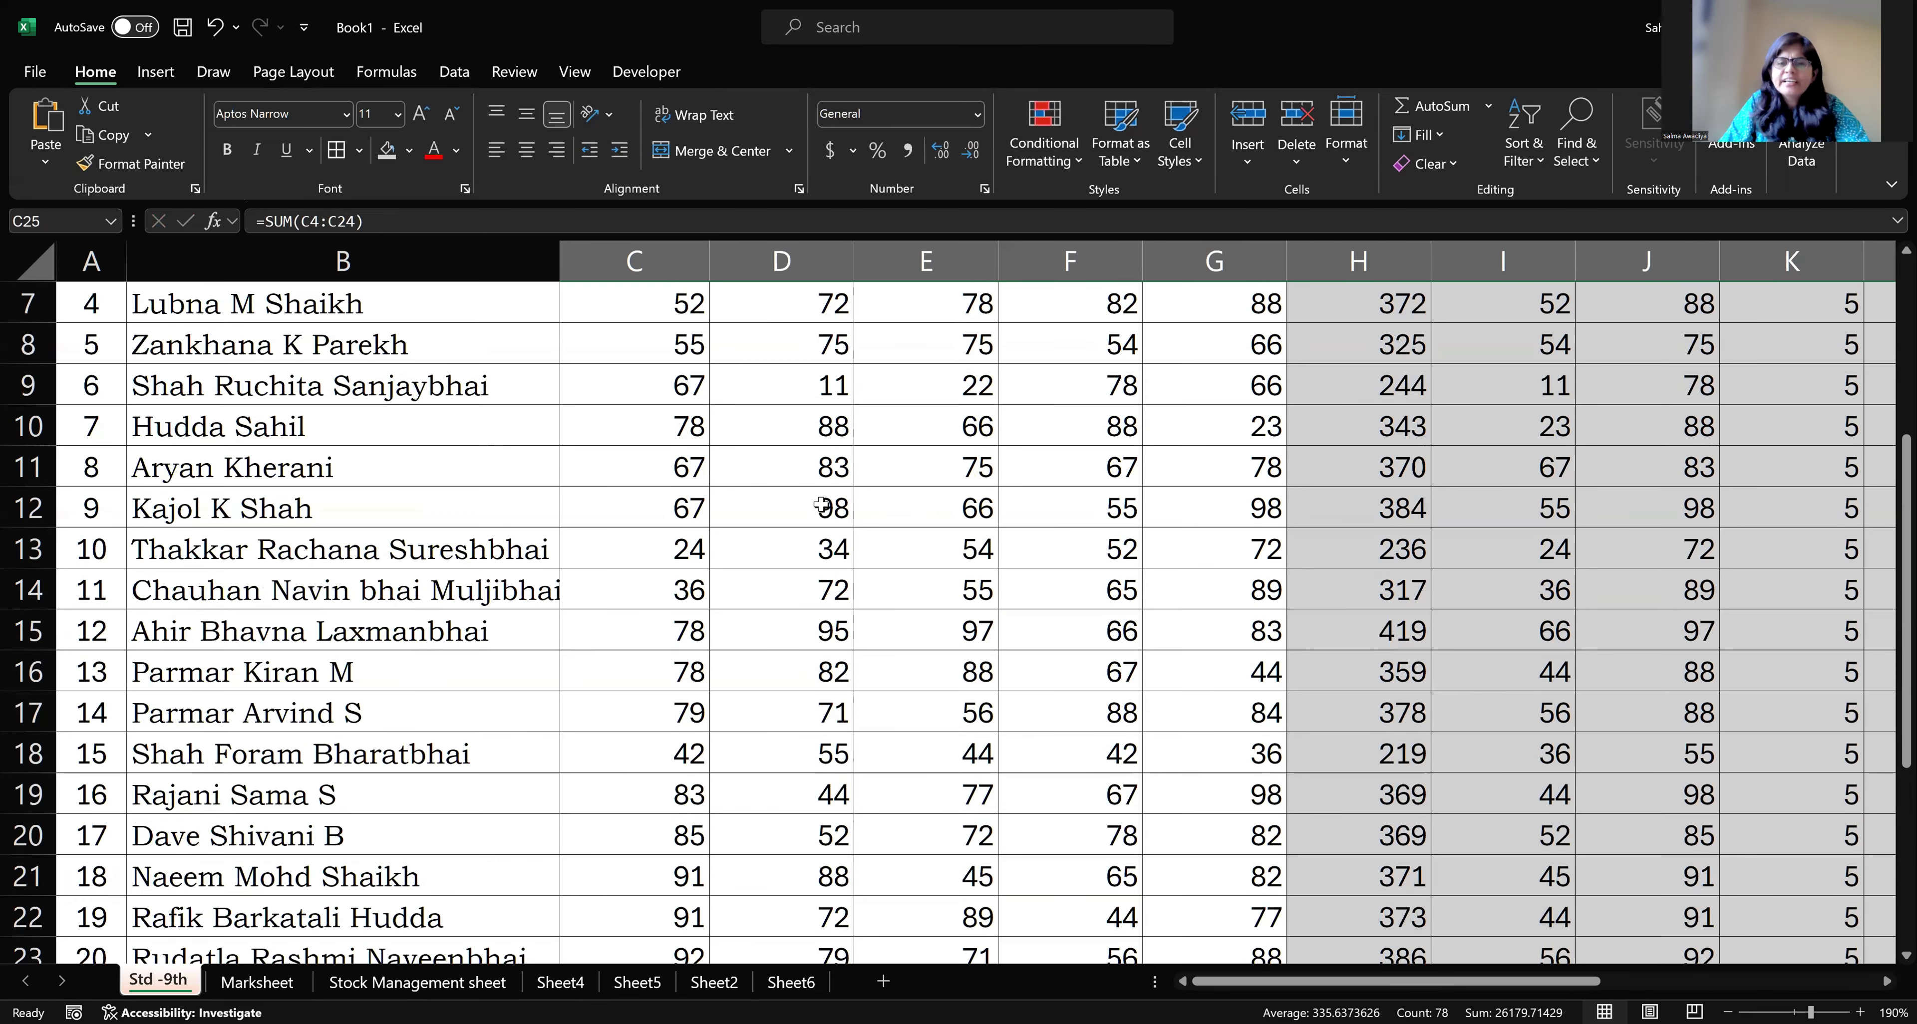
{"action": "scroll", "coordinate": [821, 506], "scroll_direction": "up", "scroll_amount": 2}
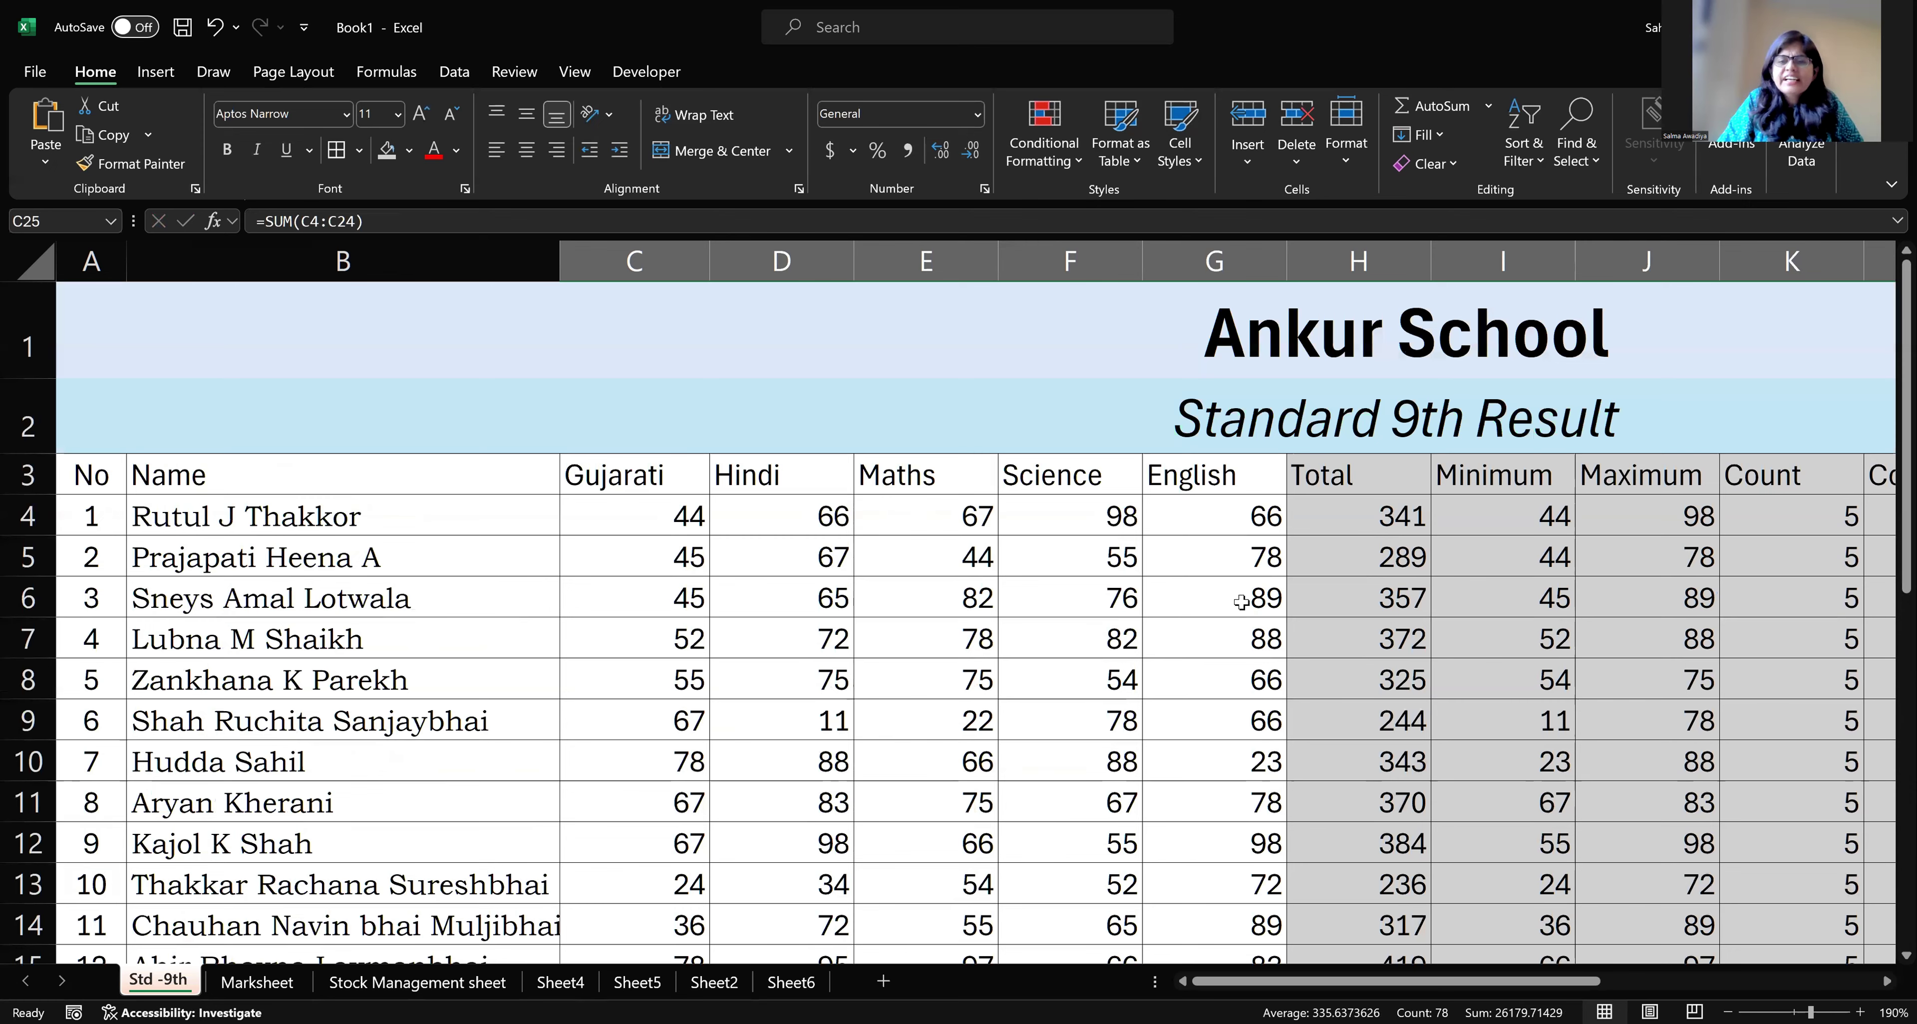
{"action": "scroll", "coordinate": [1174, 674], "scroll_direction": "down", "scroll_amount": 1}
{"action": "scroll", "coordinate": [851, 626], "scroll_direction": "down", "scroll_amount": 2}
{"action": "scroll", "coordinate": [572, 395], "scroll_direction": "down", "scroll_amount": 2}
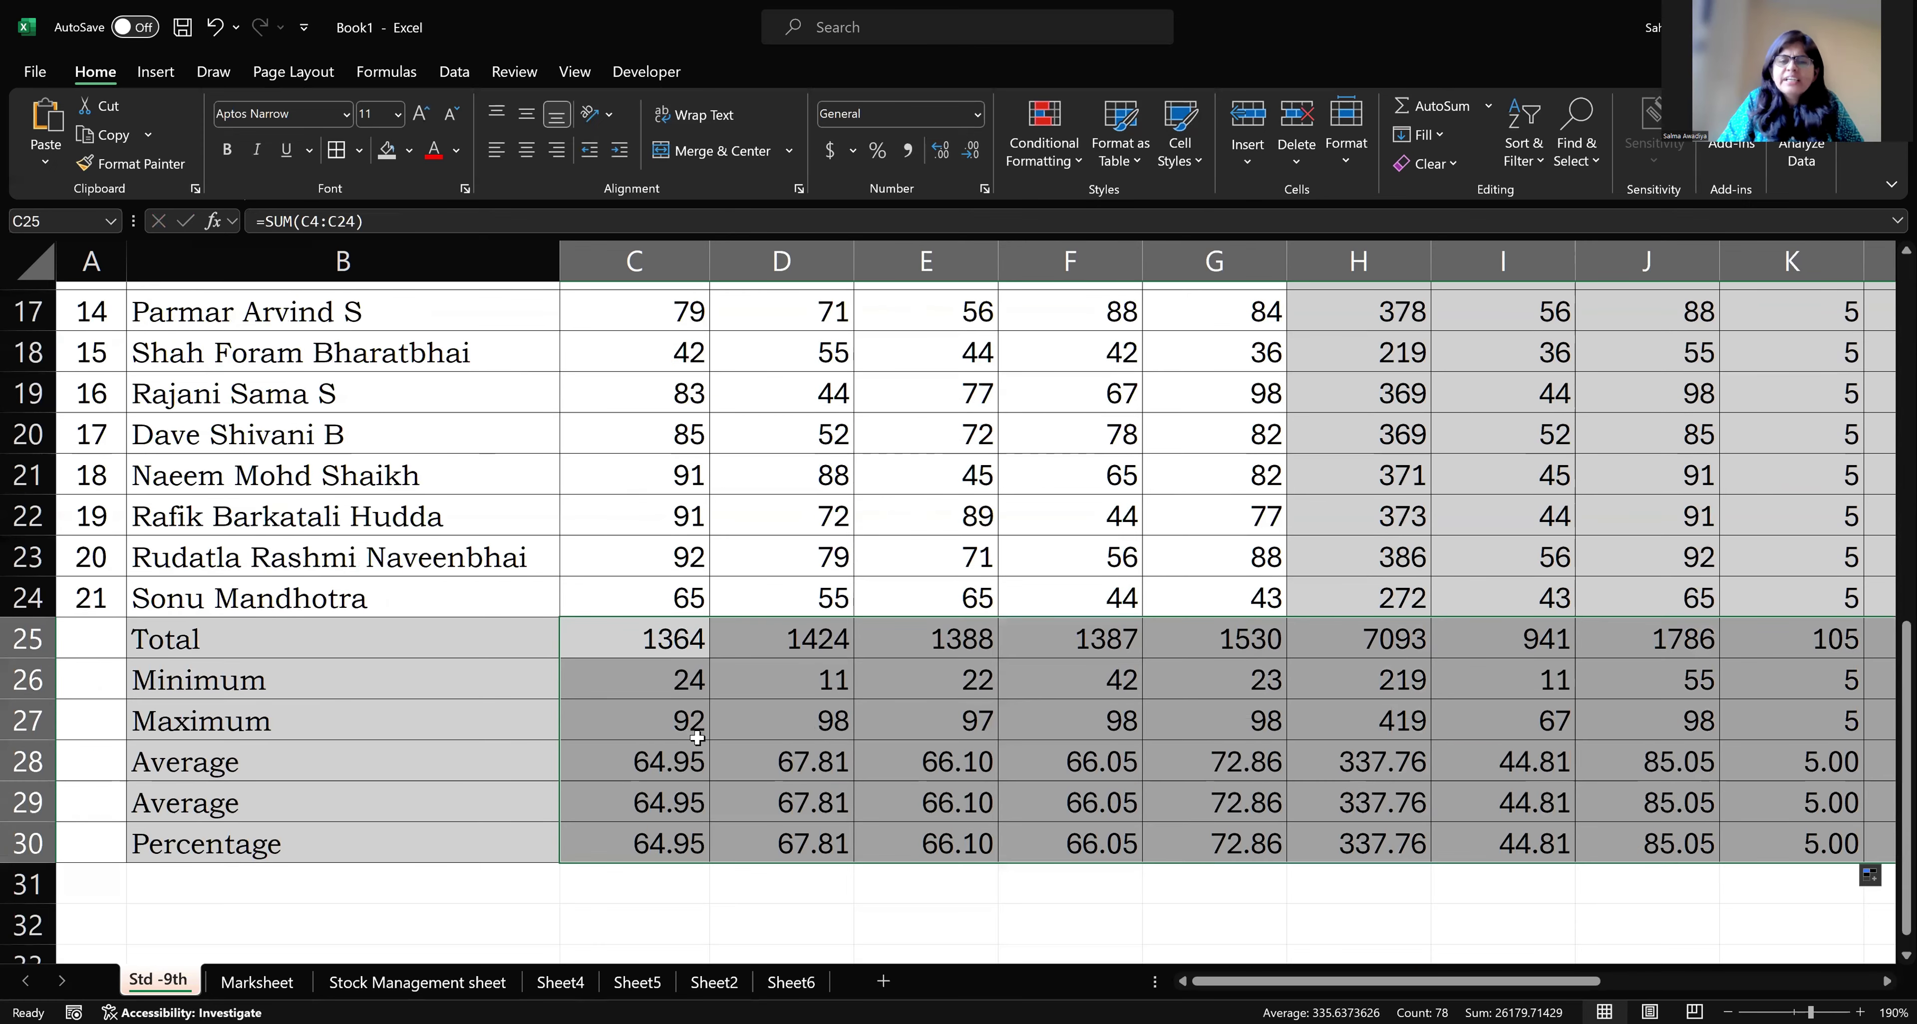
{"action": "scroll", "coordinate": [344, 953], "scroll_direction": "up", "scroll_amount": 1}
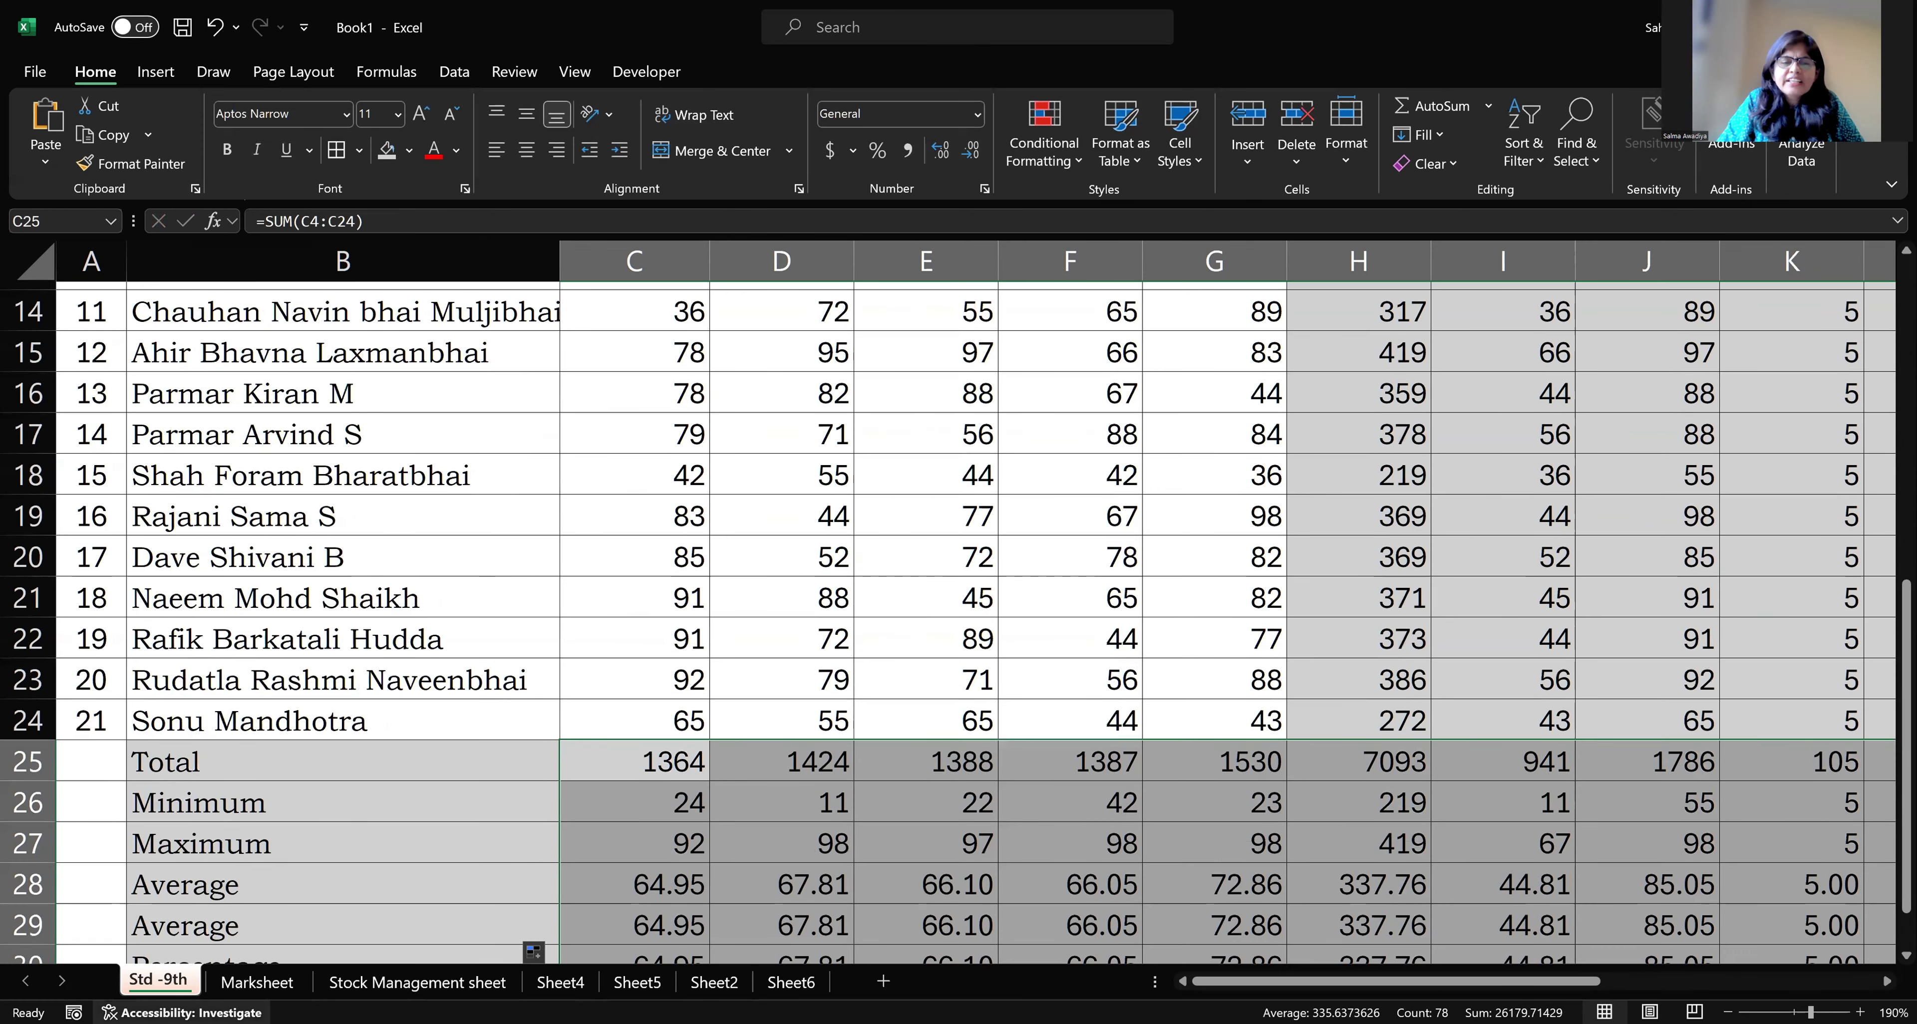
Step: Make a copy of the Std -9th sheet with Move or Copy and Create a copy
{"action": "right_click", "coordinate": [169, 985]}
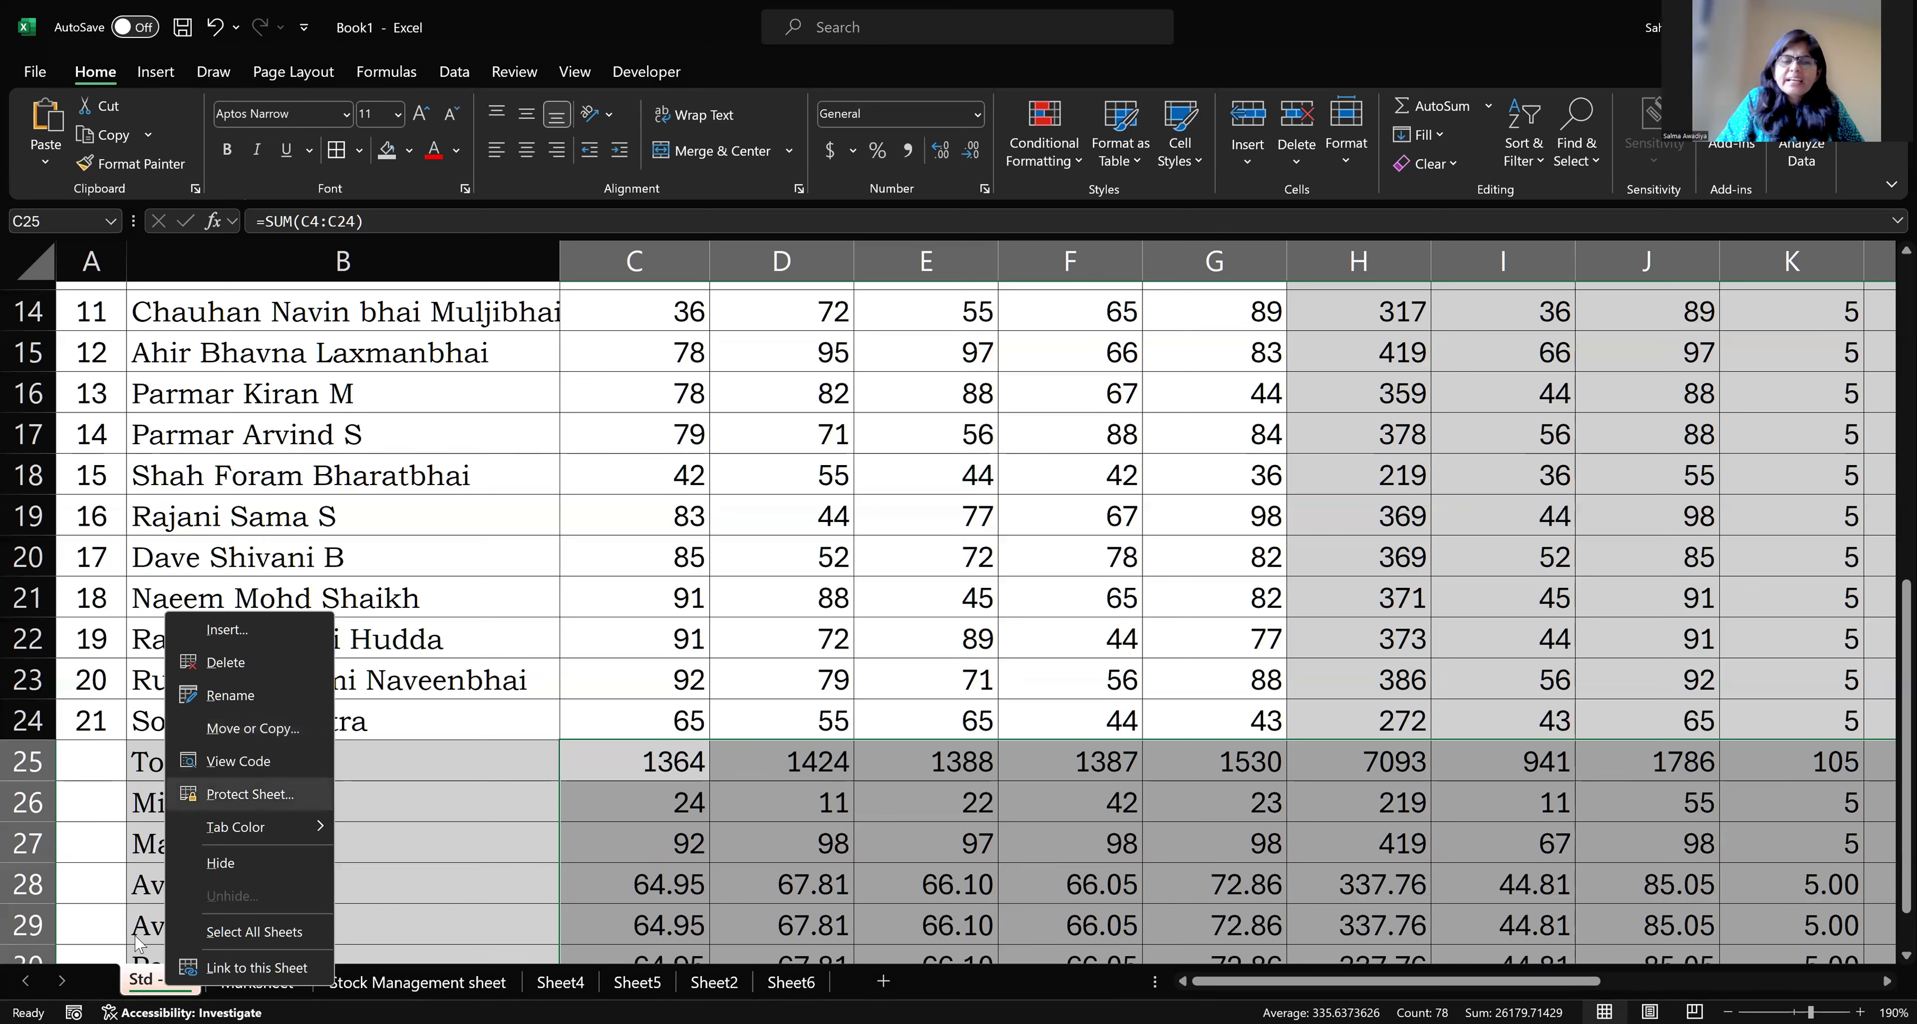
{"action": "left_click", "coordinate": [142, 982]}
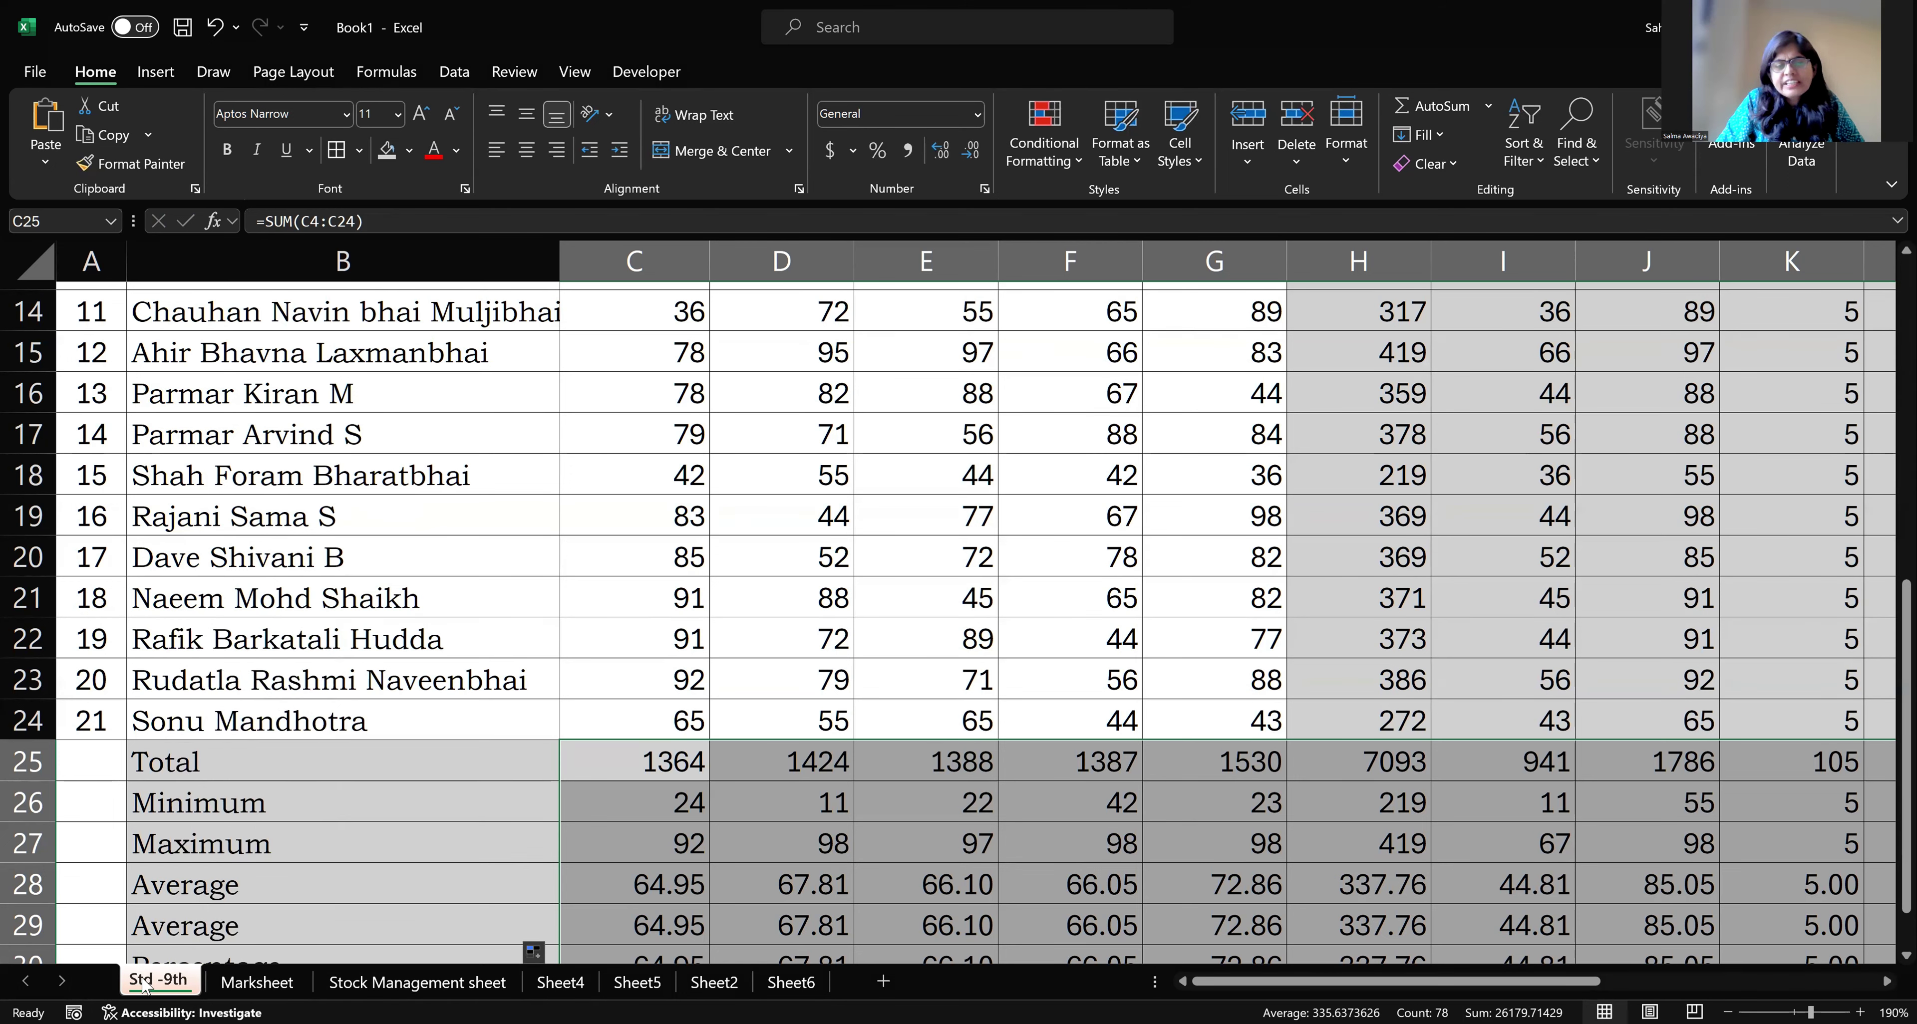
{"action": "right_click", "coordinate": [142, 982]}
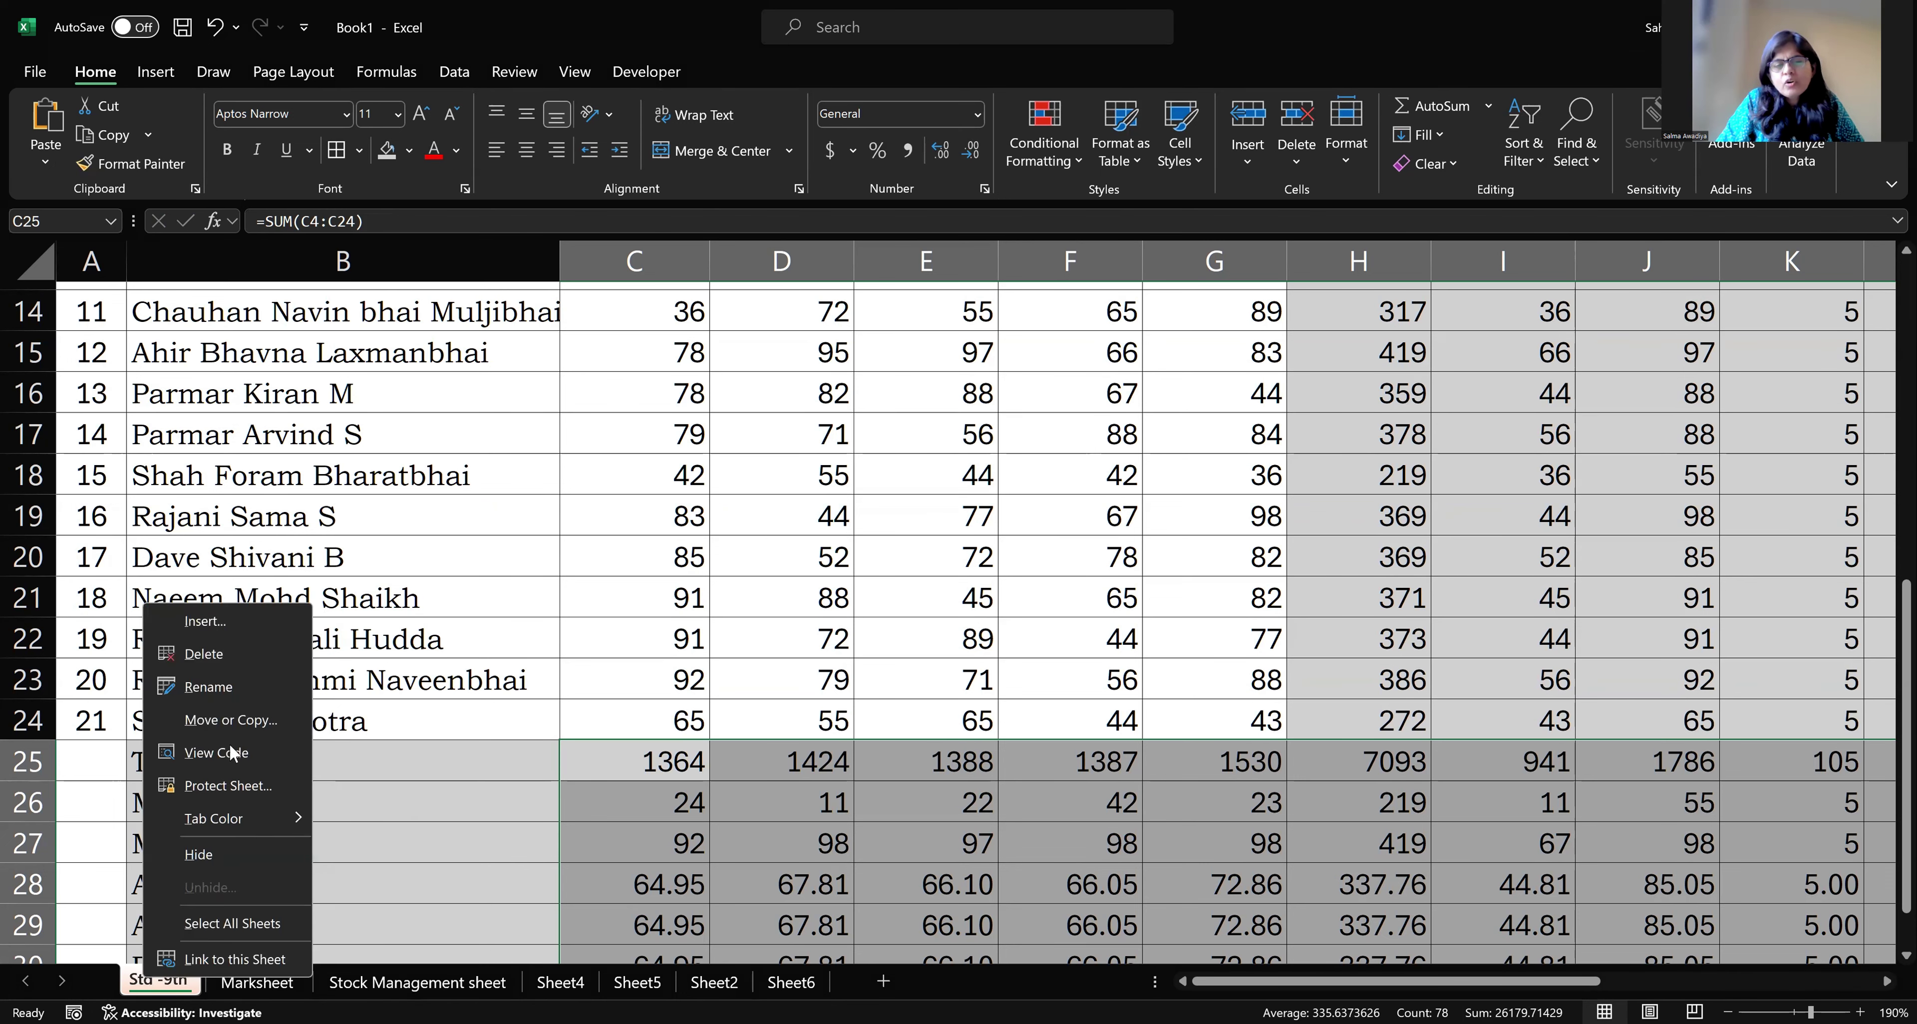
{"action": "left_click", "coordinate": [240, 721]}
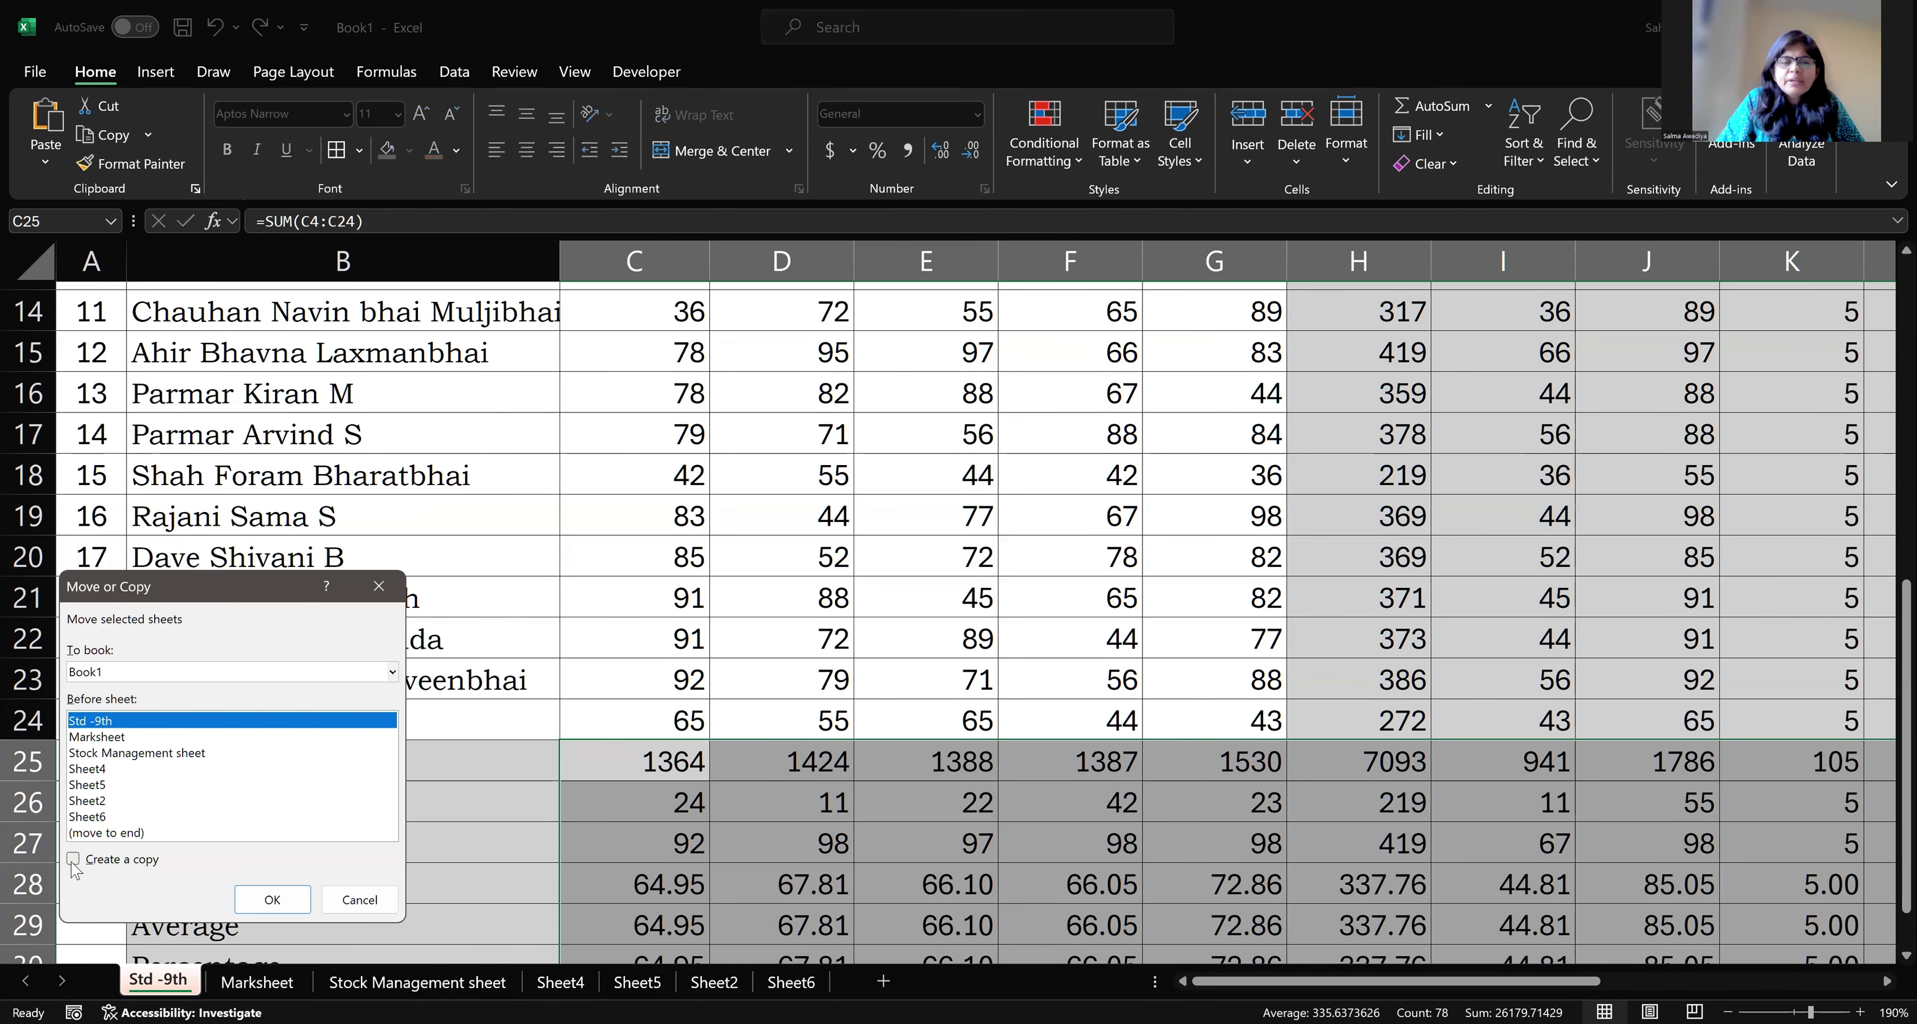
{"action": "left_click", "coordinate": [73, 859]}
{"action": "left_click", "coordinate": [240, 888]}
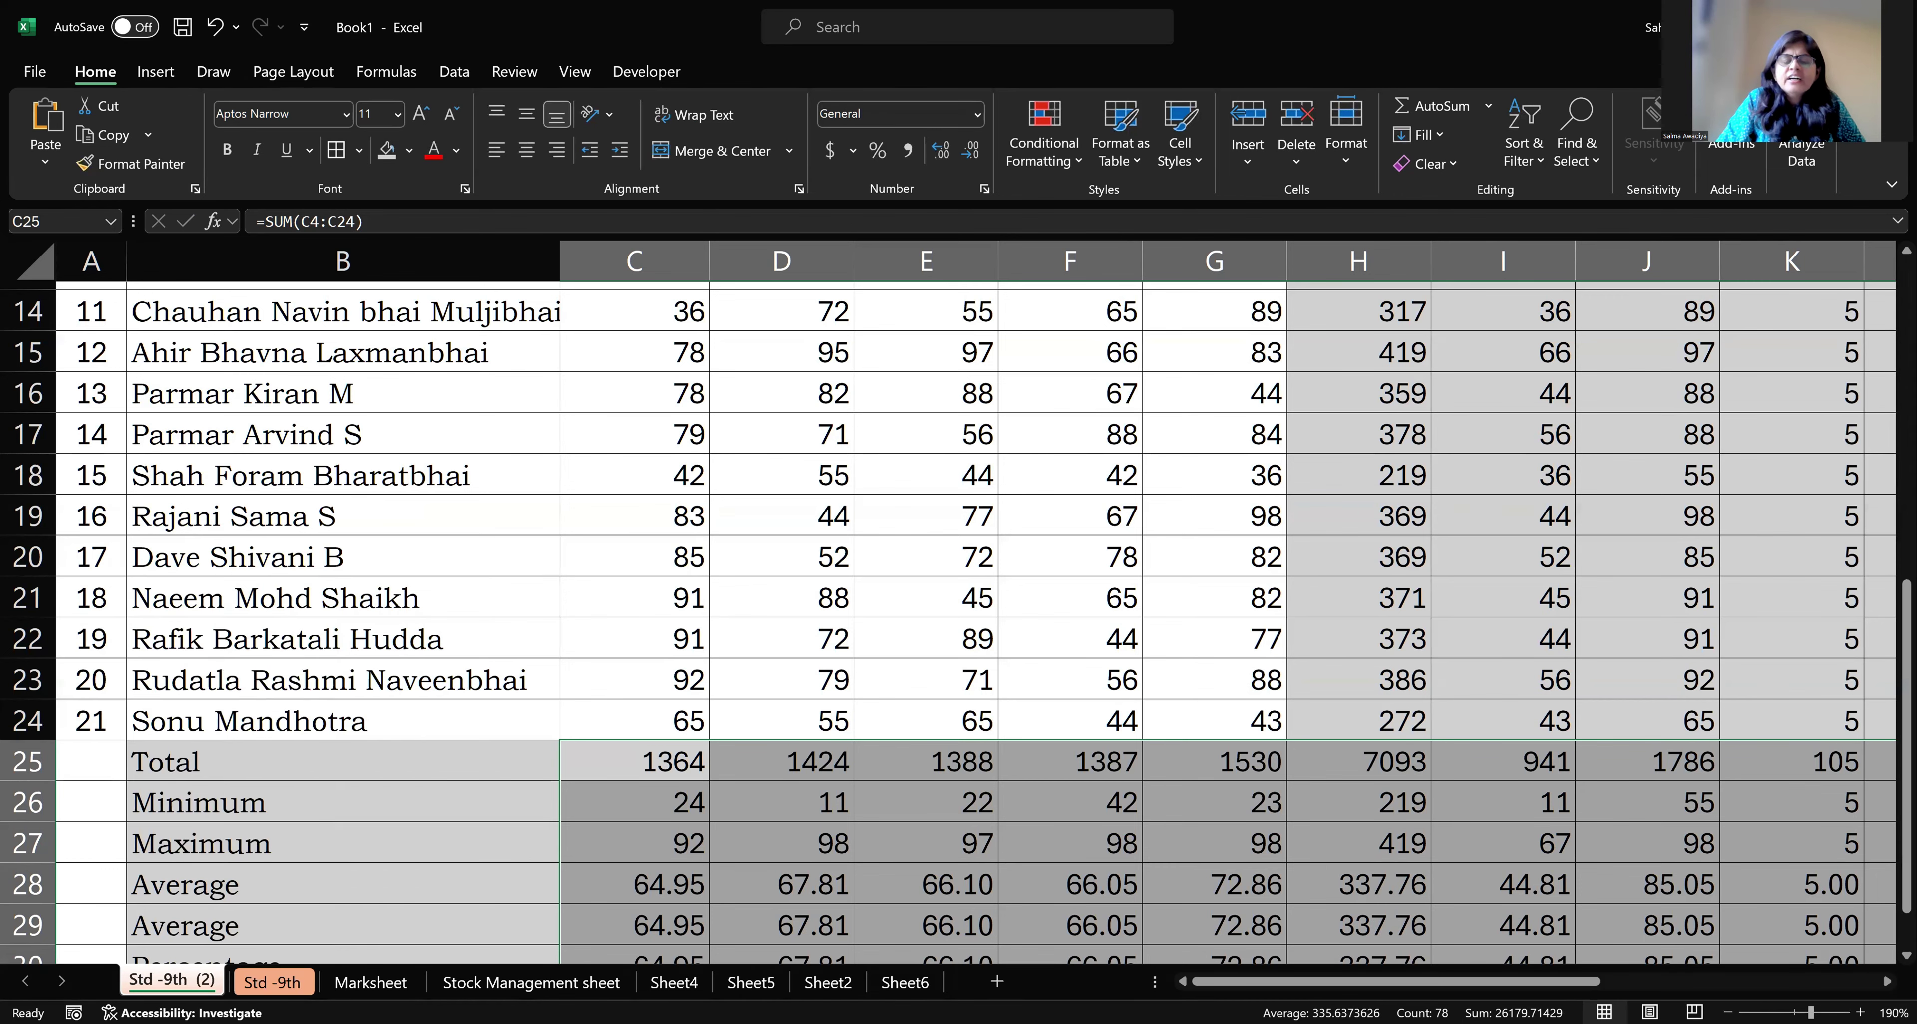
Step: Begin renaming the copied sheet tab, typing 10 over part of its name
{"action": "right_click", "coordinate": [185, 982]}
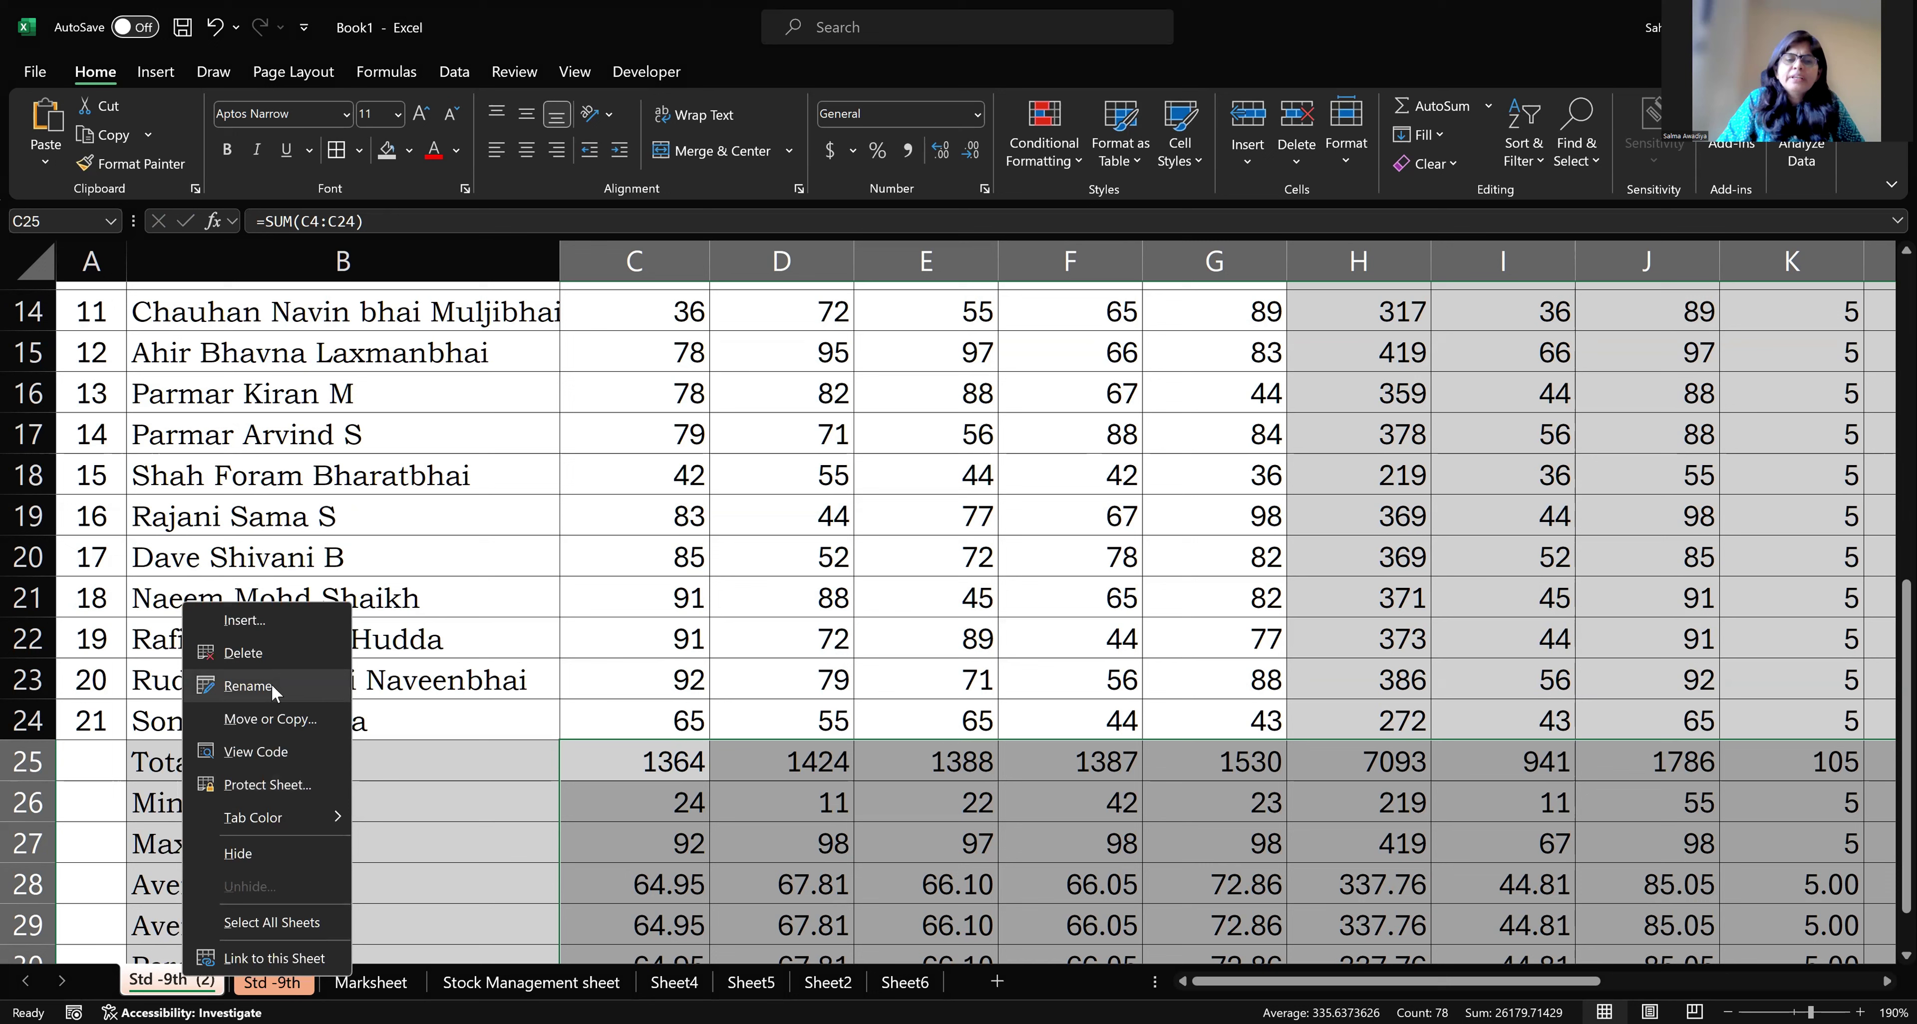
{"action": "left_click", "coordinate": [247, 685]}
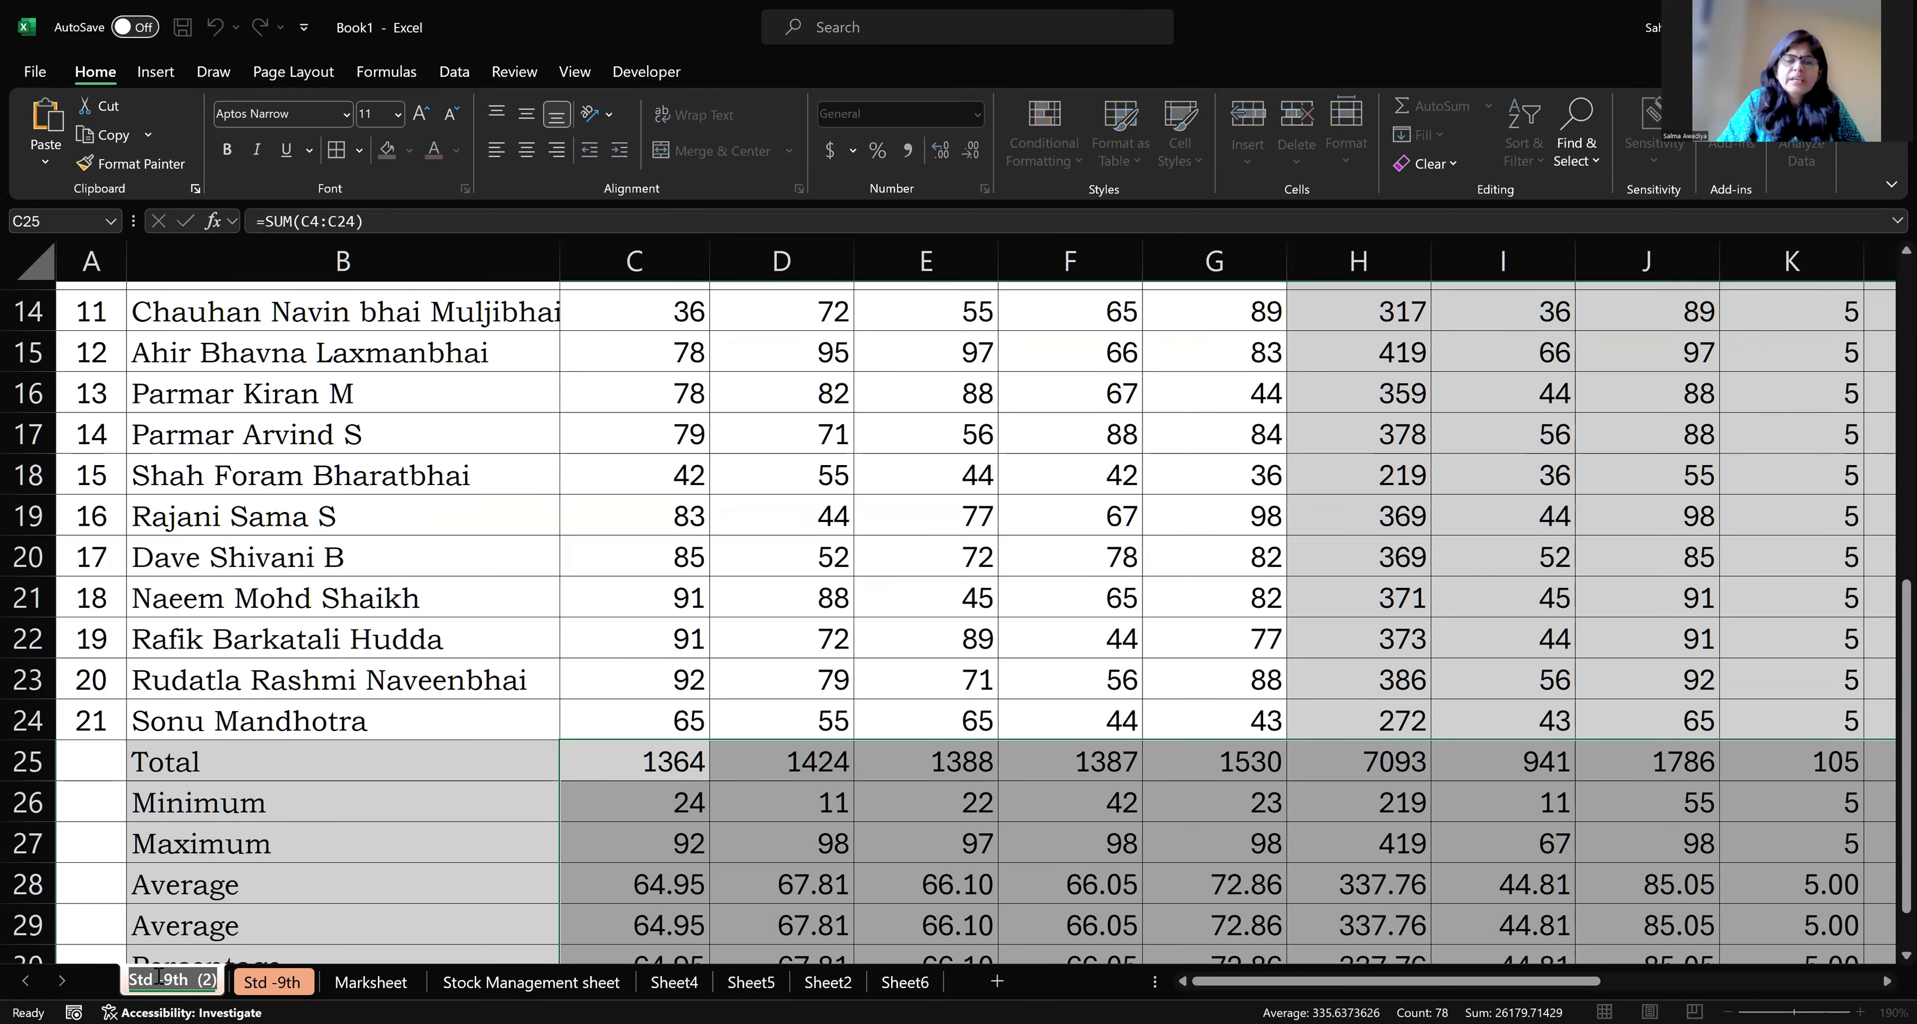
{"action": "left_click_drag", "start_coordinate": [159, 981], "coordinate": [235, 989]}
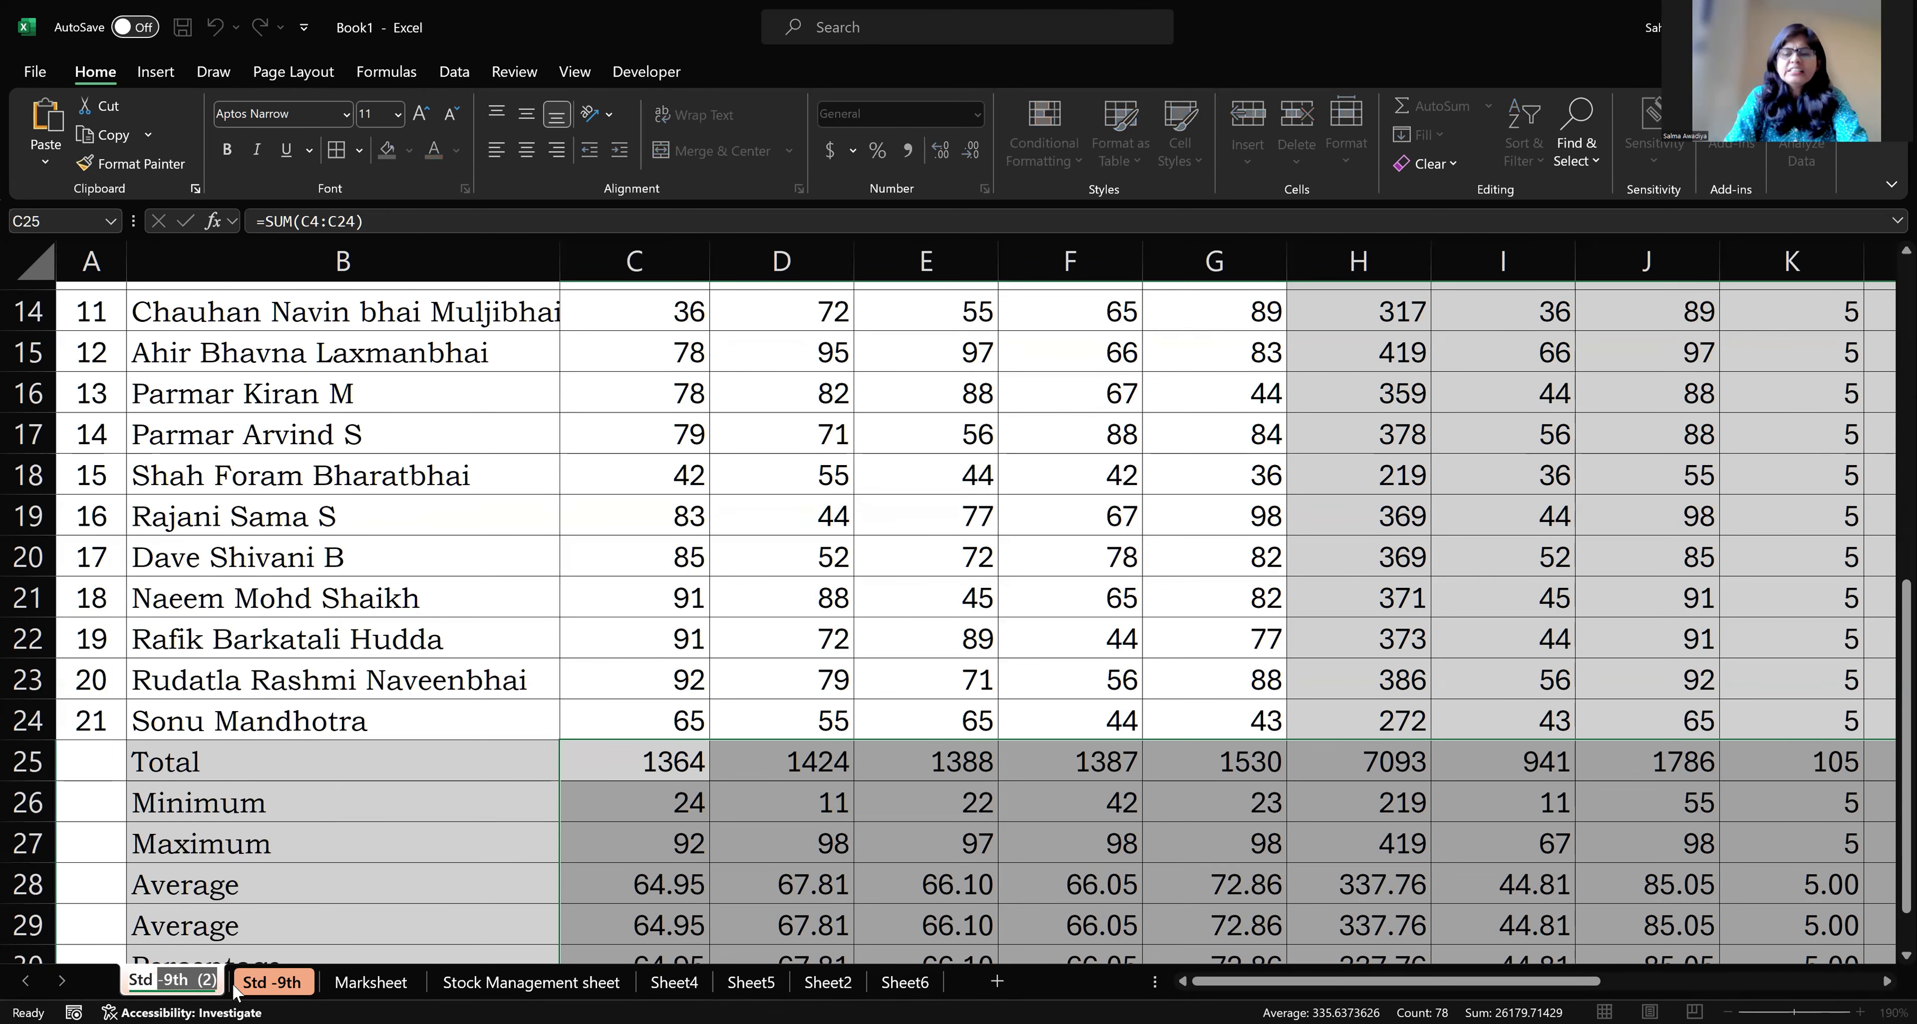
{"action": "type", "text": "10"}
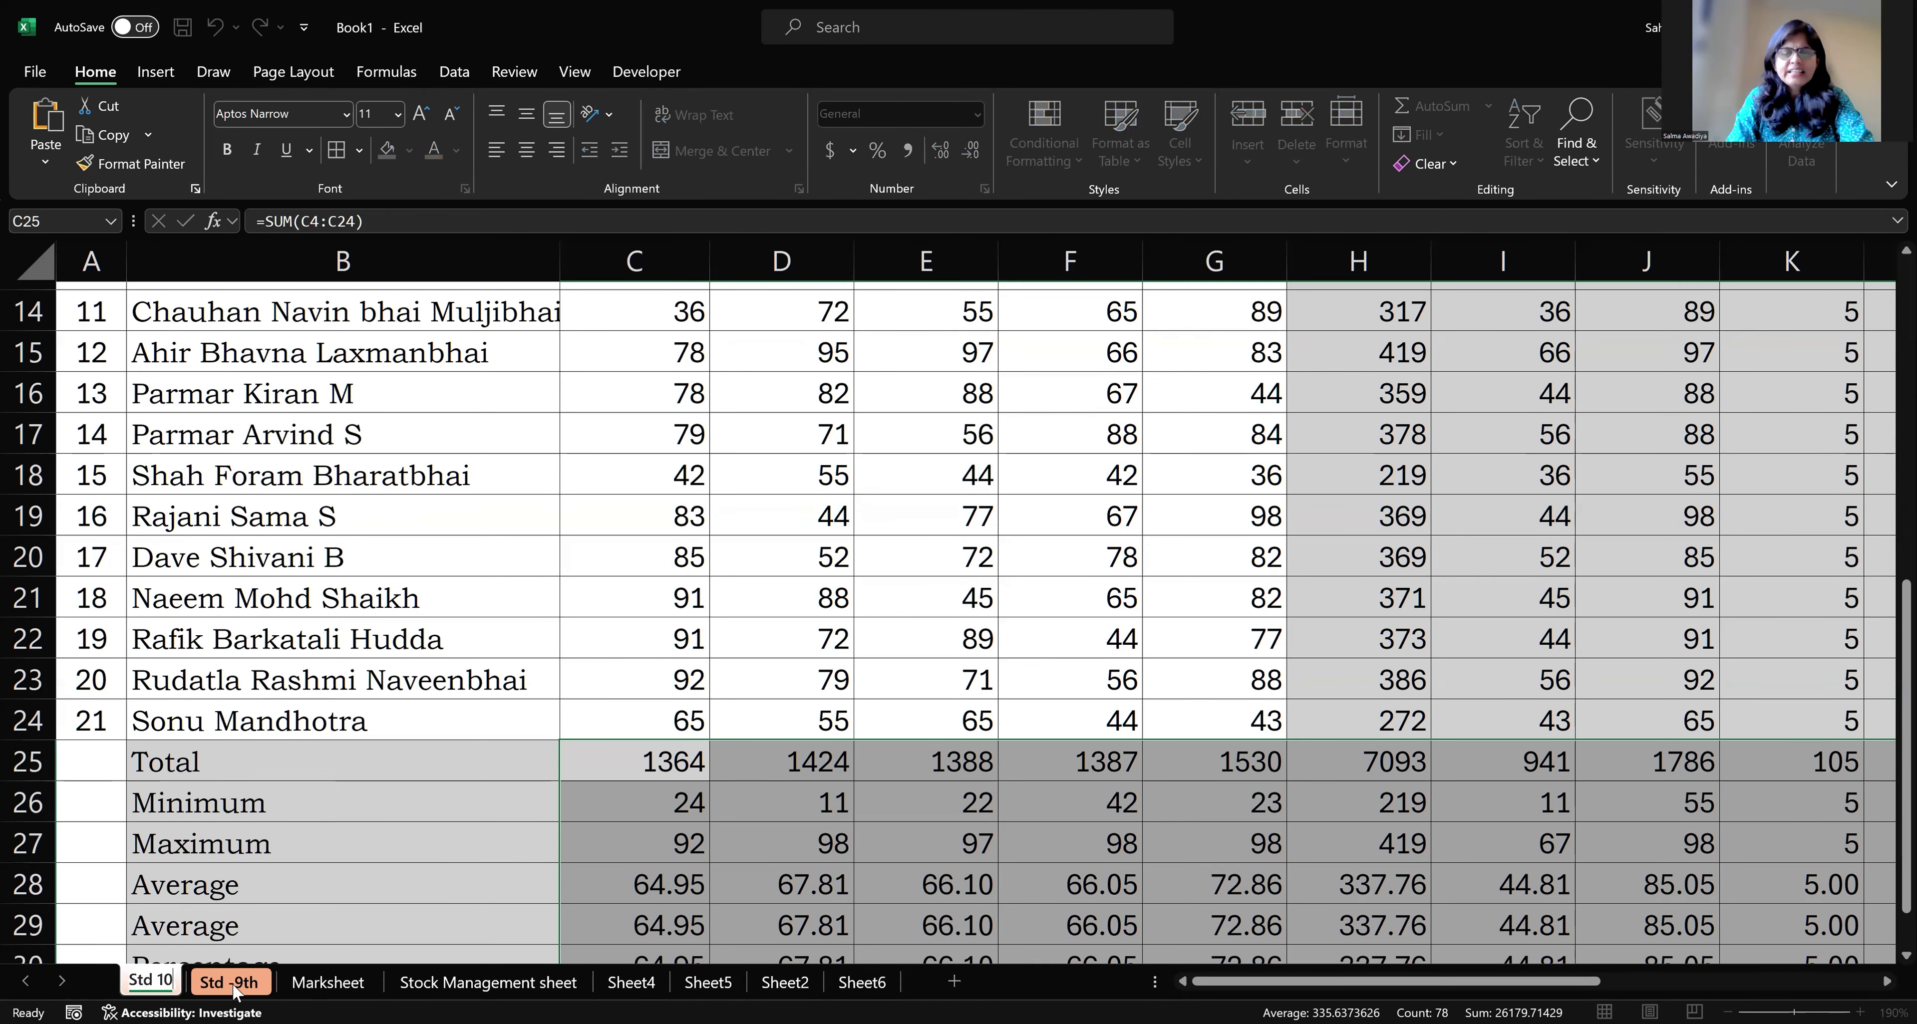
{"action": "type", "text": "rh"}
Step: Finalize the tab name as Std 10 and return to the Ankur School heading
{"action": "key", "text": "BackSpace"}
{"action": "key", "text": "BackSpace"}
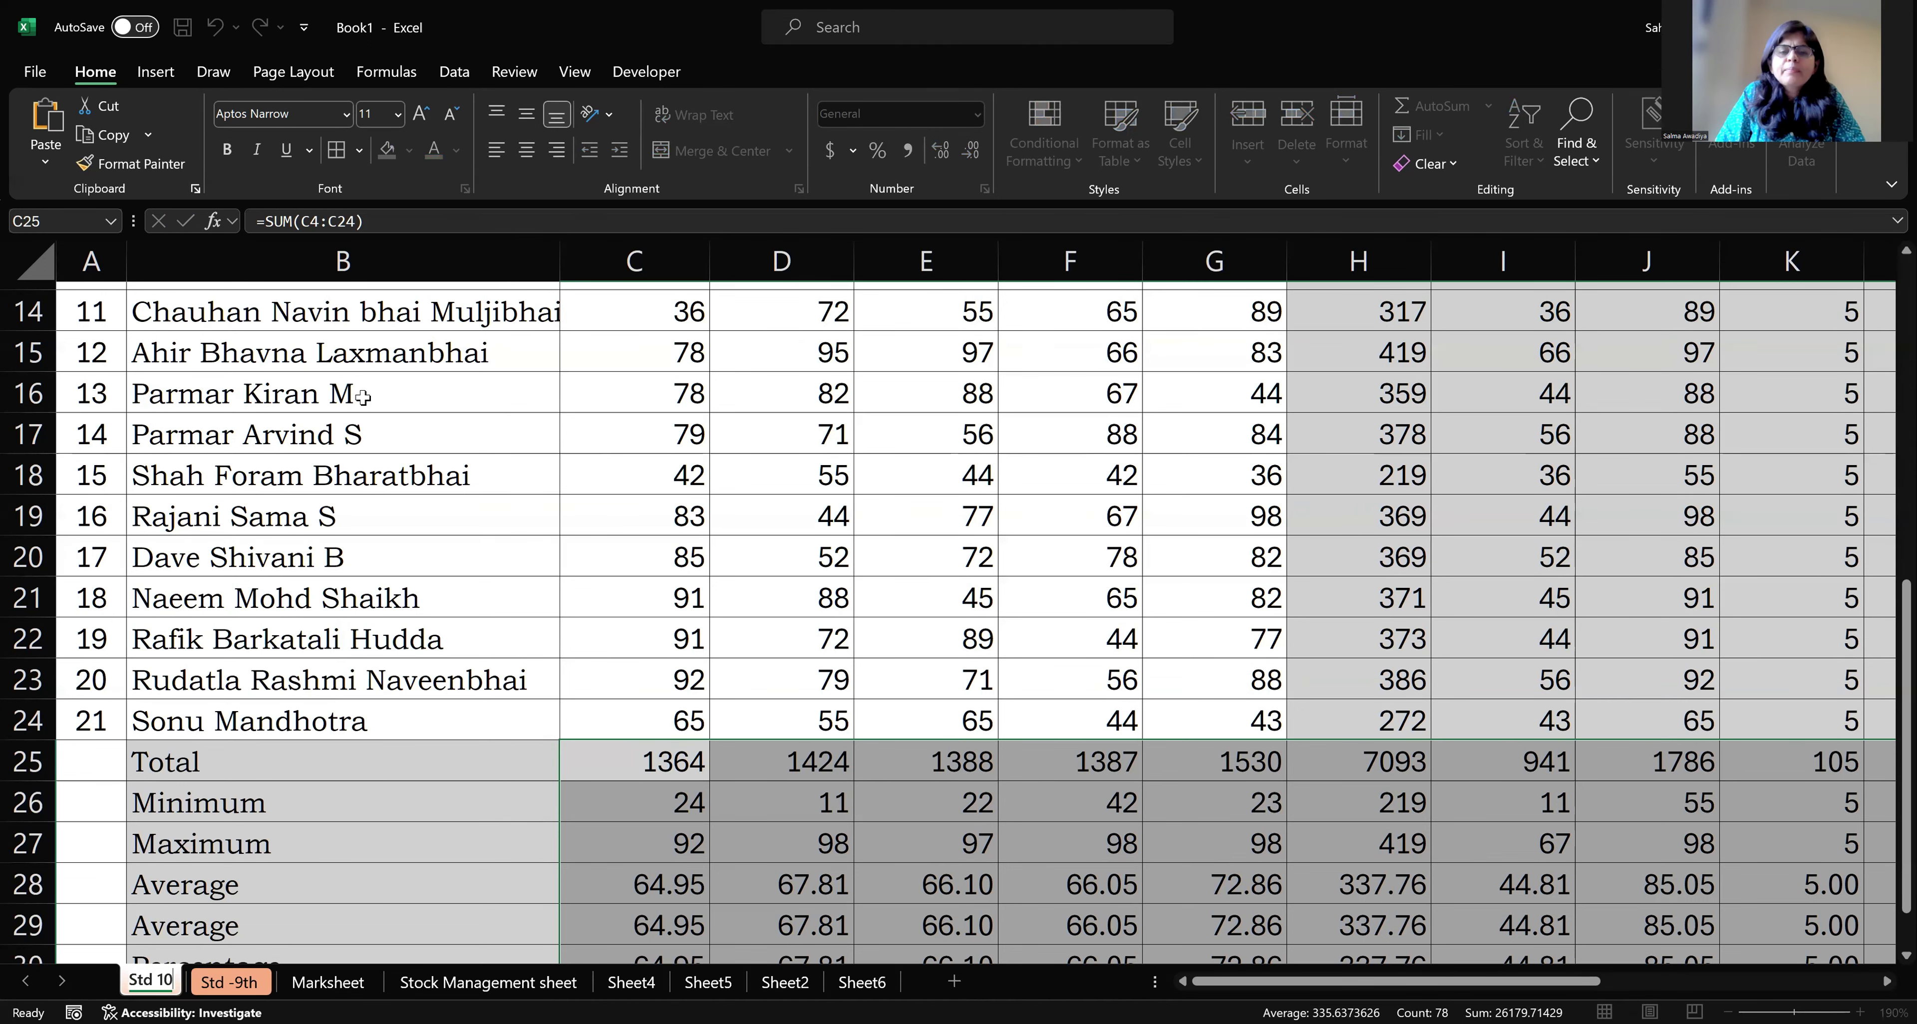
{"action": "key", "text": "ctrl+z"}
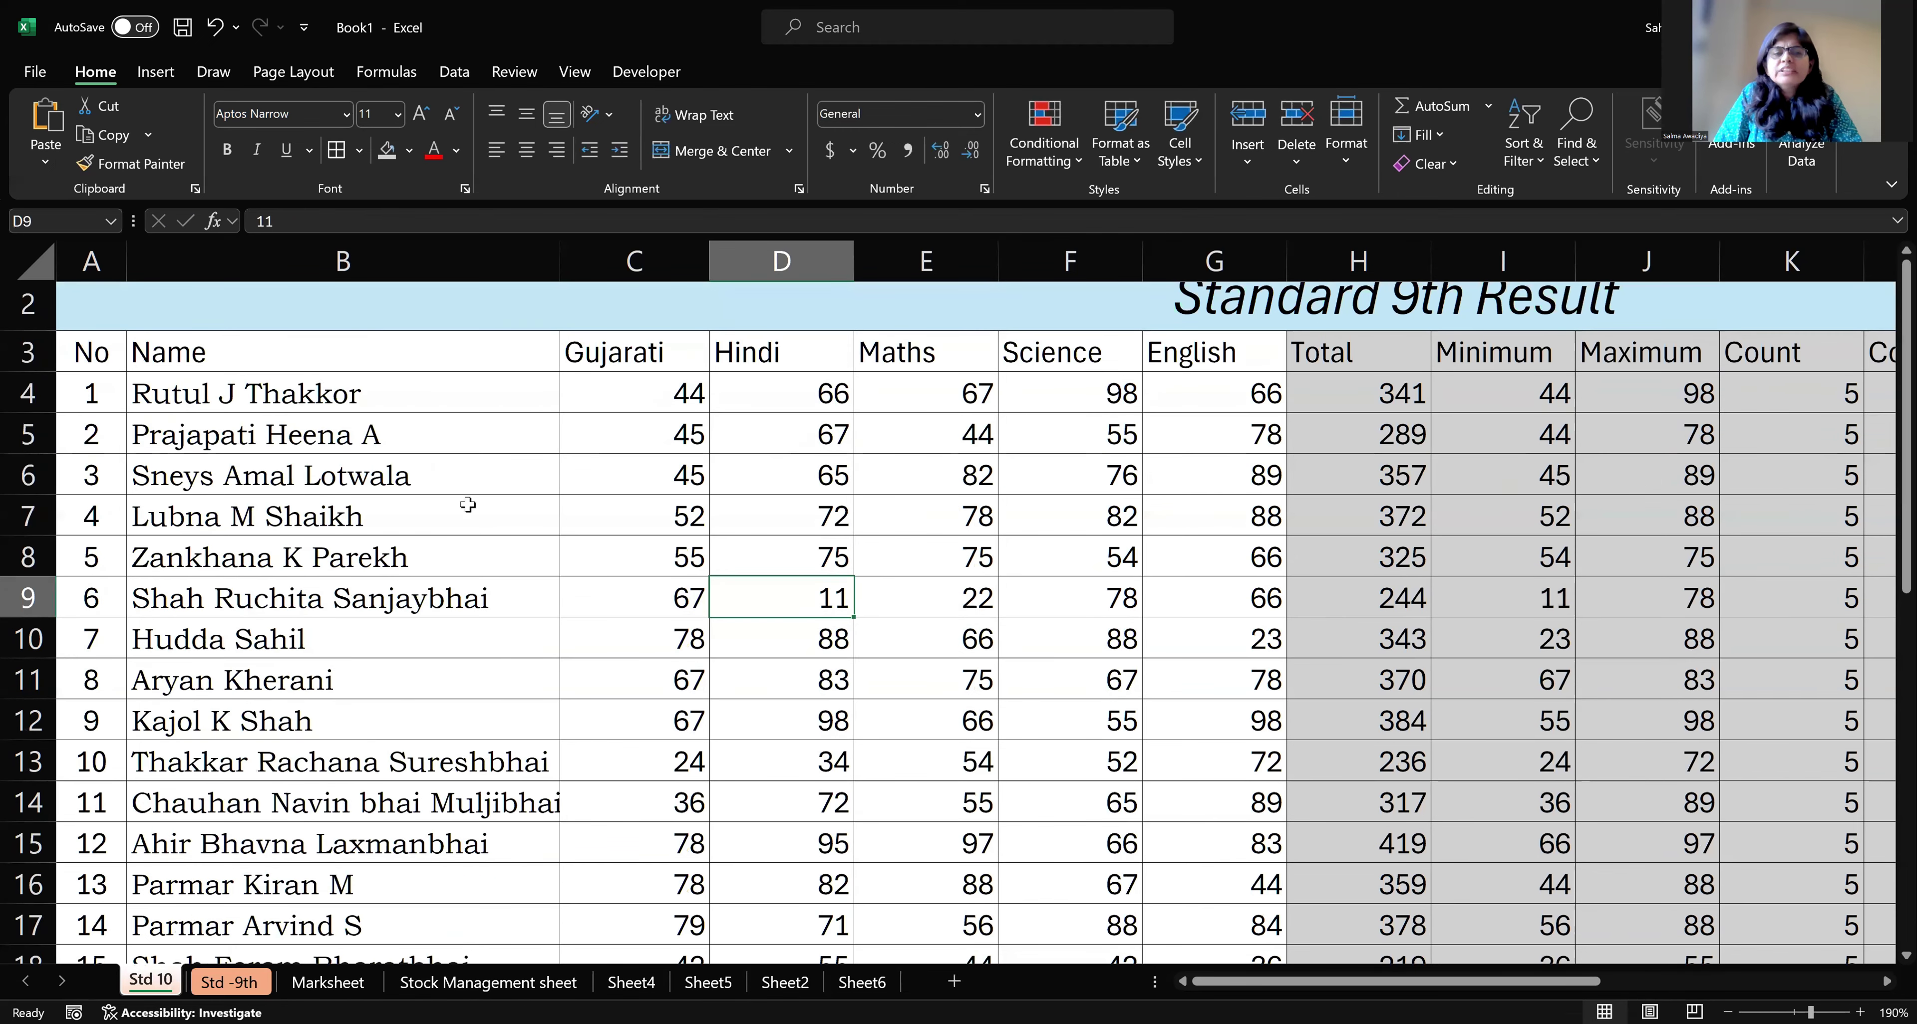
{"action": "key", "text": "ctrl+z"}
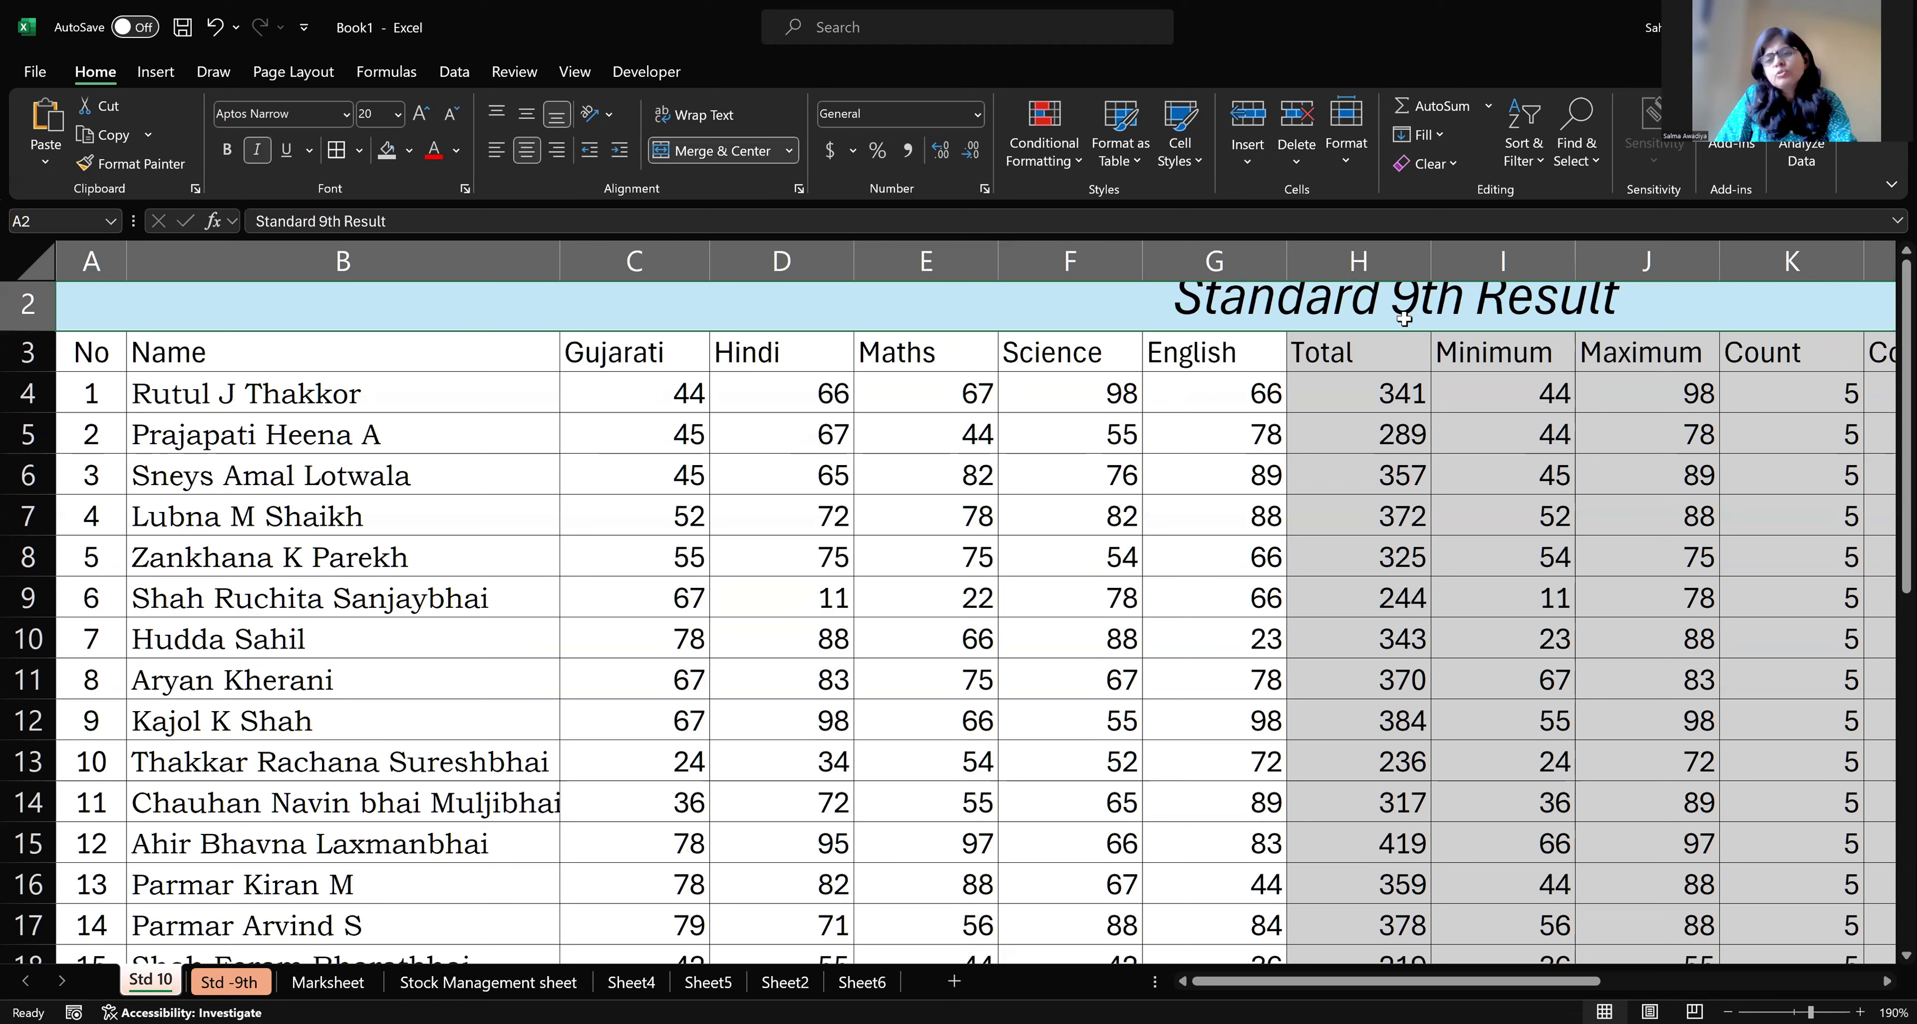
{"action": "key", "text": "Up"}
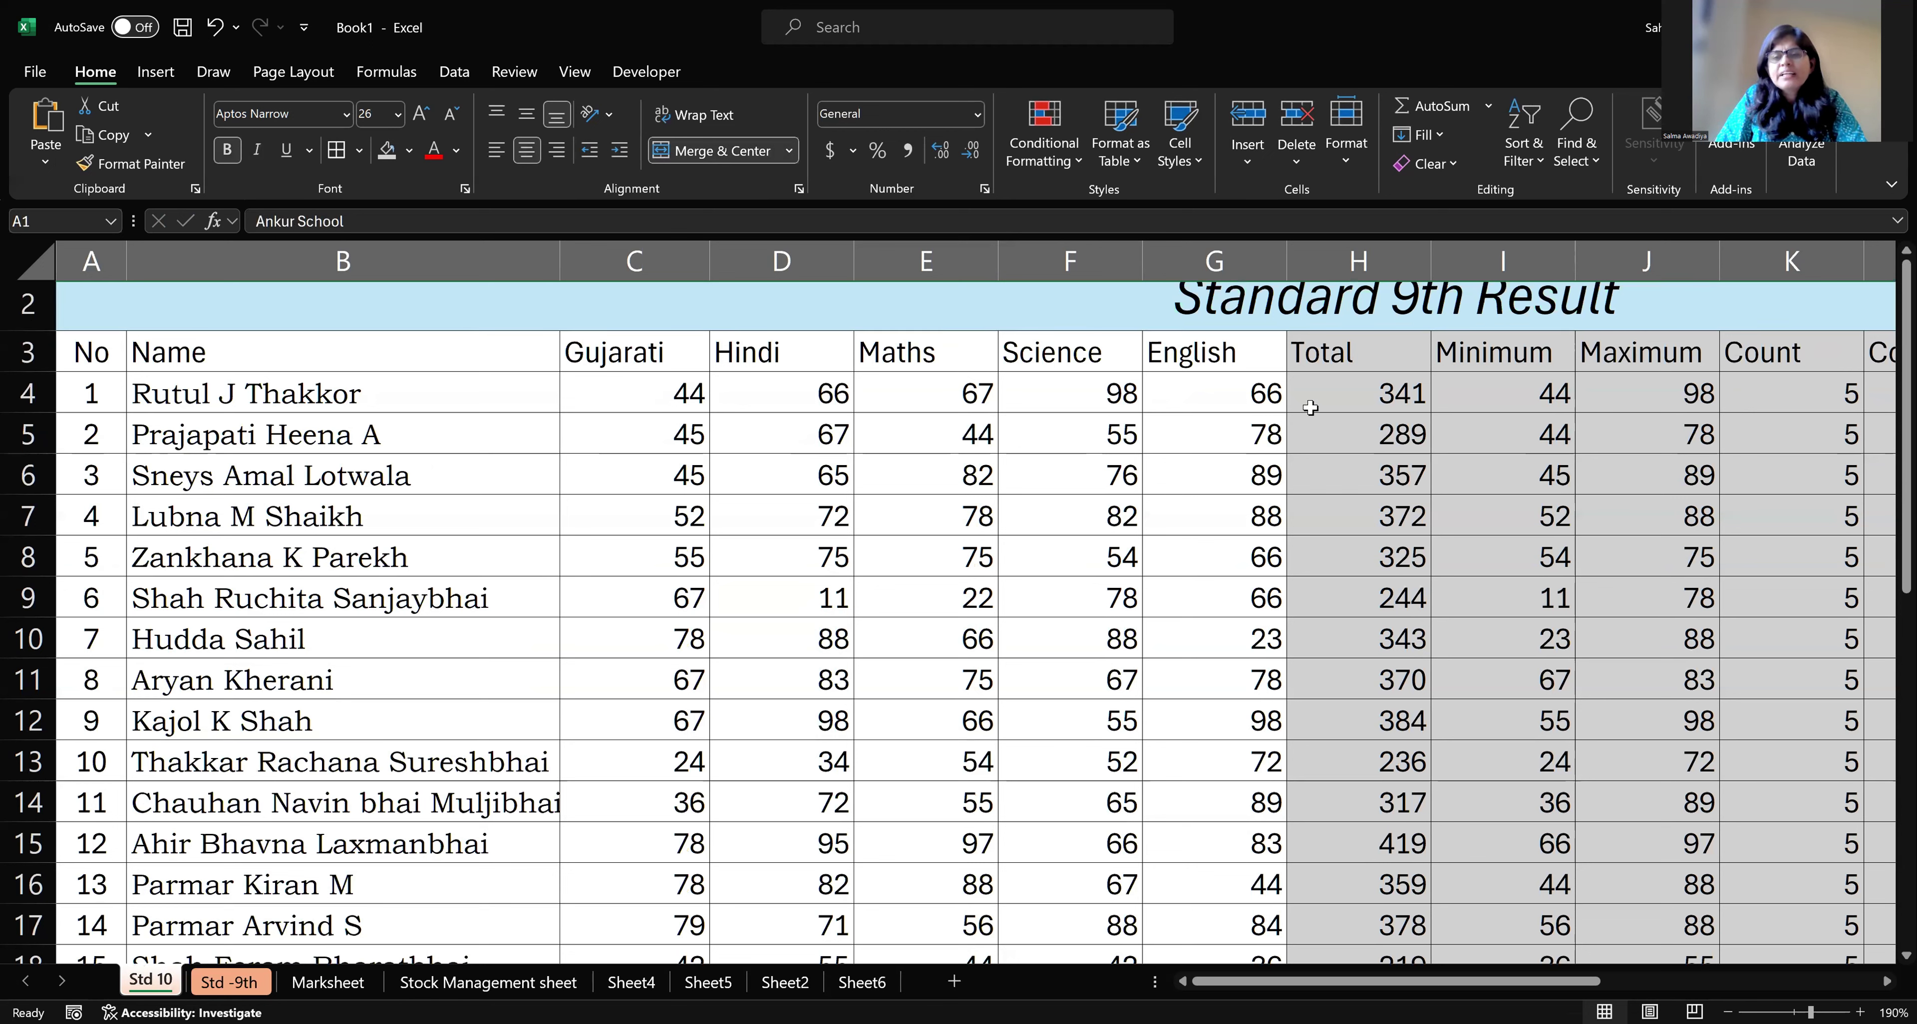
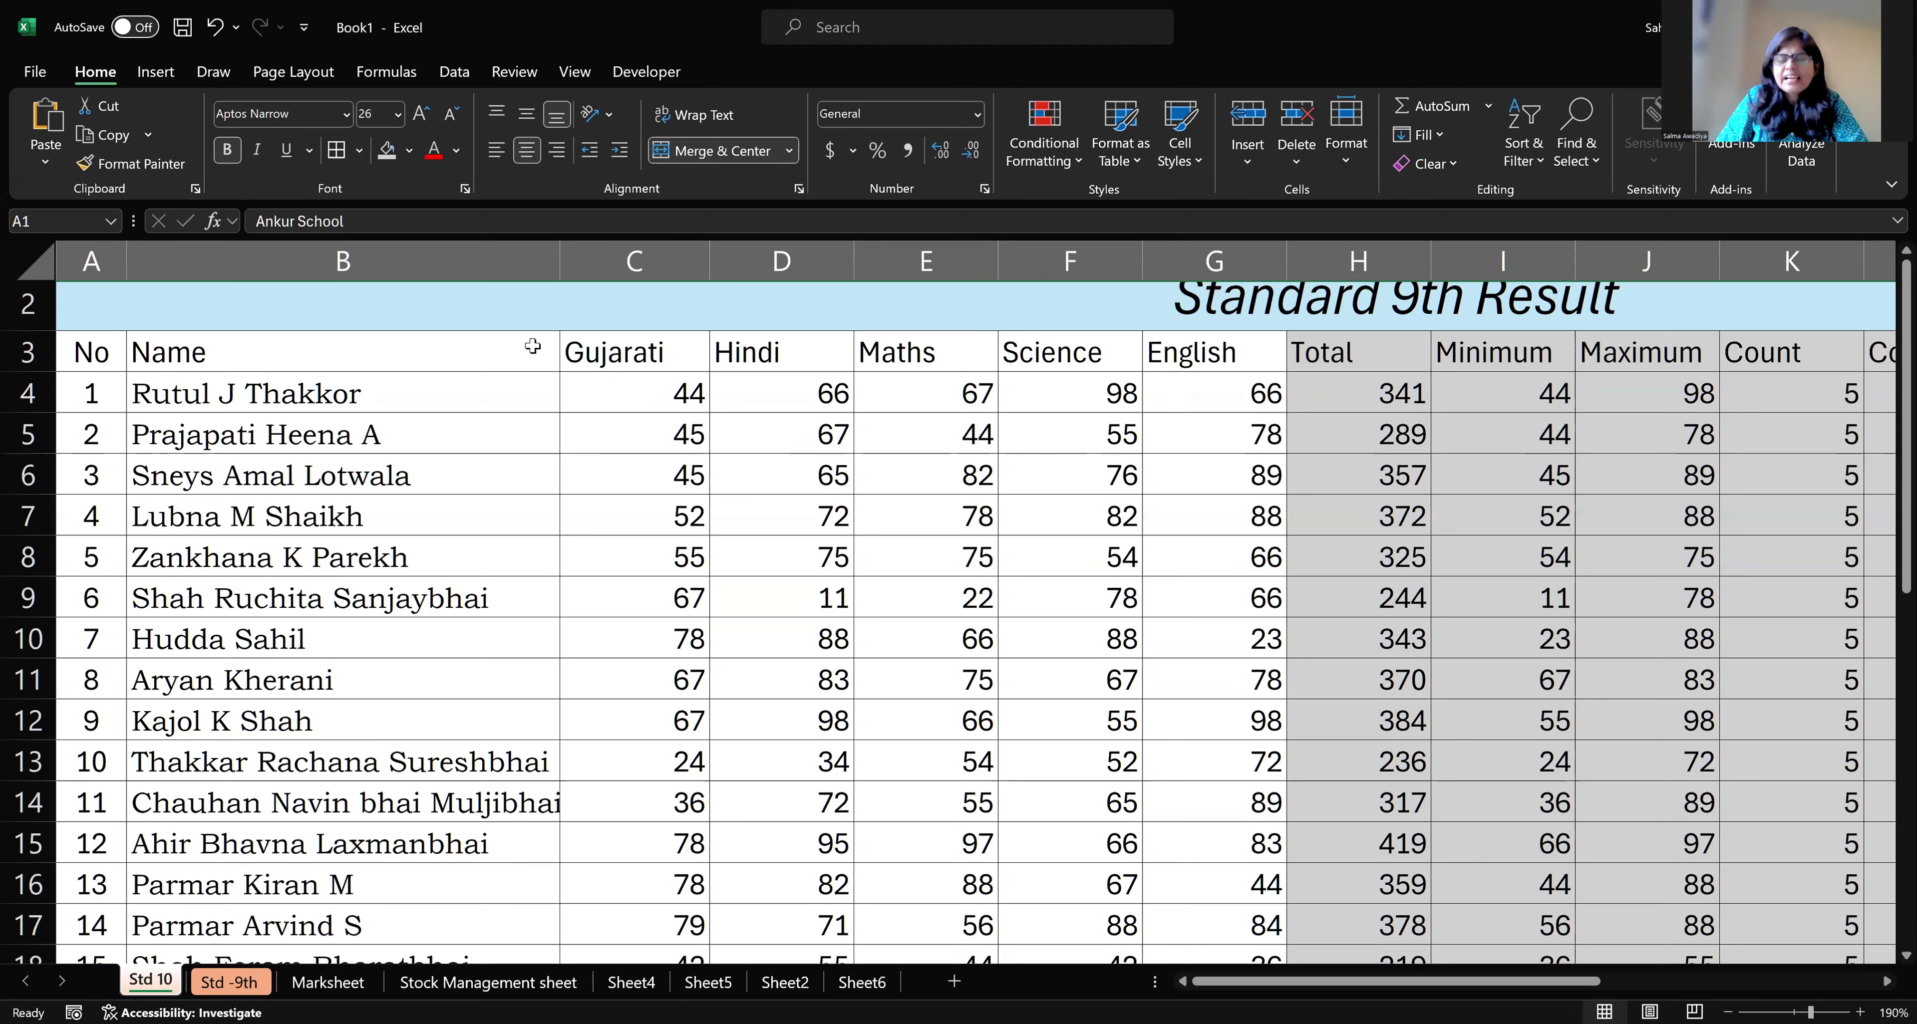
Step: Edit merged cell A2 so the subtitle reads 'Standard 10th Result' instead of 9th
{"action": "key", "text": "Down"}
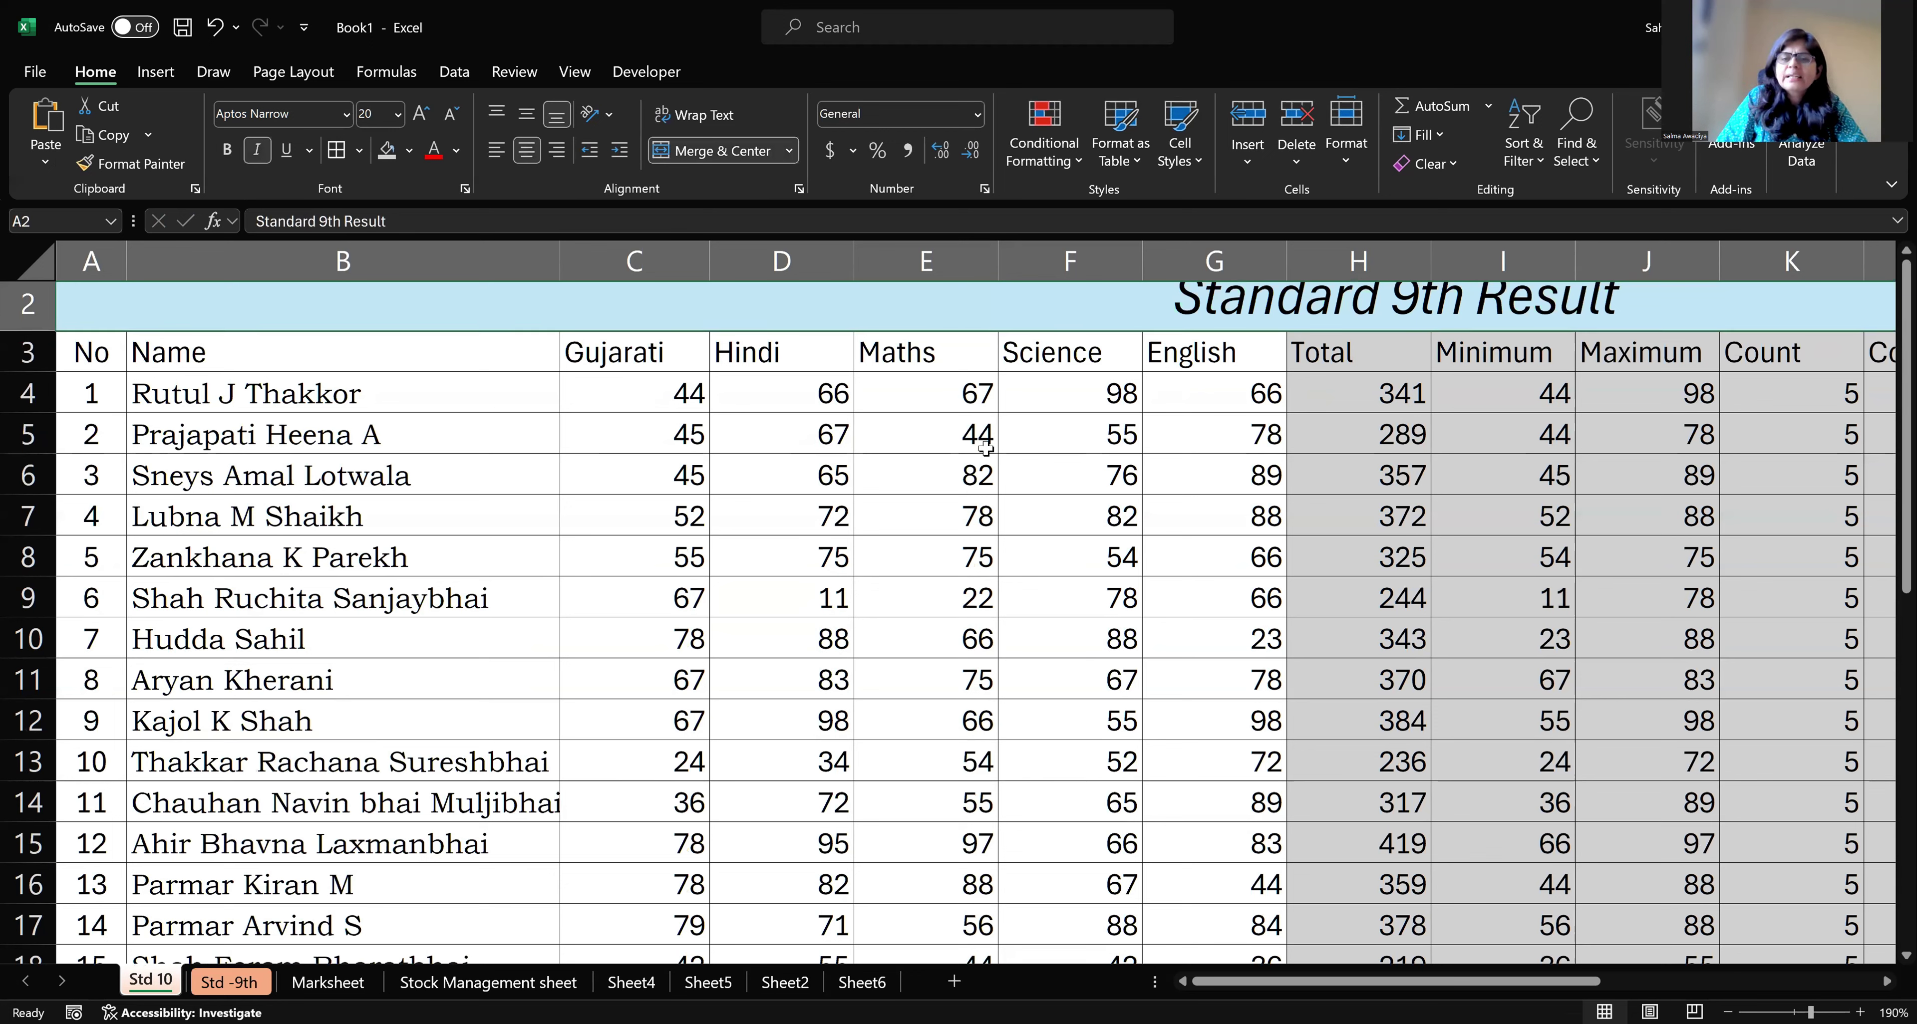
{"action": "key", "text": "Up"}
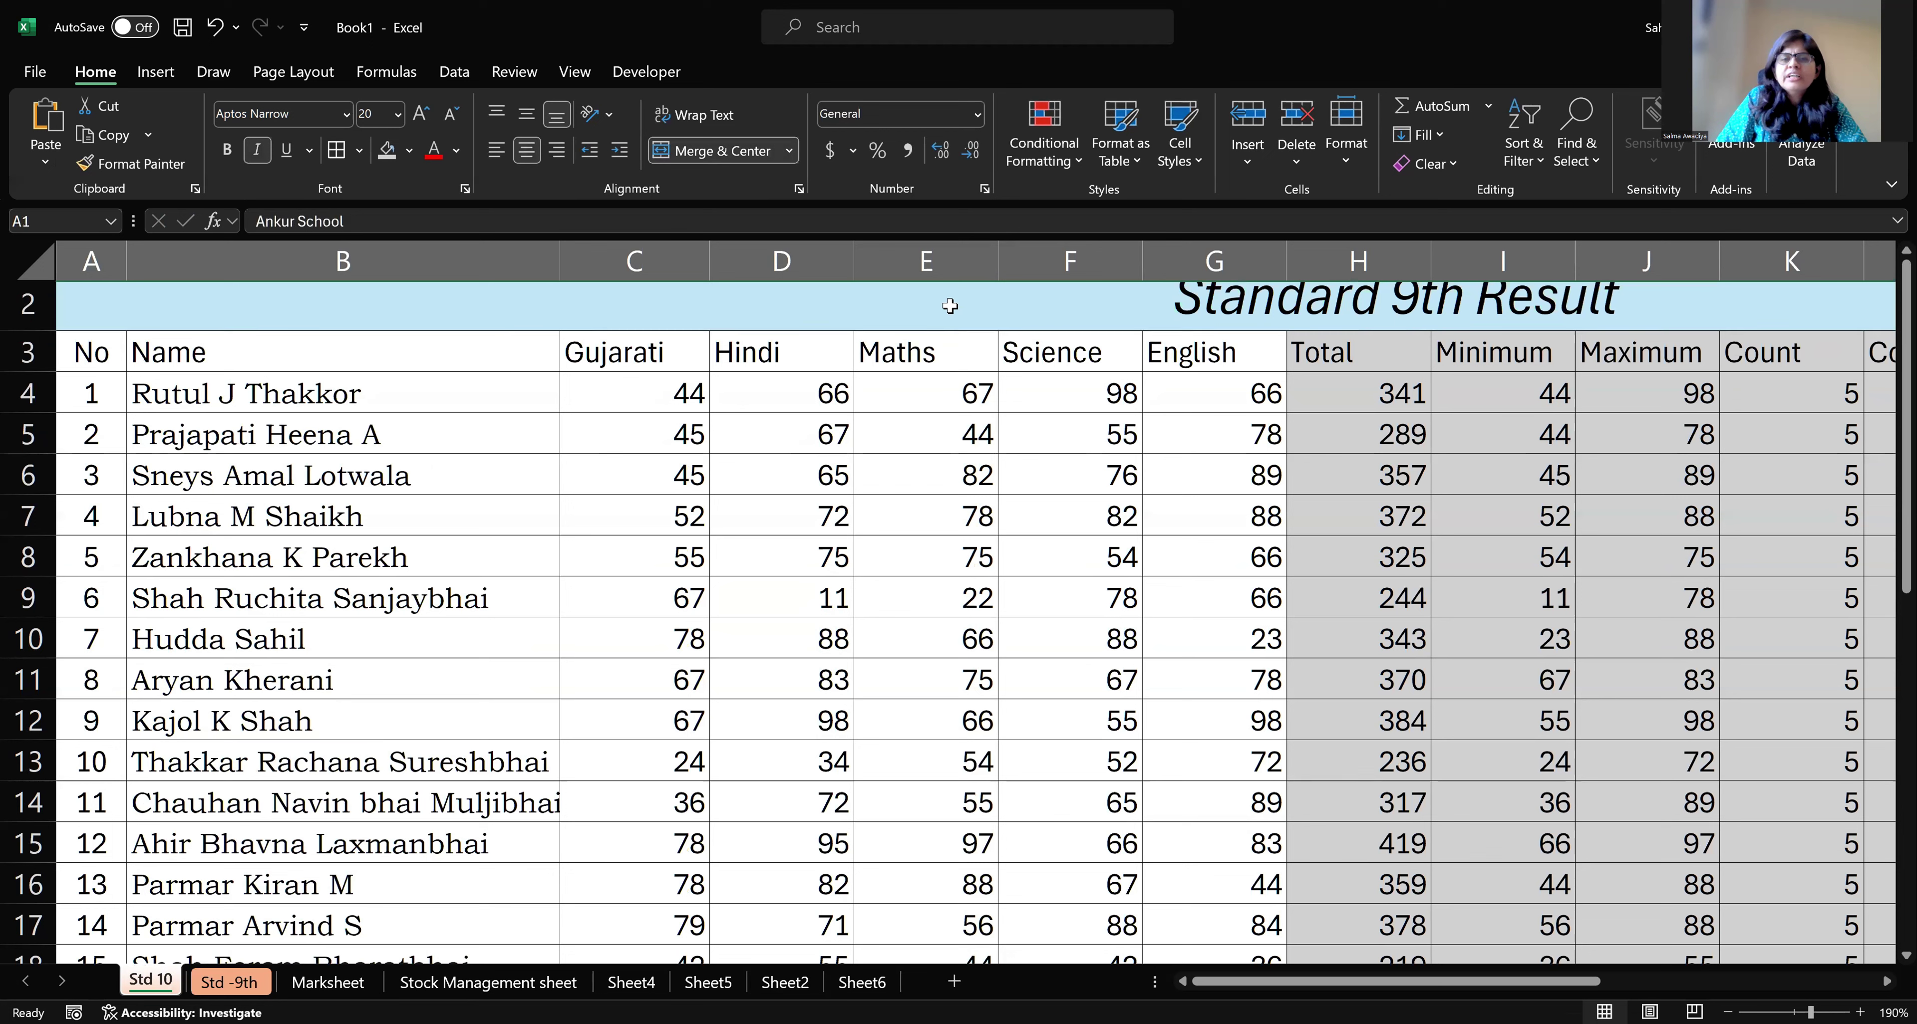
{"action": "left_click", "coordinate": [639, 294]}
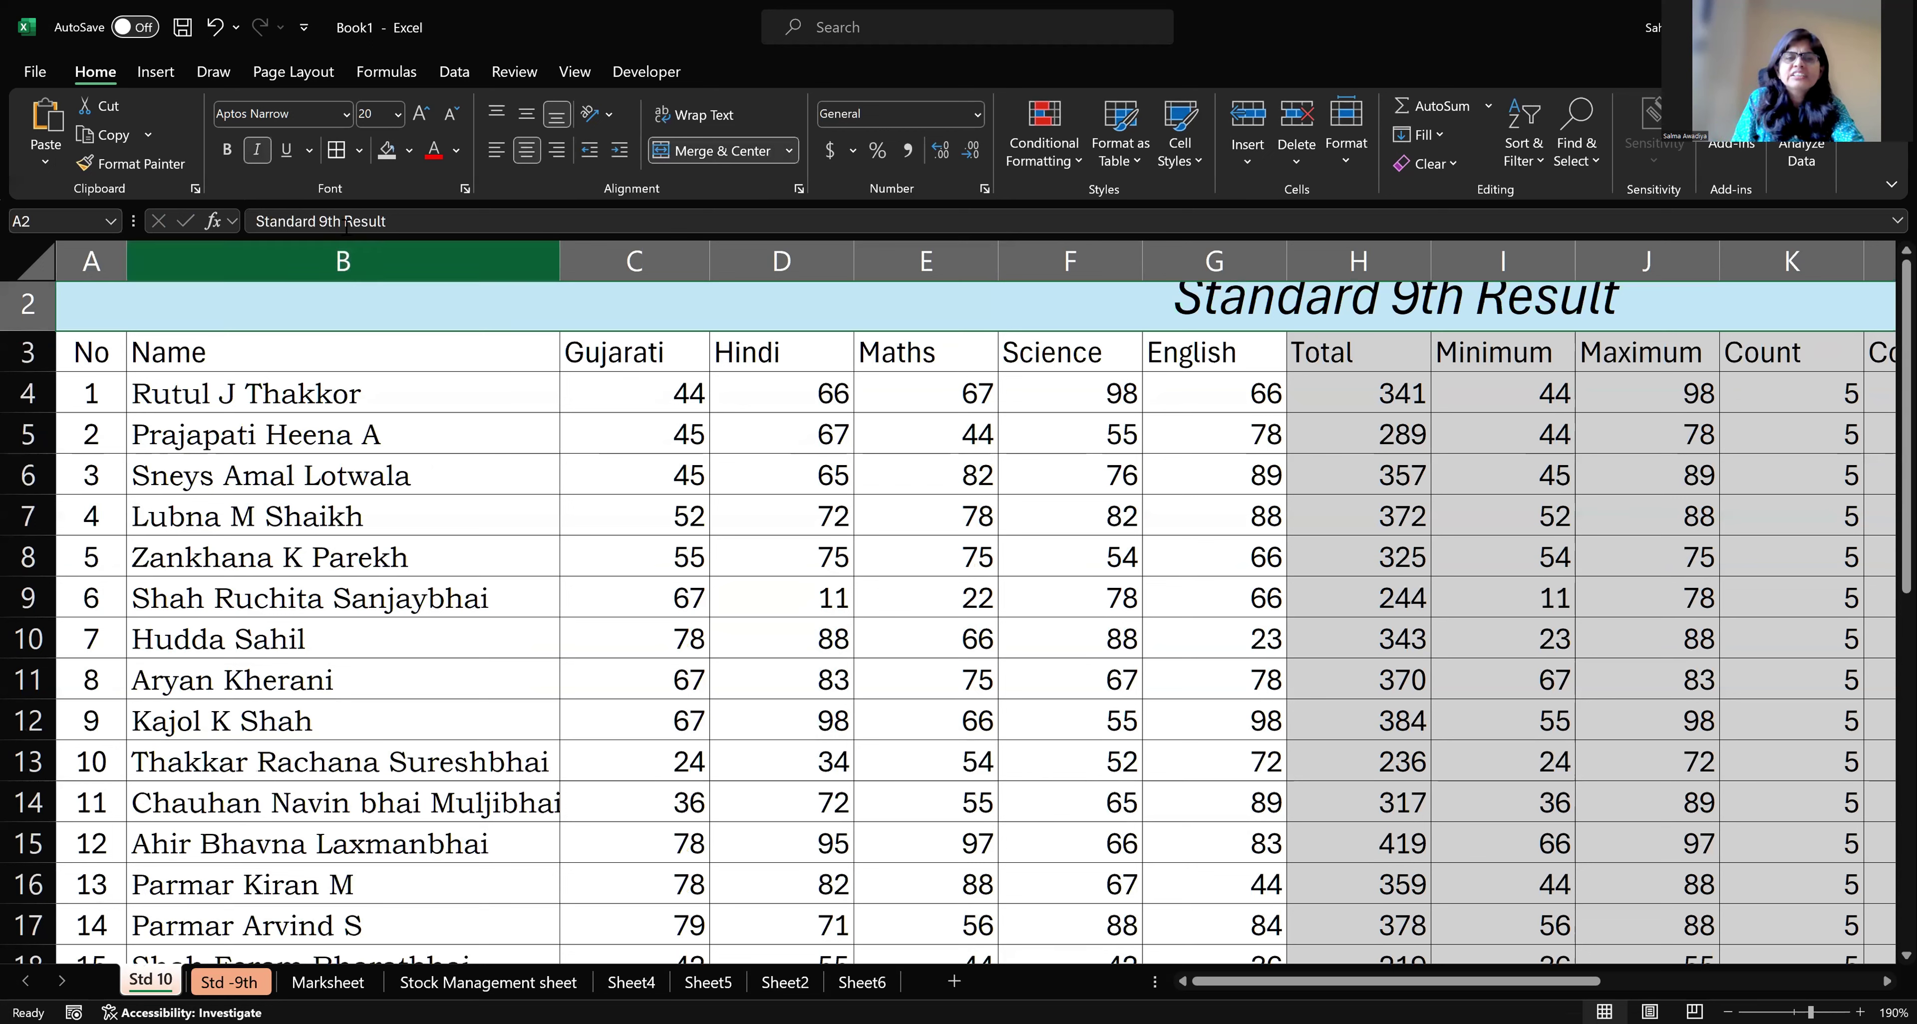
{"action": "left_click", "coordinate": [323, 221]}
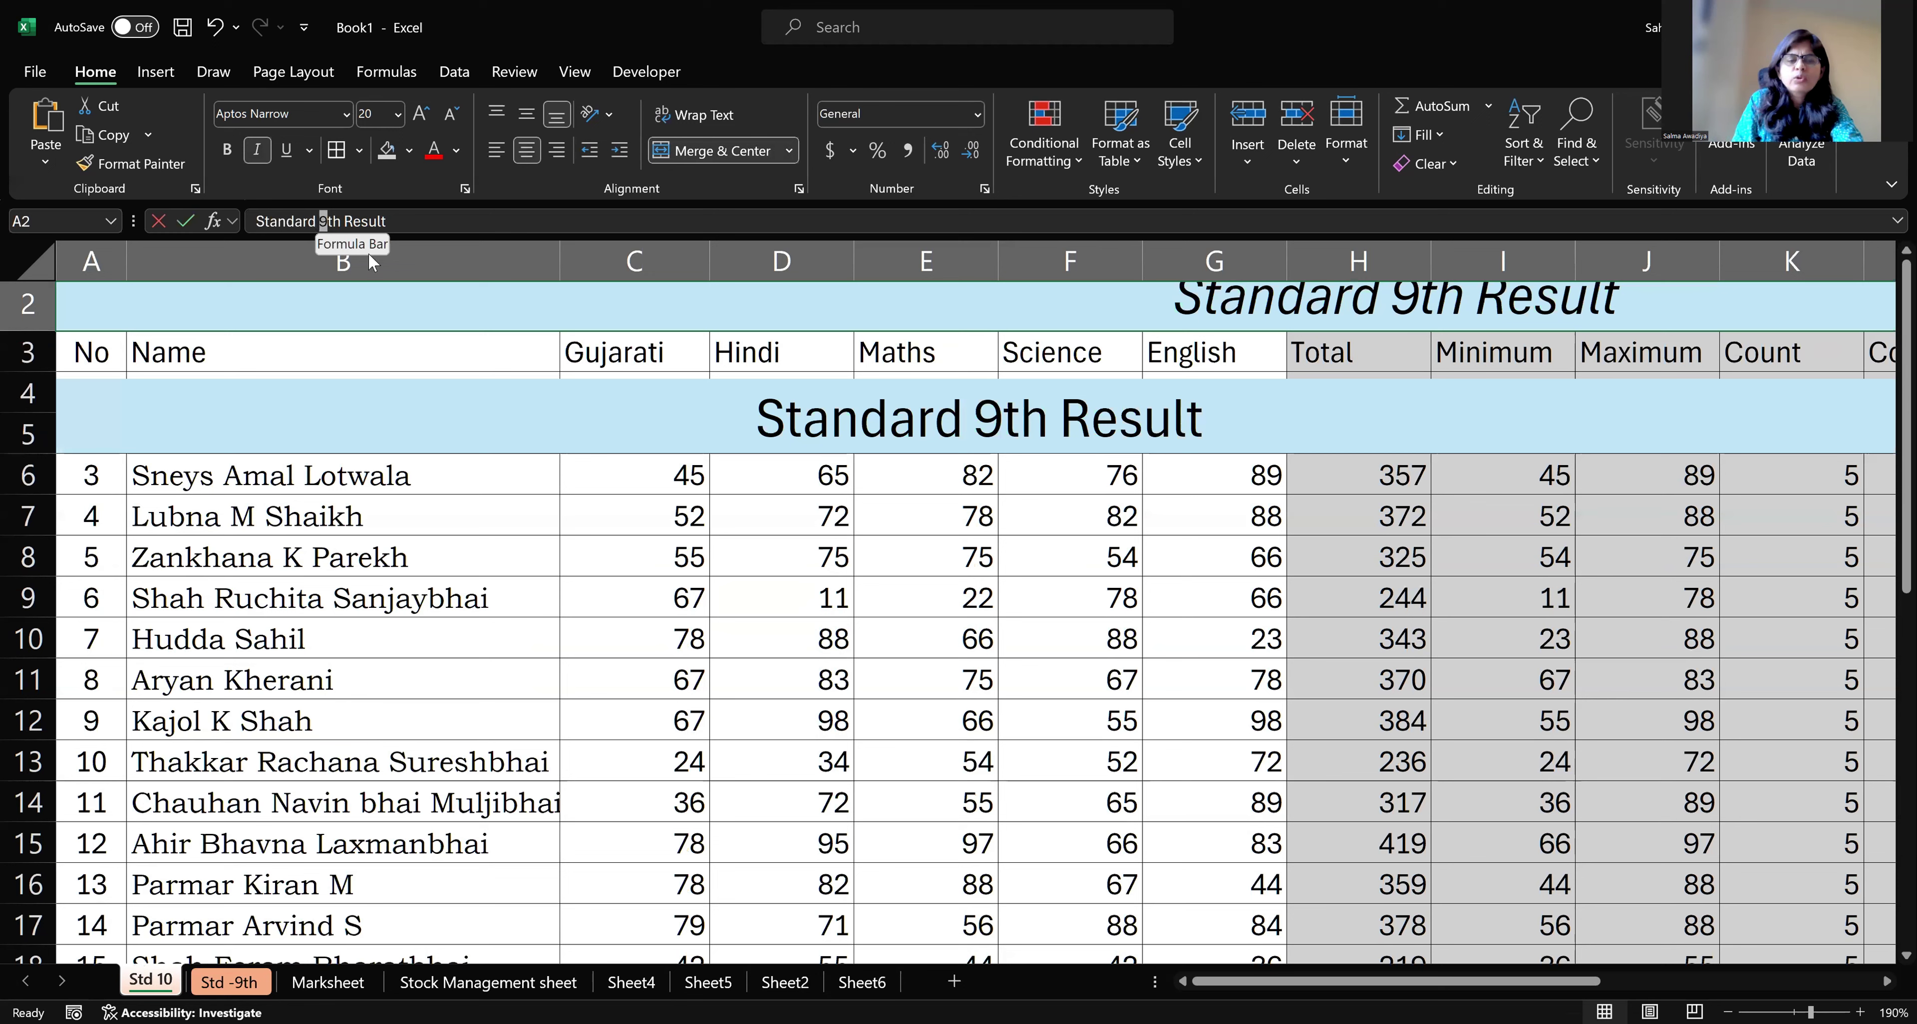
{"action": "type", "text": "10"}
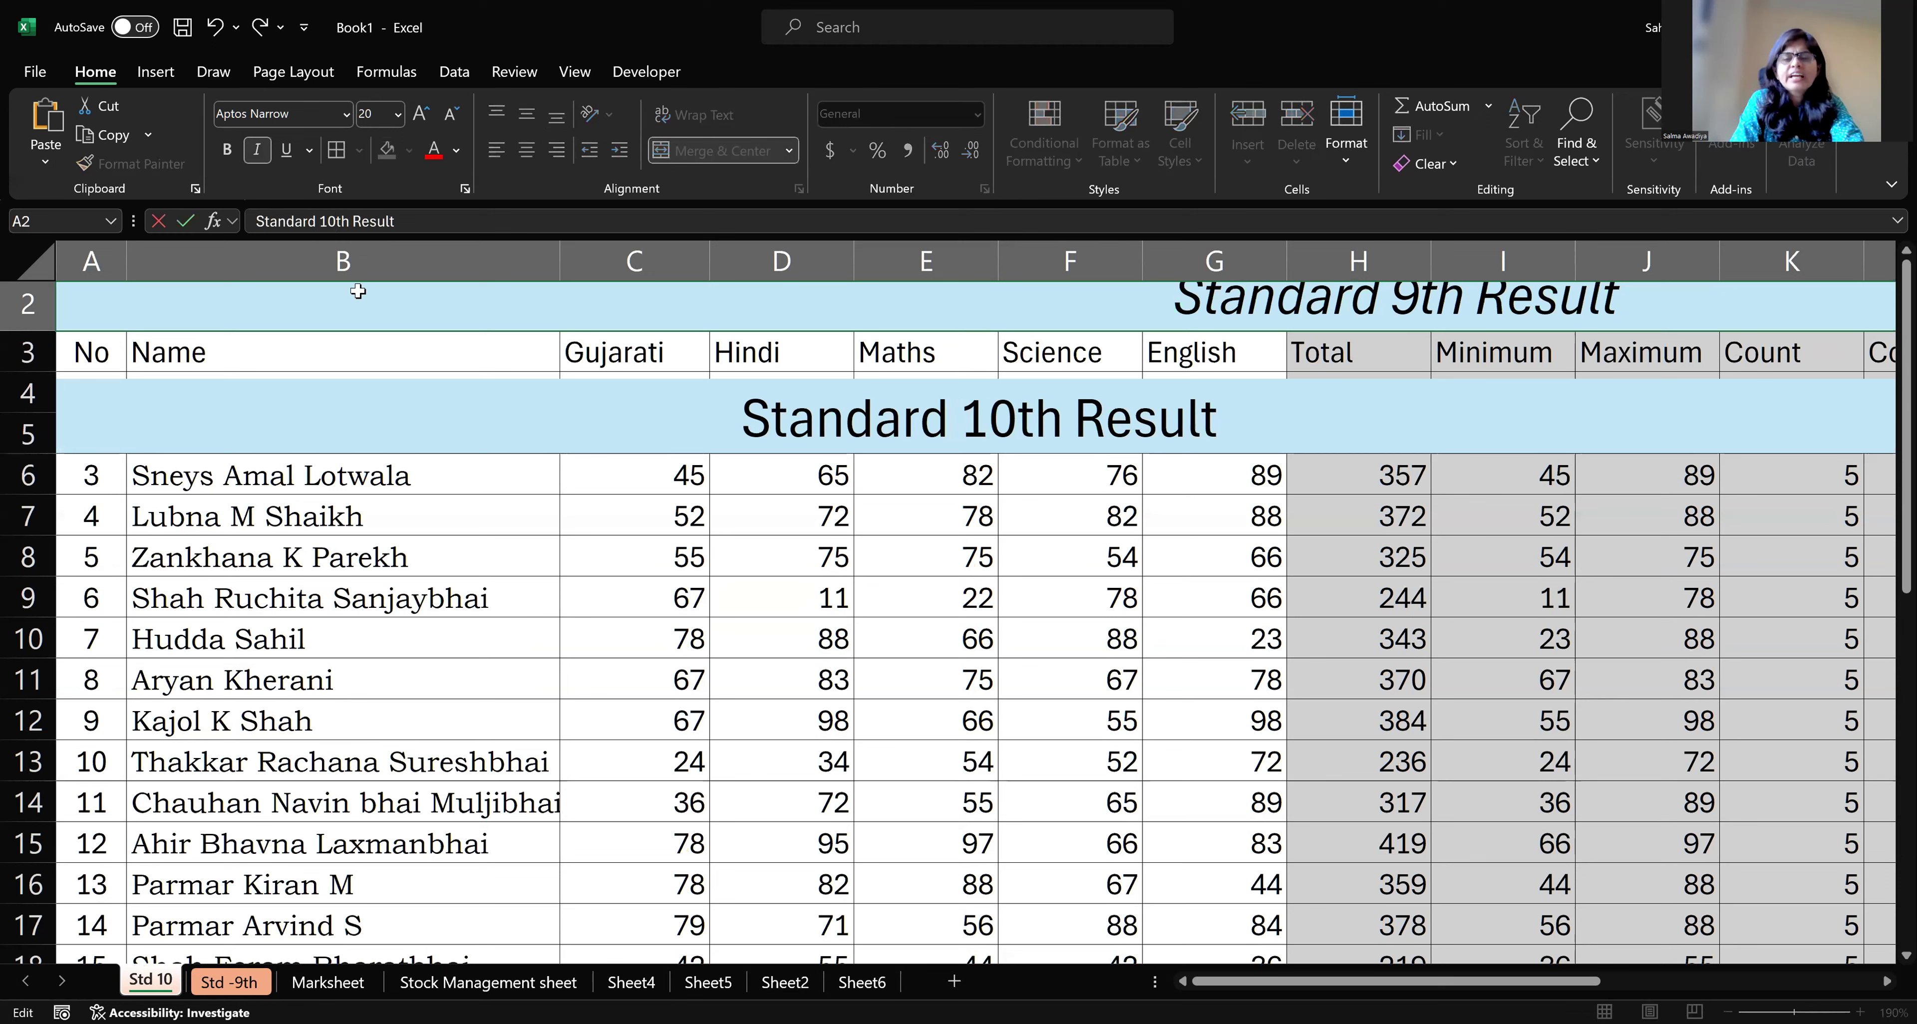
{"action": "key", "text": "Return"}
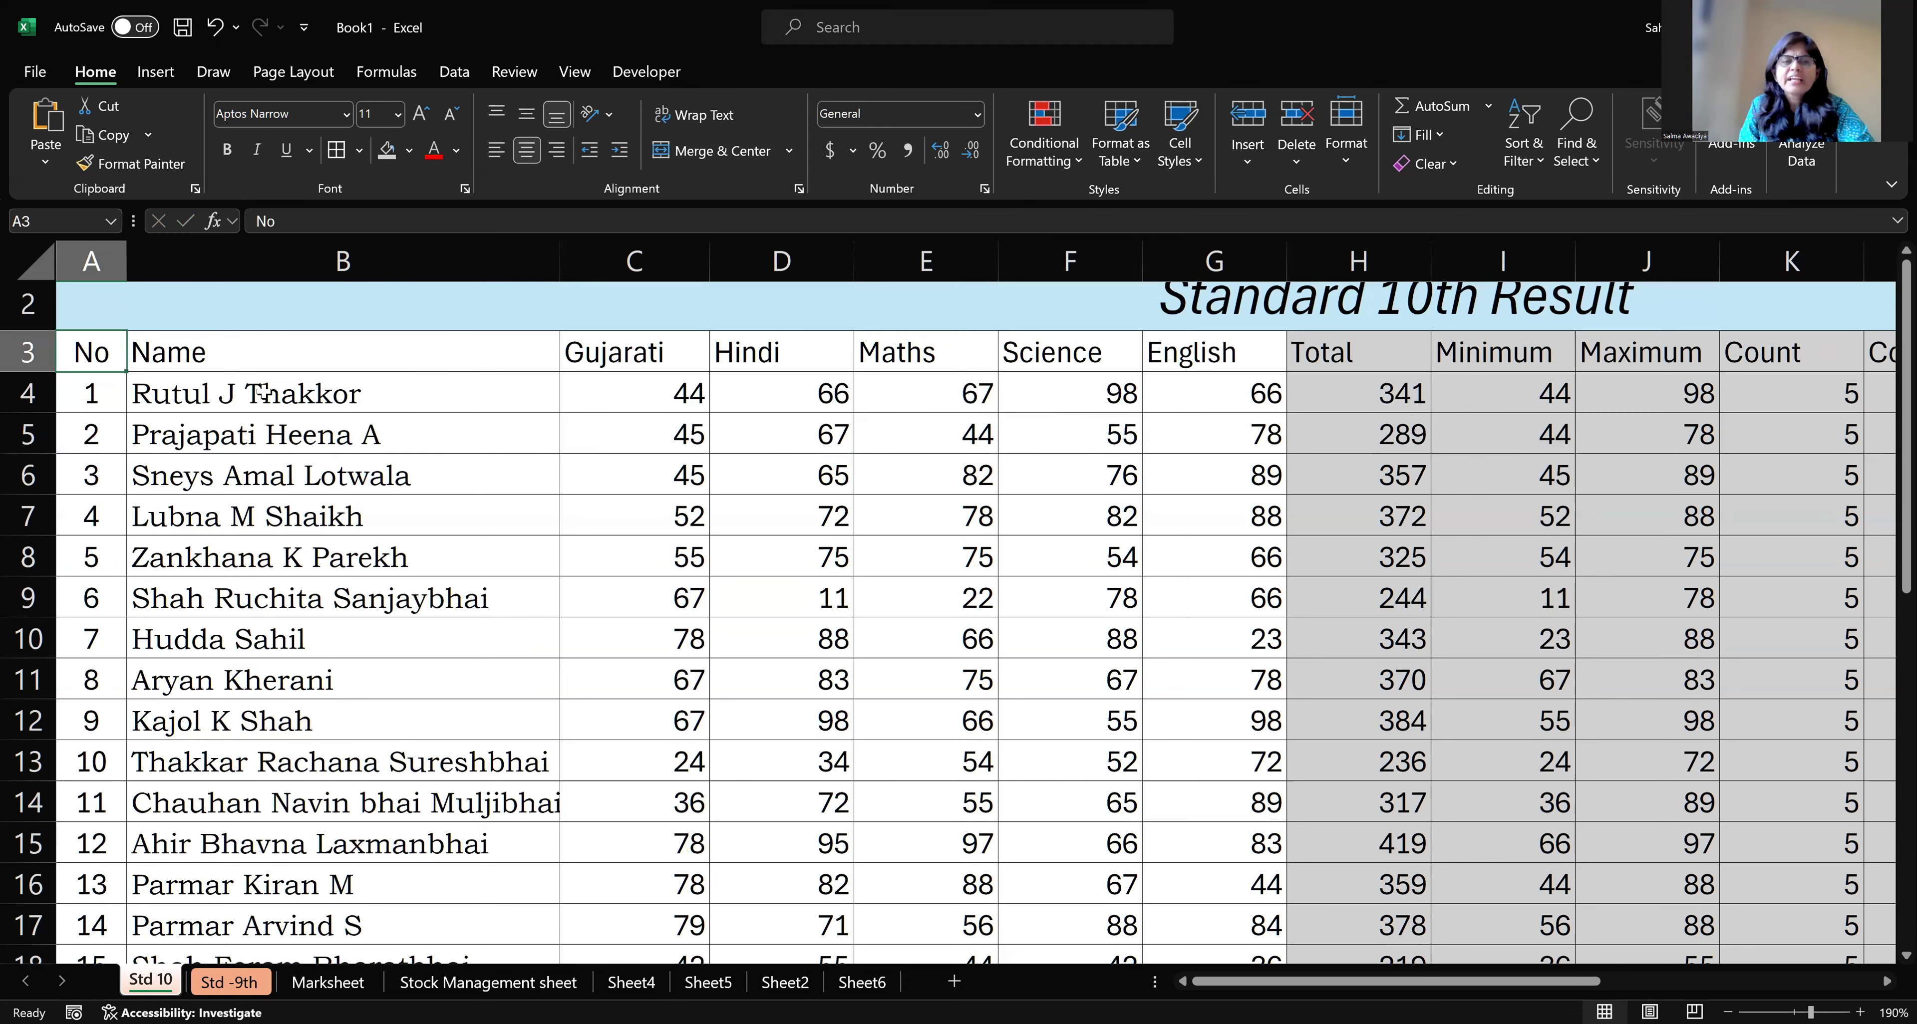
{"action": "key", "text": "Up"}
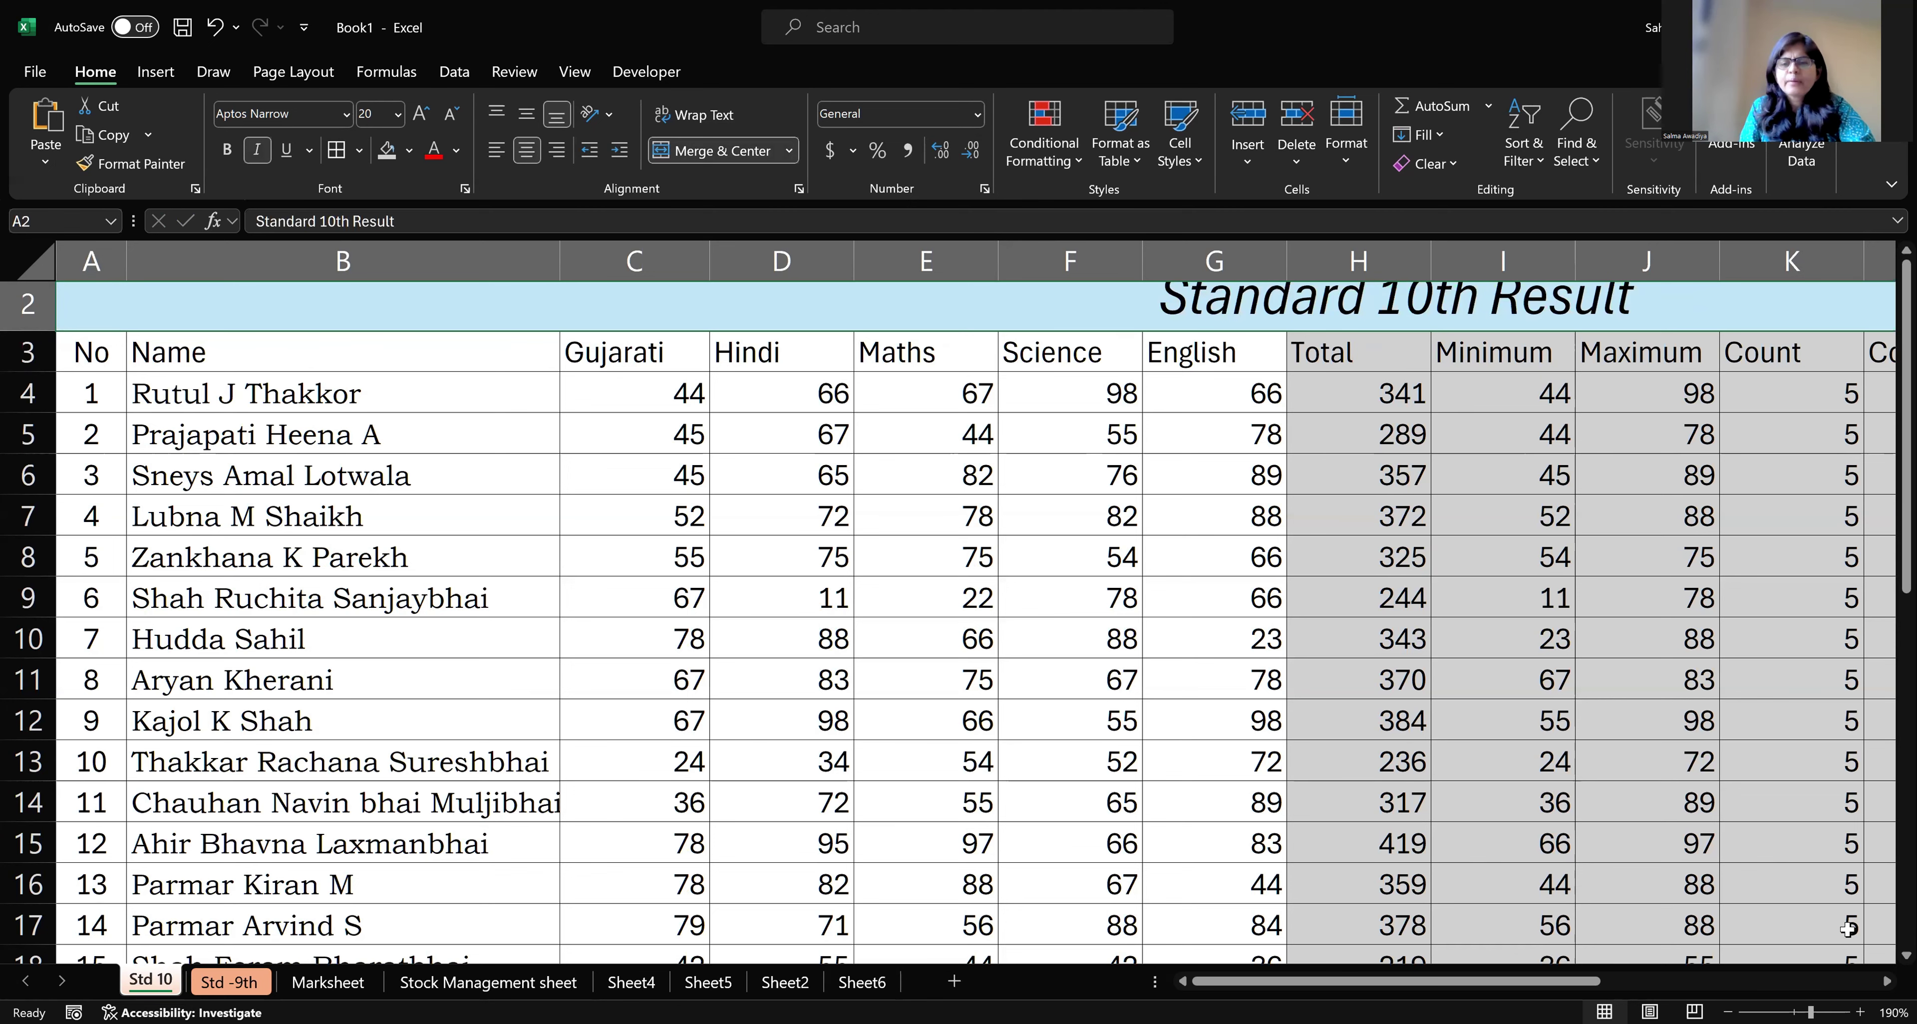
{"action": "left_click_drag", "start_coordinate": [1390, 981], "coordinate": [1674, 982]}
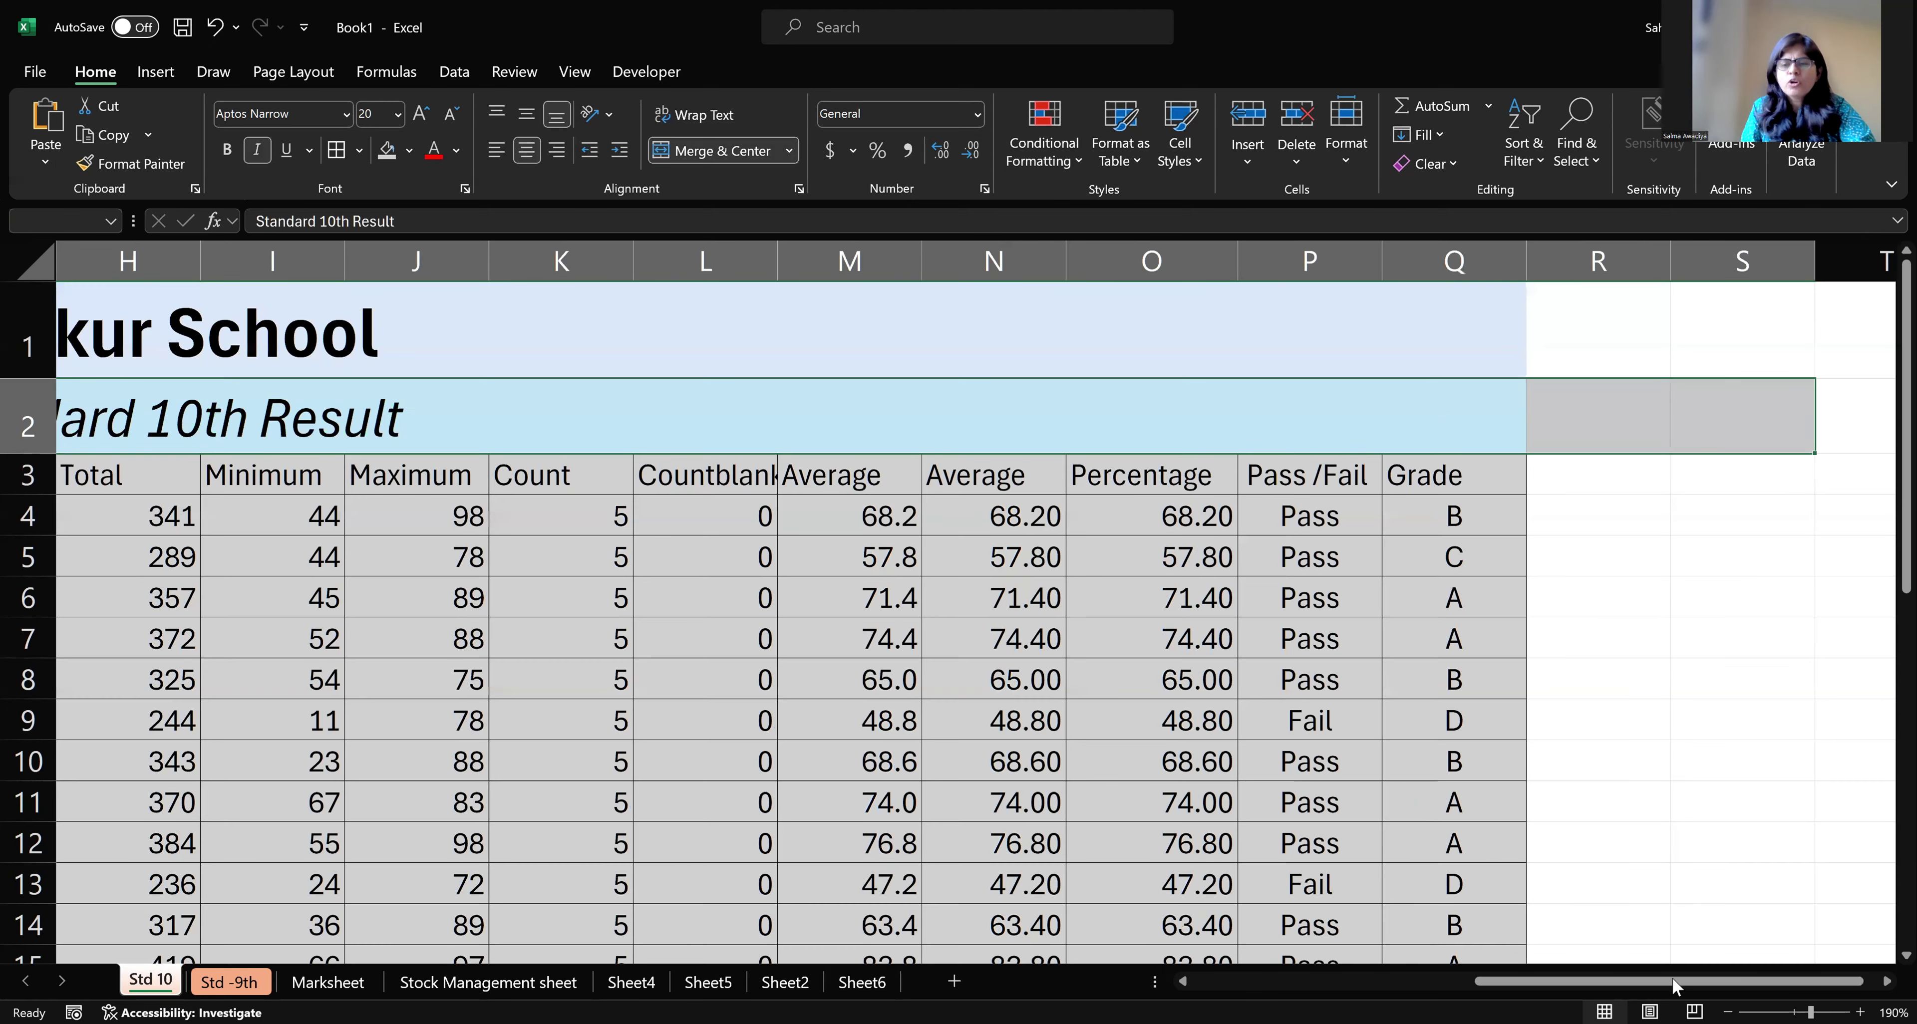
{"action": "scroll", "coordinate": [297, 527], "scroll_direction": "left", "scroll_amount": 3}
Step: Clear the old student names and marks in B4:G24
{"action": "left_click", "coordinate": [298, 521]}
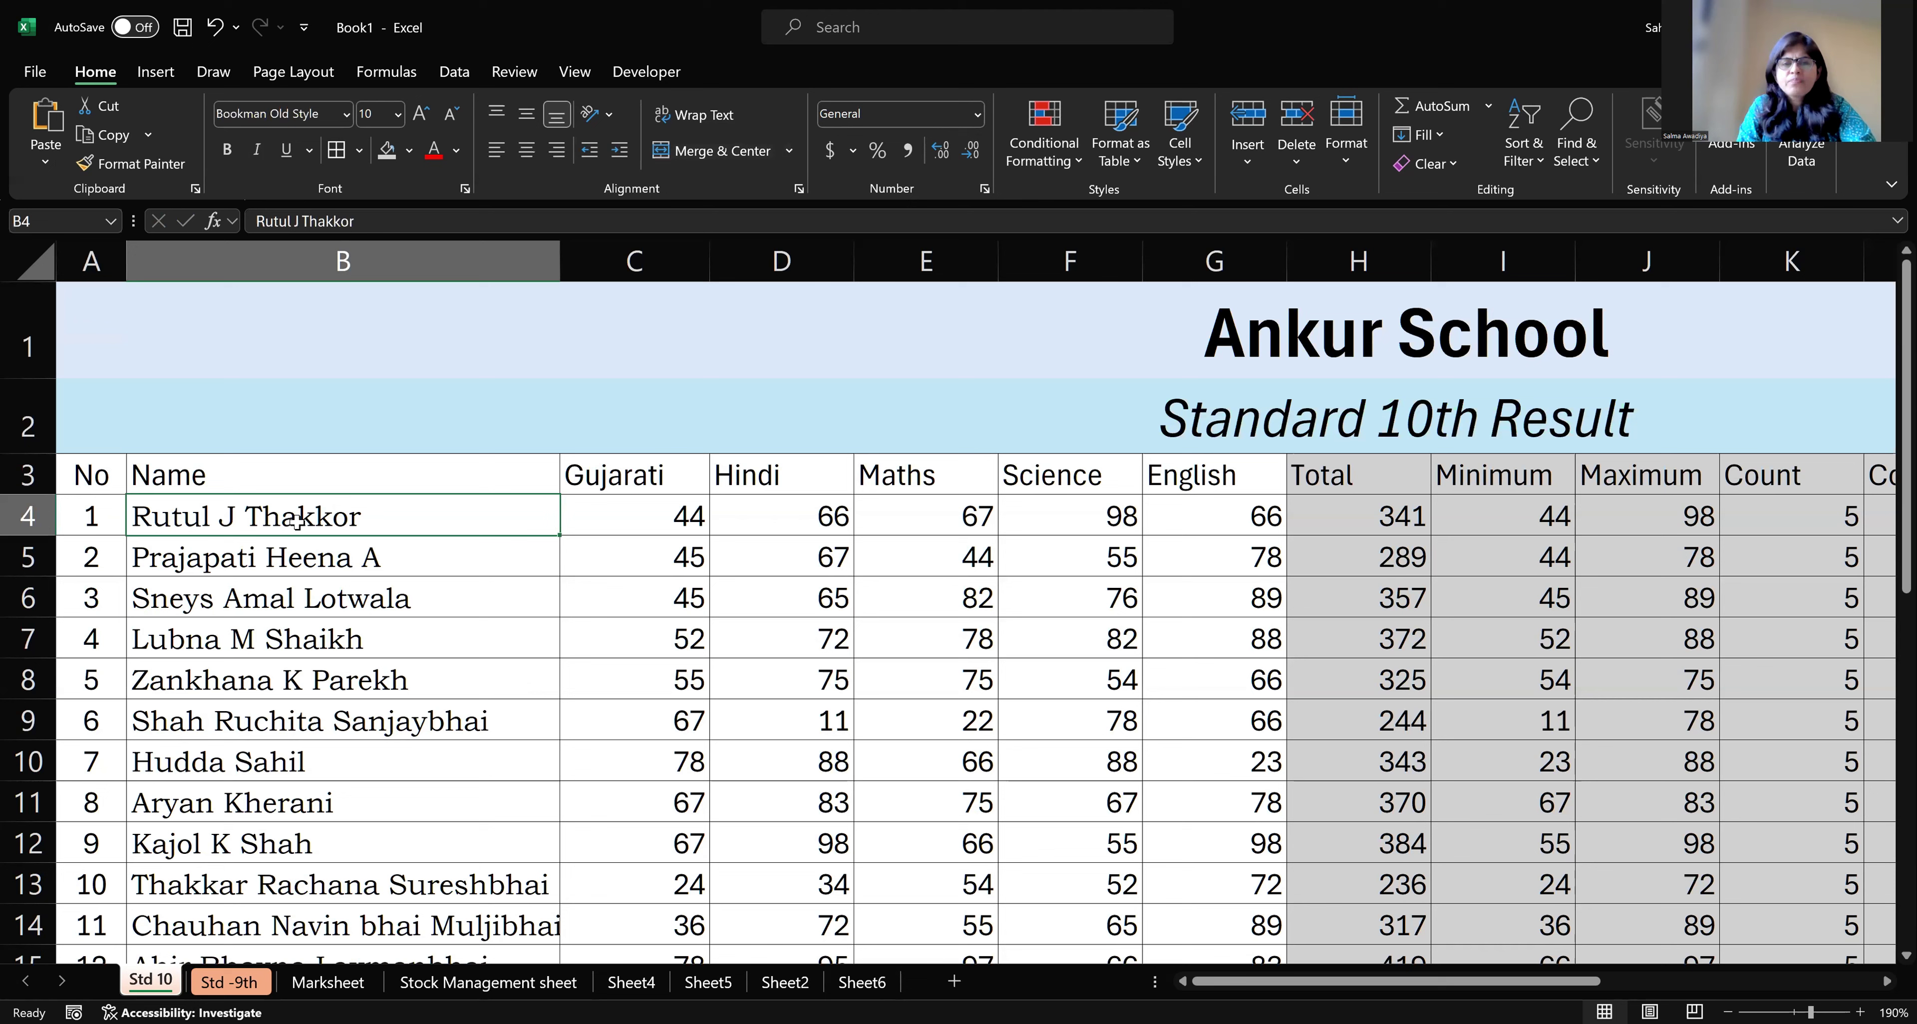
{"action": "key", "text": "shift+Right"}
{"action": "key", "text": "shift+Right"}
{"action": "key", "text": "shift+Right"}
{"action": "key", "text": "shift+Right"}
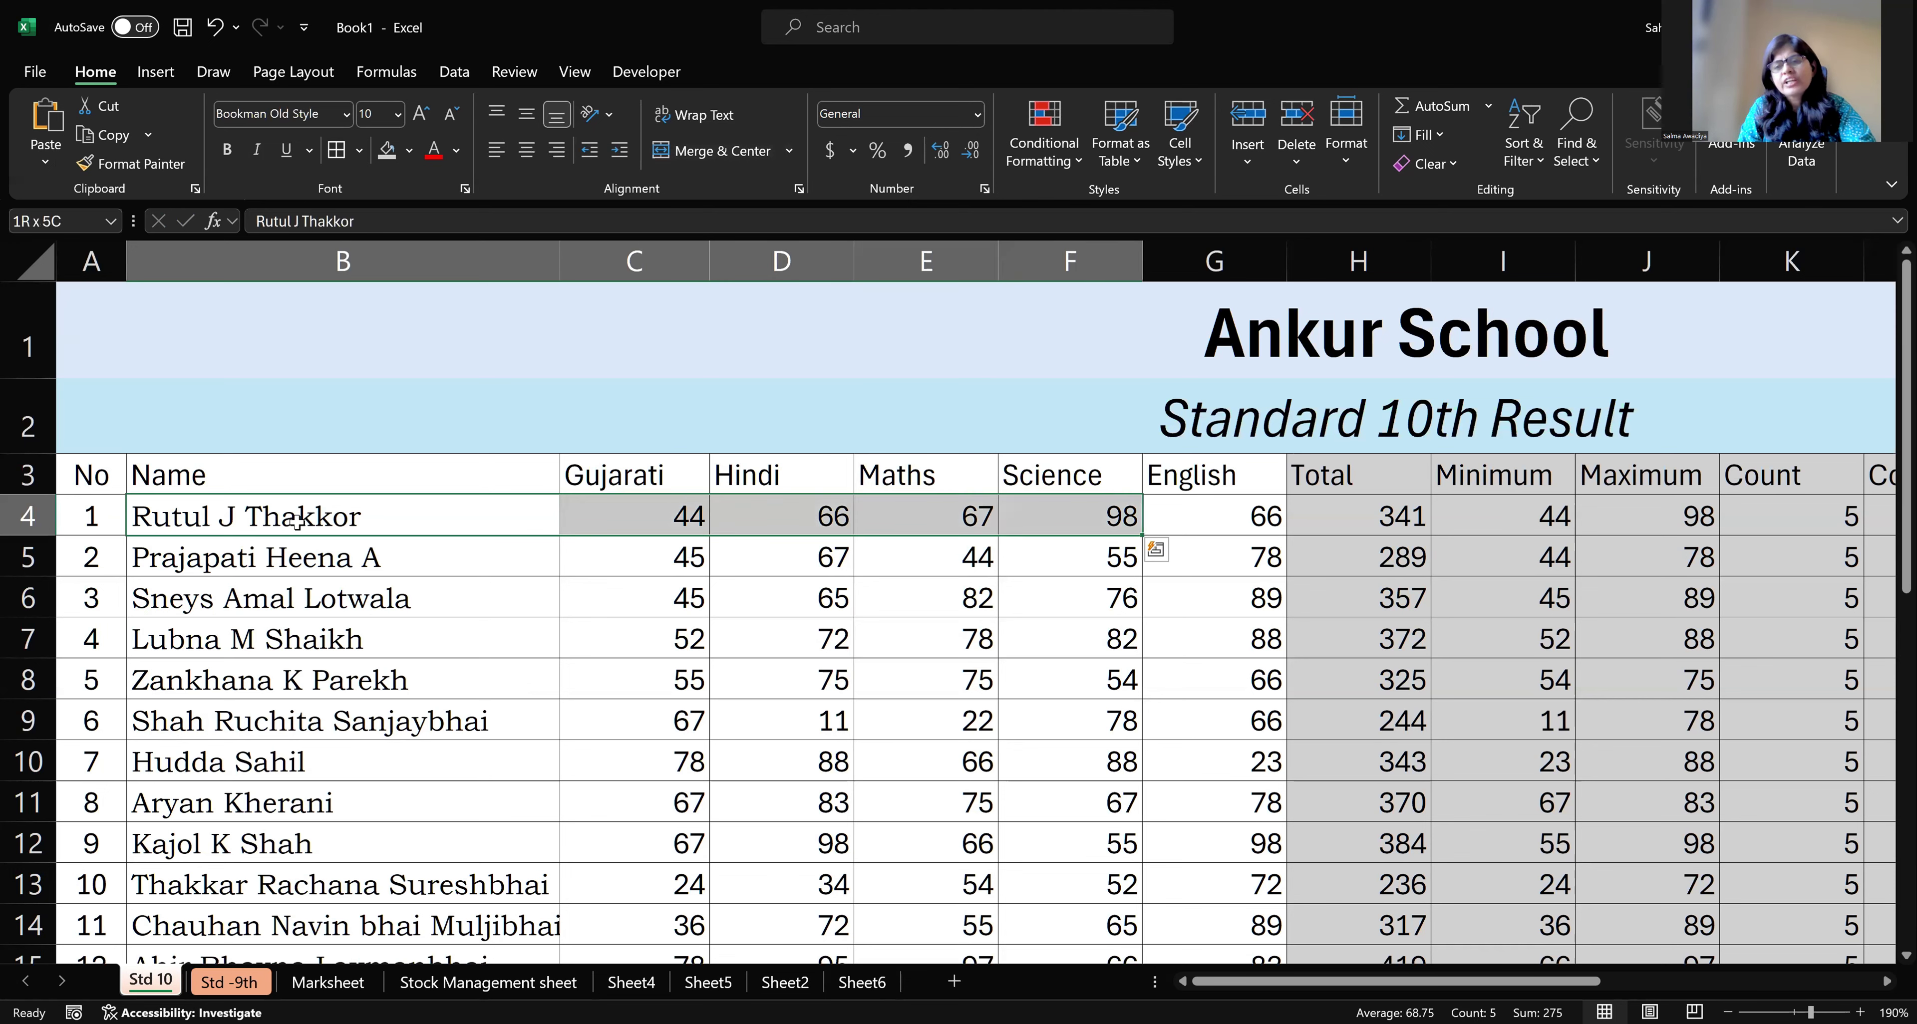
{"action": "key", "text": "shift+Right"}
{"action": "key", "text": "shift+Down"}
{"action": "key", "text": "shift+Down"}
{"action": "key", "text": "shift+Down"}
{"action": "key", "text": "shift+Down"}
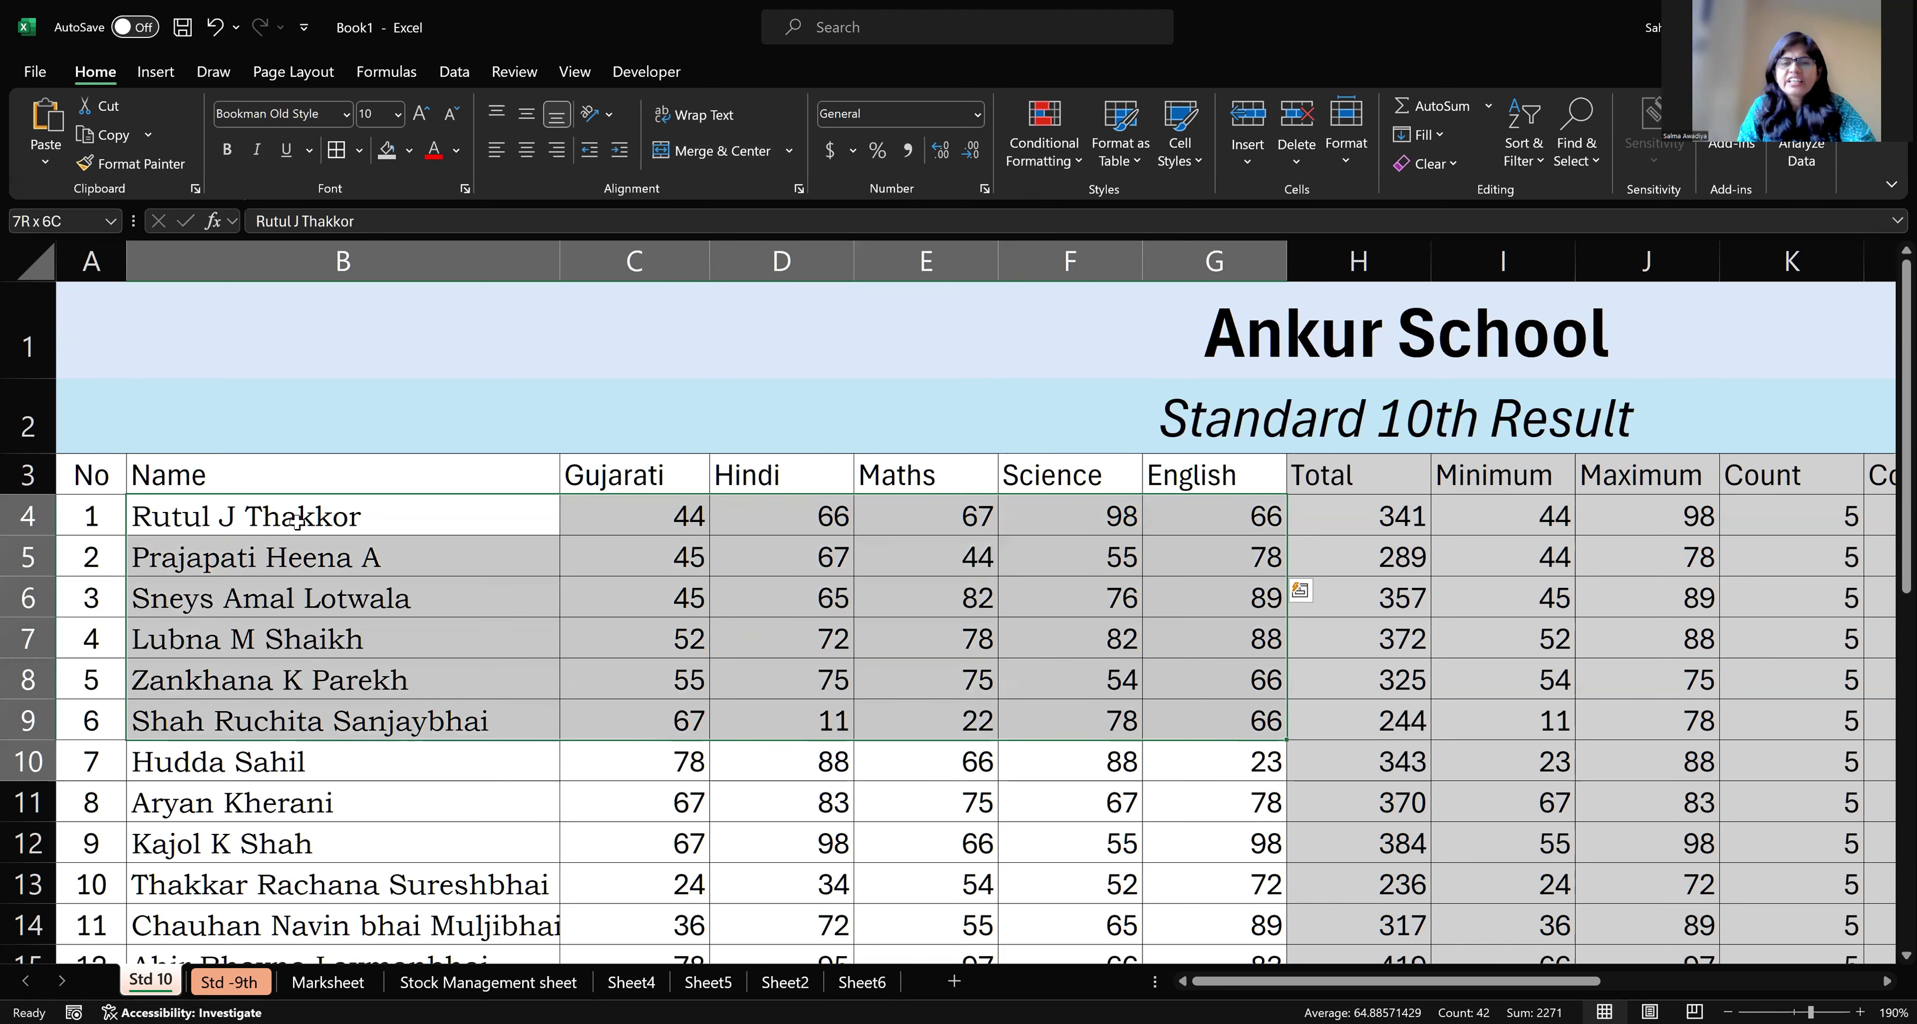
{"action": "key", "text": "shift+Down"}
{"action": "key", "text": "shift+Down"}
{"action": "key", "text": "shift+Down"}
{"action": "key", "text": "shift+Down"}
{"action": "key", "text": "shift+Down"}
{"action": "key", "text": "shift+Down"}
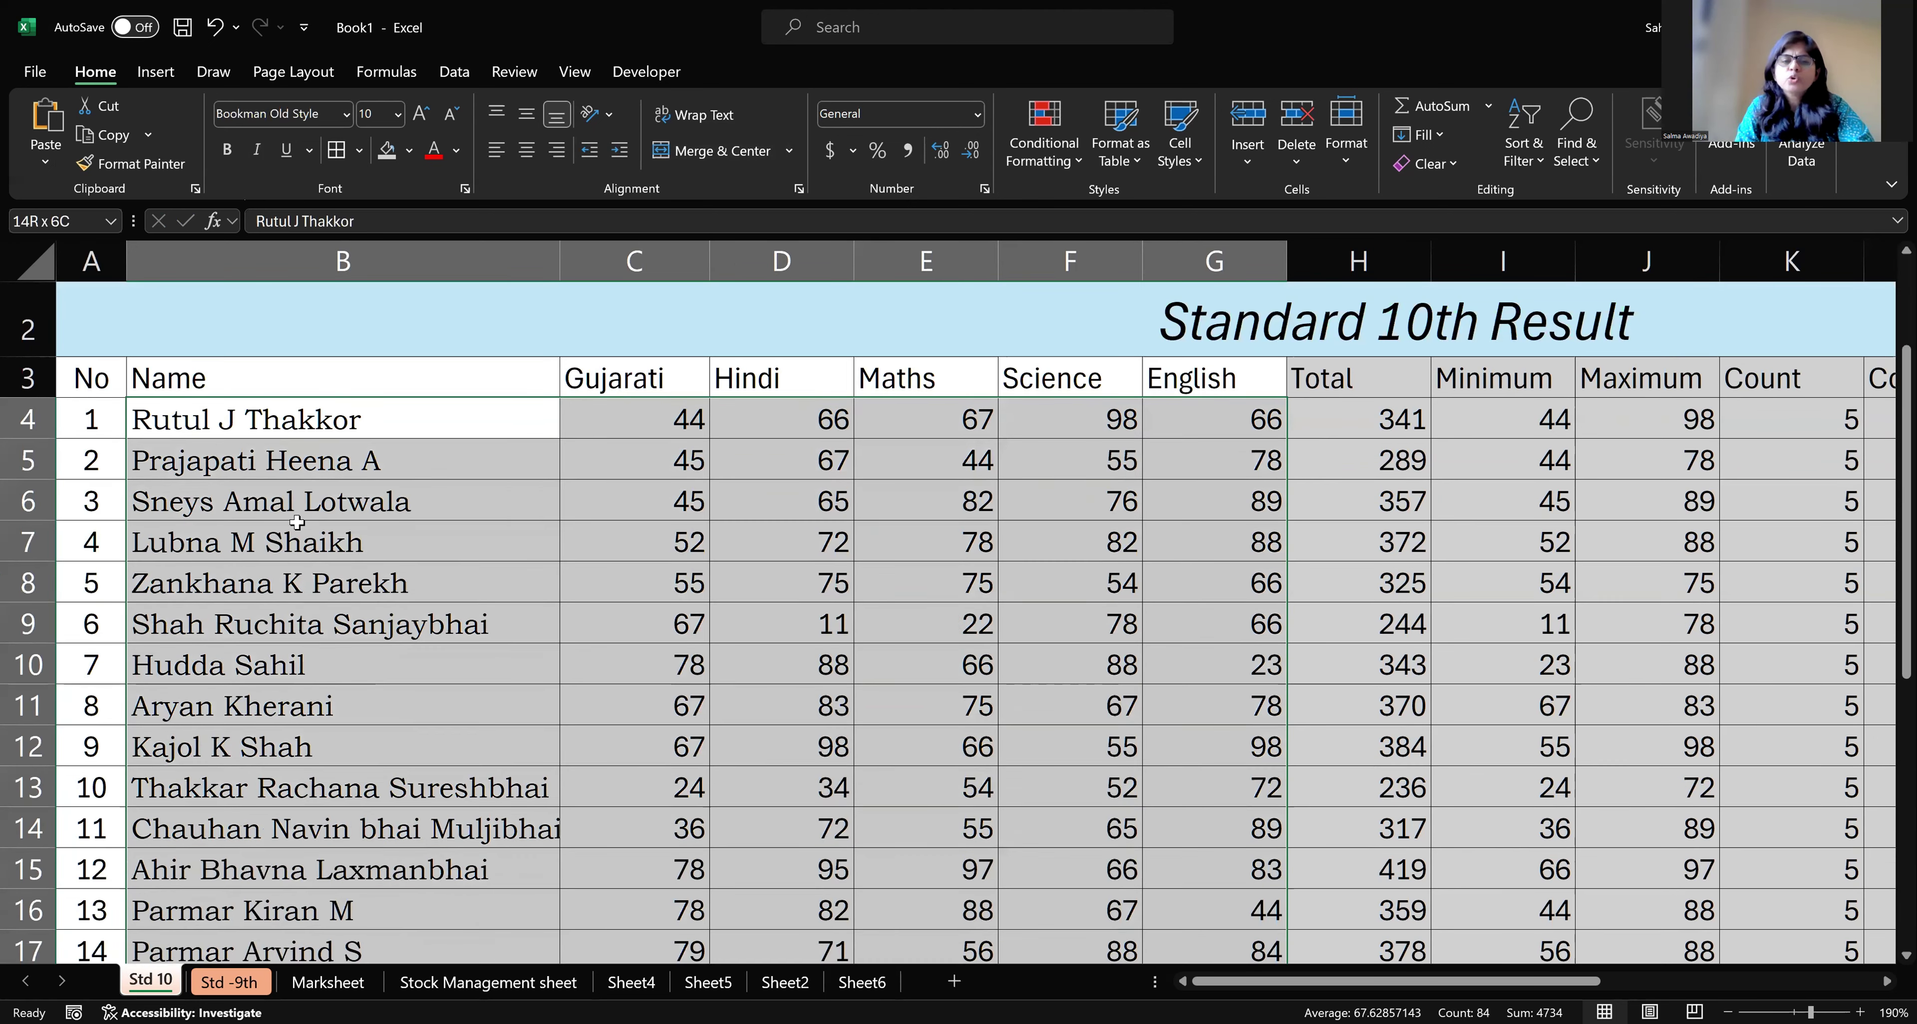
{"action": "key", "text": "shift+Down"}
{"action": "key", "text": "shift+Down"}
{"action": "key", "text": "shift+Down"}
{"action": "key", "text": "shift+Down"}
{"action": "key", "text": "shift+Down"}
{"action": "key", "text": "shift+Down"}
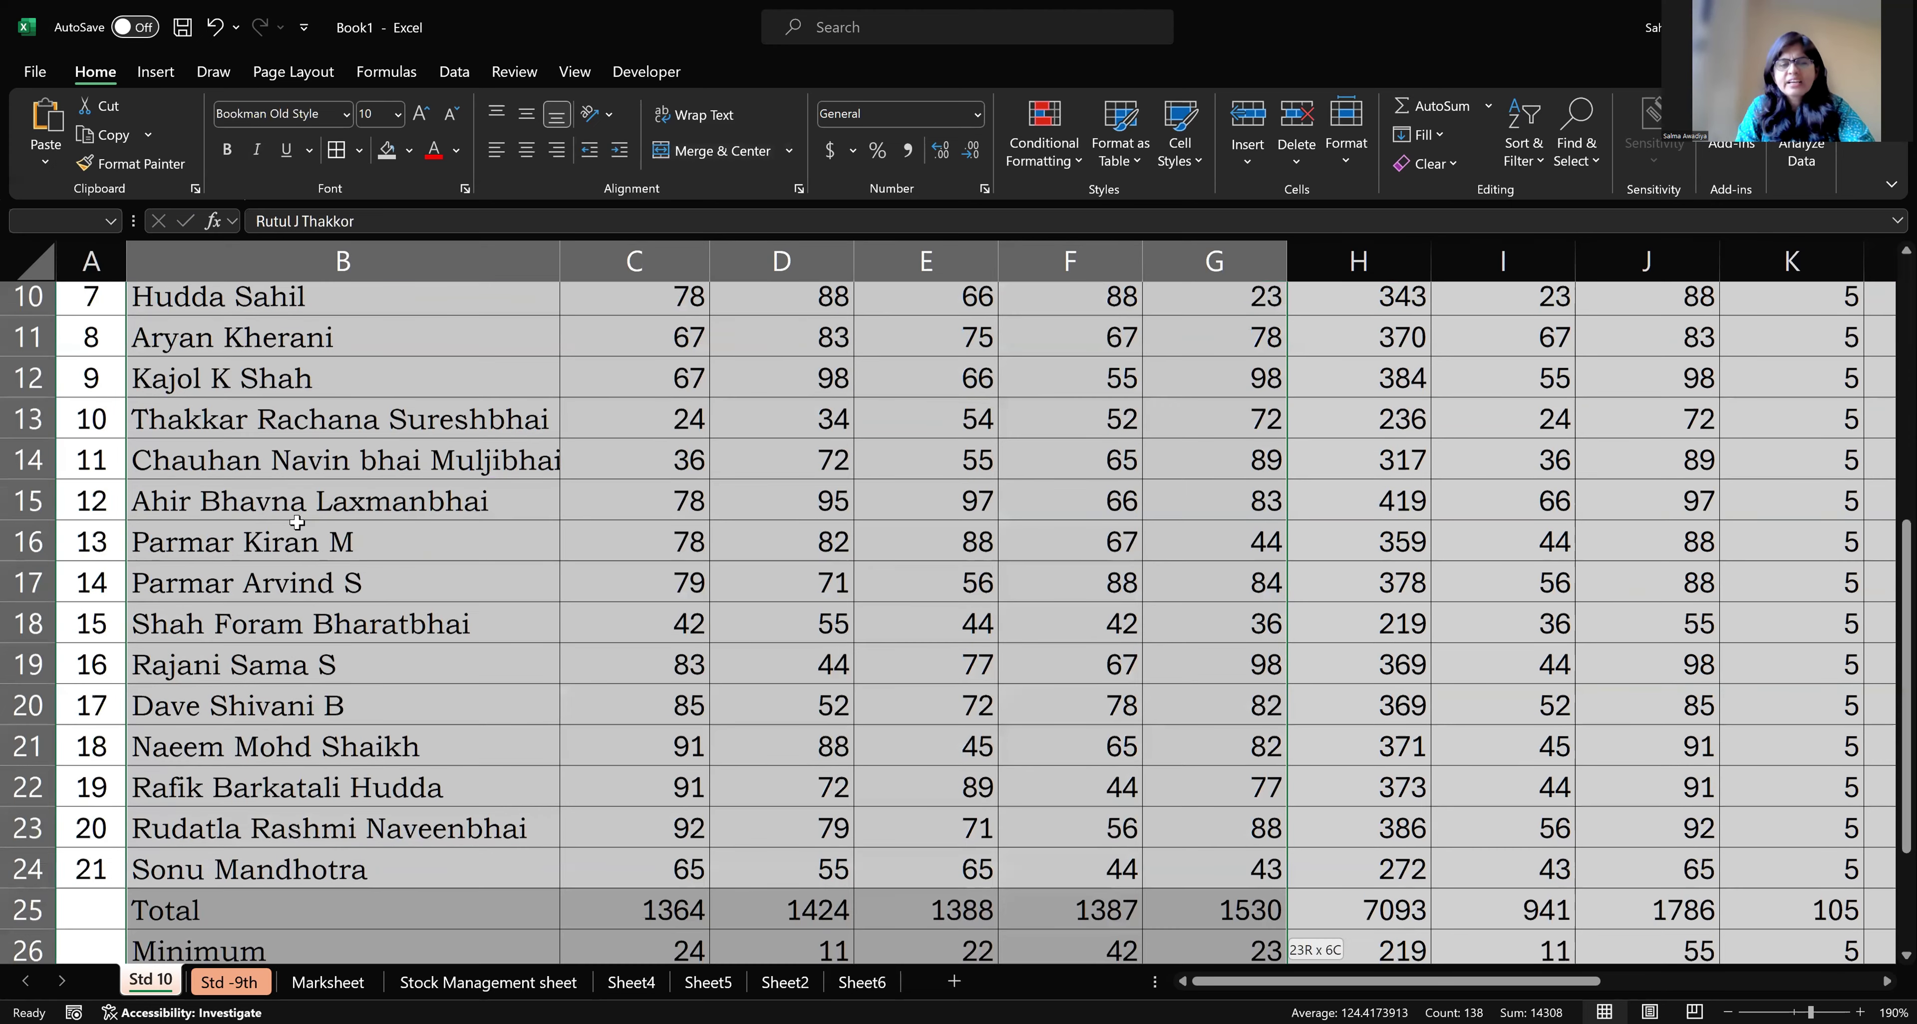
{"action": "key", "text": "shift+Up"}
{"action": "key", "text": "shift+Up"}
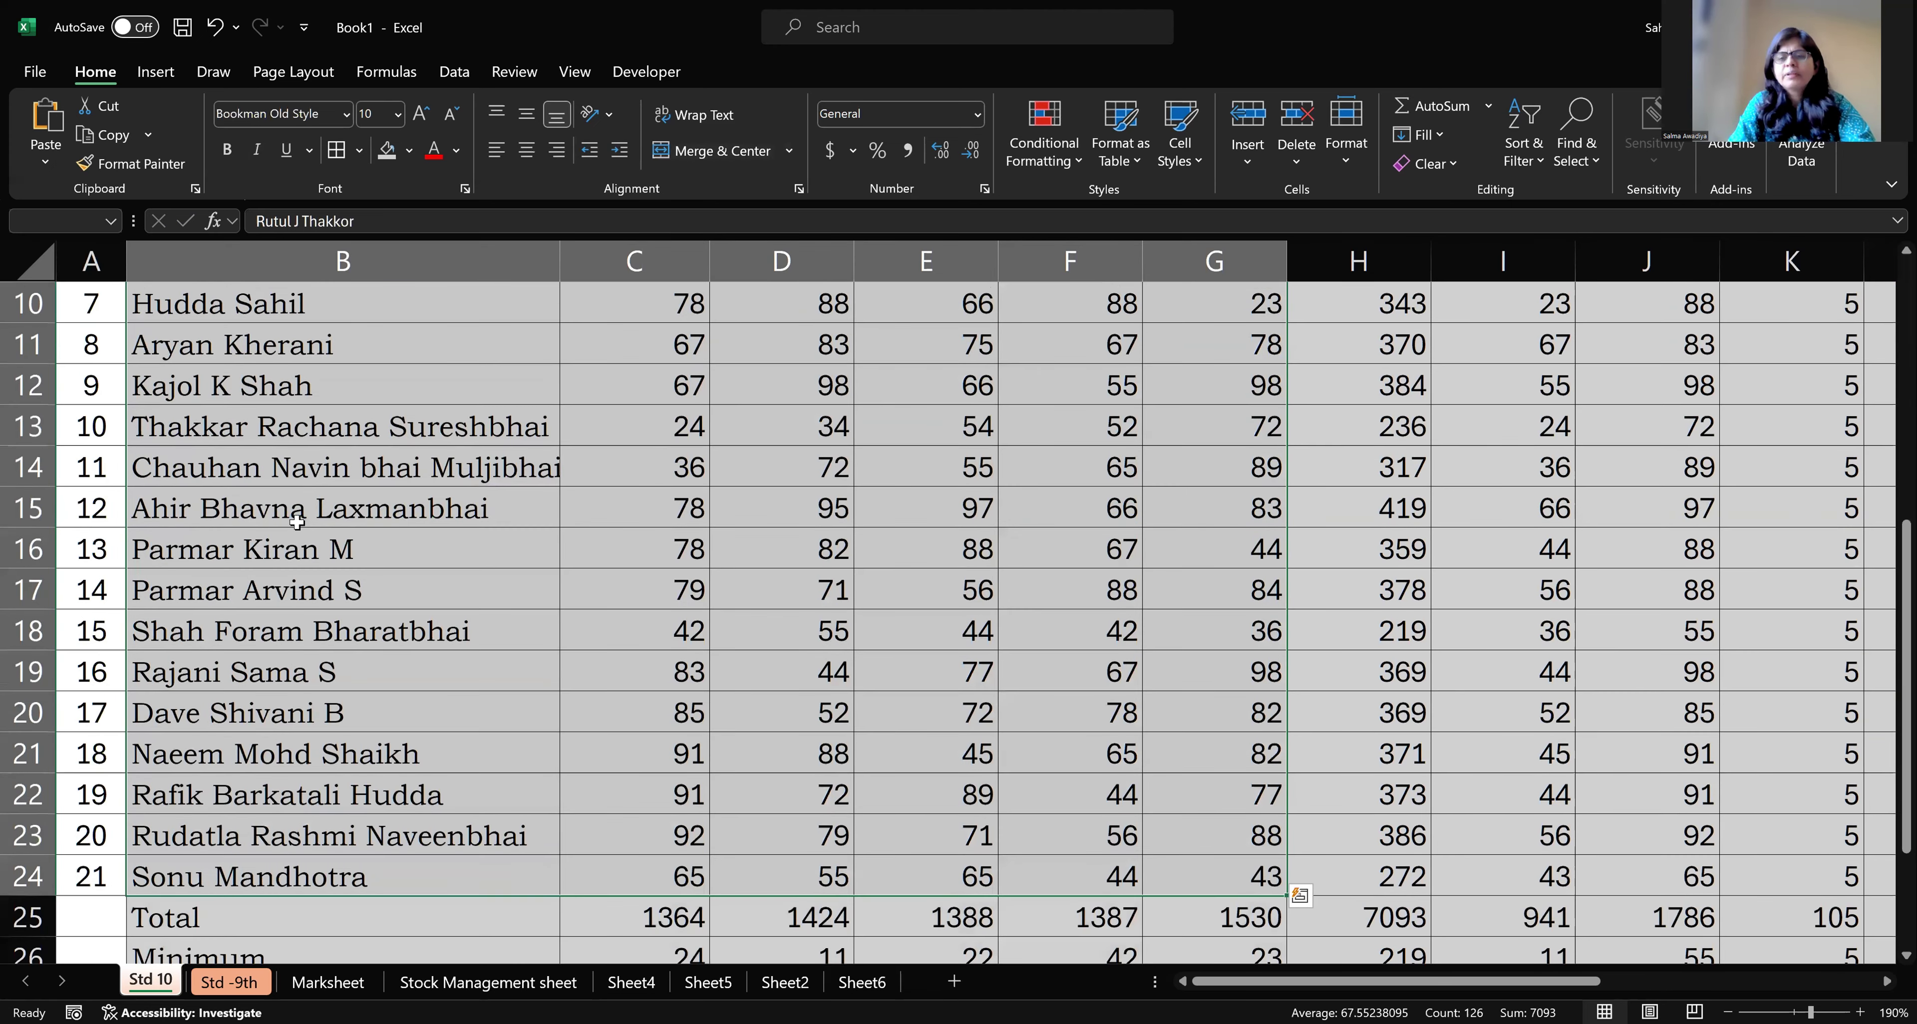
{"action": "scroll", "coordinate": [297, 523], "scroll_direction": "up", "scroll_amount": 3}
{"action": "key", "text": "Delete"}
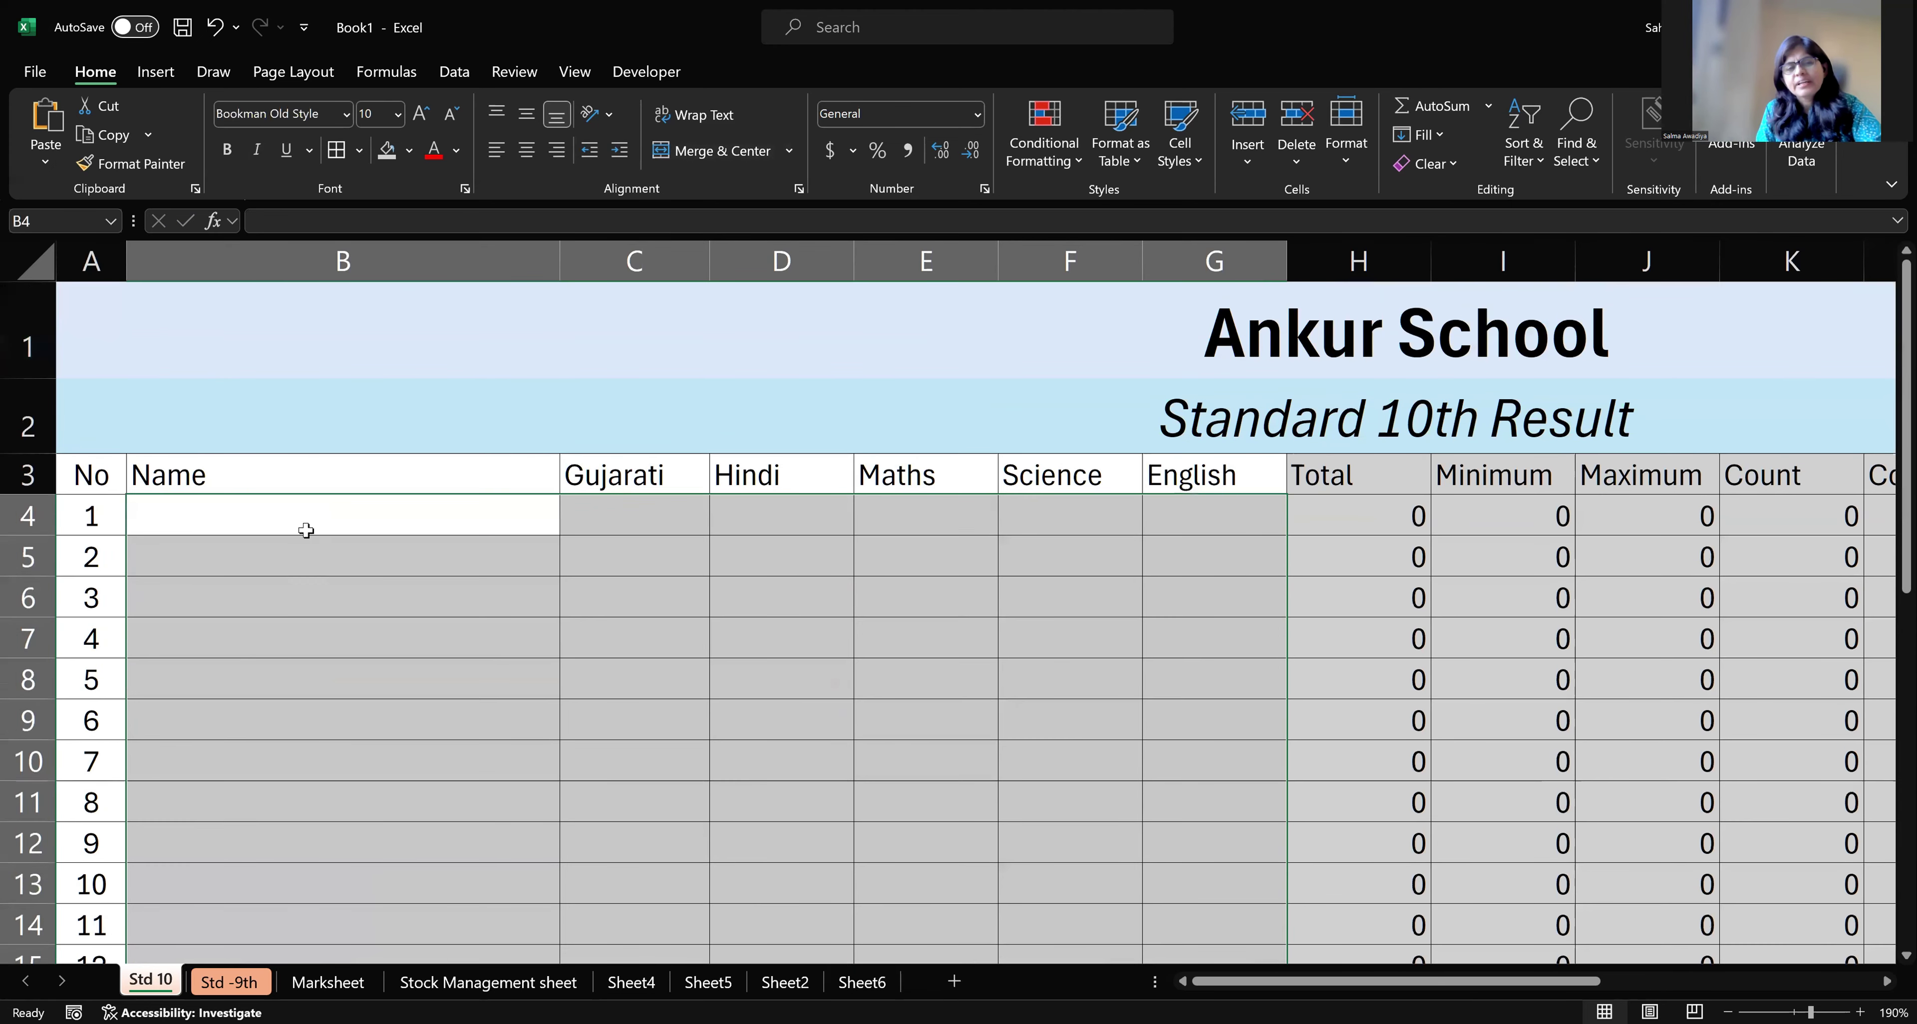
Step: Enter January in B4, narrow column B, and AutoFill month names down to row 24
{"action": "left_click", "coordinate": [314, 530]}
{"action": "type", "text": "Jan"}
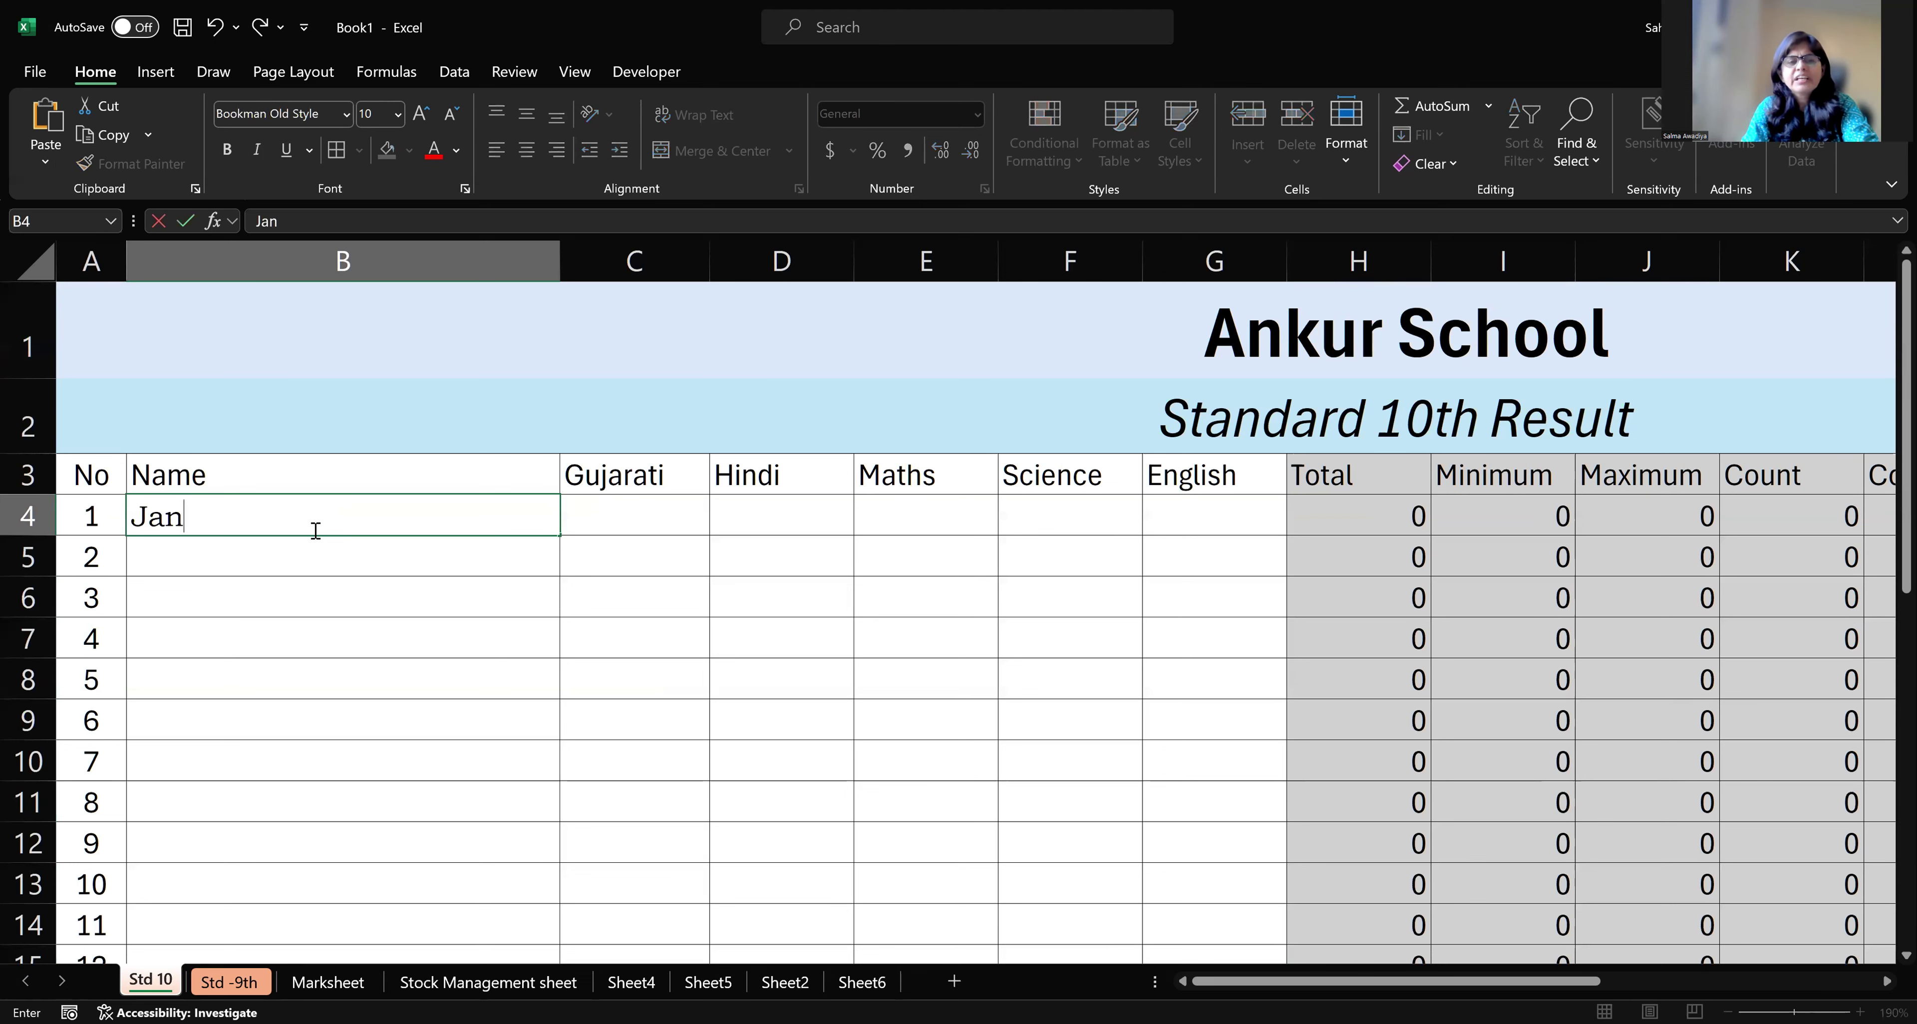
{"action": "type", "text": "uary"}
{"action": "key", "text": "Return"}
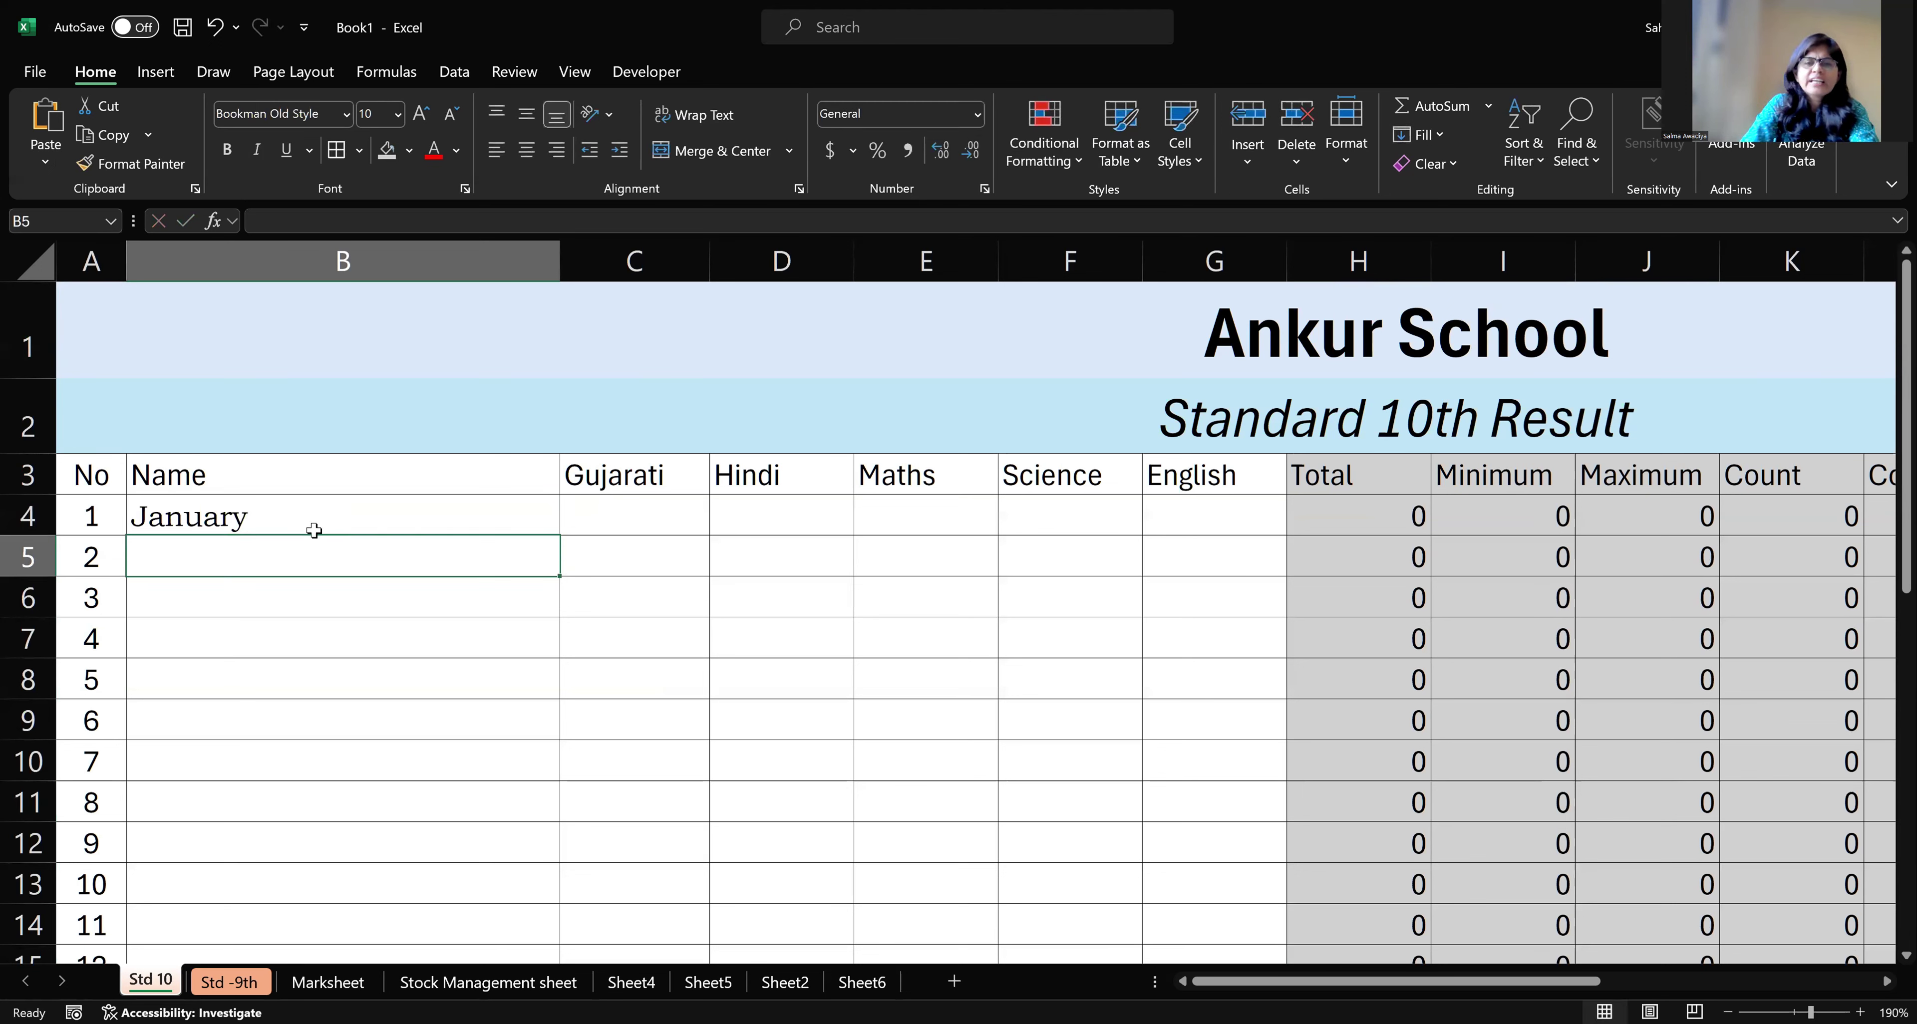
{"action": "left_click", "coordinate": [344, 522]}
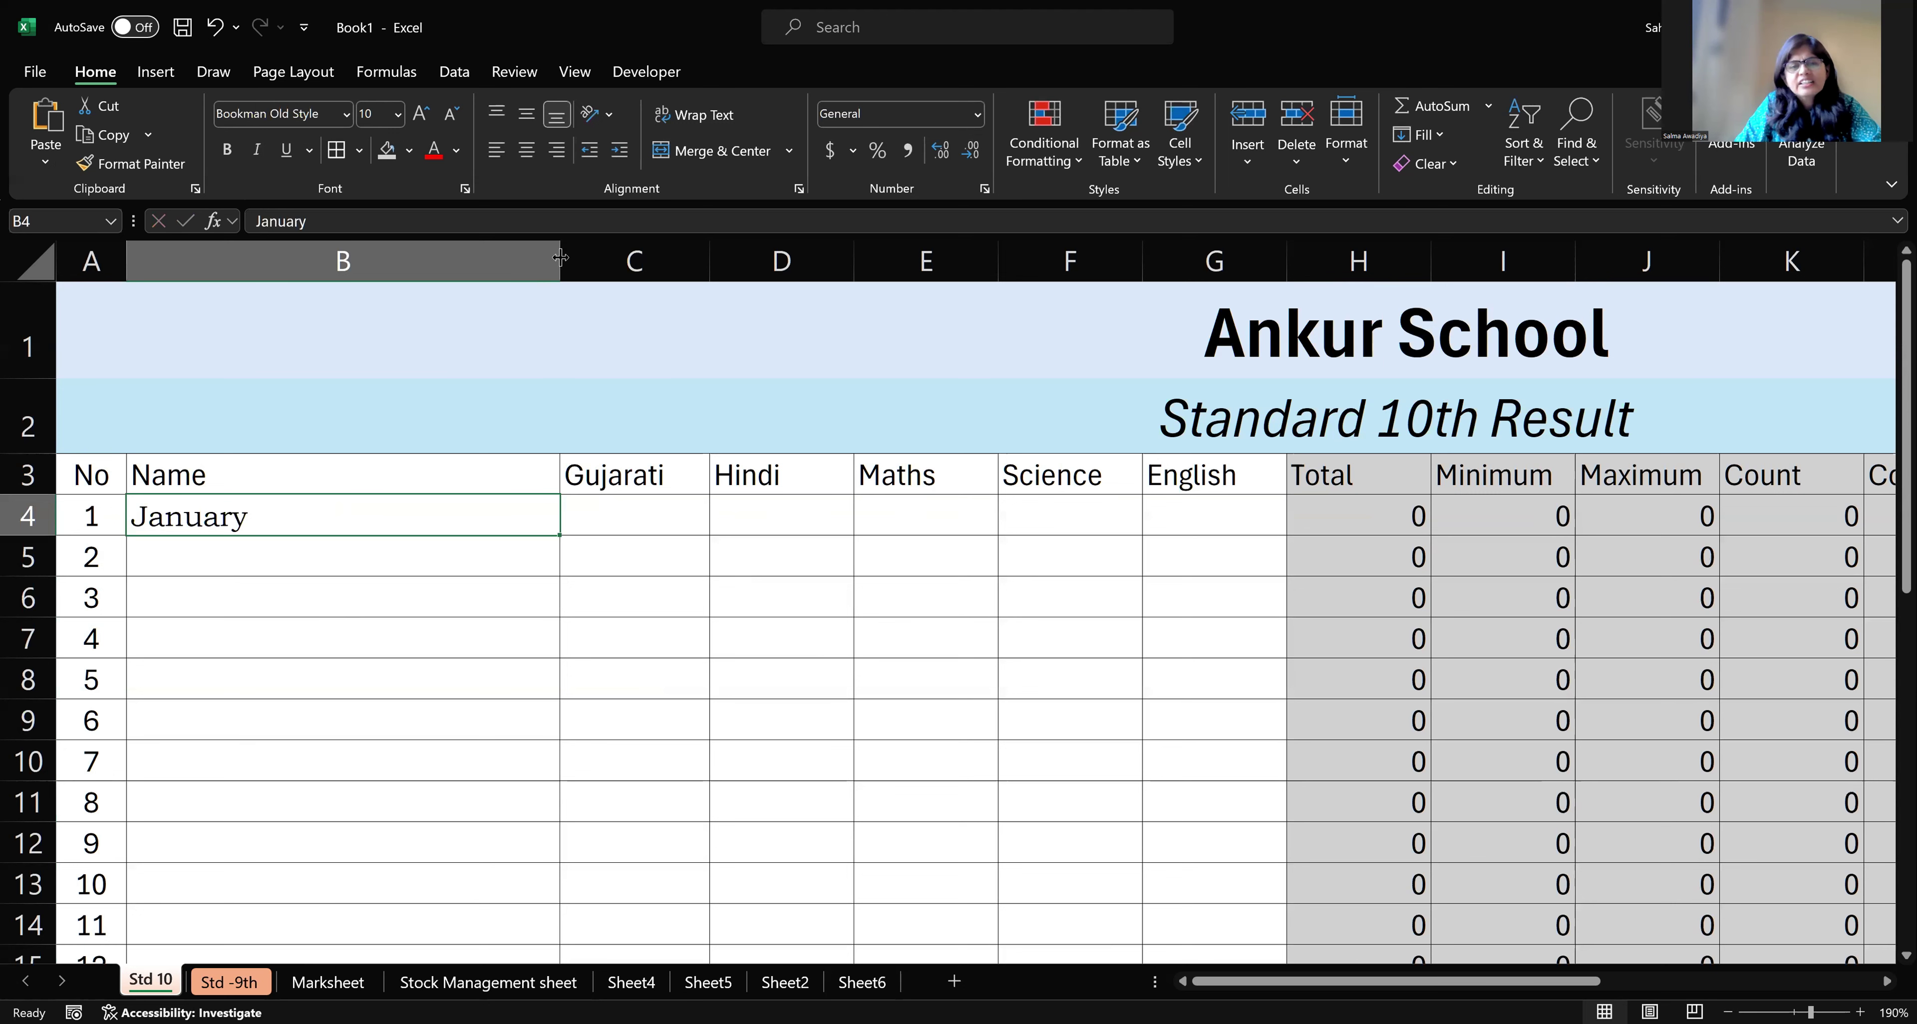
{"action": "key", "text": "ctrl+z"}
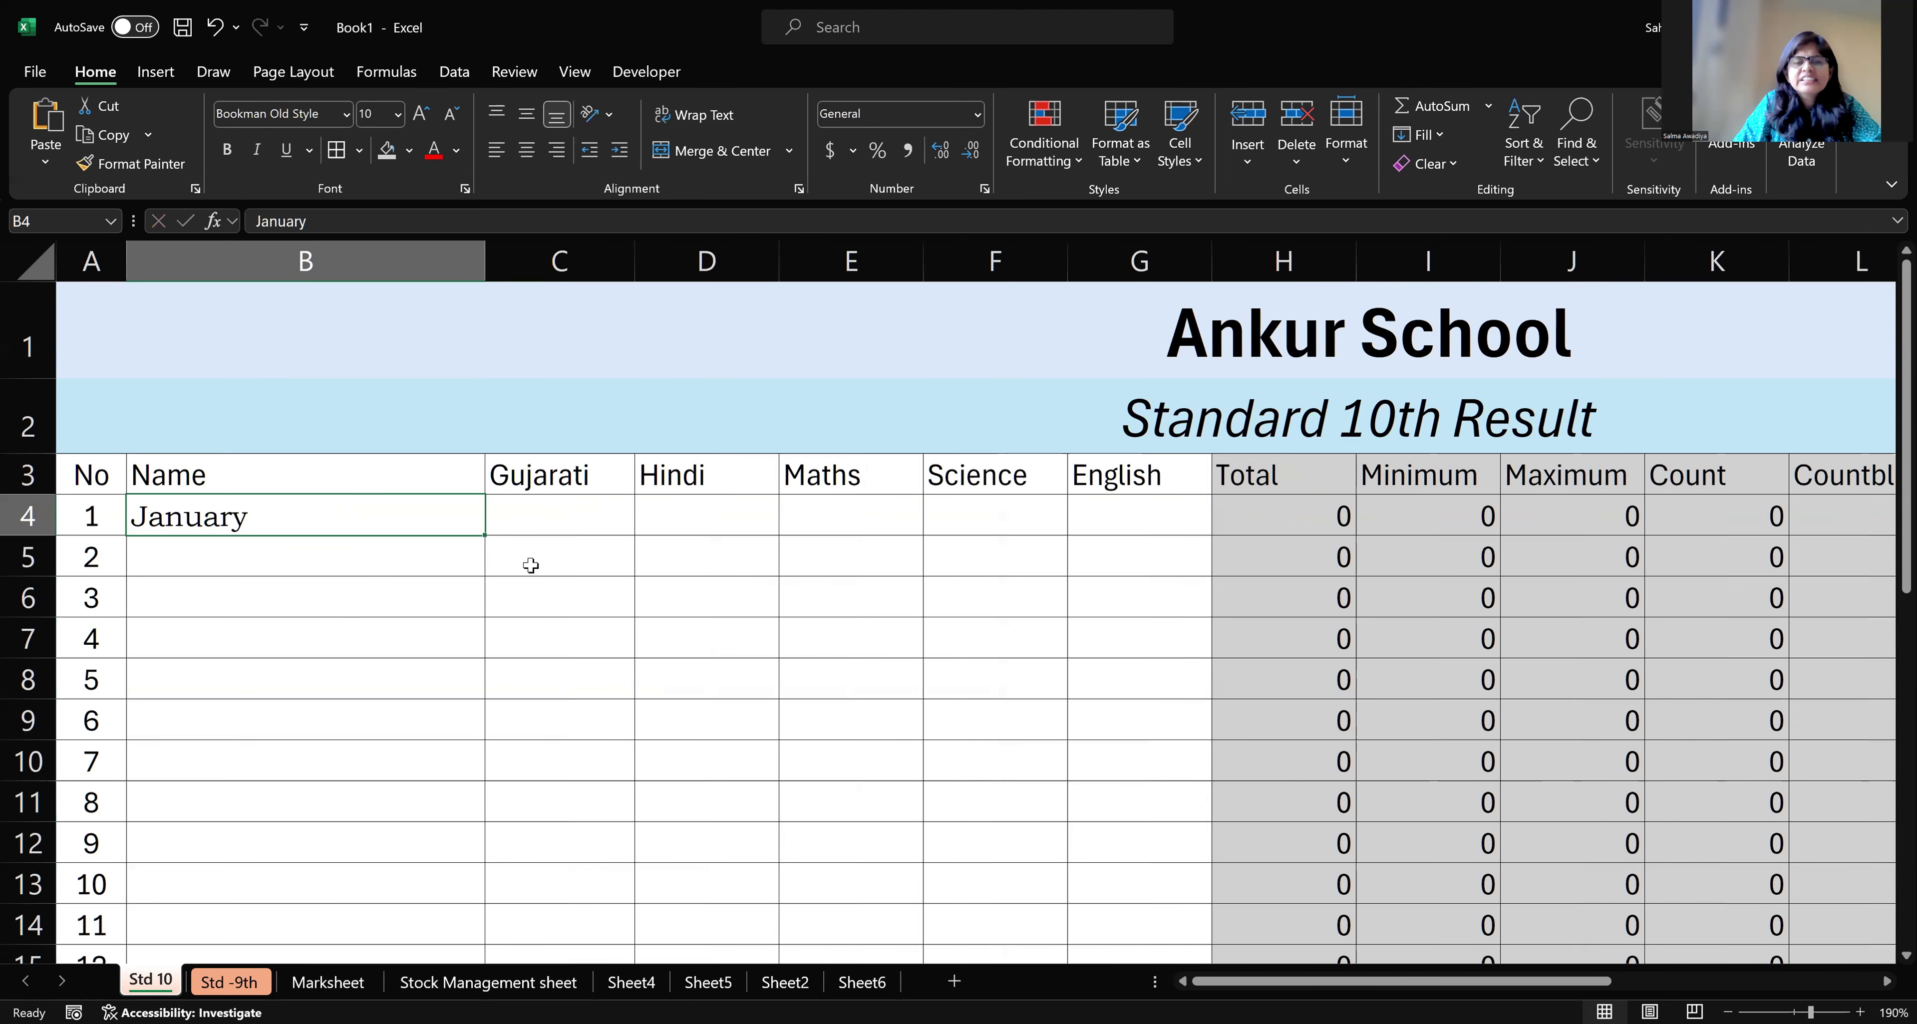
{"action": "double_click", "coordinate": [484, 535]}
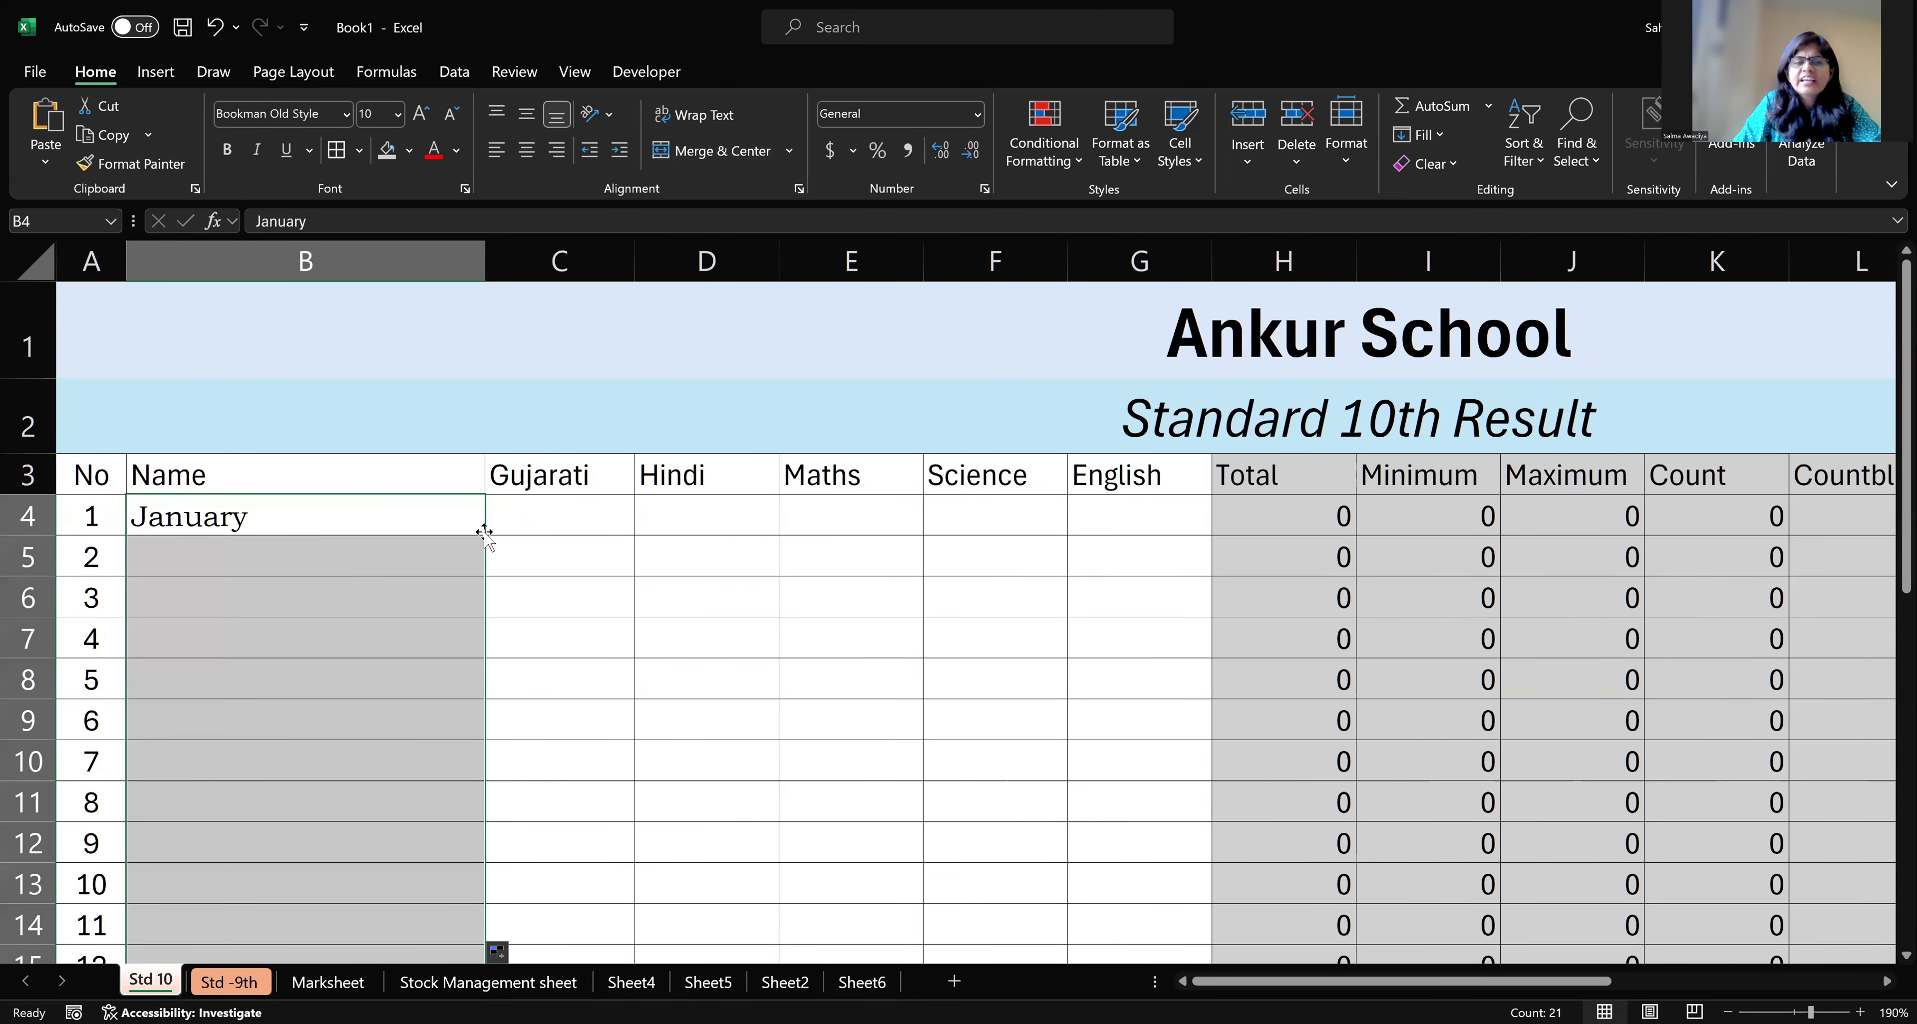
{"action": "scroll", "coordinate": [484, 555], "scroll_direction": "down", "scroll_amount": 1}
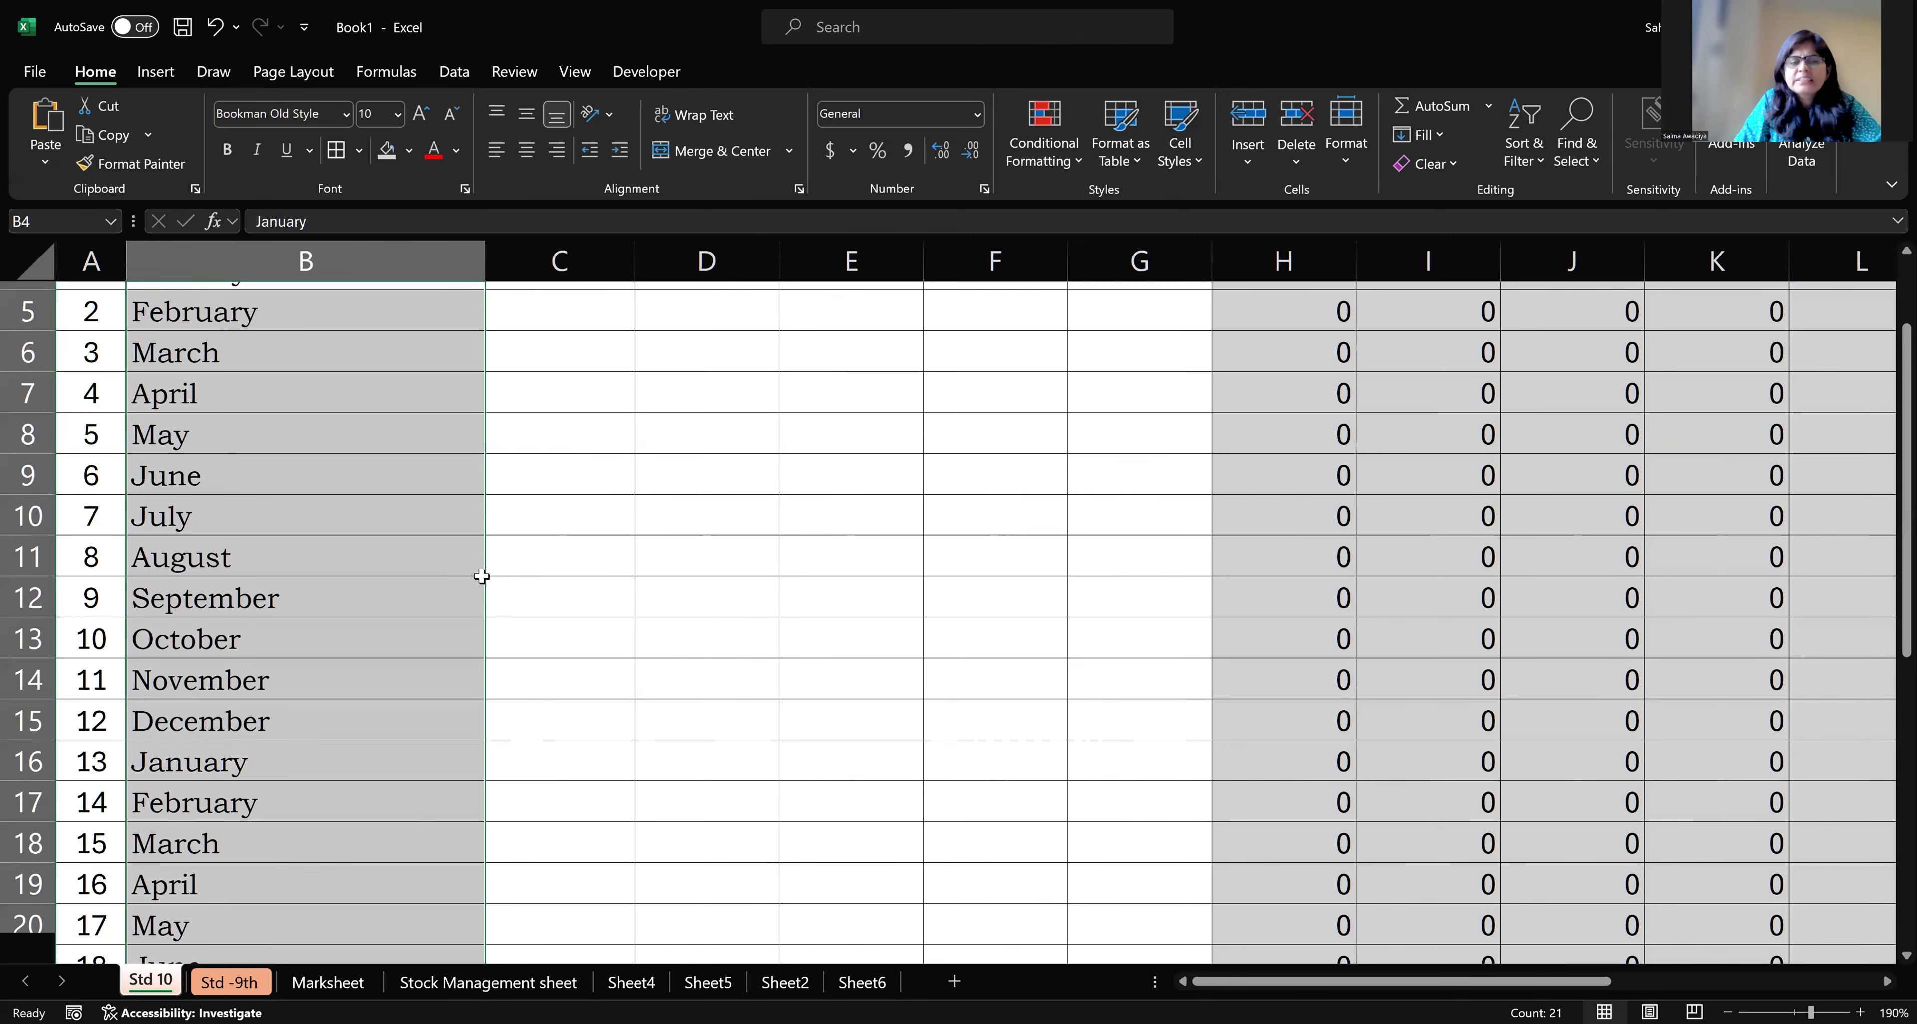
{"action": "scroll", "coordinate": [482, 577], "scroll_direction": "down", "scroll_amount": 1}
{"action": "scroll", "coordinate": [482, 584], "scroll_direction": "down", "scroll_amount": 1}
{"action": "scroll", "coordinate": [482, 585], "scroll_direction": "down", "scroll_amount": 1}
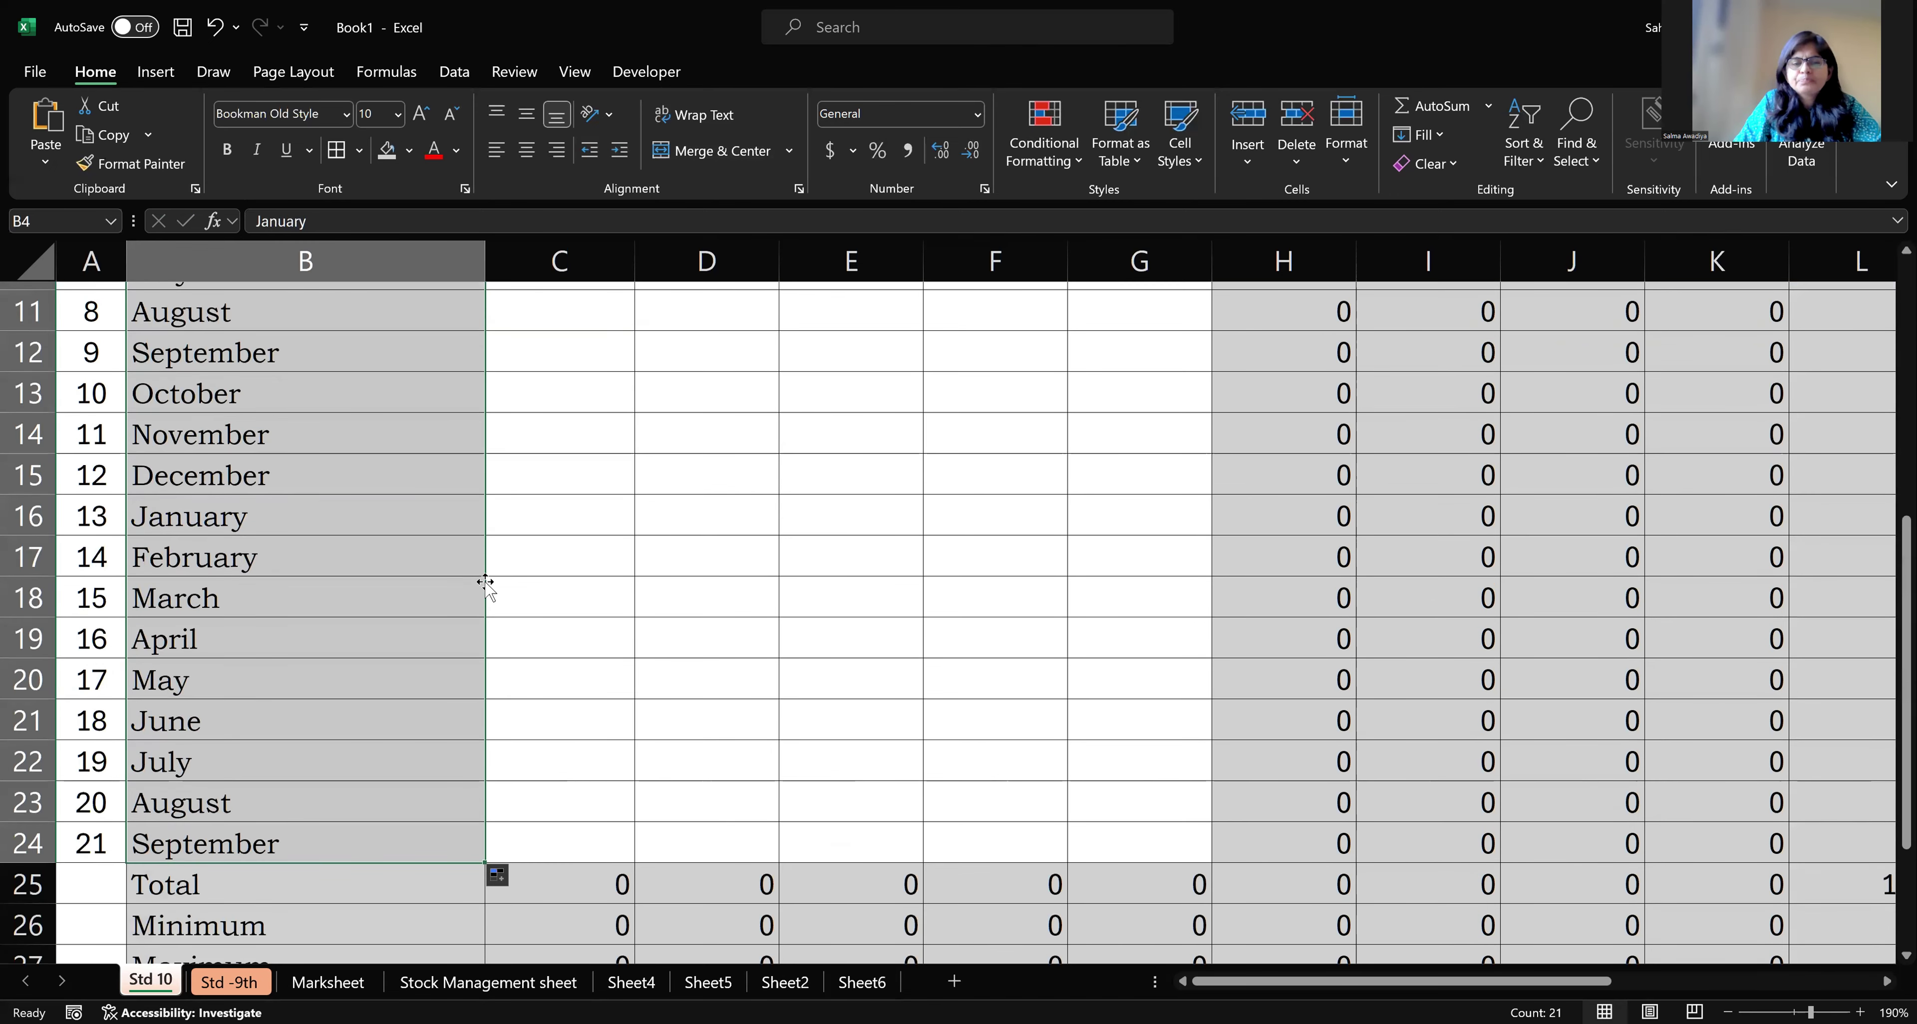
{"action": "scroll", "coordinate": [484, 581], "scroll_direction": "up", "scroll_amount": 3}
{"action": "scroll", "coordinate": [595, 551], "scroll_direction": "up", "scroll_amount": 1}
{"action": "left_click", "coordinate": [580, 521]}
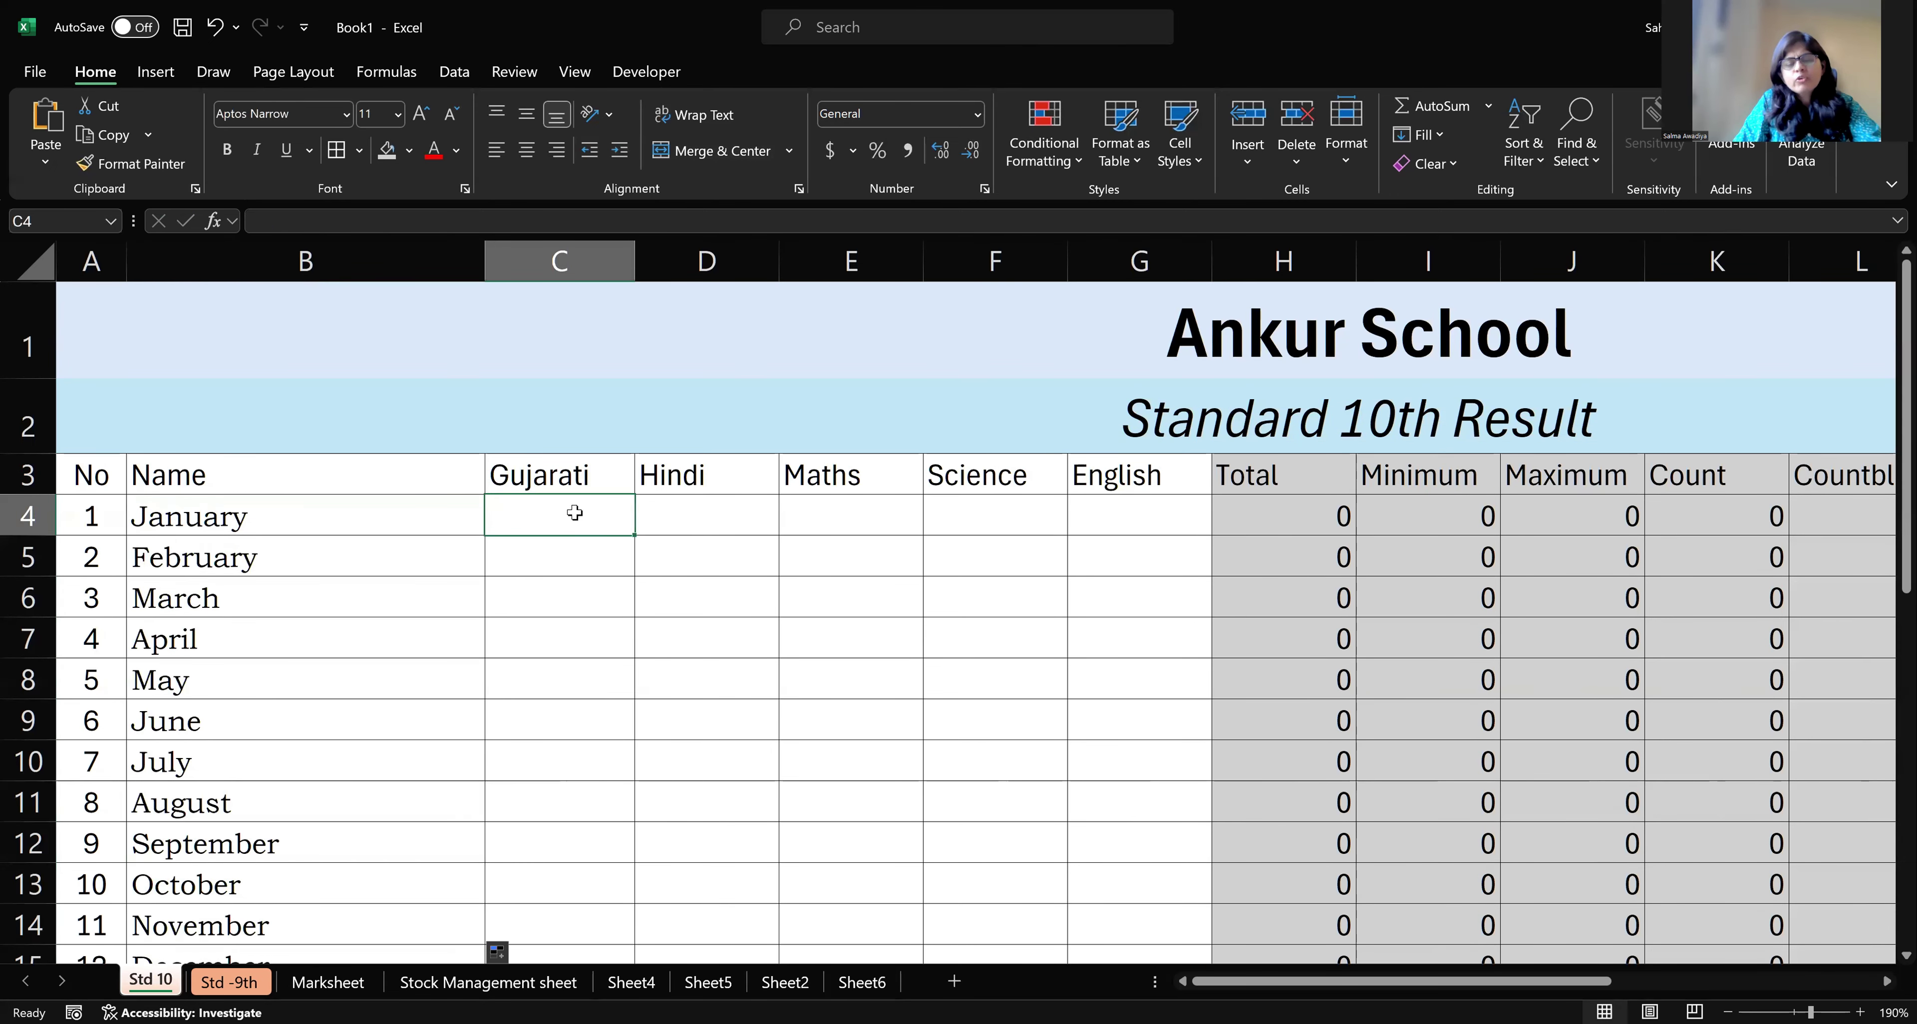
Step: Enter January's marks 67, 98, 99, 43 and 22 across C4:G4
{"action": "type", "text": "67"}
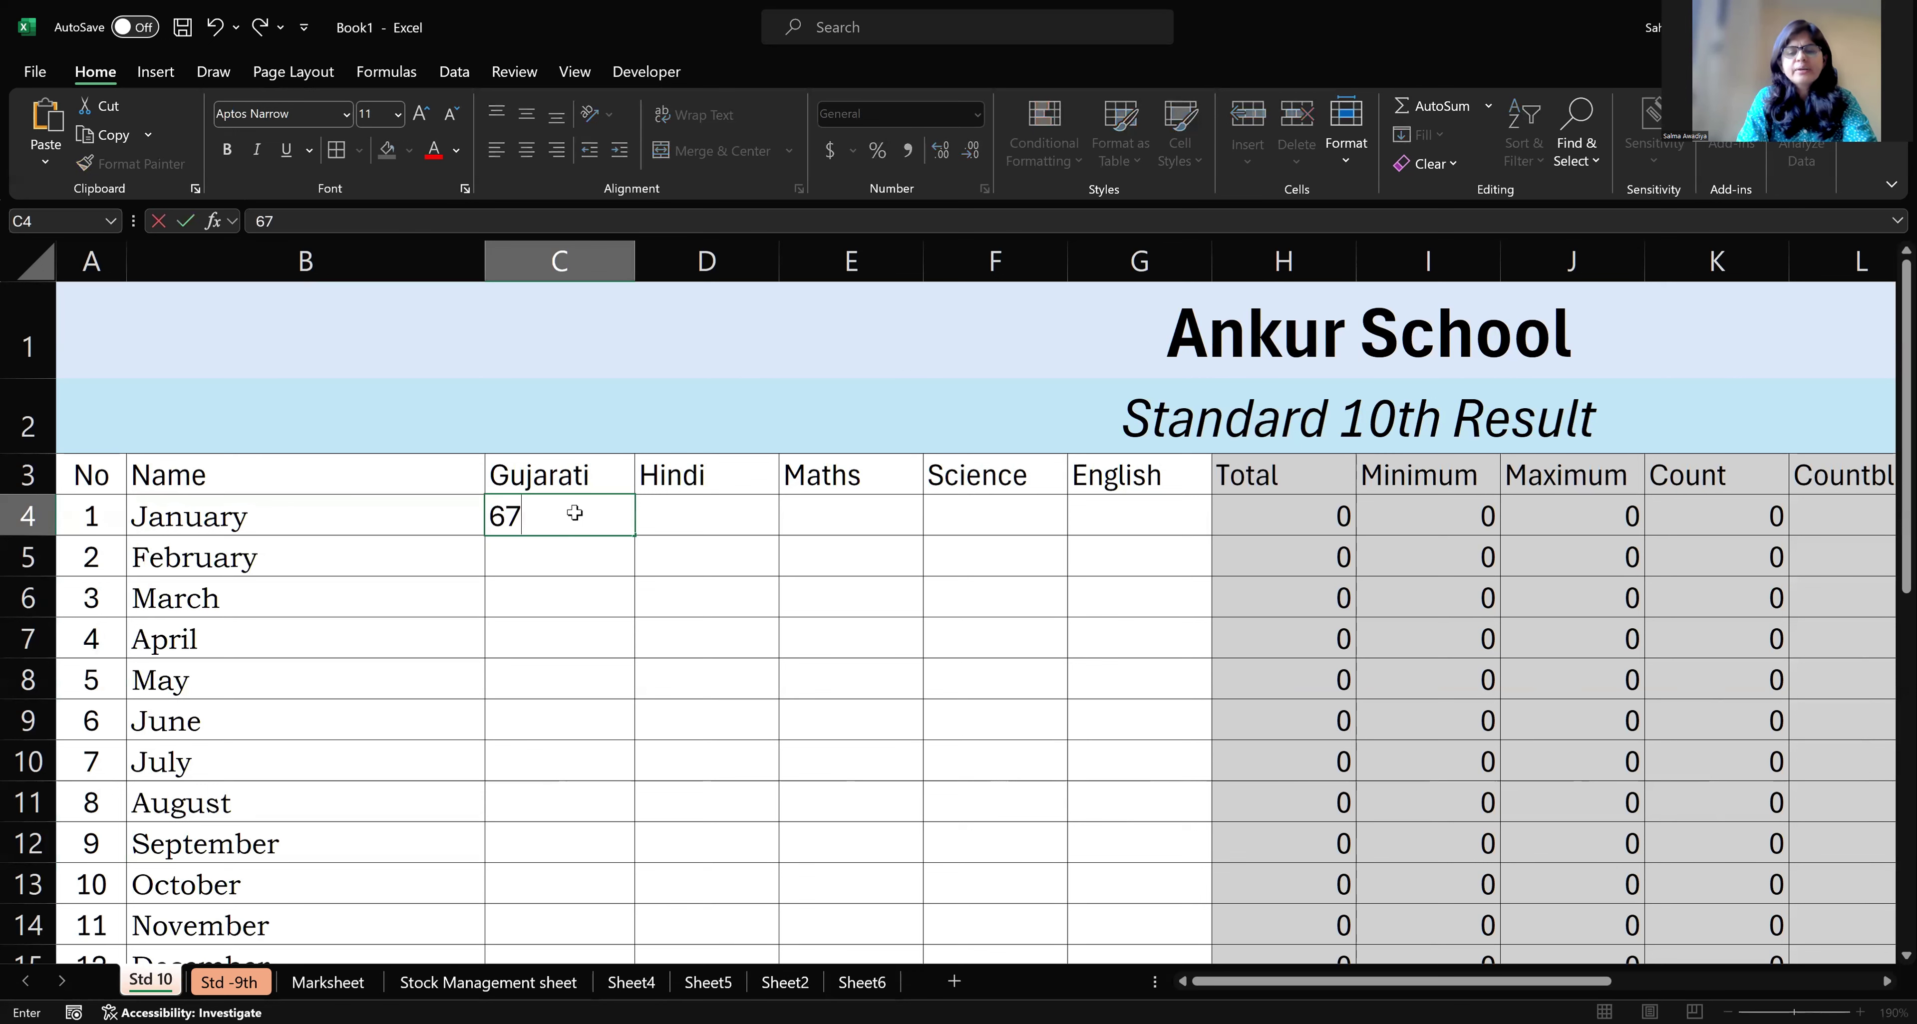
{"action": "key", "text": "Tab"}
{"action": "type", "text": "98"}
{"action": "key", "text": "Tab"}
{"action": "type", "text": "99"}
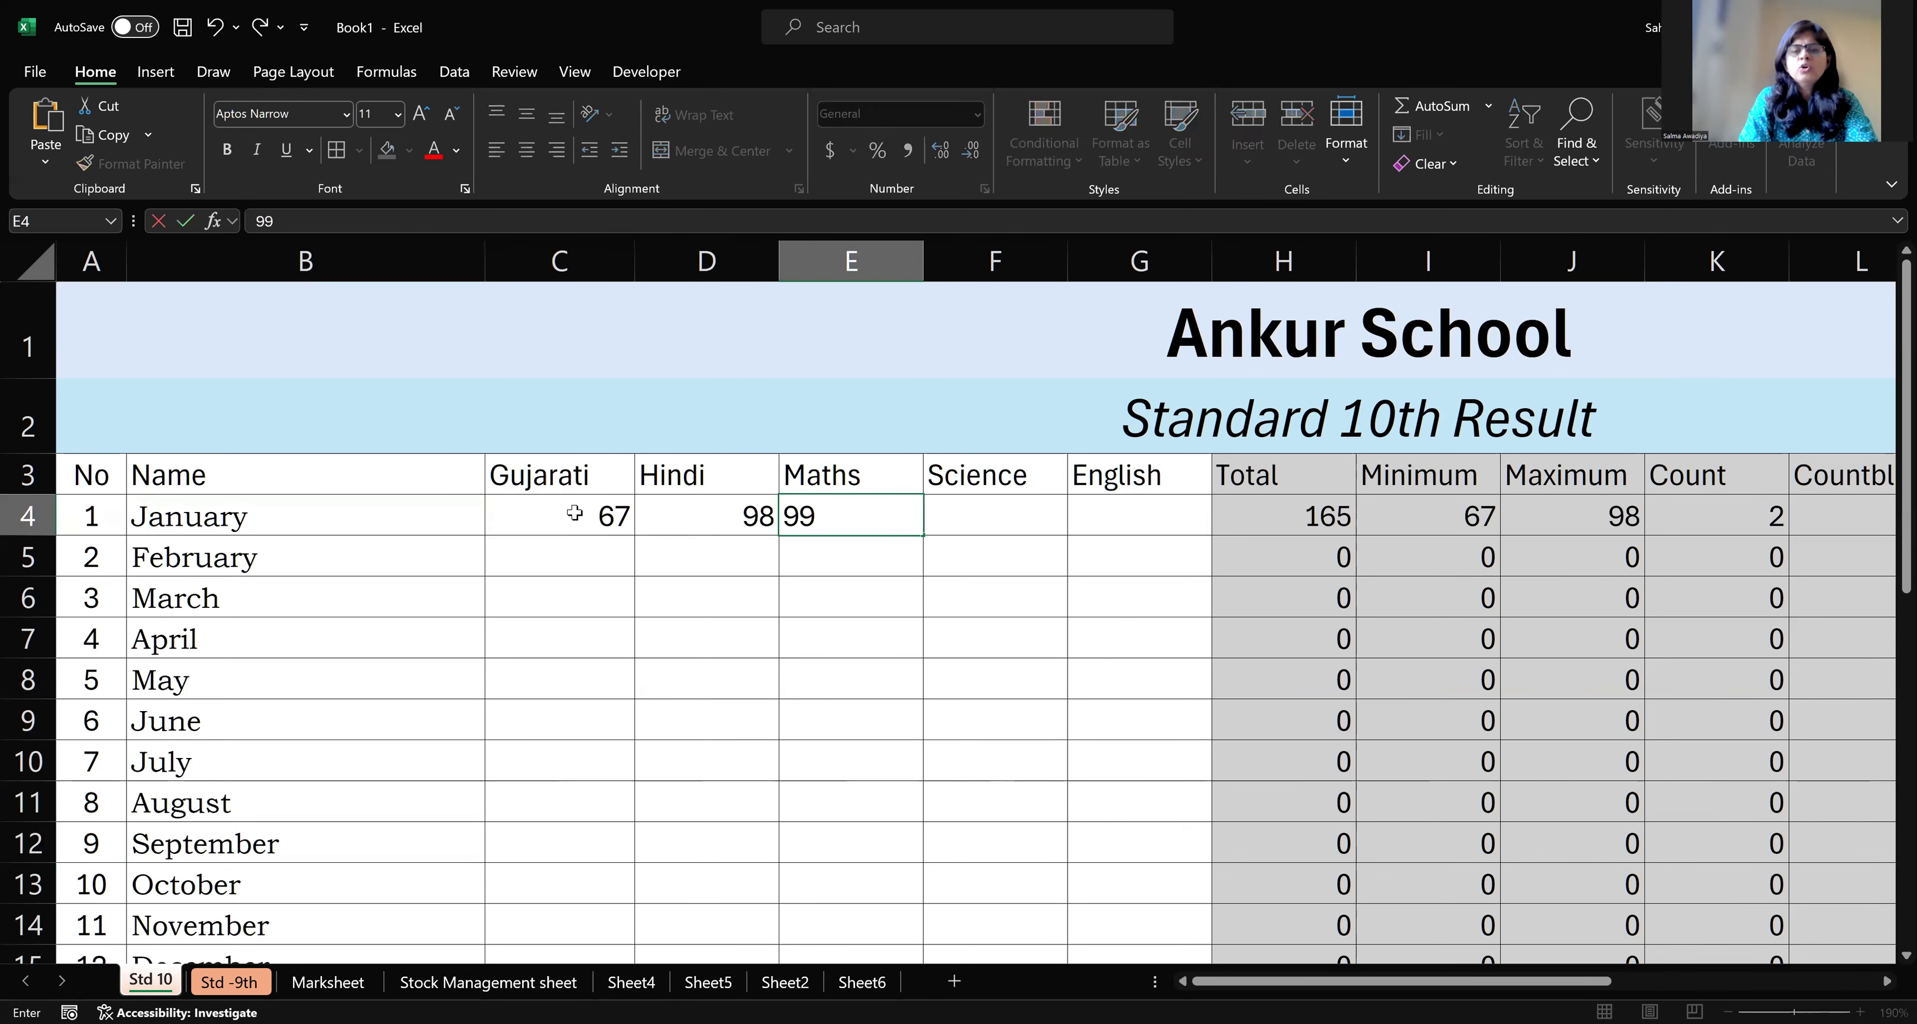
{"action": "key", "text": "Tab"}
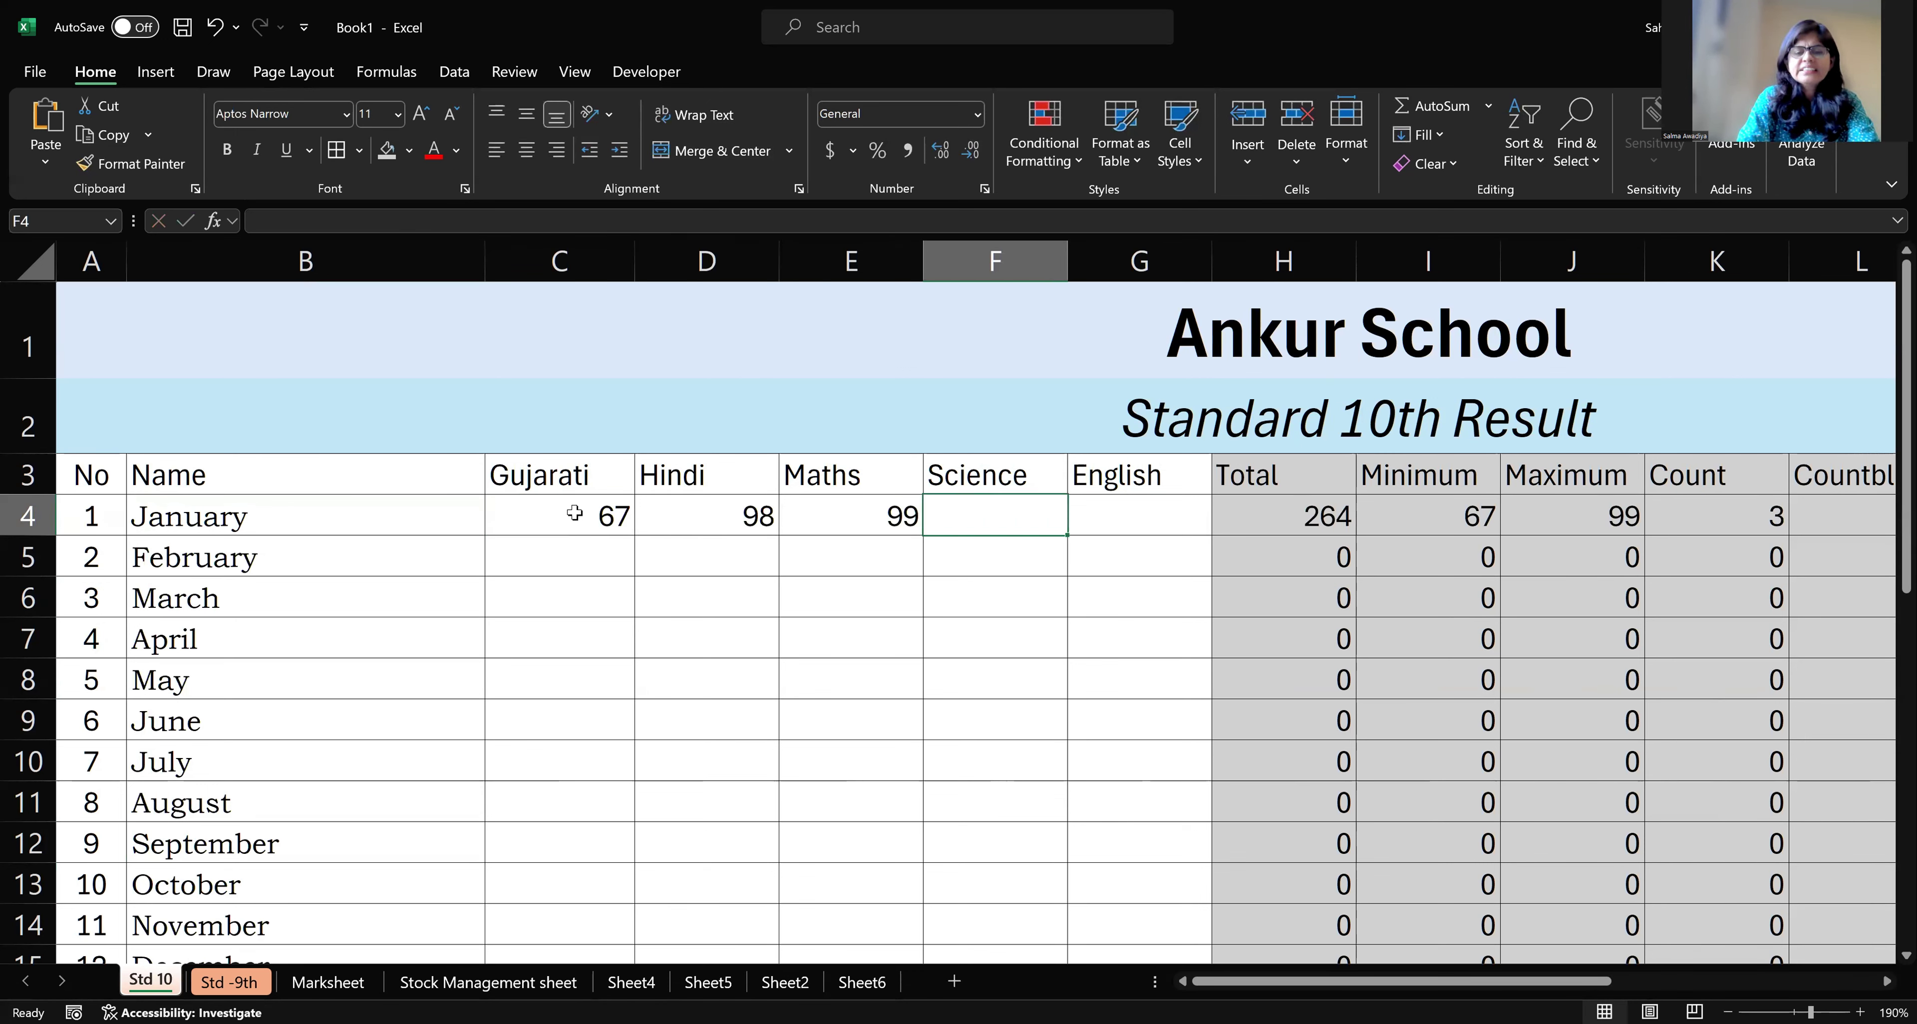
{"action": "type", "text": "43"}
{"action": "key", "text": "Tab"}
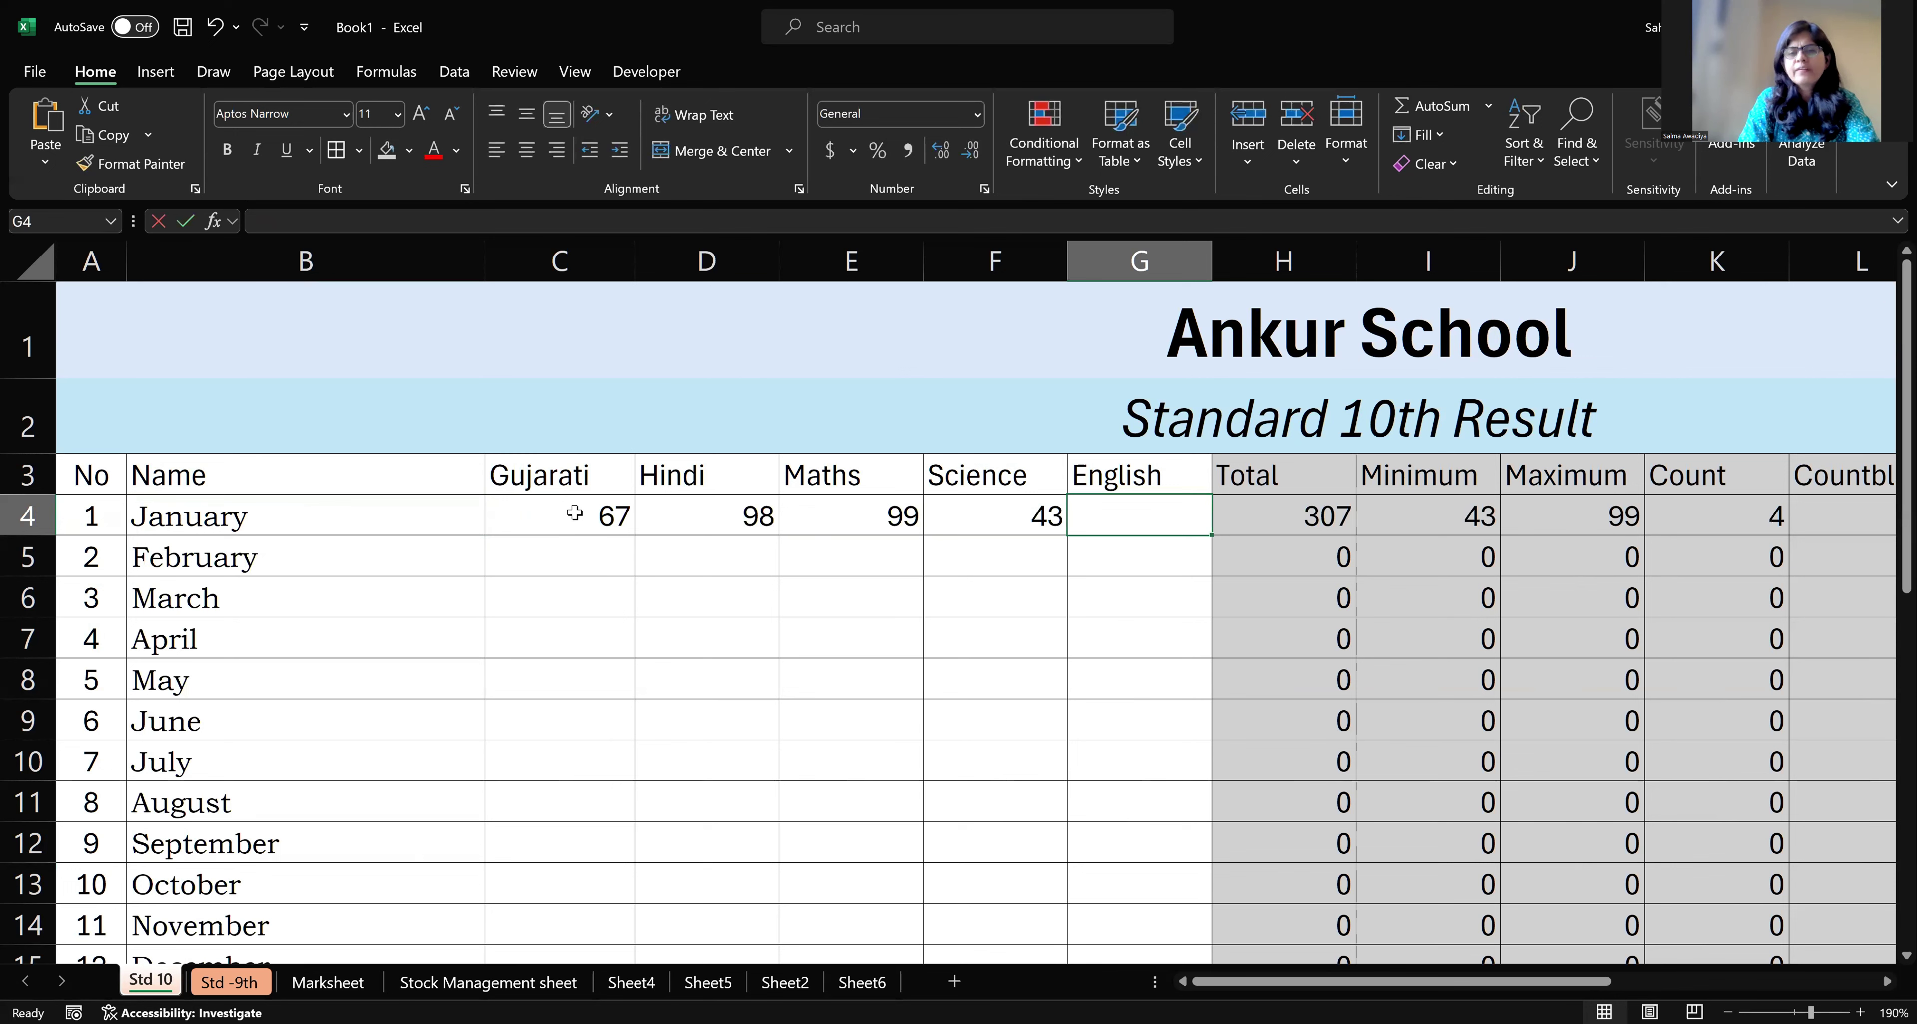
{"action": "type", "text": "22"}
{"action": "key", "text": "Return"}
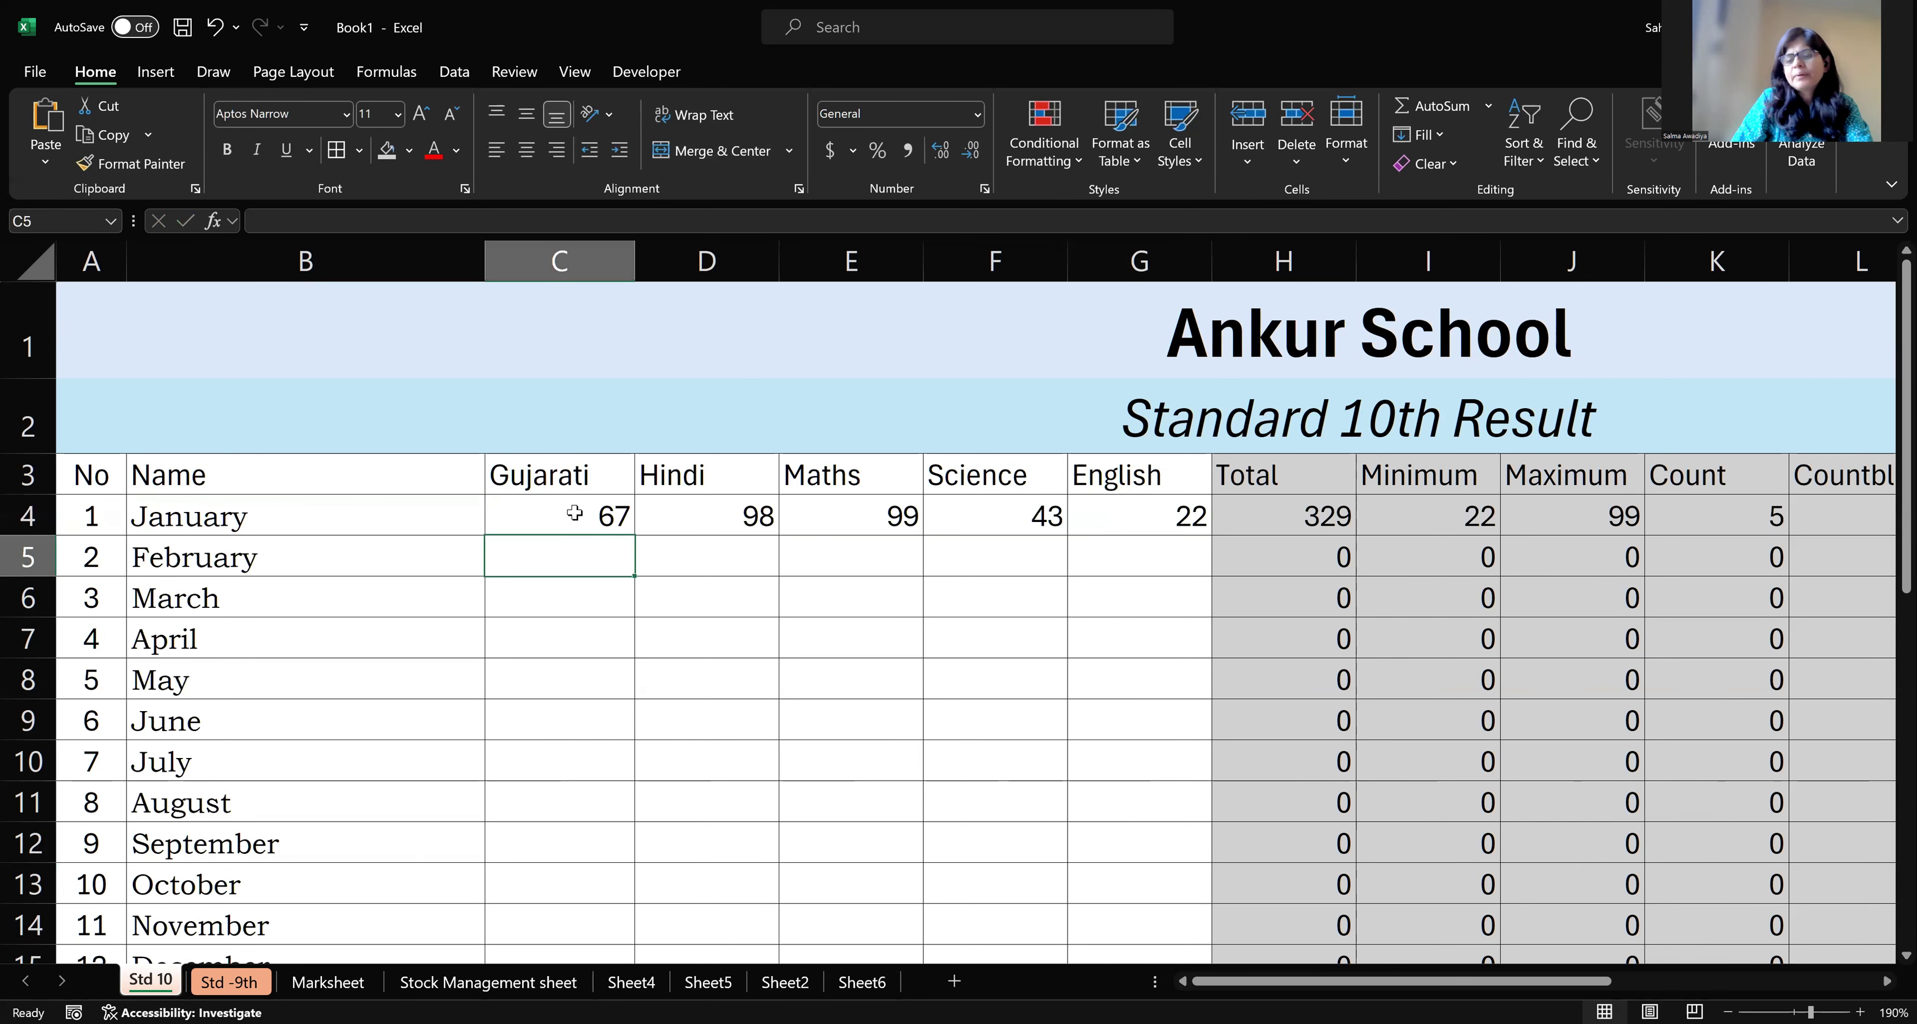
Step: Change January's English mark in G4 from 22 to 55 and check the row's results
{"action": "key", "text": "Right"}
{"action": "key", "text": "Right"}
{"action": "key", "text": "Right"}
{"action": "key", "text": "Right"}
{"action": "key", "text": "Right"}
{"action": "key", "text": "Right"}
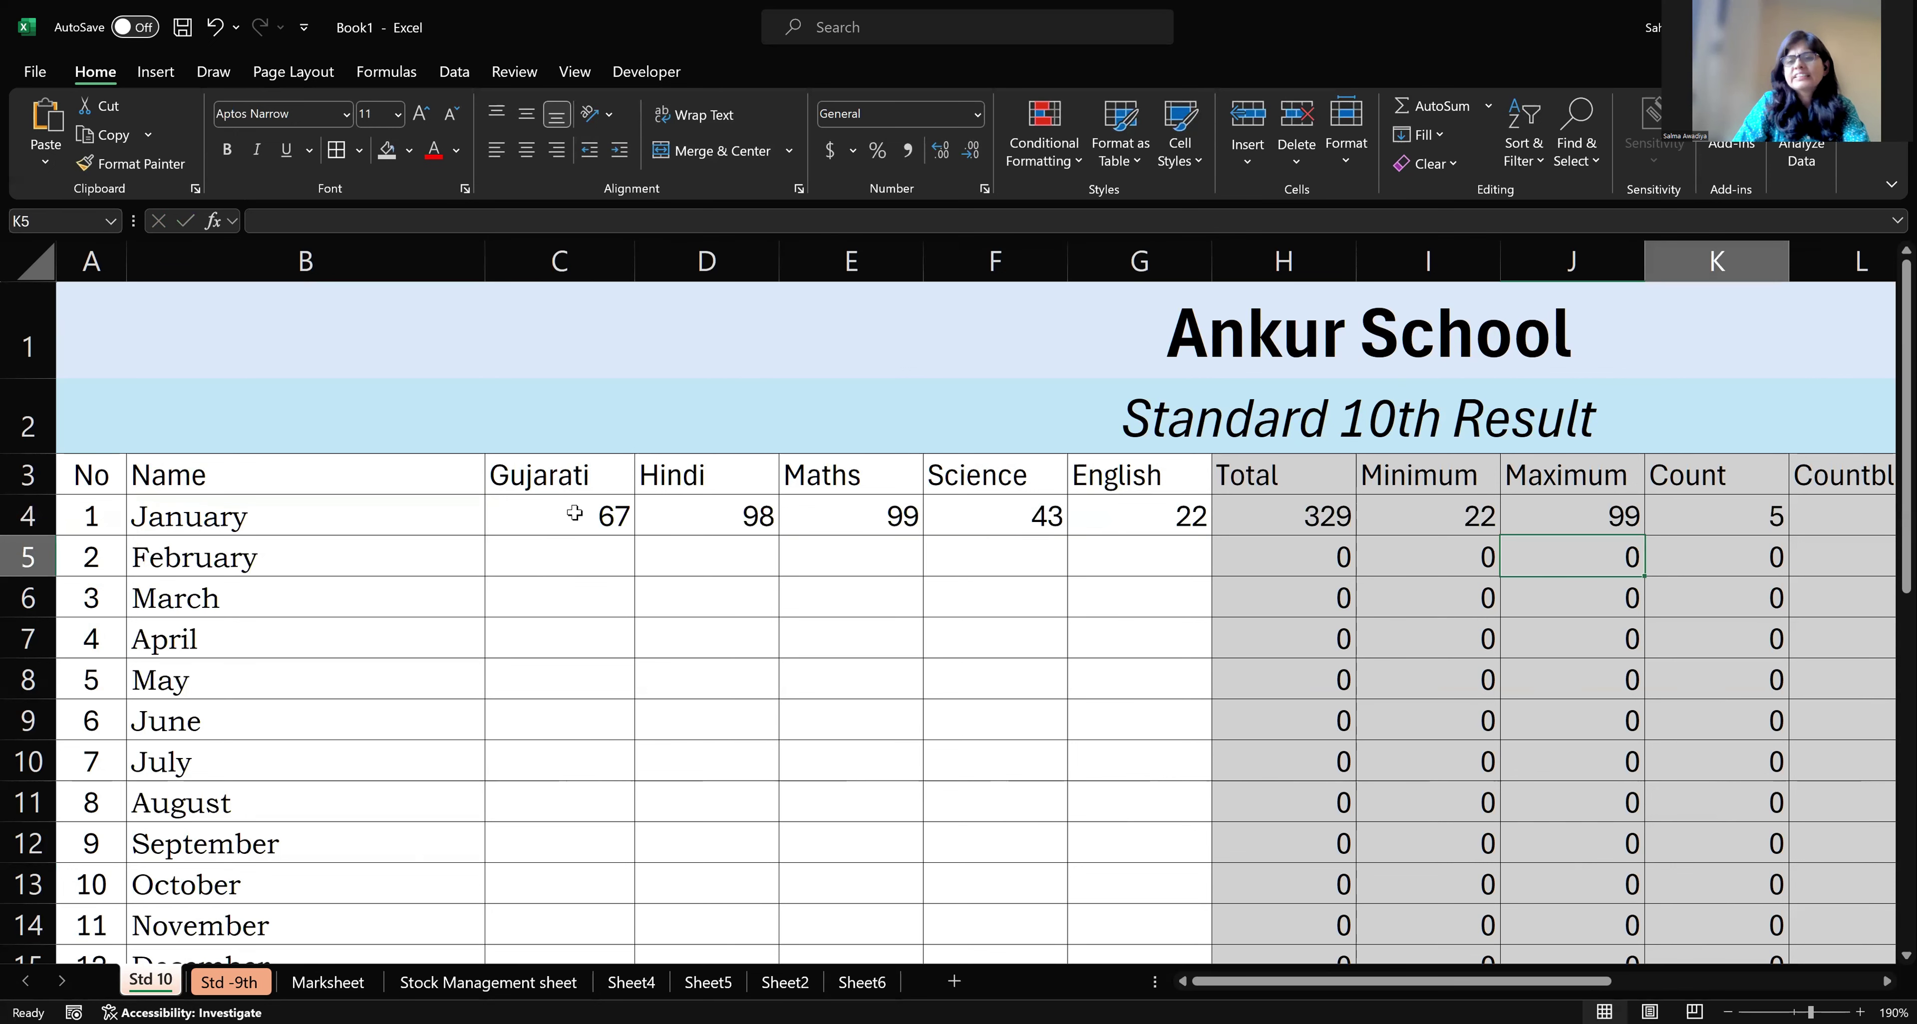
{"action": "key", "text": "Right"}
{"action": "key", "text": "Right"}
{"action": "key", "text": "Right"}
{"action": "key", "text": "Right"}
{"action": "key", "text": "Right"}
{"action": "key", "text": "Right"}
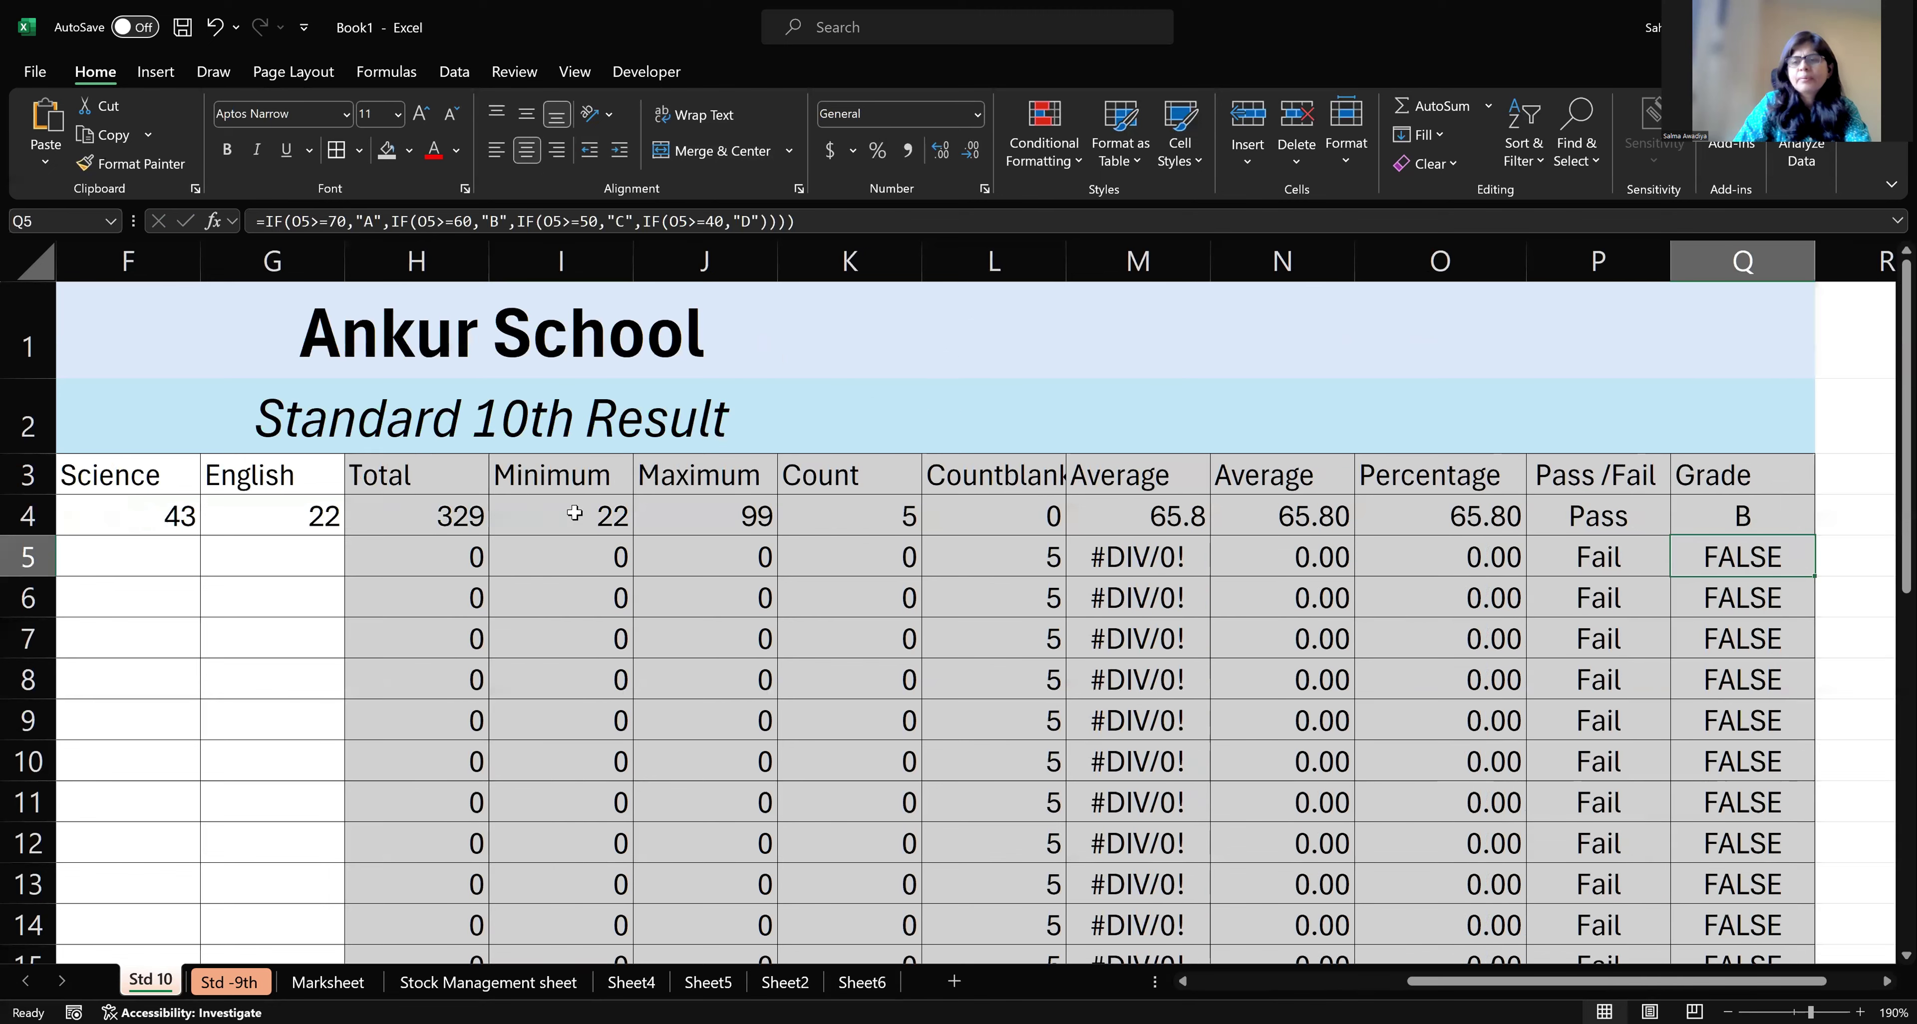
{"action": "key", "text": "Up"}
{"action": "key", "text": "Left"}
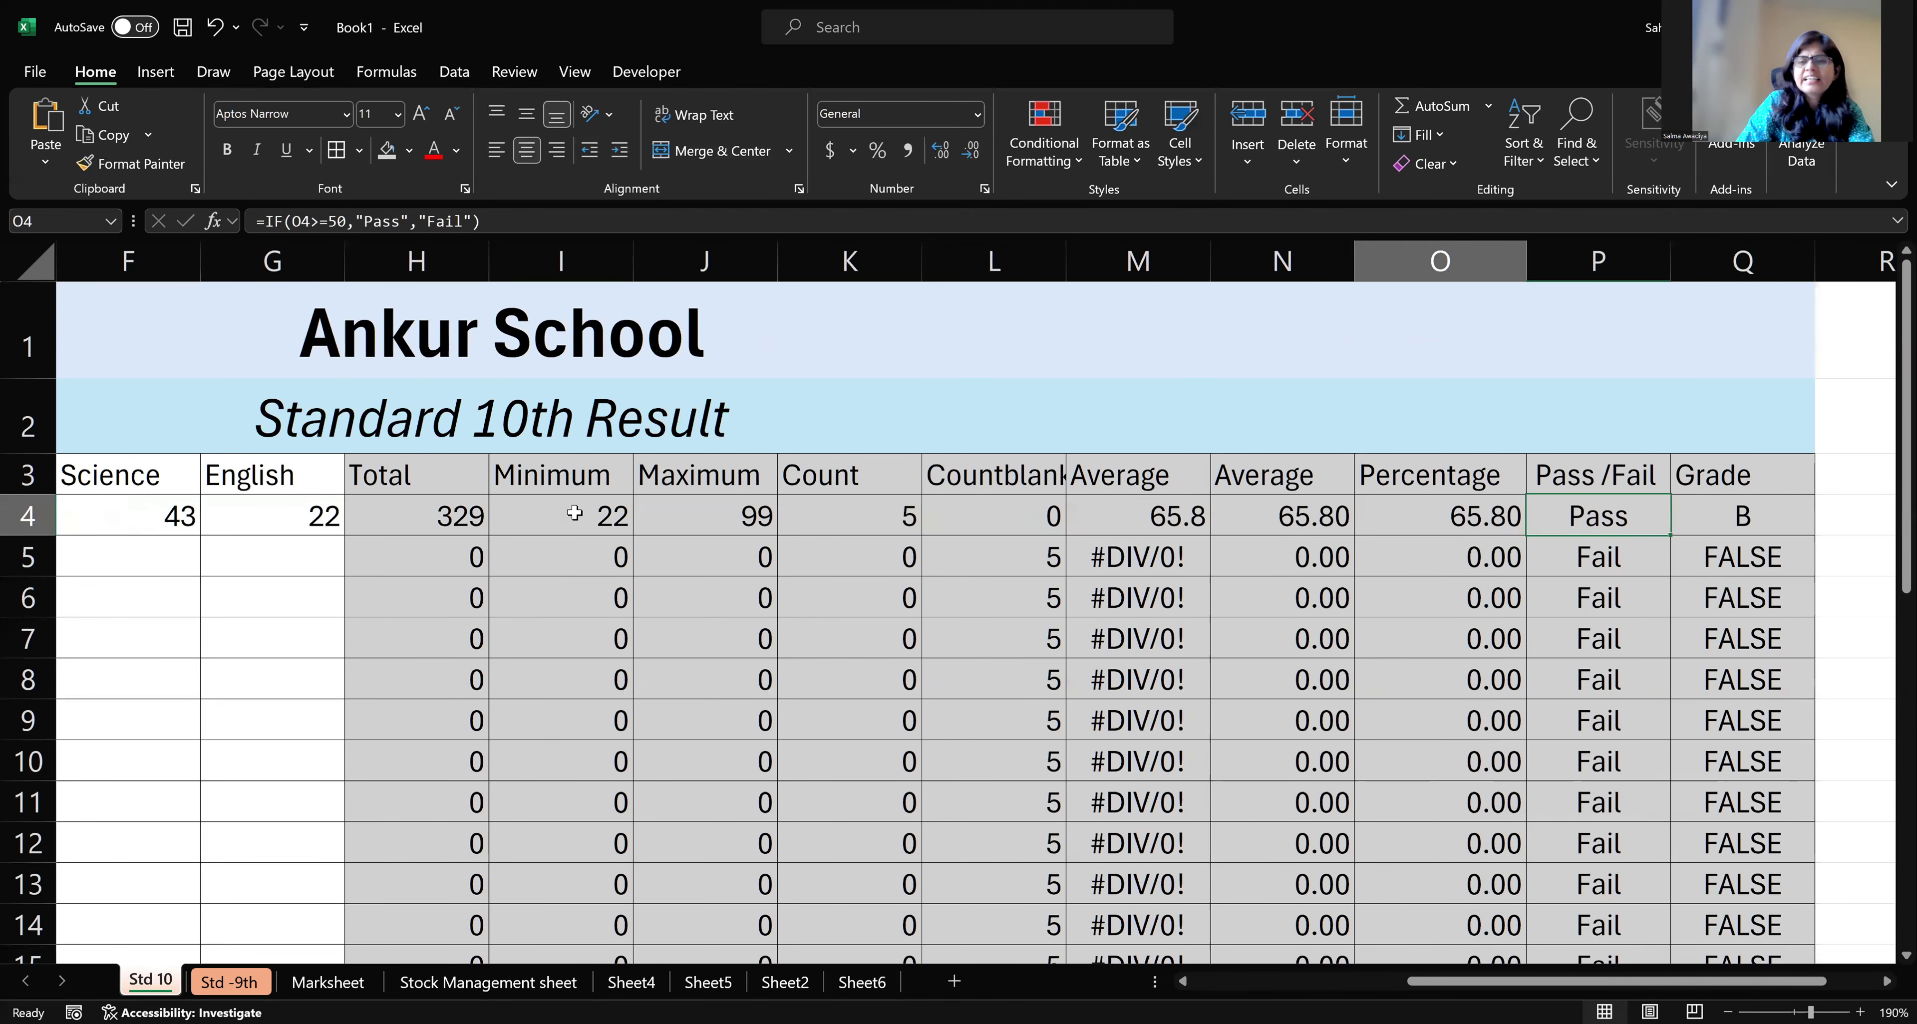
{"action": "key", "text": "Left"}
{"action": "key", "text": "Left"}
{"action": "key", "text": "Left"}
{"action": "key", "text": "Left"}
{"action": "key", "text": "Left"}
{"action": "key", "text": "Left"}
{"action": "key", "text": "Left"}
{"action": "key", "text": "Left"}
{"action": "key", "text": "Left"}
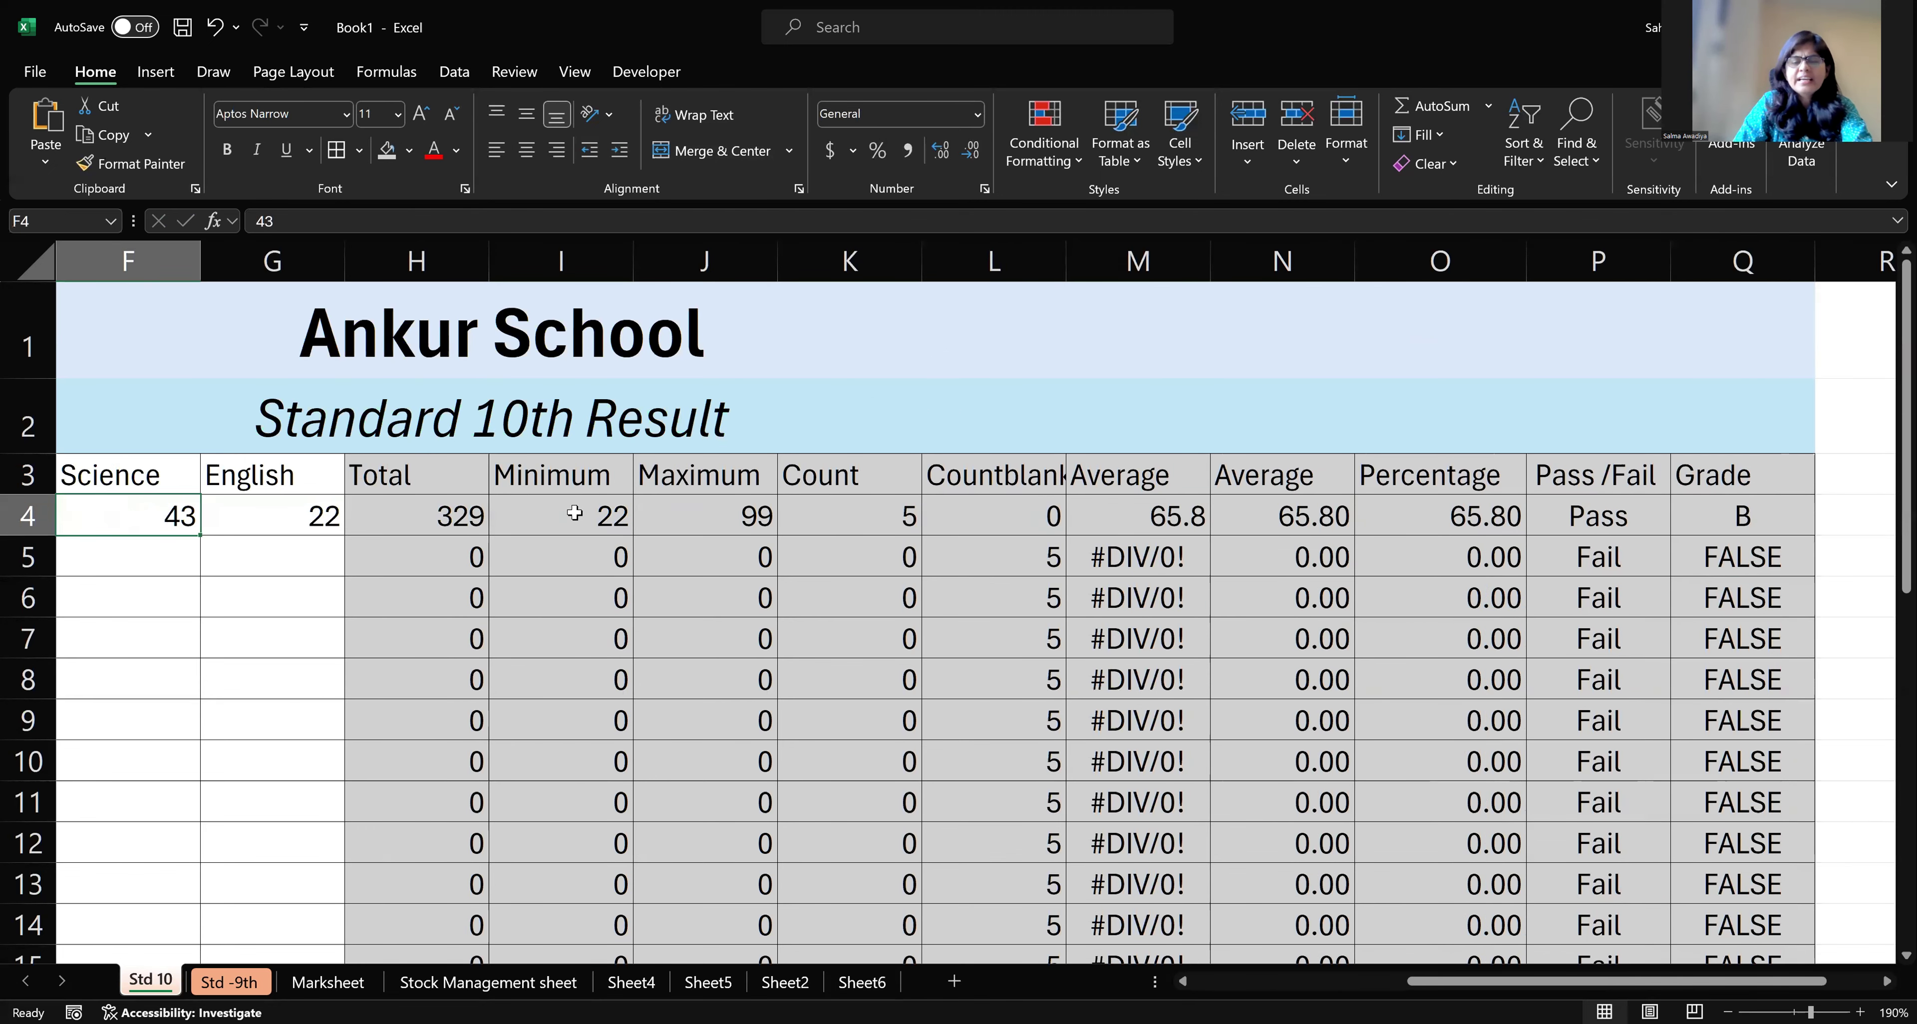
{"action": "key", "text": "Right"}
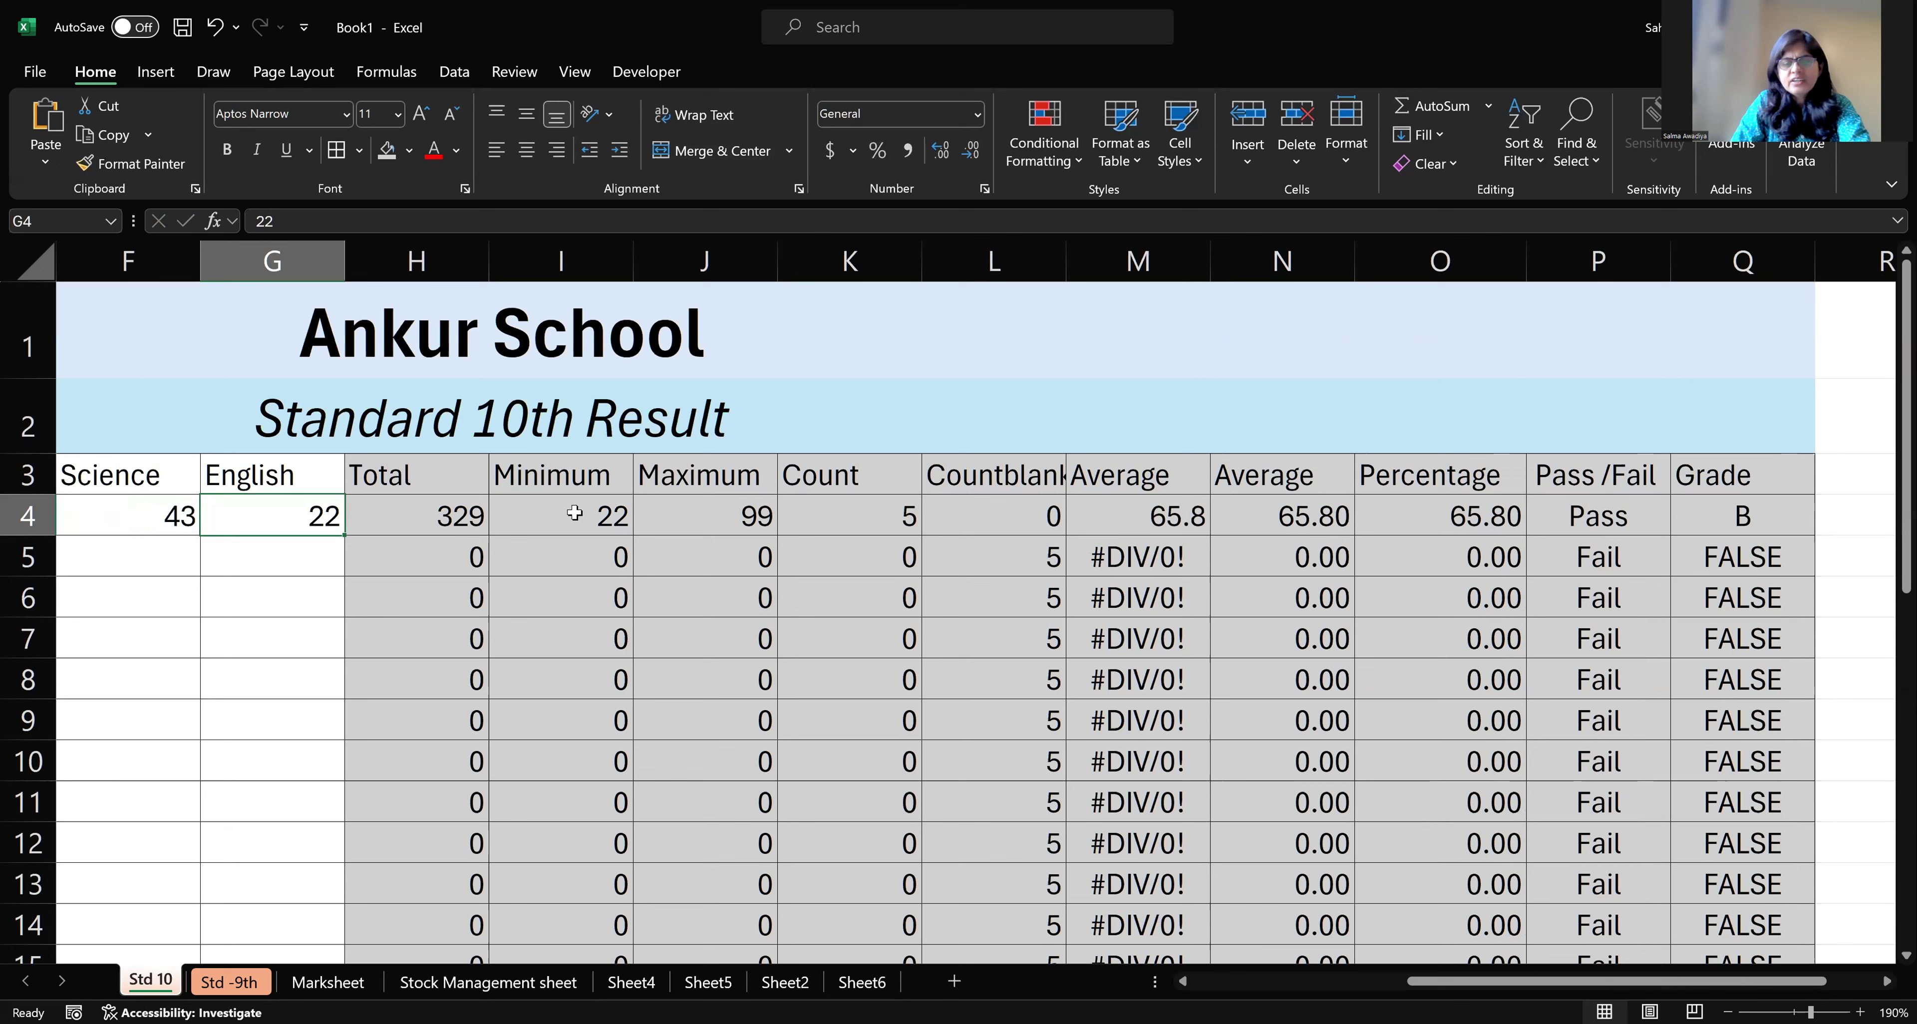
{"action": "type", "text": "55"}
{"action": "key", "text": "Right"}
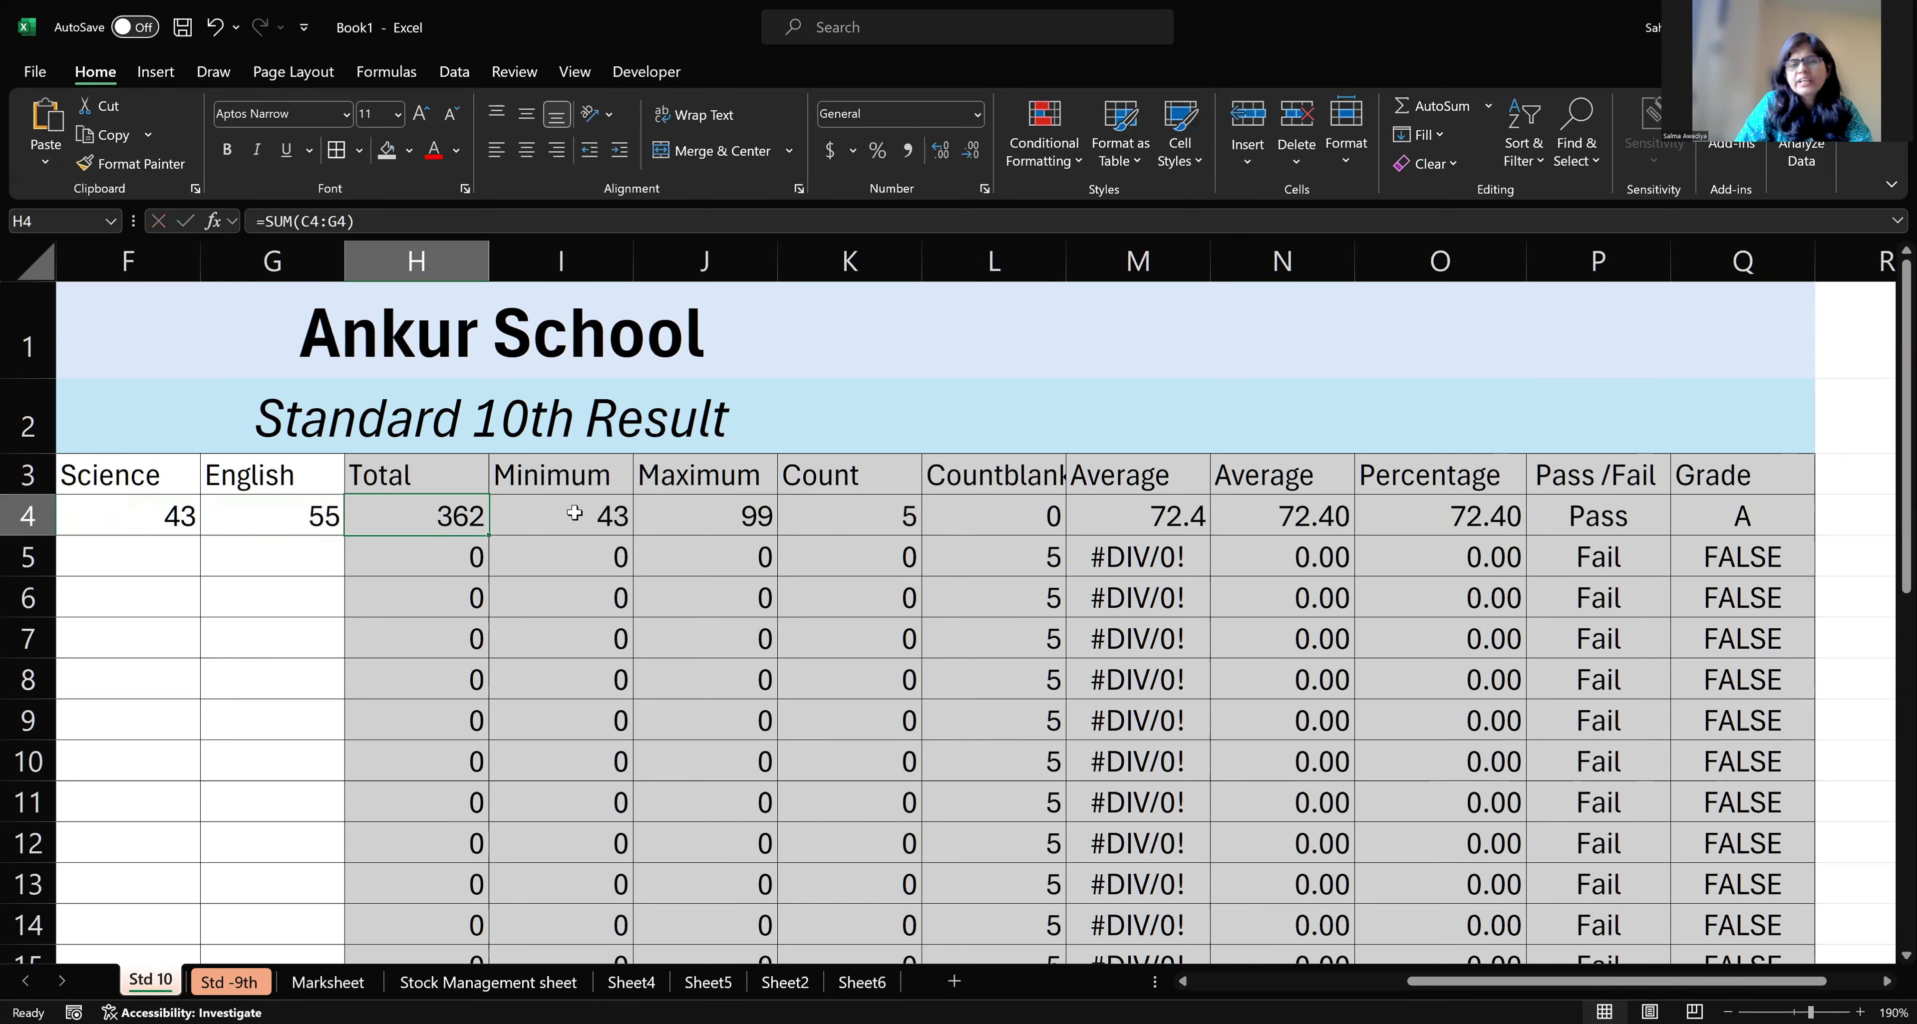
{"action": "key", "text": "Right"}
{"action": "key", "text": "Right"}
{"action": "key", "text": "Right"}
{"action": "key", "text": "Right"}
{"action": "key", "text": "Right"}
{"action": "key", "text": "Right"}
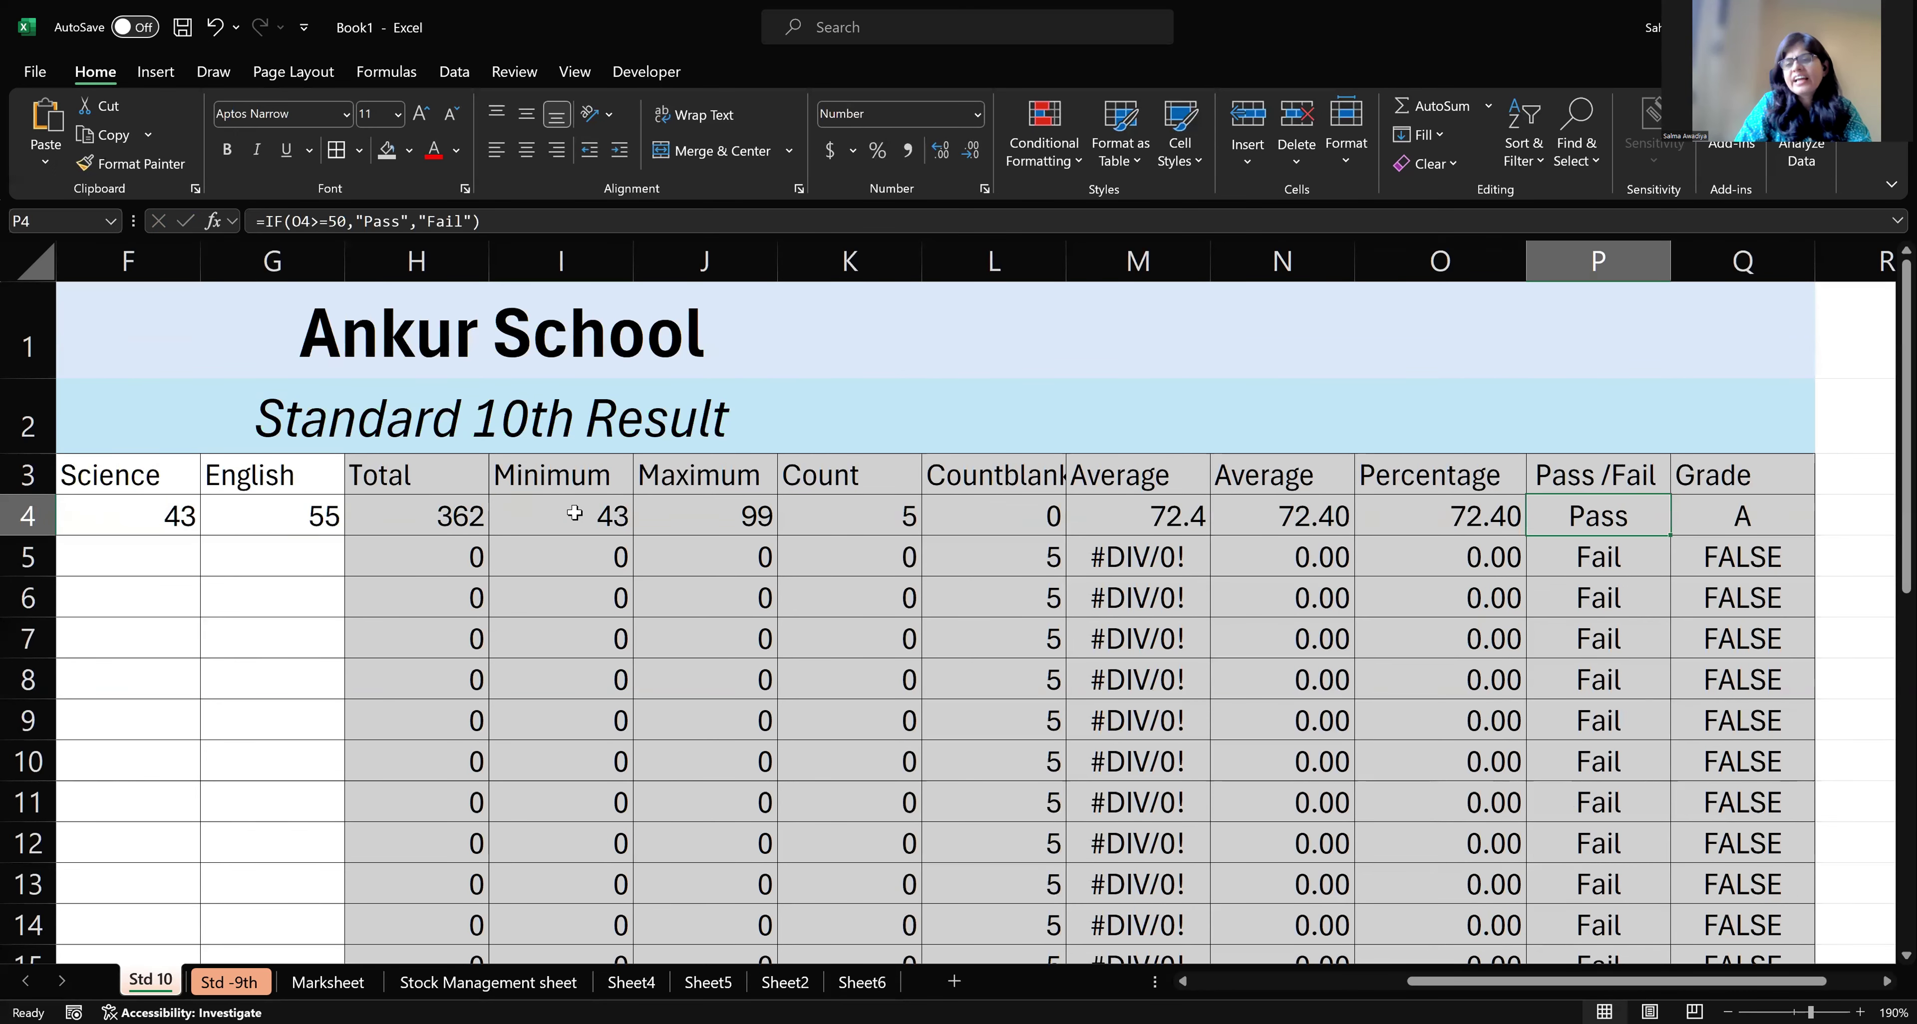
{"action": "key", "text": "Right"}
{"action": "key", "text": "Right"}
{"action": "key", "text": "Right"}
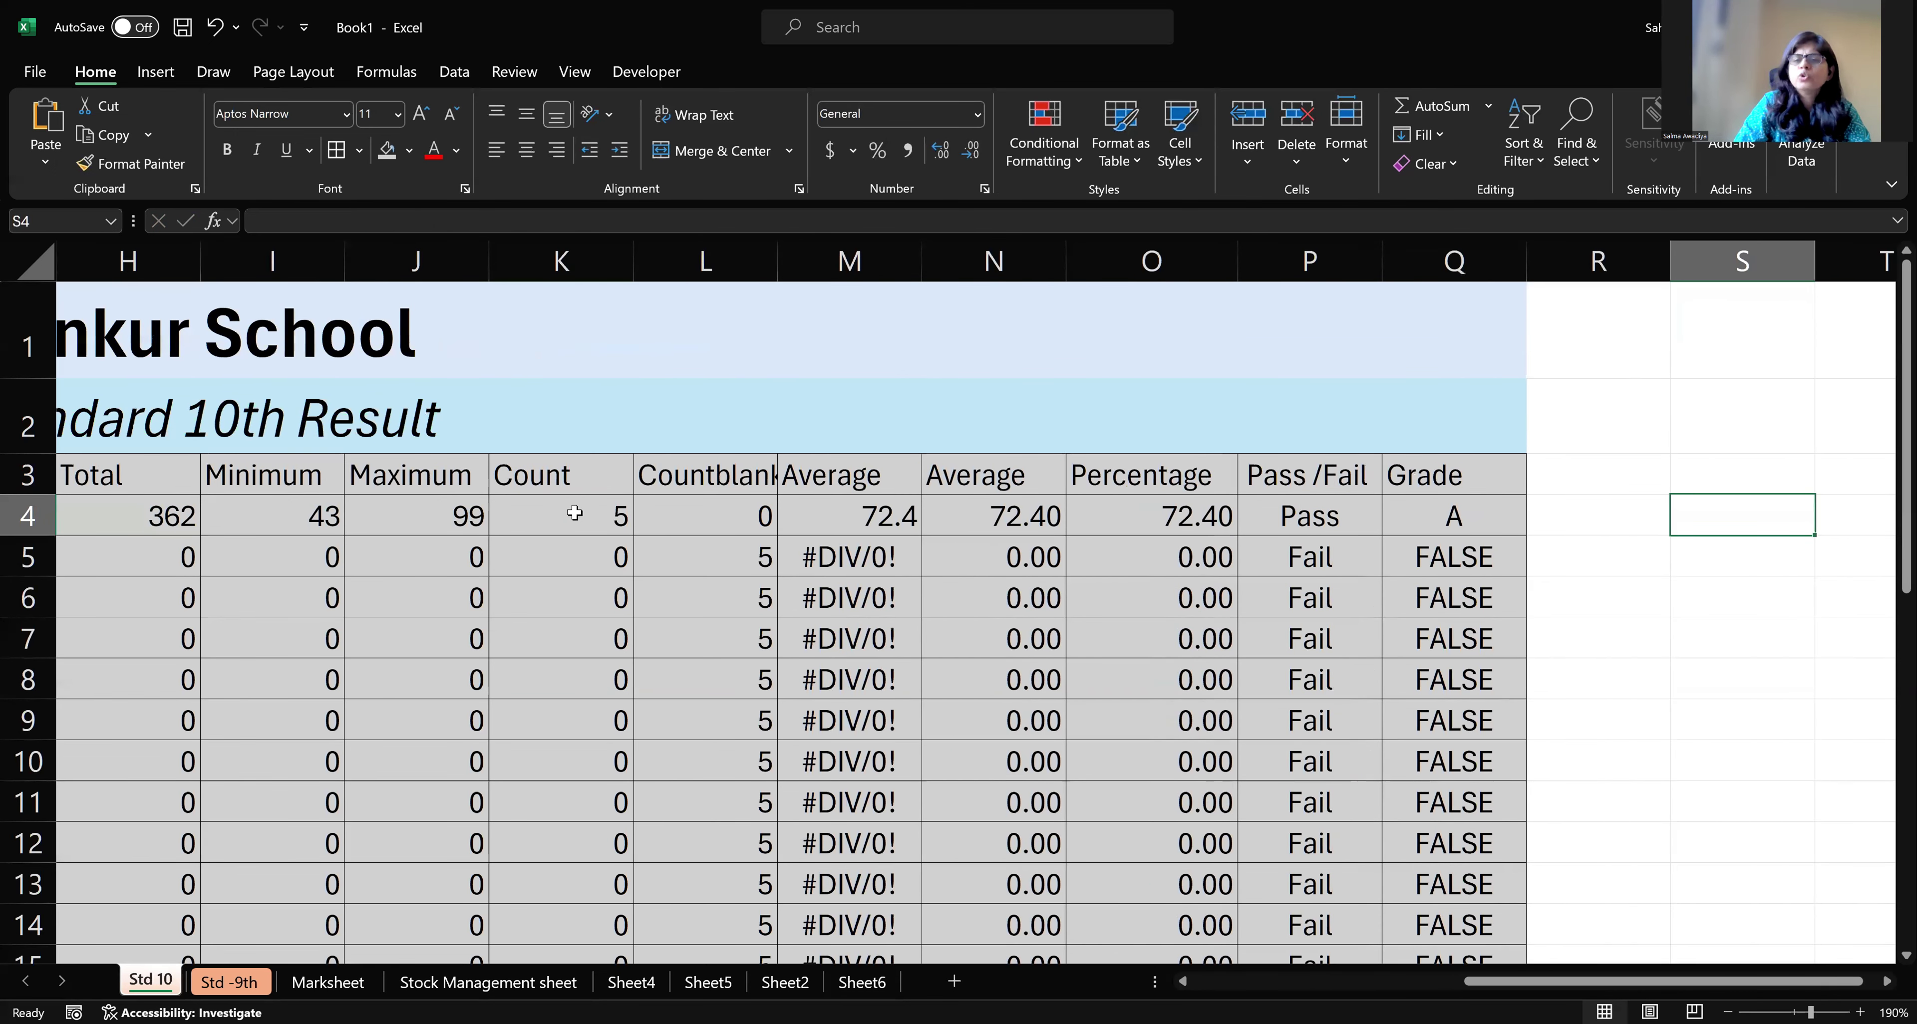
{"action": "key", "text": "Left"}
{"action": "key", "text": "Left"}
{"action": "key", "text": "Left"}
{"action": "key", "text": "Left"}
{"action": "key", "text": "Left"}
{"action": "key", "text": "Left"}
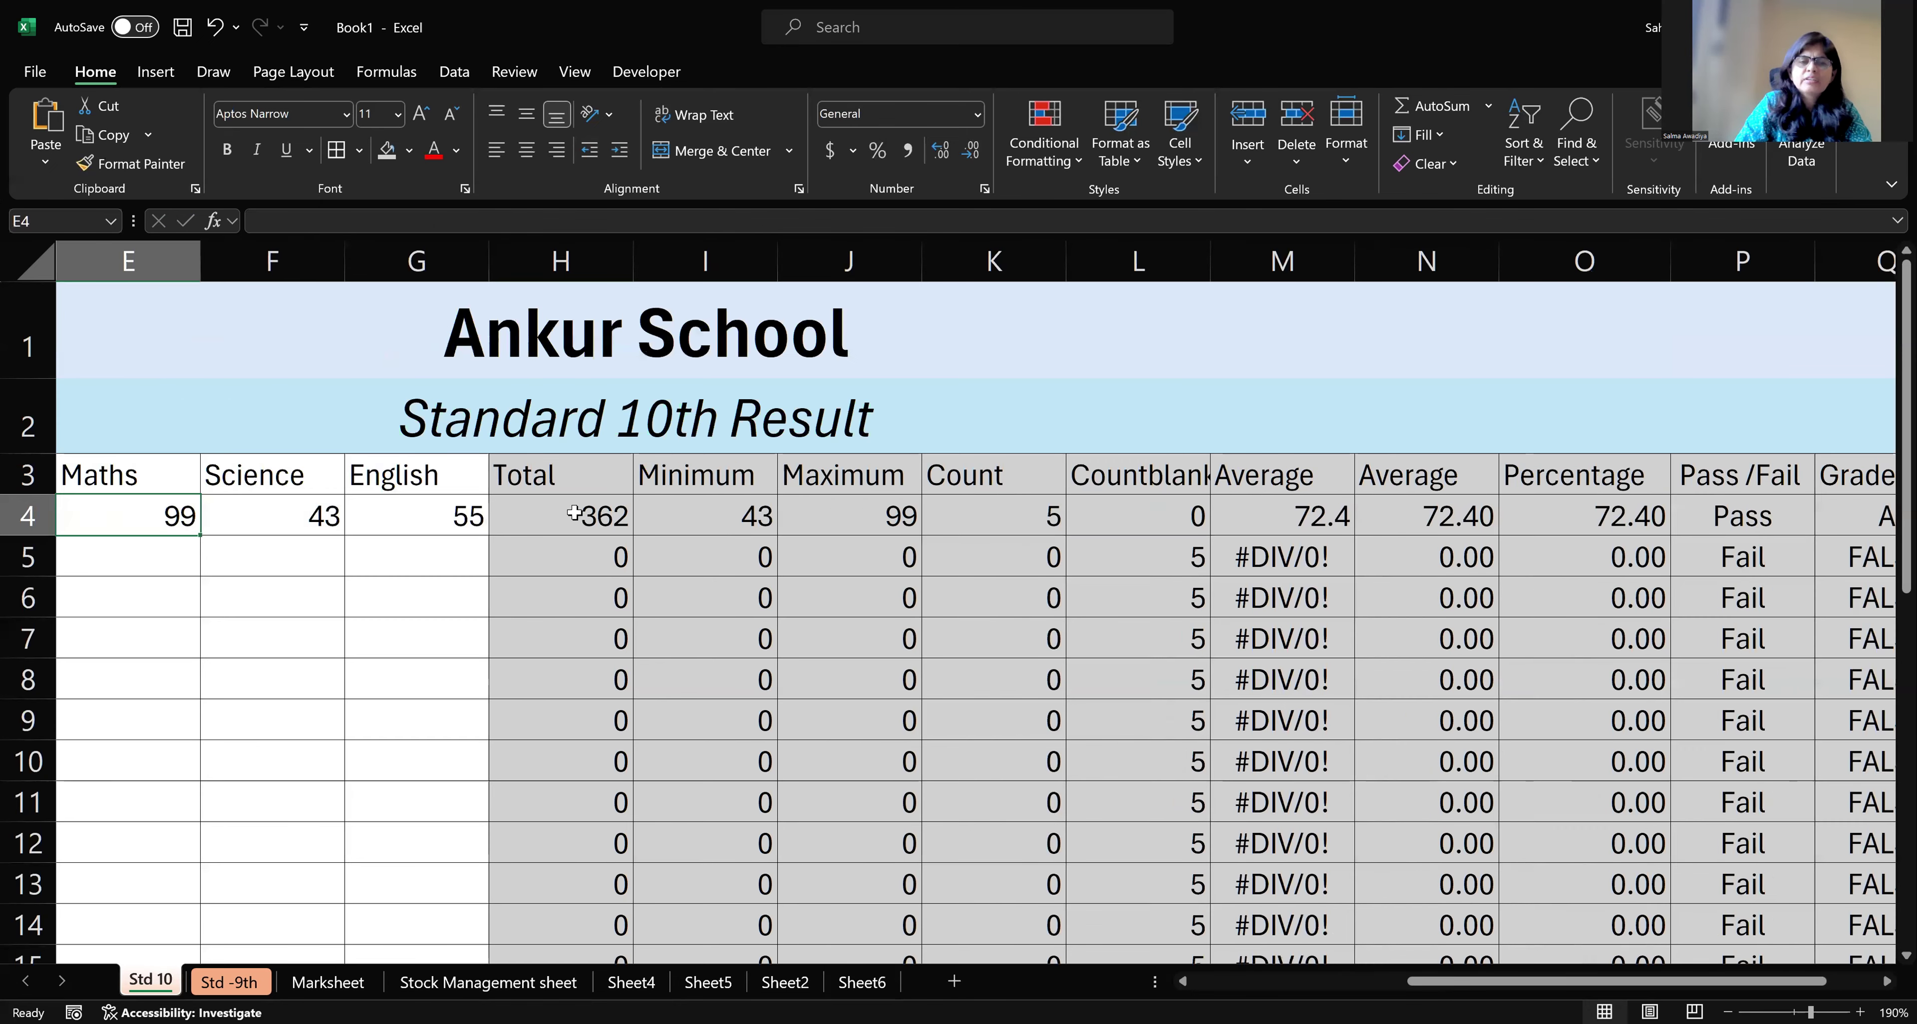
{"action": "key", "text": "Left"}
{"action": "key", "text": "Left"}
{"action": "key", "text": "Left"}
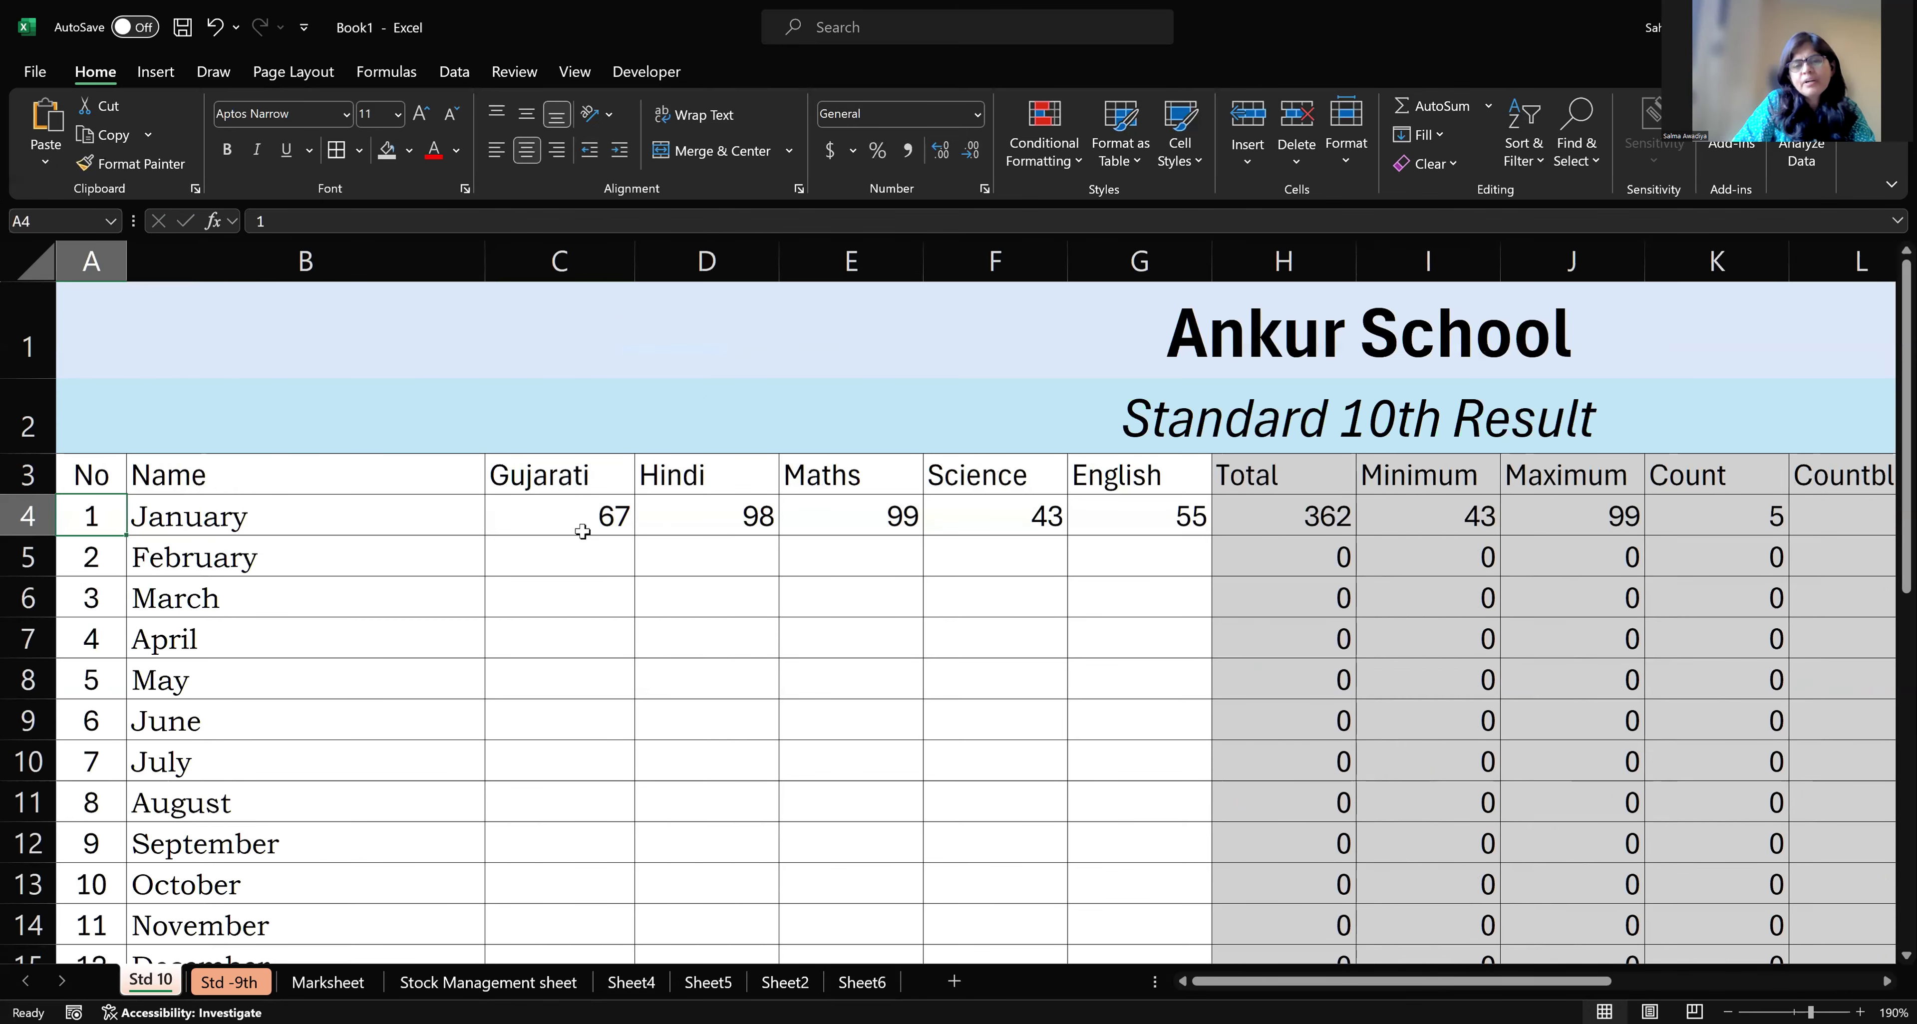
Step: Enter February's marks 44, 67, 87, 66 and 55 across C5:G5
{"action": "left_click", "coordinate": [580, 565]}
{"action": "key", "text": "shift+Up"}
{"action": "left_click", "coordinate": [581, 566]}
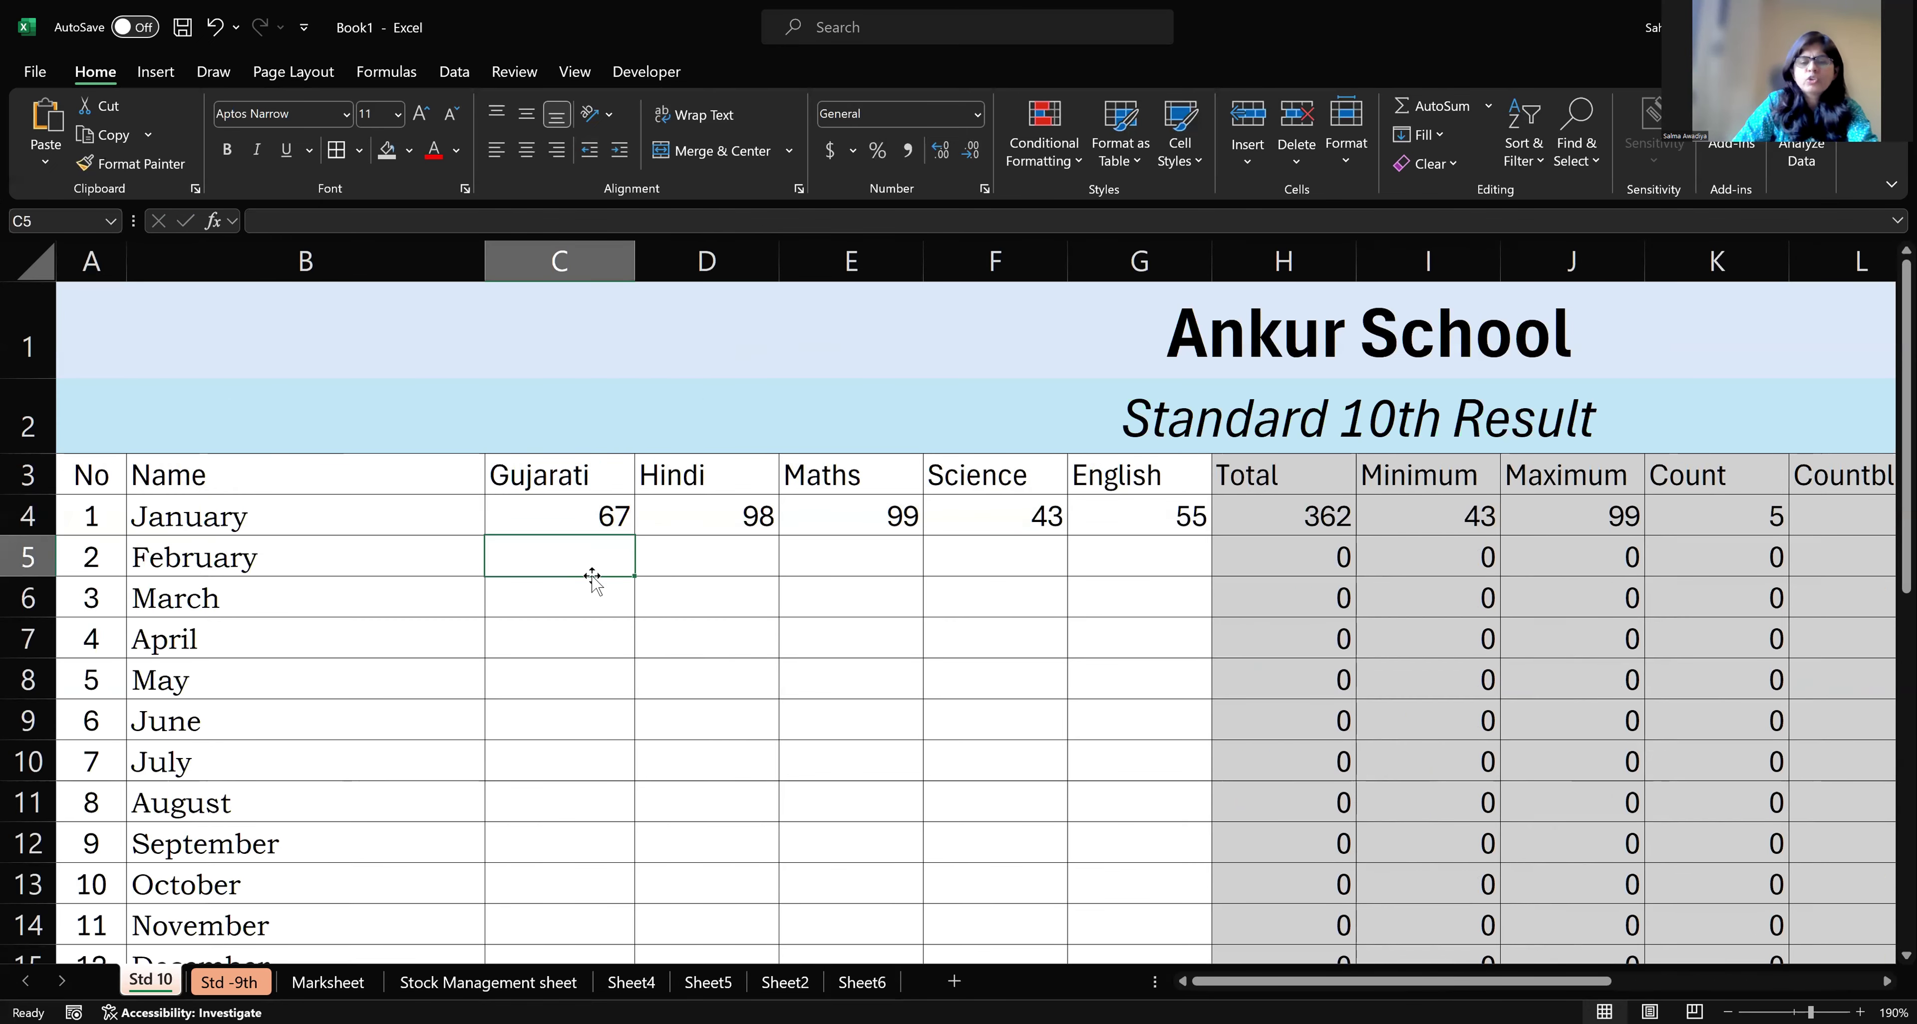
{"action": "type", "text": "44"}
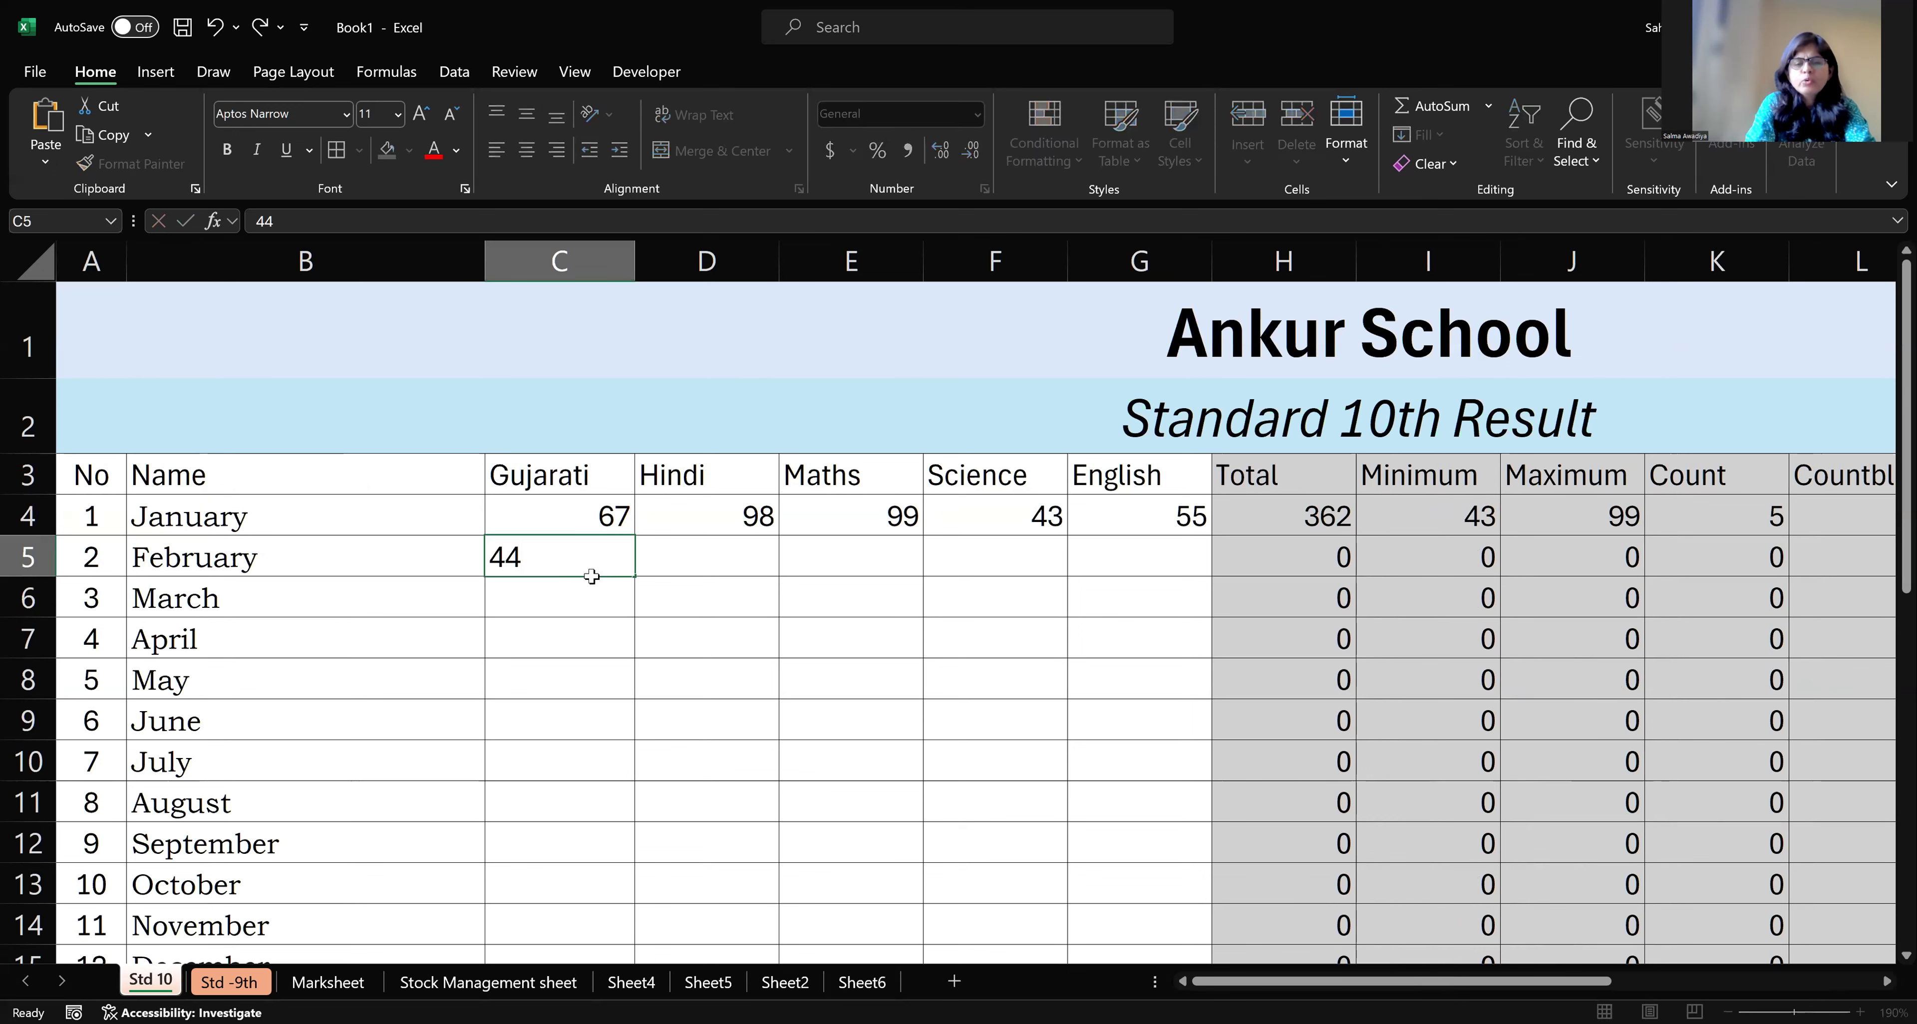
{"action": "key", "text": "Tab"}
{"action": "type", "text": "67"}
{"action": "key", "text": "Tab"}
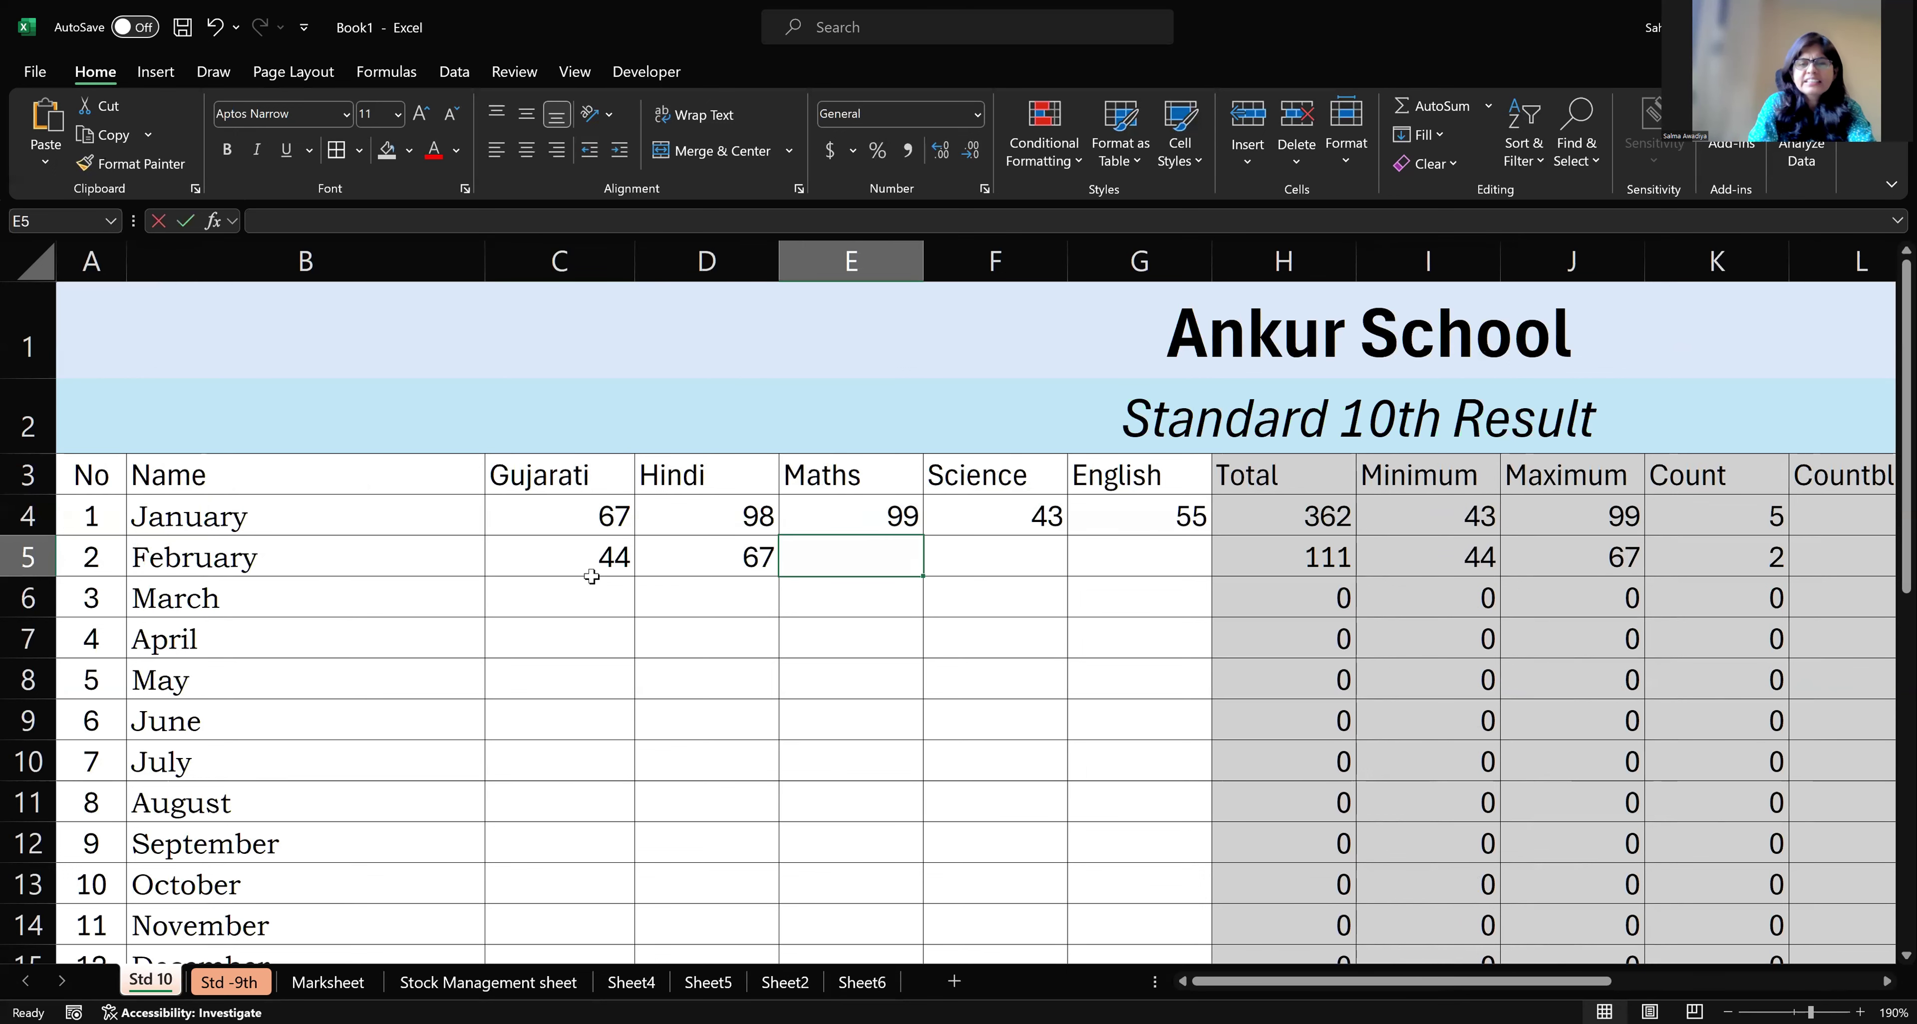
{"action": "type", "text": "87"}
{"action": "key", "text": "Tab"}
{"action": "type", "text": "66"}
{"action": "key", "text": "Tab"}
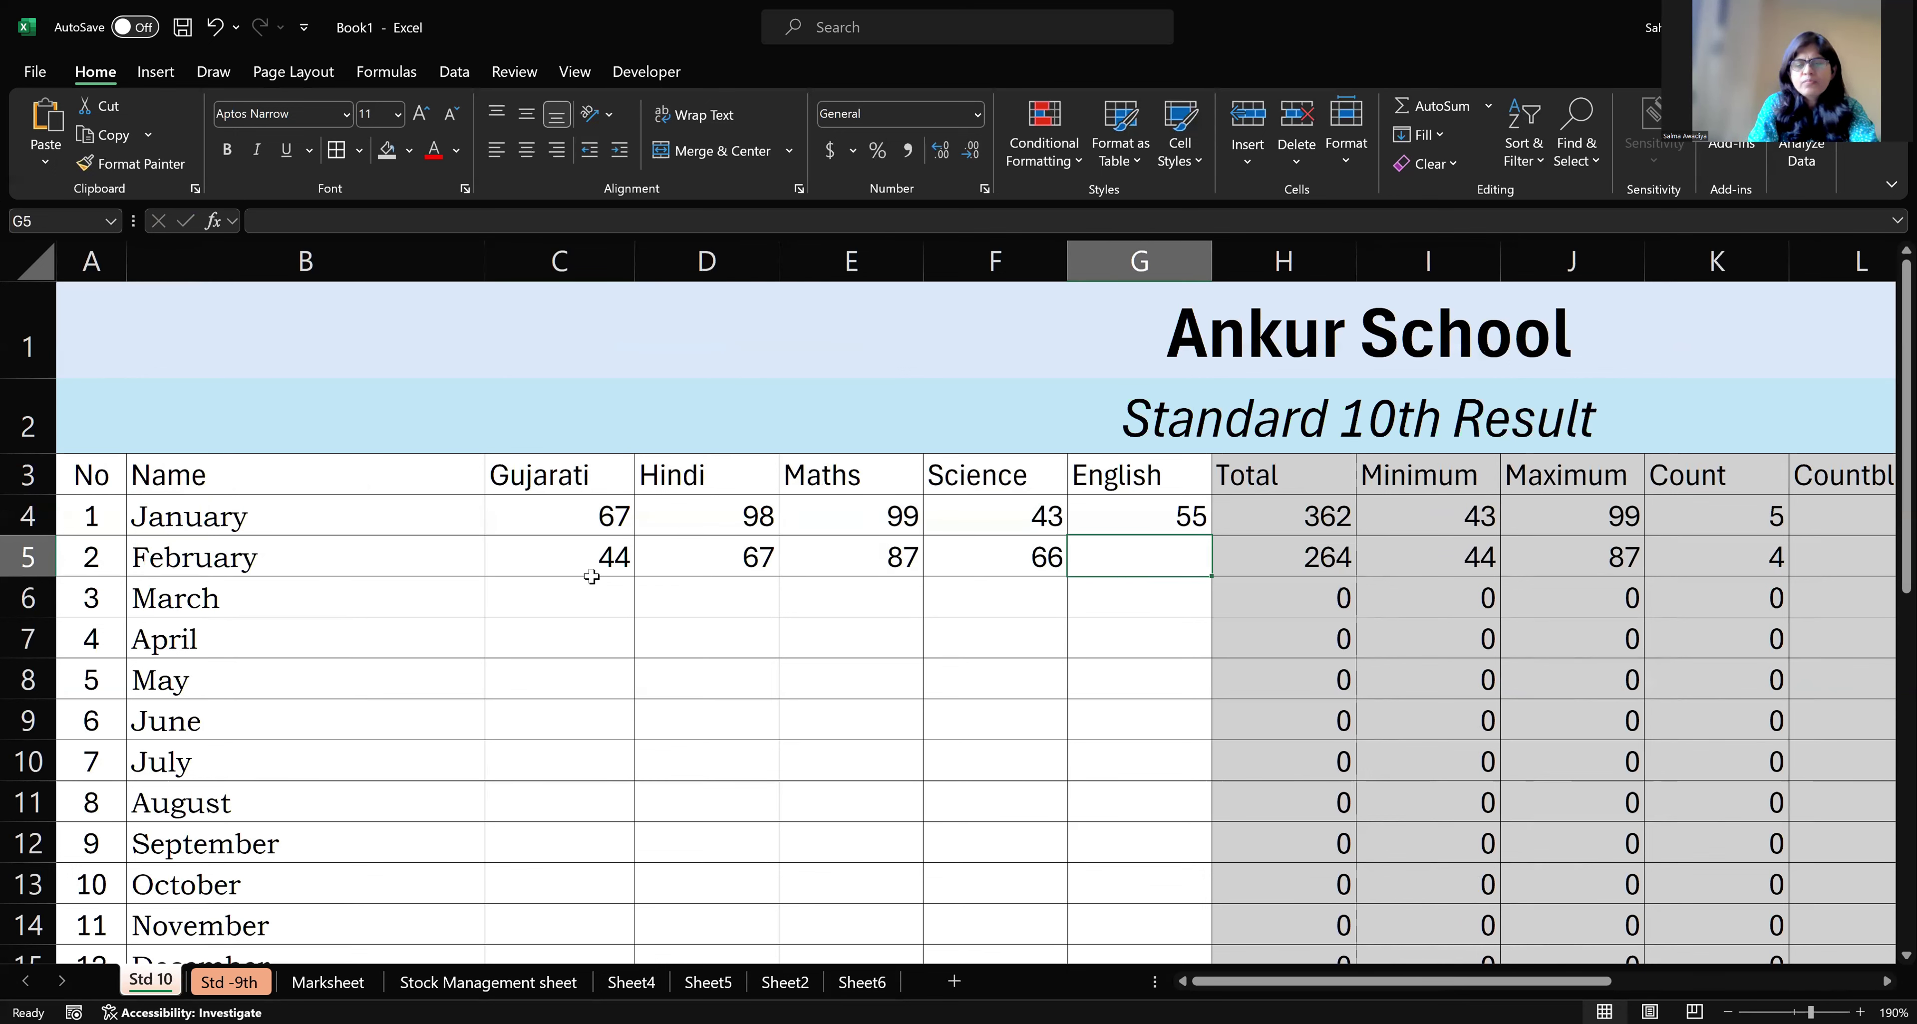
{"action": "type", "text": "55"}
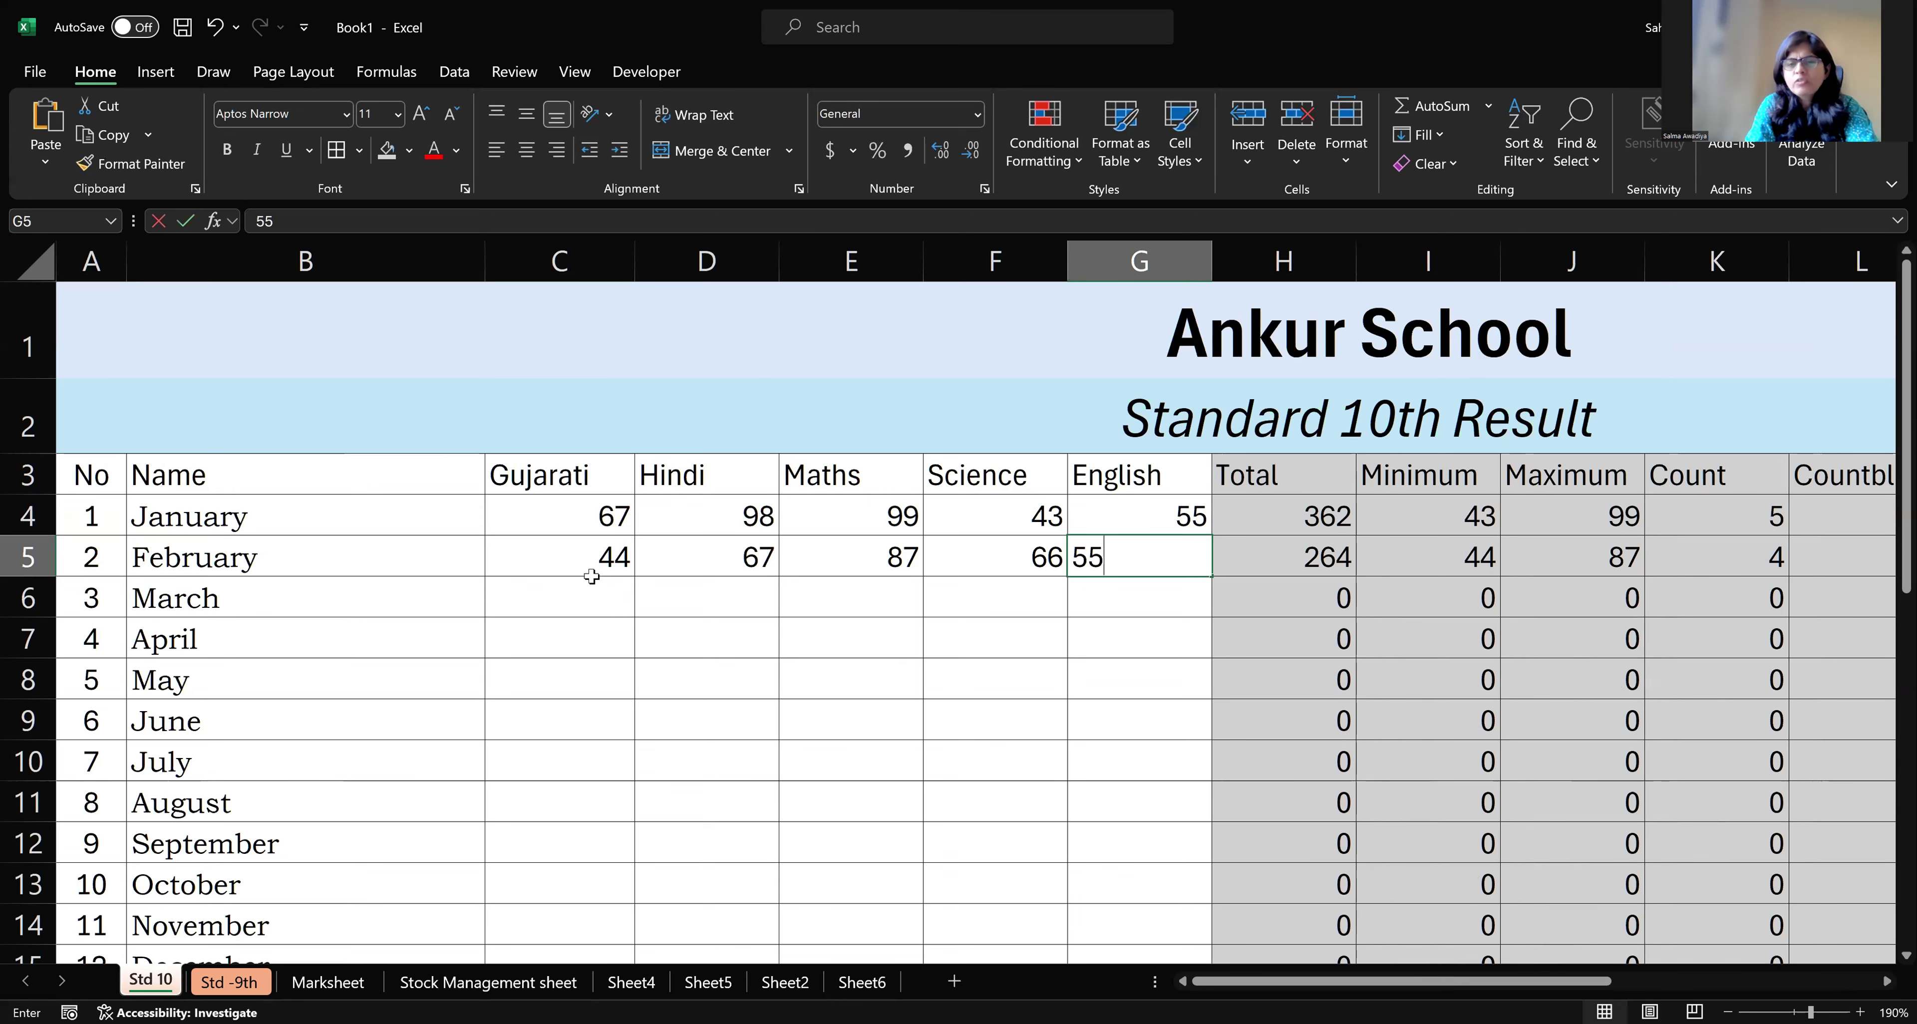
{"action": "key", "text": "Tab"}
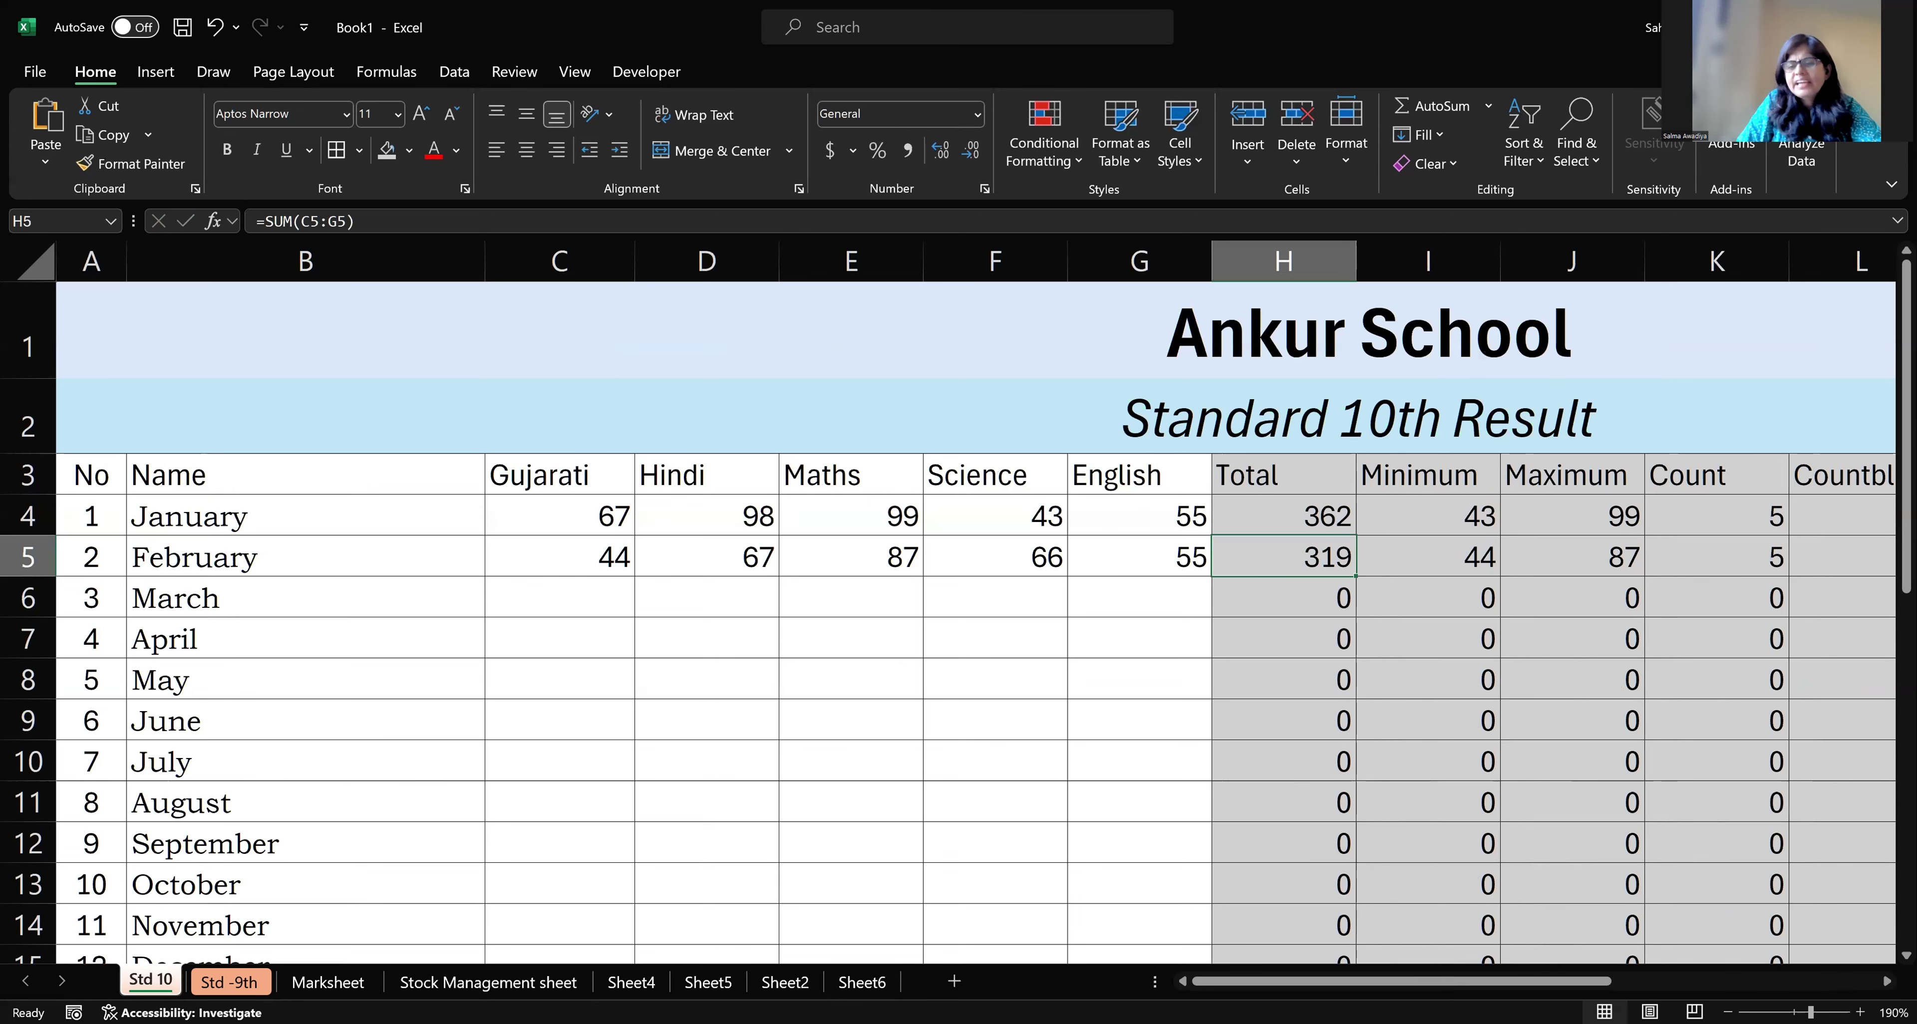
{"action": "mouse_move", "coordinate": [1449, 983]}
{"action": "left_mouse_down"}
{"action": "mouse_move", "coordinate": [1715, 981]}
{"action": "mouse_move", "coordinate": [1608, 981]}
{"action": "left_mouse_up"}
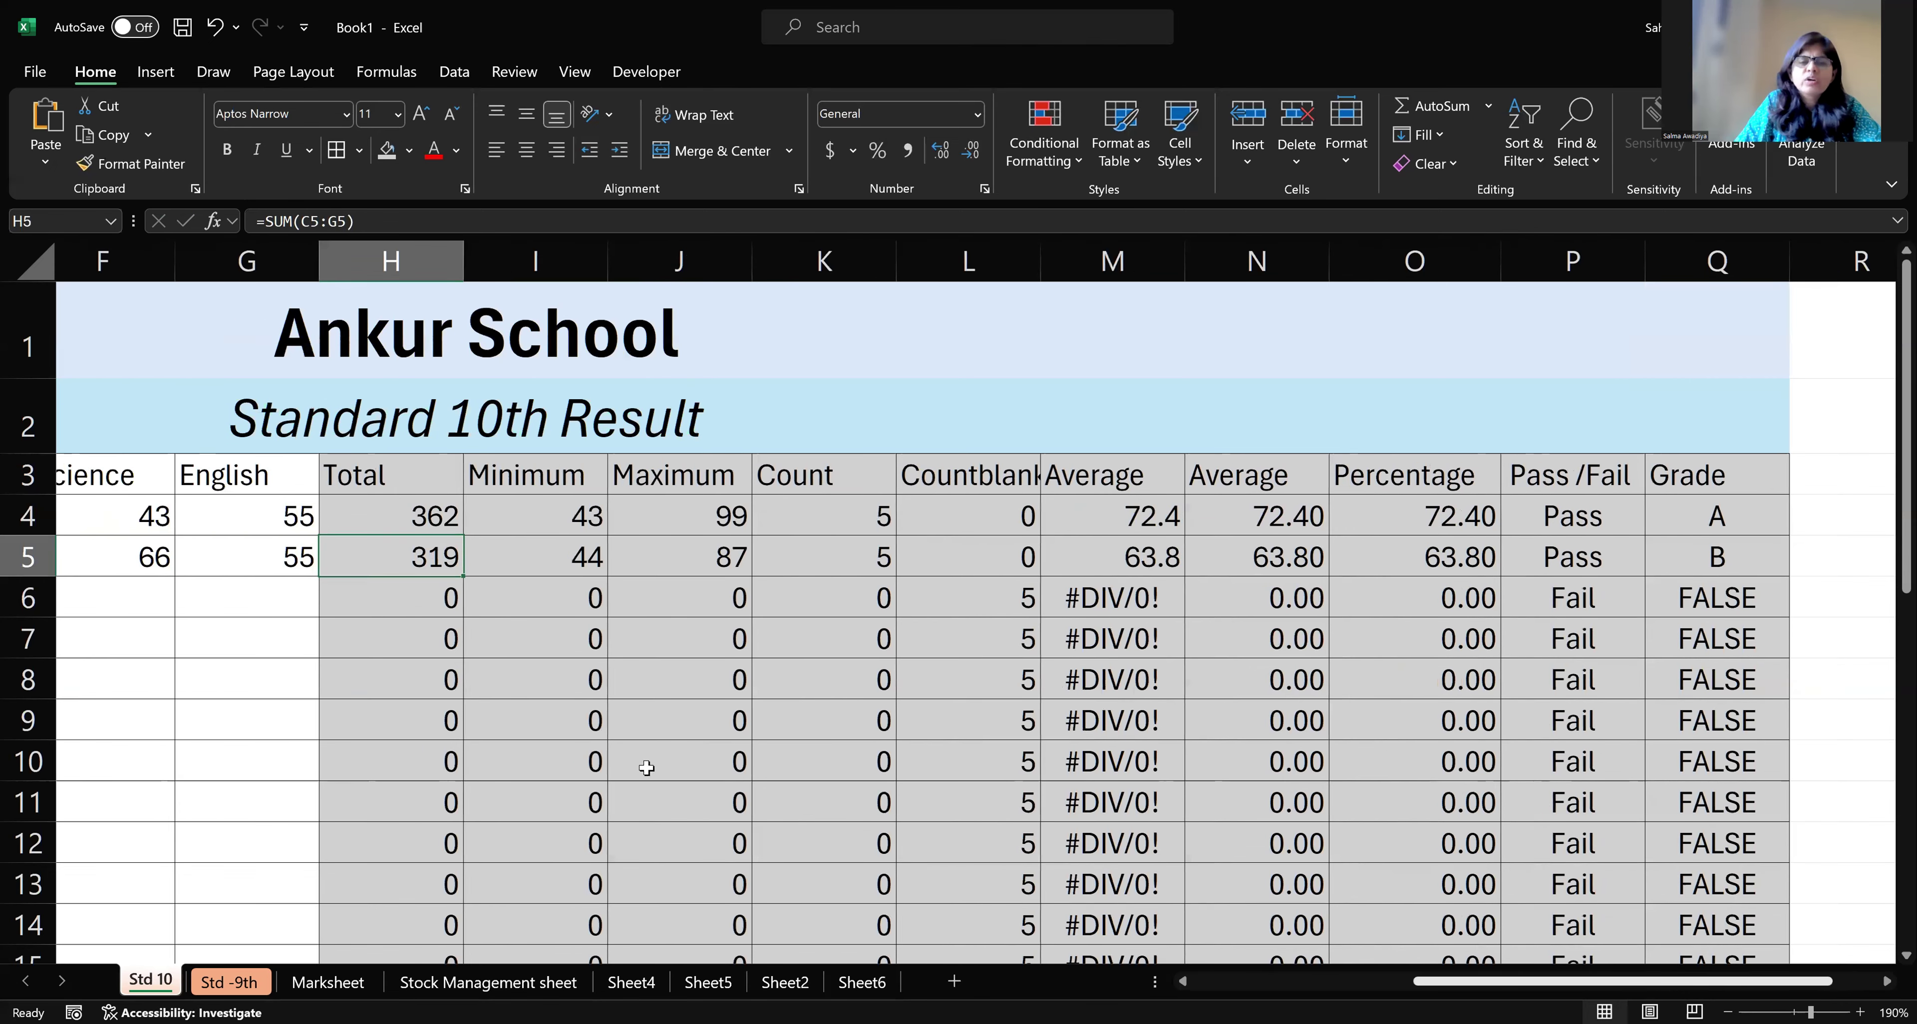
{"action": "scroll", "coordinate": [620, 796], "scroll_direction": "down", "scroll_amount": 2}
{"action": "scroll", "coordinate": [620, 796], "scroll_direction": "left", "scroll_amount": 3}
{"action": "scroll", "coordinate": [620, 796], "scroll_direction": "down", "scroll_amount": 2}
{"action": "scroll", "coordinate": [538, 570], "scroll_direction": "down", "scroll_amount": 2}
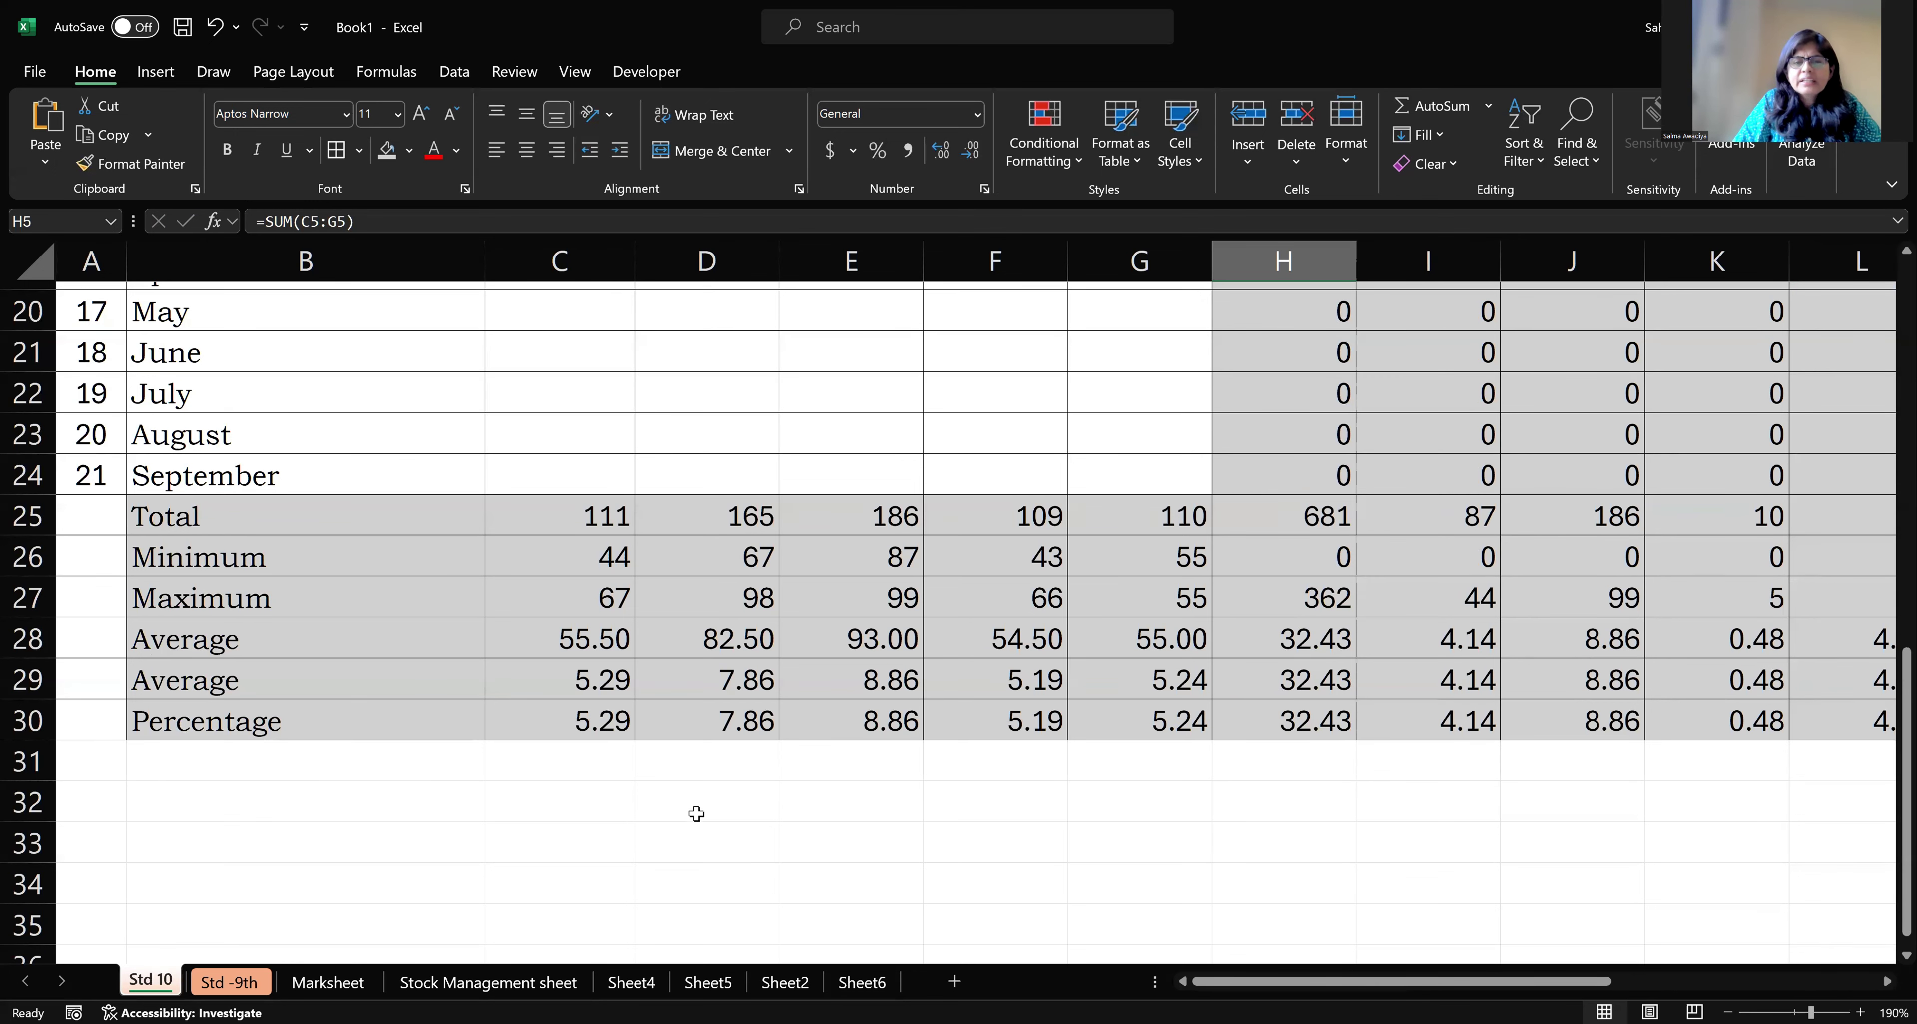
{"action": "scroll", "coordinate": [689, 808], "scroll_direction": "up", "scroll_amount": 3}
{"action": "scroll", "coordinate": [1219, 506], "scroll_direction": "up", "scroll_amount": 2}
{"action": "scroll", "coordinate": [389, 647], "scroll_direction": "up", "scroll_amount": 2}
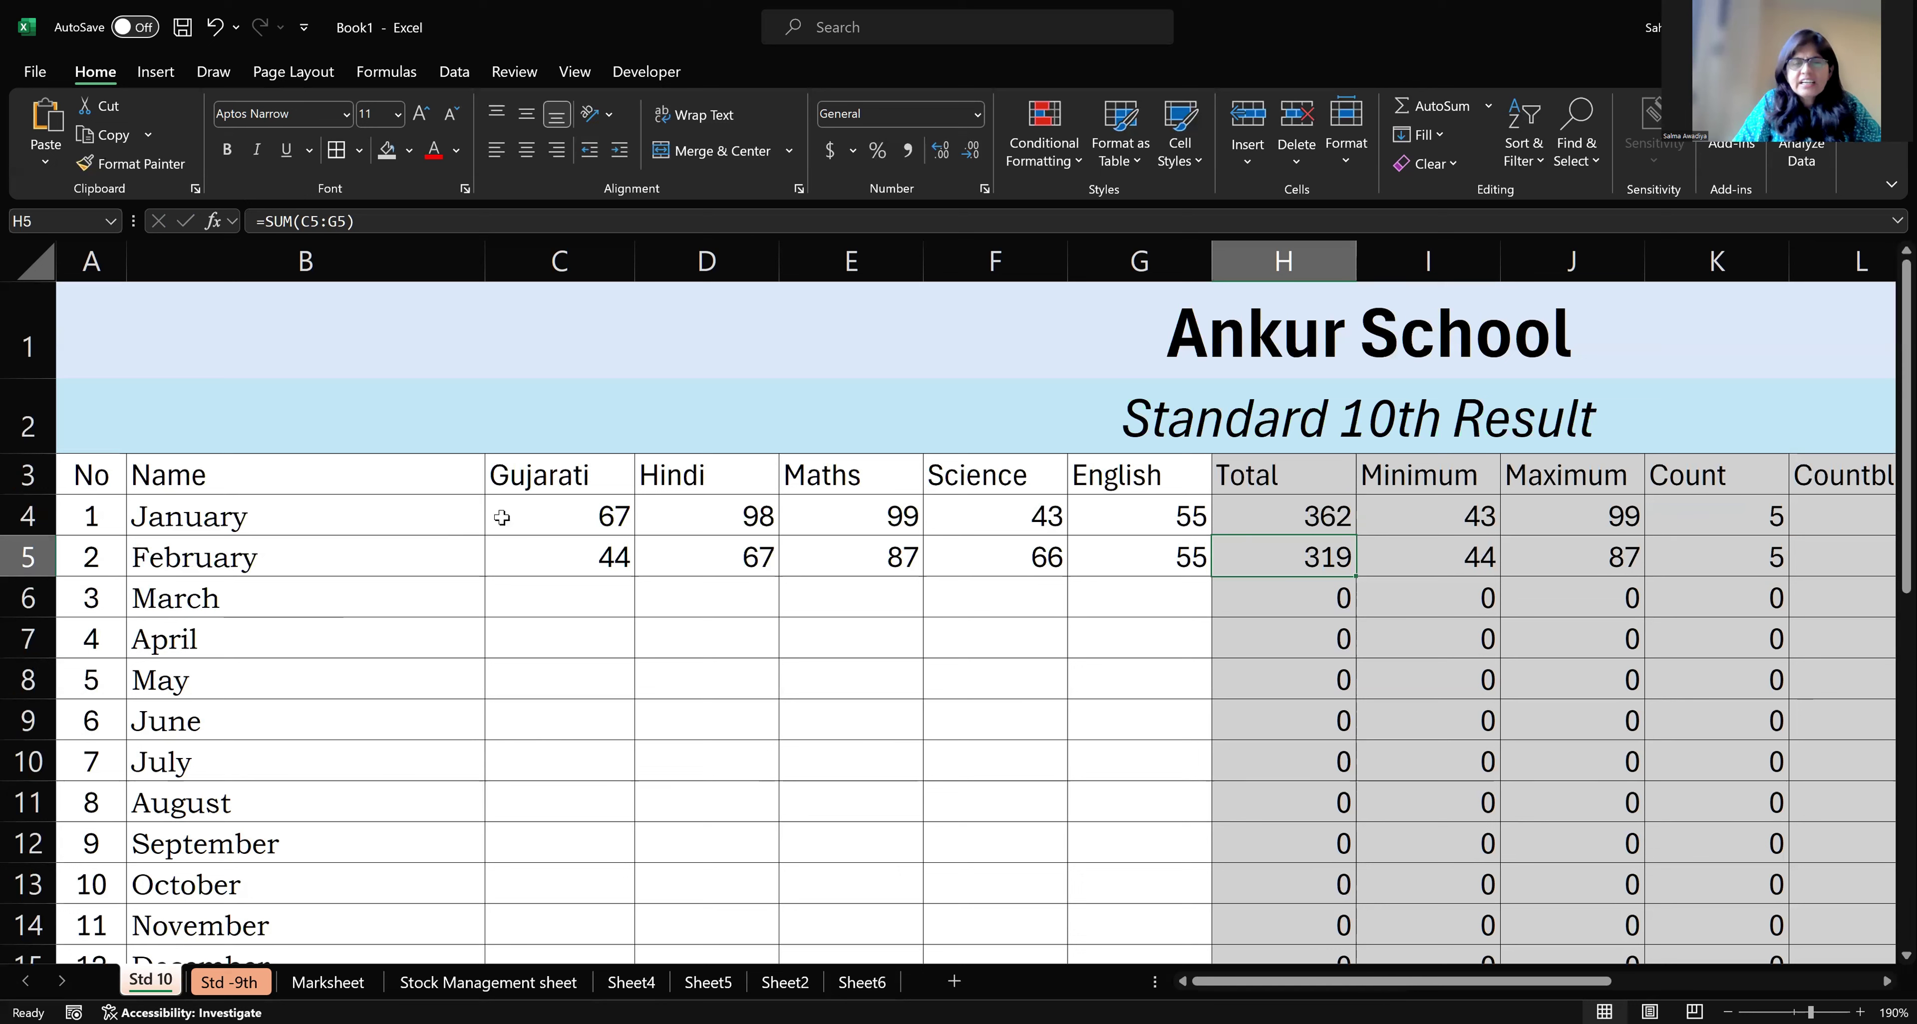
Step: Duplicate the Std 10 sheet using Move or Copy with Create a copy ticked
{"action": "right_click", "coordinate": [150, 981]}
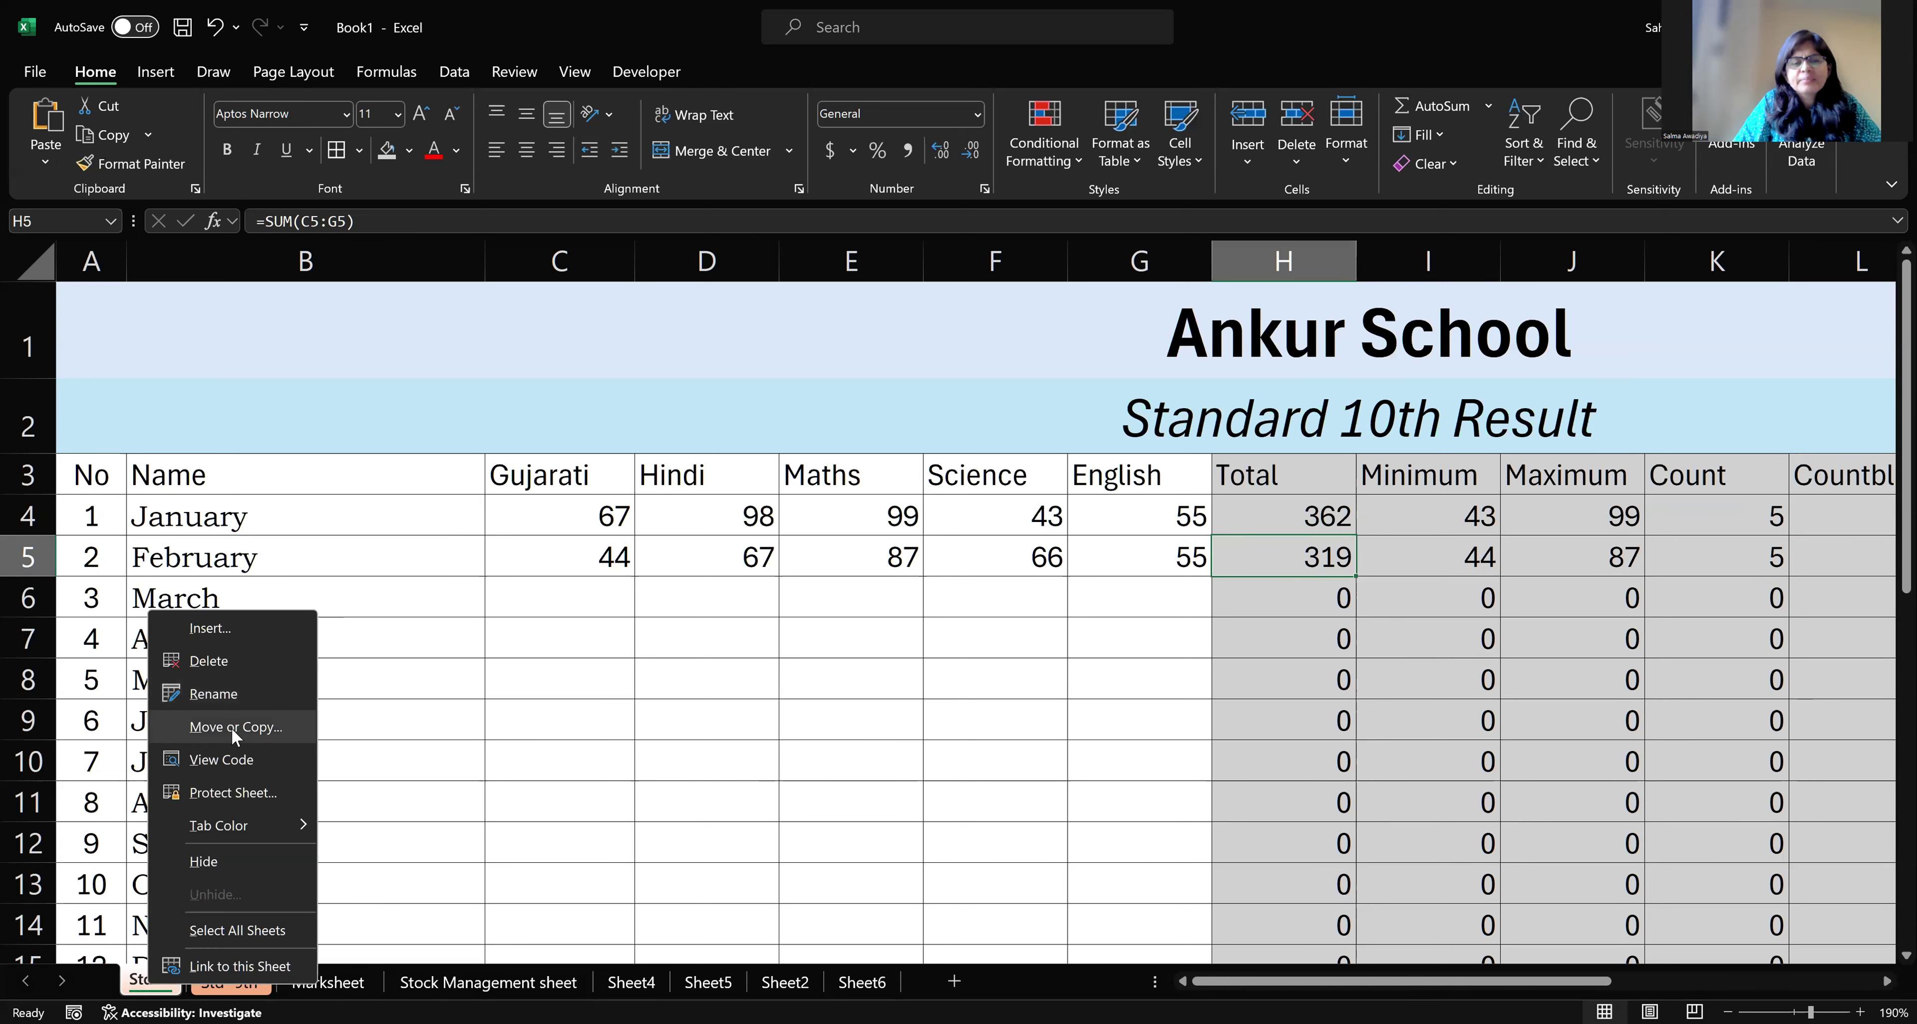
{"action": "left_click", "coordinate": [236, 726]}
{"action": "left_click", "coordinate": [72, 864]}
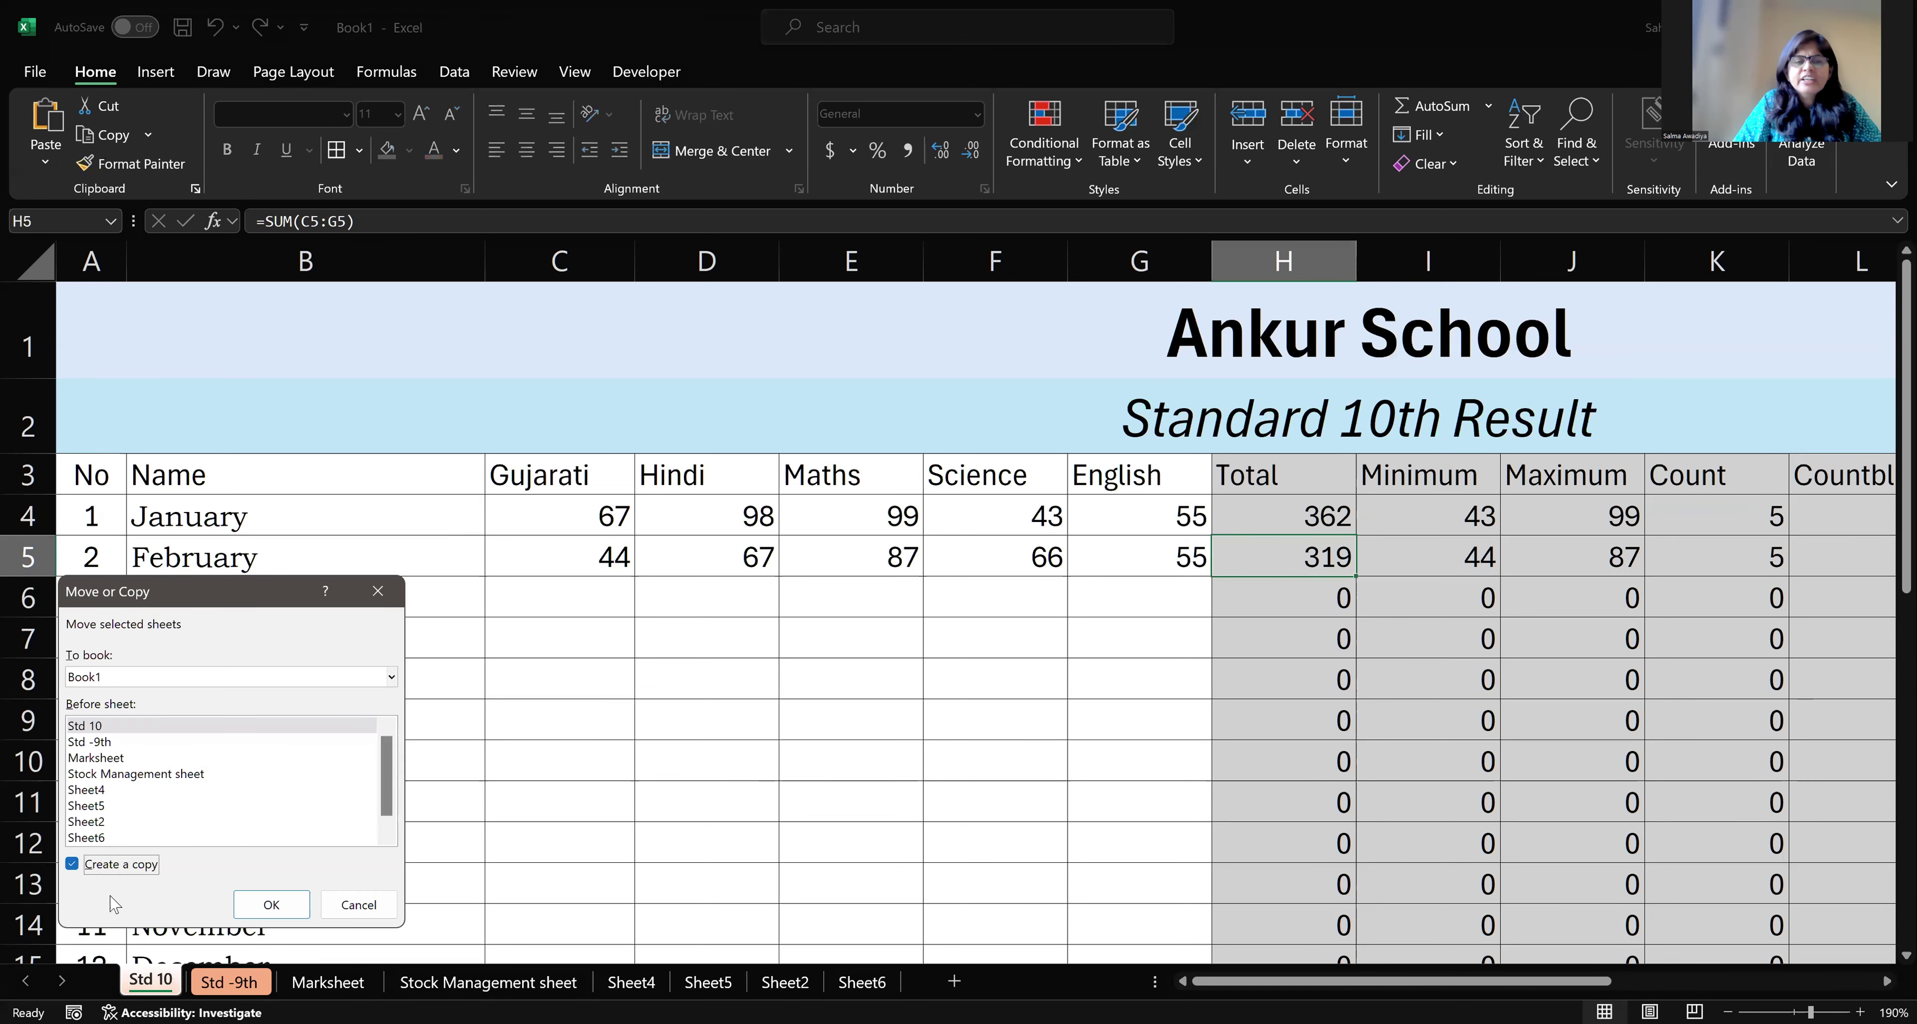
{"action": "left_click", "coordinate": [271, 905]}
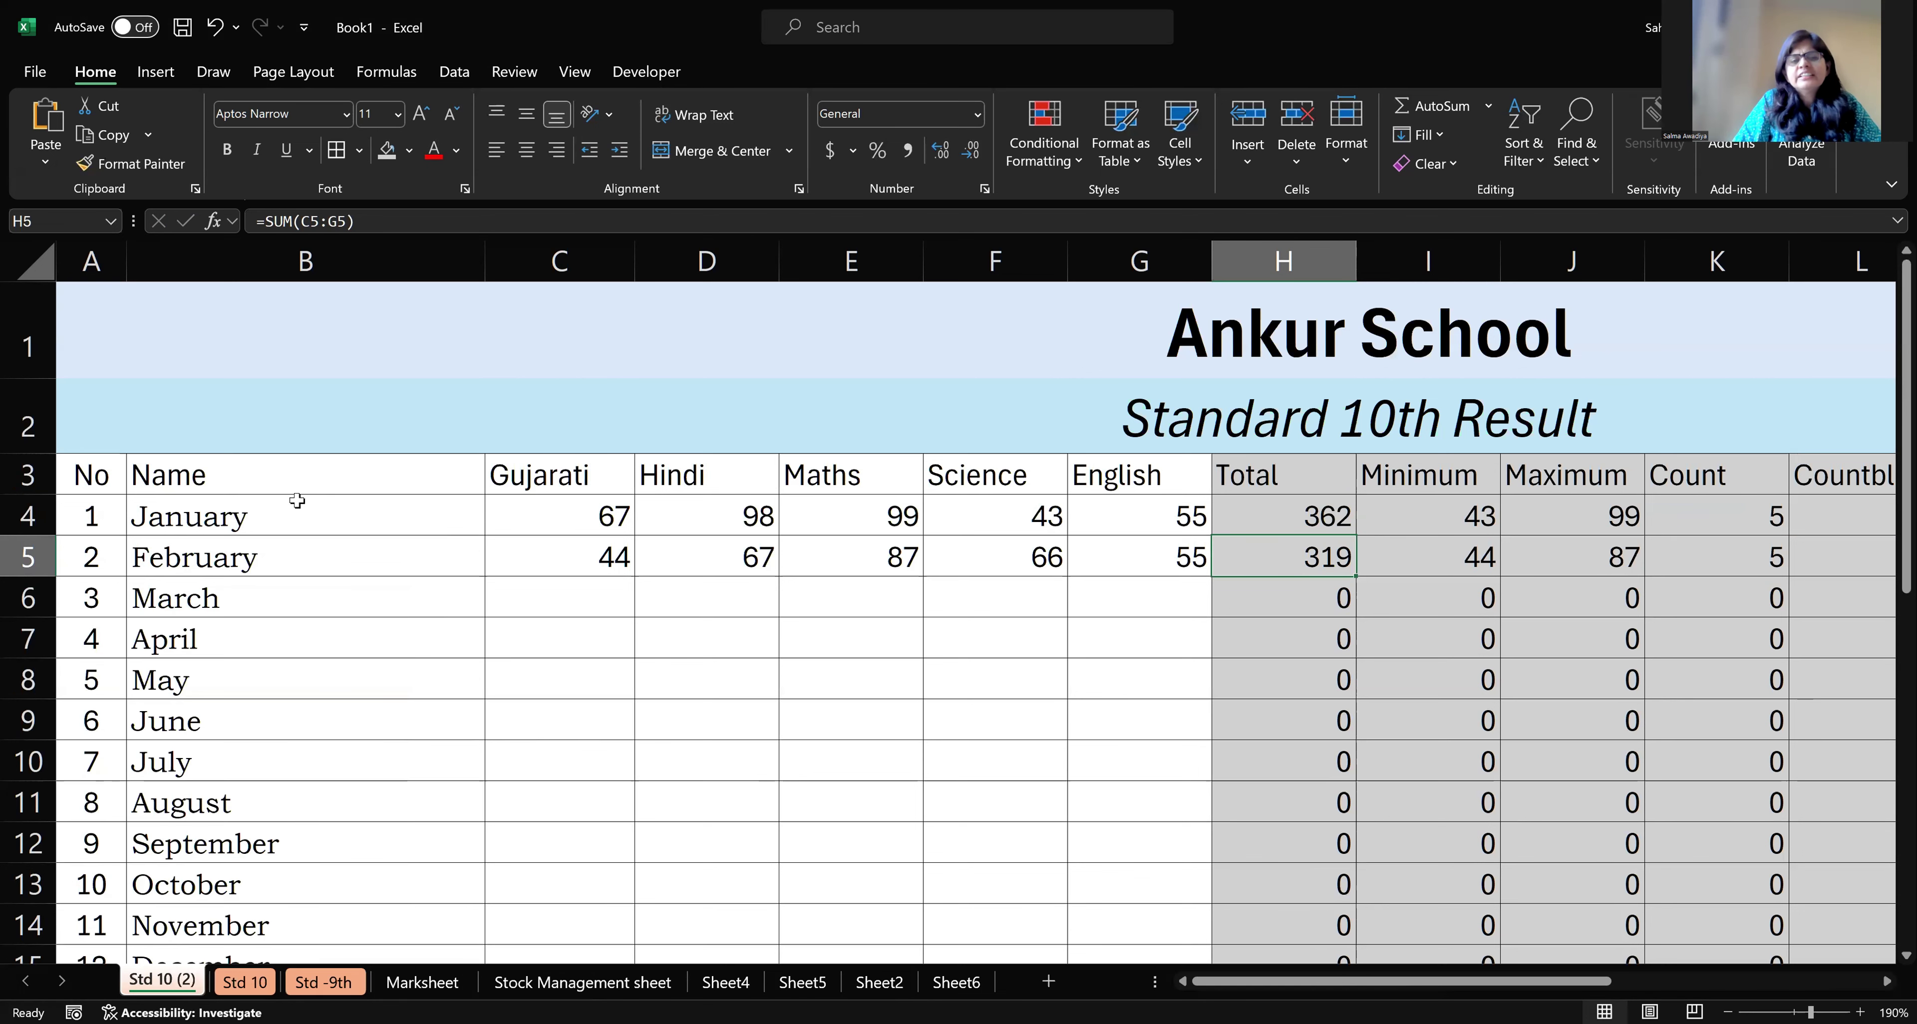
Step: Rename the copied sheet to 'Std -11'
{"action": "right_click", "coordinate": [164, 981]}
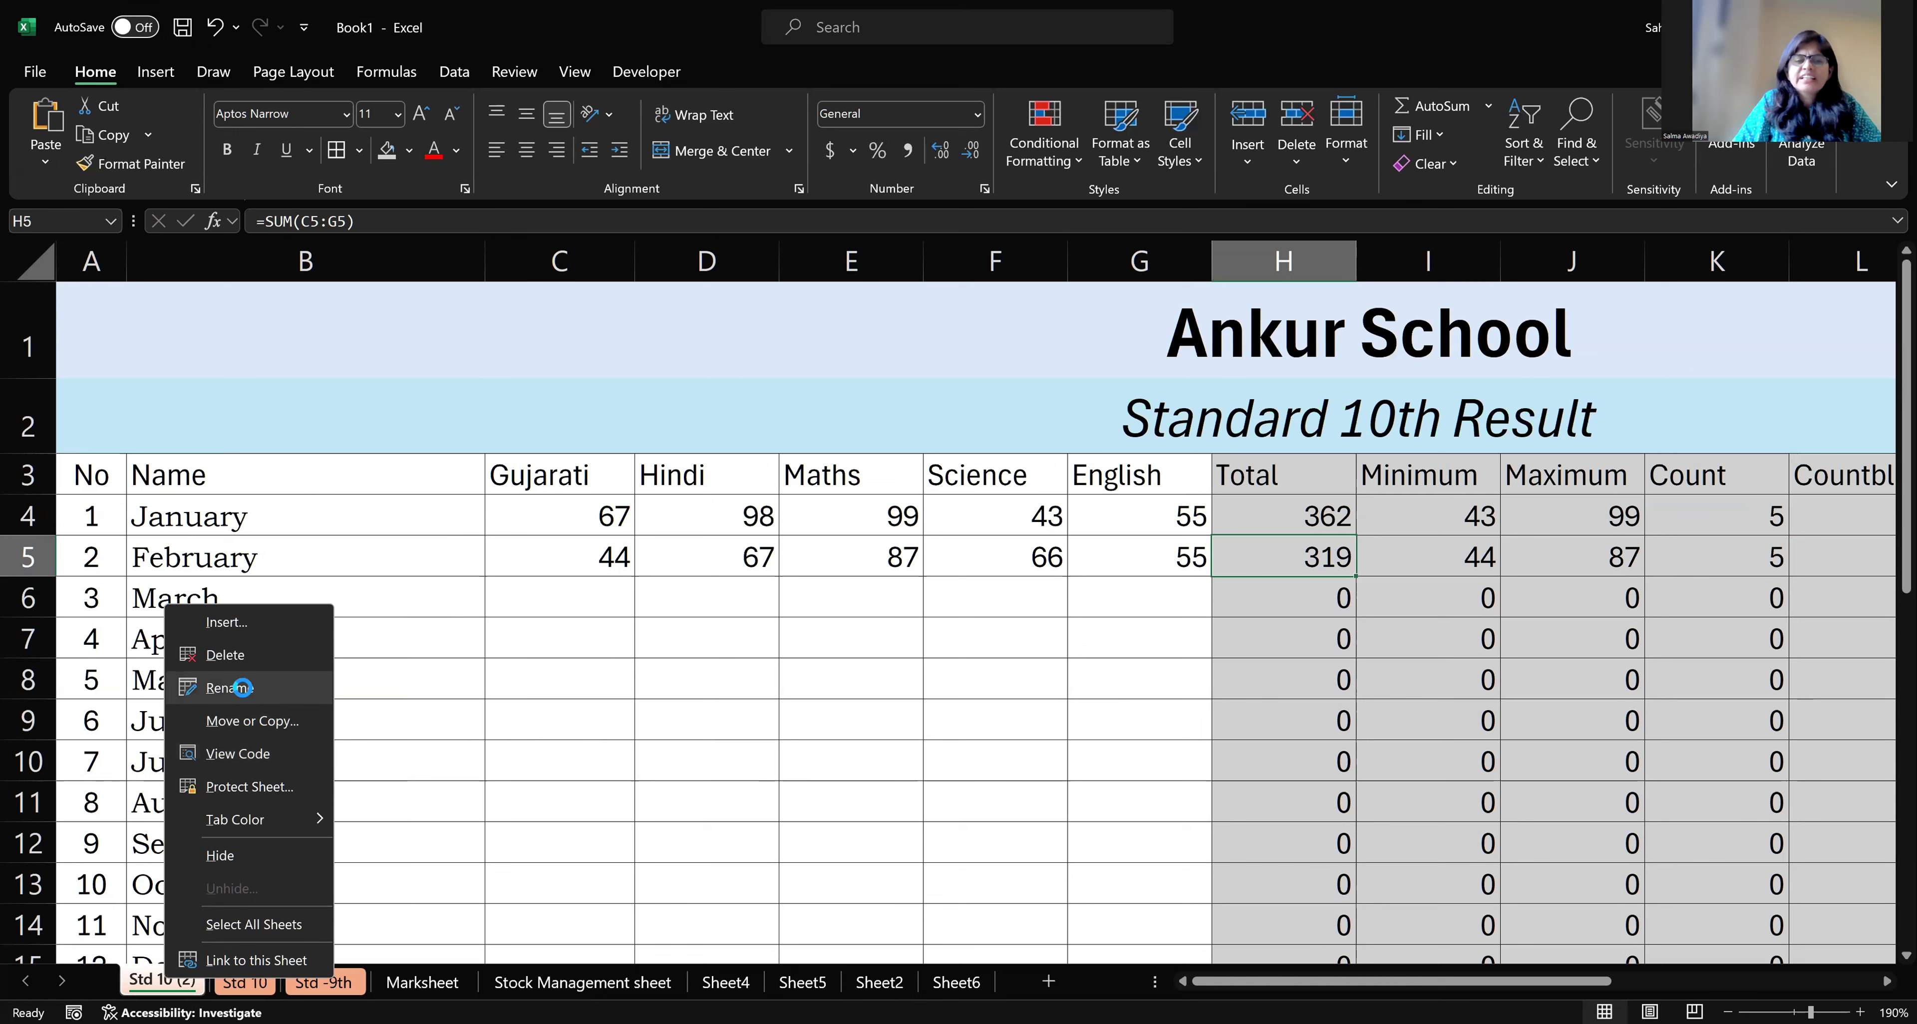
{"action": "left_click", "coordinate": [243, 688]}
{"action": "type", "text": "Std"}
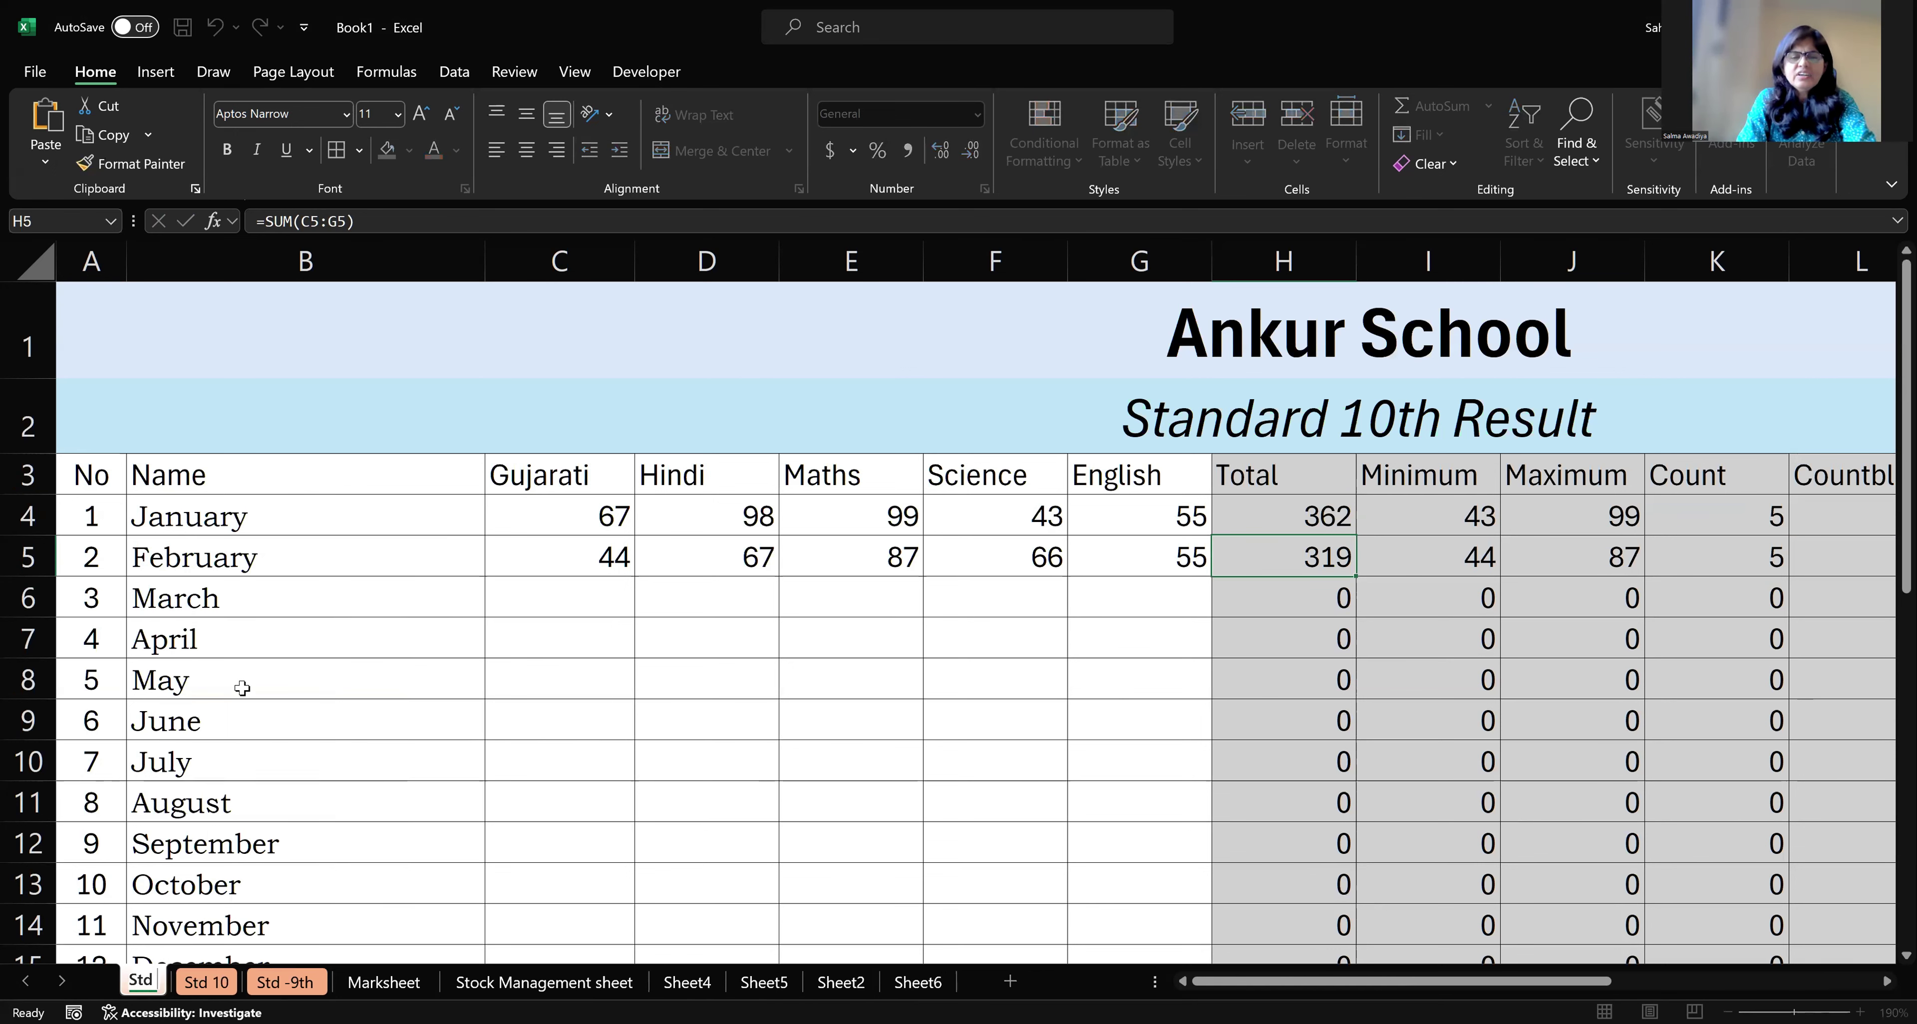
{"action": "type", "text": " -11"}
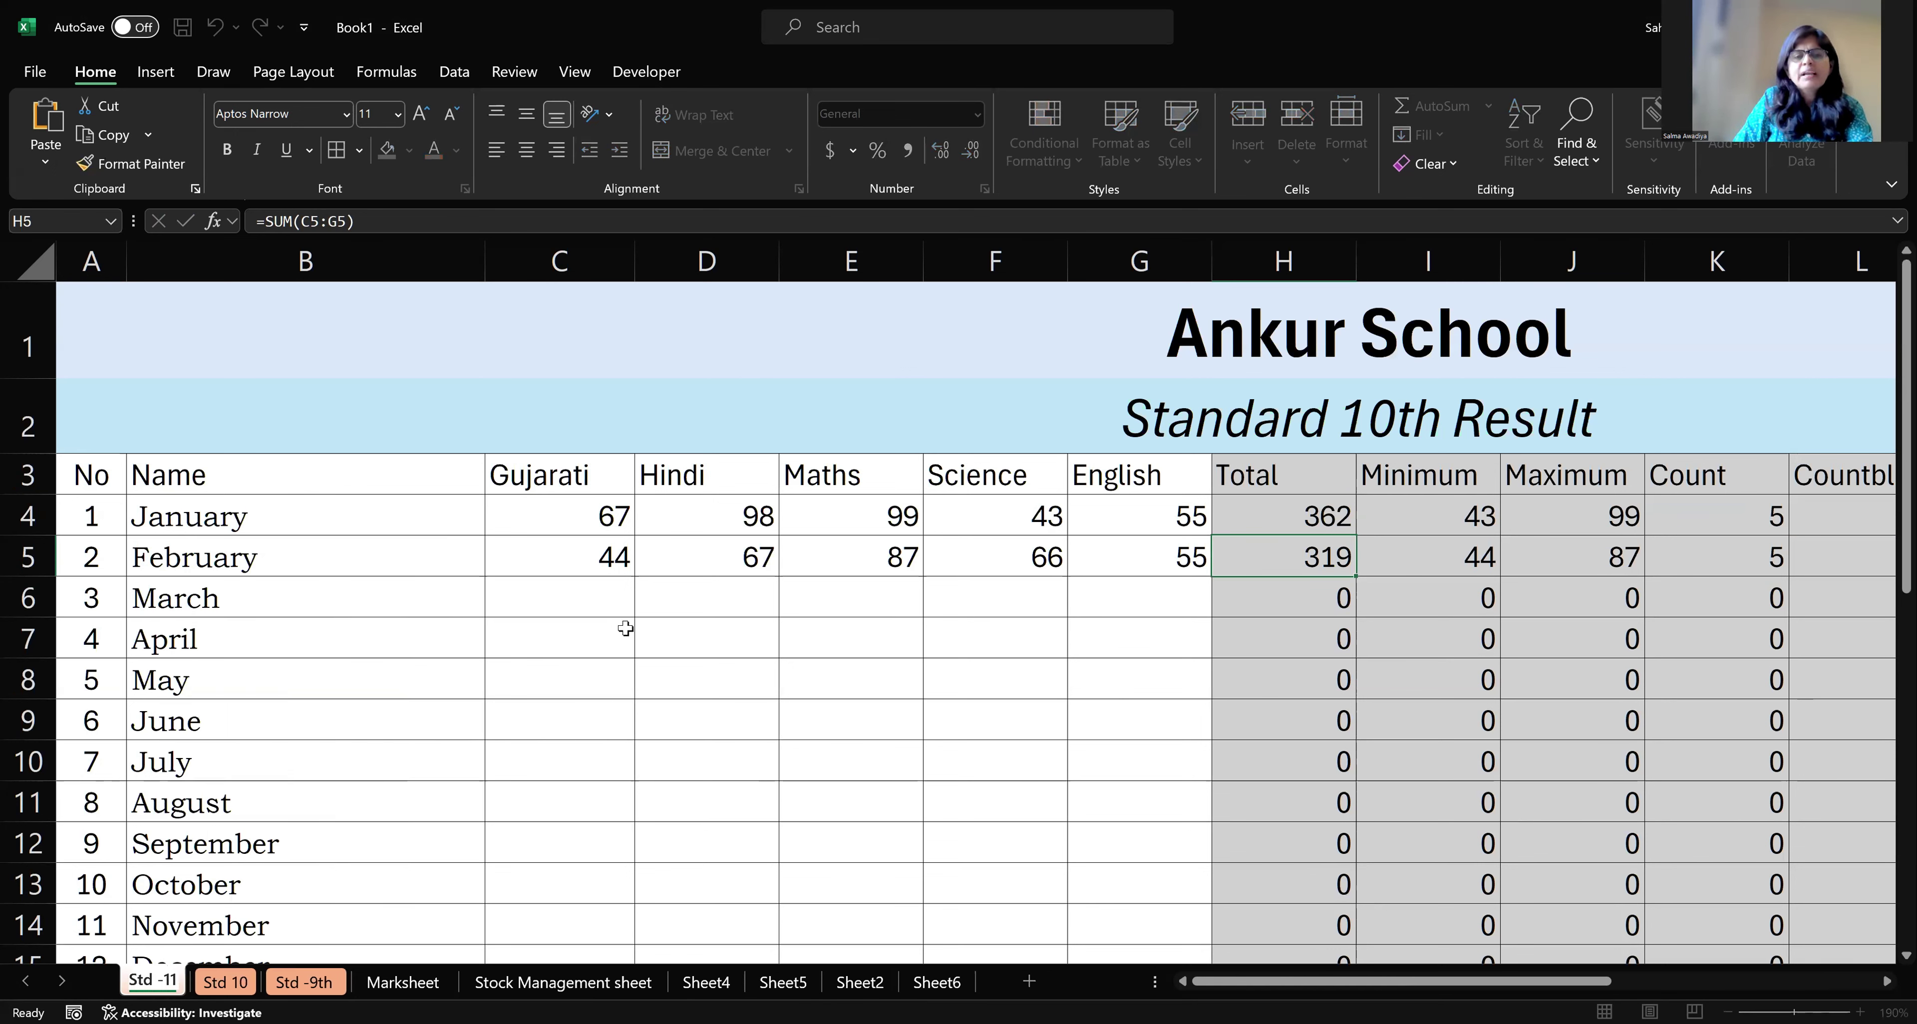
{"action": "left_click", "coordinate": [588, 716]}
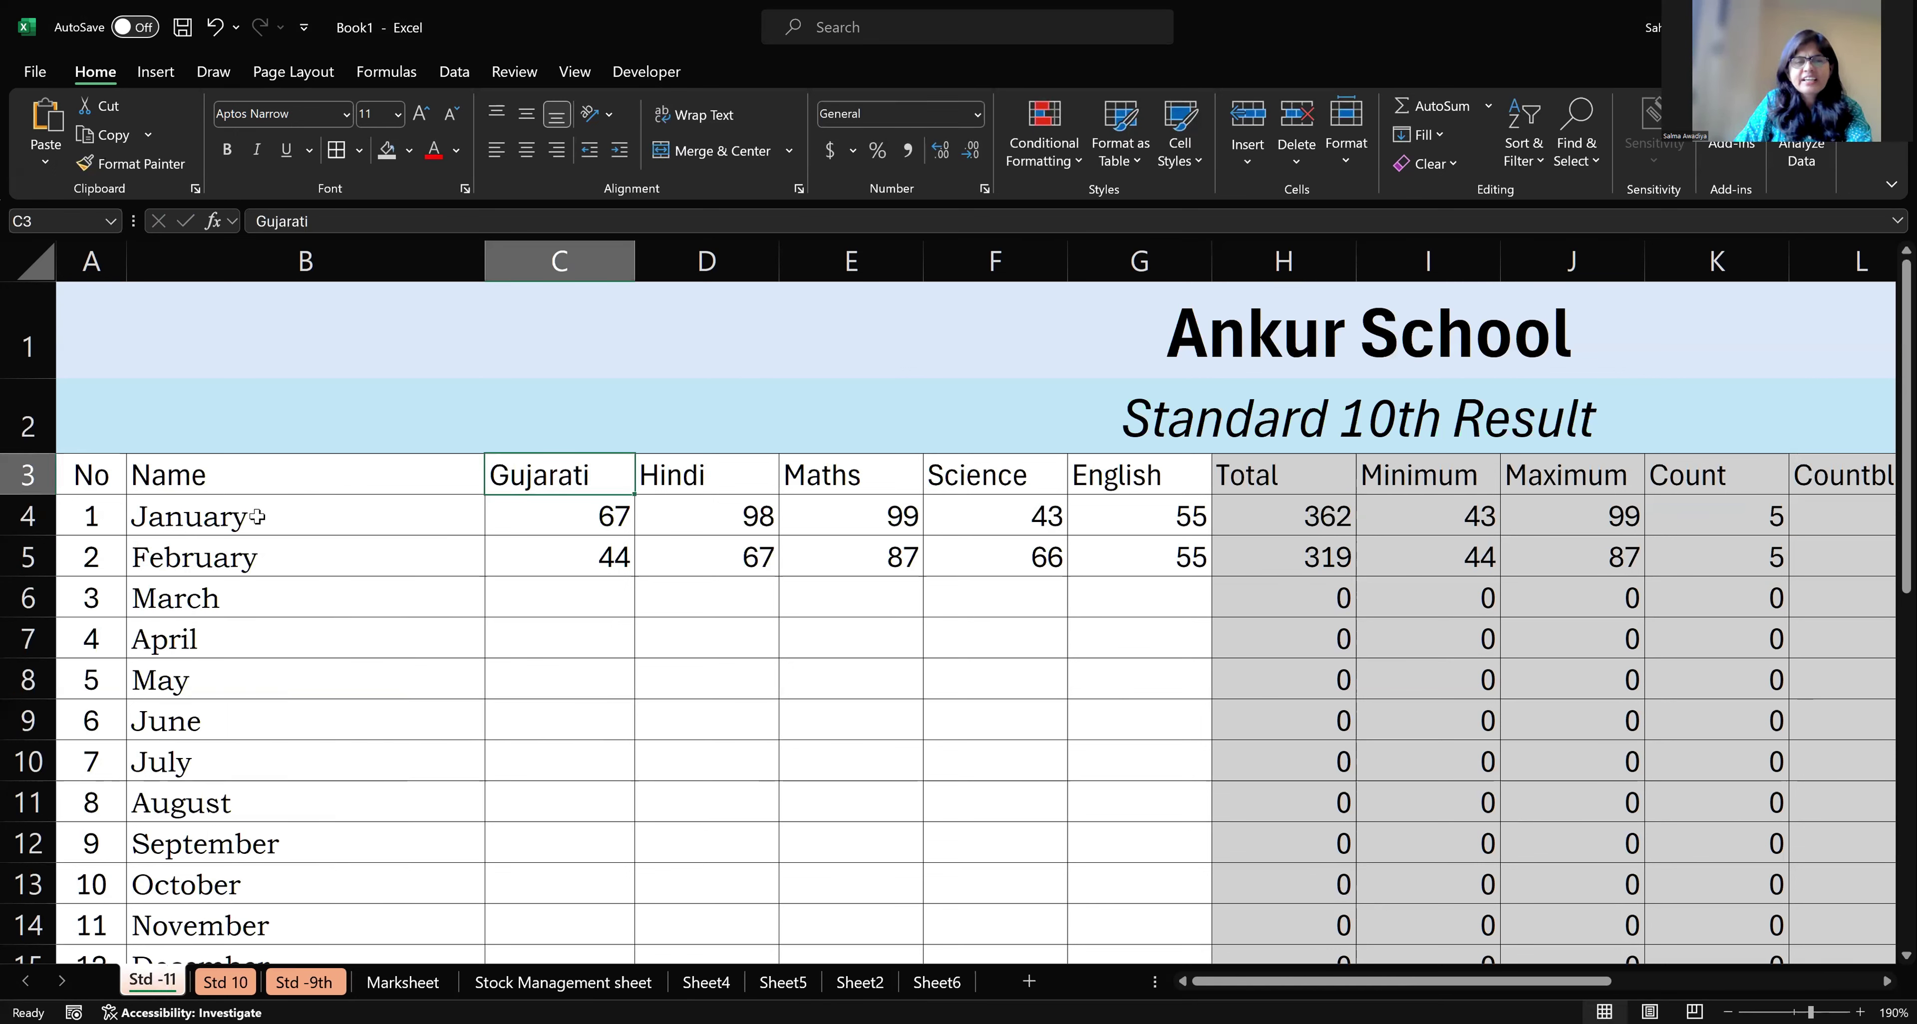
Step: Delete the month names in column B and the subject headings and marks in C3:G7
{"action": "mouse_move", "coordinate": [297, 521]}
{"action": "left_mouse_down"}
{"action": "mouse_move", "coordinate": [298, 923]}
{"action": "mouse_move", "coordinate": [390, 719]}
{"action": "left_mouse_up"}
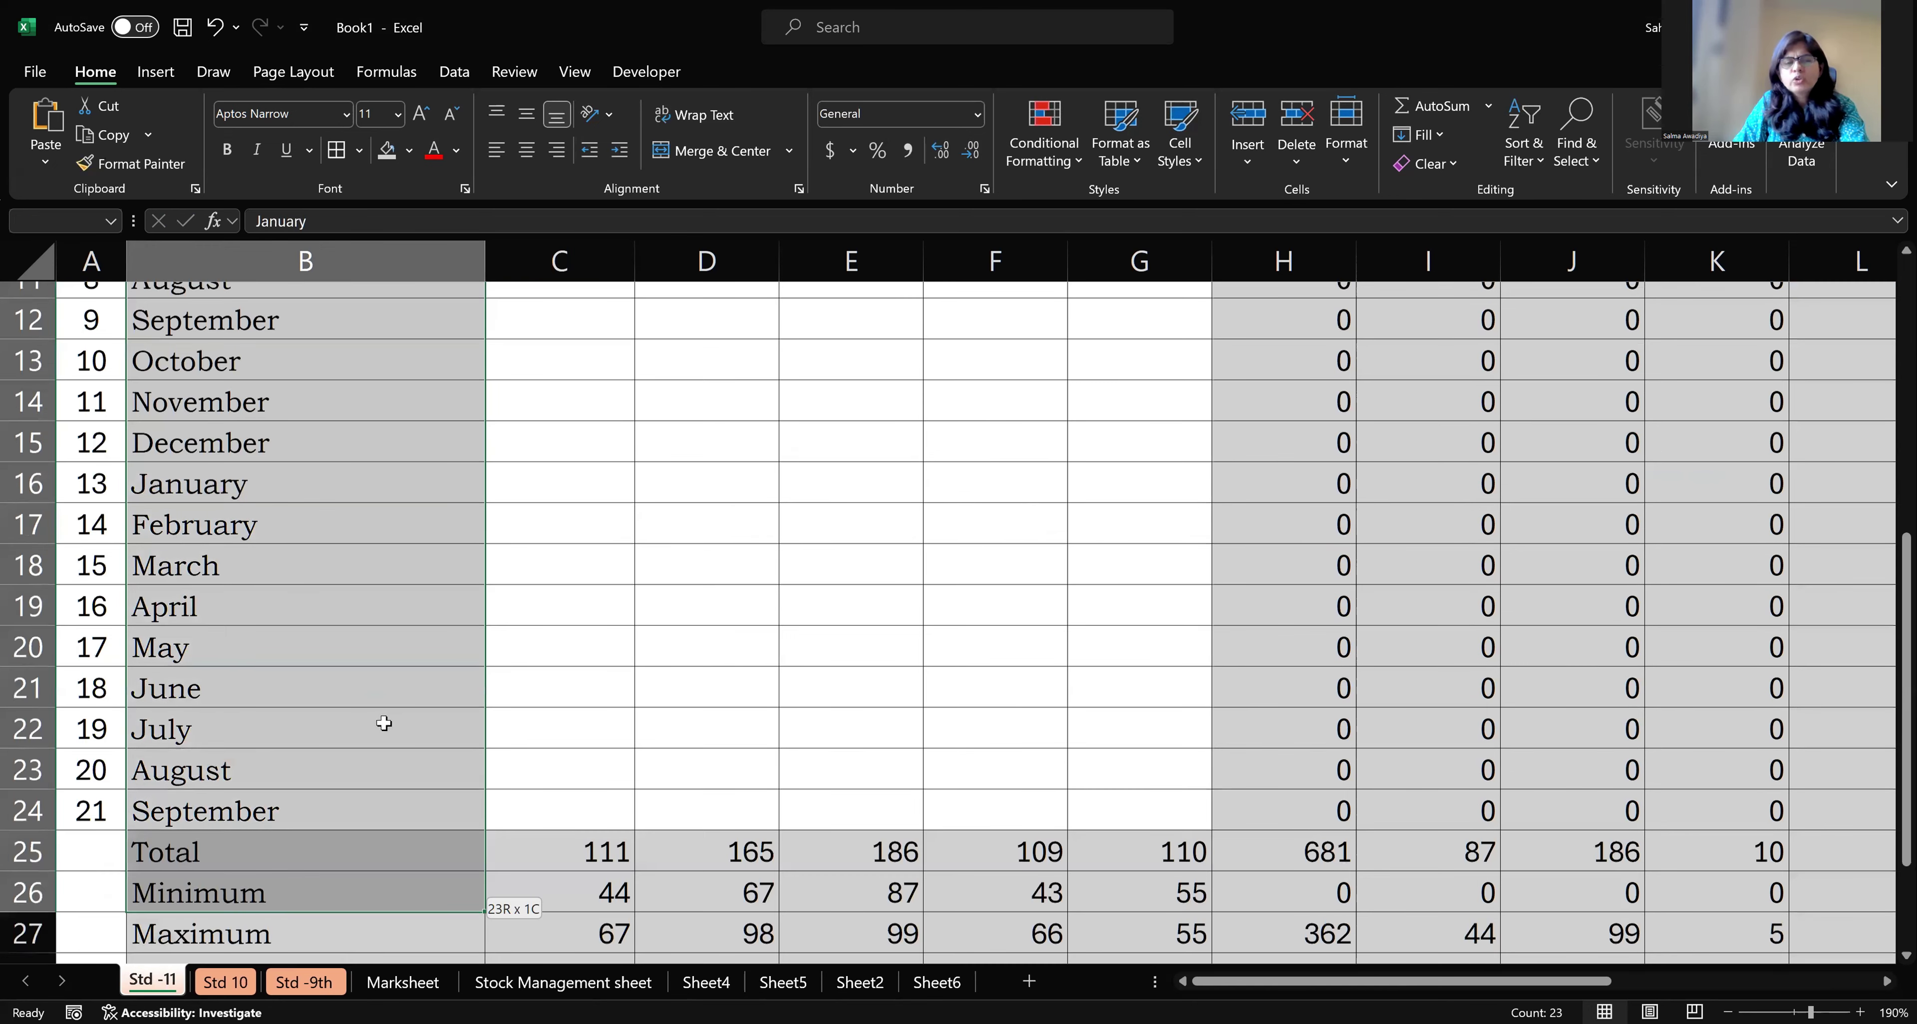
{"action": "key", "text": "Delete"}
{"action": "scroll", "coordinate": [447, 804], "scroll_direction": "up", "scroll_amount": 5}
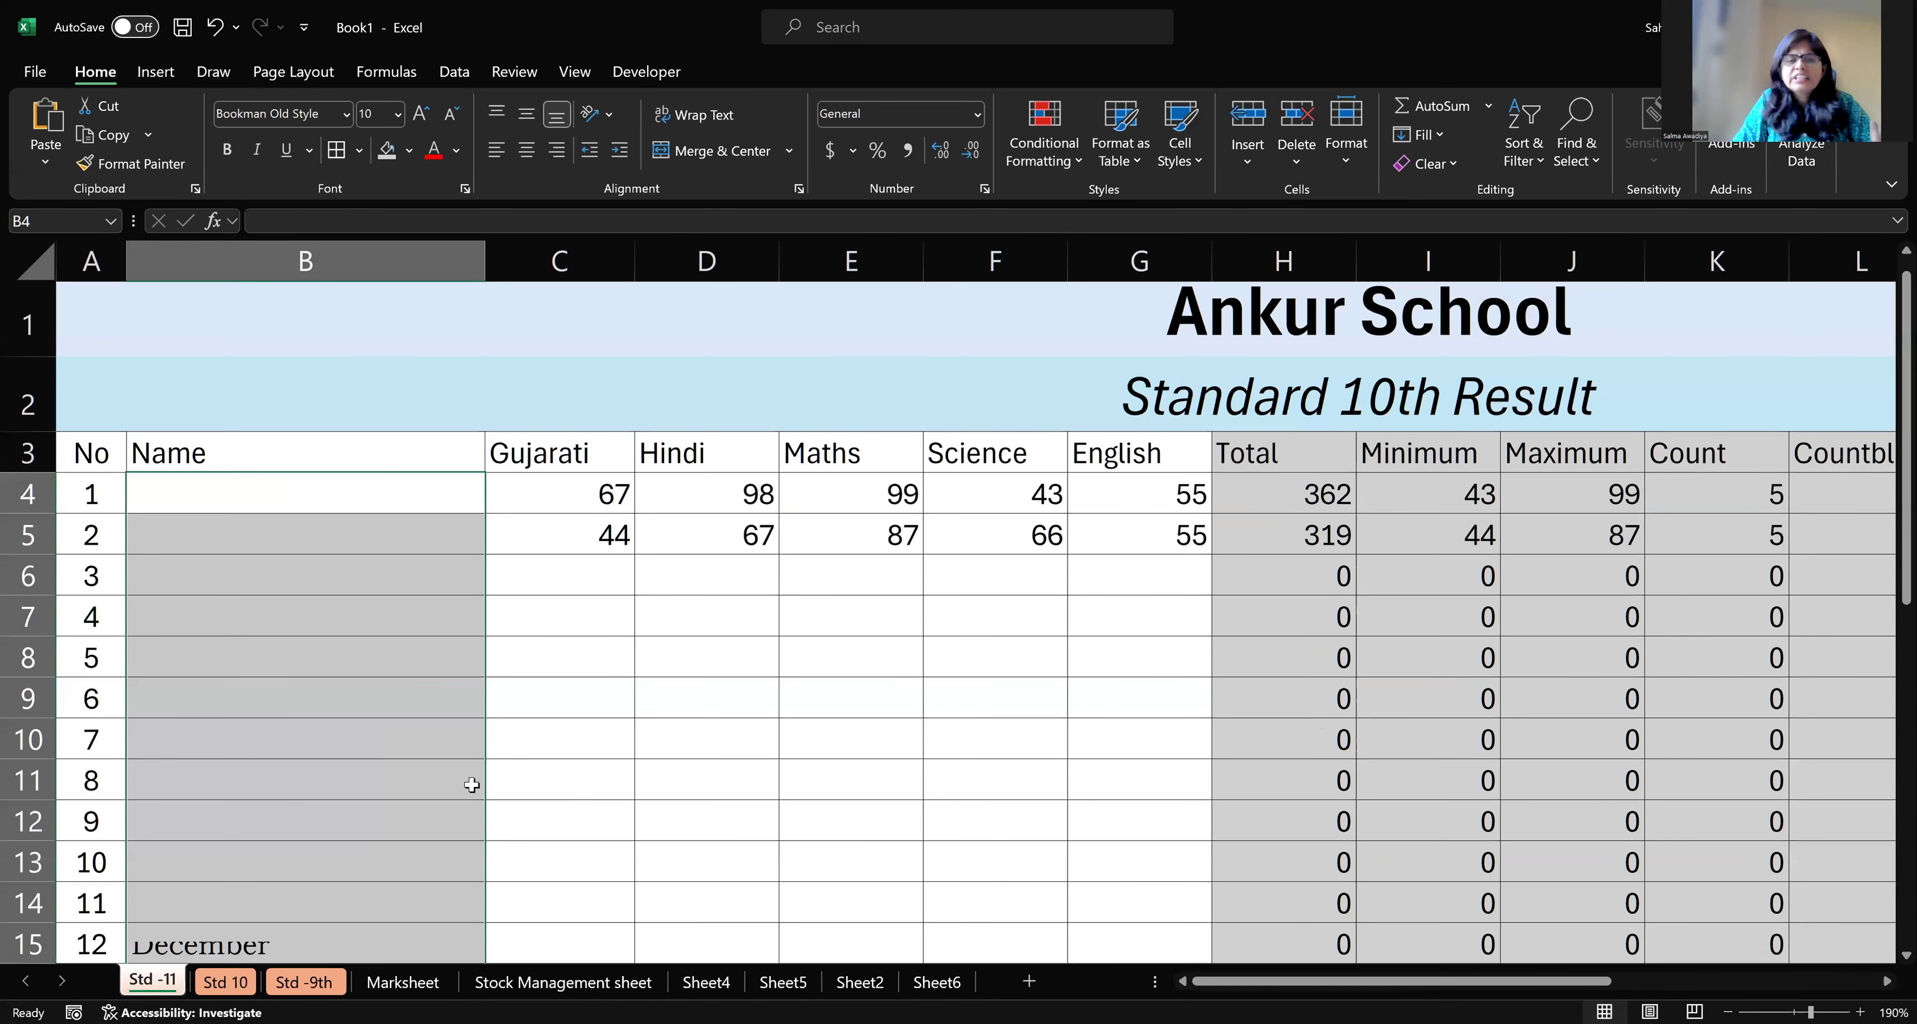
{"action": "scroll", "coordinate": [440, 839], "scroll_direction": "down", "scroll_amount": 2}
{"action": "scroll", "coordinate": [440, 839], "scroll_direction": "down", "scroll_amount": 4}
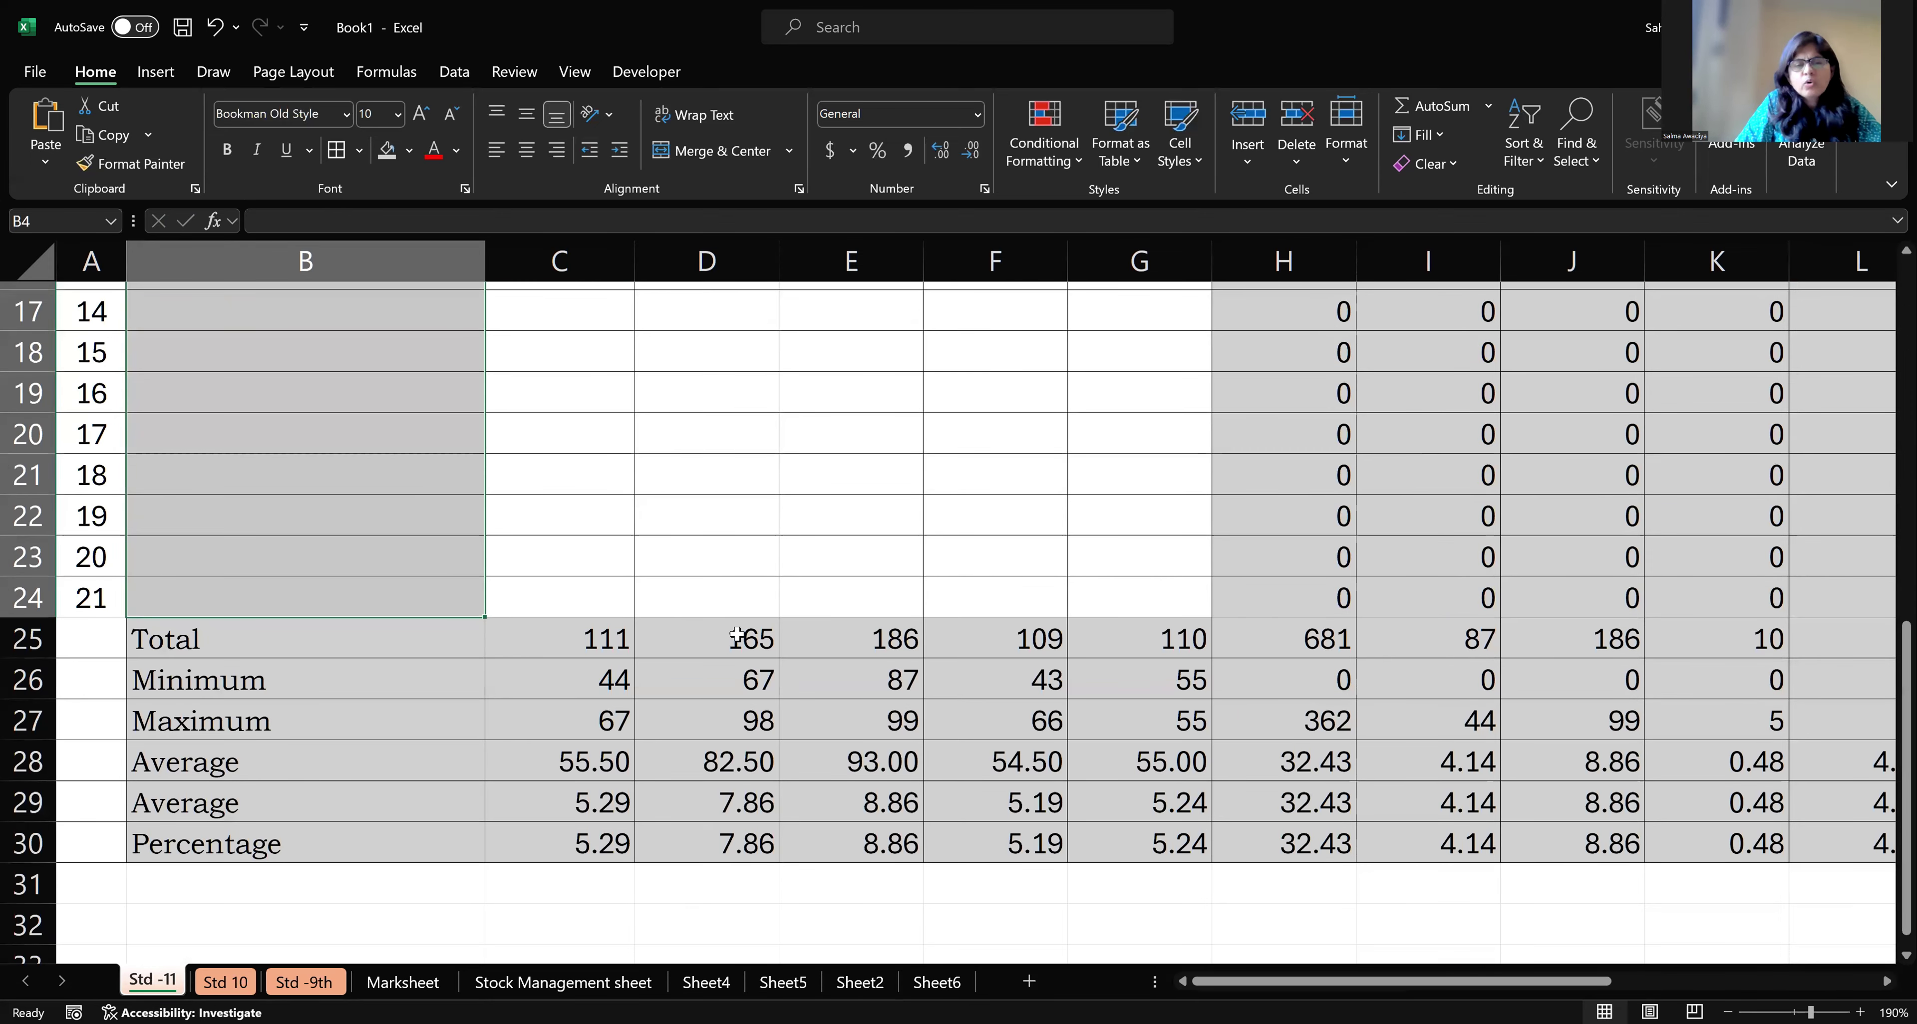
{"action": "scroll", "coordinate": [737, 635], "scroll_direction": "up", "scroll_amount": 2}
{"action": "scroll", "coordinate": [740, 629], "scroll_direction": "up", "scroll_amount": 1}
{"action": "scroll", "coordinate": [663, 509], "scroll_direction": "up", "scroll_amount": 3}
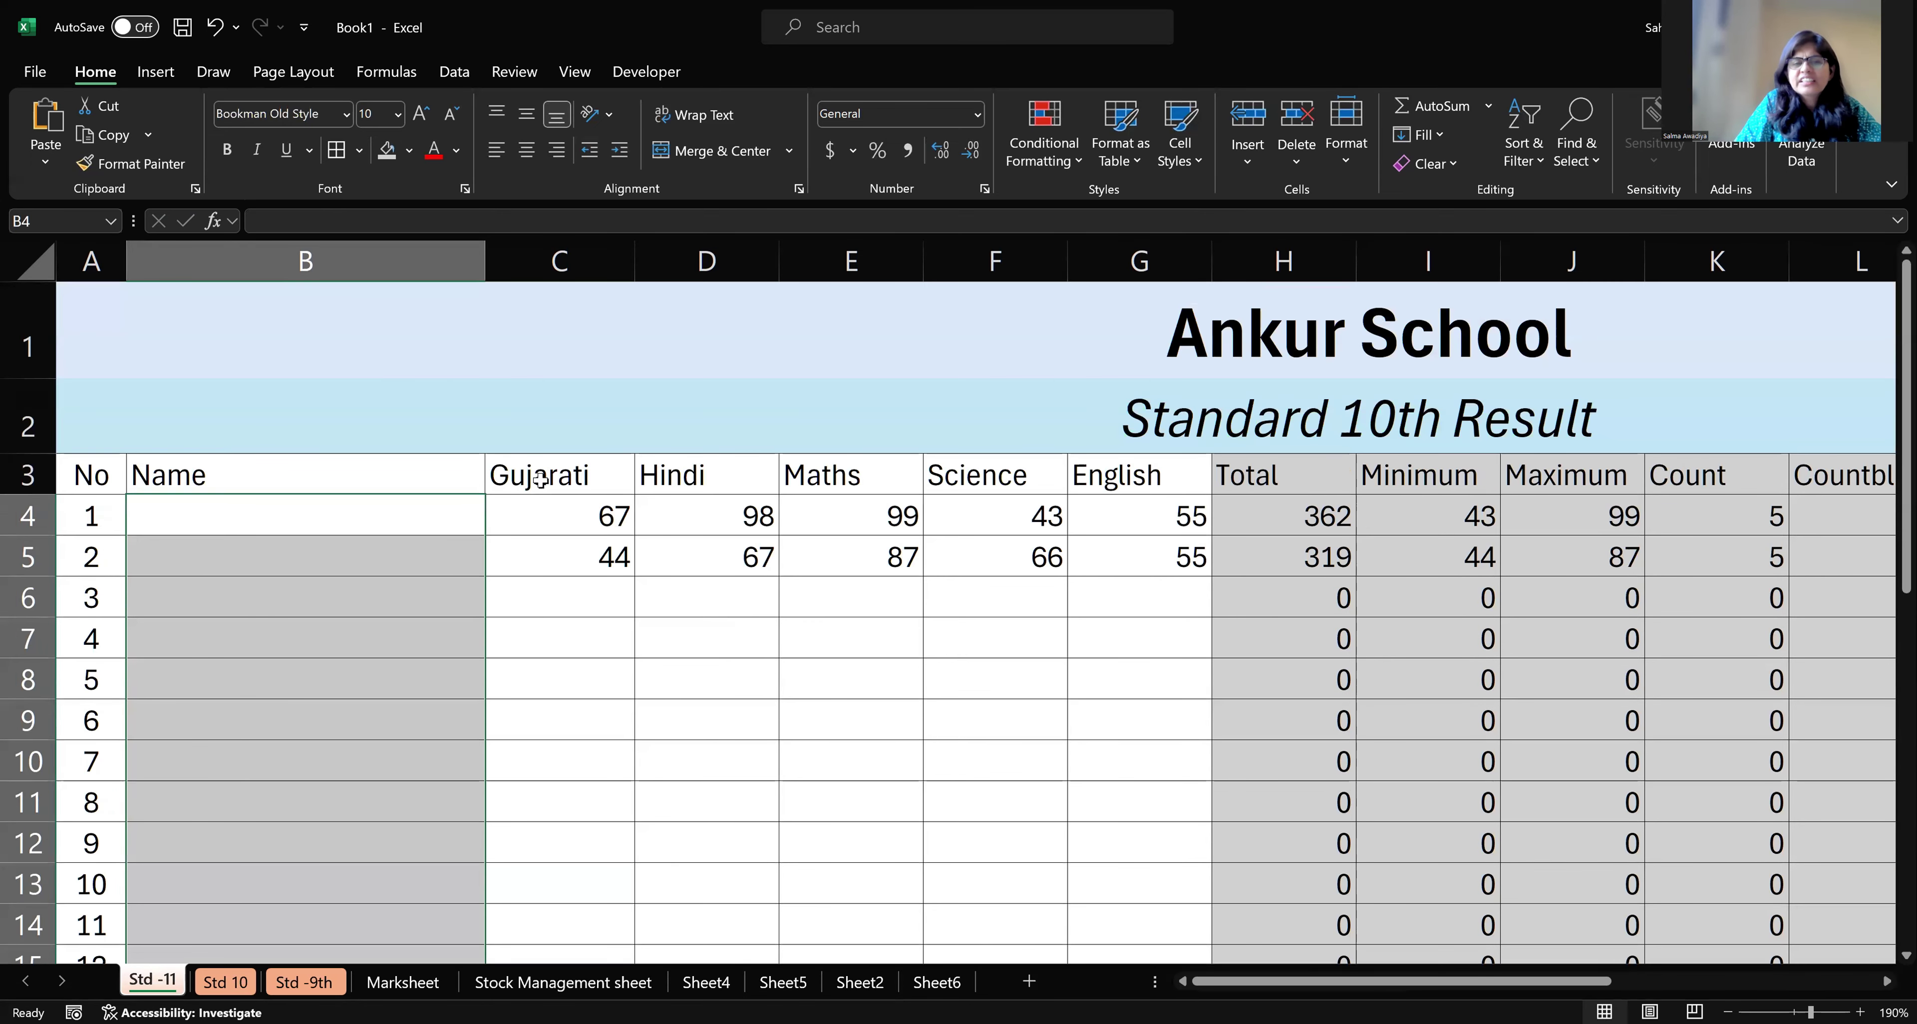
{"action": "mouse_move", "coordinate": [541, 479]}
{"action": "left_mouse_down"}
{"action": "mouse_move", "coordinate": [1138, 600]}
{"action": "mouse_move", "coordinate": [1139, 620]}
{"action": "left_mouse_up"}
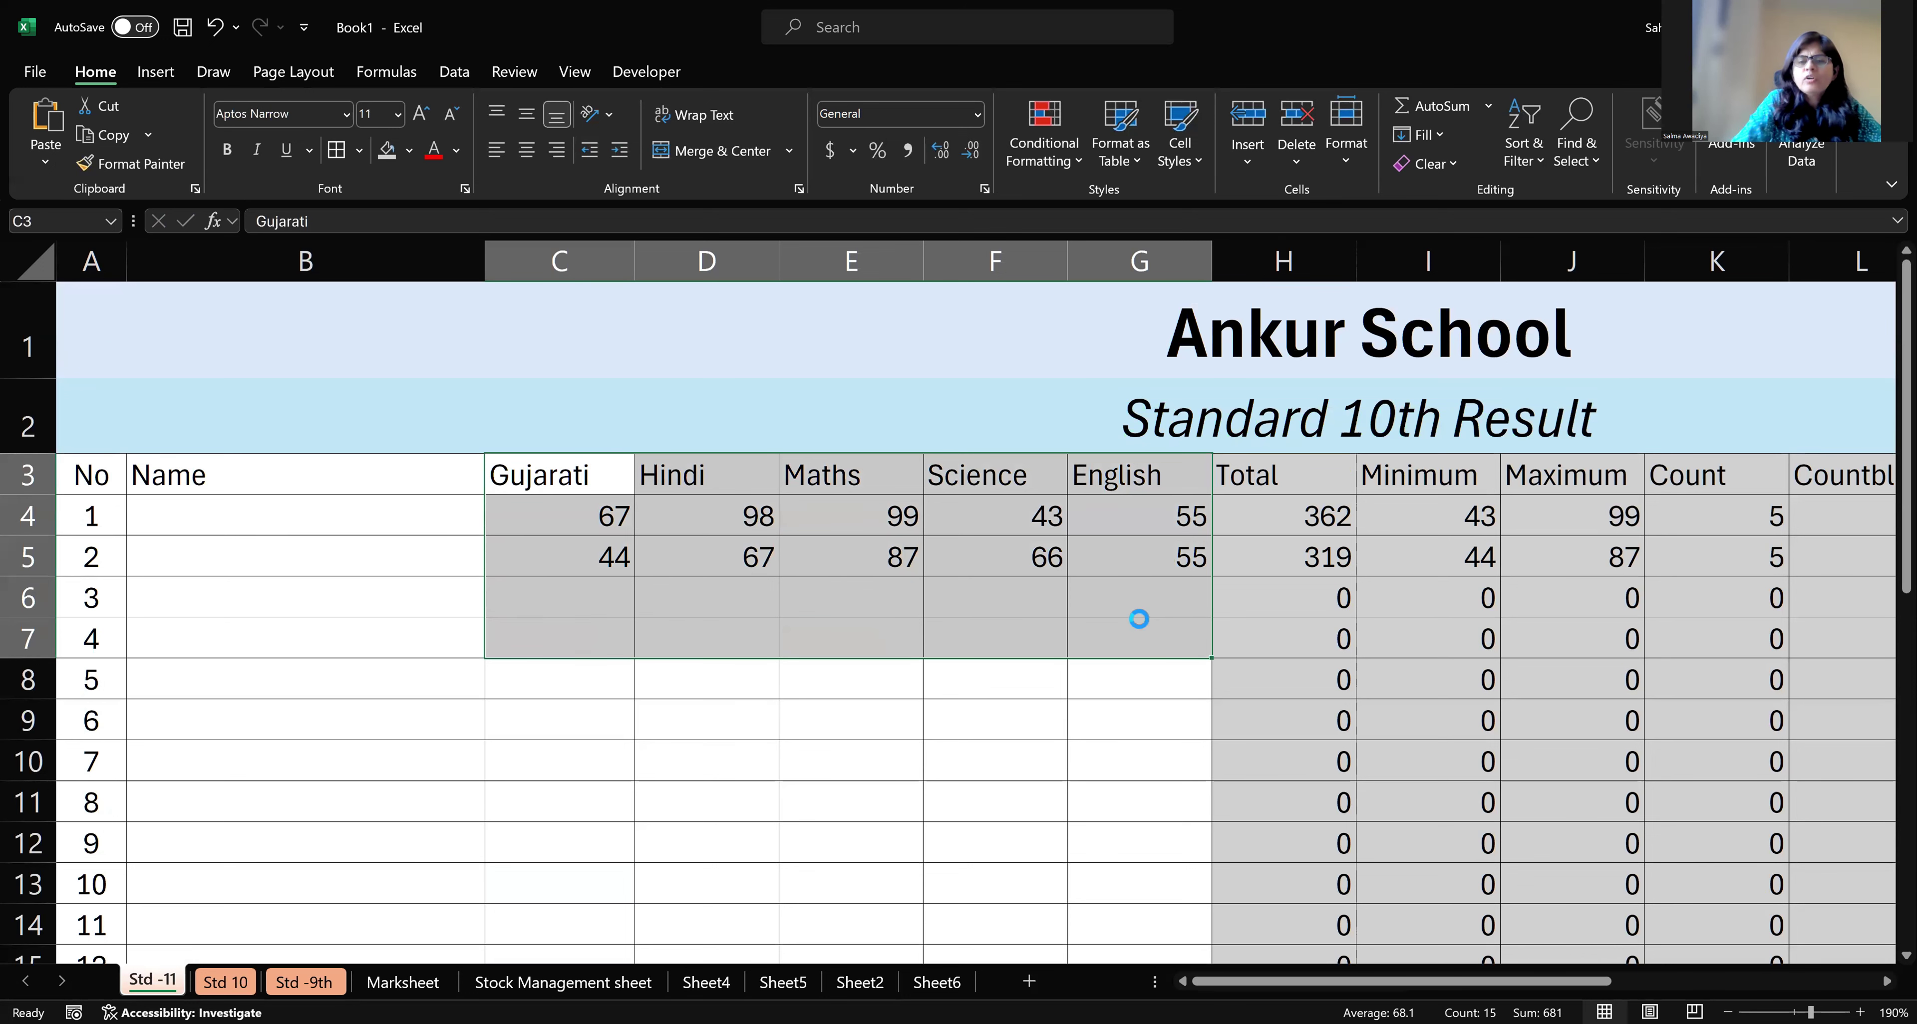
{"action": "key", "text": "Delete"}
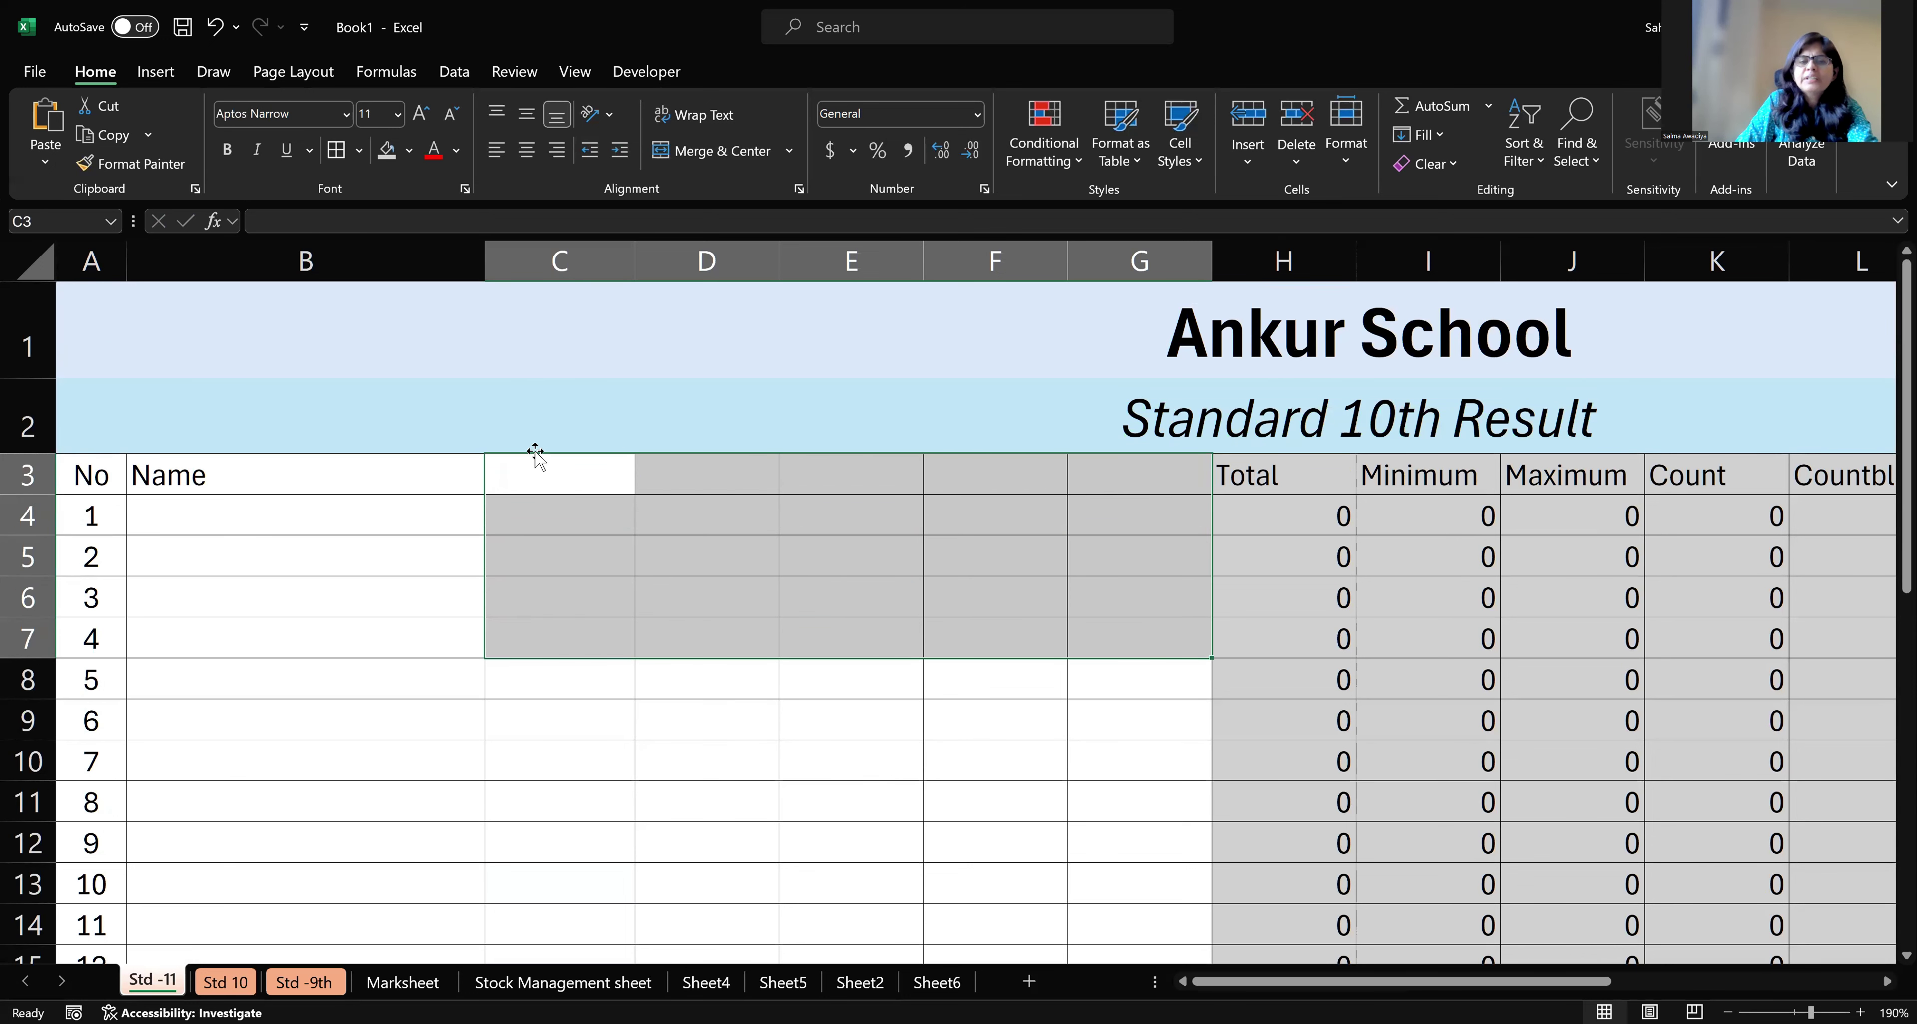
Step: Type the new headings Account, State, BA, Eco and English across C3:G3
{"action": "left_click", "coordinate": [554, 482]}
{"action": "type", "text": "Acc"}
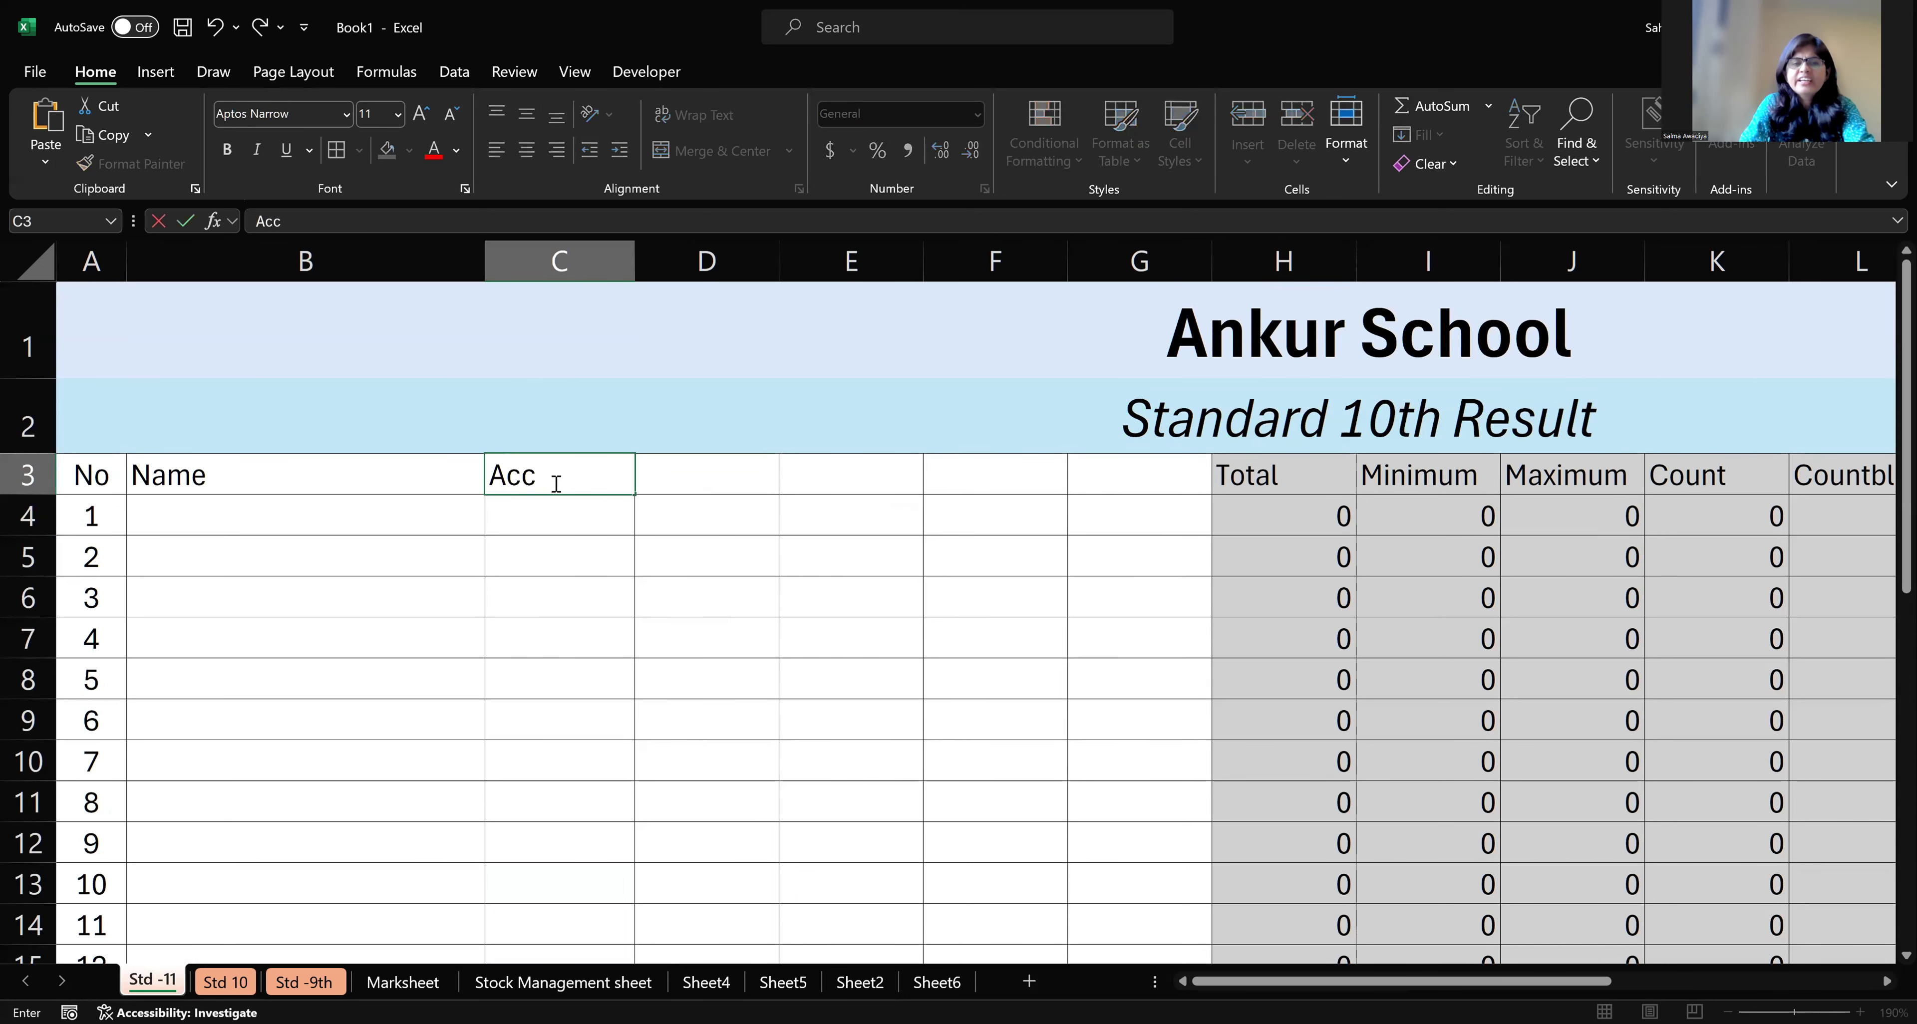
{"action": "type", "text": "ount"}
{"action": "key", "text": "Tab"}
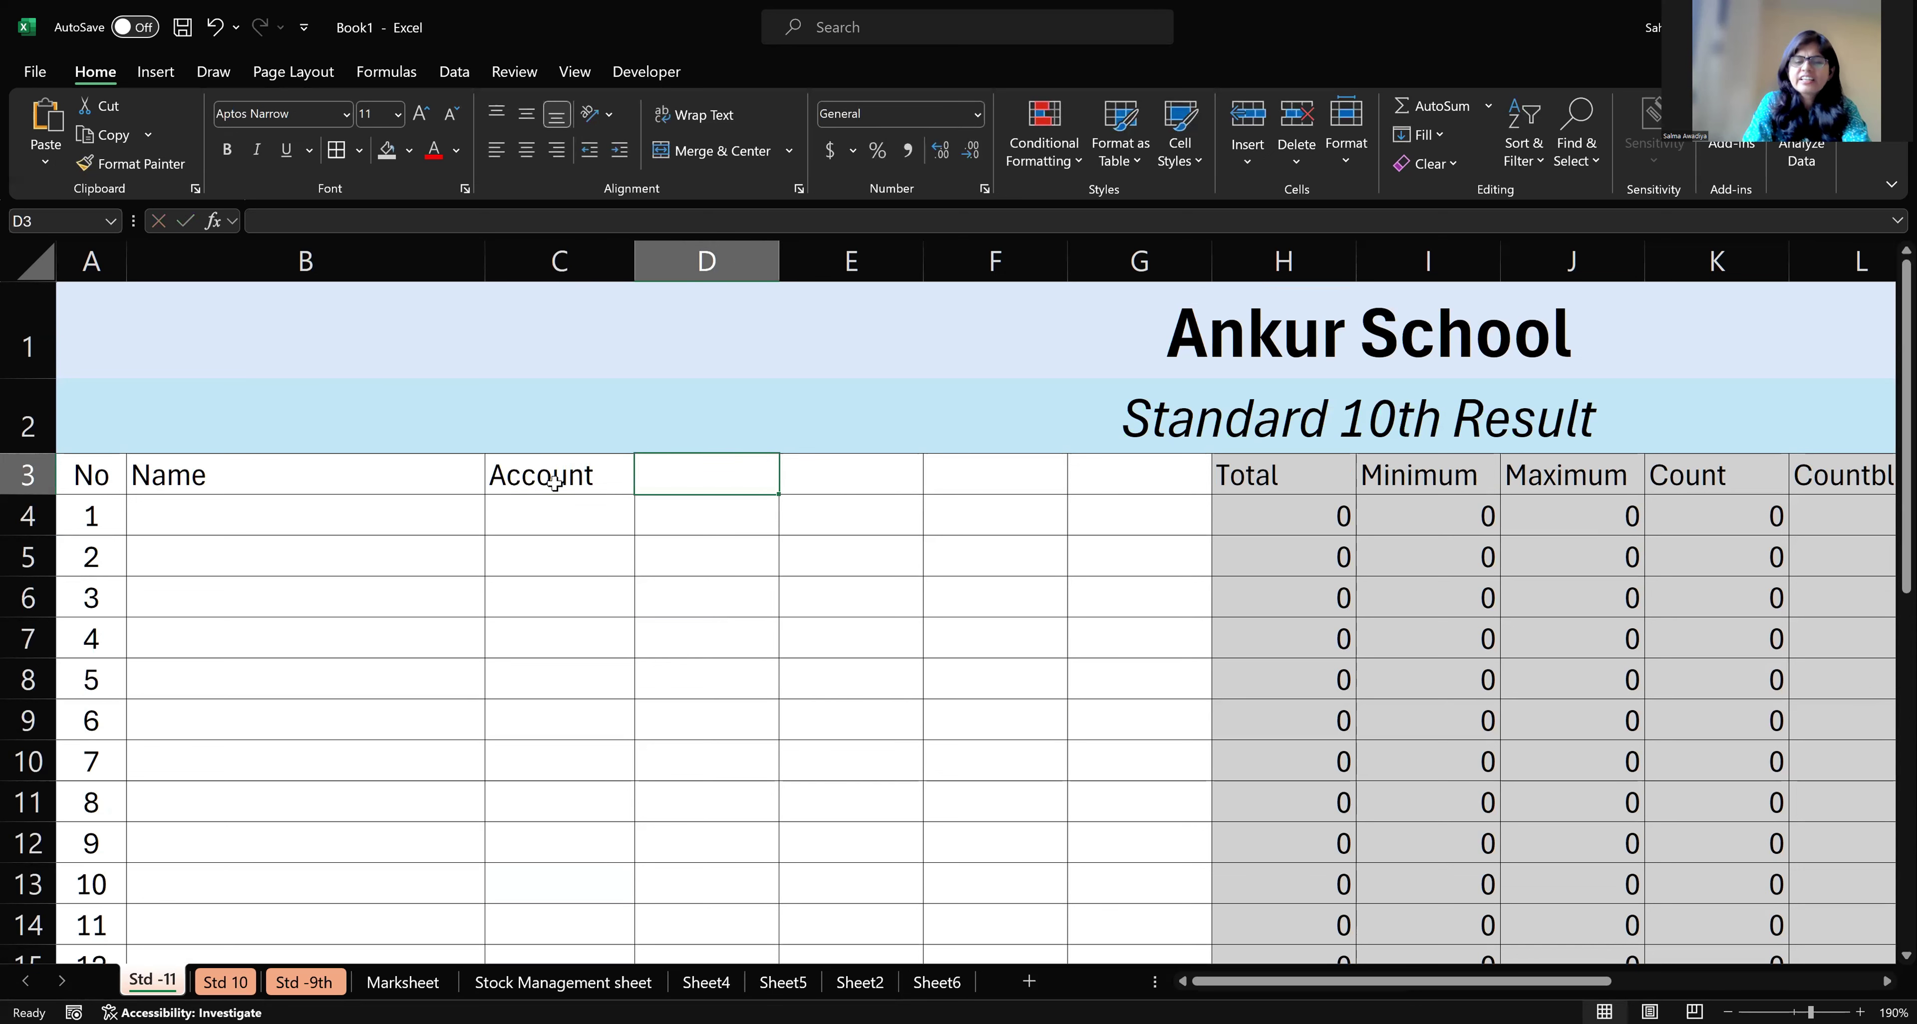
{"action": "type", "text": "State"}
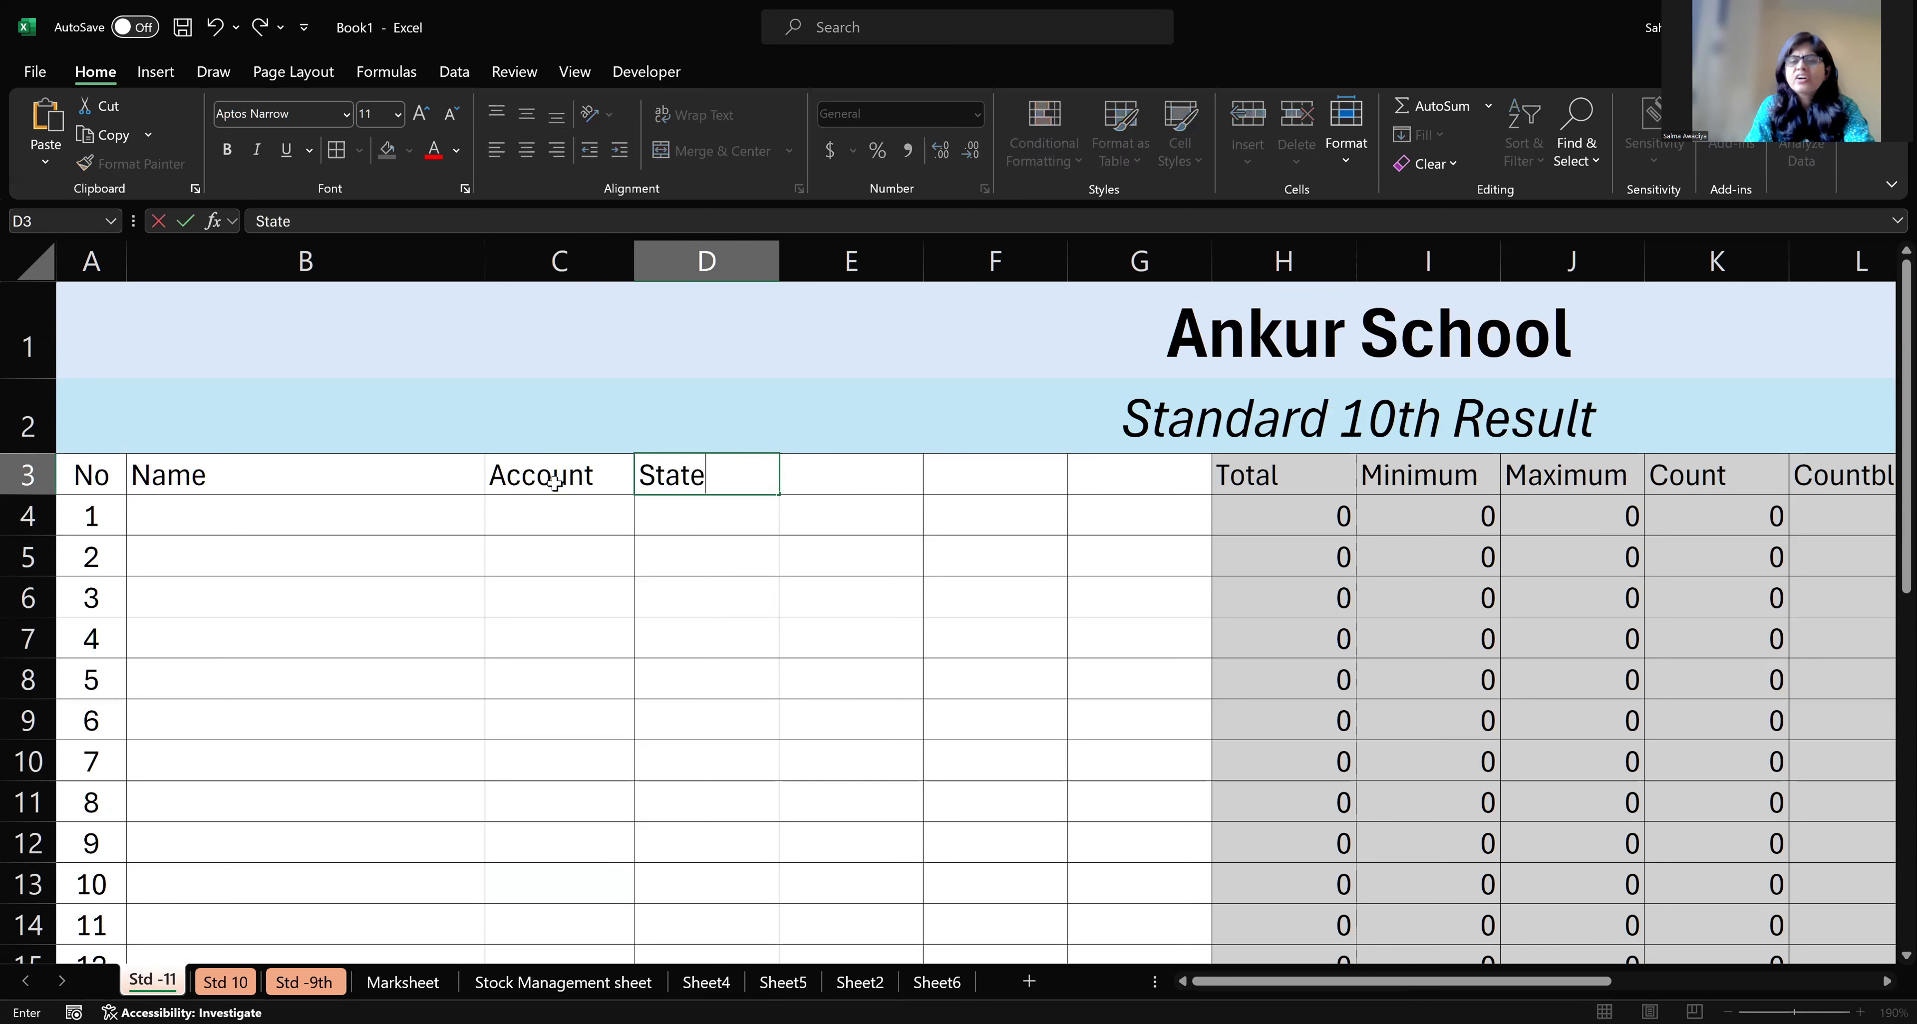
{"action": "key", "text": "Tab"}
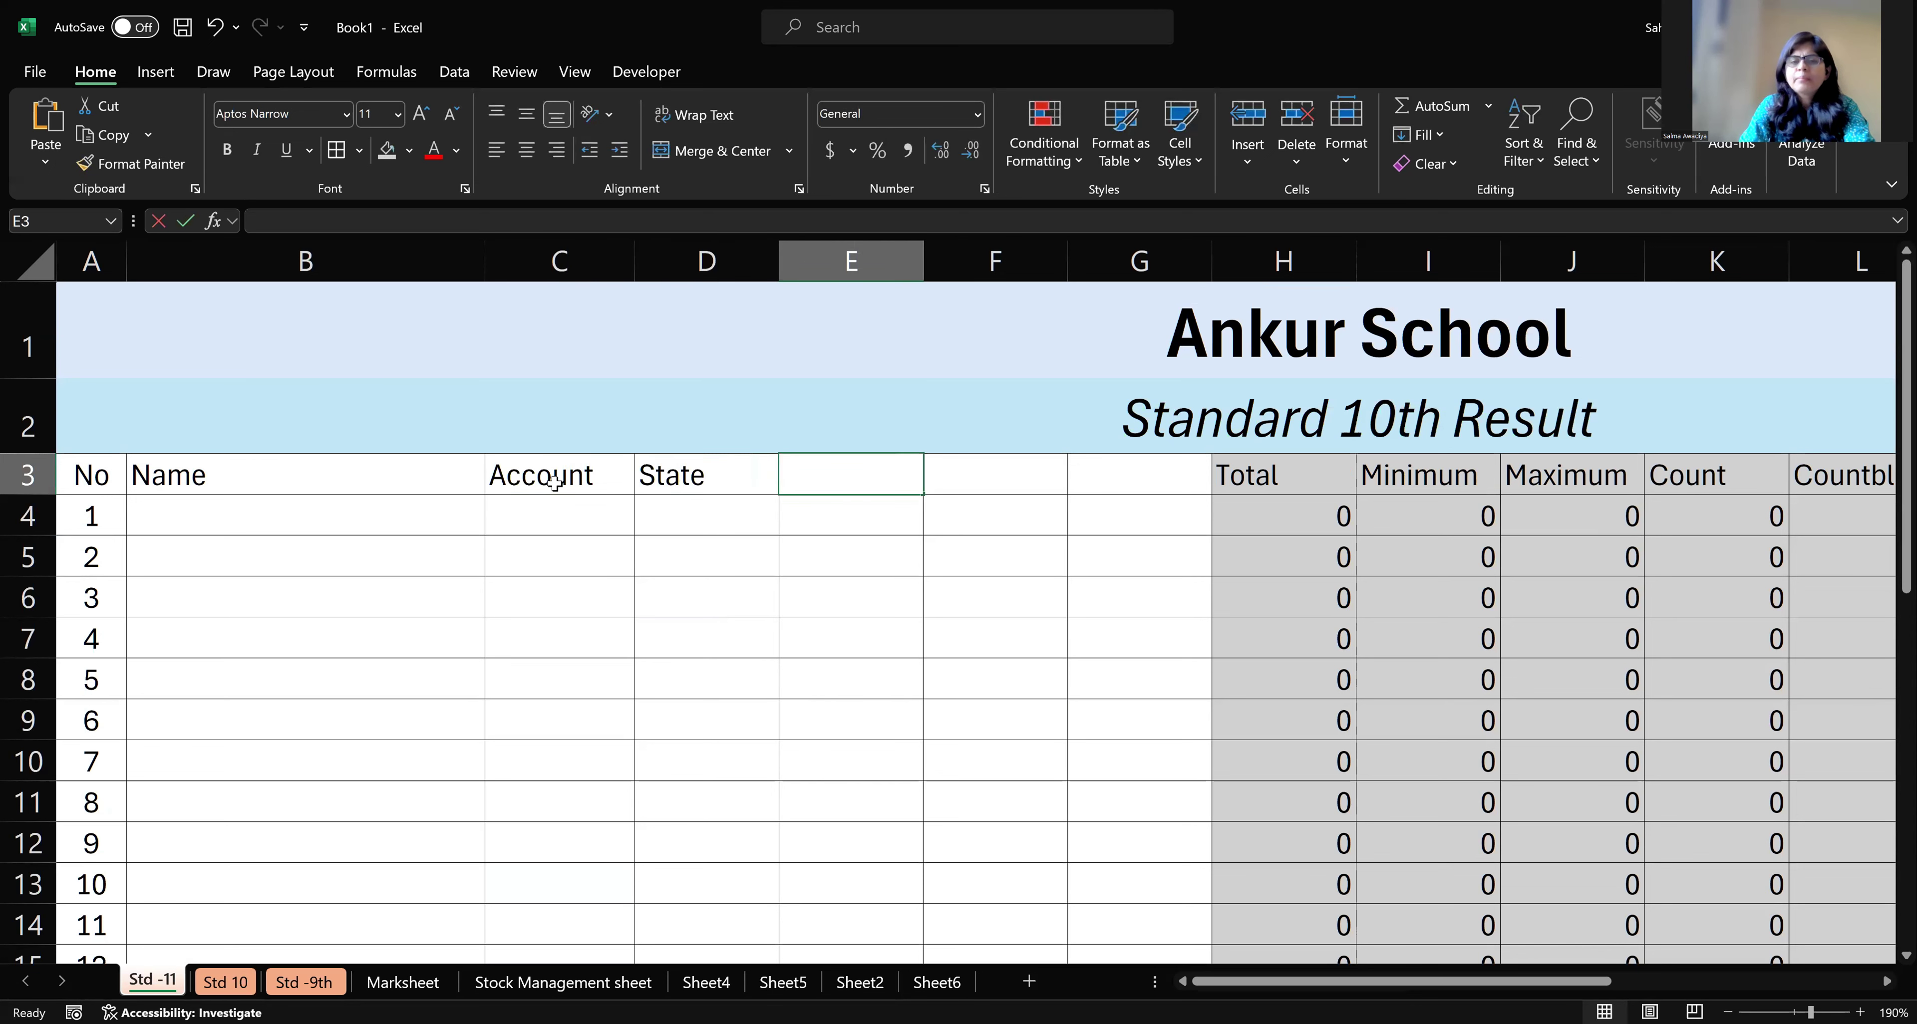
{"action": "type", "text": "VA"}
{"action": "key", "text": "BackSpace"}
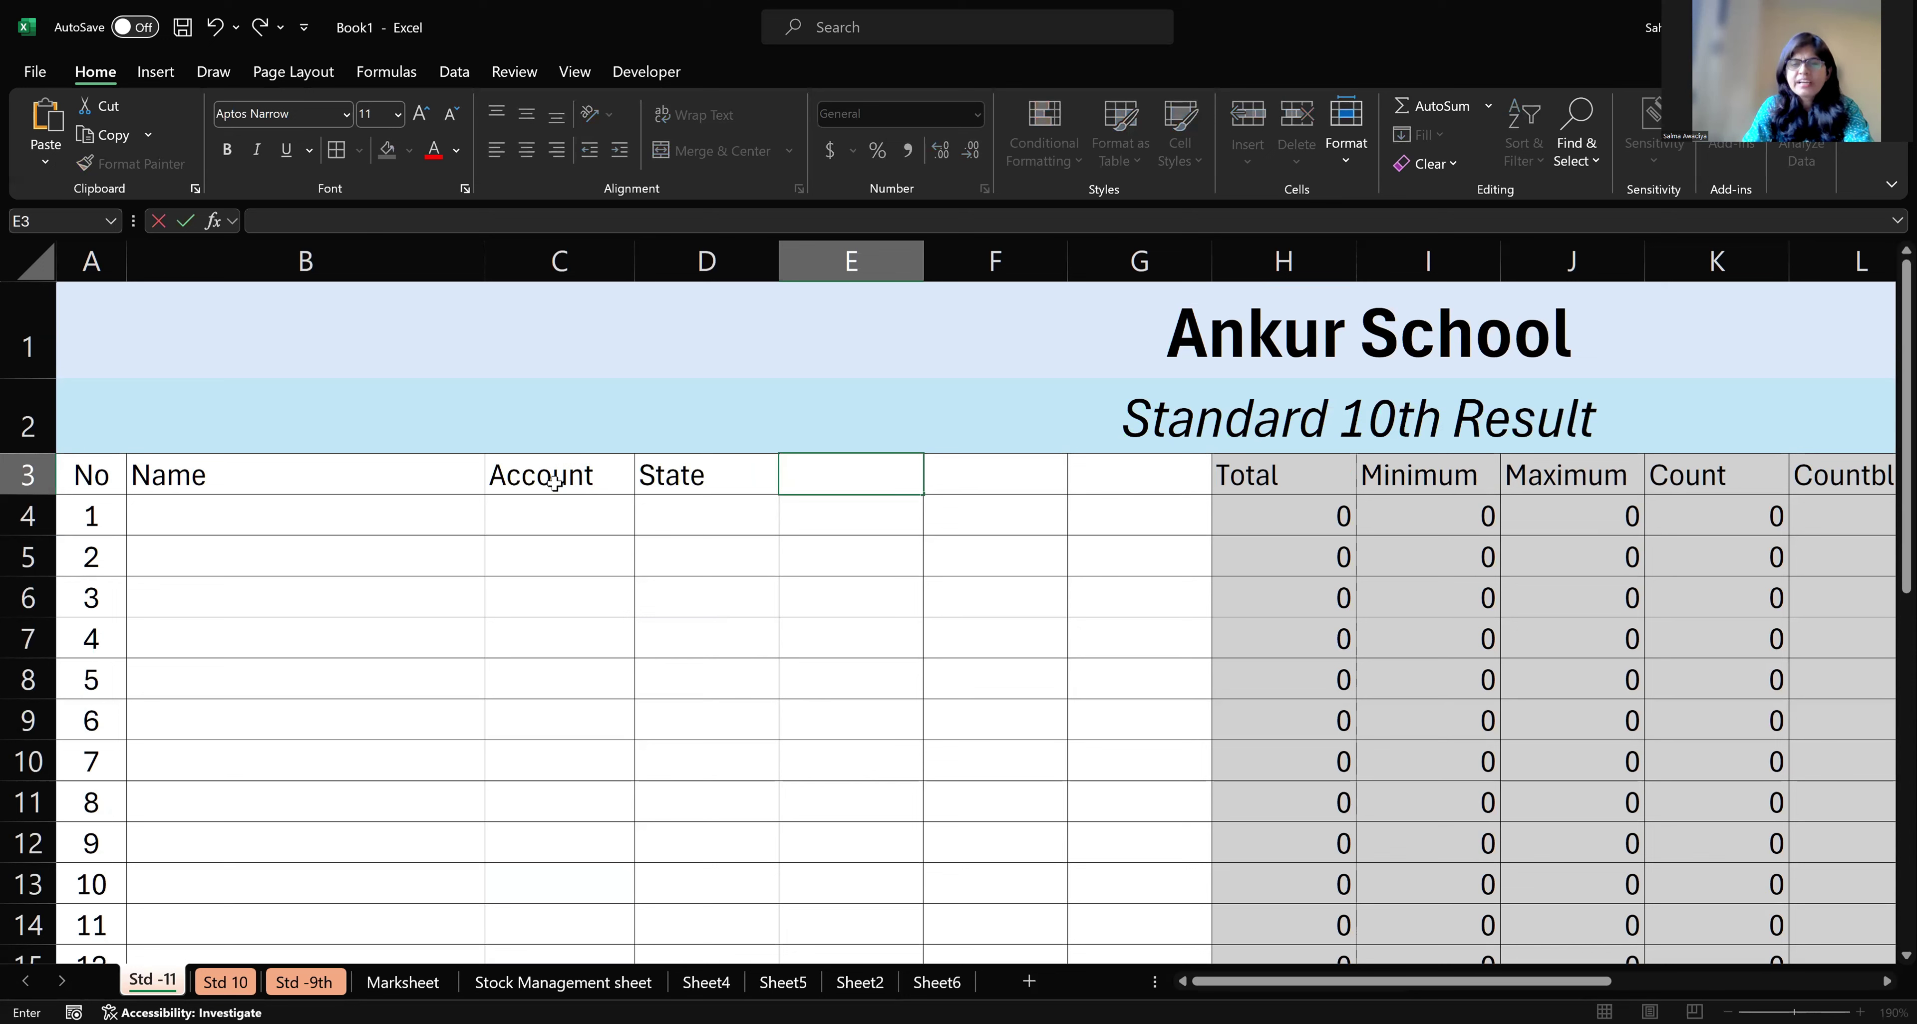
{"action": "type", "text": "BA"}
{"action": "key", "text": "Tab"}
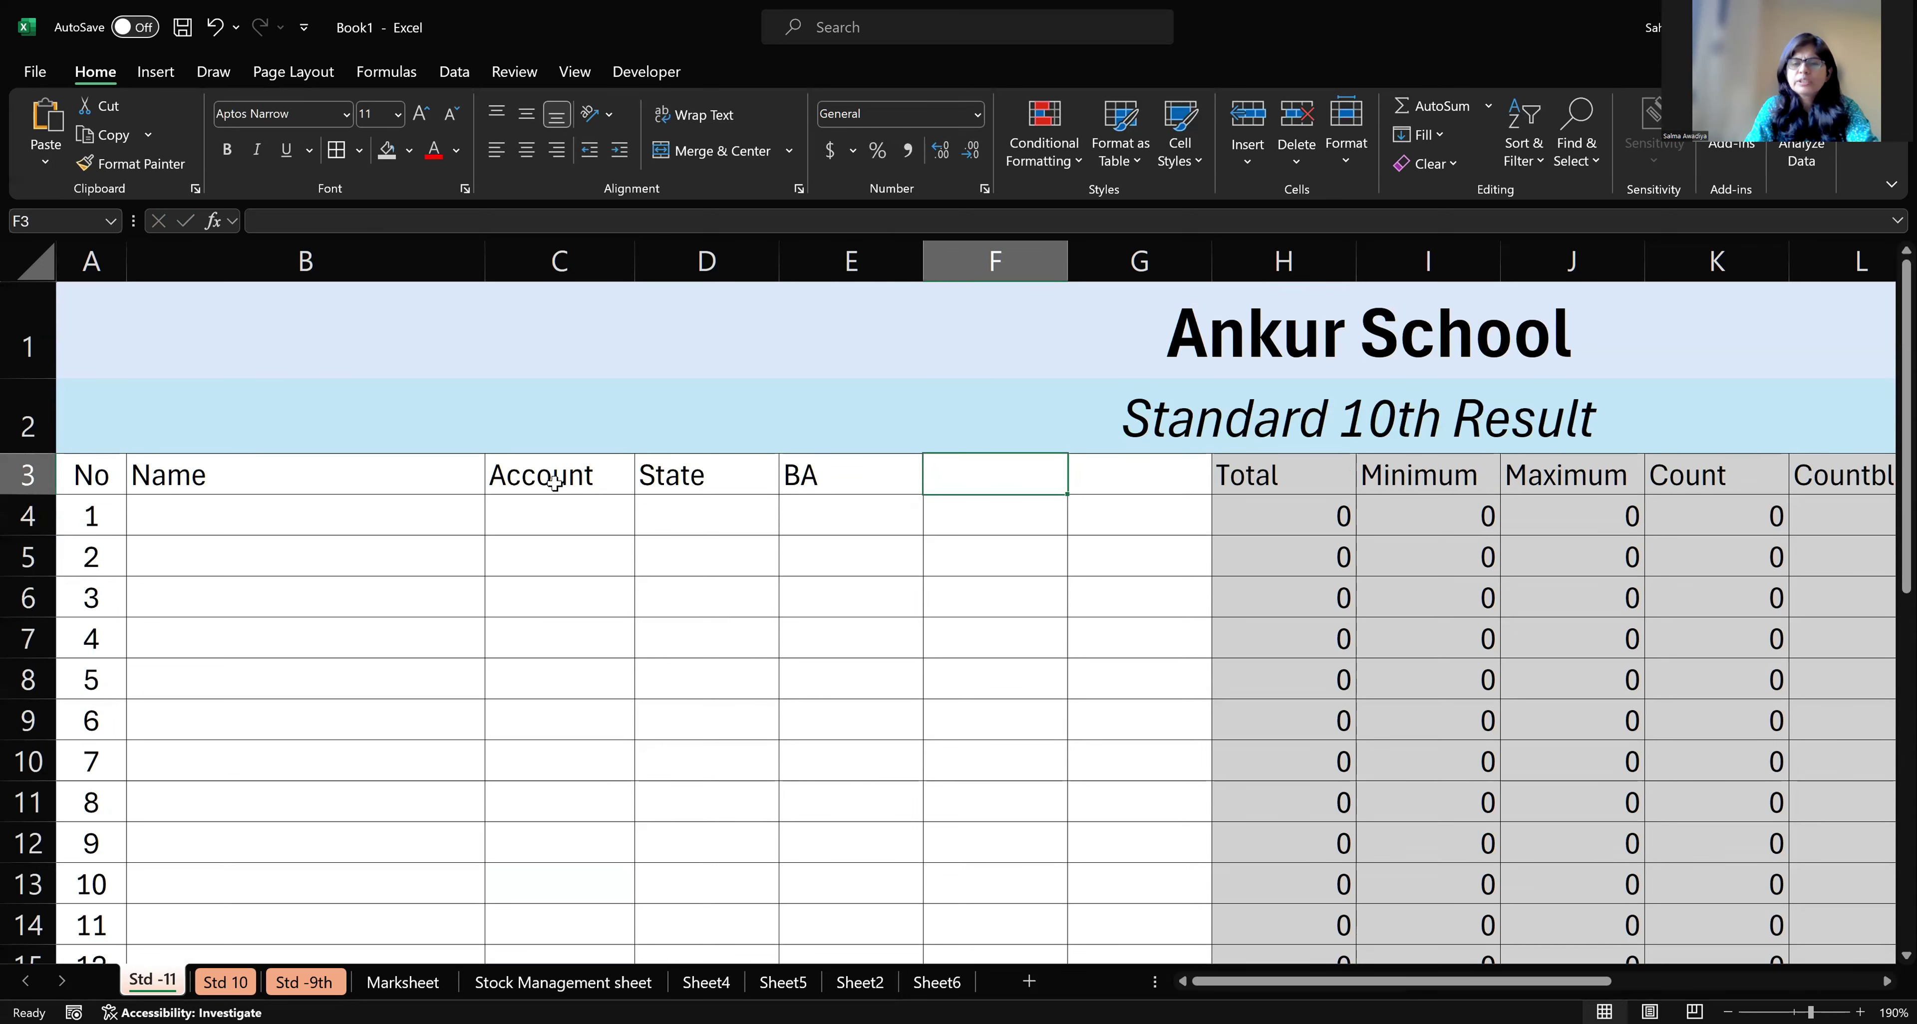
{"action": "type", "text": "Ex"}
{"action": "key", "text": "BackSpace"}
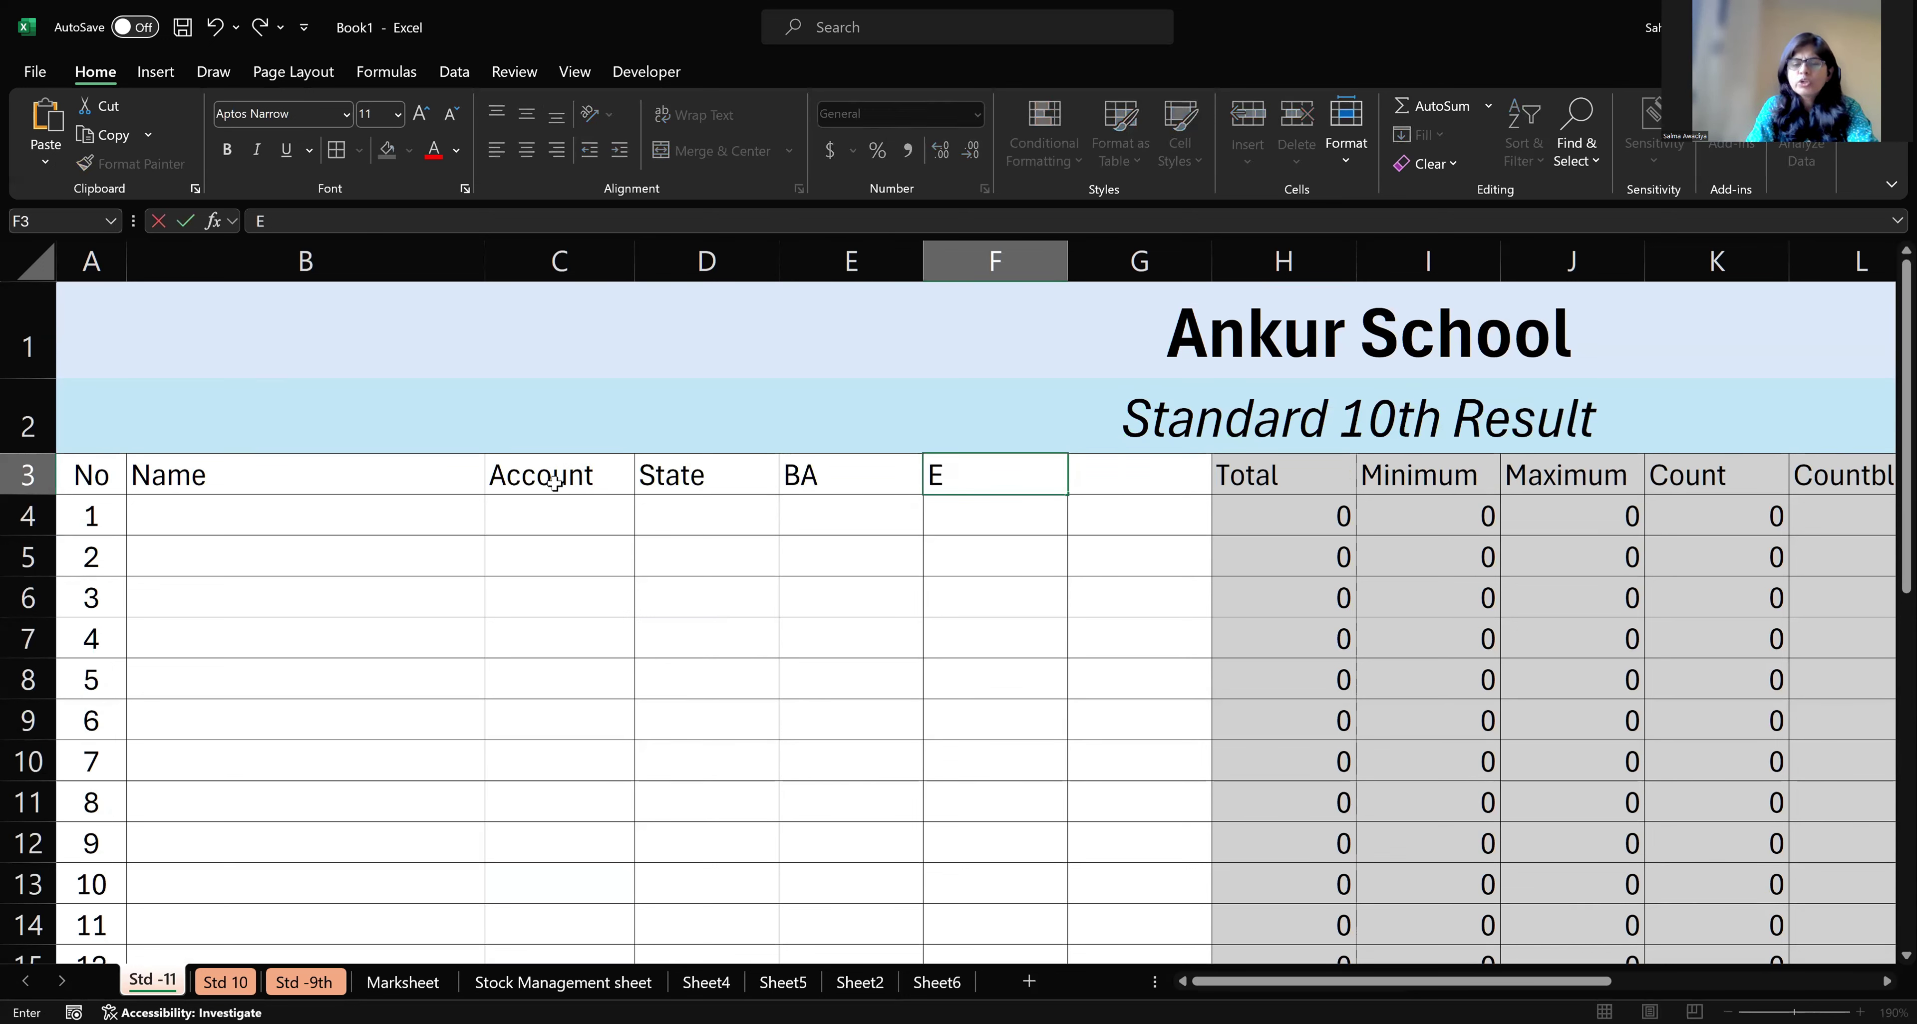
{"action": "type", "text": "co"}
{"action": "key", "text": "Tab"}
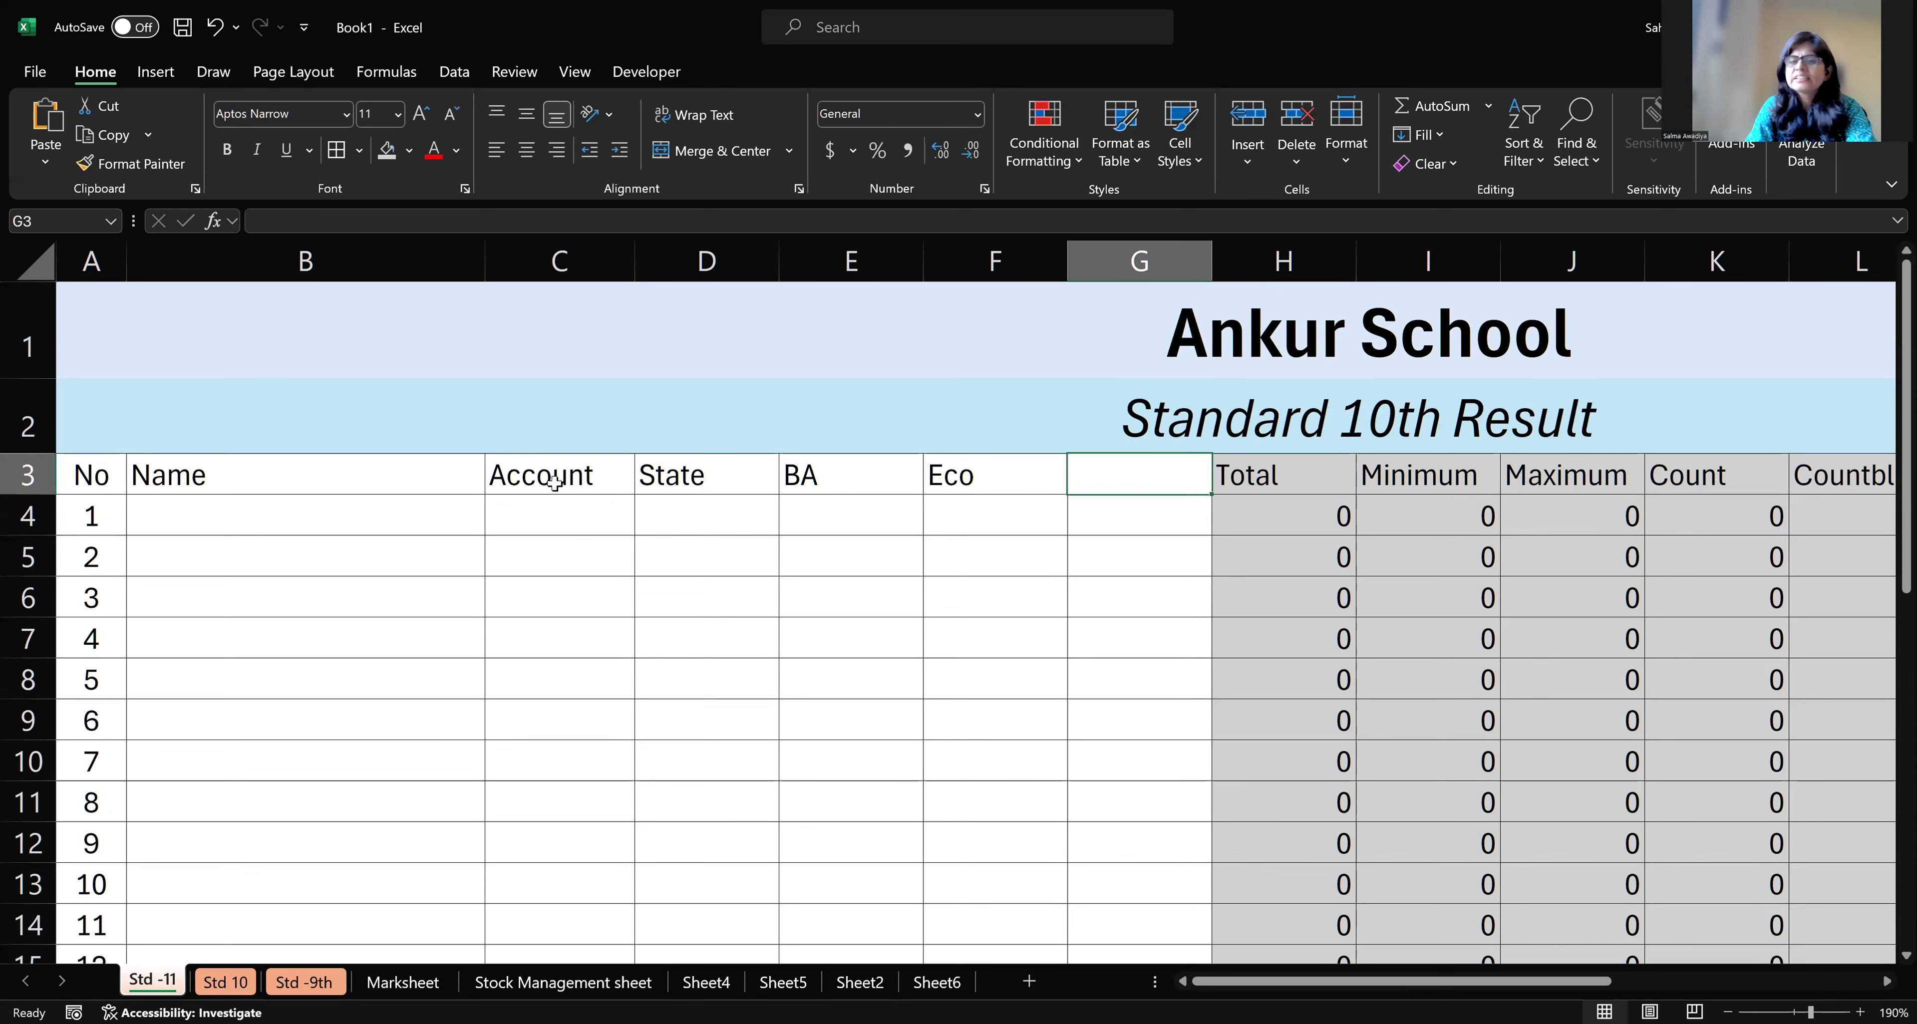
{"action": "type", "text": "English"}
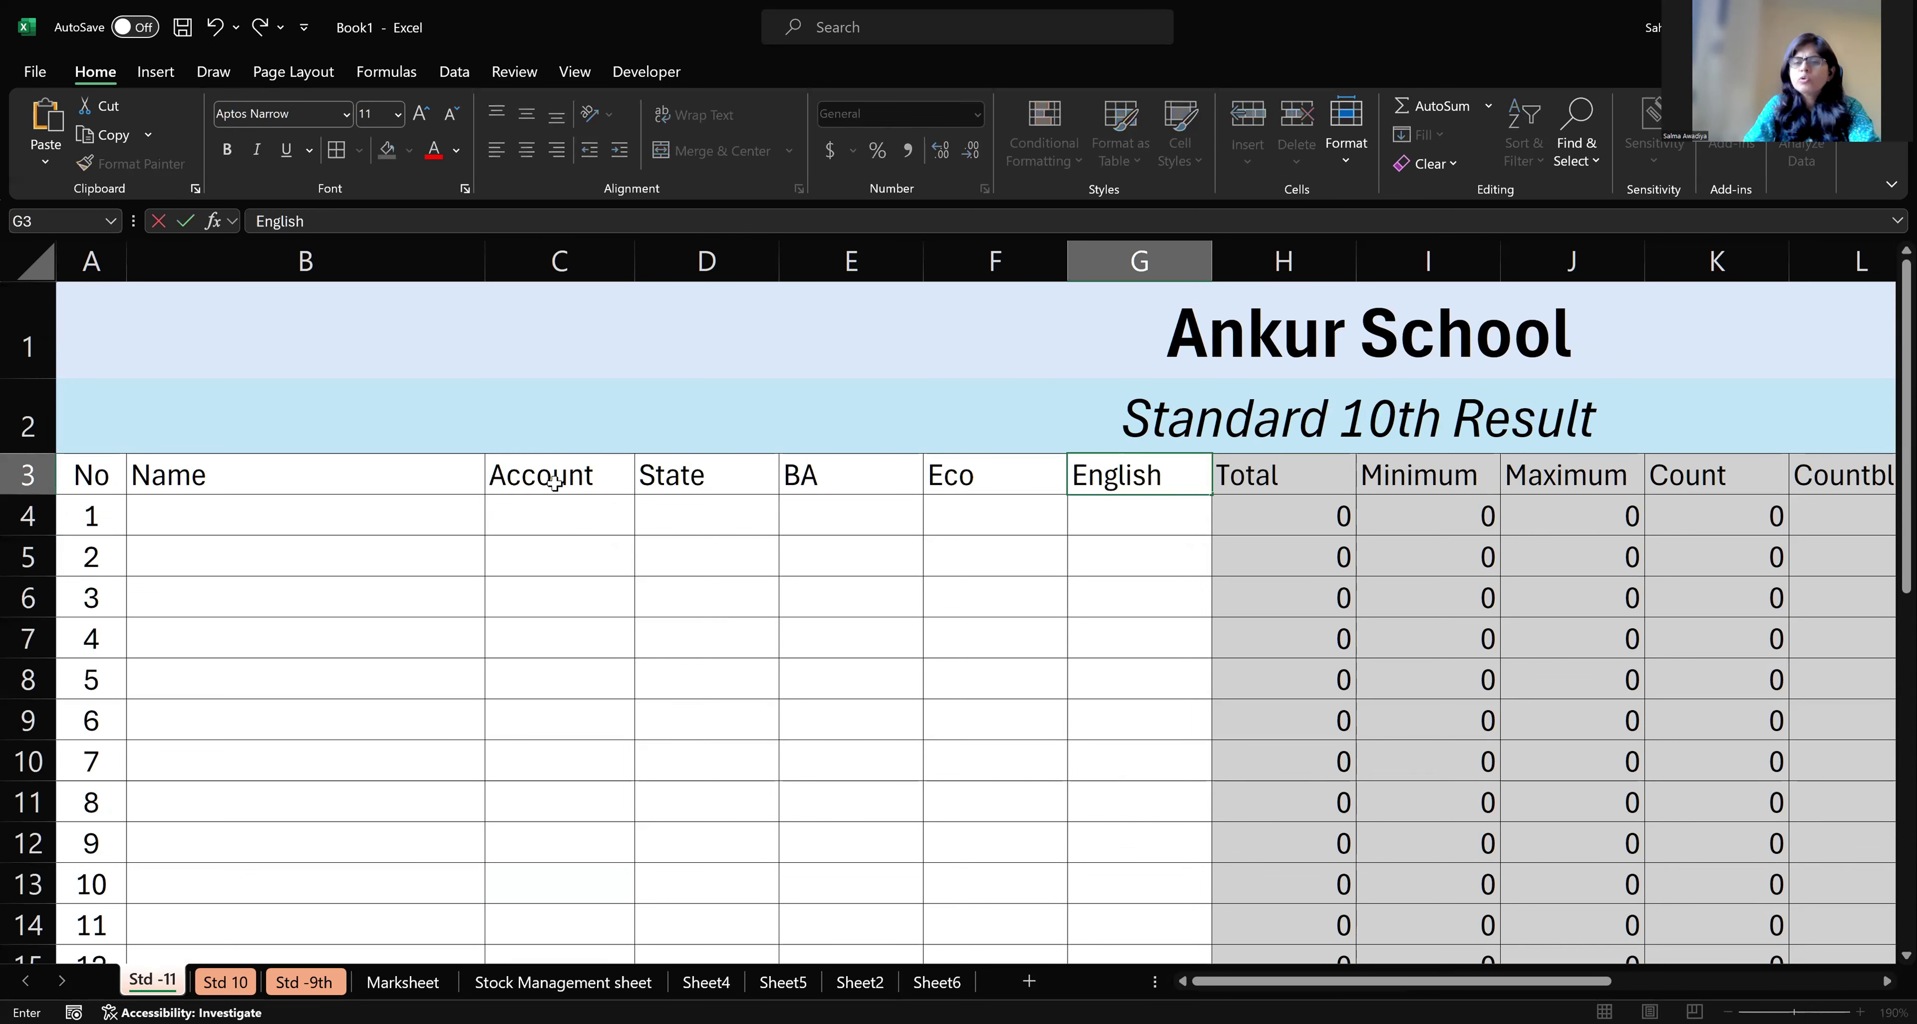
Step: Enter Monday in B4 and drag-fill weekday names down to B24
{"action": "left_click", "coordinate": [316, 515]}
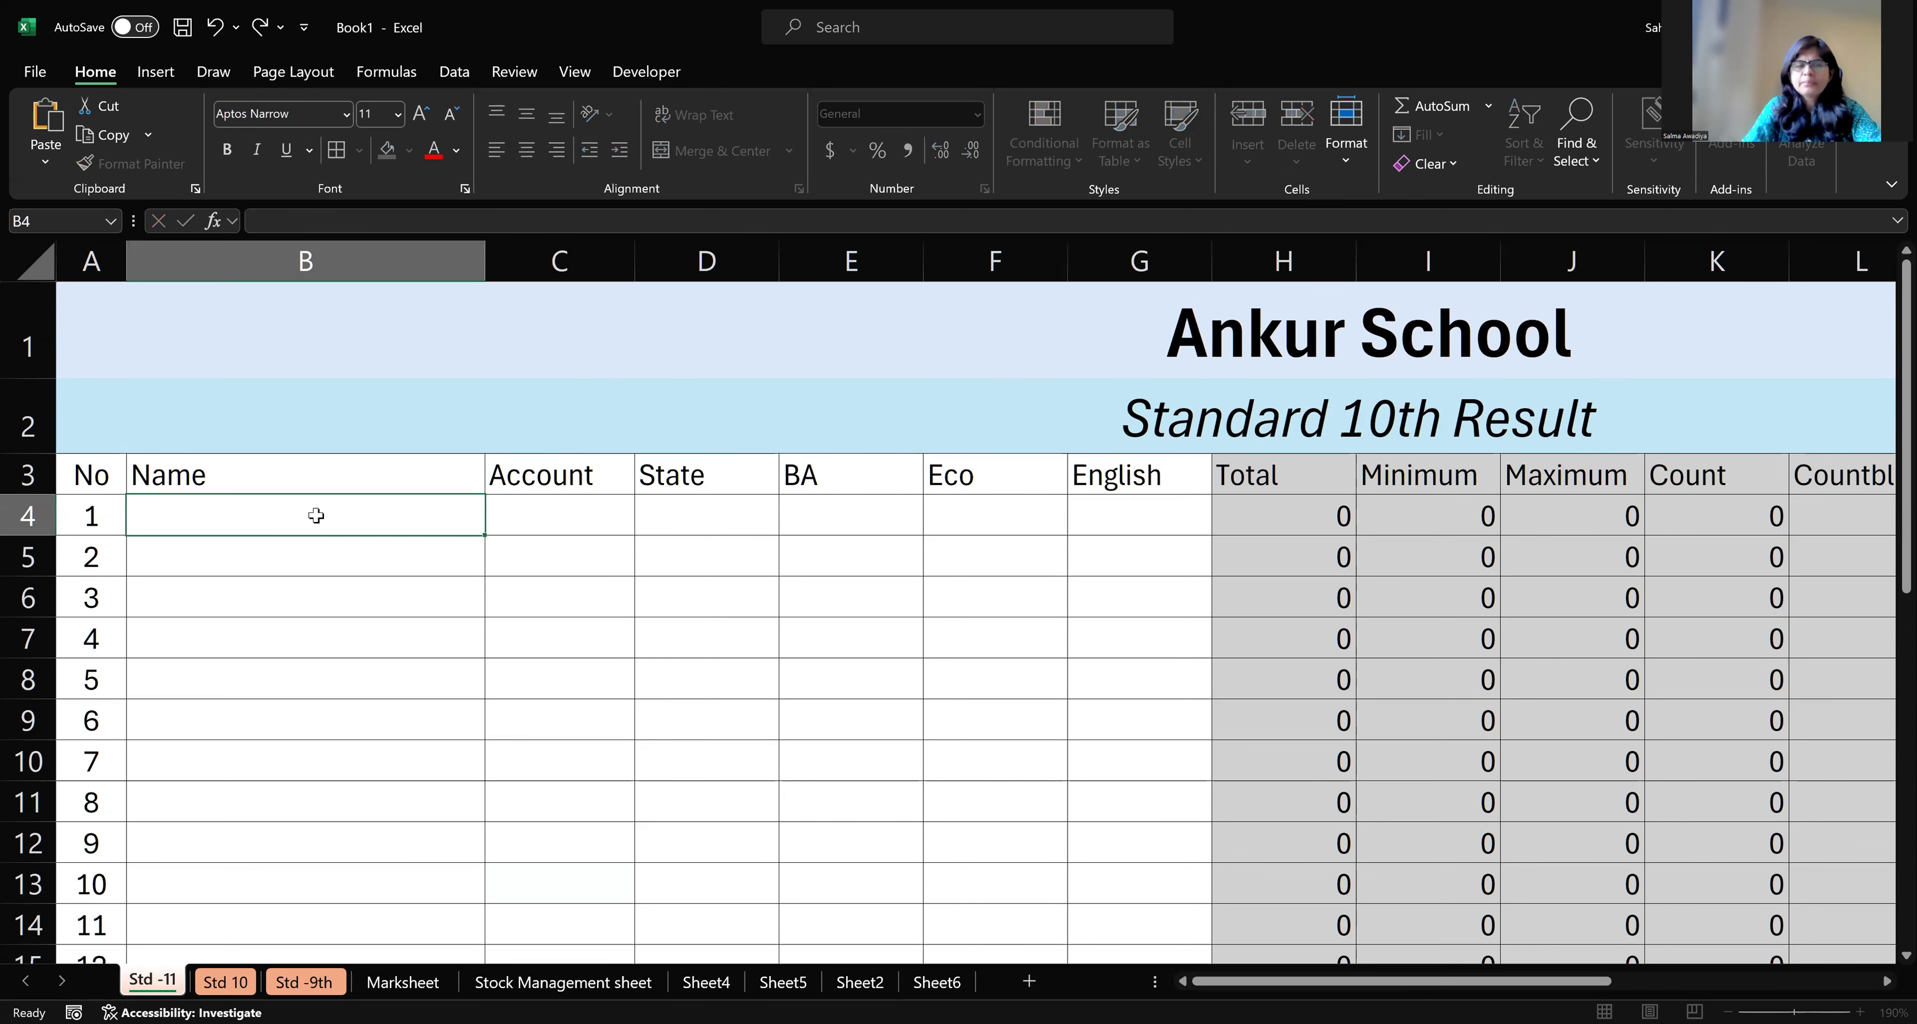
{"action": "type", "text": "Monday"}
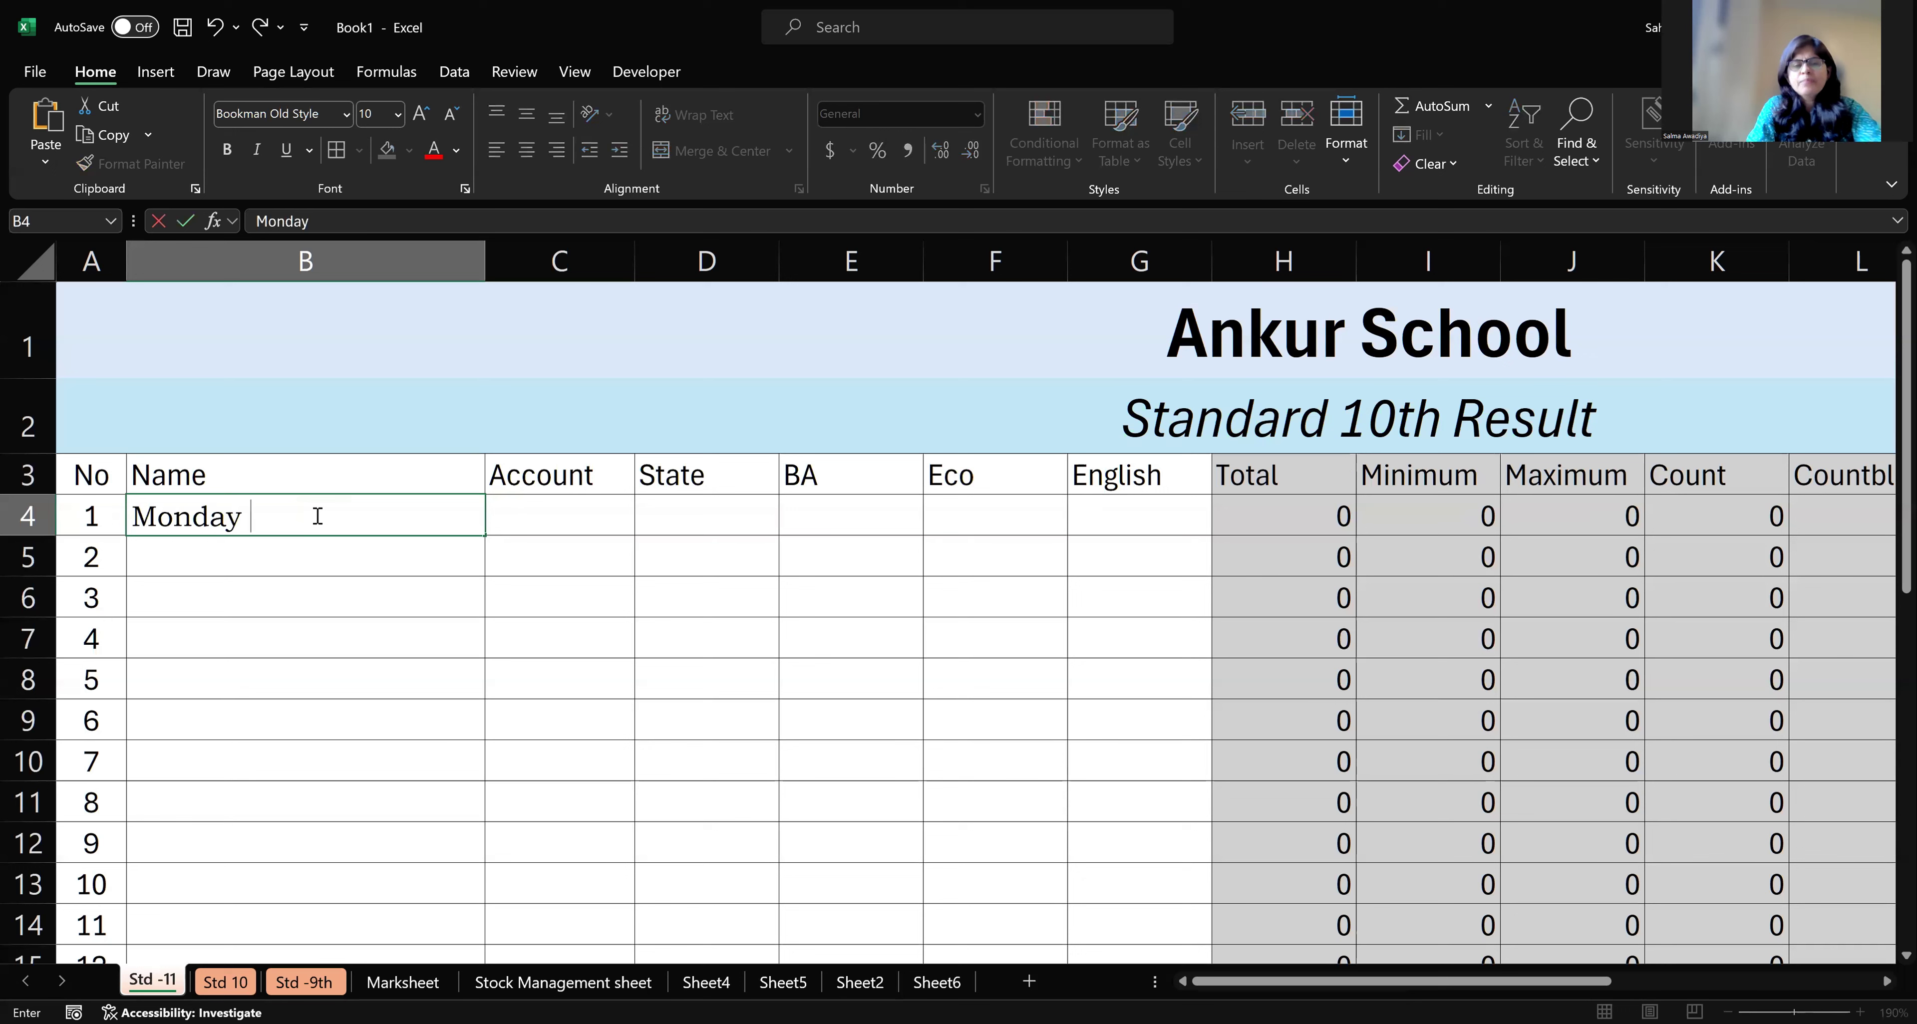
{"action": "key", "text": "Return"}
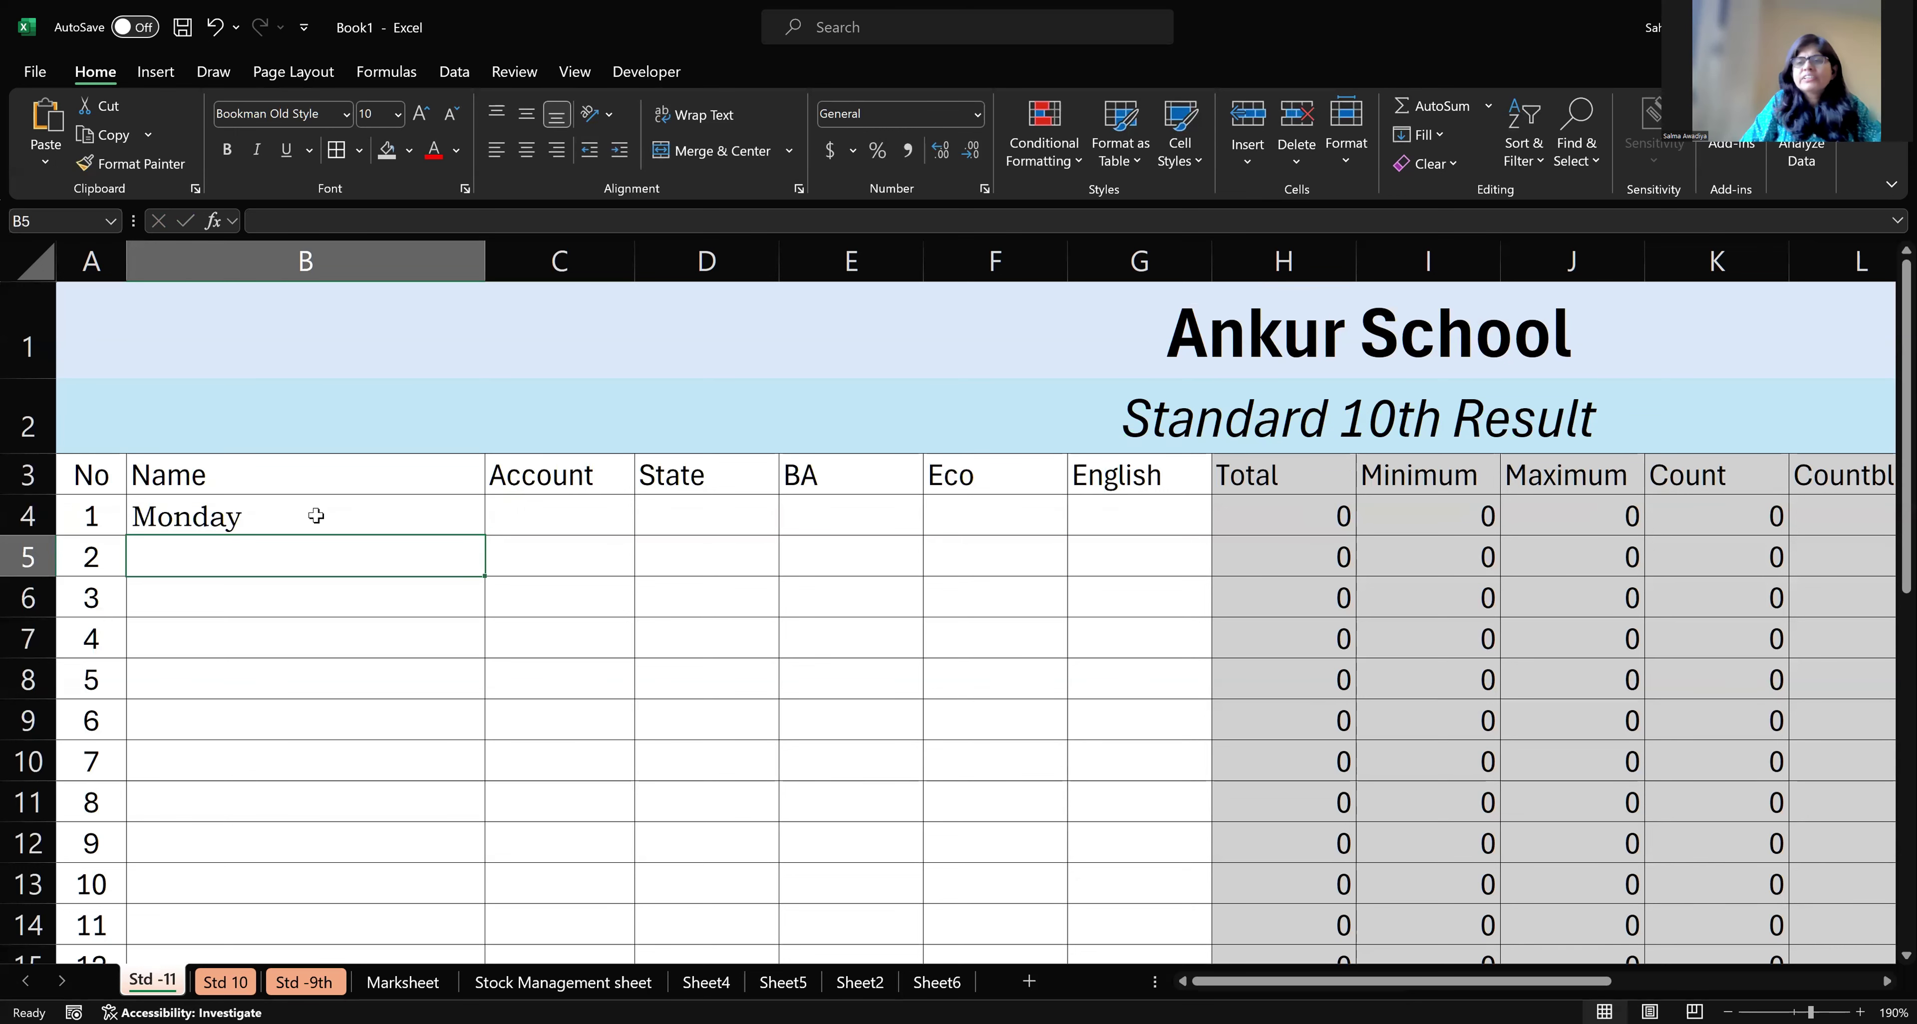
{"action": "left_click", "coordinate": [254, 512]}
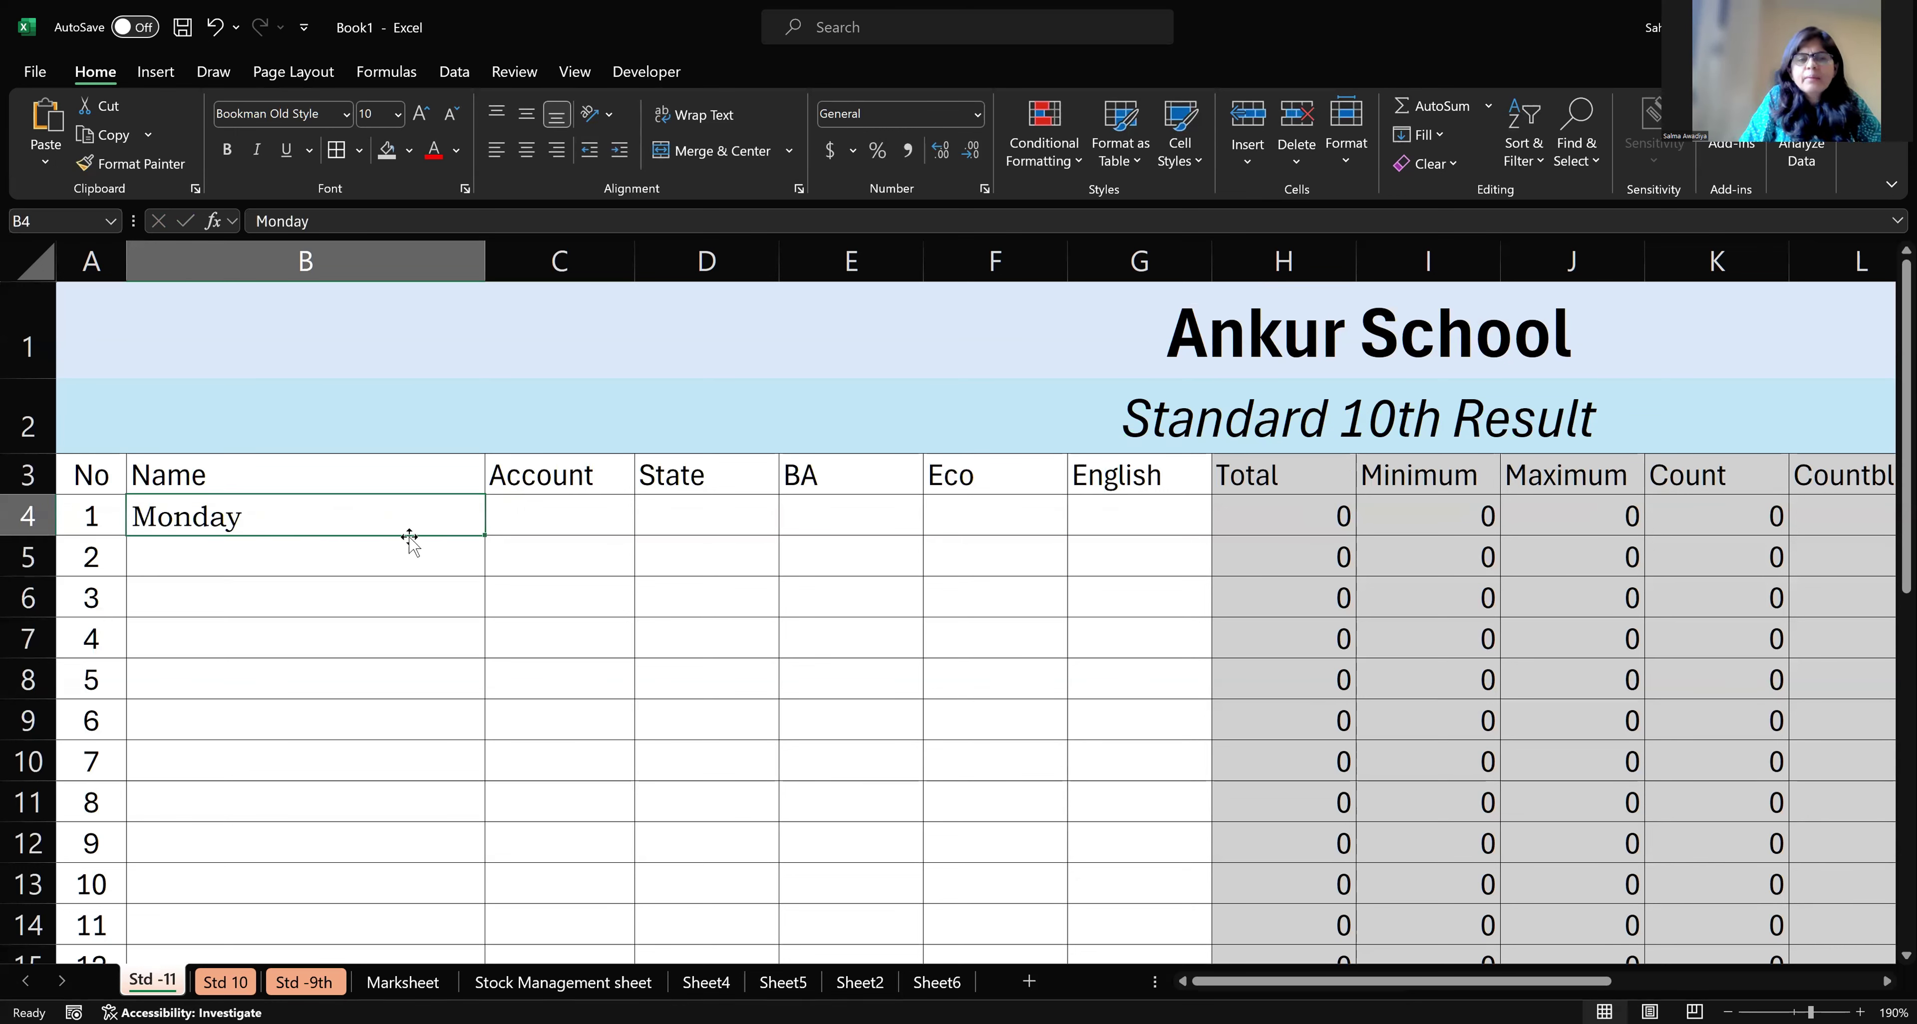
{"action": "left_click", "coordinate": [486, 536]}
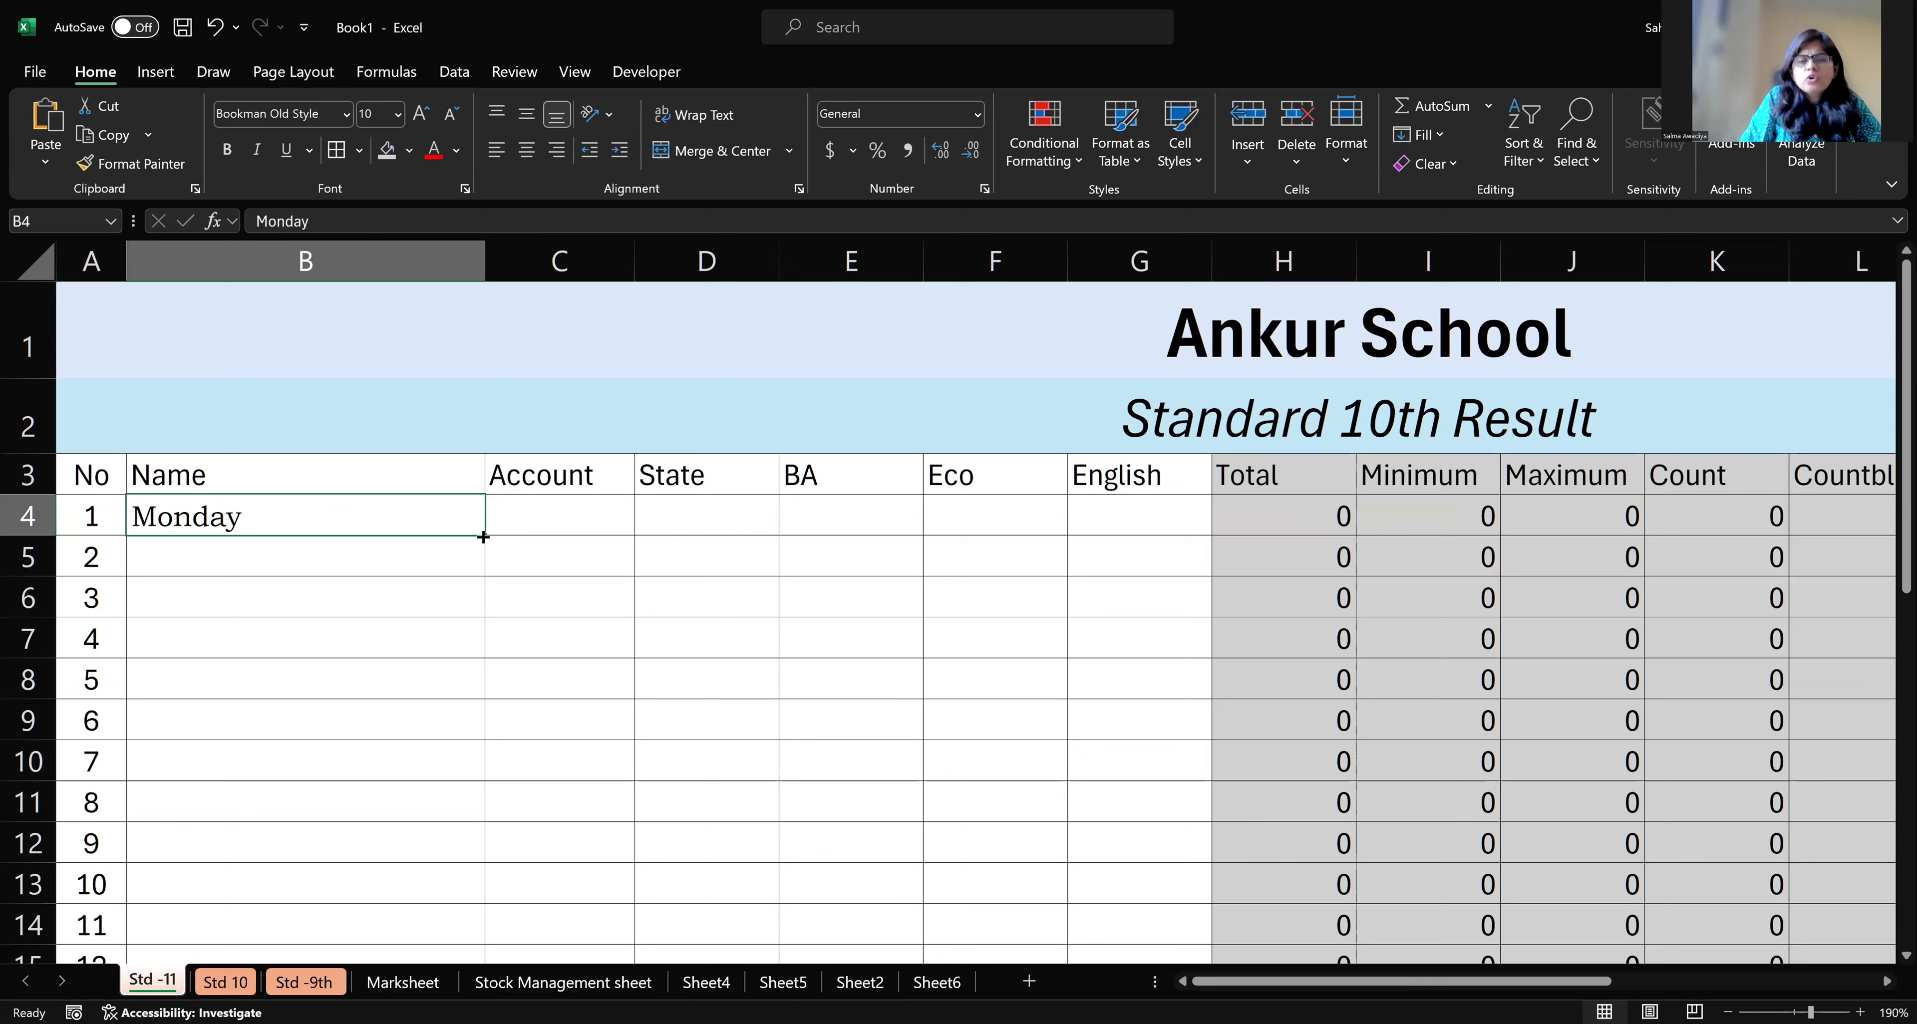
{"action": "left_click_drag", "start_coordinate": [484, 536], "coordinate": [484, 961]}
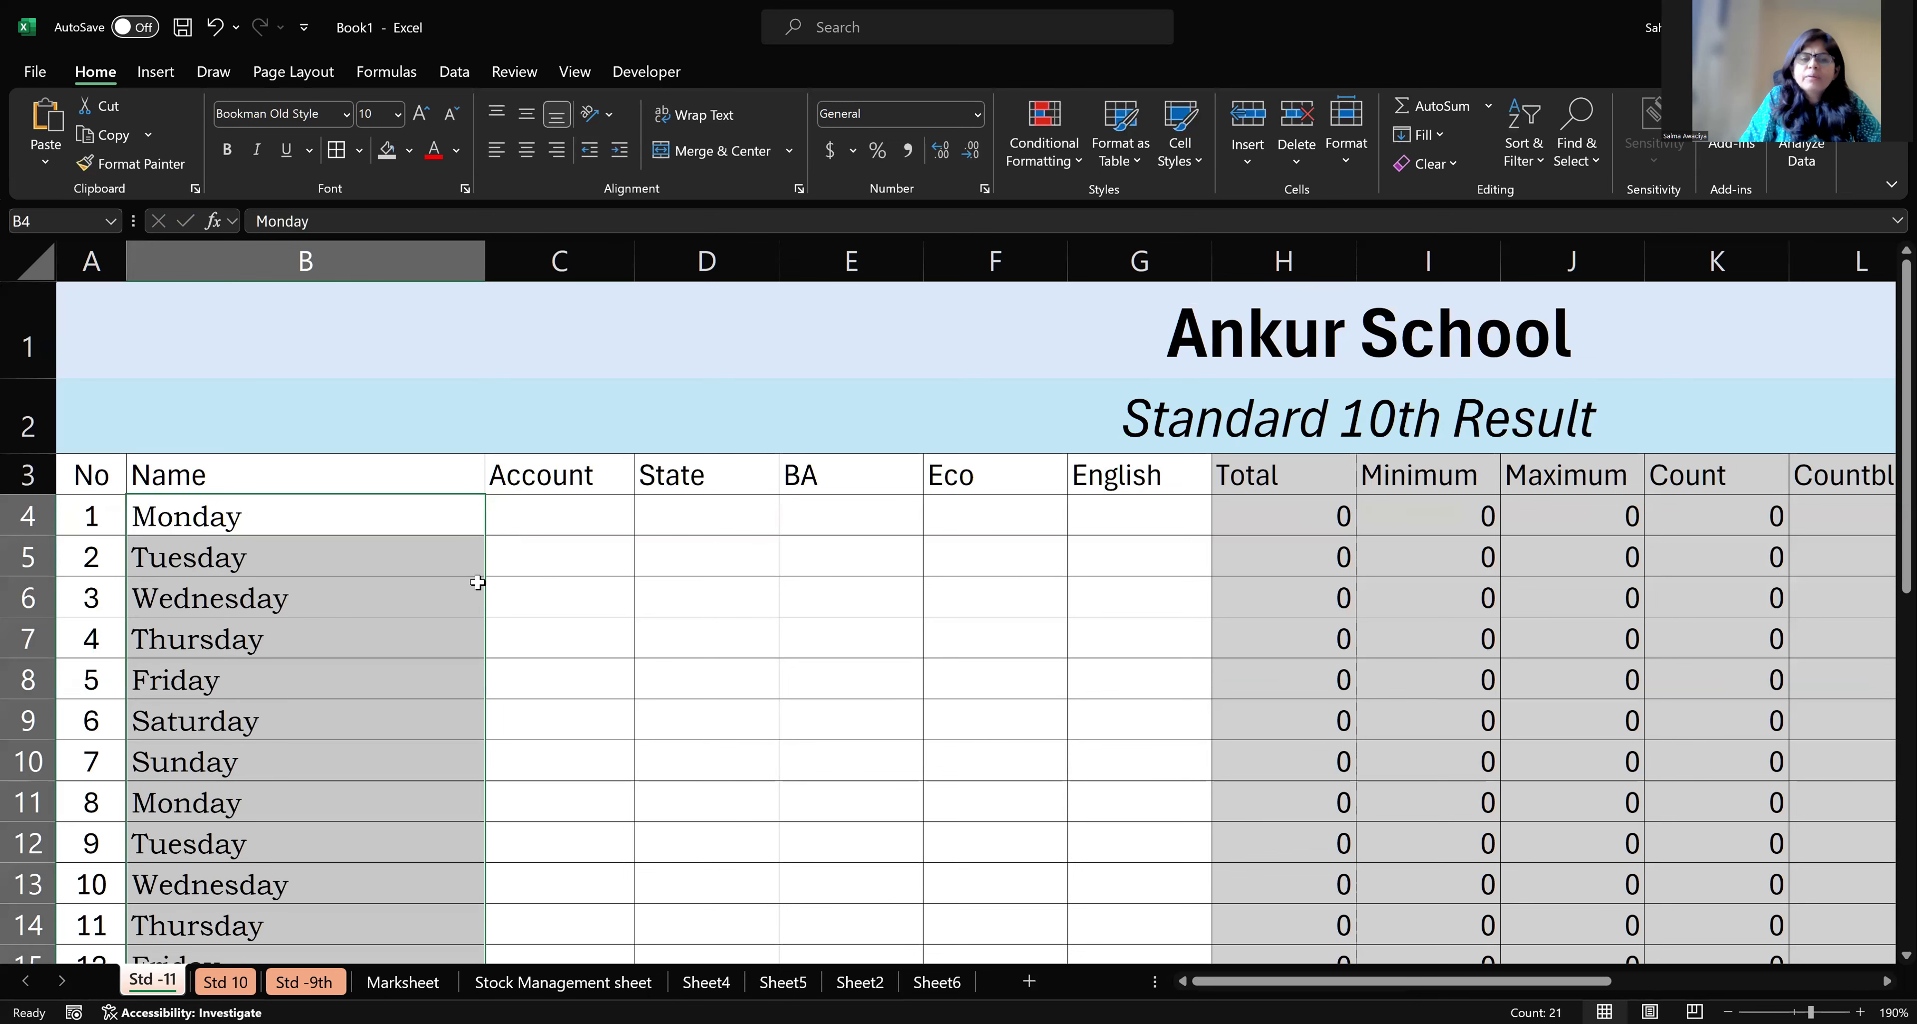
{"action": "scroll", "coordinate": [472, 583], "scroll_direction": "down", "scroll_amount": 3}
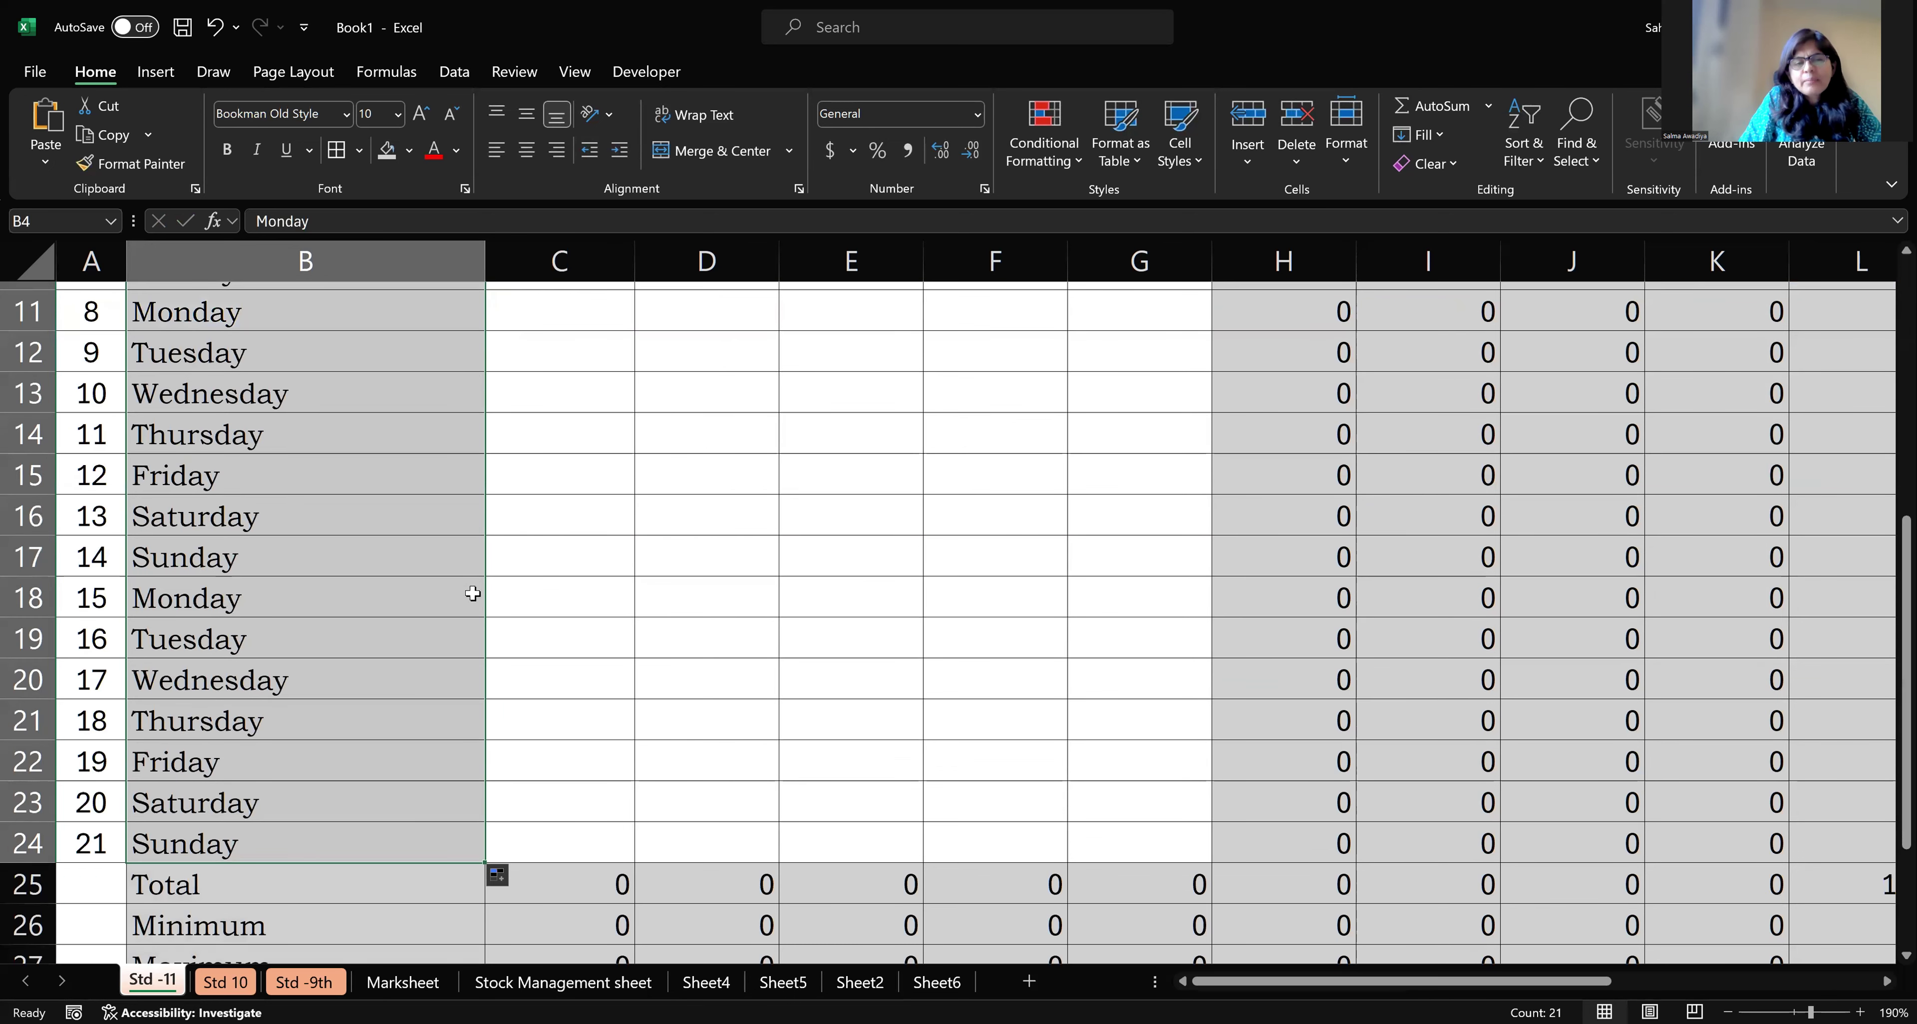
{"action": "scroll", "coordinate": [473, 593], "scroll_direction": "up", "scroll_amount": 3}
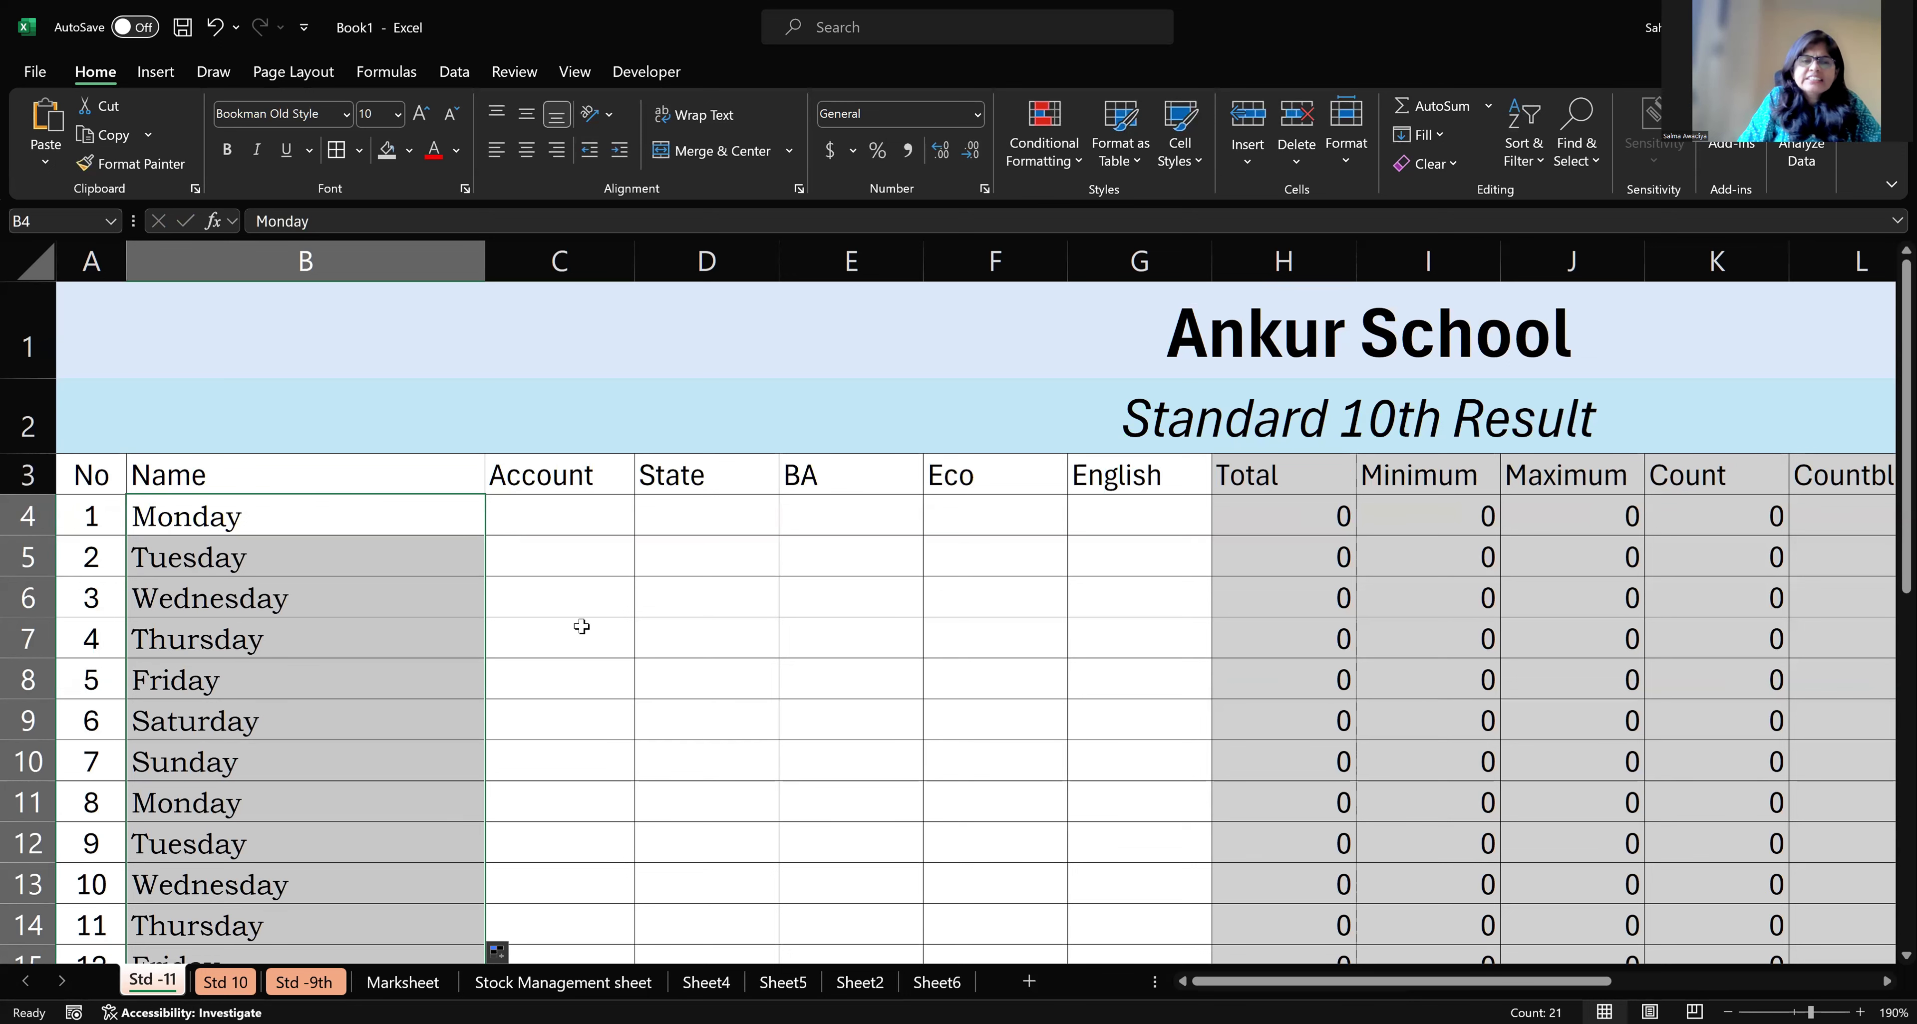
Step: Edit the A2 subtitle from 10th to read 'Standard 11th Result'
{"action": "left_click", "coordinate": [1447, 442]}
{"action": "left_click", "coordinate": [328, 219]}
{"action": "key", "text": "BackSpace"}
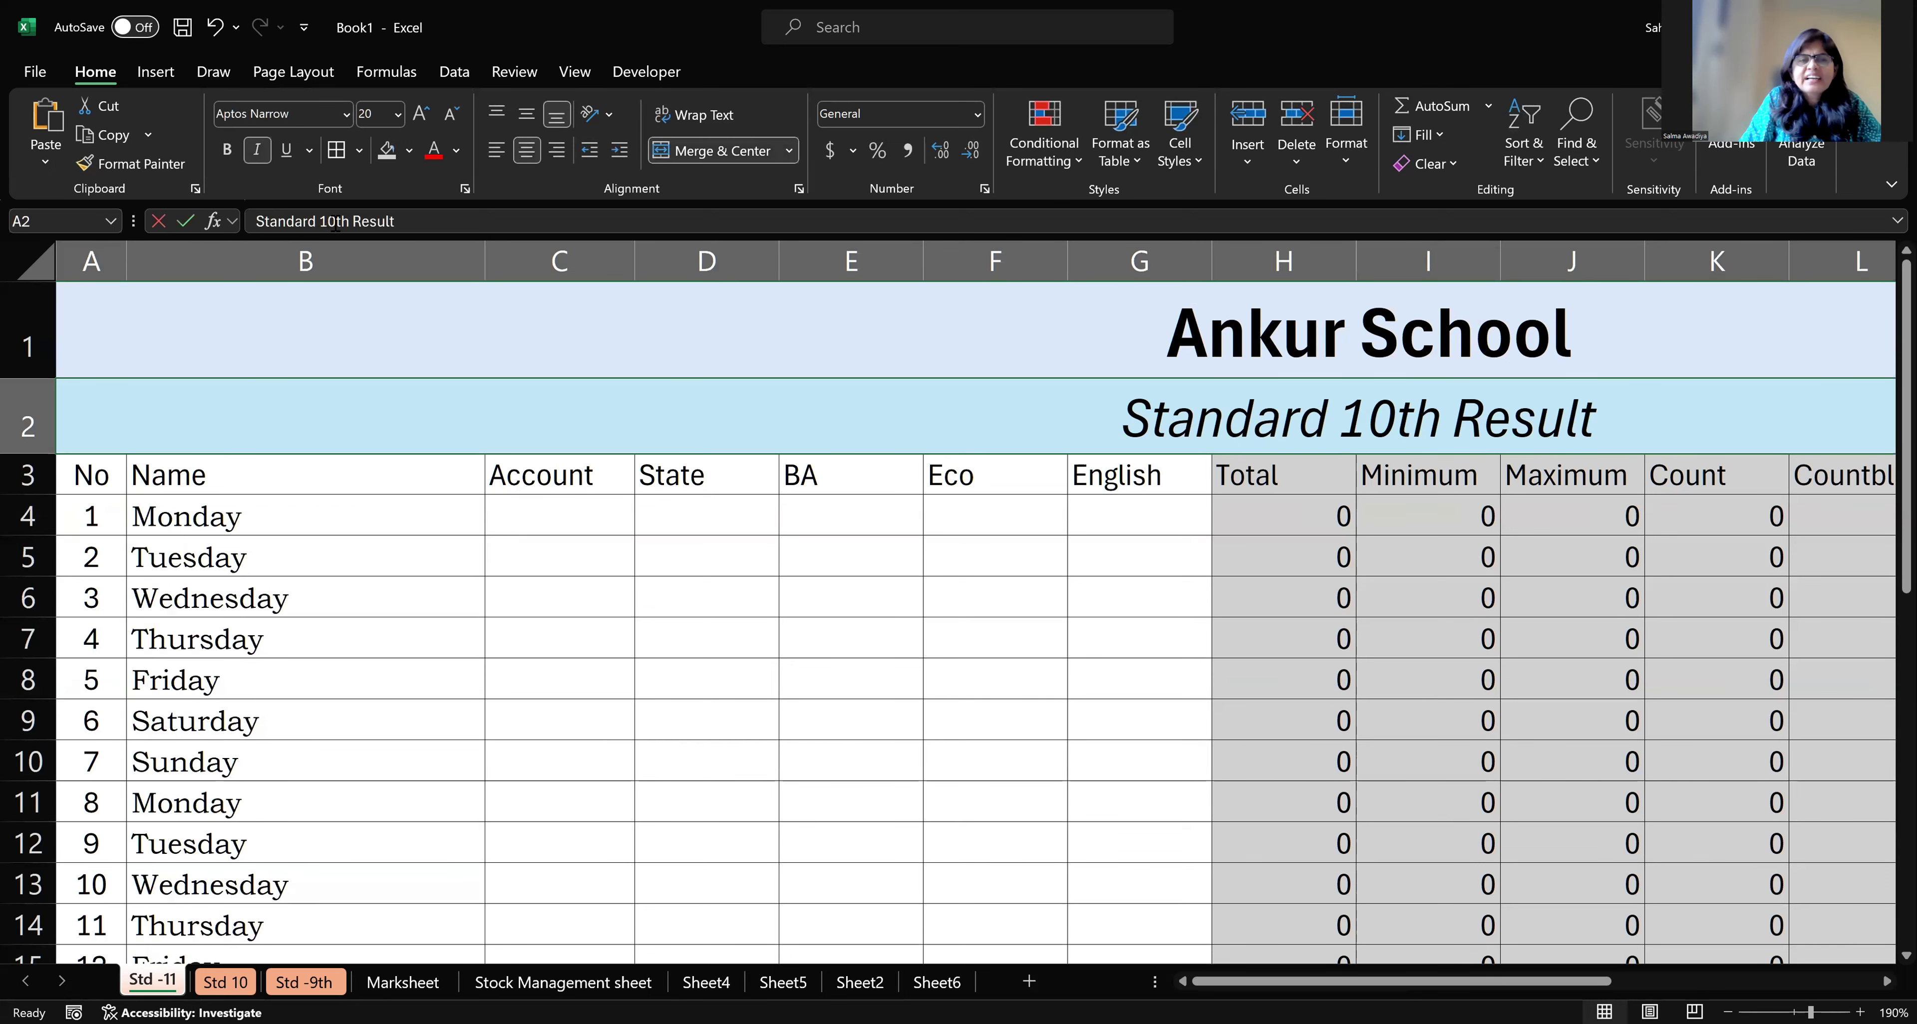
{"action": "type", "text": "1"}
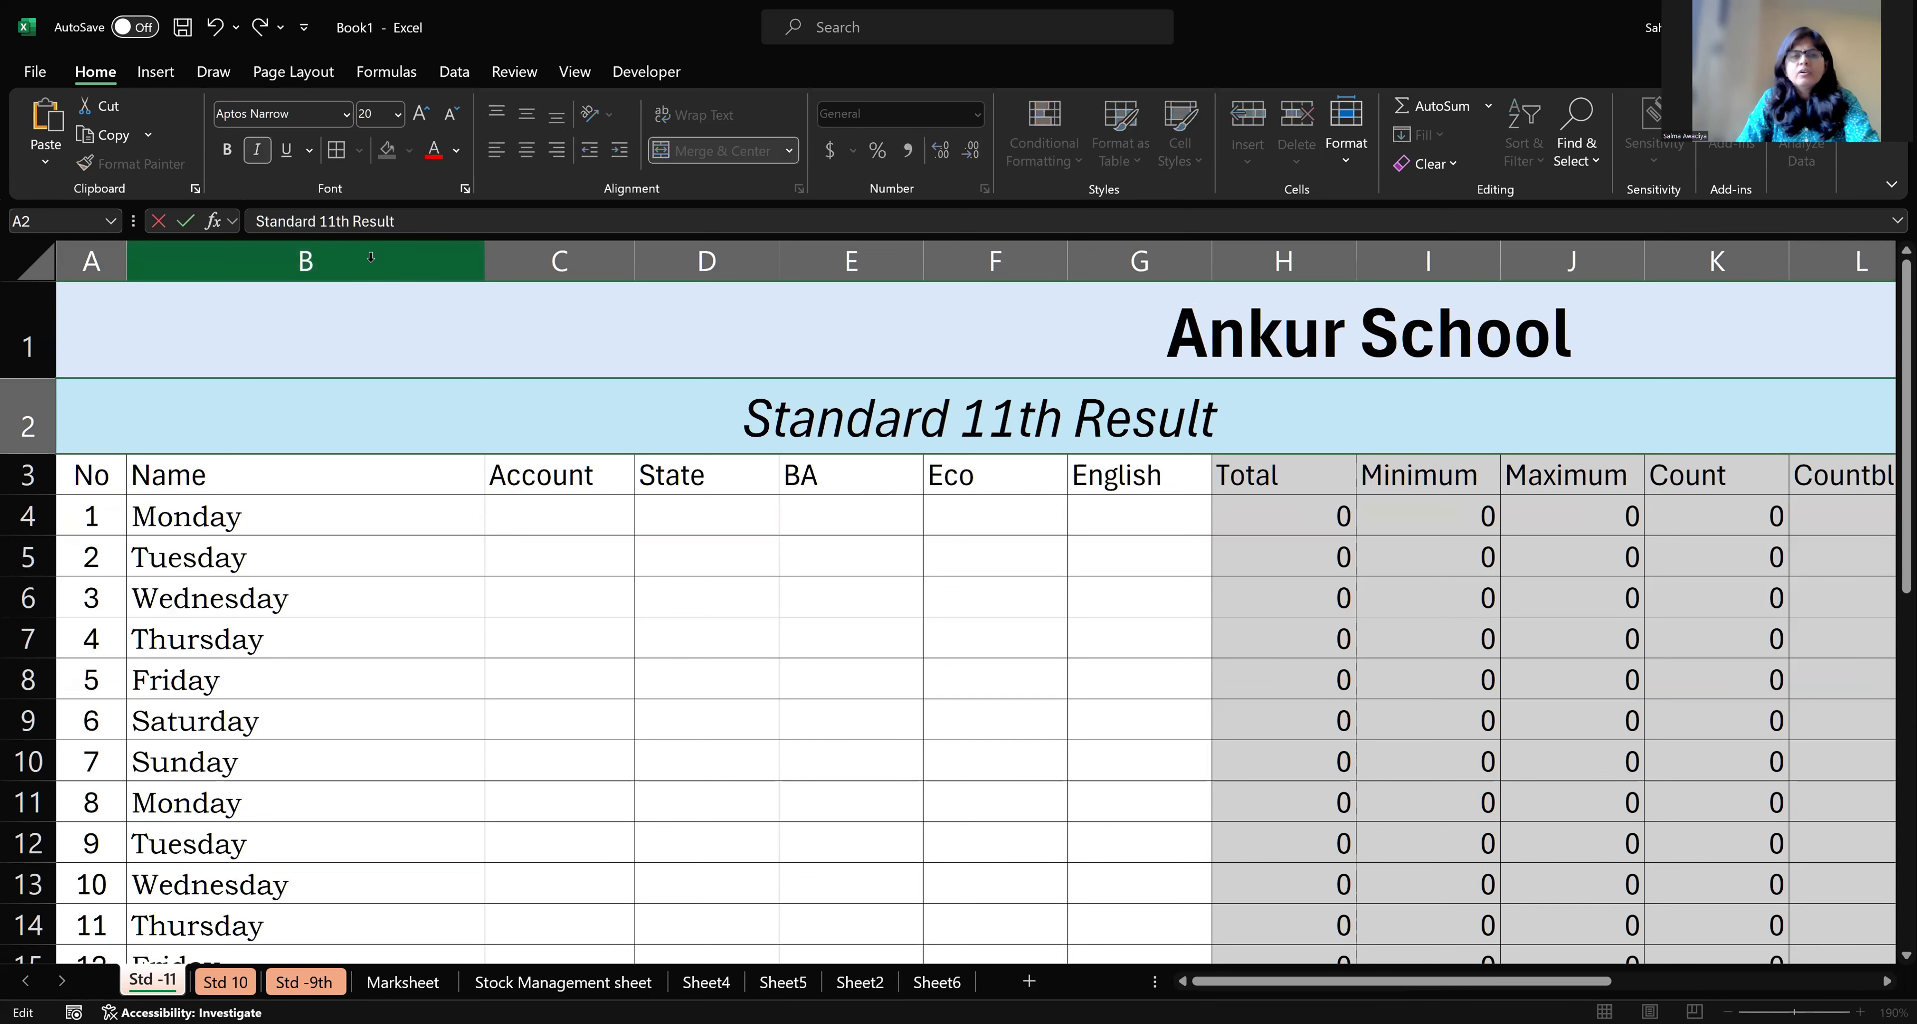
{"action": "key", "text": "Return"}
{"action": "left_click", "coordinate": [617, 552]}
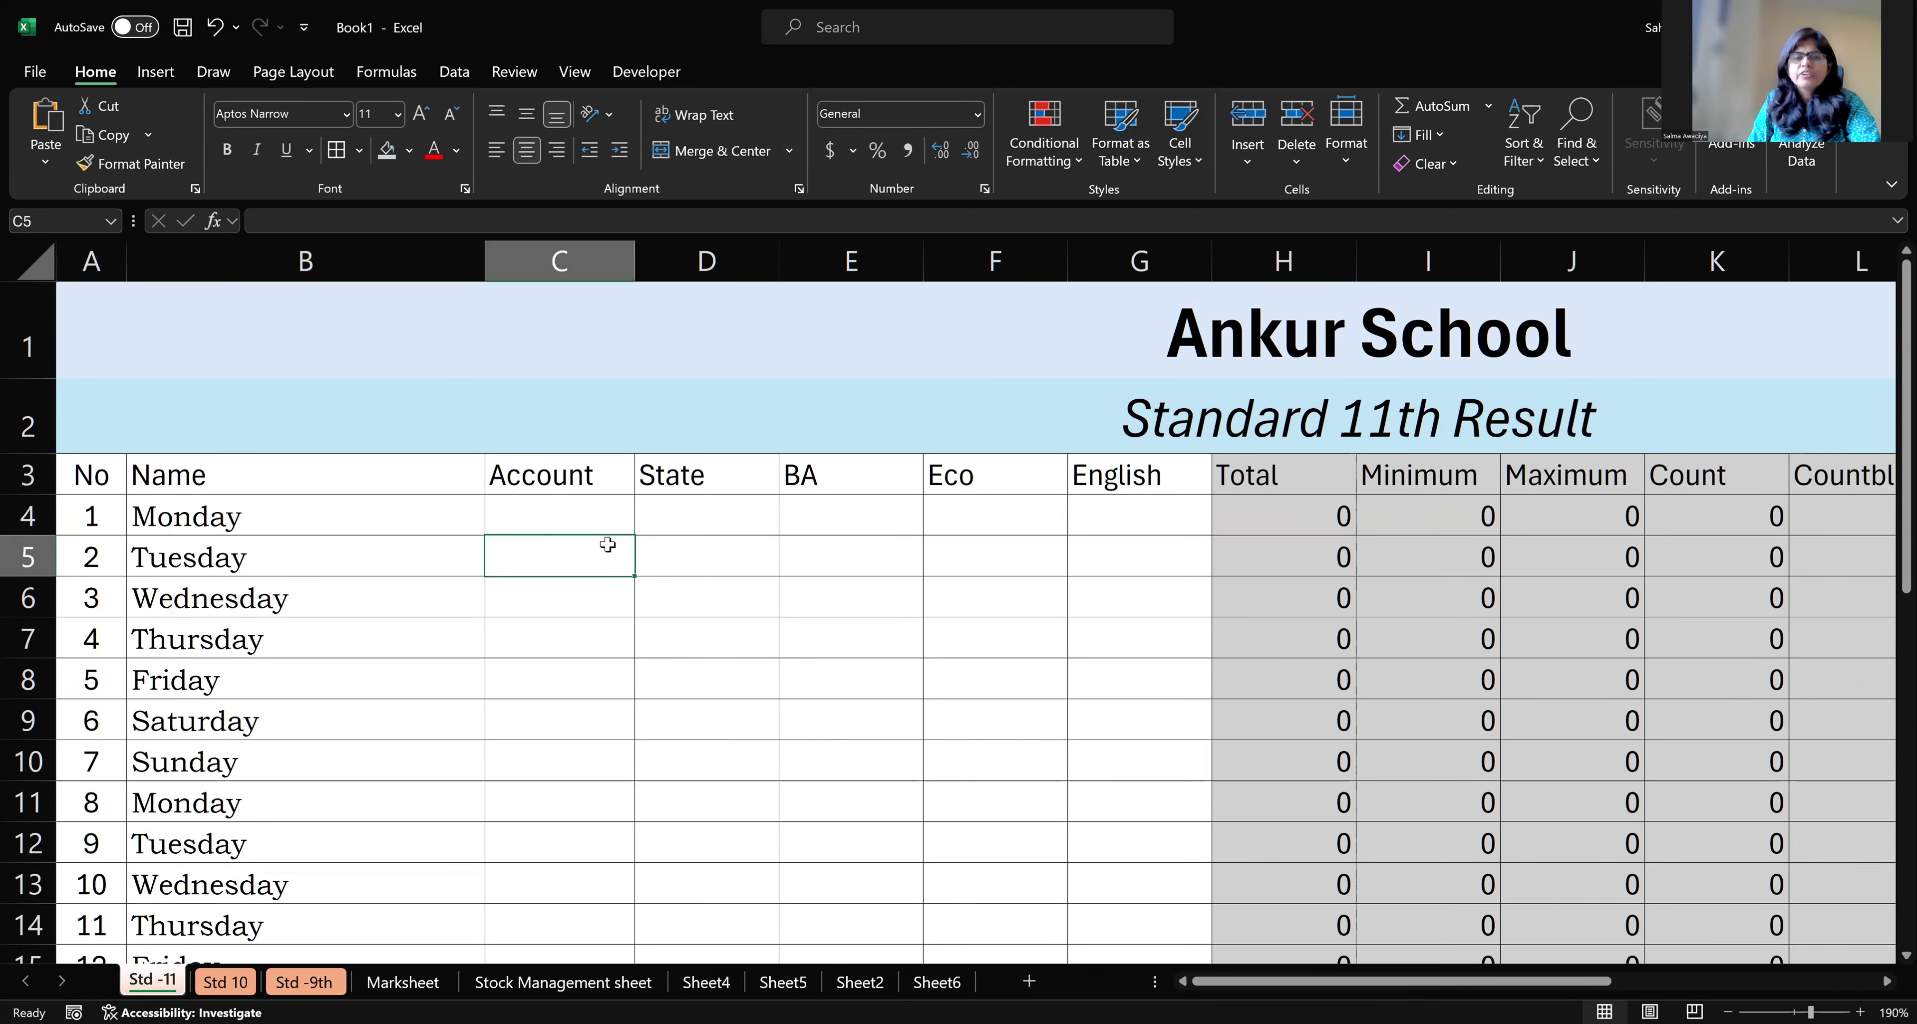
{"action": "left_click", "coordinate": [573, 529]}
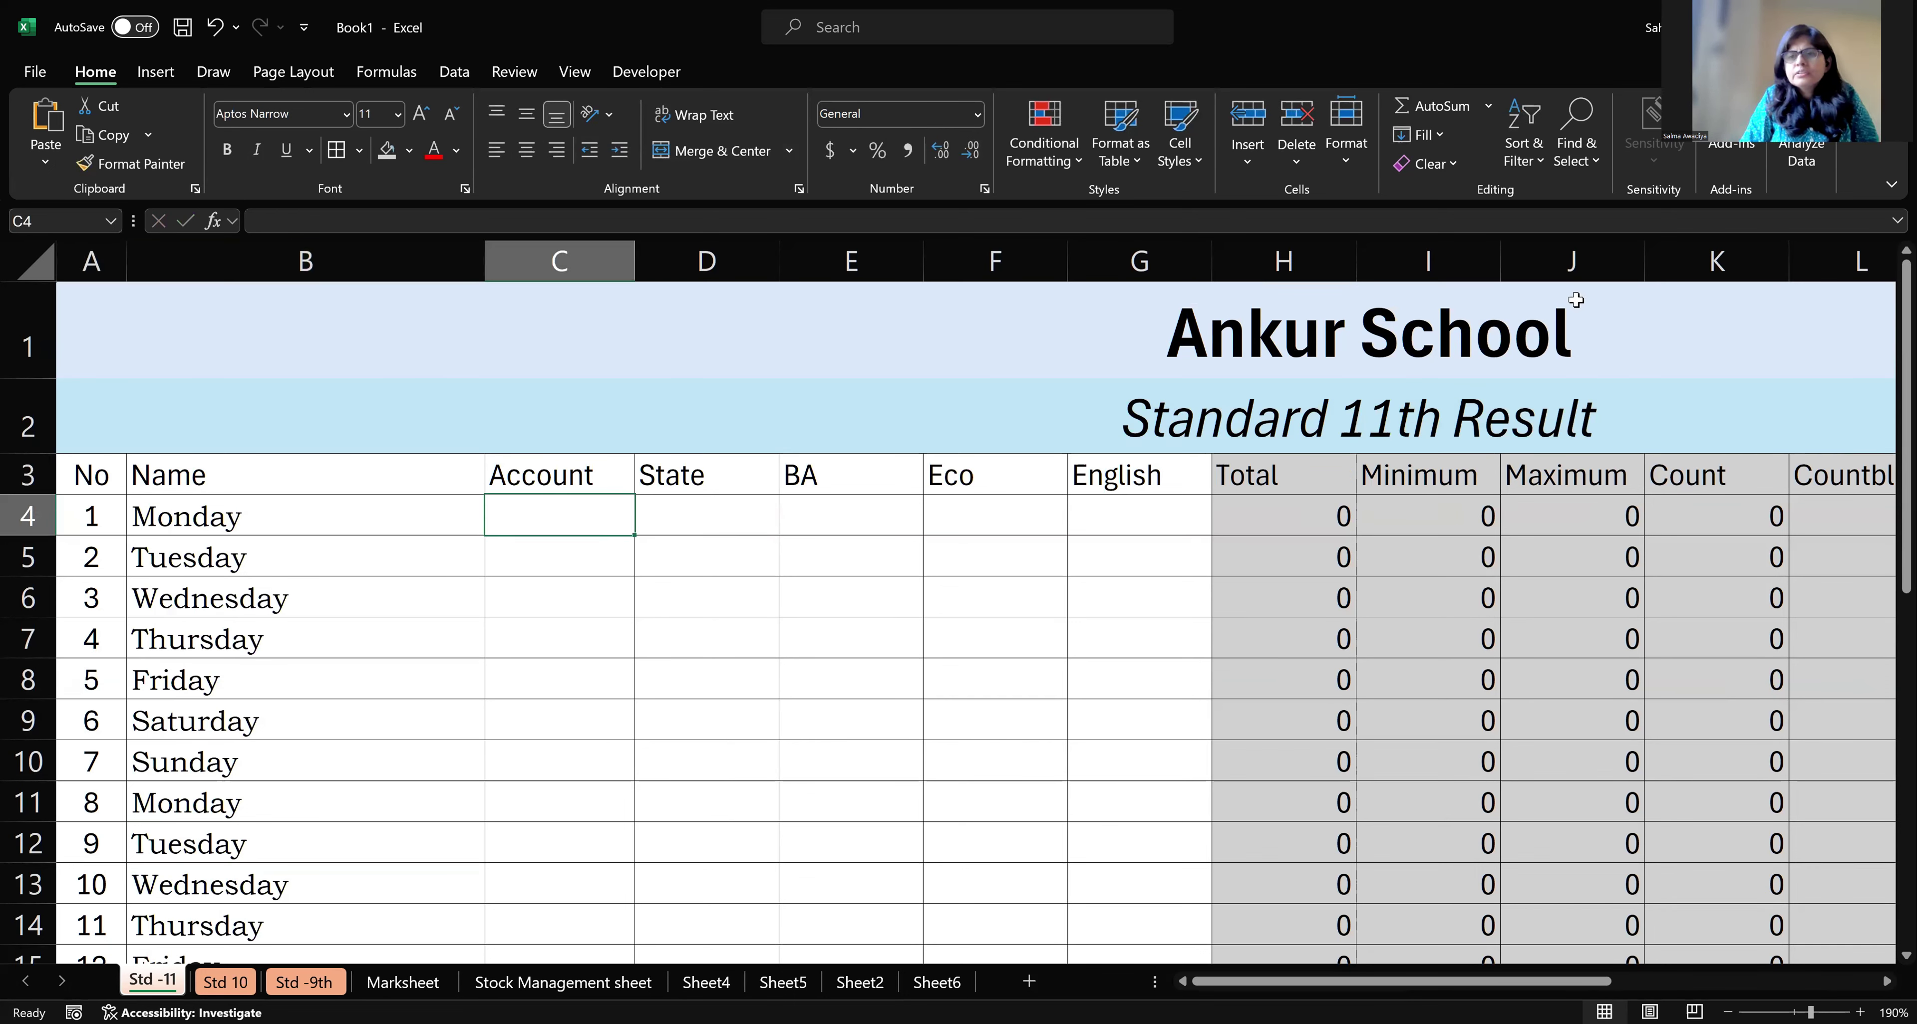